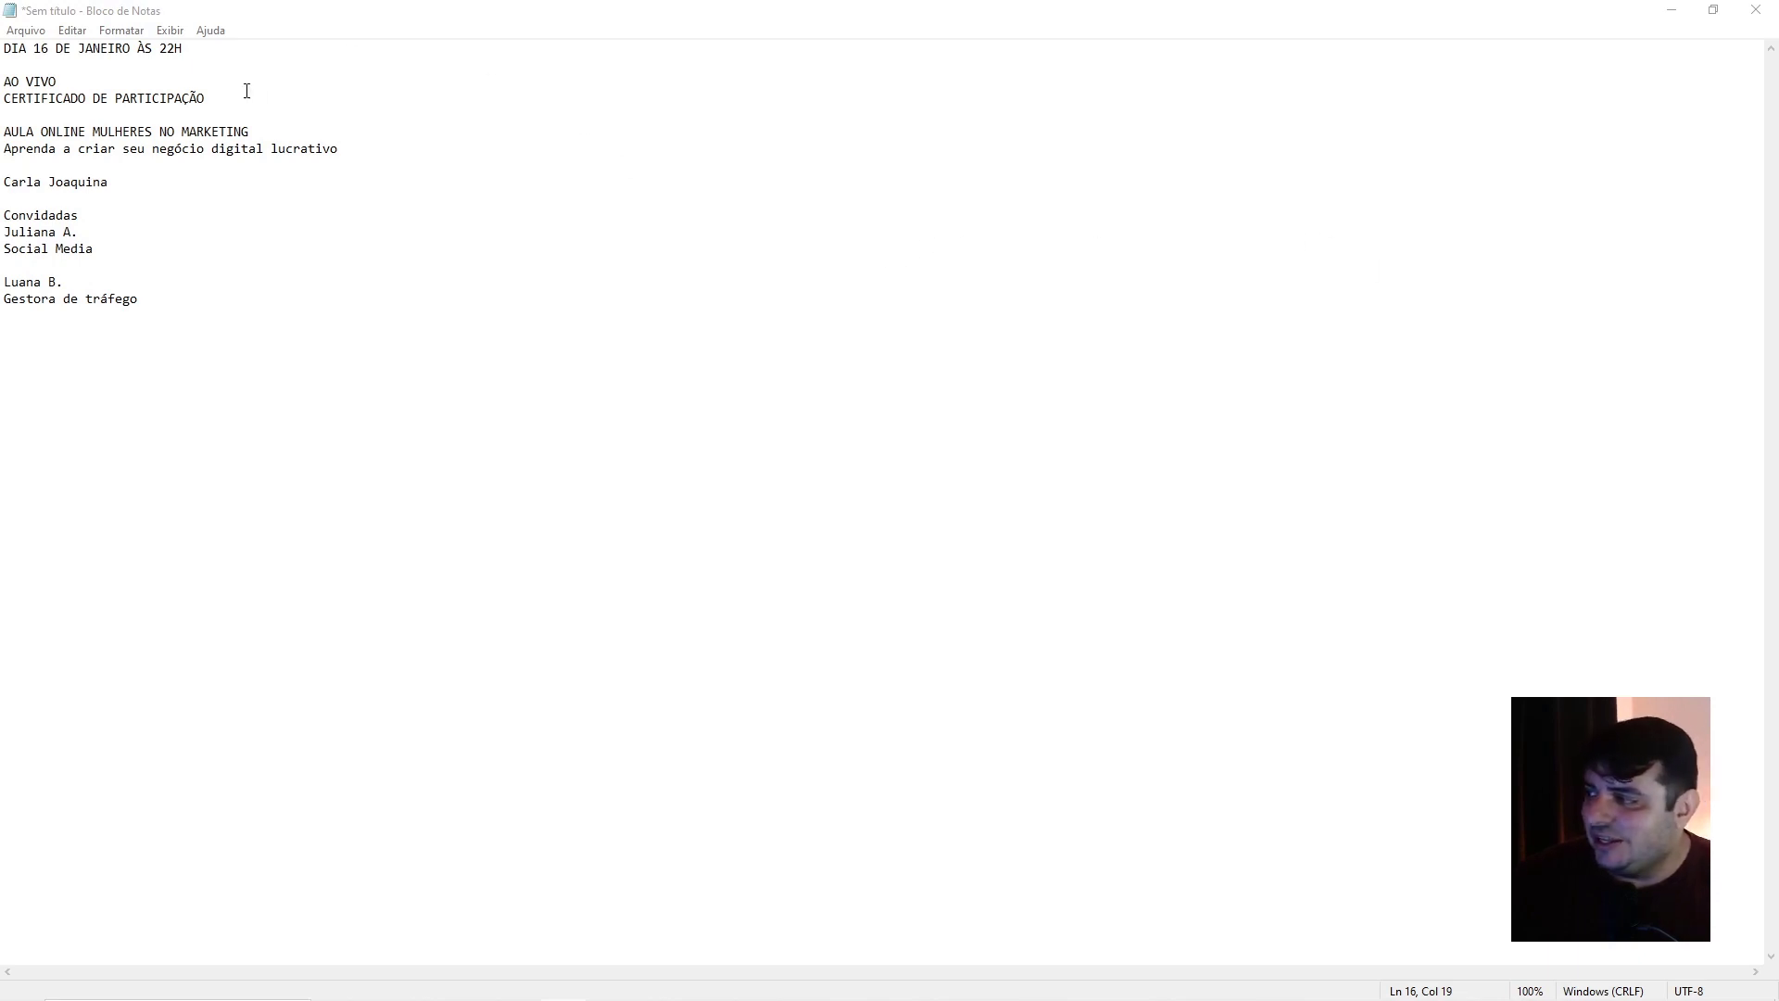
Read through the Notepad notes, from AO VIVO and the title to both guests, then minimize Notepad.
{"action": "left_click_drag", "start_coordinate": [208, 99], "coordinate": [2, 86]}
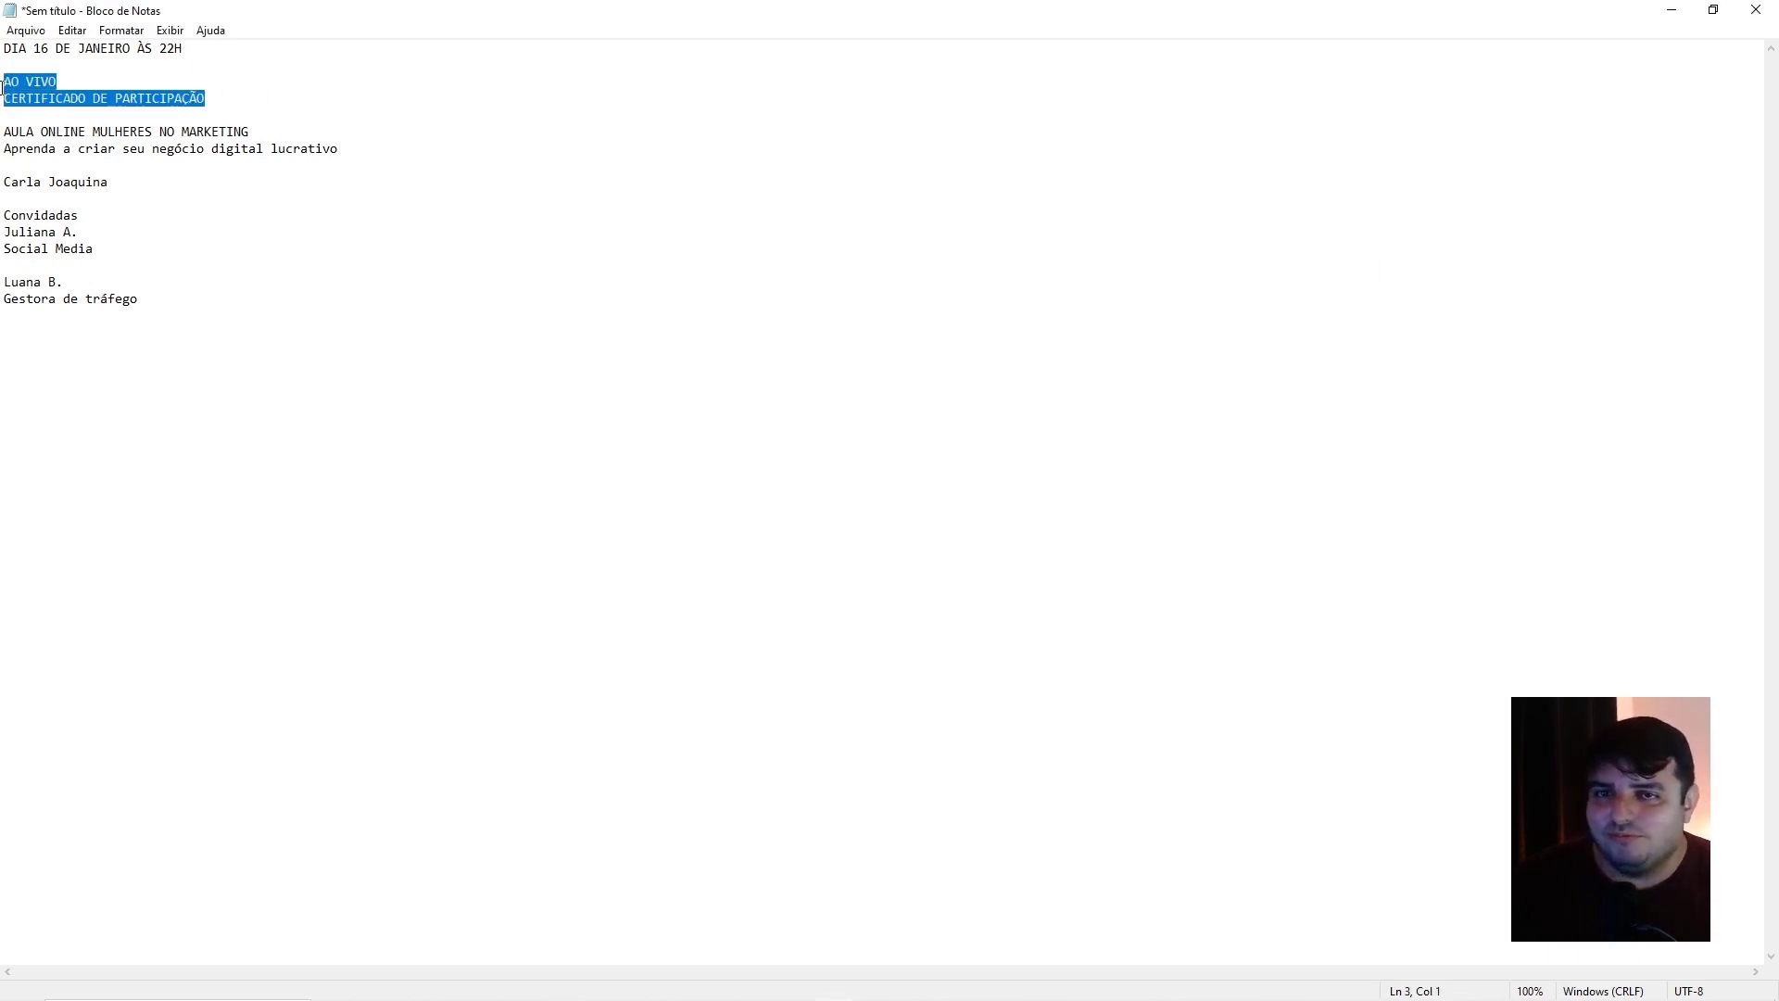
{"action": "left_click_drag", "start_coordinate": [250, 132], "coordinate": [3, 137]}
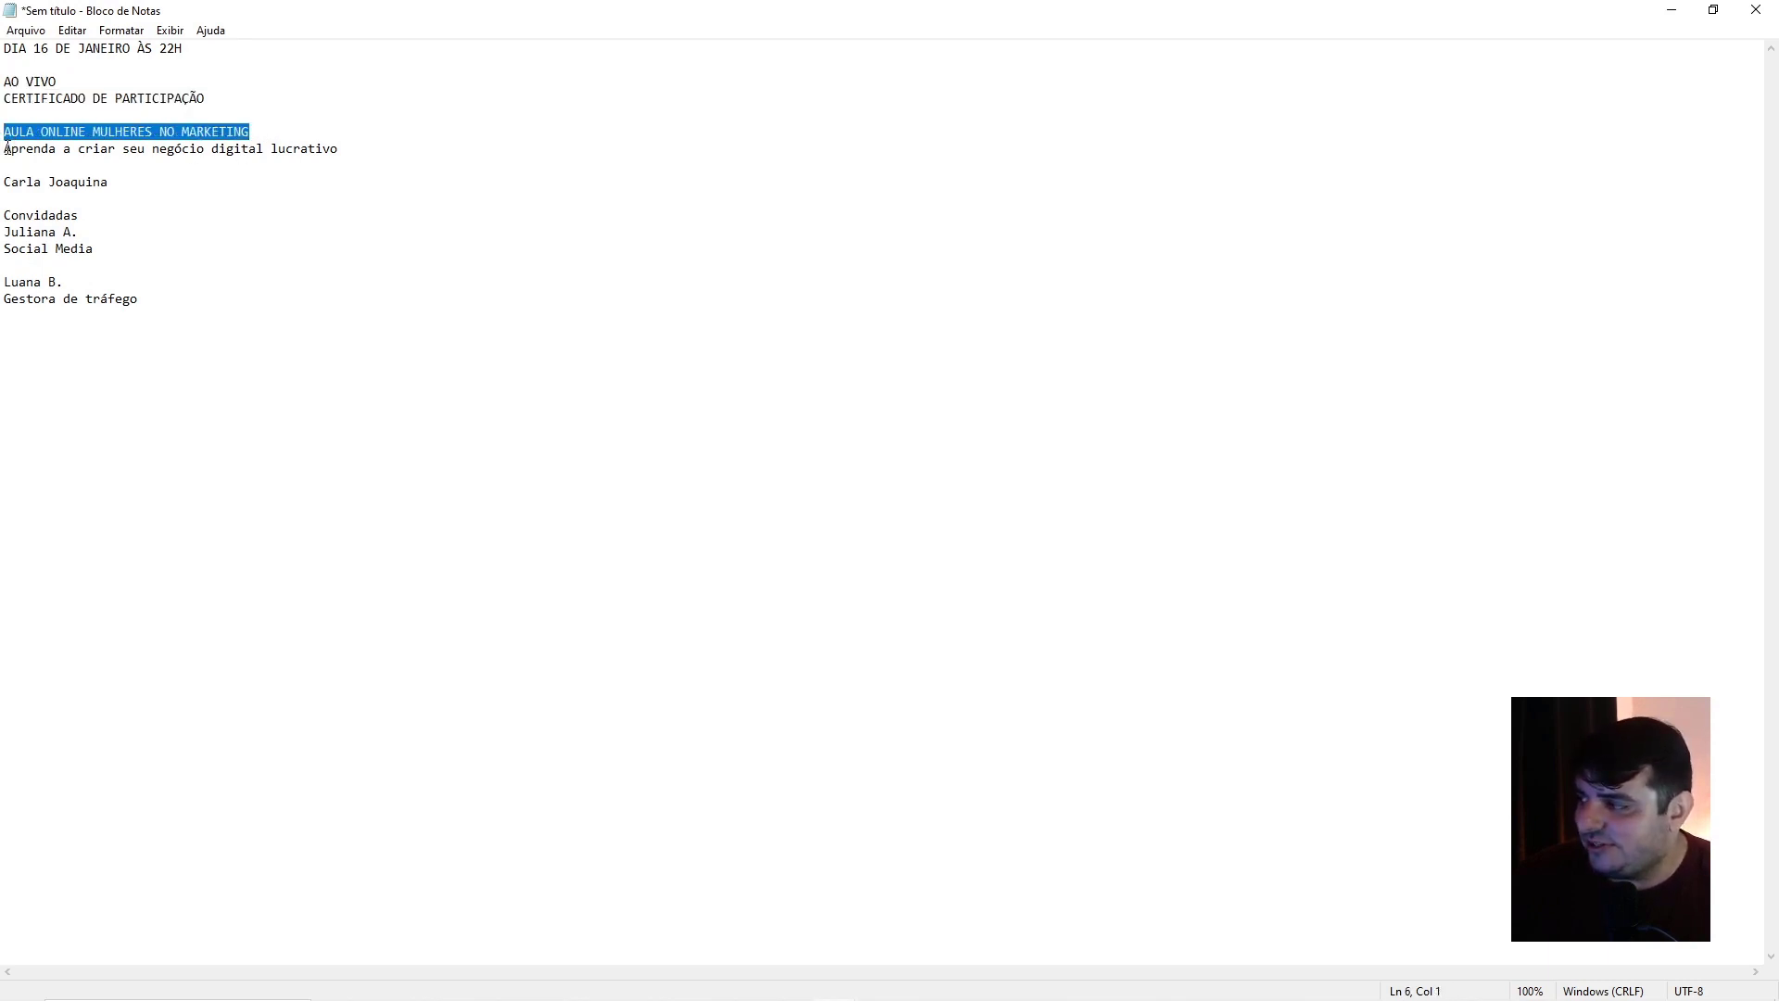
{"action": "left_click_drag", "start_coordinate": [7, 148], "coordinate": [382, 148]}
{"action": "left_click_drag", "start_coordinate": [161, 189], "coordinate": [2, 189]}
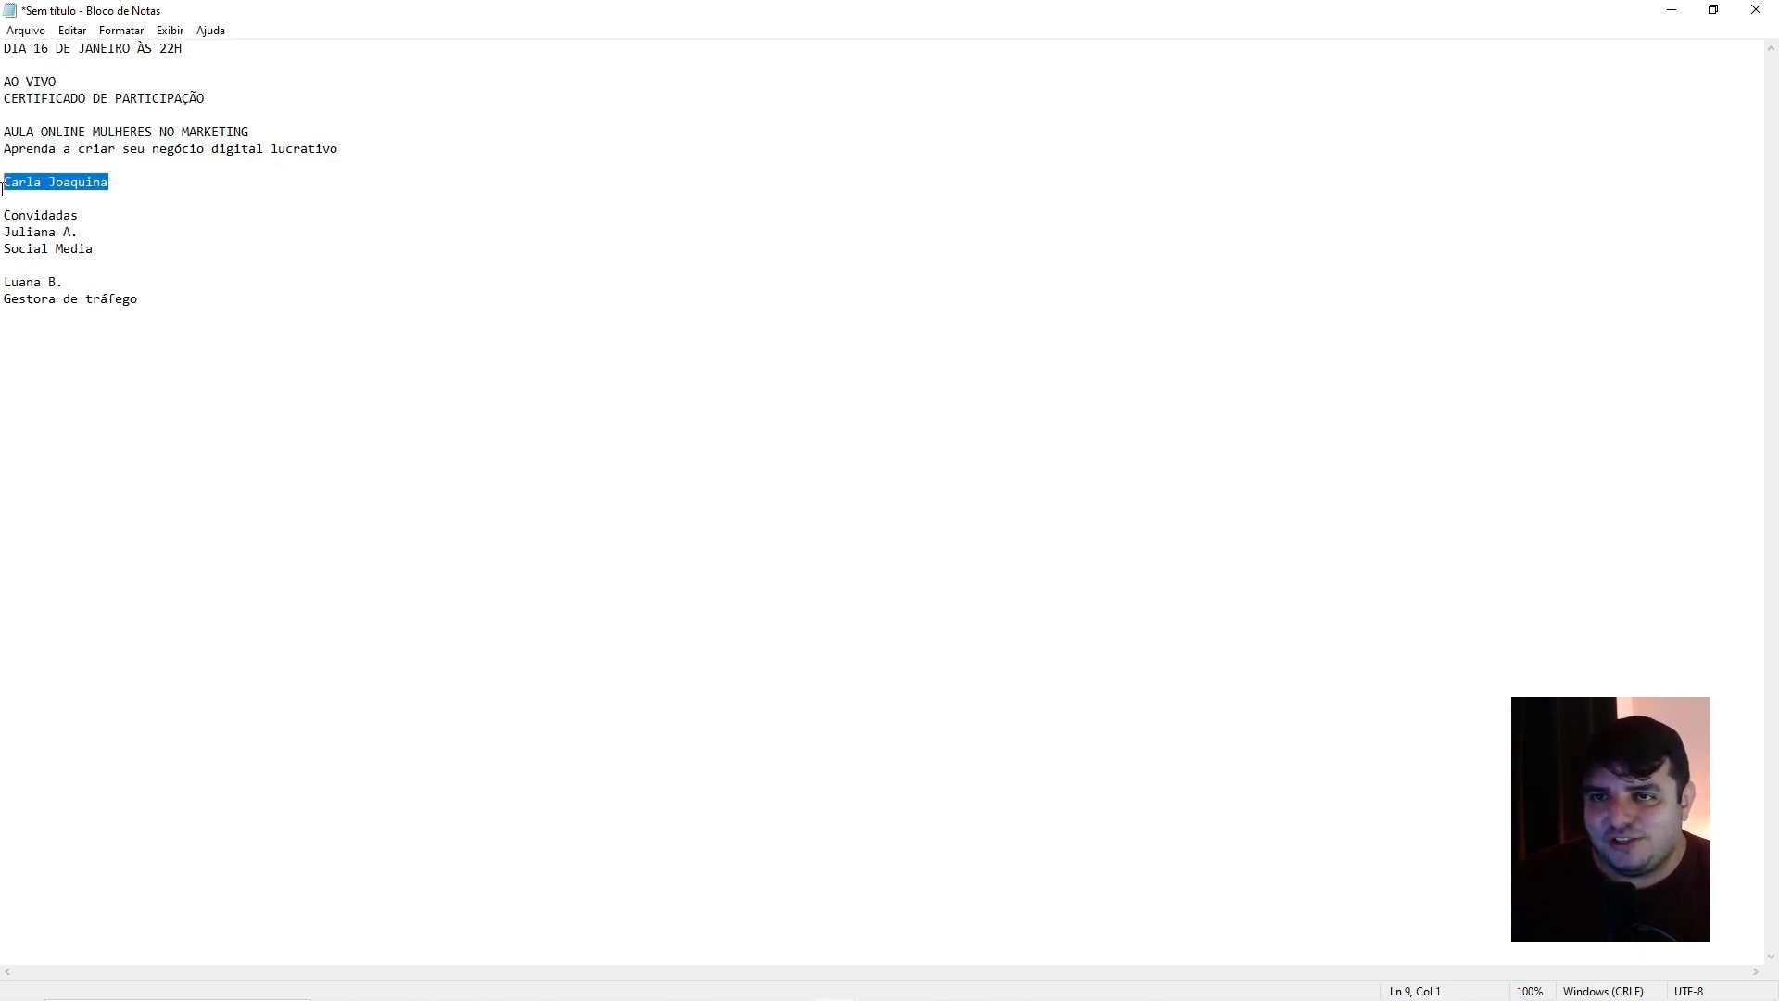
{"action": "left_click_drag", "start_coordinate": [96, 248], "coordinate": [3, 218]}
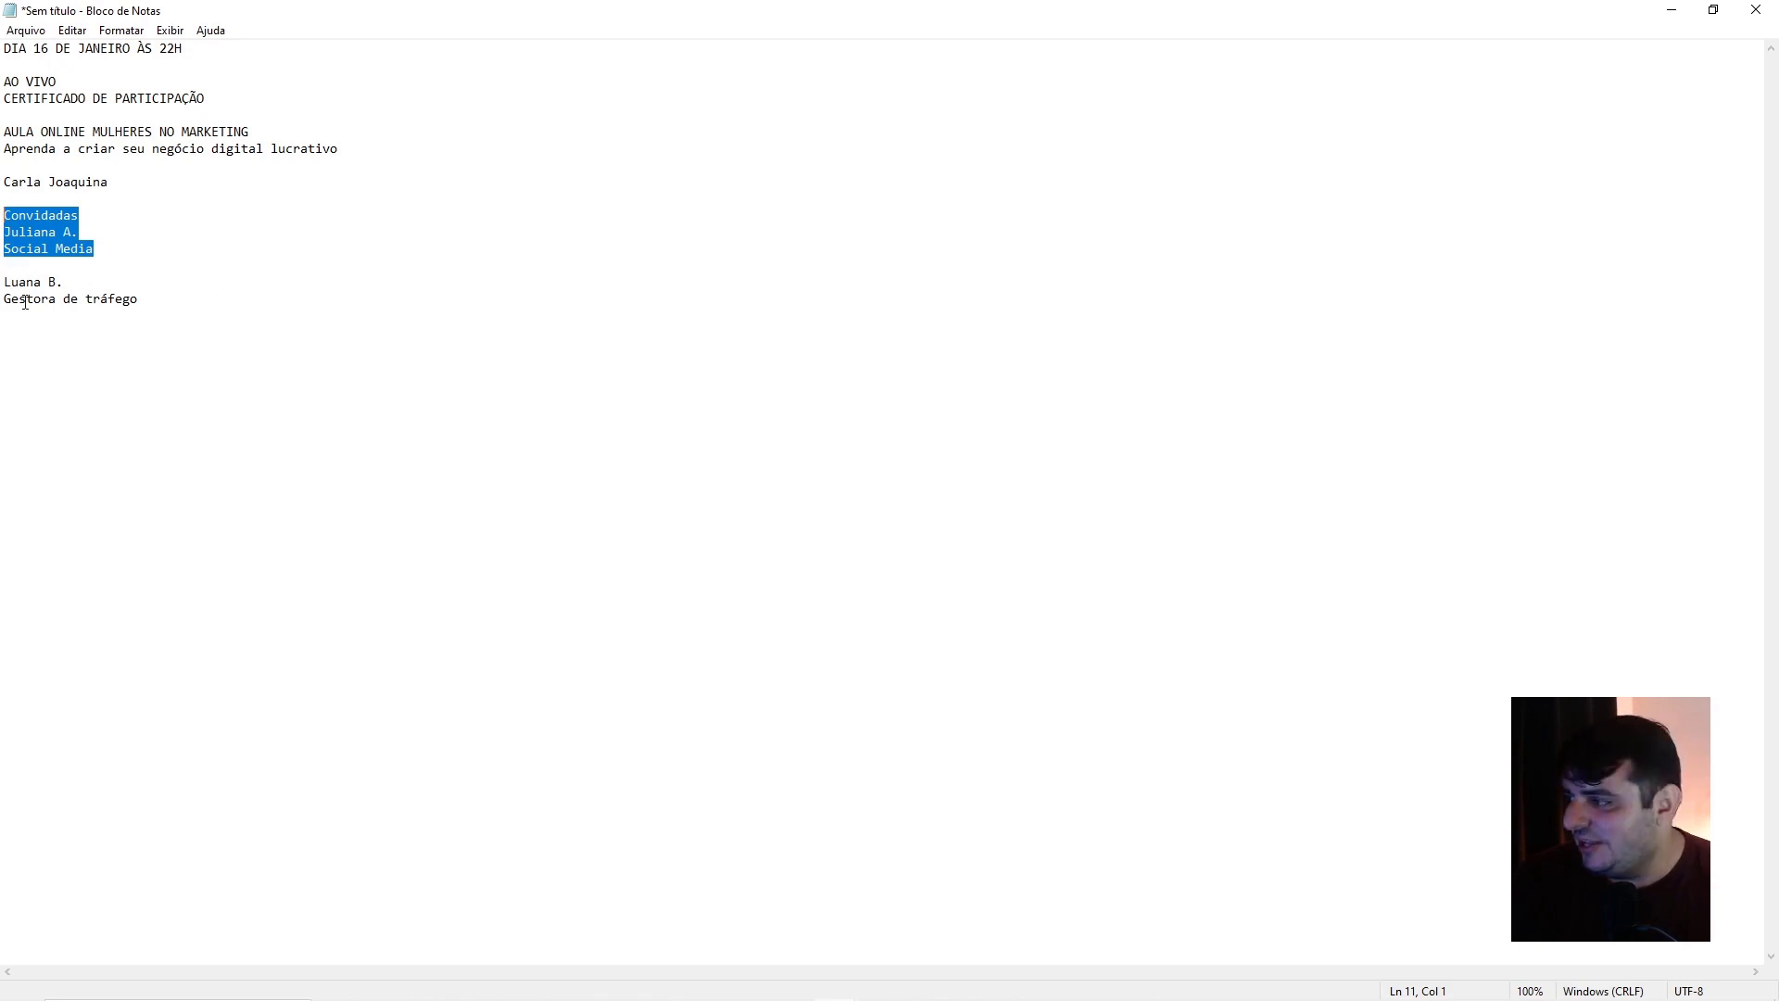
{"action": "left_click_drag", "start_coordinate": [162, 295], "coordinate": [34, 281]}
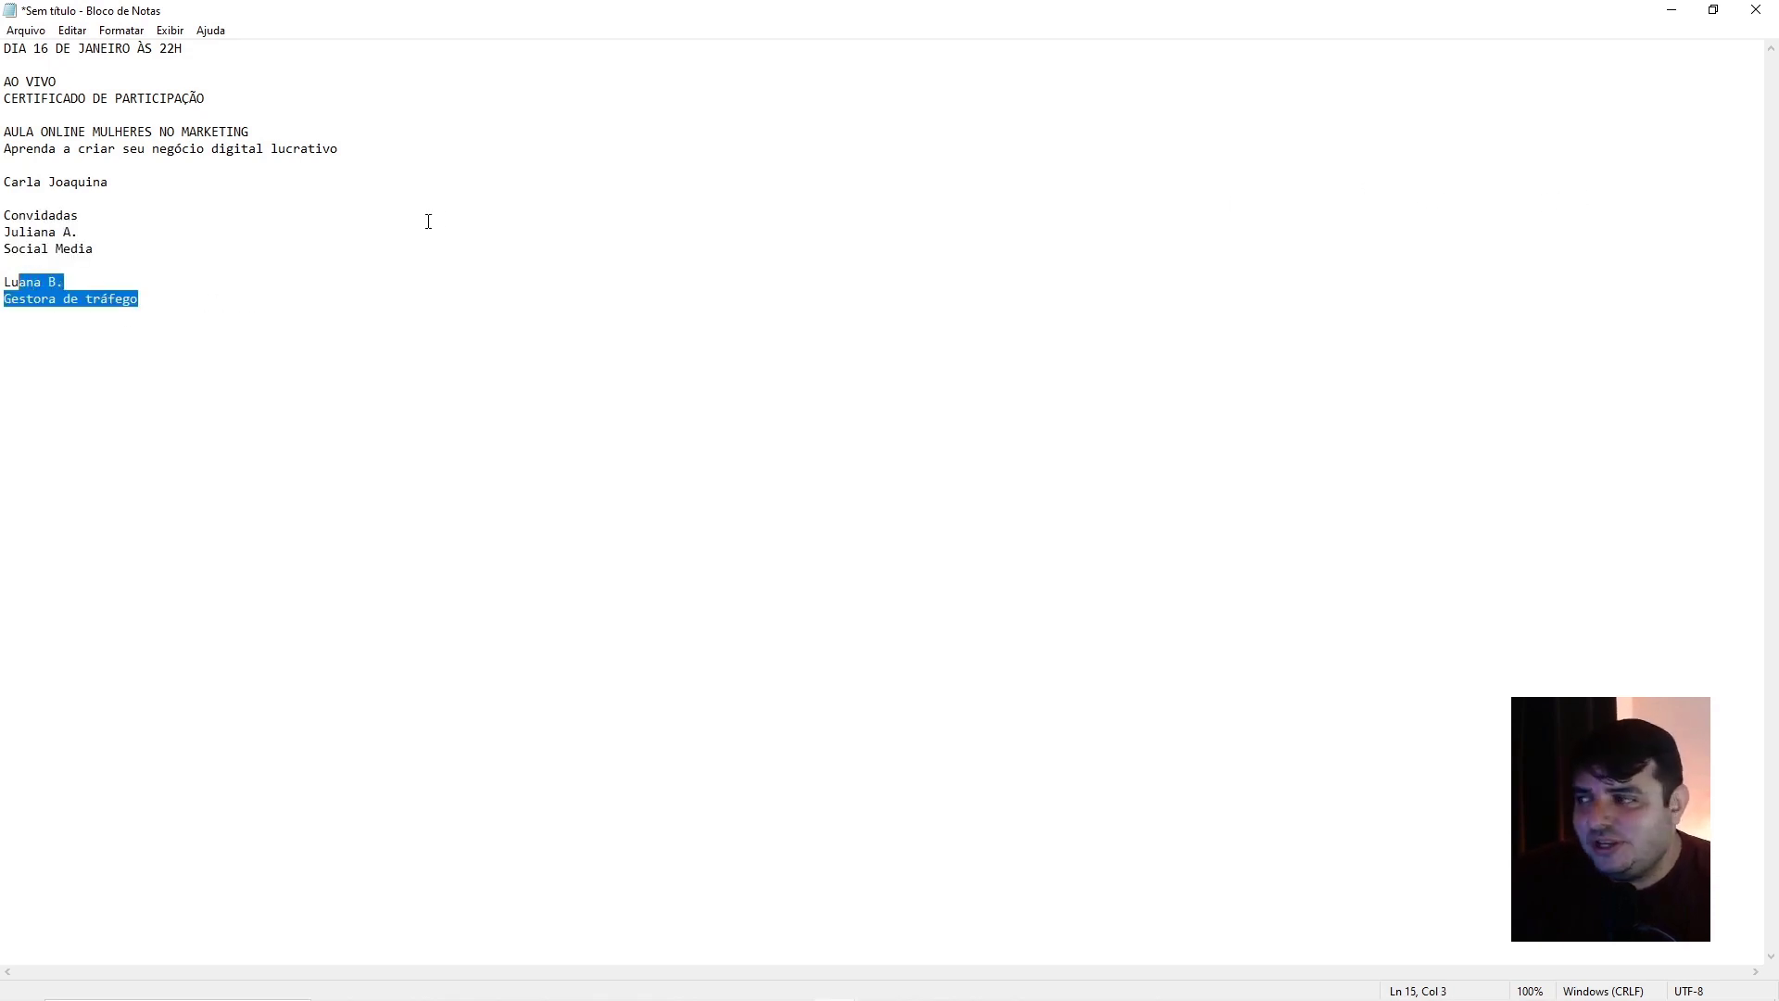
{"action": "left_click", "coordinate": [1671, 10]}
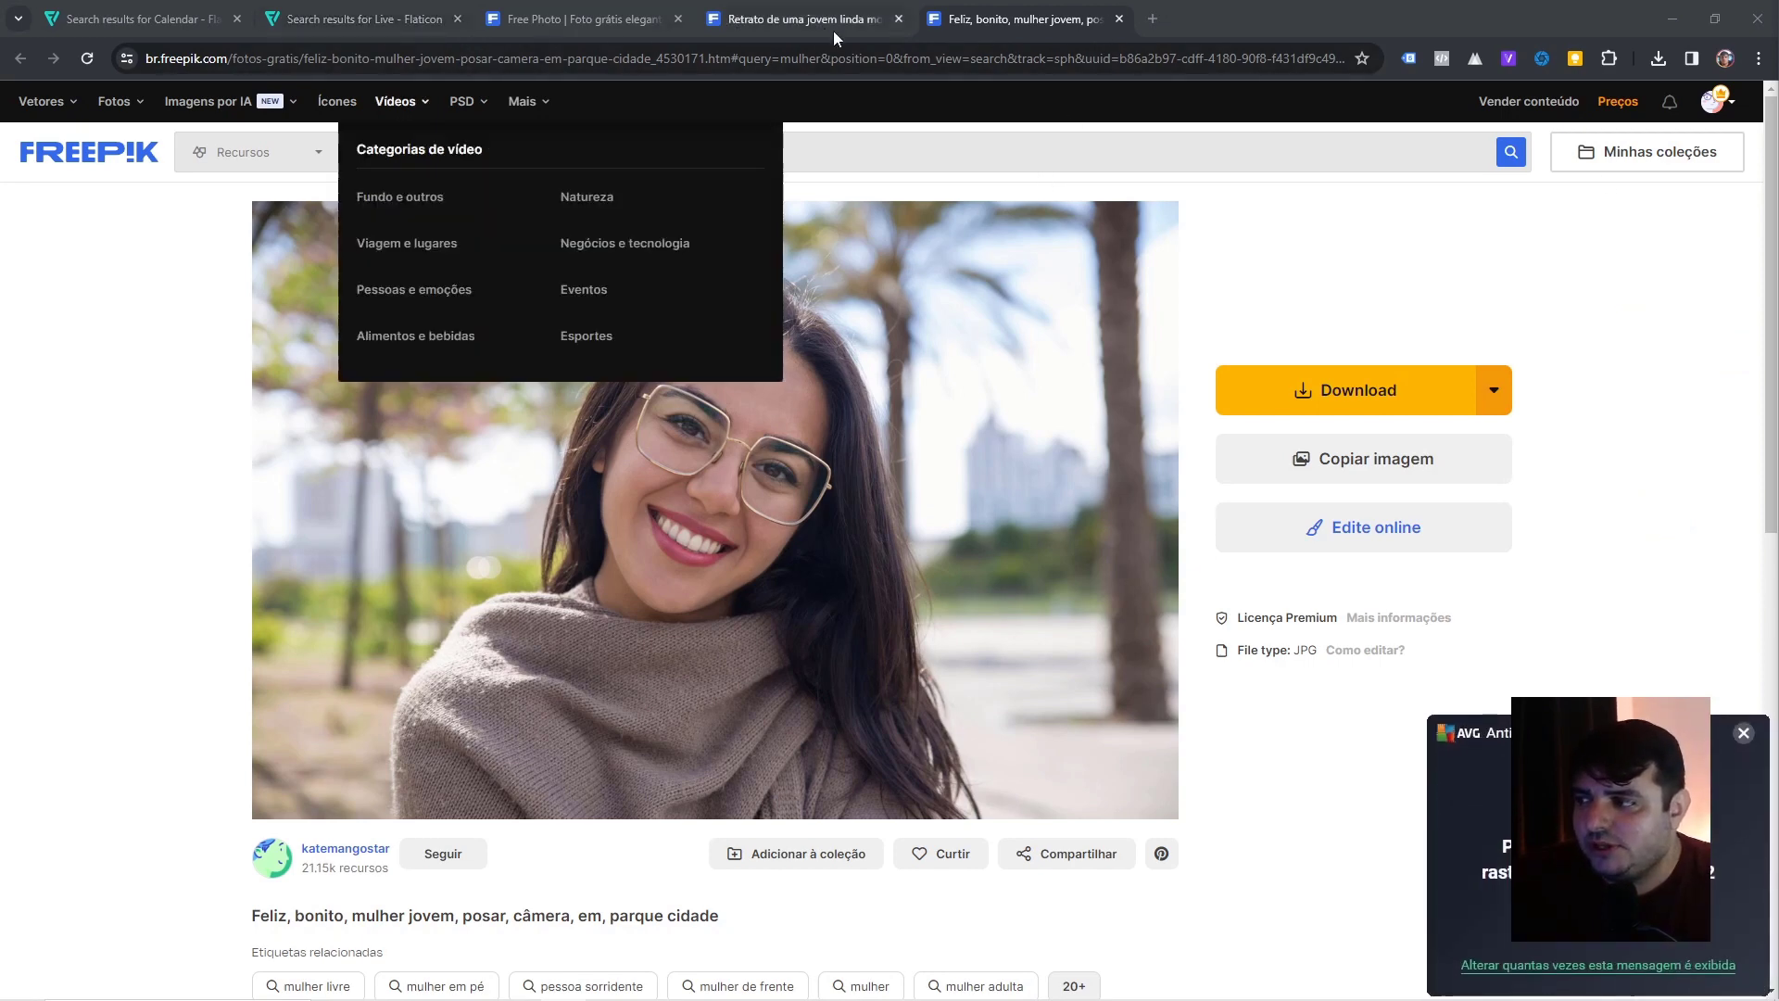
Dismiss the antivirus popup and review the guest photos and the calendar and Live icon results.
{"action": "left_click", "coordinate": [1743, 733]}
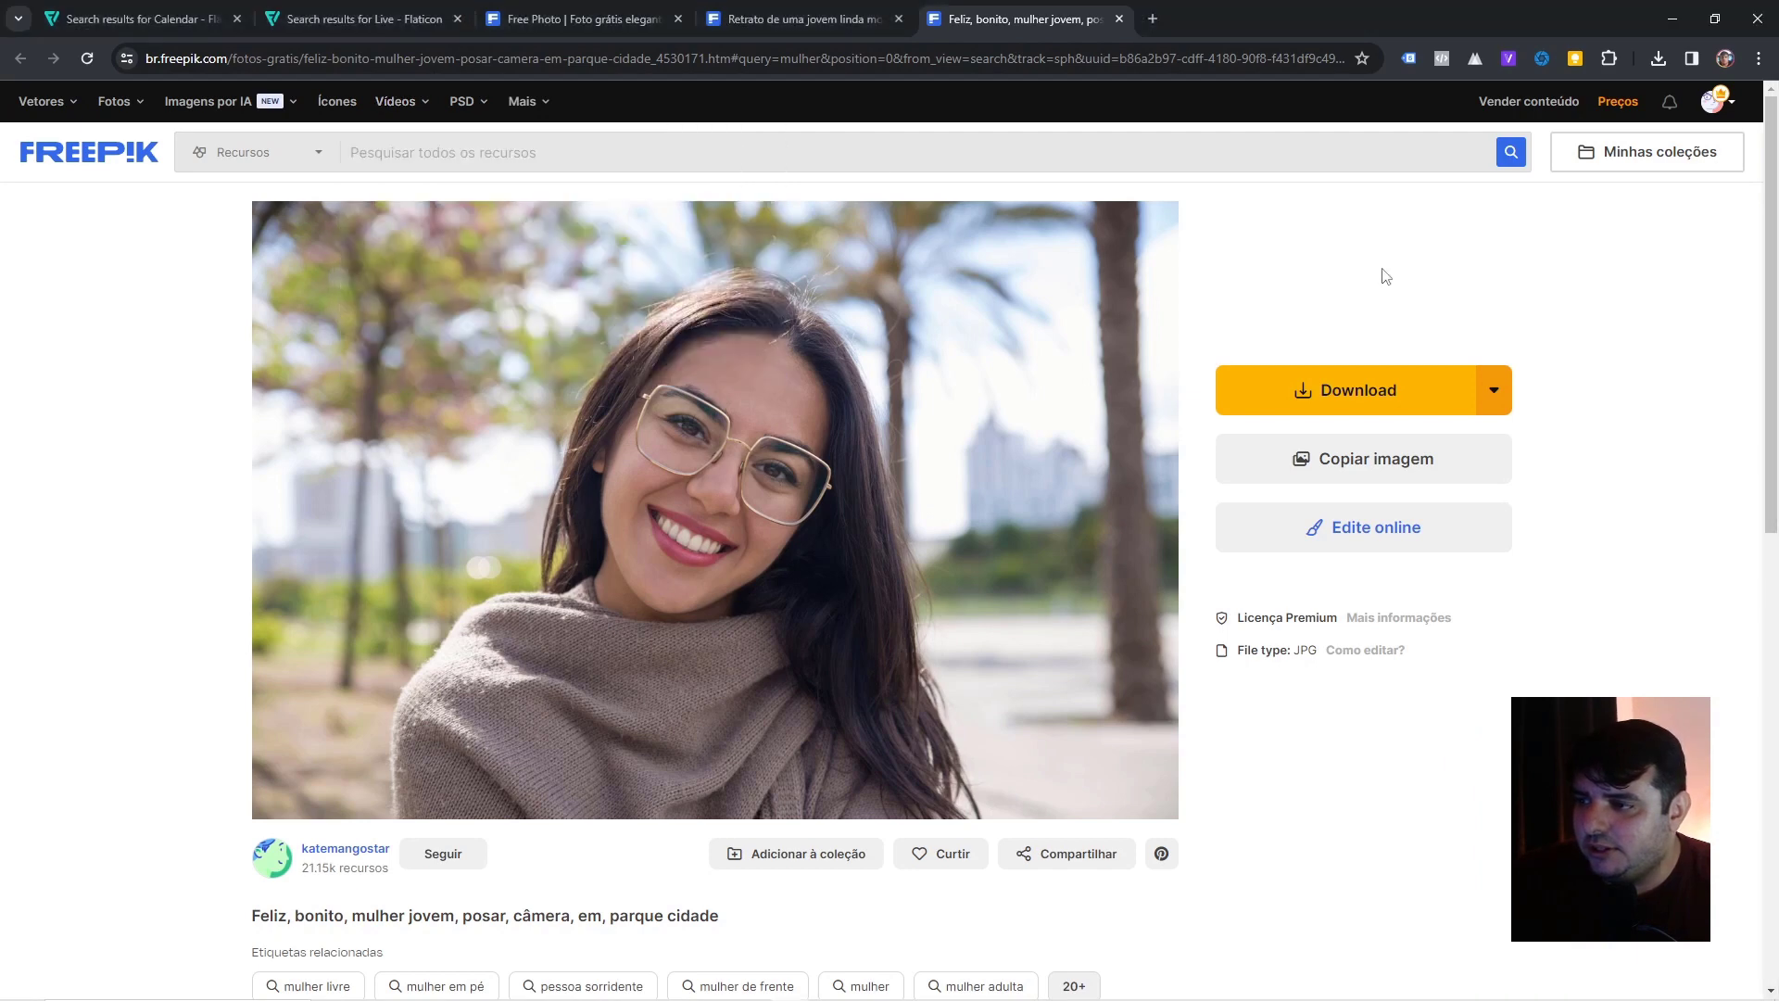
{"action": "left_click", "coordinate": [880, 15]}
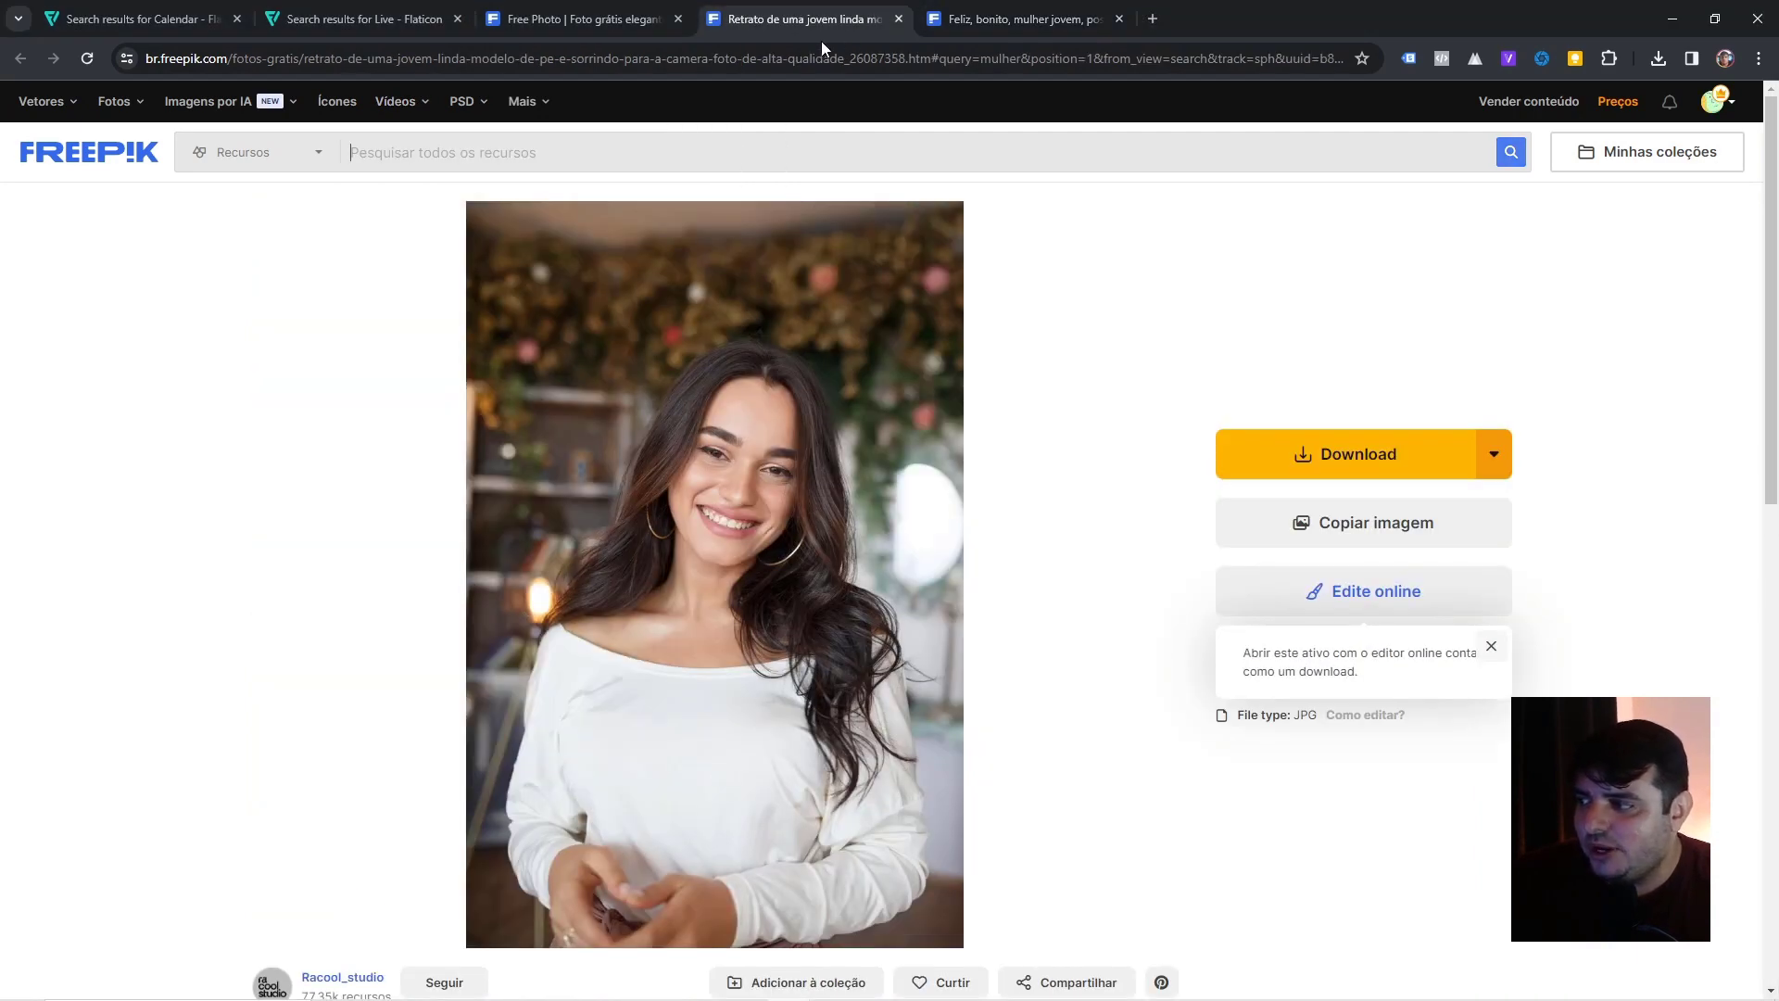
{"action": "left_click", "coordinate": [652, 9]}
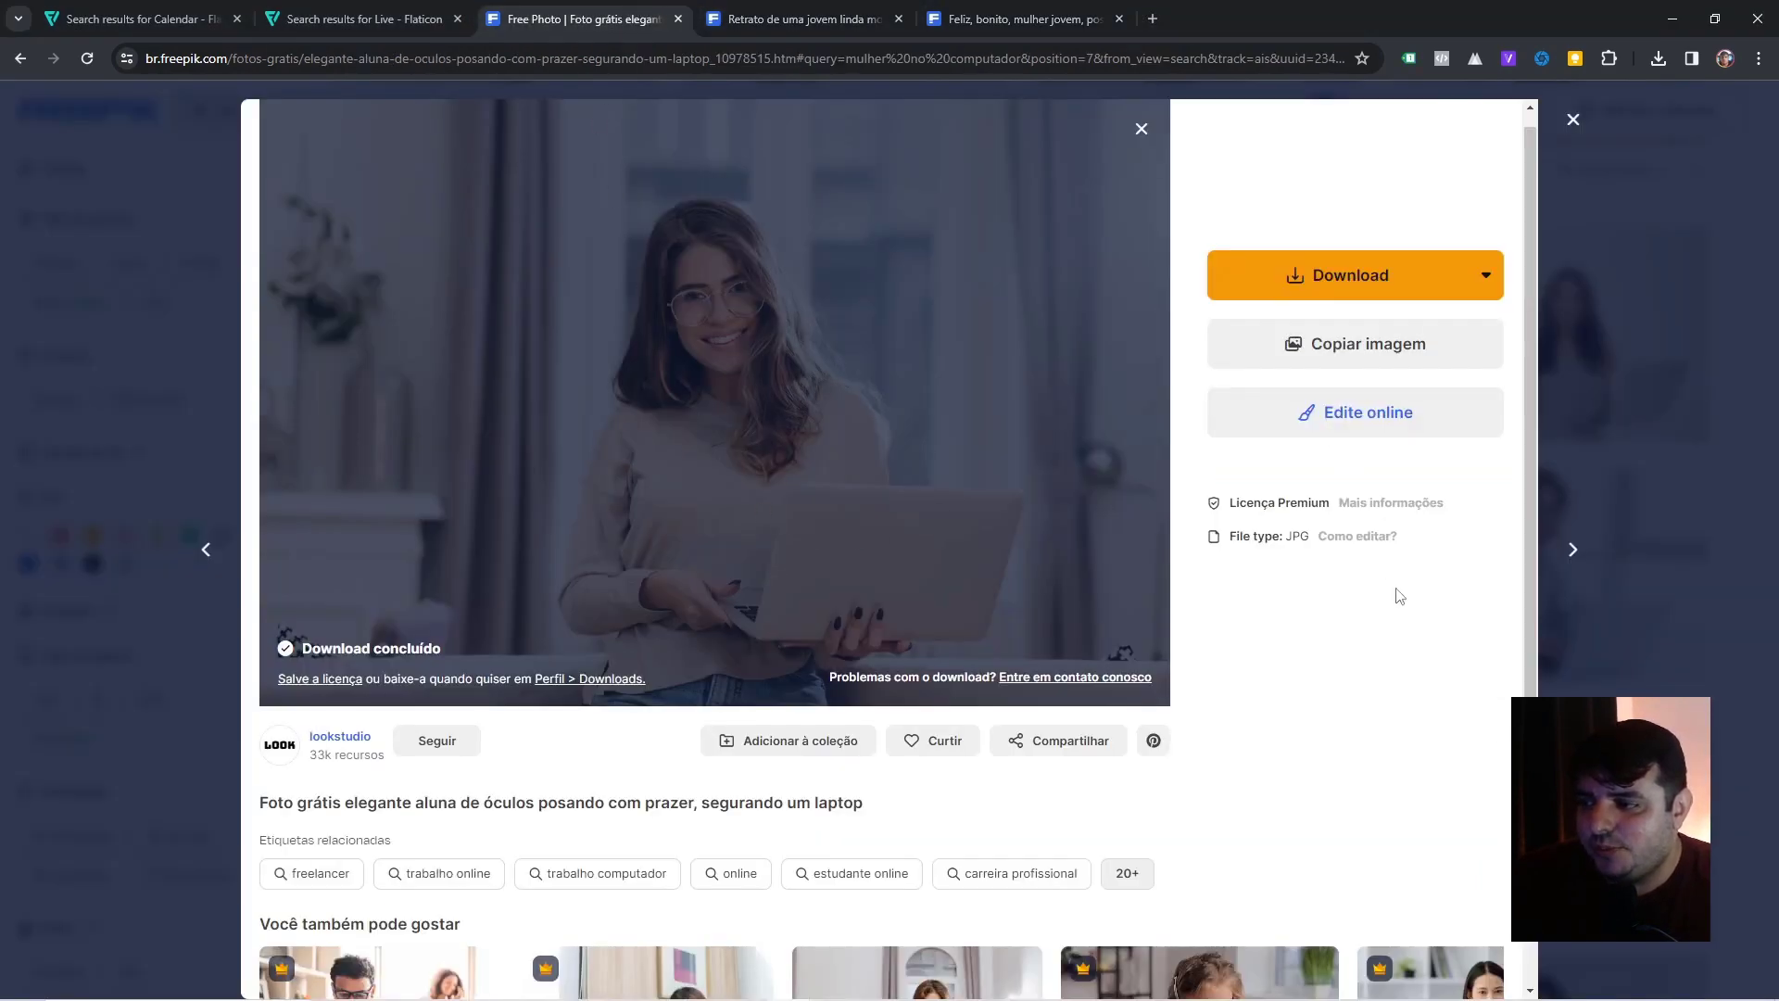
{"action": "left_click", "coordinate": [361, 11]}
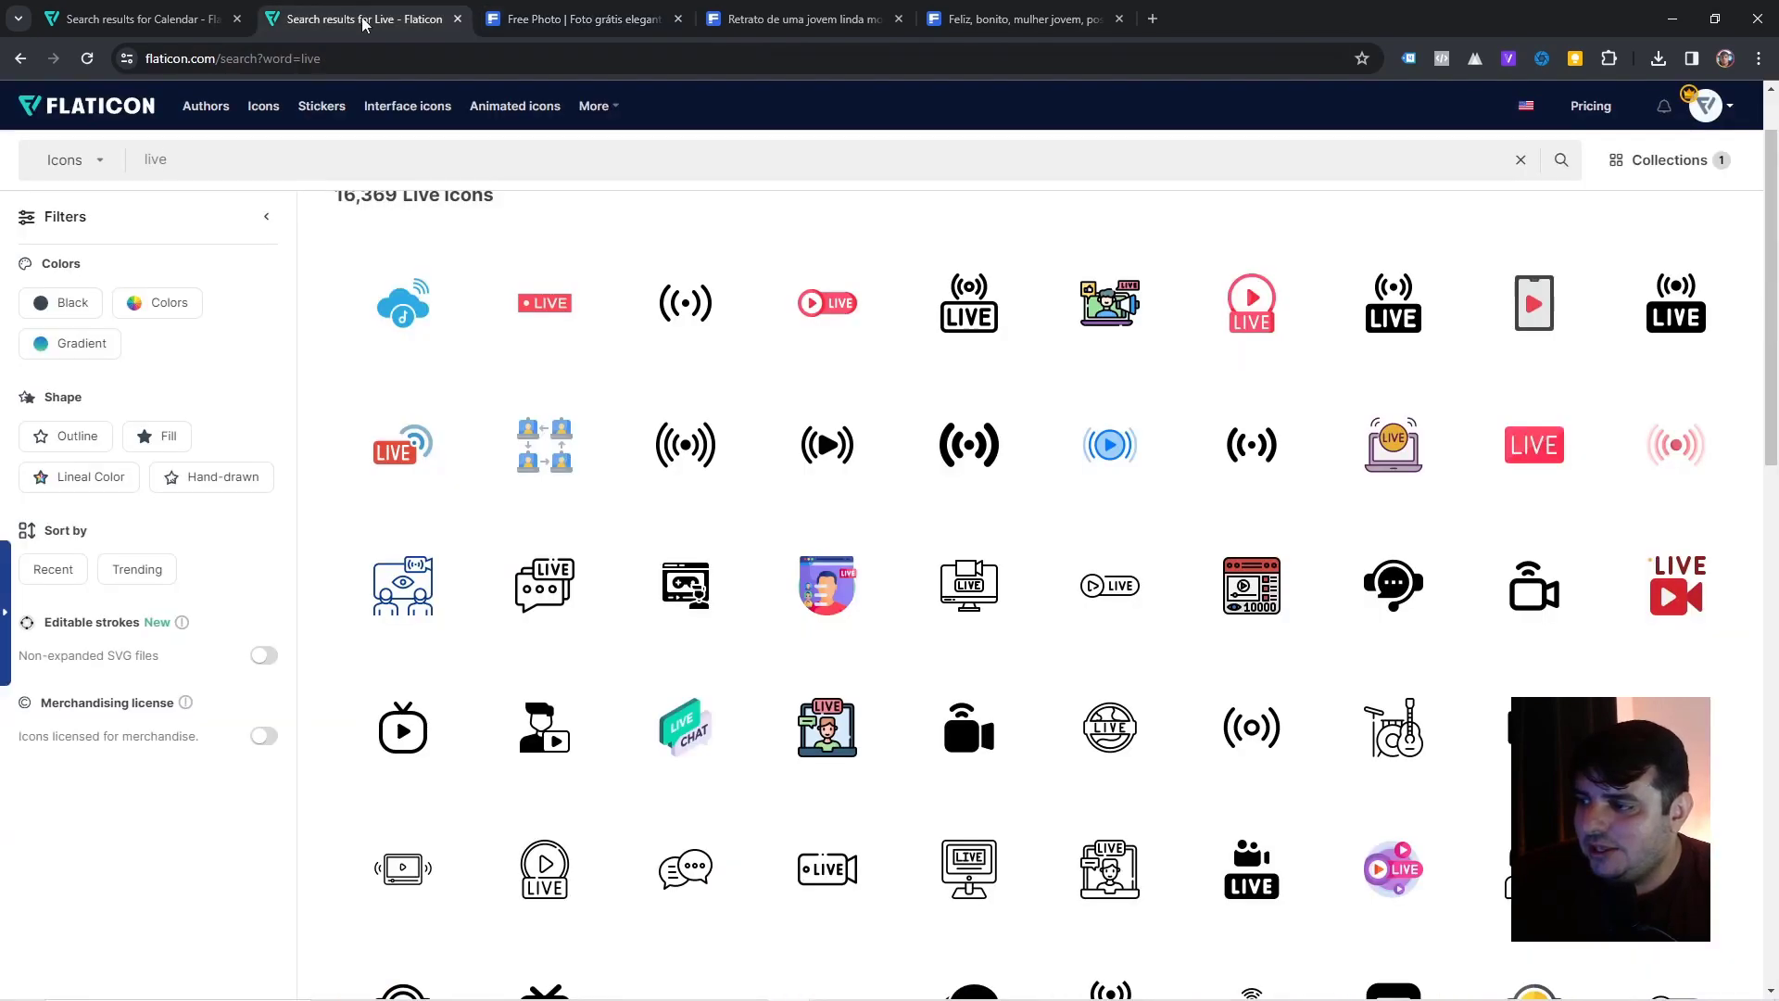
{"action": "left_click", "coordinate": [207, 11]}
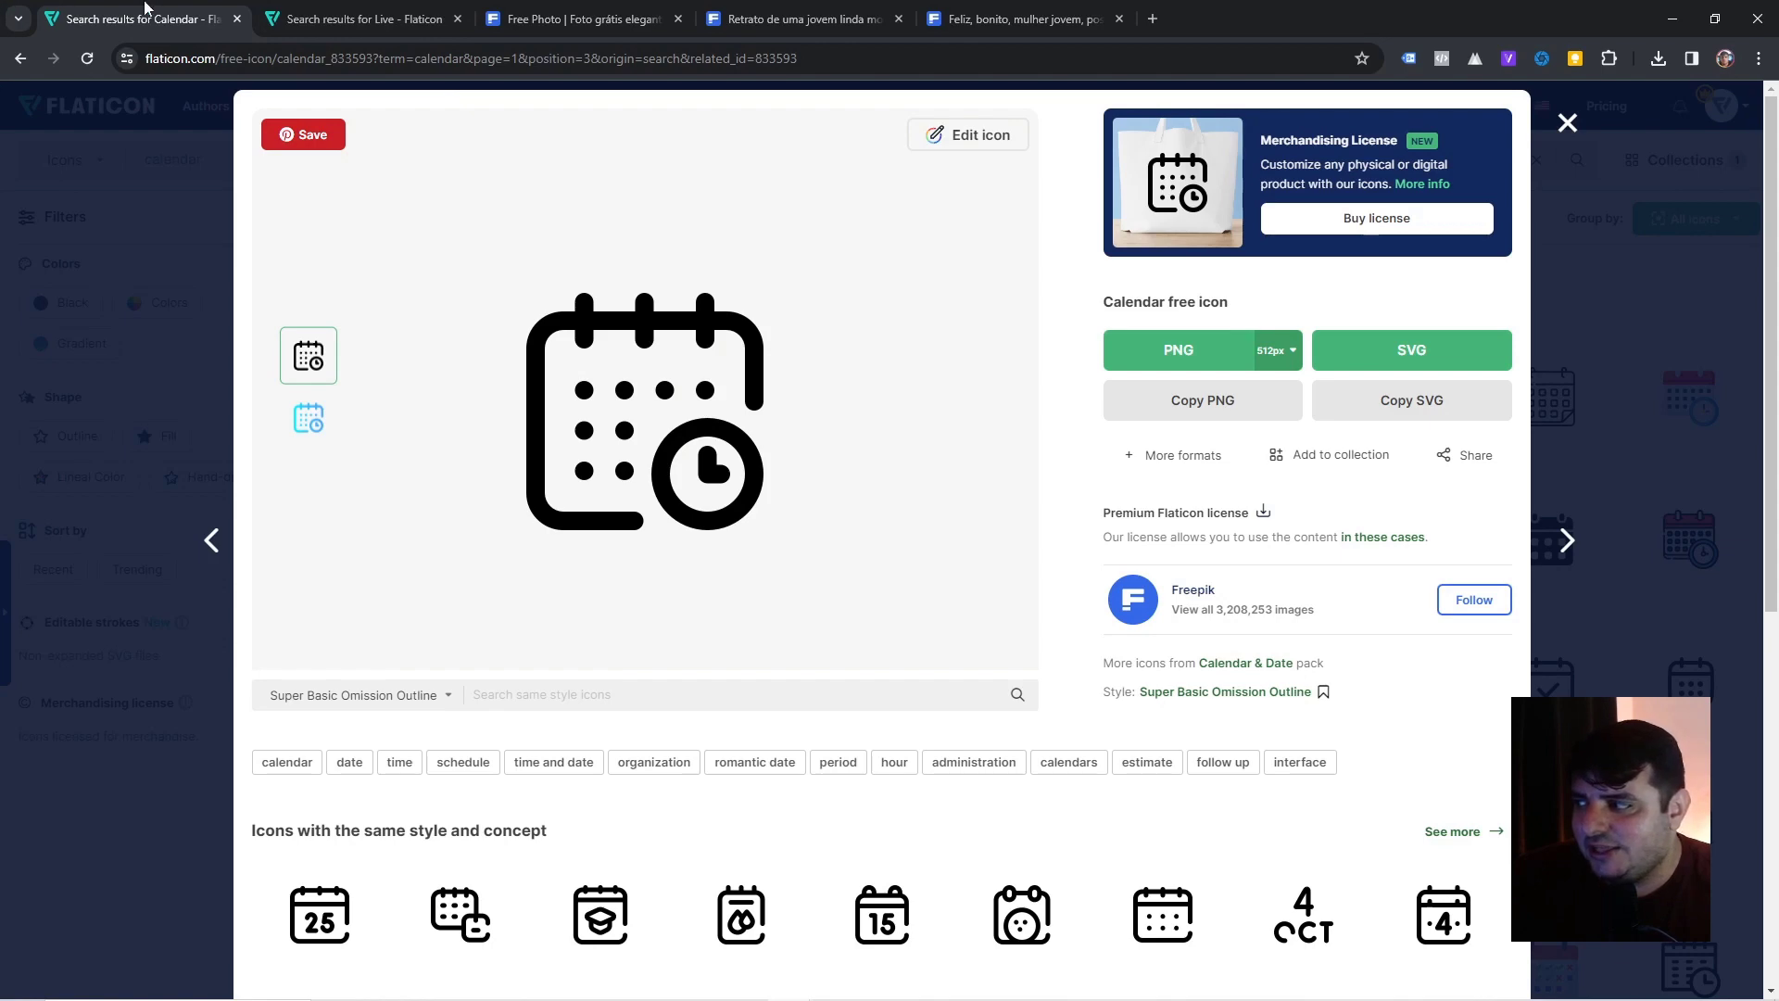
{"action": "left_click", "coordinate": [290, 10]}
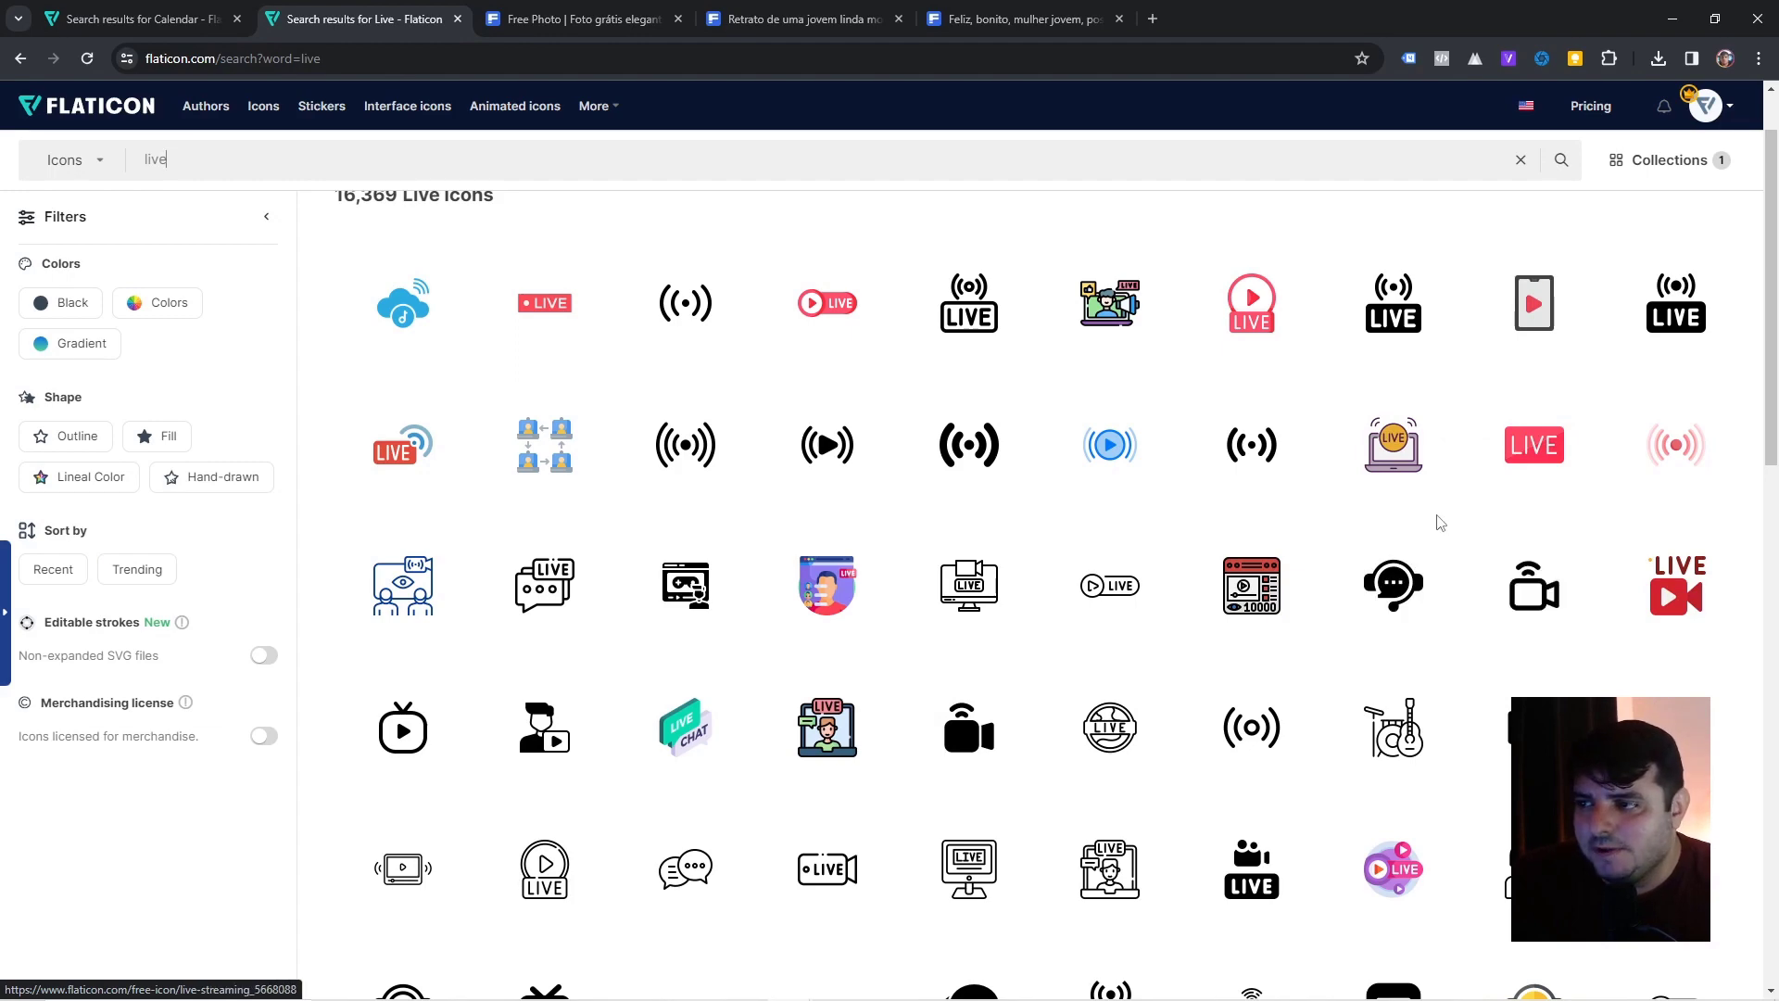
Switch to the empty untitled Figma draft.
{"action": "key", "text": "alt+Tab"}
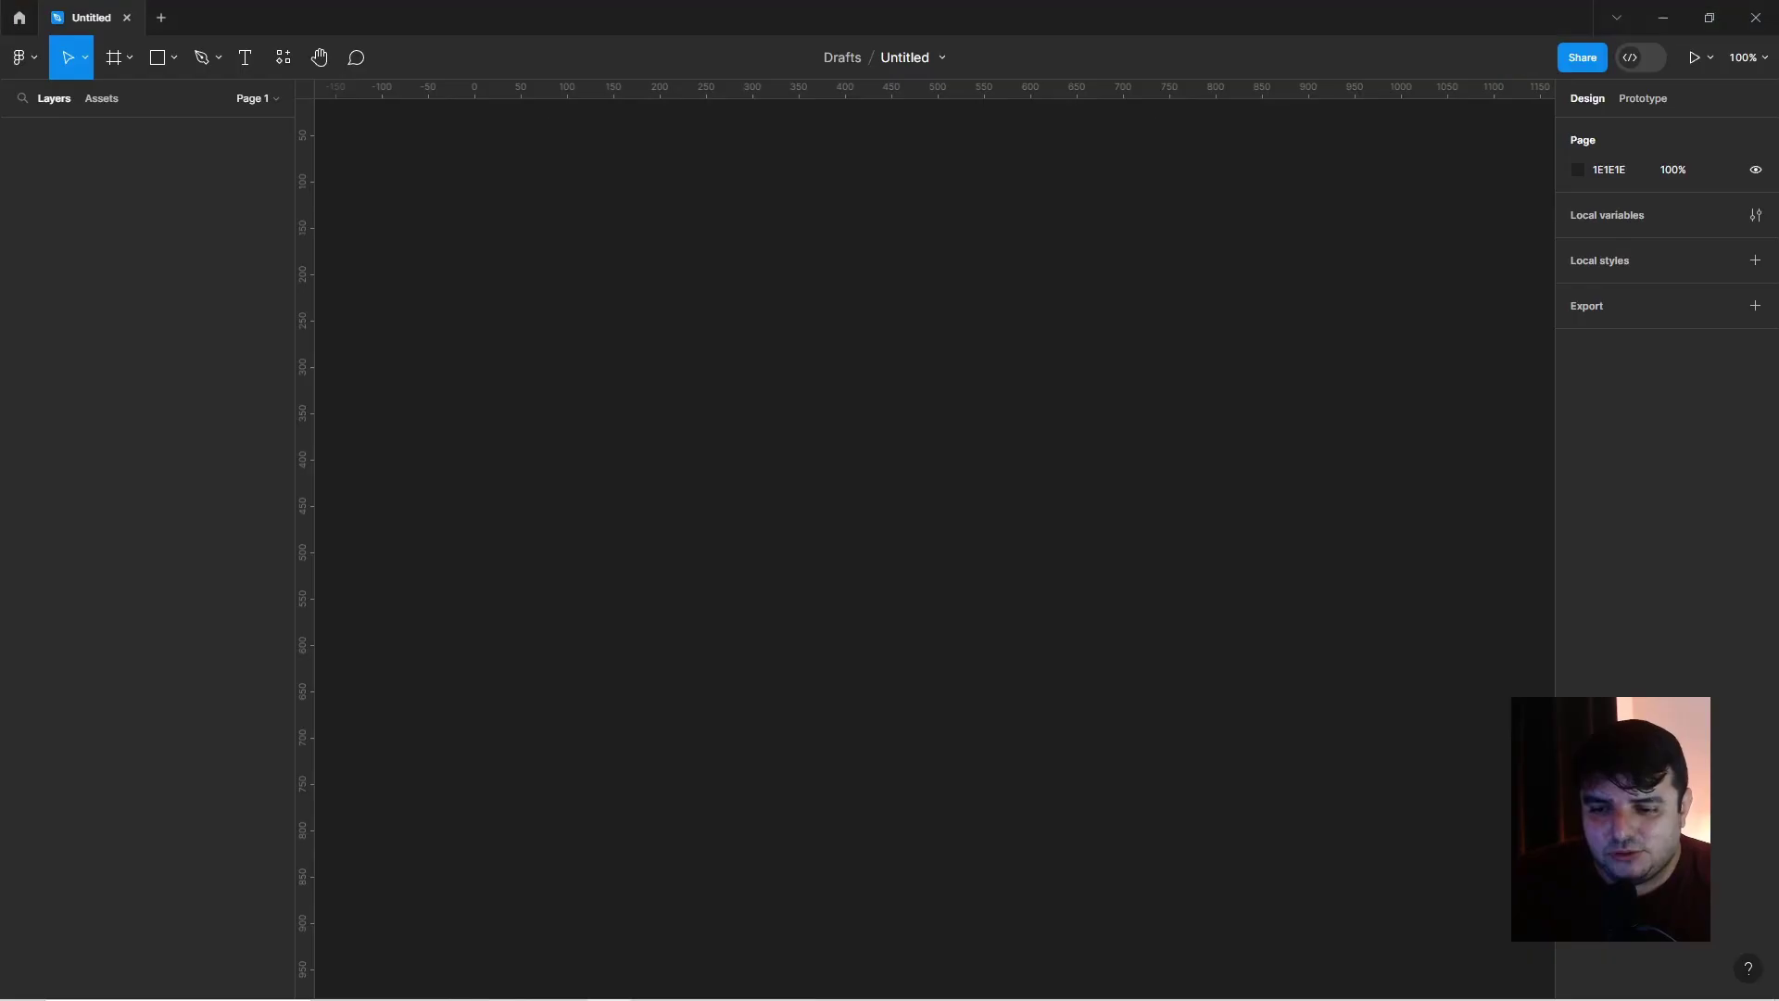
{"action": "key", "text": "alt+Tab"}
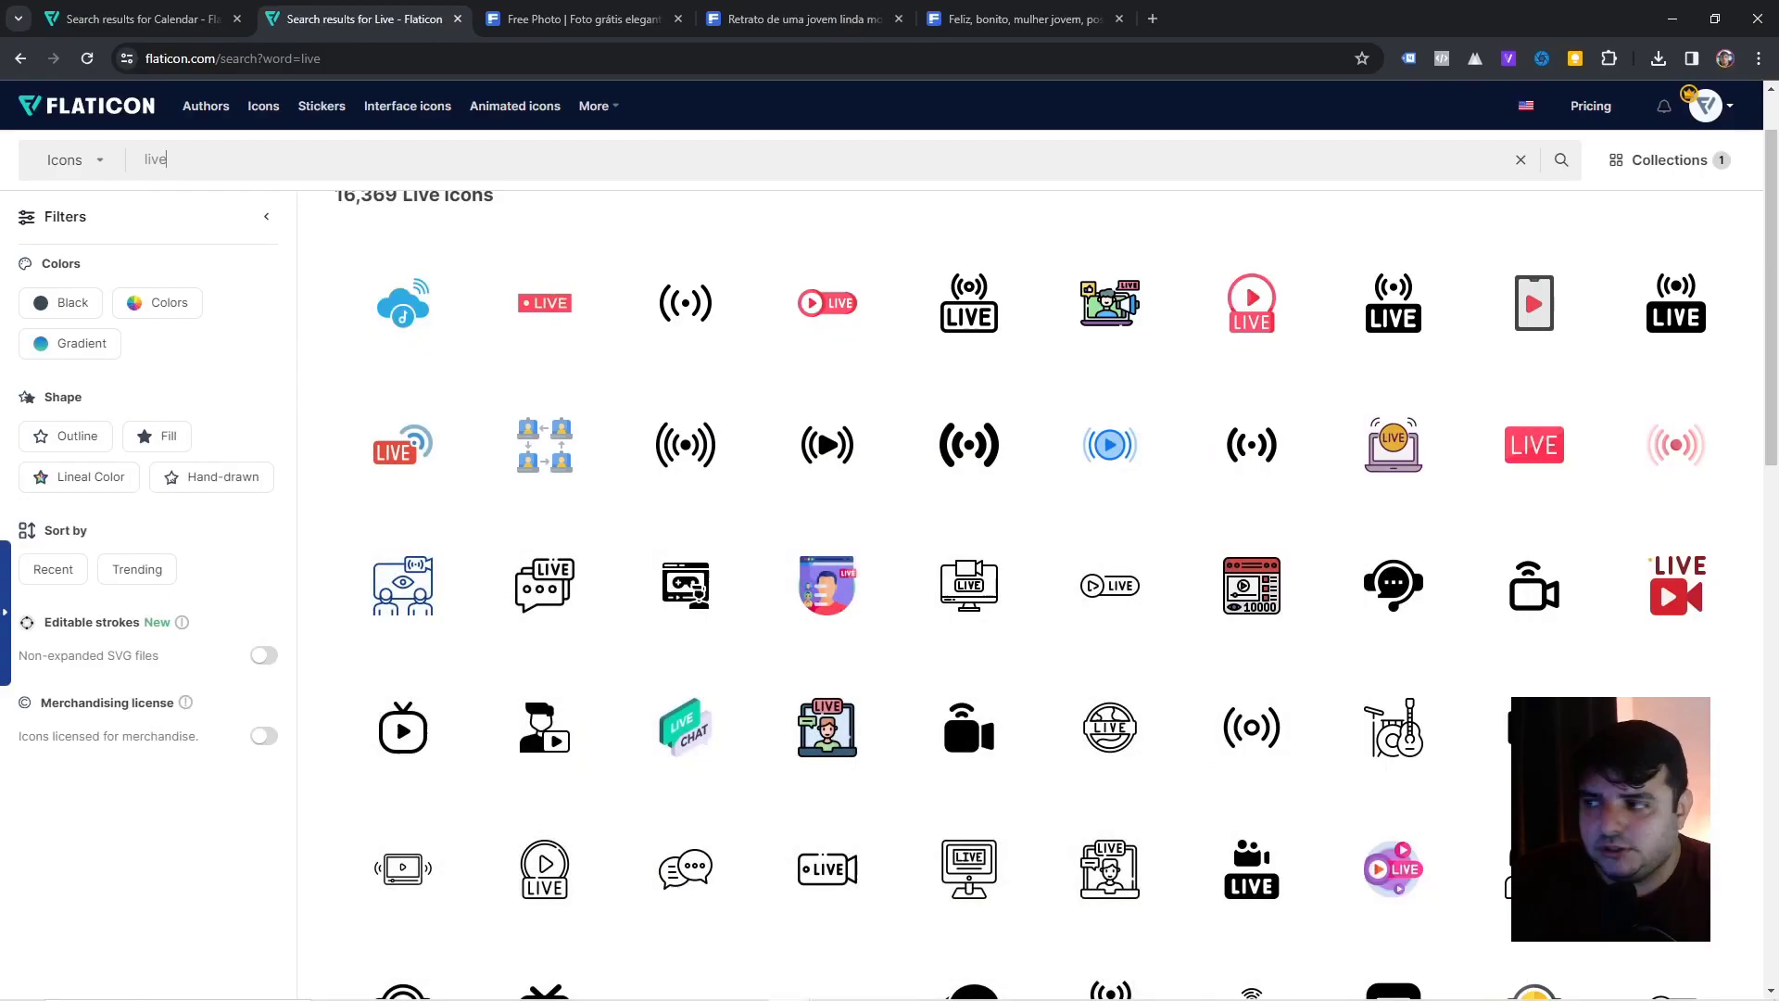
{"action": "key", "text": "alt+Tab"}
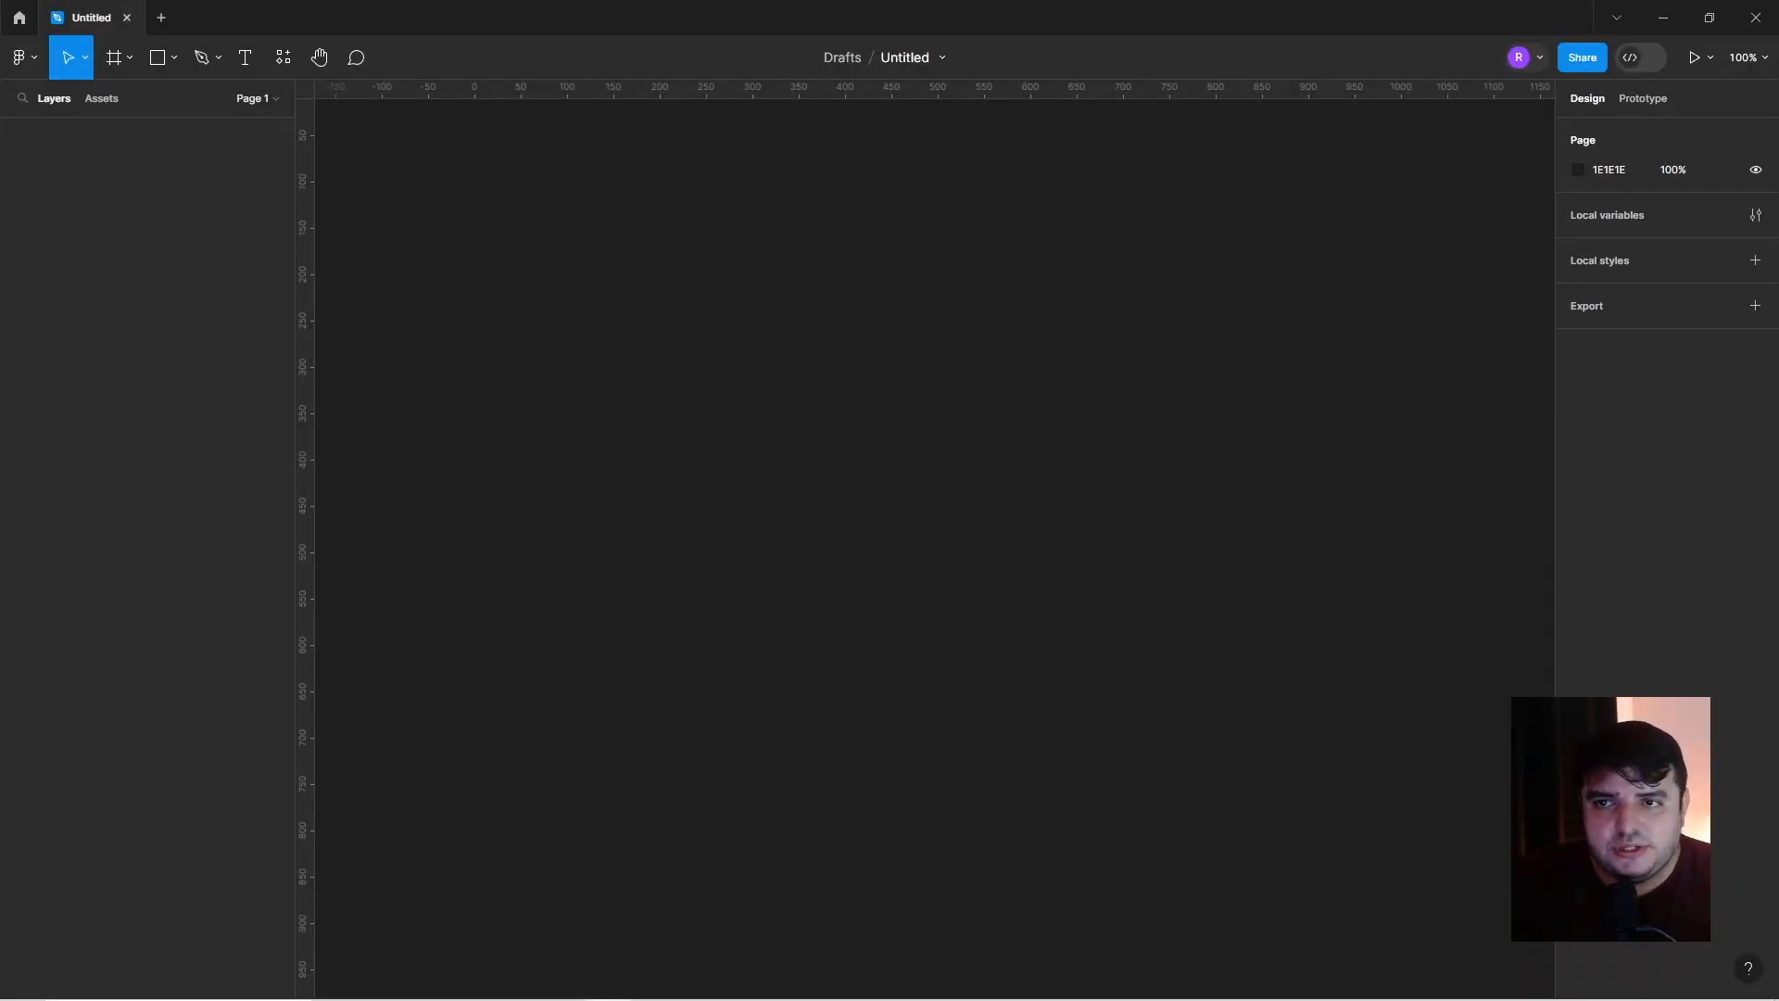
Draw a frame, give it a 1080 height and lock its proportions.
{"action": "left_click", "coordinate": [110, 70]}
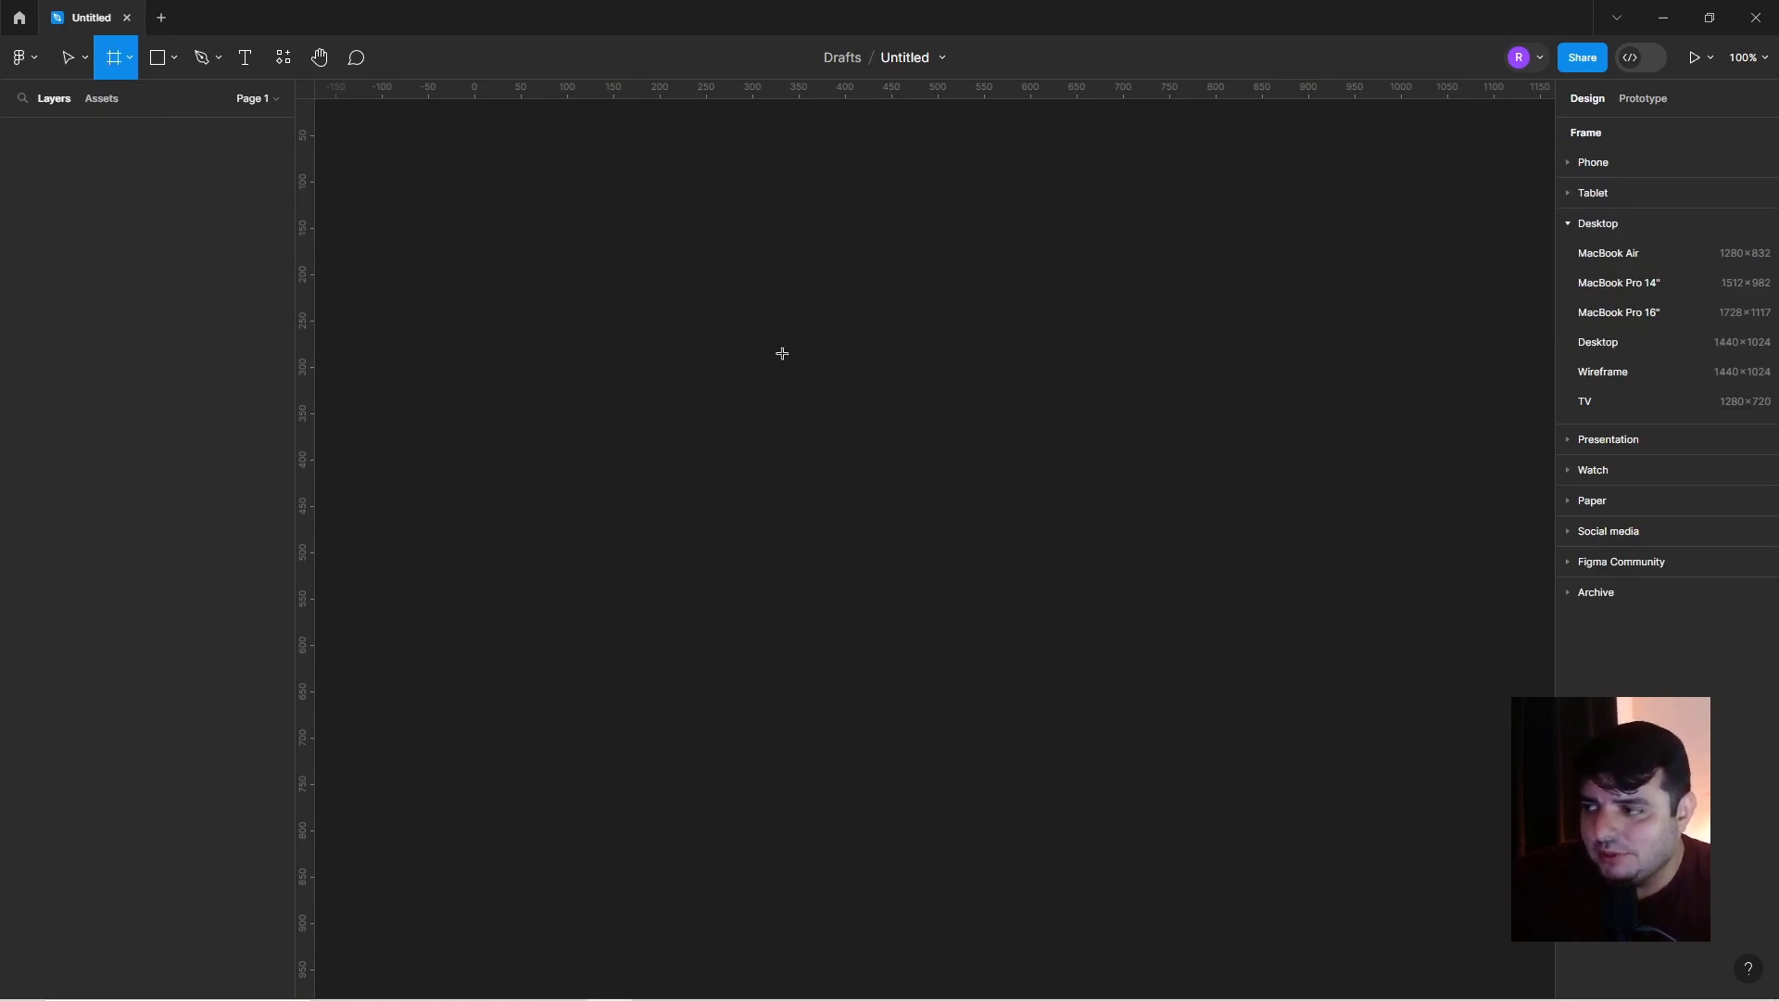
{"action": "mouse_move", "coordinate": [749, 320]}
{"action": "left_mouse_down"}
{"action": "mouse_move", "coordinate": [1249, 691]}
{"action": "mouse_move", "coordinate": [1373, 741]}
{"action": "left_mouse_up"}
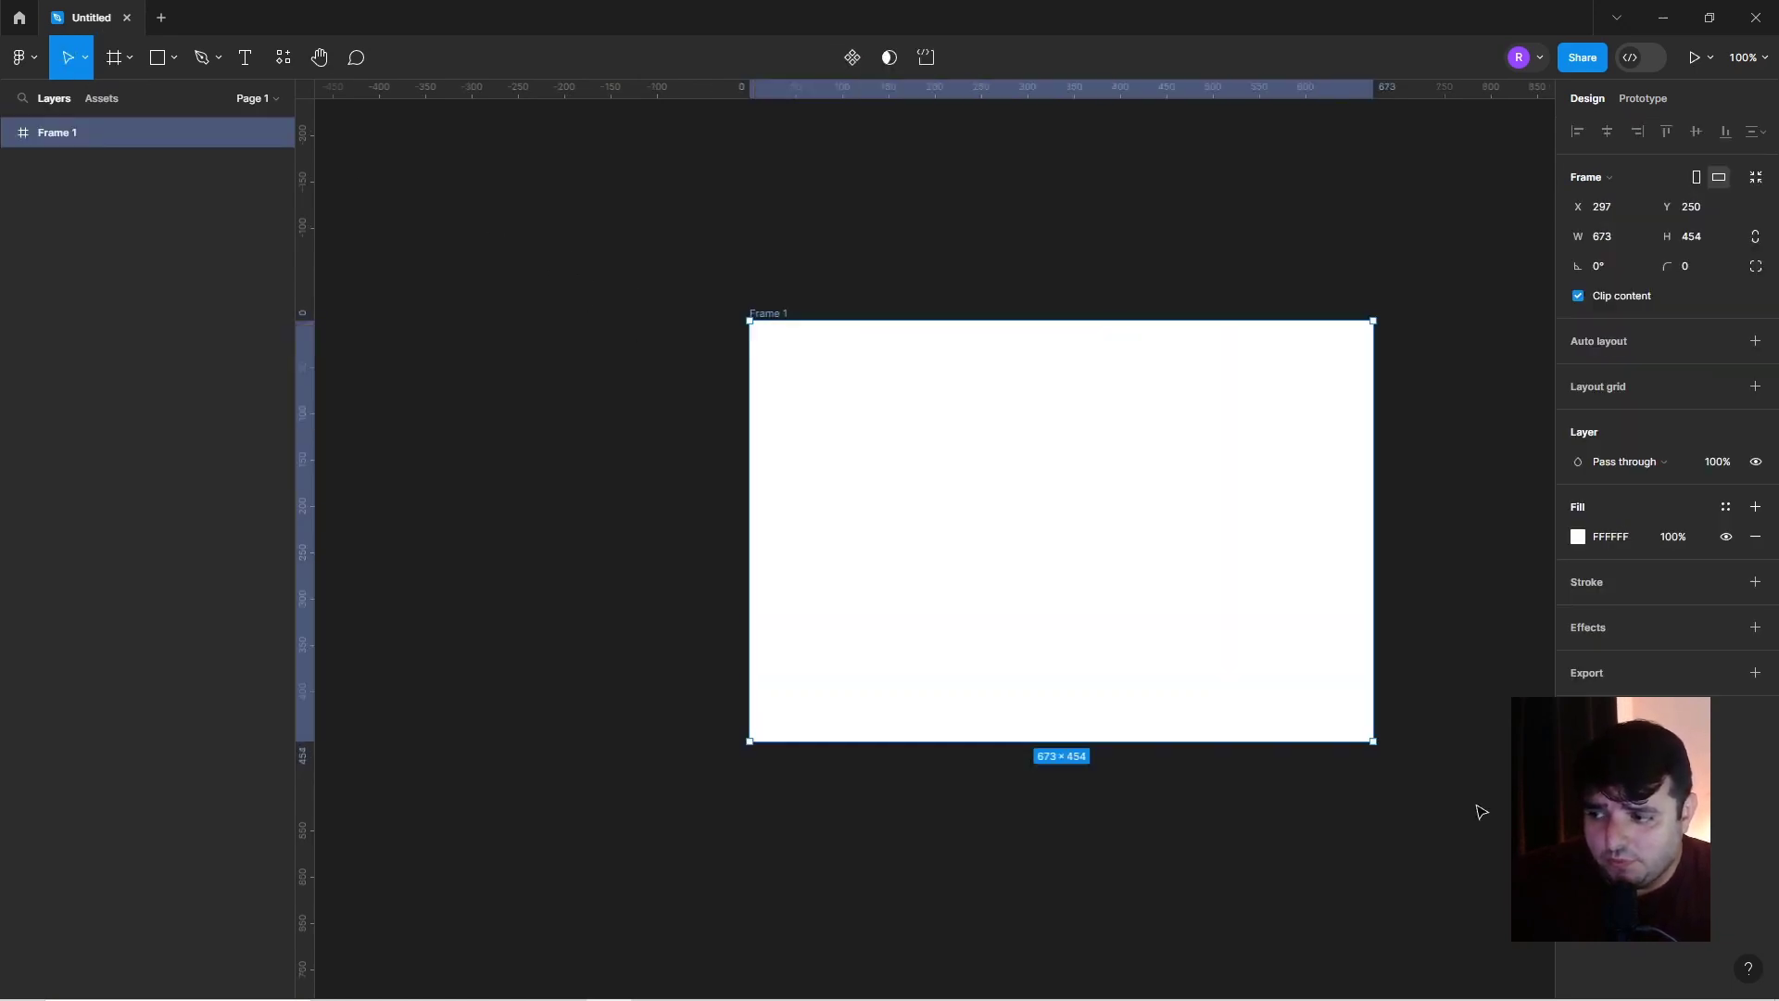
{"action": "left_click", "coordinate": [1627, 239]}
{"action": "type", "text": "1080"}
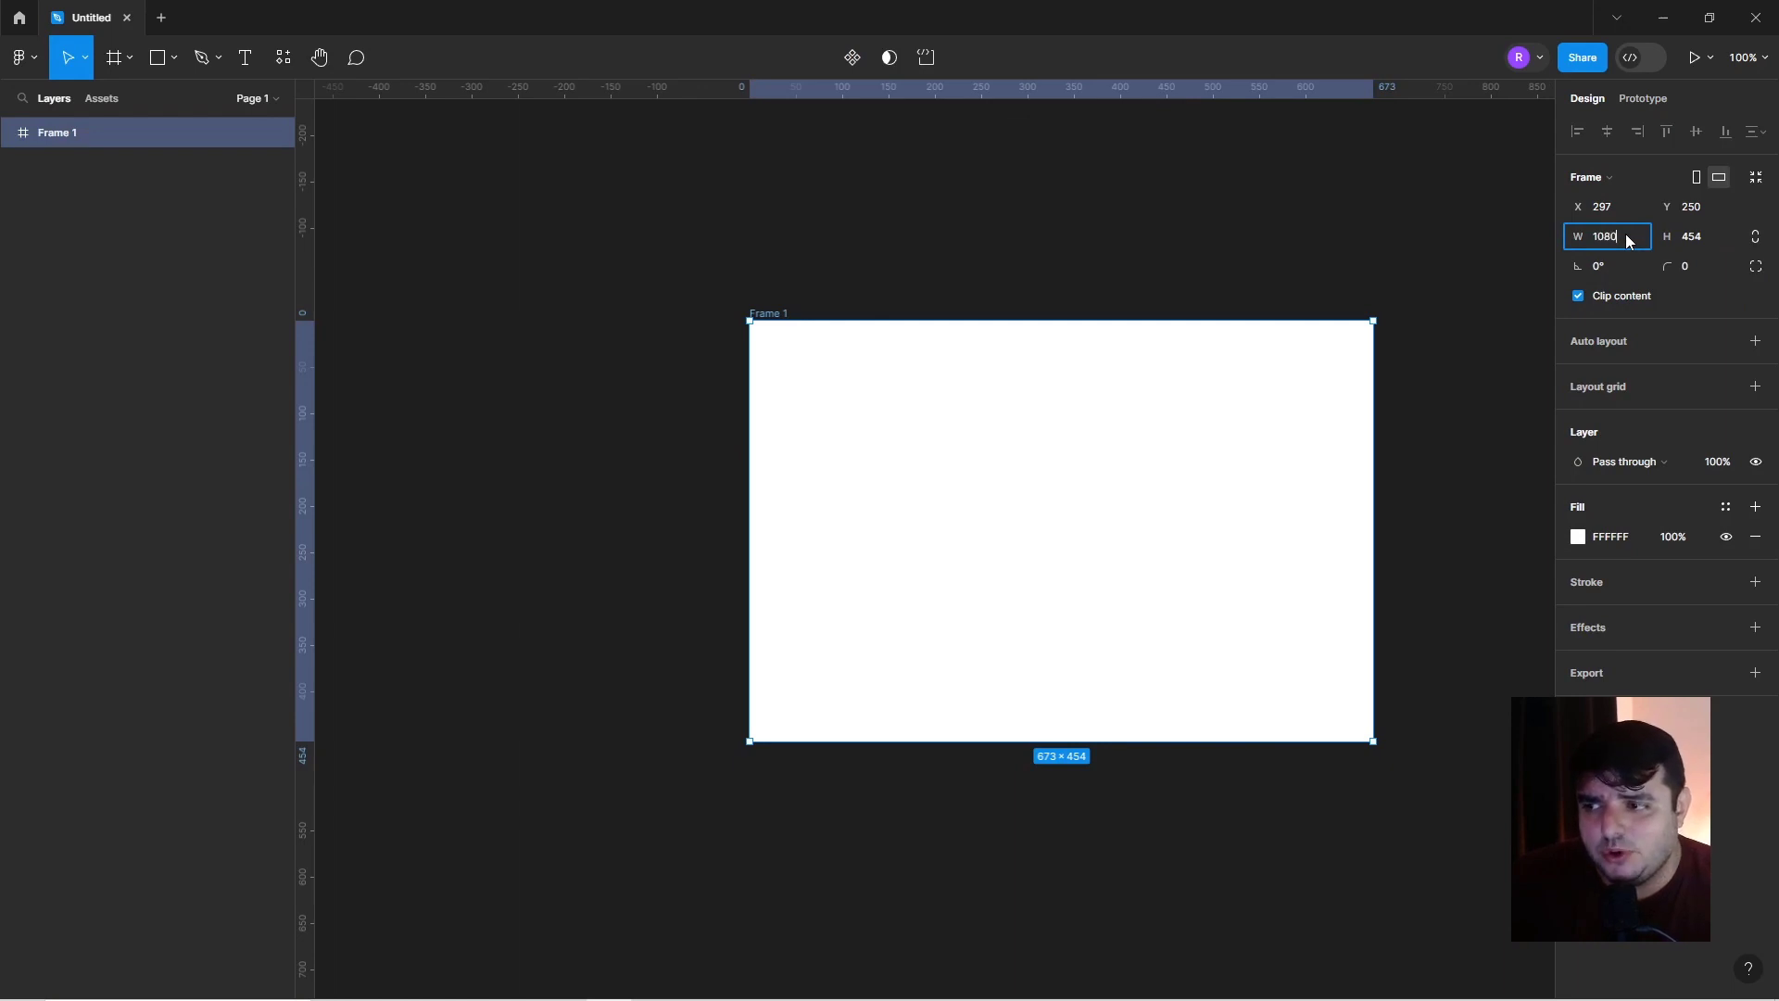
{"action": "key", "text": "Tab"}
{"action": "type", "text": "1080"}
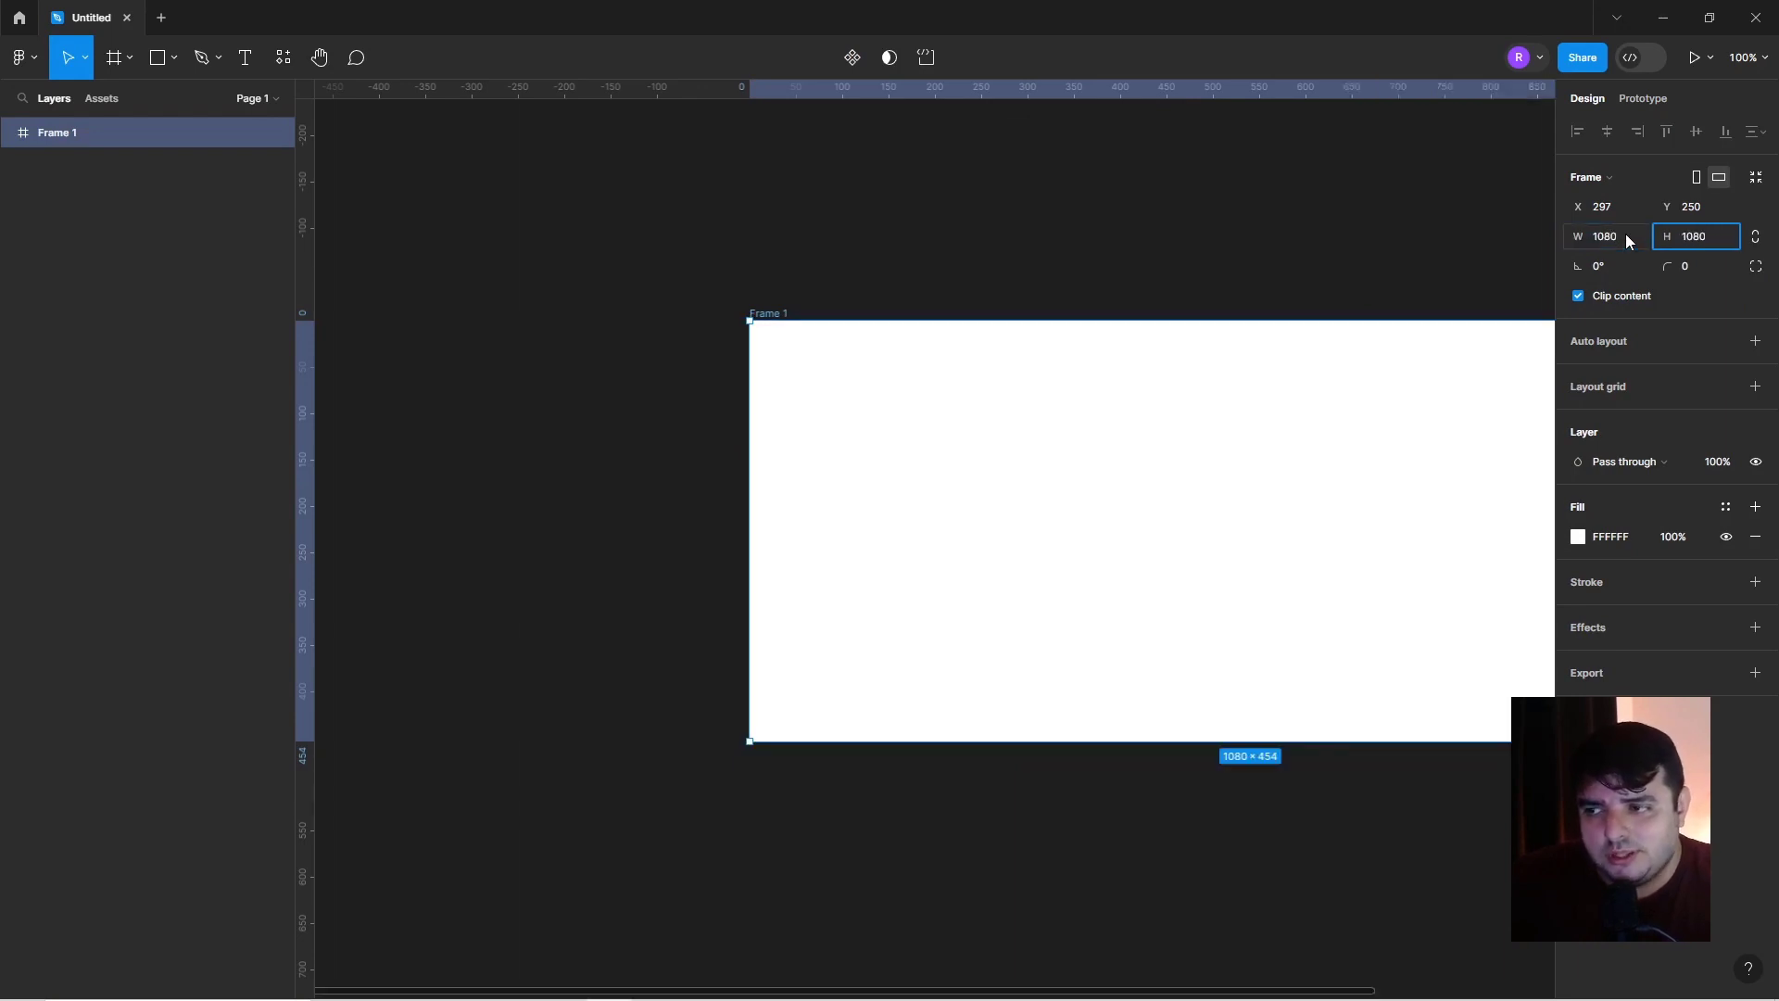
{"action": "key", "text": "Return"}
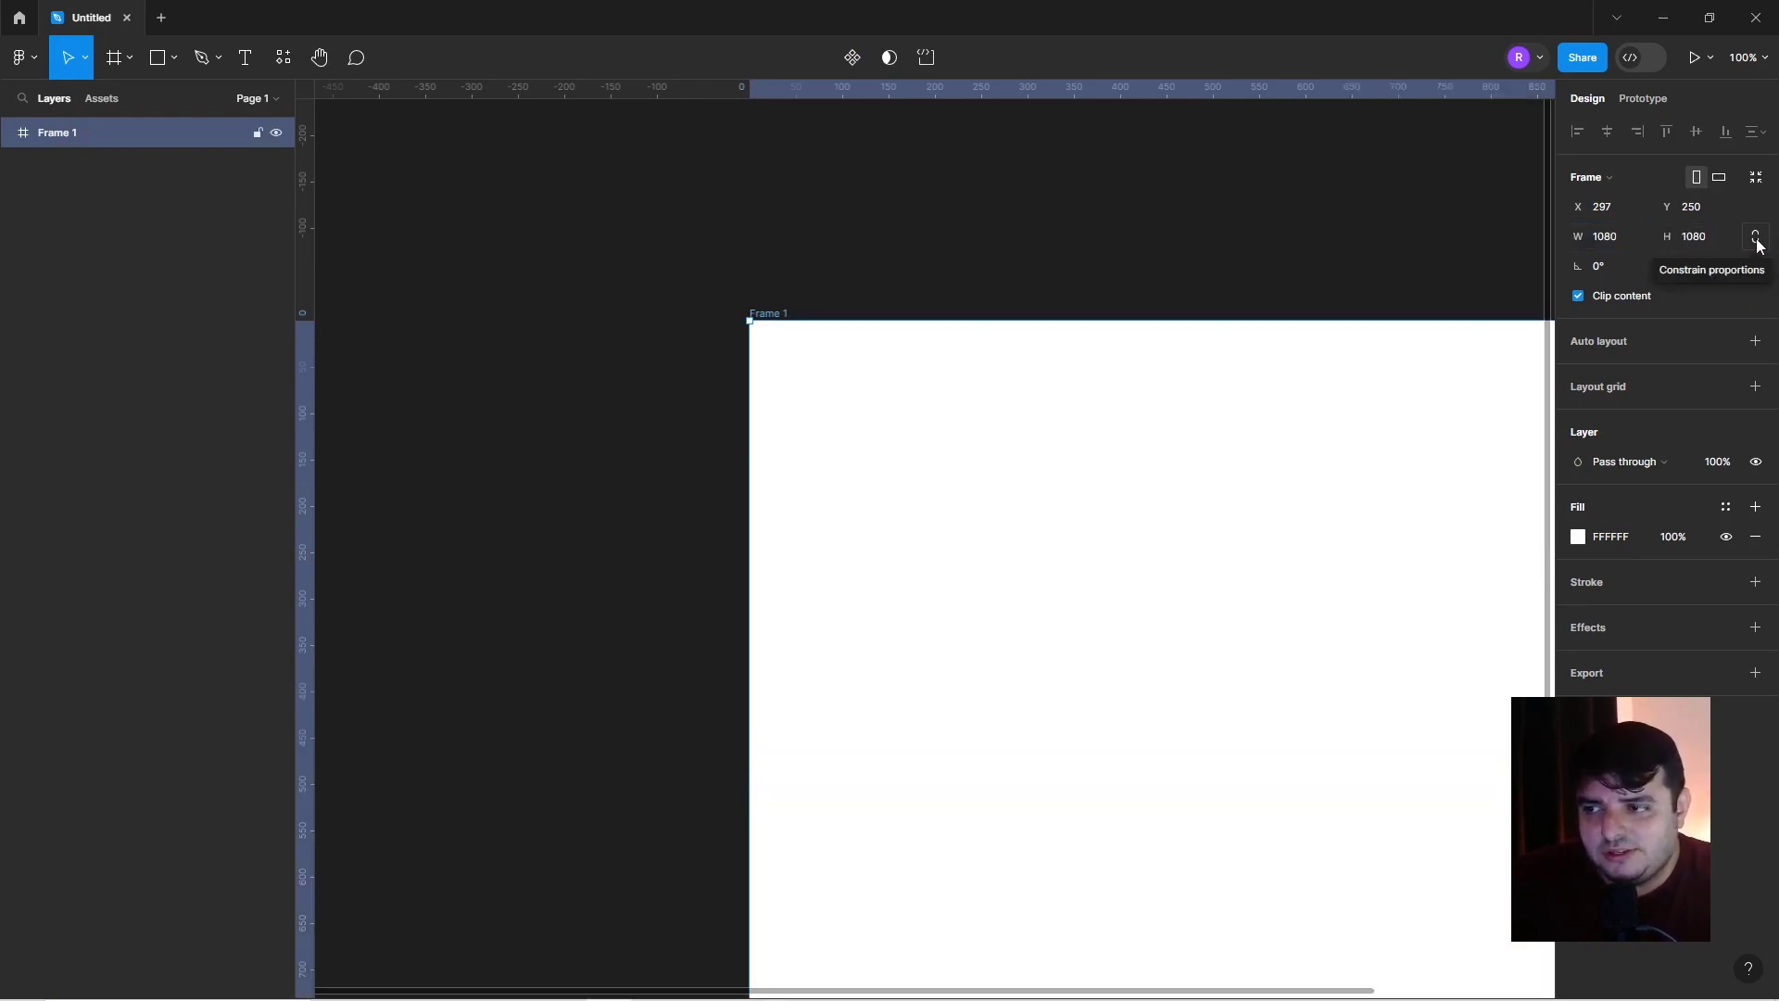
{"action": "left_click", "coordinate": [1757, 239]}
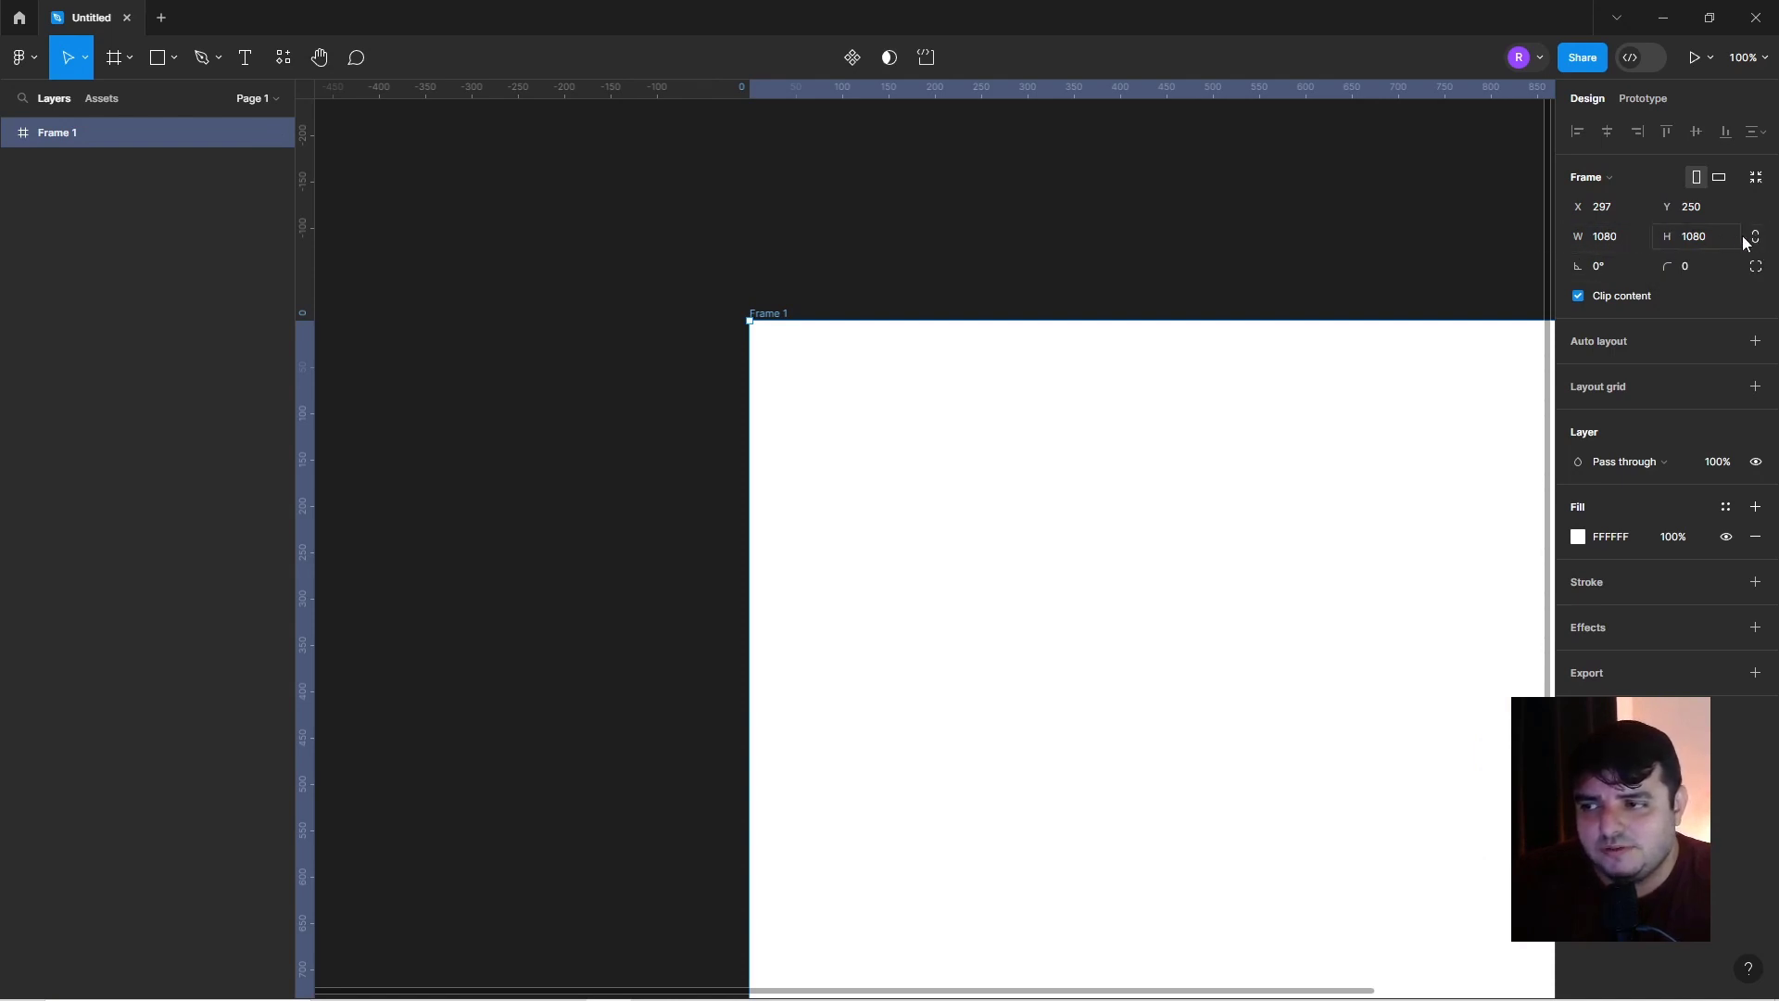
Adjust the frame width via 600 until Frame 1 is a 1080×1080 square.
{"action": "left_click", "coordinate": [1607, 240]}
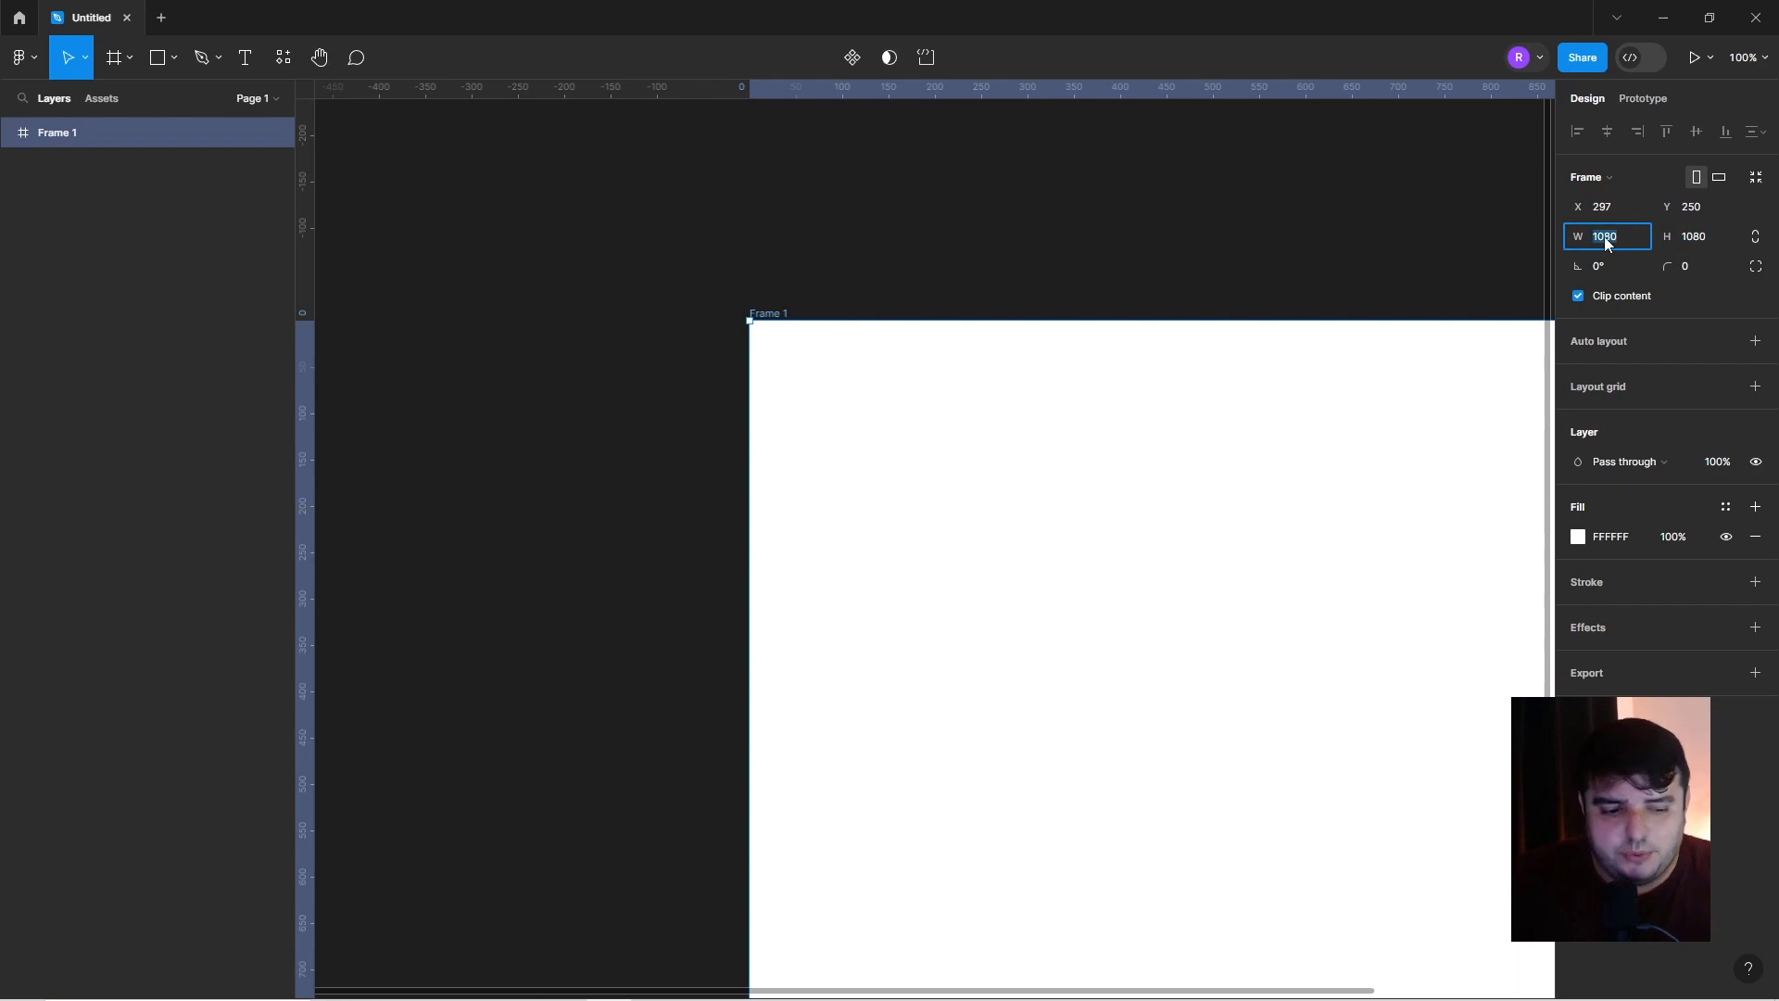
{"action": "type", "text": "600"}
{"action": "key", "text": "Return"}
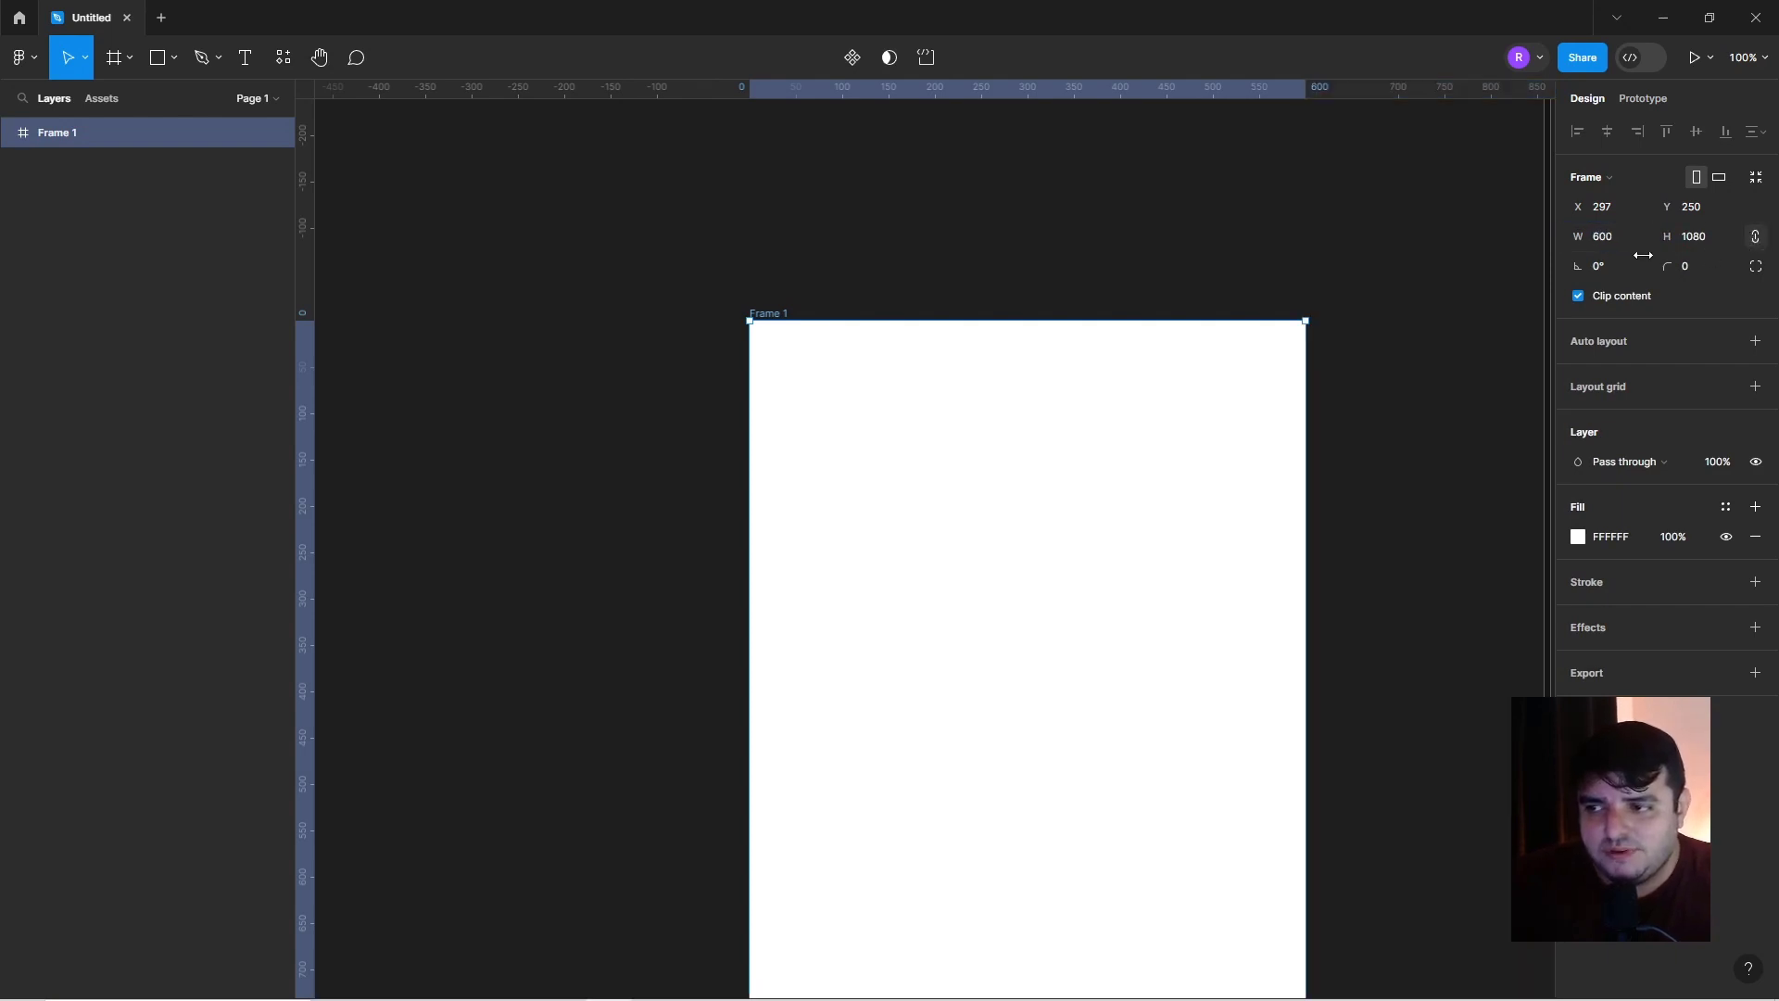
{"action": "left_click", "coordinate": [1597, 239]}
{"action": "type", "text": "108"}
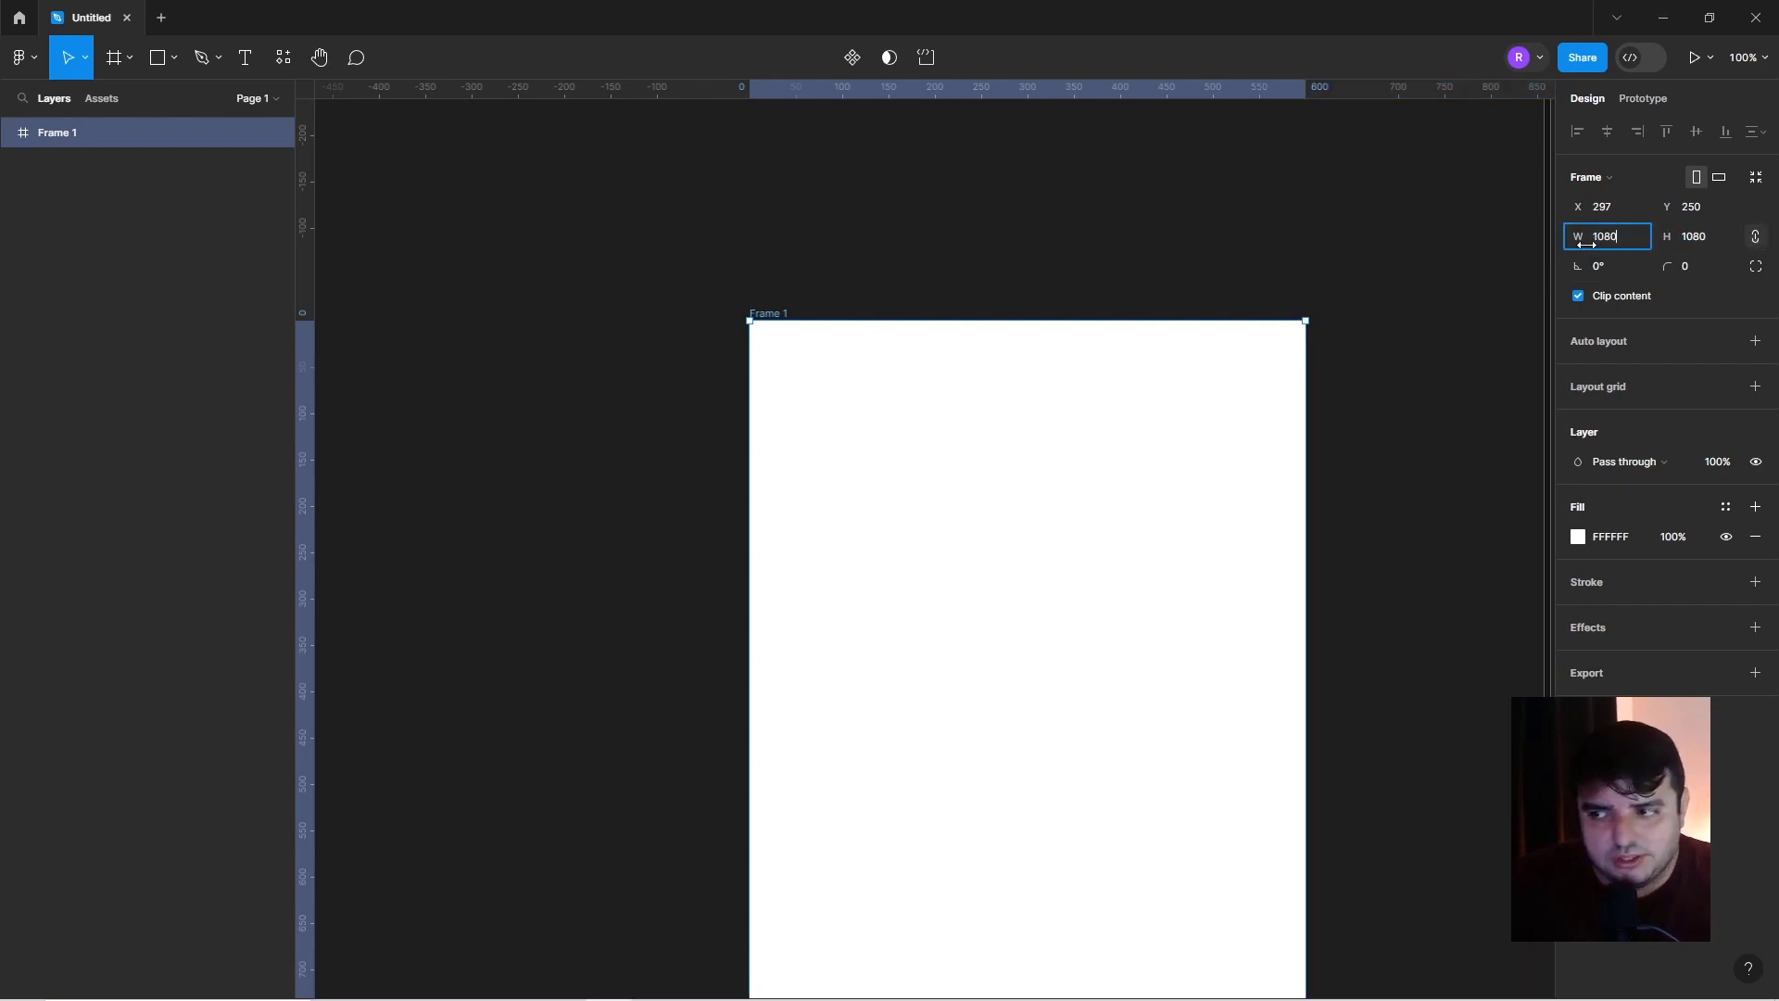
{"action": "key", "text": "Return"}
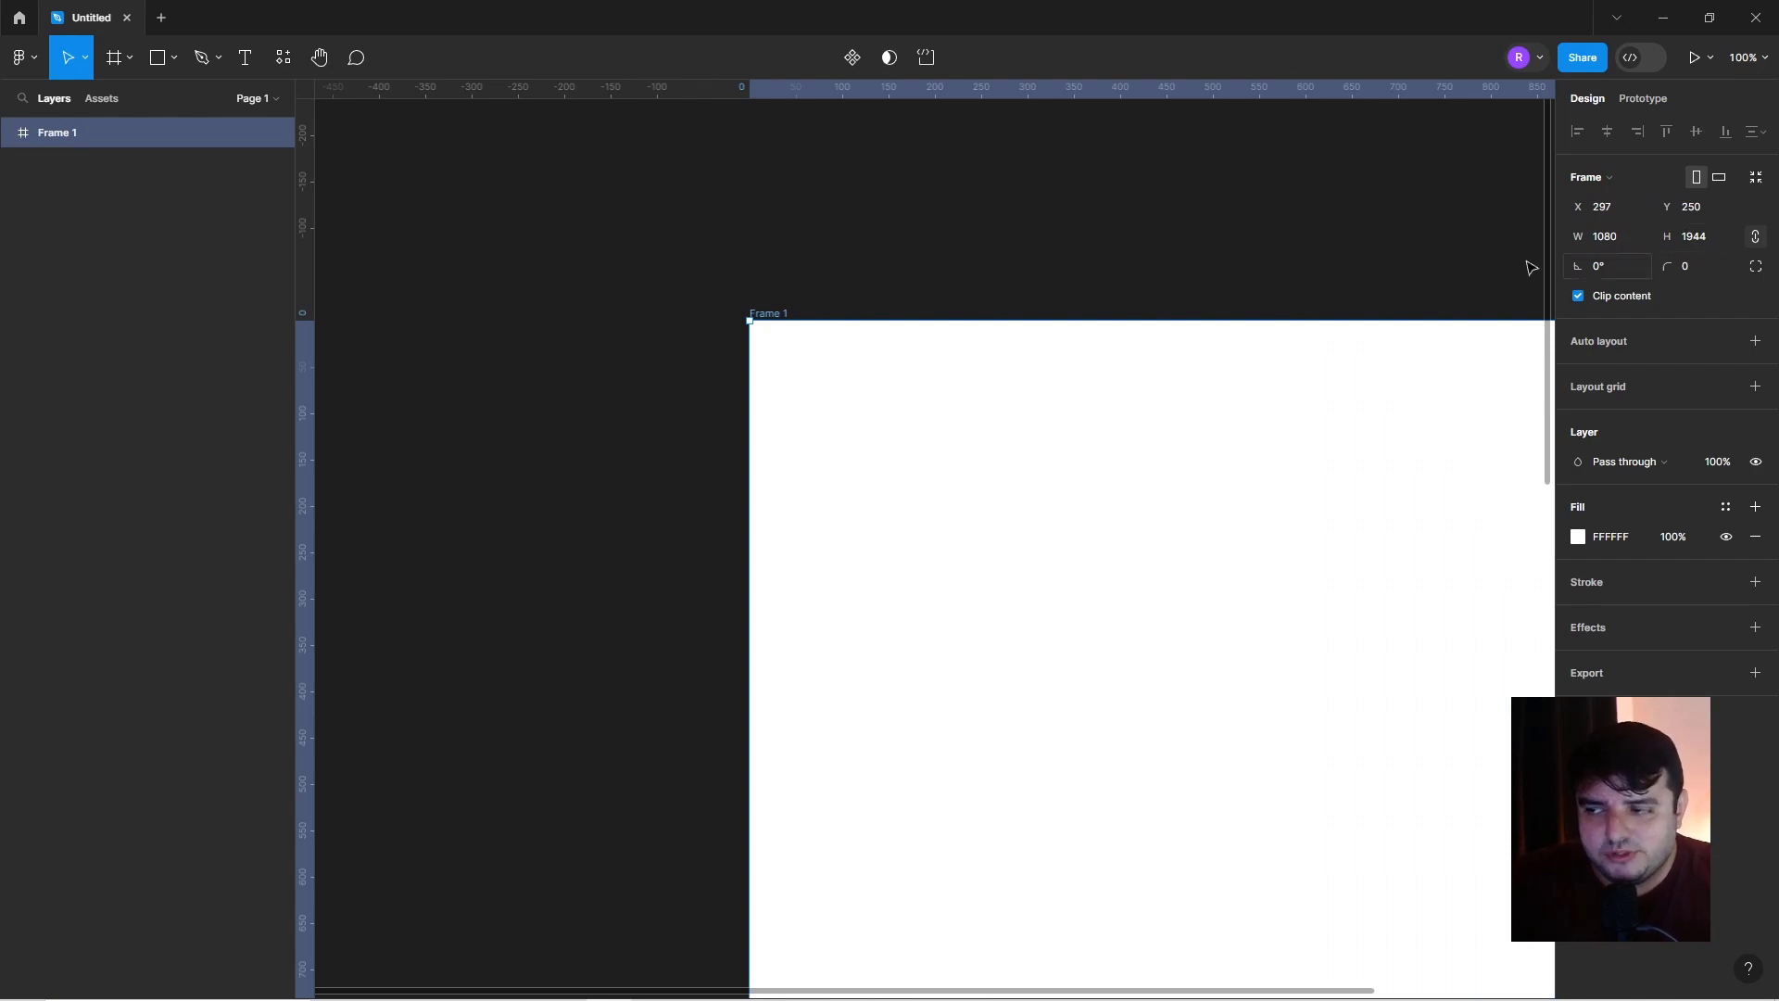
{"action": "left_click", "coordinate": [1398, 266]}
{"action": "left_click_drag", "start_coordinate": [1397, 266], "coordinate": [1139, 207]}
{"action": "scroll", "coordinate": [1140, 207], "scroll_direction": "down", "scroll_amount": 5}
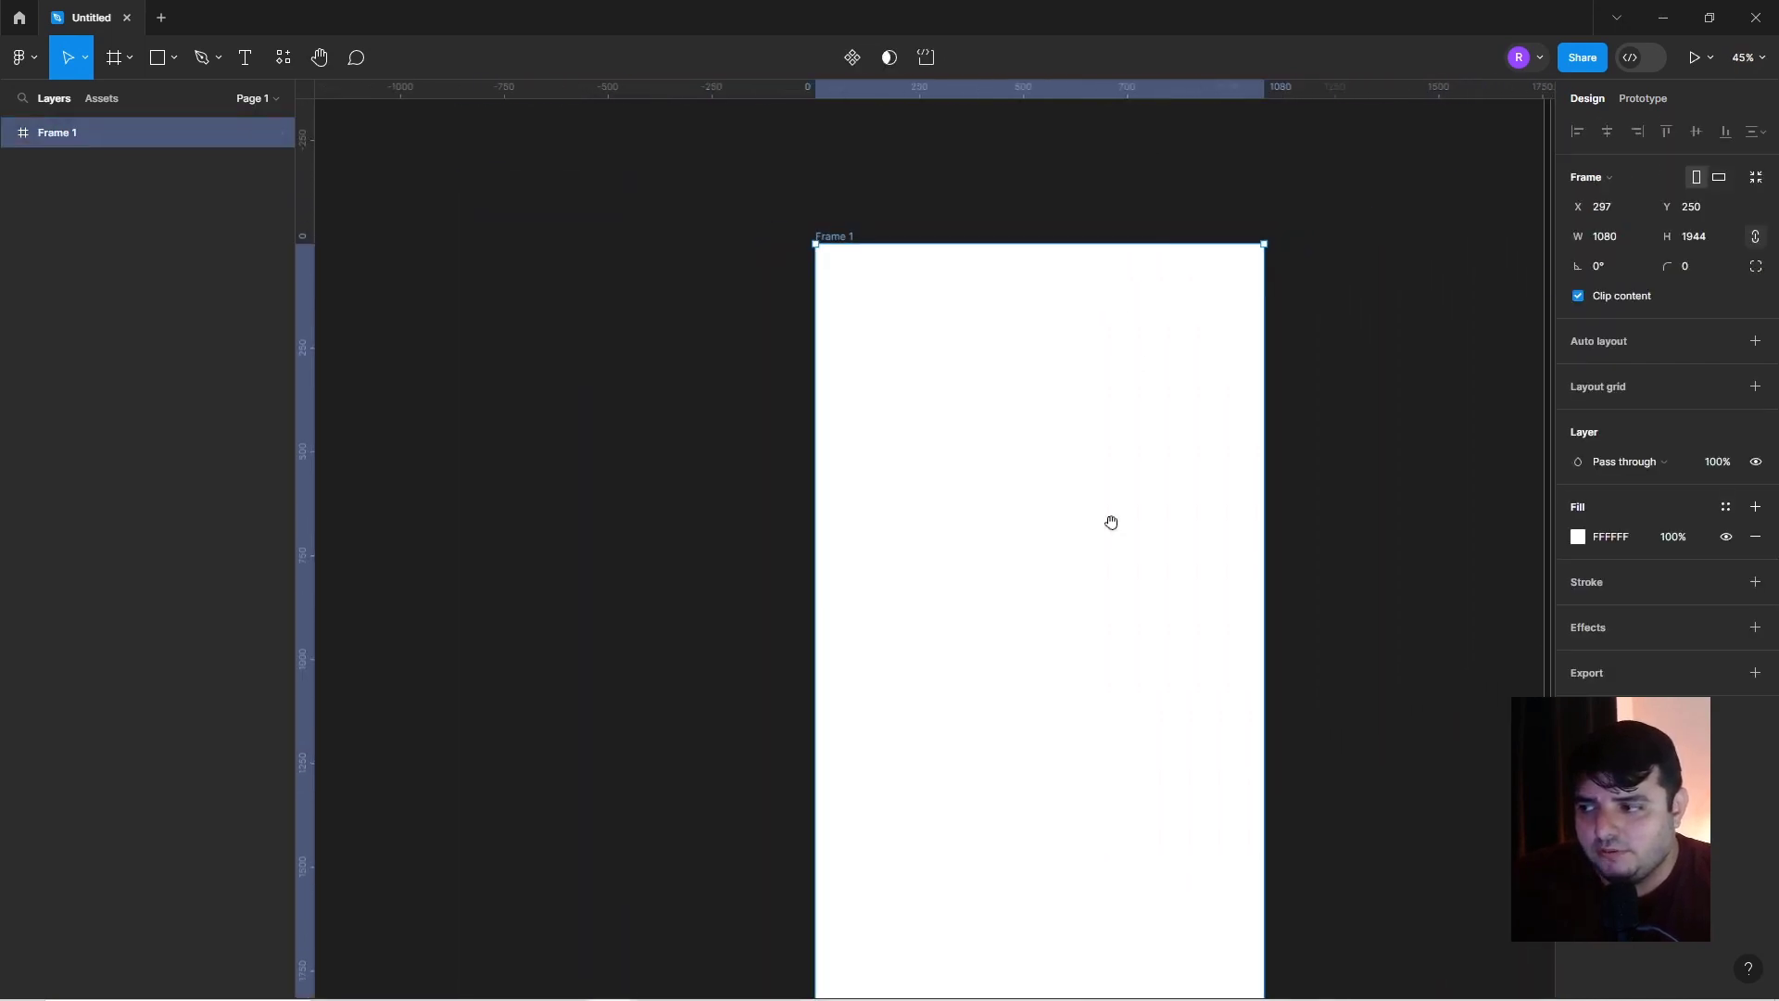
{"action": "mouse_move", "coordinate": [1111, 522]}
{"action": "left_mouse_down"}
{"action": "mouse_move", "coordinate": [1072, 385]}
{"action": "mouse_move", "coordinate": [1073, 417]}
{"action": "left_mouse_up"}
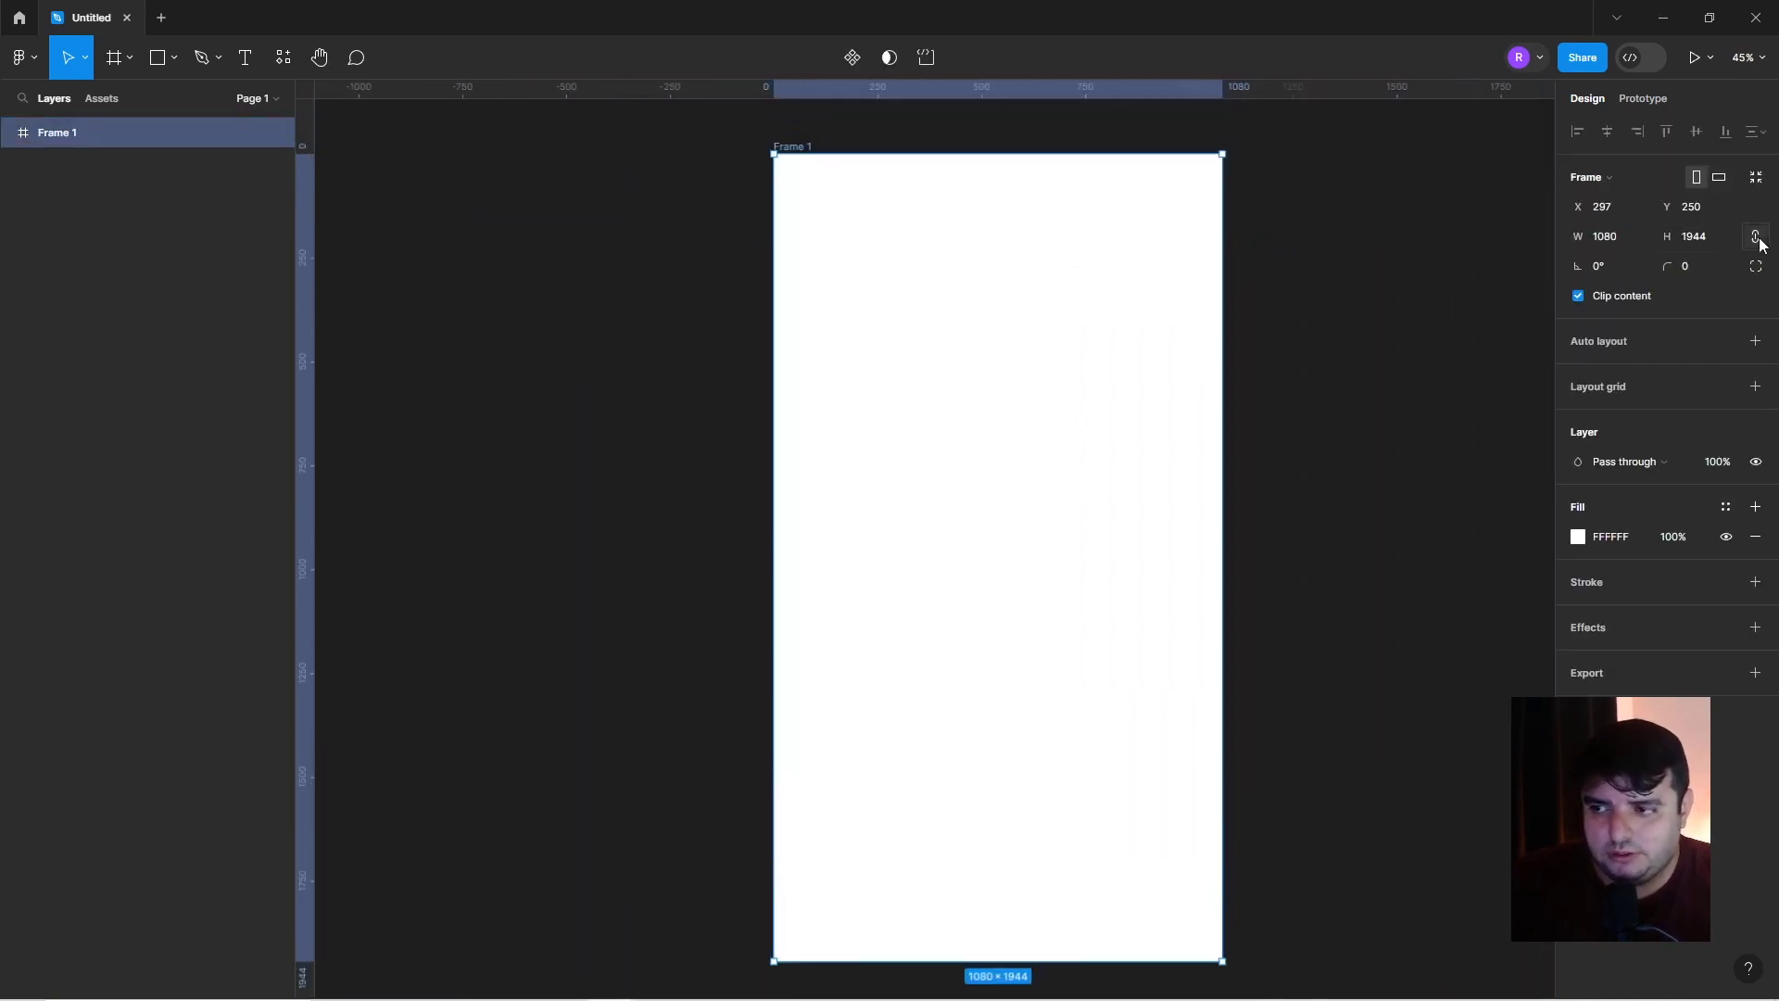
{"action": "type", "text": "108"}
{"action": "key", "text": "Return"}
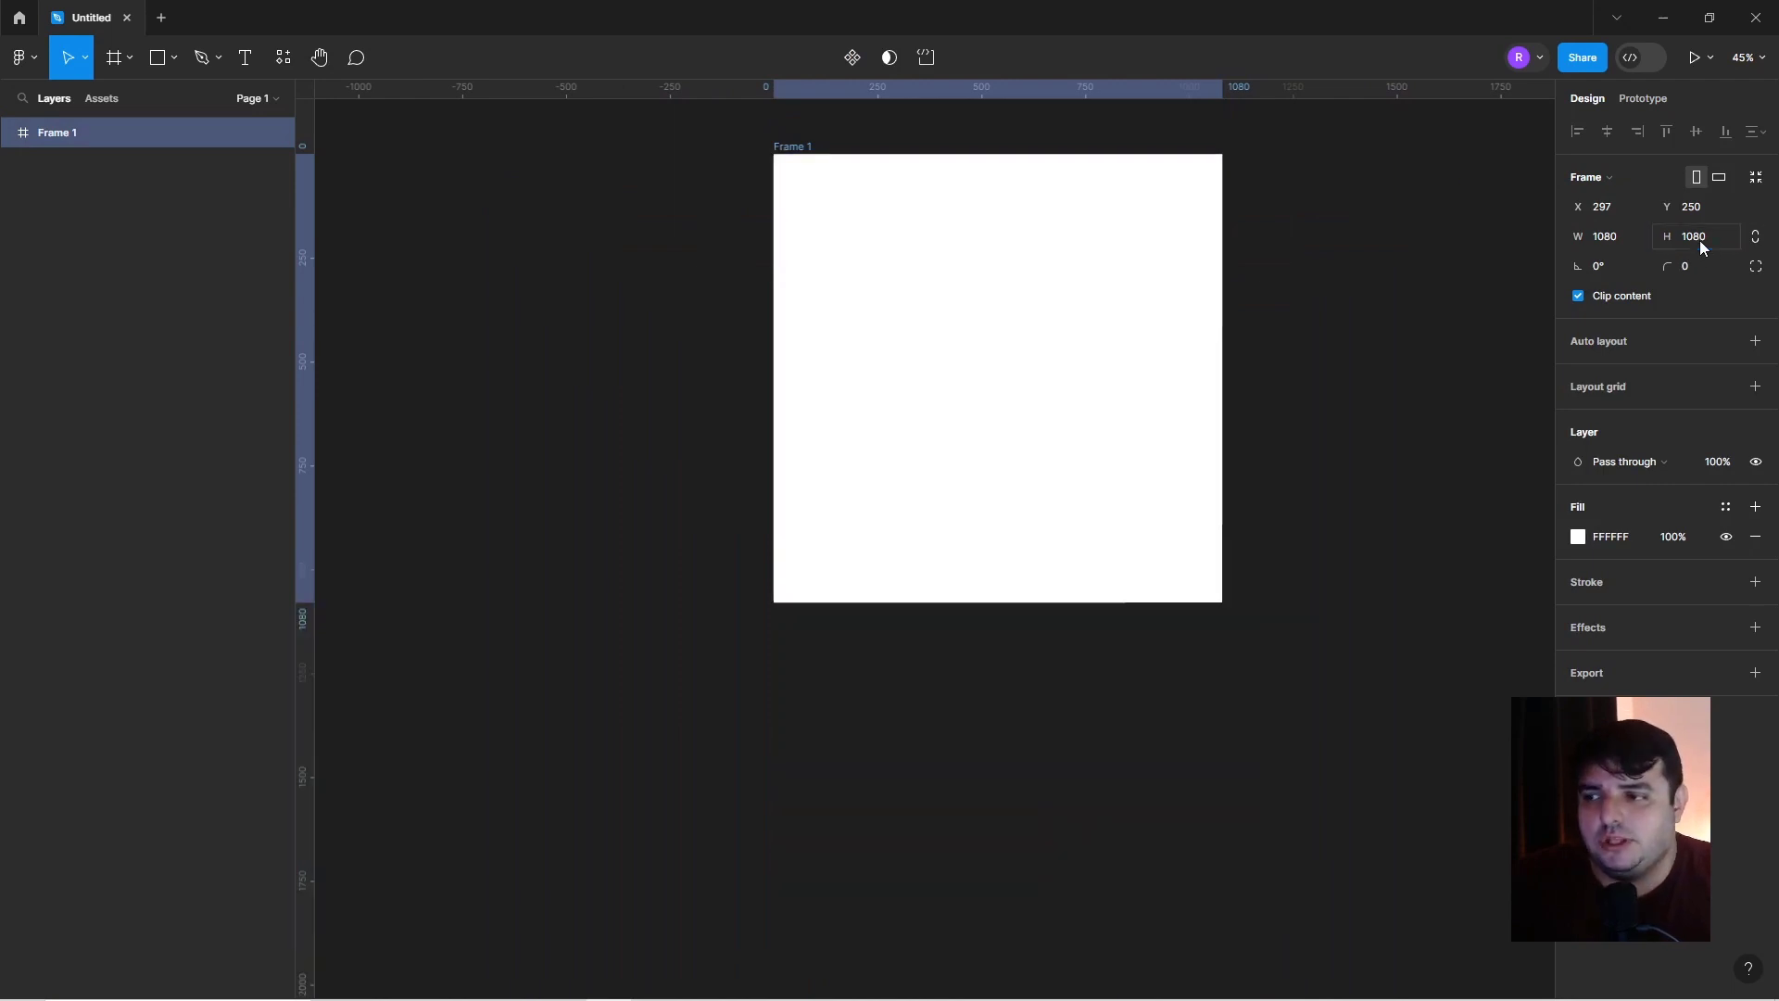
{"action": "left_click", "coordinate": [1377, 291]}
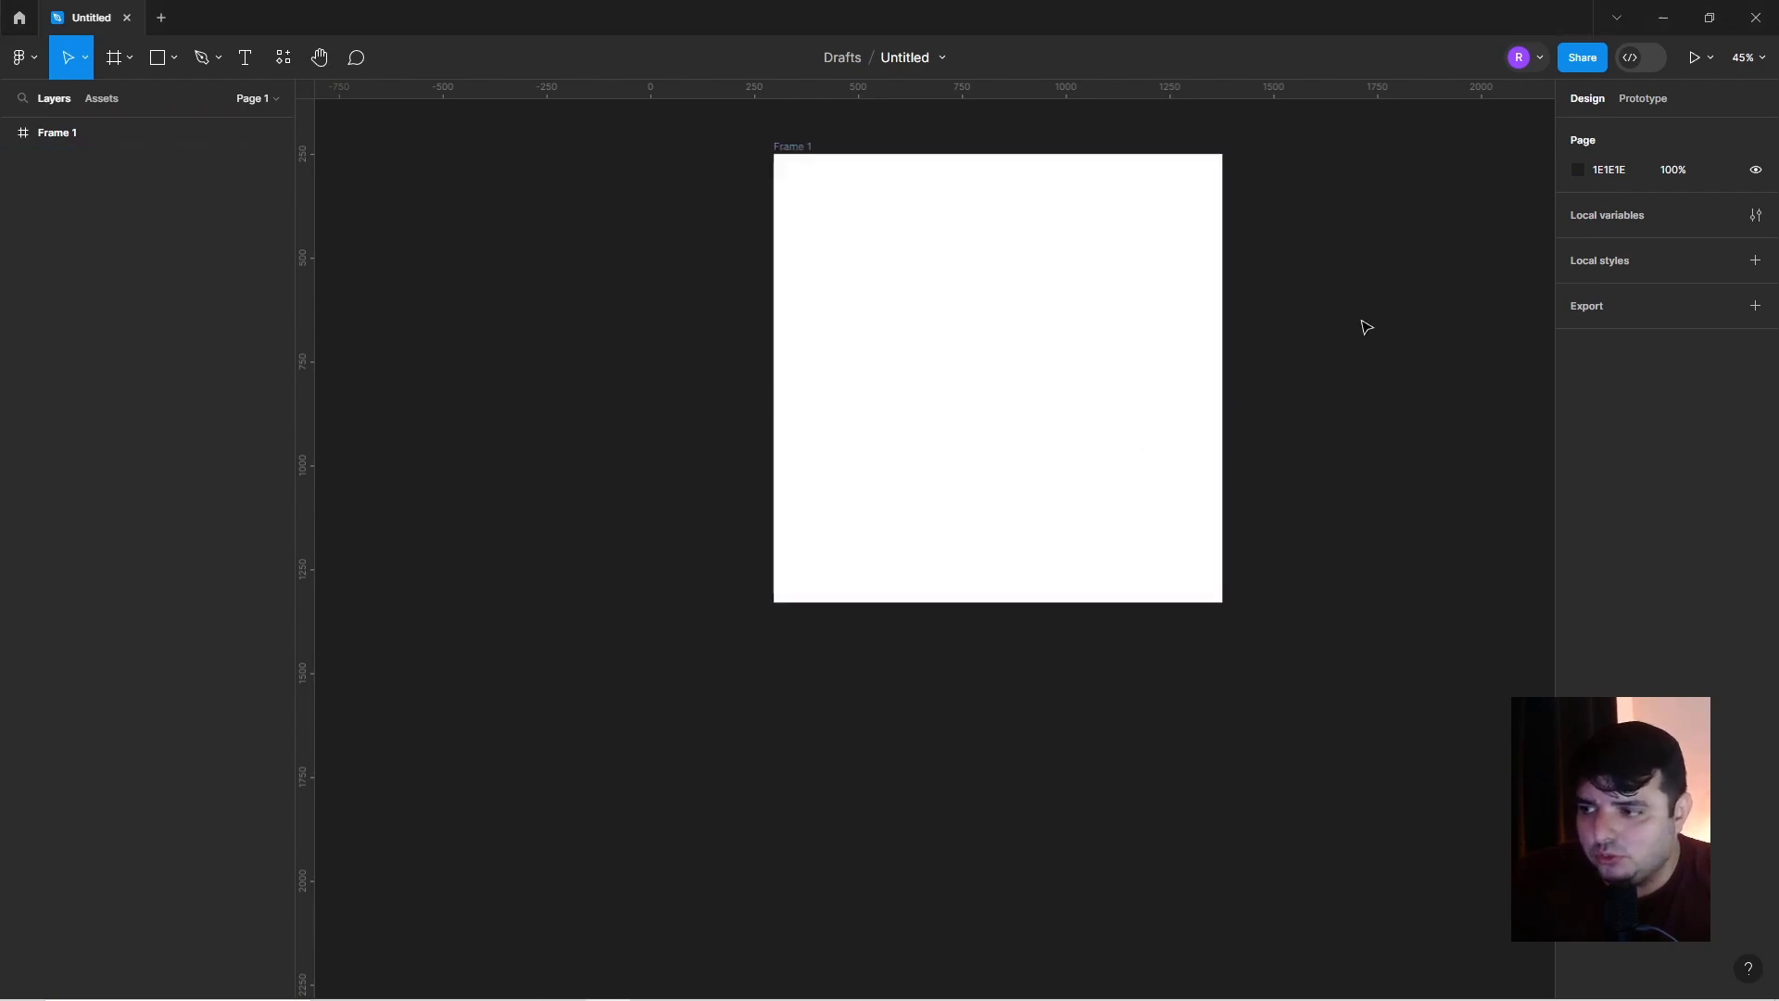
Paste the notes text into Figma and park it beside Frame 1.
{"action": "type", "text": "DIA 16 DE JANEIRO ÀS 22H  AO VIVO CERTIFICADO DE PARTICIPAÇÃO  AULA ONLINE MULHERES NO MARKETING Aprenda a criar seu negócio digital lucrativo  Carla Joaquina  Convidadas Juliana A. Social Media  Luana B. Gestora de tráfego"}
{"action": "mouse_move", "coordinate": [903, 482]}
{"action": "left_mouse_down"}
{"action": "mouse_move", "coordinate": [981, 308]}
{"action": "mouse_move", "coordinate": [982, 230]}
{"action": "left_mouse_up"}
{"action": "scroll", "coordinate": [886, 230], "scroll_direction": "up", "scroll_amount": 3}
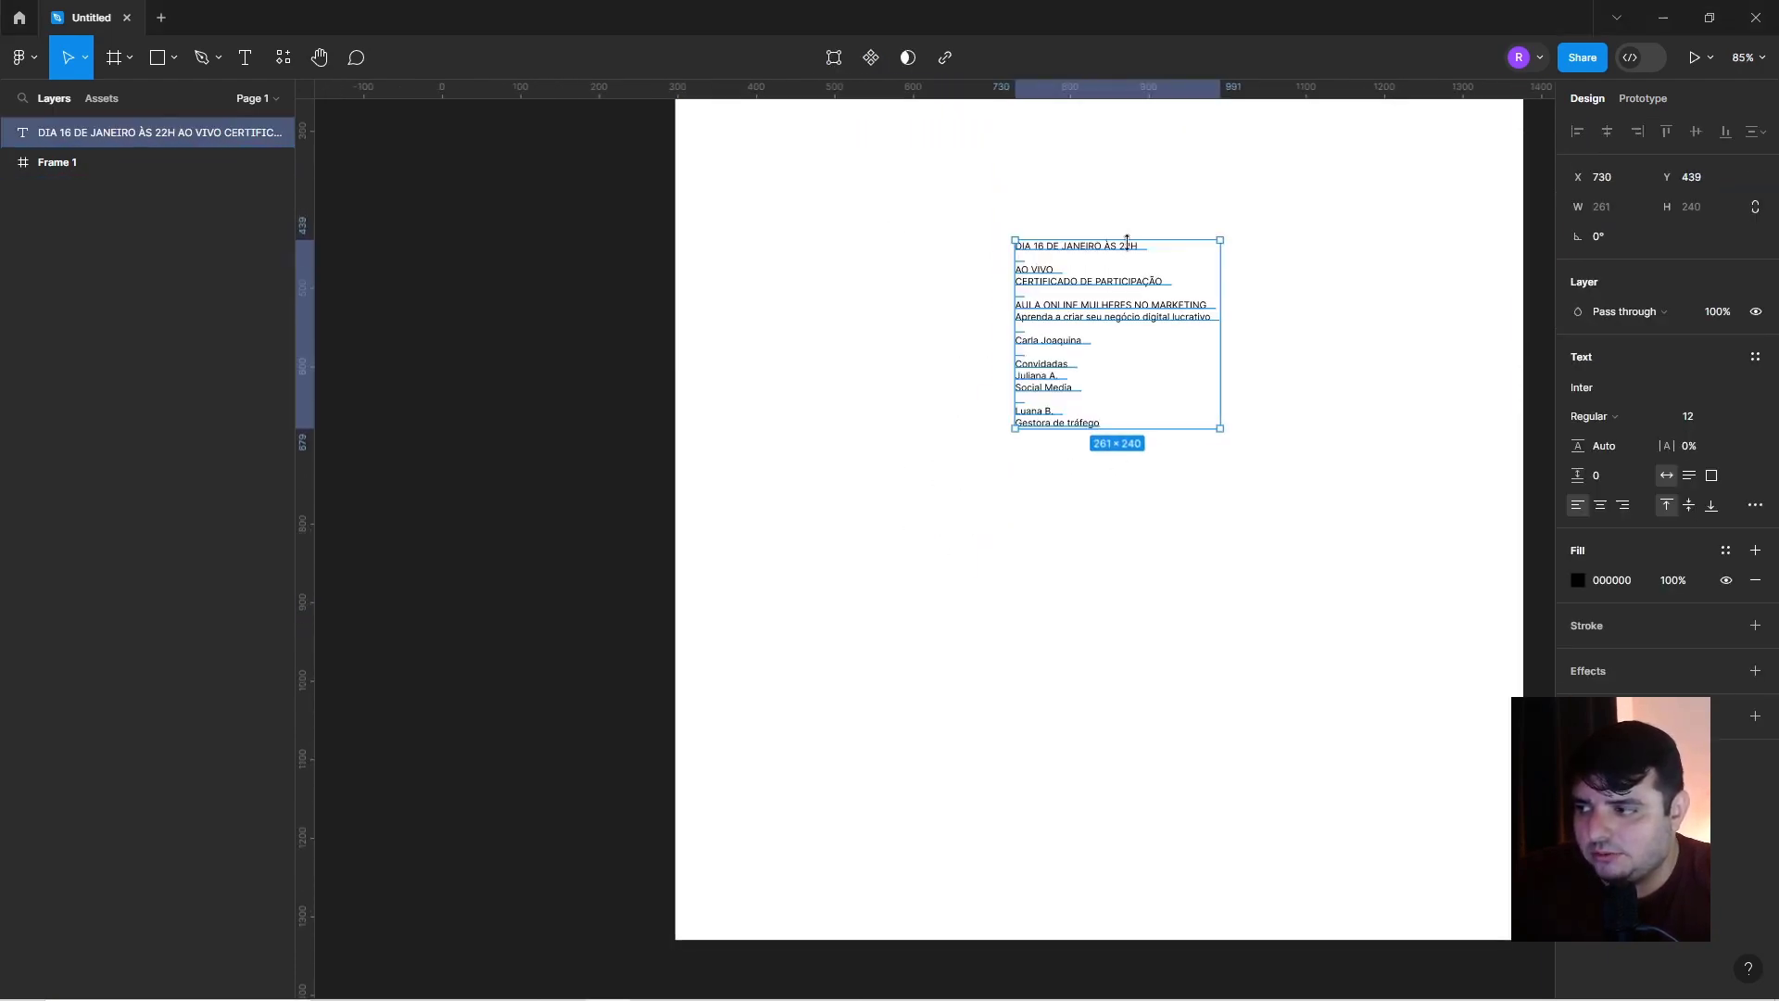
{"action": "scroll", "coordinate": [1192, 246], "scroll_direction": "down", "scroll_amount": 1}
{"action": "scroll", "coordinate": [1015, 262], "scroll_direction": "right", "scroll_amount": 2}
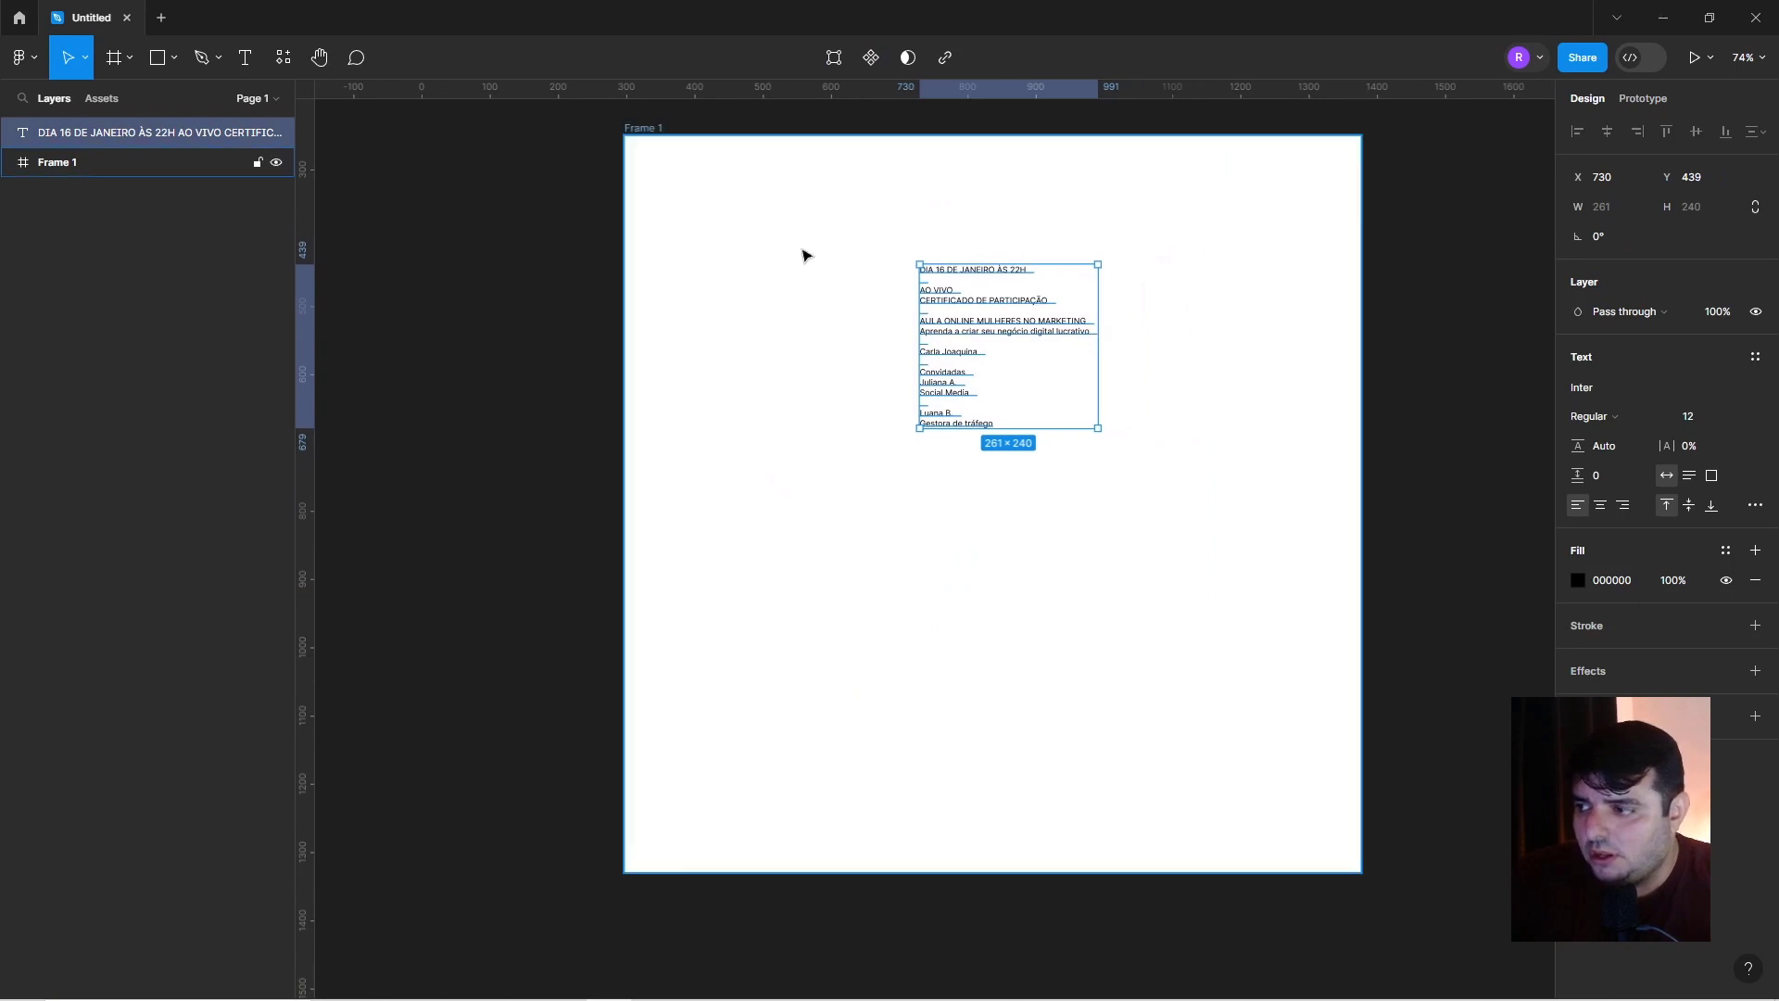
{"action": "mouse_move", "coordinate": [937, 288]}
{"action": "left_mouse_down"}
{"action": "mouse_move", "coordinate": [1408, 283]}
{"action": "mouse_move", "coordinate": [1432, 308]}
{"action": "left_mouse_up"}
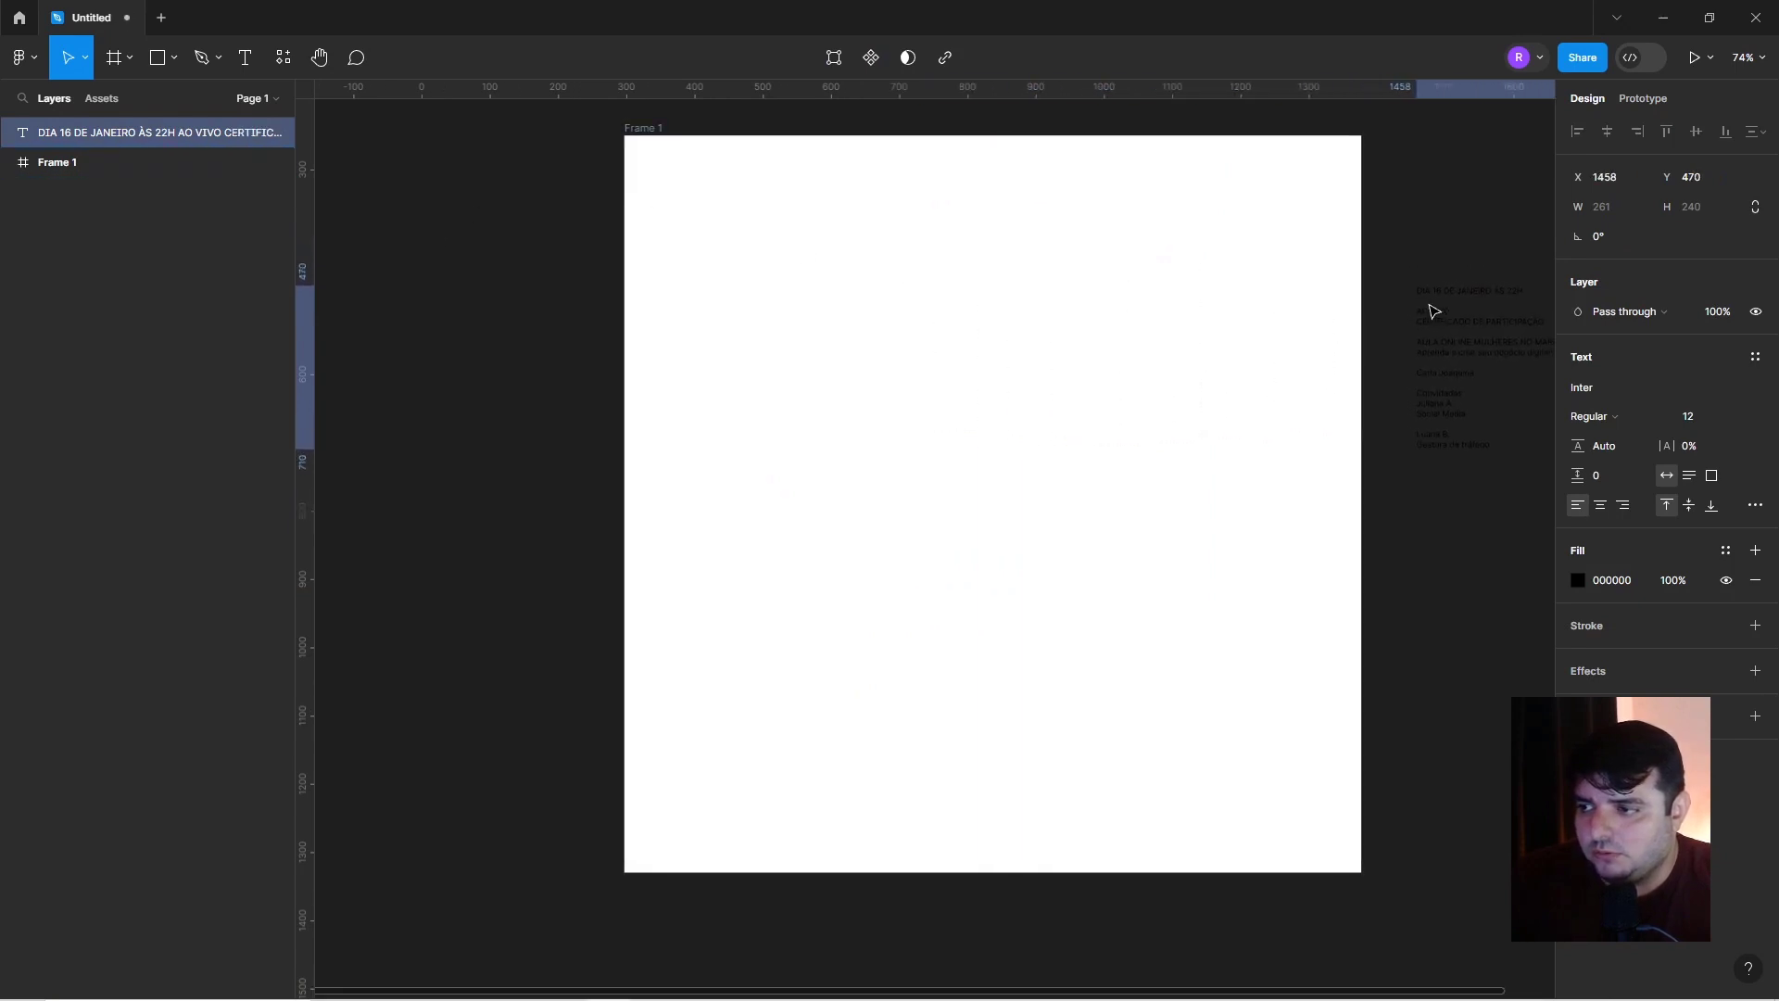
{"action": "scroll", "coordinate": [1431, 308], "scroll_direction": "right", "scroll_amount": 3}
{"action": "mouse_move", "coordinate": [1323, 277]}
{"action": "left_mouse_down"}
{"action": "mouse_move", "coordinate": [1348, 258]}
{"action": "mouse_move", "coordinate": [957, 349]}
{"action": "left_mouse_up"}
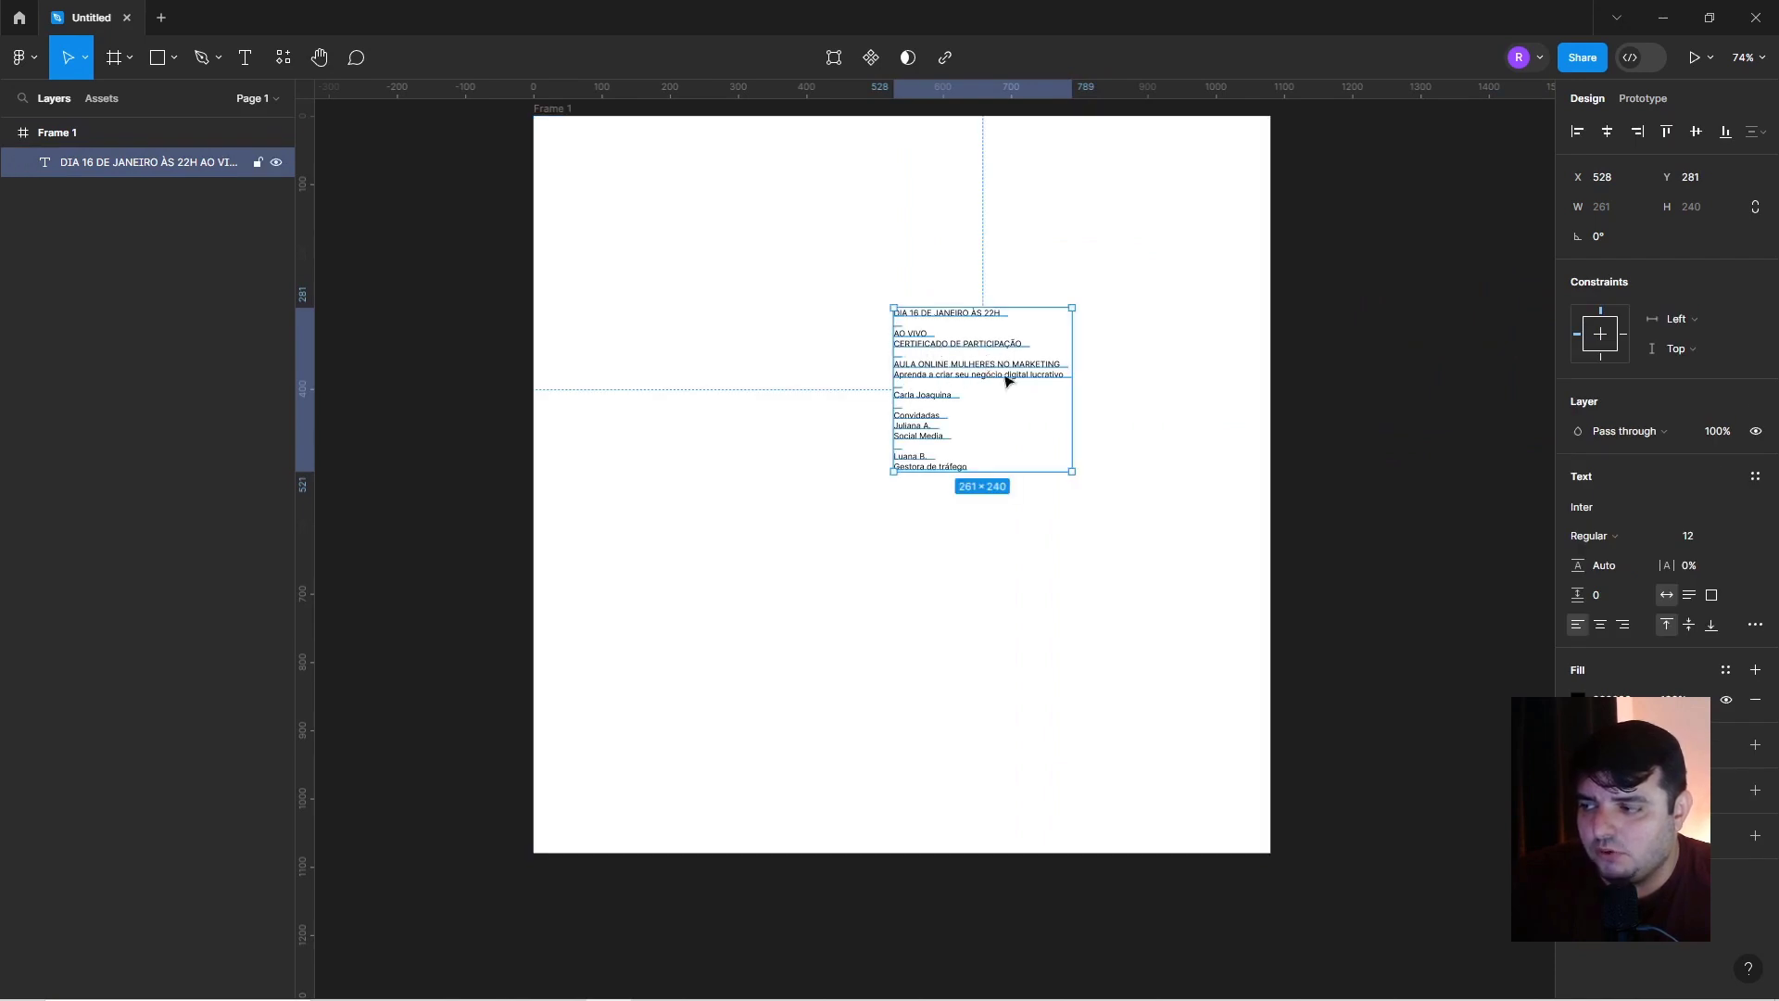
Copy the AULA ONLINE MULHERES NO MARKETING line from the text block.
{"action": "double_click", "coordinate": [1056, 364]}
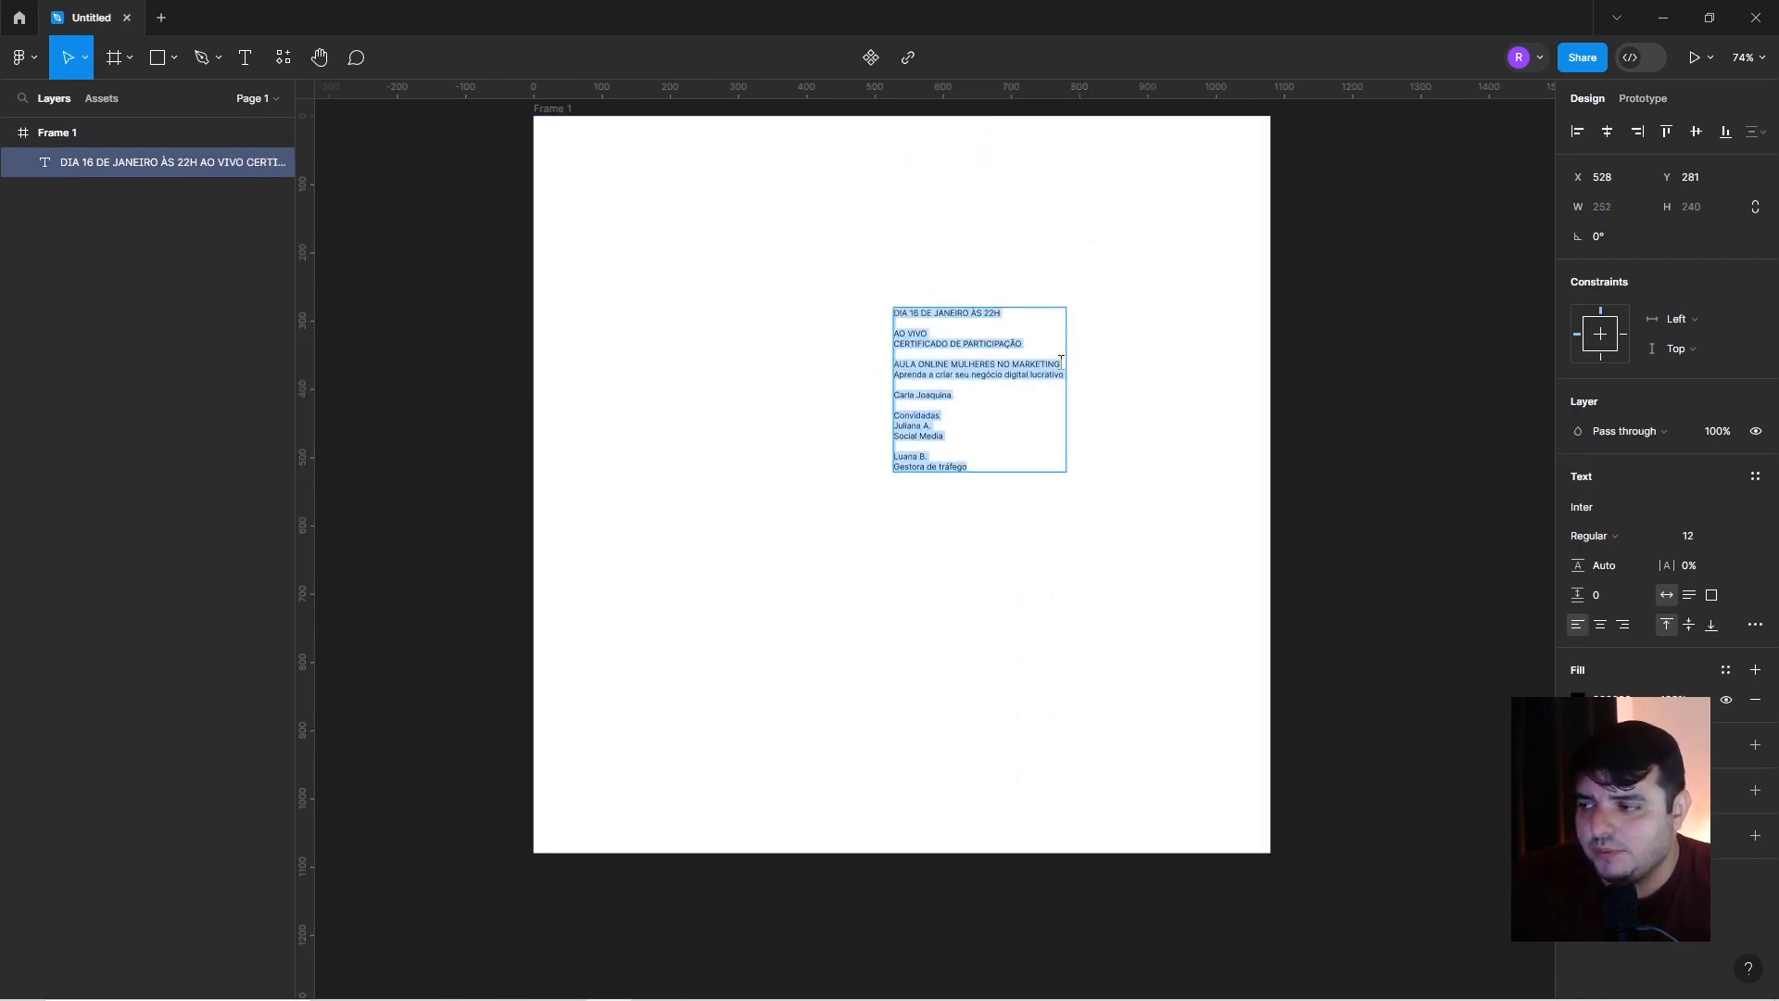
{"action": "left_click_drag", "start_coordinate": [1059, 364], "coordinate": [891, 362]}
{"action": "key", "text": "ctrl+c"}
{"action": "key", "text": "Escape"}
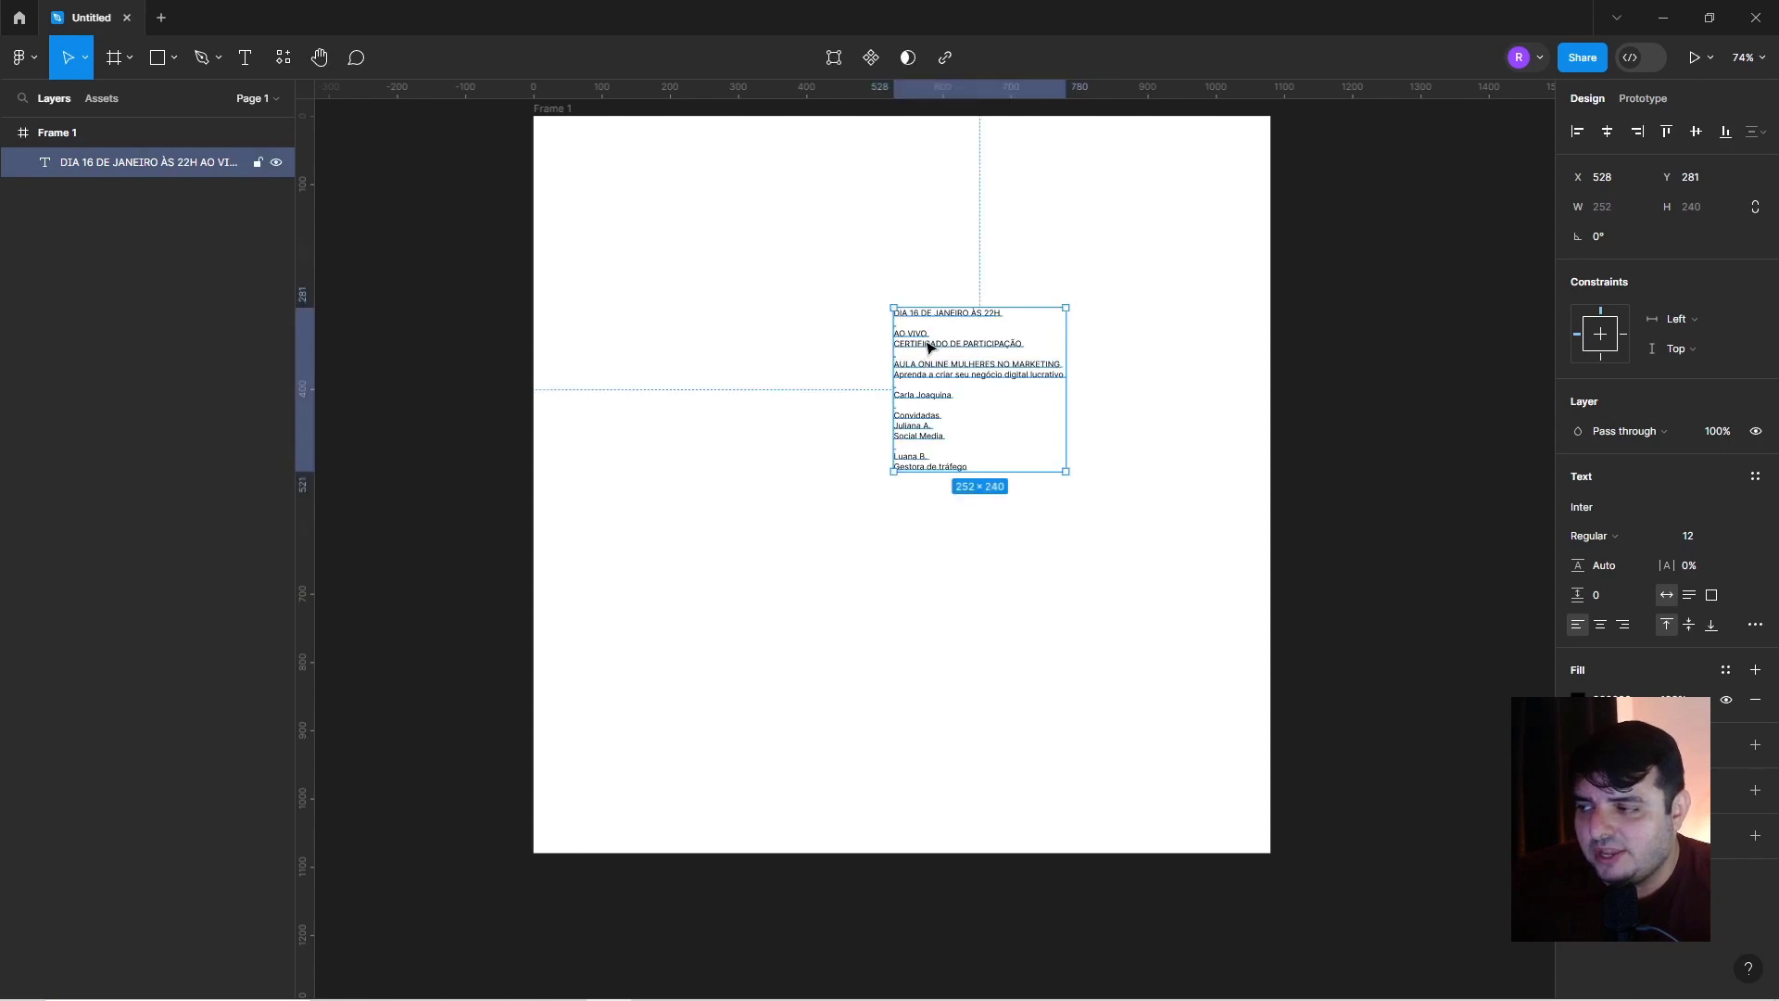
Enlarge the notes text block to size 32 and make it white (FFFFFF).
{"action": "left_click", "coordinate": [1691, 536]}
{"action": "type", "text": "22"}
{"action": "key", "text": "Return"}
{"action": "type", "text": "32"}
{"action": "key", "text": "Return"}
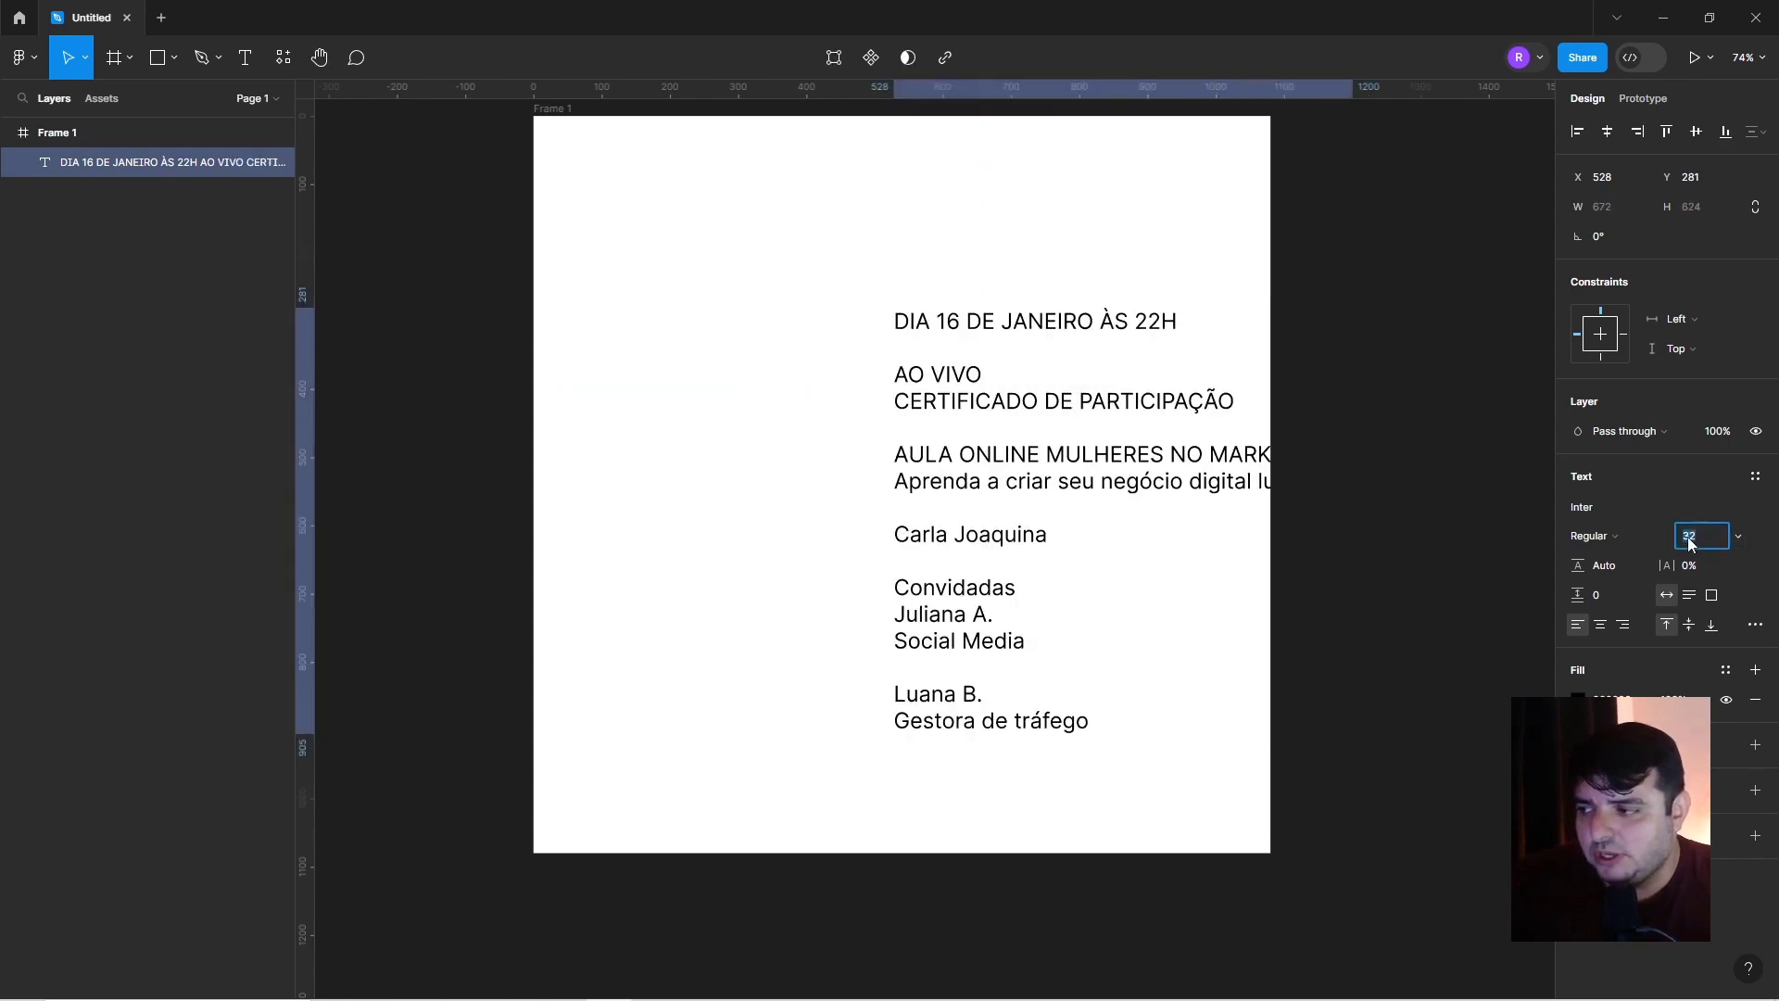
{"action": "left_click_drag", "start_coordinate": [1075, 422], "coordinate": [1538, 422]}
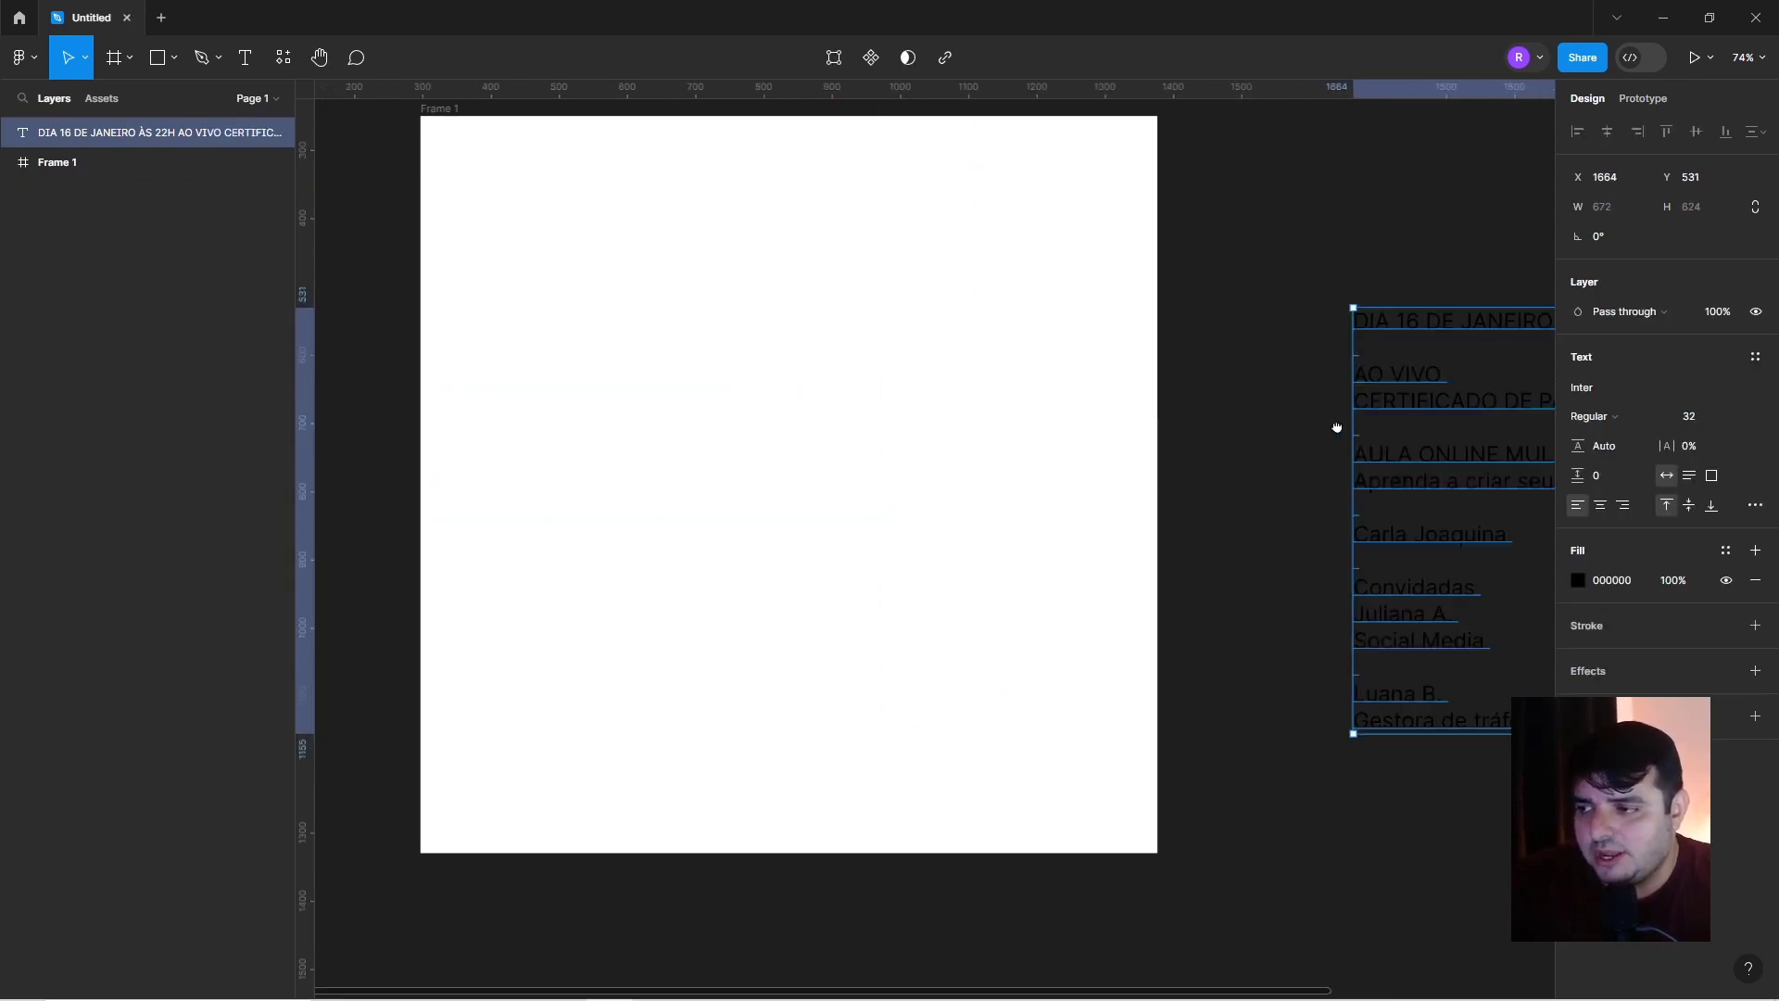
{"action": "scroll", "coordinate": [1335, 426], "scroll_direction": "right", "scroll_amount": 2}
{"action": "left_click", "coordinate": [1578, 580]}
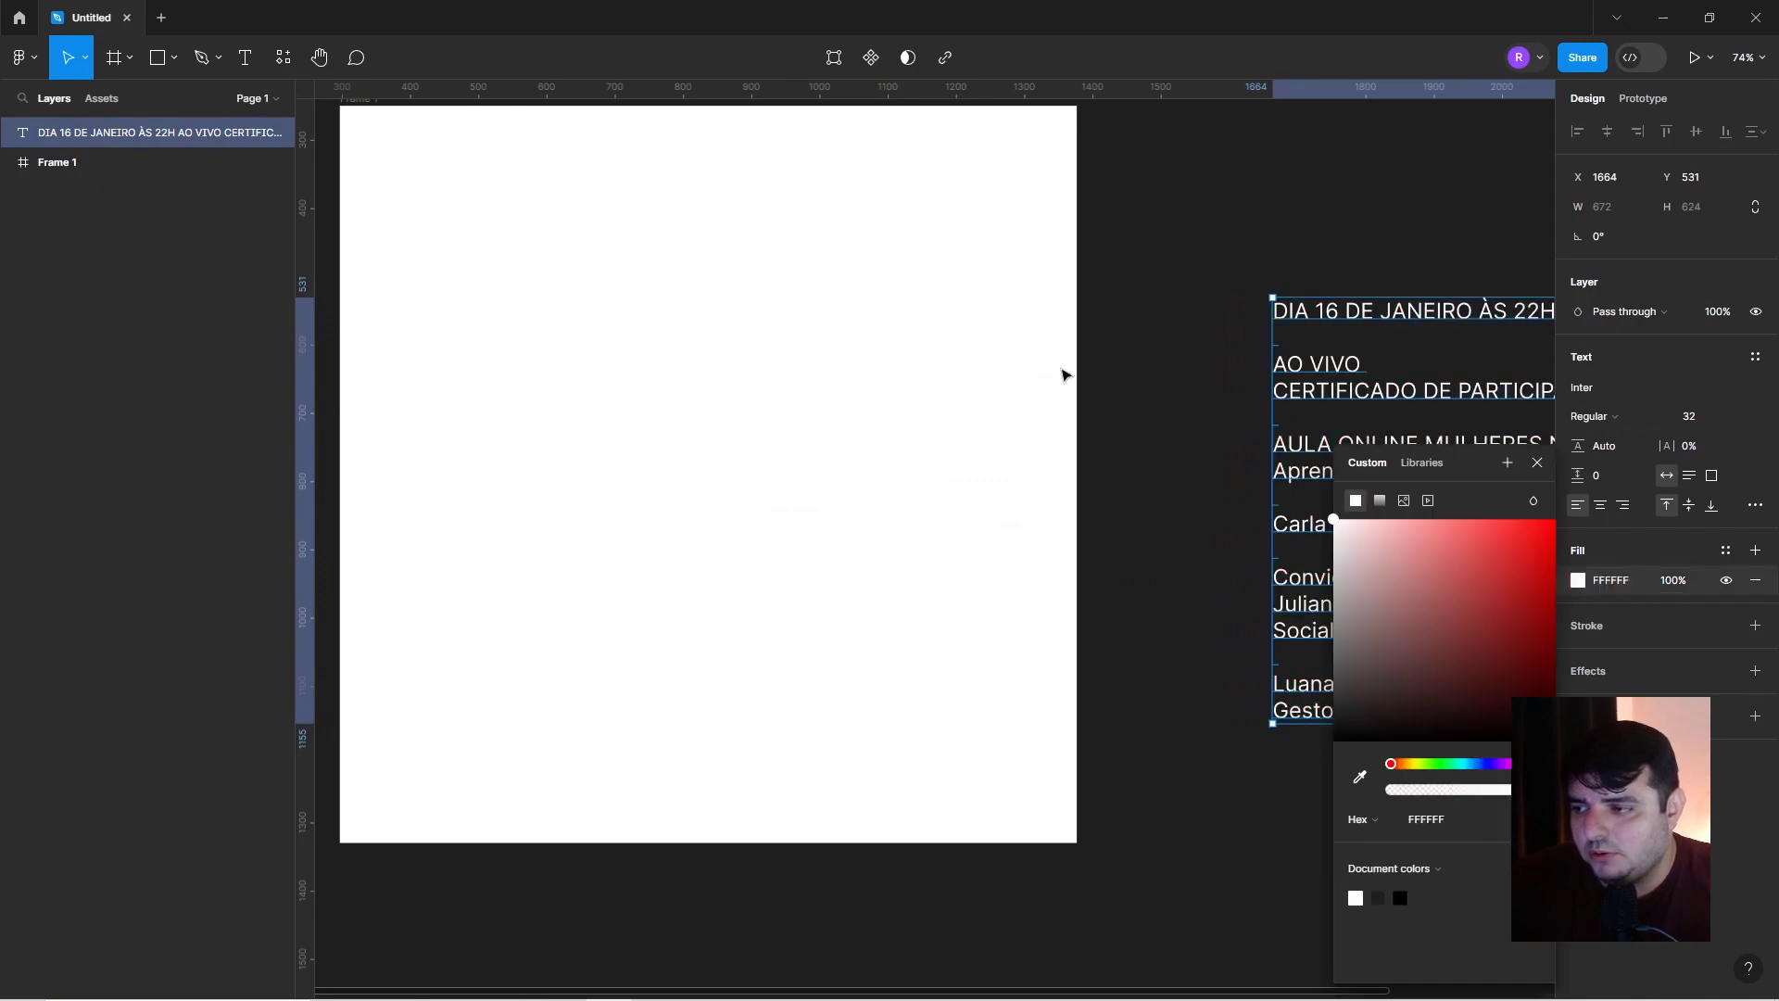
{"action": "left_click", "coordinate": [1147, 318]}
Paste the copied title line into Frame 1.
{"action": "scroll", "coordinate": [957, 326], "scroll_direction": "left", "scroll_amount": 3}
{"action": "left_click", "coordinate": [957, 325]}
{"action": "key", "text": "ctrl+v"}
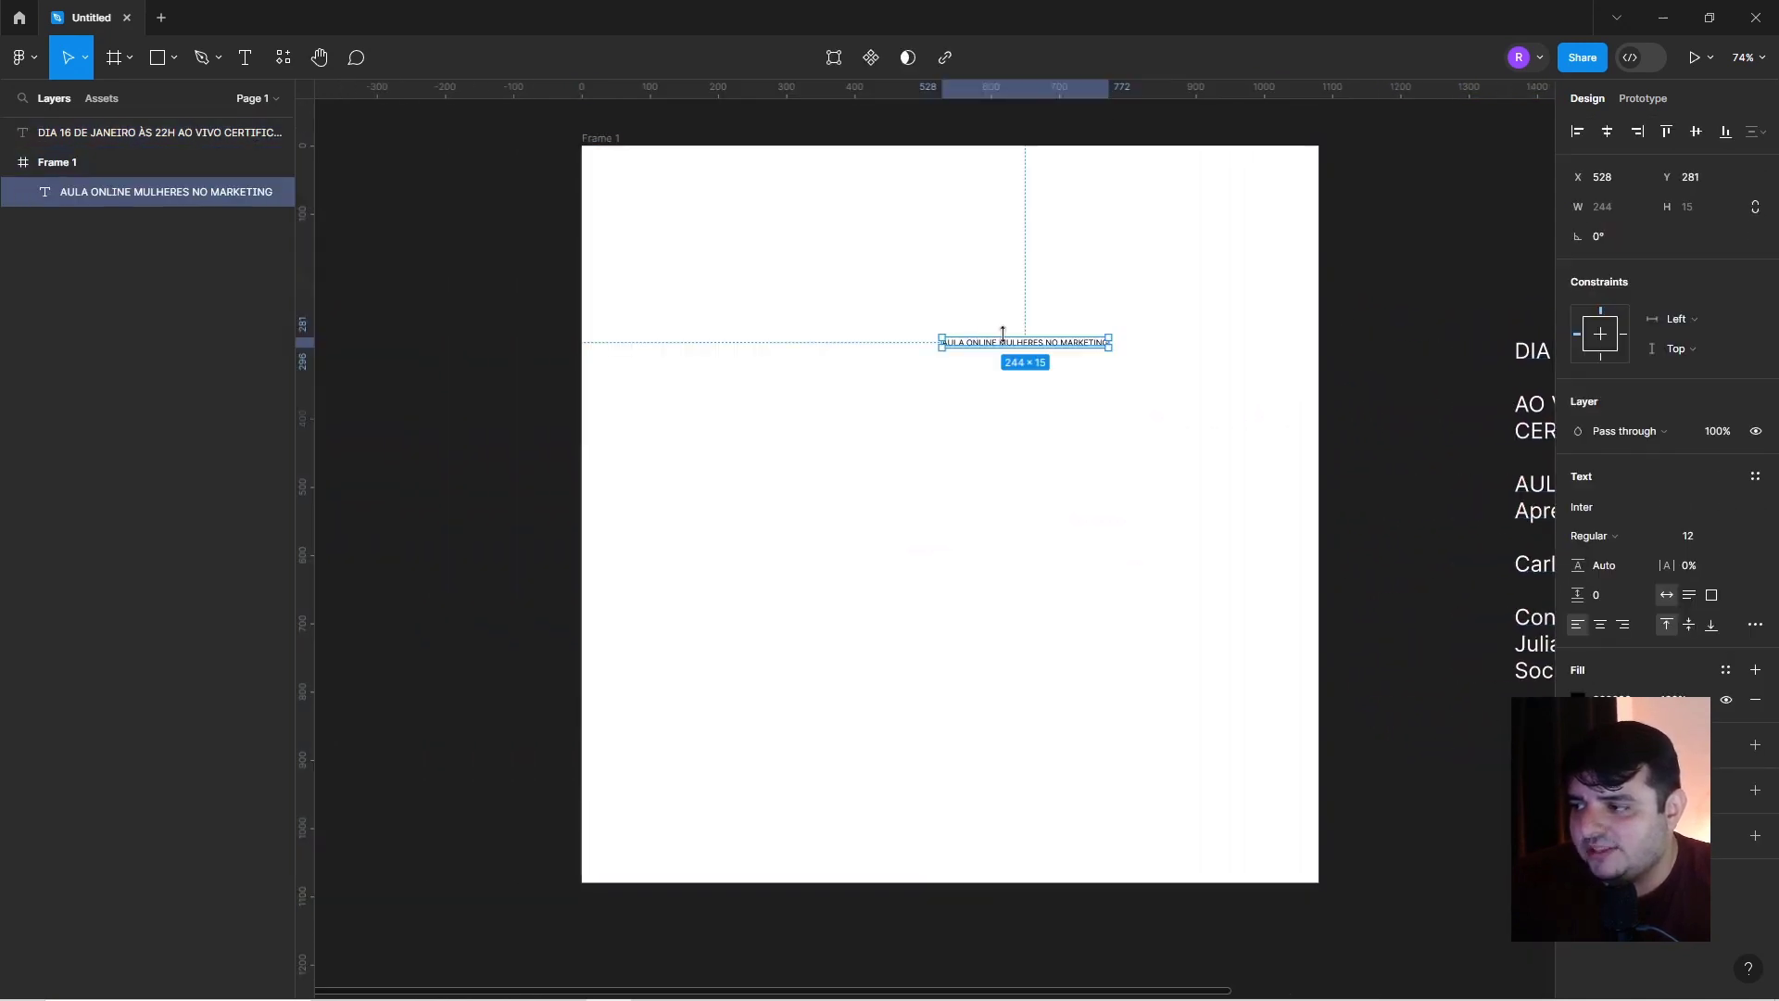
Set the title font to Montserrat Black.
{"action": "left_click_drag", "start_coordinate": [1004, 344], "coordinate": [845, 449]}
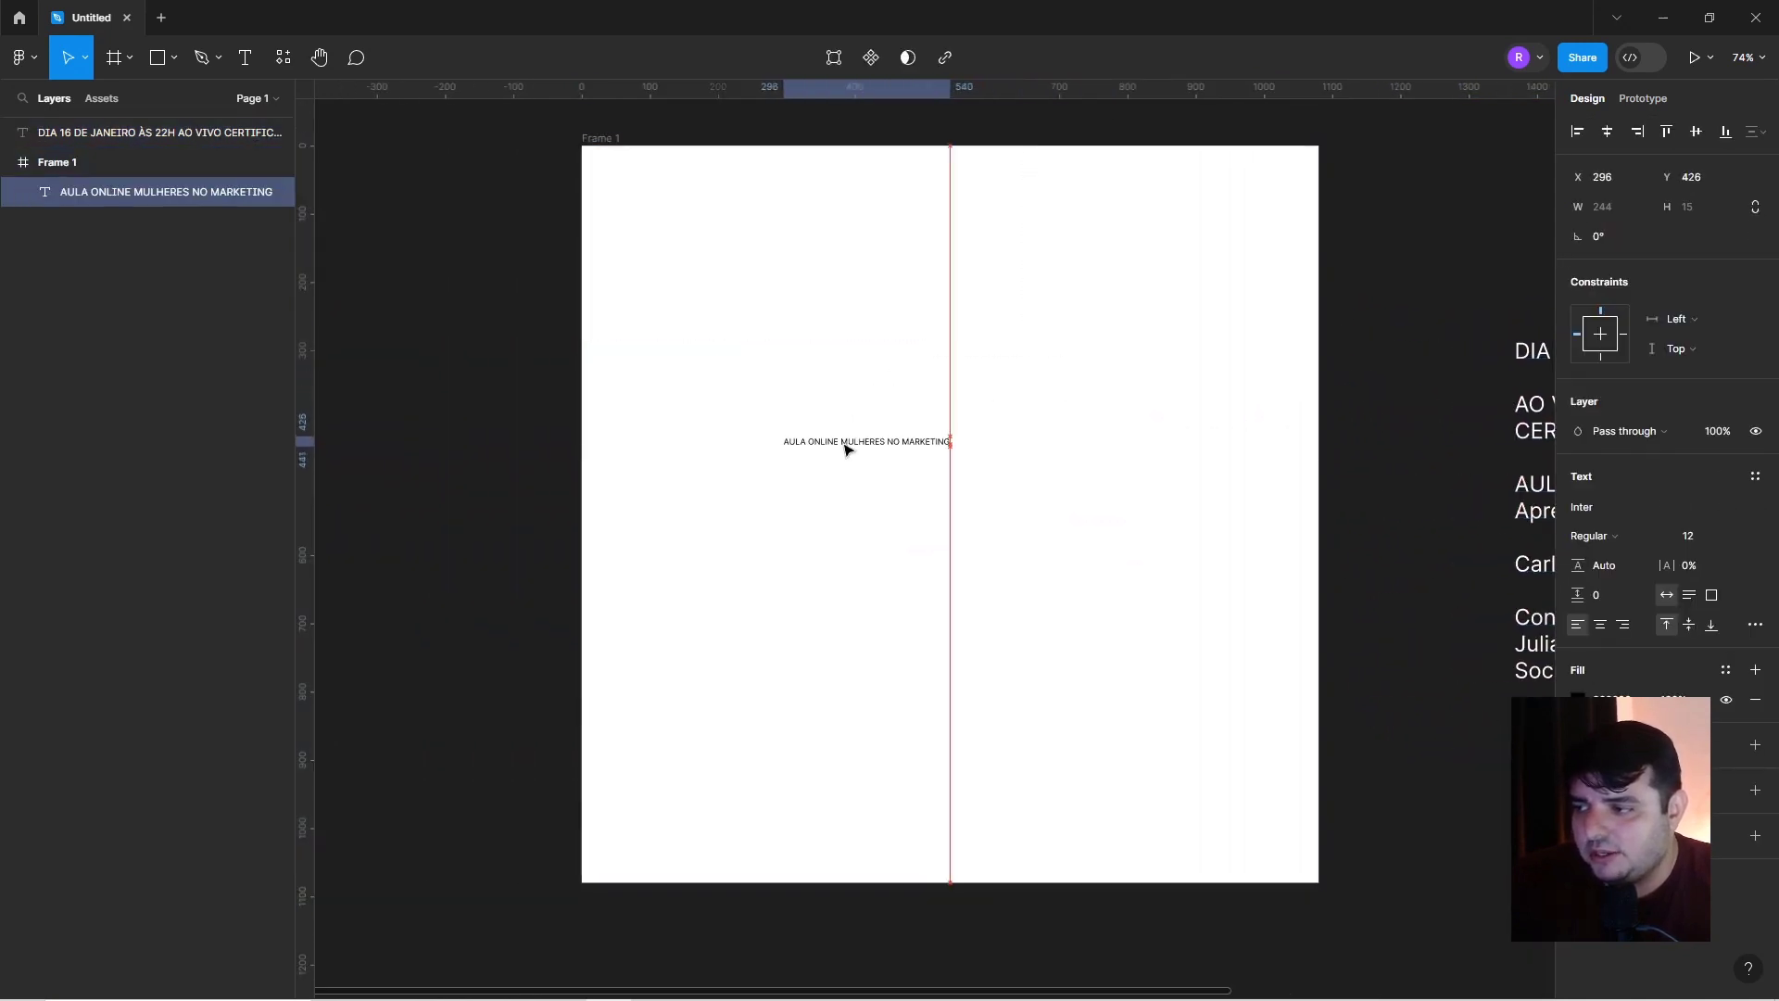
{"action": "left_click", "coordinate": [1593, 507]}
{"action": "type", "text": "mon"}
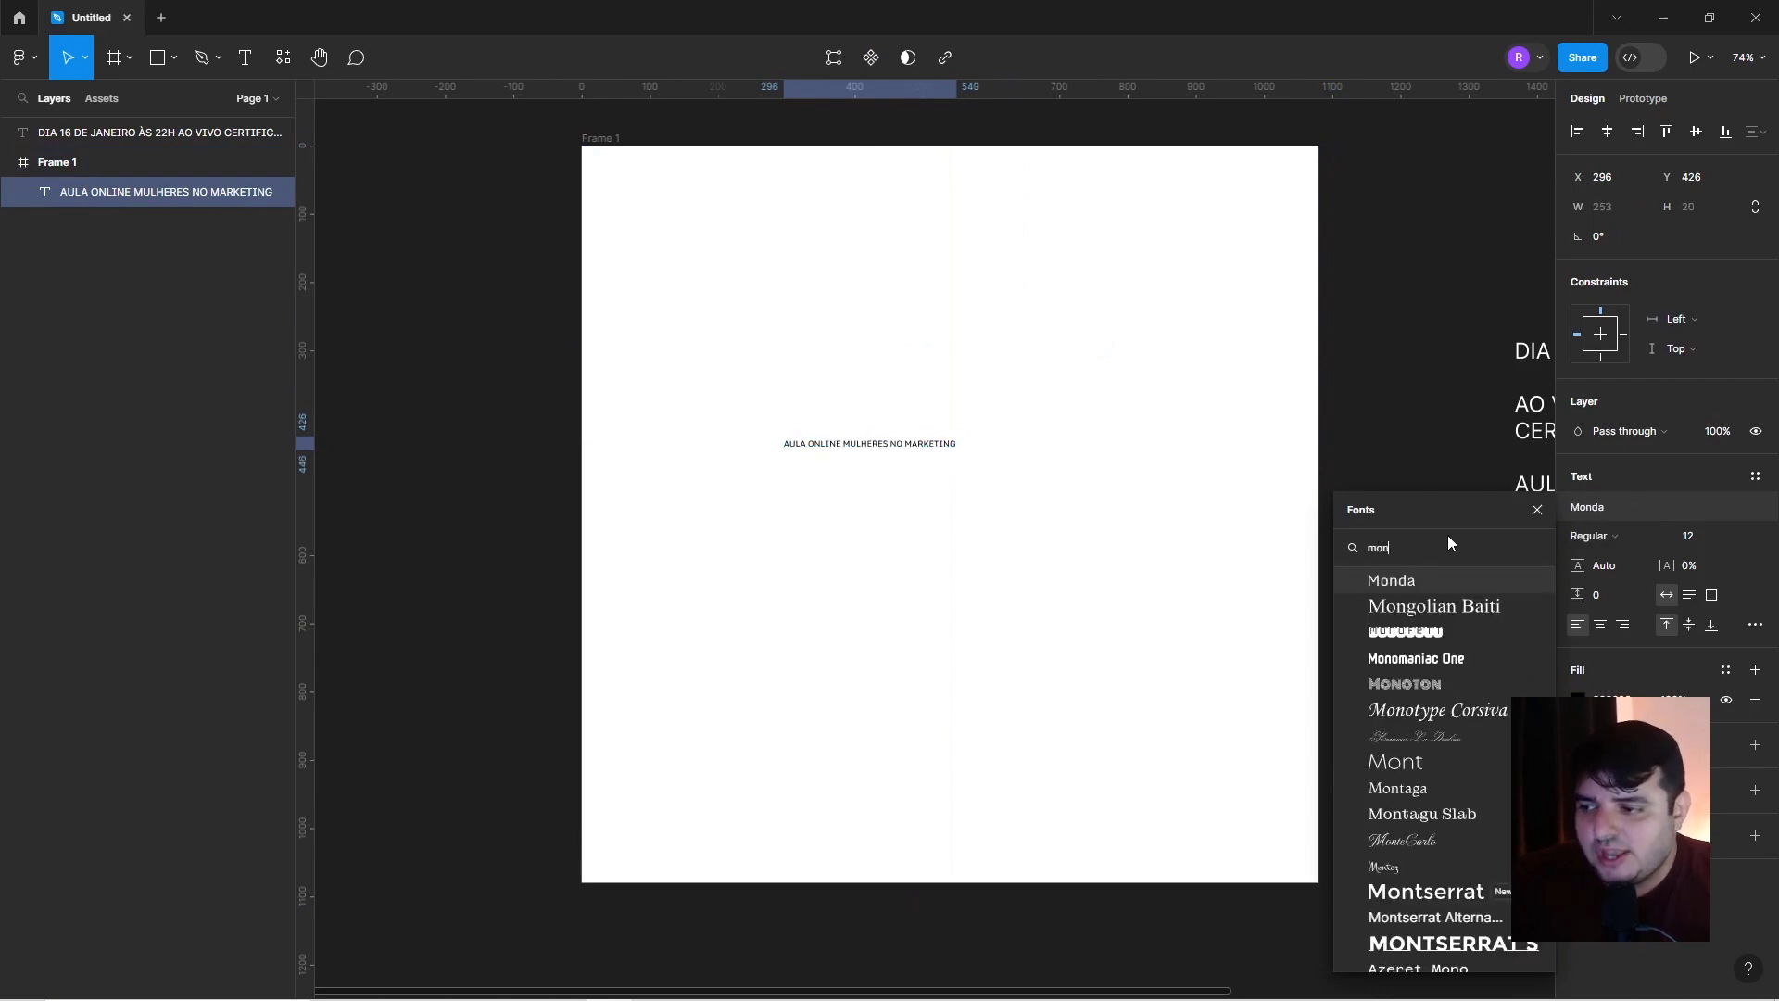
{"action": "type", "text": "tse"}
{"action": "key", "text": "Return"}
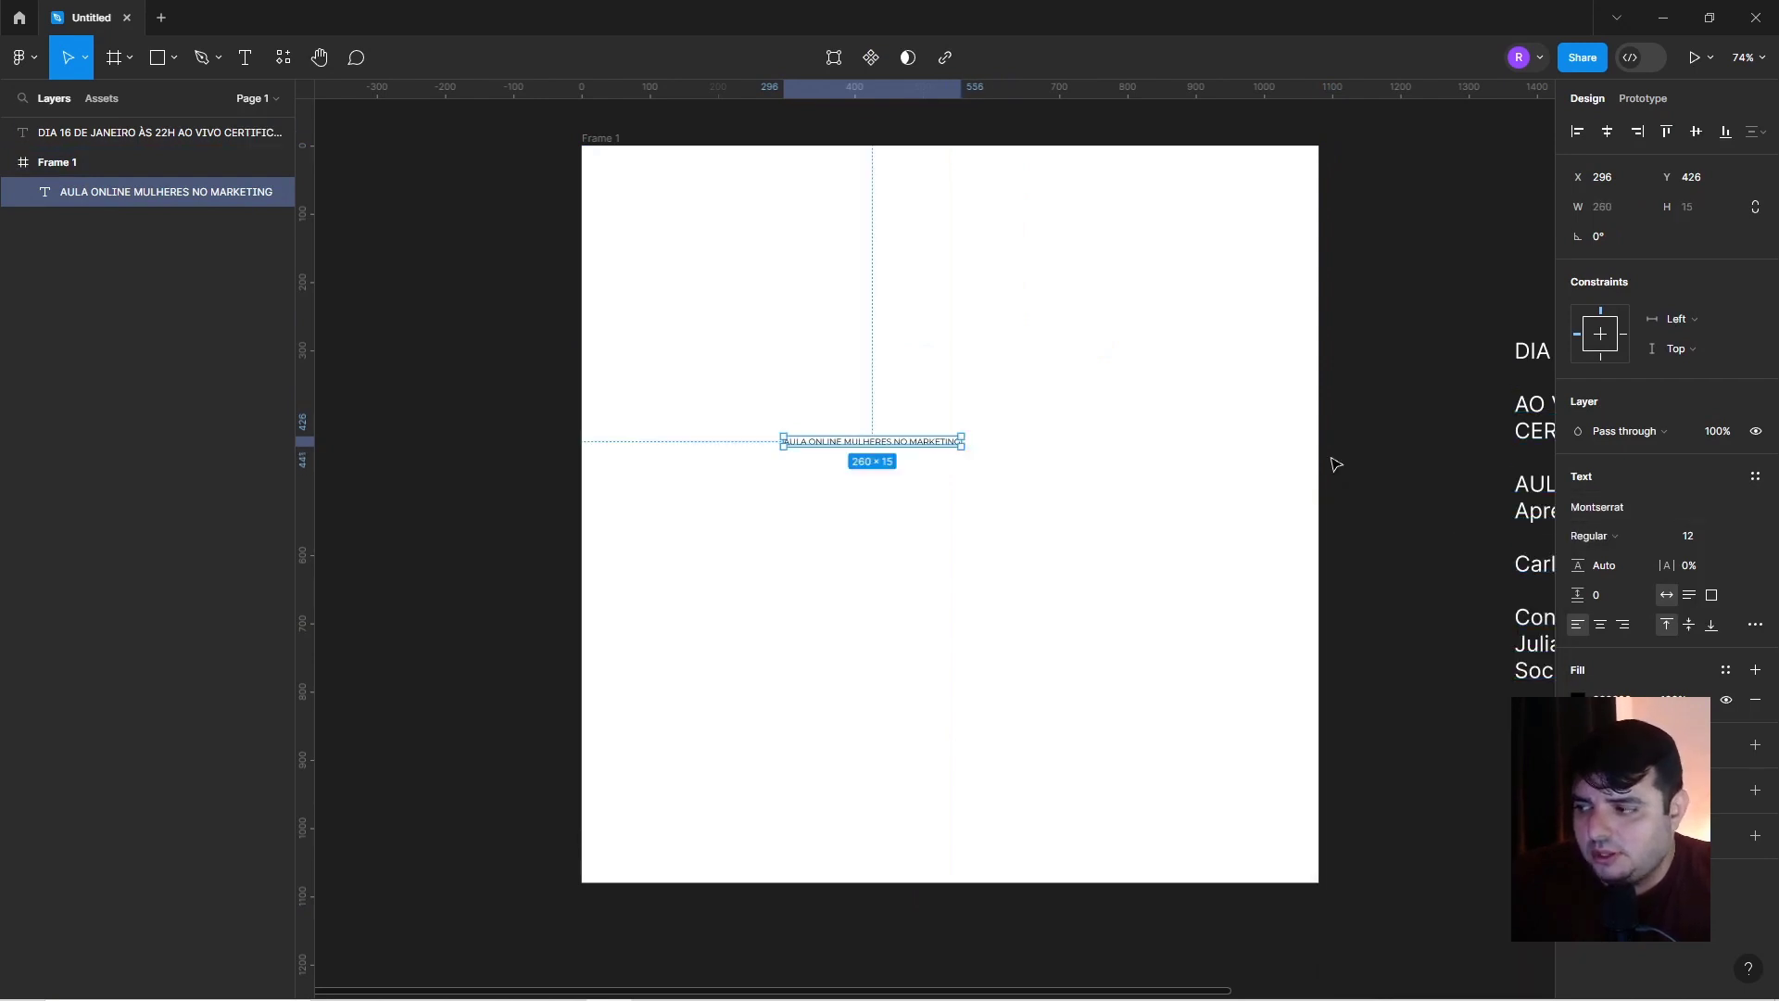
{"action": "left_click", "coordinate": [1580, 535]}
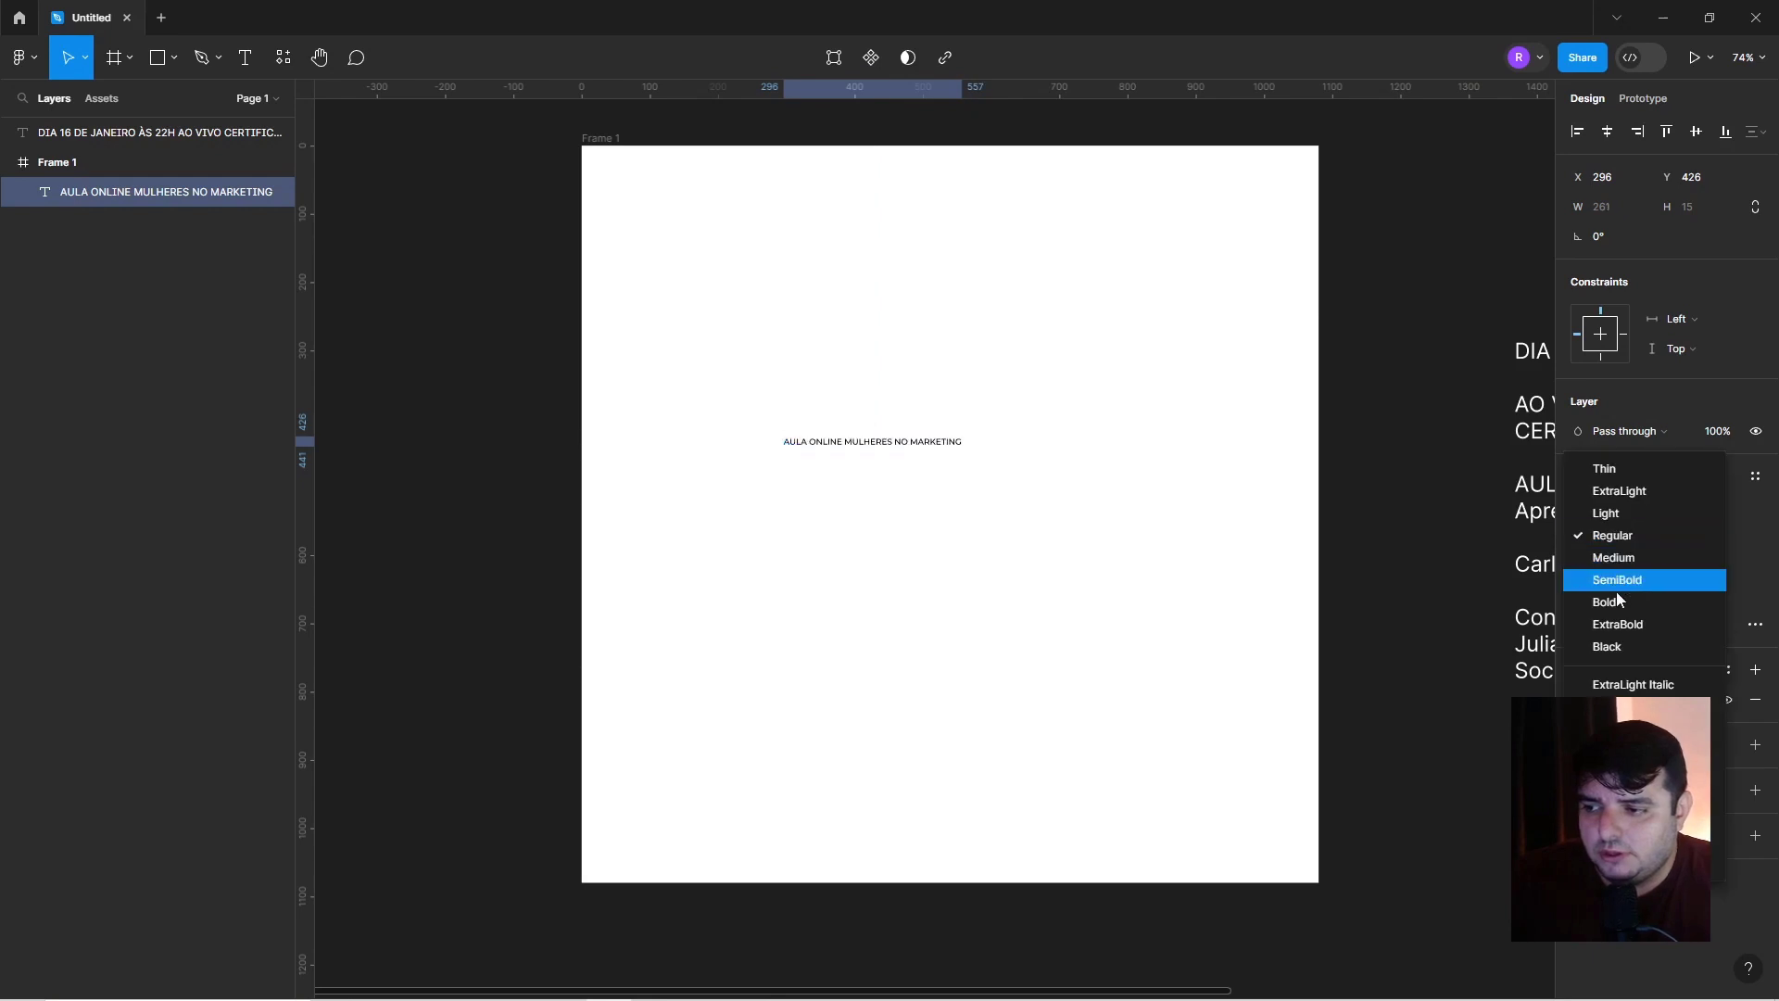
{"action": "left_click", "coordinate": [1600, 643]}
Set the title to size 42 and narrow its box so it wraps to three lines.
{"action": "left_click", "coordinate": [1687, 536]}
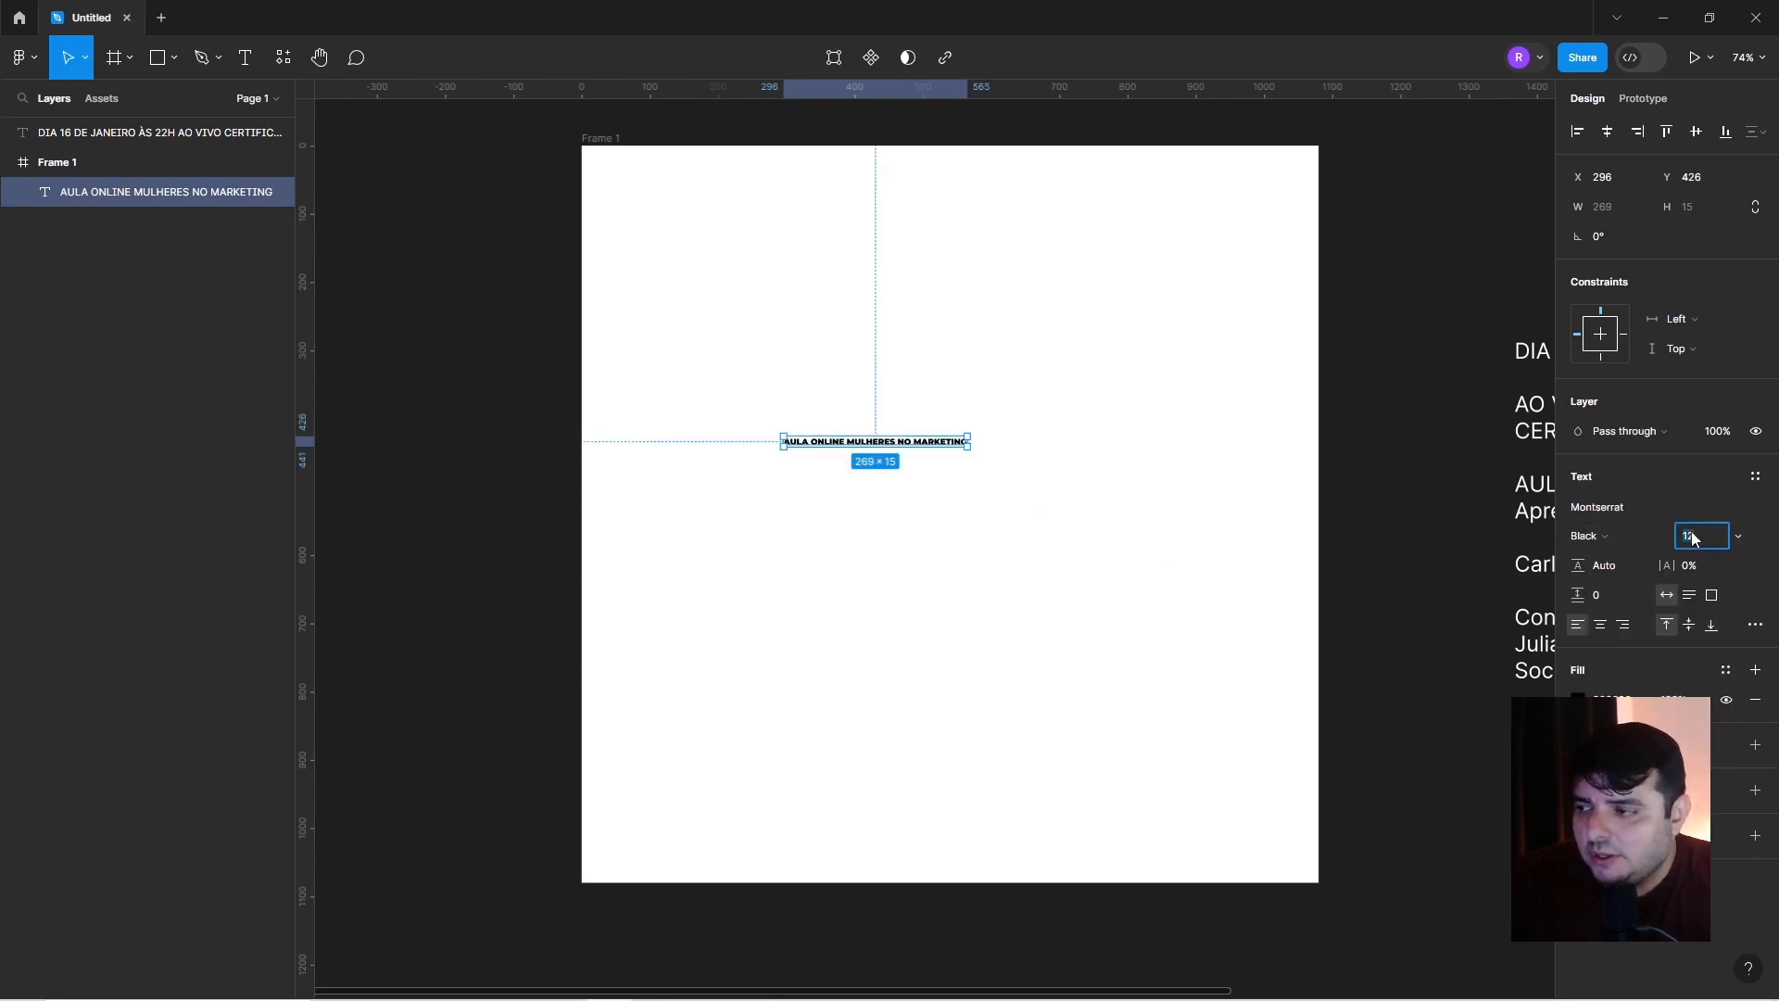
{"action": "type", "text": "32"}
{"action": "key", "text": "Return"}
{"action": "type", "text": "42"}
{"action": "key", "text": "Return"}
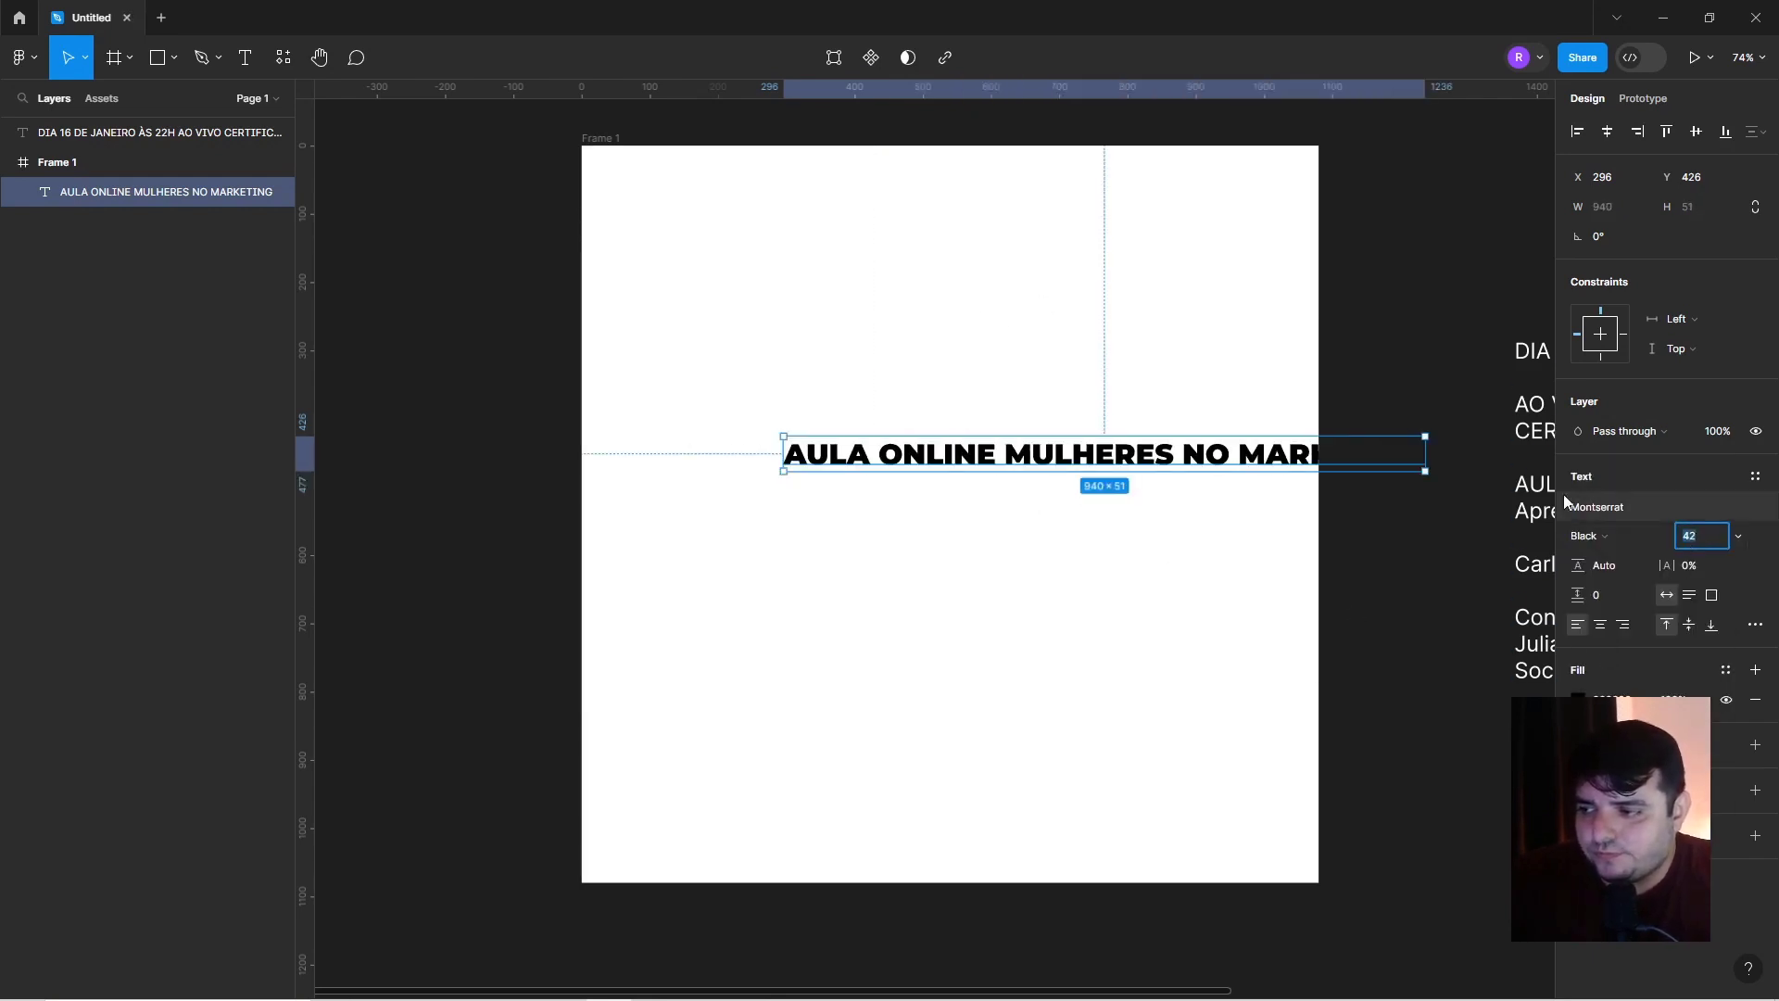
{"action": "left_click_drag", "start_coordinate": [1423, 451], "coordinate": [1129, 453]}
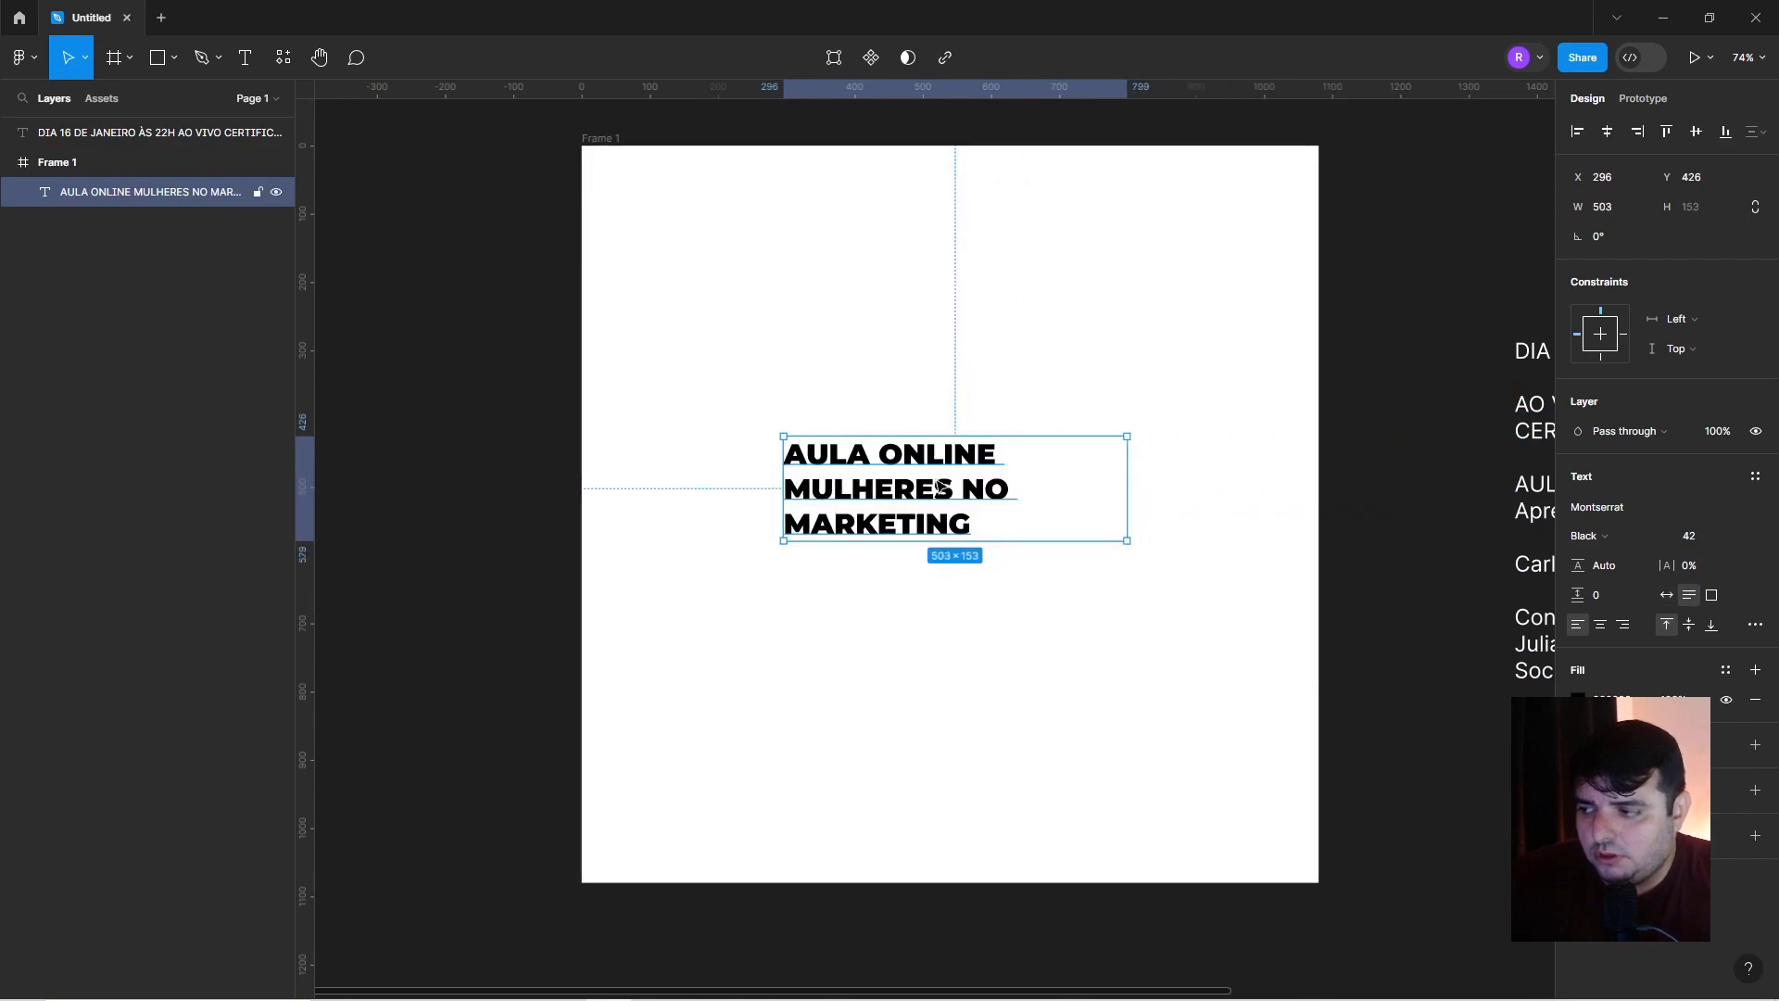
{"action": "mouse_move", "coordinate": [940, 486]}
{"action": "left_mouse_down"}
{"action": "mouse_move", "coordinate": [839, 554]}
{"action": "mouse_move", "coordinate": [835, 536]}
{"action": "left_mouse_up"}
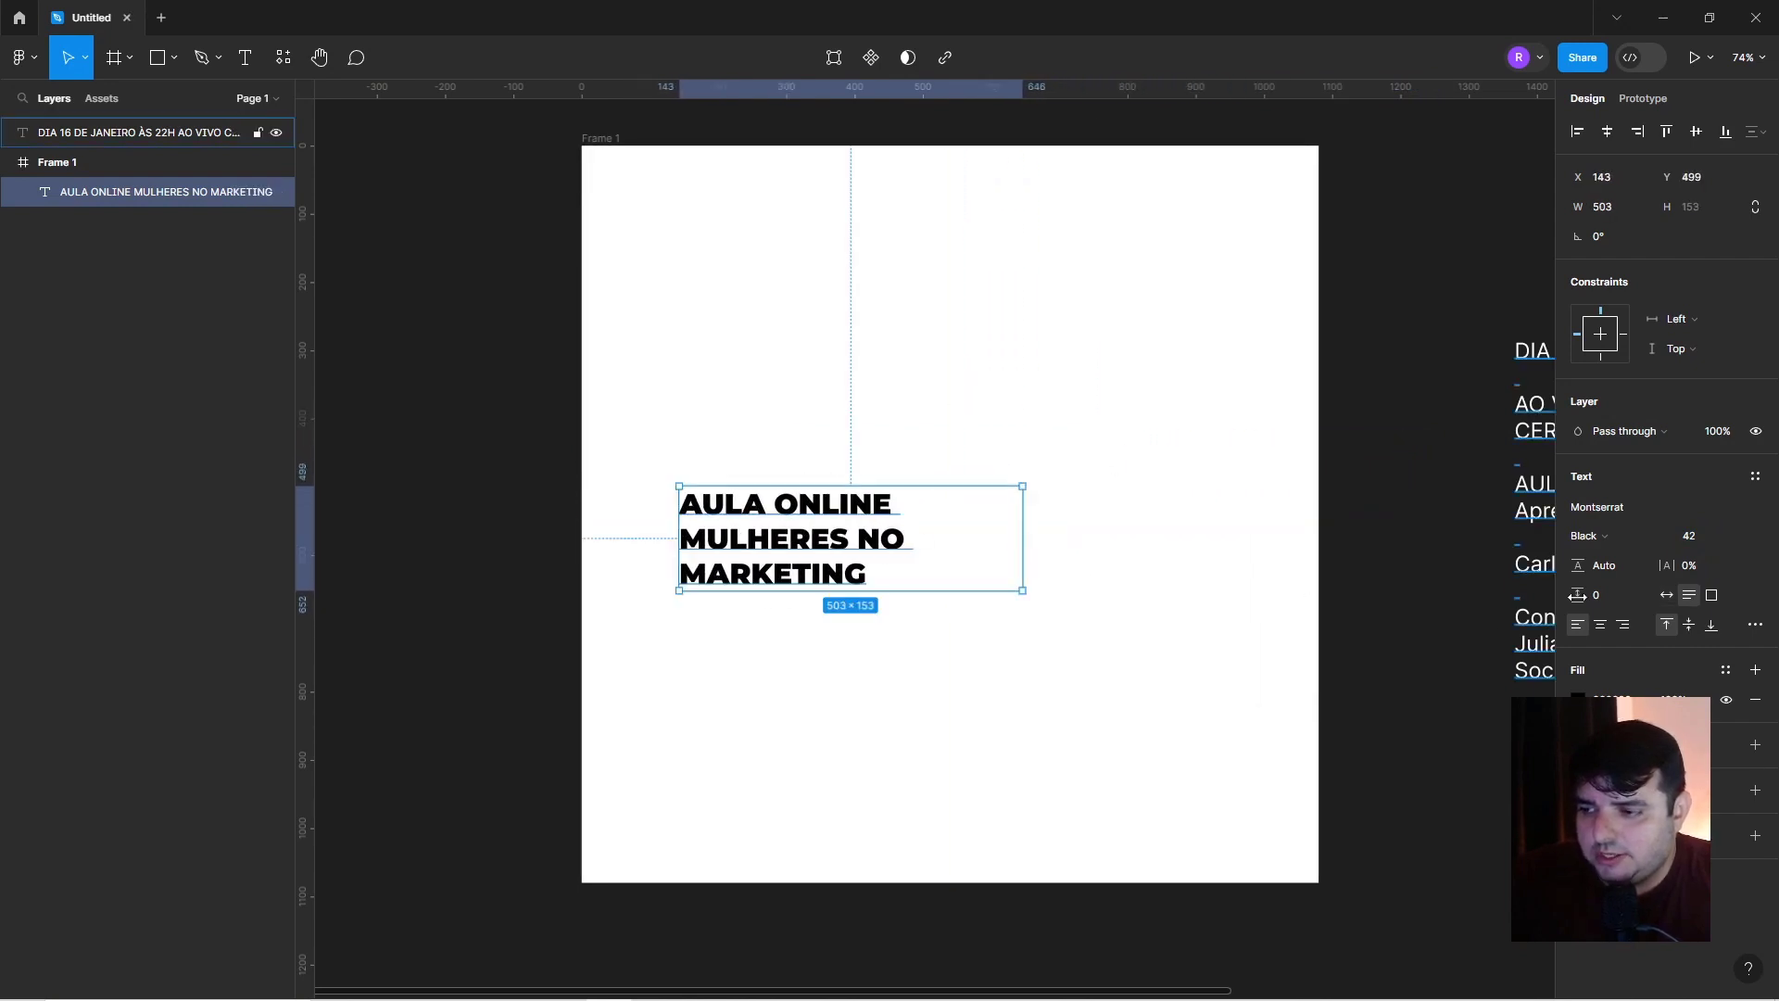
Enlarge the title to size 56 and move it toward the frame's left edge.
{"action": "left_click", "coordinate": [1700, 535]}
{"action": "type", "text": "52"}
{"action": "key", "text": "Return"}
{"action": "key", "text": "shift+Up"}
{"action": "key", "text": "shift+Down"}
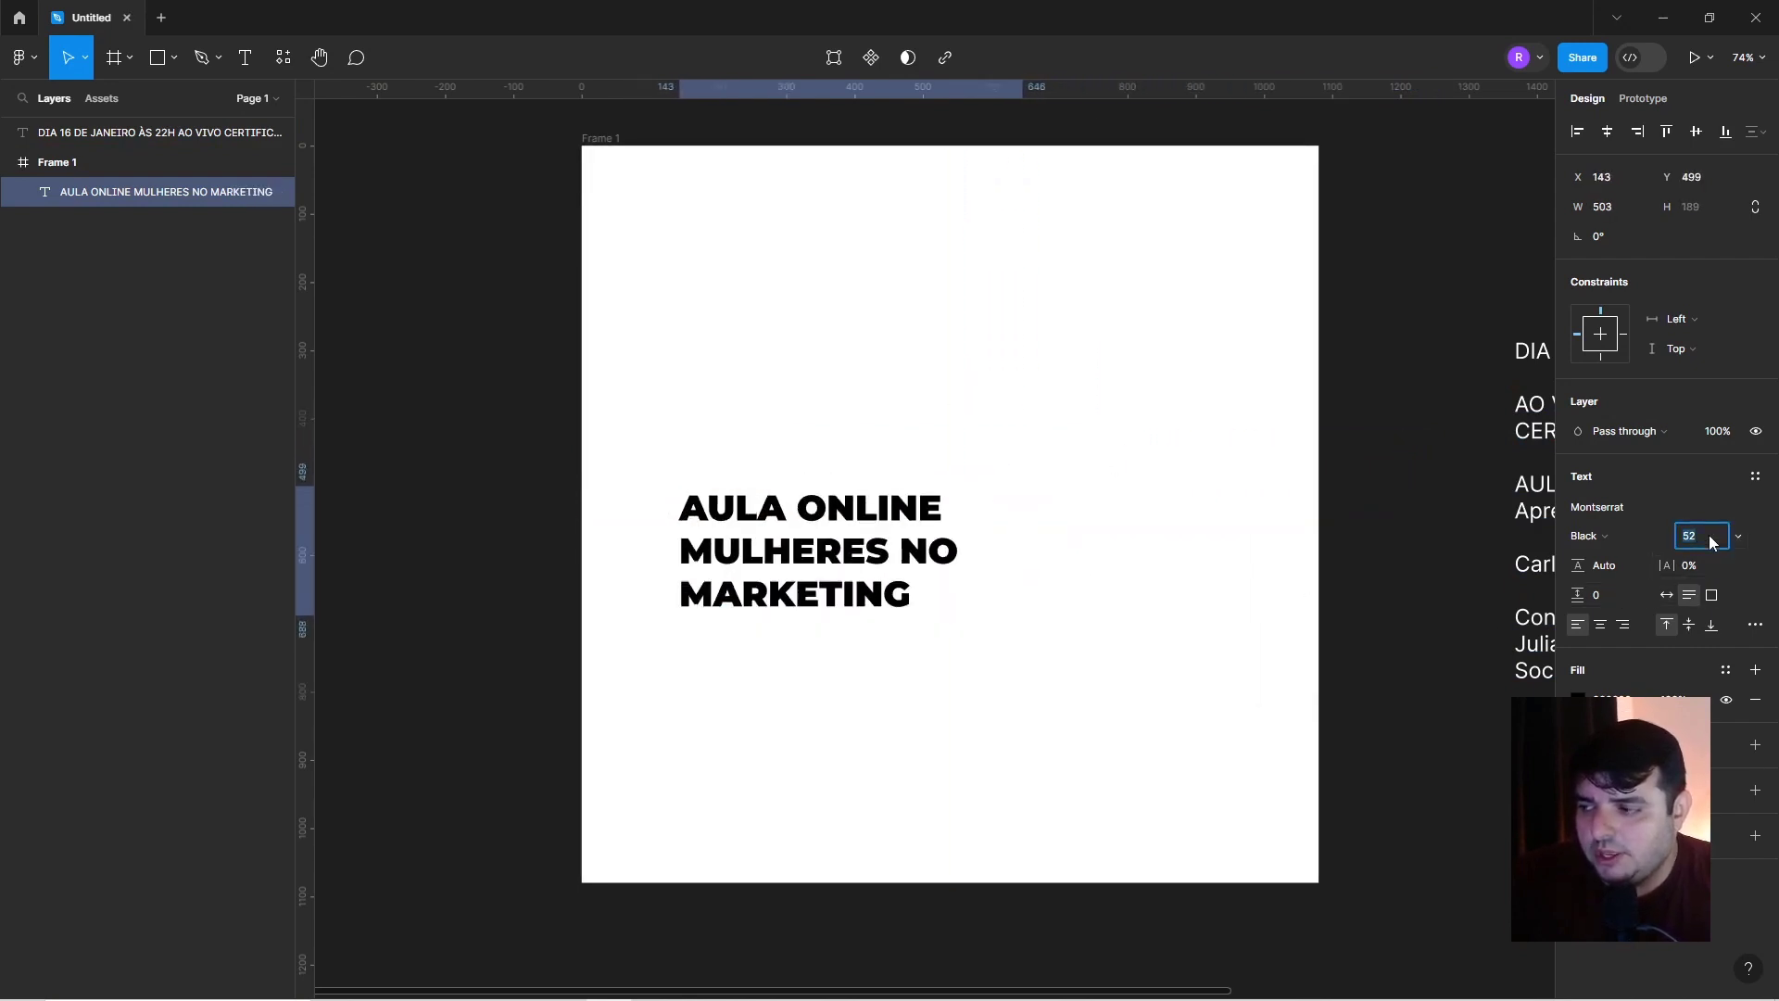
{"action": "key", "text": "Up"}
{"action": "key", "text": "Up"}
{"action": "key", "text": "Up"}
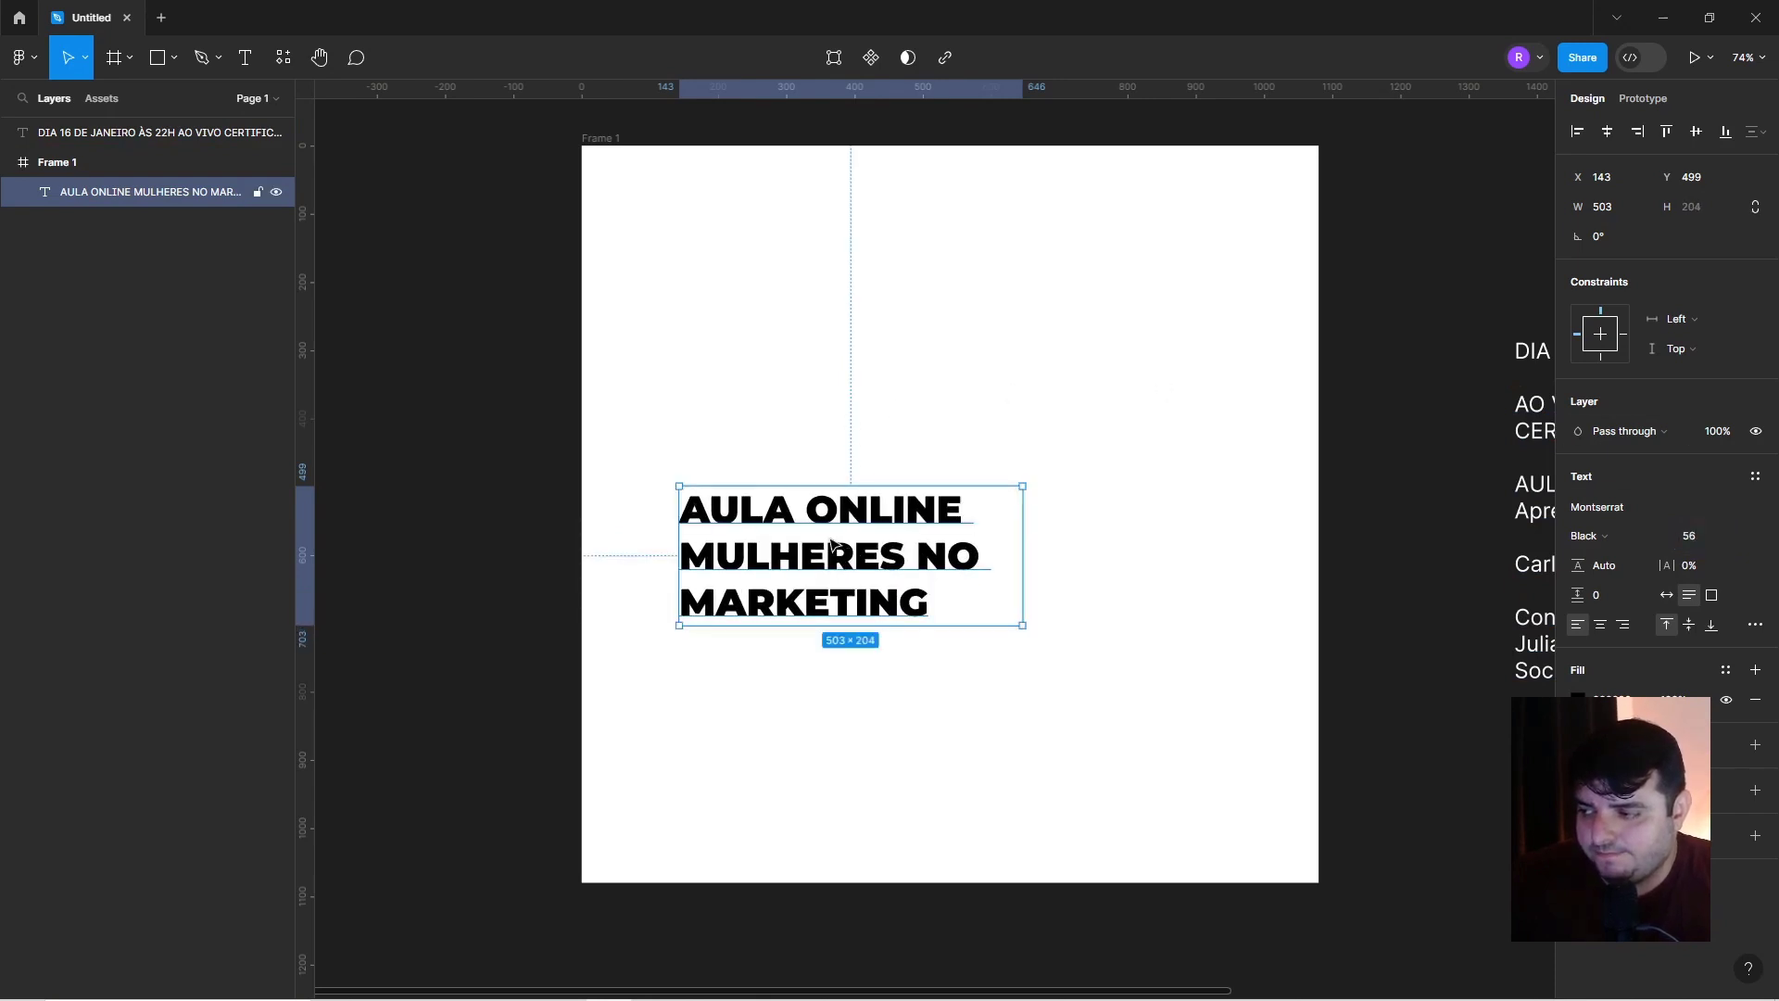
{"action": "left_click_drag", "start_coordinate": [834, 556], "coordinate": [802, 536]}
Tighten the title's line height to 100%.
{"action": "left_click", "coordinate": [1610, 565]}
{"action": "type", "text": "120"}
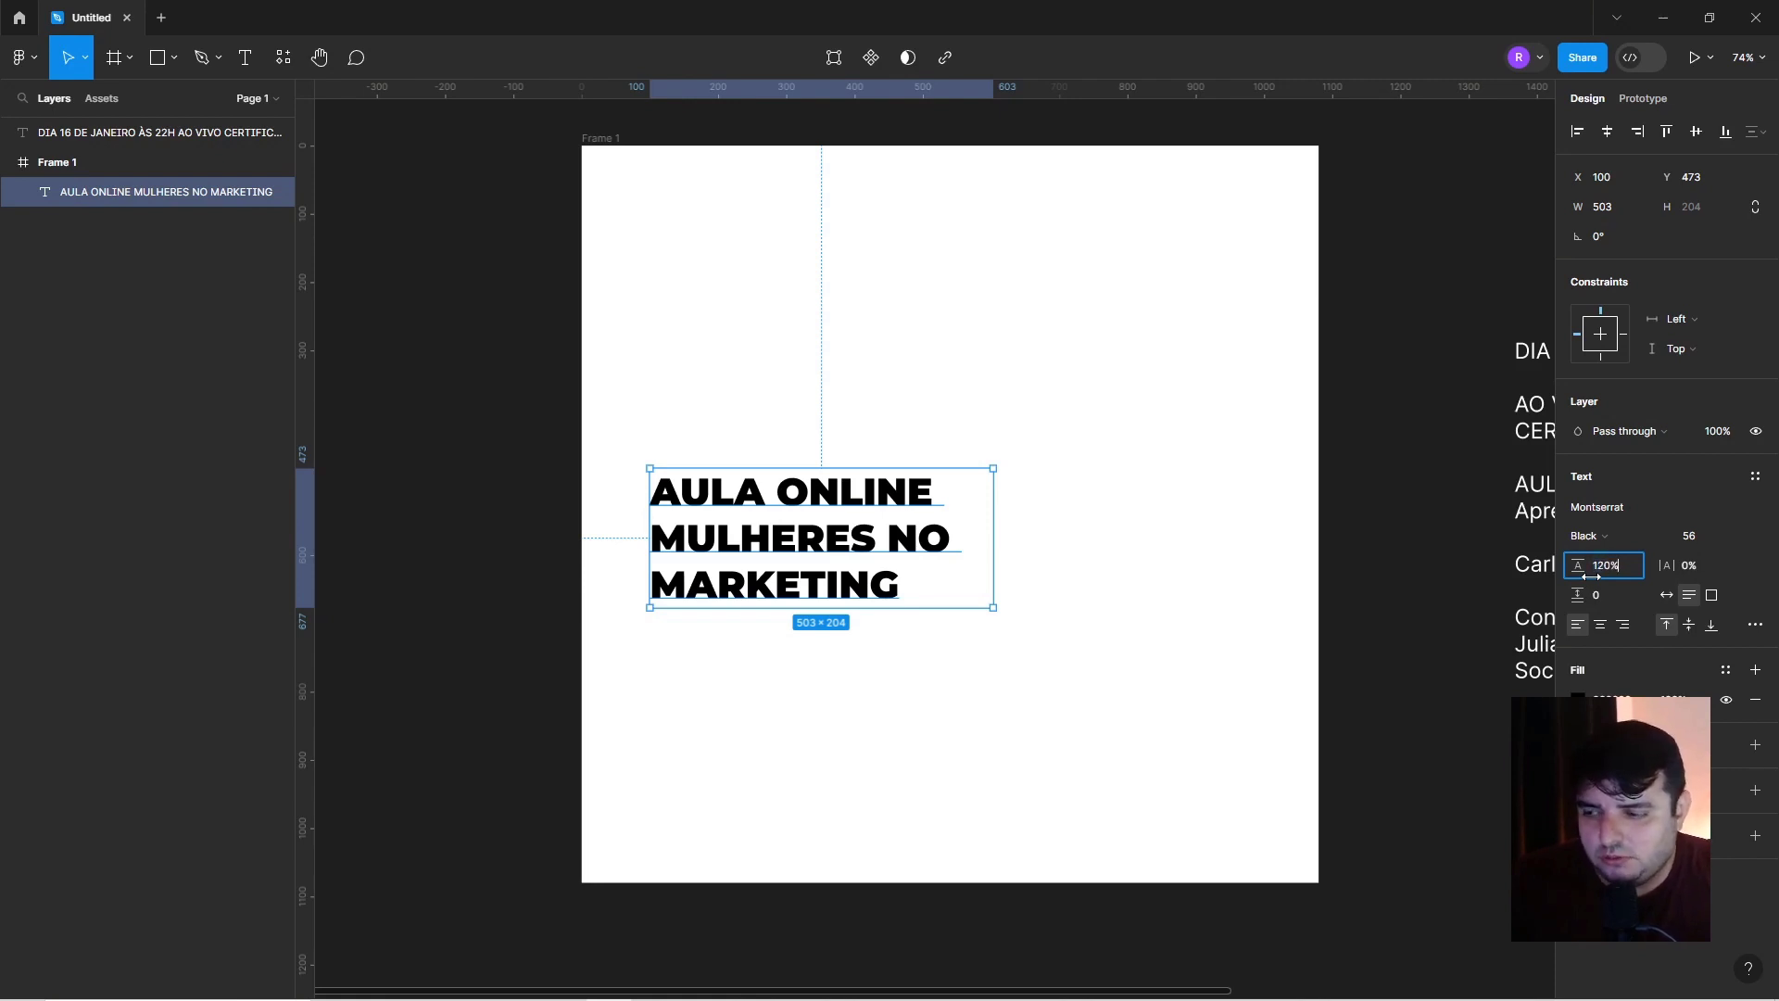
{"action": "key", "text": "Return"}
{"action": "left_click", "coordinate": [1623, 571]}
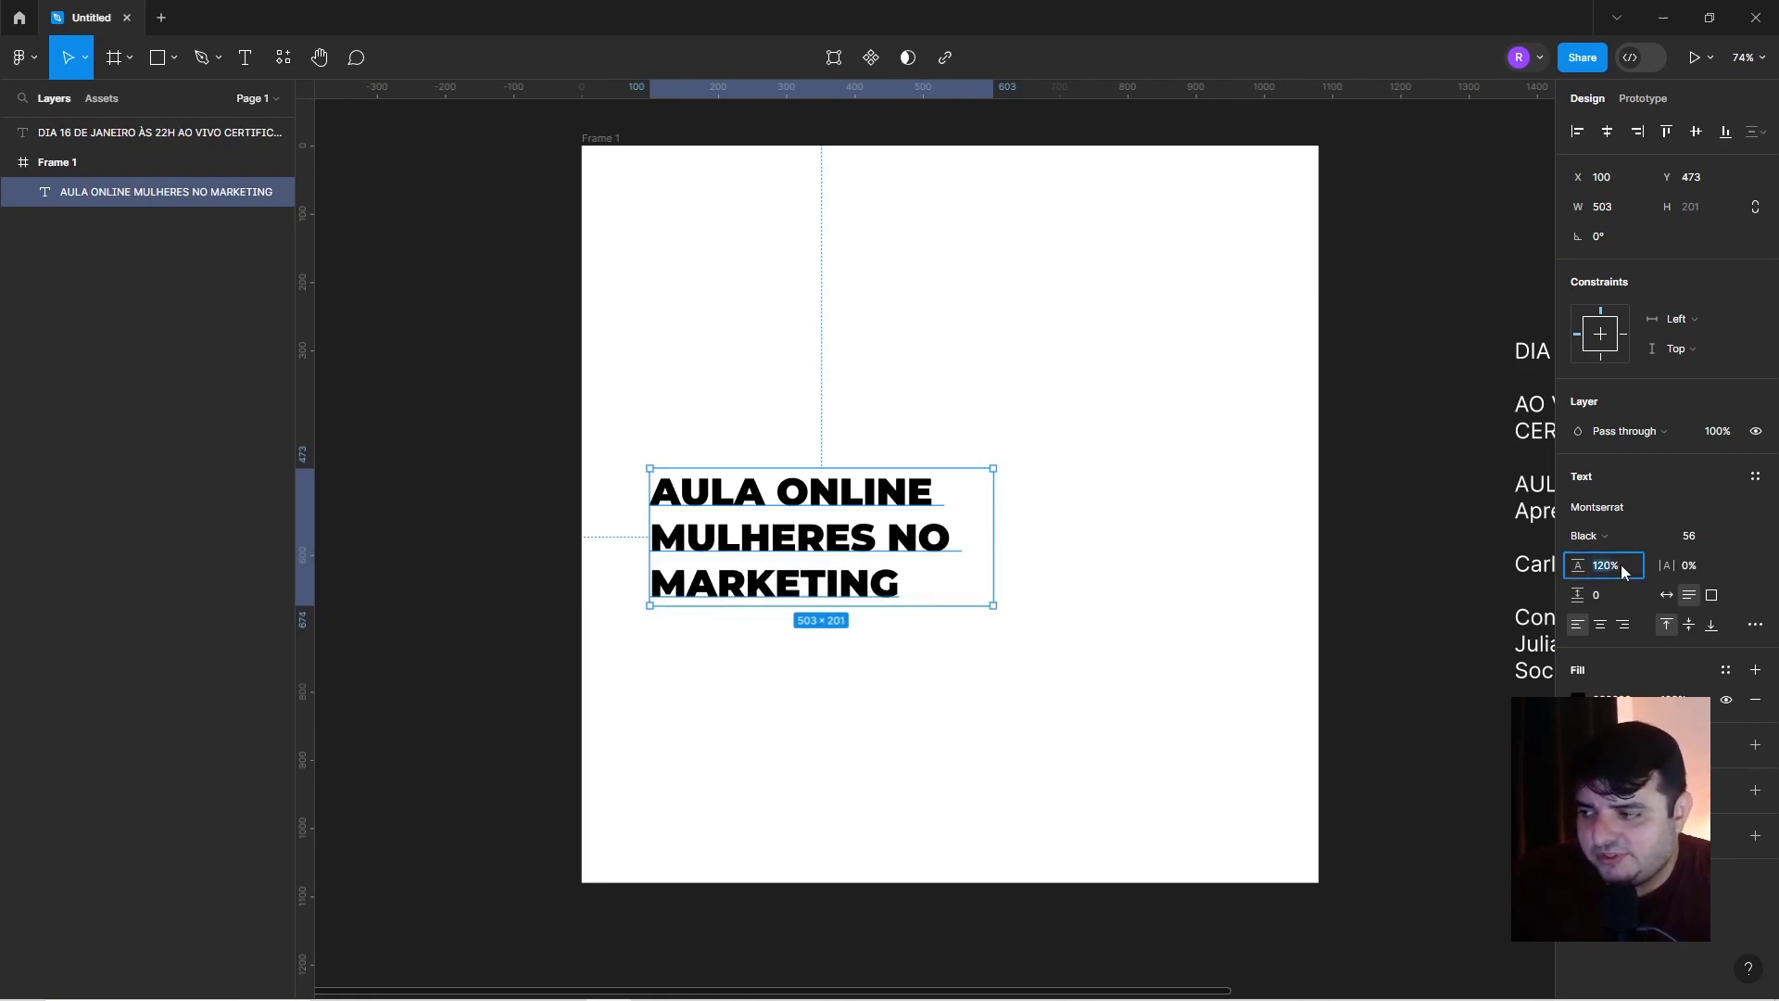
{"action": "type", "text": "100"}
{"action": "key", "text": "Return"}
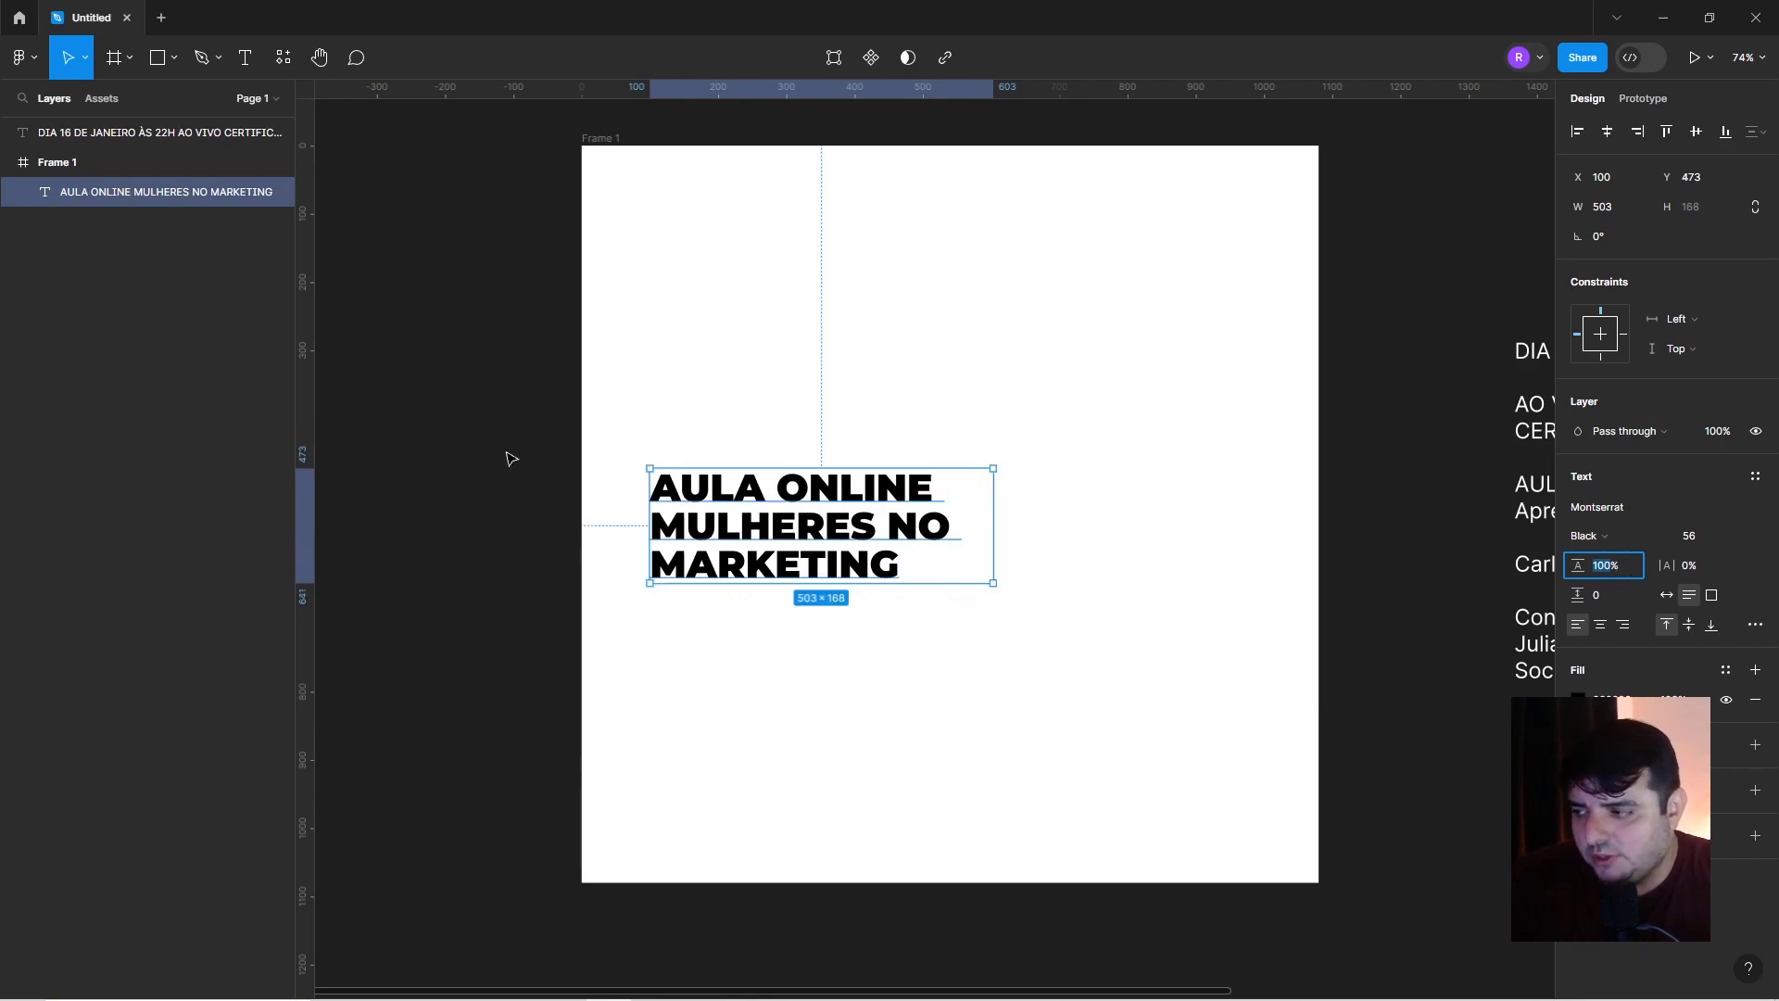
{"action": "left_click", "coordinate": [658, 480]}
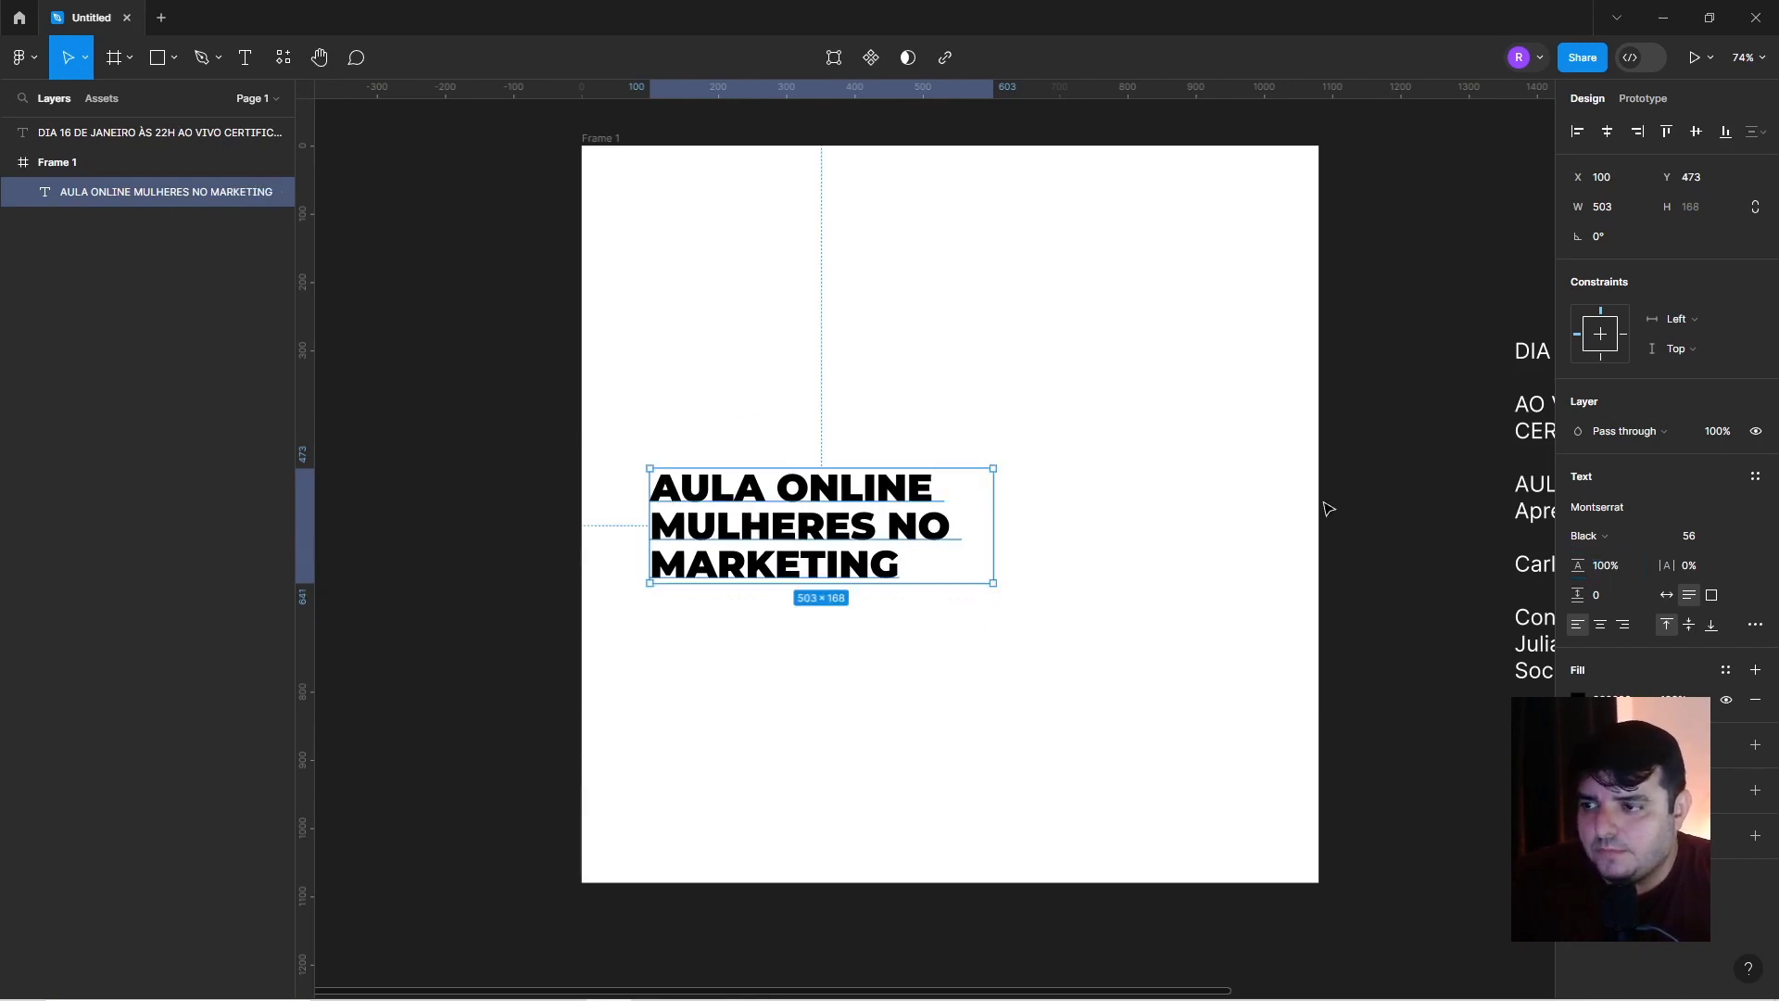
{"action": "left_click", "coordinate": [1370, 468]}
{"action": "scroll", "coordinate": [1072, 445], "scroll_direction": "right", "scroll_amount": 5}
Copy the line 'Aprenda a criar seu negócio digital lucrativo' and paste it into Frame 1.
{"action": "scroll", "coordinate": [1026, 478], "scroll_direction": "right", "scroll_amount": 3}
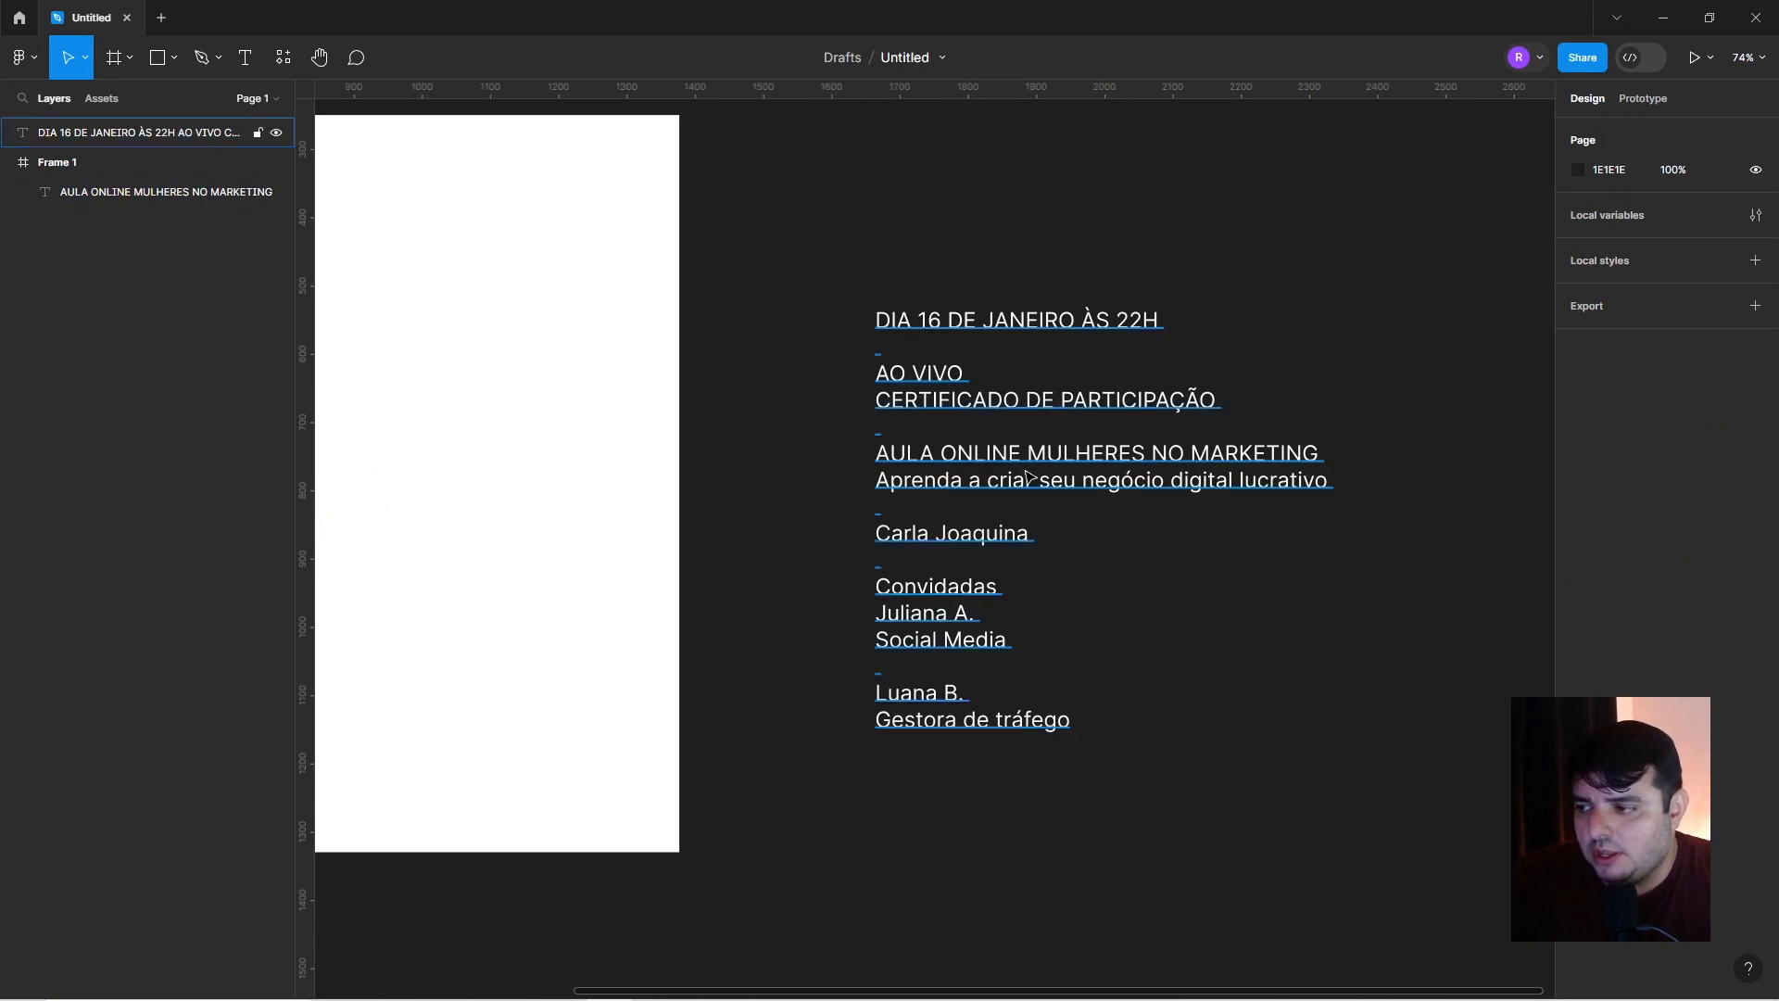
{"action": "double_click", "coordinate": [1027, 477]}
{"action": "left_click_drag", "start_coordinate": [1329, 480], "coordinate": [878, 491]}
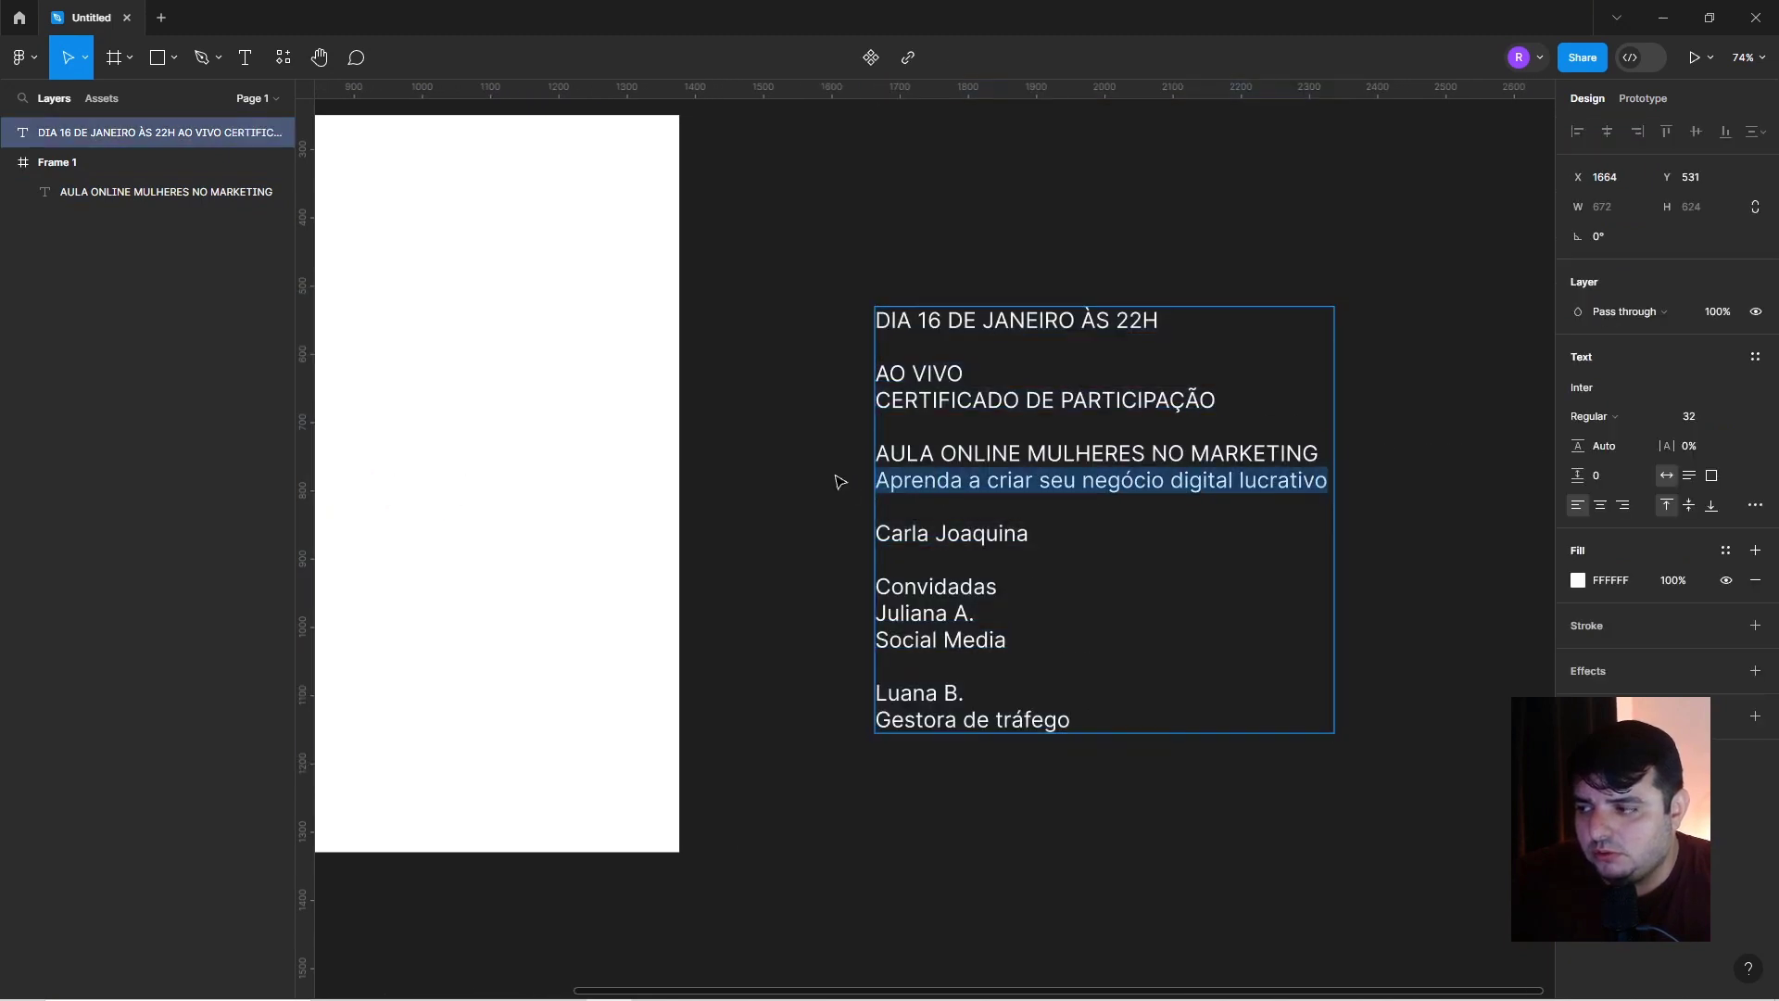
{"action": "key", "text": "ctrl+c"}
{"action": "scroll", "coordinate": [839, 482], "scroll_direction": "left", "scroll_amount": 8}
{"action": "scroll", "coordinate": [843, 555], "scroll_direction": "left", "scroll_amount": 2}
{"action": "left_click", "coordinate": [844, 577]}
{"action": "key", "text": "ctrl+v"}
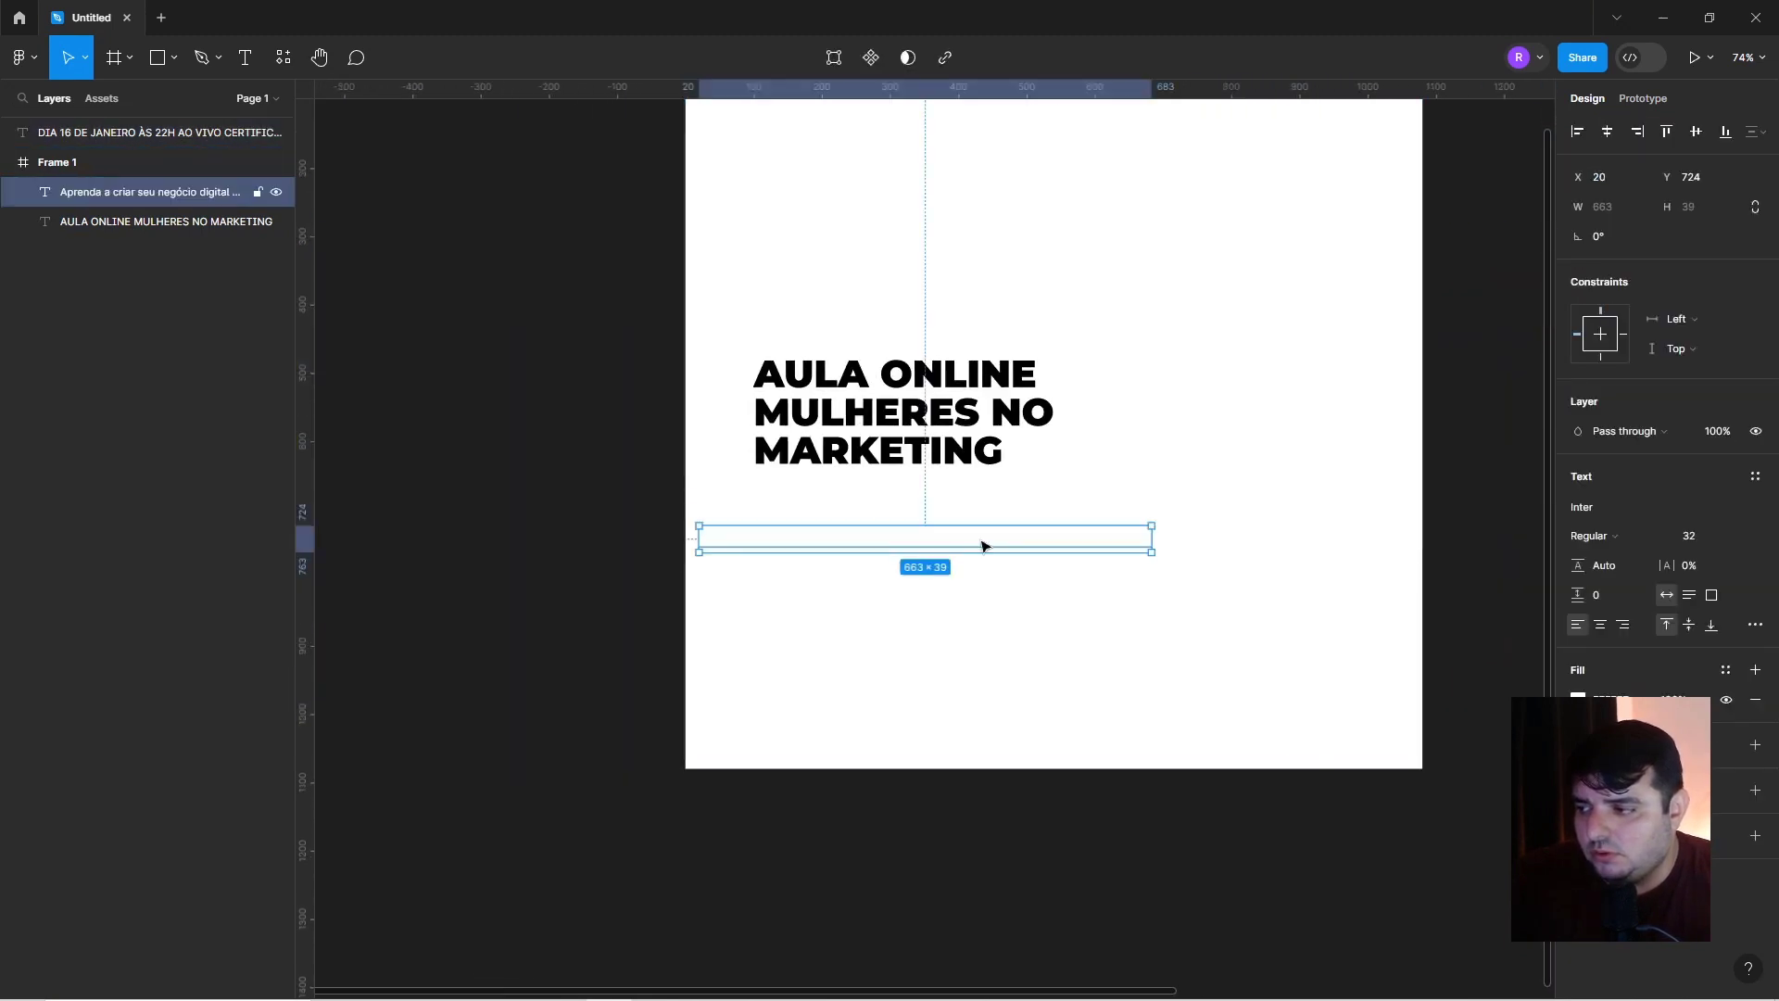
Make the subtitle black (000000), wrap it to two lines, and place it under the title.
{"action": "left_click", "coordinate": [1578, 699]}
{"action": "left_click_drag", "start_coordinate": [1353, 732], "coordinate": [936, 739]}
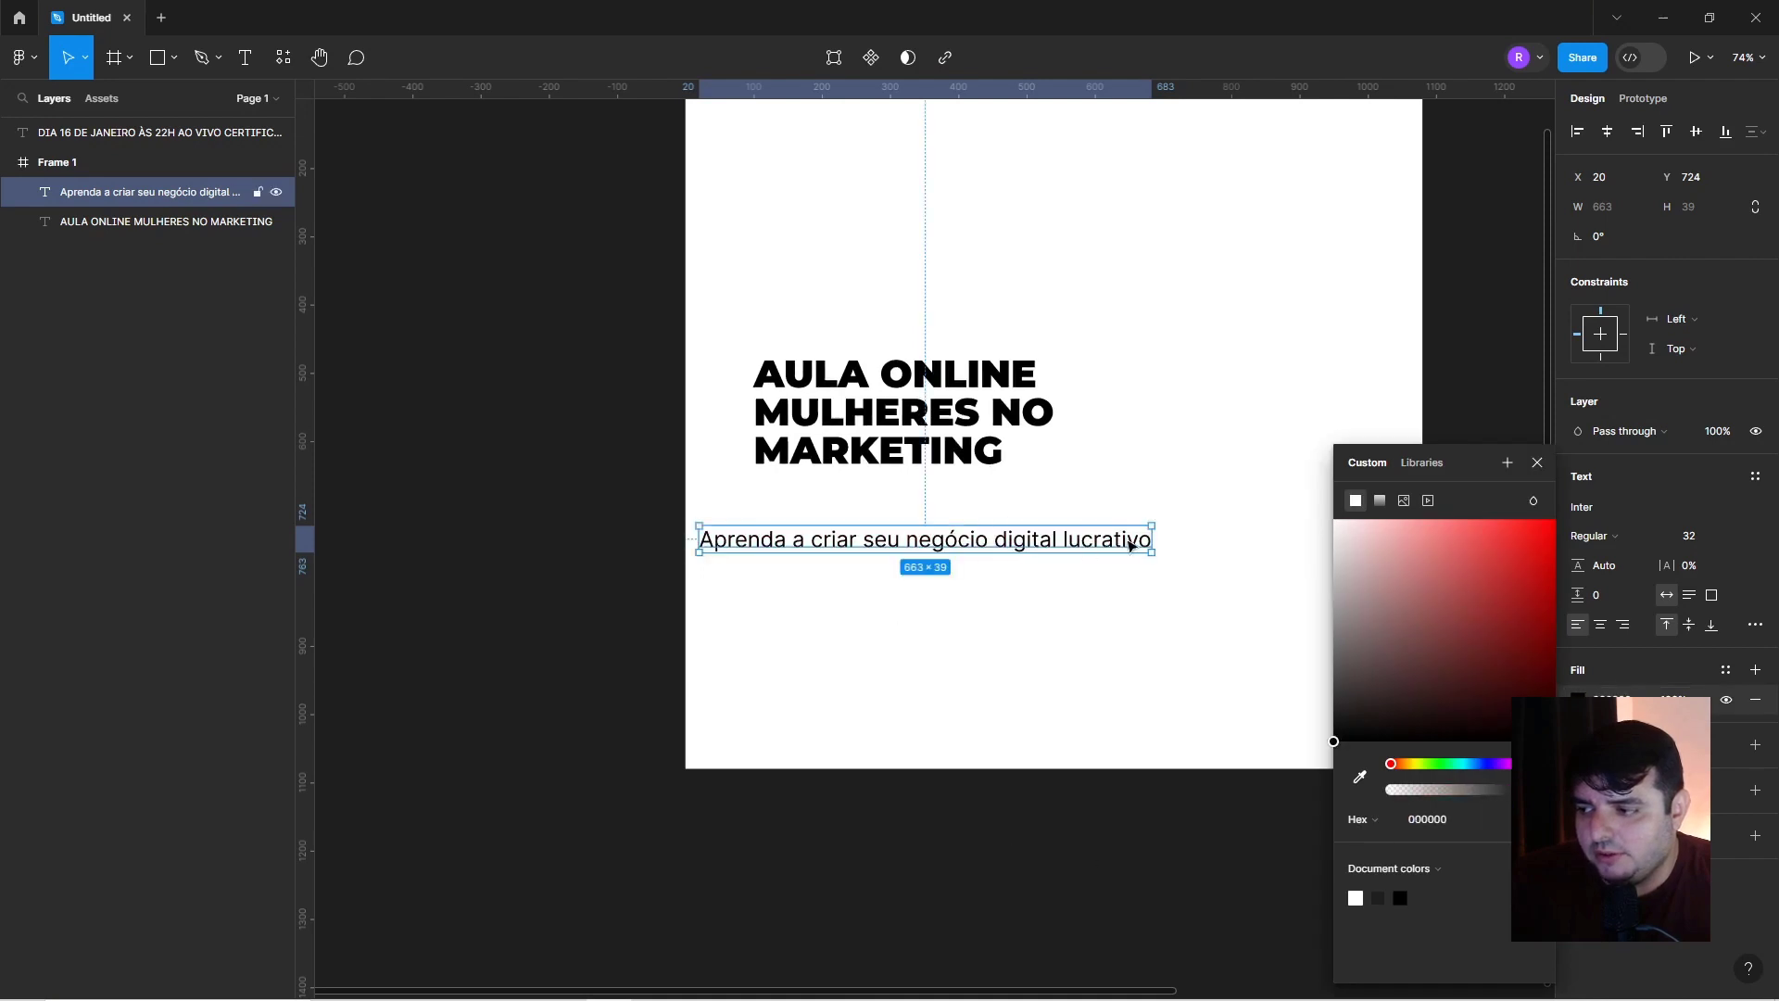
{"action": "left_click_drag", "start_coordinate": [1152, 539], "coordinate": [968, 538]}
{"action": "left_click_drag", "start_coordinate": [980, 538], "coordinate": [952, 537]}
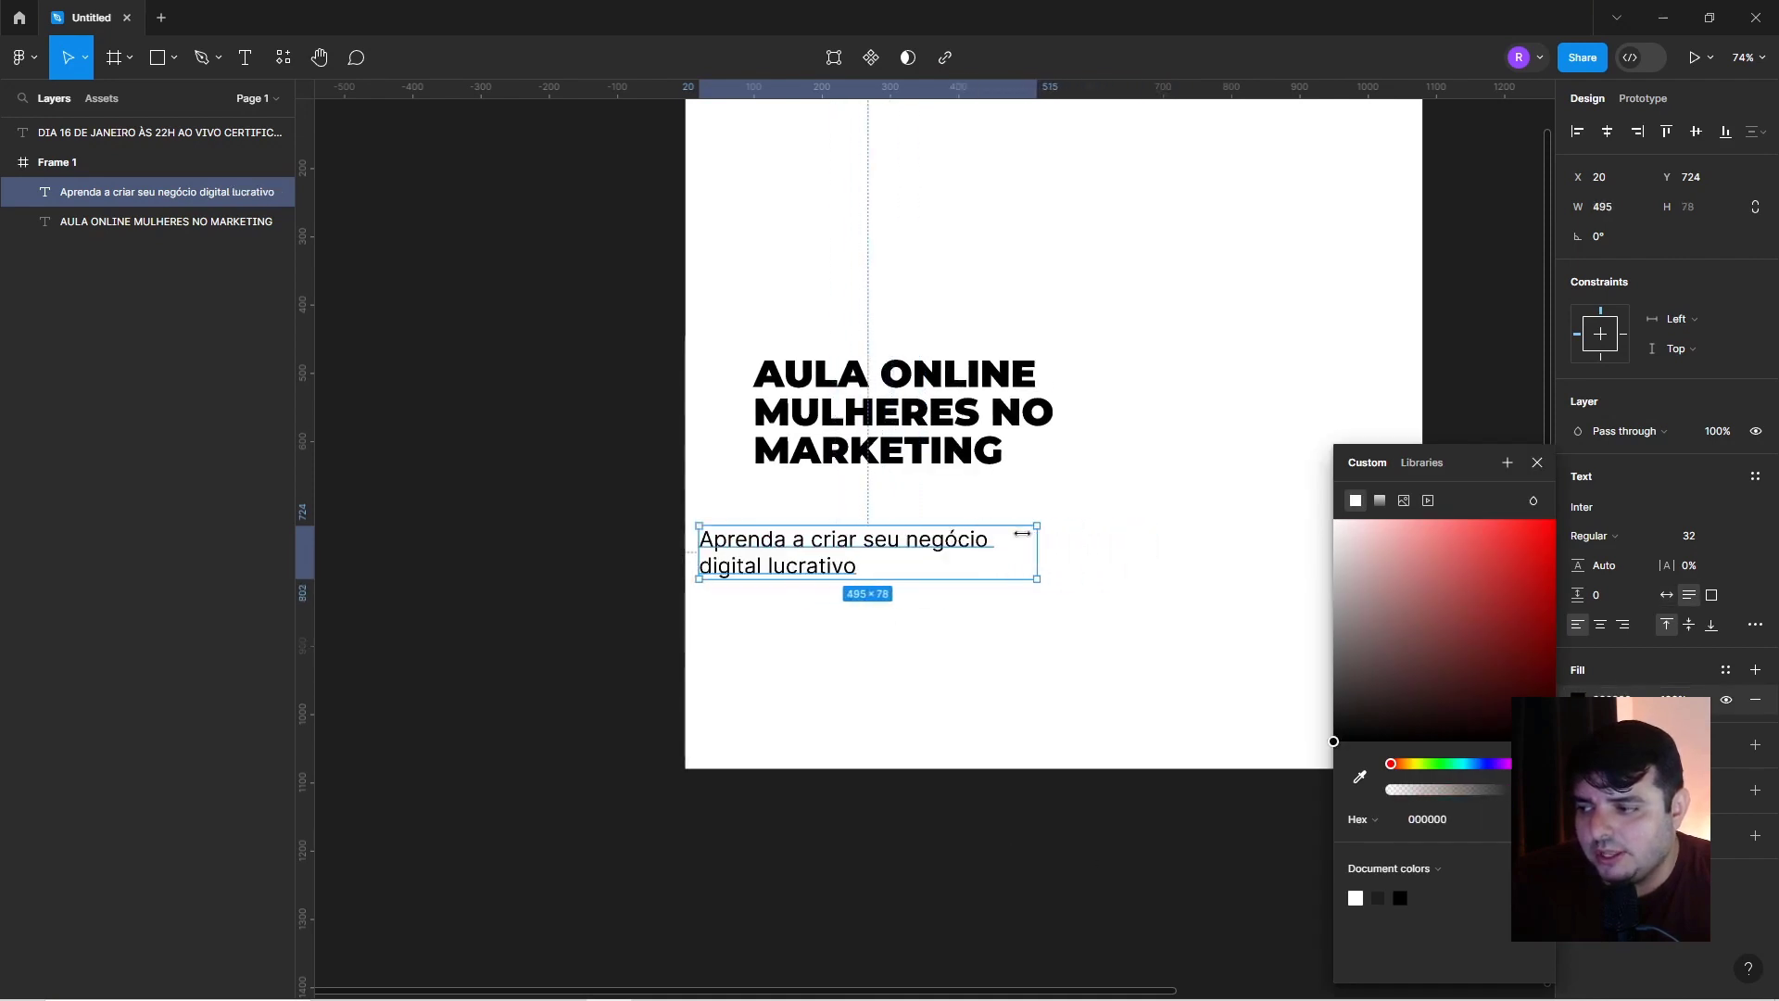
{"action": "left_click_drag", "start_coordinate": [815, 561], "coordinate": [869, 515]}
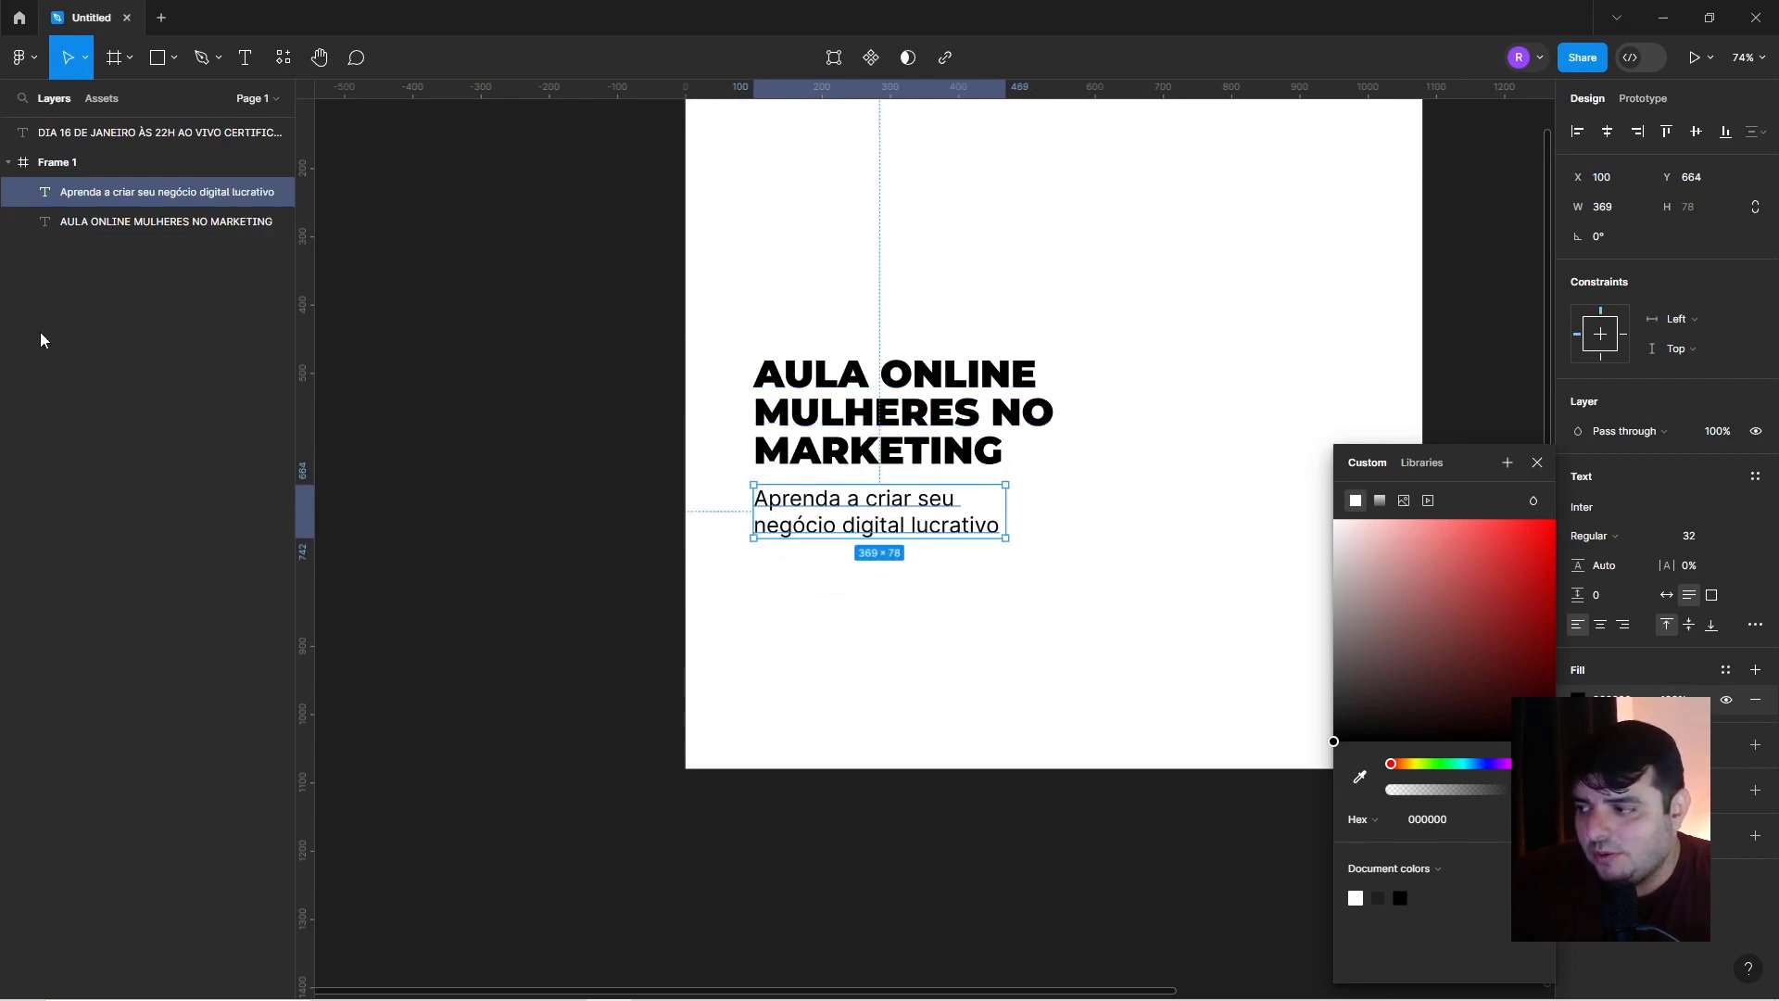
{"action": "left_click", "coordinate": [157, 59]}
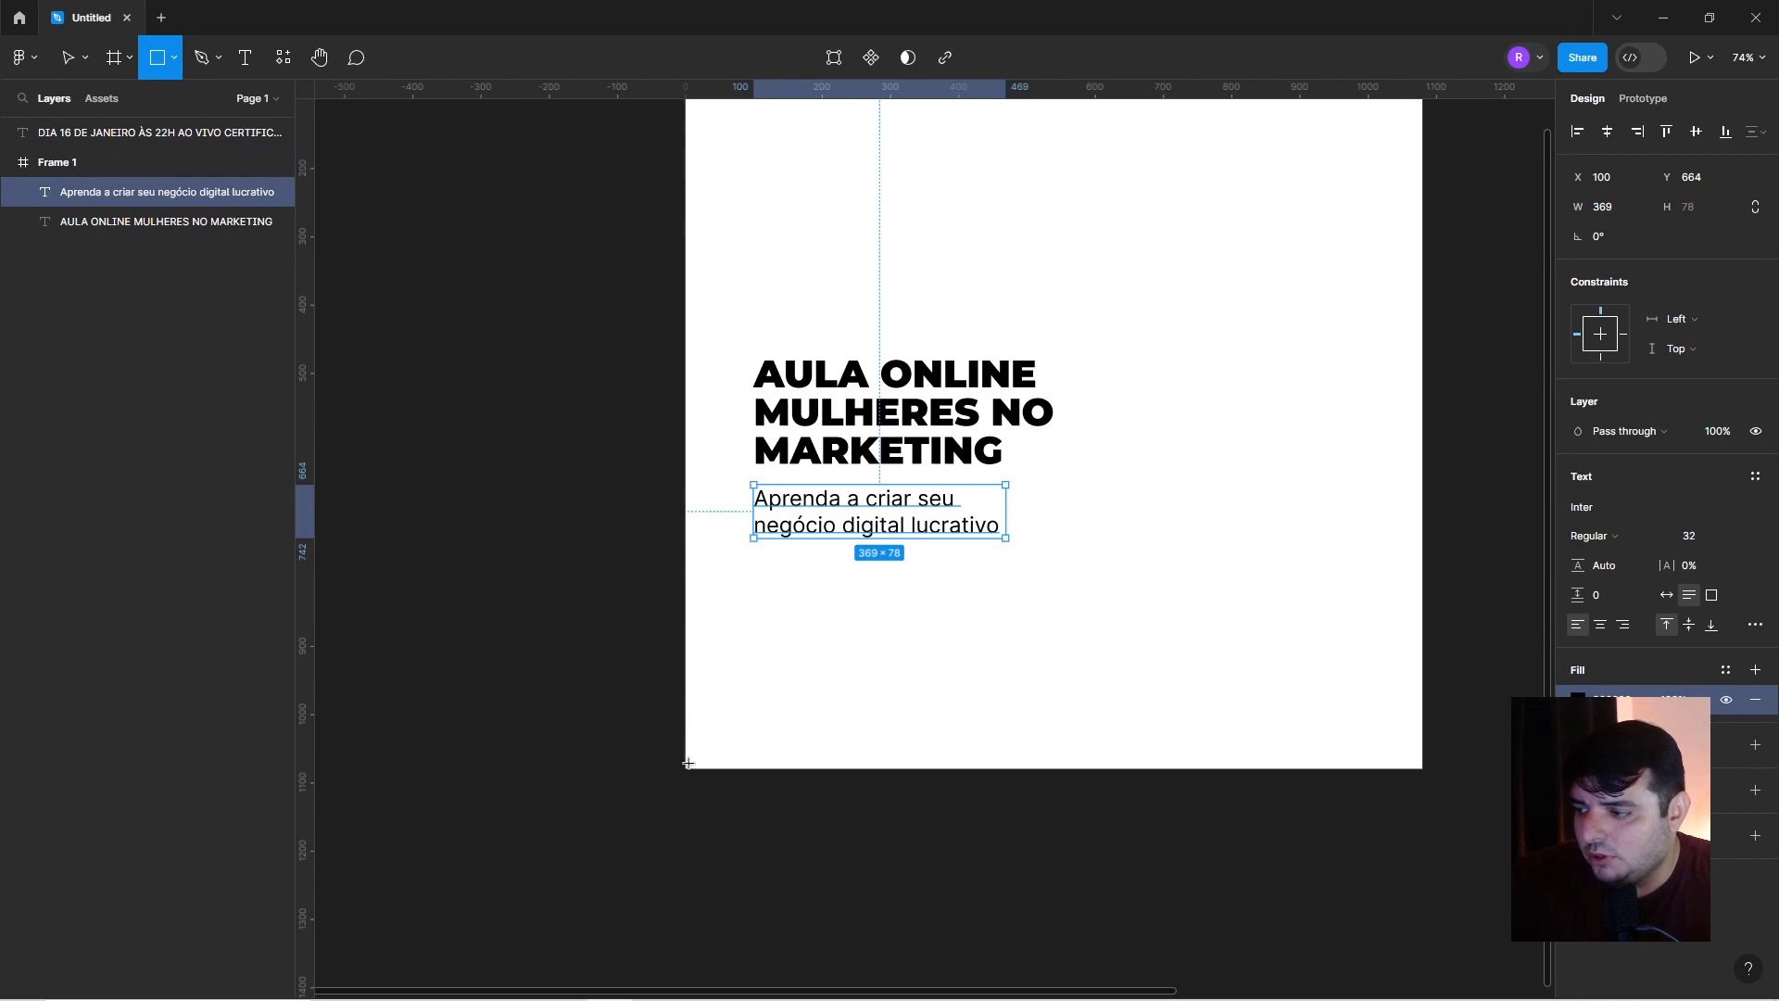
Place an 80×80 square at the frame's bottom-left and add guides at its right and top edges.
{"action": "left_click_drag", "start_coordinate": [687, 763], "coordinate": [747, 746]}
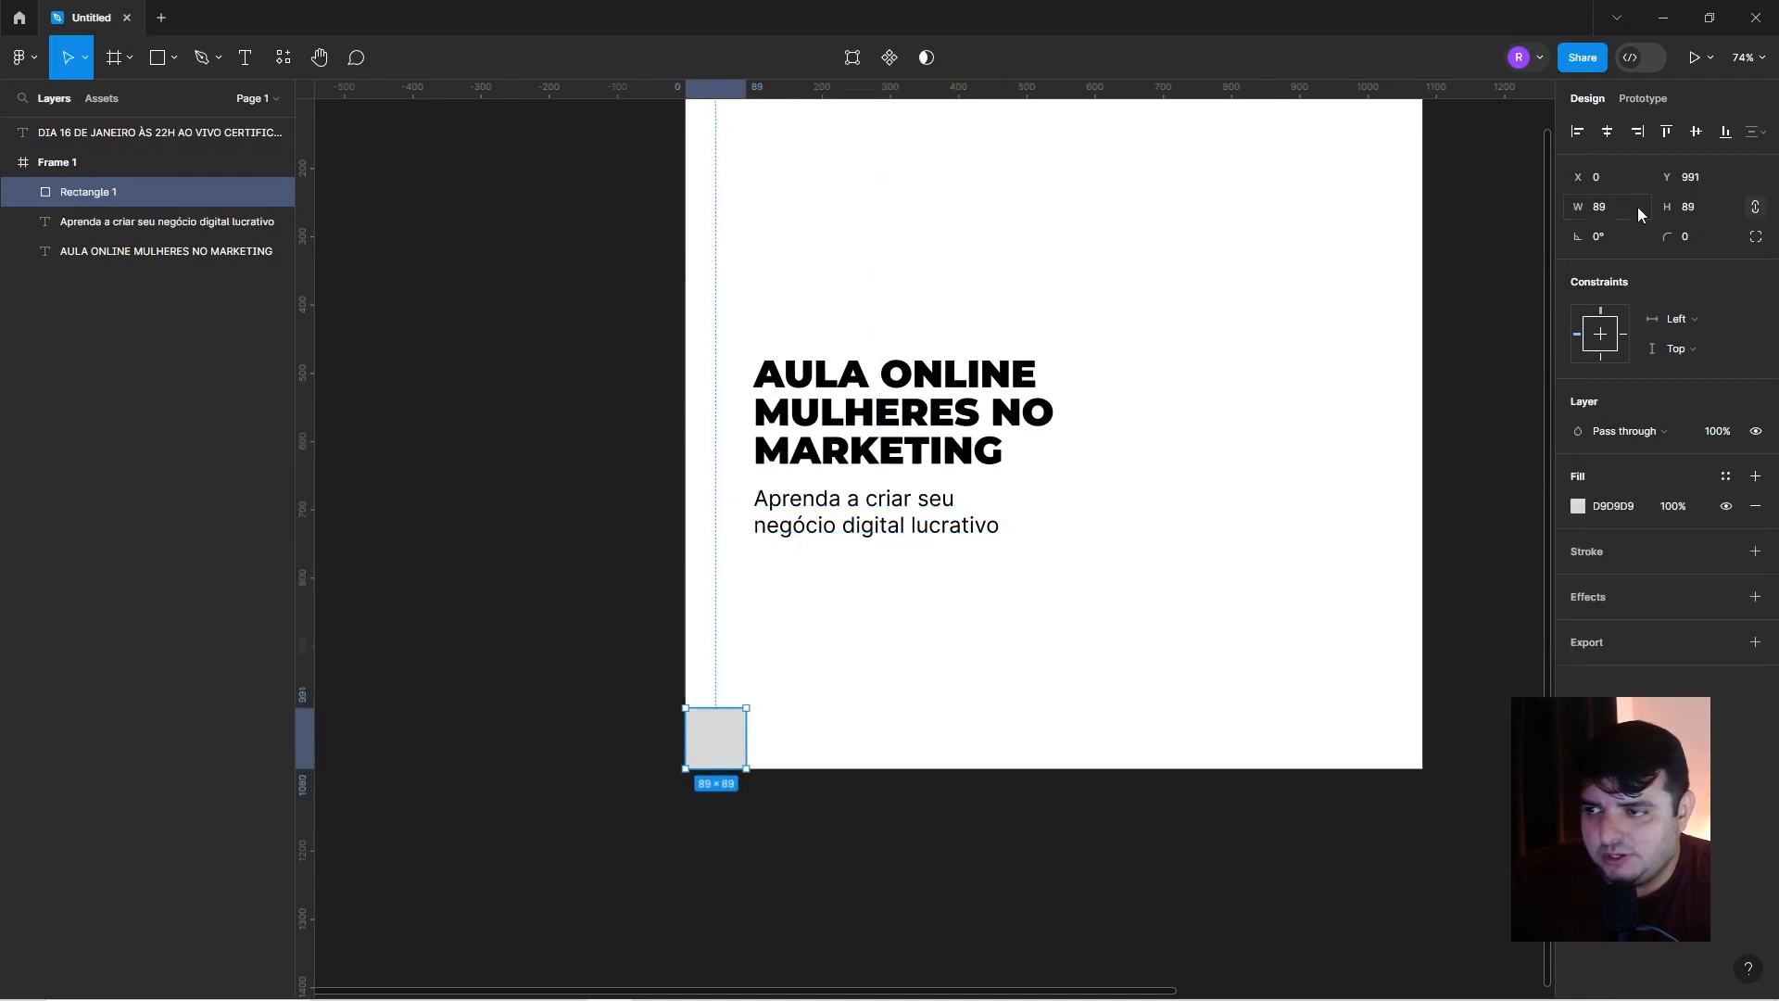
{"action": "type", "text": "0"}
{"action": "key", "text": "Tab"}
{"action": "type", "text": "80"}
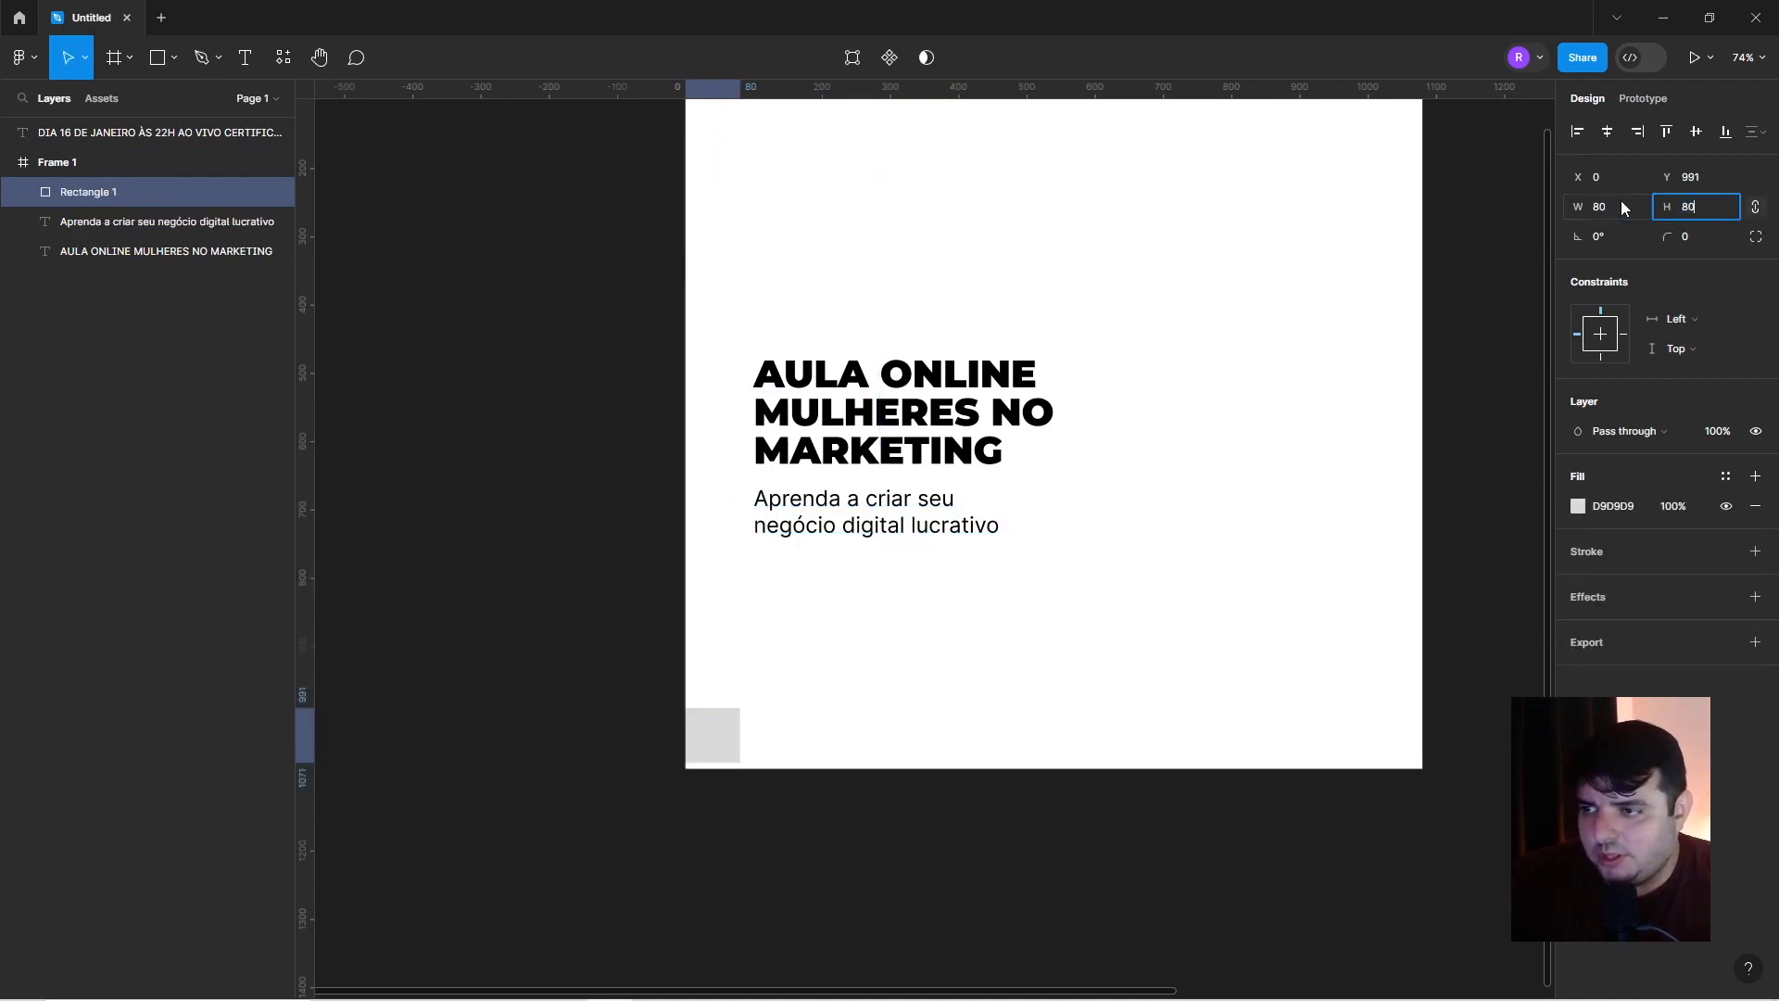
{"action": "key", "text": "Return"}
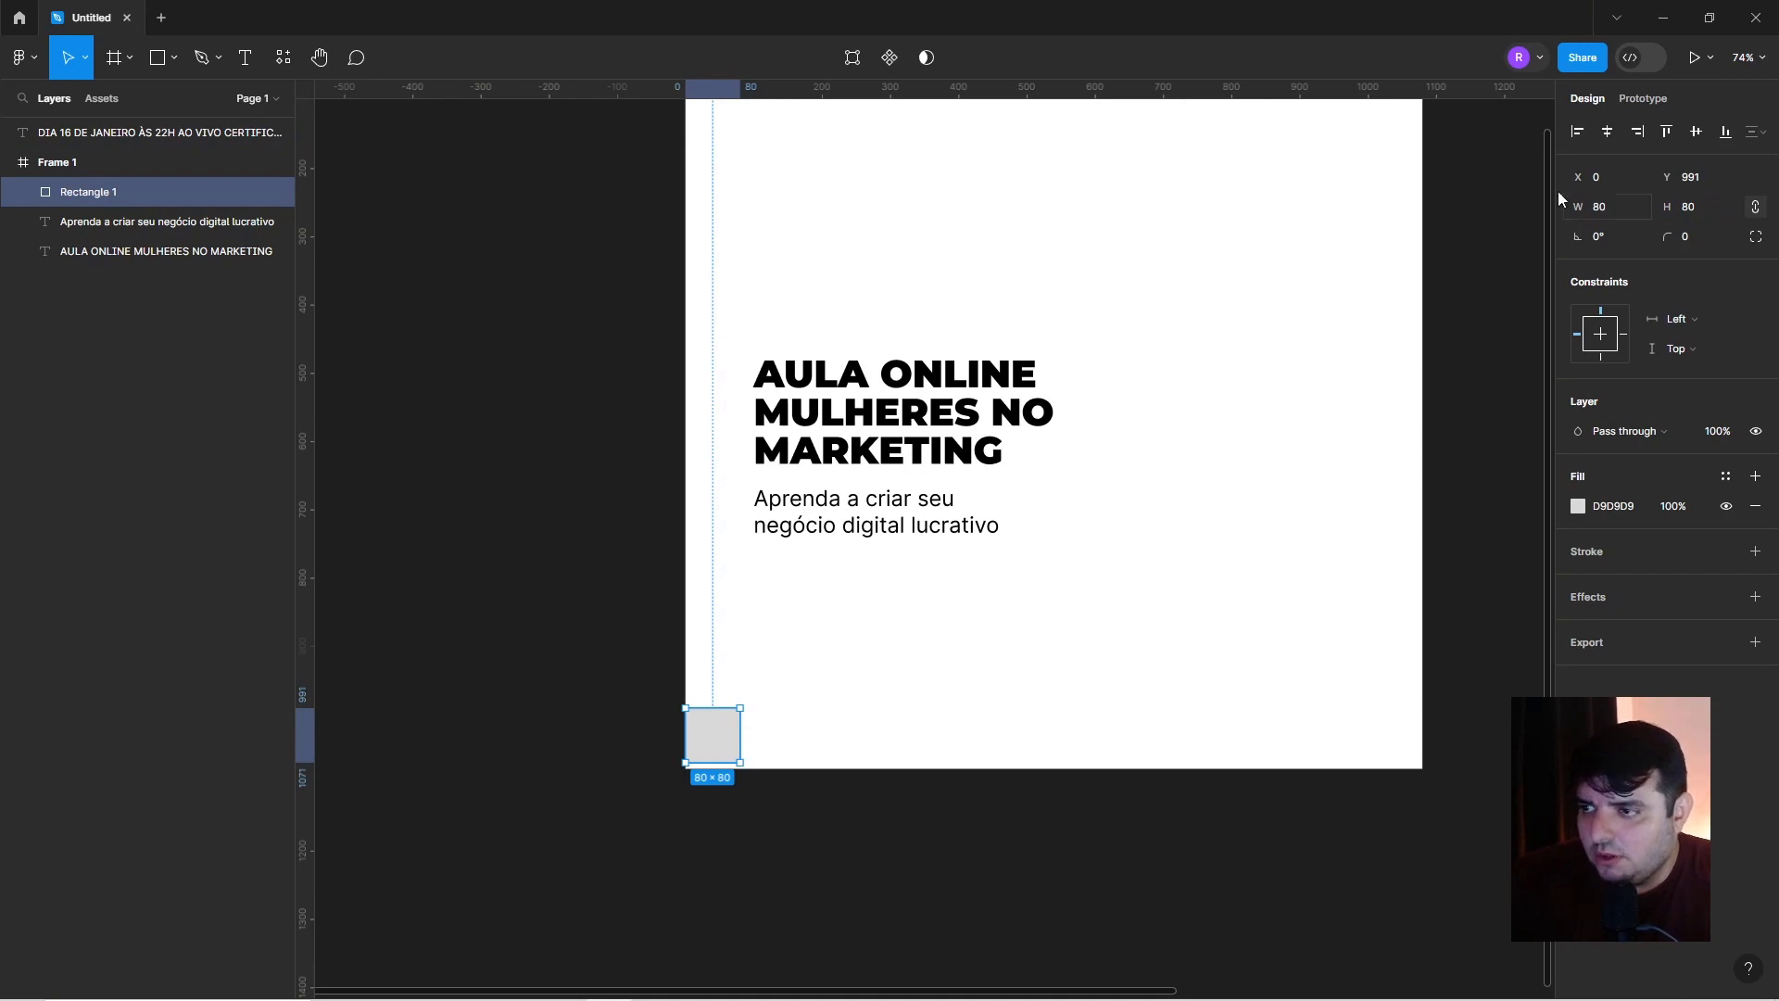
{"action": "left_click", "coordinate": [1725, 131]}
{"action": "left_click_drag", "start_coordinate": [306, 474], "coordinate": [739, 722]}
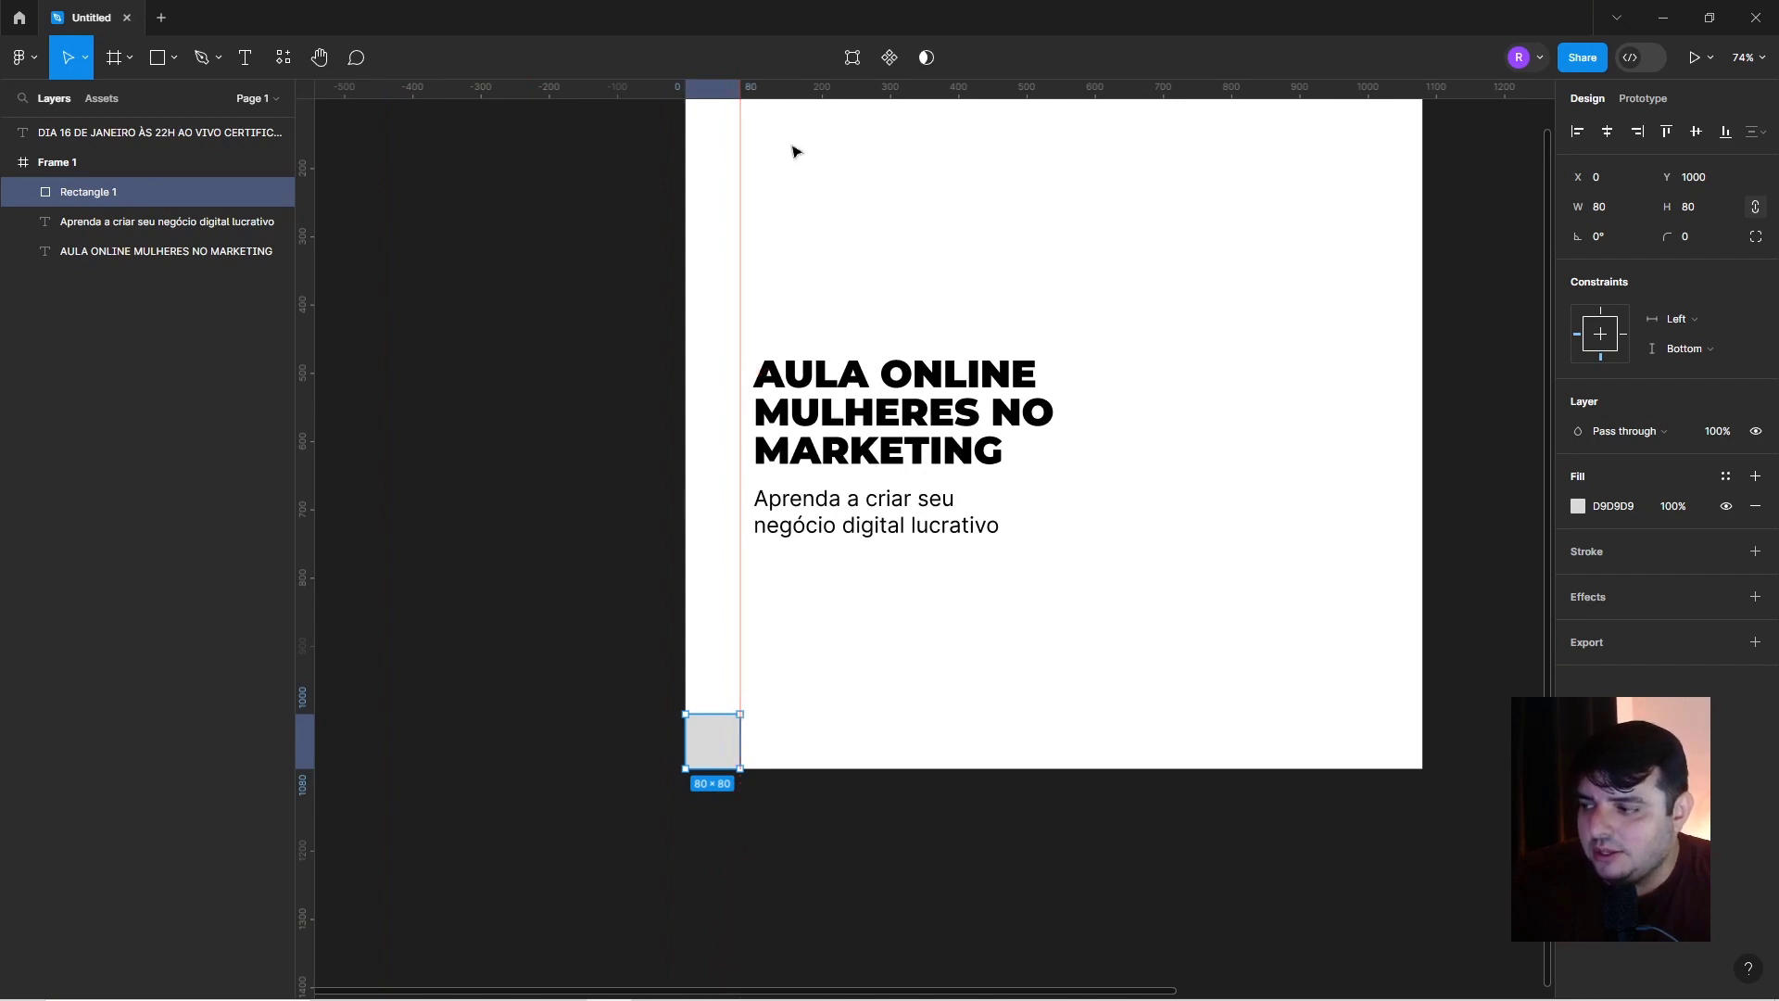
{"action": "left_click_drag", "start_coordinate": [802, 87], "coordinate": [725, 713]}
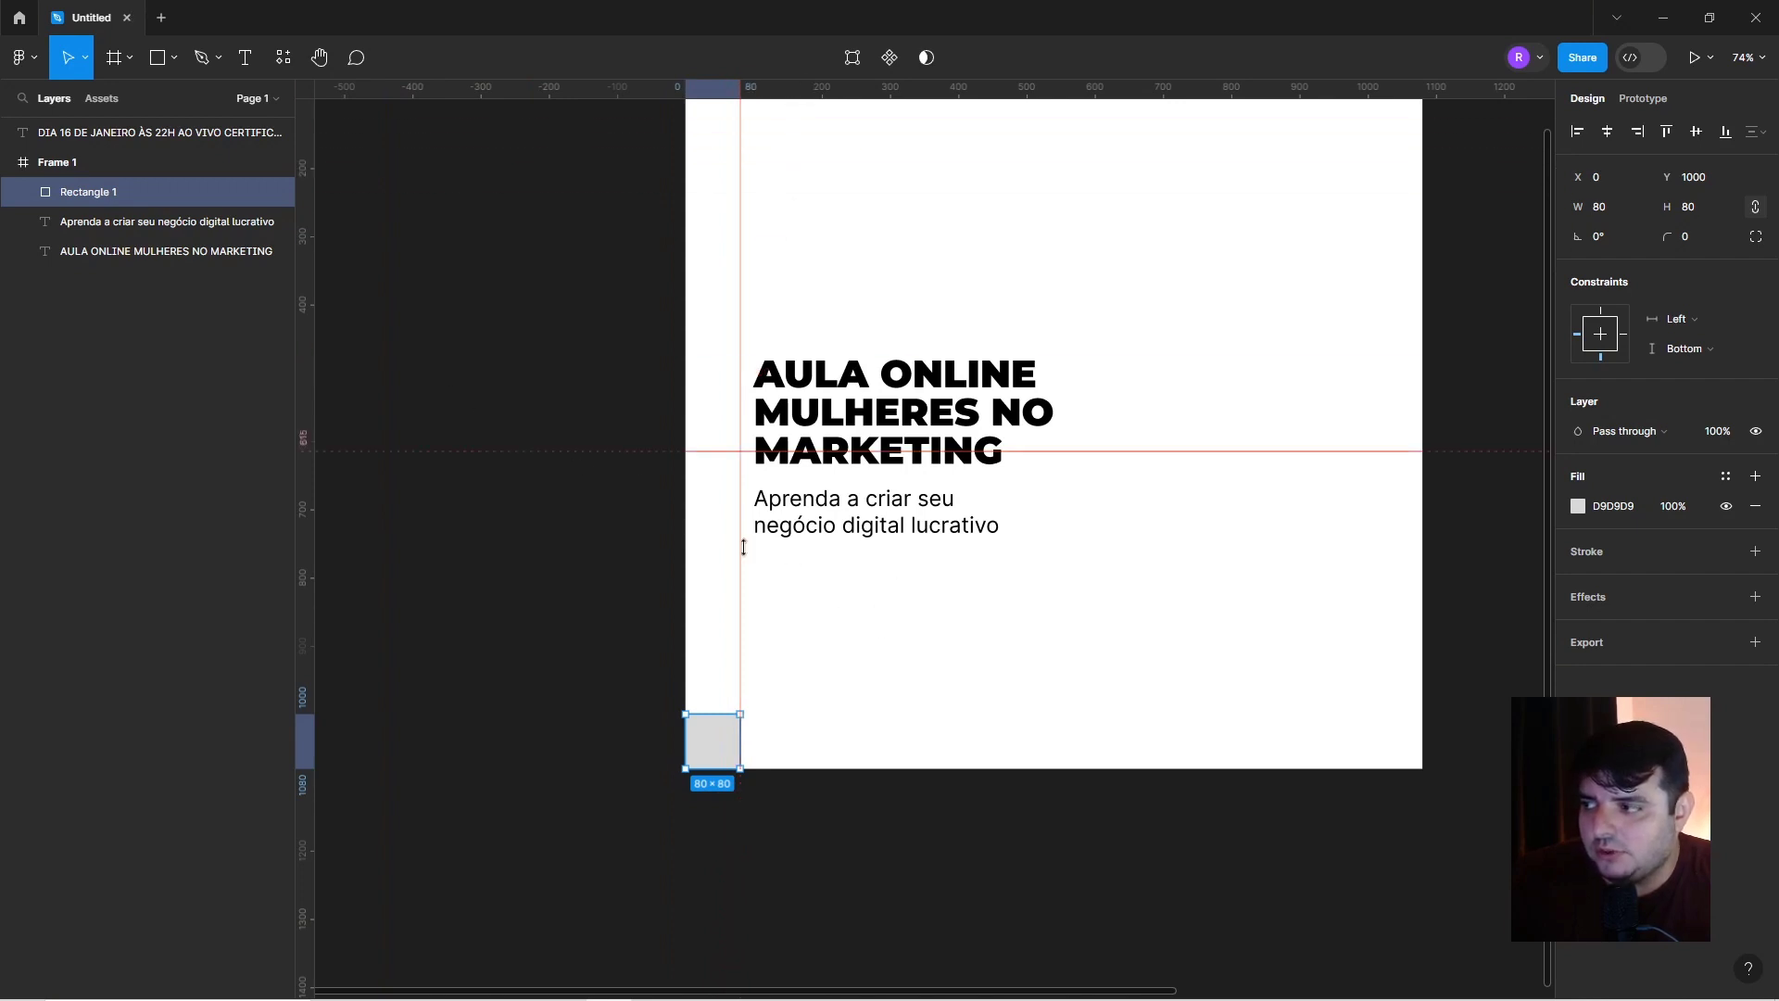
{"action": "left_click", "coordinate": [725, 713]}
{"action": "left_click", "coordinate": [712, 747]}
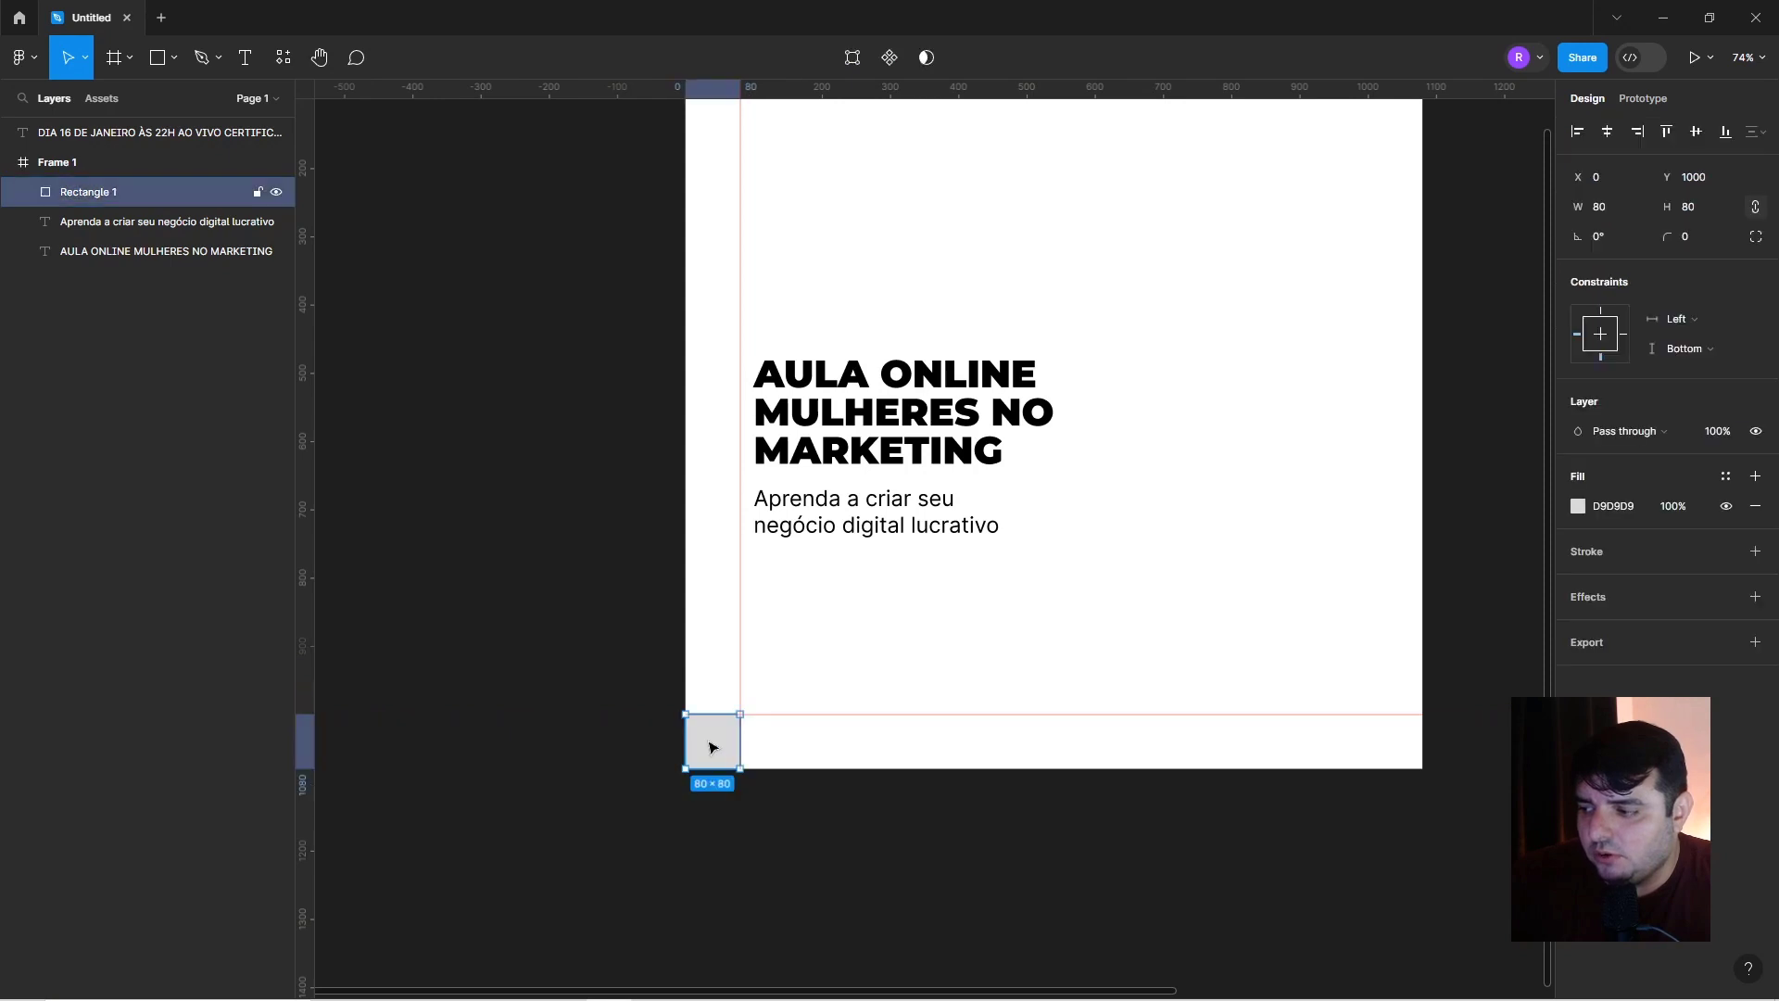
Move the square to the top-right corner, add guides at its left and bottom edges, then delete it.
{"action": "left_click", "coordinate": [1638, 133]}
{"action": "left_click", "coordinate": [1666, 131]}
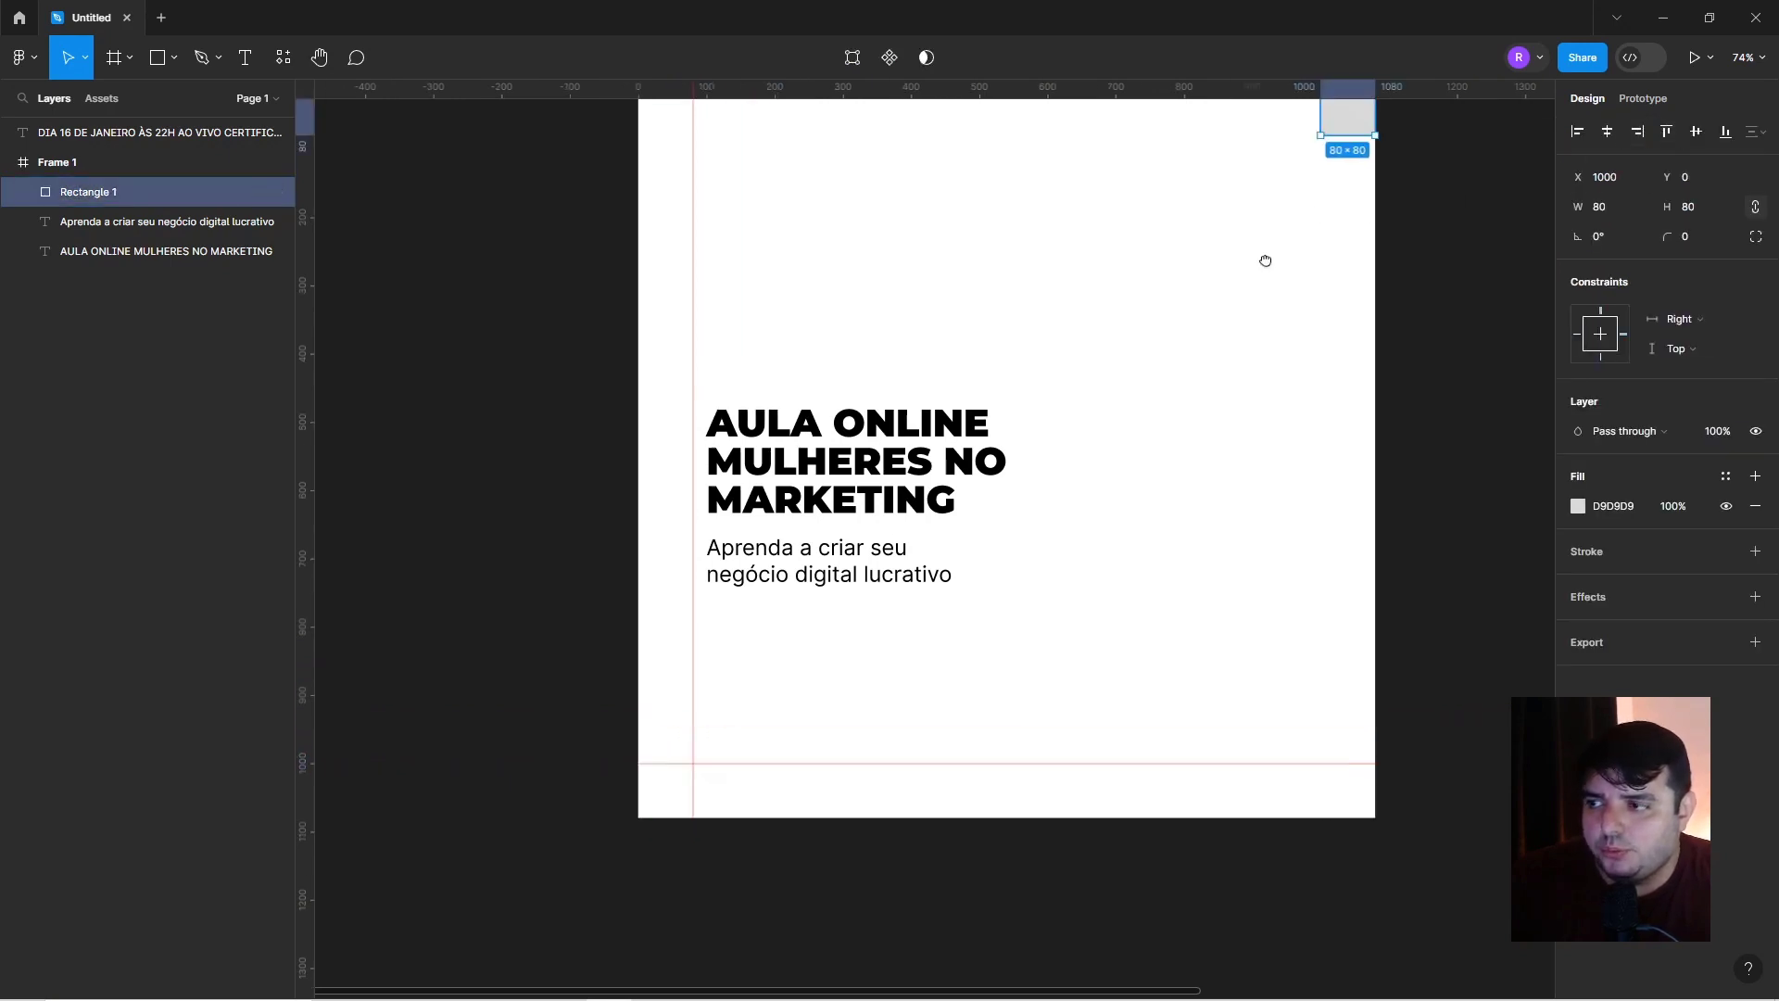
{"action": "scroll", "coordinate": [1263, 258], "scroll_direction": "up", "scroll_amount": 3}
{"action": "scroll", "coordinate": [1263, 258], "scroll_direction": "right", "scroll_amount": 4}
{"action": "left_click_drag", "start_coordinate": [311, 258], "coordinate": [996, 321]}
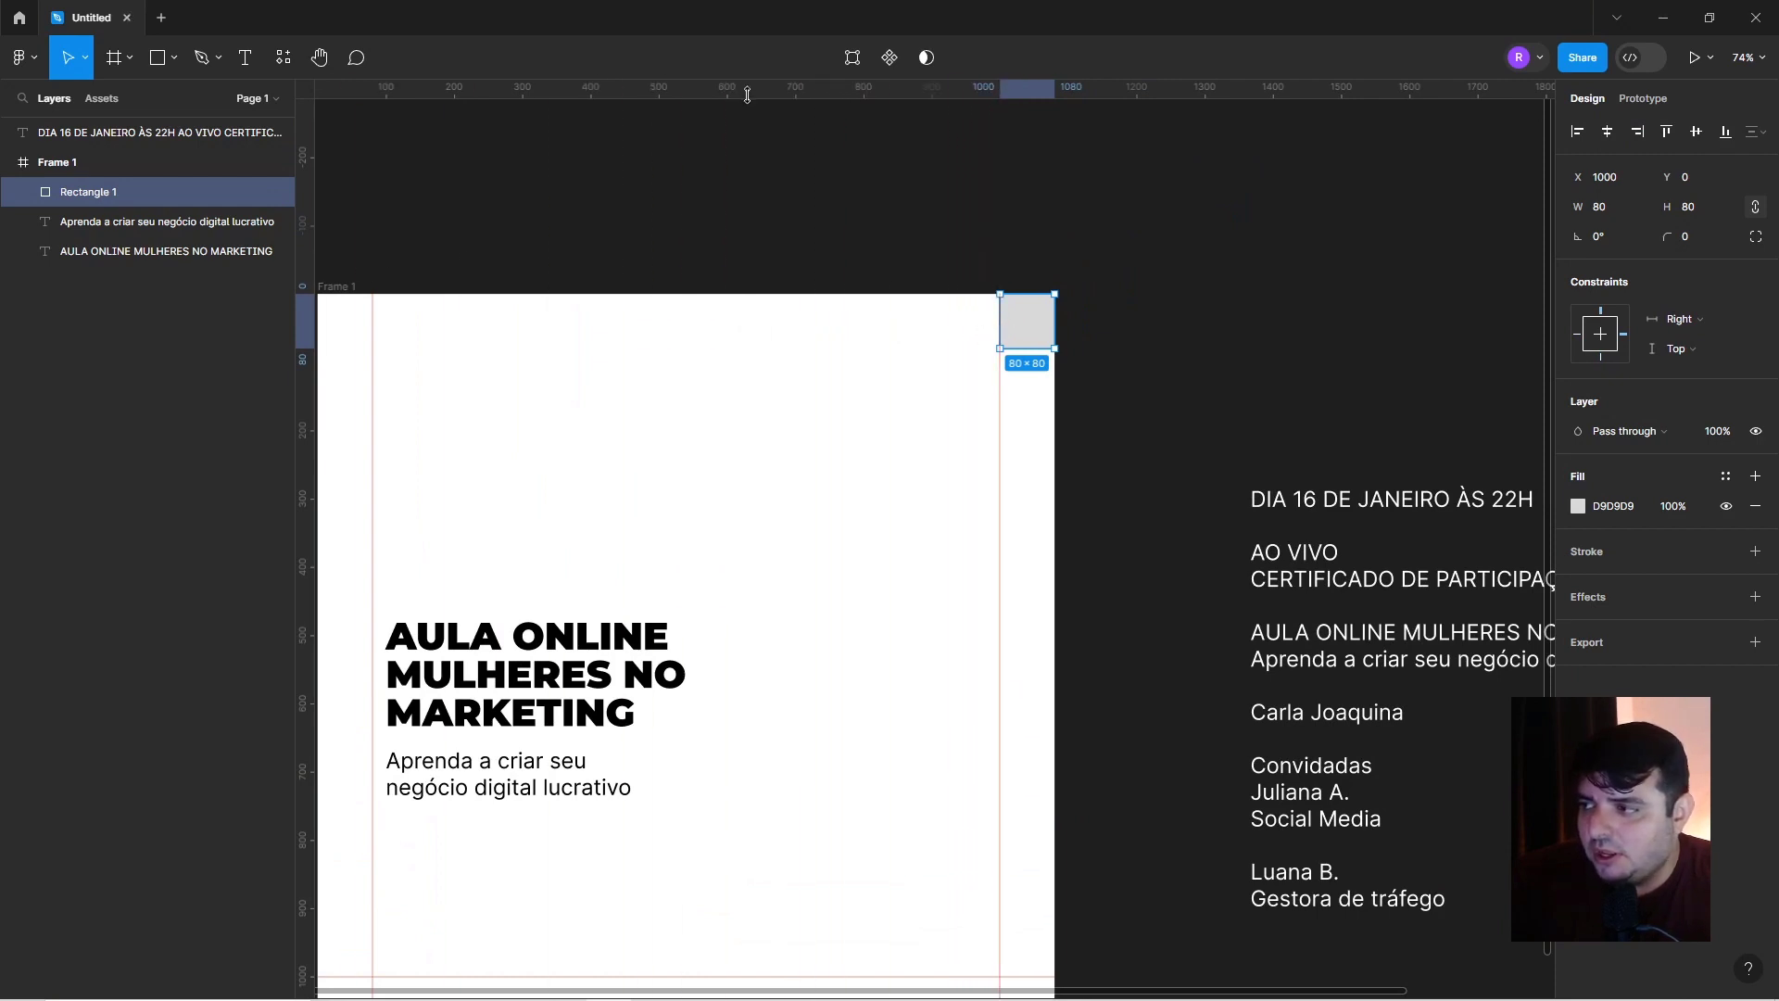
{"action": "left_click_drag", "start_coordinate": [856, 105], "coordinate": [1024, 348]}
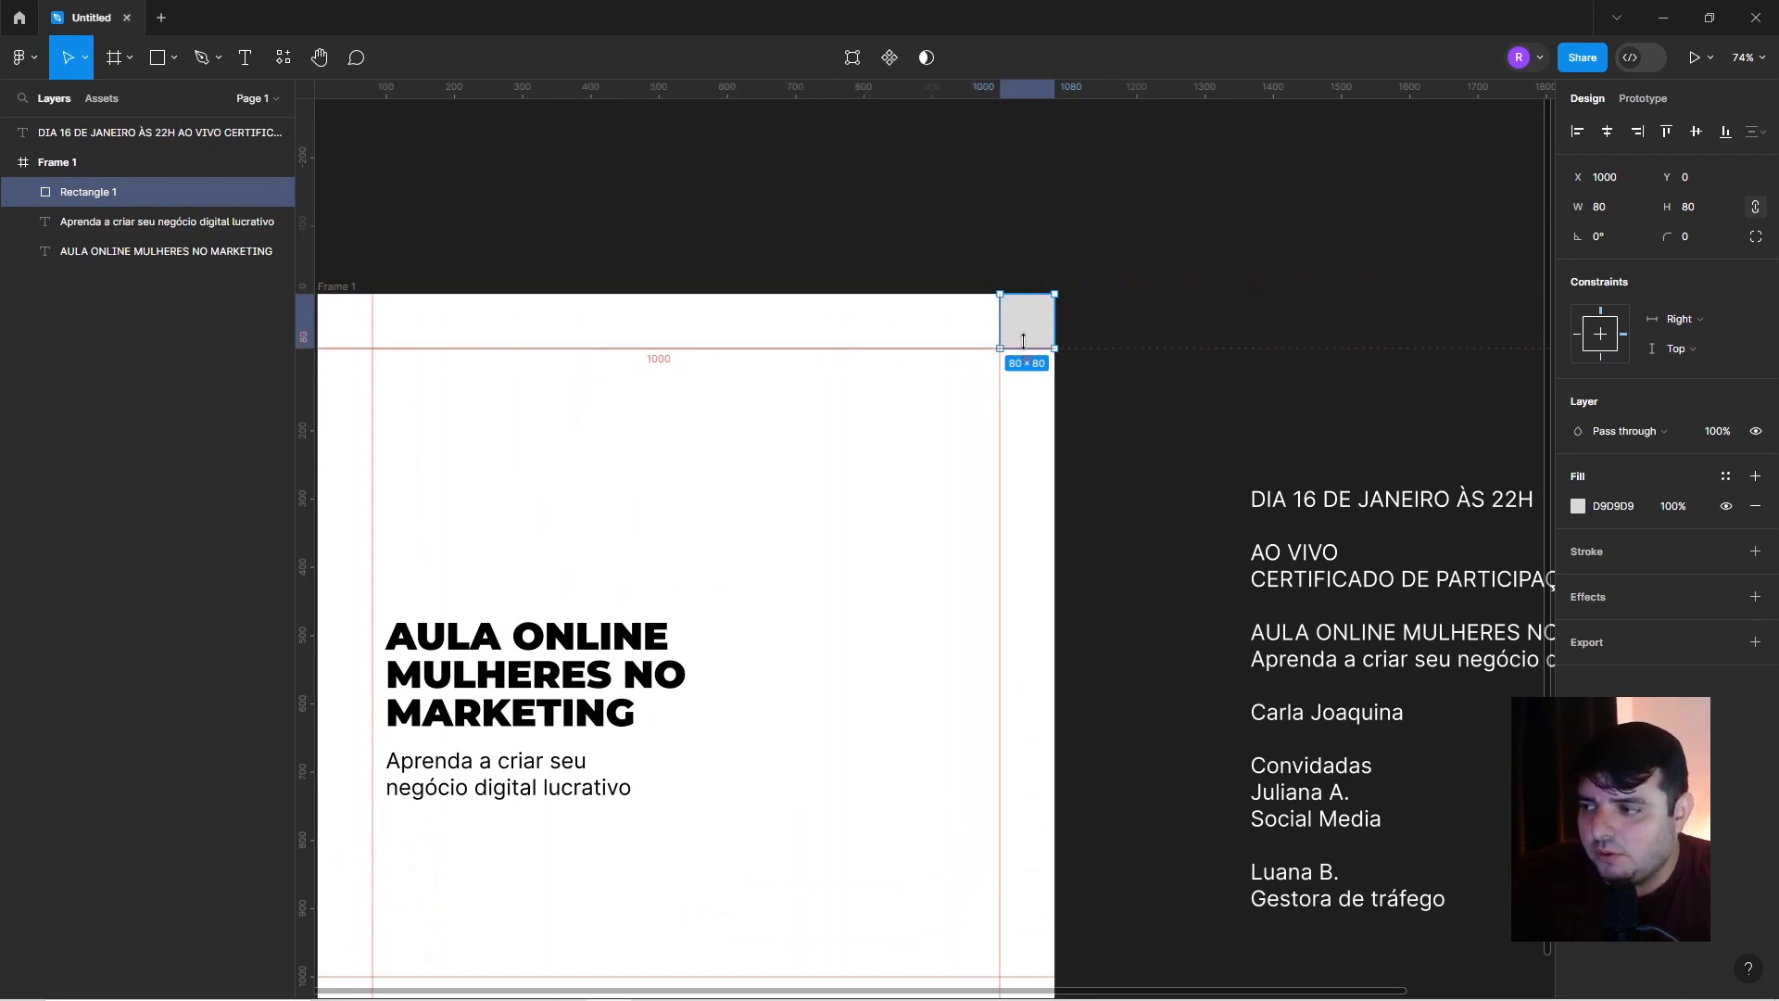
{"action": "left_click", "coordinate": [1041, 321]}
{"action": "key", "text": "Delete"}
Shift the title and subtitle together onto the left margin guide.
{"action": "scroll", "coordinate": [1045, 318], "scroll_direction": "down", "scroll_amount": 3}
{"action": "scroll", "coordinate": [1044, 318], "scroll_direction": "left", "scroll_amount": 3}
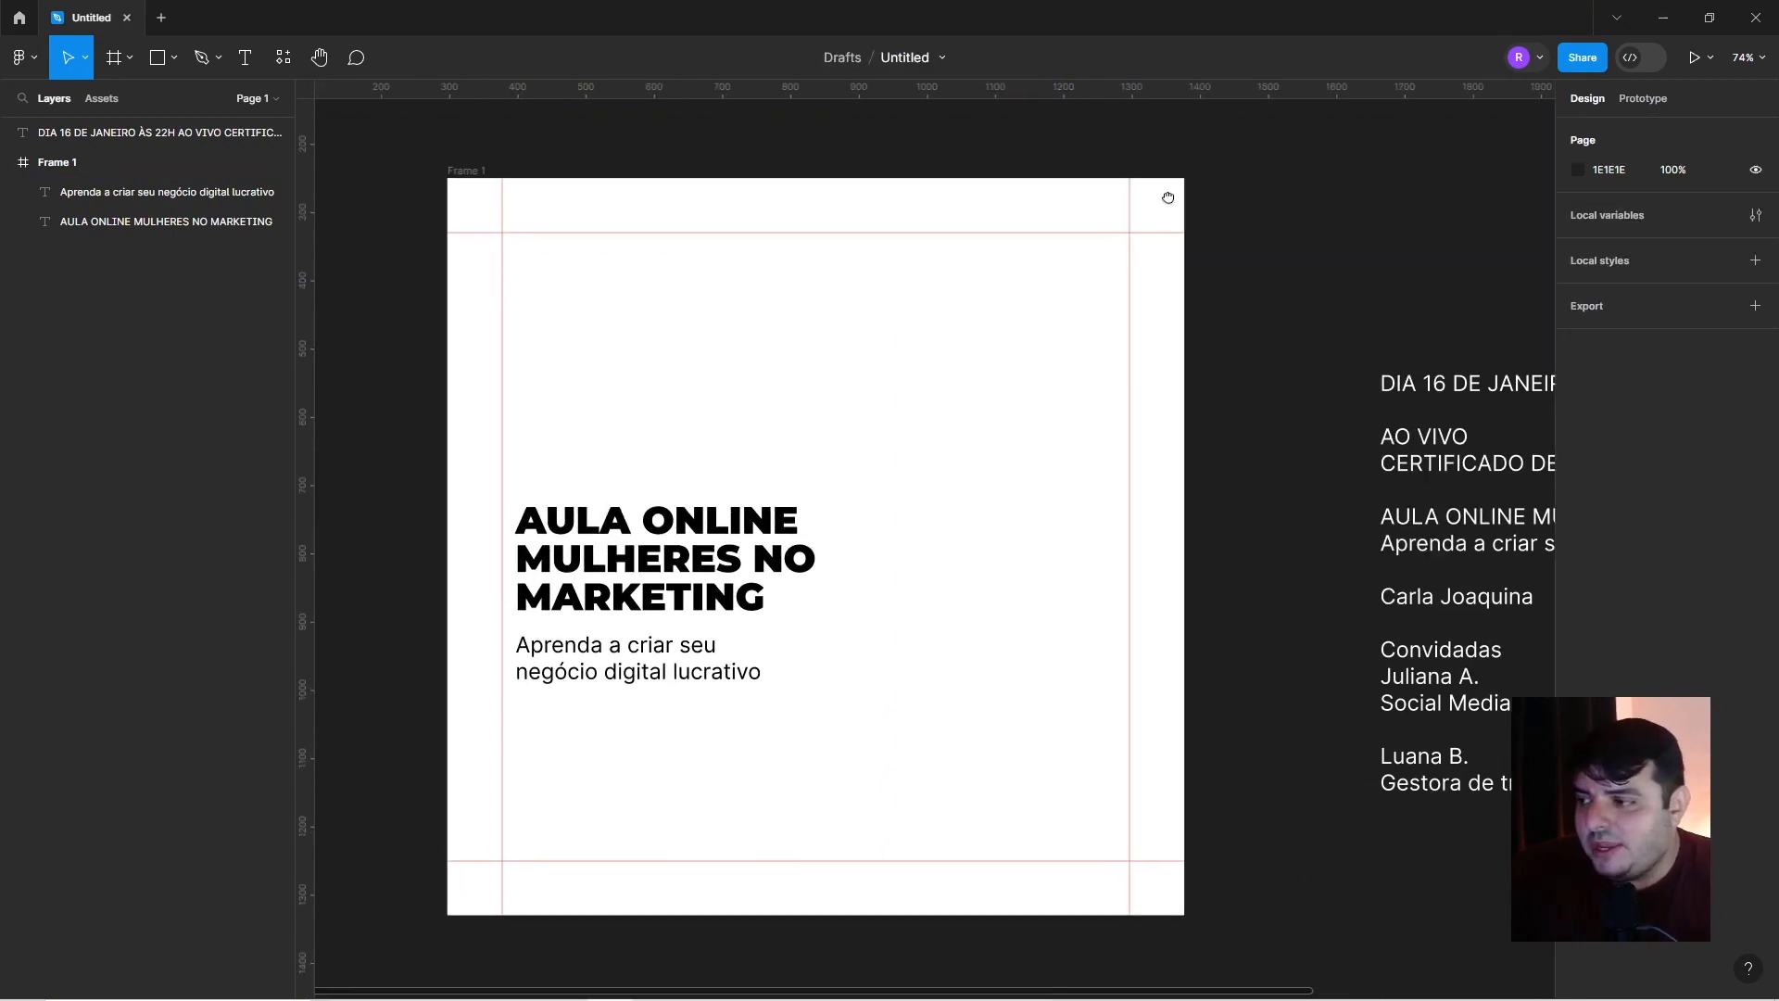
{"action": "left_click_drag", "start_coordinate": [636, 422], "coordinate": [754, 709]}
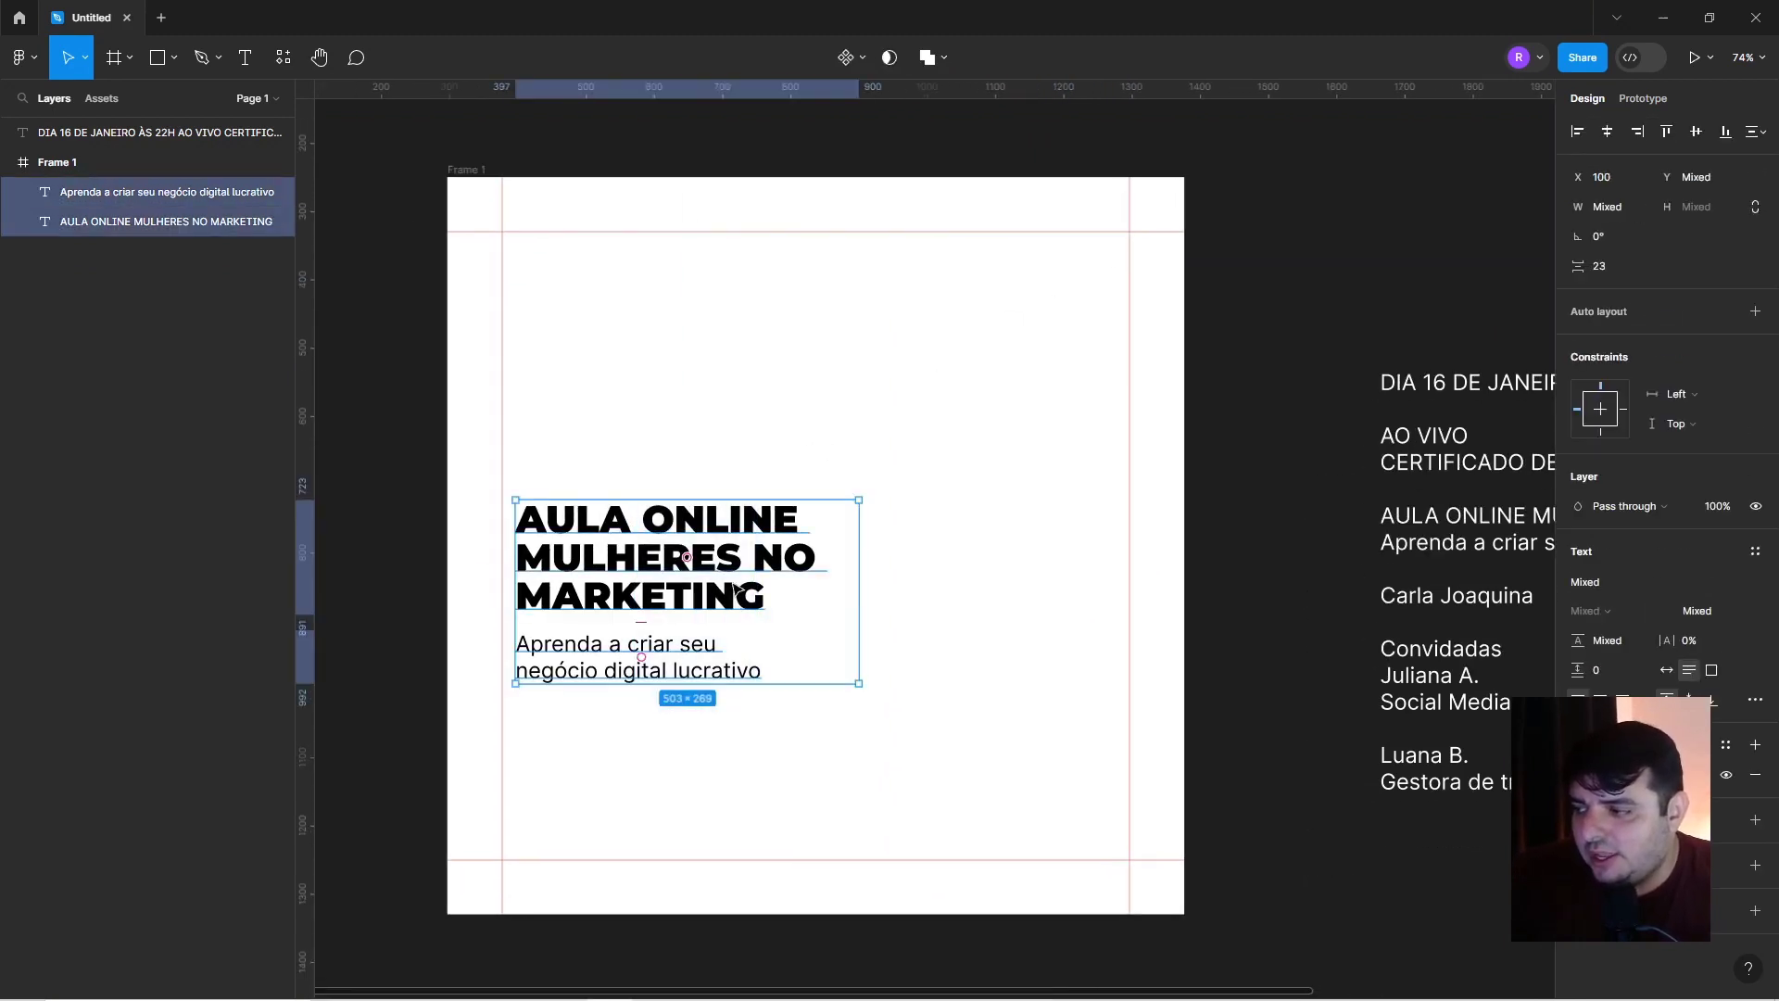
{"action": "left_click_drag", "start_coordinate": [746, 594], "coordinate": [732, 594]}
{"action": "left_click", "coordinate": [895, 433]}
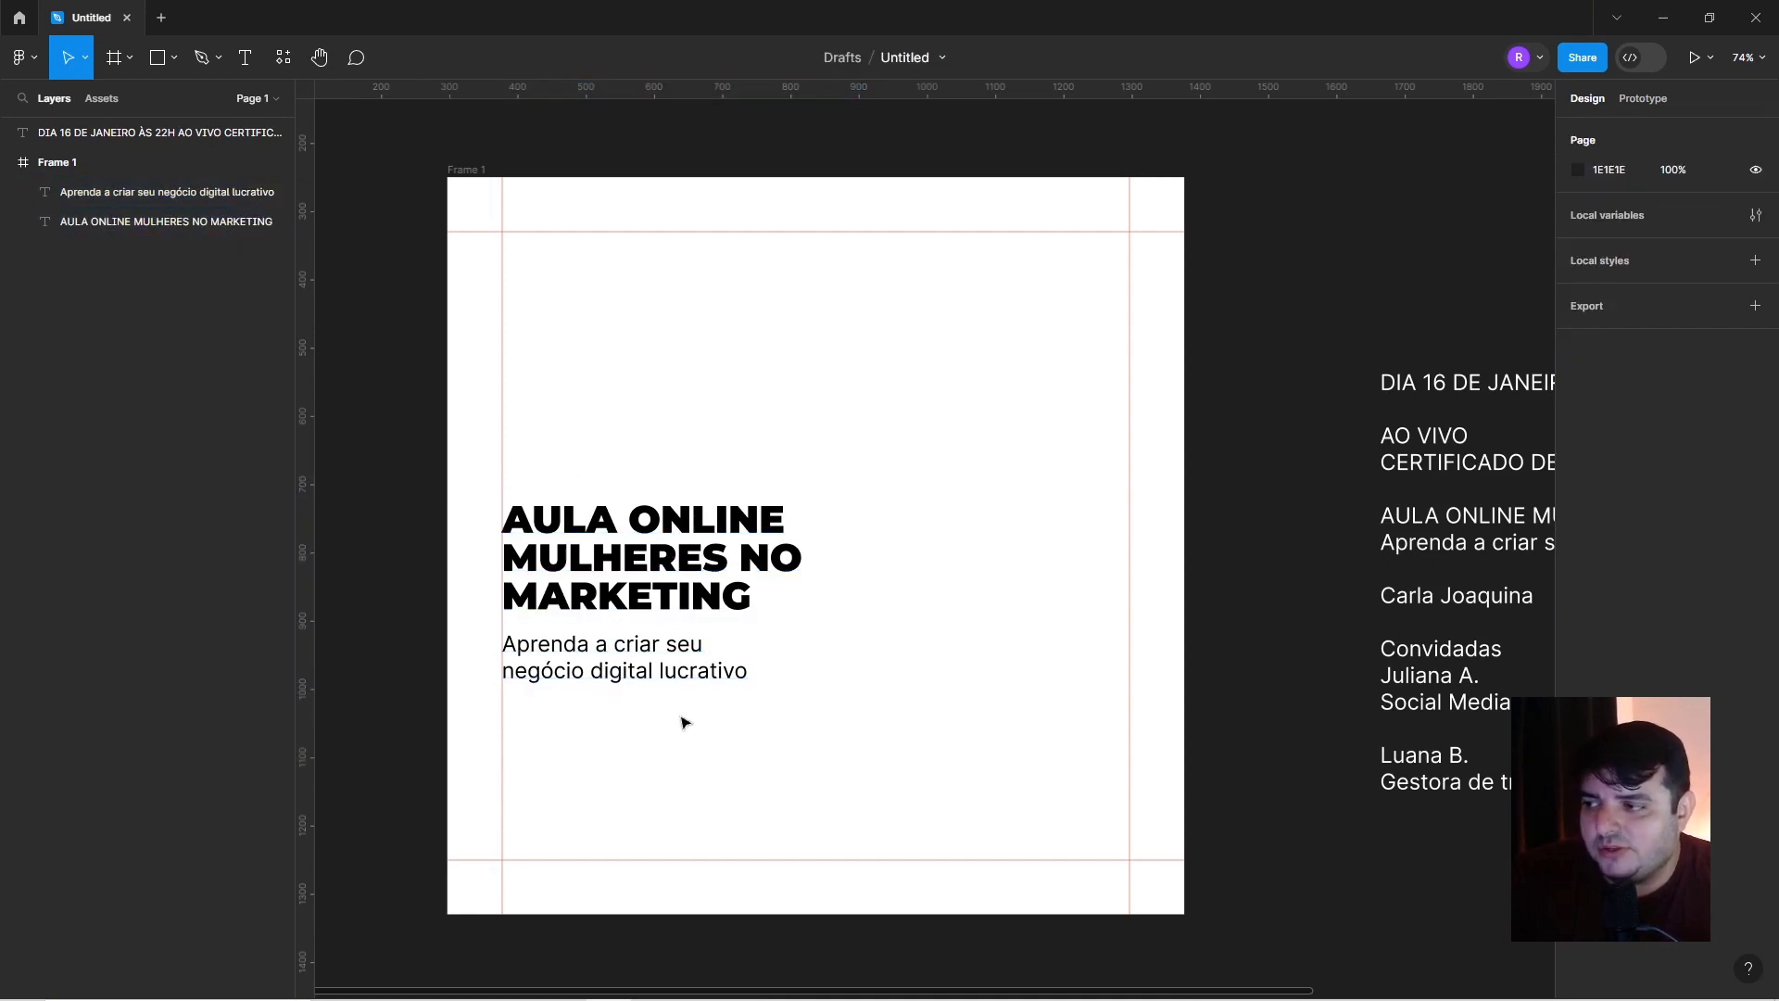
Draw a small circle at the frame's top-left margin corner with the Ellipse tool.
{"action": "left_click", "coordinate": [173, 57]}
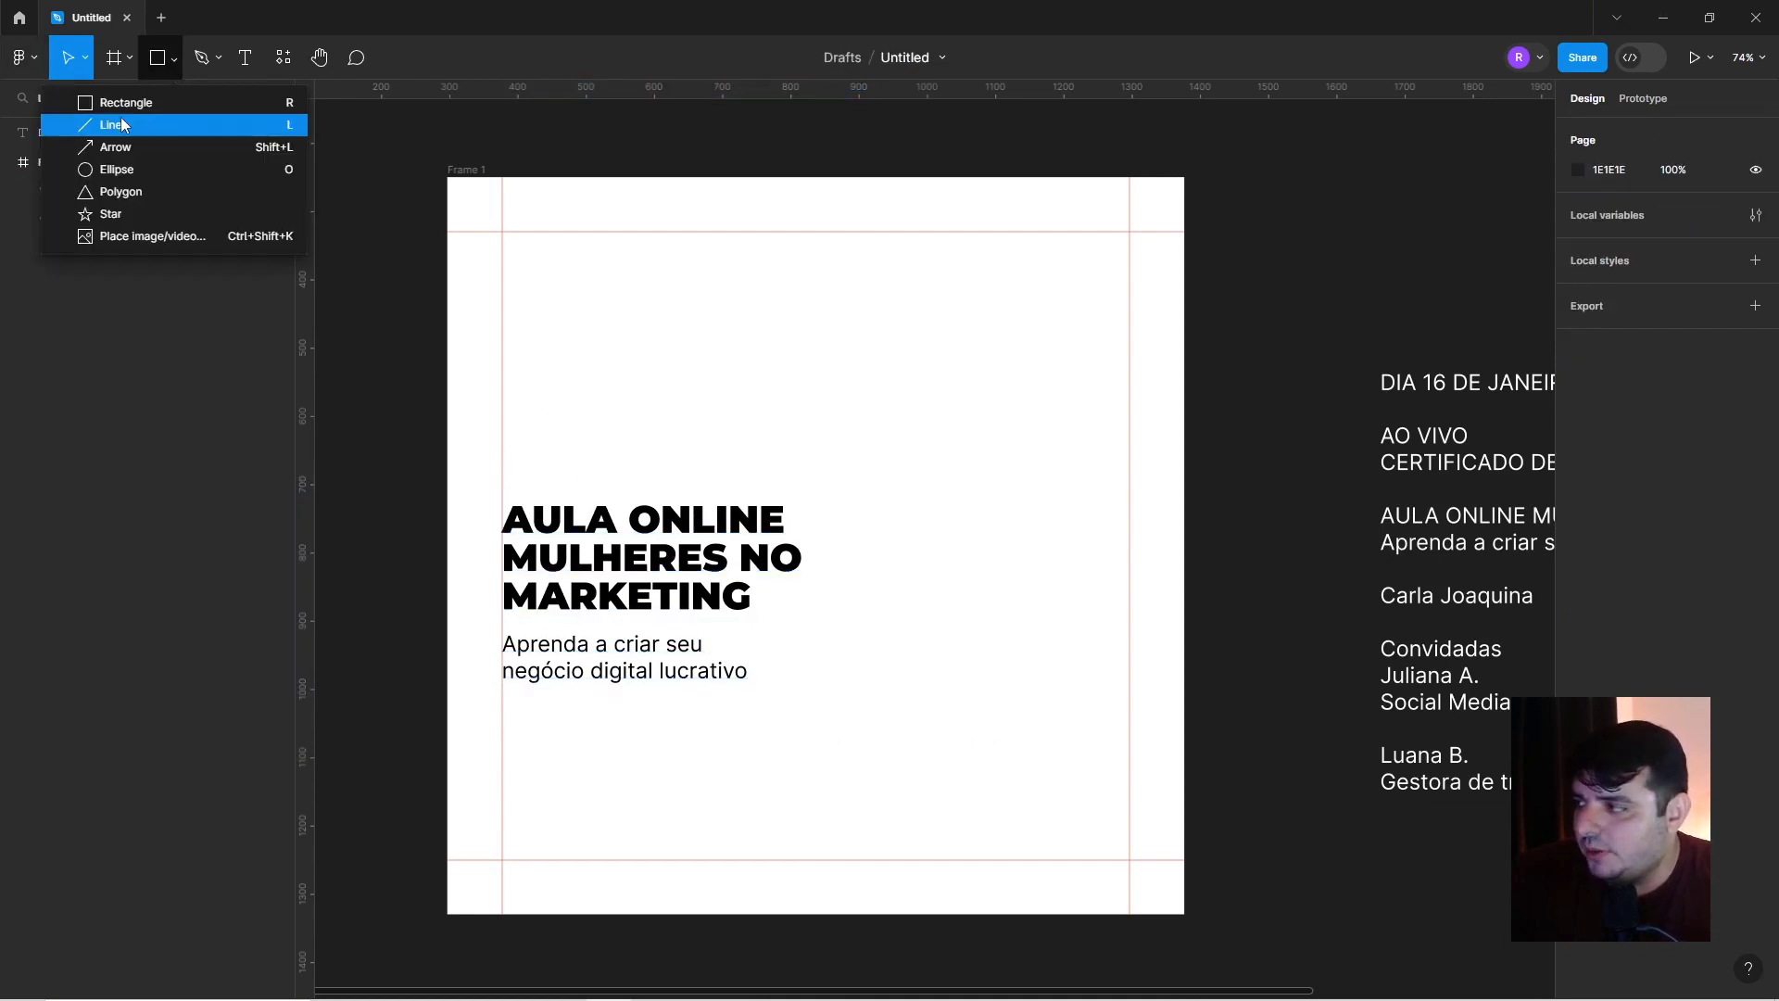
{"action": "left_click", "coordinate": [168, 173]}
{"action": "left_click_drag", "start_coordinate": [503, 232], "coordinate": [558, 289]}
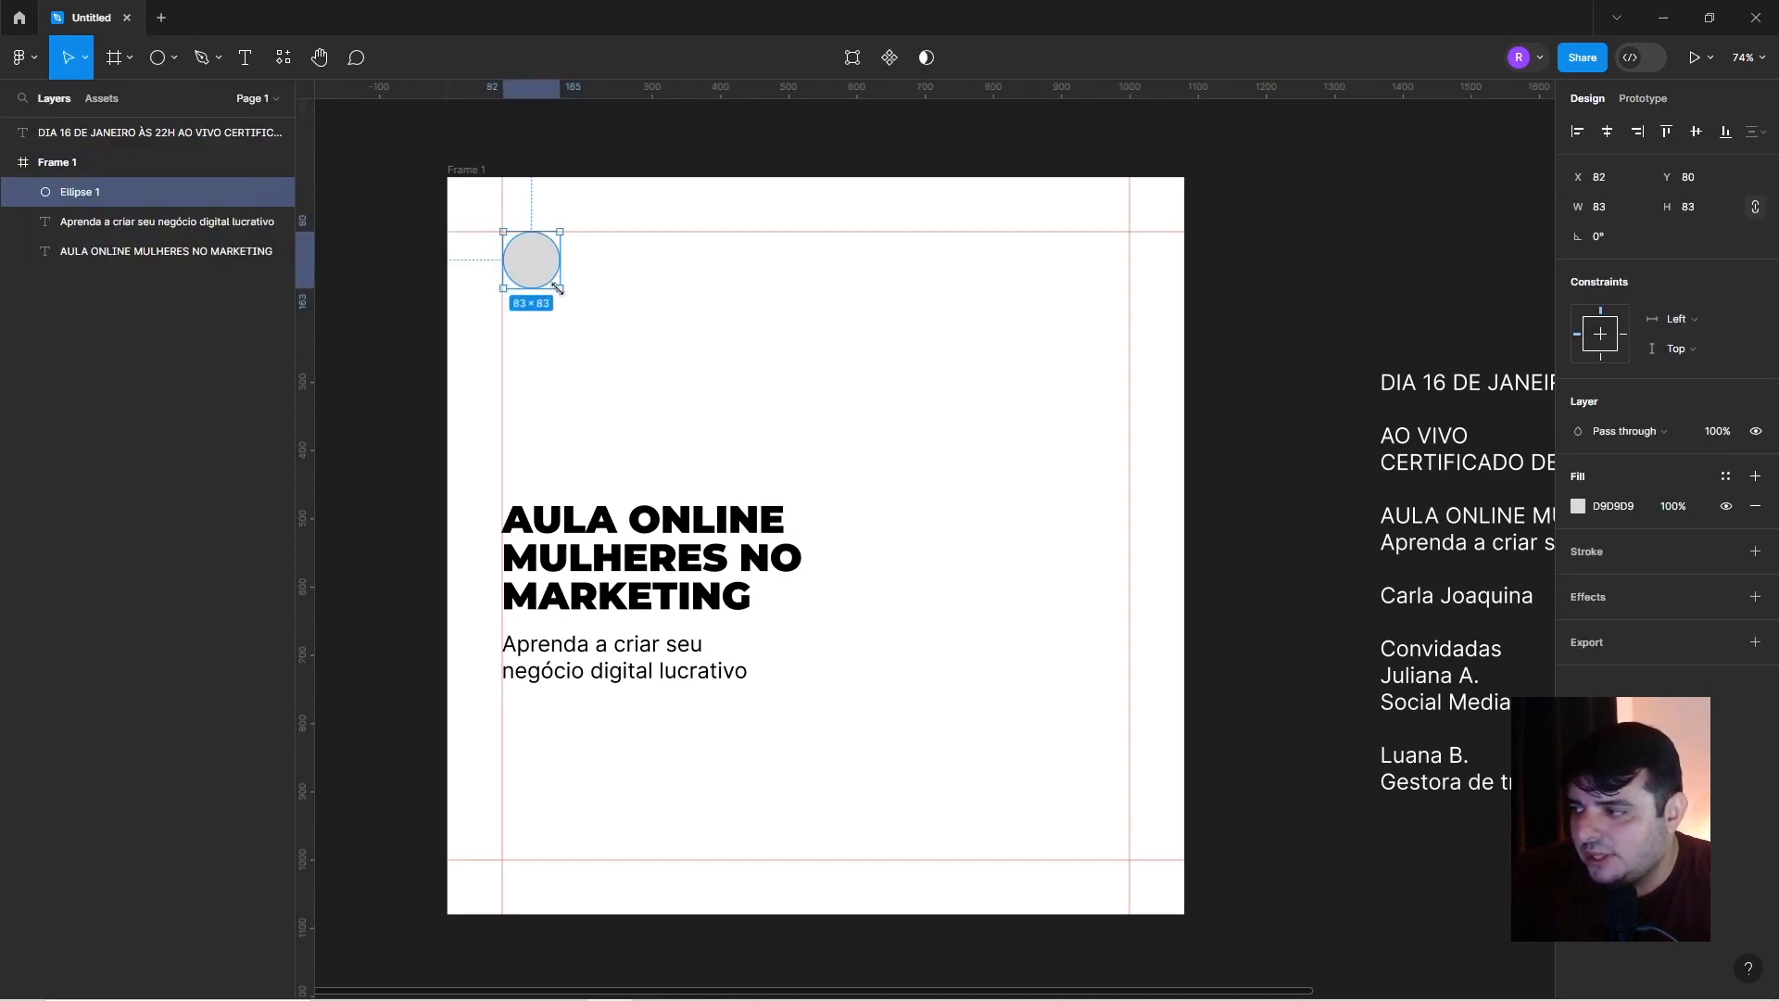
{"action": "left_click", "coordinate": [1327, 345]}
{"action": "scroll", "coordinate": [1316, 348], "scroll_direction": "right", "scroll_amount": 3}
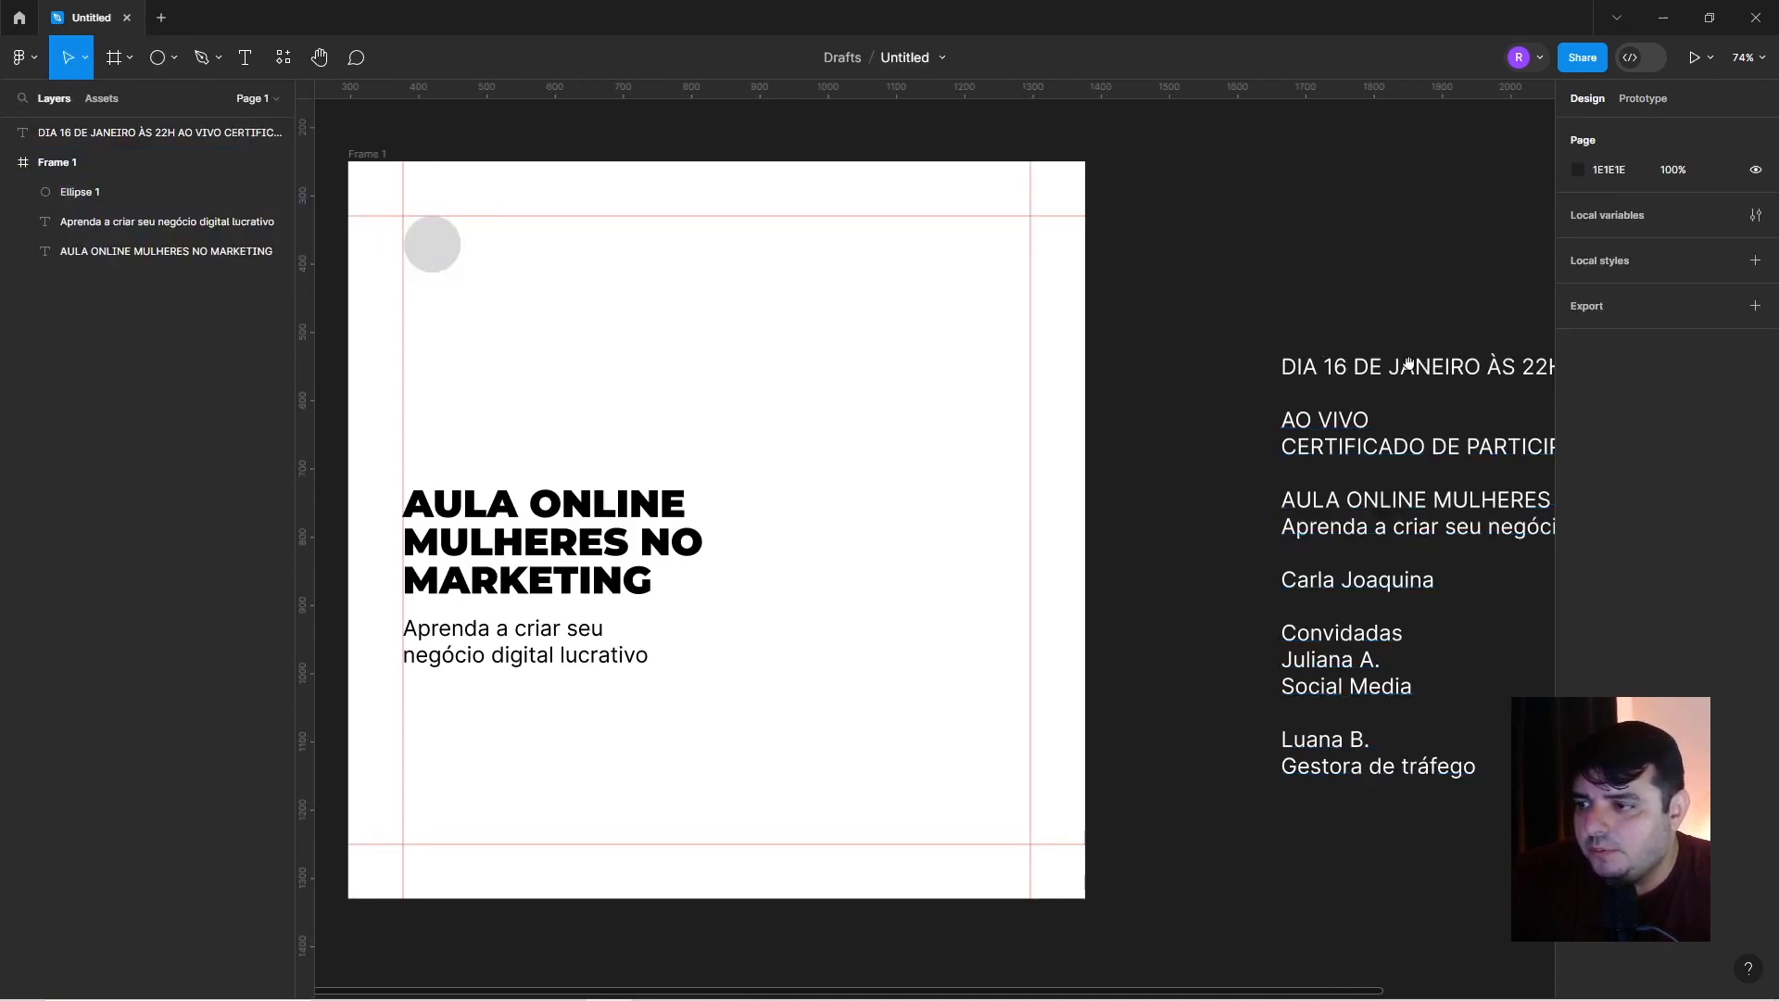
{"action": "scroll", "coordinate": [1282, 353], "scroll_direction": "down", "scroll_amount": 2}
{"action": "scroll", "coordinate": [1019, 297], "scroll_direction": "left", "scroll_amount": 1}
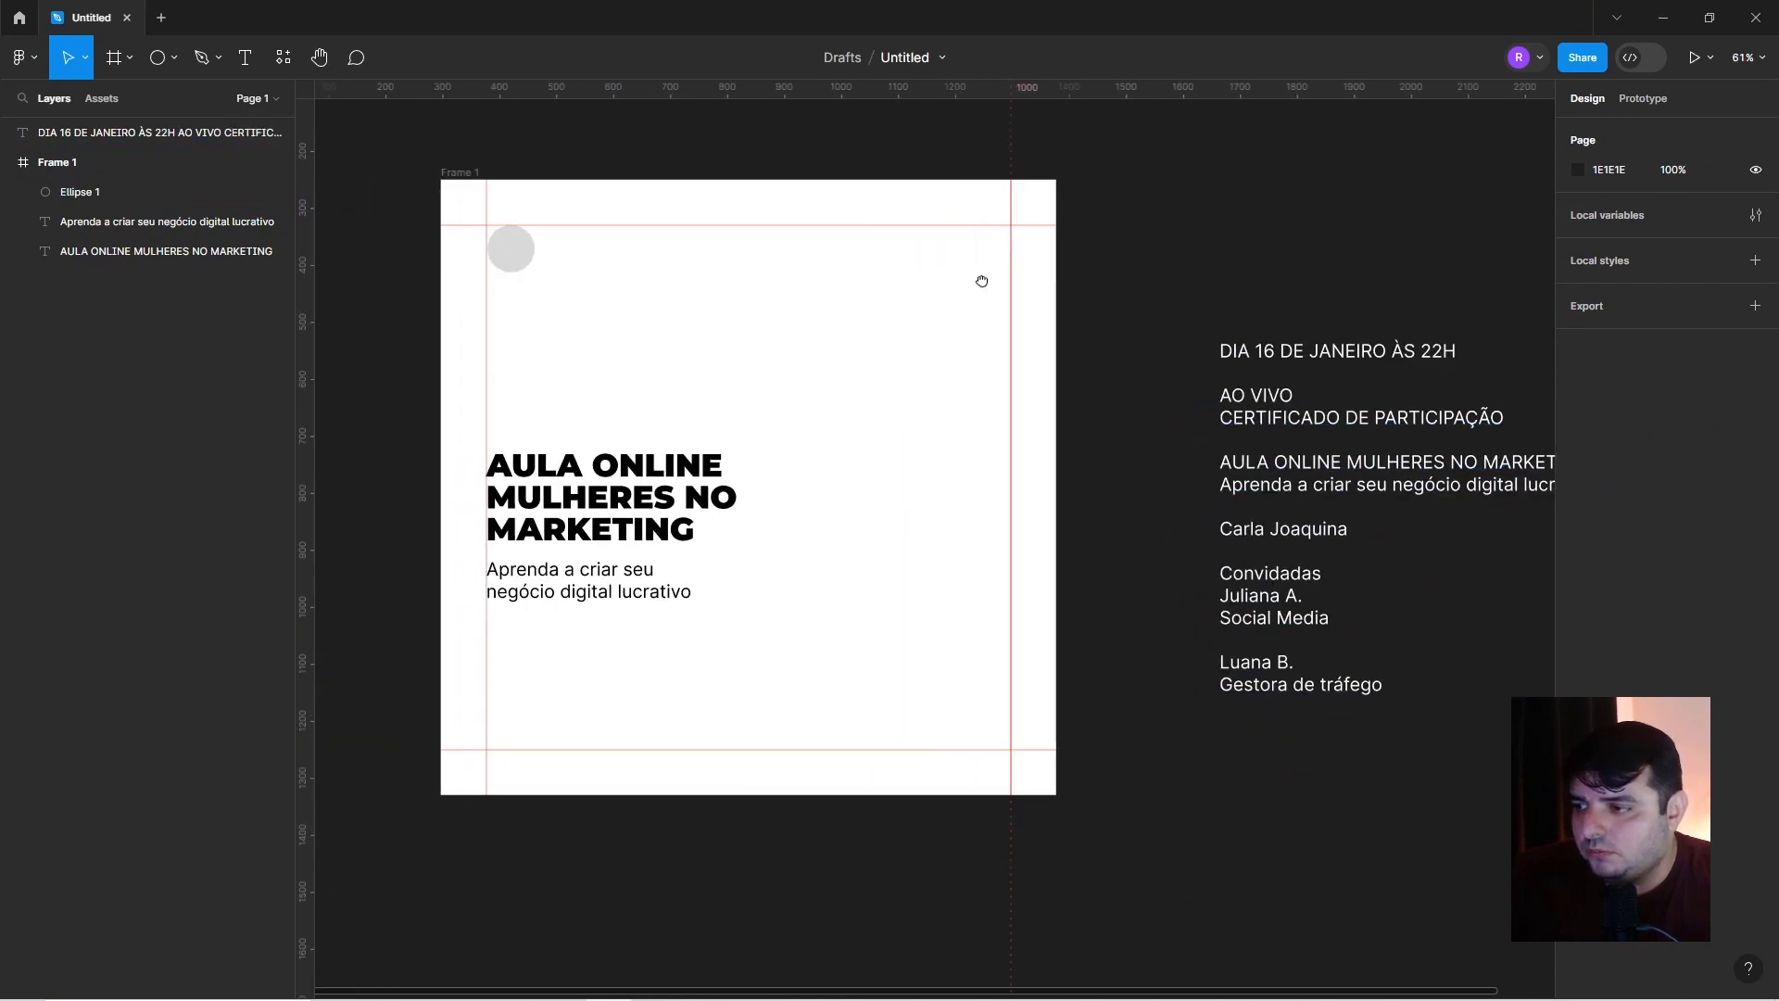
{"action": "left_click", "coordinate": [1430, 357]}
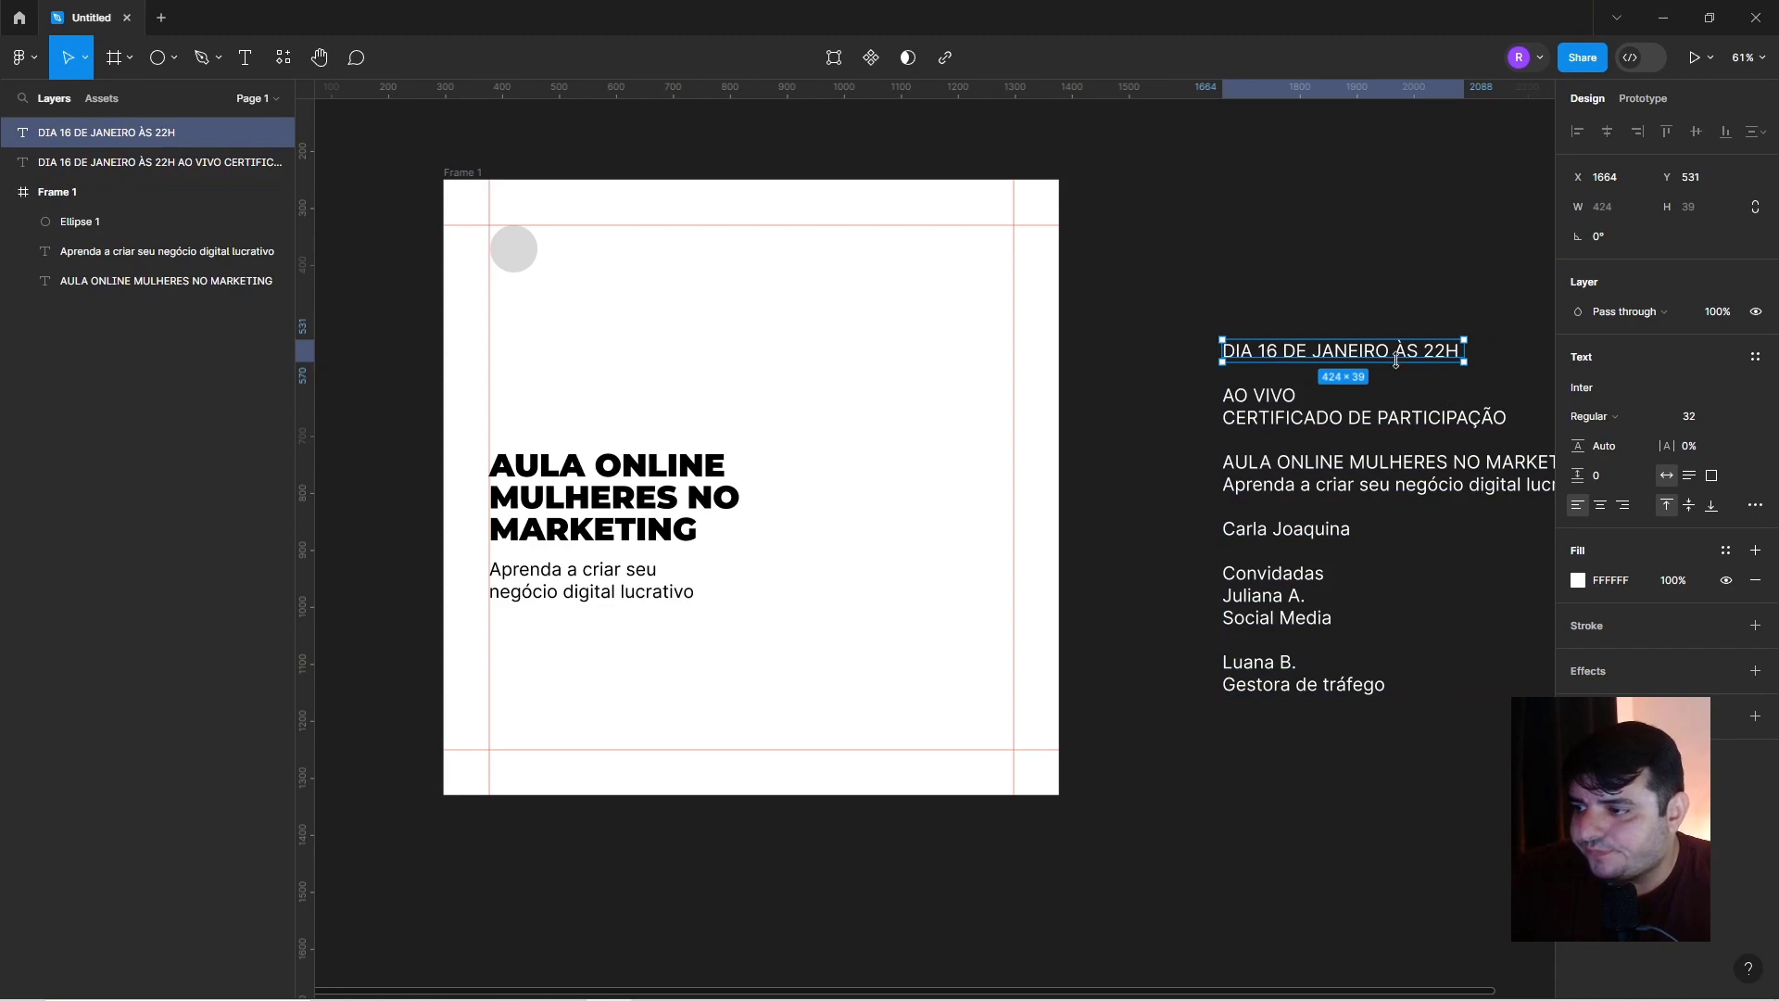
Move the date text beside the grey circle at the top and make it black.
{"action": "mouse_move", "coordinate": [1397, 359]}
{"action": "left_mouse_down"}
{"action": "mouse_move", "coordinate": [790, 290]}
{"action": "mouse_move", "coordinate": [671, 258]}
{"action": "left_mouse_up"}
{"action": "left_click", "coordinate": [1578, 699]}
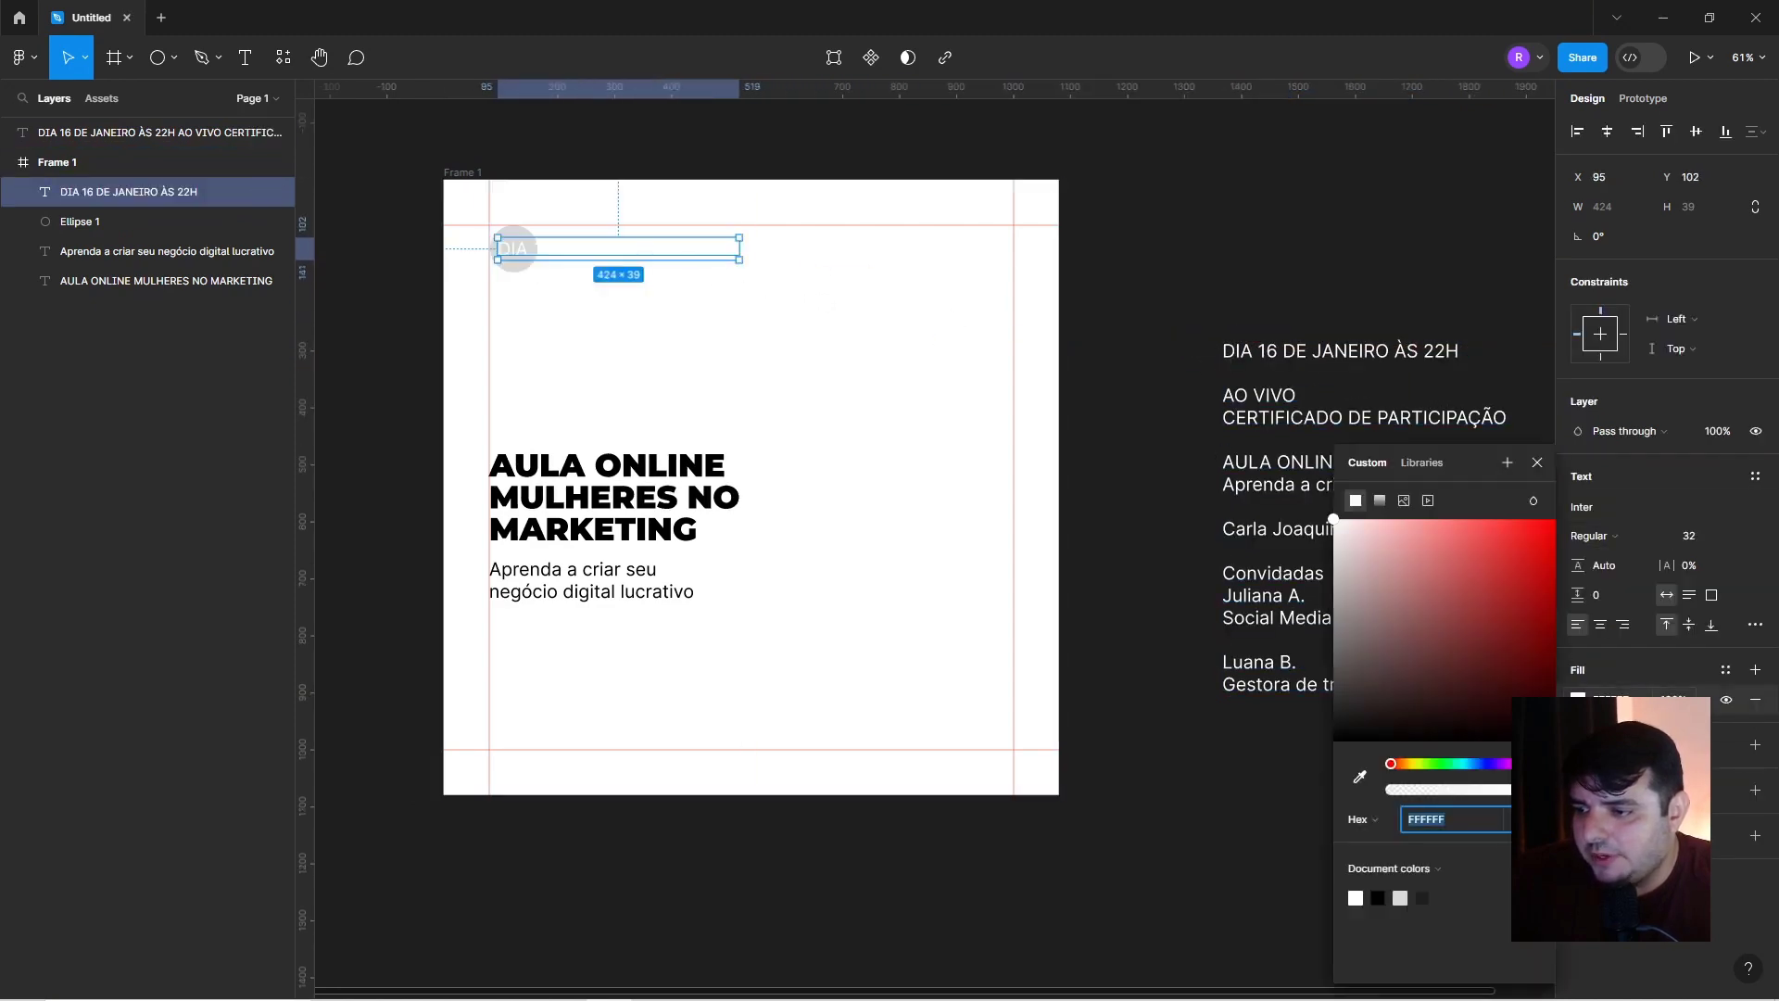
{"action": "left_click_drag", "start_coordinate": [1521, 687], "coordinate": [1334, 736]}
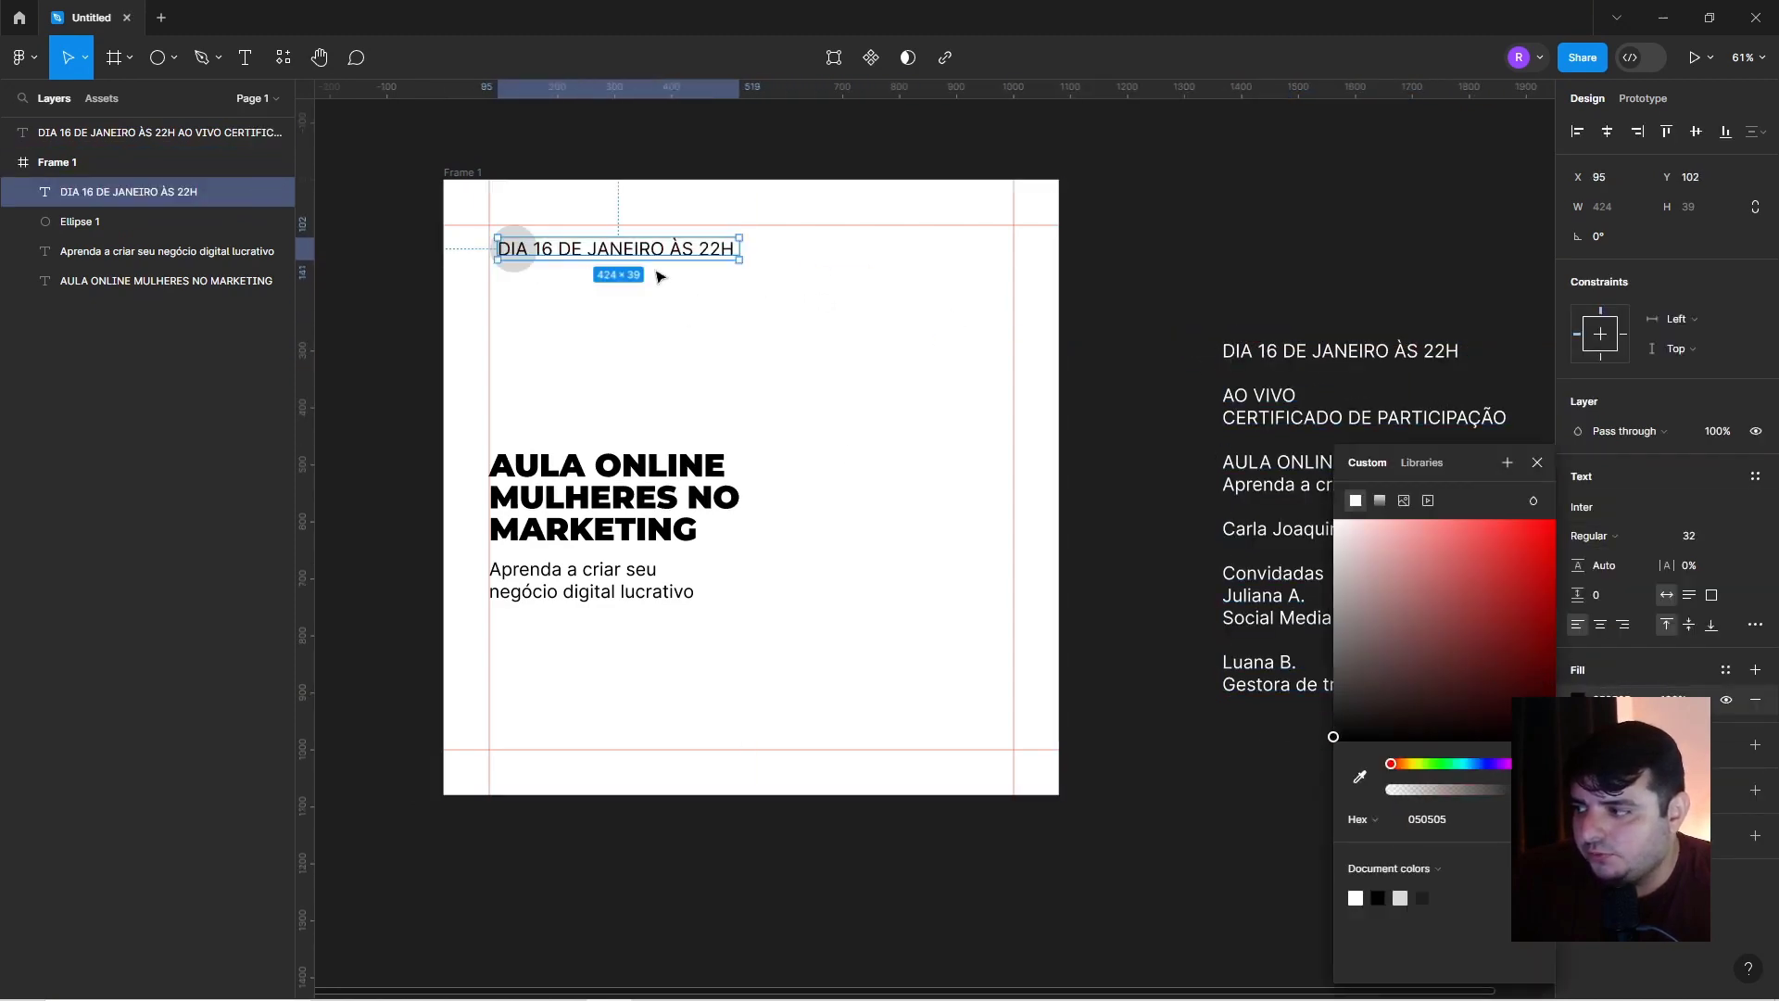
{"action": "left_click_drag", "start_coordinate": [594, 253], "coordinate": [640, 241]}
{"action": "scroll", "coordinate": [516, 219], "scroll_direction": "up", "scroll_amount": 5}
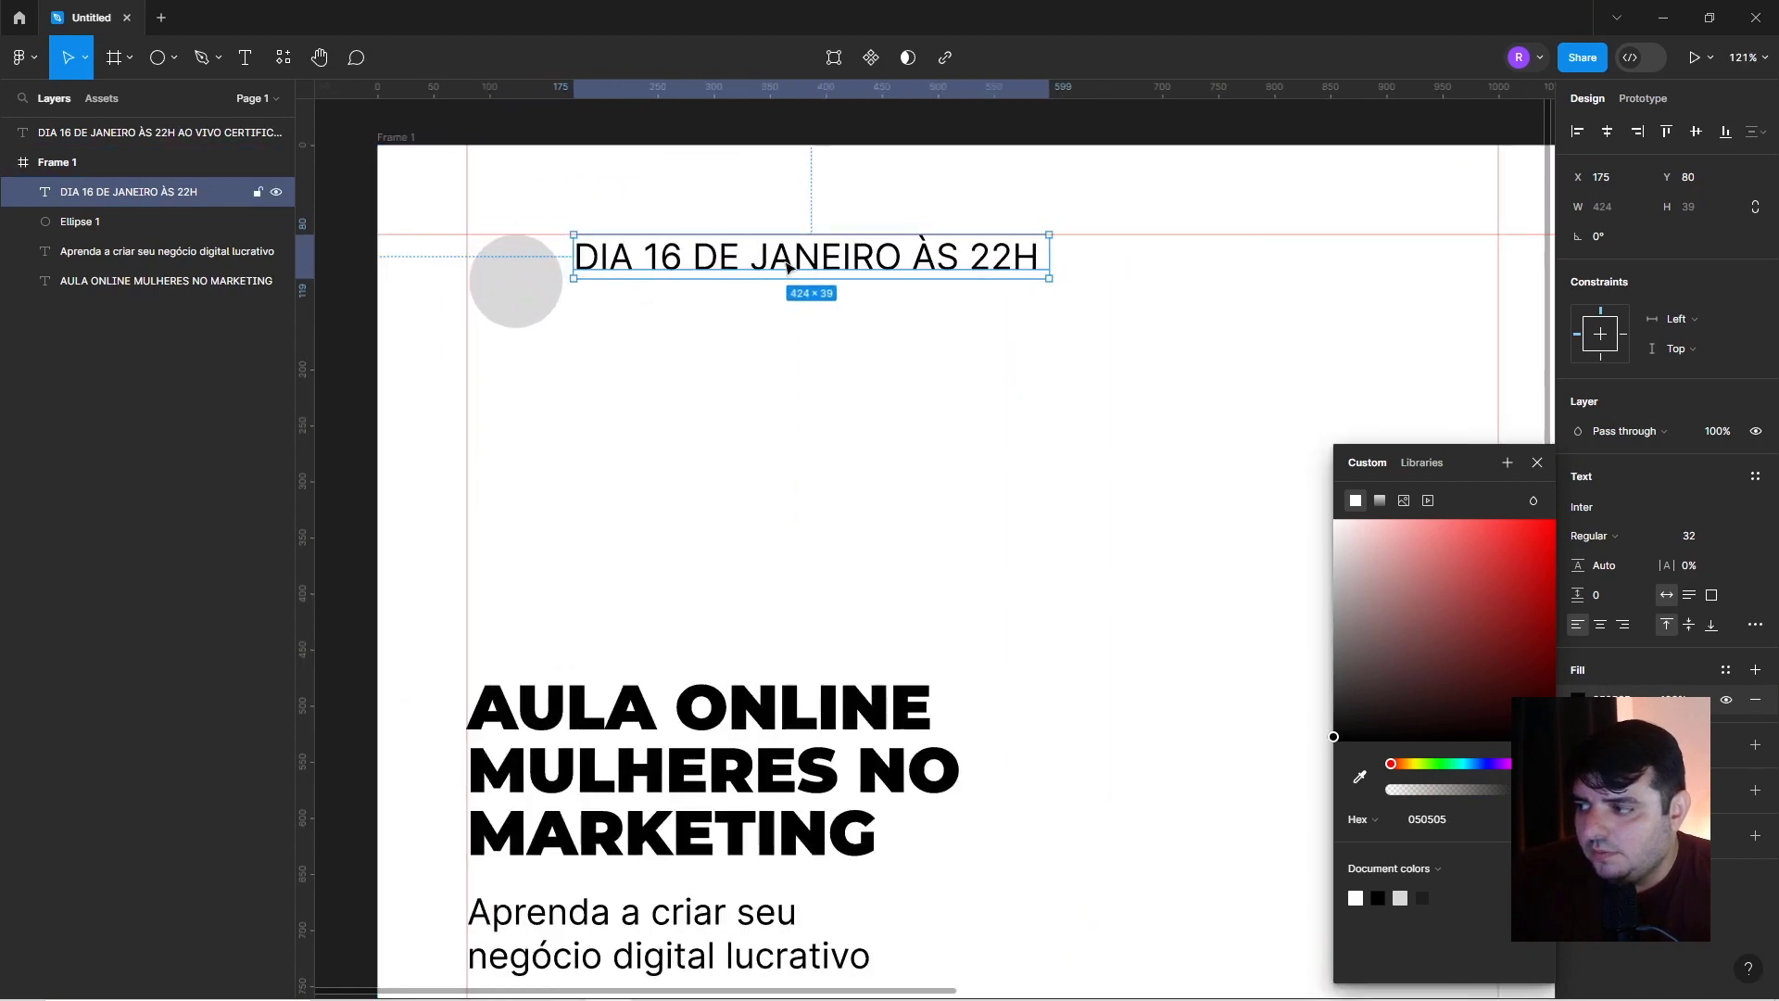
Edit the date to read 16 JAN ÀS 22H, with ÀS 22H on its own line.
{"action": "double_click", "coordinate": [697, 260]}
{"action": "left_click", "coordinate": [697, 259]}
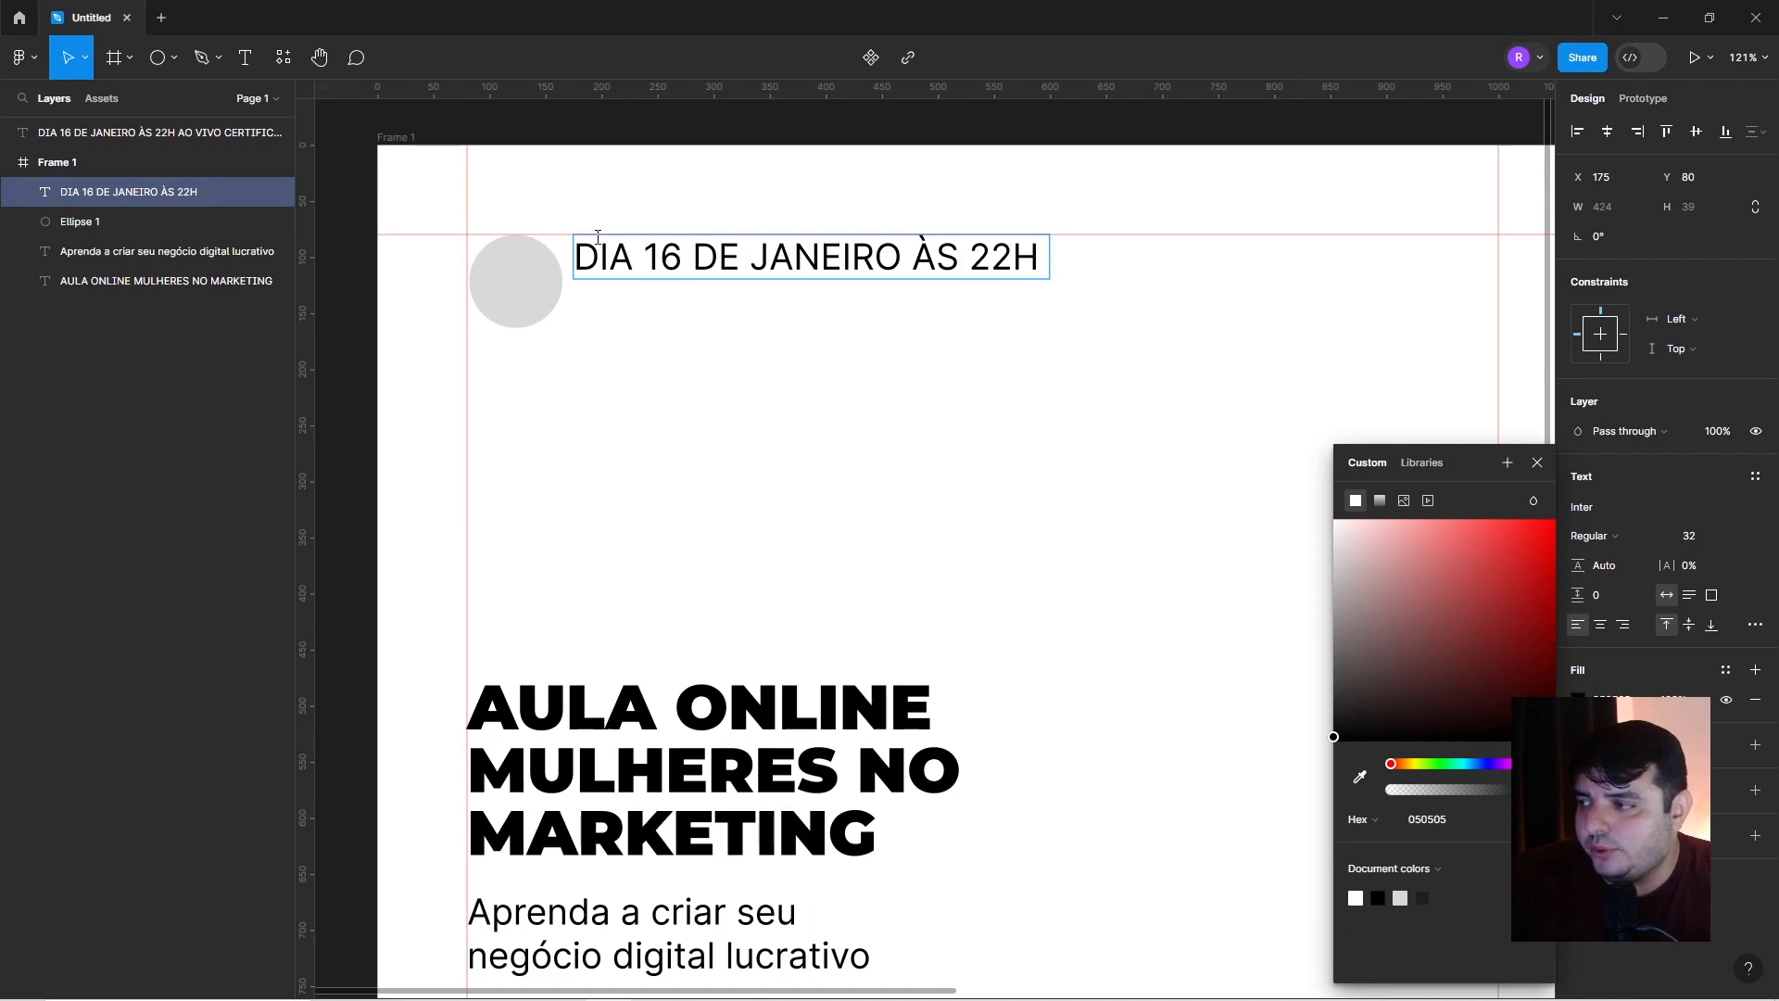
{"action": "left_click_drag", "start_coordinate": [641, 258], "coordinate": [556, 262]}
{"action": "key", "text": "BackSpace"}
{"action": "key", "text": "Right"}
{"action": "key", "text": "Right"}
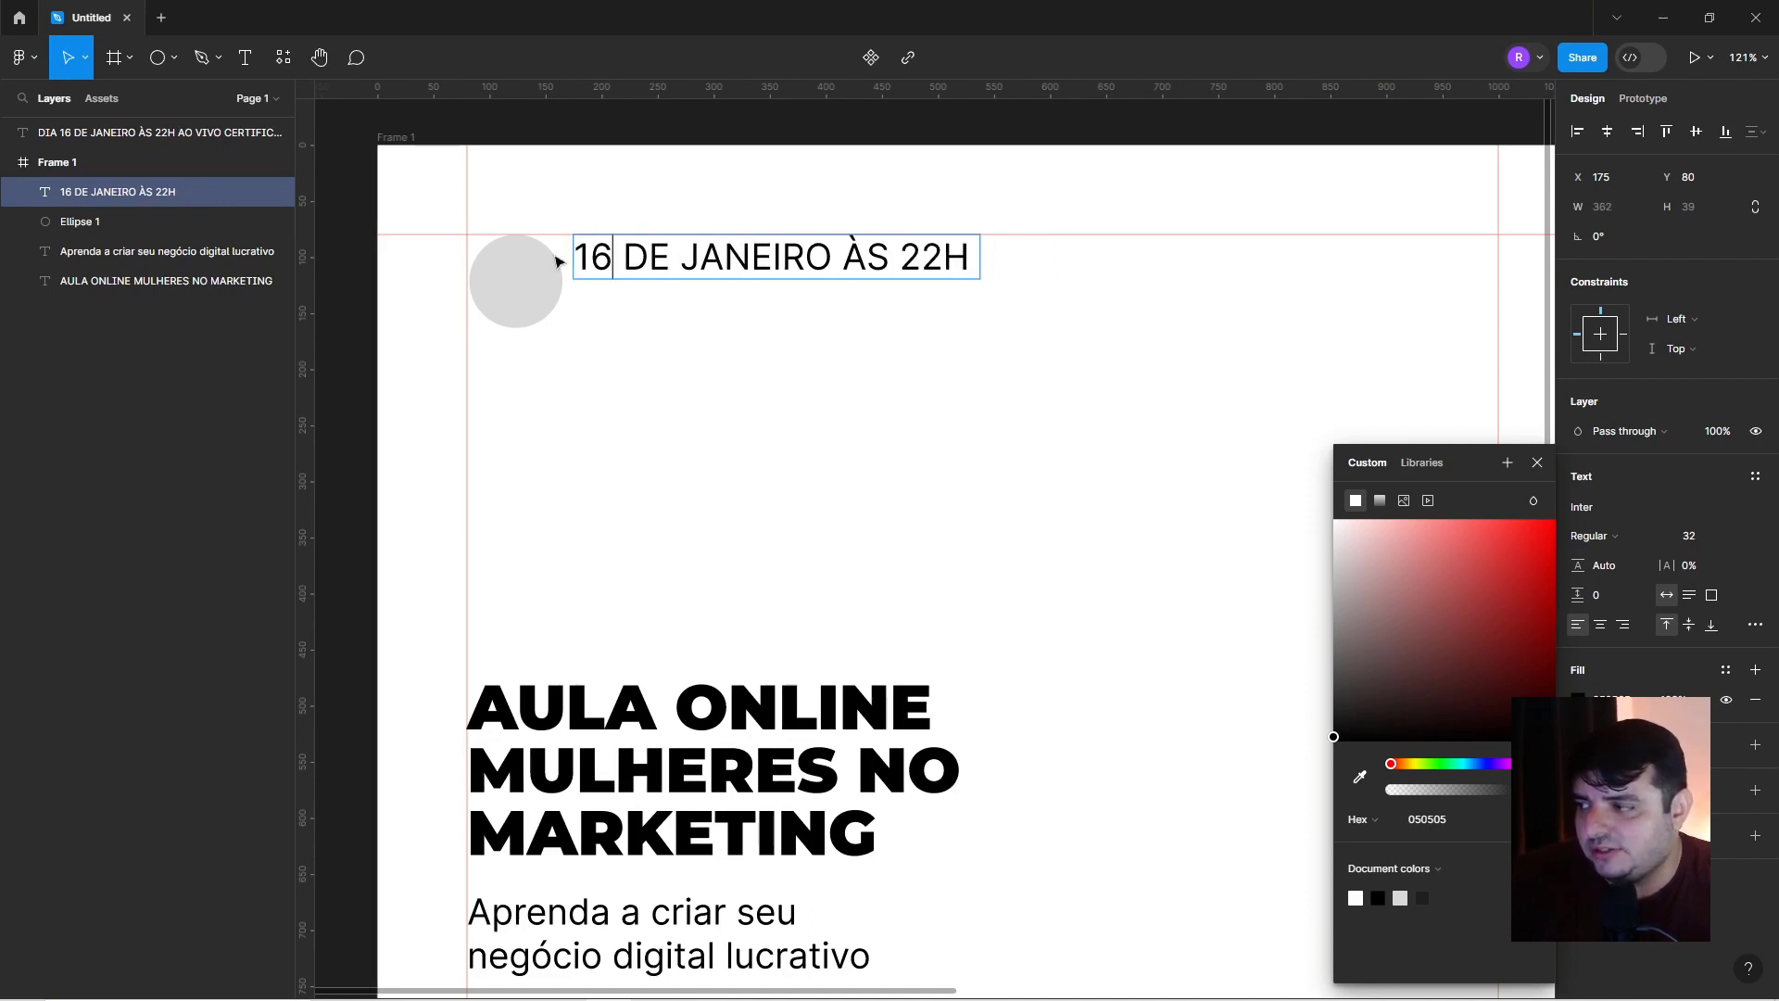
{"action": "key", "text": "shift+Right"}
{"action": "key", "text": "shift+Right"}
{"action": "key", "text": "shift+Right"}
{"action": "key", "text": "BackSpace"}
{"action": "key", "text": "Right"}
{"action": "key", "text": "Right"}
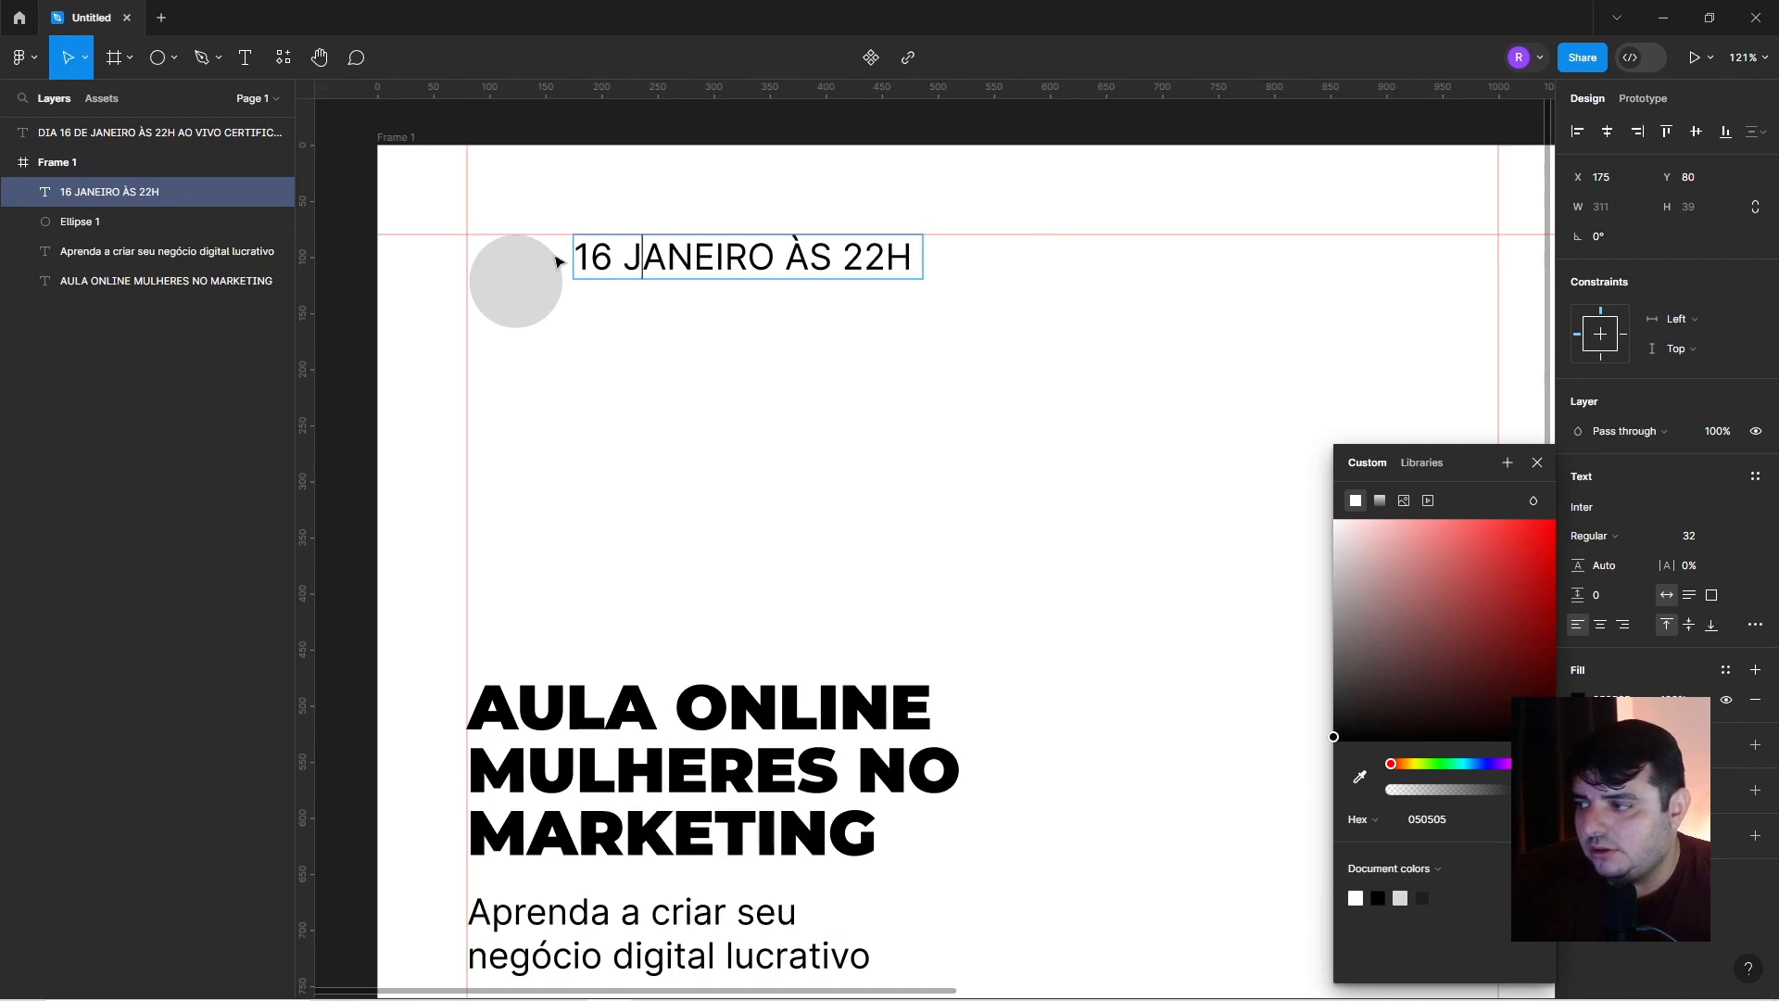
{"action": "key", "text": "Right"}
{"action": "key", "text": "Right"}
{"action": "key", "text": "Right"}
{"action": "key", "text": "shift+Right"}
{"action": "key", "text": "shift+Right"}
{"action": "key", "text": "shift+Right"}
{"action": "key", "text": "shift+Right"}
{"action": "key", "text": "BackSpace"}
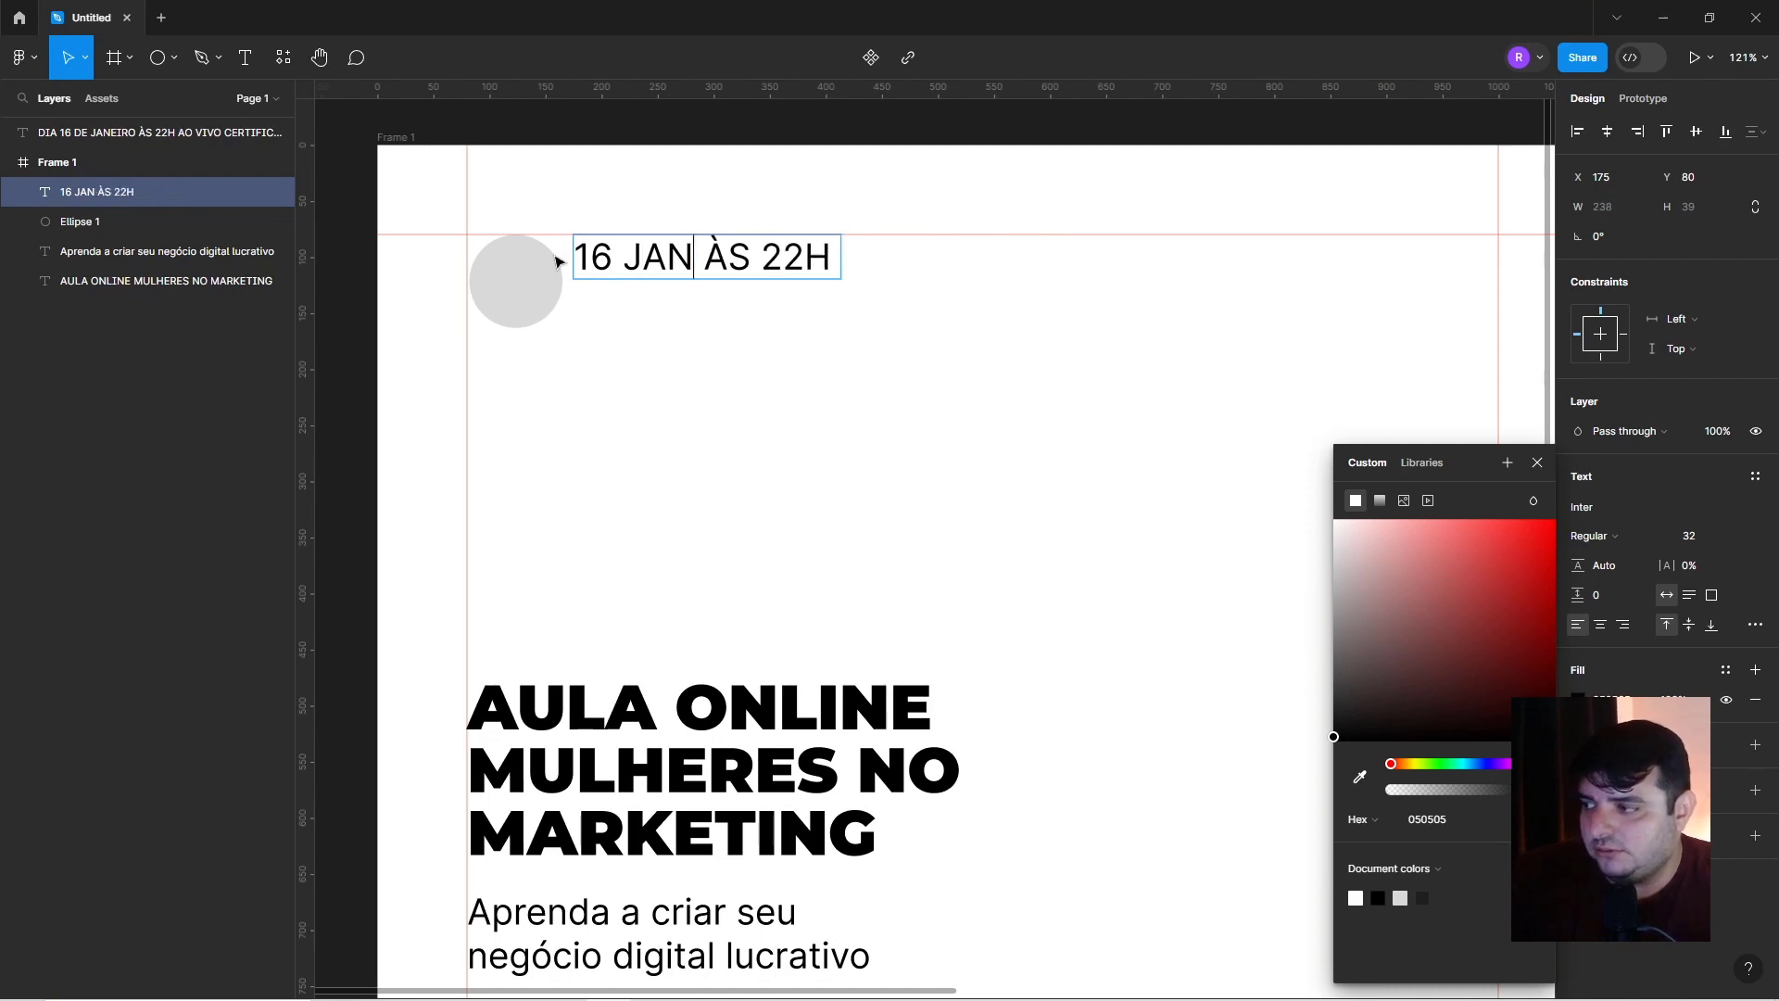
{"action": "key", "text": "Delete"}
{"action": "key", "text": "Return"}
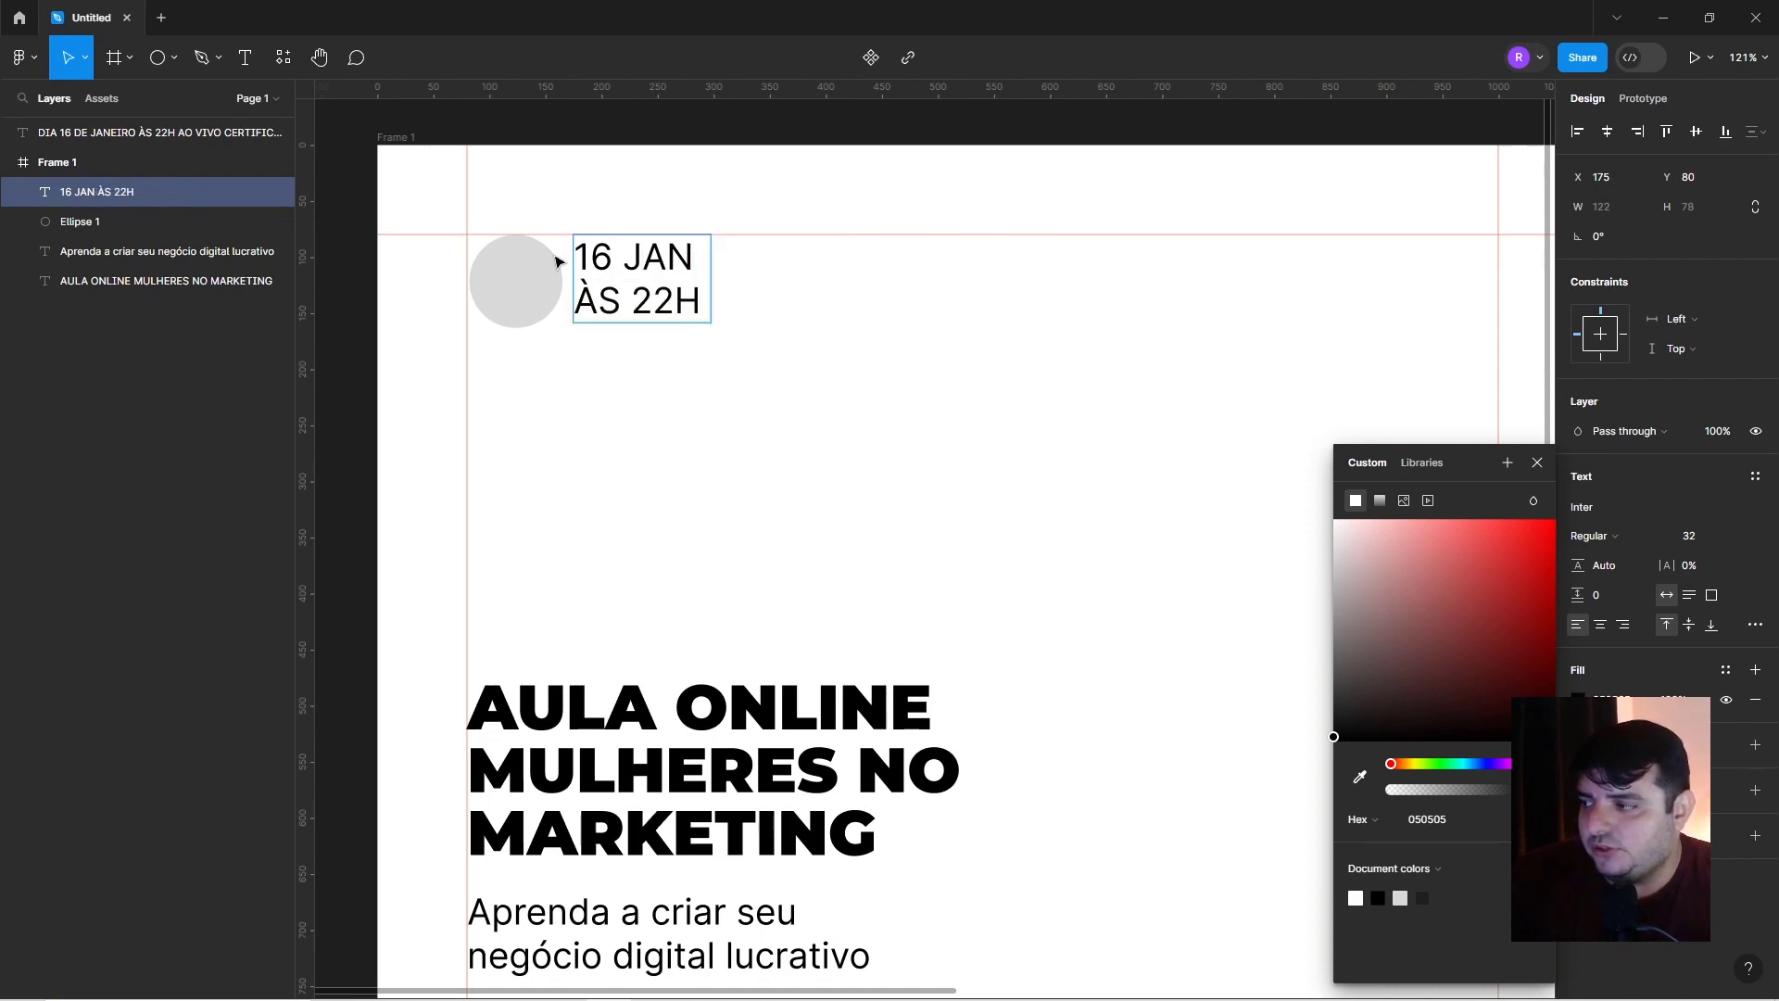
Set the date text to Montserrat Bold with 100% line height.
{"action": "key", "text": "ctrl+a"}
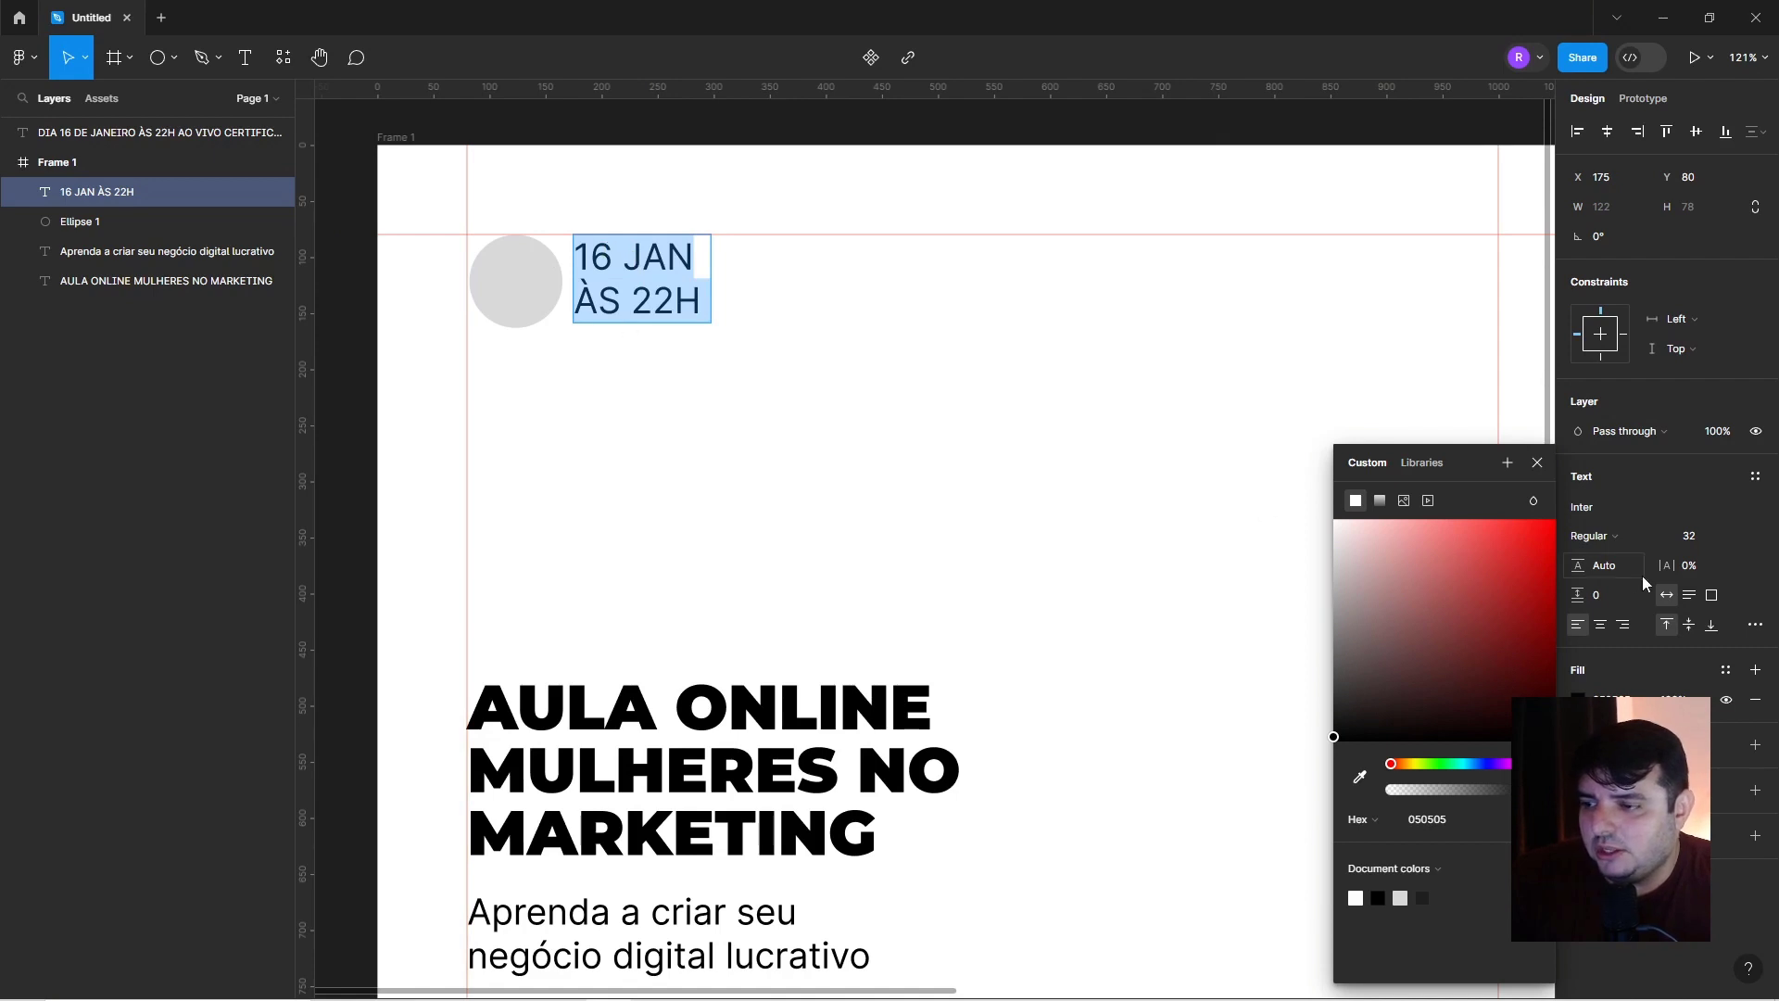
{"action": "left_click", "coordinate": [1625, 544]}
{"action": "left_click", "coordinate": [1627, 514]}
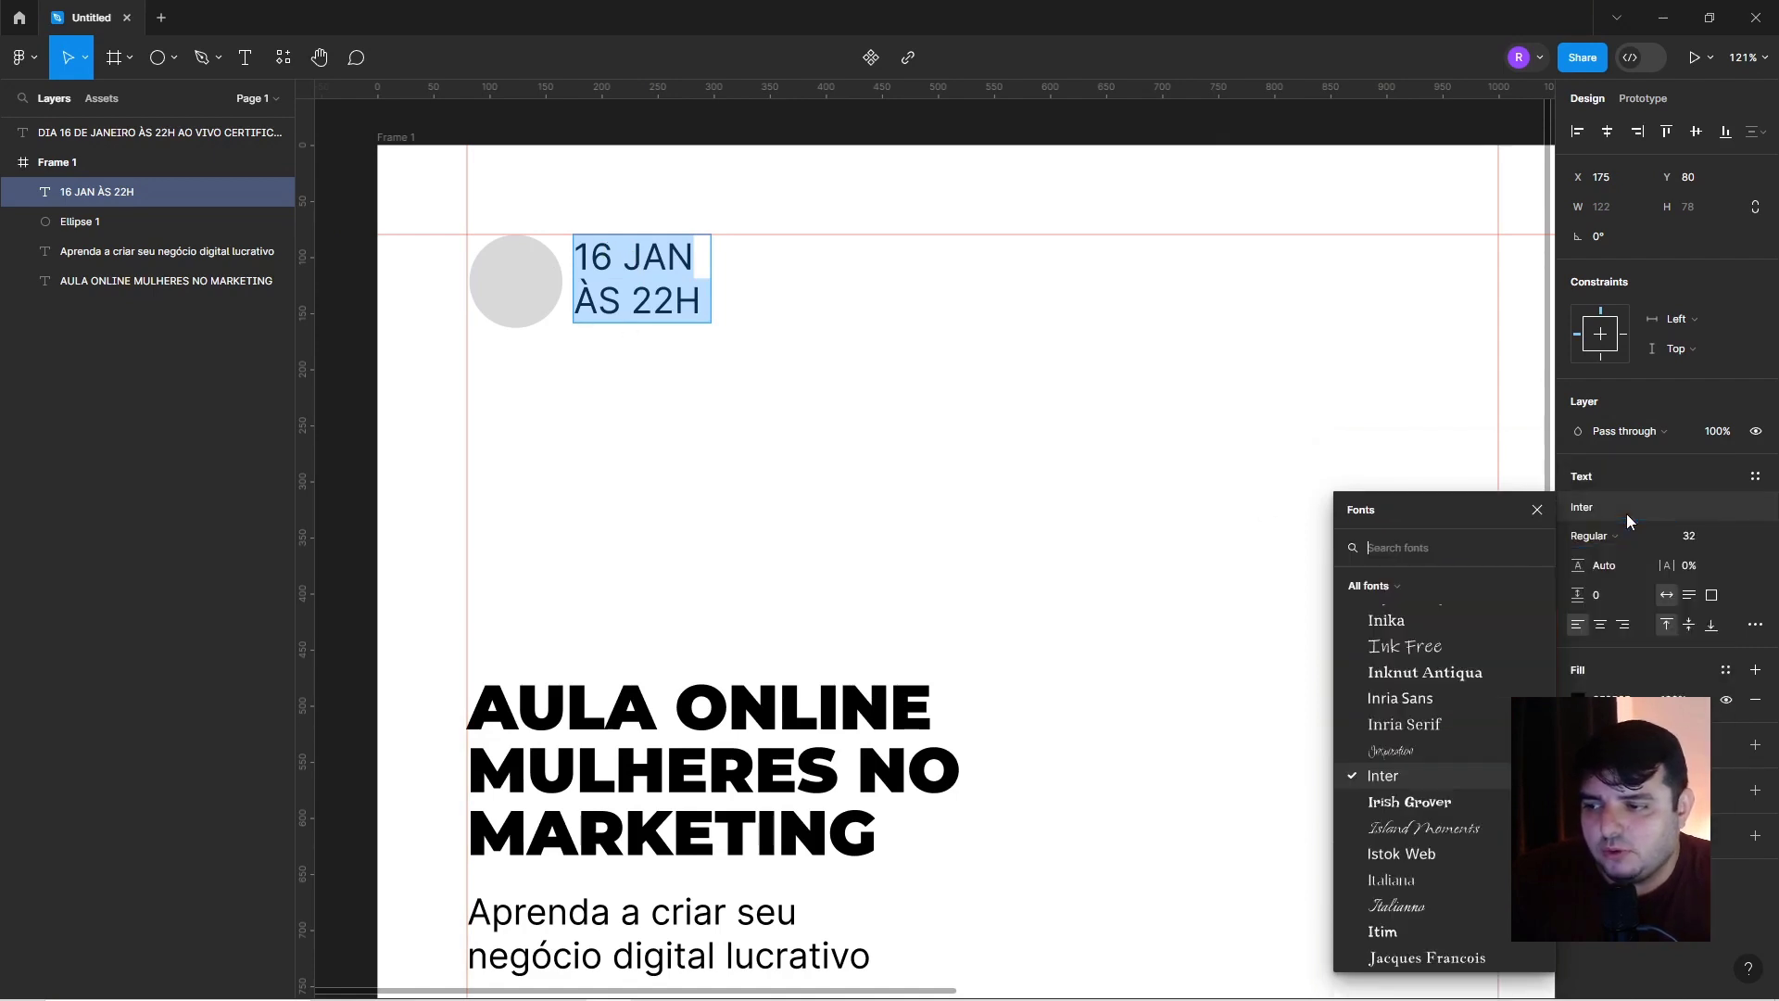
{"action": "type", "text": "mont"}
{"action": "left_click", "coordinate": [1408, 762]}
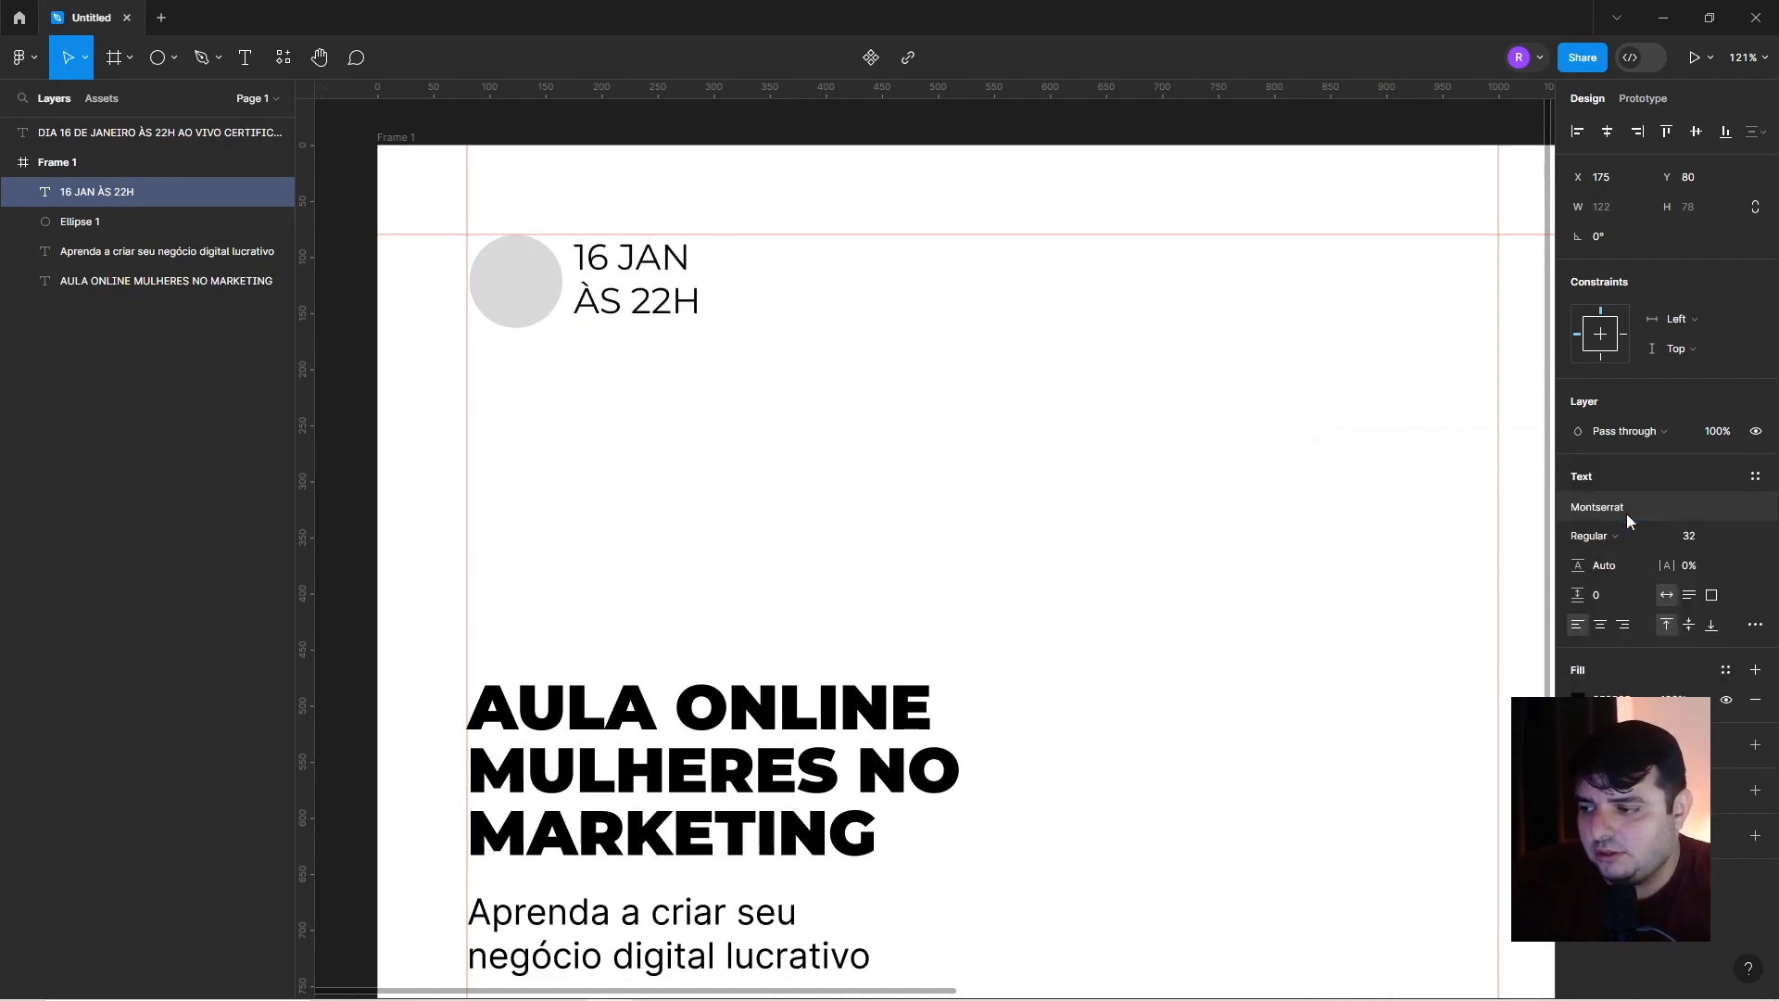
{"action": "left_click", "coordinate": [1587, 538]}
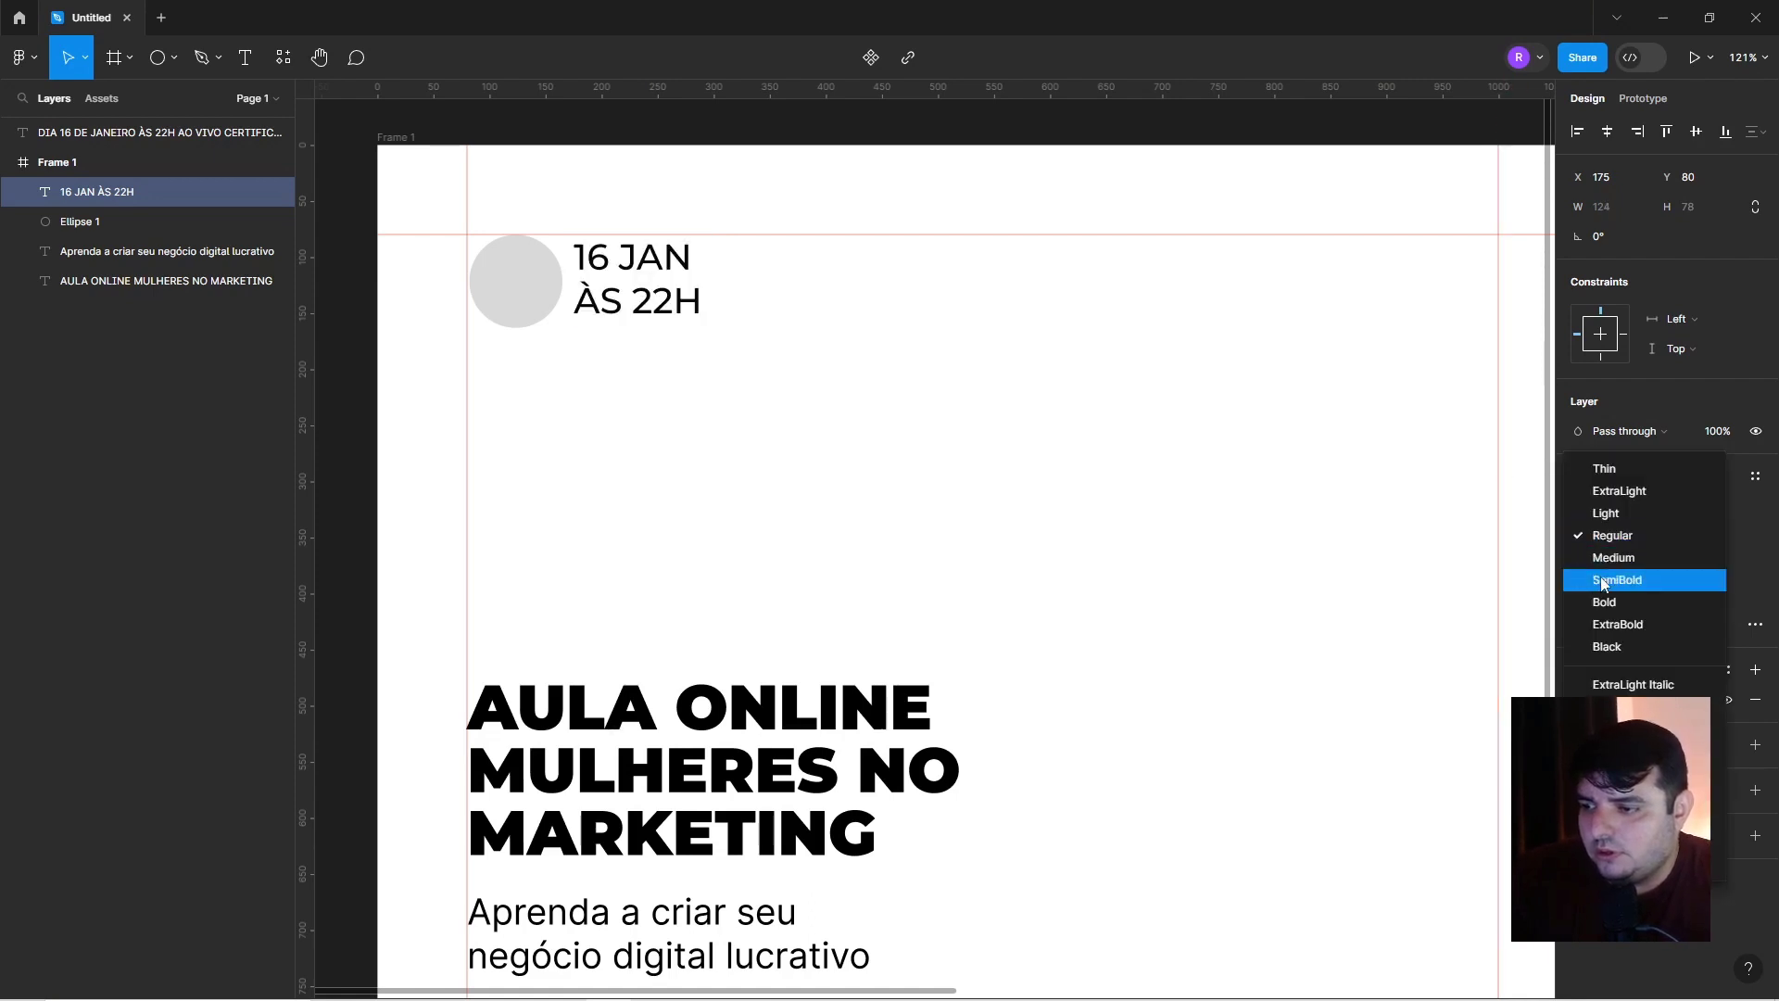
{"action": "left_click", "coordinate": [1606, 604]}
{"action": "left_click", "coordinate": [1610, 565]}
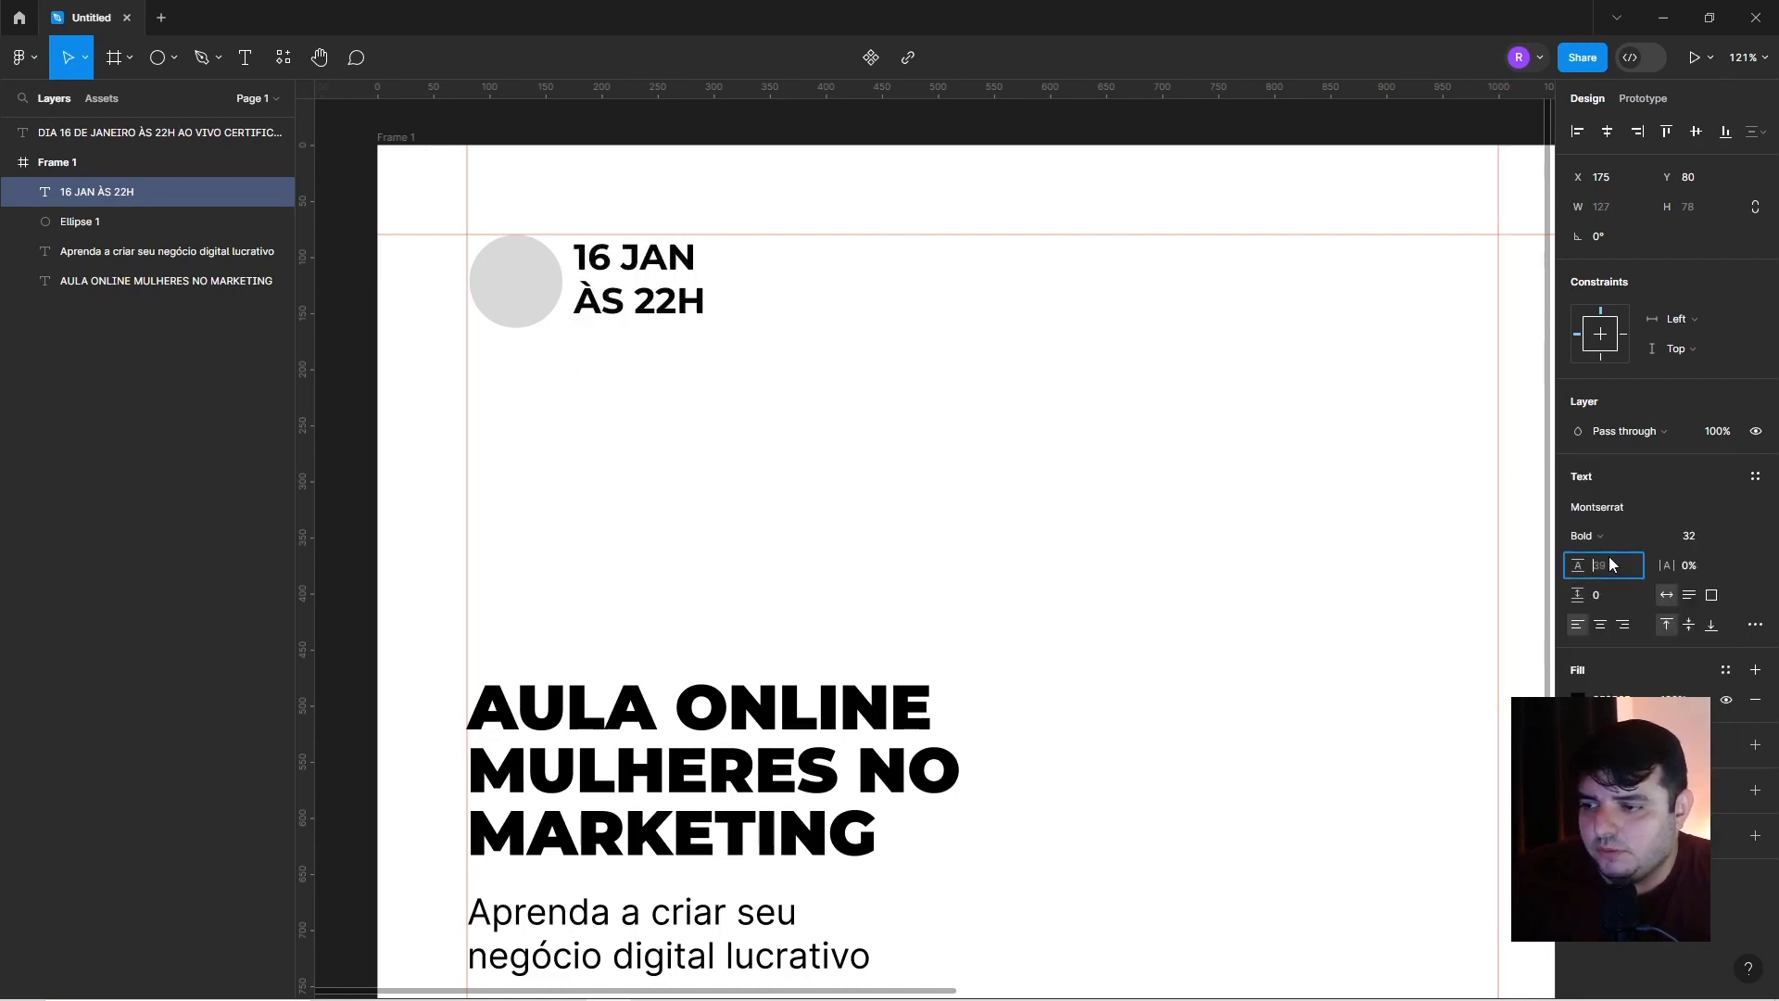
{"action": "type", "text": "100"}
{"action": "key", "text": "Return"}
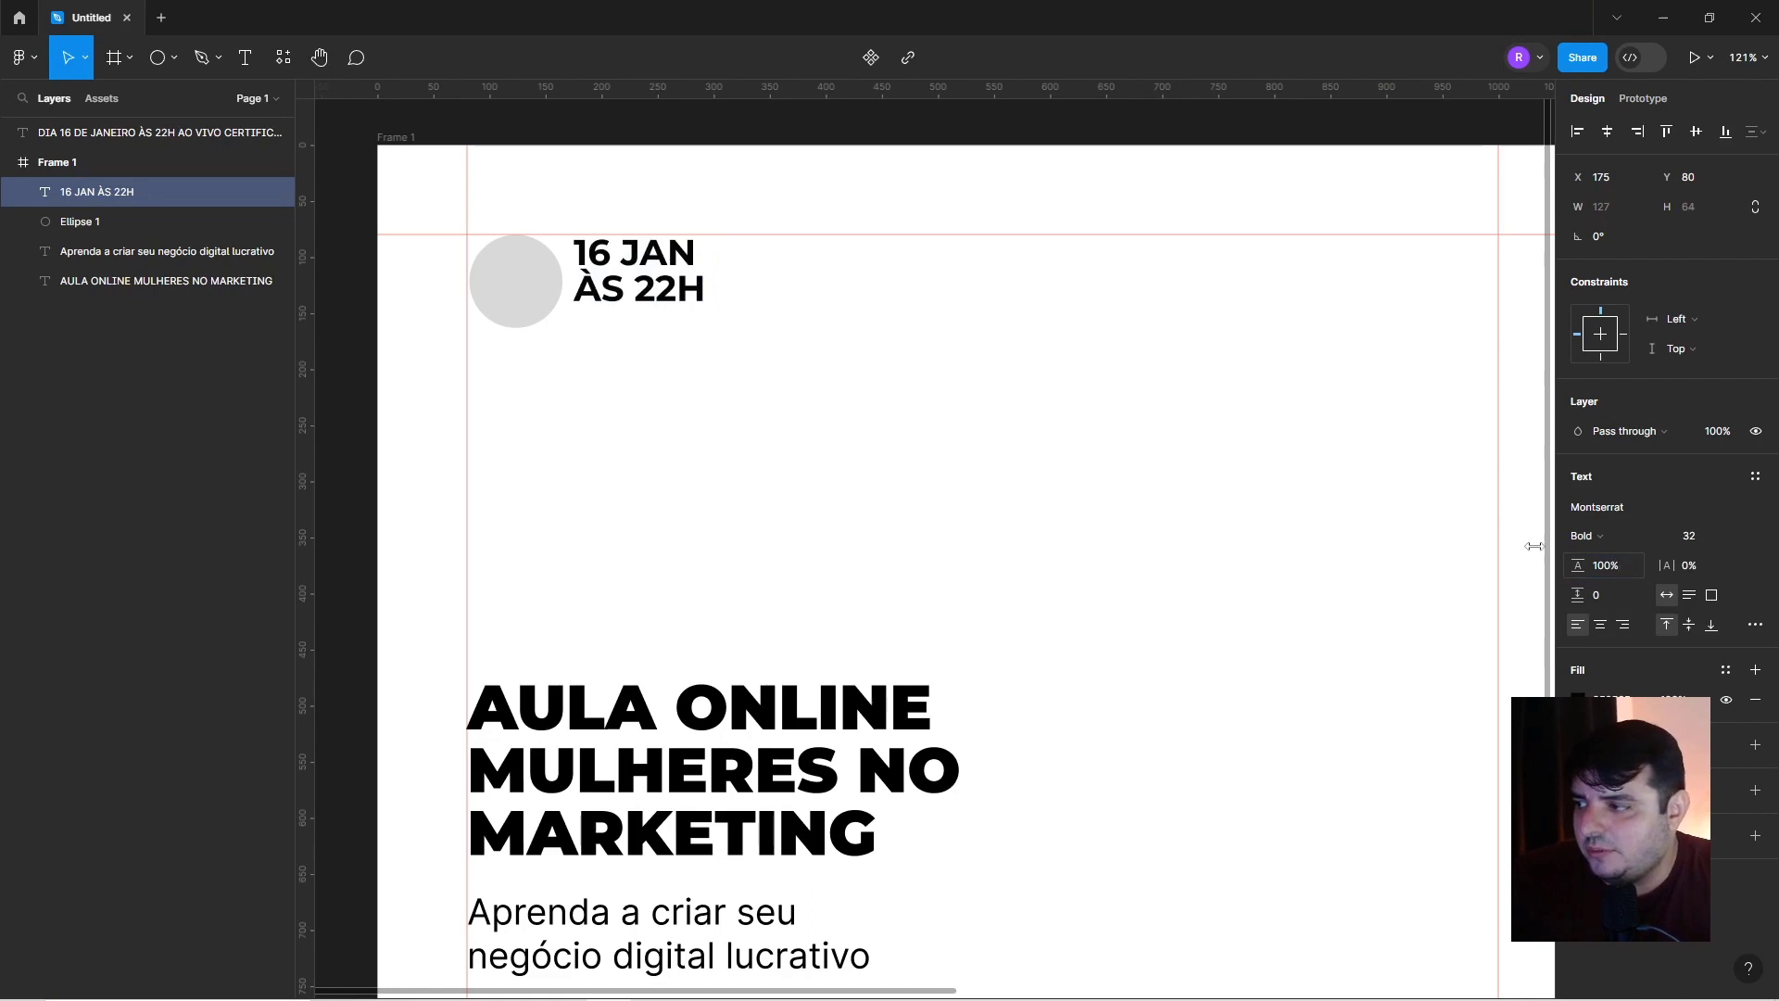
Align the date text and the grey circle on their vertical centres.
{"action": "left_click", "coordinate": [535, 292], "text": "shift"}
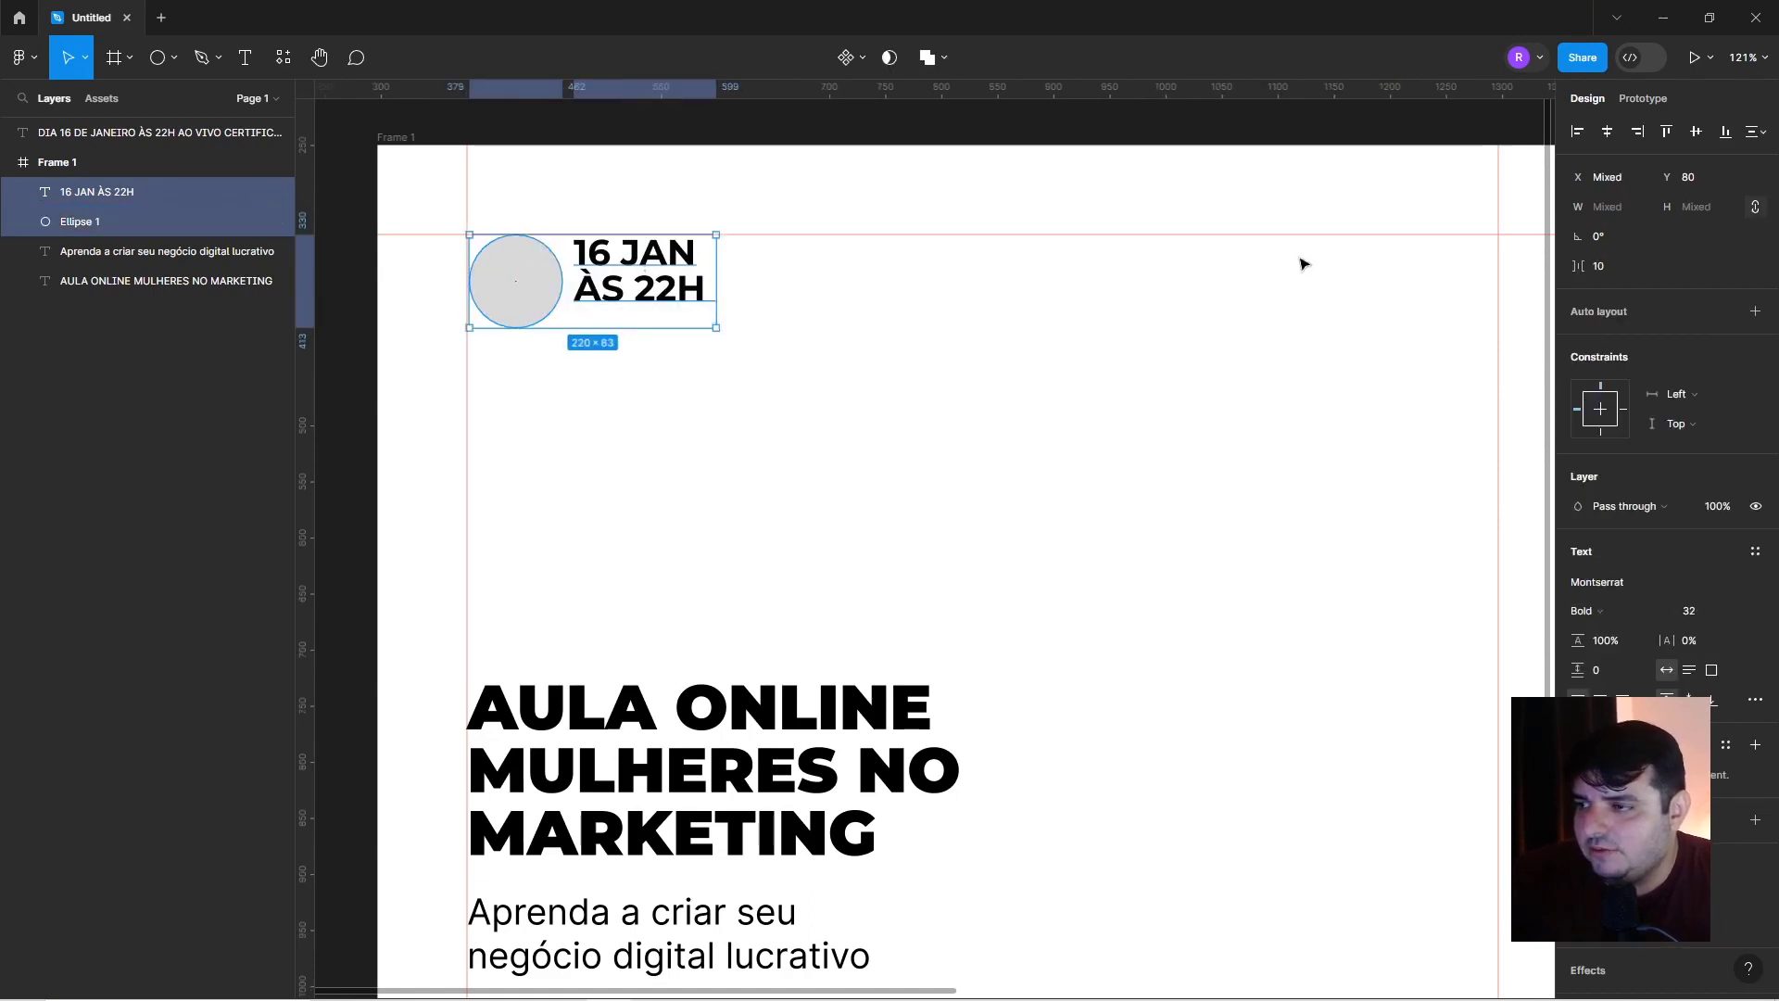
{"action": "left_click", "coordinate": [1697, 132]}
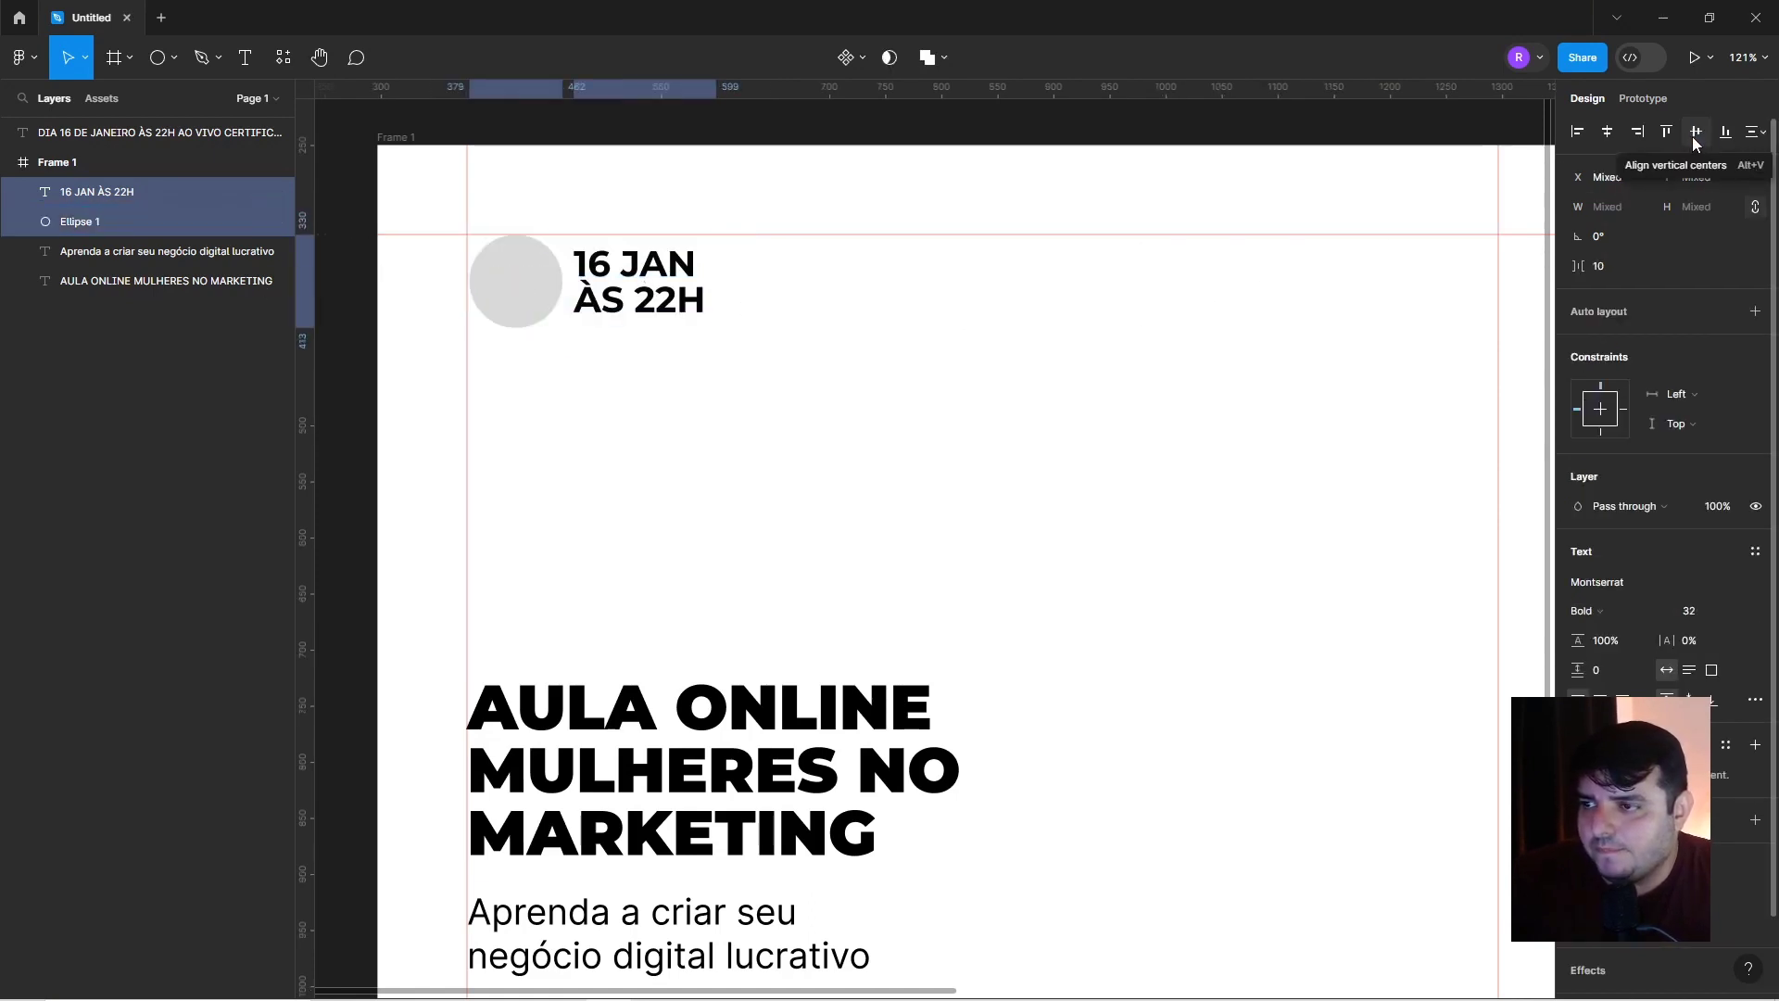
{"action": "left_click", "coordinate": [731, 346]}
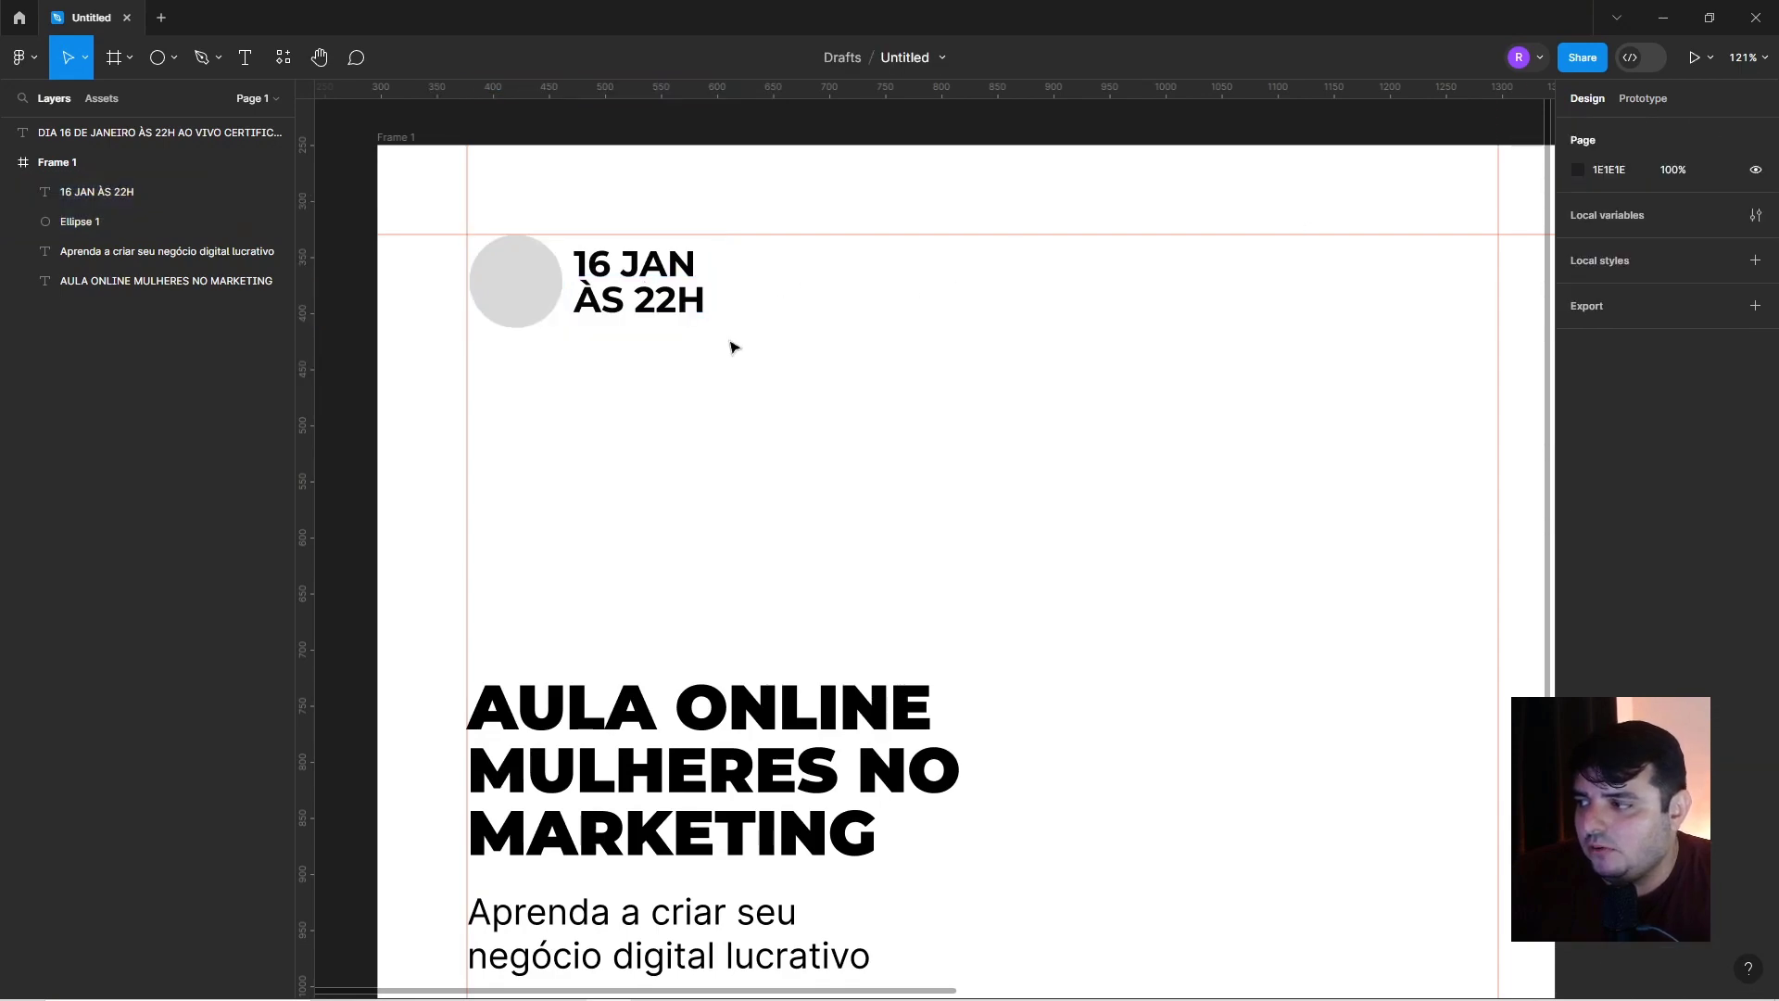
{"action": "scroll", "coordinate": [731, 346], "scroll_direction": "down", "scroll_amount": 5}
Set the subtitle font to Montserrat and widen its box so it wraps on two lines.
{"action": "scroll", "coordinate": [677, 503], "scroll_direction": "up", "scroll_amount": 1}
{"action": "left_click", "coordinate": [681, 627]}
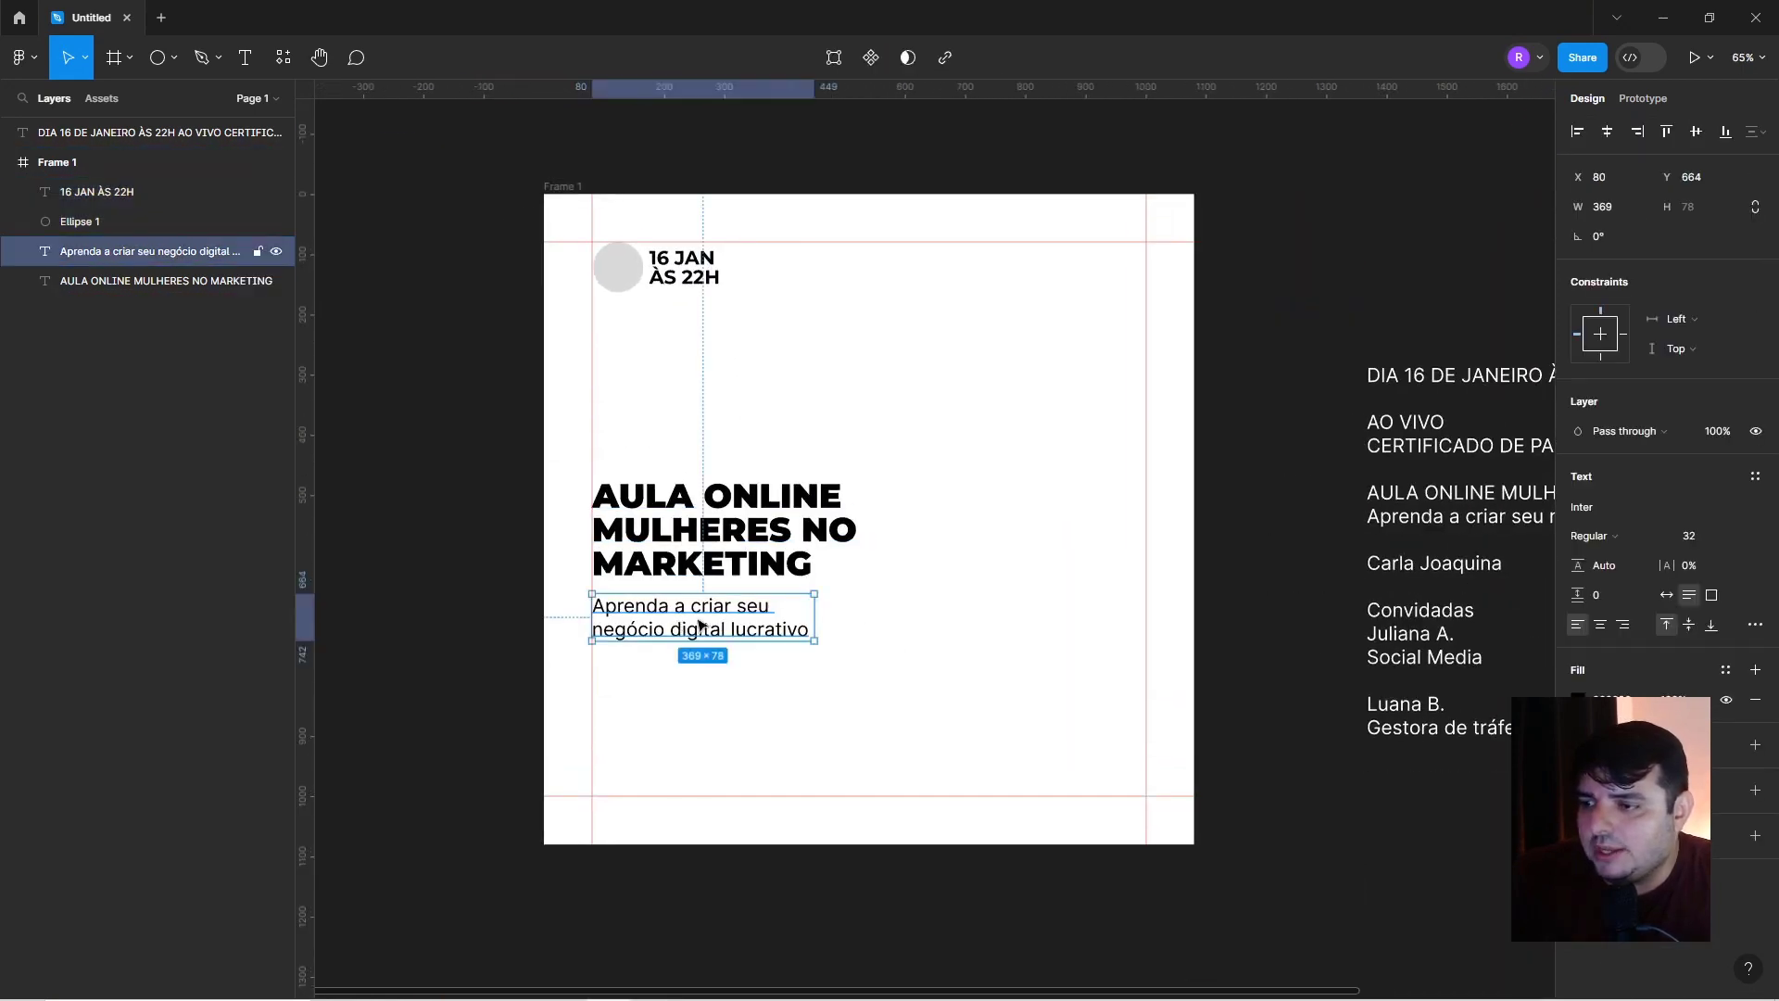
{"action": "left_click", "coordinate": [1585, 506]}
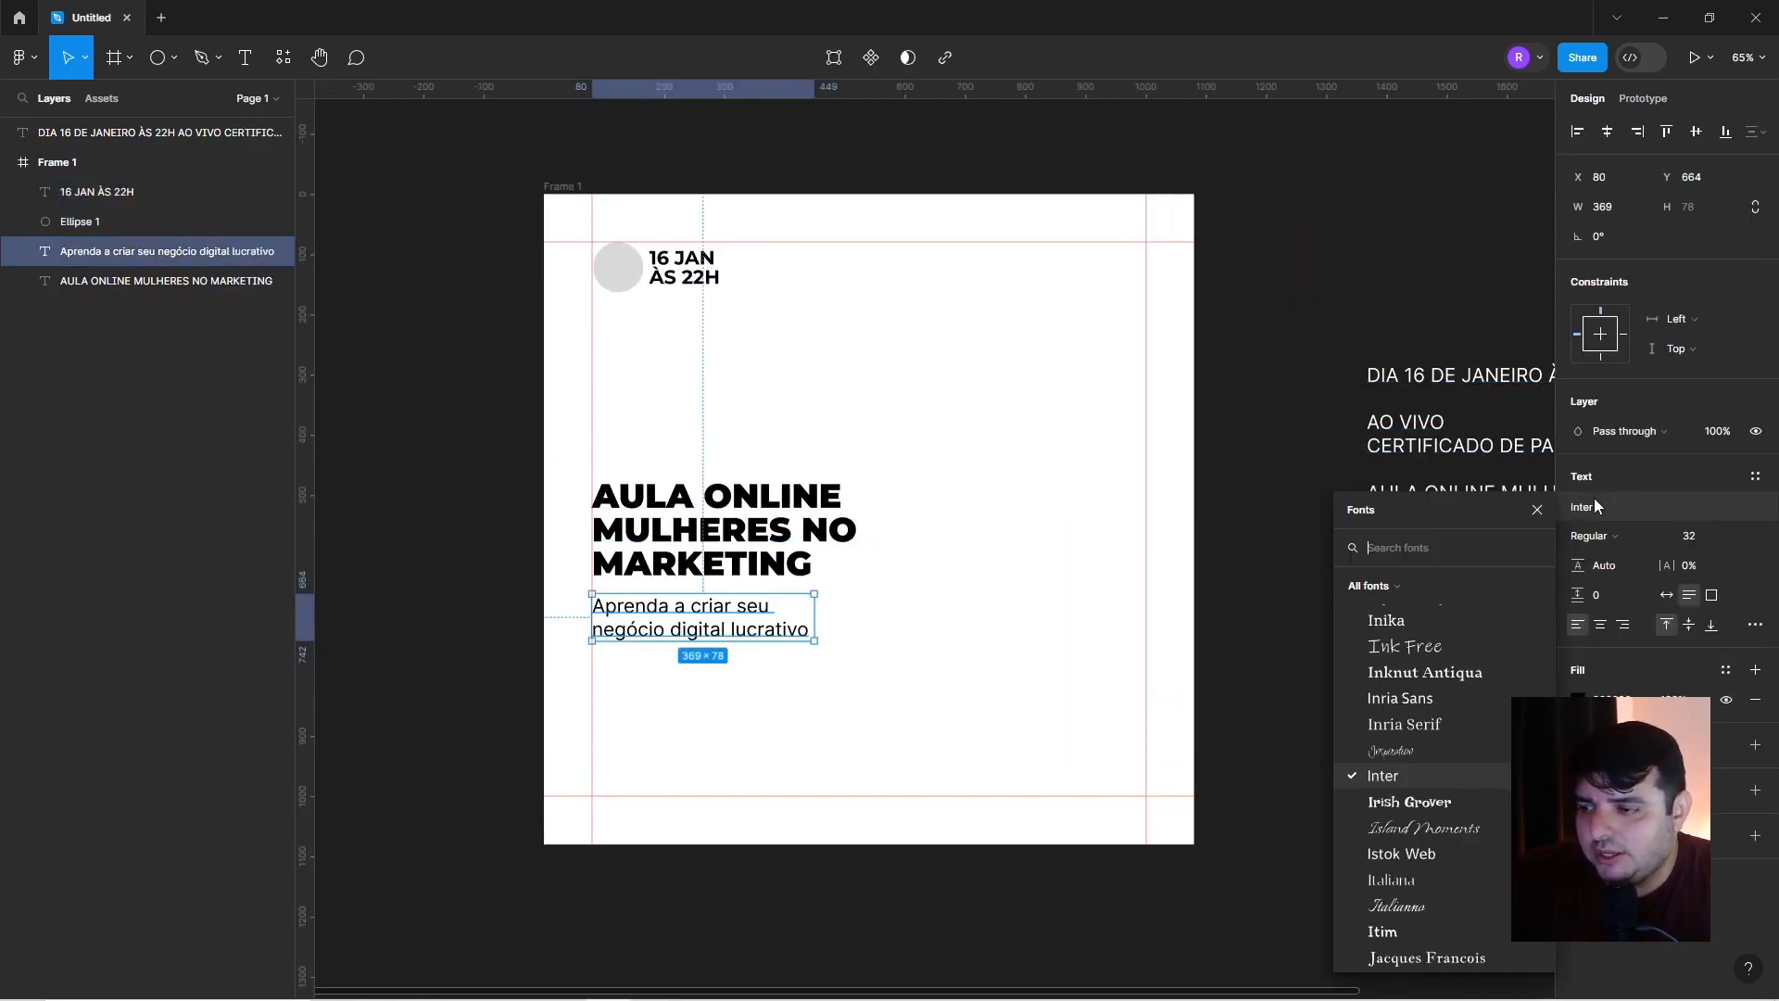
{"action": "type", "text": "monts"}
{"action": "key", "text": "Return"}
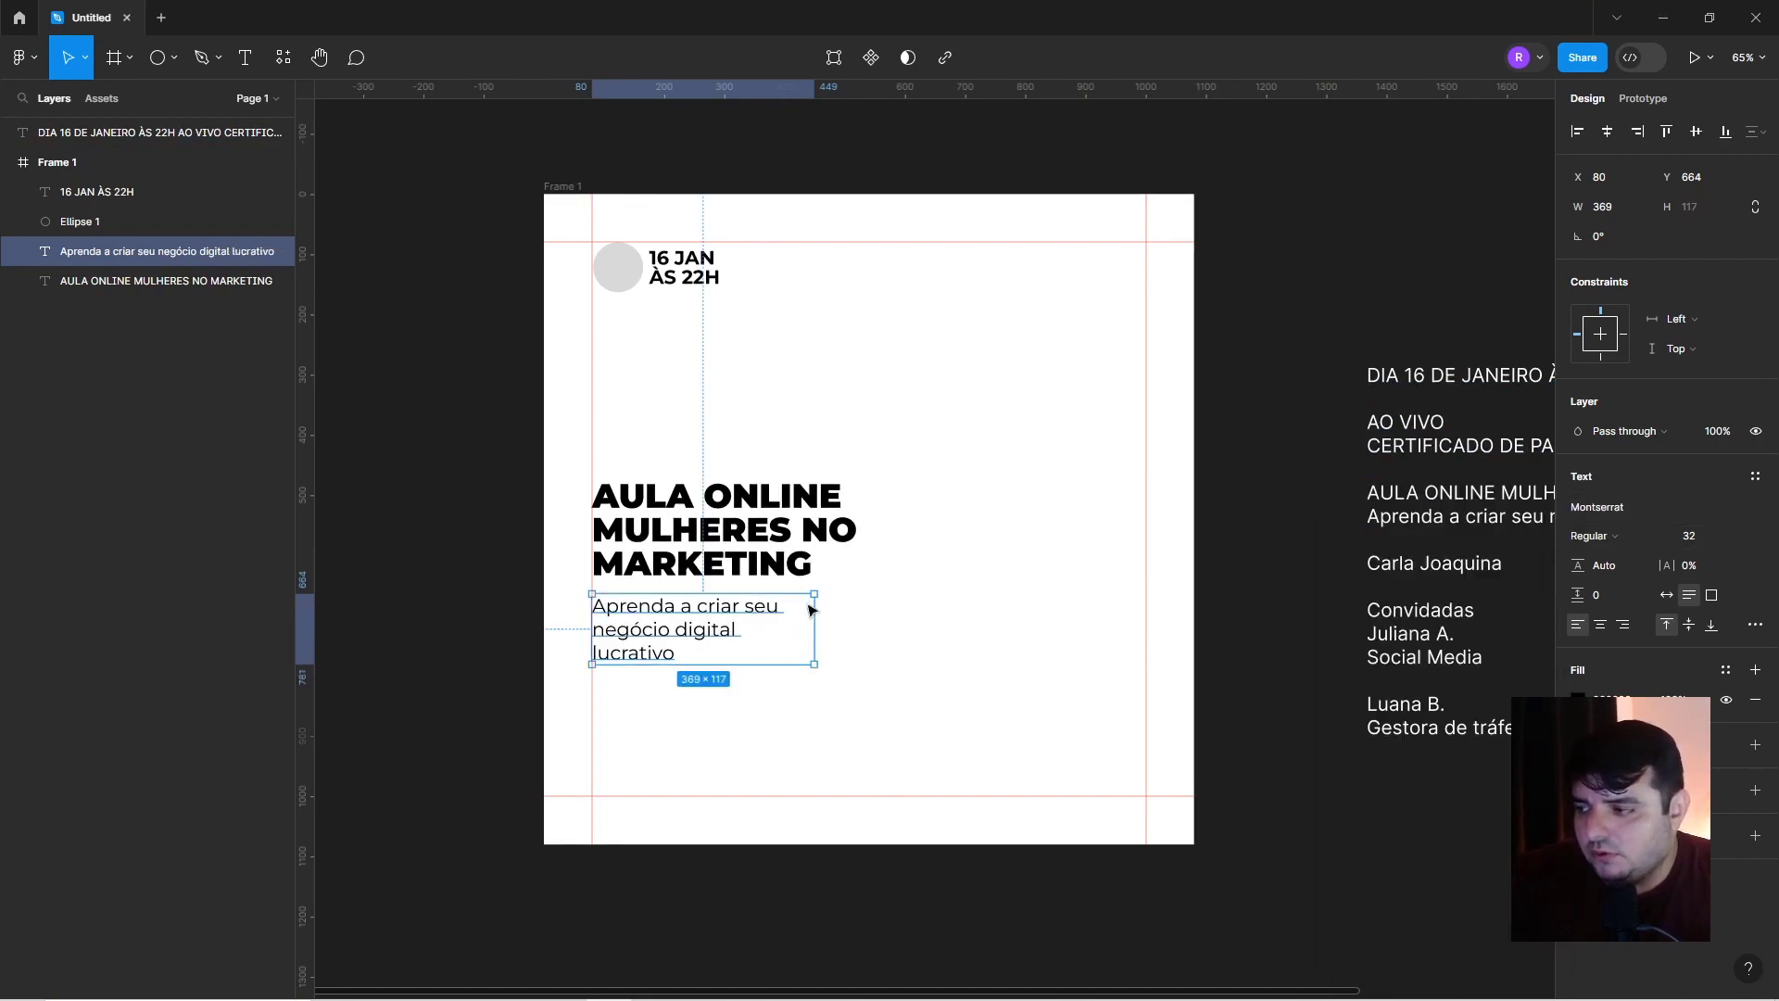
{"action": "left_click_drag", "start_coordinate": [824, 612], "coordinate": [867, 616]}
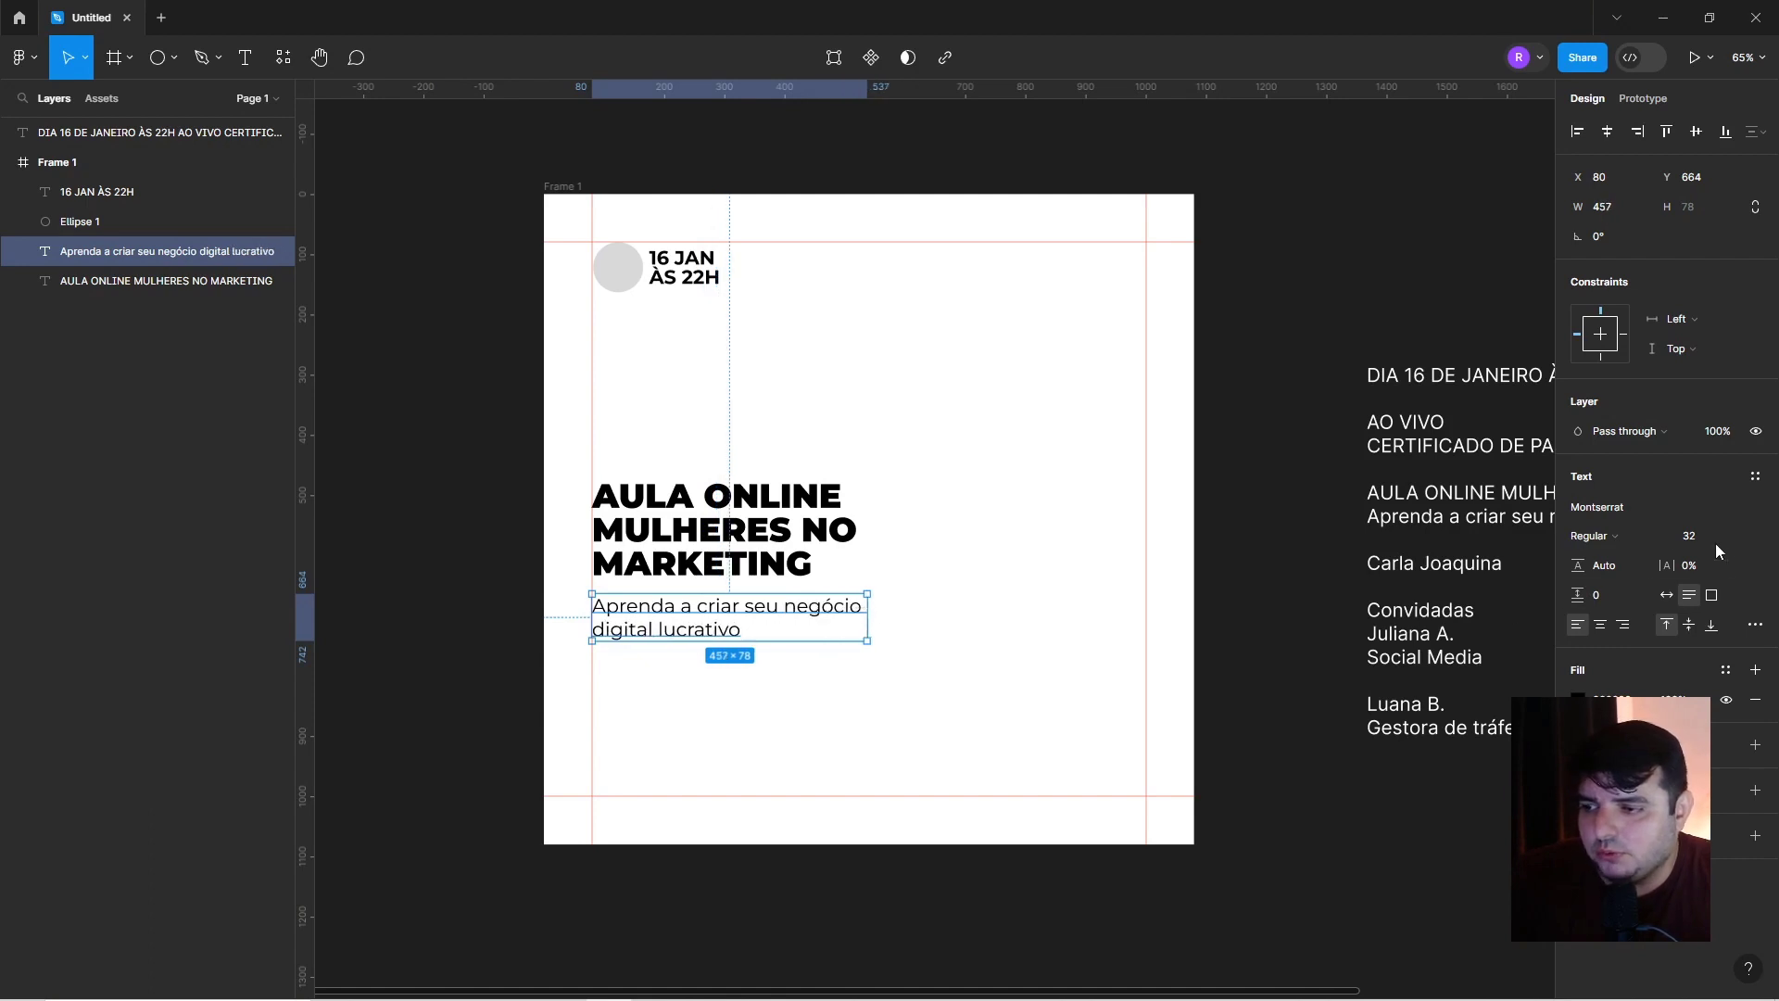
Raise the subtitle to size 37 with 130% line height and nudge it up under the title.
{"action": "key", "text": "Up"}
{"action": "key", "text": "Up"}
{"action": "key", "text": "Up"}
{"action": "key", "text": "Up"}
{"action": "key", "text": "Up"}
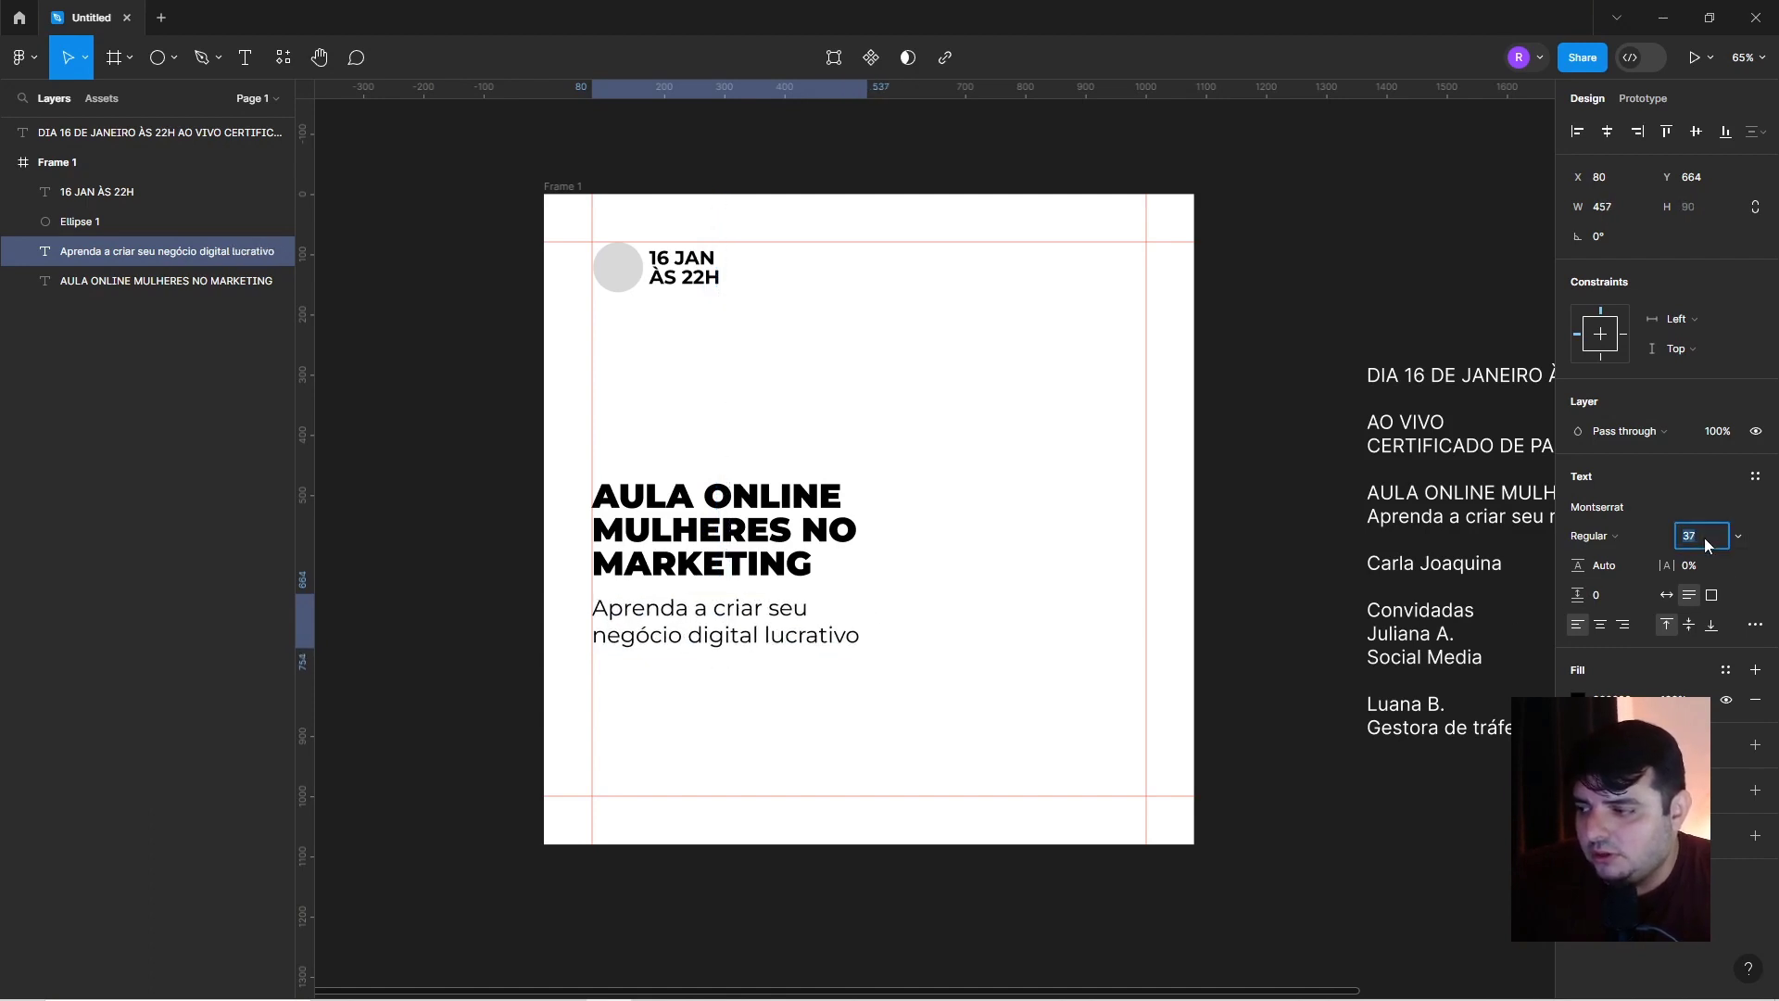
{"action": "left_click", "coordinate": [1627, 567]}
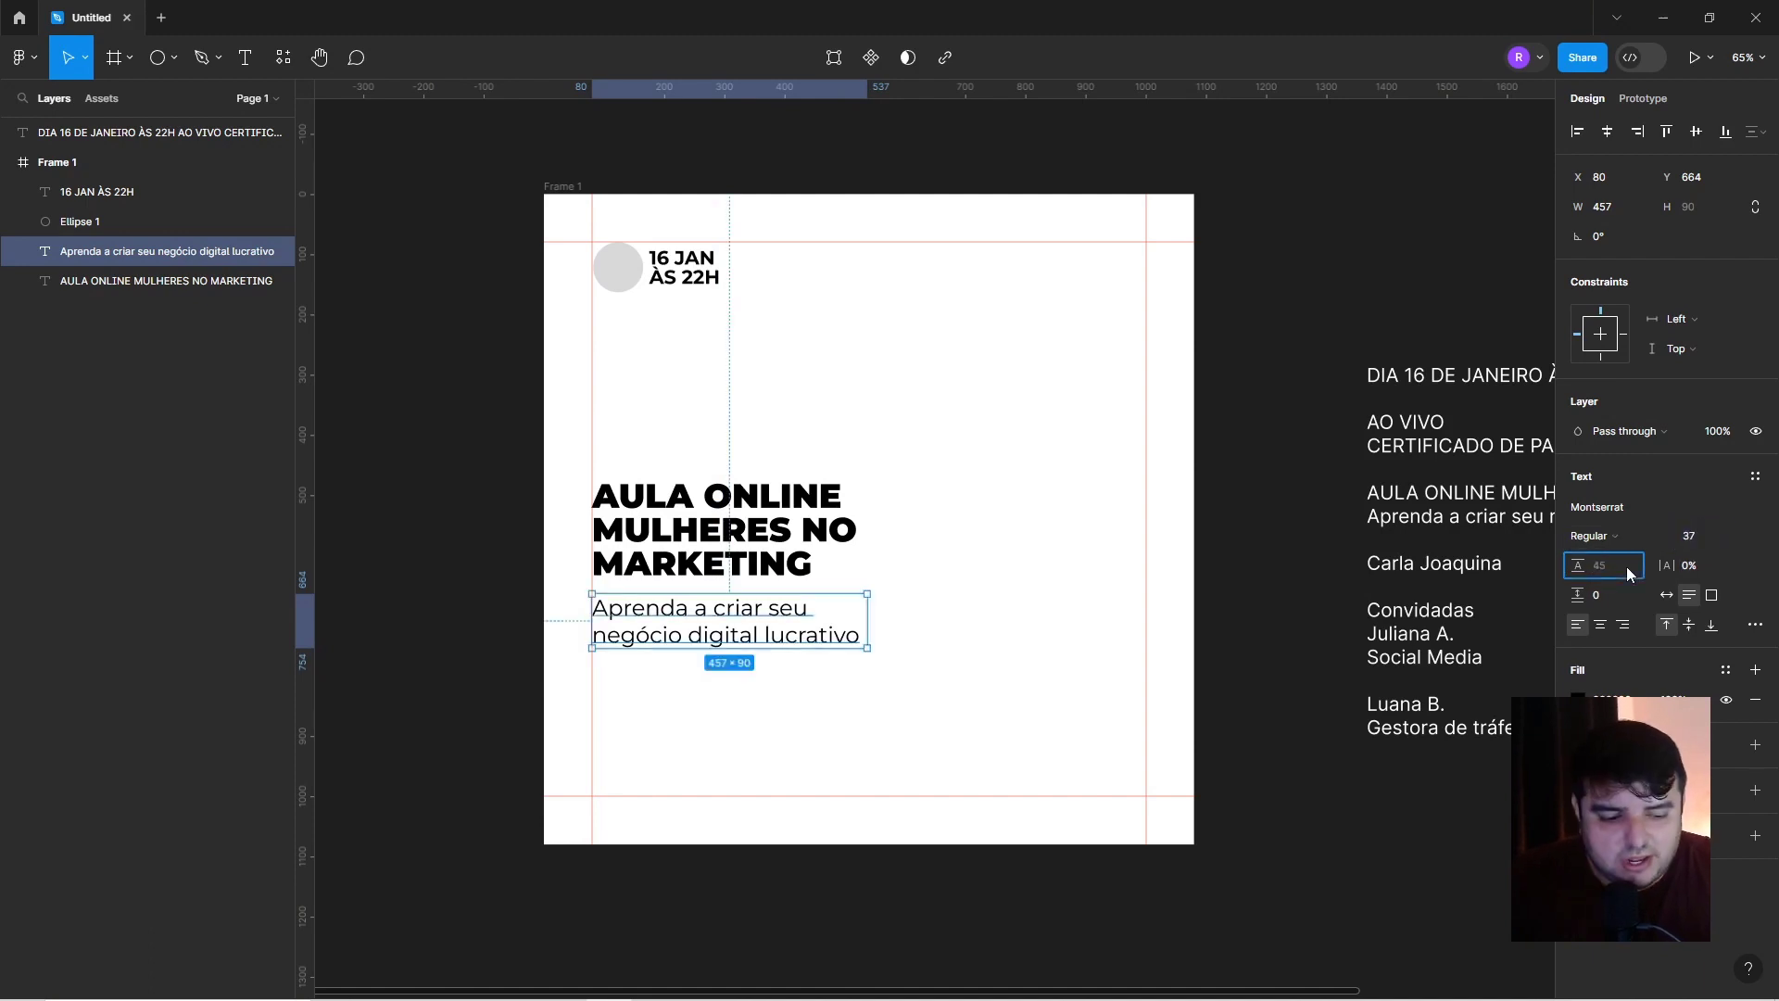
{"action": "type", "text": "120"}
{"action": "key", "text": "Return"}
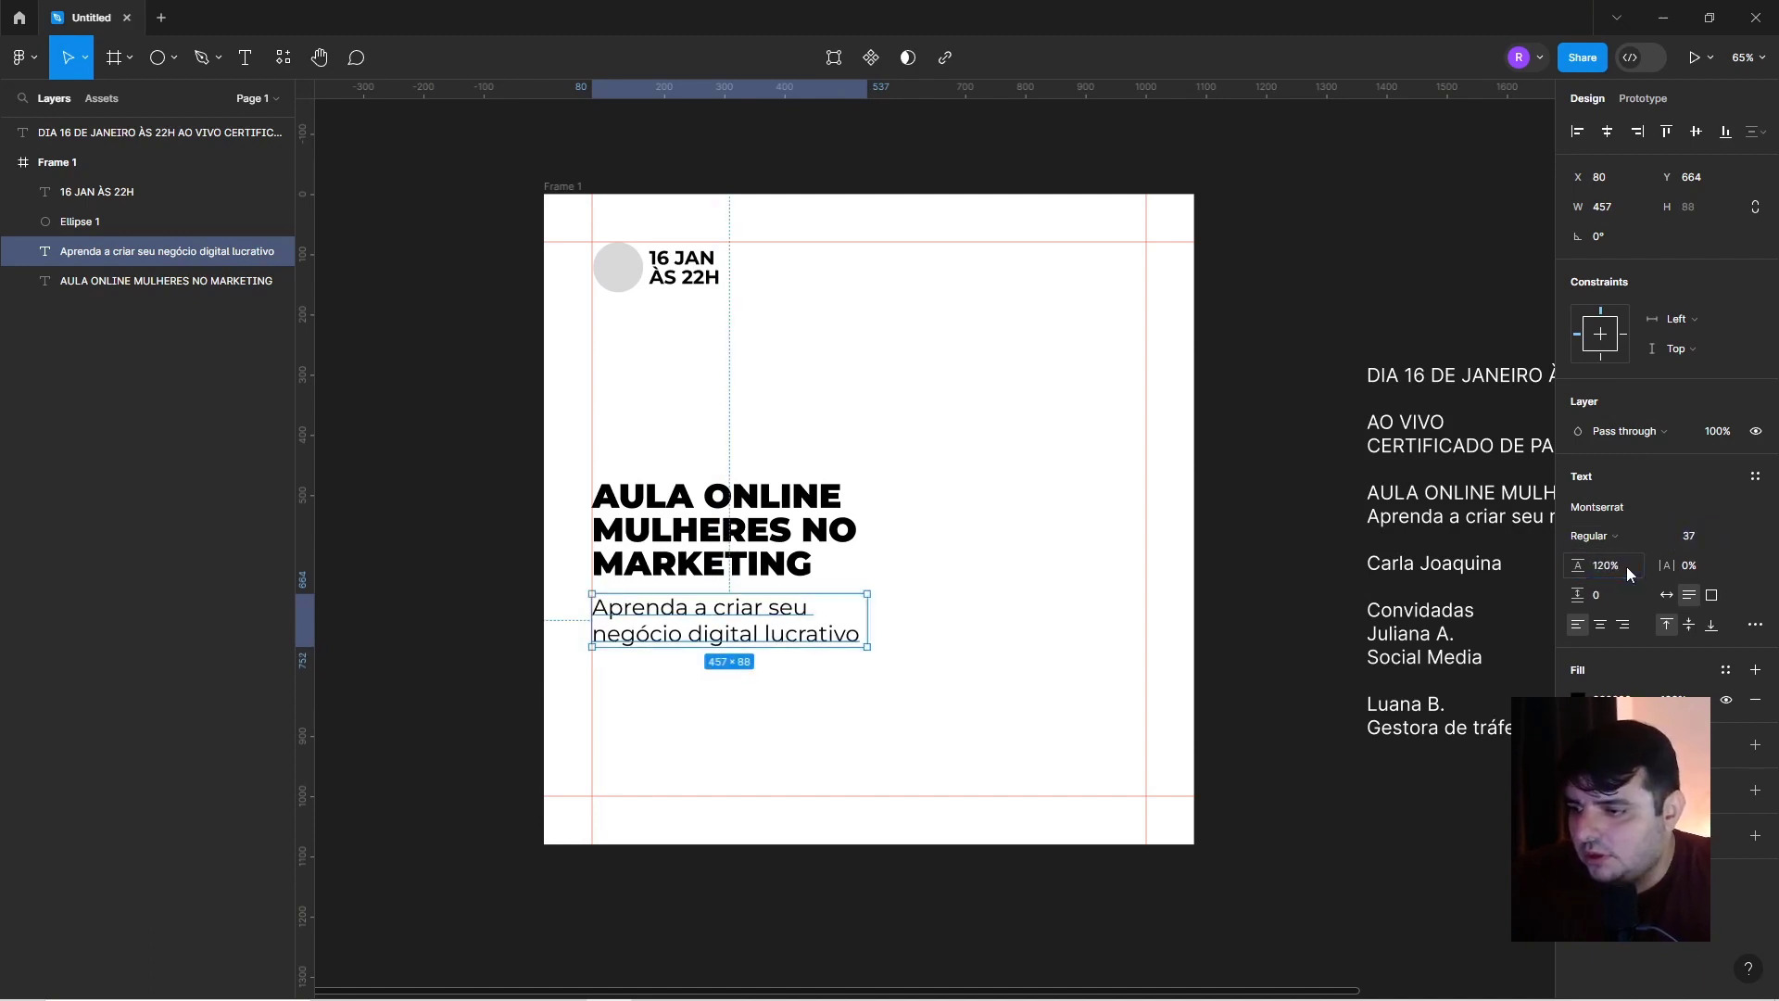
{"action": "key", "text": "shift+Up"}
{"action": "key", "text": "shift+Up"}
{"action": "key", "text": "shift+Down"}
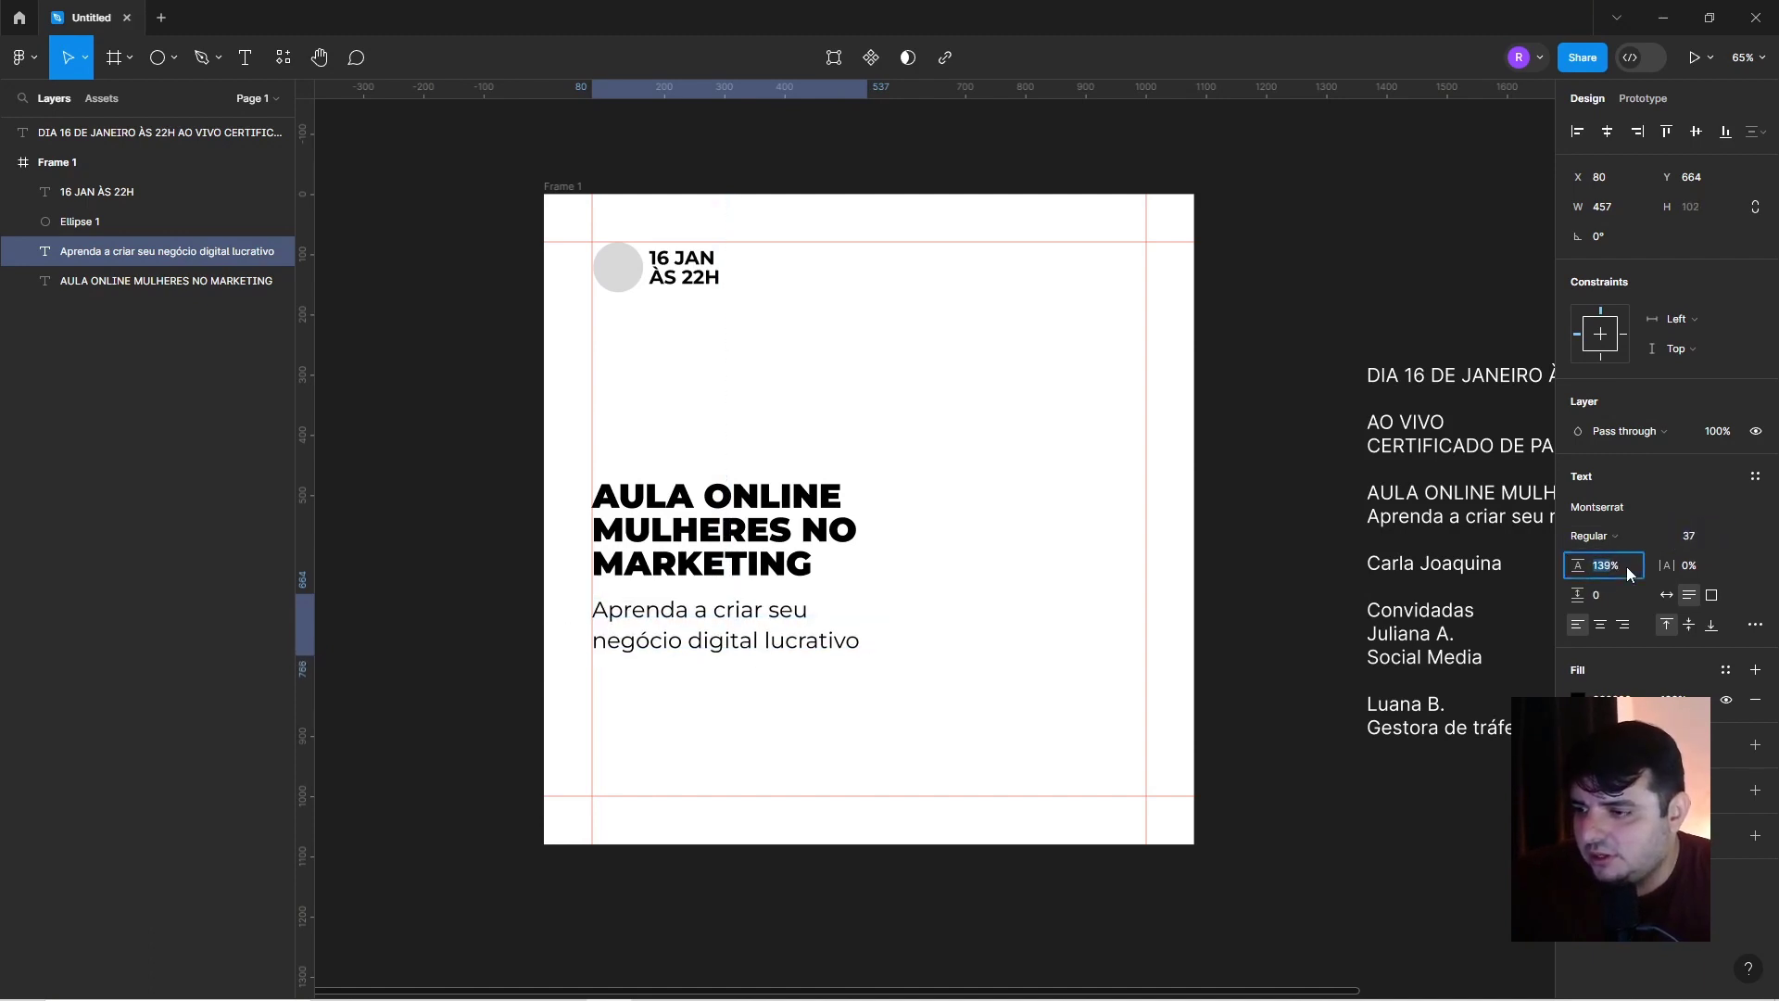
{"action": "key", "text": "Down"}
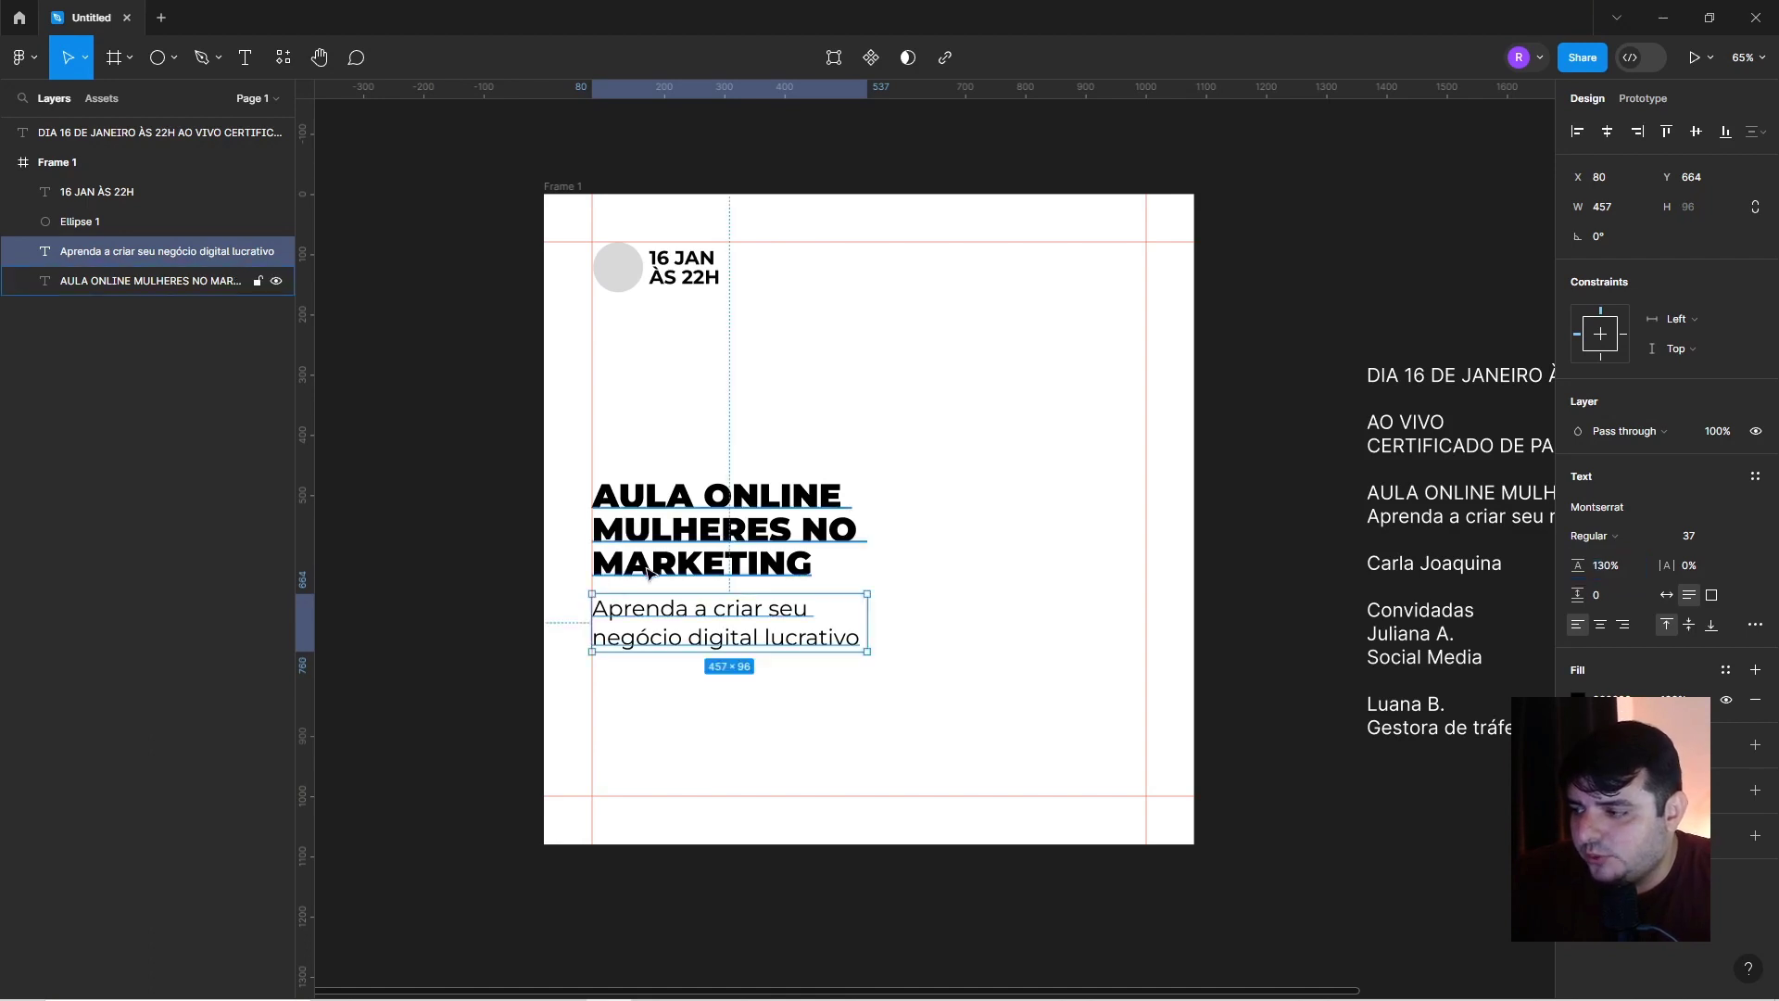
{"action": "left_click", "coordinate": [456, 584]}
{"action": "left_click_drag", "start_coordinate": [780, 639], "coordinate": [780, 635]}
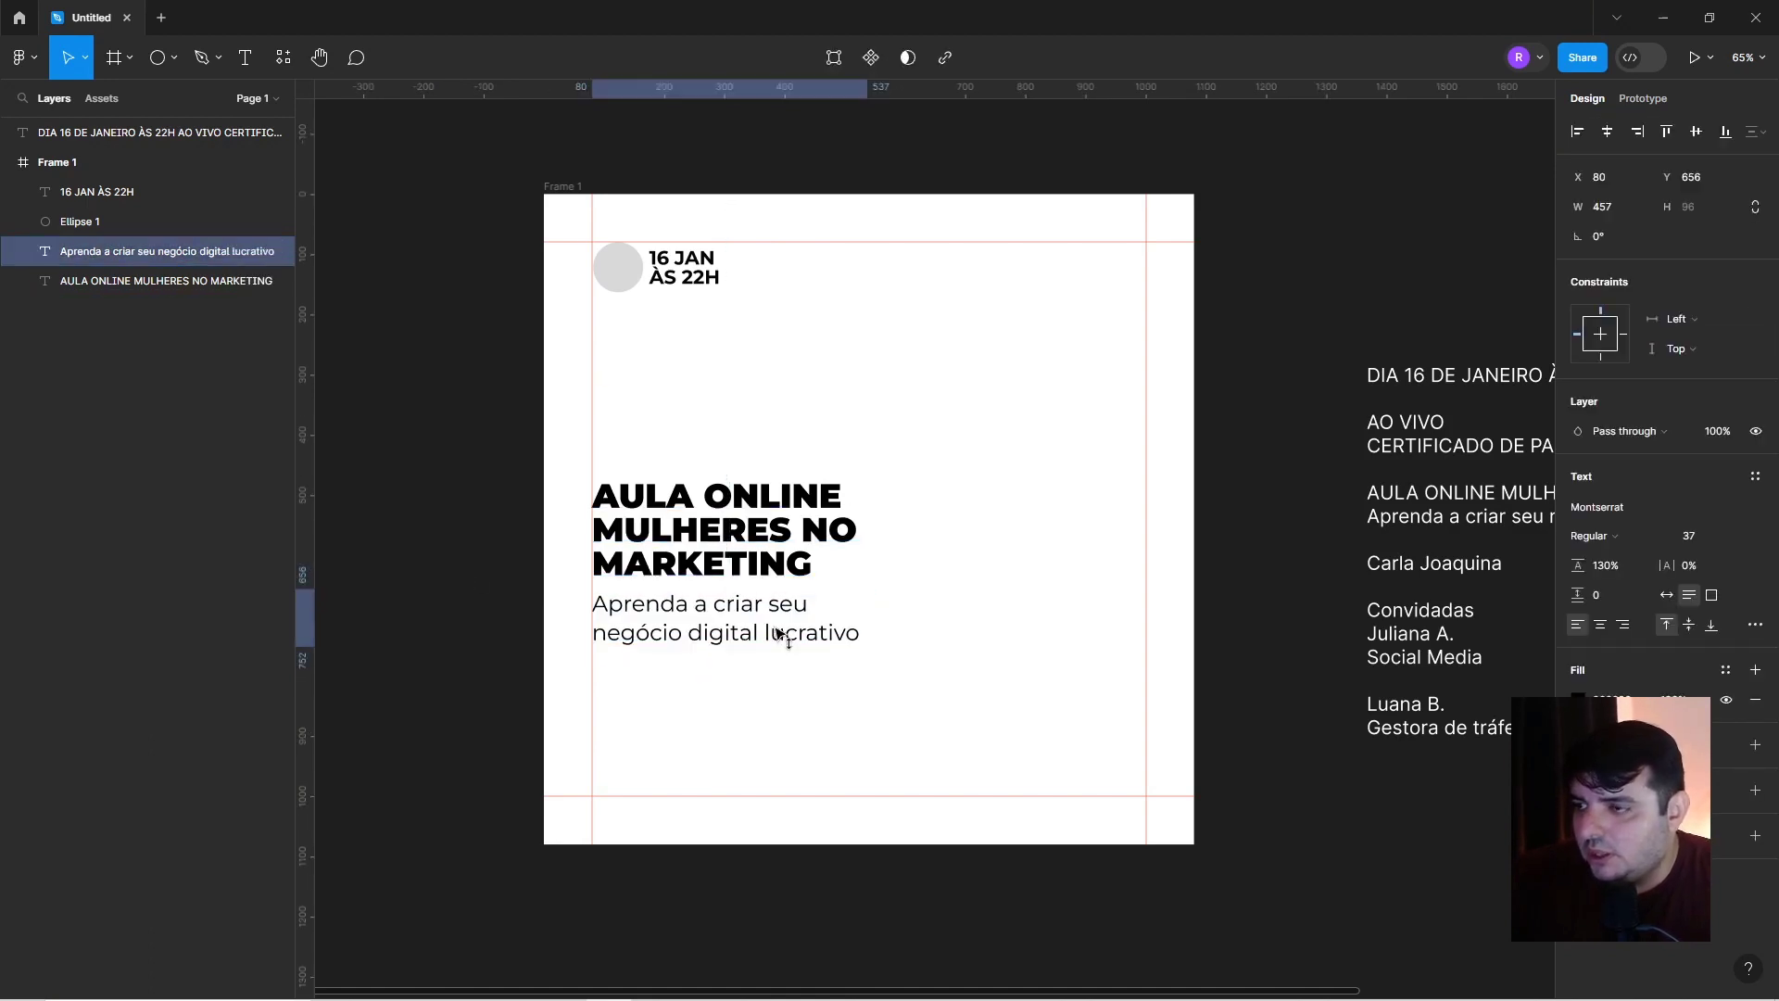
Delete the date line and the title and subtitle lines from the side reference text.
{"action": "scroll", "coordinate": [1338, 290], "scroll_direction": "right", "scroll_amount": 5}
{"action": "left_click", "coordinate": [1136, 308]}
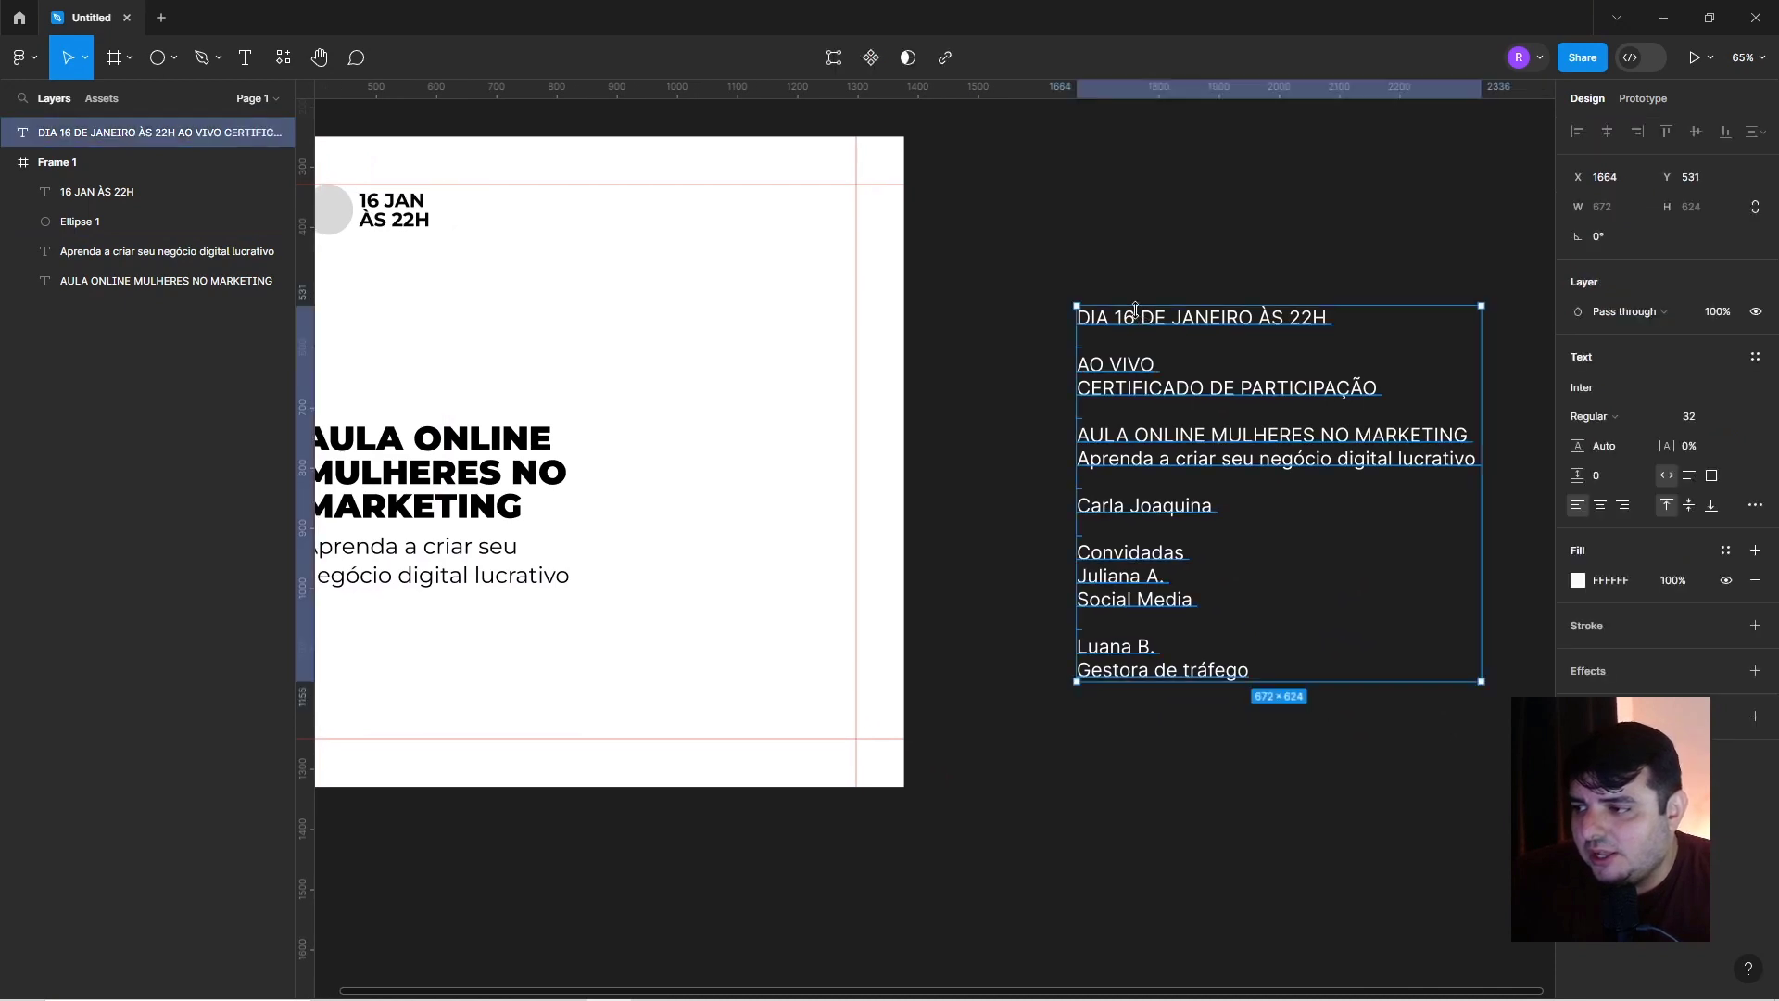
{"action": "double_click", "coordinate": [1136, 308]}
{"action": "left_click_drag", "start_coordinate": [1332, 318], "coordinate": [961, 320]}
{"action": "key", "text": "BackSpace"}
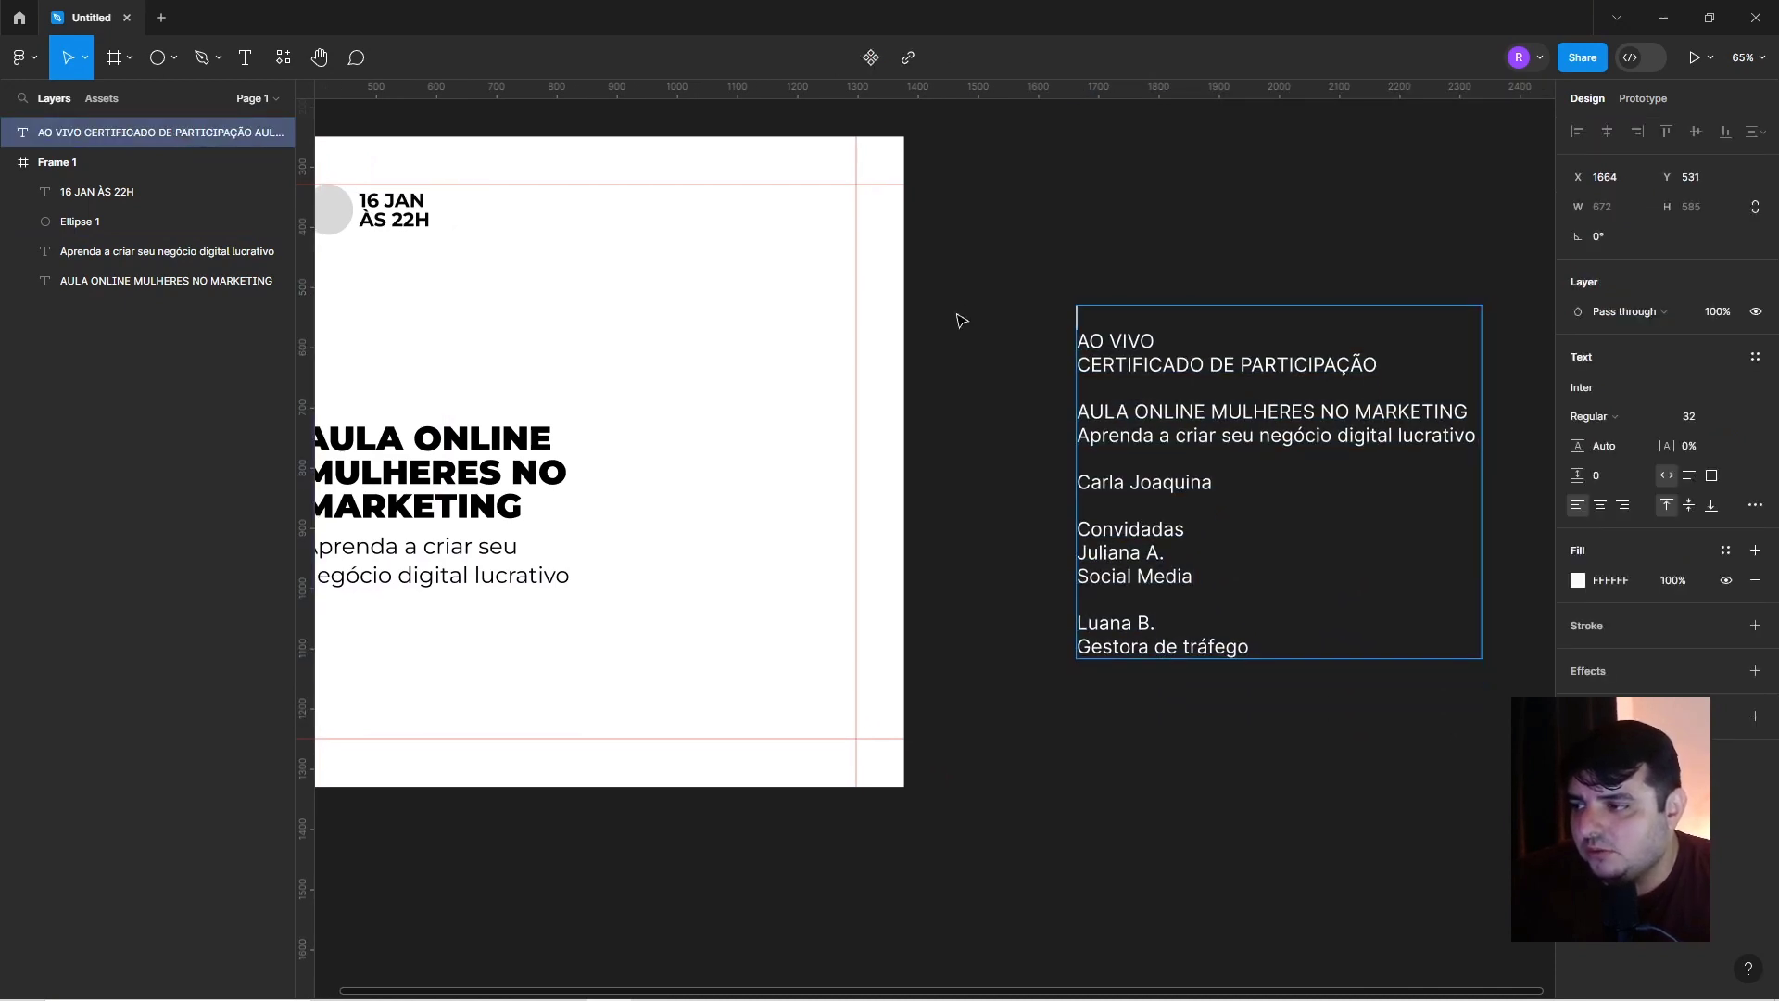
{"action": "key", "text": "Down"}
{"action": "key", "text": "shift+Down"}
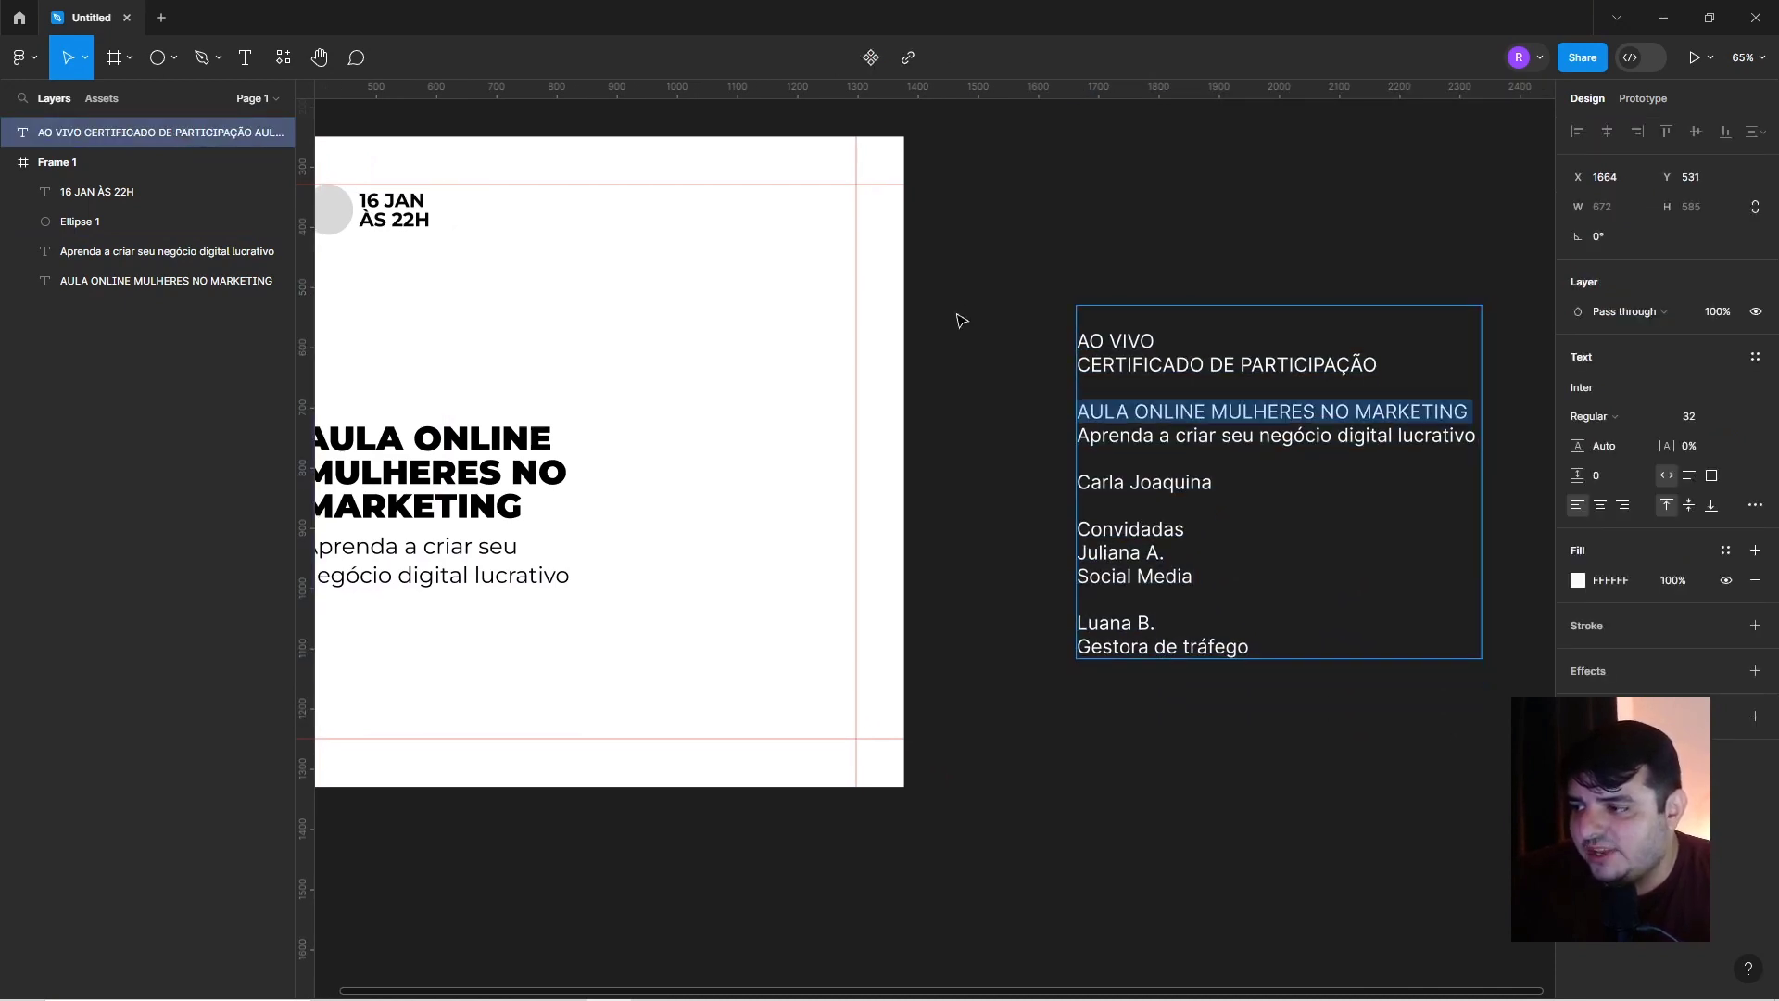
{"action": "key", "text": "shift+Down"}
{"action": "key", "text": "BackSpace"}
{"action": "key", "text": "BackSpace"}
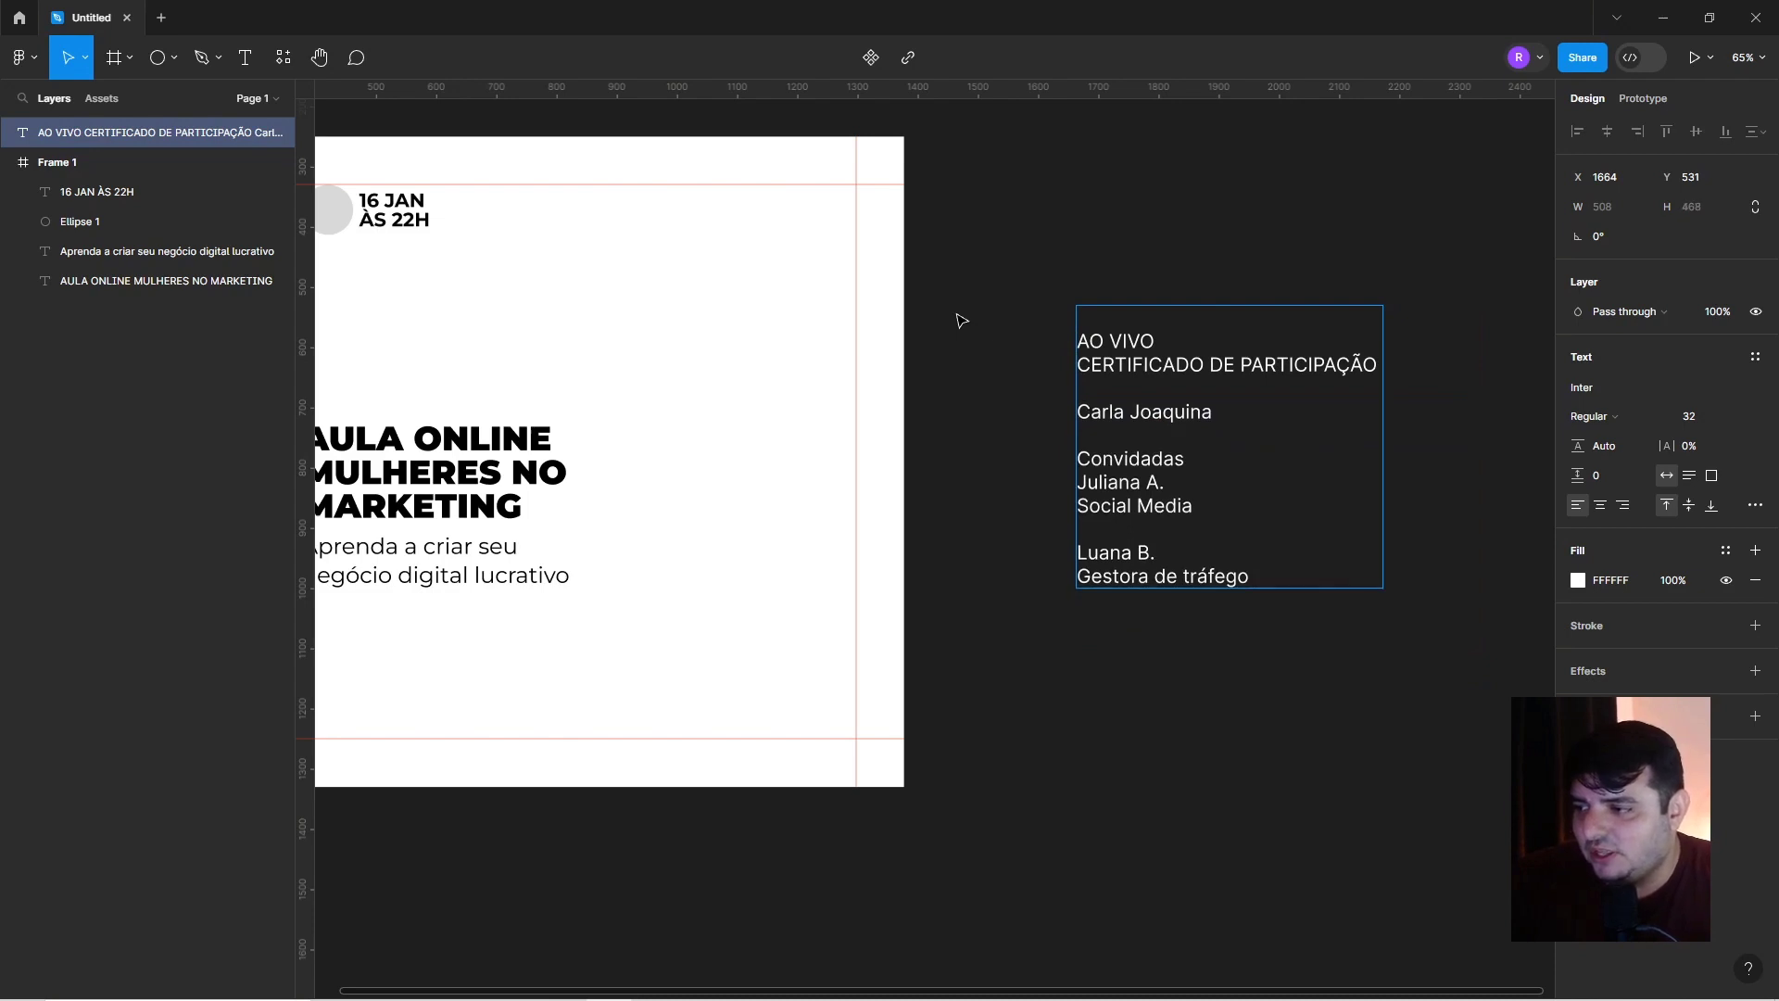
{"action": "key", "text": "Escape"}
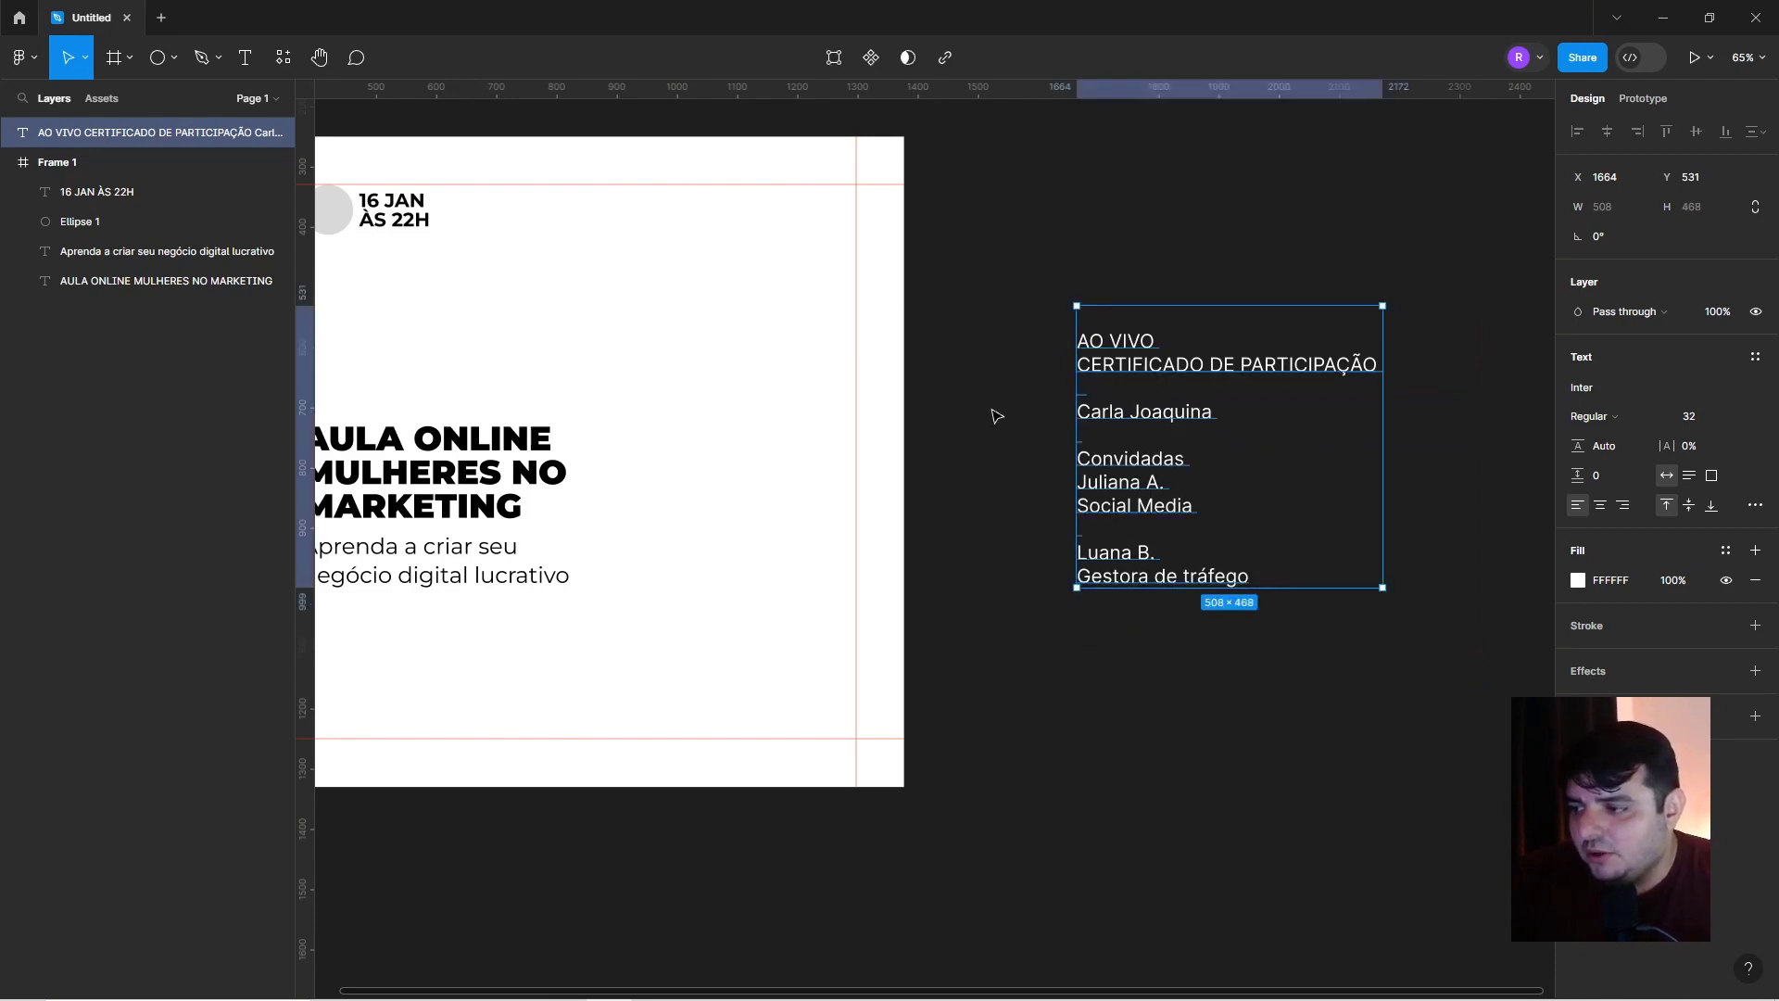
{"action": "left_click_drag", "start_coordinate": [994, 410], "coordinate": [1070, 461]}
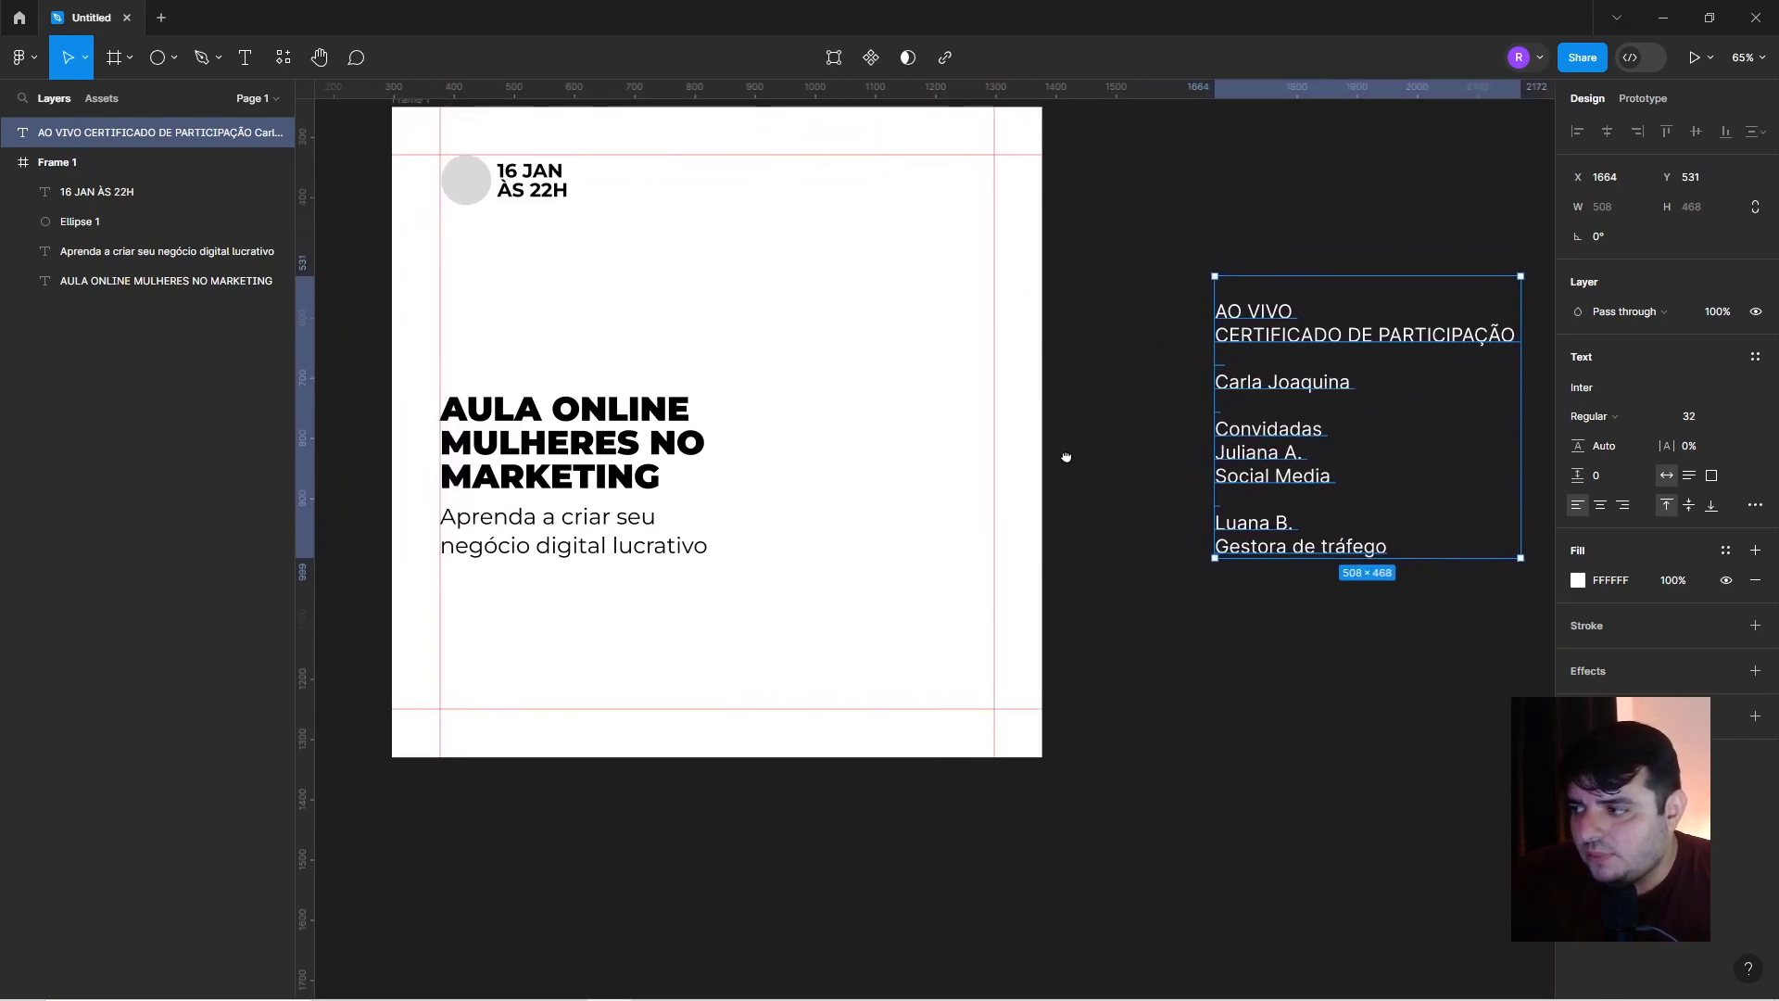
{"action": "left_click", "coordinate": [157, 58]}
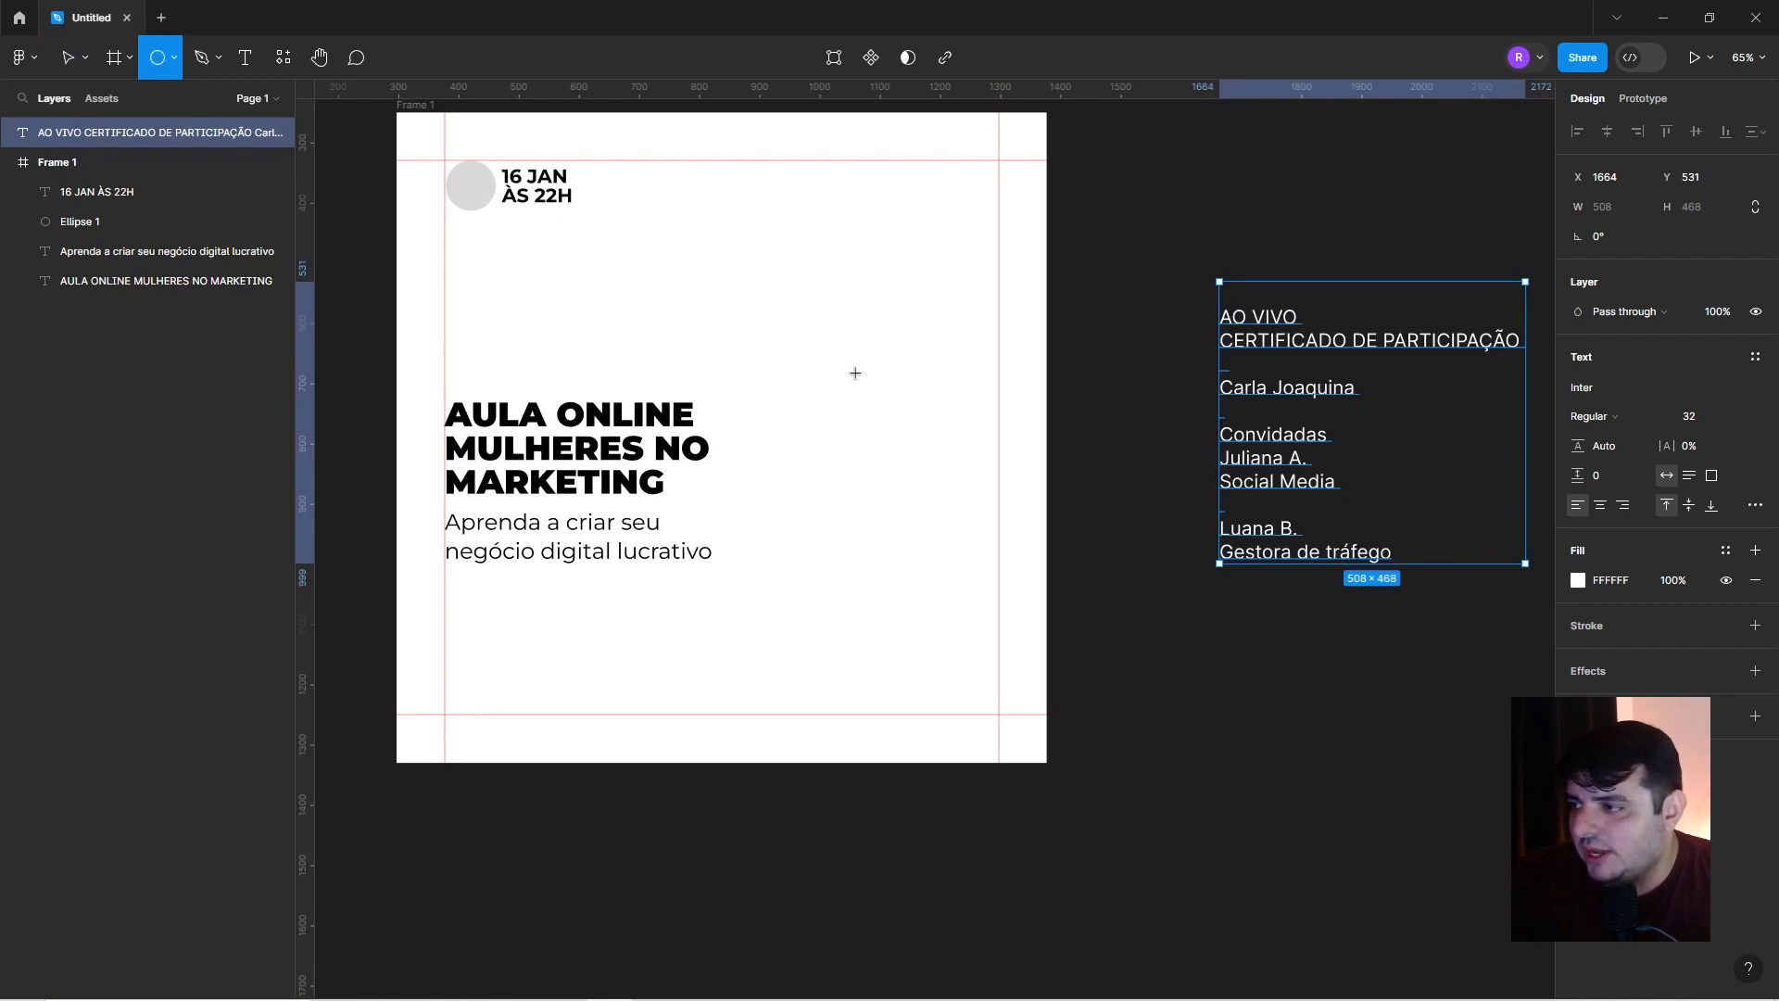
{"action": "mouse_move", "coordinate": [868, 373]}
{"action": "left_mouse_down"}
{"action": "mouse_move", "coordinate": [982, 86]}
{"action": "mouse_move", "coordinate": [974, 126]}
{"action": "left_mouse_up"}
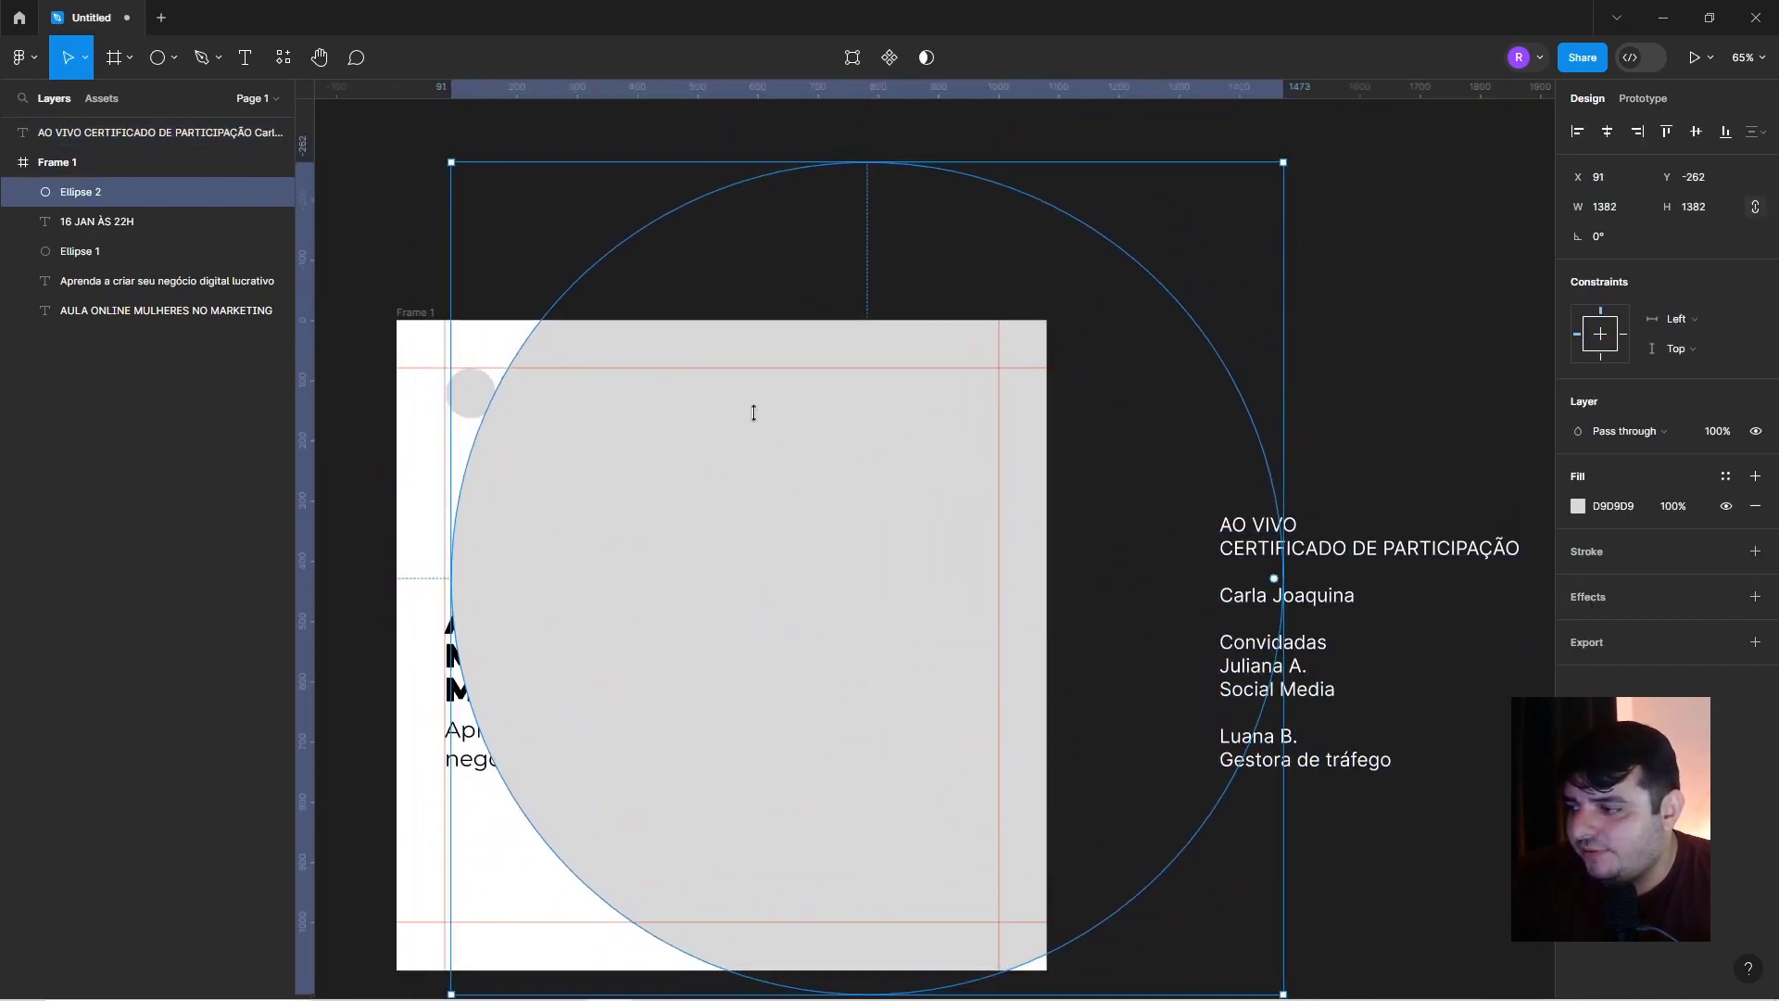
{"action": "left_click_drag", "start_coordinate": [751, 409], "coordinate": [780, 363]}
{"action": "key", "text": "ctrl+shift+bracketleft"}
{"action": "left_click_drag", "start_coordinate": [680, 401], "coordinate": [777, 438]}
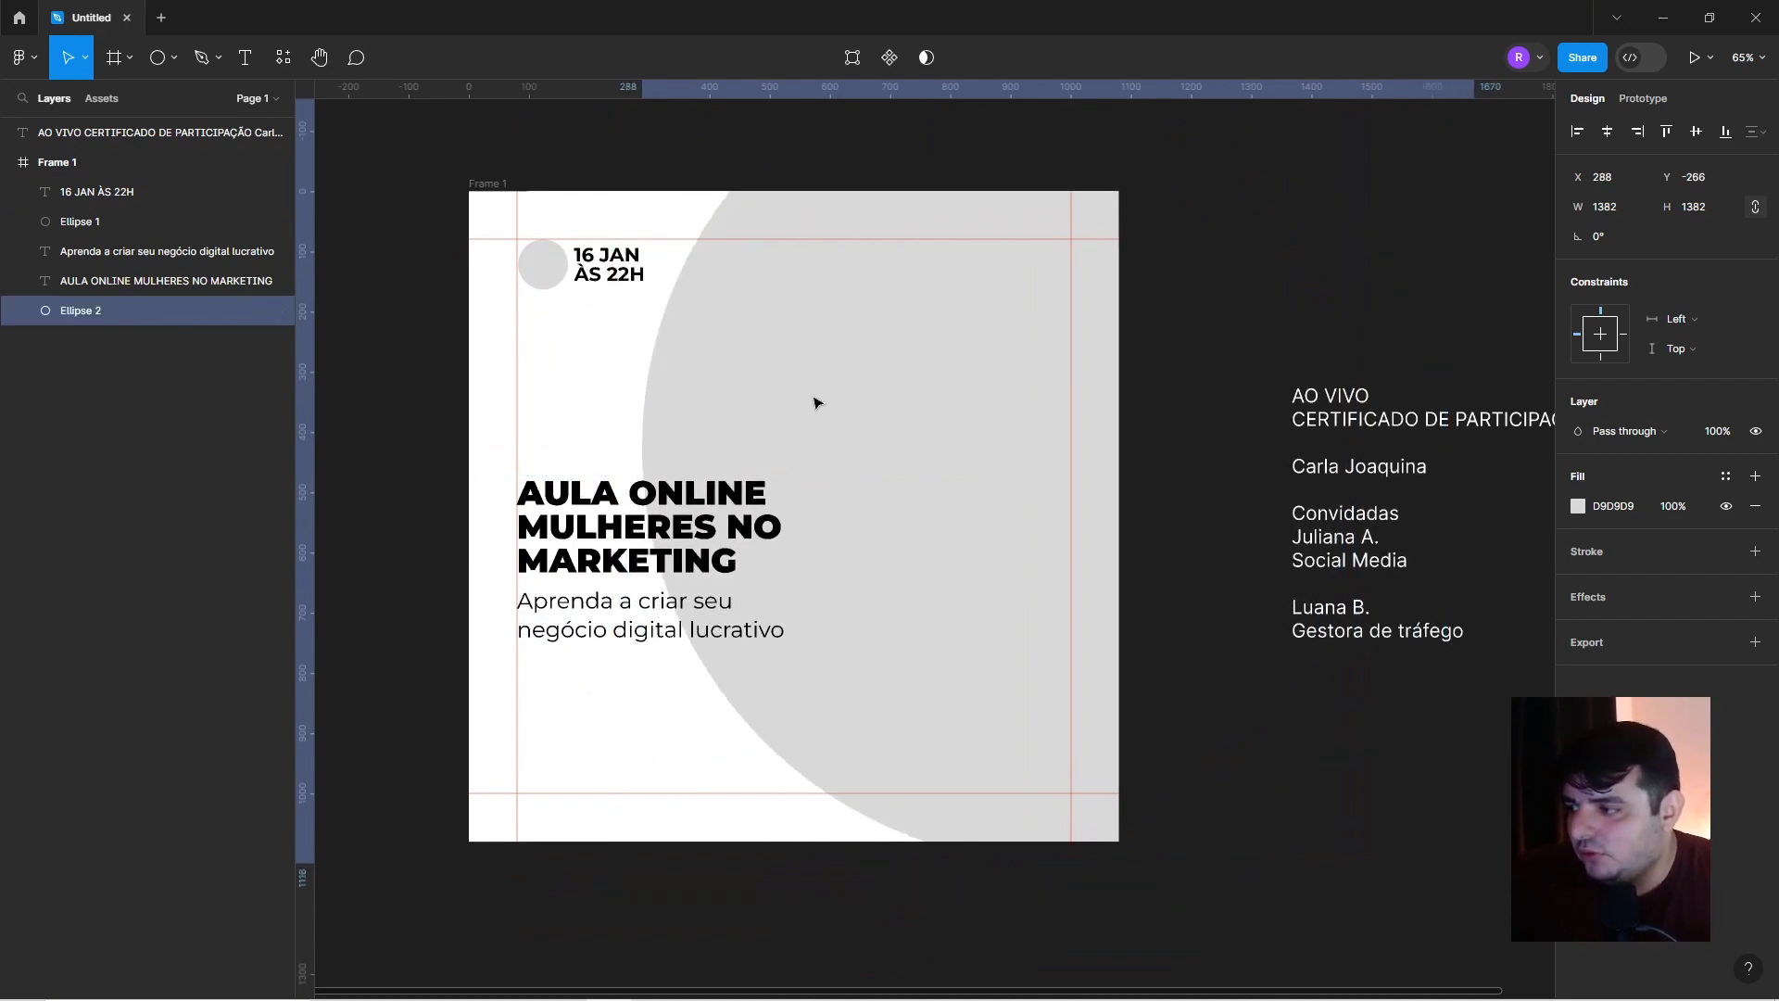
{"action": "left_click_drag", "start_coordinate": [778, 437], "coordinate": [821, 394]}
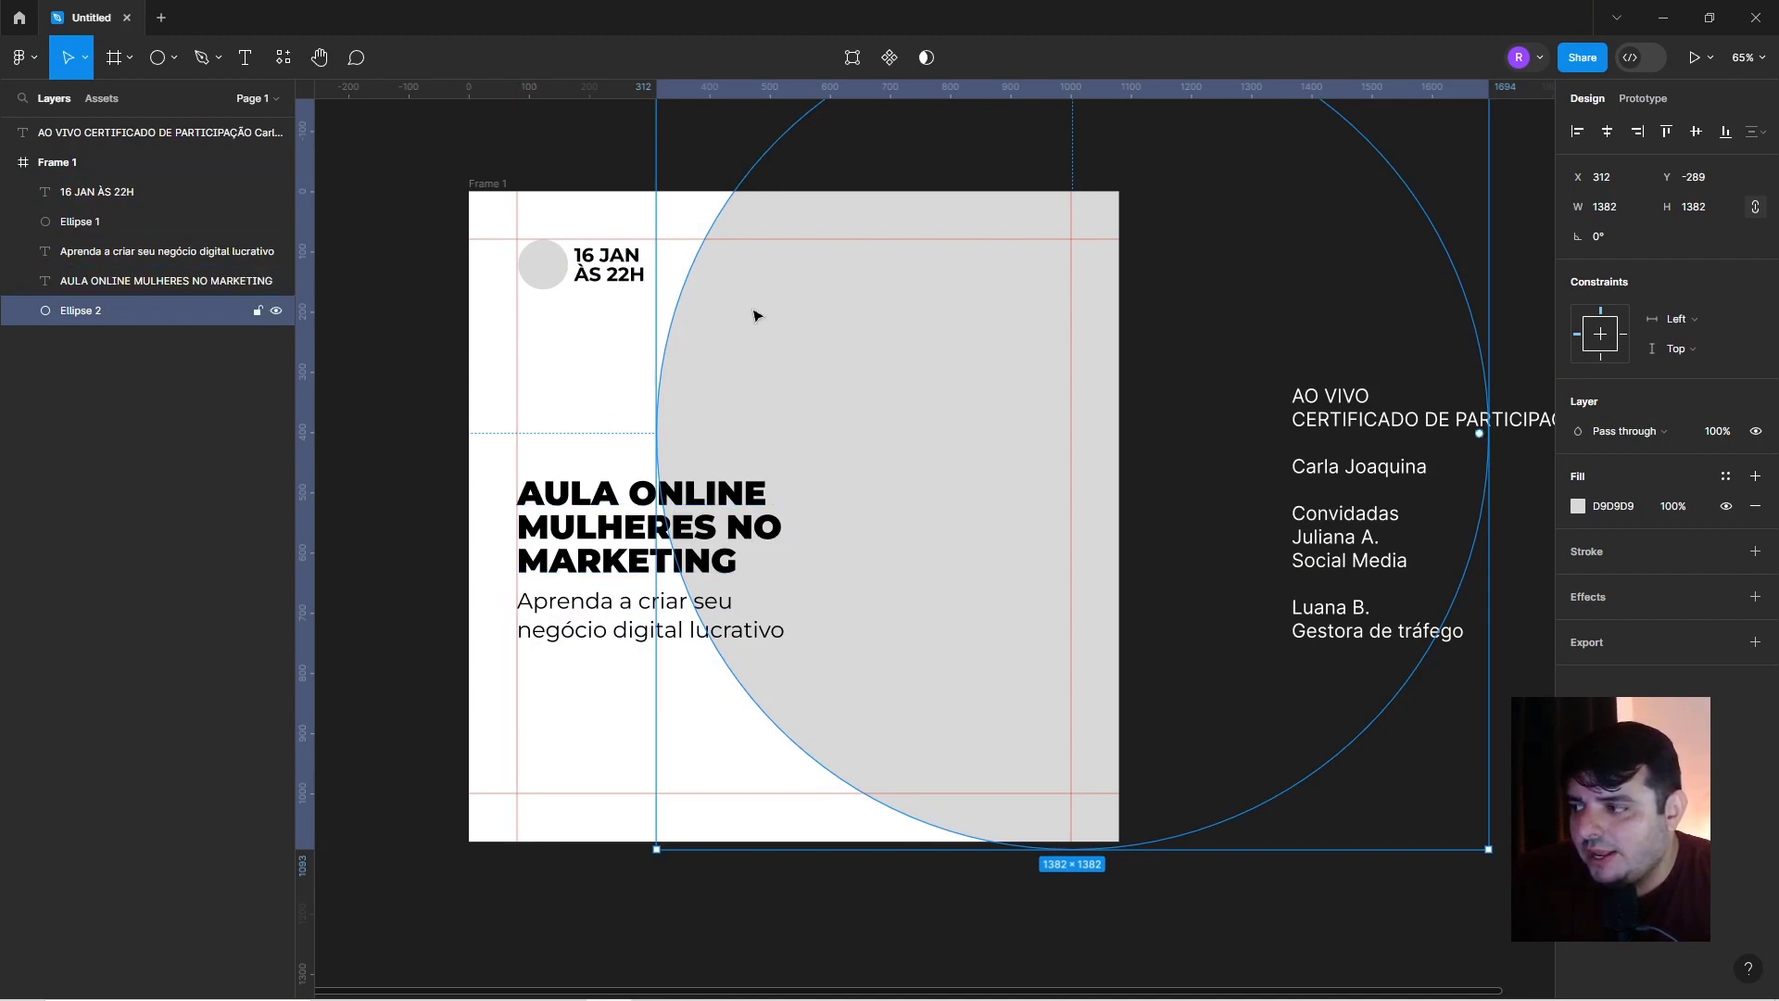
{"action": "key", "text": "Escape"}
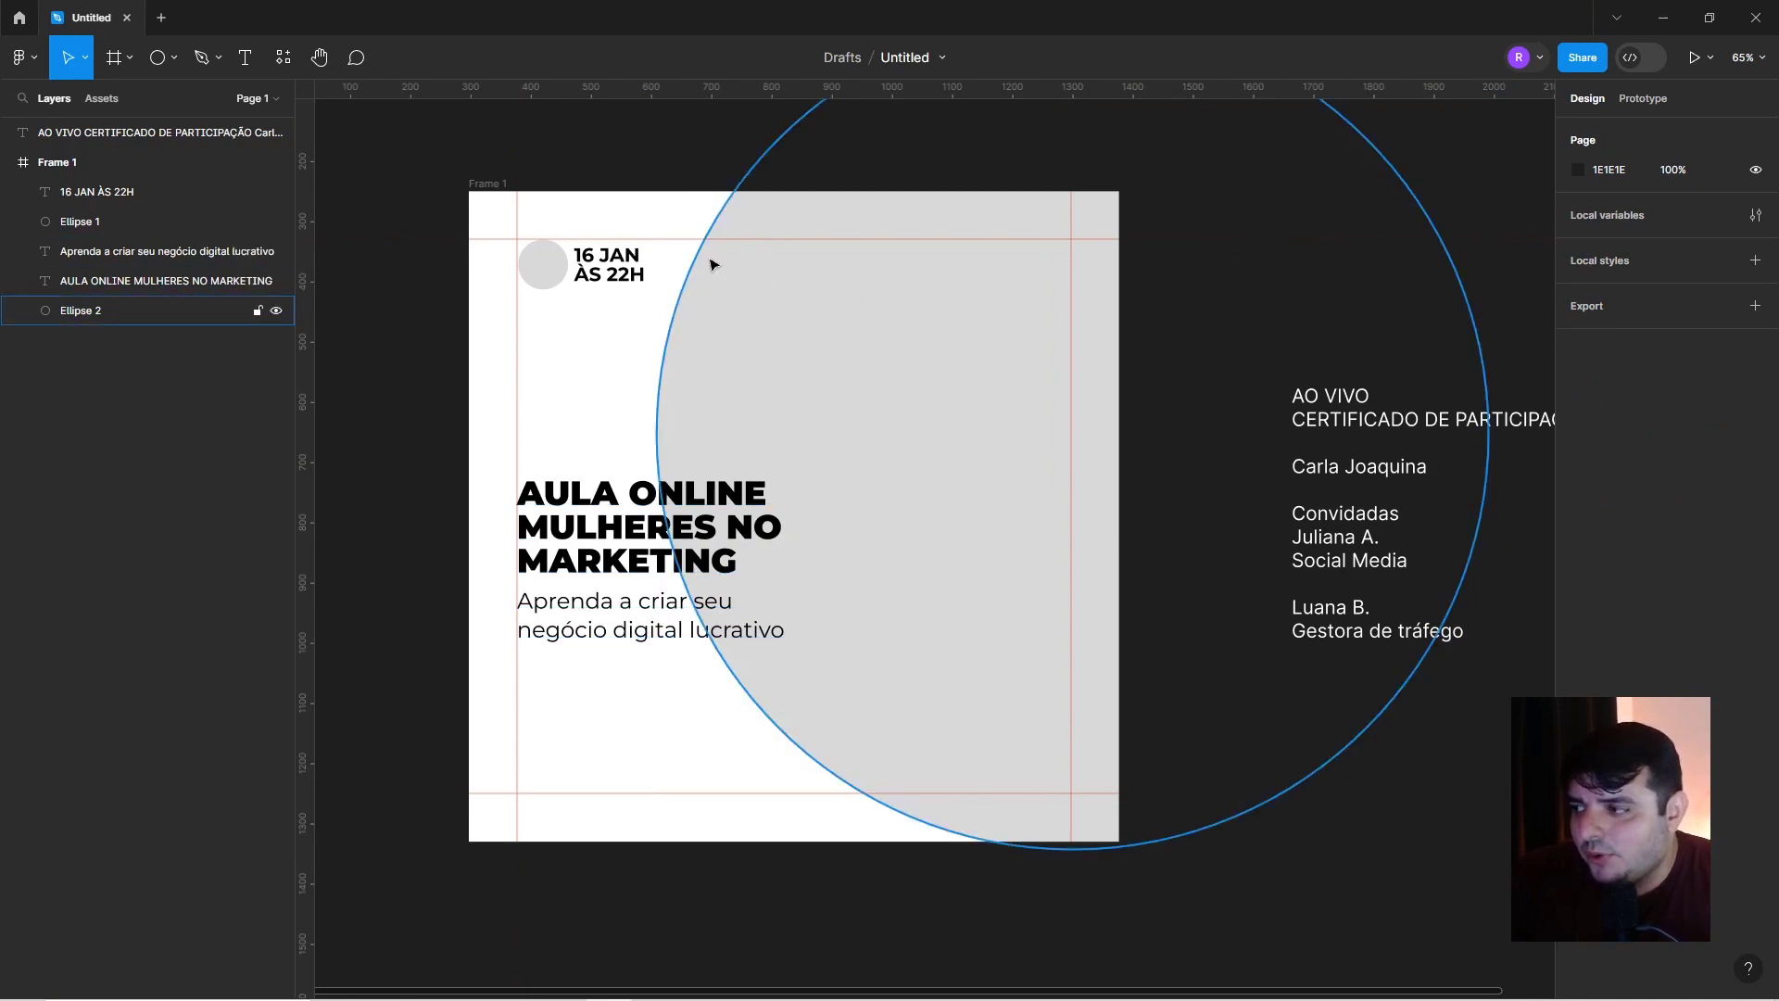
{"action": "left_click", "coordinate": [767, 375]}
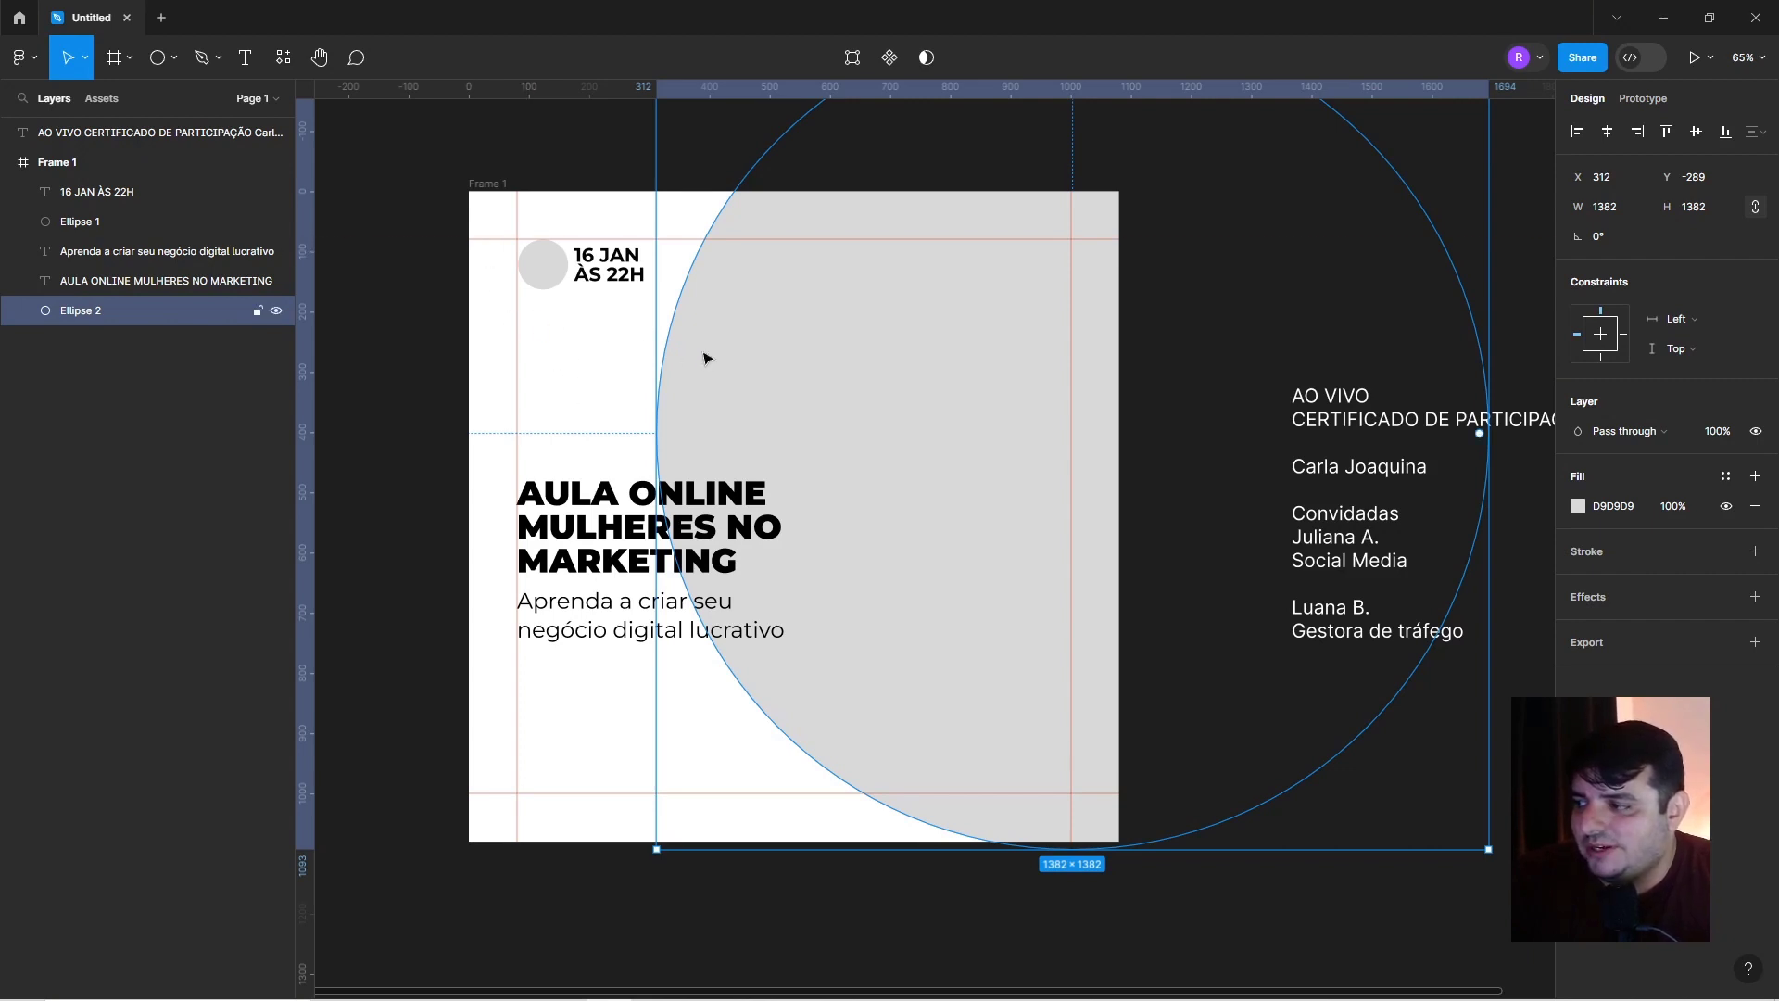
{"action": "key", "text": "Delete"}
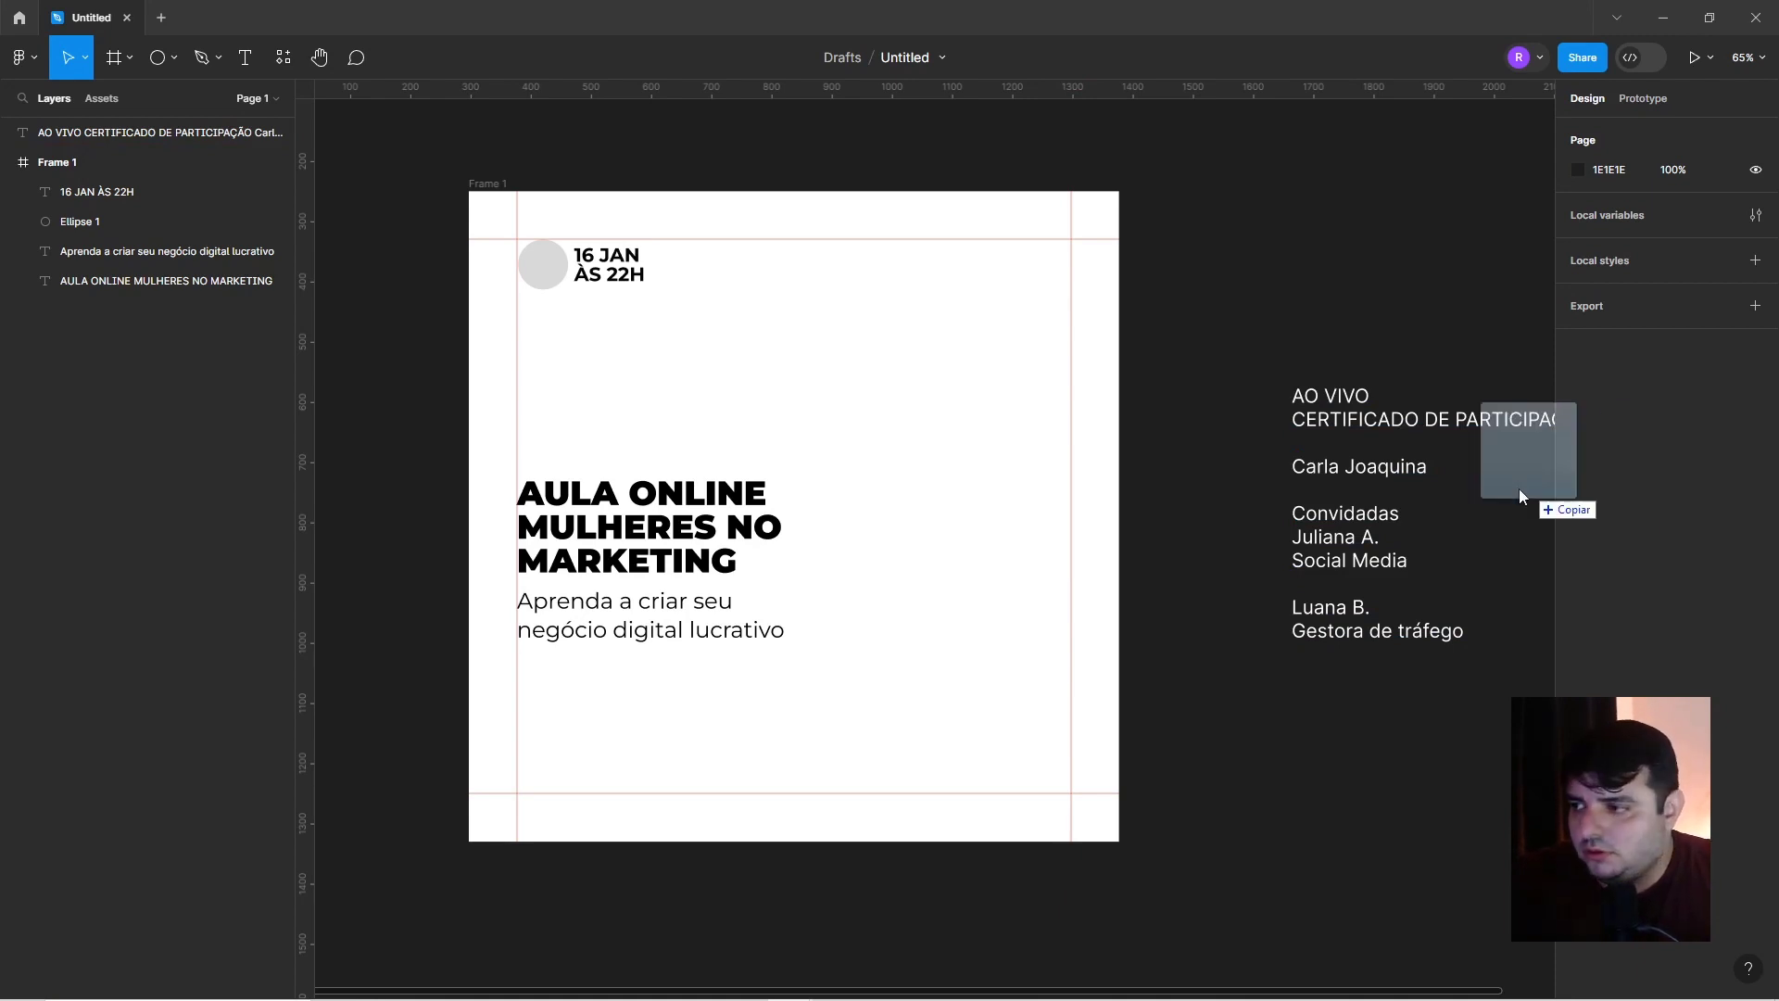
Import the woman-with-laptop photo and paste it inside Frame 1.
{"action": "left_click_drag", "start_coordinate": [1520, 488], "coordinate": [1281, 345]}
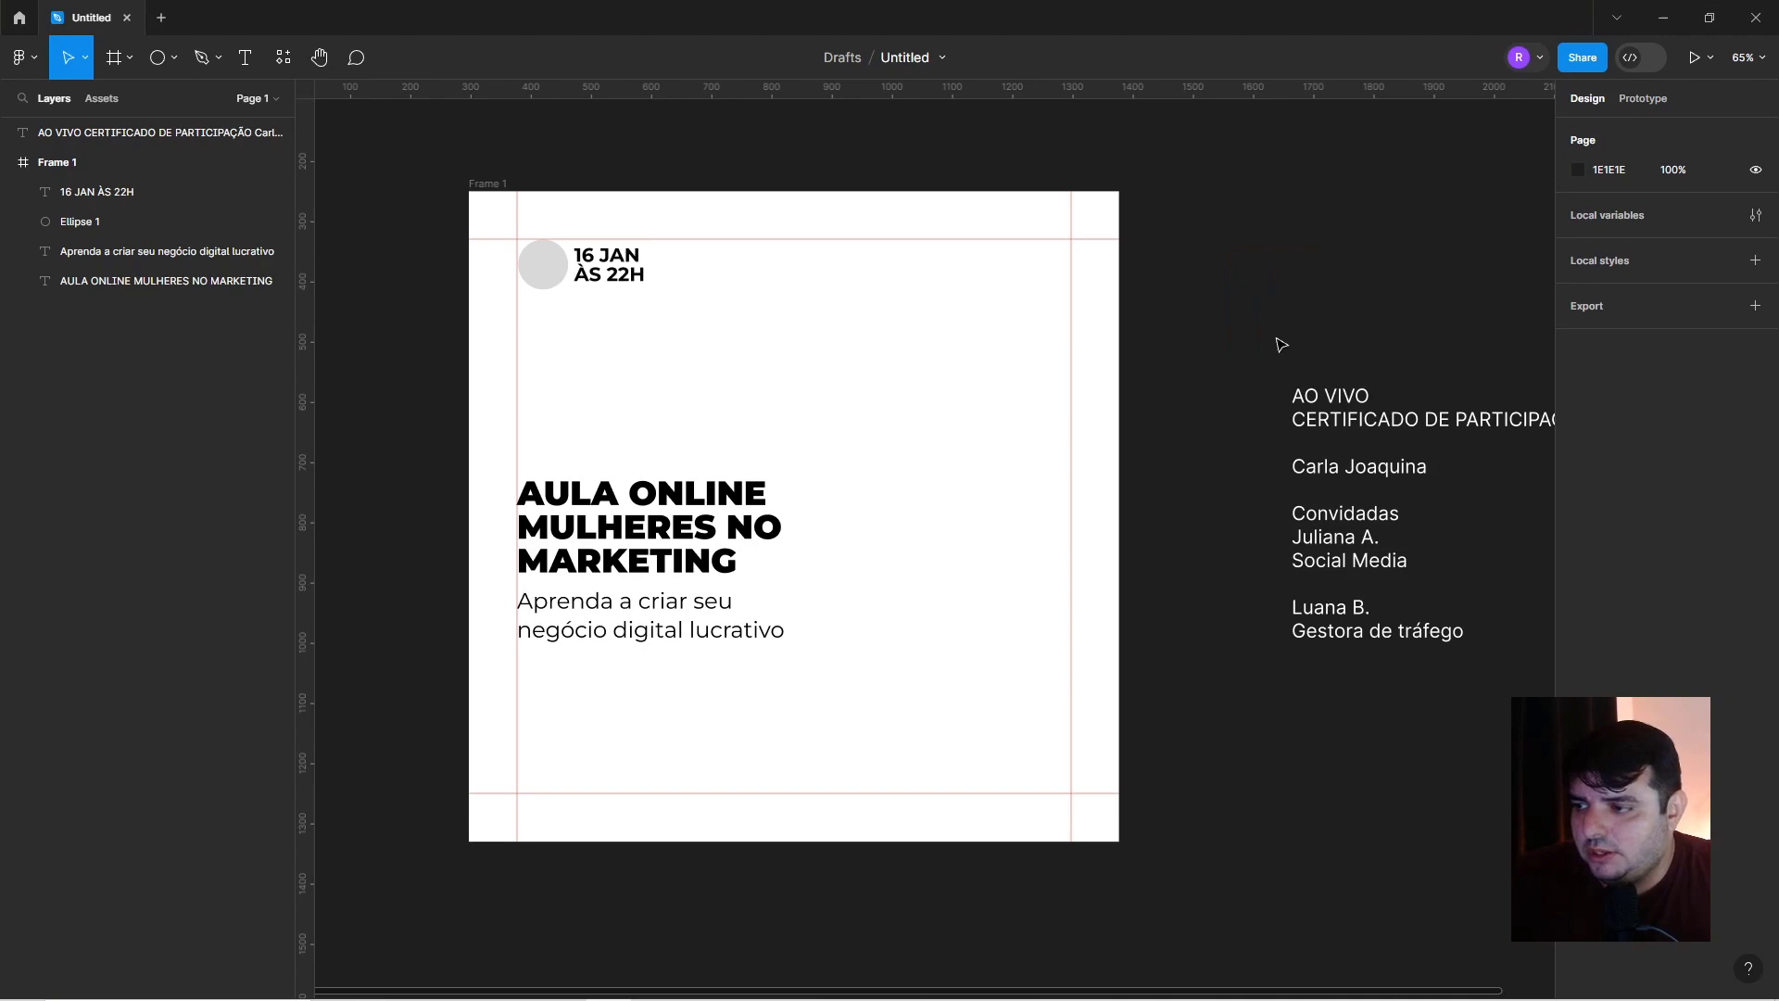
{"action": "scroll", "coordinate": [1297, 316], "scroll_direction": "down", "scroll_amount": 5}
{"action": "scroll", "coordinate": [1323, 296], "scroll_direction": "down", "scroll_amount": 2}
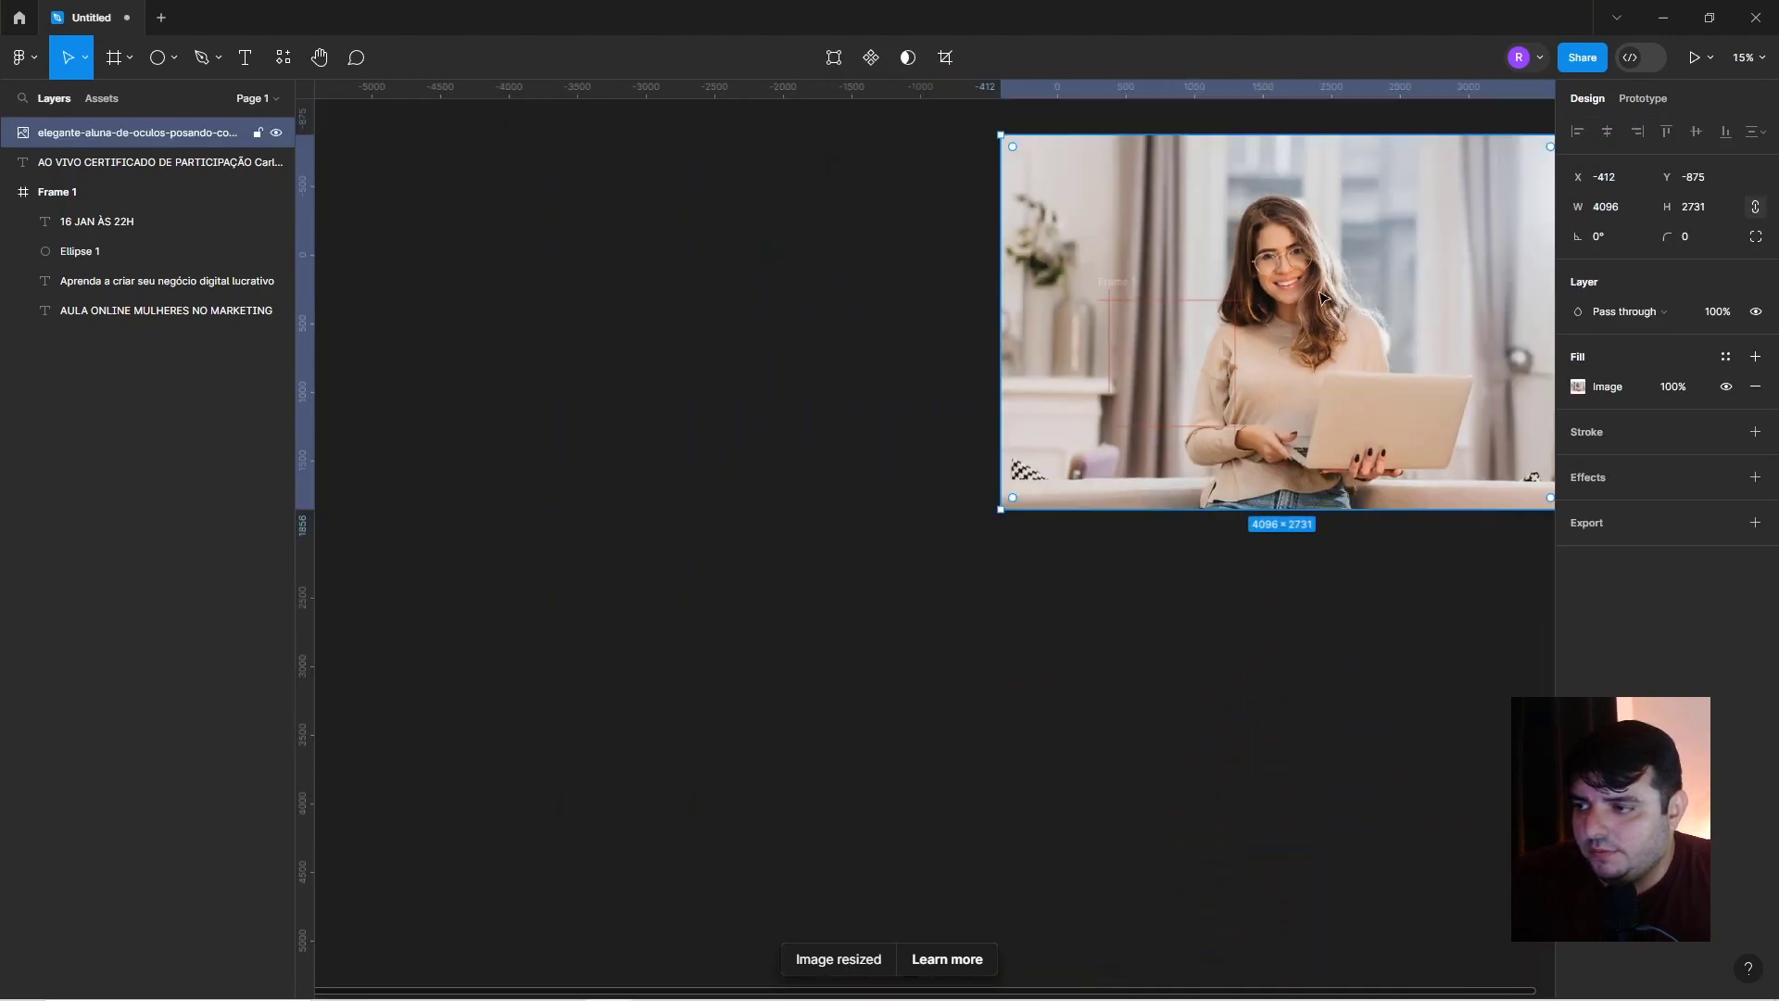
{"action": "scroll", "coordinate": [1334, 294], "scroll_direction": "up", "scroll_amount": 1}
{"action": "key", "text": "ctrl+x"}
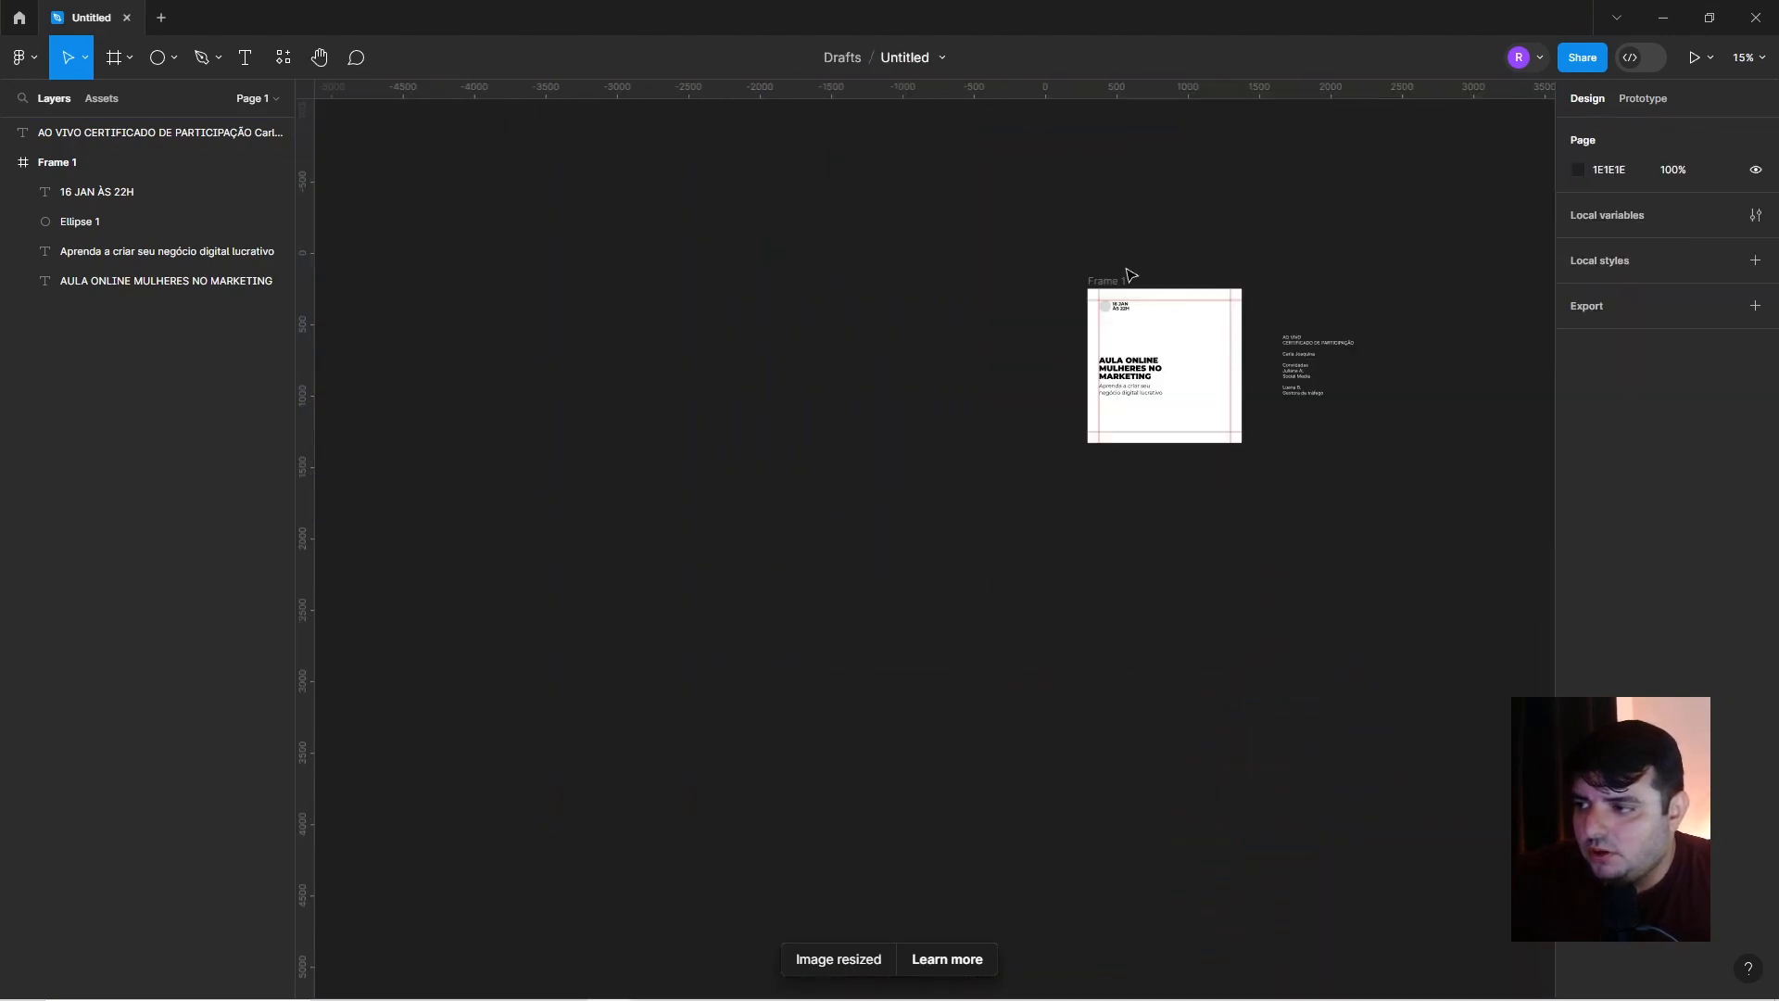
{"action": "left_click", "coordinate": [1132, 275]}
{"action": "key", "text": "ctrl+v"}
{"action": "scroll", "coordinate": [1371, 311], "scroll_direction": "up", "scroll_amount": 2}
{"action": "scroll", "coordinate": [1406, 327], "scroll_direction": "up", "scroll_amount": 1}
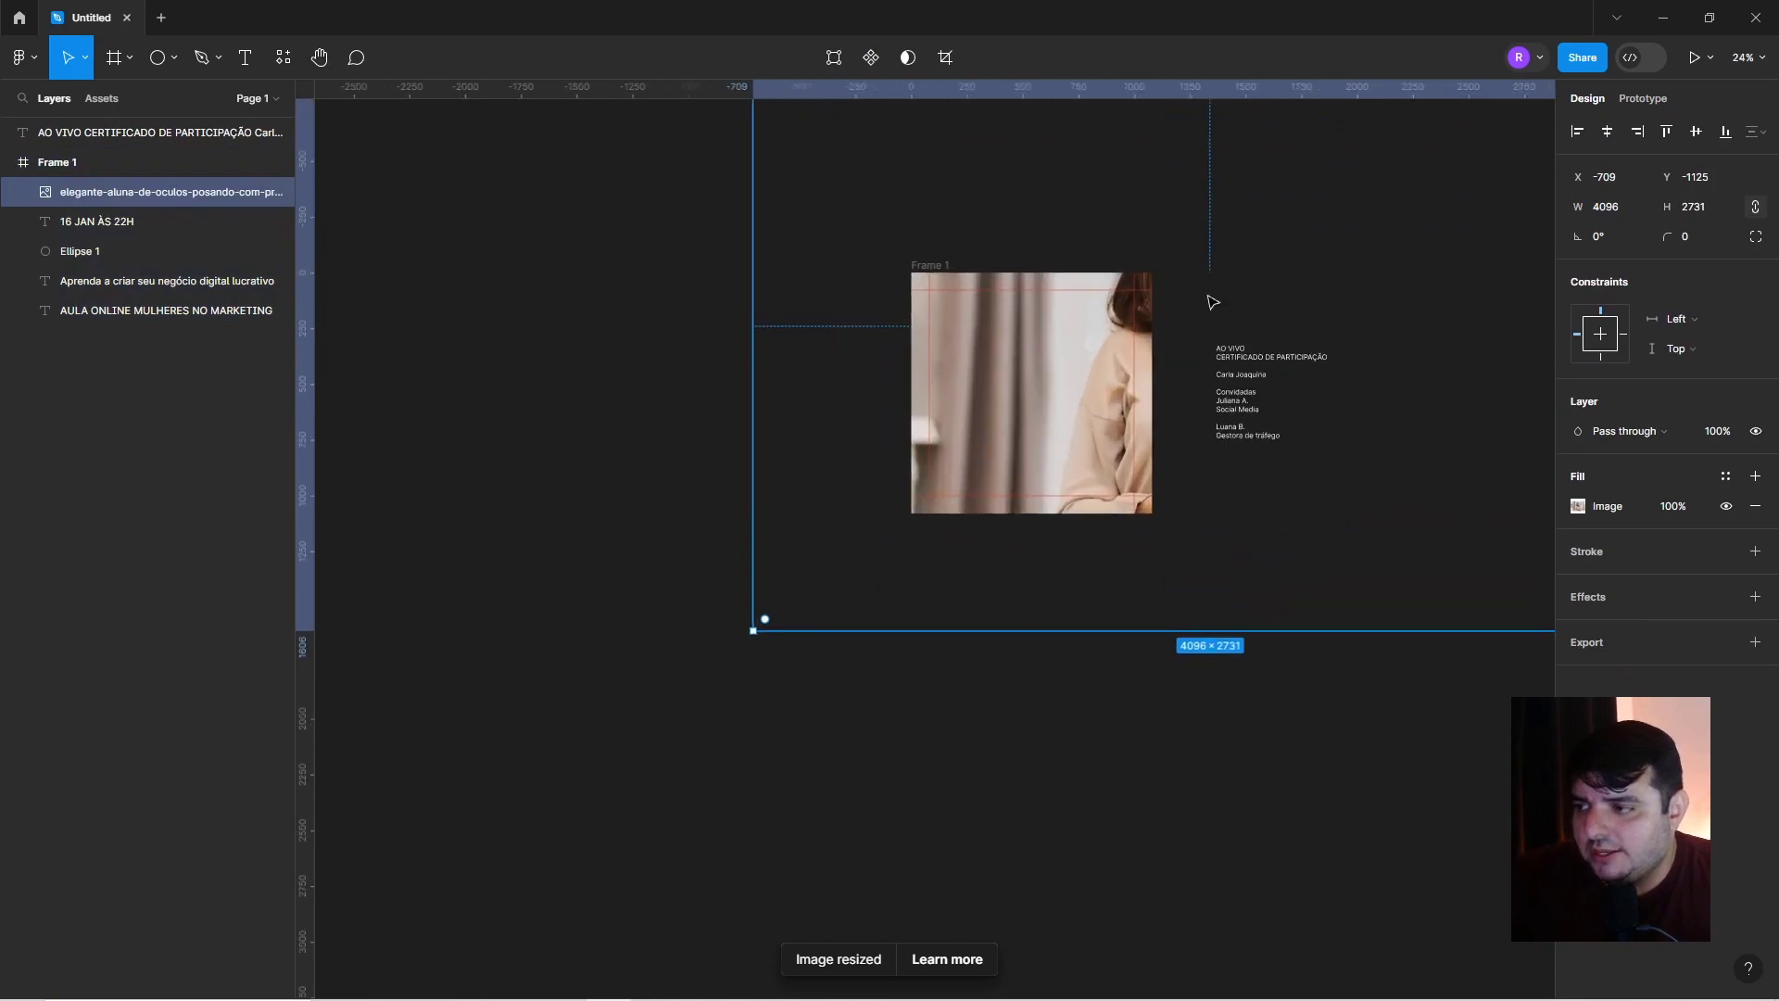
{"action": "left_click_drag", "start_coordinate": [1185, 220], "coordinate": [976, 359]}
Shrink and shift the photo within the frame, then send it to the back.
{"action": "mouse_move", "coordinate": [1458, 161]}
{"action": "left_mouse_down"}
{"action": "mouse_move", "coordinate": [1059, 365]}
{"action": "mouse_move", "coordinate": [1064, 345]}
{"action": "left_mouse_up"}
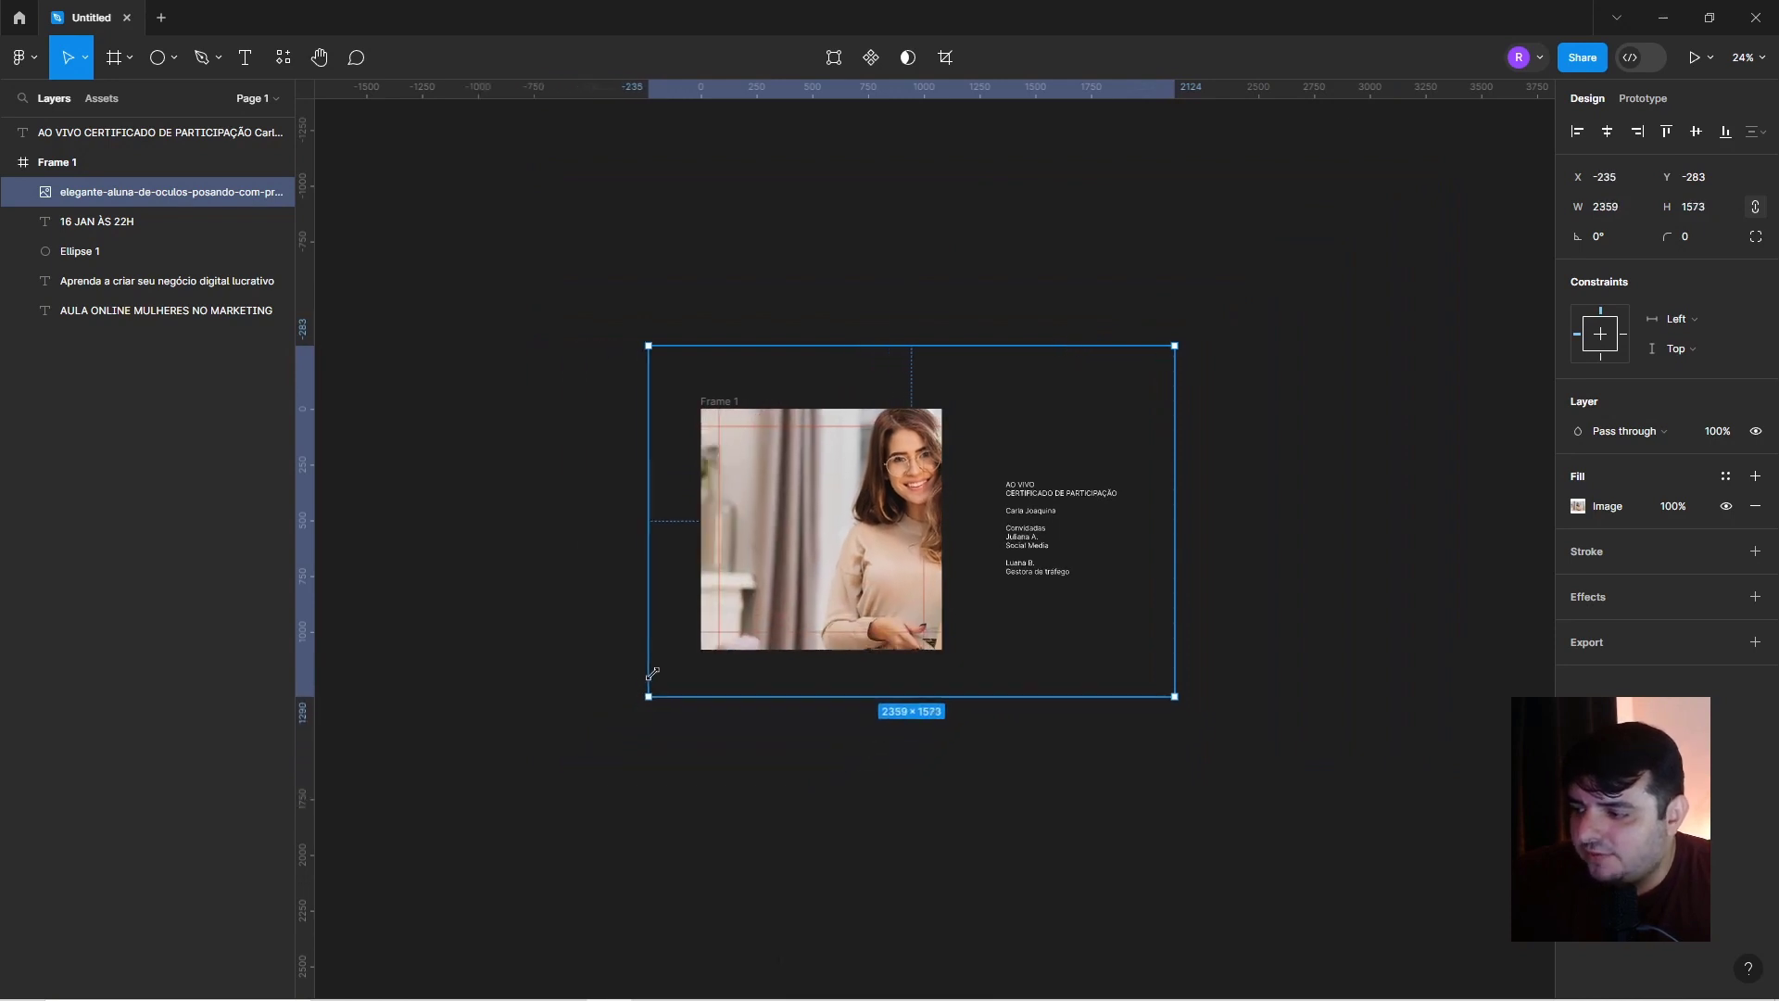
{"action": "left_click_drag", "start_coordinate": [545, 765], "coordinate": [702, 661]}
{"action": "scroll", "coordinate": [888, 567], "scroll_direction": "up", "scroll_amount": 2}
{"action": "scroll", "coordinate": [887, 567], "scroll_direction": "up", "scroll_amount": 3}
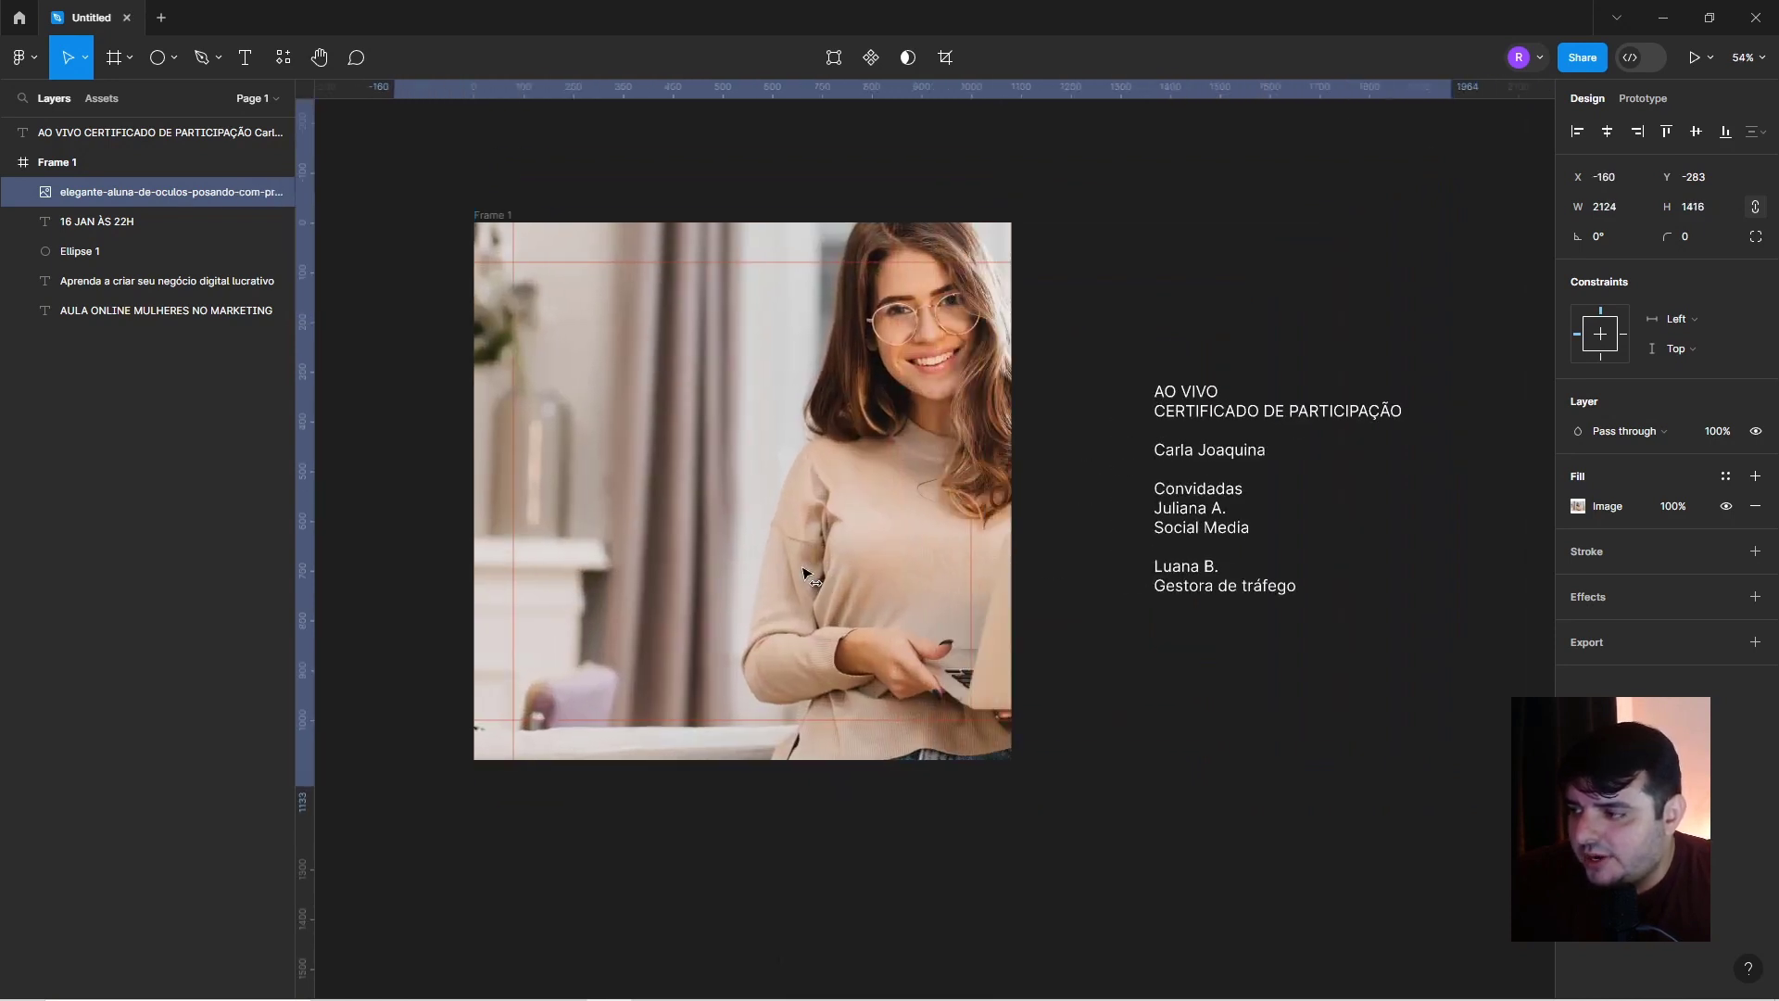
{"action": "left_click_drag", "start_coordinate": [888, 567], "coordinate": [715, 563]}
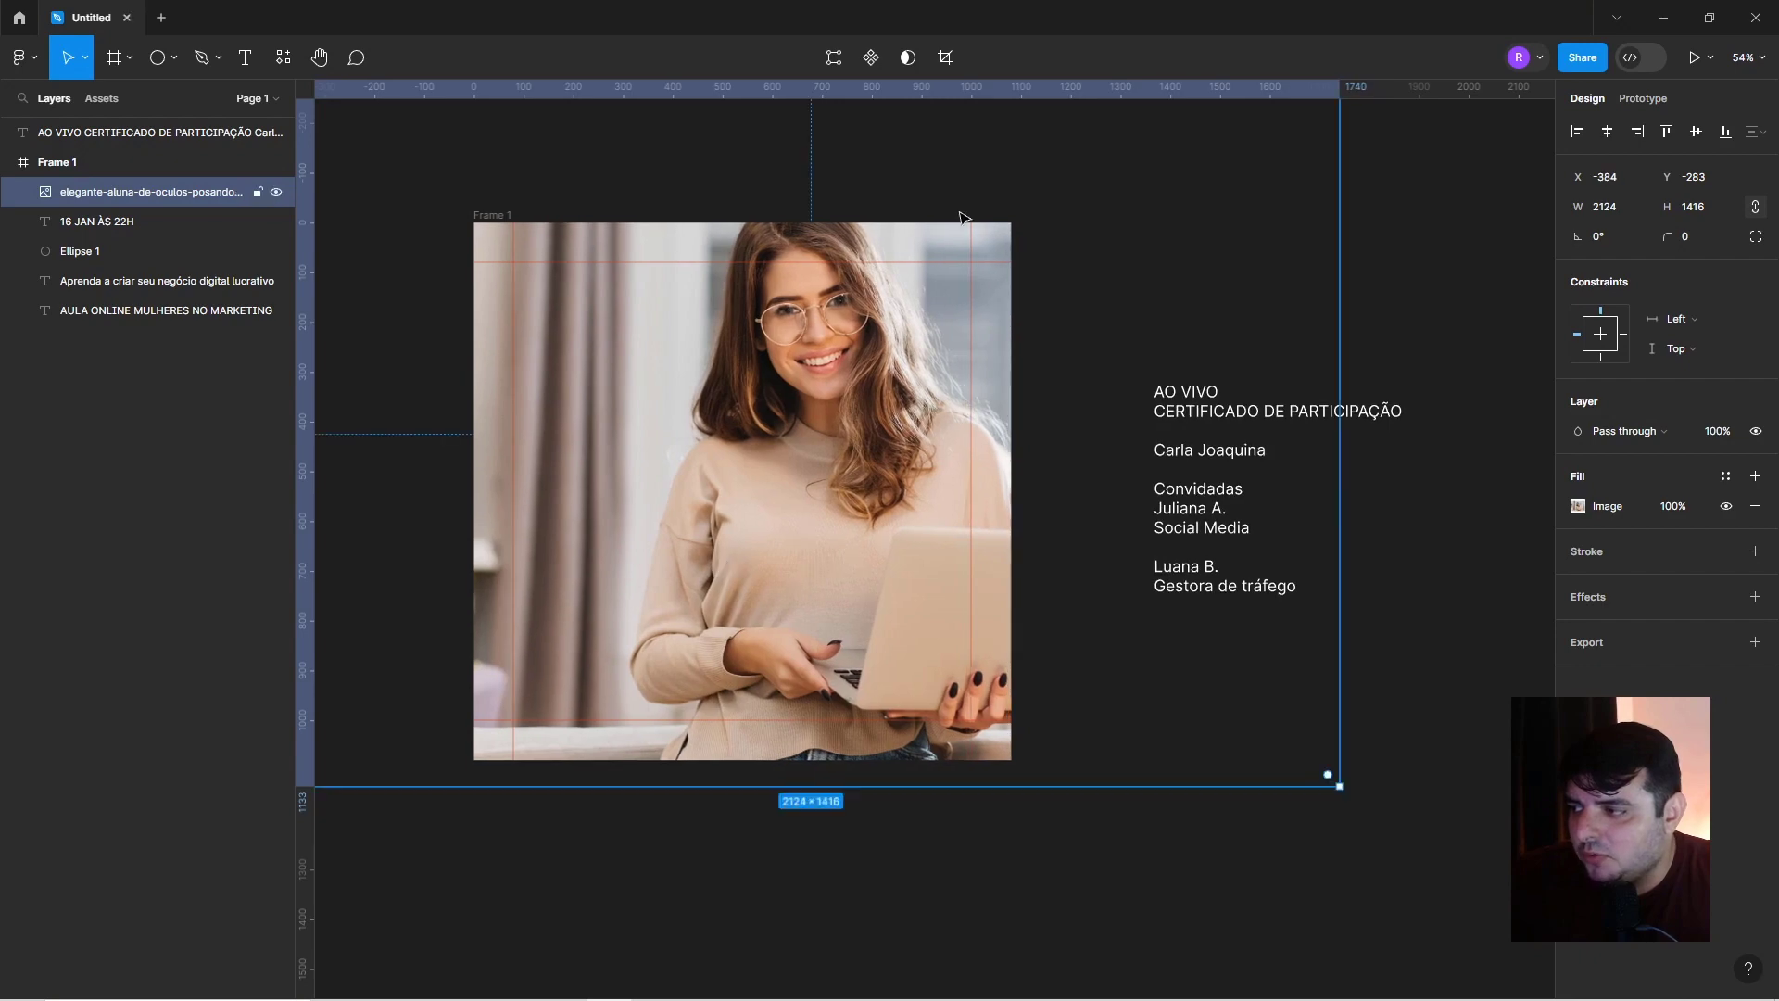
{"action": "scroll", "coordinate": [955, 198], "scroll_direction": "up", "scroll_amount": 3}
{"action": "left_click_drag", "start_coordinate": [865, 269], "coordinate": [874, 346]}
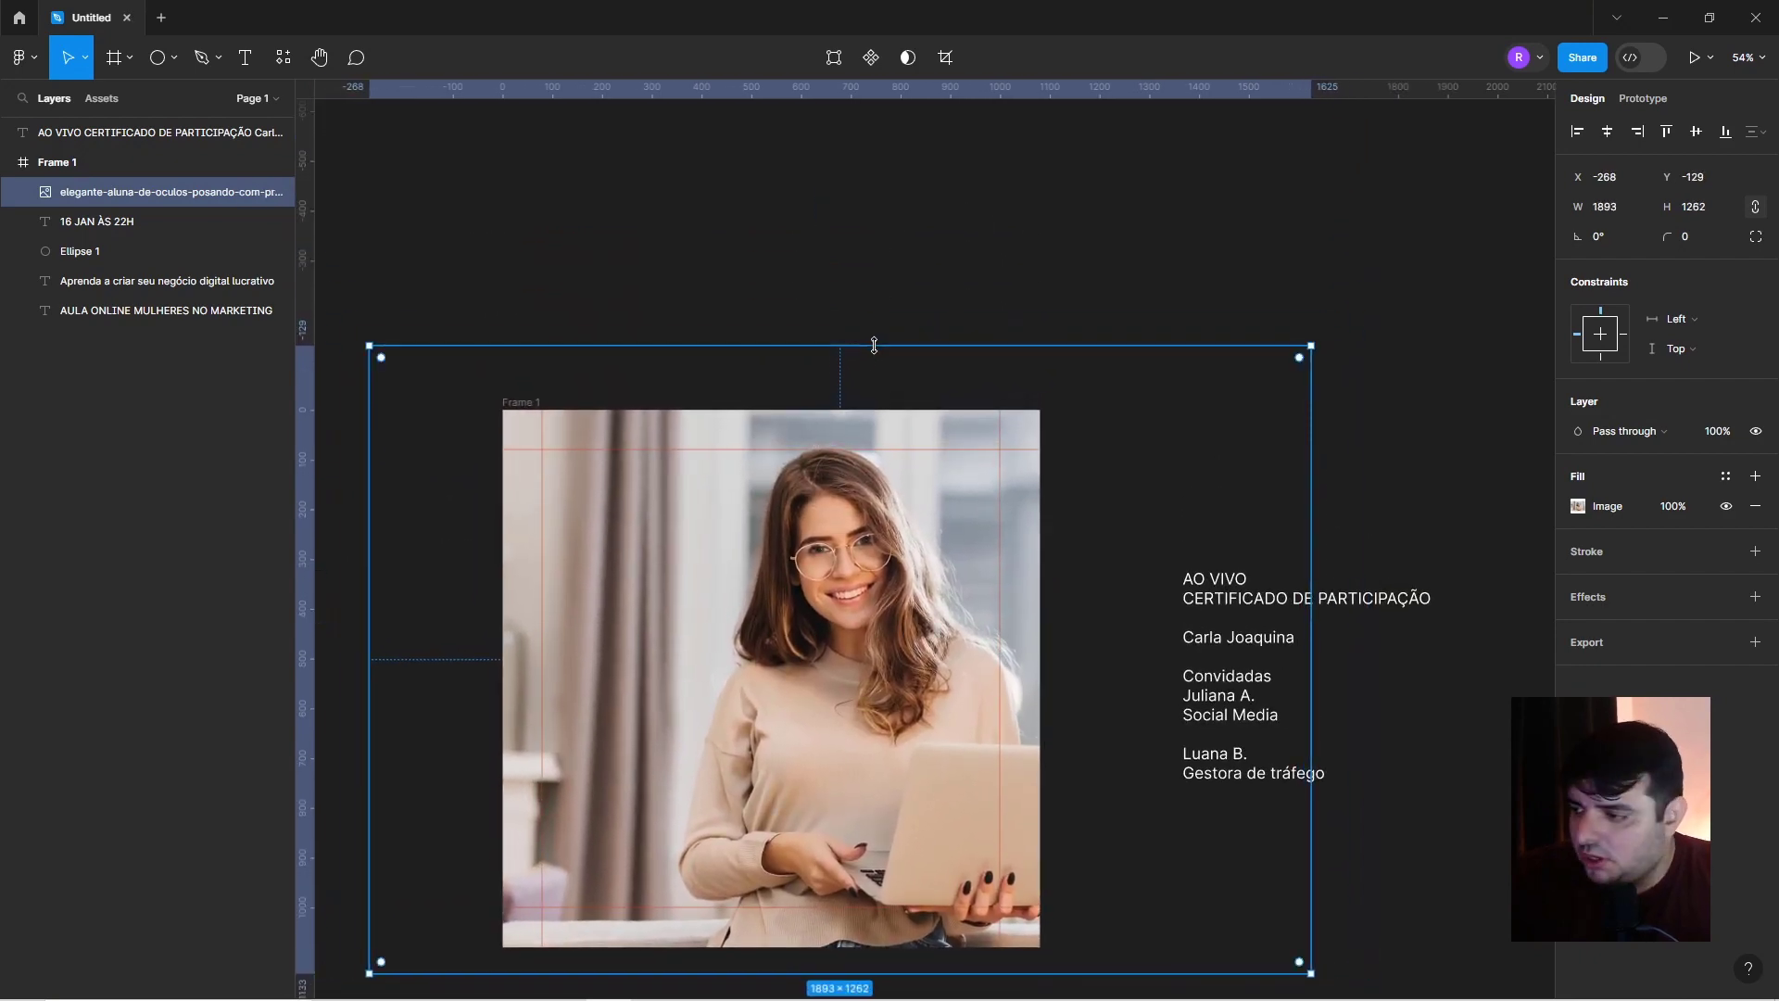
{"action": "right_click", "coordinate": [845, 456]}
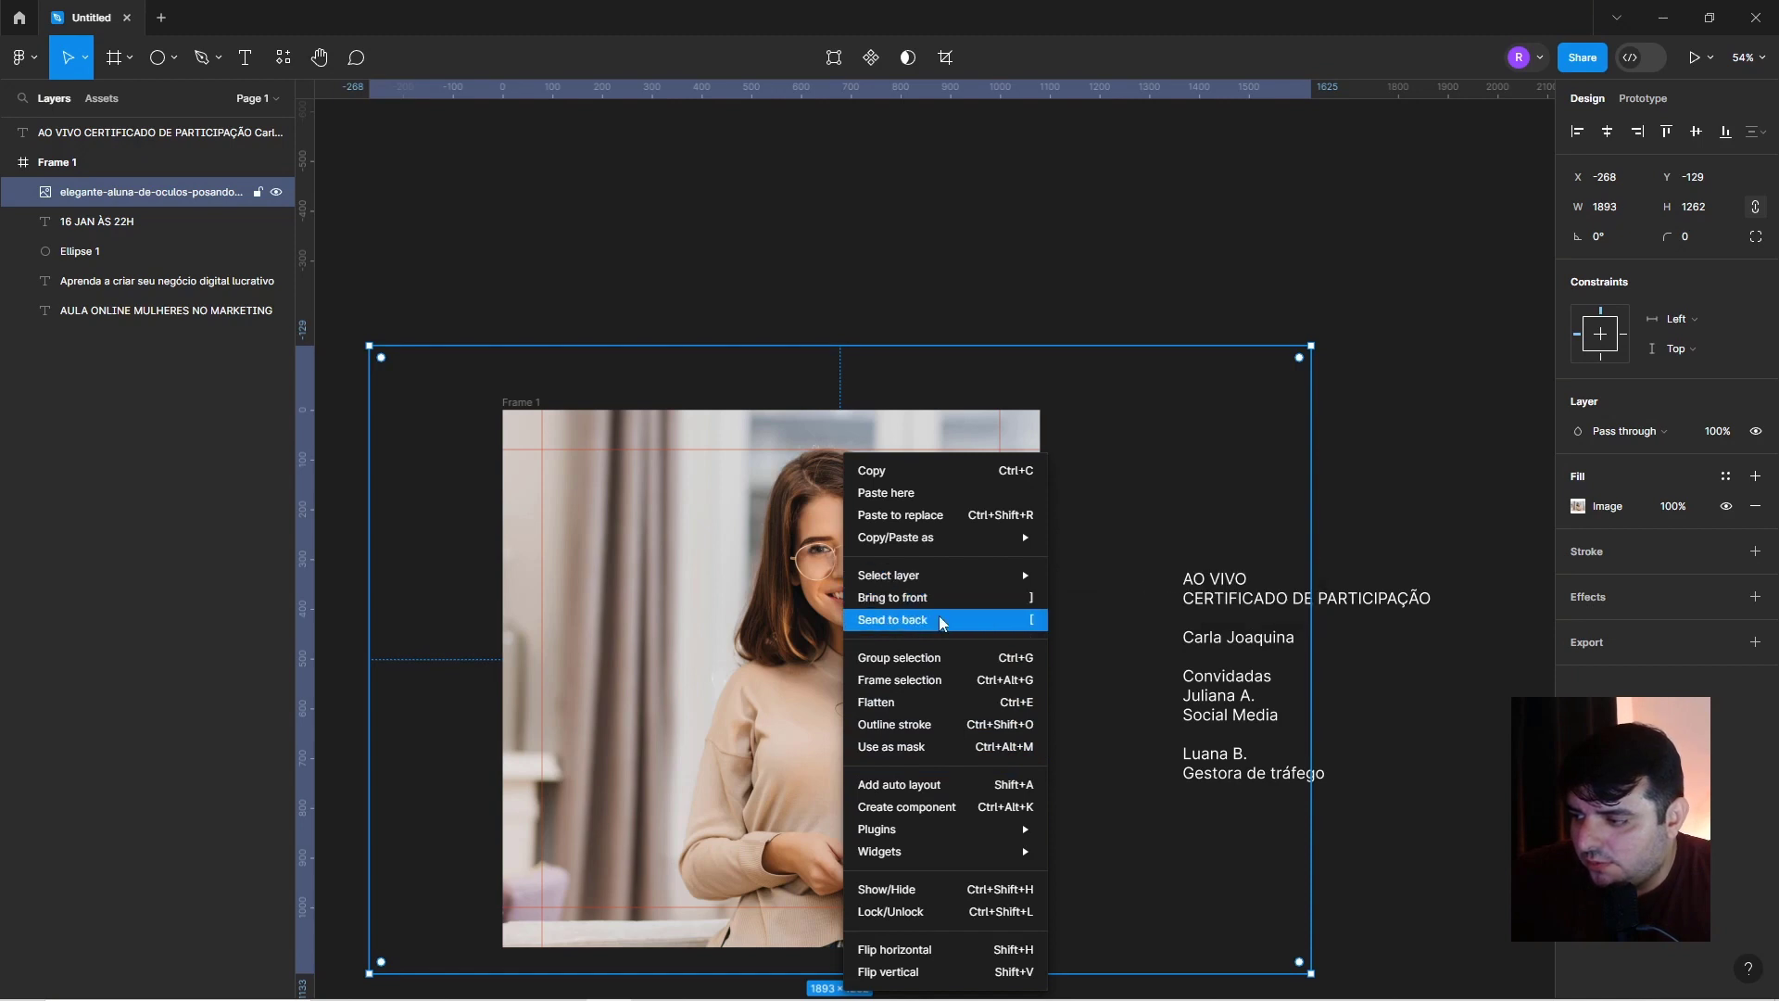
{"action": "left_click", "coordinate": [941, 620]}
{"action": "left_click_drag", "start_coordinate": [736, 485], "coordinate": [779, 330]}
Trim the photo's right, bottom, left and top edges flush with the 1080×1080 frame.
{"action": "left_click", "coordinate": [868, 153]}
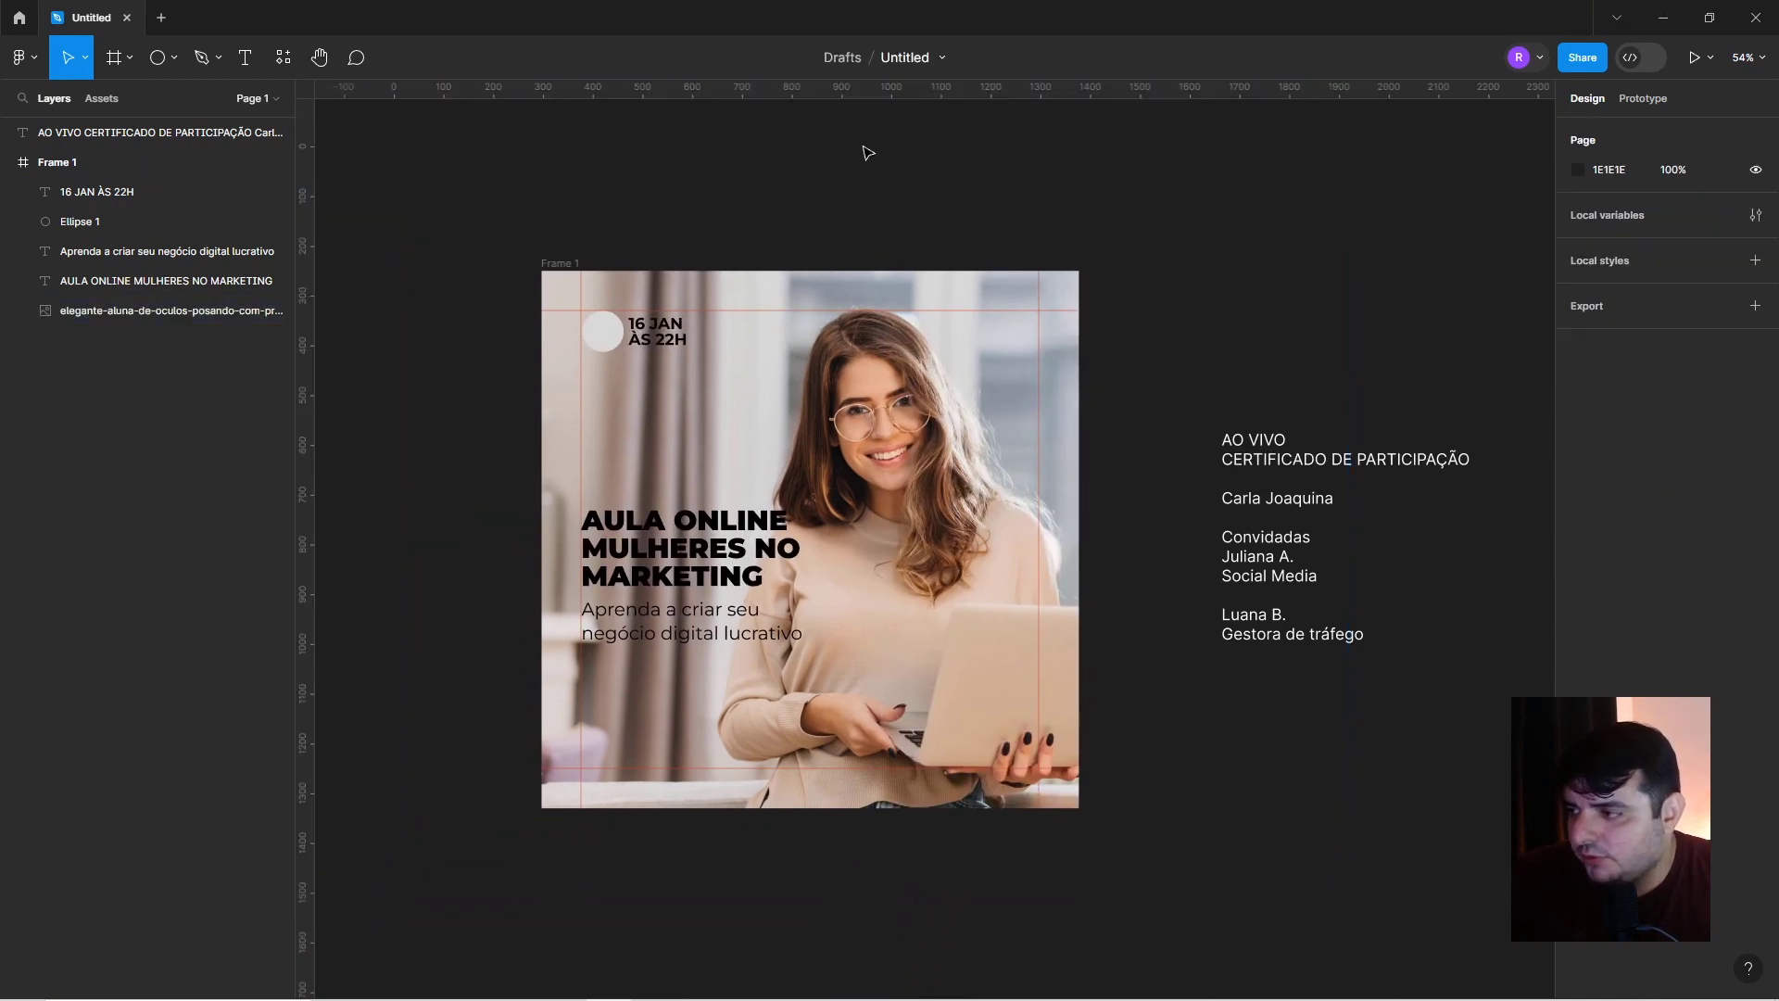
{"action": "left_click", "coordinate": [829, 378]}
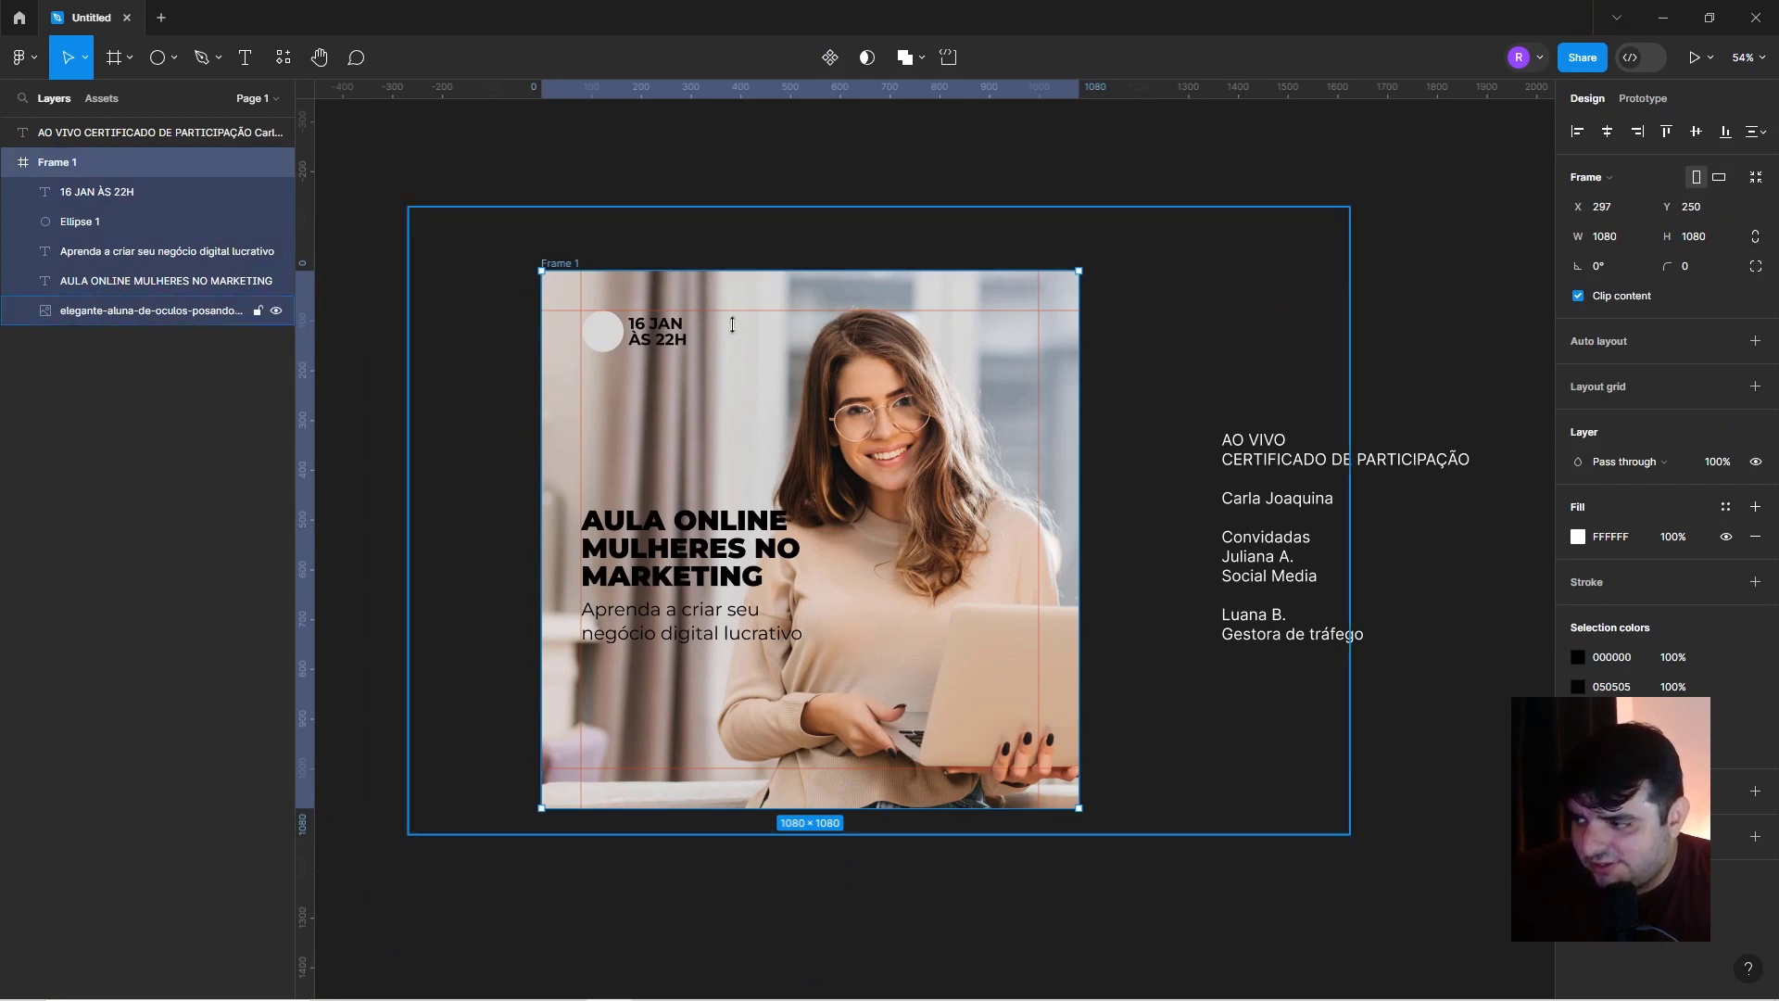
{"action": "left_click", "coordinate": [930, 435]}
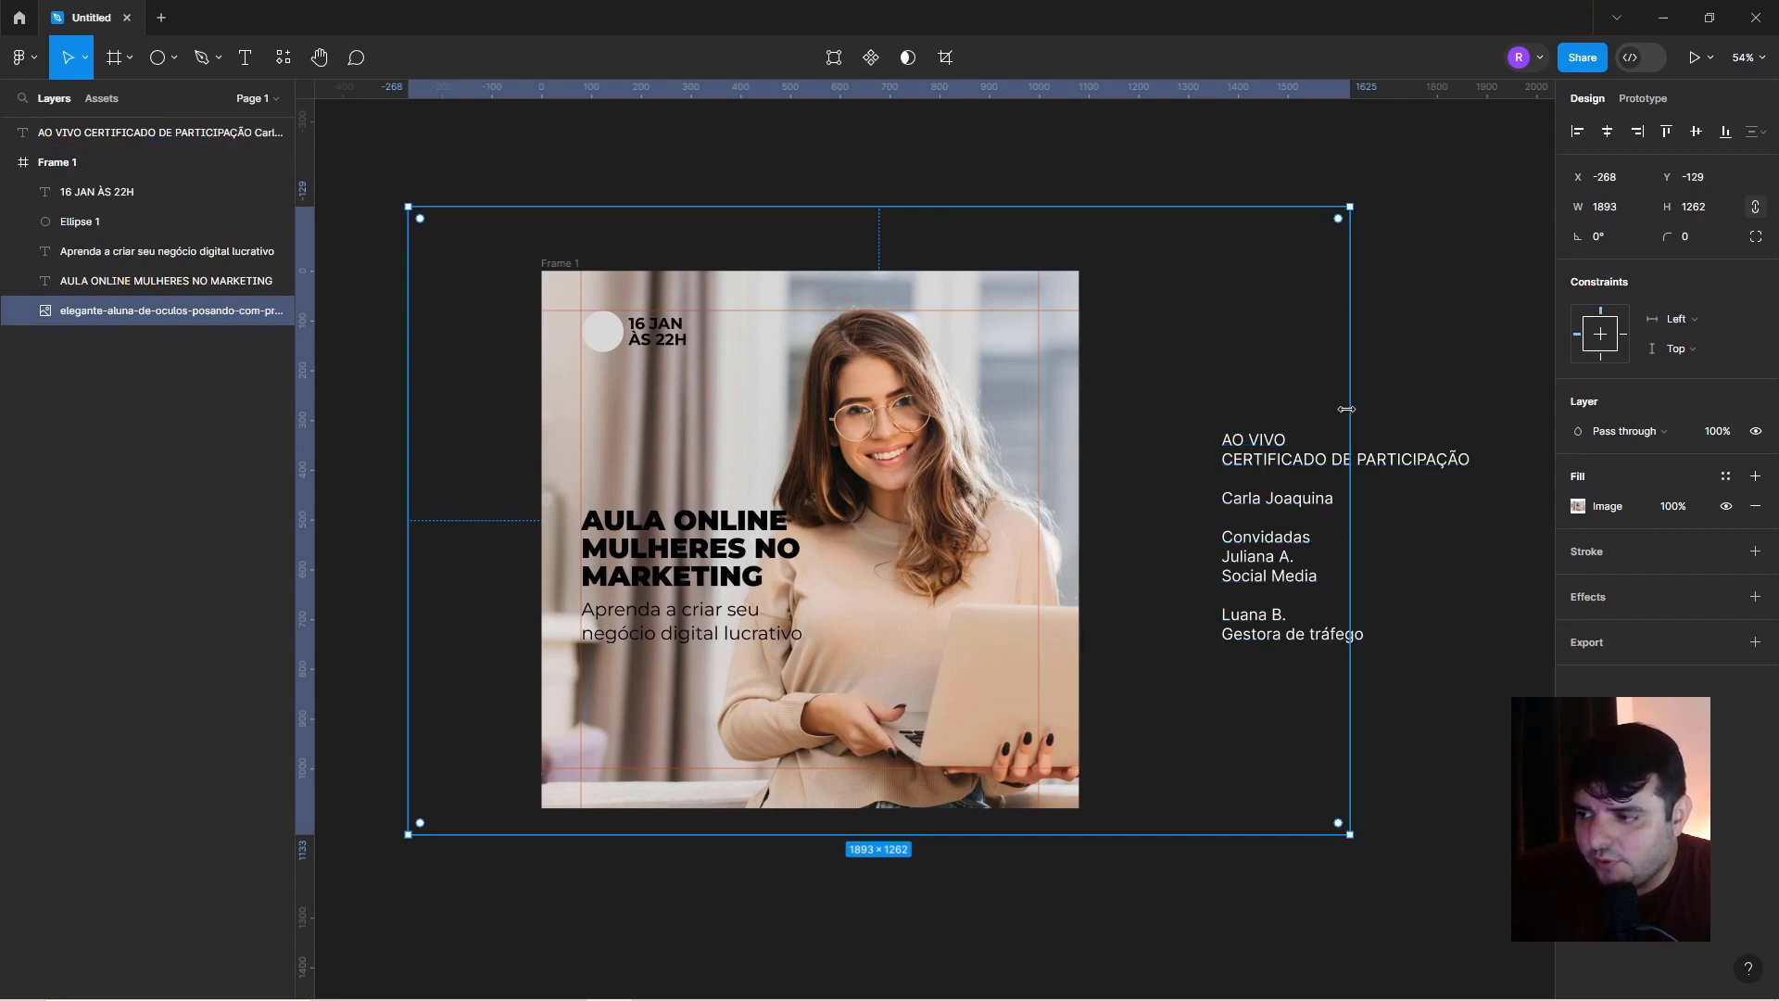
{"action": "left_click_drag", "start_coordinate": [1345, 408], "coordinate": [1082, 408]}
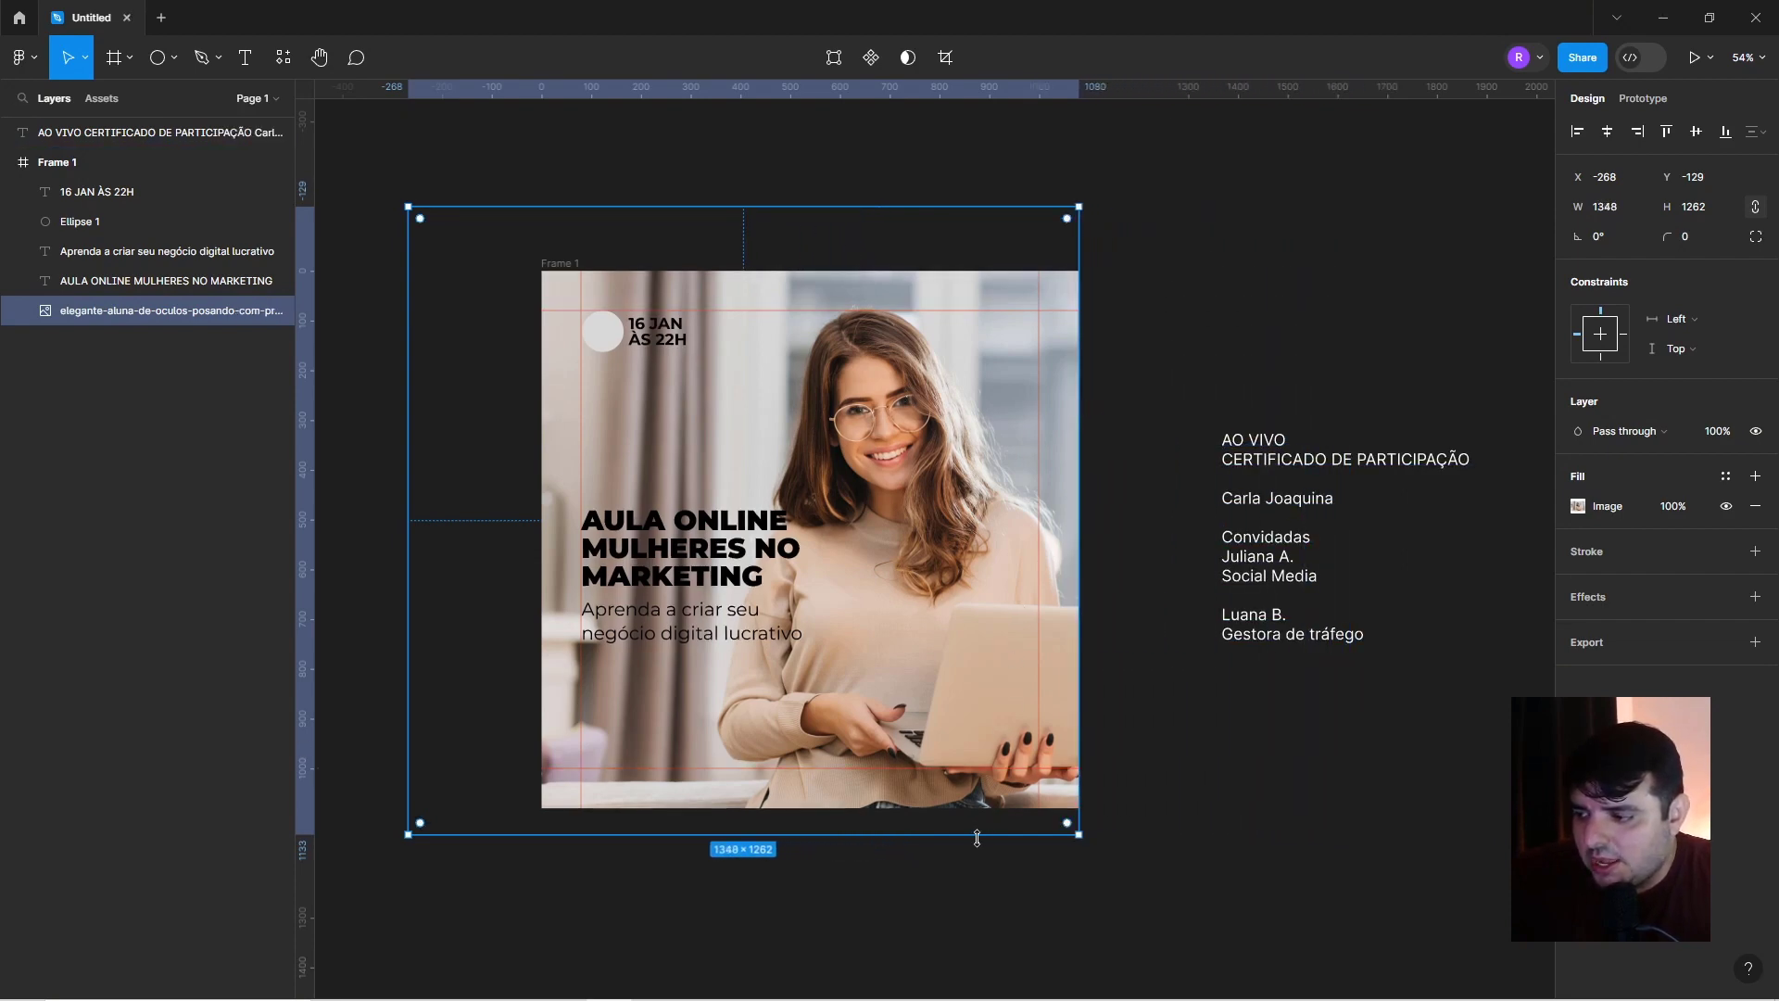
{"action": "left_click_drag", "start_coordinate": [974, 833], "coordinate": [974, 808]}
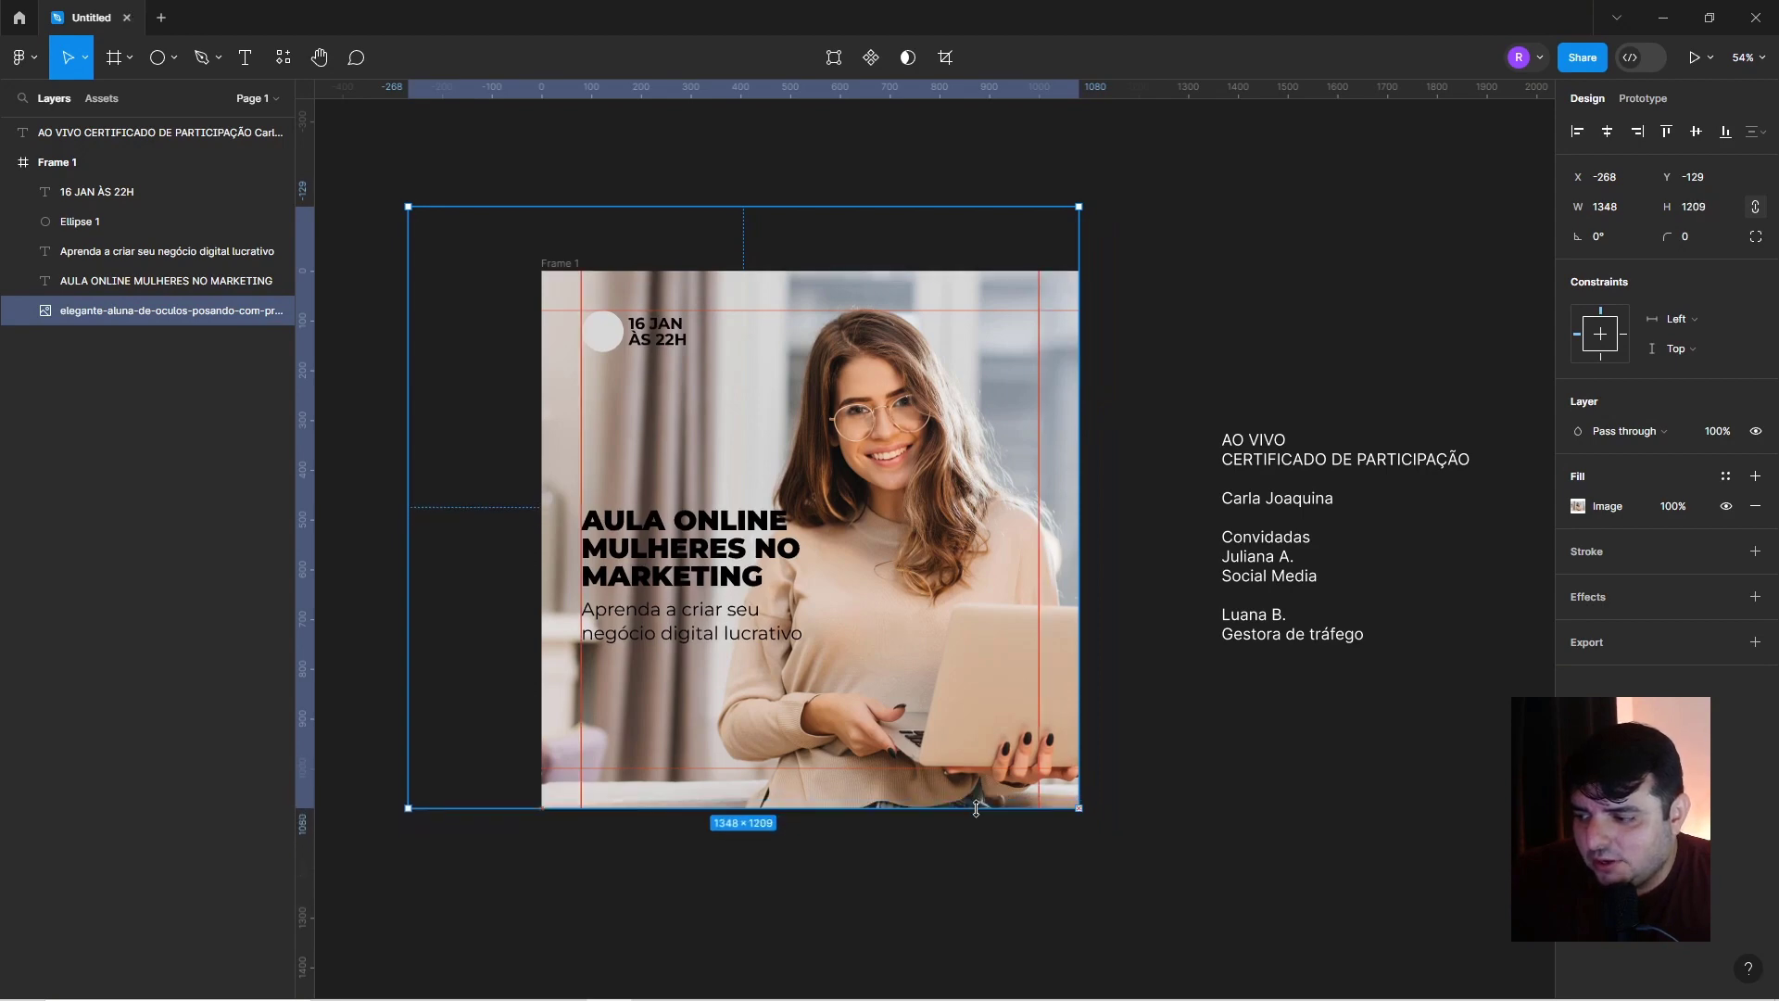
{"action": "left_click_drag", "start_coordinate": [401, 515], "coordinate": [541, 515]}
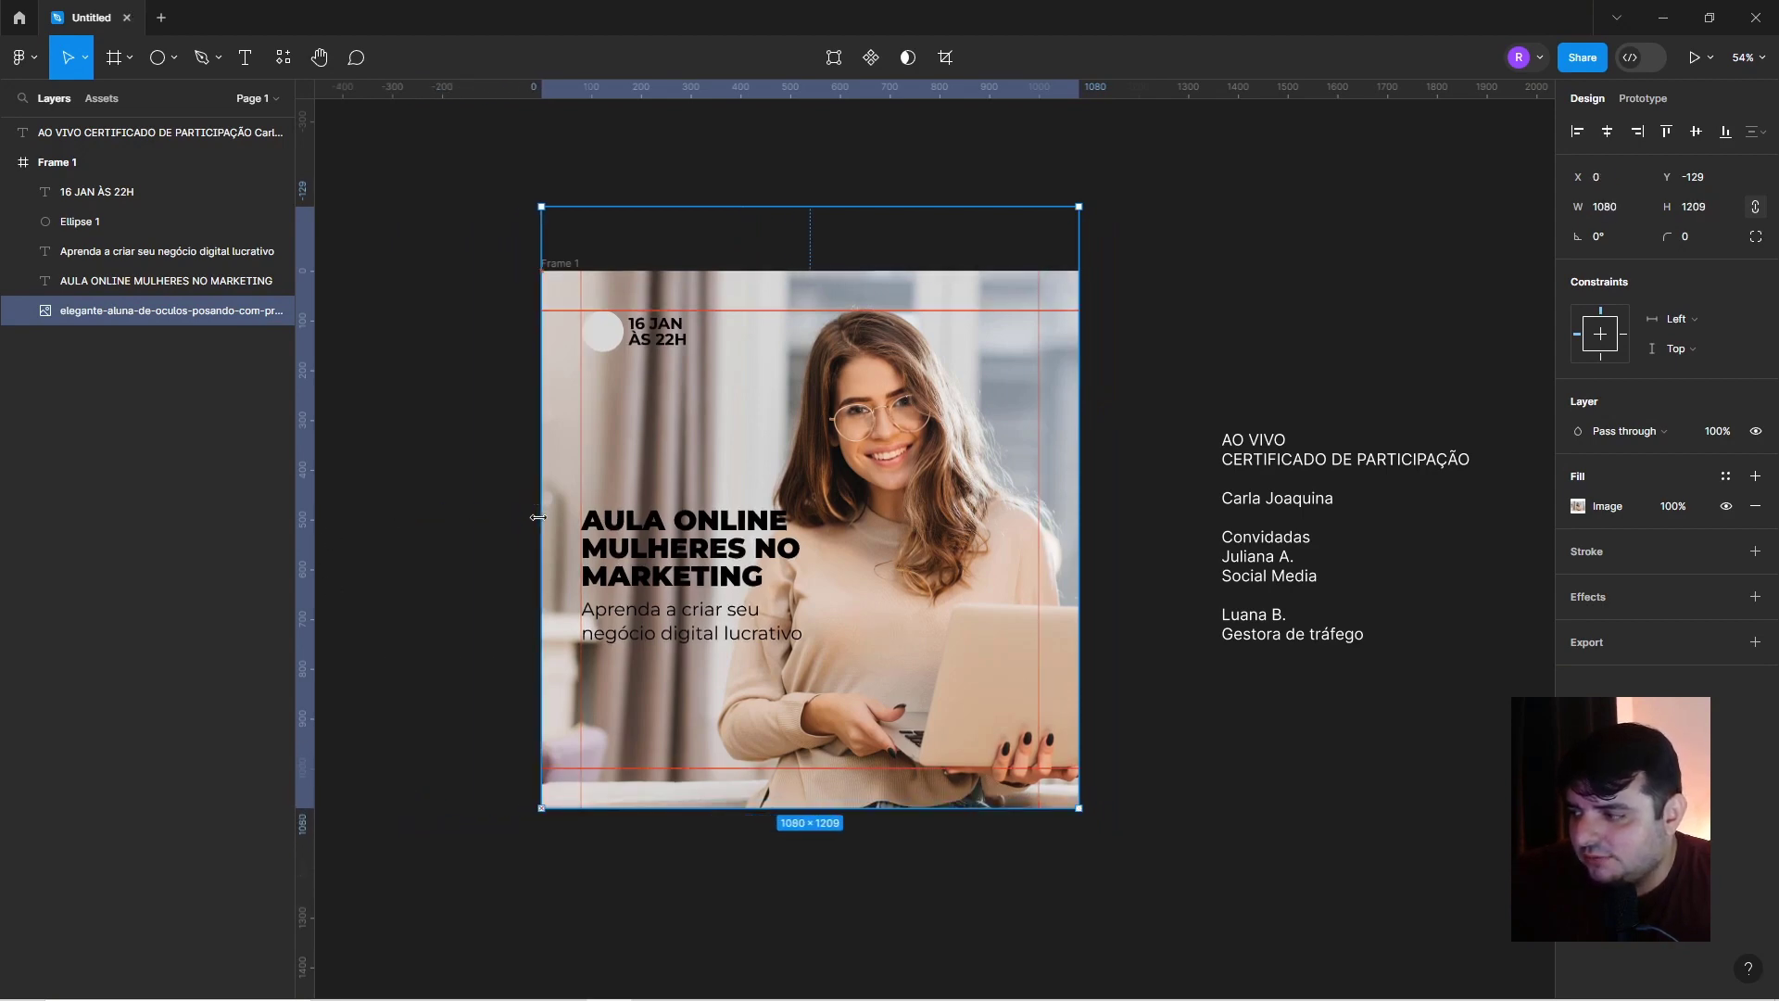
{"action": "left_click_drag", "start_coordinate": [849, 206], "coordinate": [850, 269]}
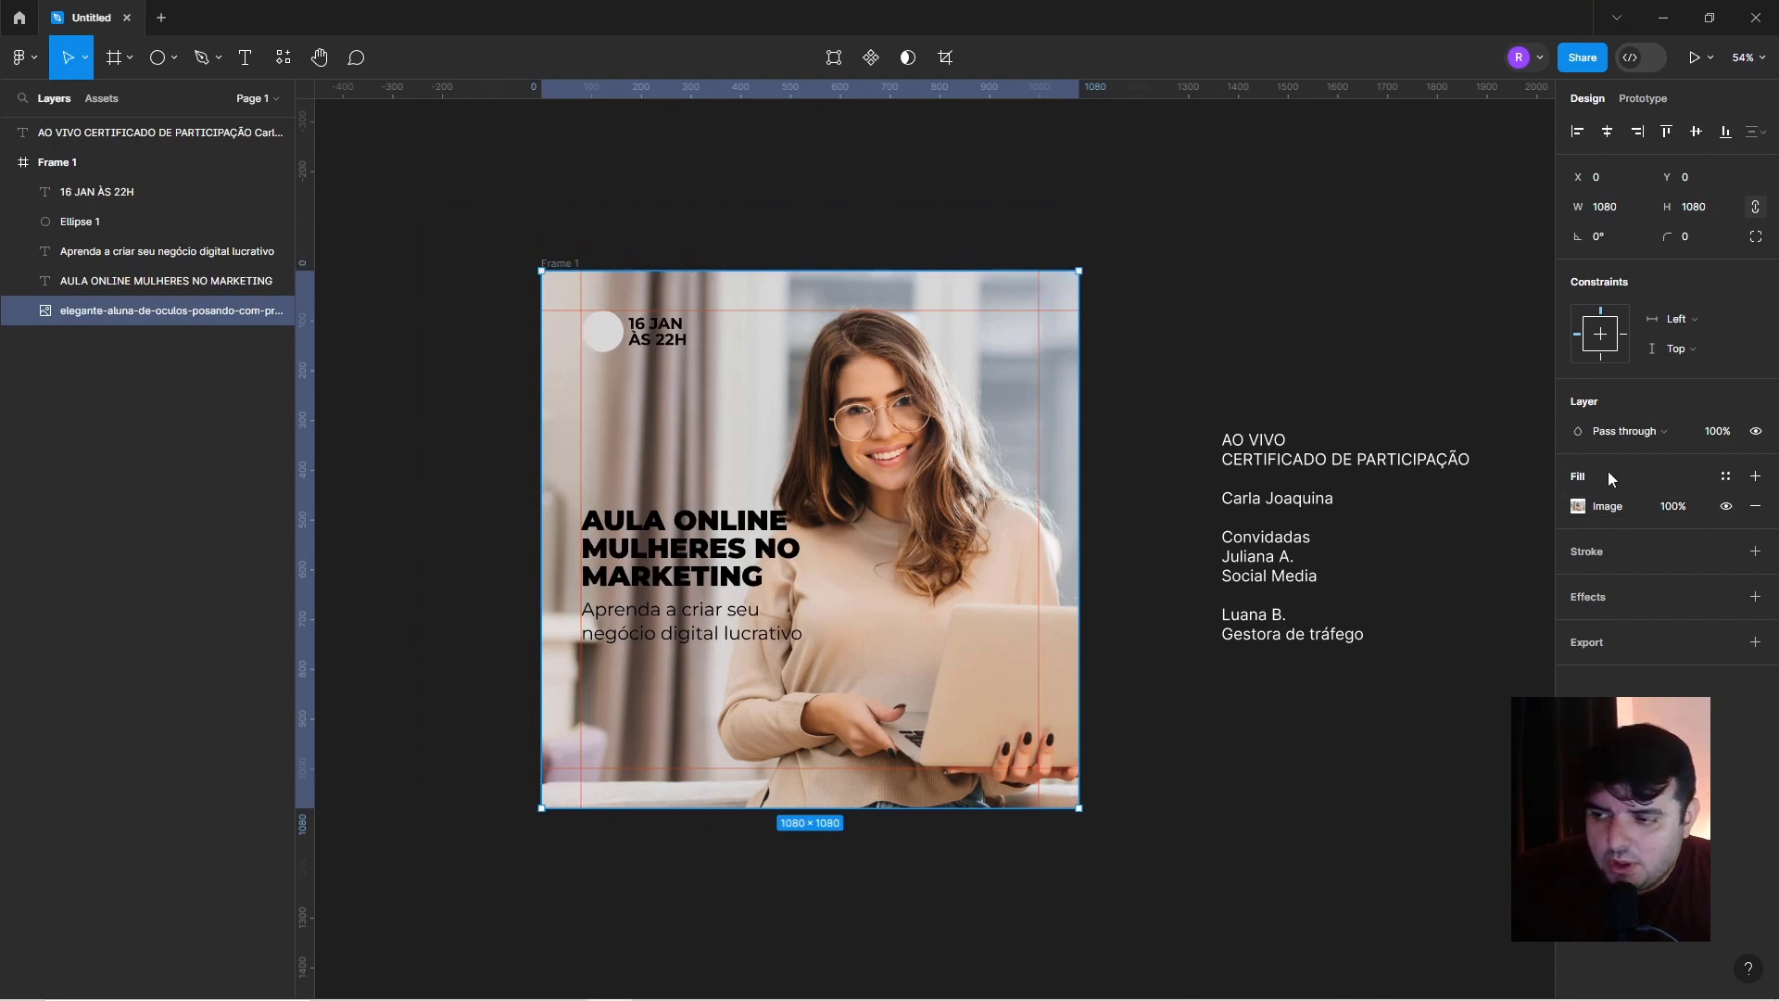
{"action": "mouse_move", "coordinate": [882, 389]}
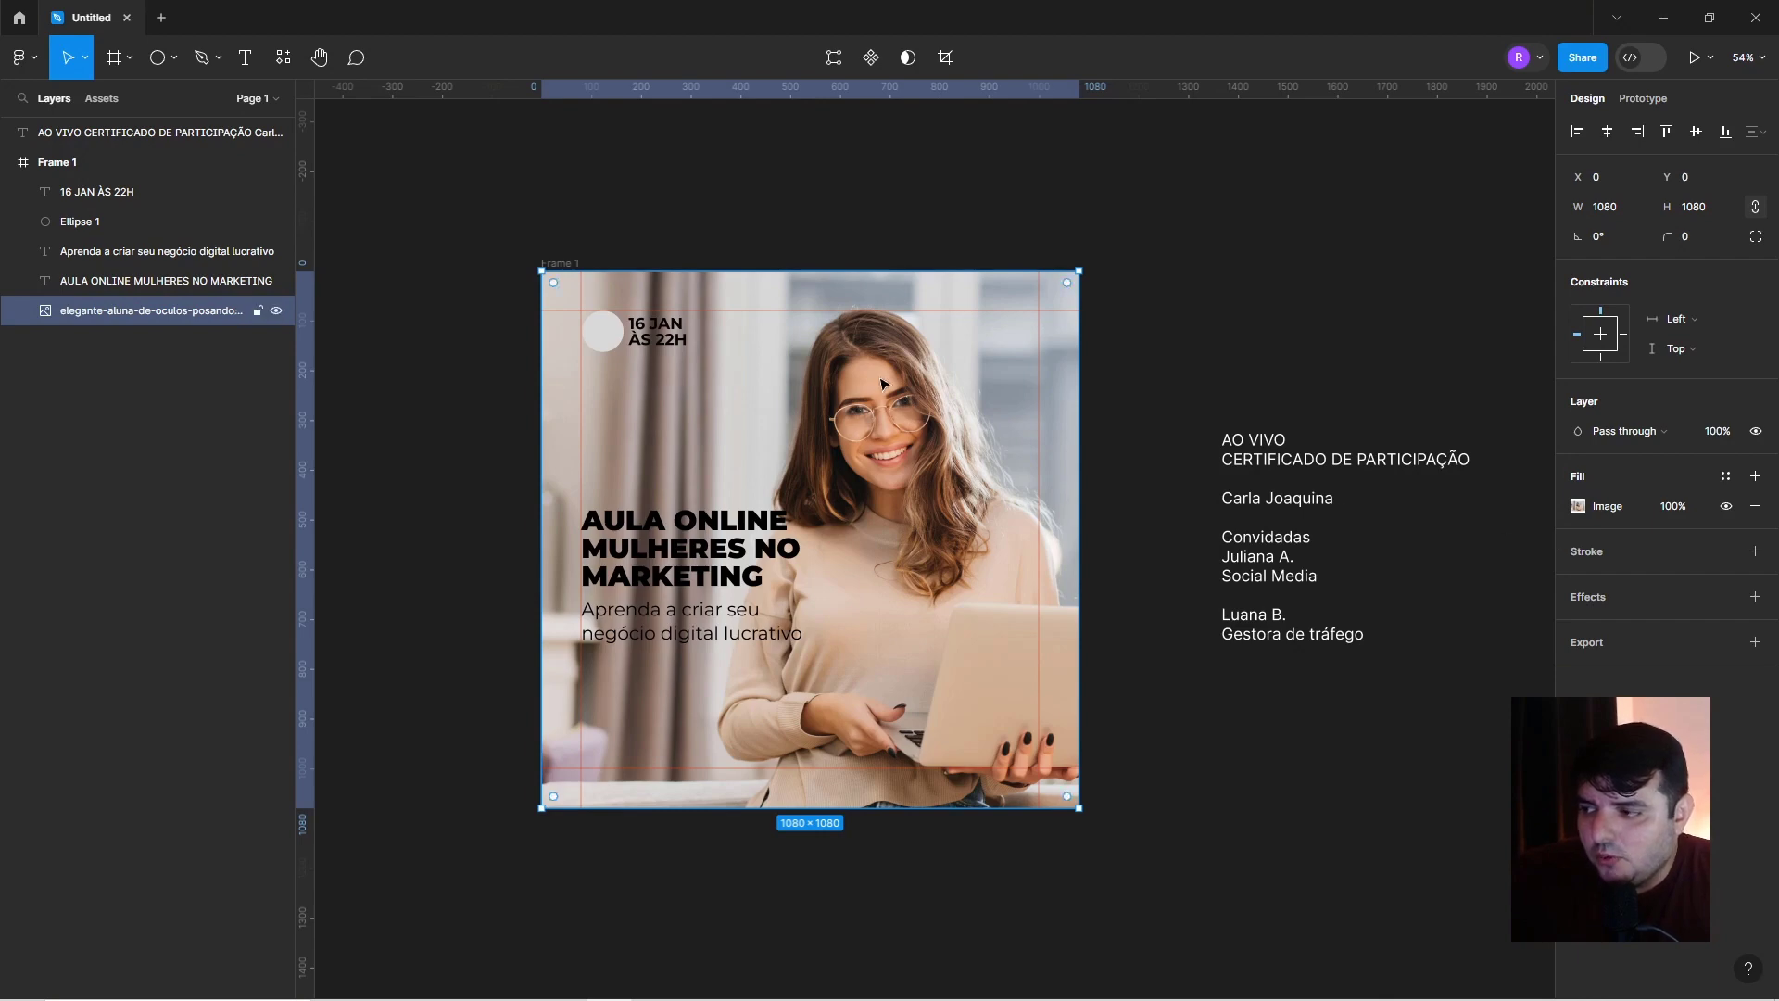
{"action": "mouse_move", "coordinate": [810, 428]}
{"action": "left_mouse_down"}
{"action": "mouse_move", "coordinate": [864, 473]}
{"action": "mouse_move", "coordinate": [810, 427]}
{"action": "left_mouse_up"}
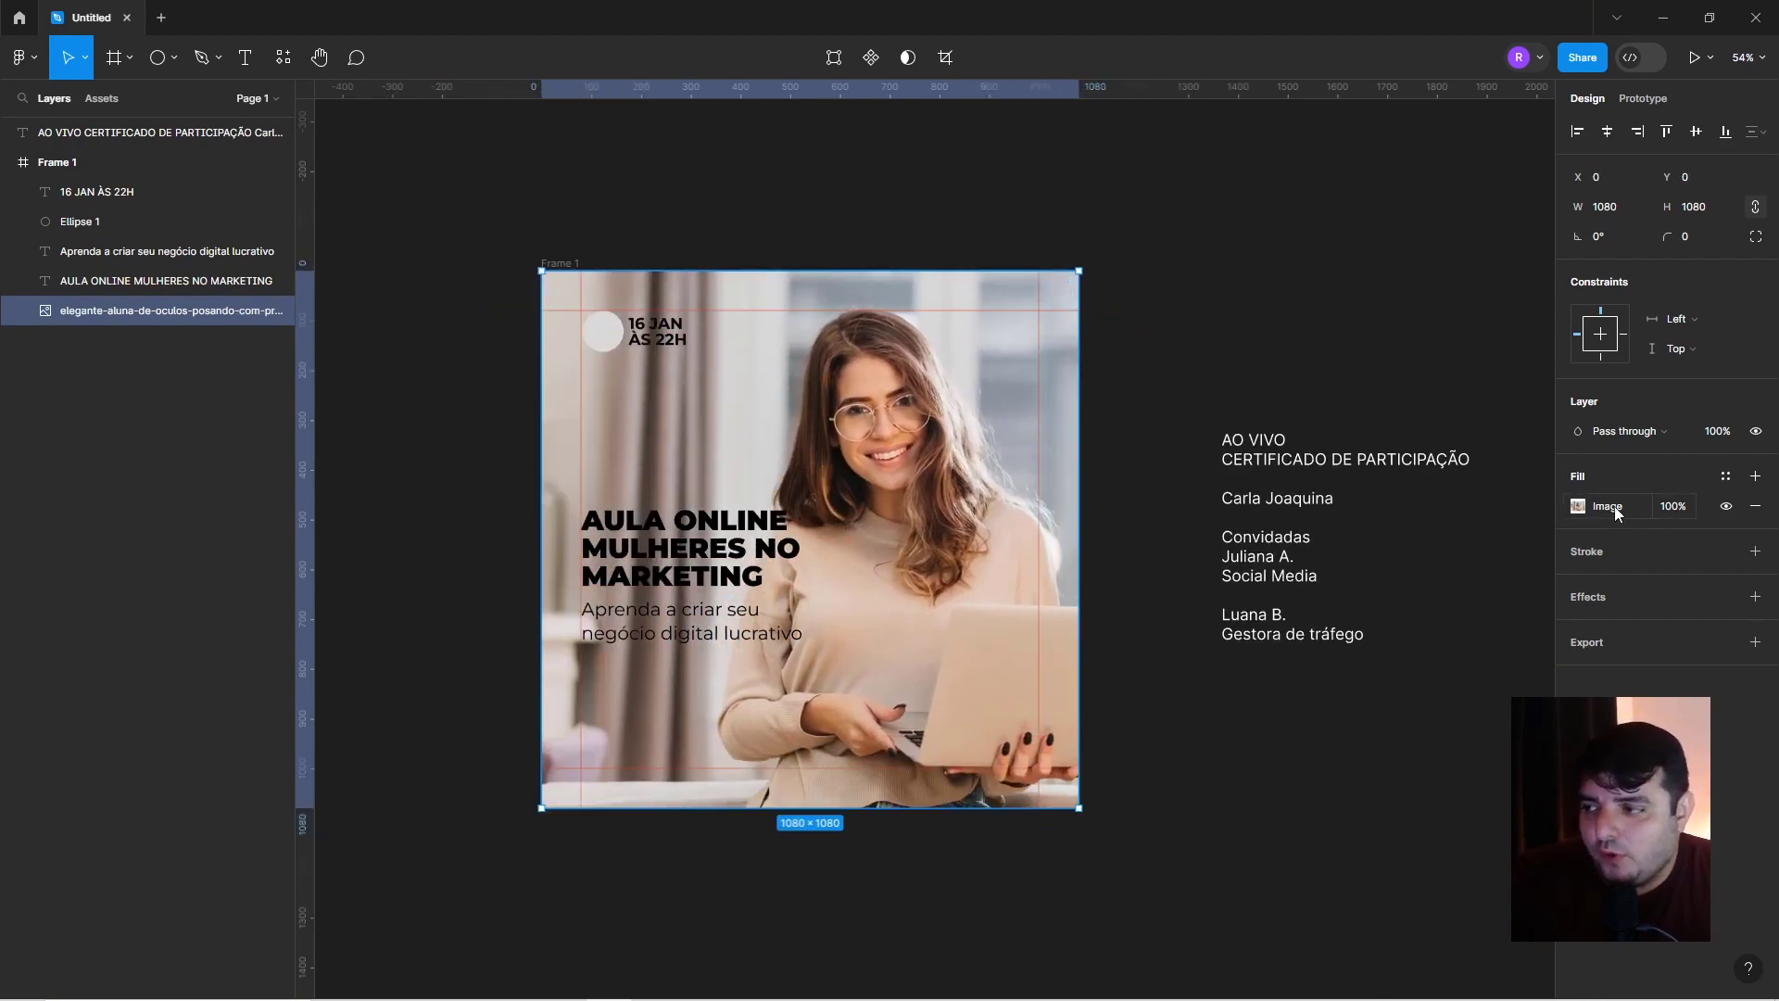
Add a white radial gradient fill over the photo at 100% opacity.
{"action": "left_click", "coordinate": [1755, 478]}
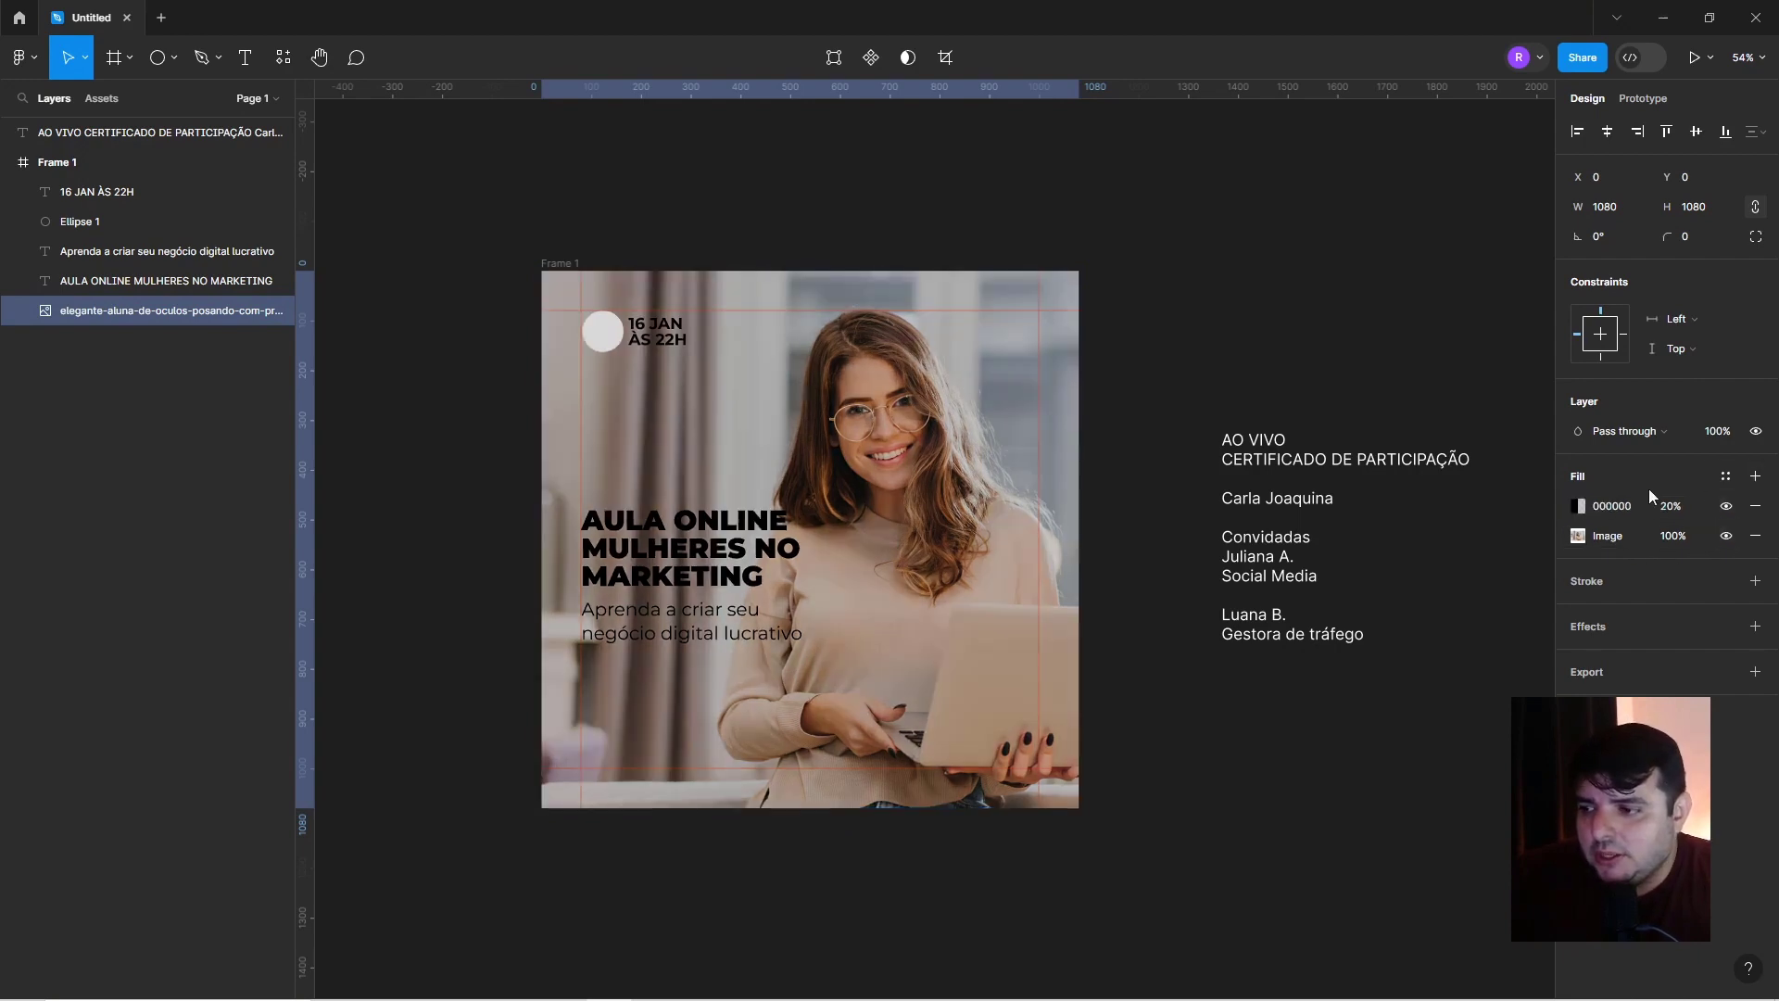
{"action": "left_click", "coordinate": [1580, 506]}
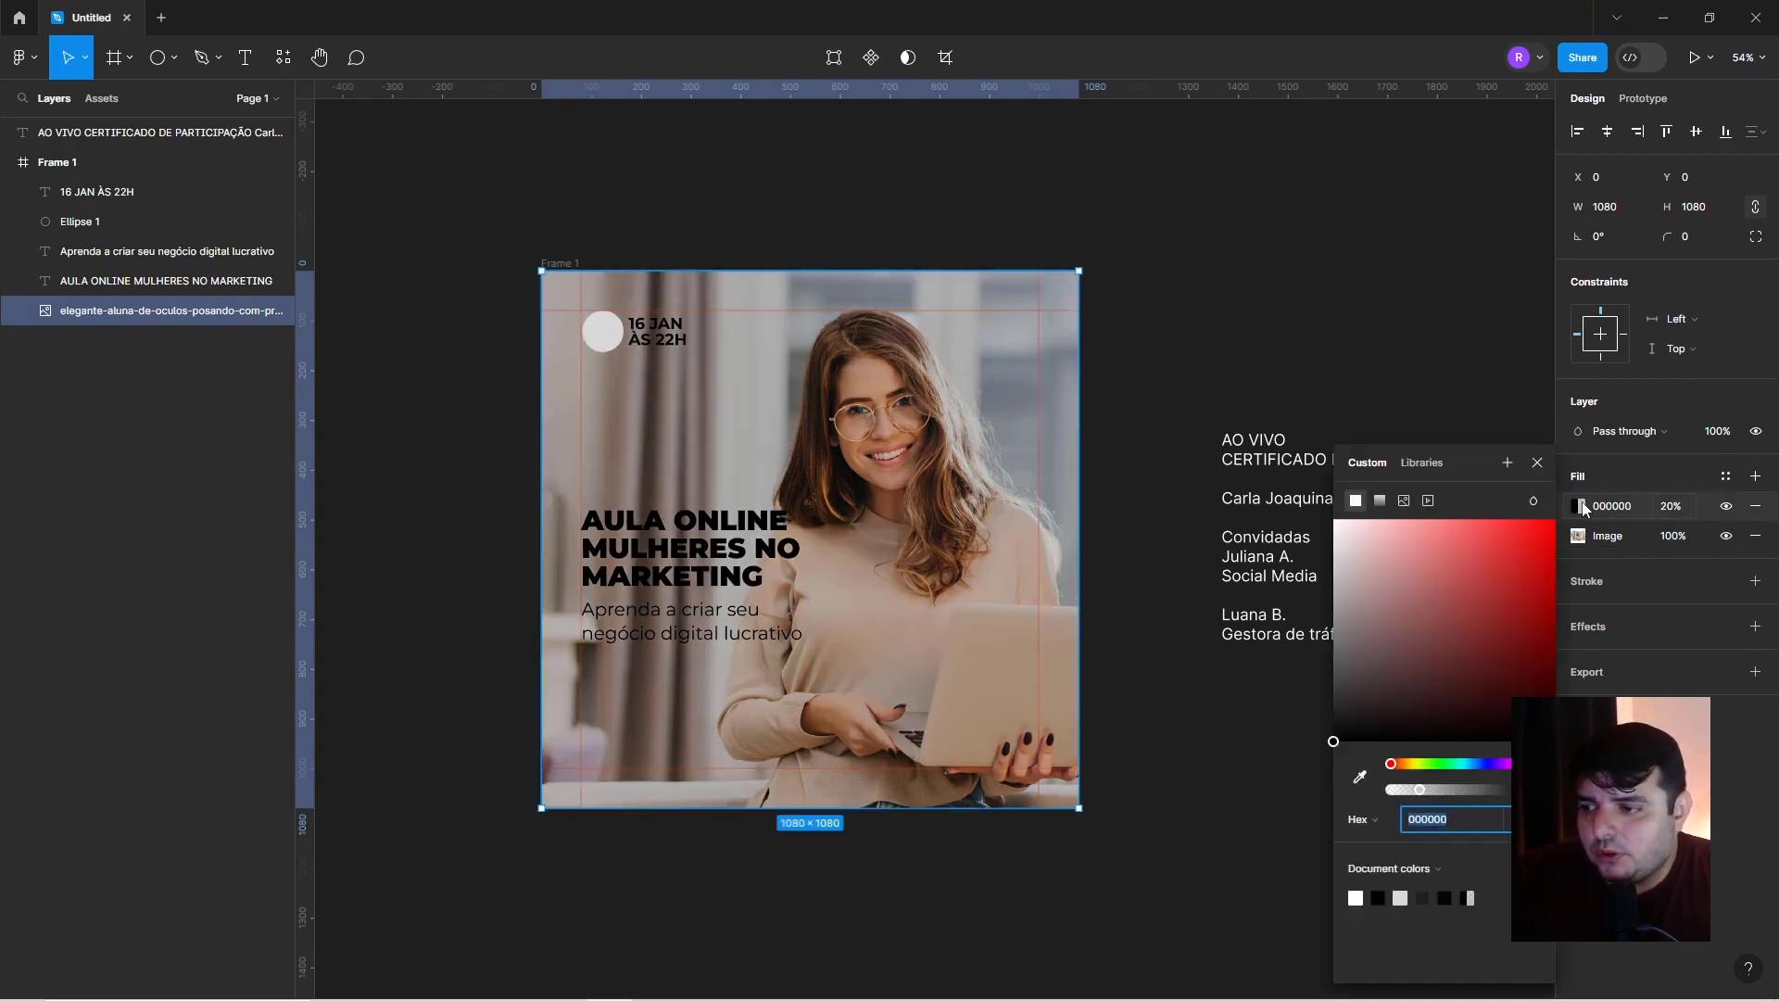
{"action": "left_click", "coordinate": [1381, 502]}
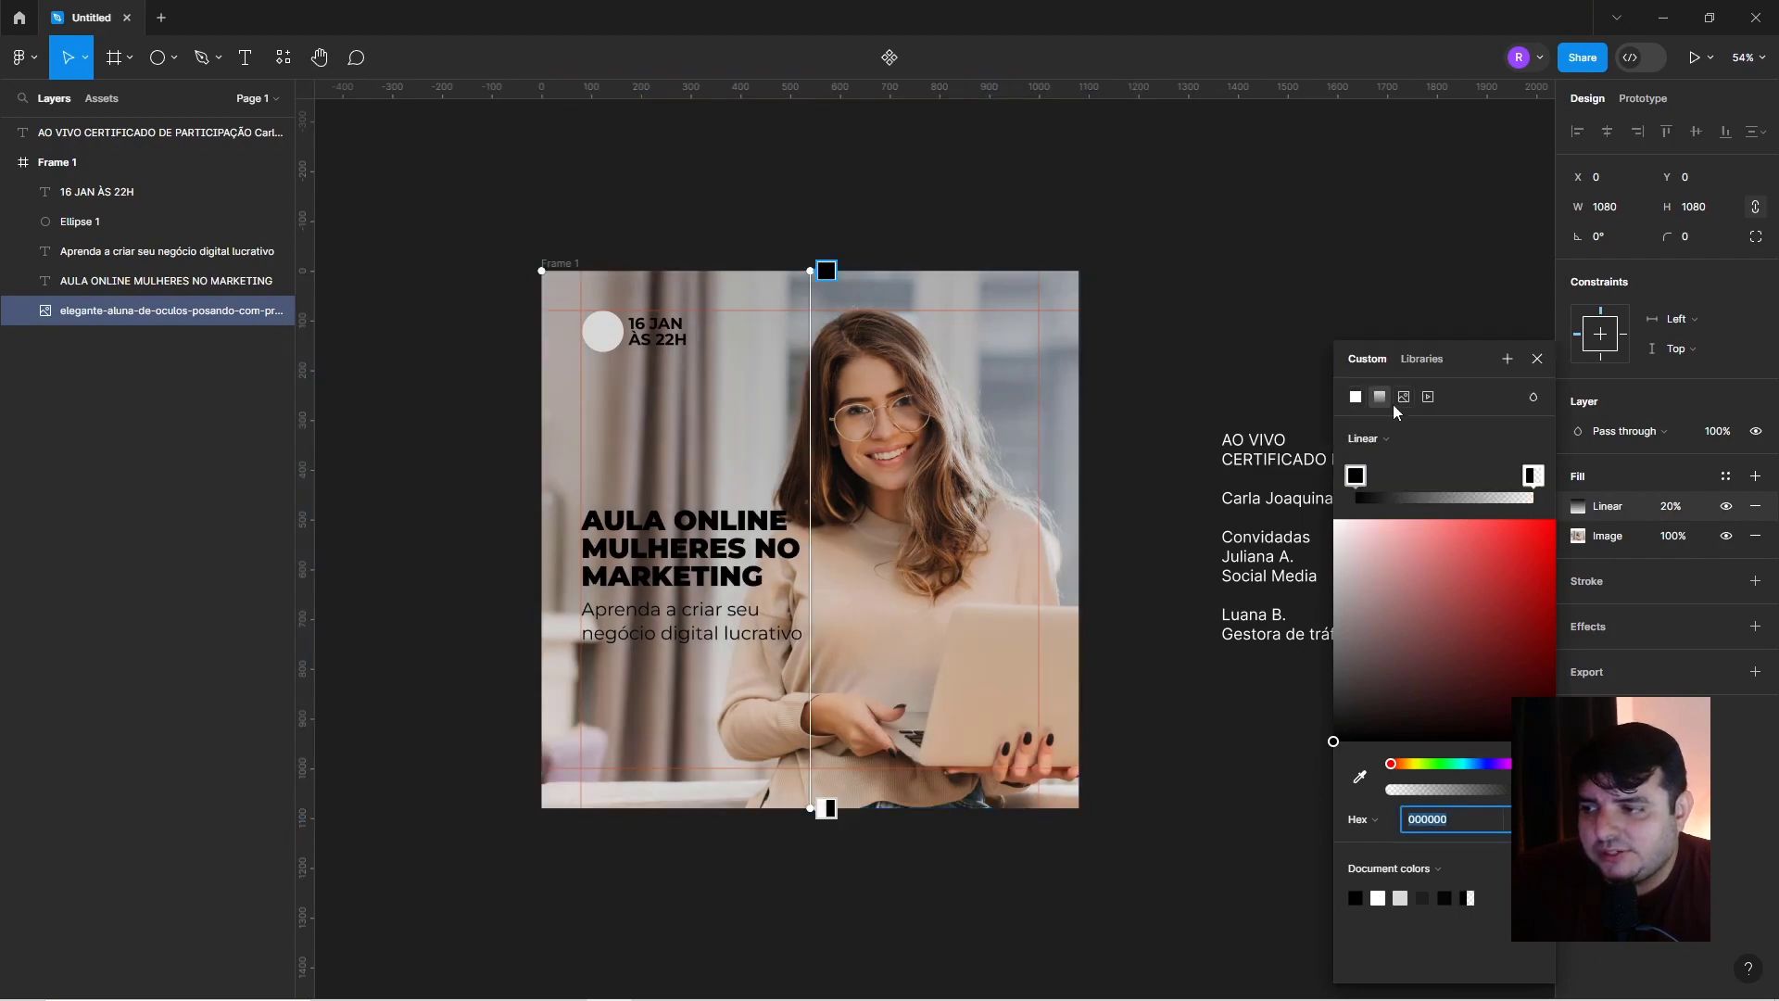
{"action": "left_click", "coordinate": [1373, 441]}
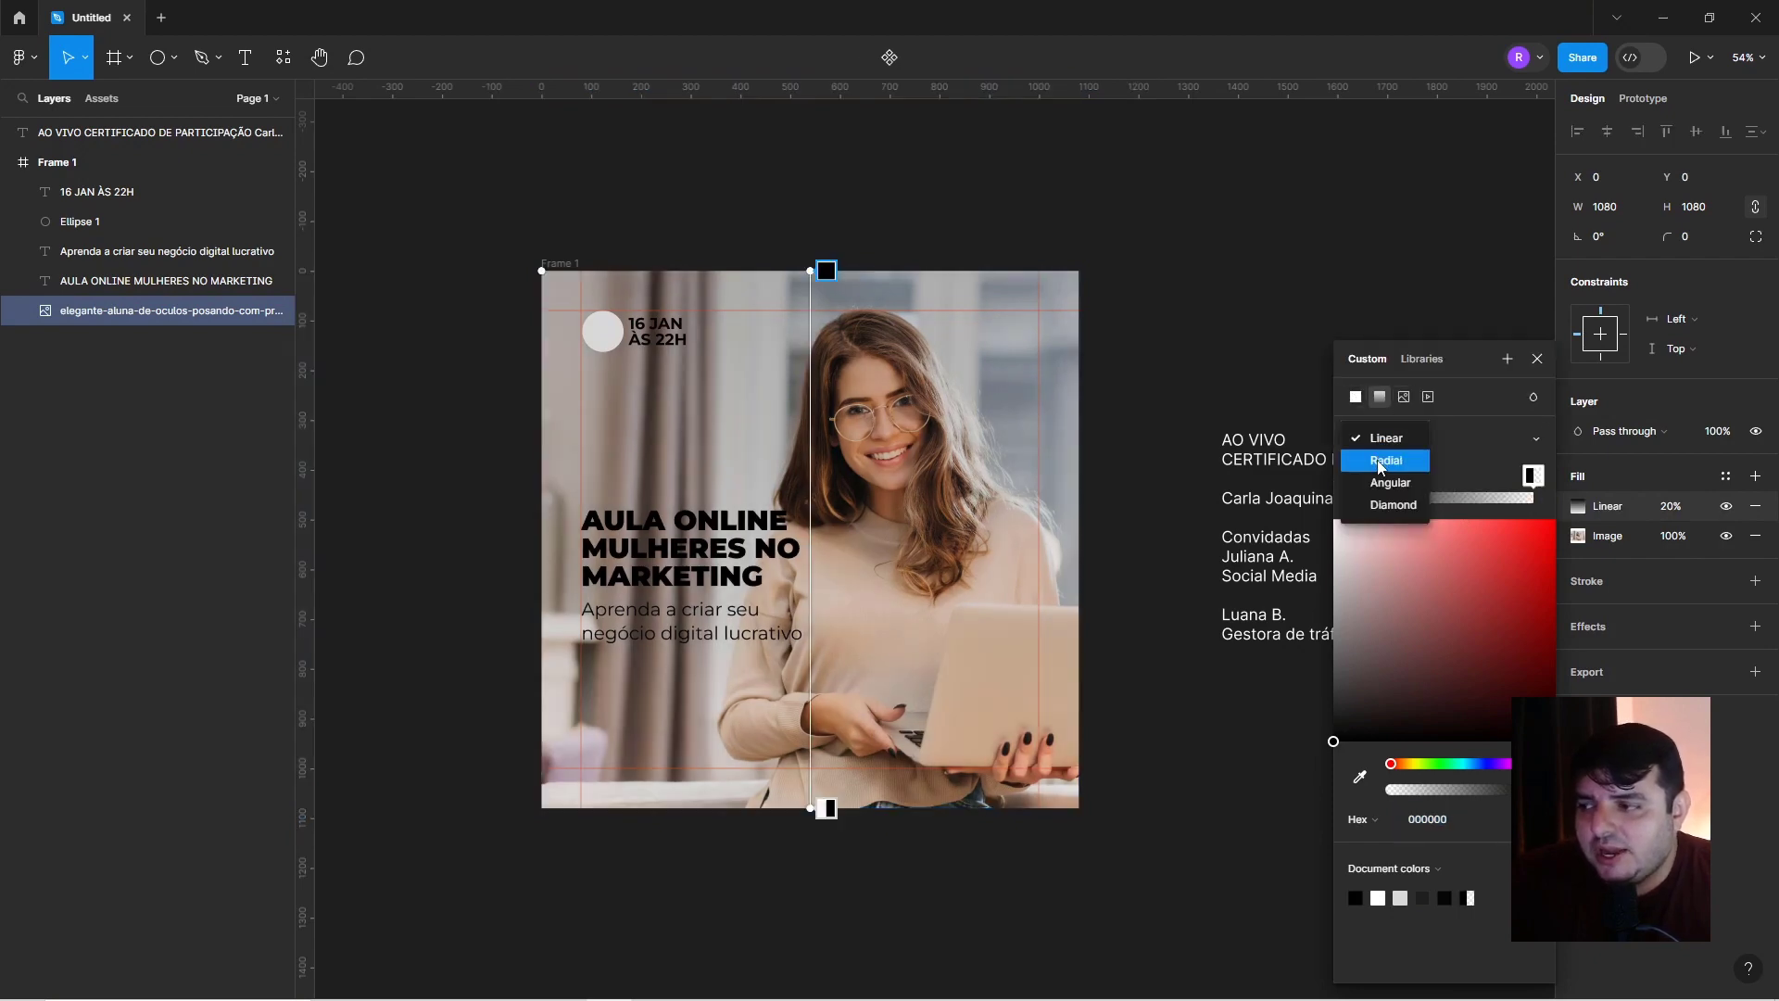
{"action": "left_click", "coordinate": [1379, 460]}
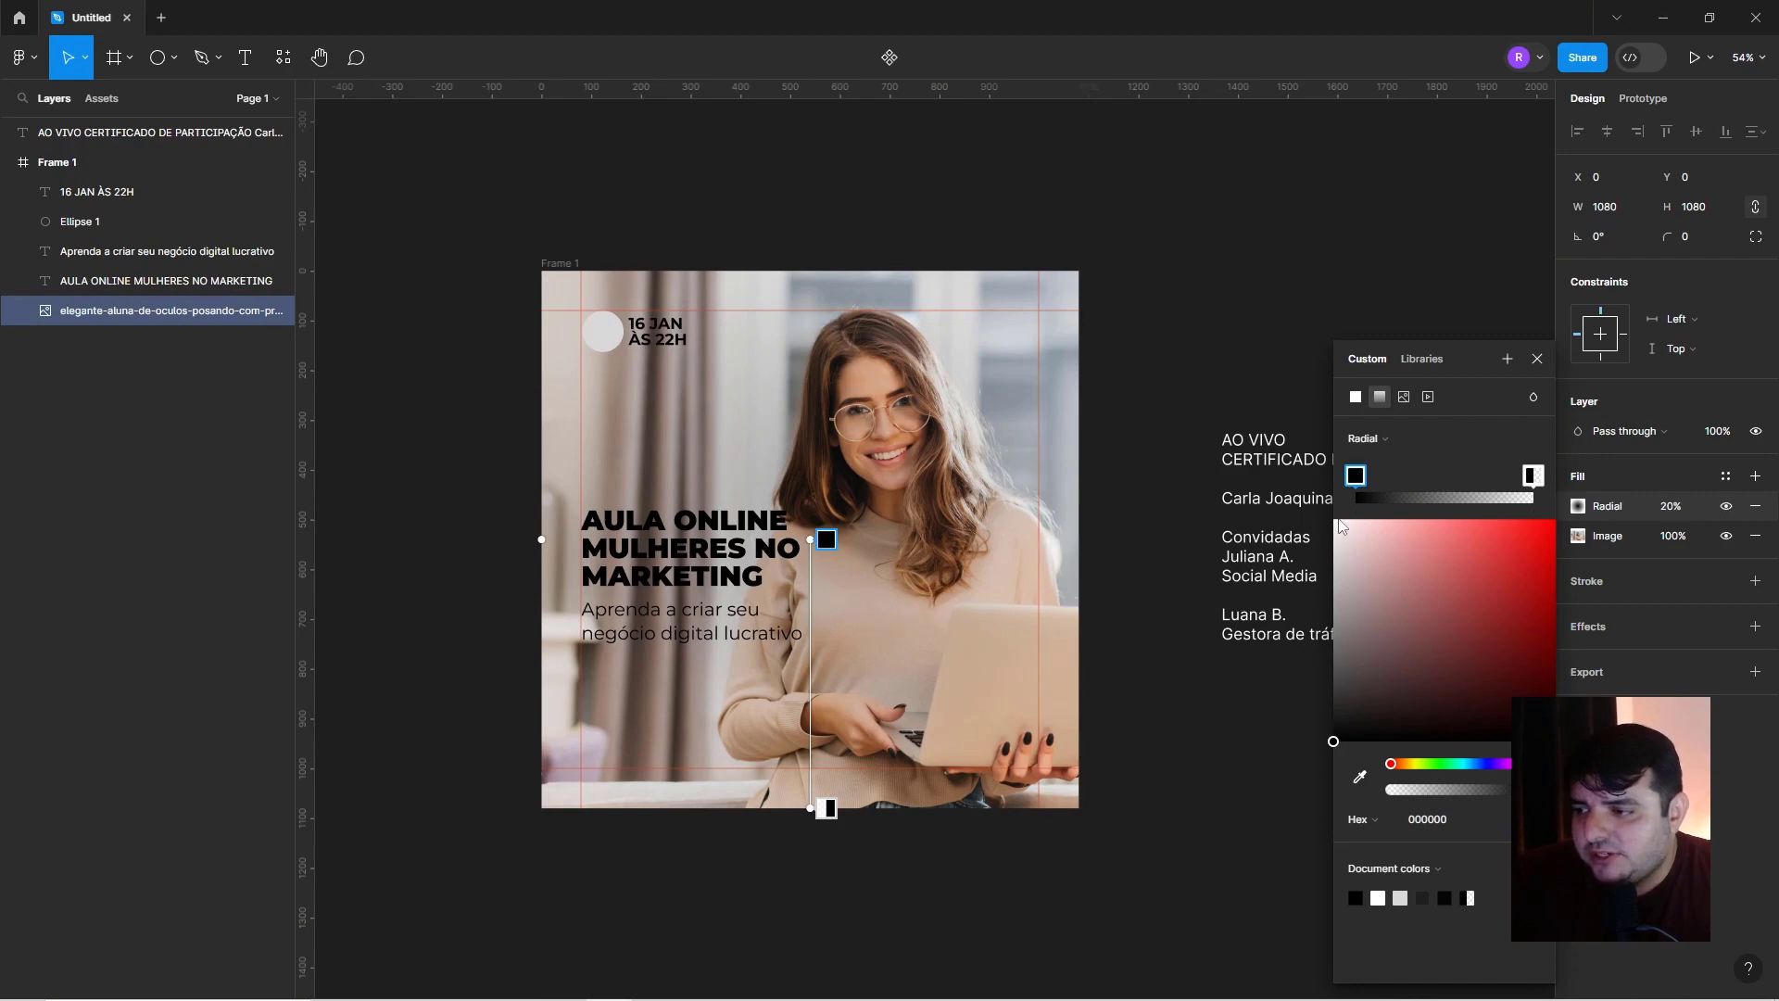
{"action": "left_click_drag", "start_coordinate": [1359, 579], "coordinate": [1272, 471]}
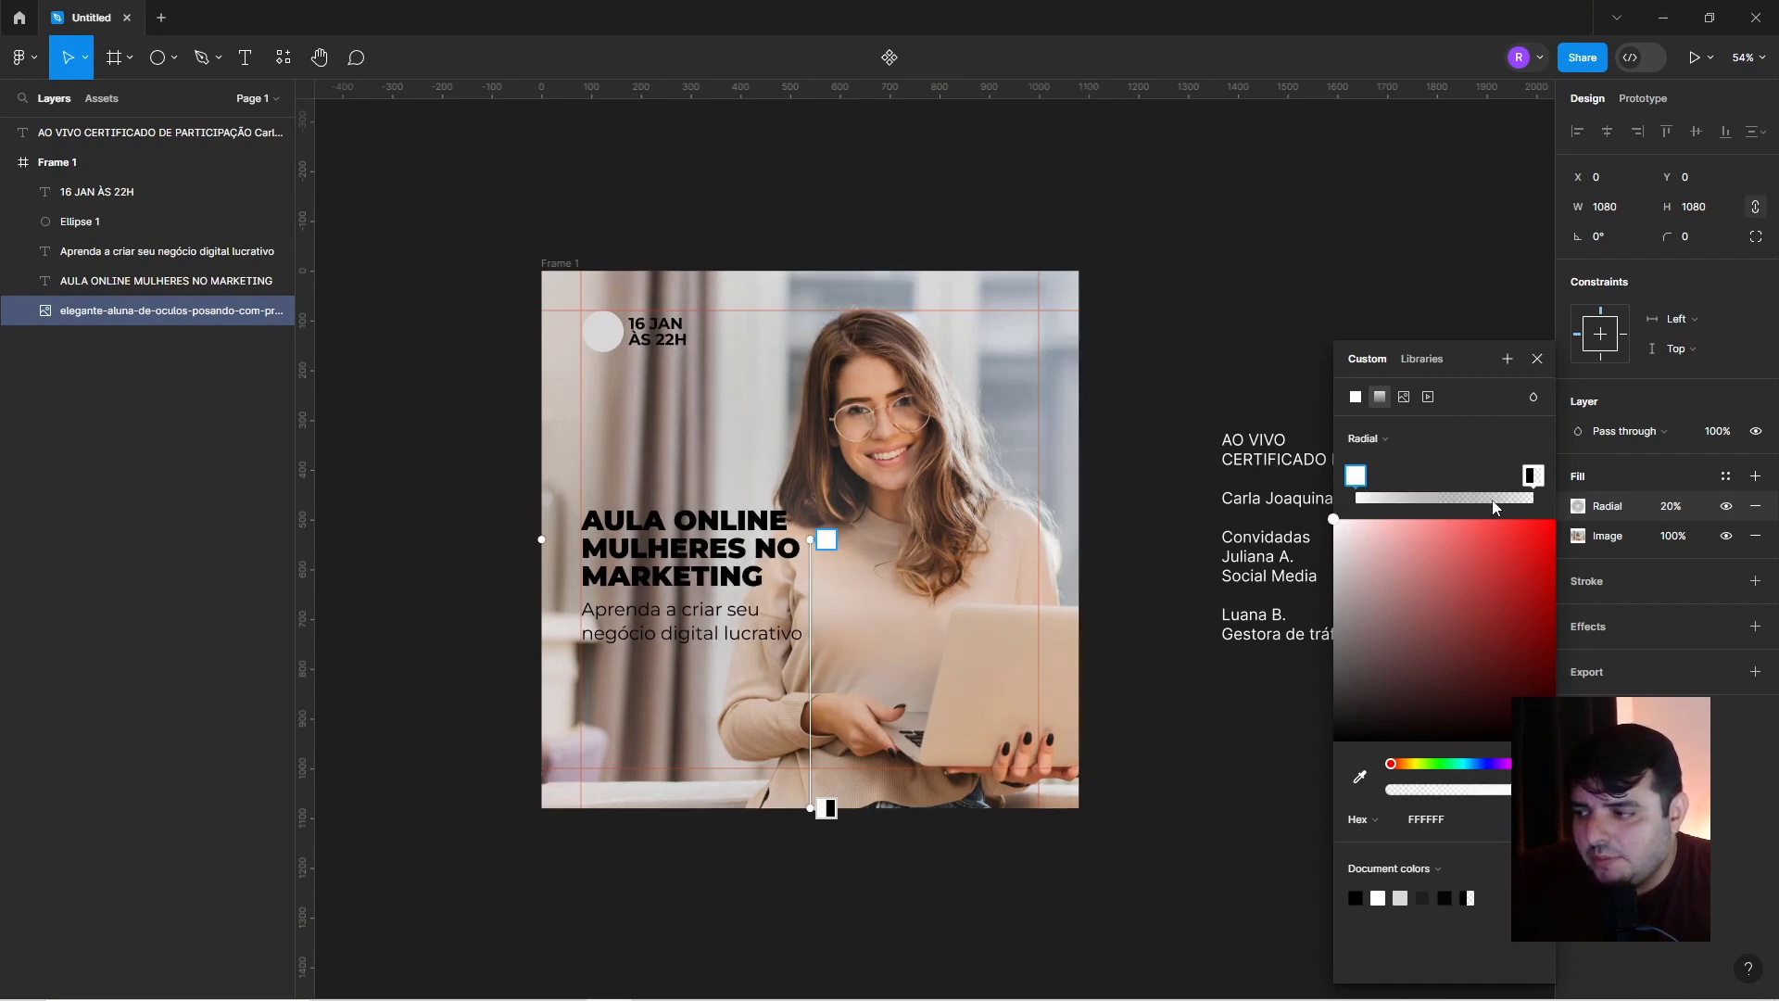
{"action": "left_click", "coordinate": [1531, 475]}
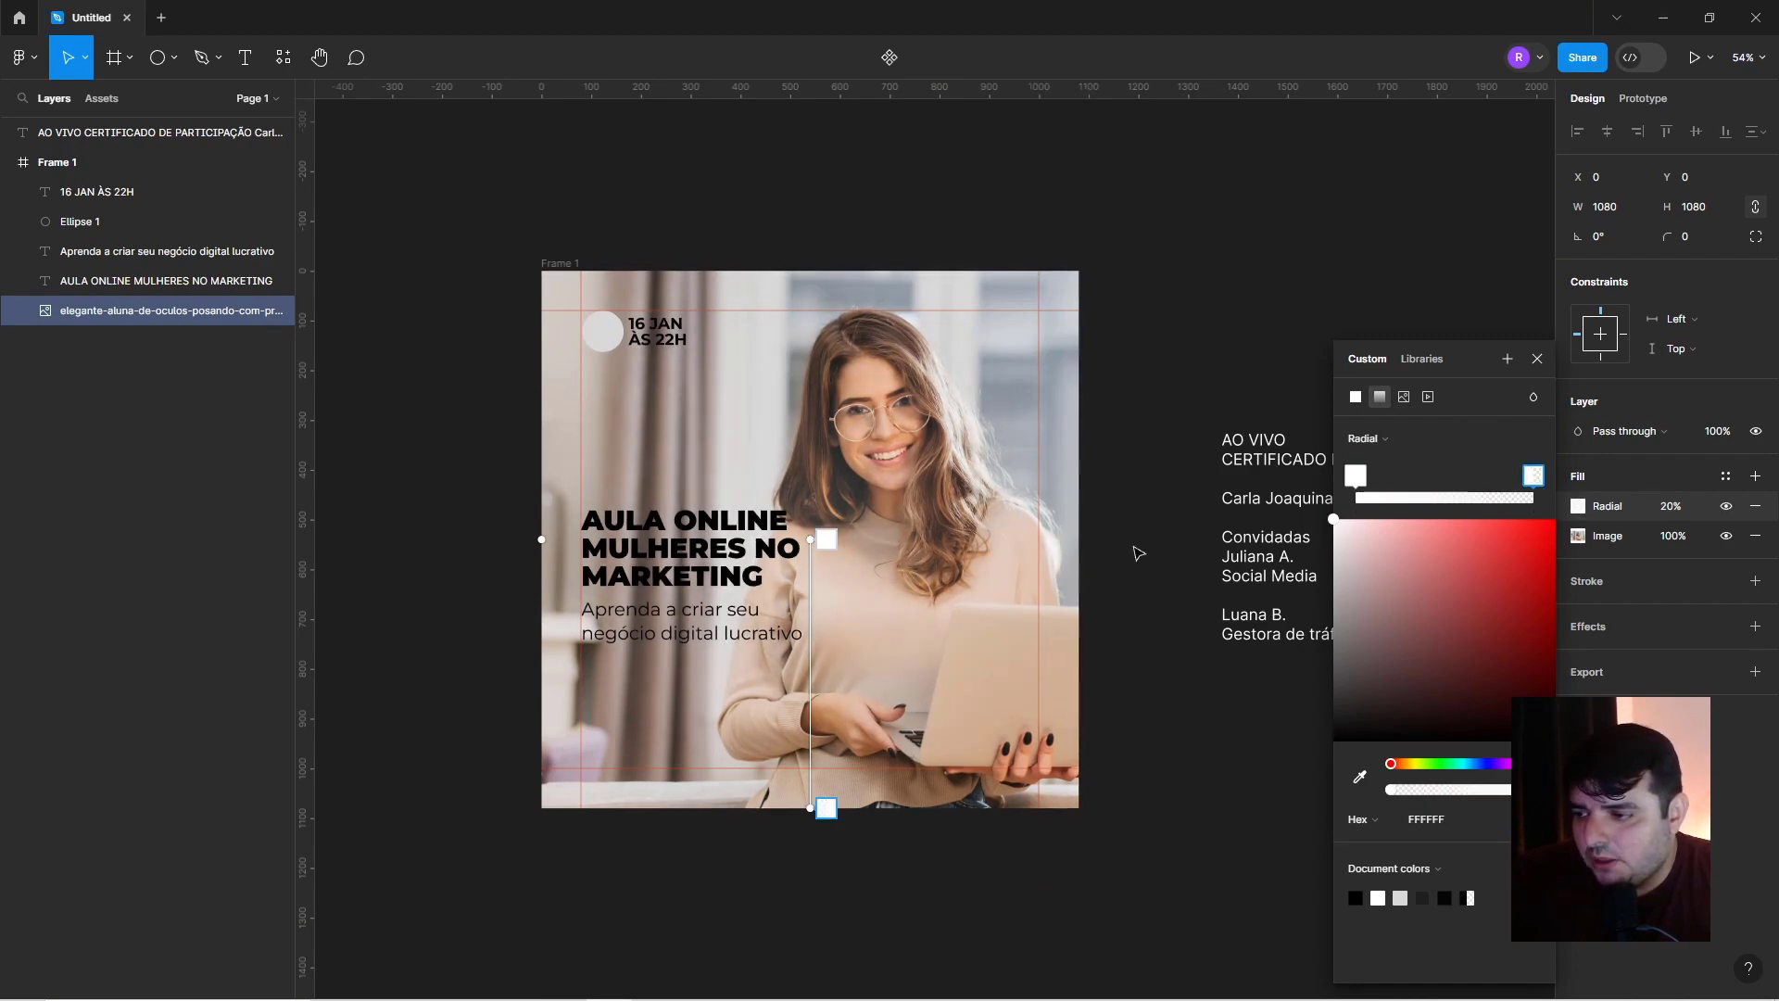
{"action": "left_click", "coordinate": [1668, 513]}
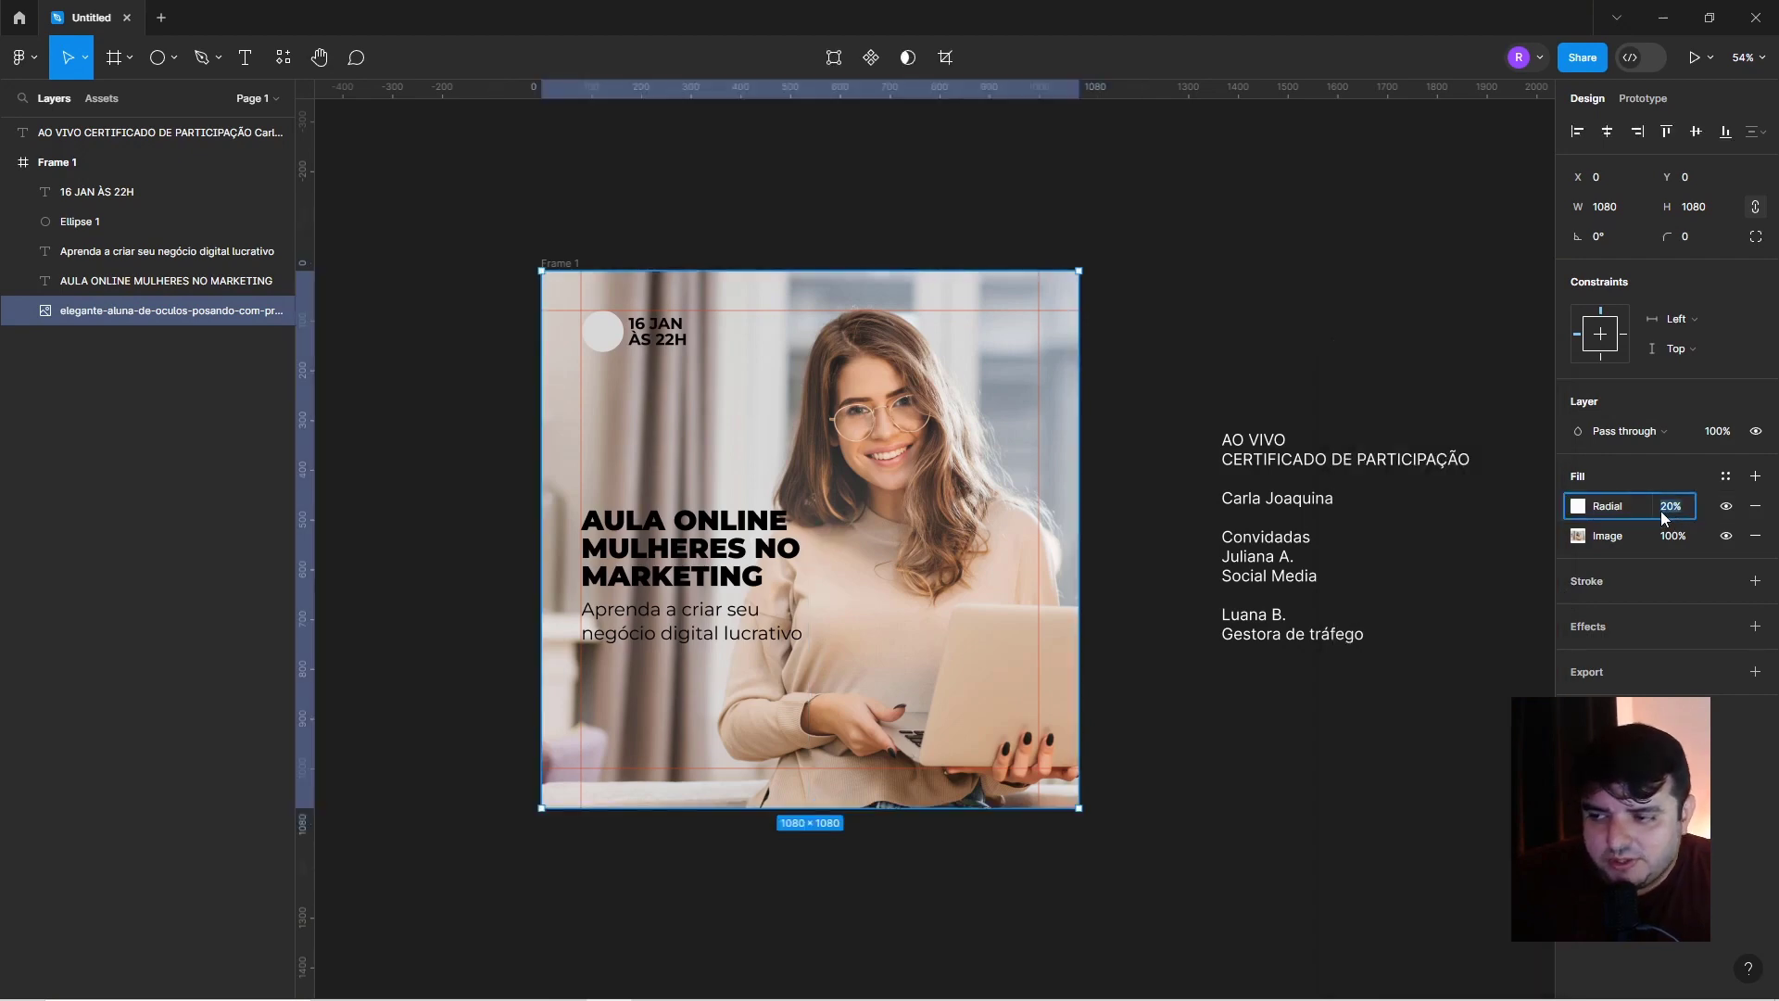
{"action": "key", "text": "shift+Up"}
{"action": "key", "text": "shift+Up"}
{"action": "key", "text": "shift+Up"}
{"action": "key", "text": "shift+Up"}
{"action": "key", "text": "shift+Up"}
{"action": "key", "text": "shift+Up"}
{"action": "key", "text": "shift+Up"}
{"action": "key", "text": "shift+Up"}
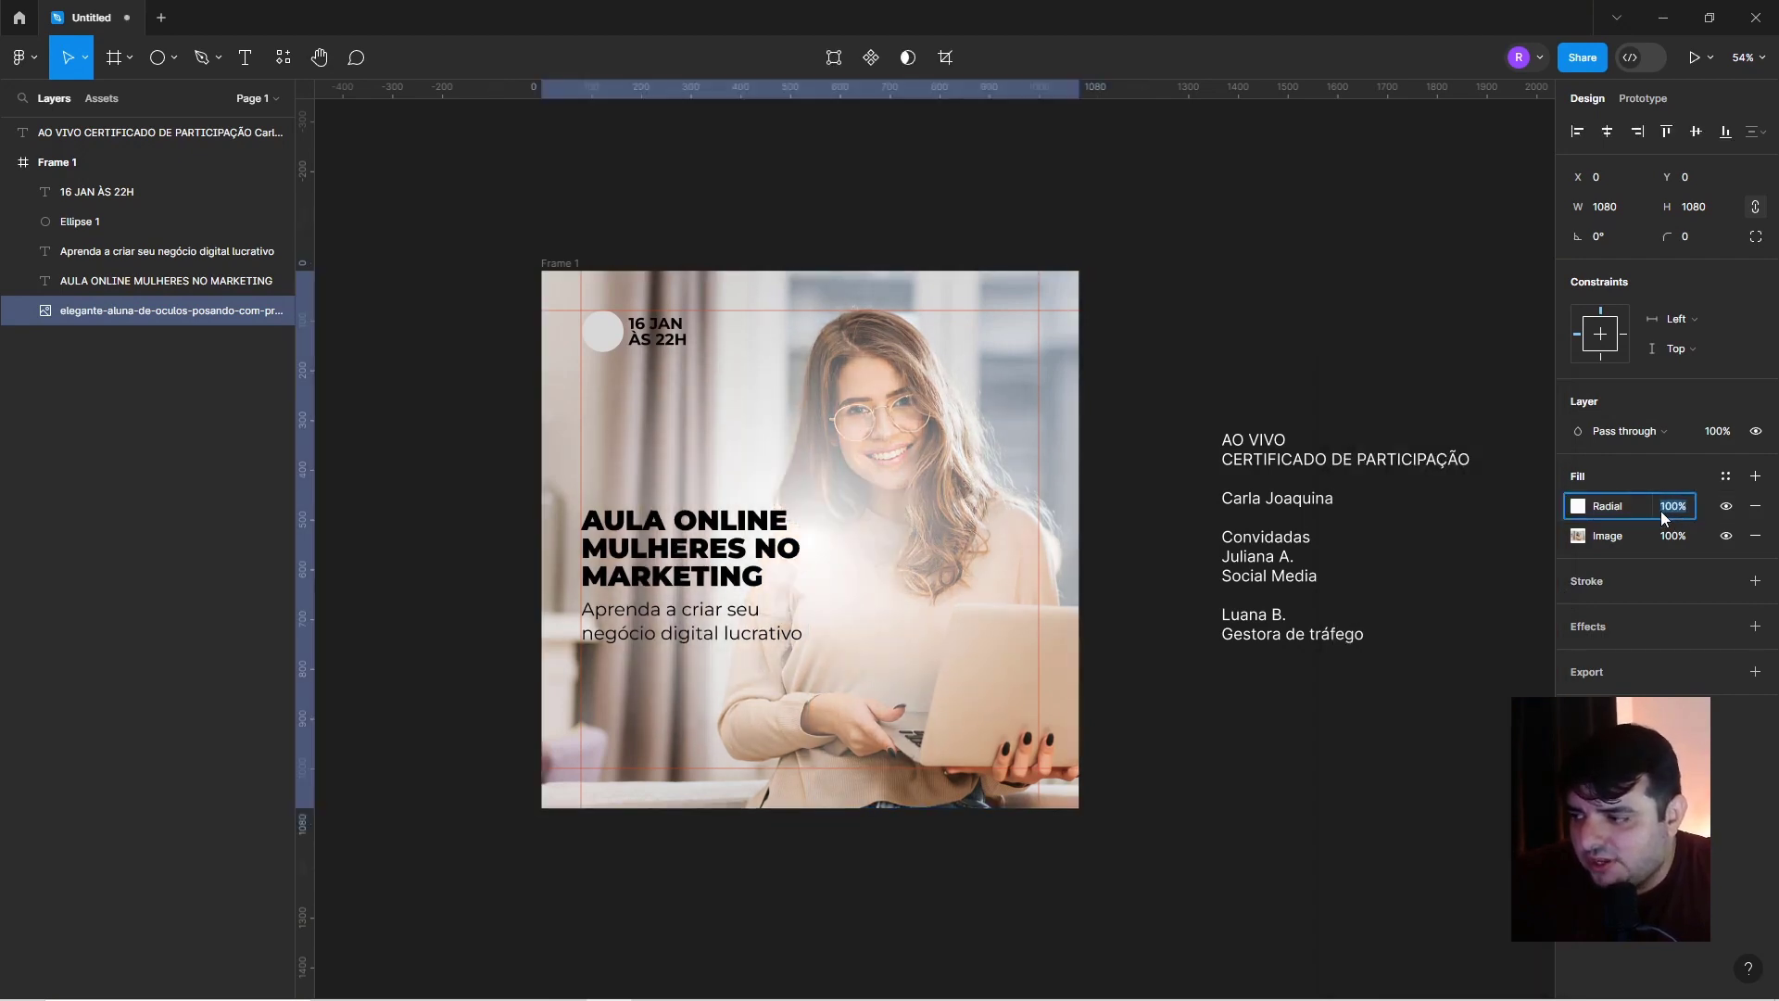
Reposition the gradient stops and centre, adding a middle stop so the left fades white.
{"action": "left_click", "coordinate": [1578, 506]}
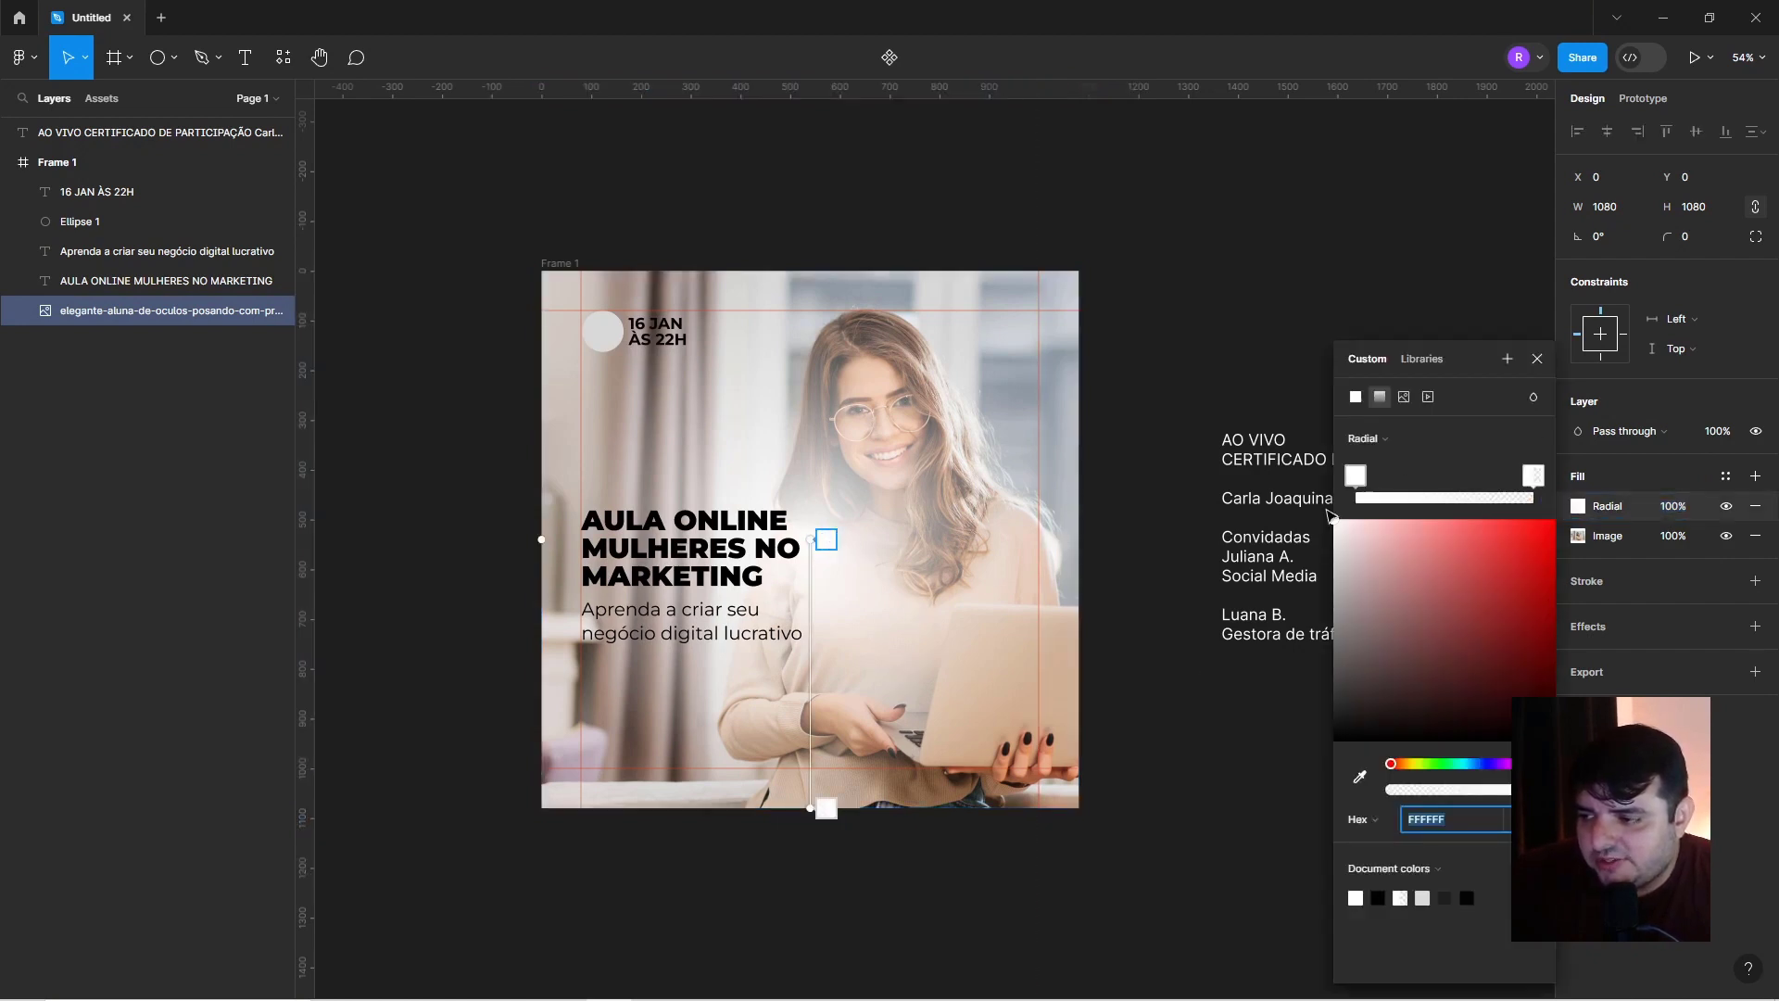
{"action": "mouse_move", "coordinate": [1361, 483]}
{"action": "left_mouse_down"}
{"action": "mouse_move", "coordinate": [1489, 484]}
{"action": "mouse_move", "coordinate": [1342, 491]}
{"action": "left_mouse_up"}
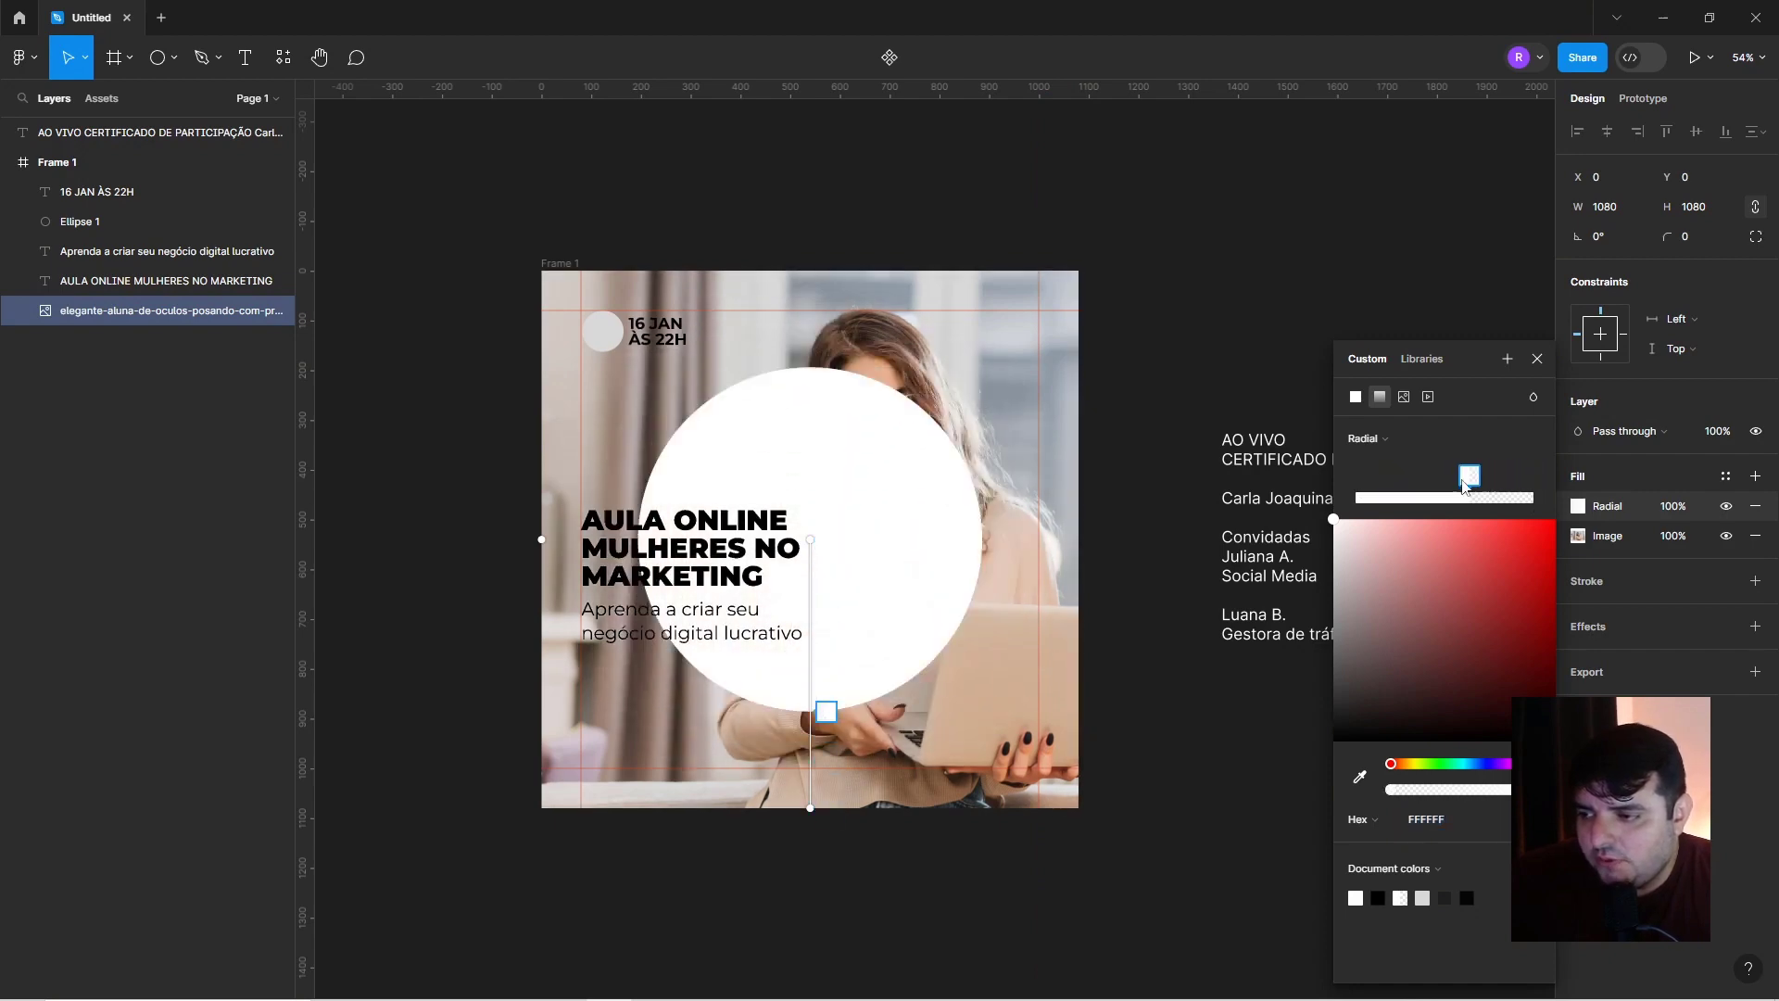
{"action": "left_click_drag", "start_coordinate": [1470, 476], "coordinate": [1534, 476]}
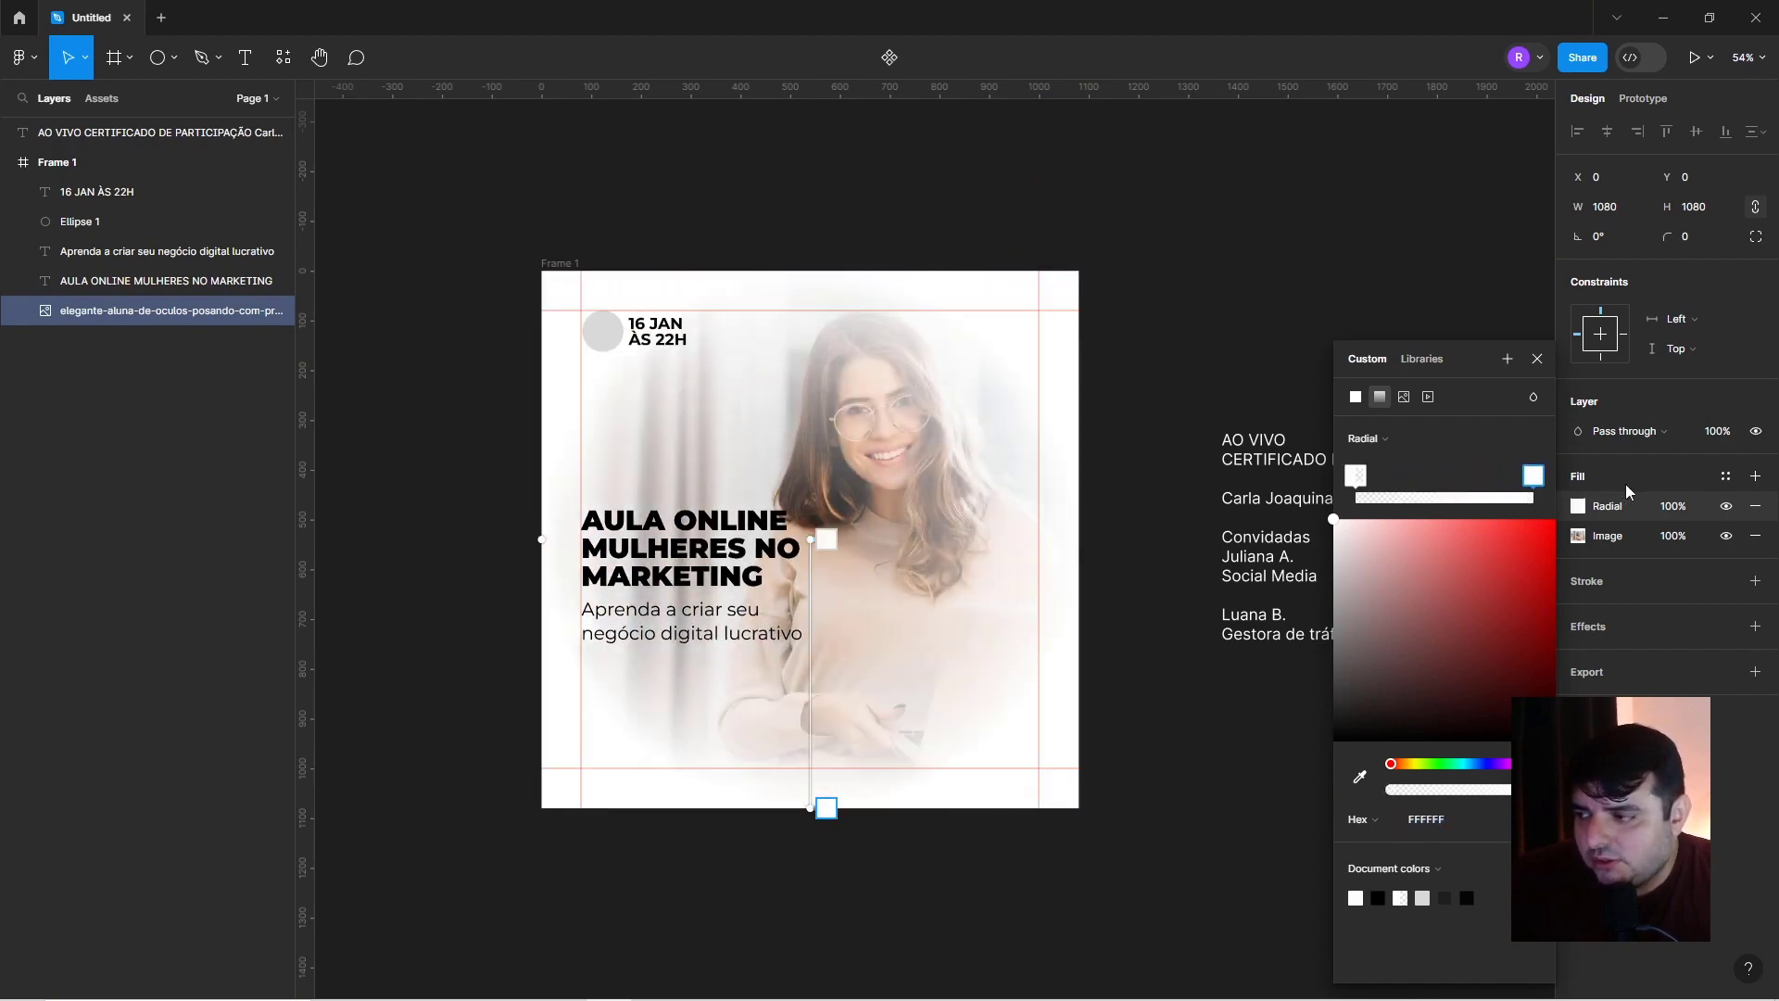
{"action": "left_click_drag", "start_coordinate": [809, 540], "coordinate": [911, 542]}
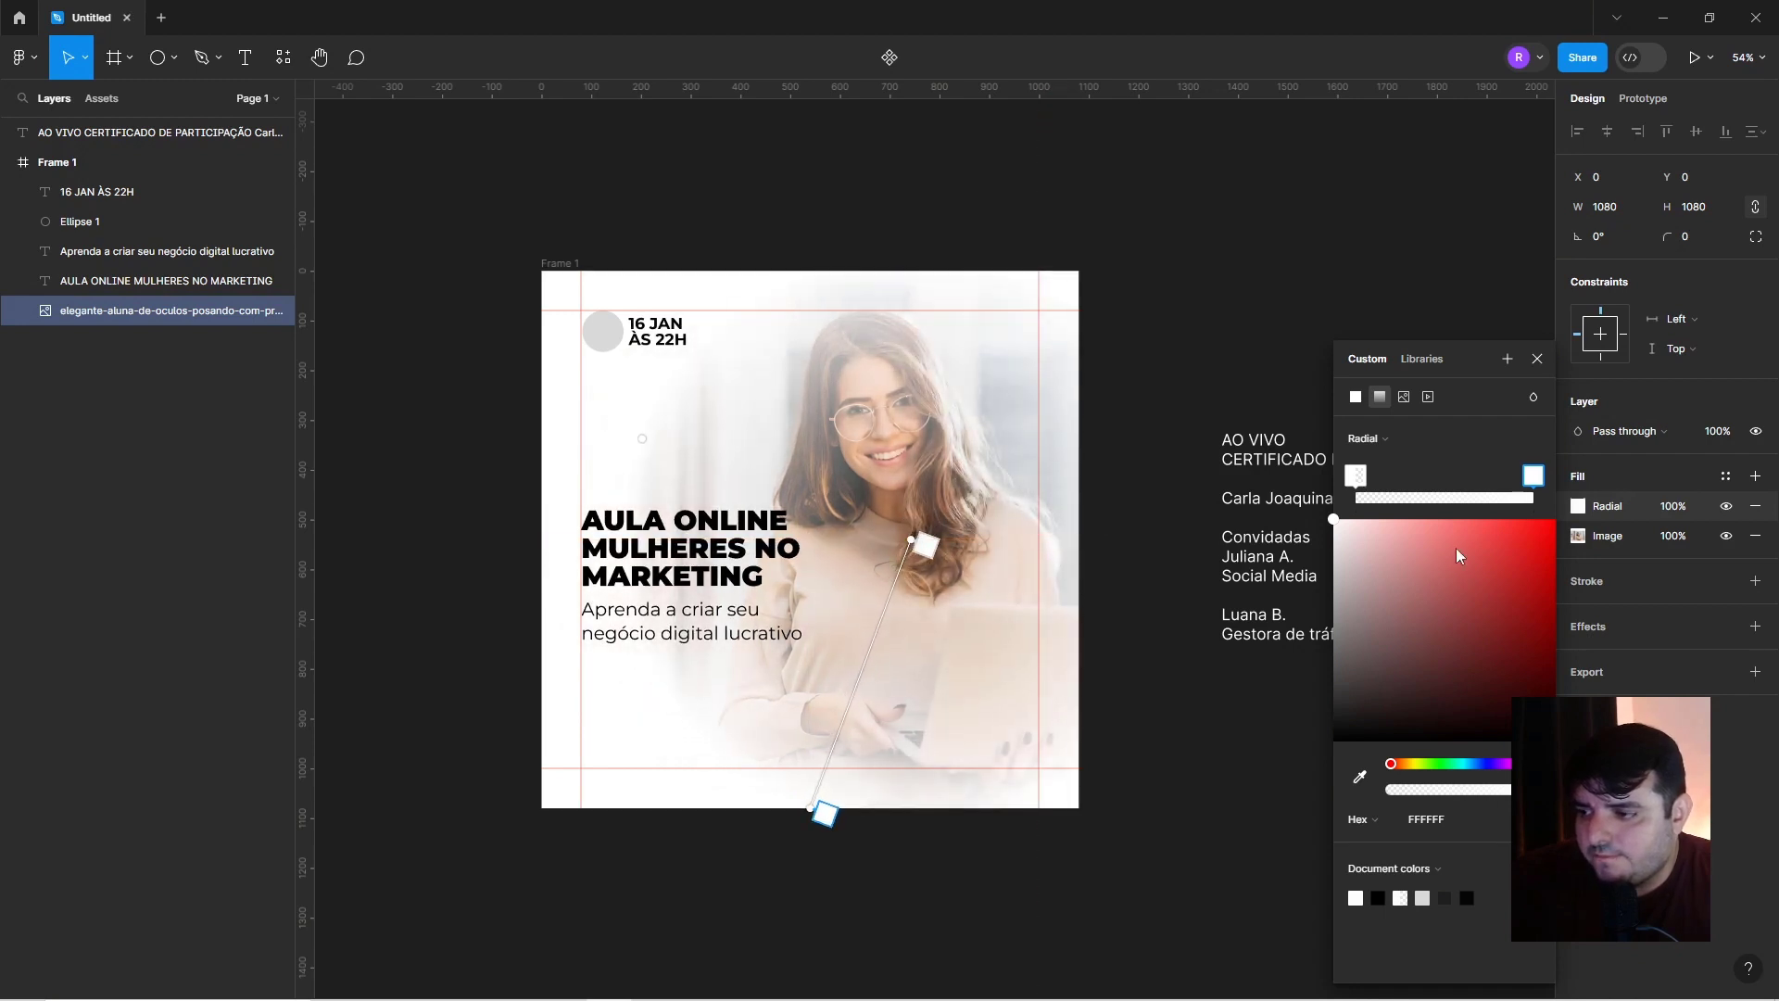
{"action": "left_click", "coordinate": [1353, 477]}
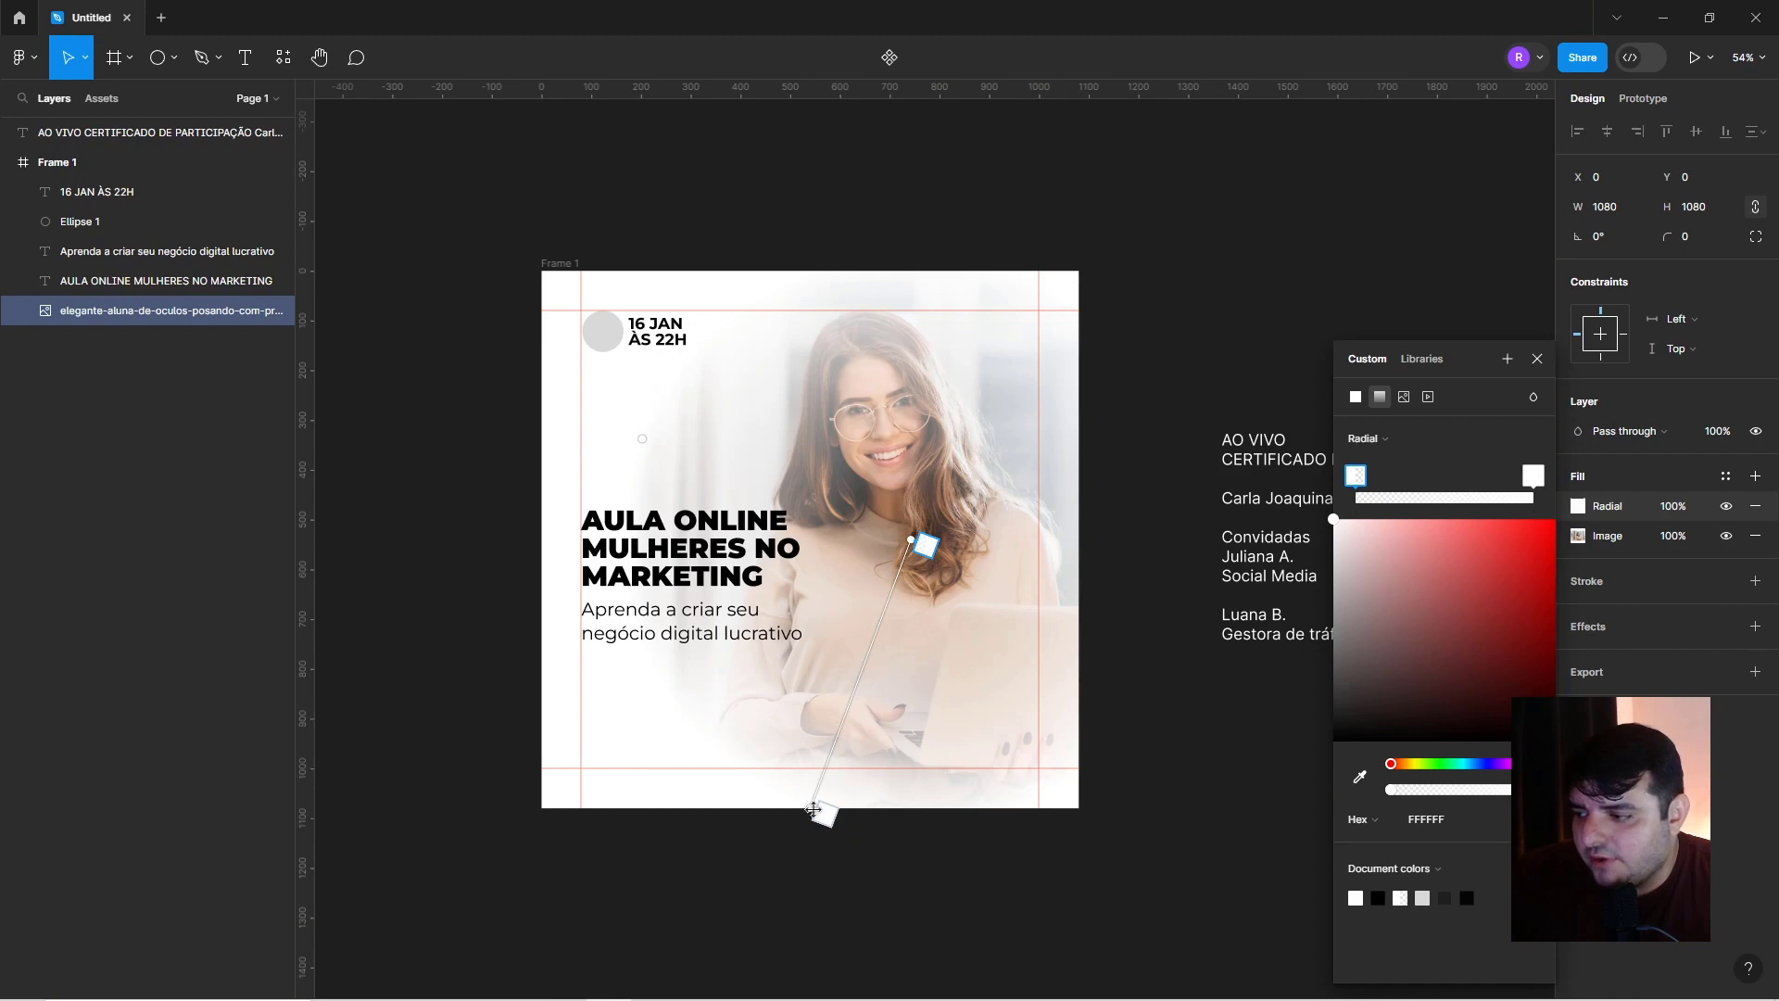
{"action": "mouse_move", "coordinate": [821, 811]}
{"action": "left_mouse_down"}
{"action": "mouse_move", "coordinate": [717, 808]}
{"action": "mouse_move", "coordinate": [765, 743]}
{"action": "left_mouse_up"}
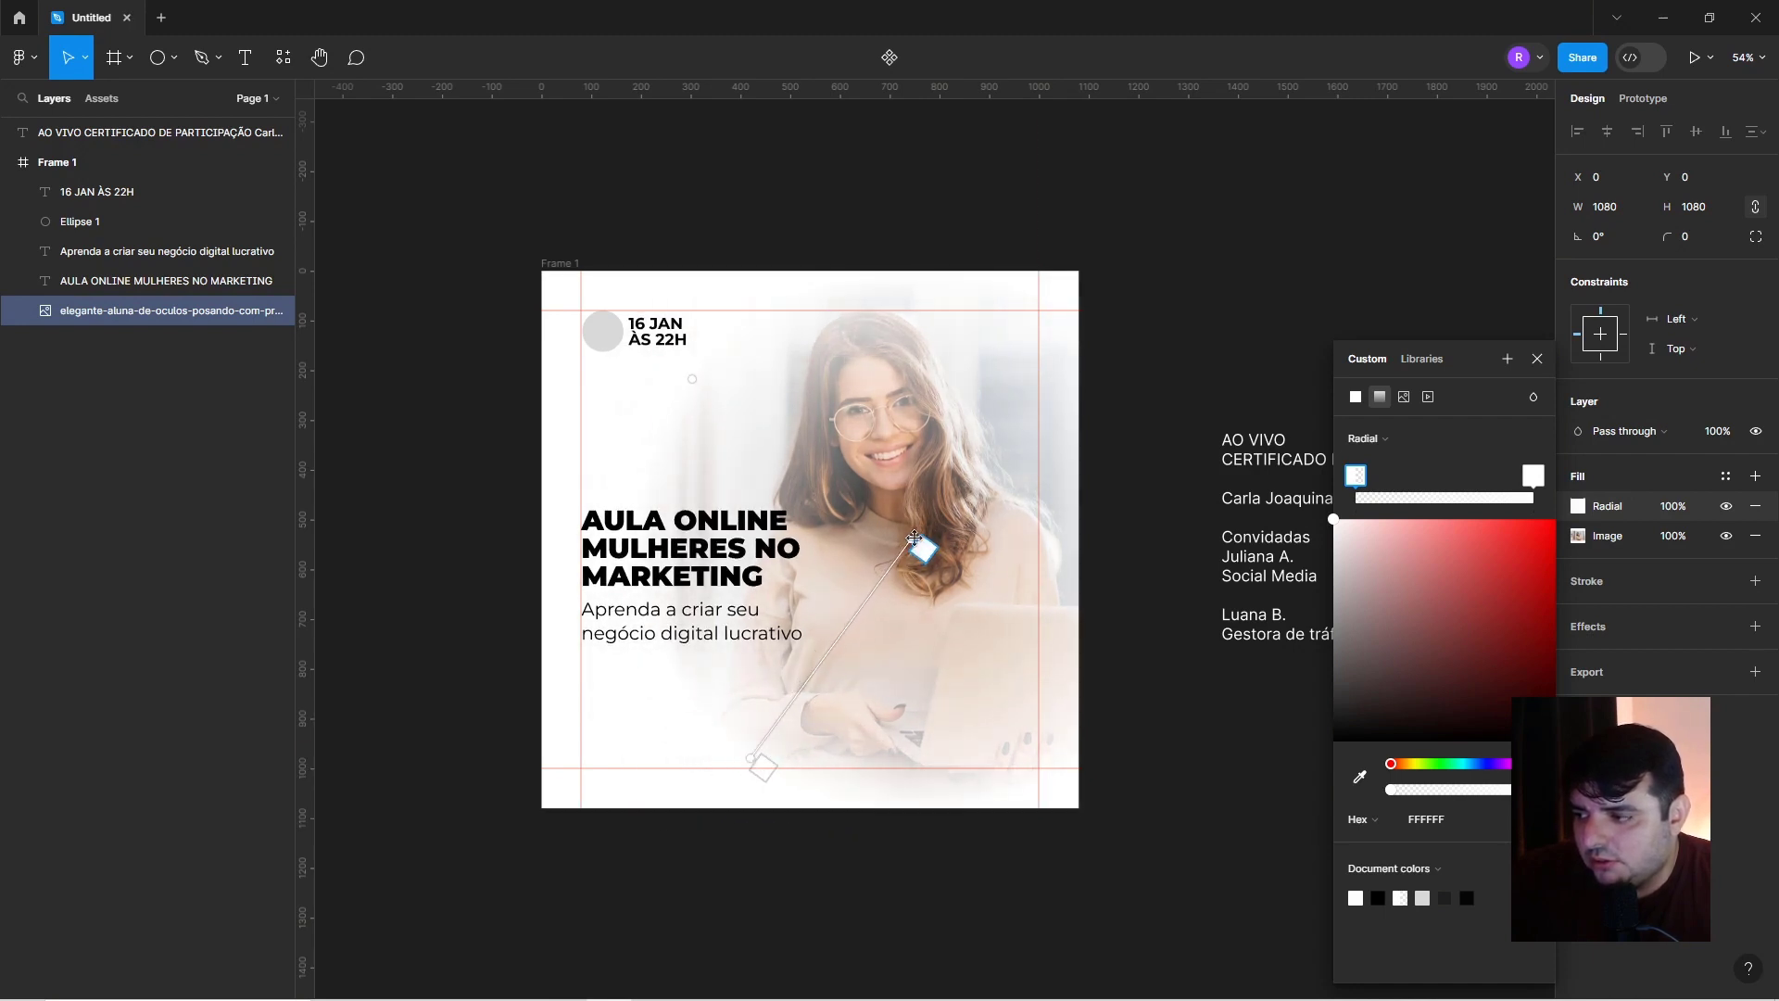
{"action": "left_click_drag", "start_coordinate": [915, 537], "coordinate": [944, 512]}
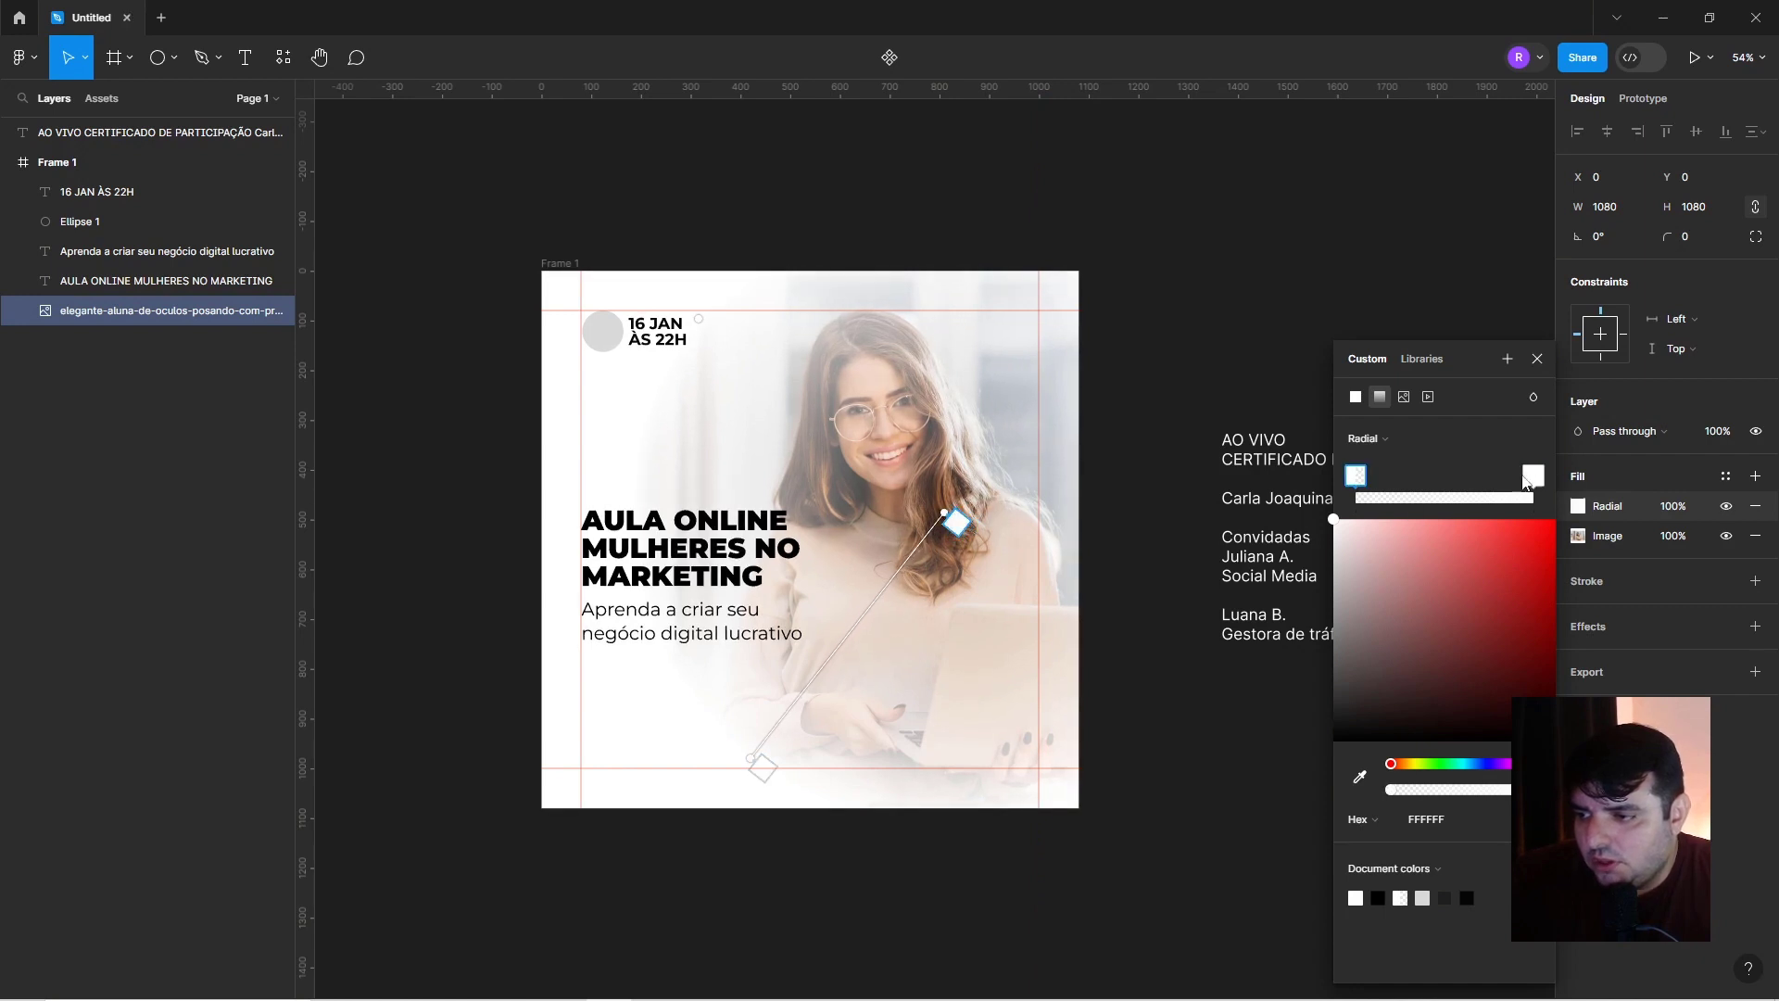
{"action": "left_click", "coordinate": [1397, 498]}
{"action": "left_click_drag", "start_coordinate": [1398, 477], "coordinate": [1443, 482]}
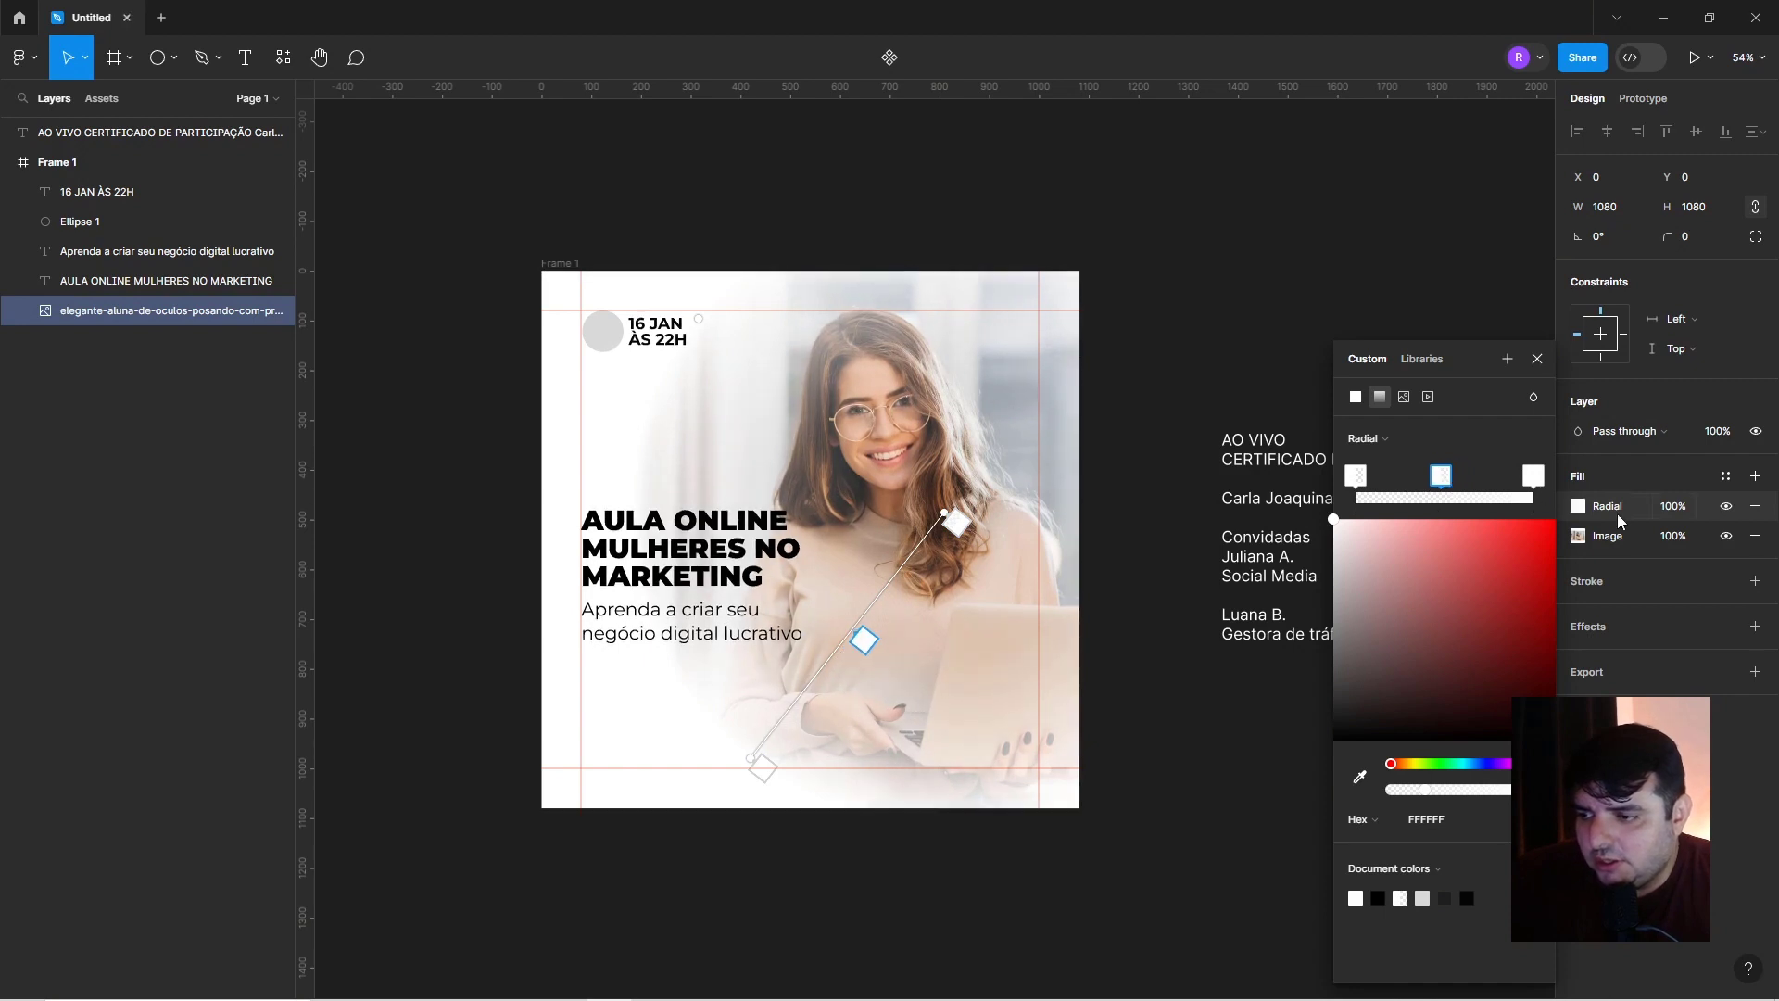
{"action": "mouse_move", "coordinate": [1424, 790]}
{"action": "left_mouse_down"}
{"action": "mouse_move", "coordinate": [1492, 790]}
{"action": "mouse_move", "coordinate": [1387, 790]}
{"action": "left_mouse_up"}
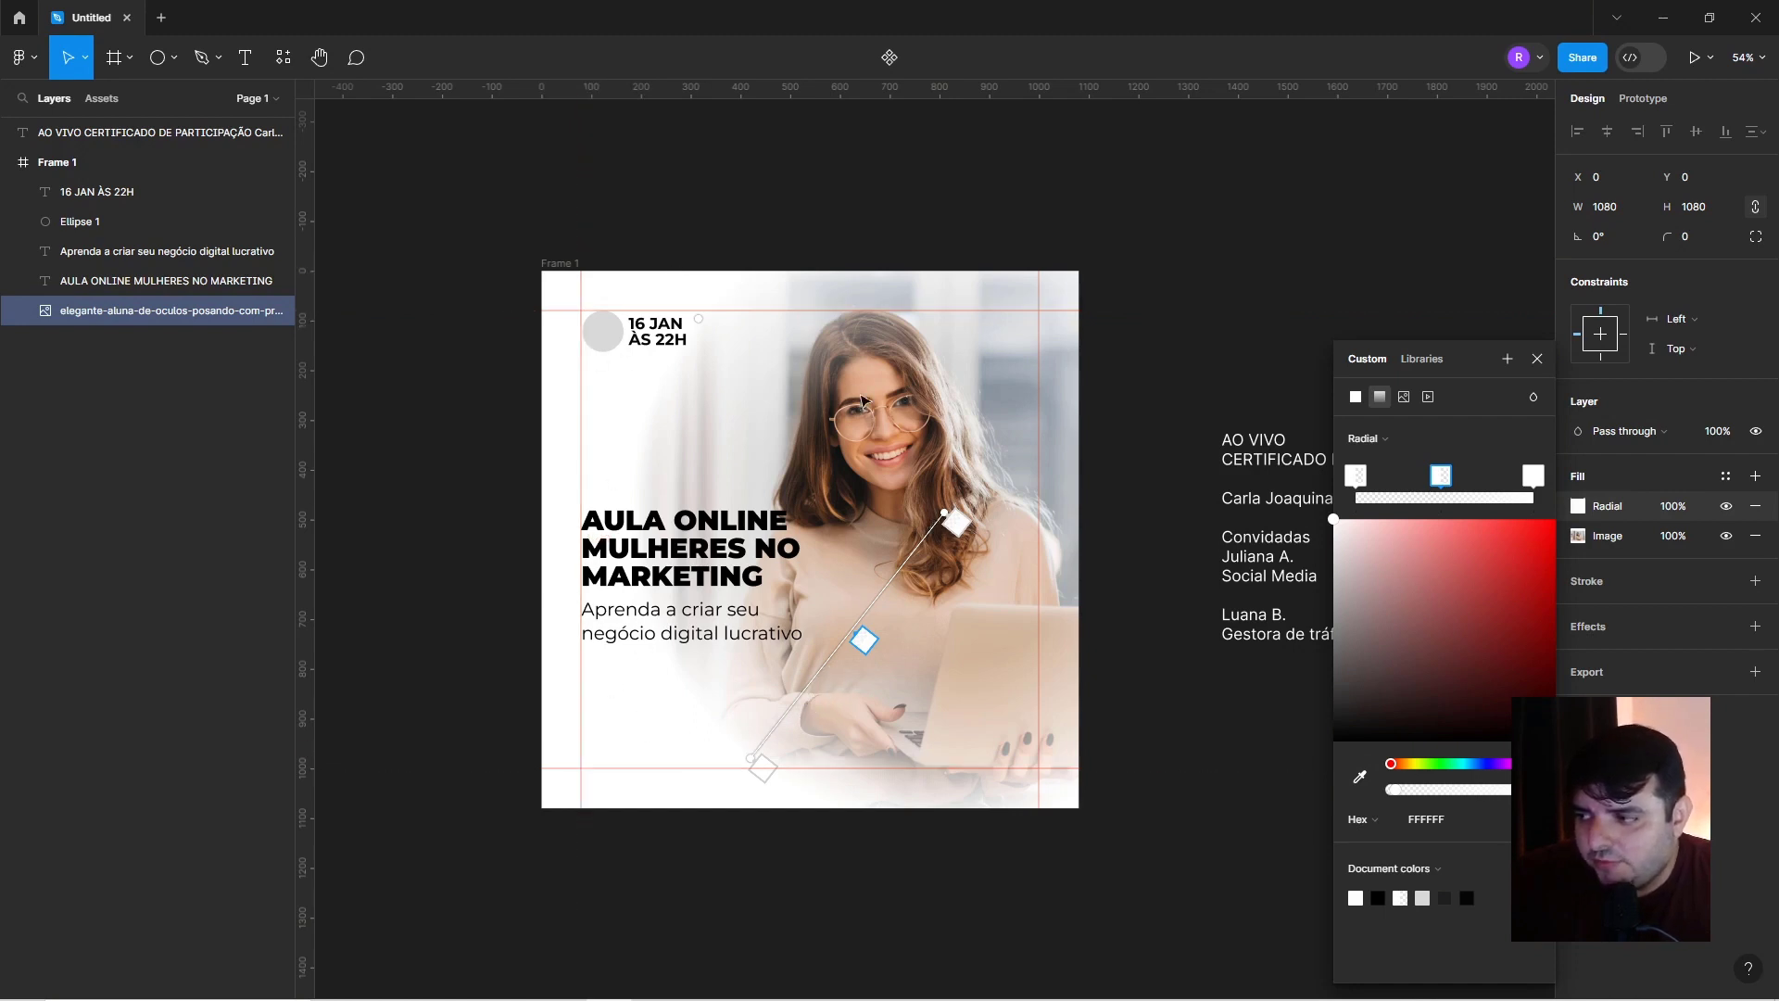
{"action": "left_click", "coordinate": [1032, 207]}
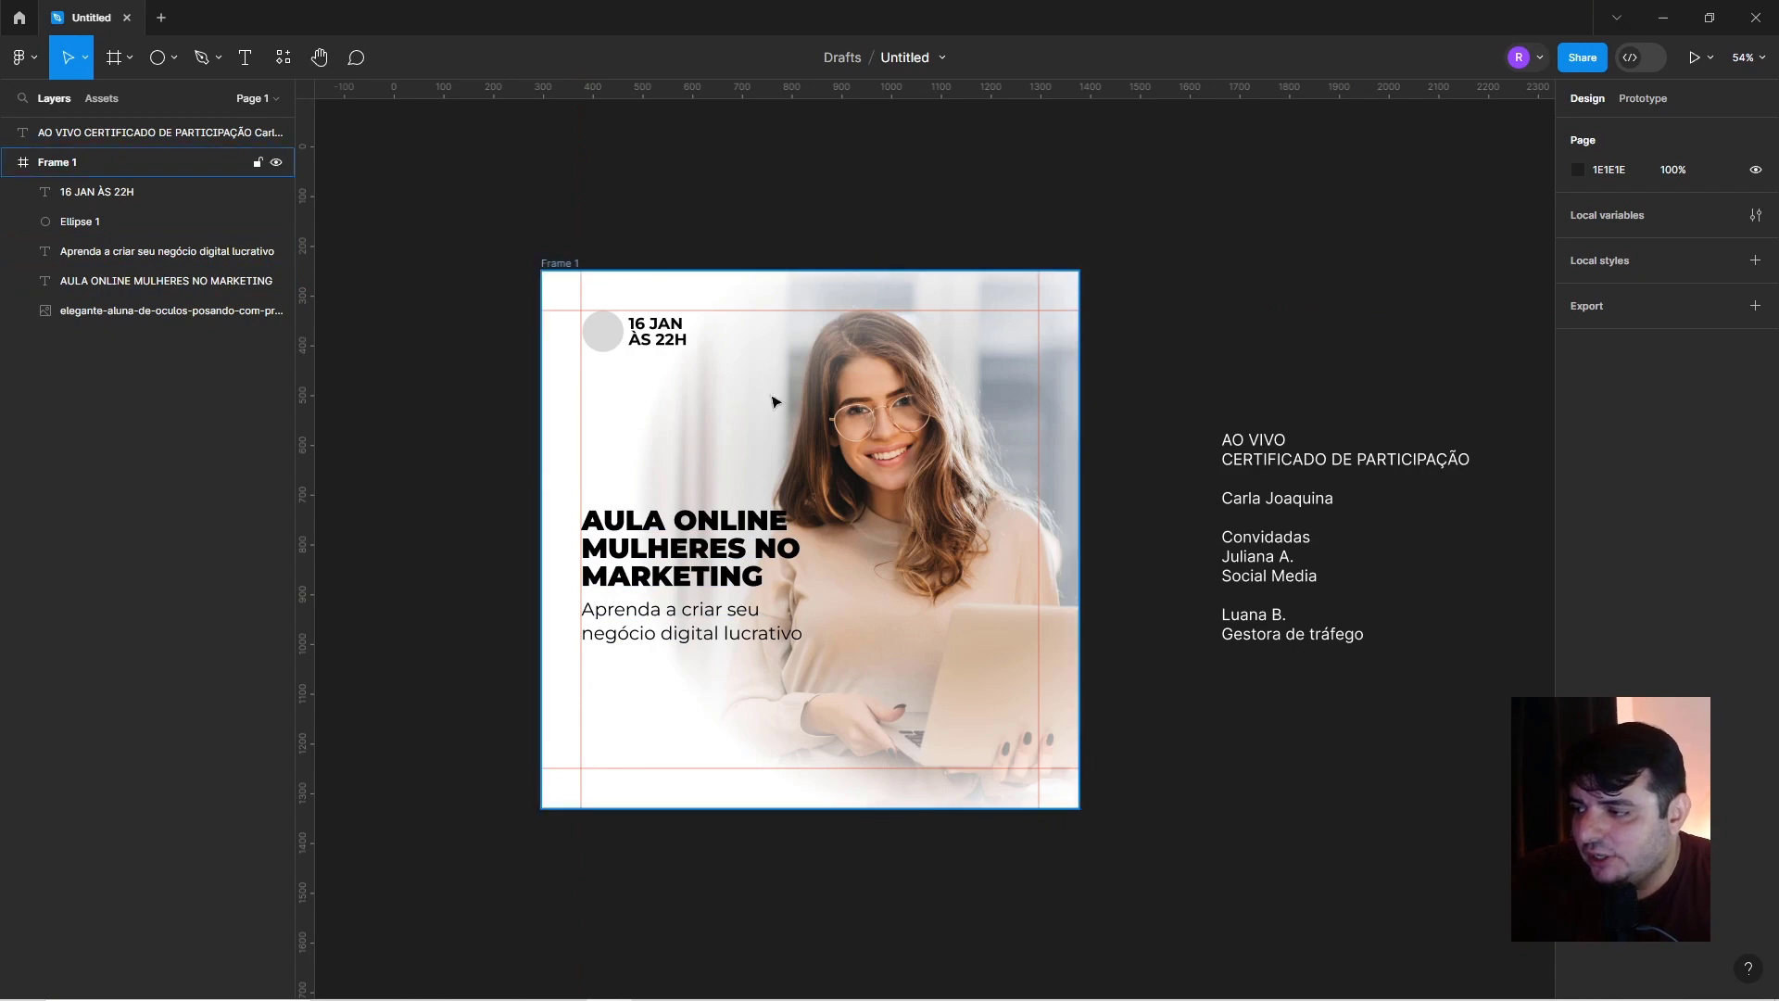
Shift the background photo slightly right within its image fill.
{"action": "scroll", "coordinate": [1173, 343], "scroll_direction": "down", "scroll_amount": 1}
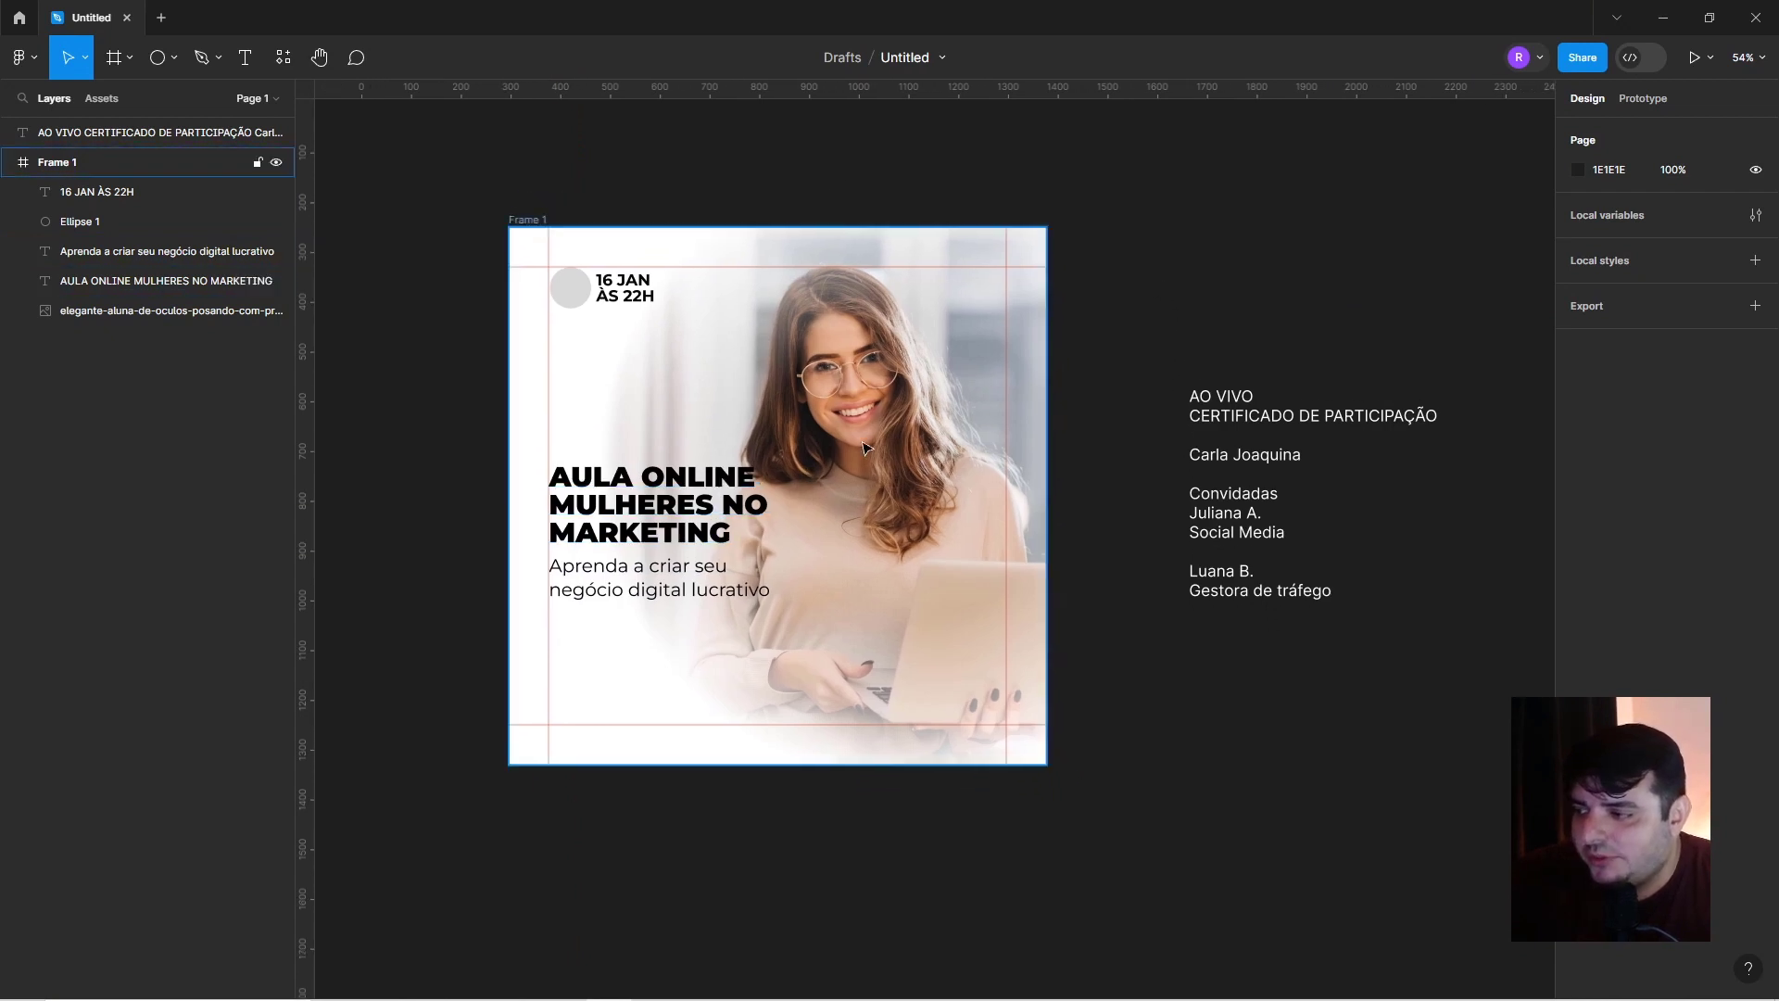
{"action": "left_click", "coordinate": [867, 390]}
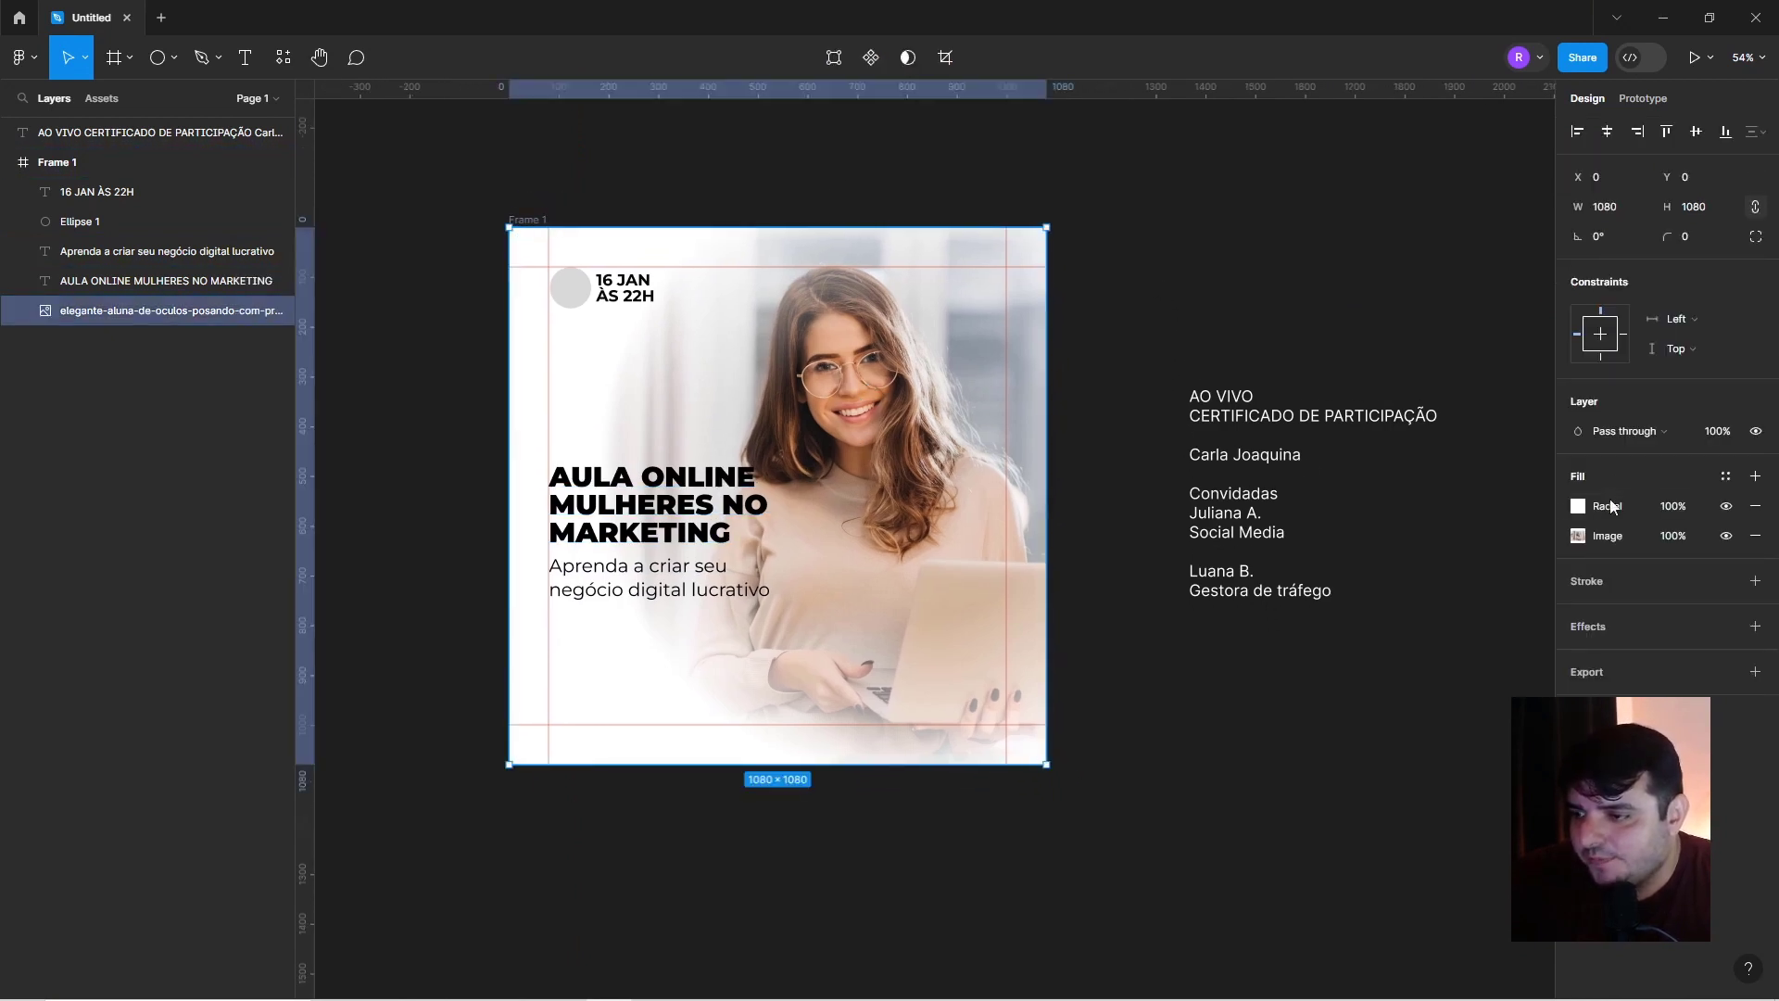
{"action": "left_click", "coordinate": [1578, 537]}
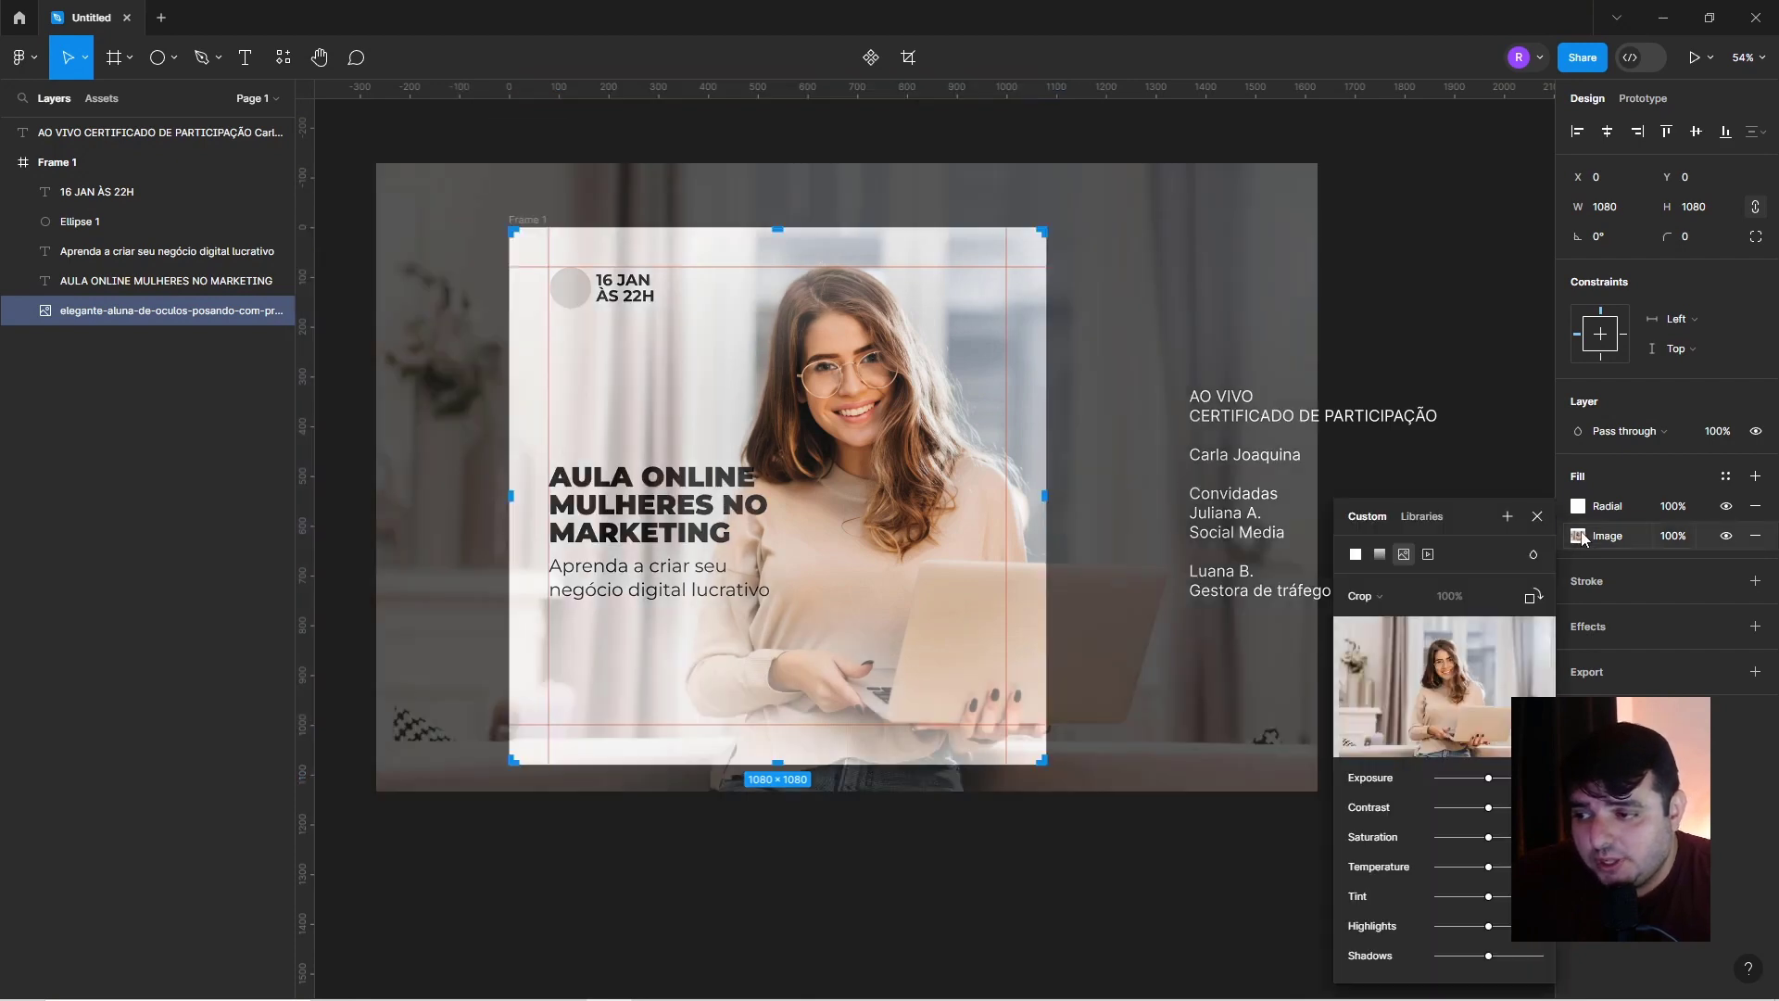
{"action": "left_click_drag", "start_coordinate": [732, 342], "coordinate": [753, 360]}
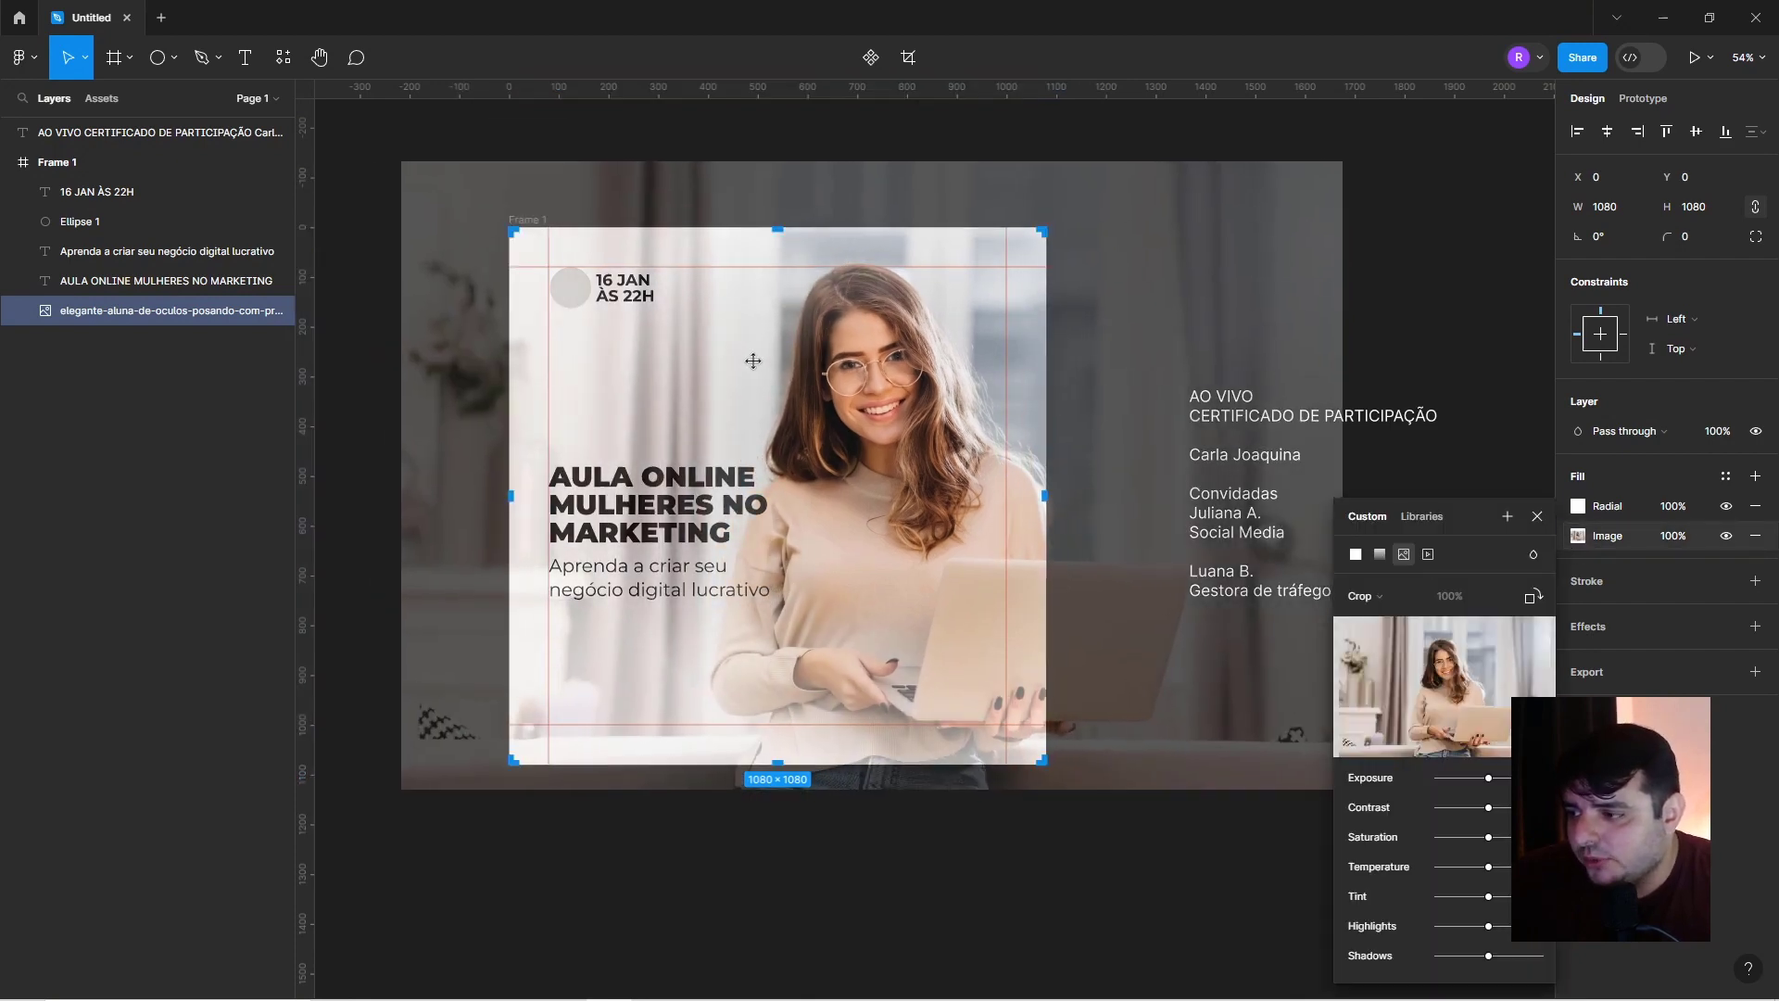
{"action": "left_click", "coordinate": [392, 308]}
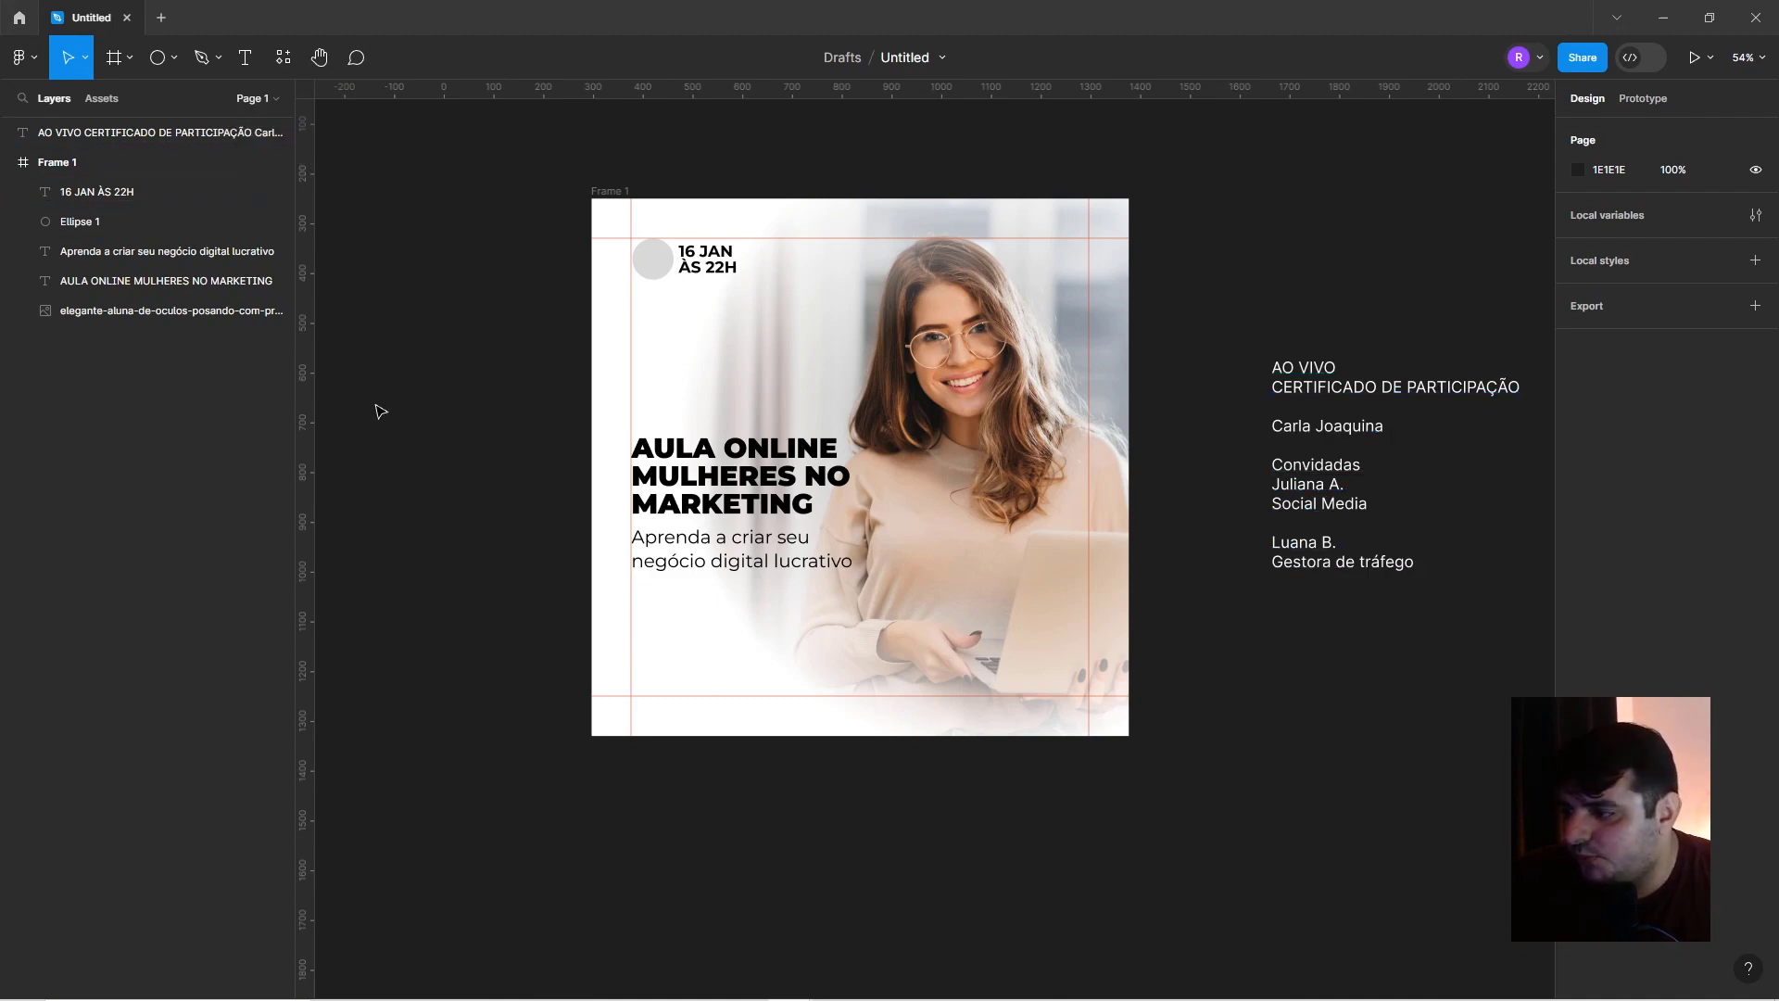
Move the title and subtitle together lower toward the bottom of the post.
{"action": "left_click", "coordinate": [166, 281]}
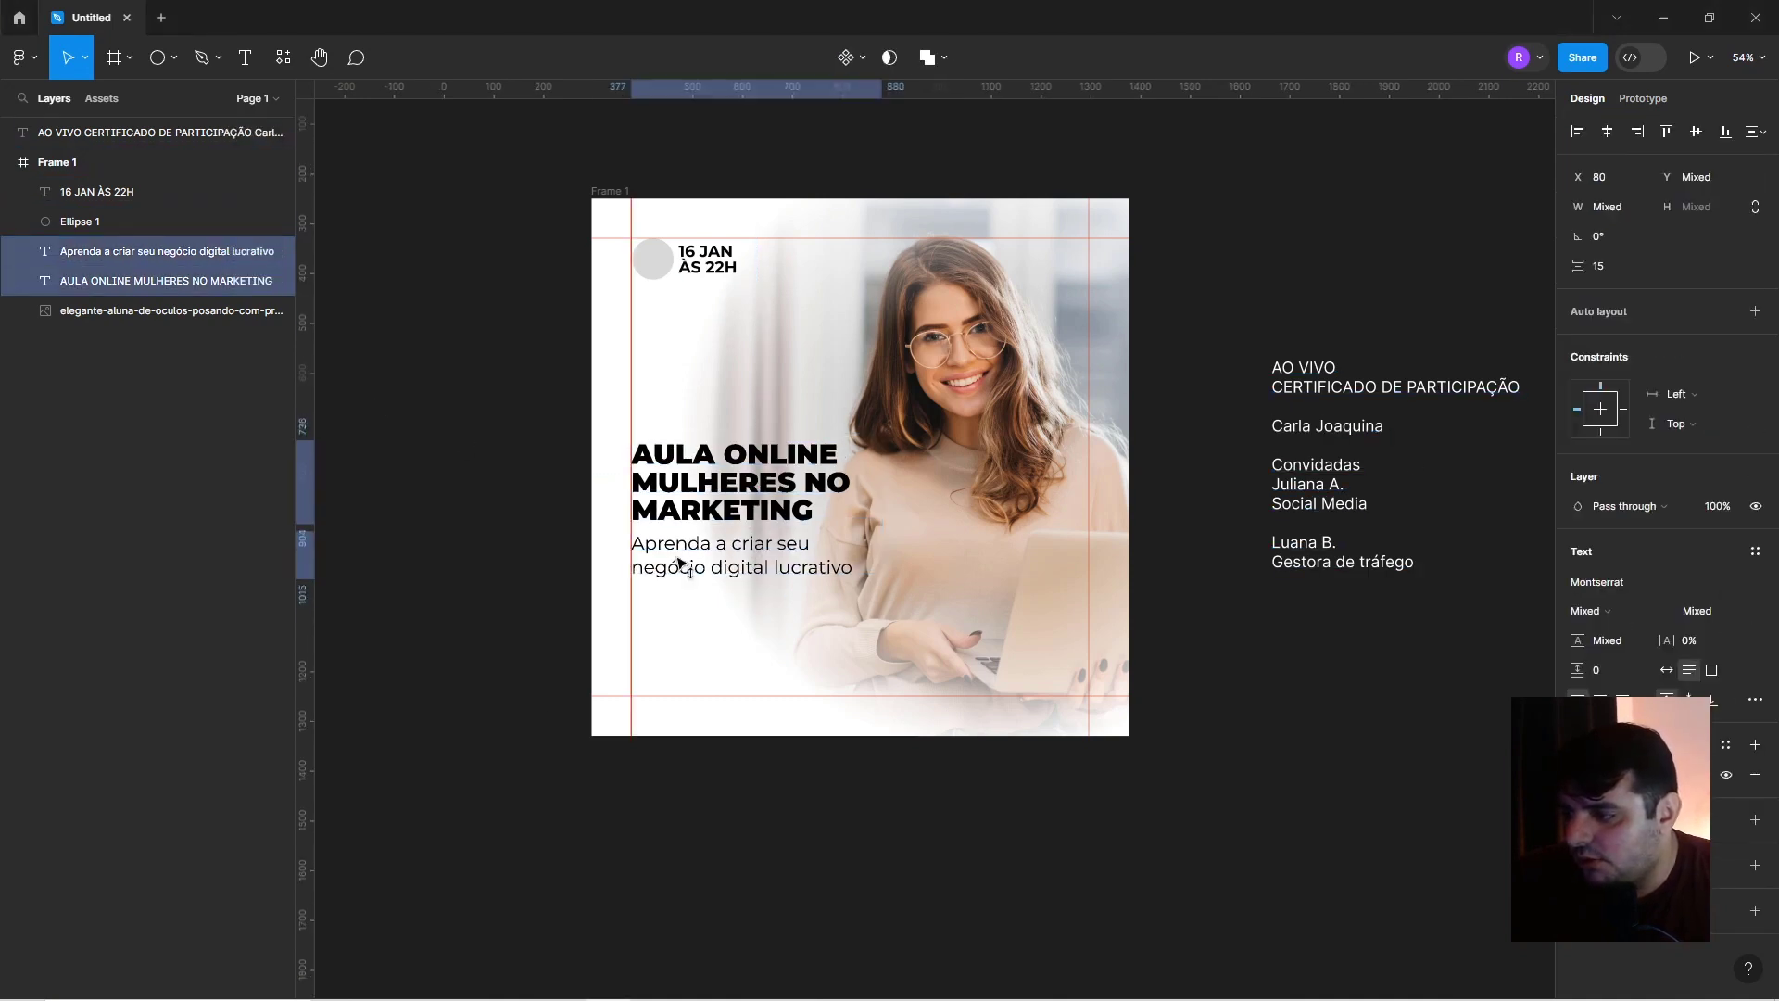
{"action": "left_click_drag", "start_coordinate": [681, 547], "coordinate": [681, 629]}
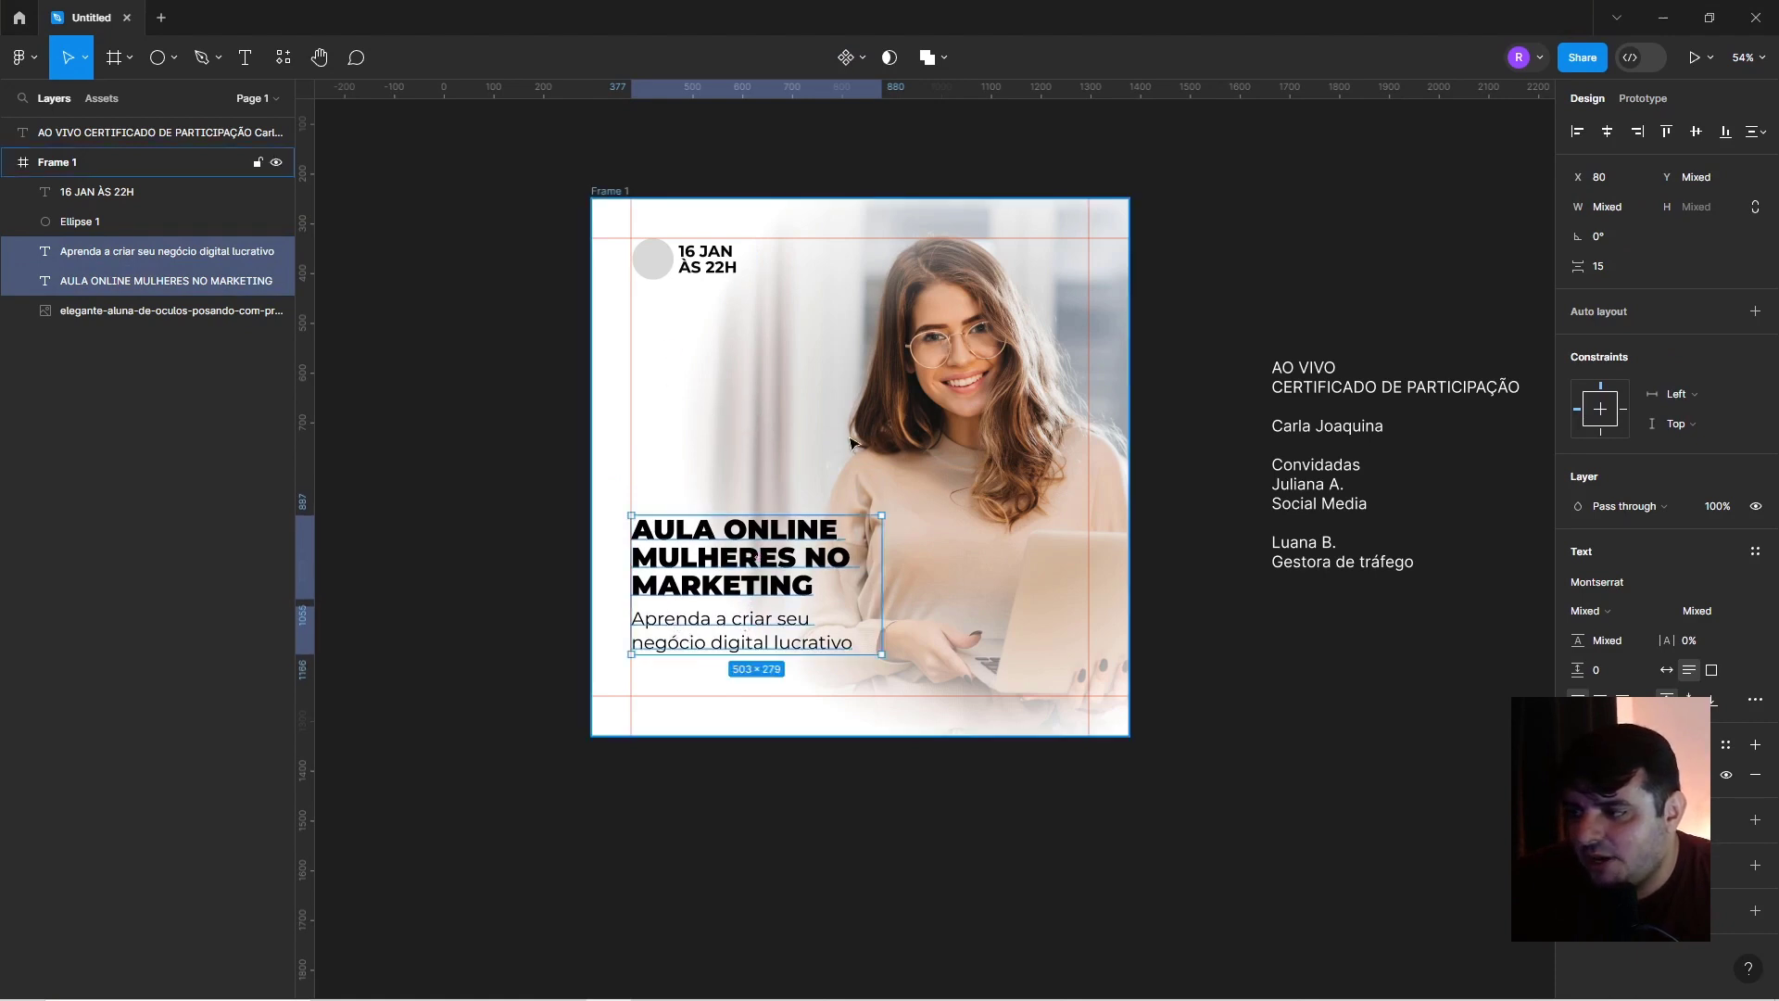
{"action": "left_click", "coordinate": [1296, 382]}
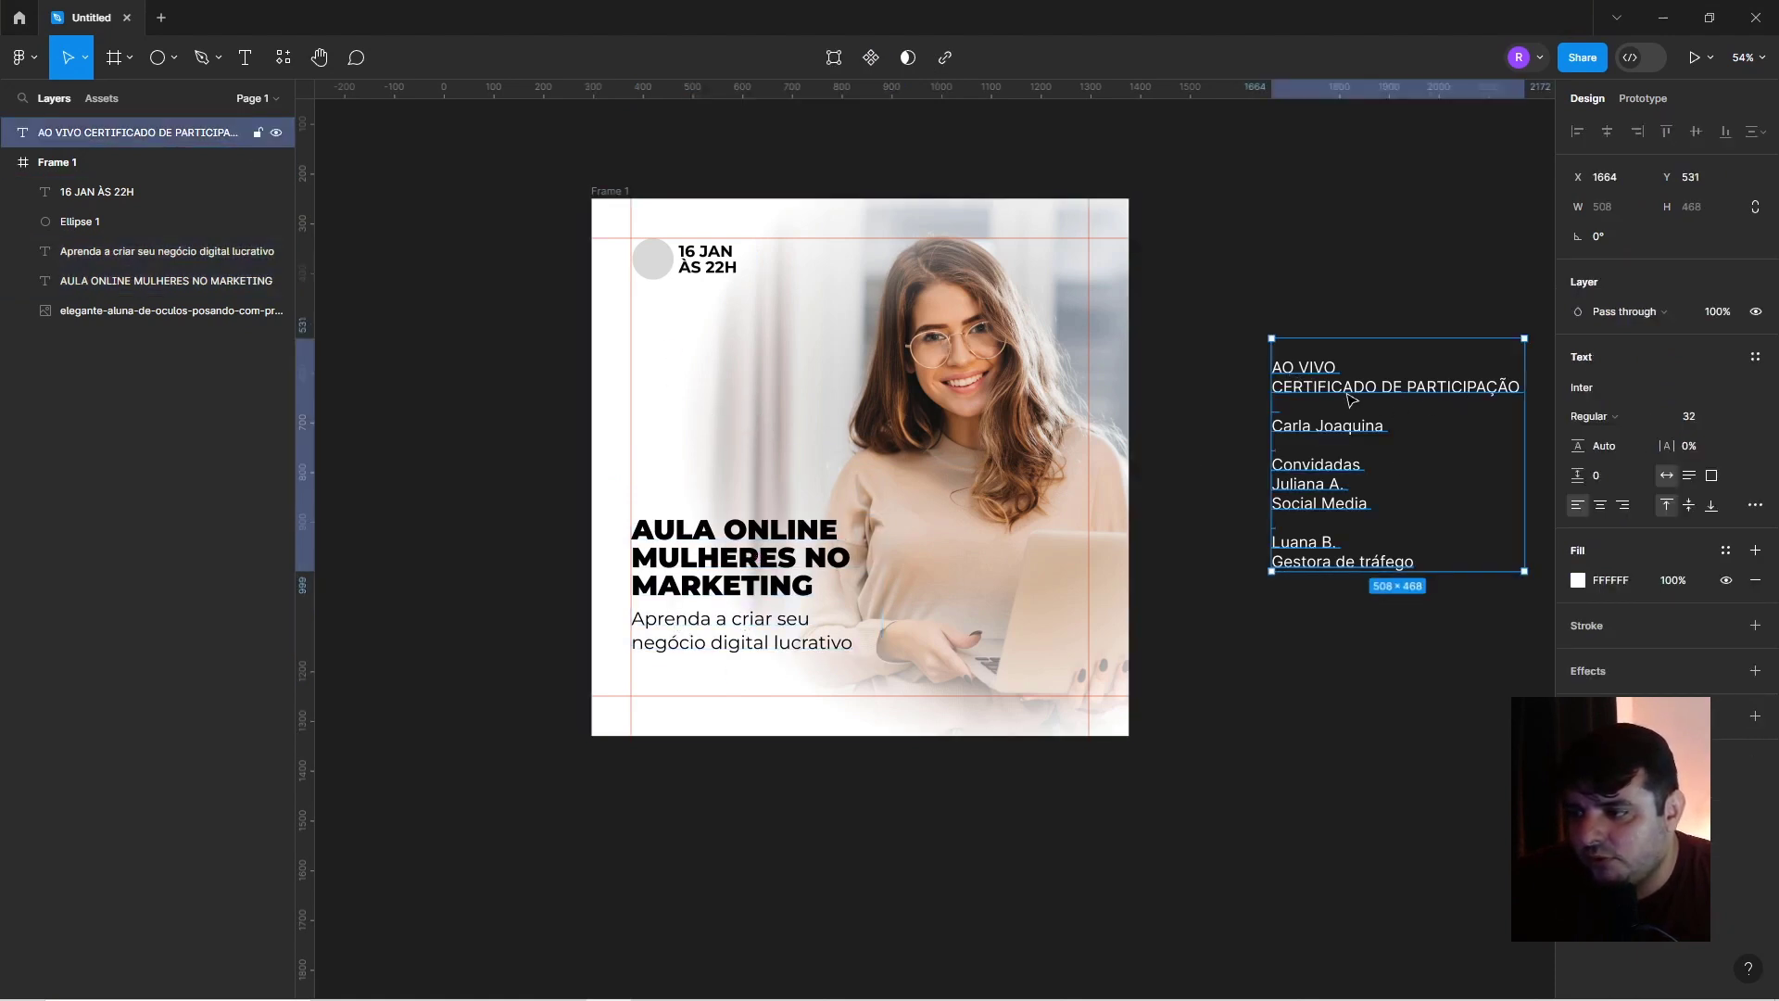
{"action": "left_click", "coordinate": [1235, 218]}
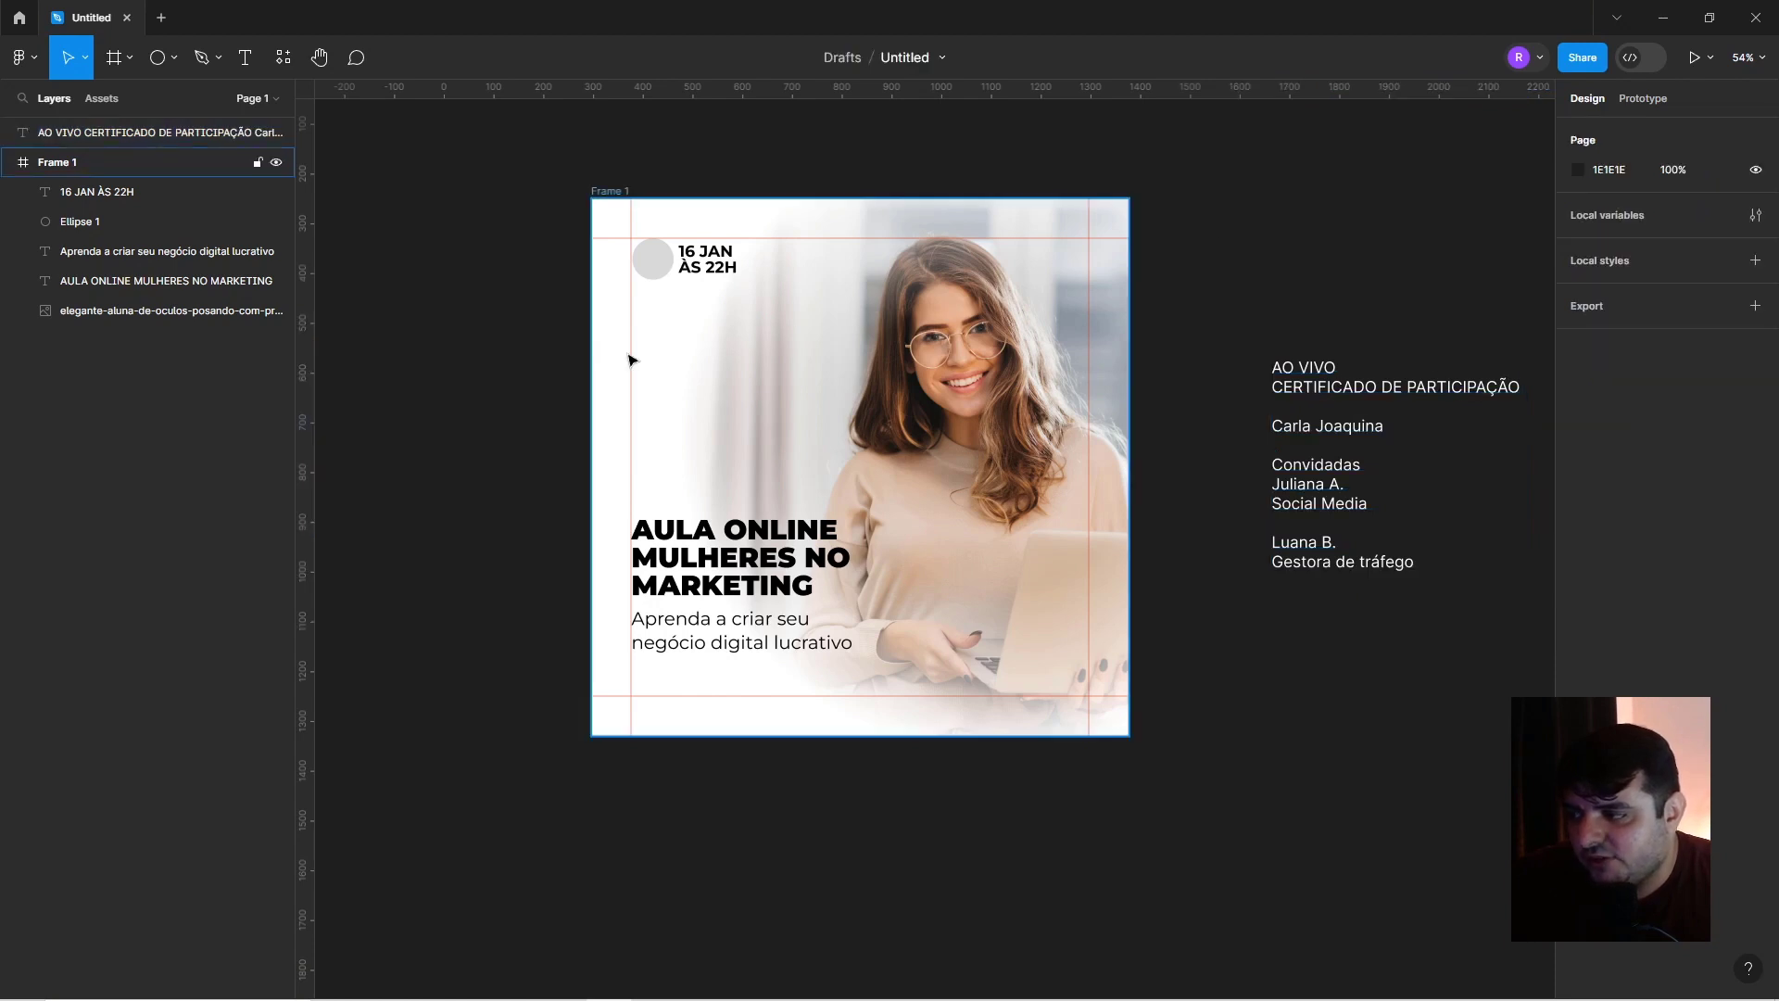
Draw a 296×296 grey circle beside the woman's face.
{"action": "left_click", "coordinate": [157, 57]}
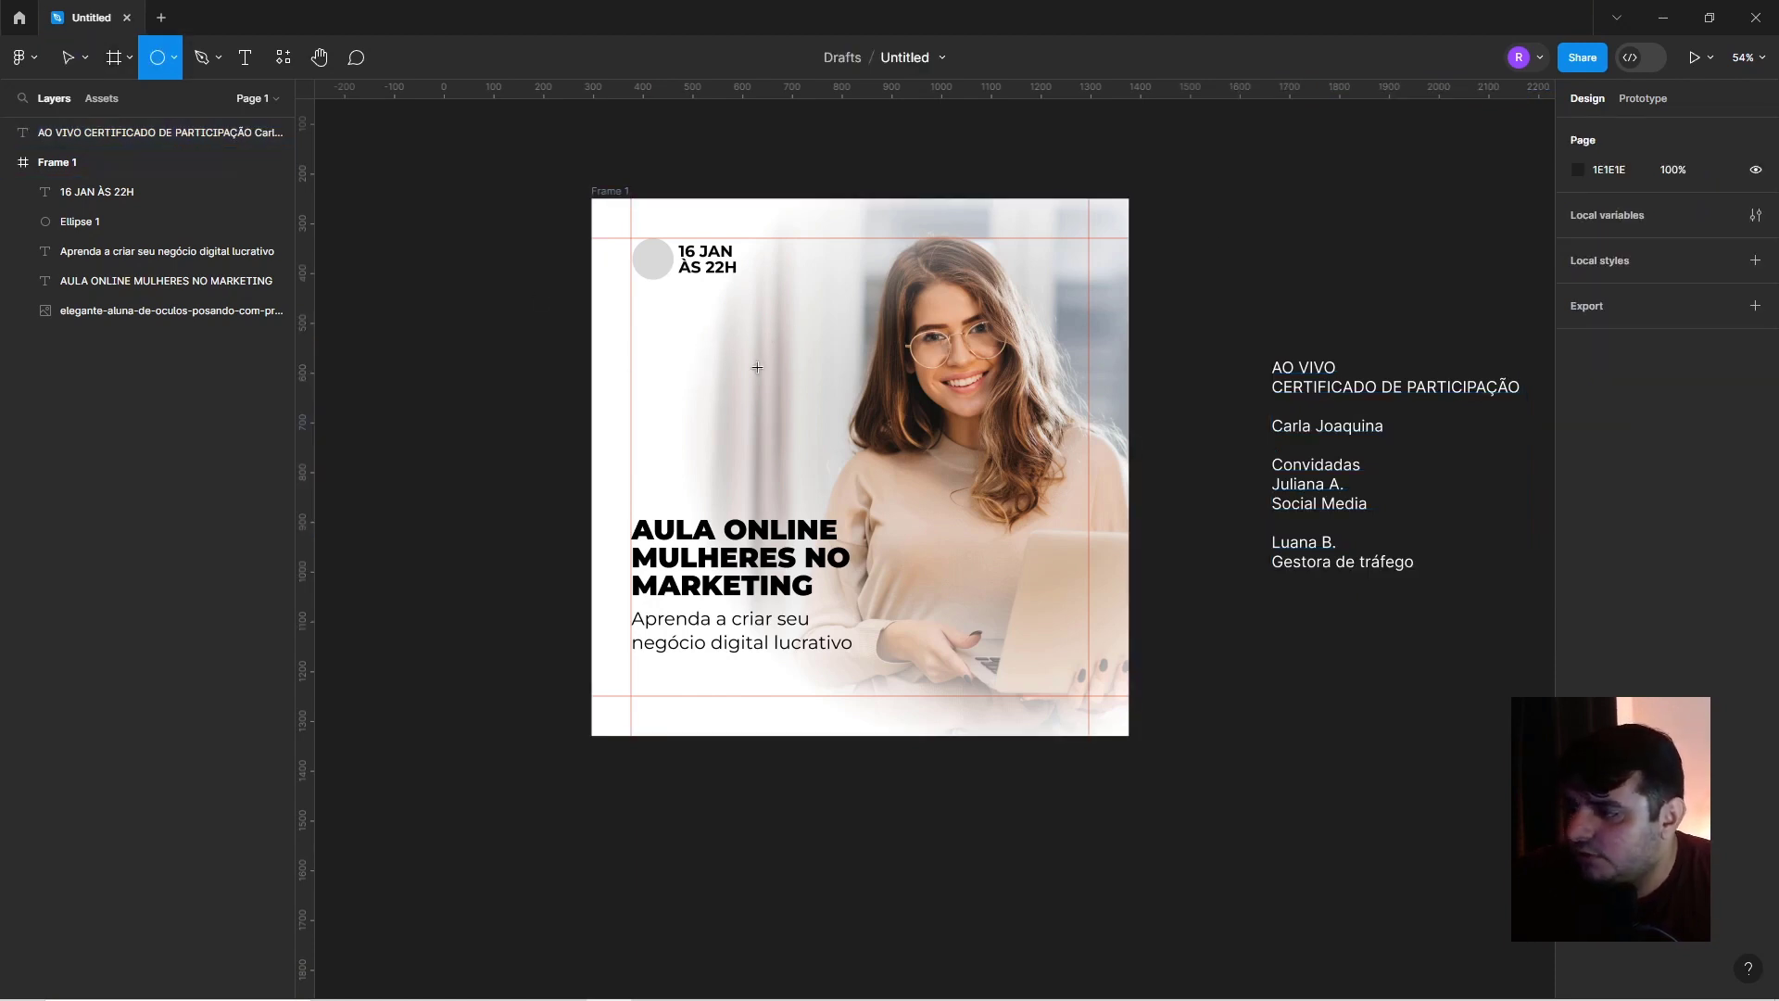
{"action": "mouse_move", "coordinate": [757, 368]}
{"action": "left_mouse_down"}
{"action": "mouse_move", "coordinate": [825, 435]}
{"action": "mouse_move", "coordinate": [805, 404]}
{"action": "left_mouse_up"}
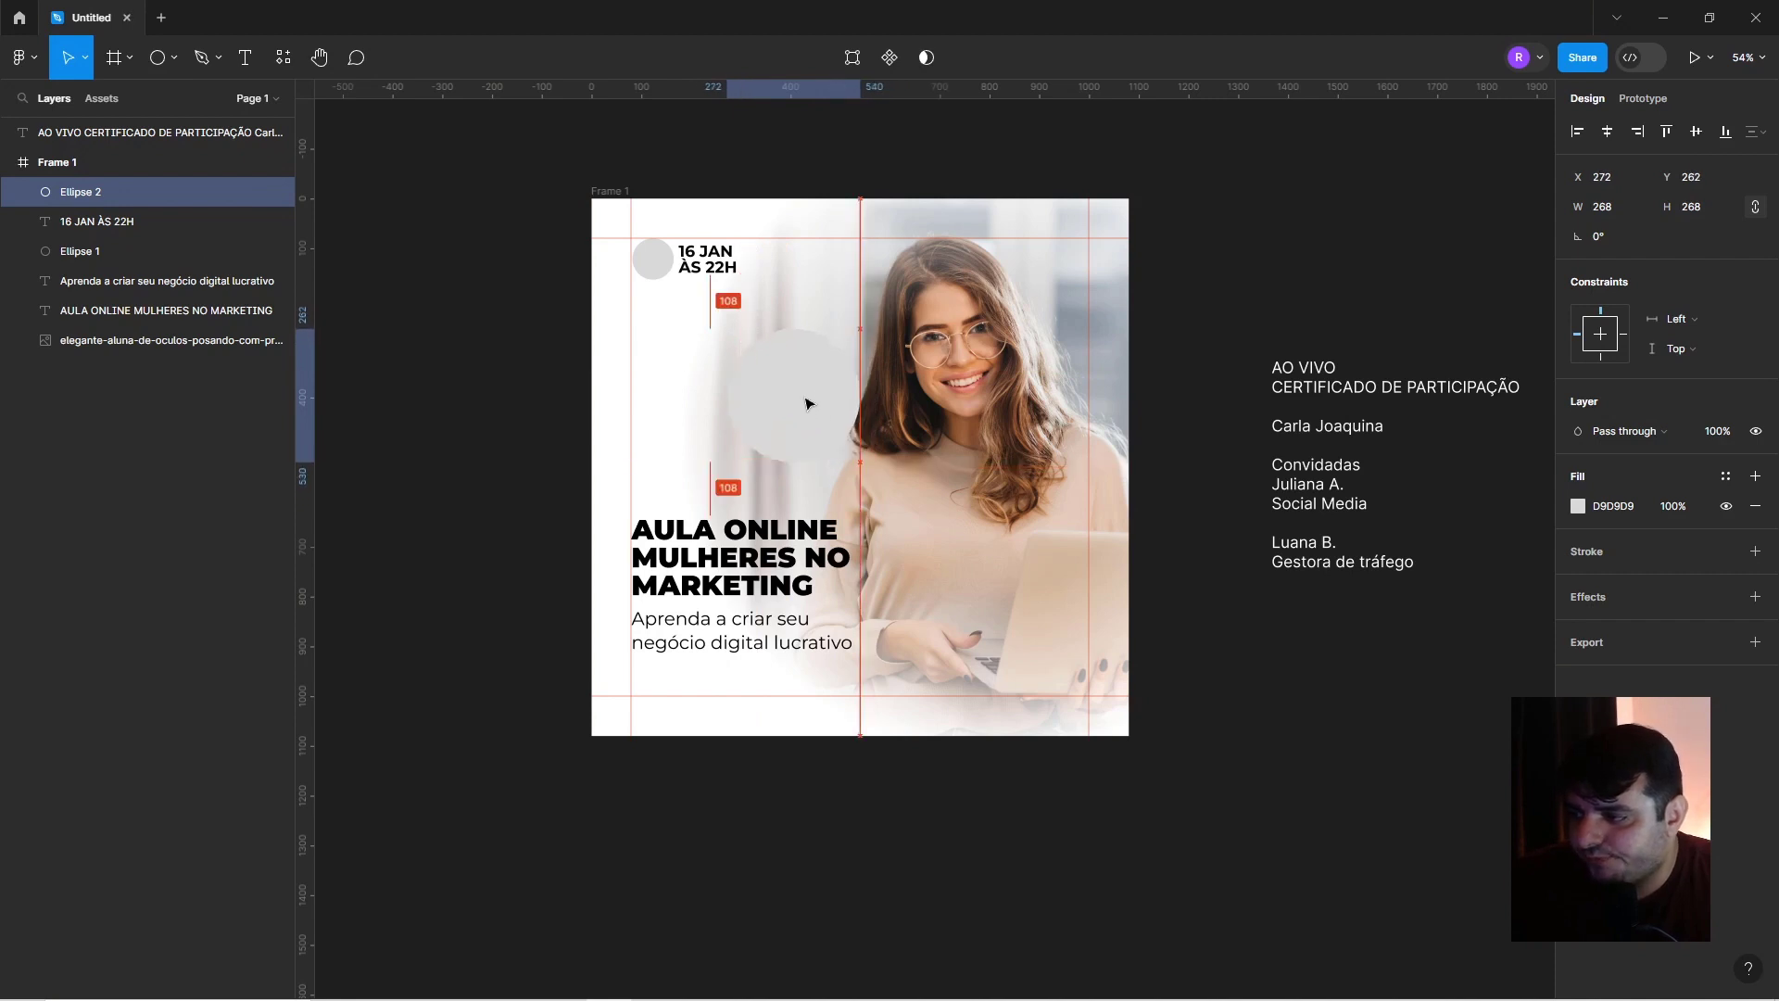
{"action": "left_click_drag", "start_coordinate": [728, 365], "coordinate": [719, 365]}
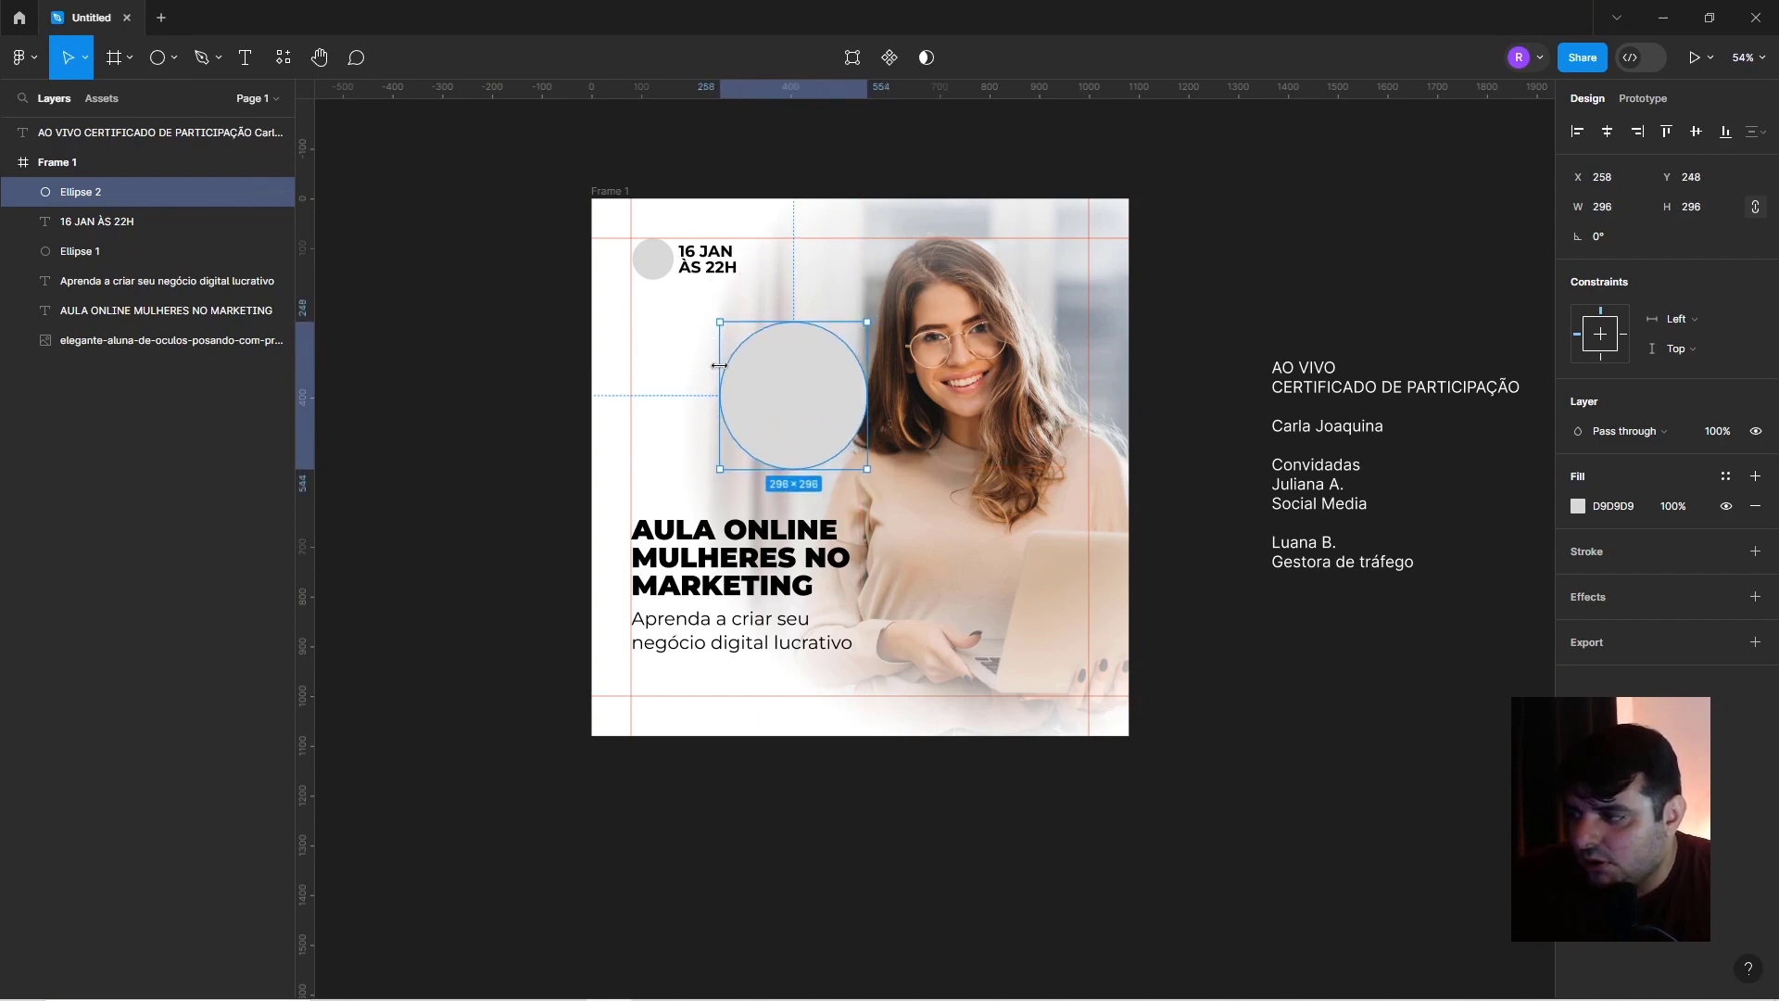
{"action": "left_click", "coordinate": [1298, 317]}
Add two side-by-side 180×180 grey circles, 46 px apart, at the lower right.
{"action": "left_click", "coordinate": [157, 57]}
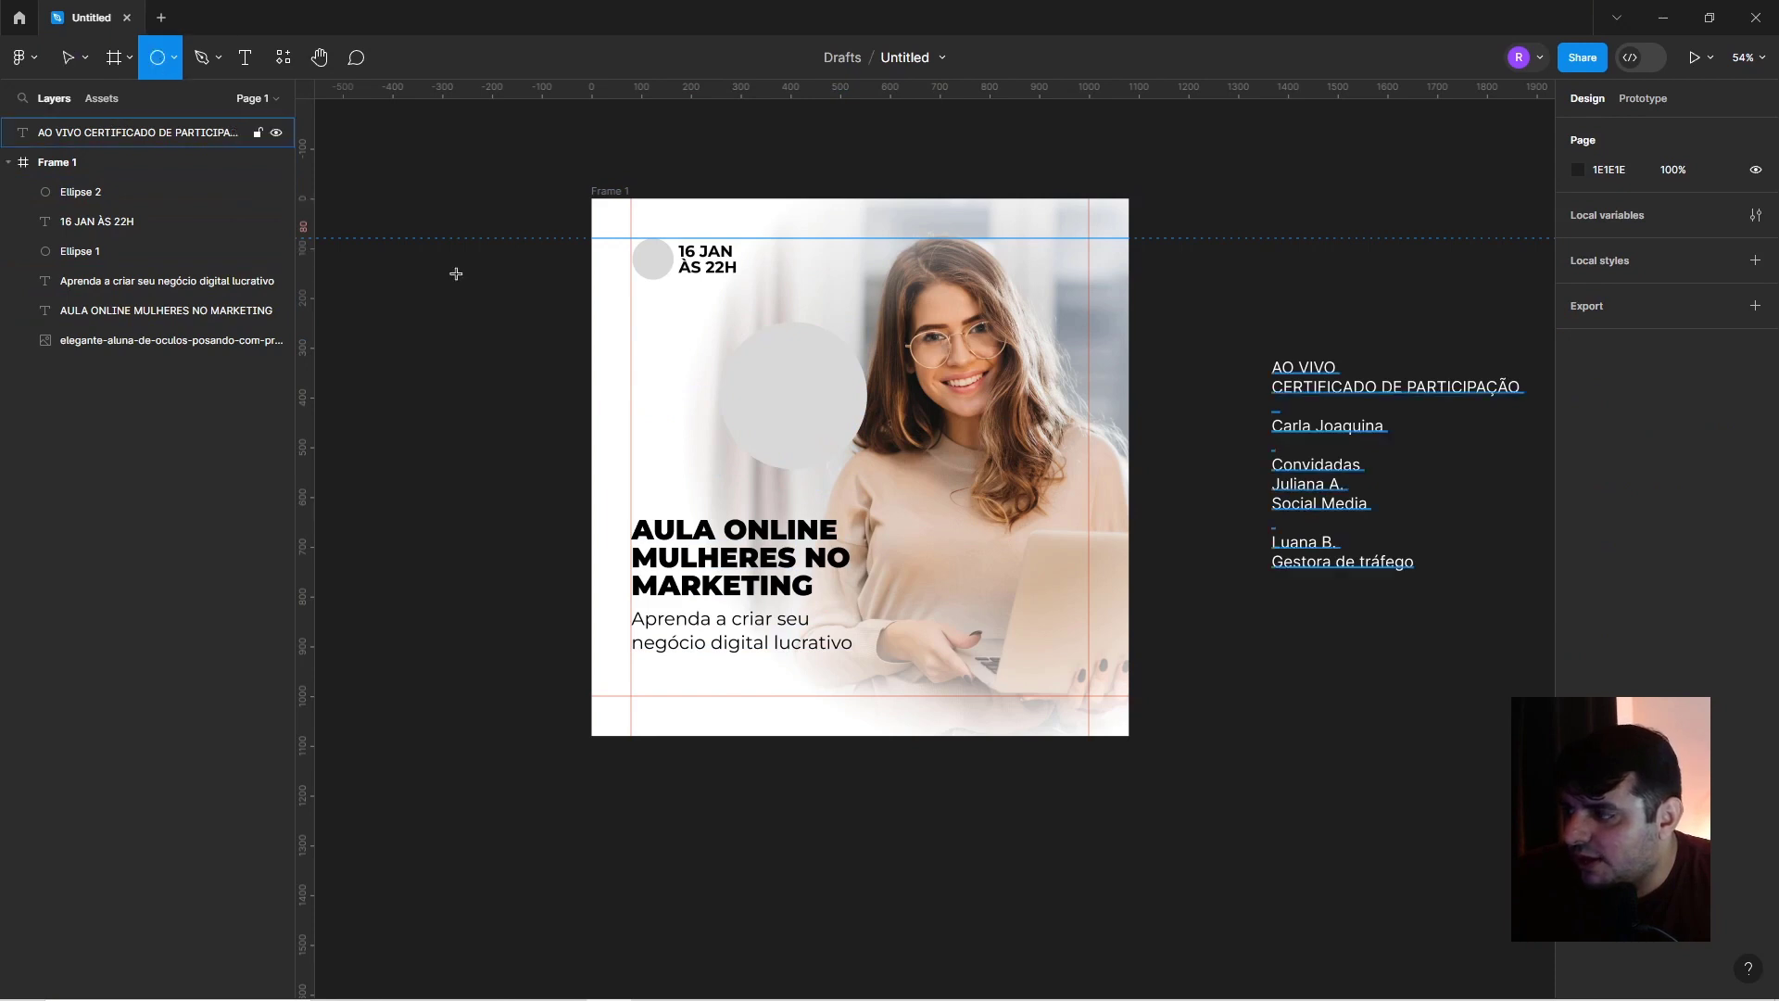
{"action": "scroll", "coordinate": [951, 547], "scroll_direction": "up", "scroll_amount": 2}
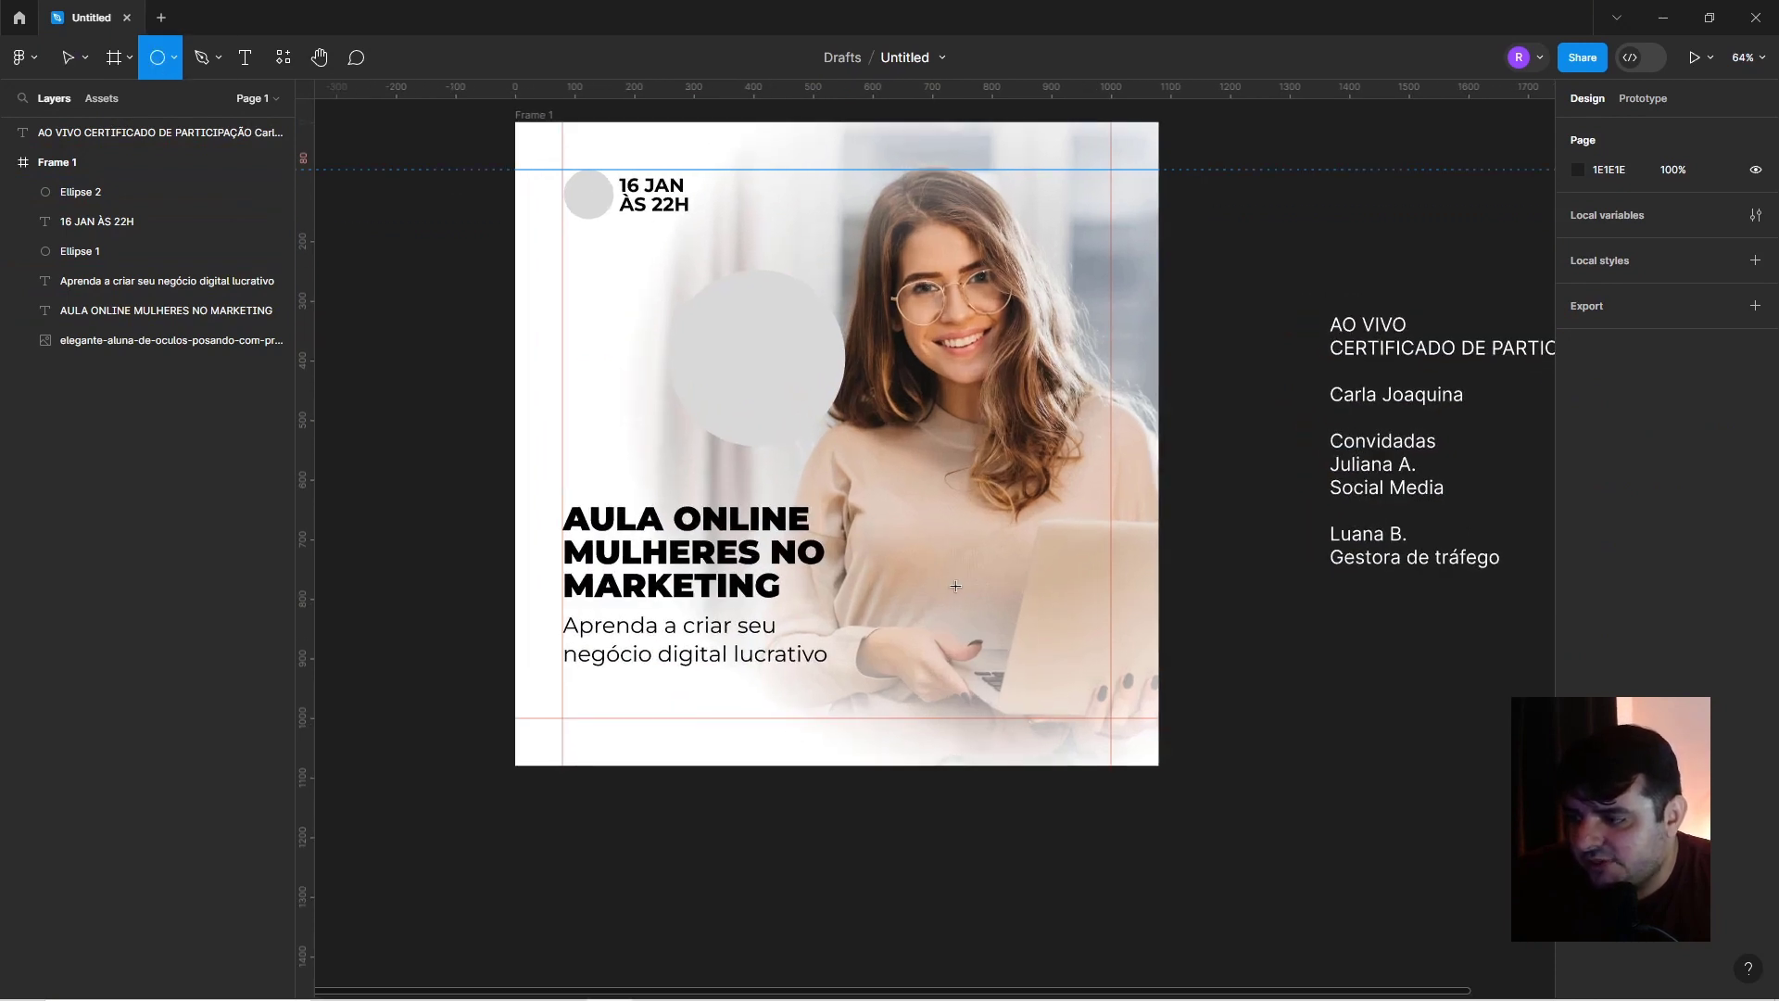
{"action": "left_click_drag", "start_coordinate": [955, 585], "coordinate": [942, 584]}
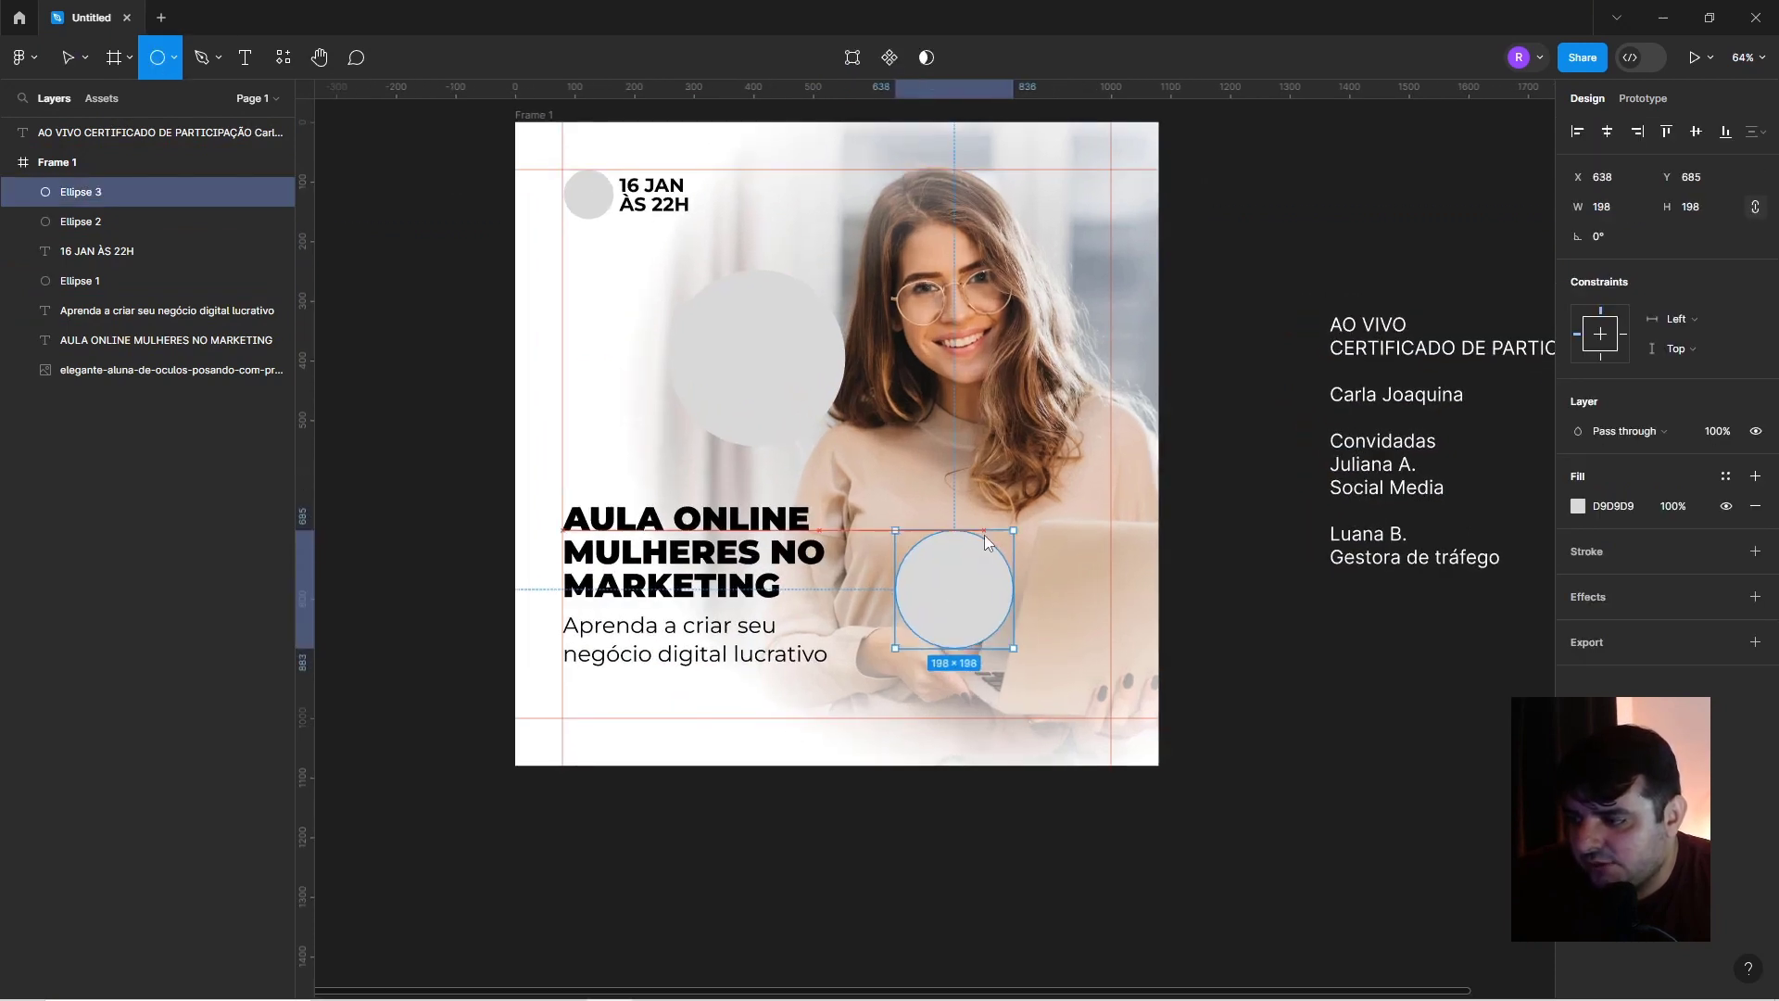
{"action": "mouse_move", "coordinate": [936, 586]}
{"action": "left_mouse_down"}
{"action": "mouse_move", "coordinate": [1042, 591]}
{"action": "mouse_move", "coordinate": [941, 626]}
{"action": "left_mouse_up"}
{"action": "left_click", "coordinate": [929, 597], "text": "shift"}
{"action": "mouse_move", "coordinate": [982, 611]}
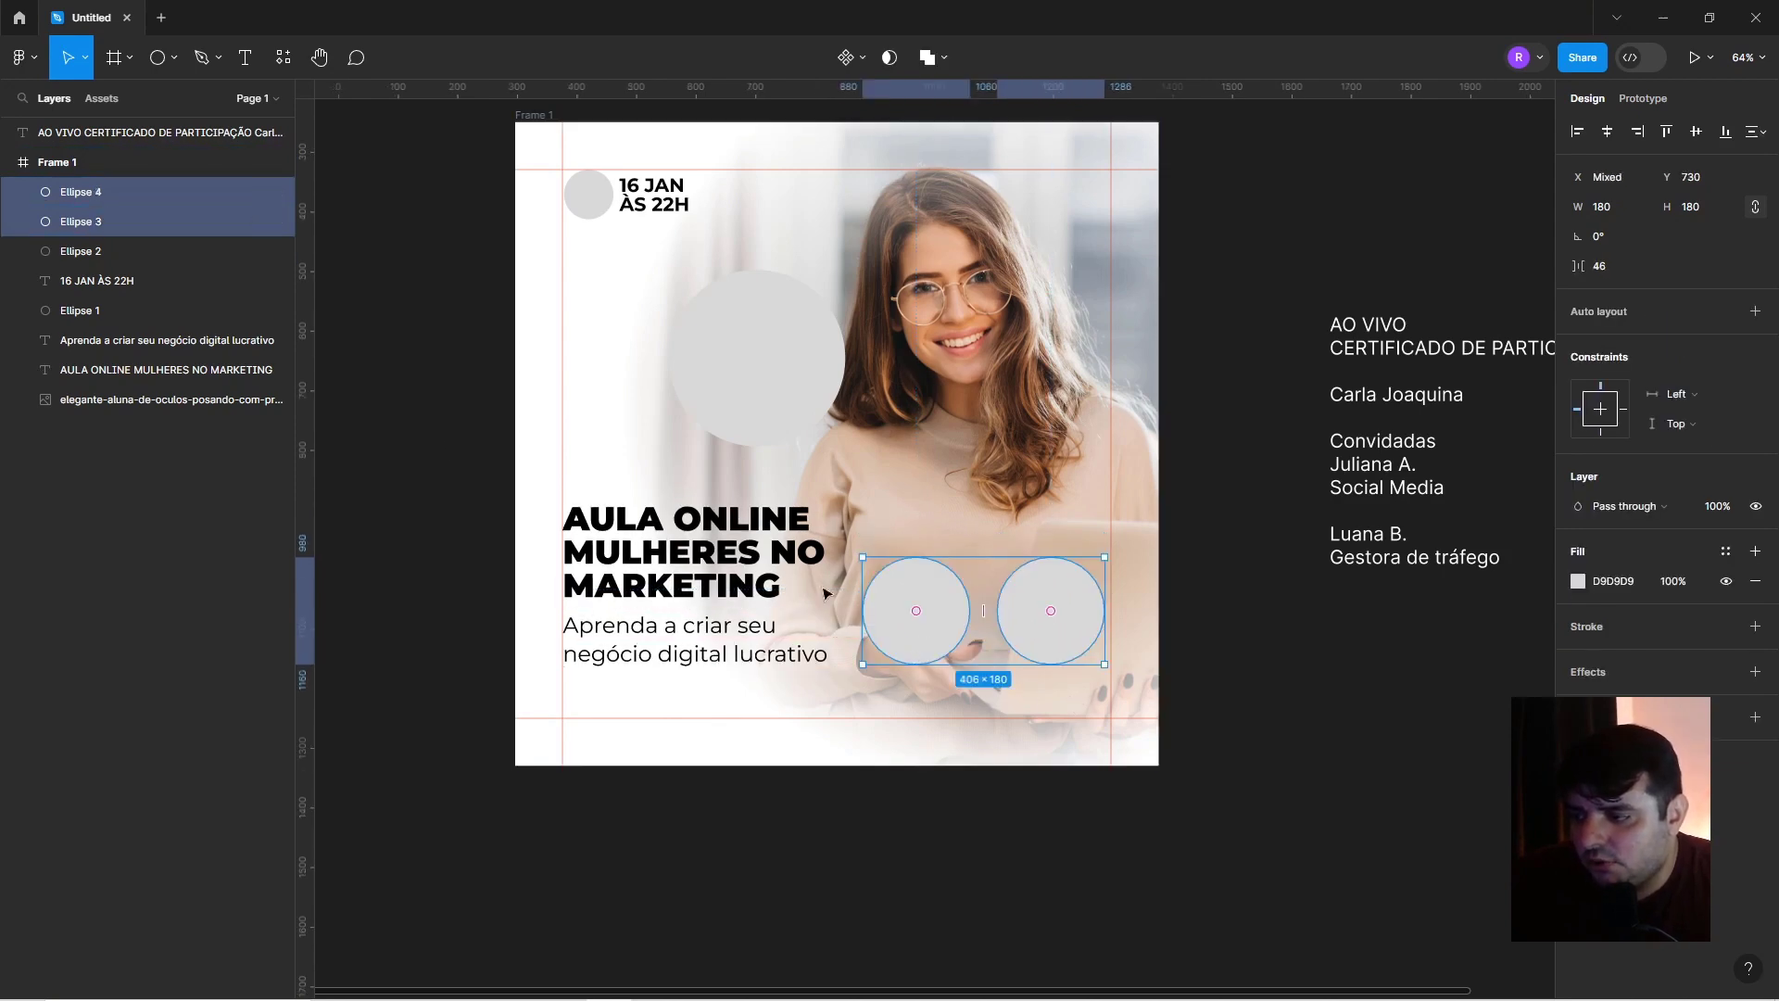
{"action": "left_click", "coordinate": [408, 220]}
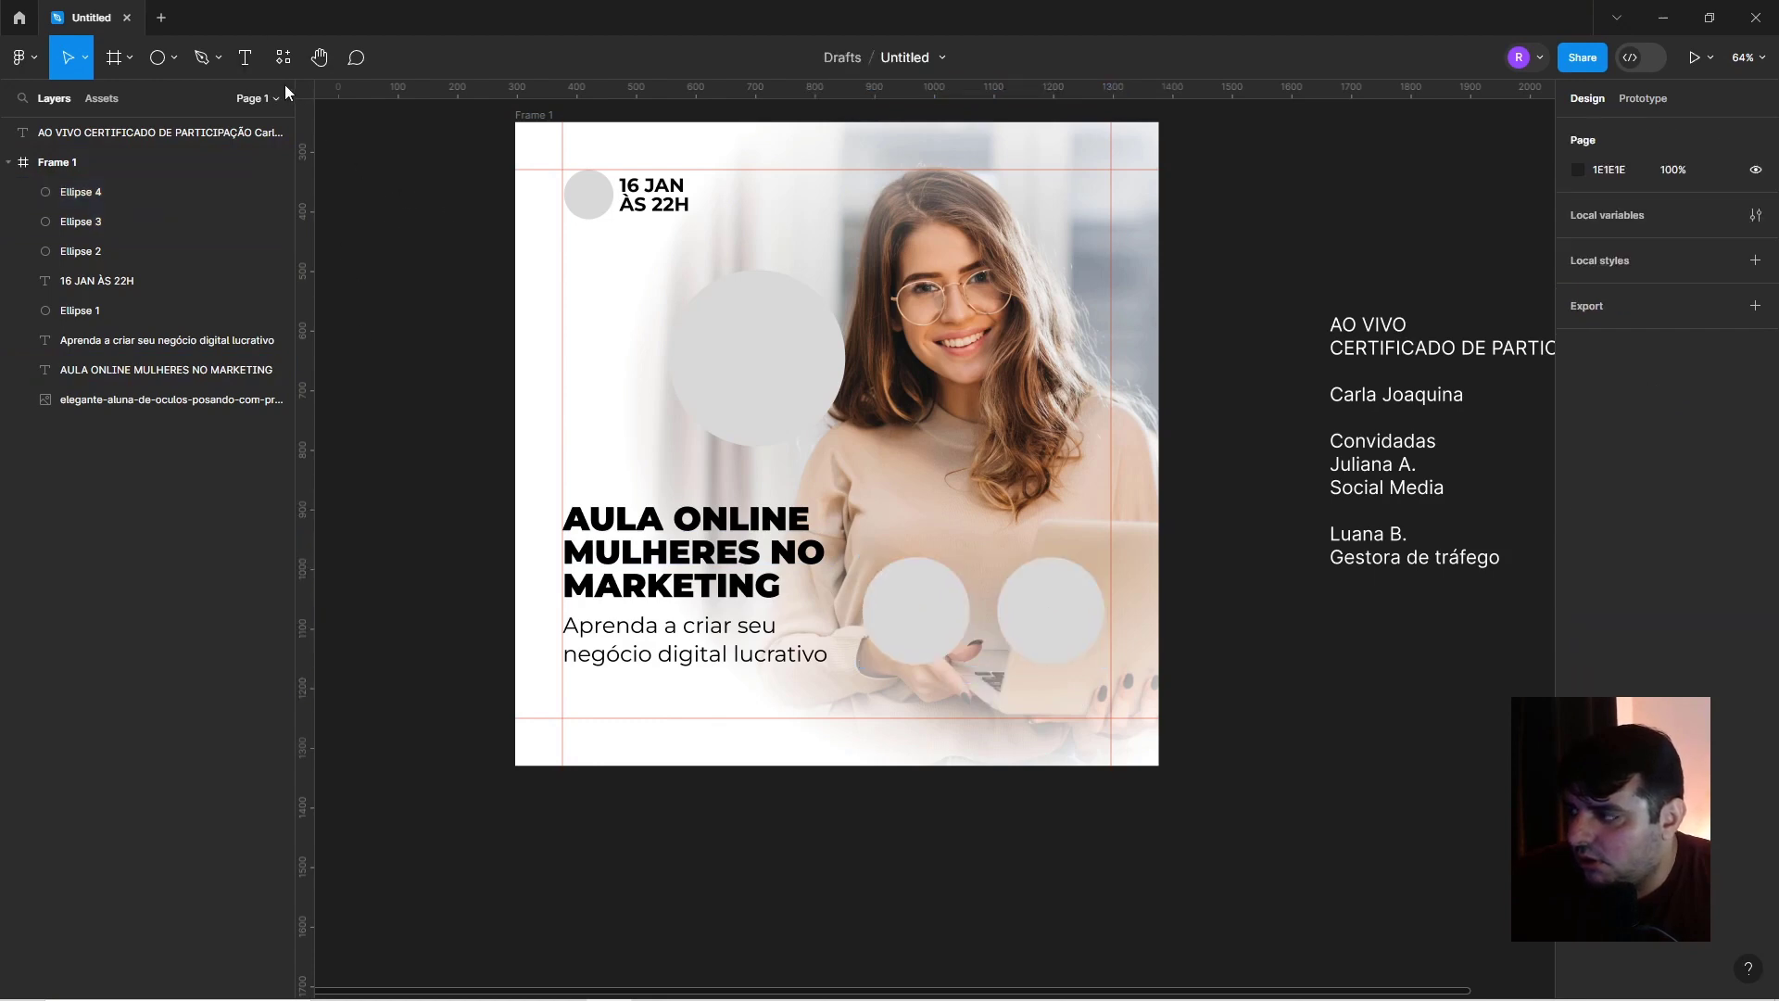
Add the heading CONVIDADAS in capitals just above the two guest circles.
{"action": "key", "text": "t"}
{"action": "left_click", "coordinate": [934, 544]}
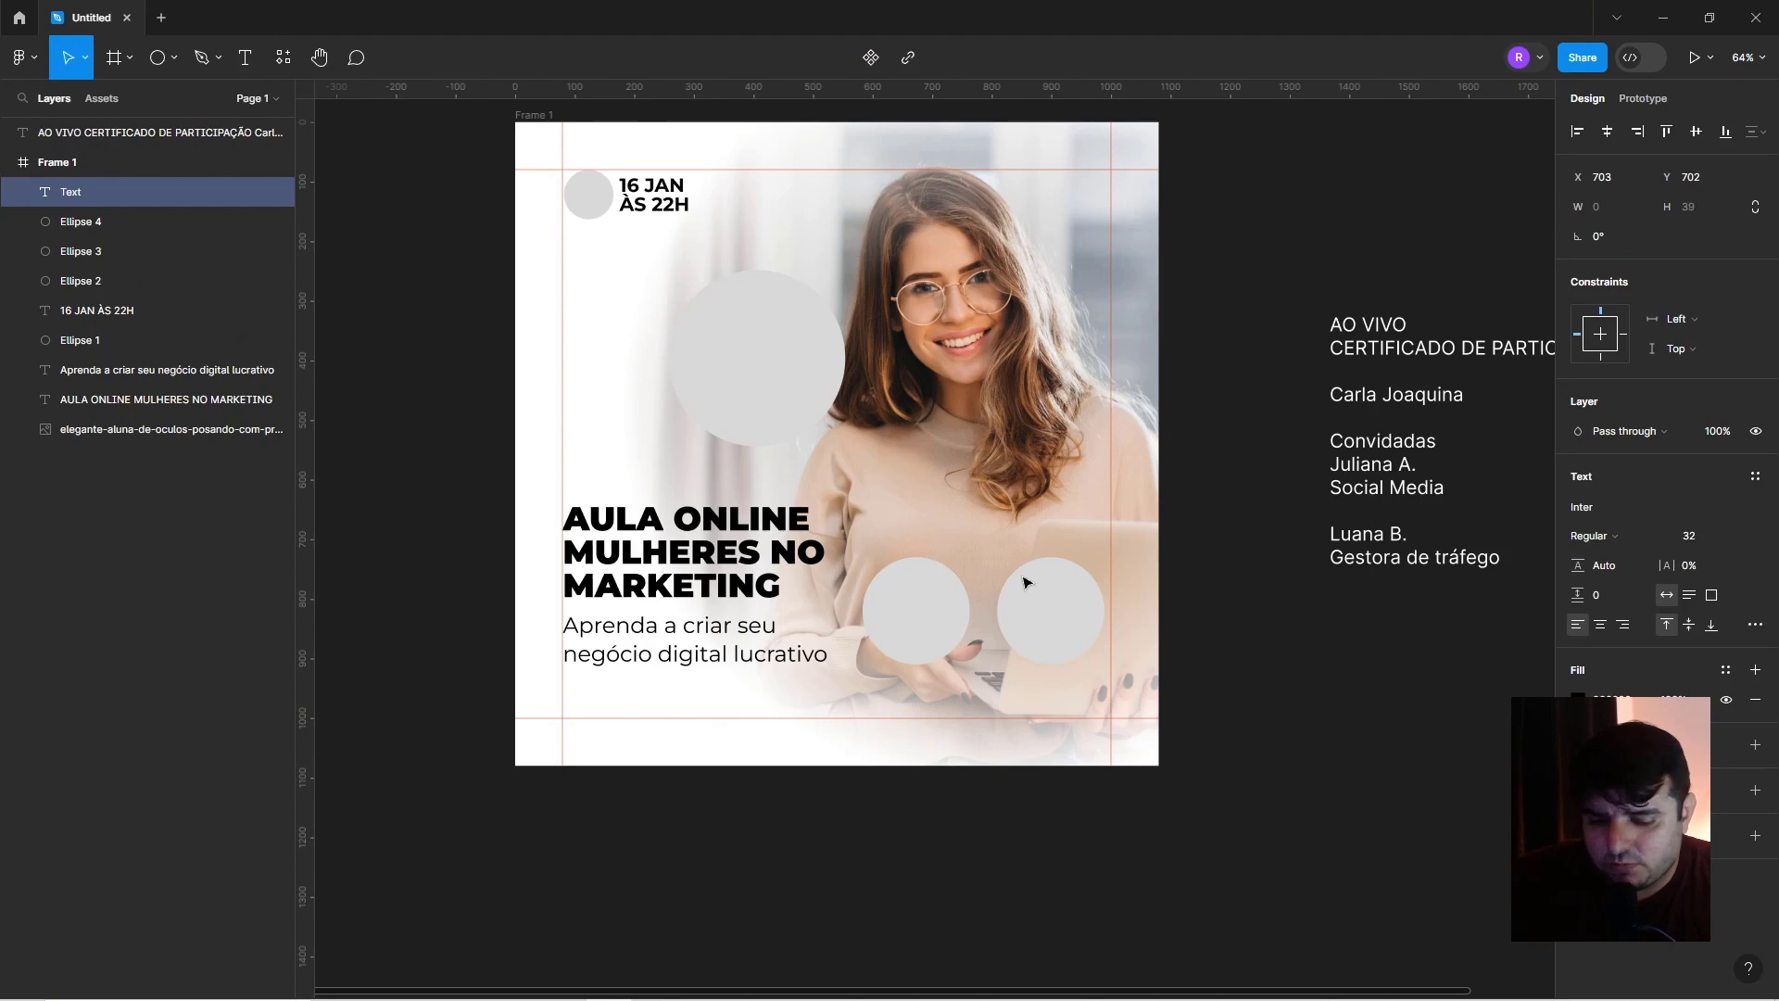
{"action": "type", "text": "co"}
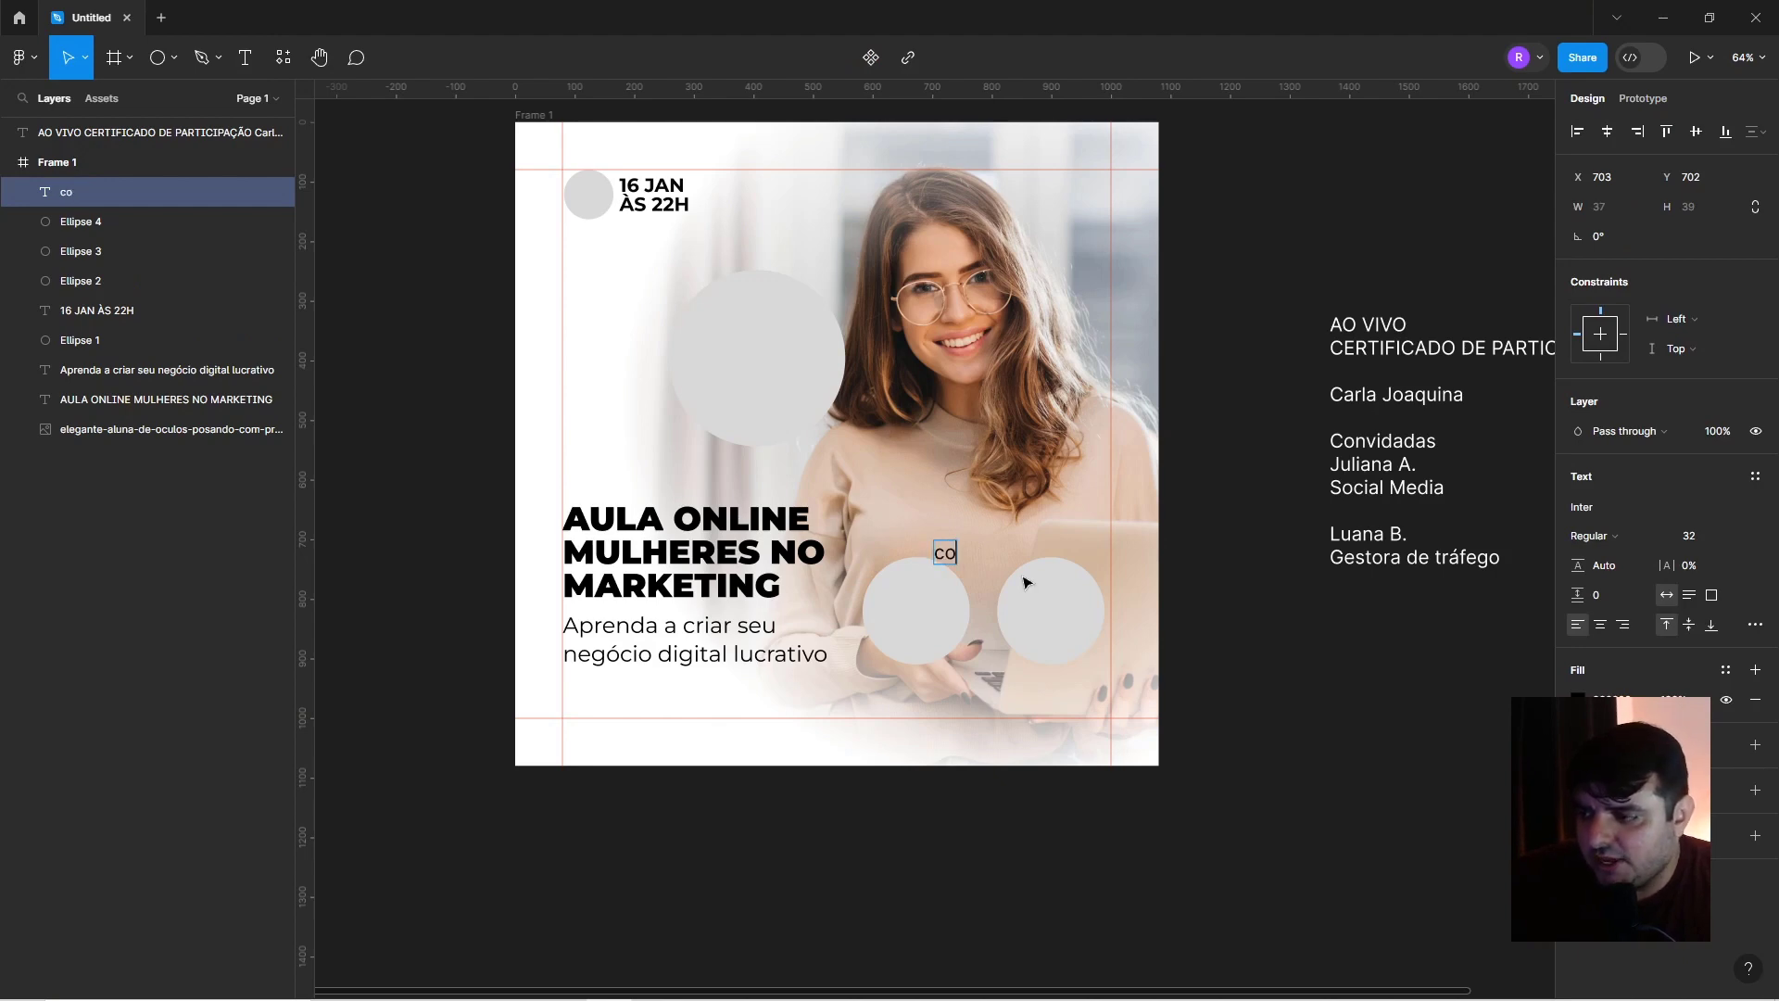
{"action": "key", "text": "Caps_Lock"}
{"action": "key", "text": "BackSpace"}
{"action": "key", "text": "BackSpace"}
{"action": "key", "text": "BackSpace"}
{"action": "type", "text": "CO"}
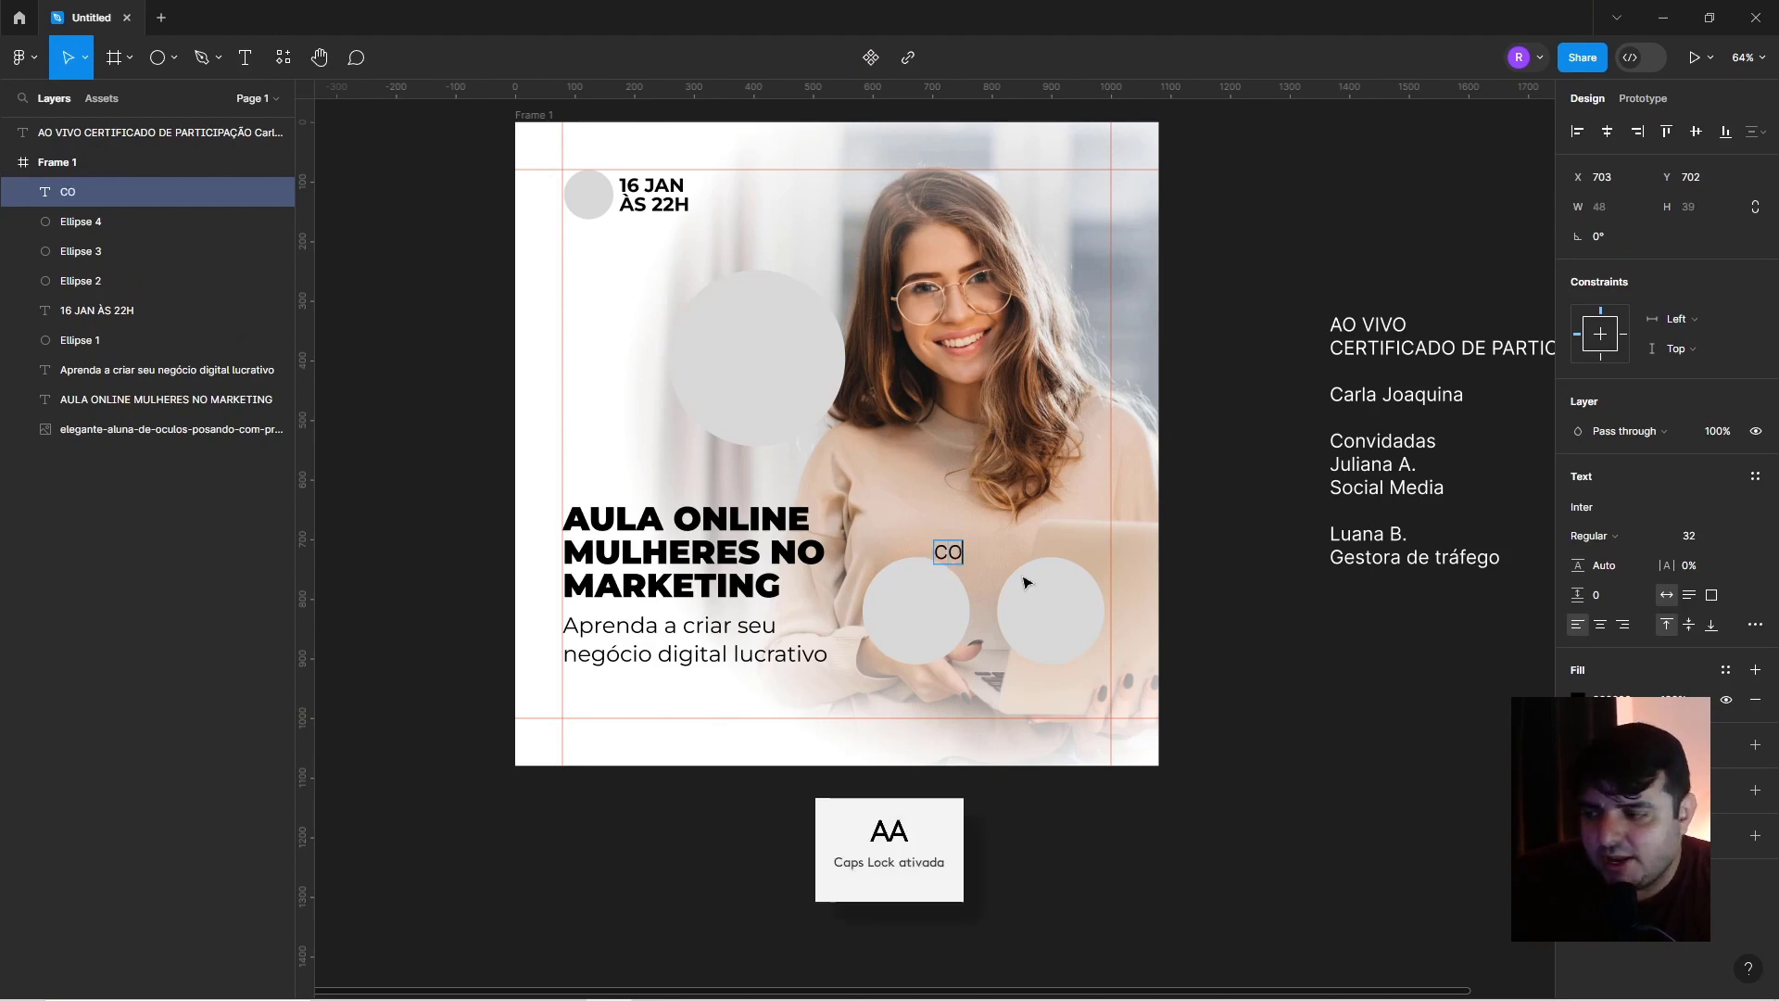
{"action": "type", "text": "NVIDADAS"}
{"action": "key", "text": "Escape"}
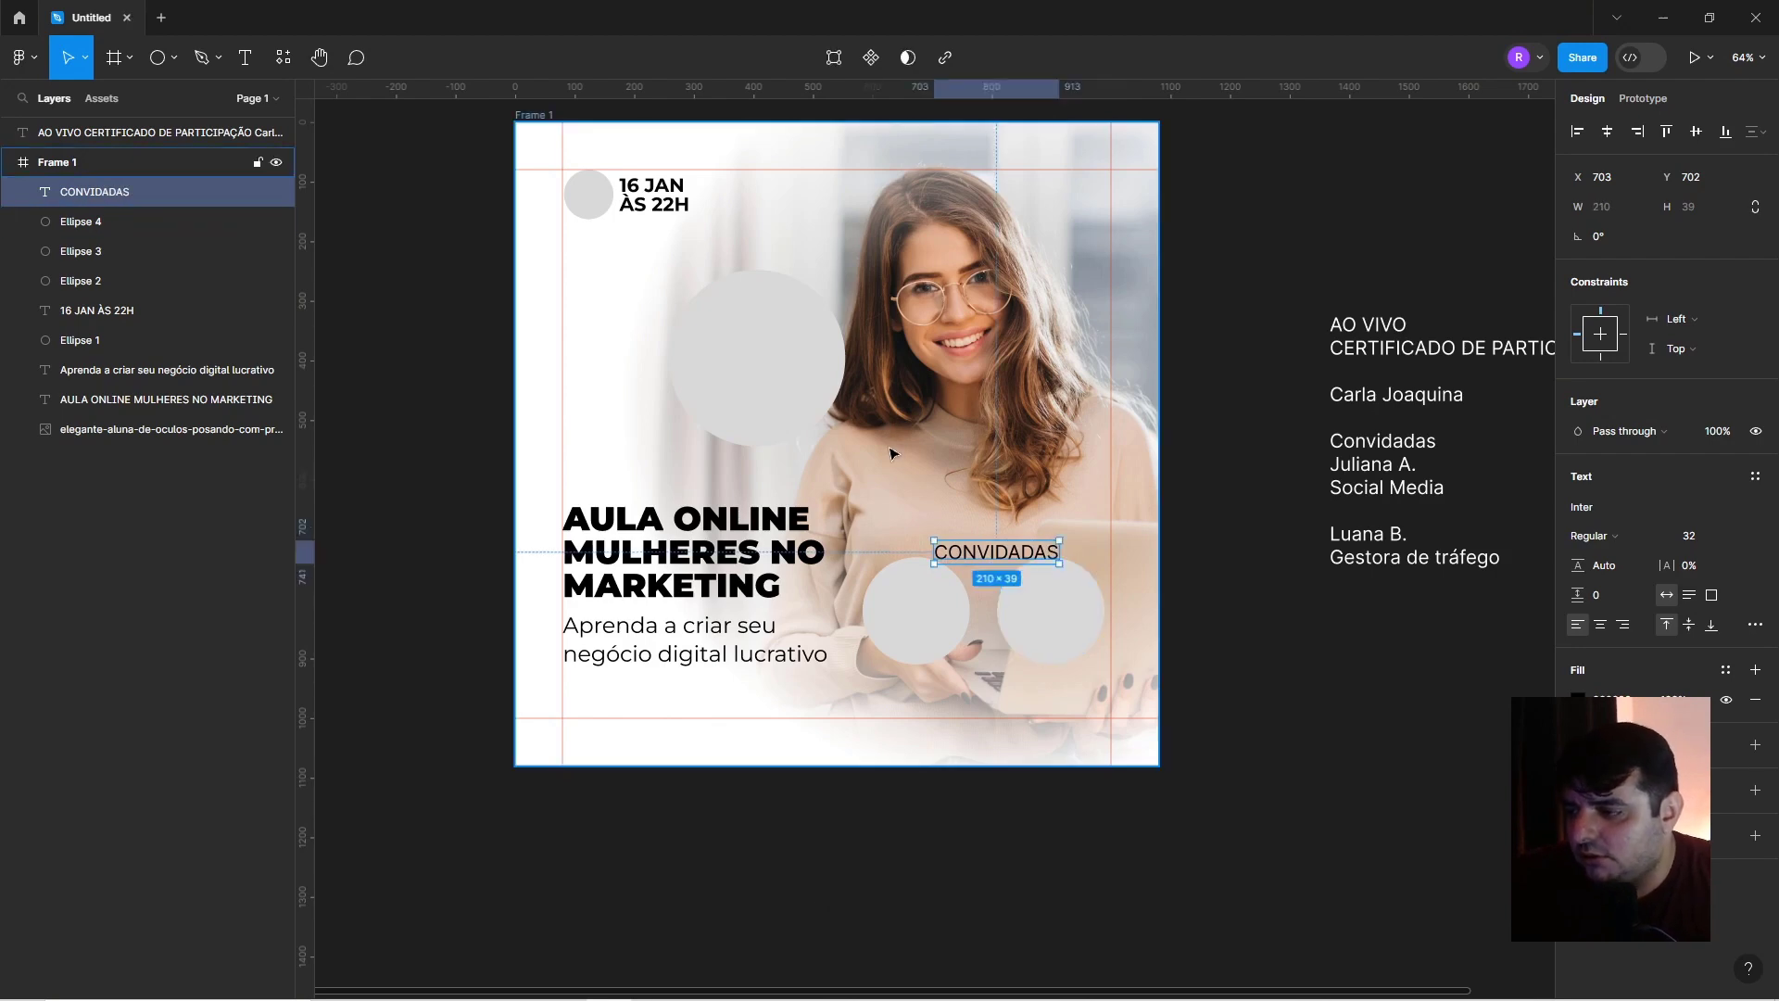
{"action": "left_click_drag", "start_coordinate": [971, 563], "coordinate": [955, 532]}
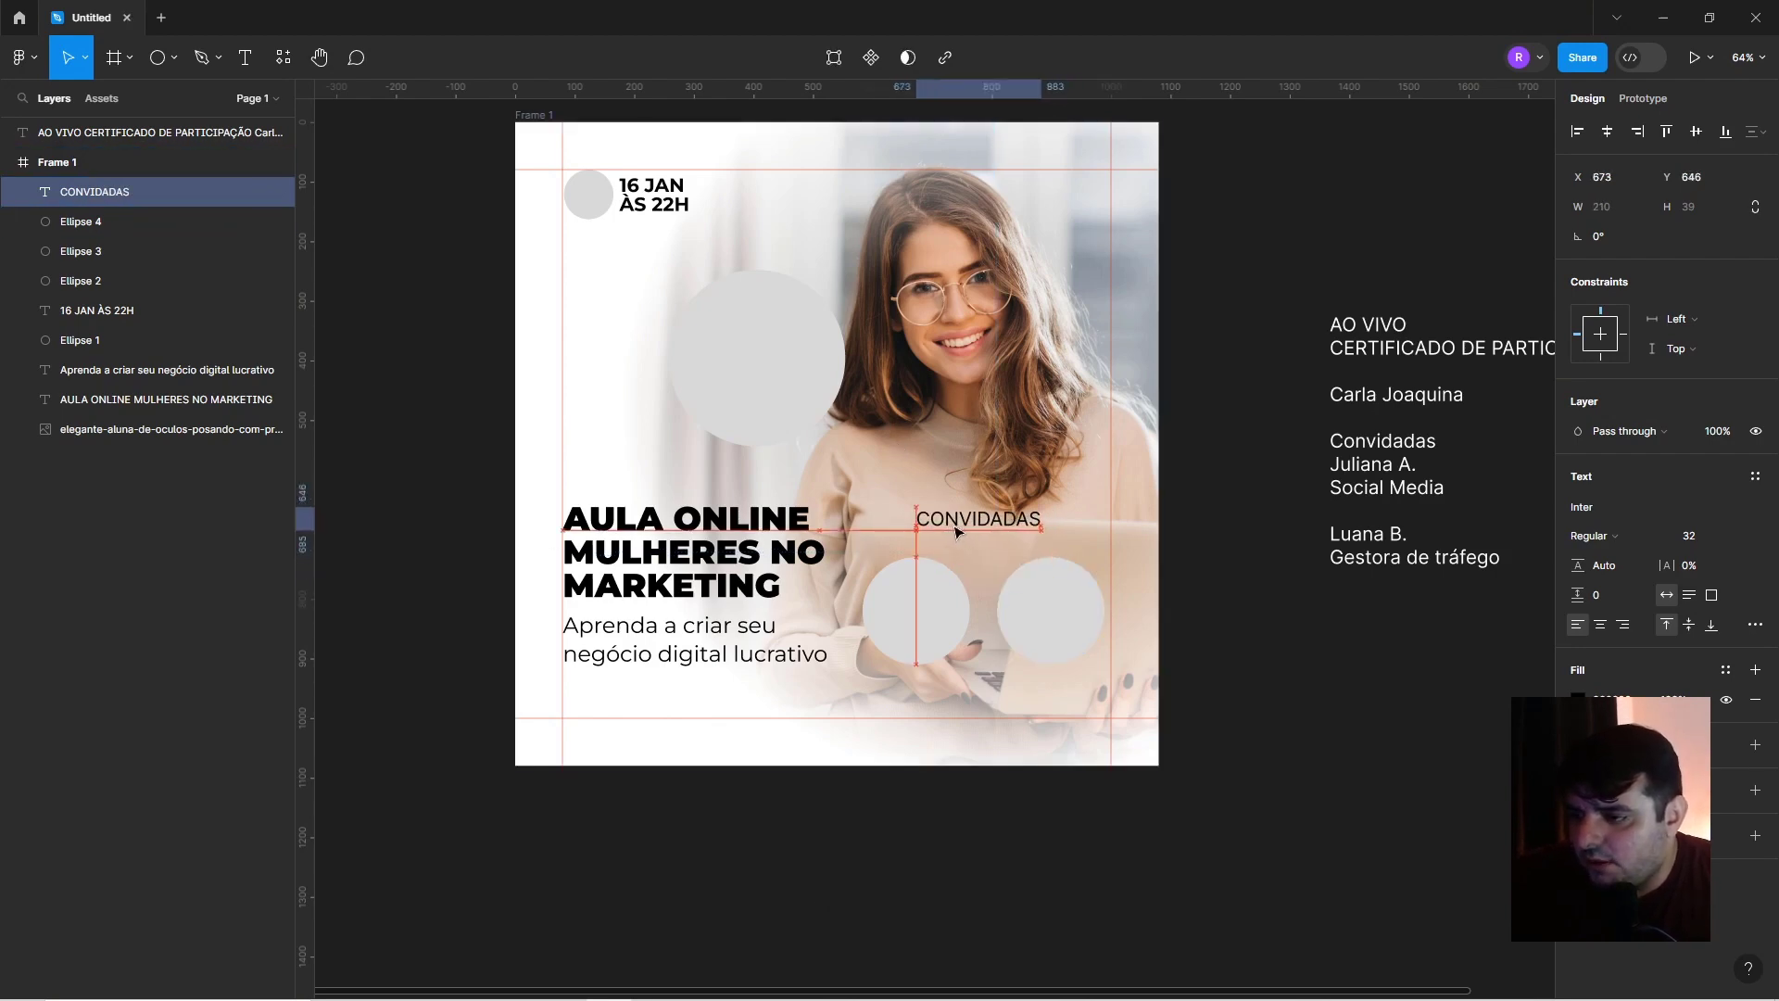
Set CONVIDADAS in Montserrat with 15% letter spacing and place it over the circles.
{"action": "left_click", "coordinate": [1592, 507]}
{"action": "type", "text": "MONT"}
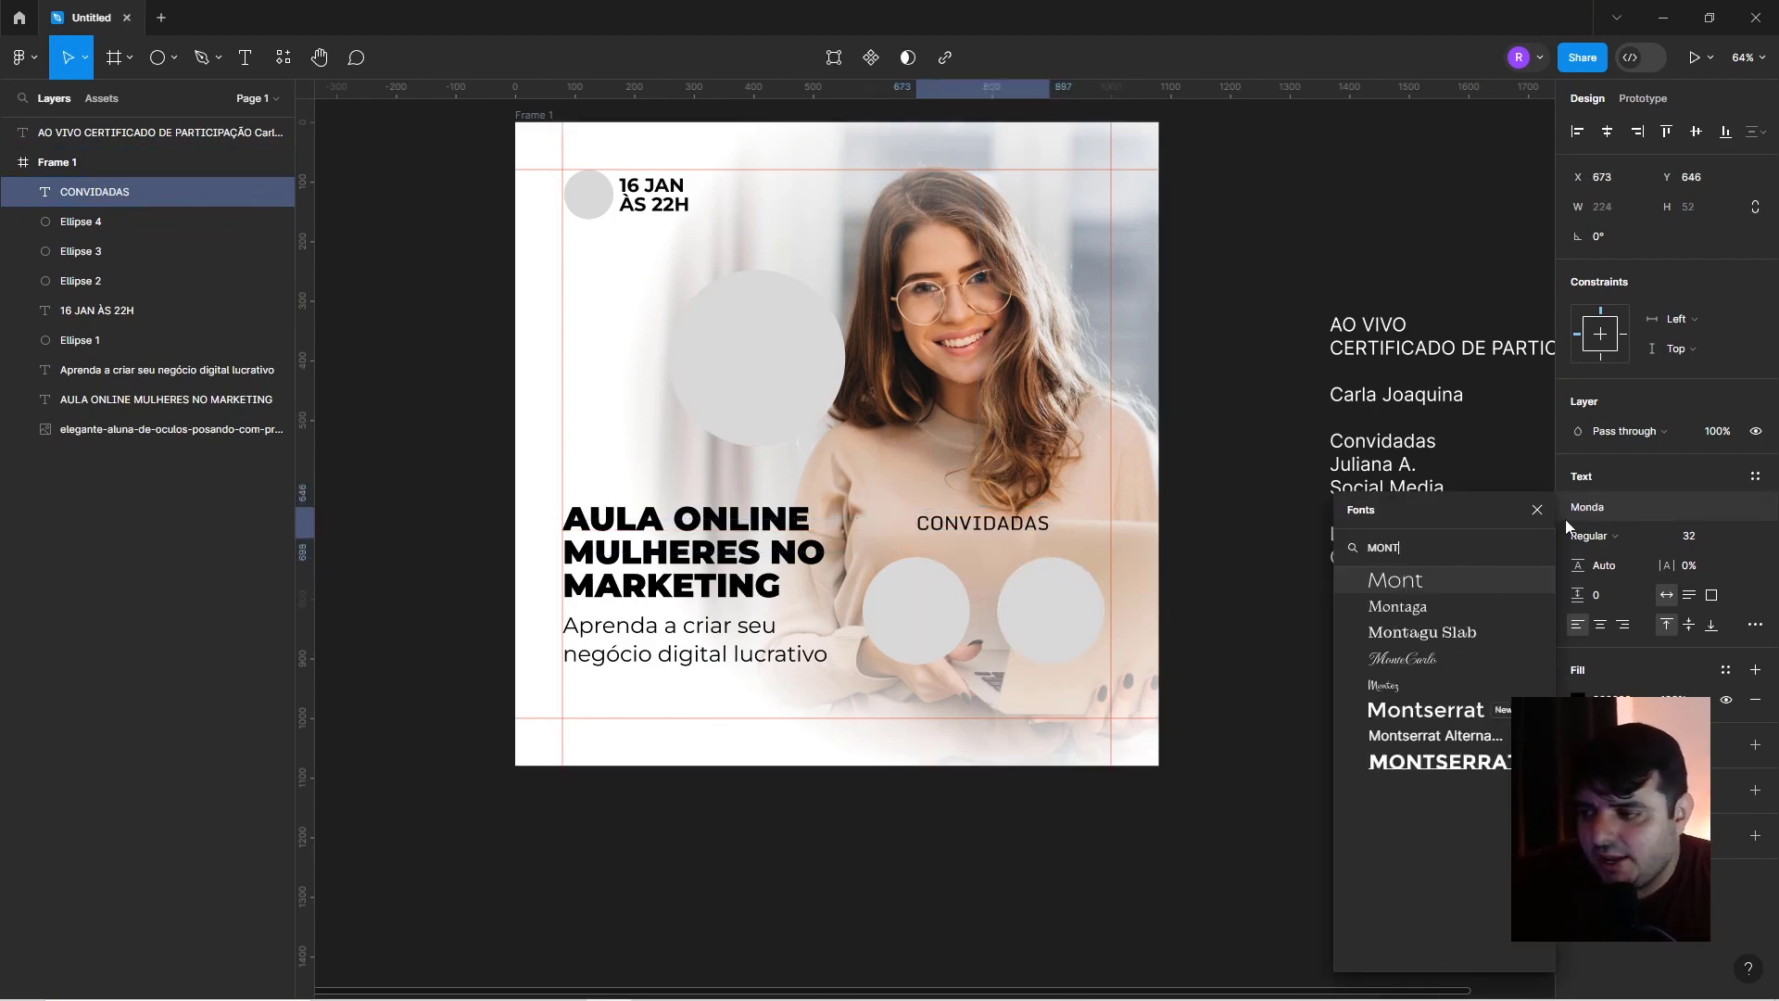
{"action": "type", "text": "SERRAT"}
{"action": "key", "text": "Return"}
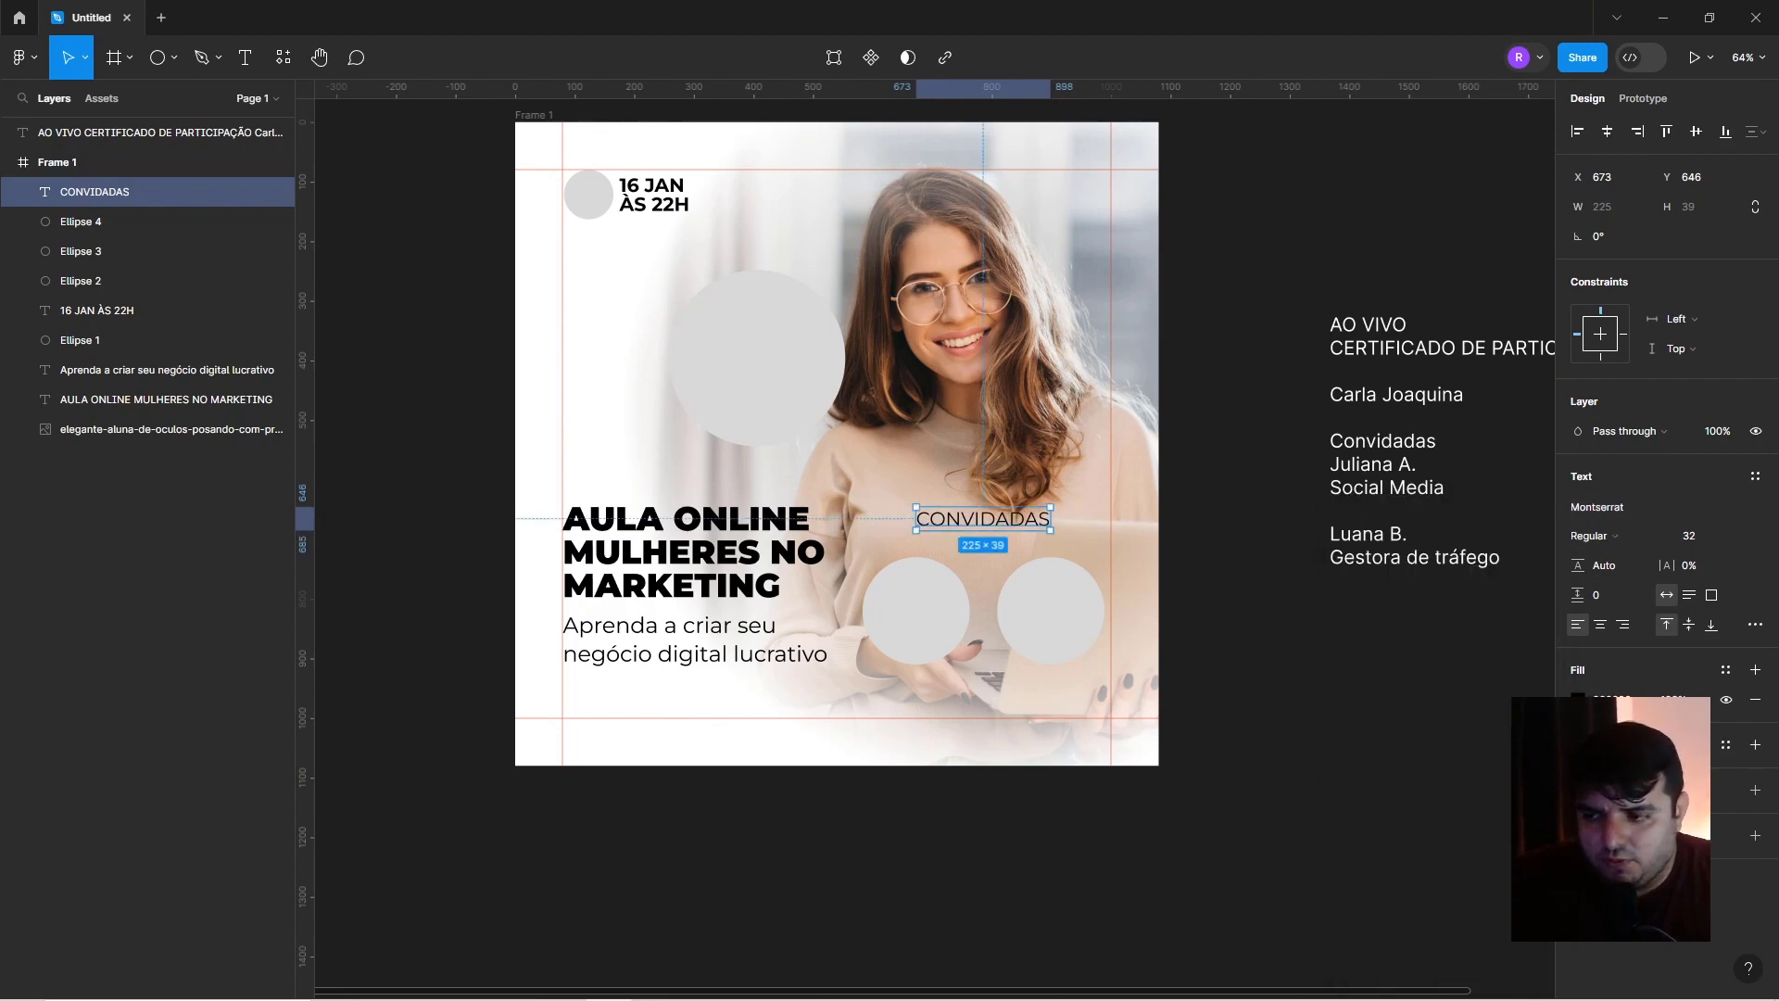
{"action": "type", "text": "20"}
{"action": "key", "text": "Return"}
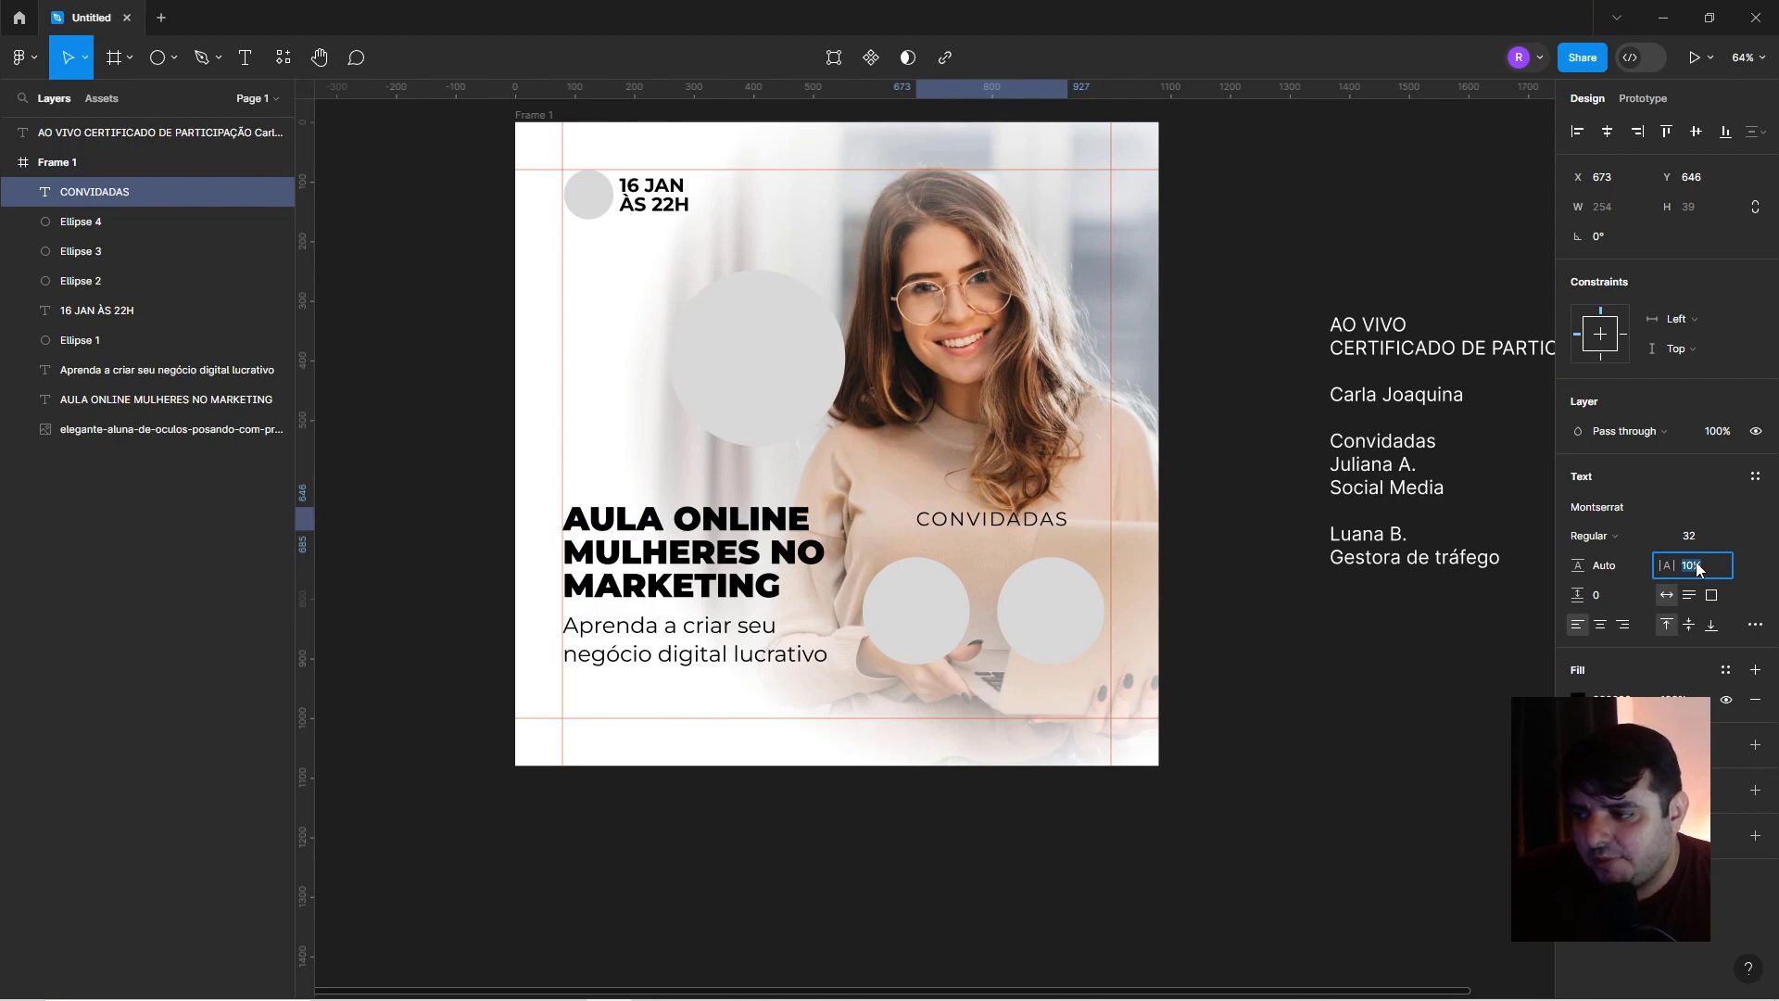
{"action": "key", "text": "Down"}
{"action": "key", "text": "Down"}
{"action": "key", "text": "Down"}
{"action": "key", "text": "Down"}
{"action": "key", "text": "Down"}
{"action": "key", "text": "Down"}
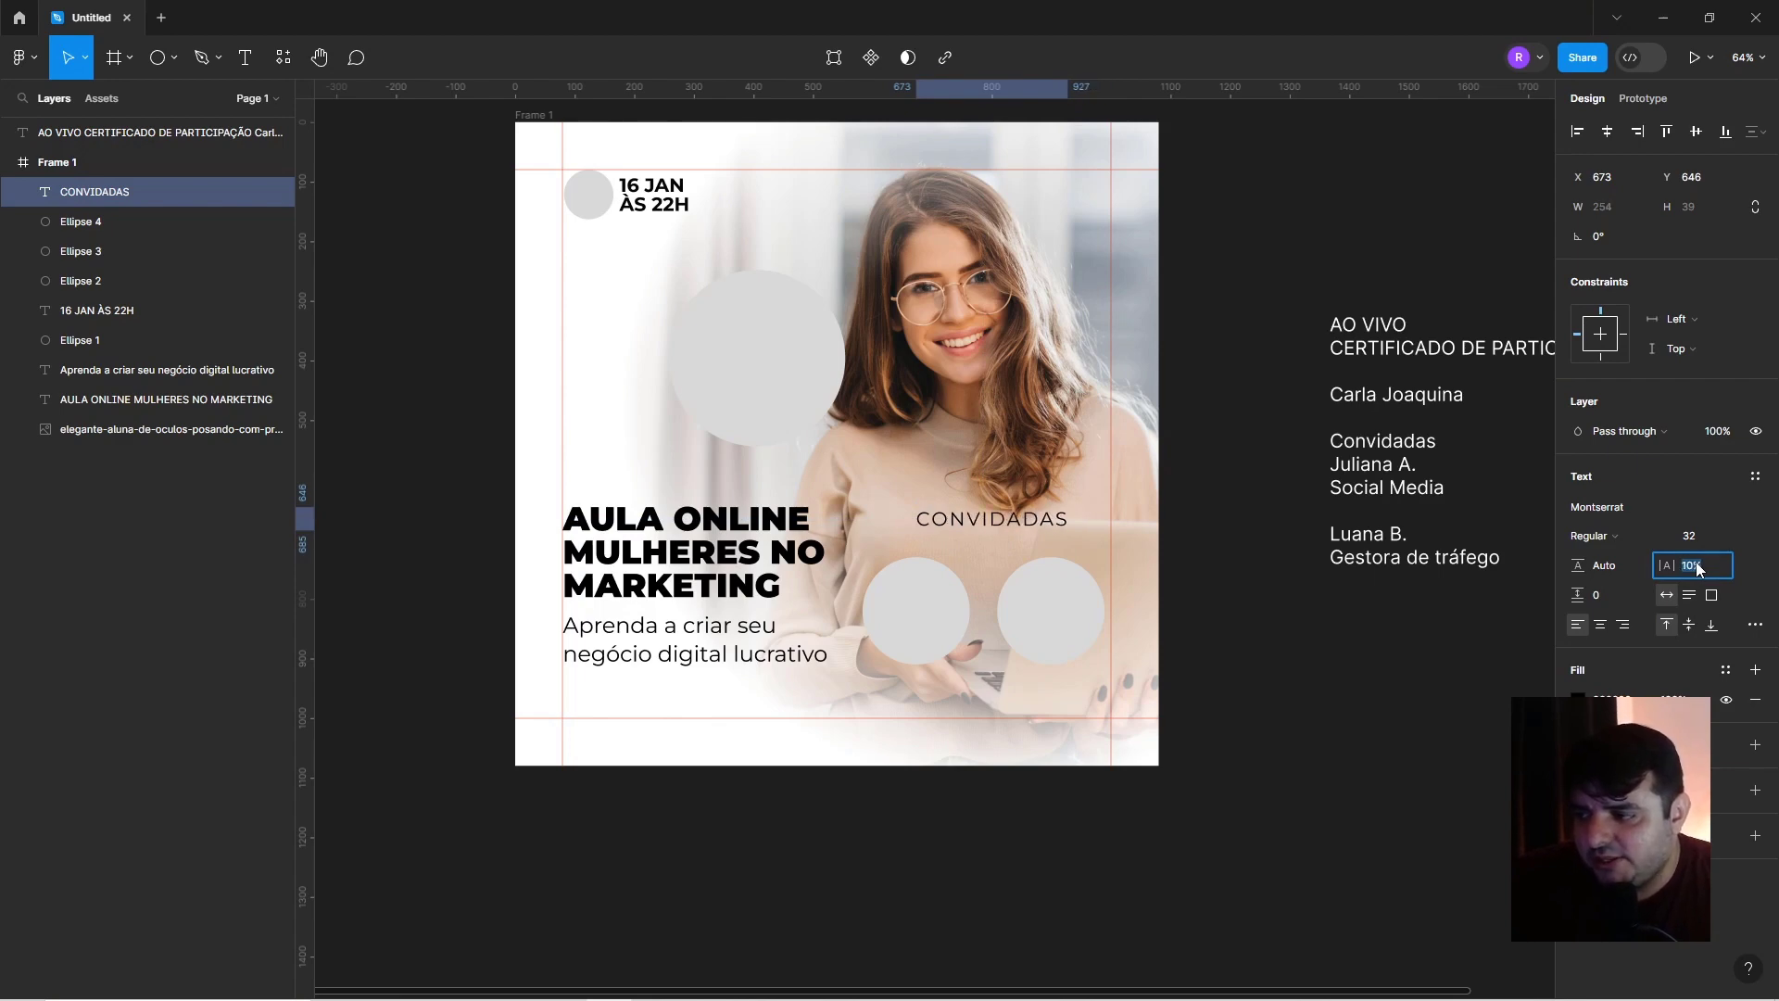
{"action": "key", "text": "Down"}
{"action": "key", "text": "Down"}
{"action": "key", "text": "Up"}
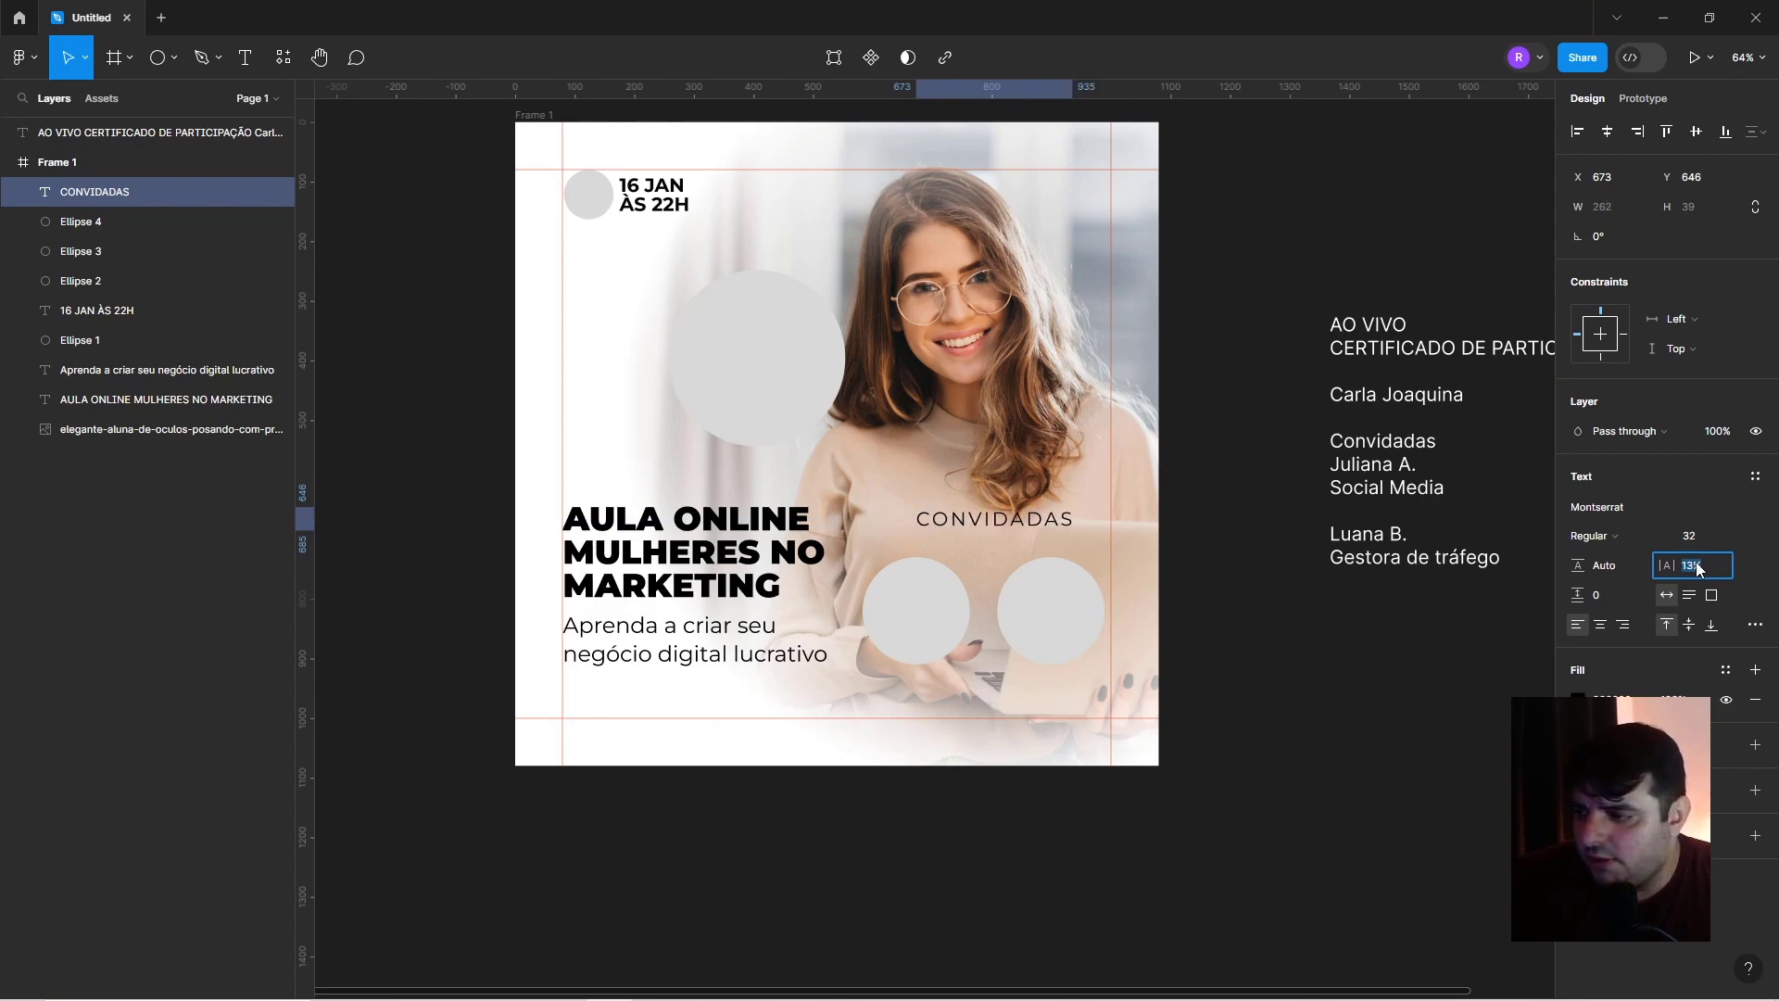
{"action": "key", "text": "Up"}
{"action": "key", "text": "Up"}
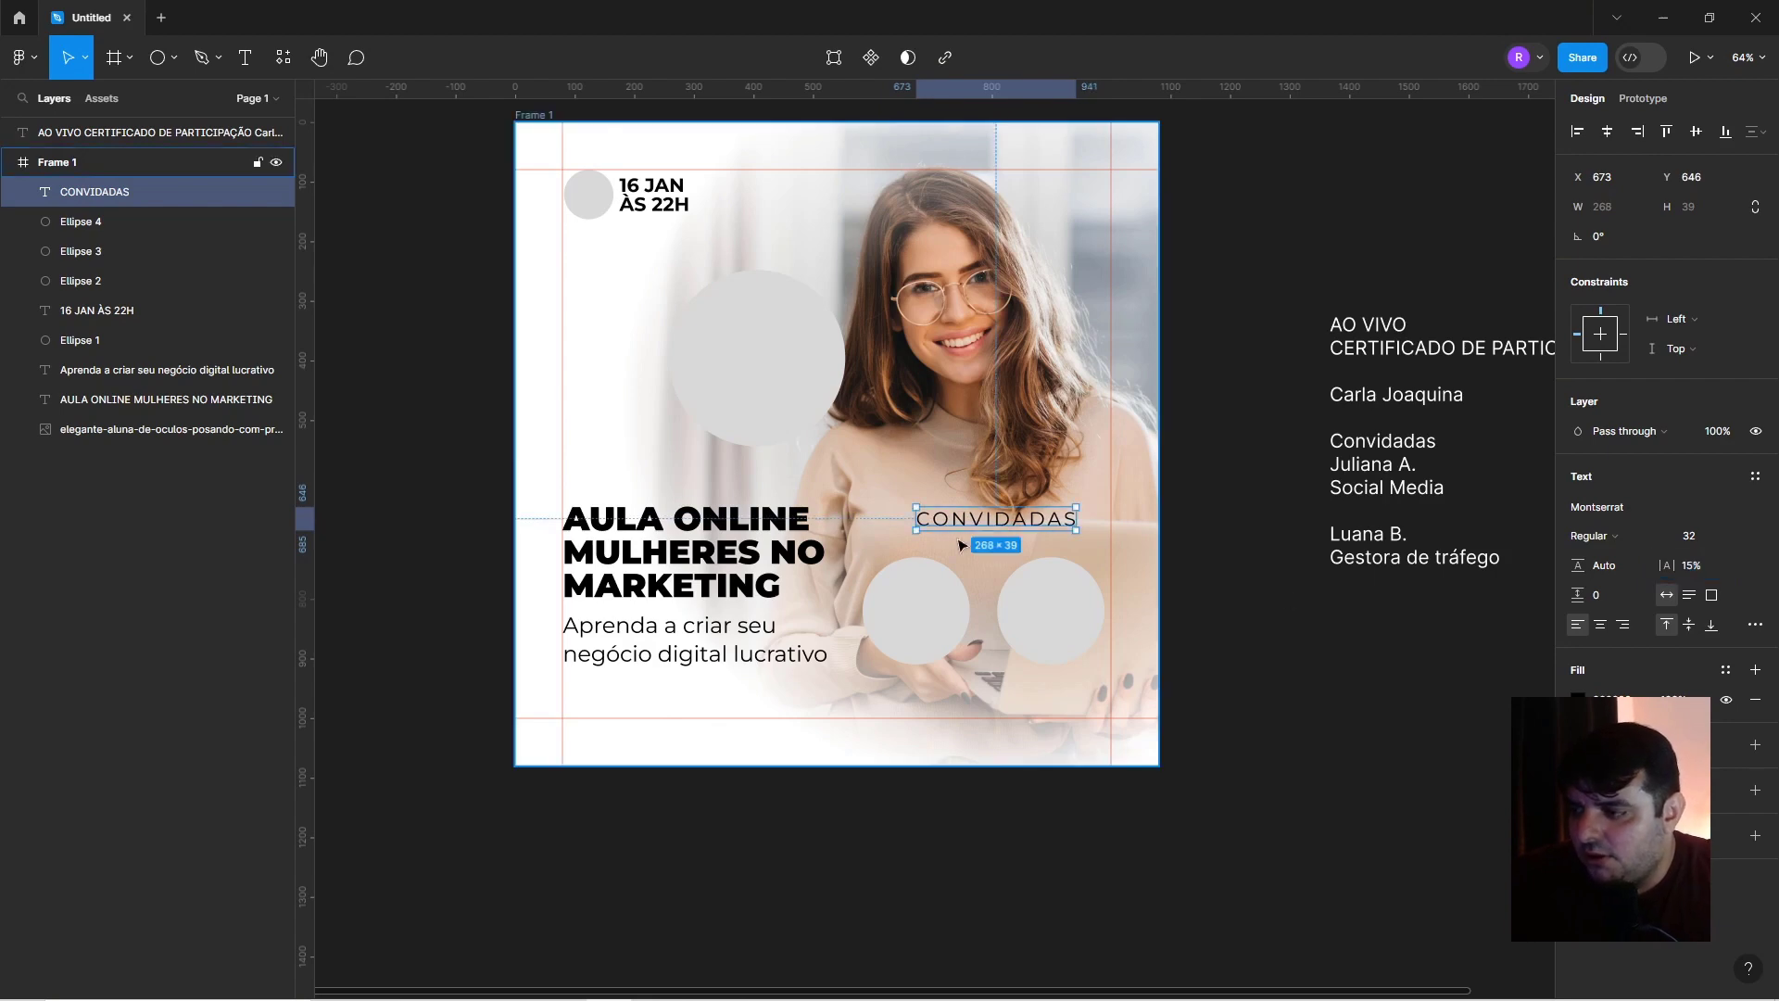
{"action": "left_click_drag", "start_coordinate": [983, 536], "coordinate": [965, 547]}
Group the two guest circles and move them right to the column guide.
{"action": "left_click", "coordinate": [938, 611], "text": "shift"}
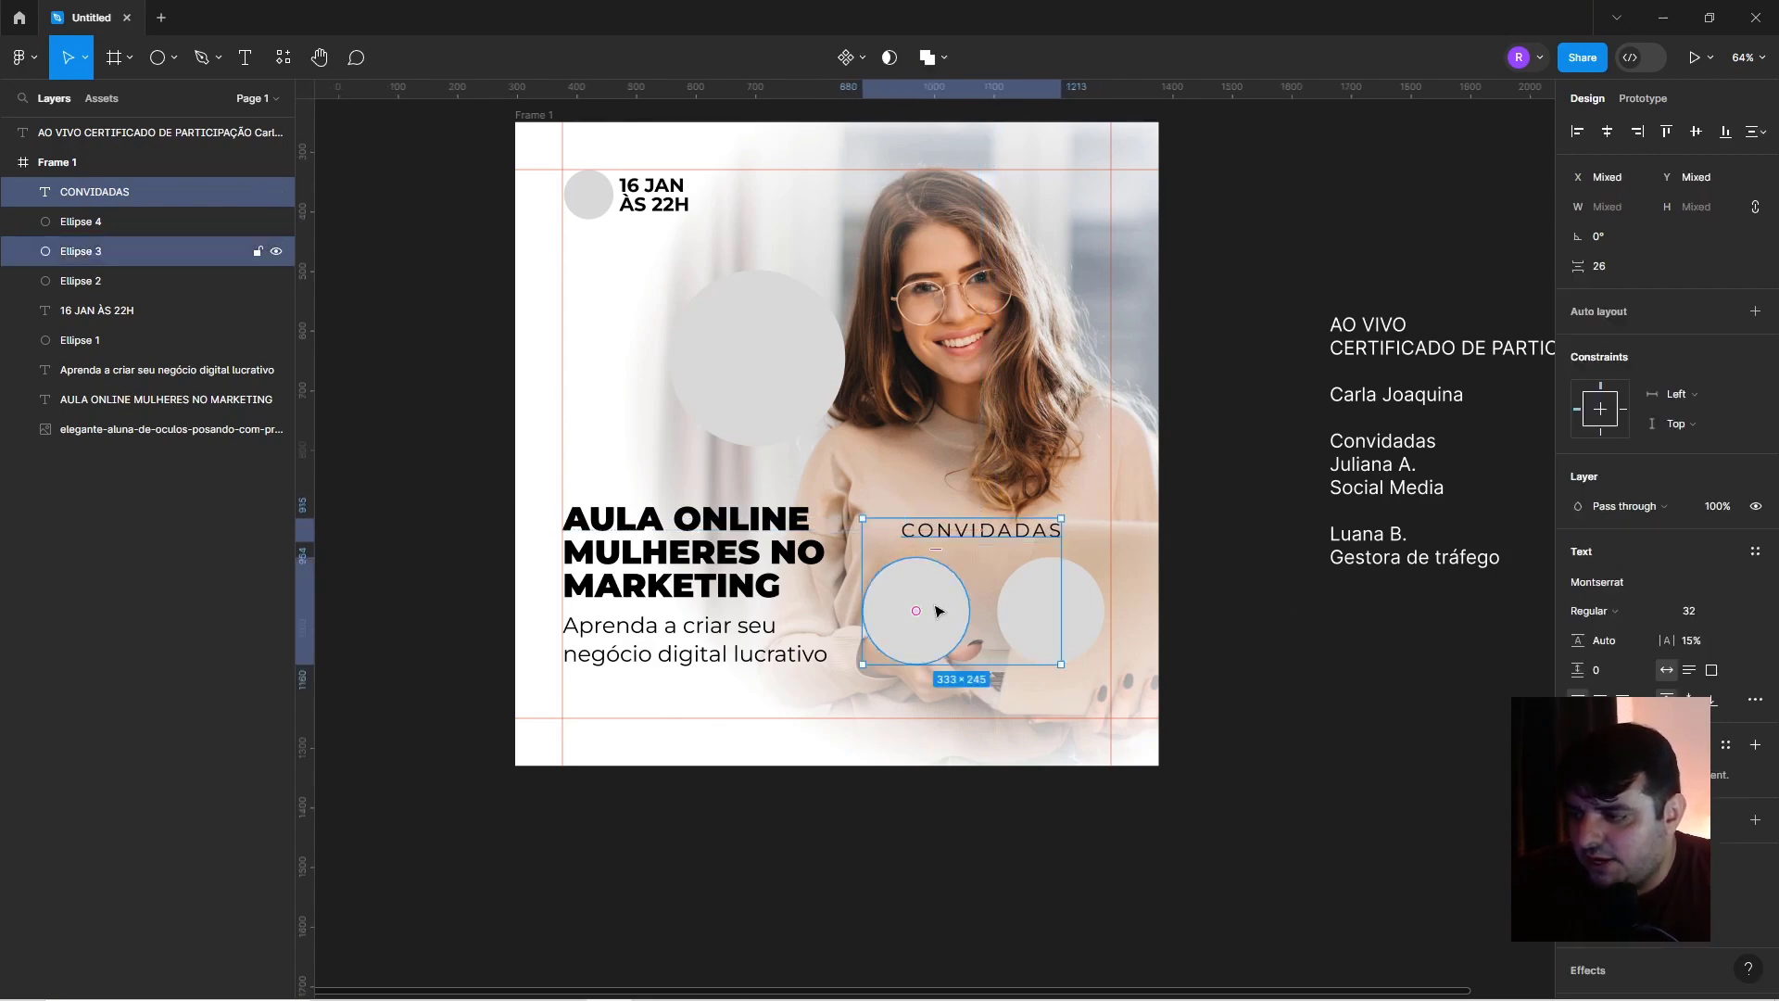
{"action": "left_click", "coordinate": [1056, 607]}
{"action": "left_click", "coordinate": [908, 607], "text": "shift"}
{"action": "key", "text": "ctrl+g"}
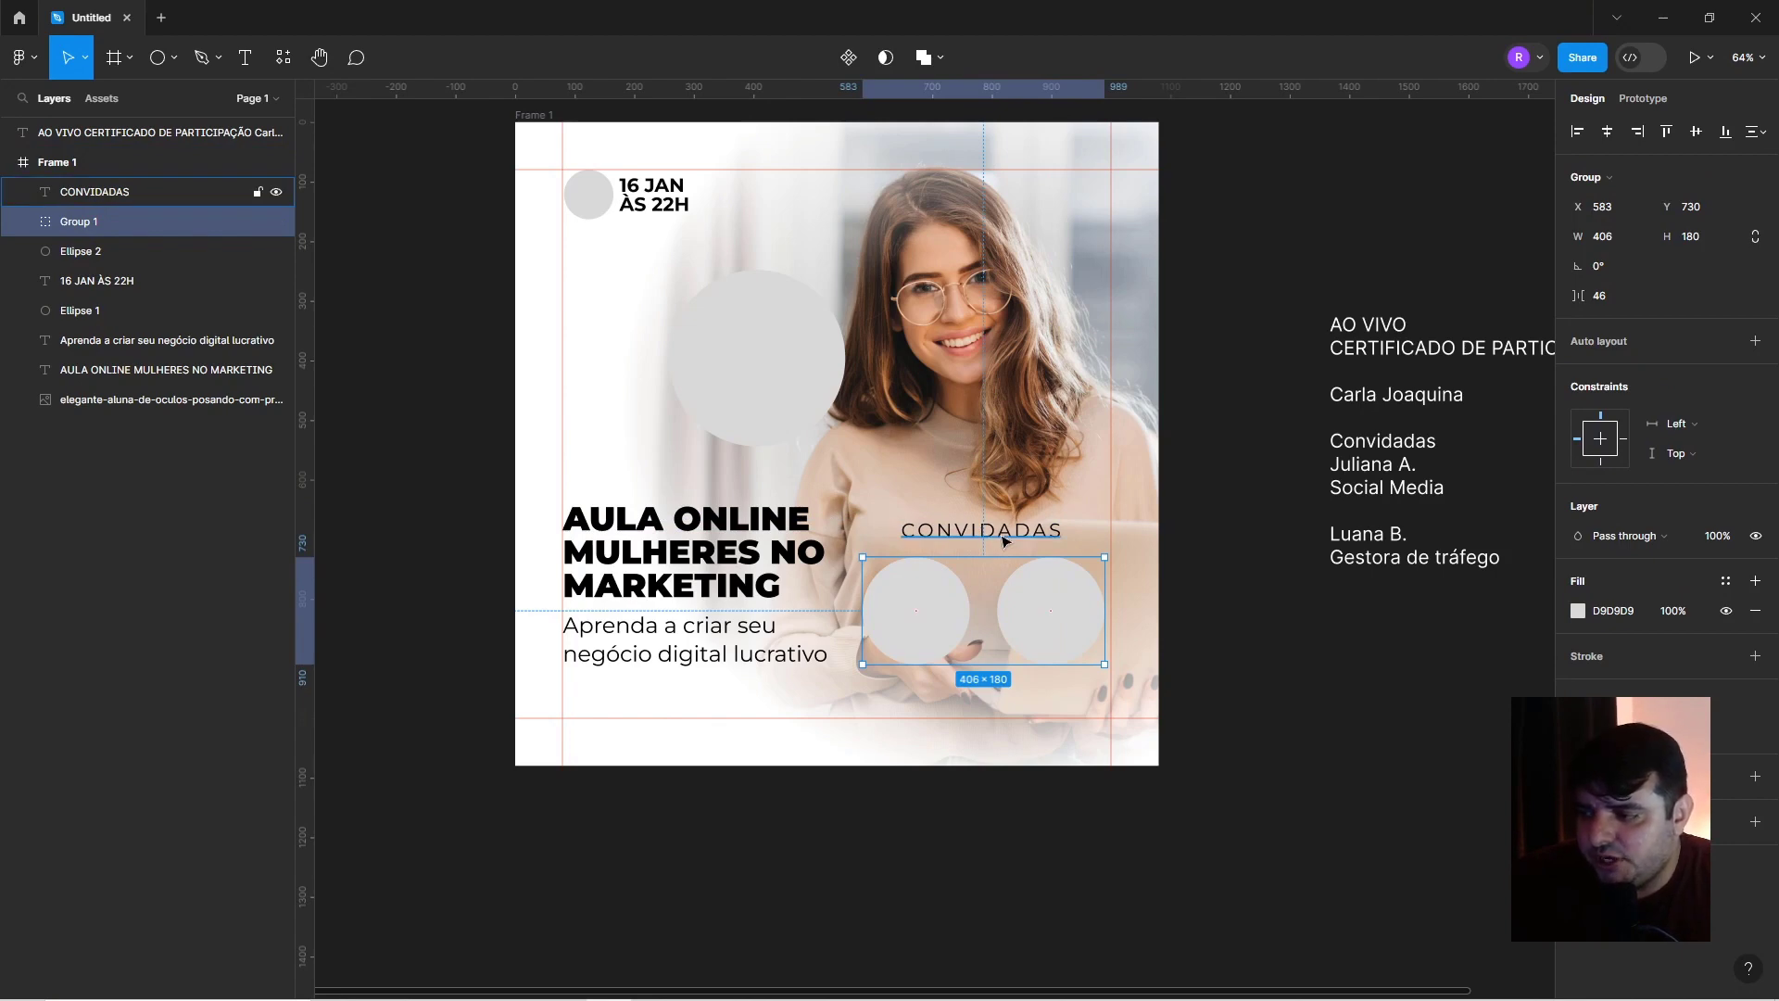
{"action": "key", "text": "ctrl+shift+g"}
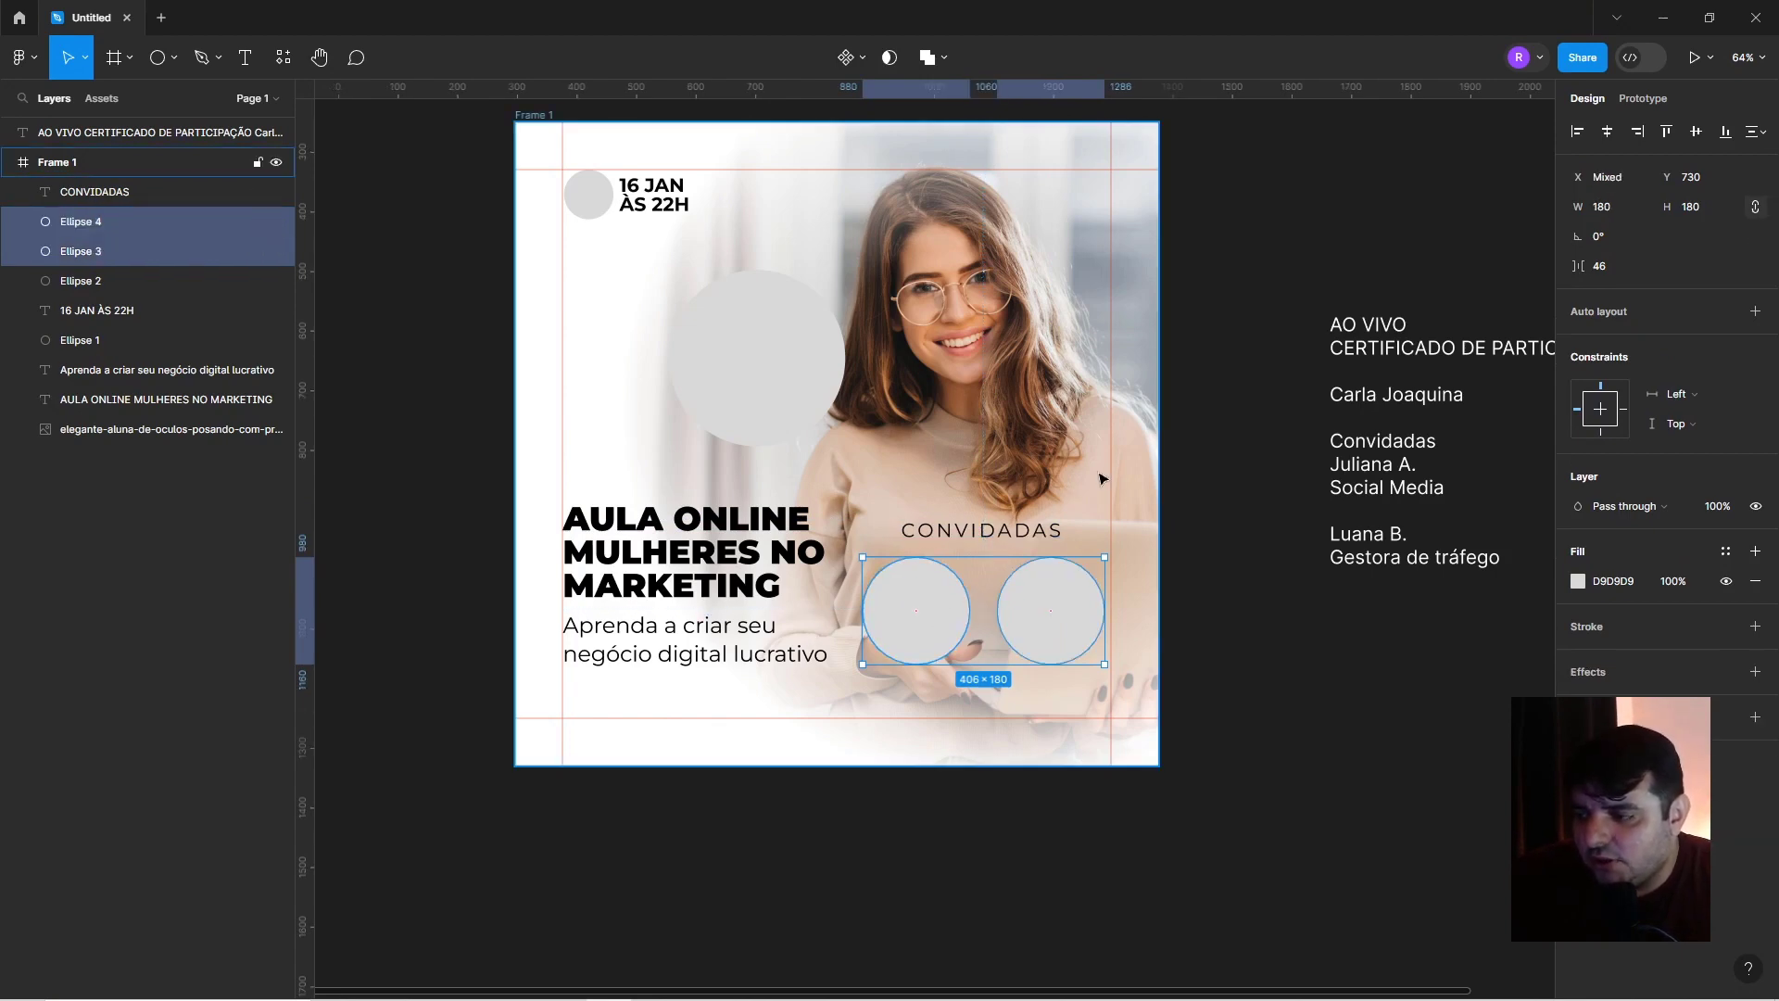
{"action": "key", "text": "Escape"}
{"action": "left_click", "coordinate": [1070, 611]}
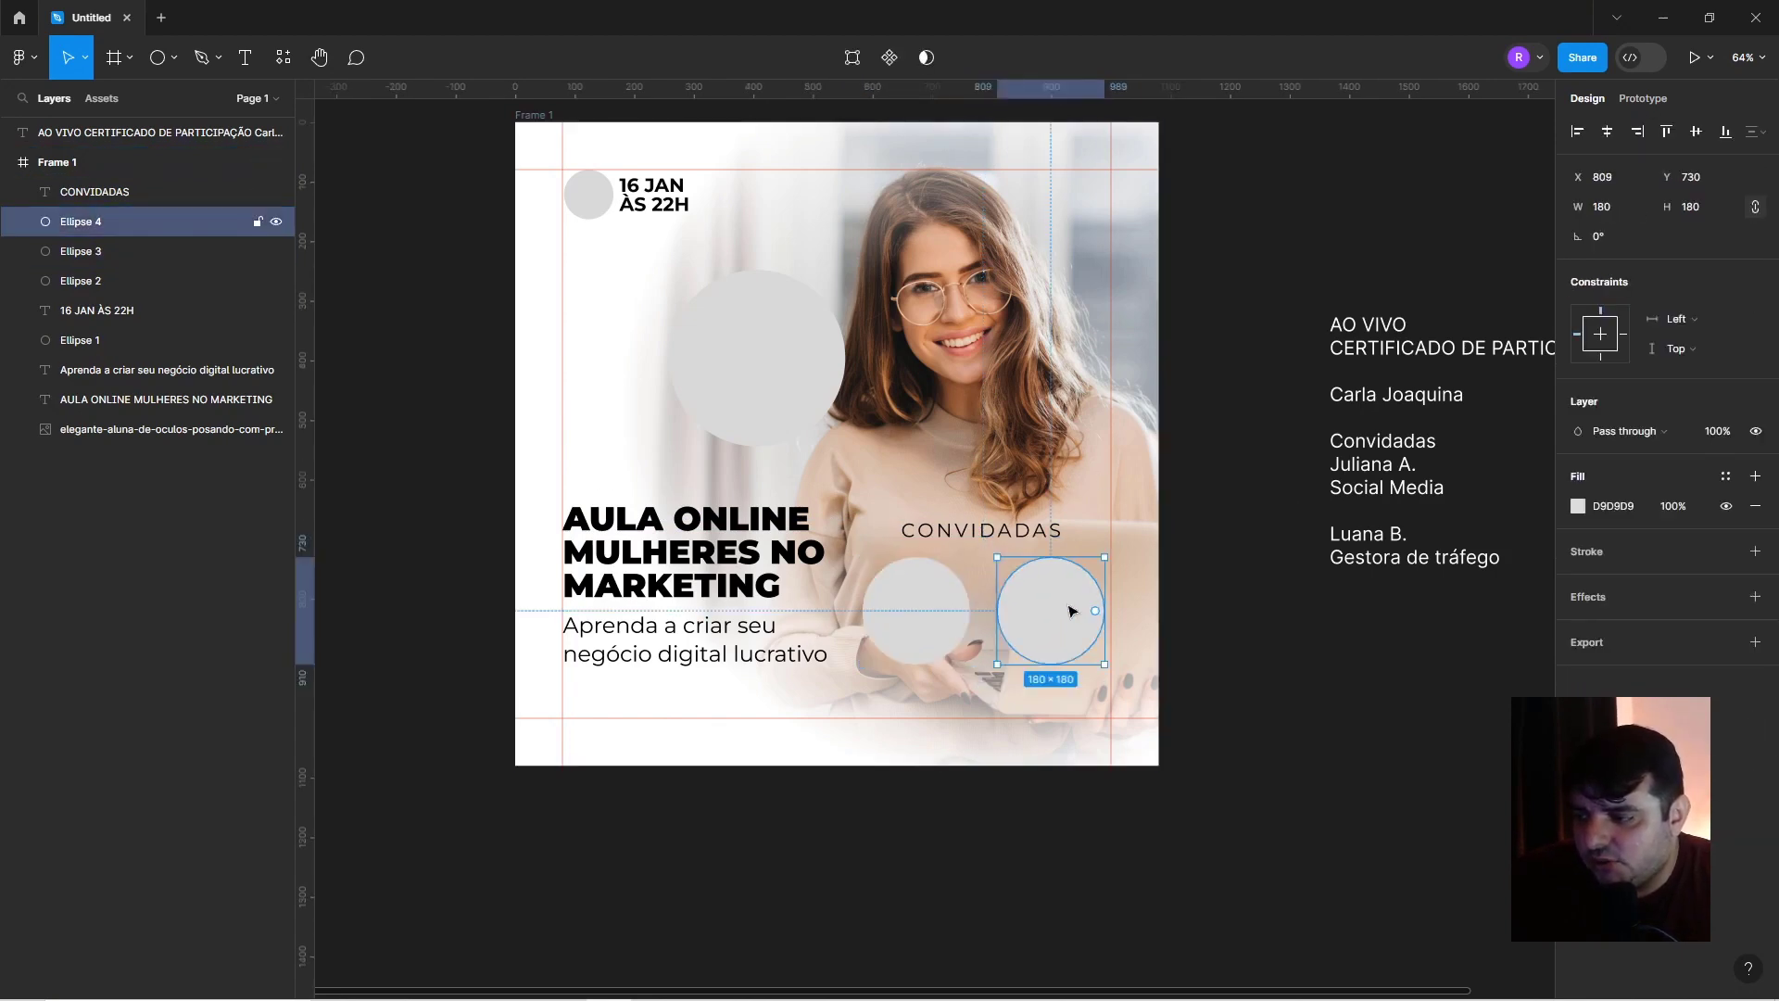
{"action": "left_click", "coordinate": [945, 601], "text": "shift"}
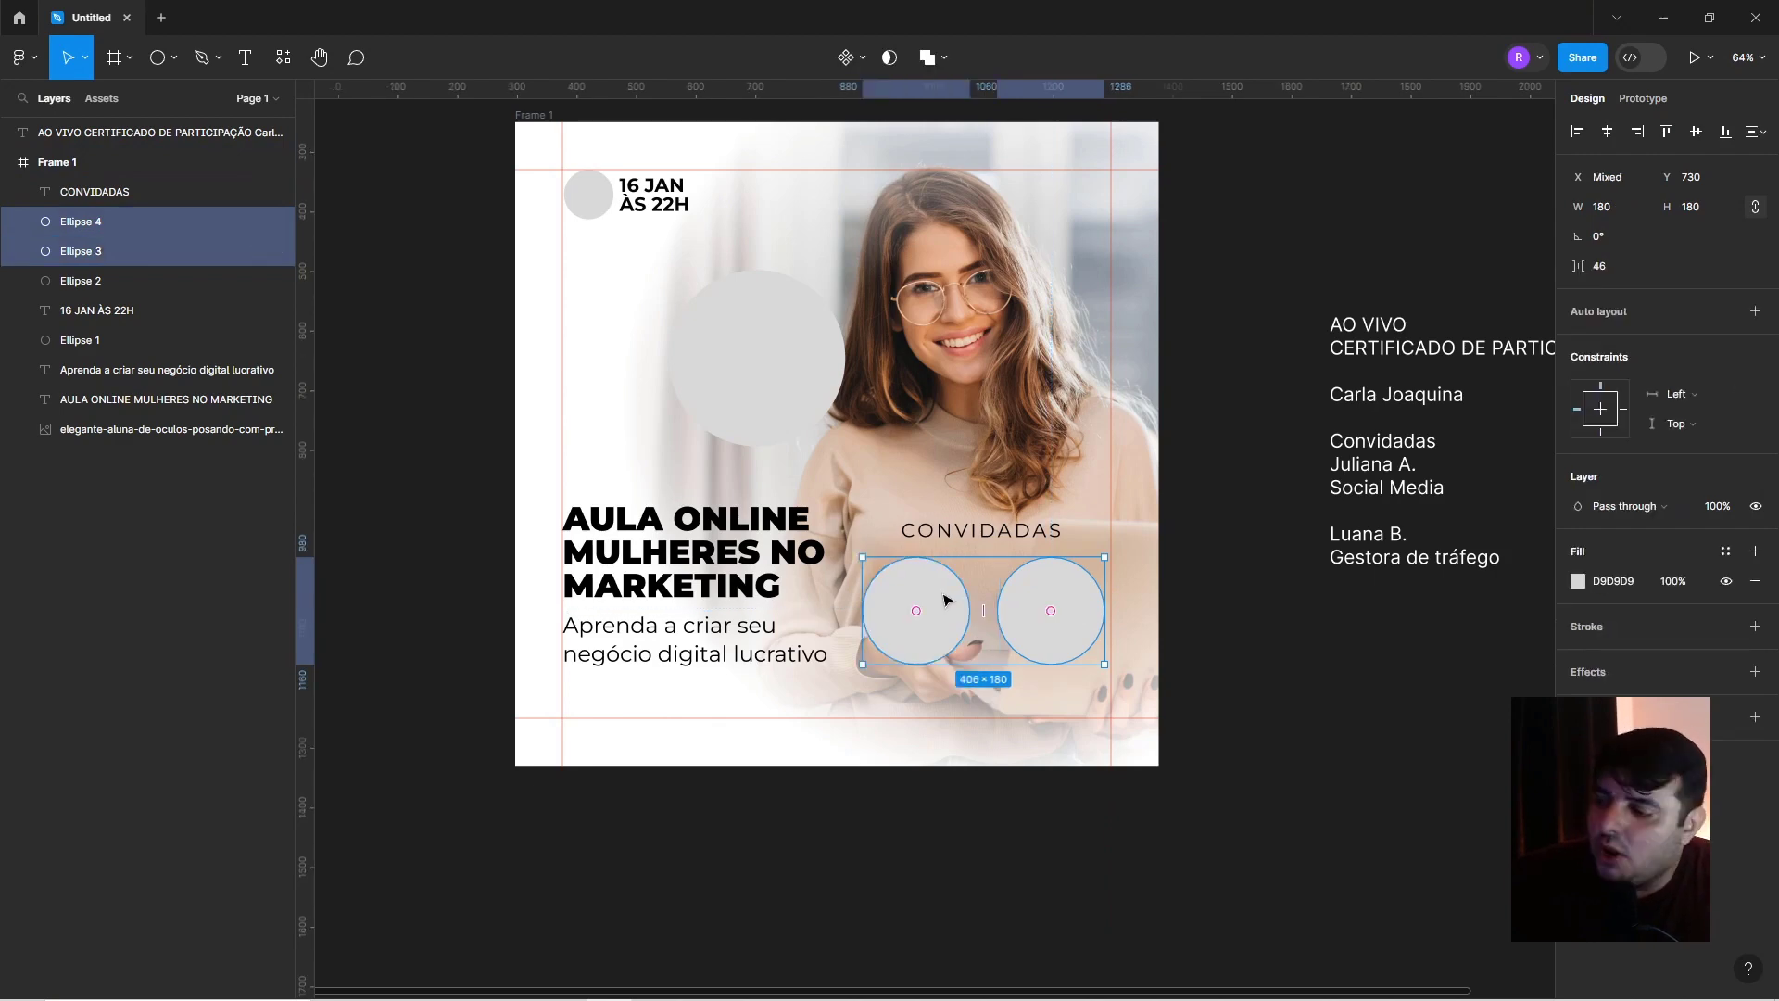
{"action": "key", "text": "ctrl+g"}
{"action": "left_click_drag", "start_coordinate": [1040, 627], "coordinate": [1025, 627]}
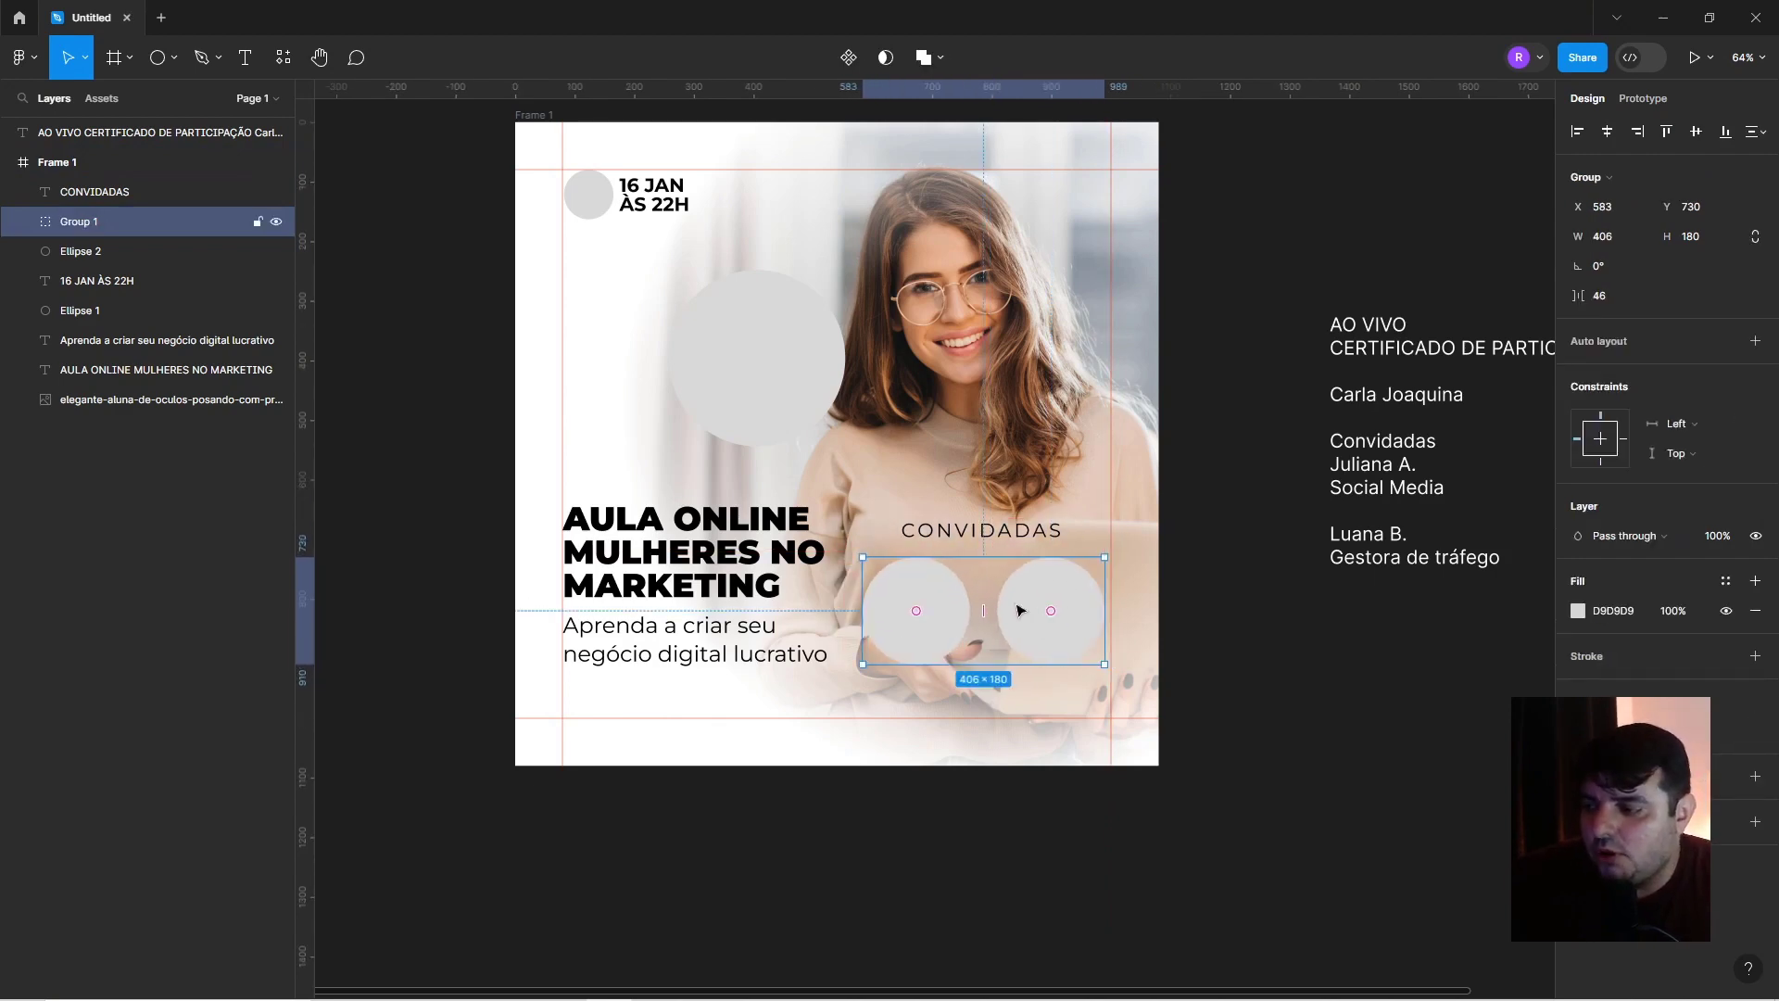
Horizontally centre CONVIDADAS over the circle group, then ungroup the circles.
{"action": "left_click", "coordinate": [1022, 536], "text": "shift"}
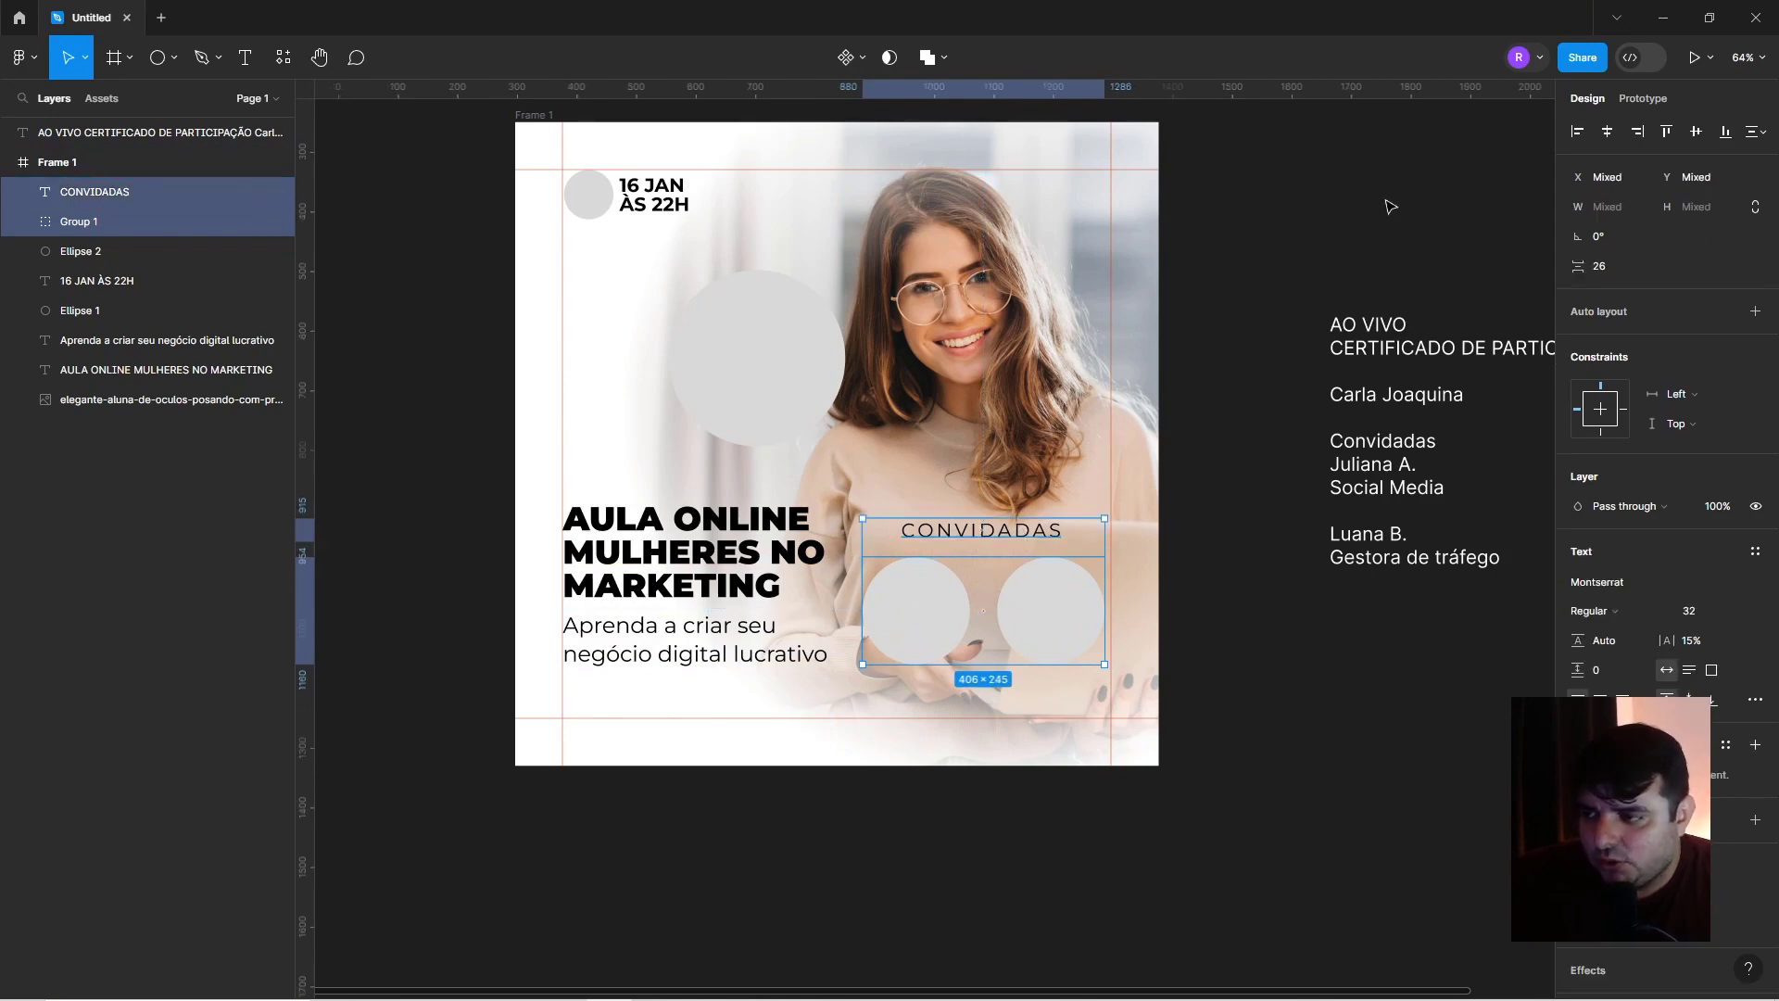
{"action": "left_click", "coordinate": [1608, 136]}
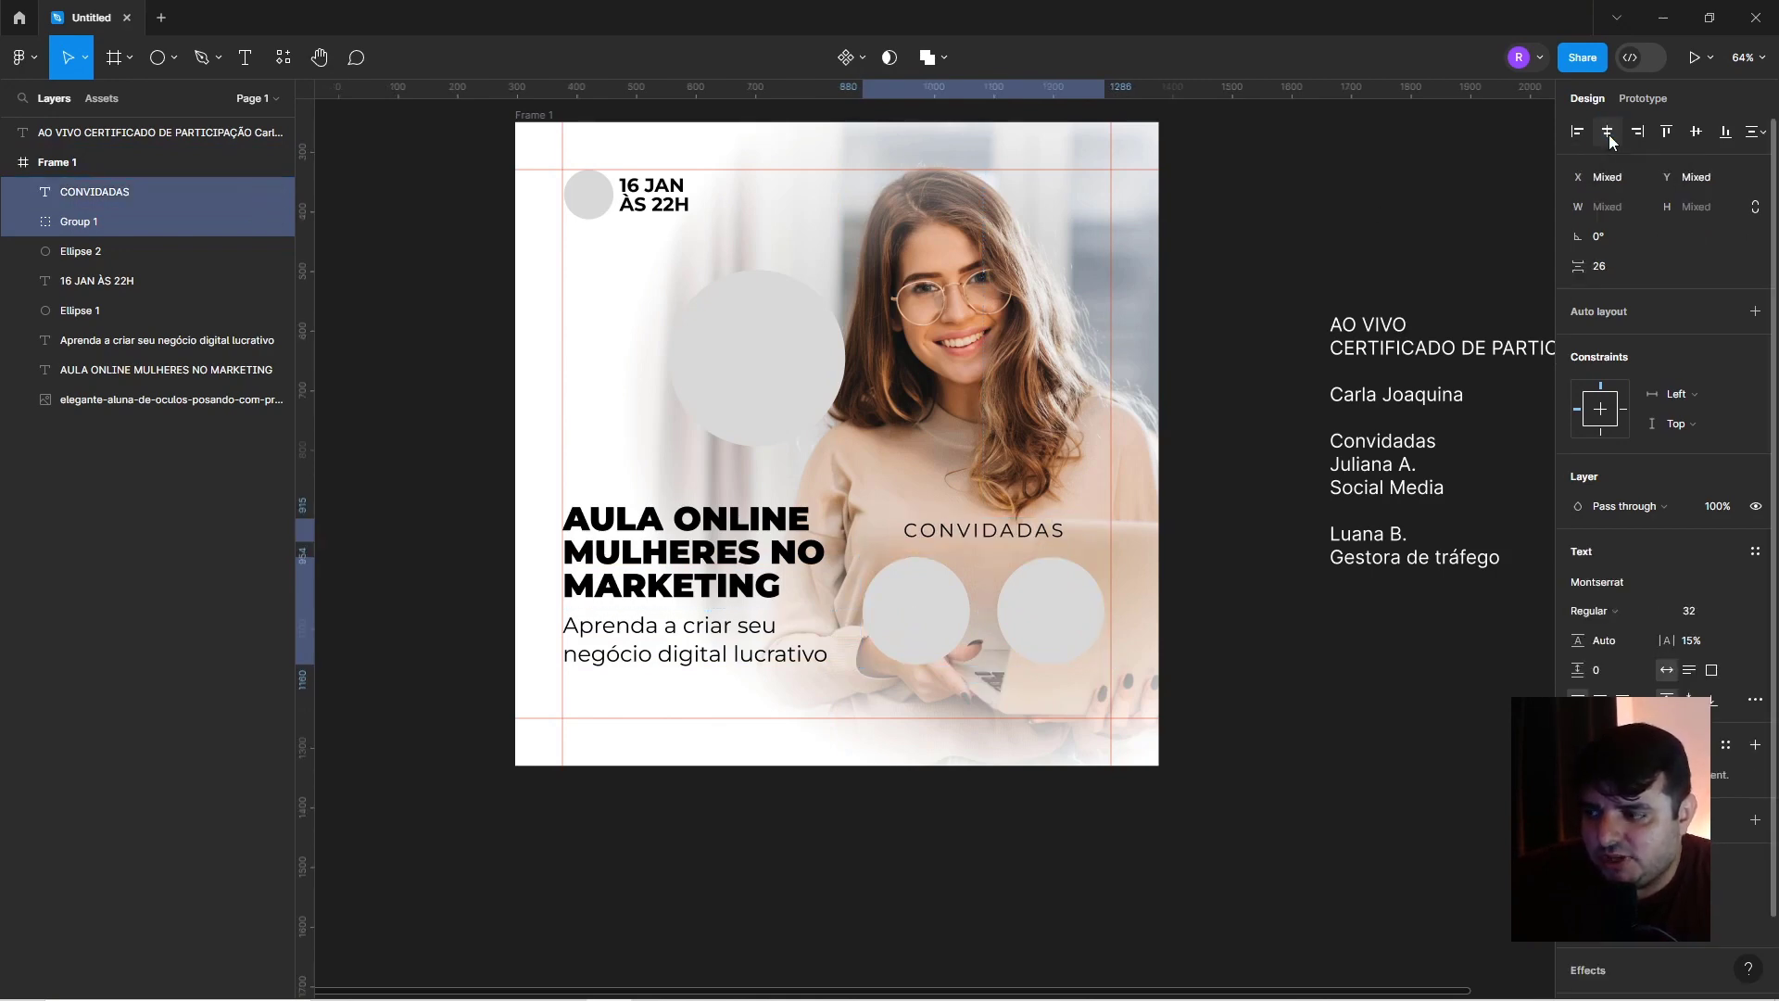
{"action": "left_click", "coordinate": [1164, 640]}
{"action": "left_click", "coordinate": [1036, 616]}
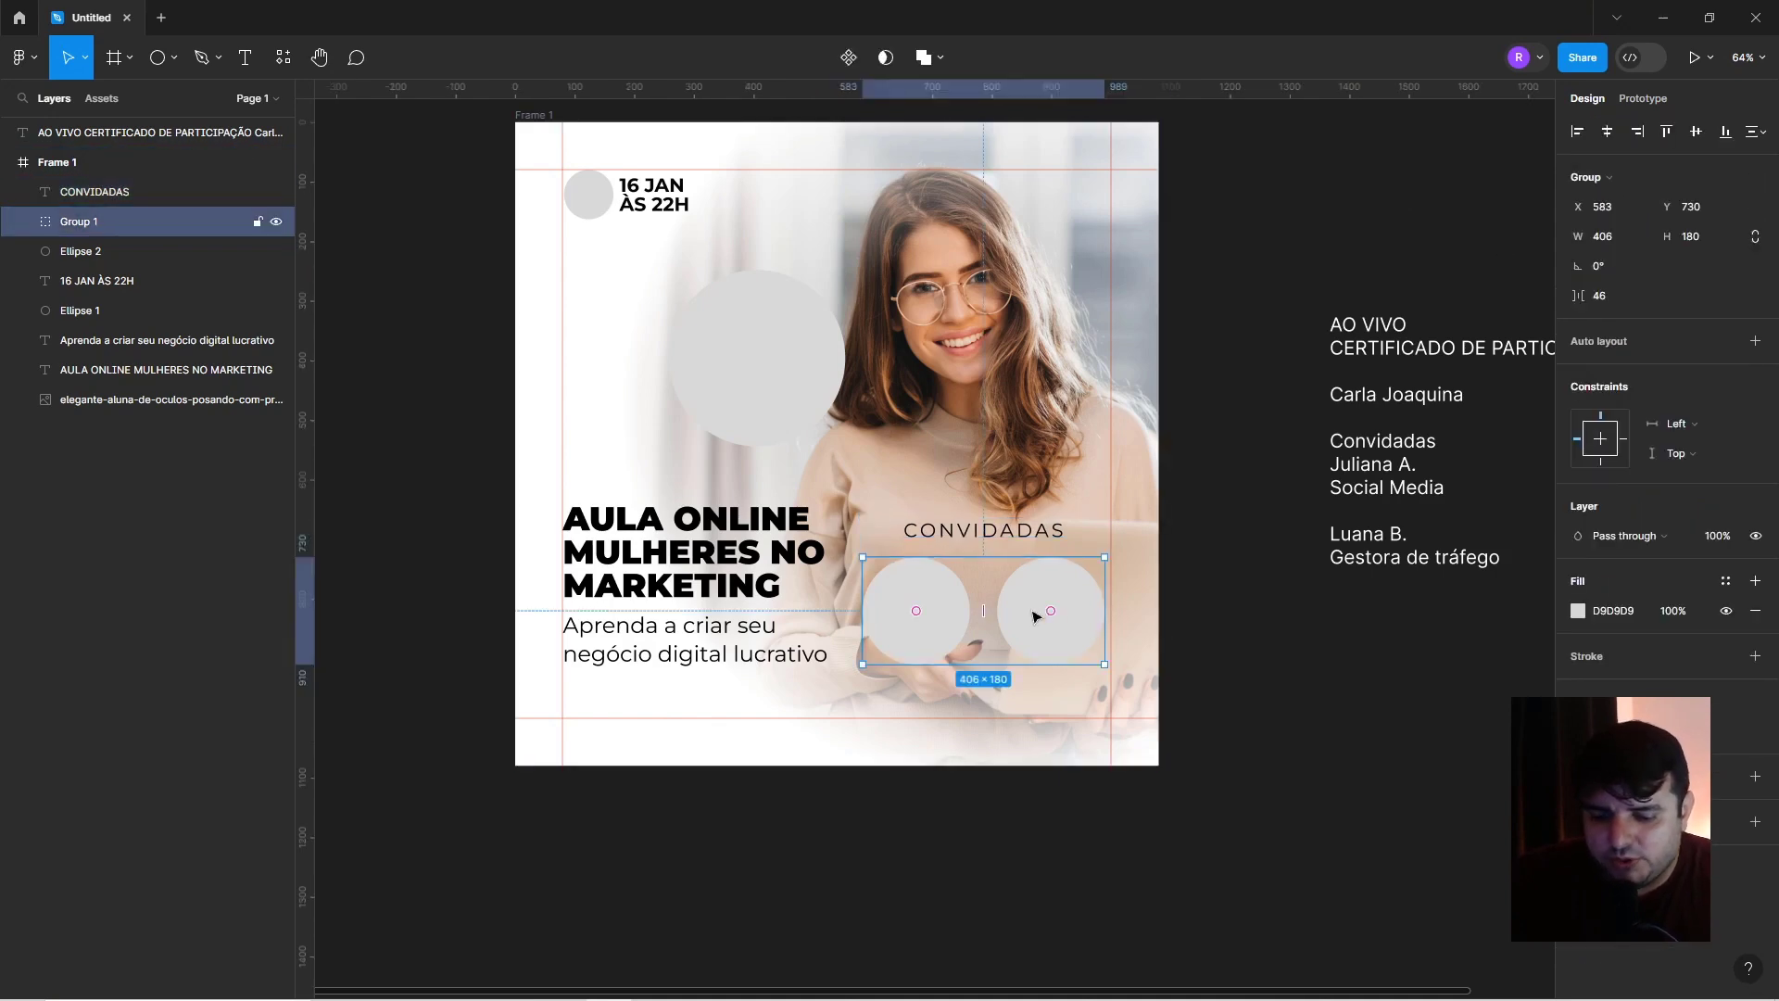
{"action": "key", "text": "ctrl+shift+g"}
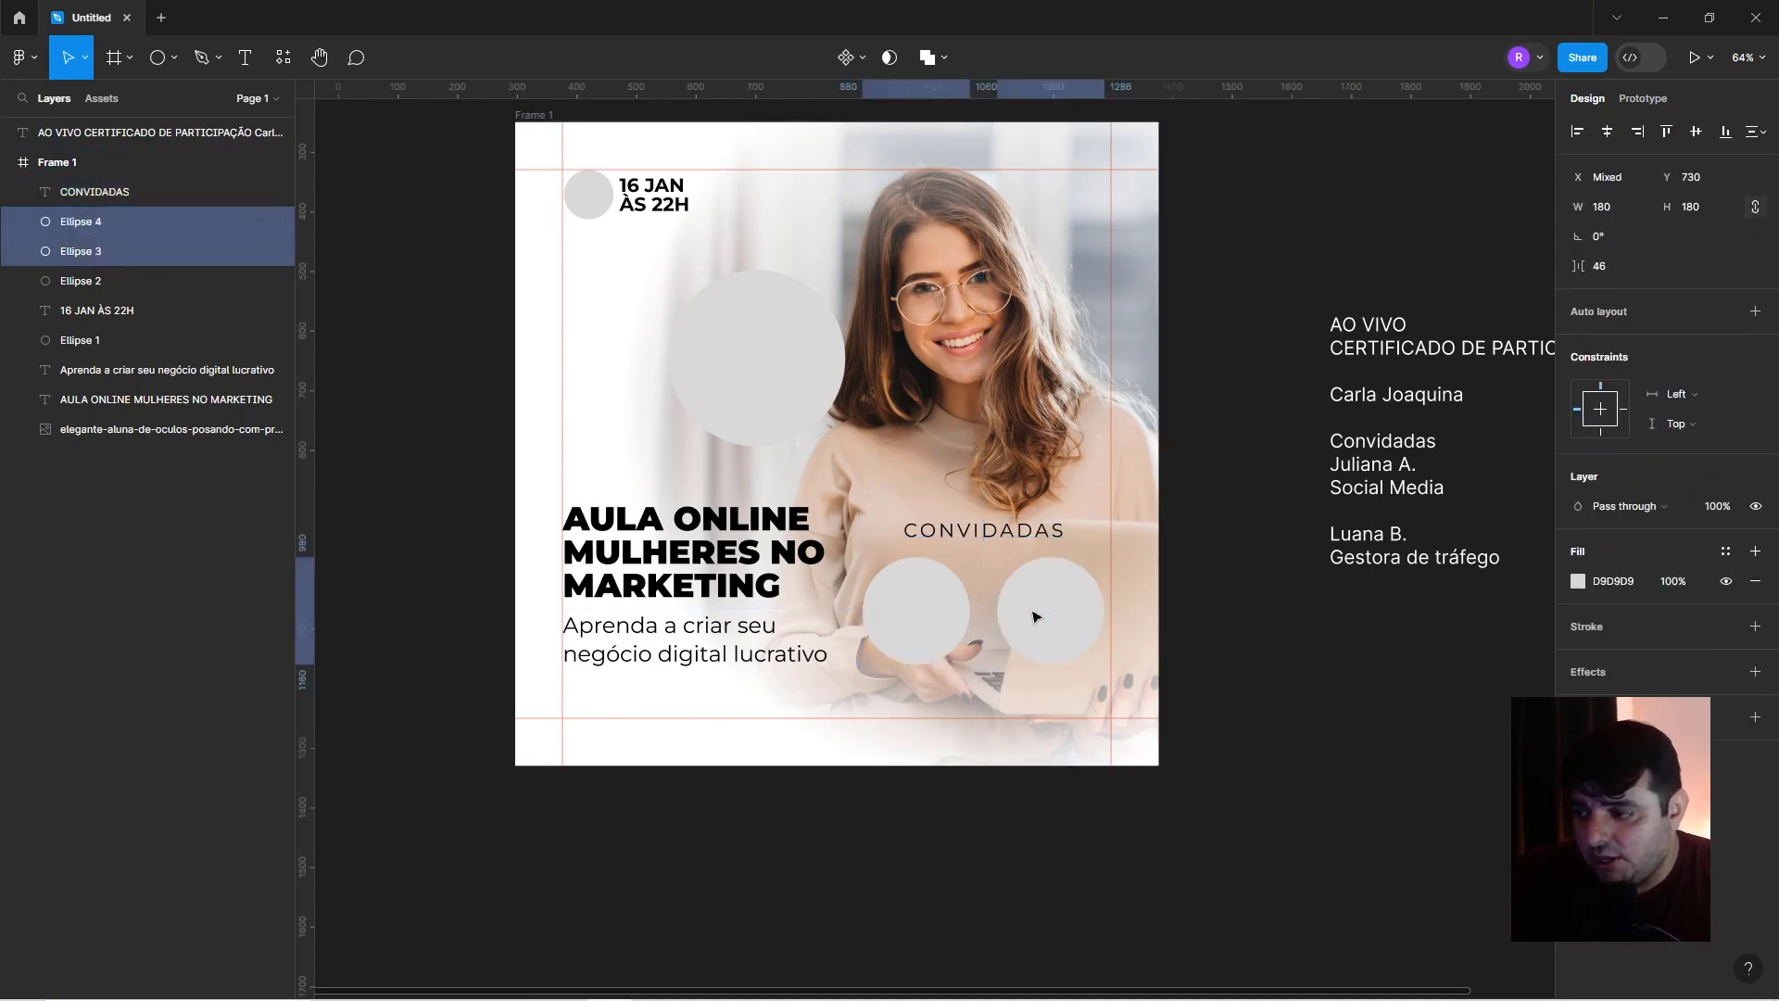
{"action": "left_click", "coordinate": [1205, 589]}
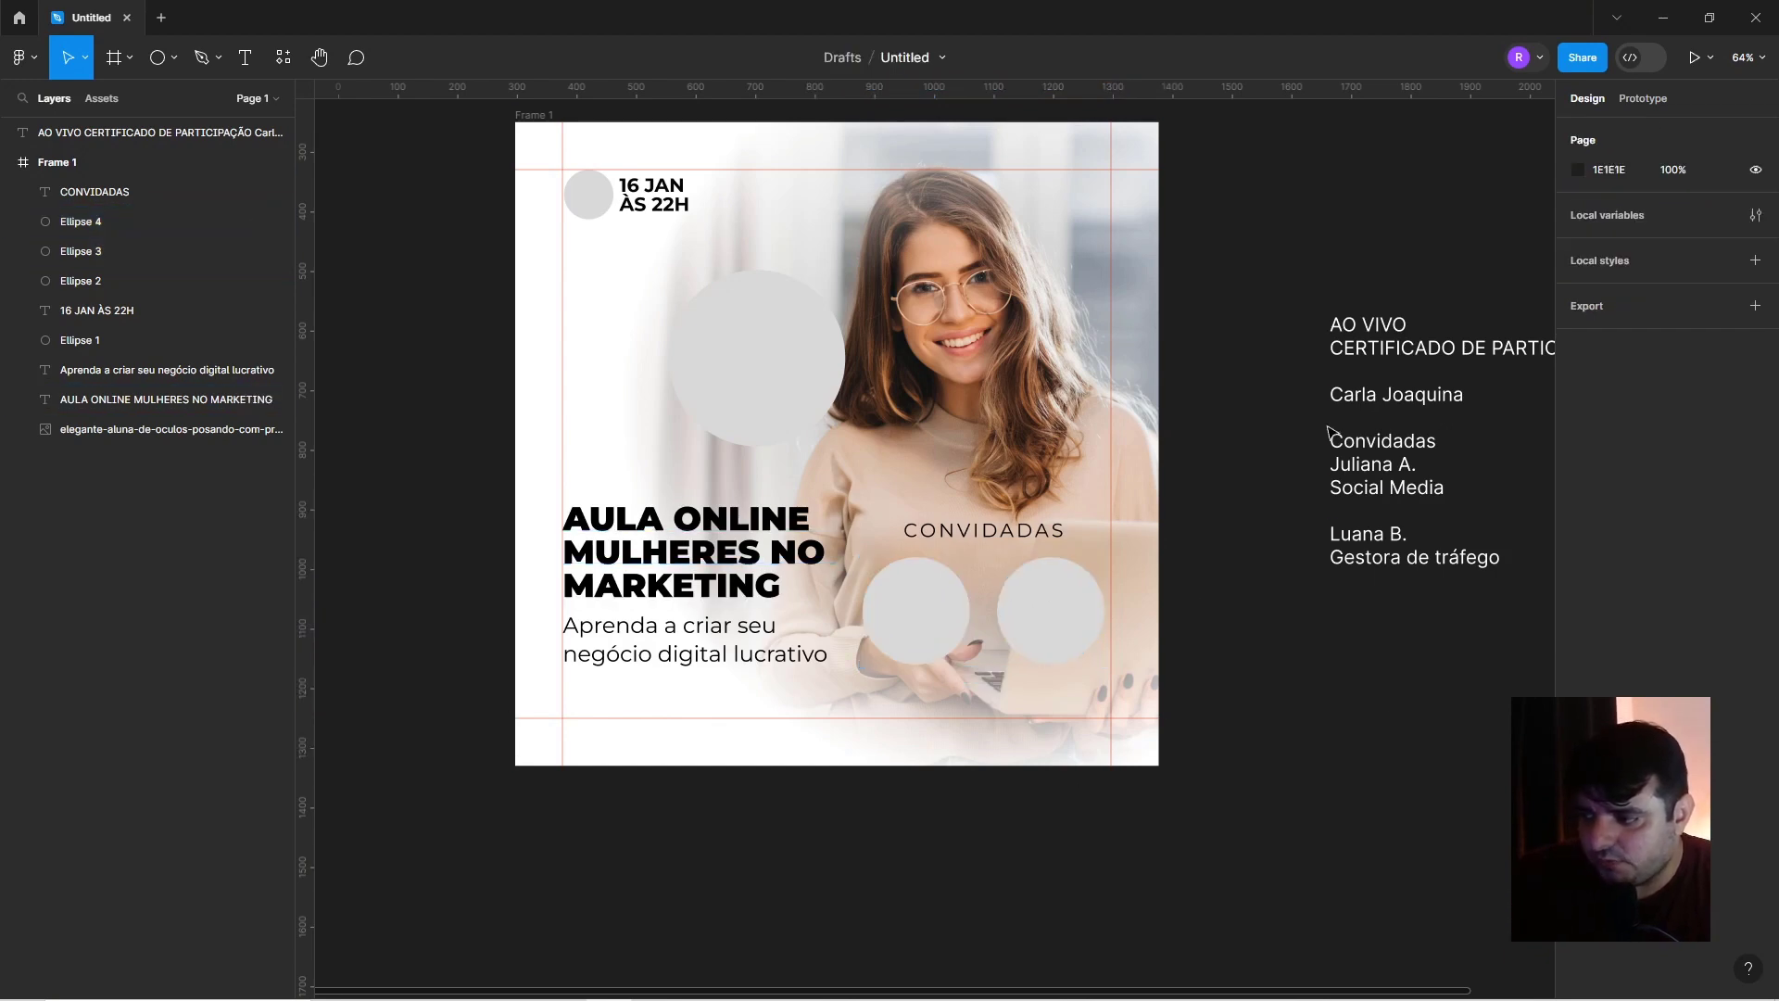
Duplicate the 16 JAN date text to the top-right corner and retype it as the host's name in capitals.
{"action": "left_click", "coordinate": [1464, 398]}
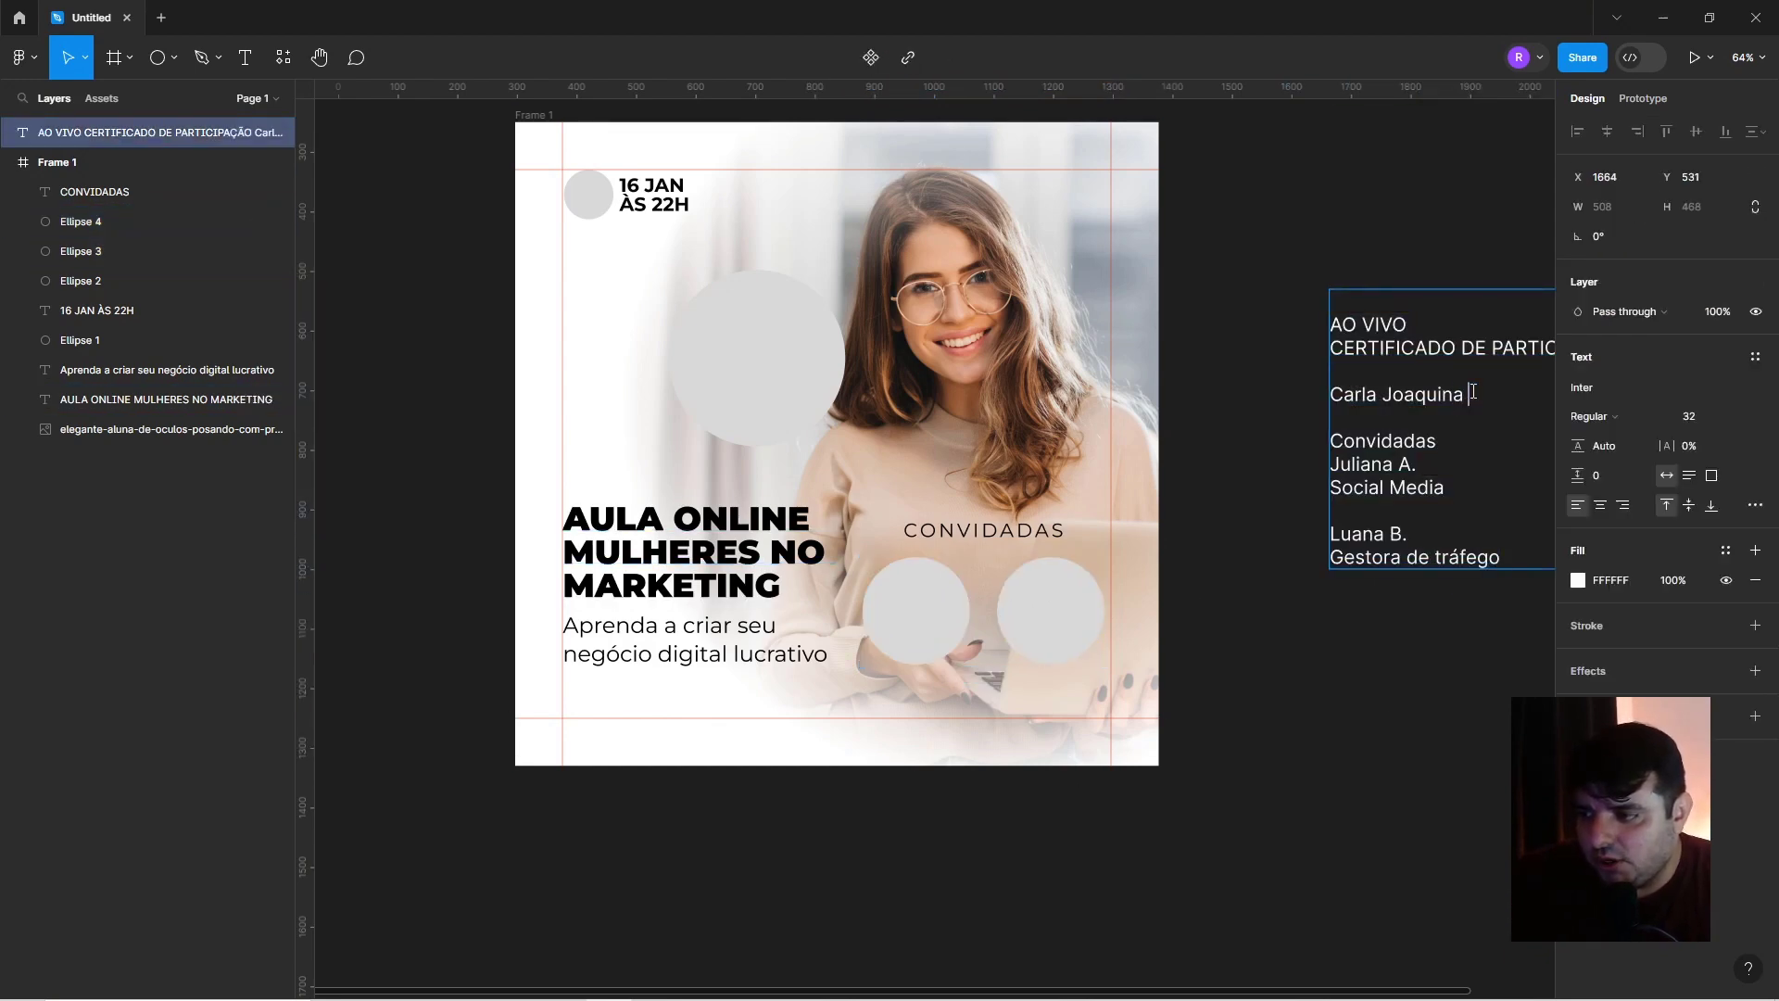
{"action": "left_click", "coordinate": [98, 310]}
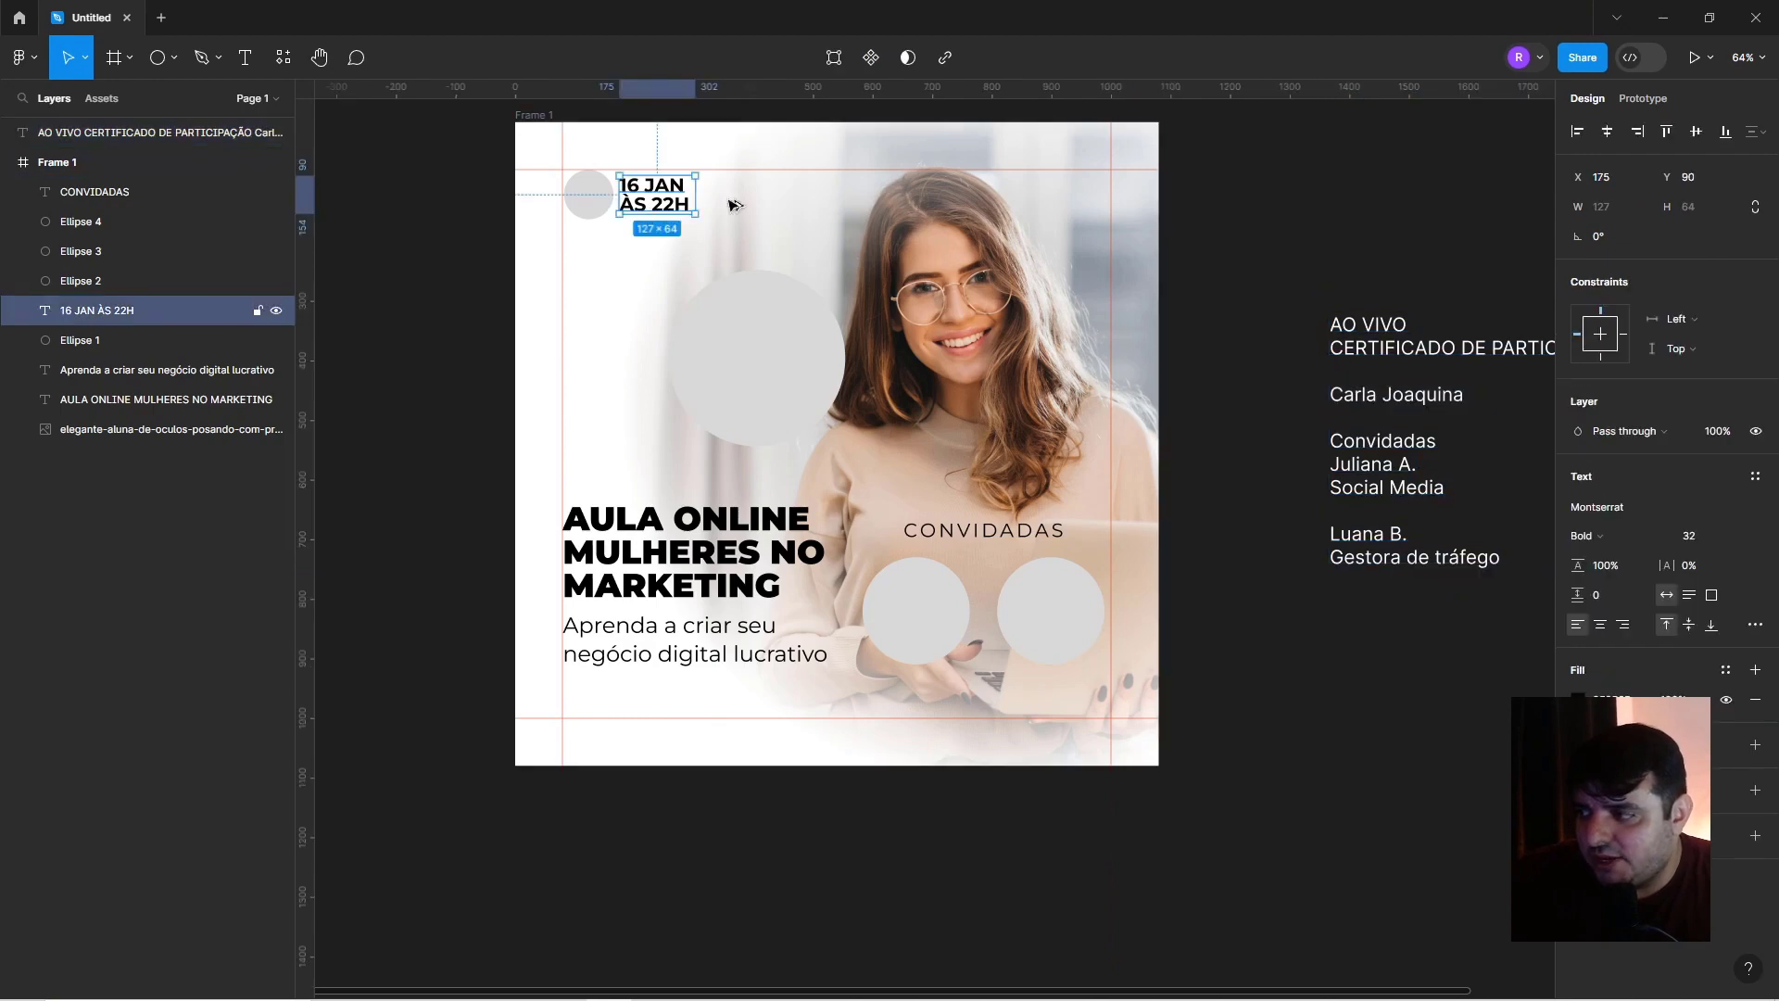
{"action": "left_click_drag", "start_coordinate": [652, 195], "coordinate": [1056, 195]}
{"action": "type", "text": "cAR"}
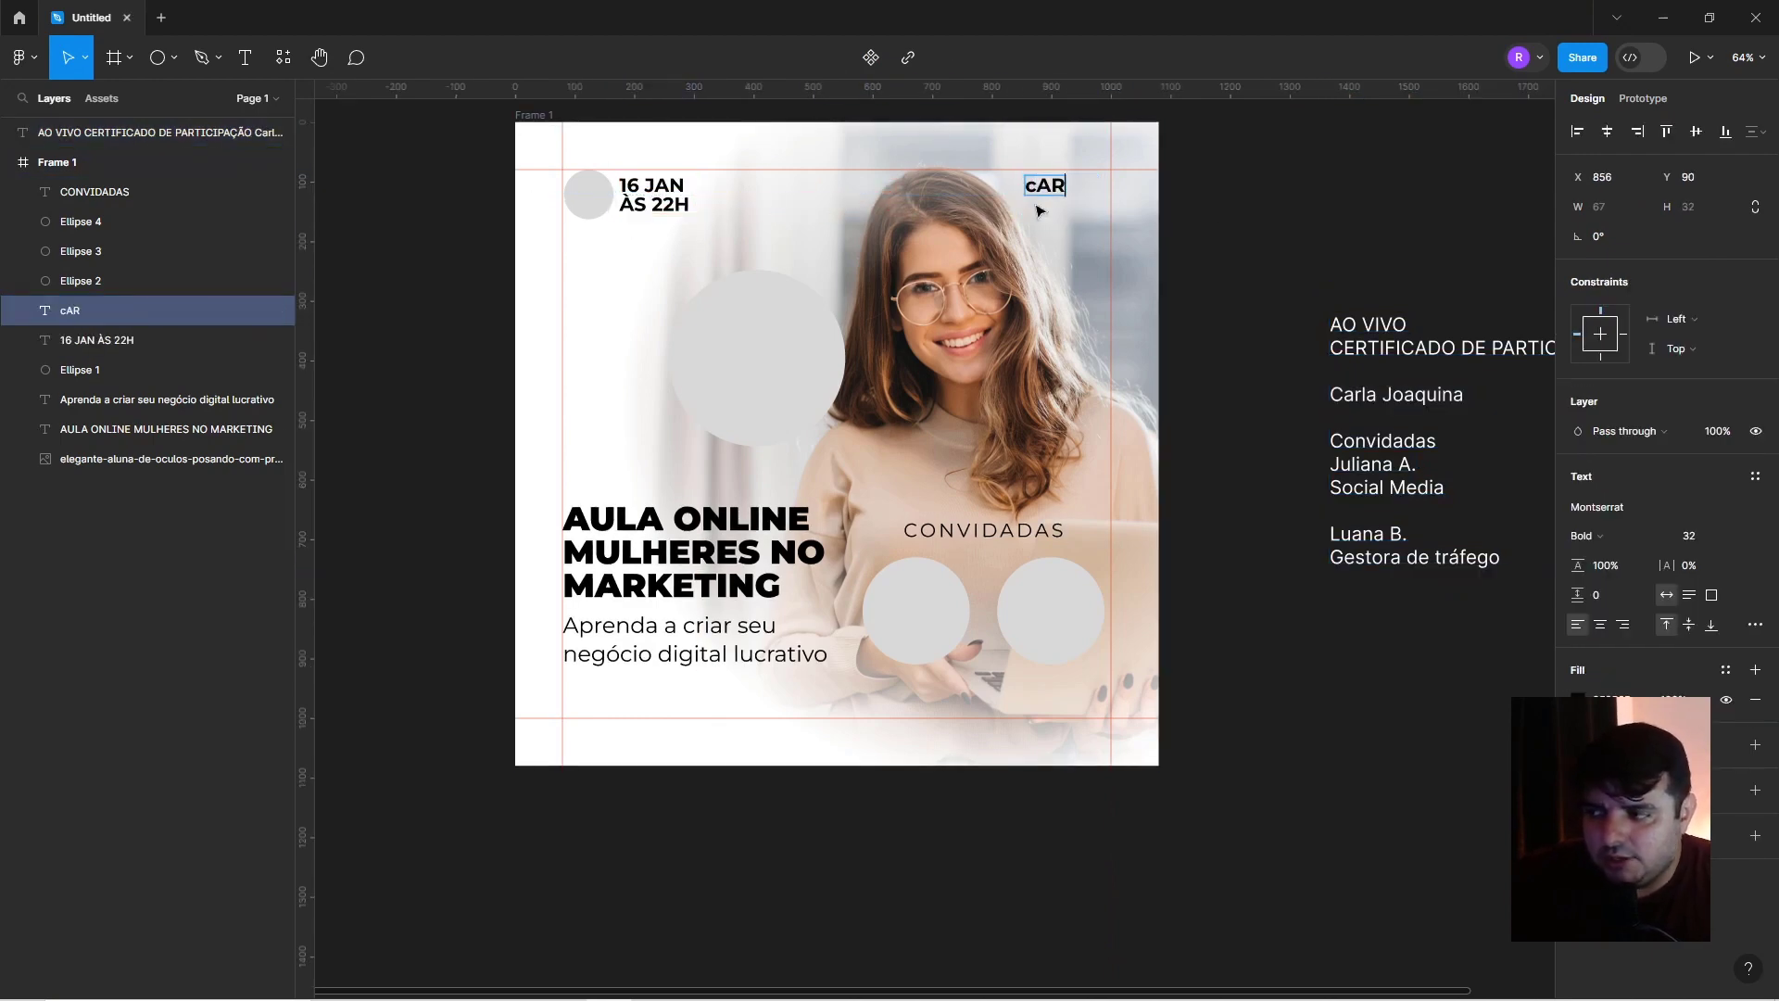
{"action": "key", "text": "ctrl+a"}
{"action": "type", "text": "CARL"}
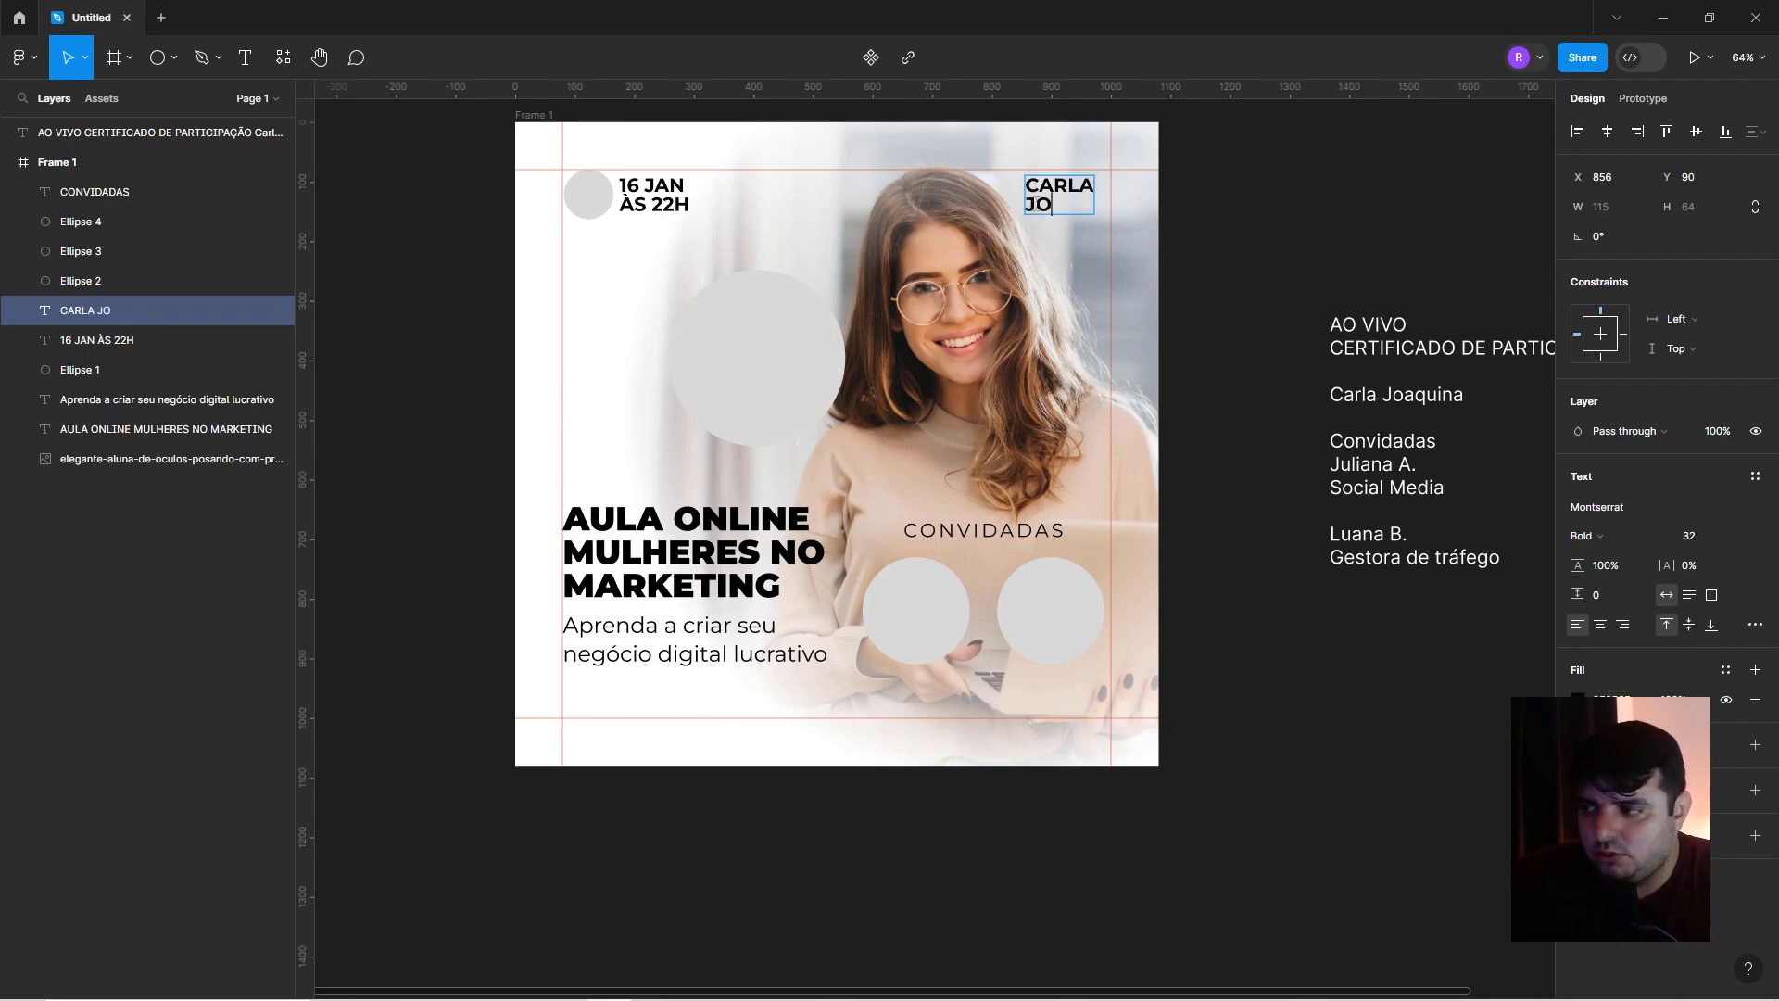
{"action": "type", "text": "A JOAQUINA"}
{"action": "key", "text": "Escape"}
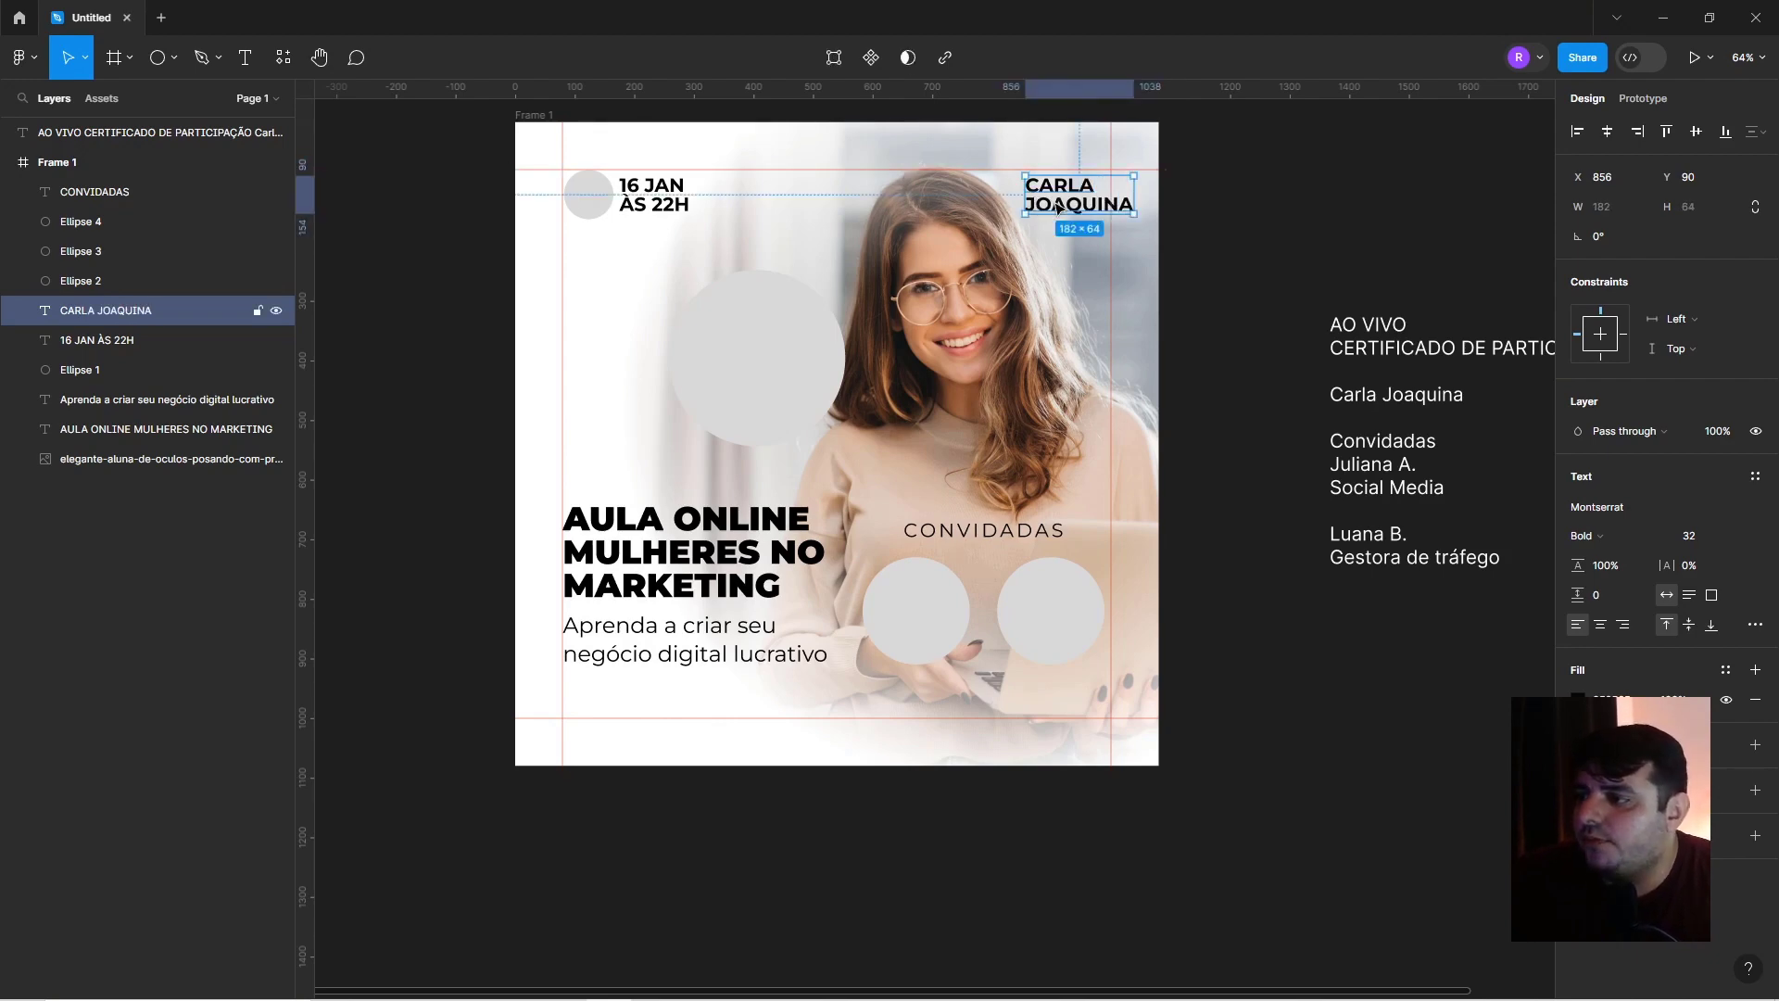
{"action": "left_click_drag", "start_coordinate": [1057, 208], "coordinate": [1044, 213]}
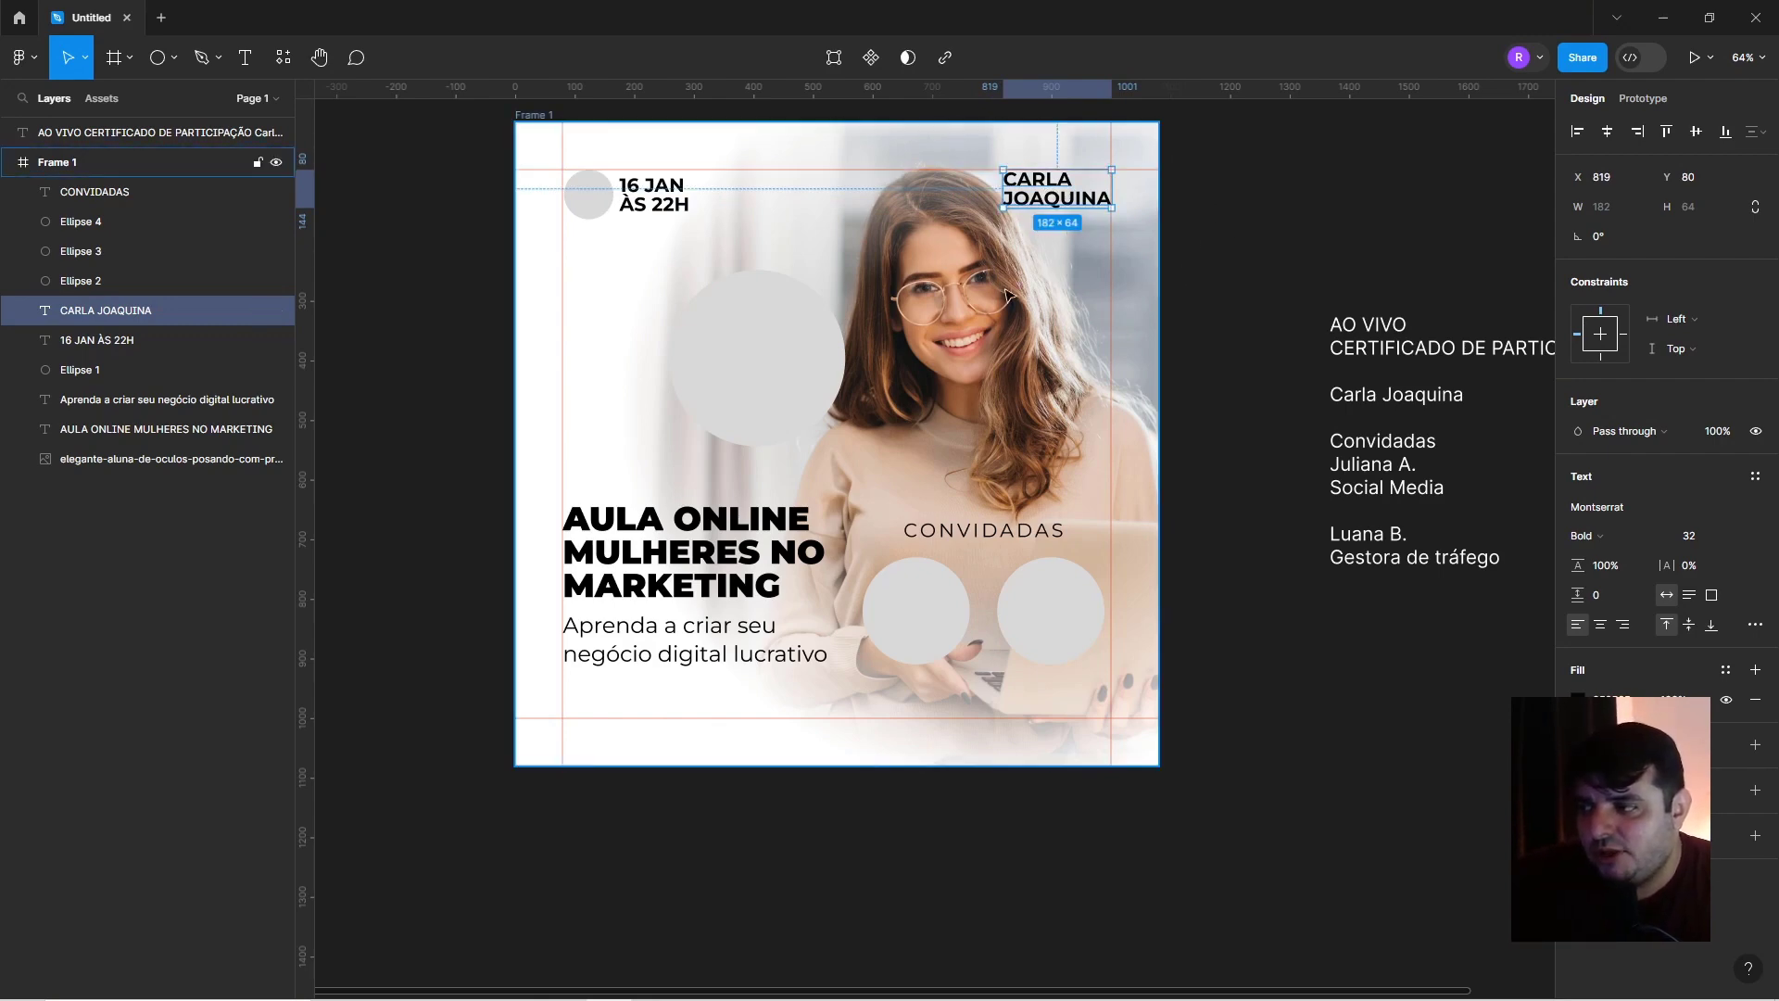
{"action": "key", "text": "Escape"}
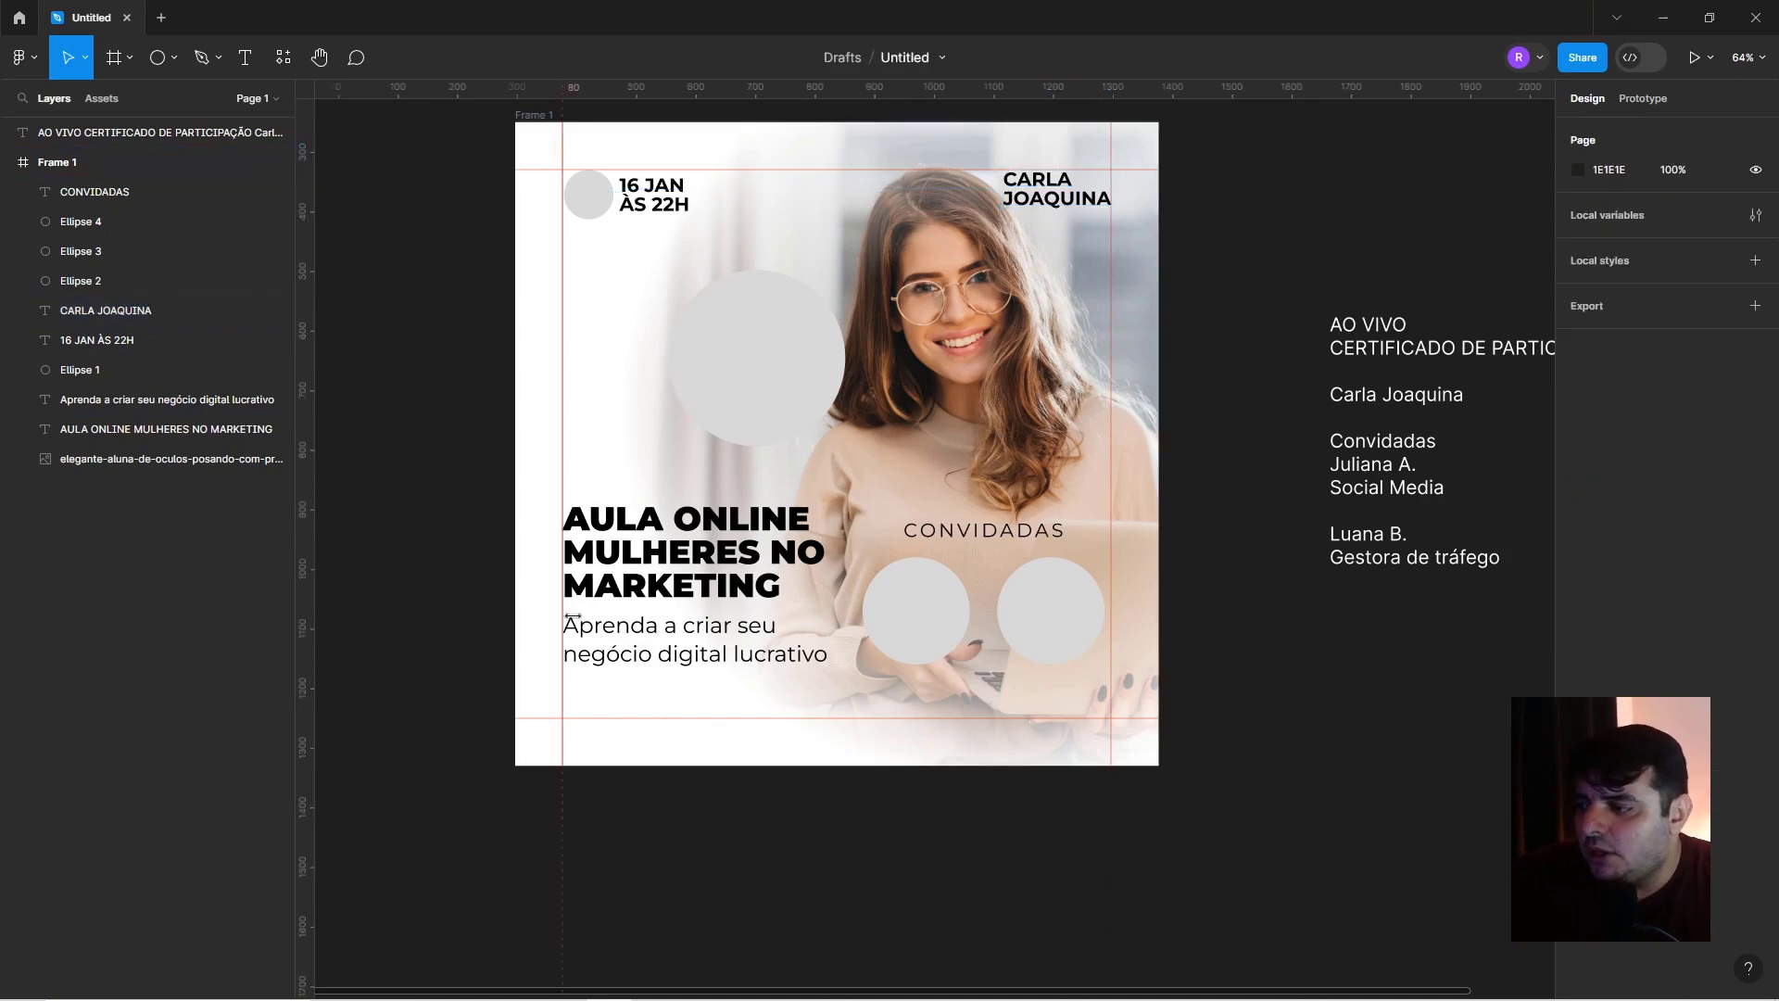
Change the fill of the large circle and the small circle beside the date to black.
{"action": "left_click", "coordinate": [780, 329]}
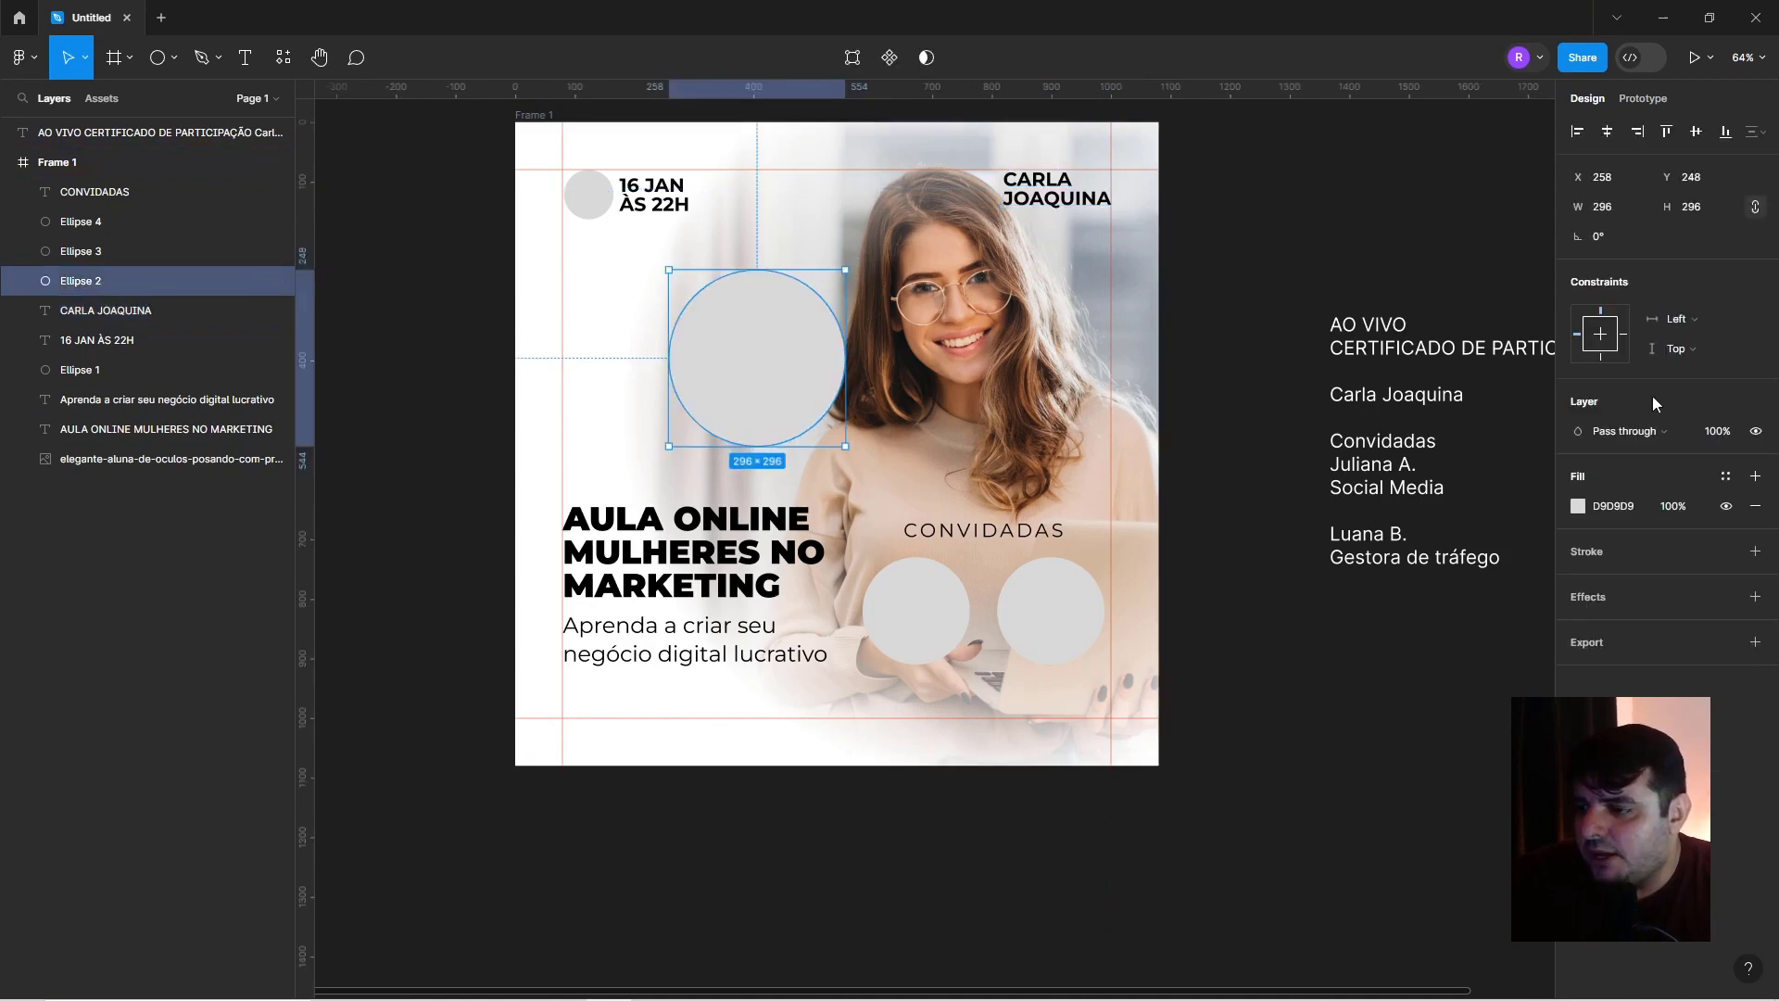
{"action": "left_click", "coordinate": [1578, 506]}
{"action": "left_click", "coordinate": [1336, 738]}
{"action": "left_click", "coordinate": [1124, 802]}
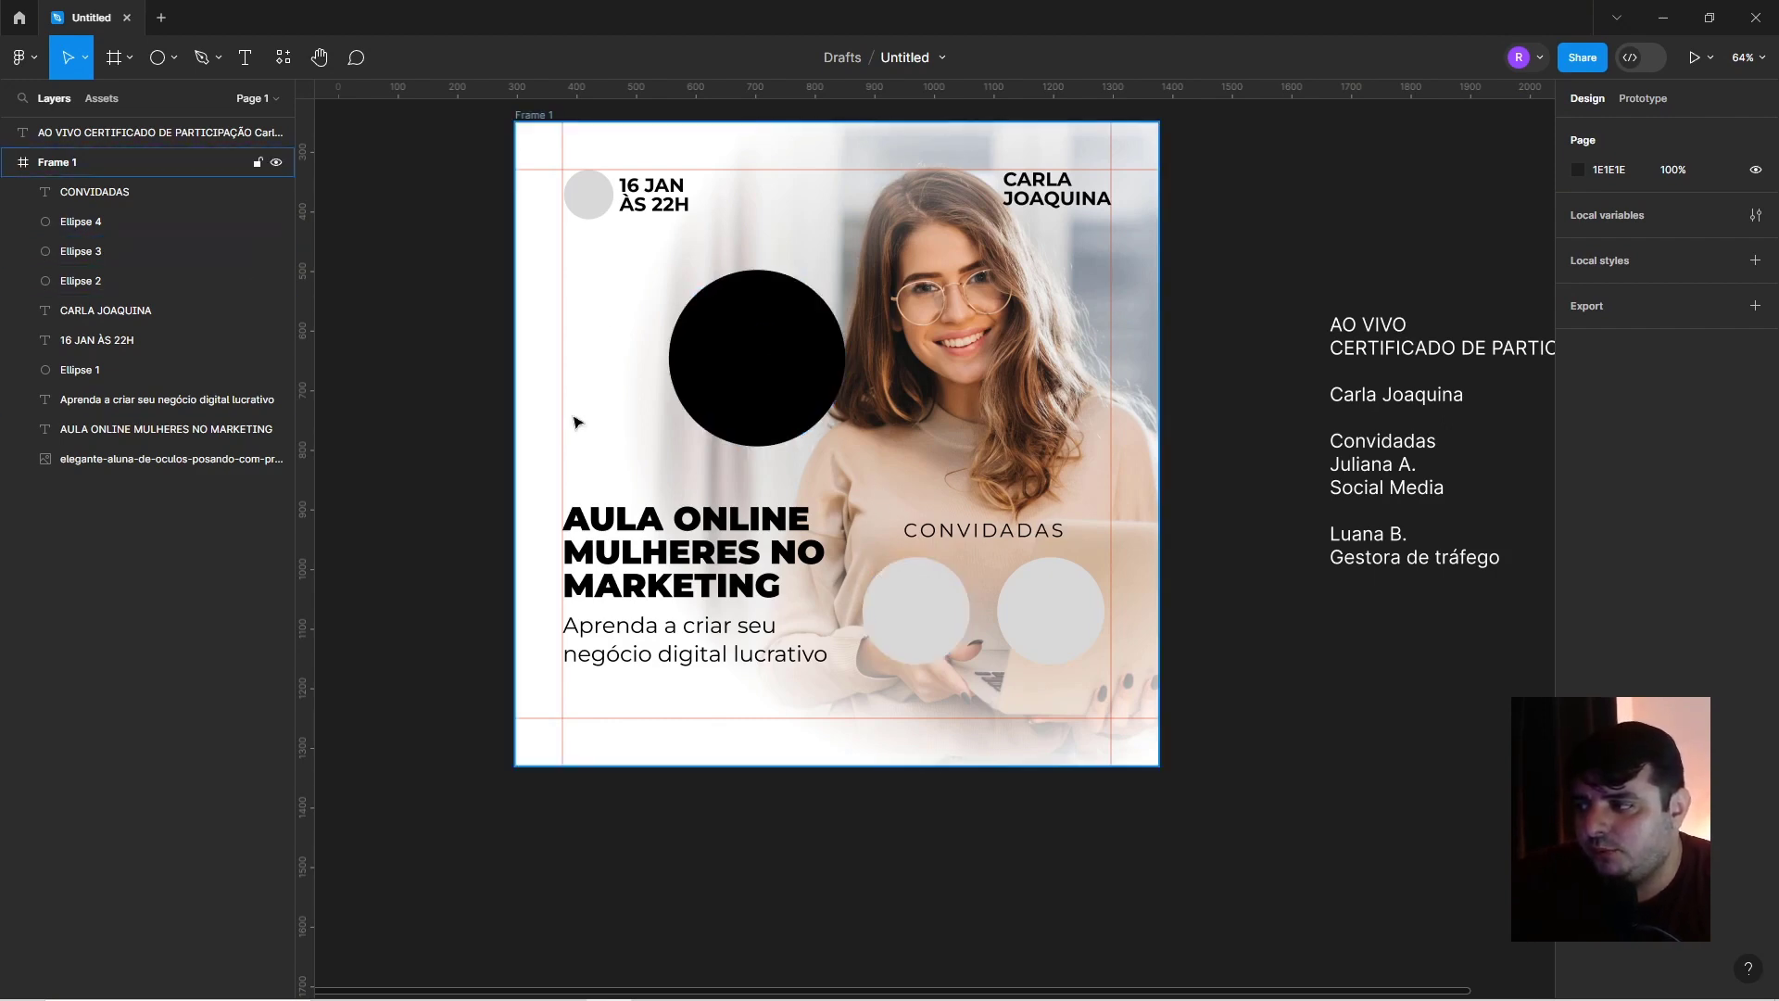
{"action": "left_click", "coordinate": [589, 195]}
{"action": "left_click", "coordinate": [1578, 506]}
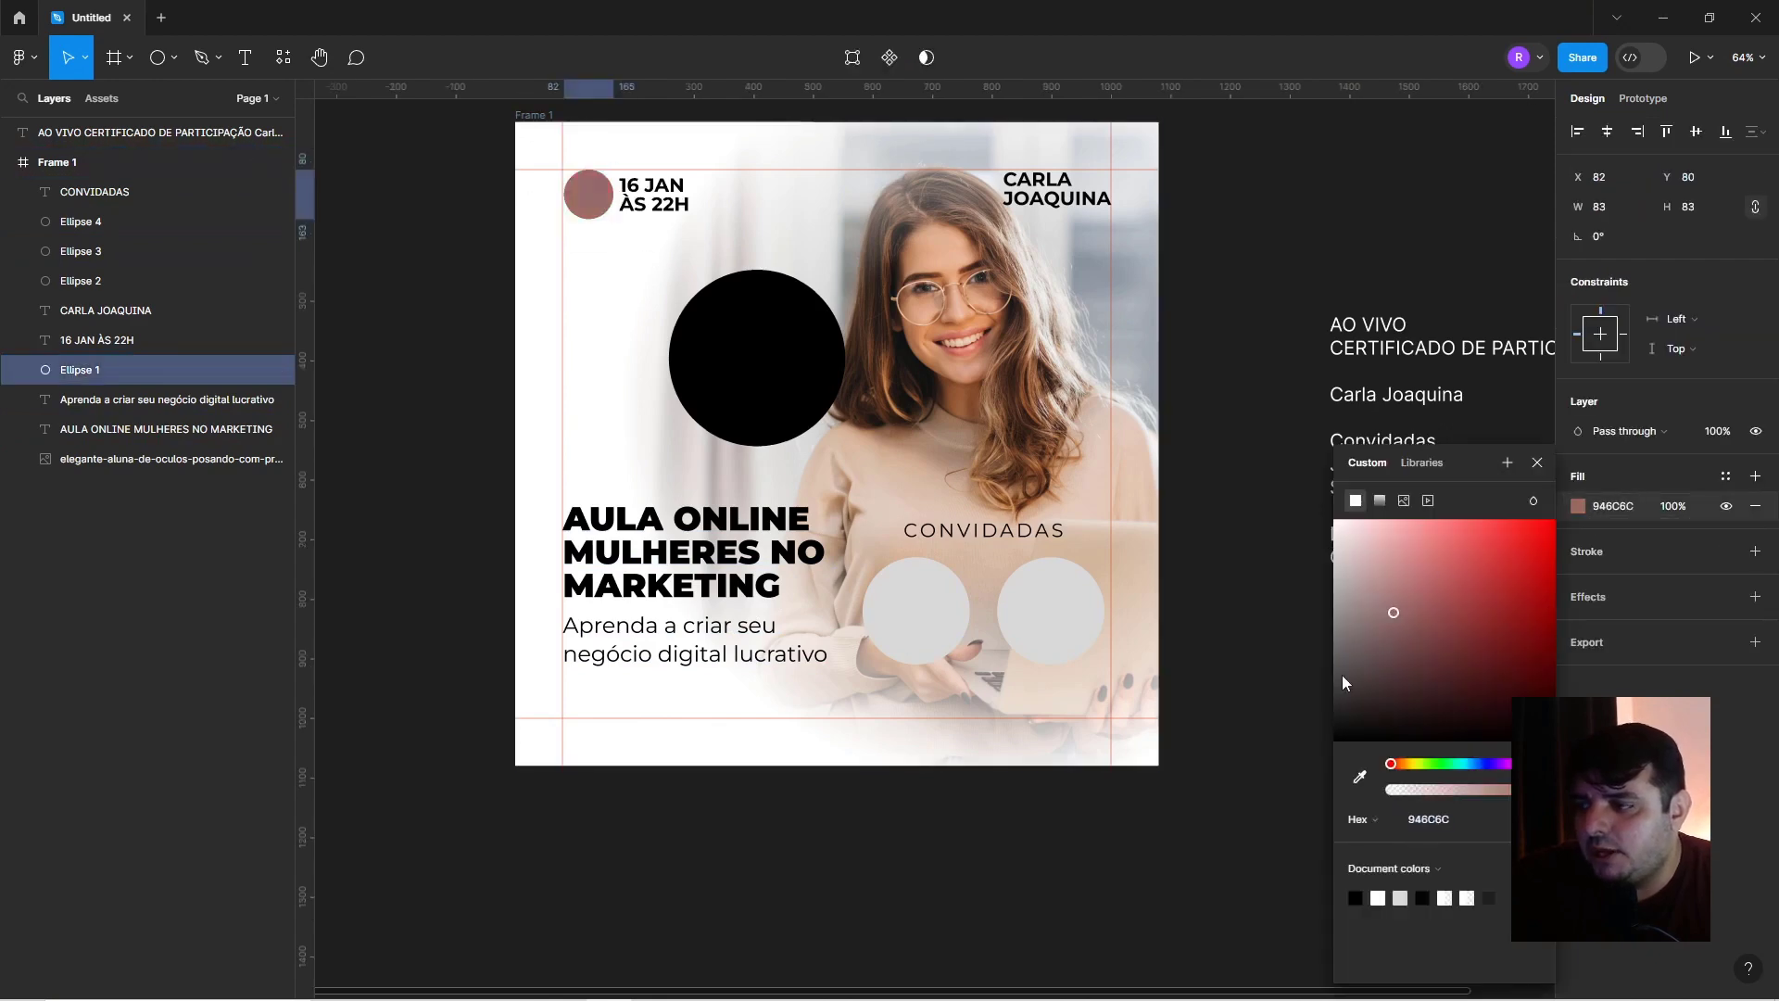
{"action": "left_click", "coordinate": [712, 348]}
{"action": "left_click", "coordinate": [440, 292]}
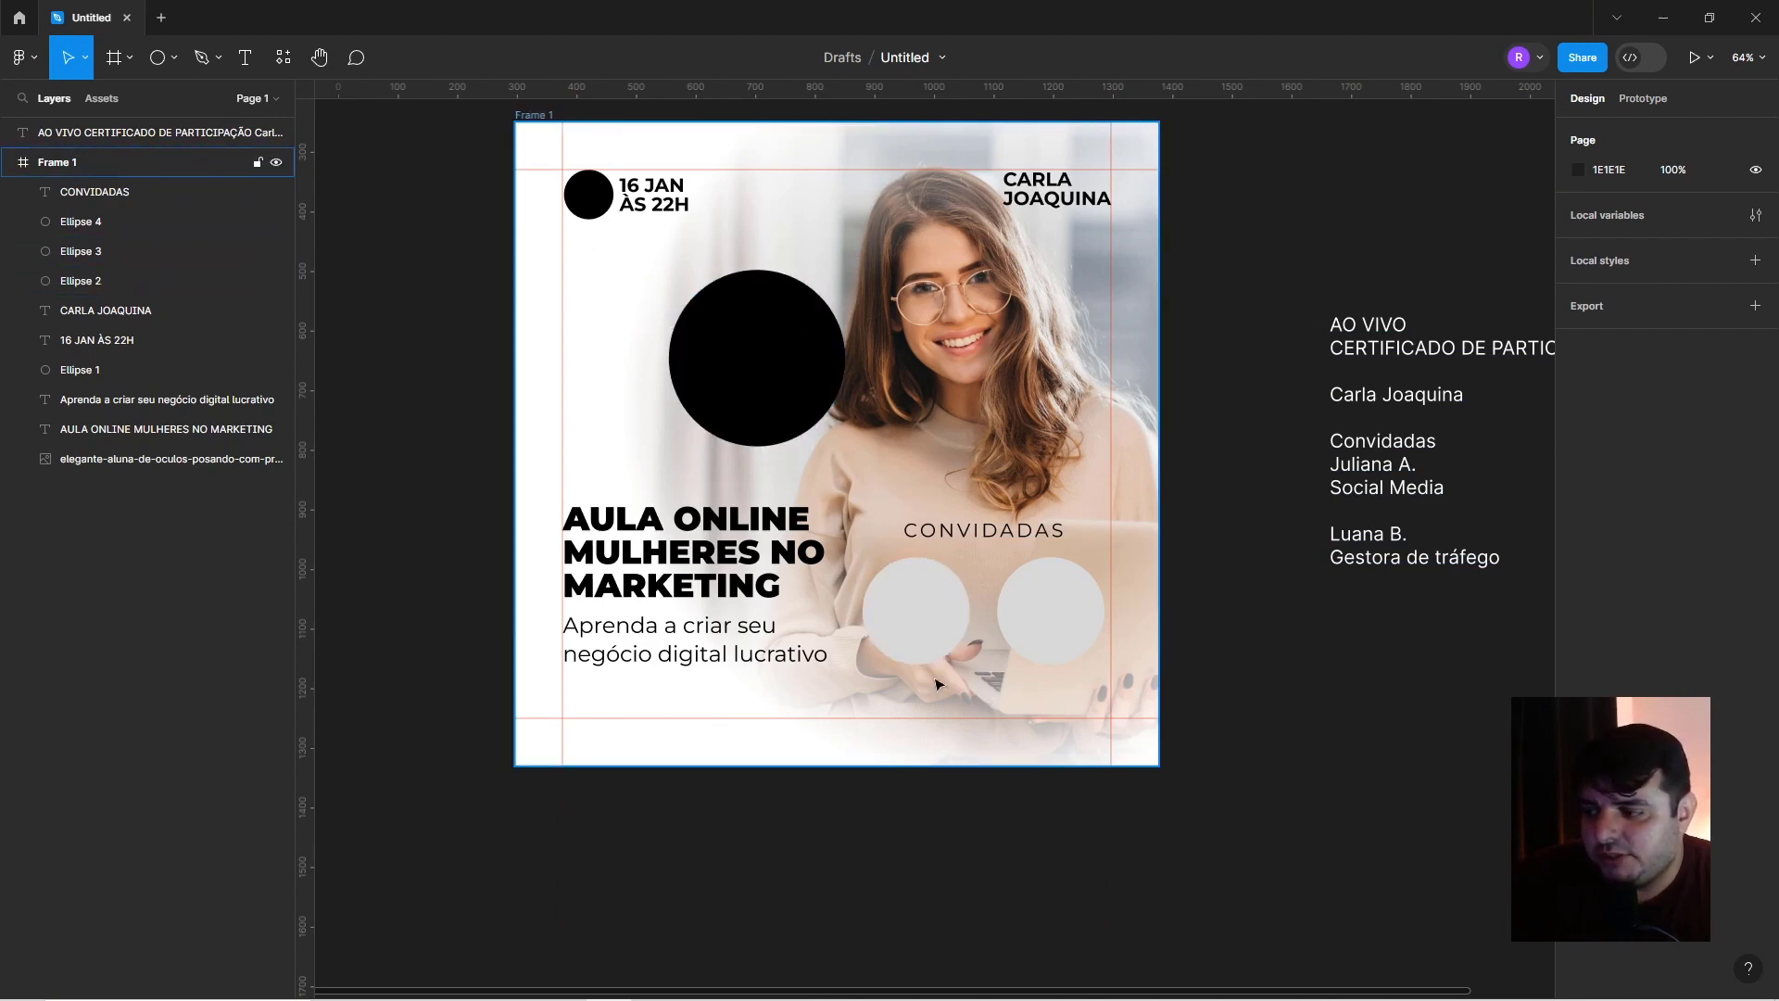
{"action": "left_click", "coordinate": [958, 552]}
{"action": "left_click", "coordinate": [1293, 255]}
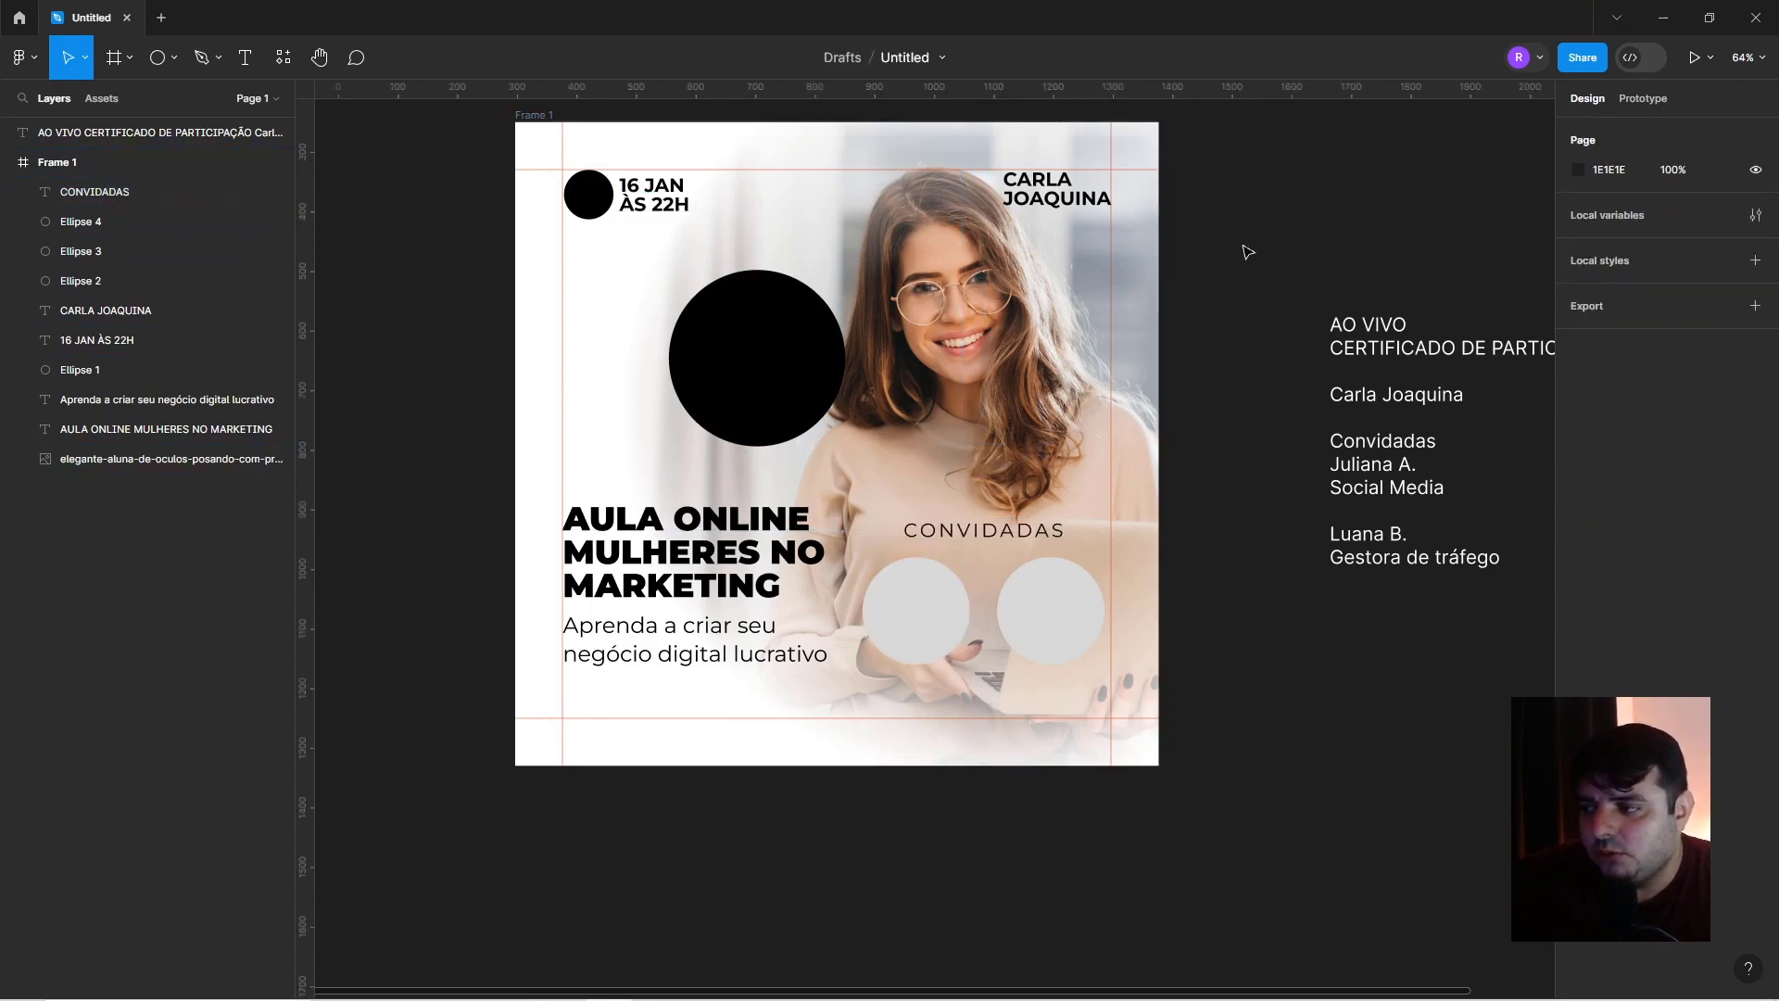
Centre-align the CONVIDADAS heading and reduce its font size to 26.
{"action": "left_click", "coordinate": [1013, 526]}
{"action": "left_click", "coordinate": [1690, 537]}
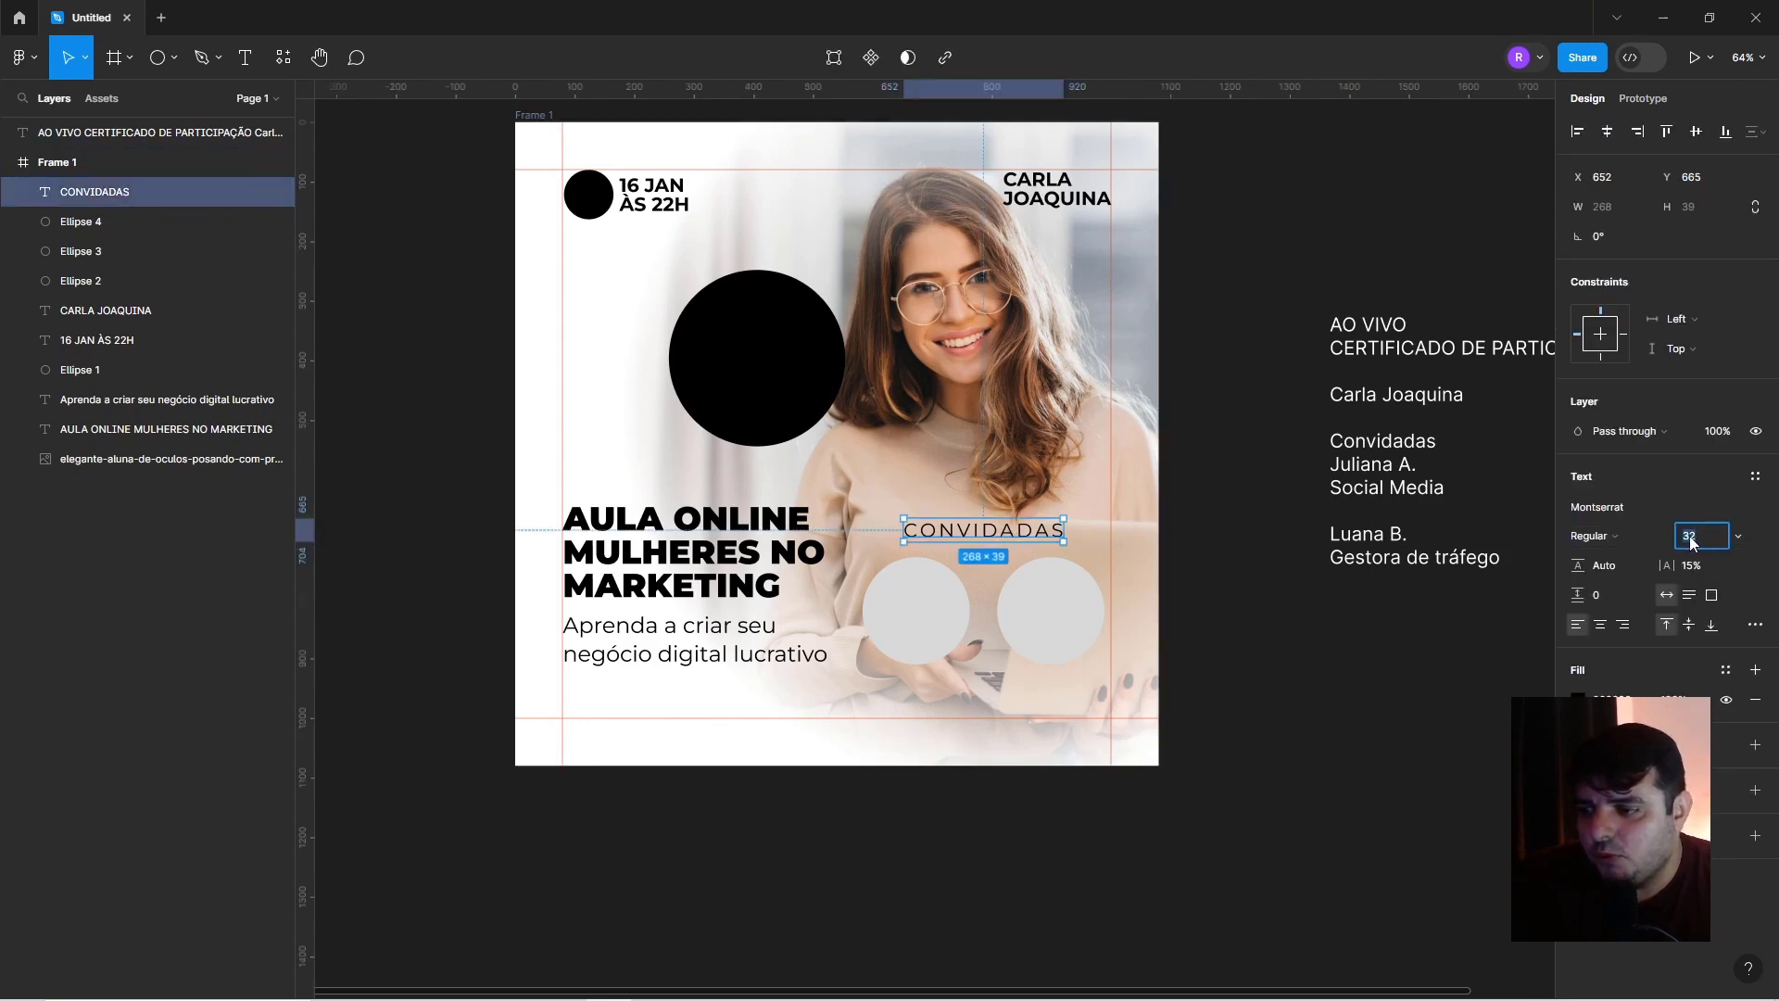
{"action": "left_click", "coordinate": [1601, 624]}
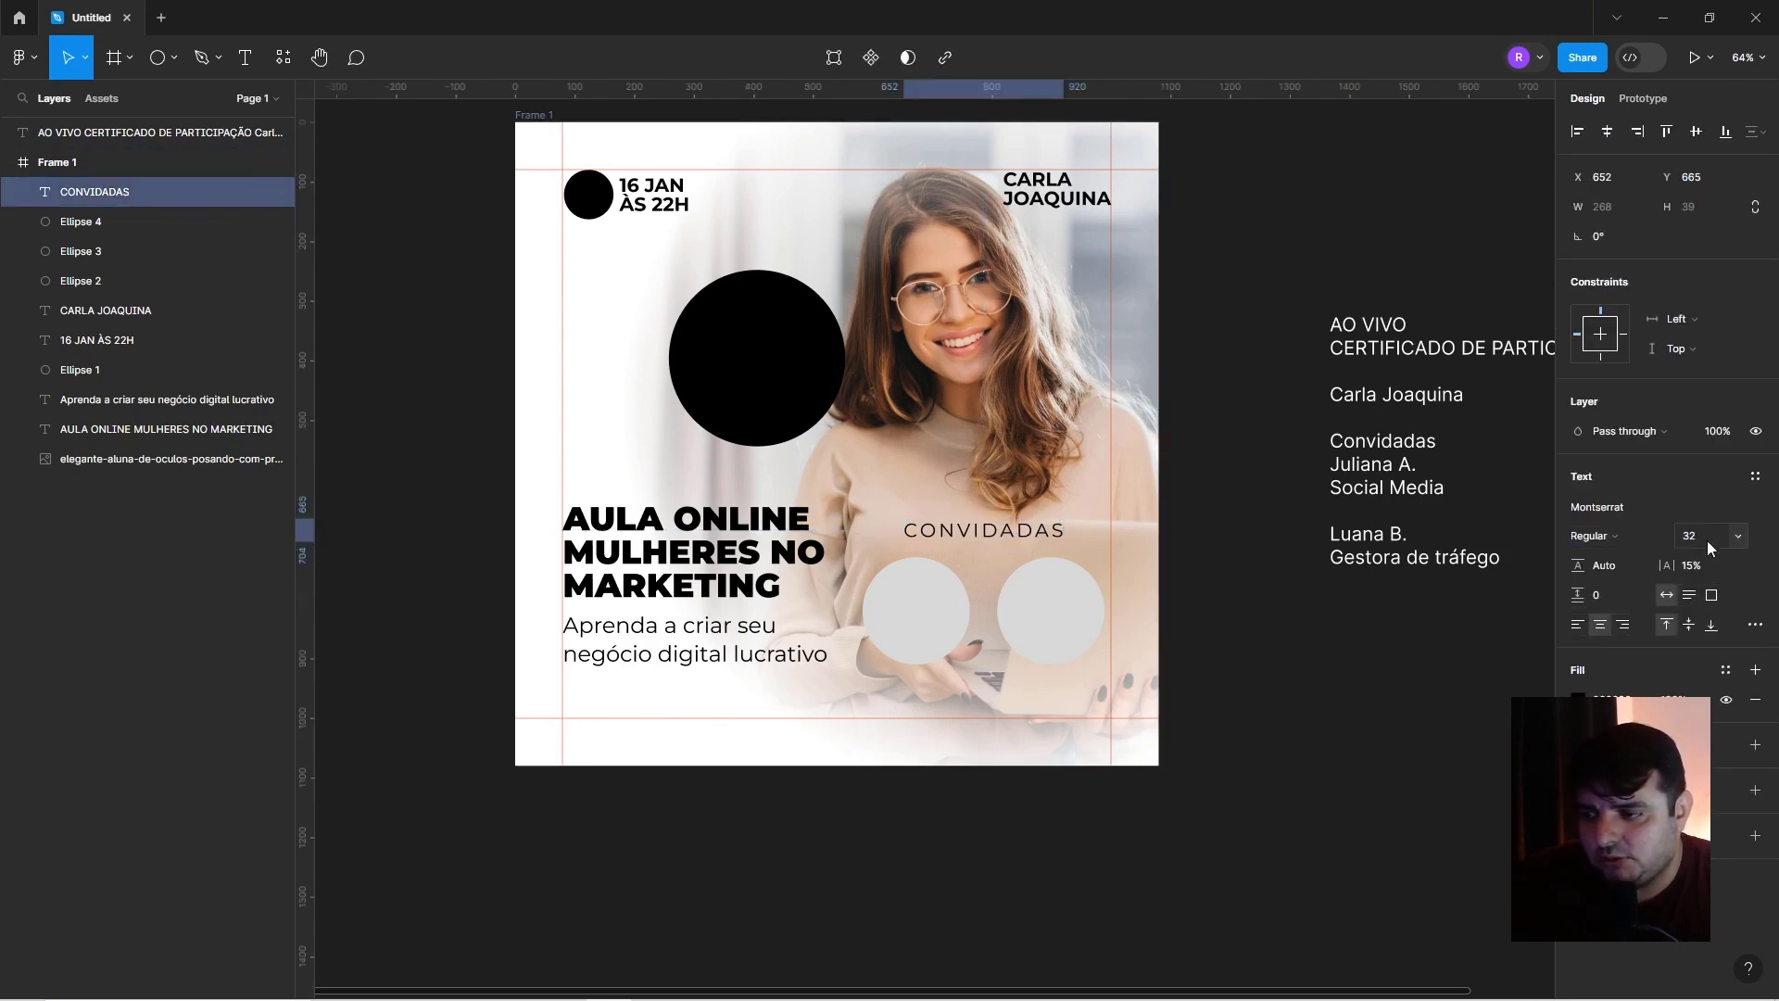
{"action": "key", "text": "Down"}
{"action": "key", "text": "Down"}
{"action": "key", "text": "Down"}
{"action": "key", "text": "Down"}
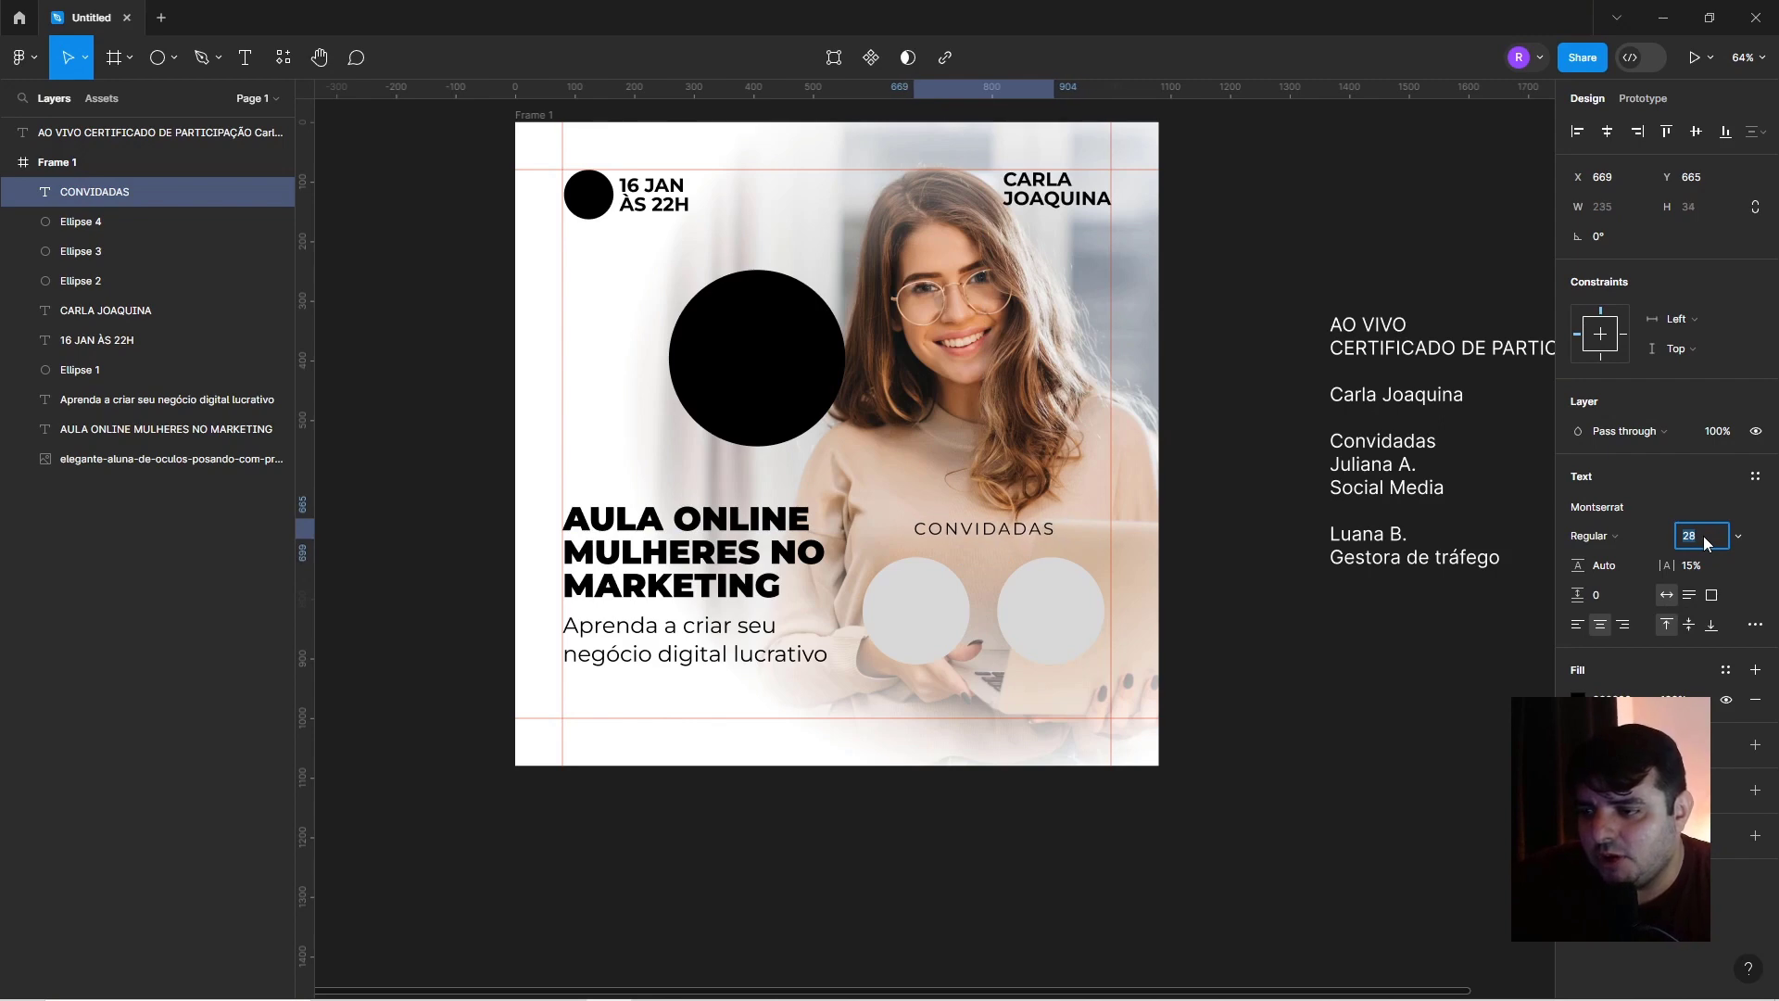
{"action": "key", "text": "Down"}
{"action": "key", "text": "Down"}
{"action": "key", "text": "Return"}
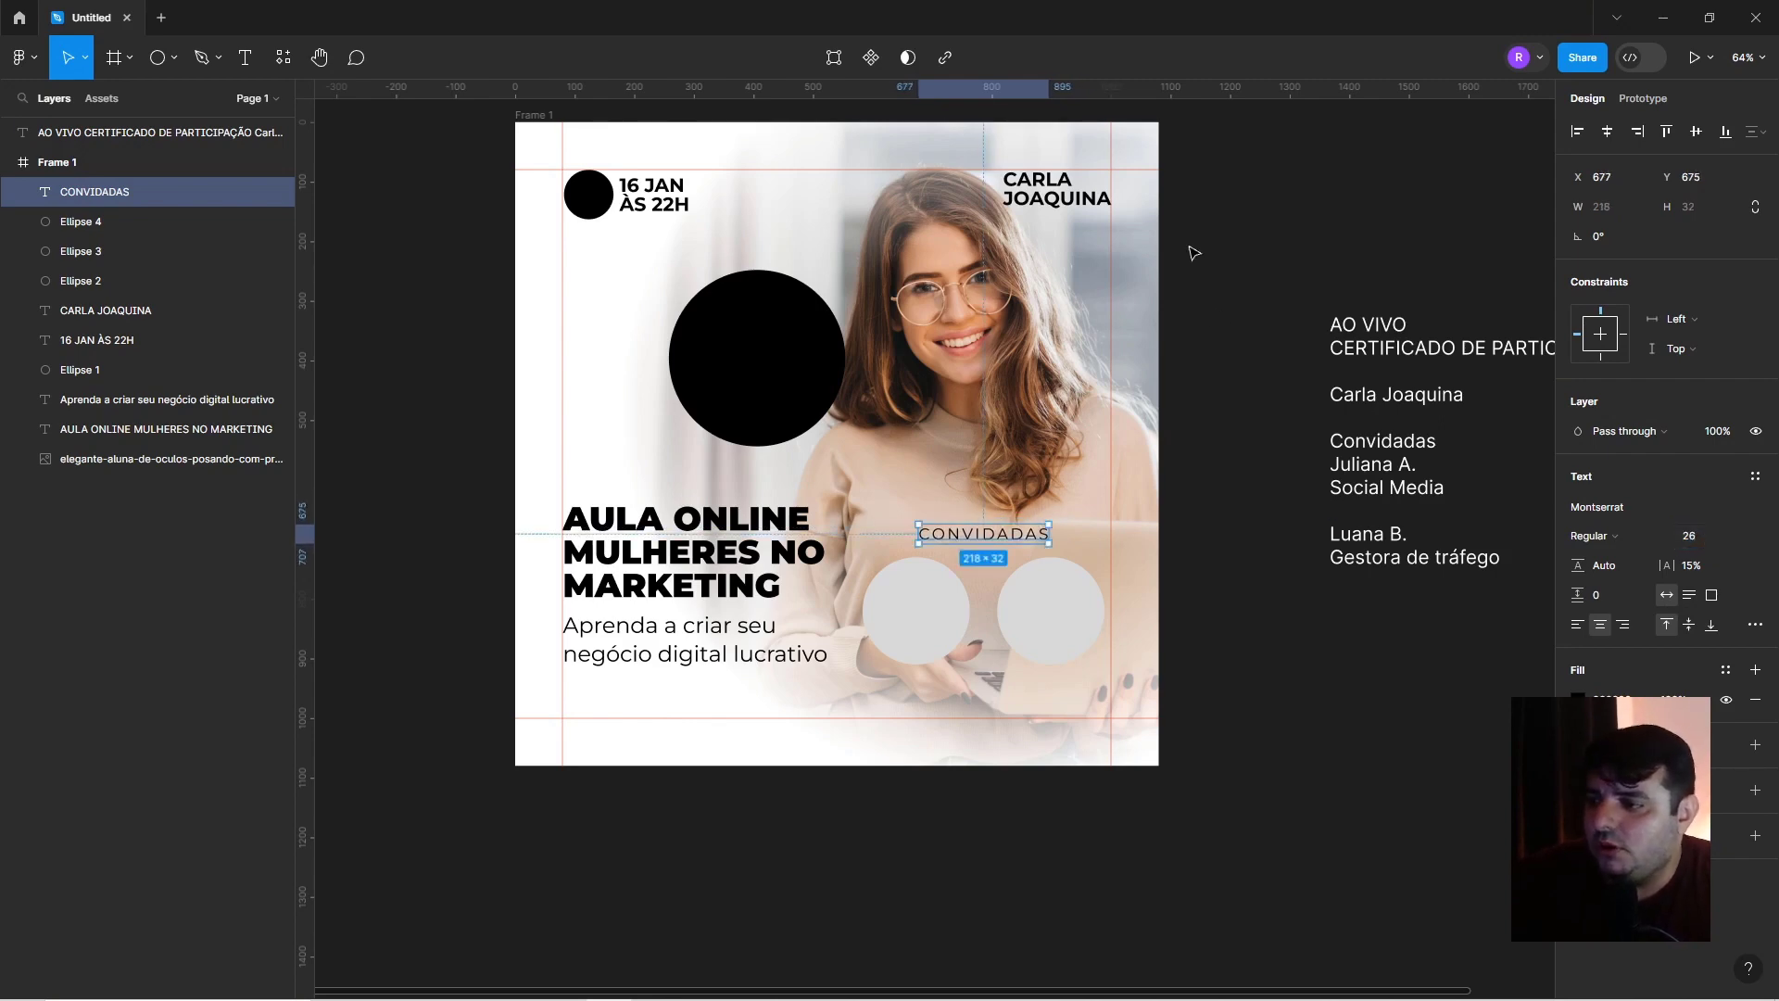
{"action": "left_click", "coordinate": [1272, 463]}
Copy the first guest's name from the notes and paste it into the post.
{"action": "scroll", "coordinate": [1186, 562], "scroll_direction": "up", "scroll_amount": 3}
{"action": "double_click", "coordinate": [1442, 432]}
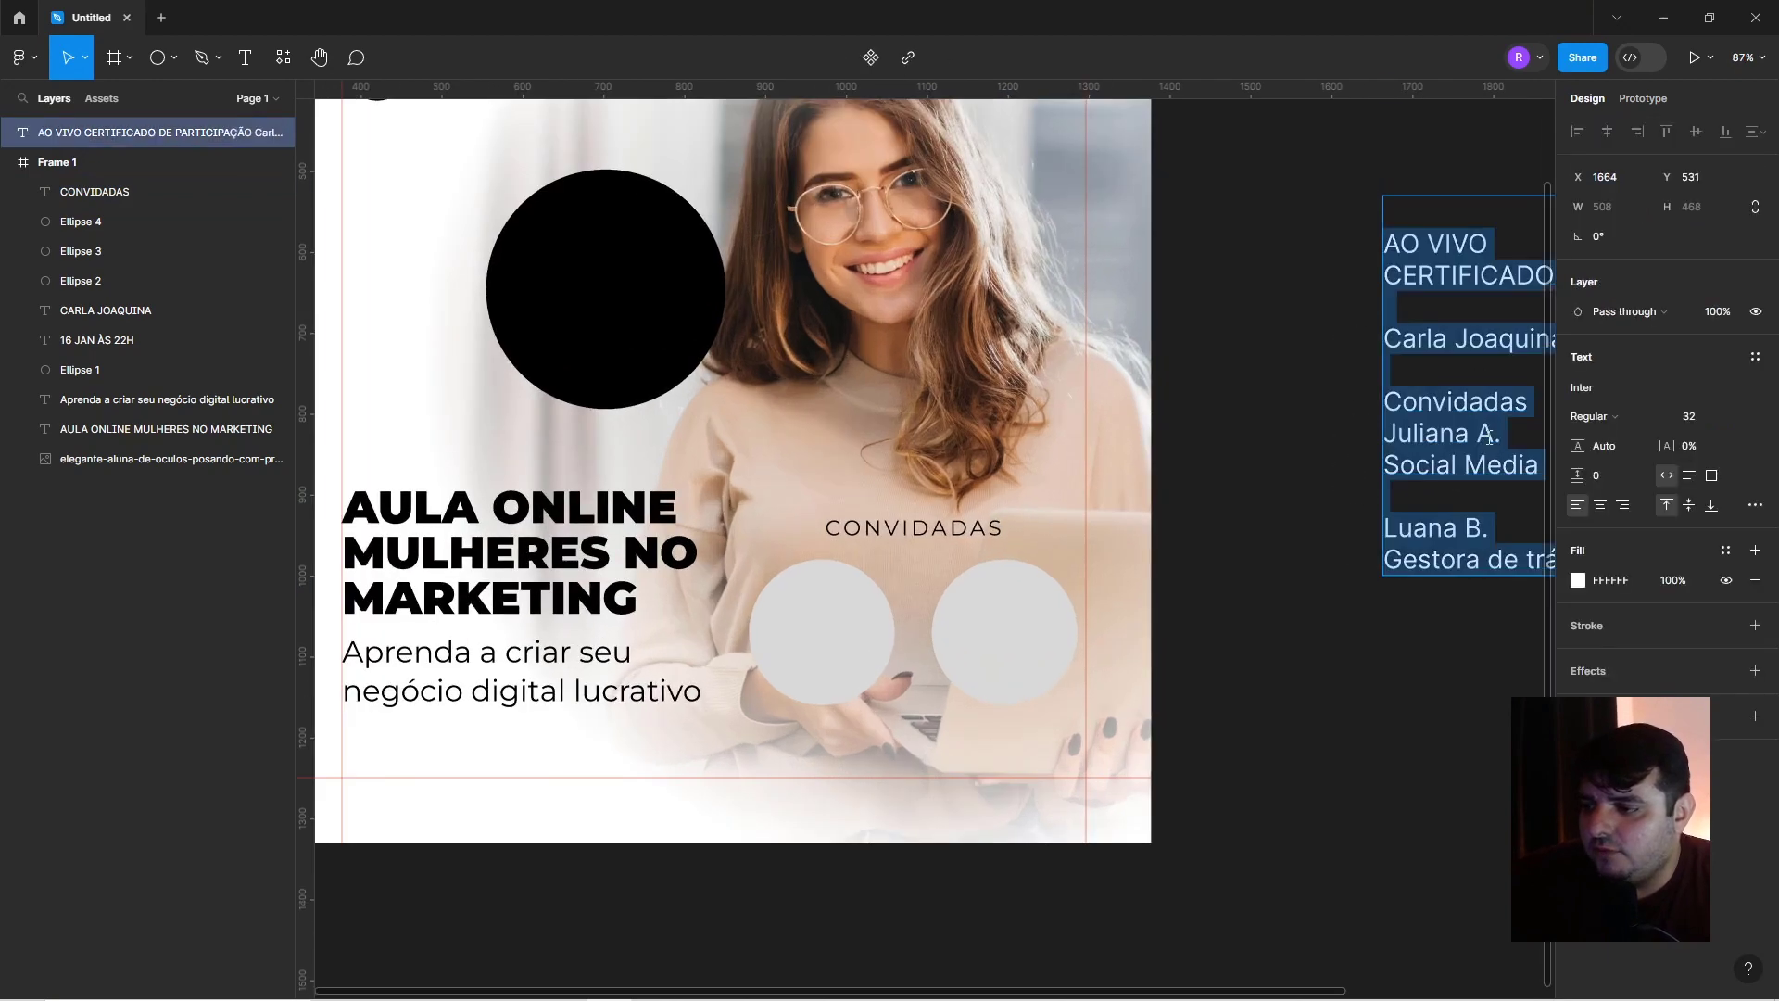
{"action": "key", "text": "ctrl+c"}
{"action": "key", "text": "Escape"}
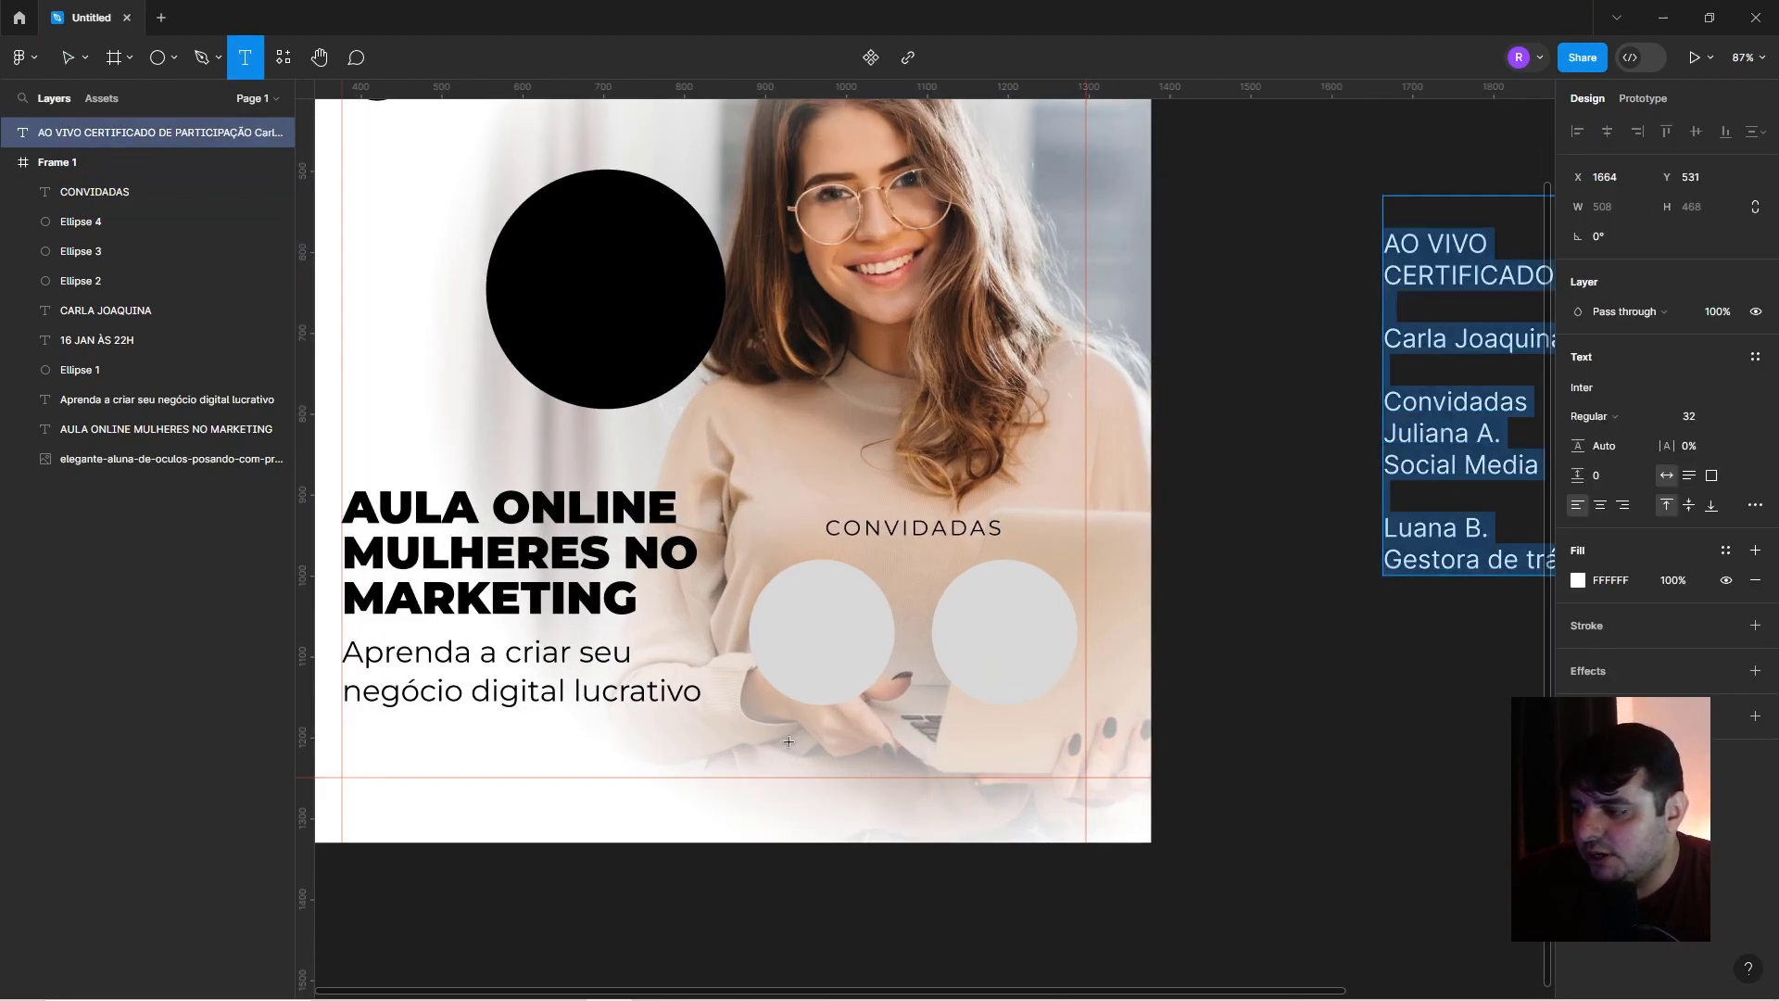
{"action": "key", "text": "ctrl+v"}
{"action": "left_click", "coordinate": [1578, 699]}
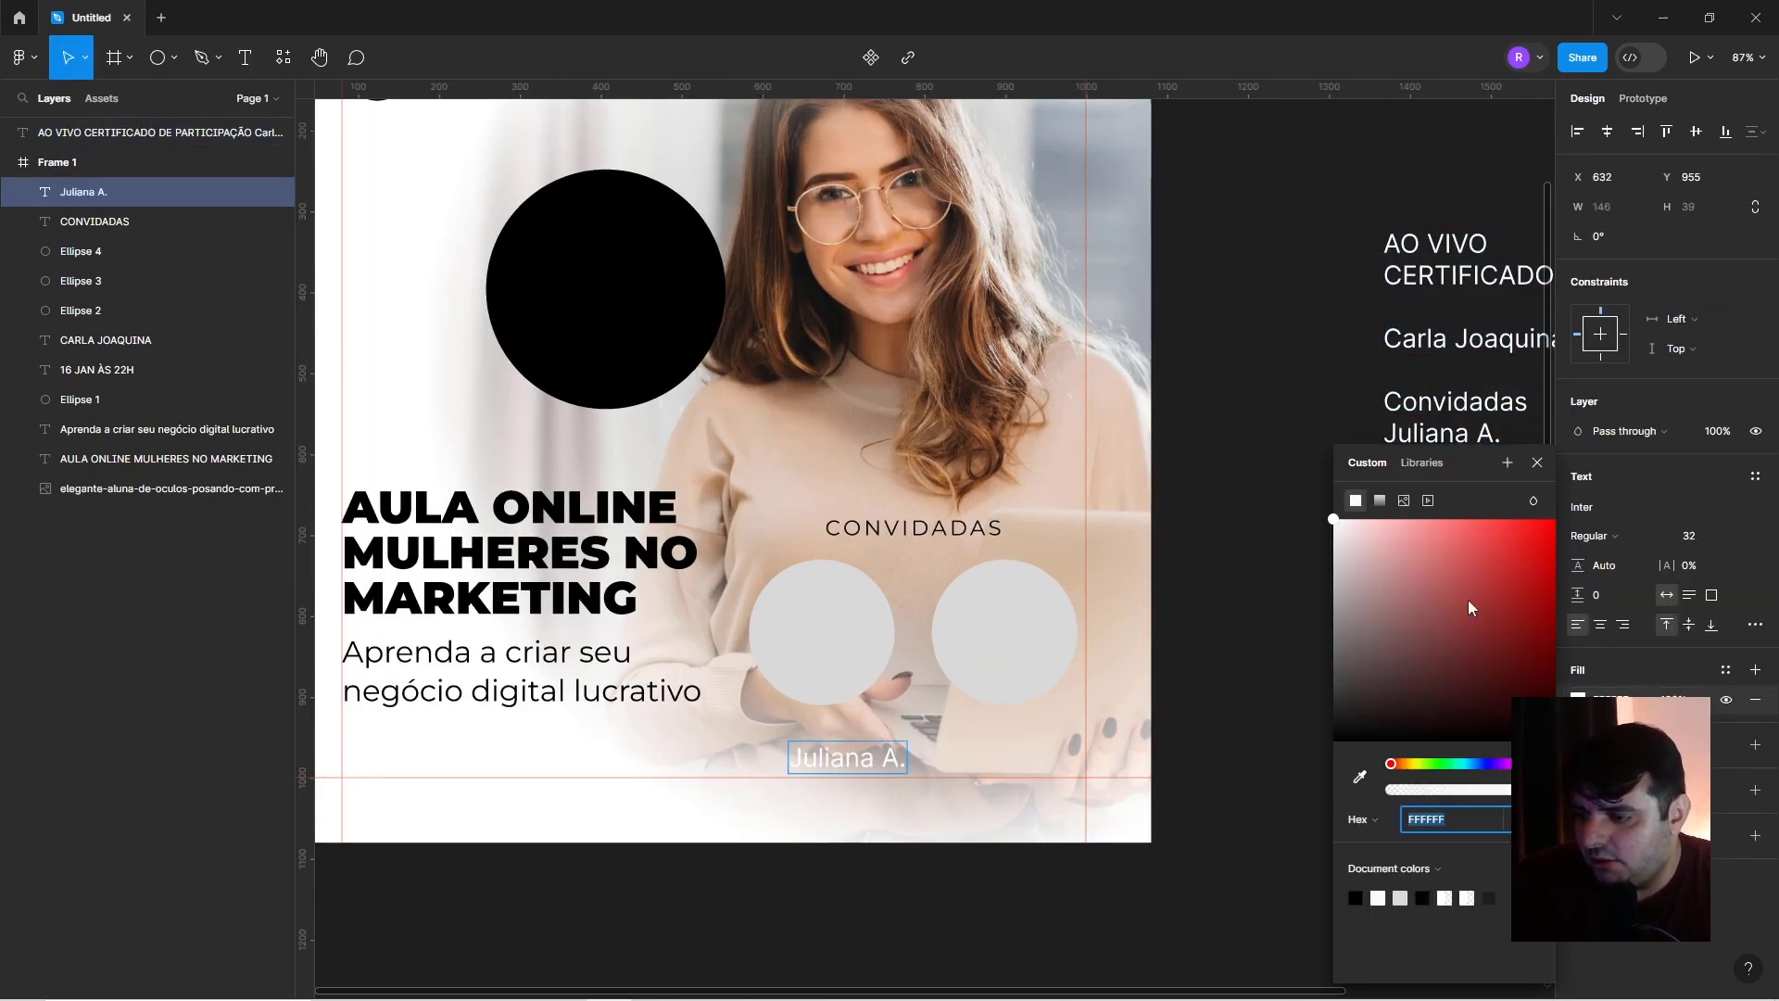
{"action": "left_click", "coordinate": [1610, 511]}
{"action": "type", "text": "mon"}
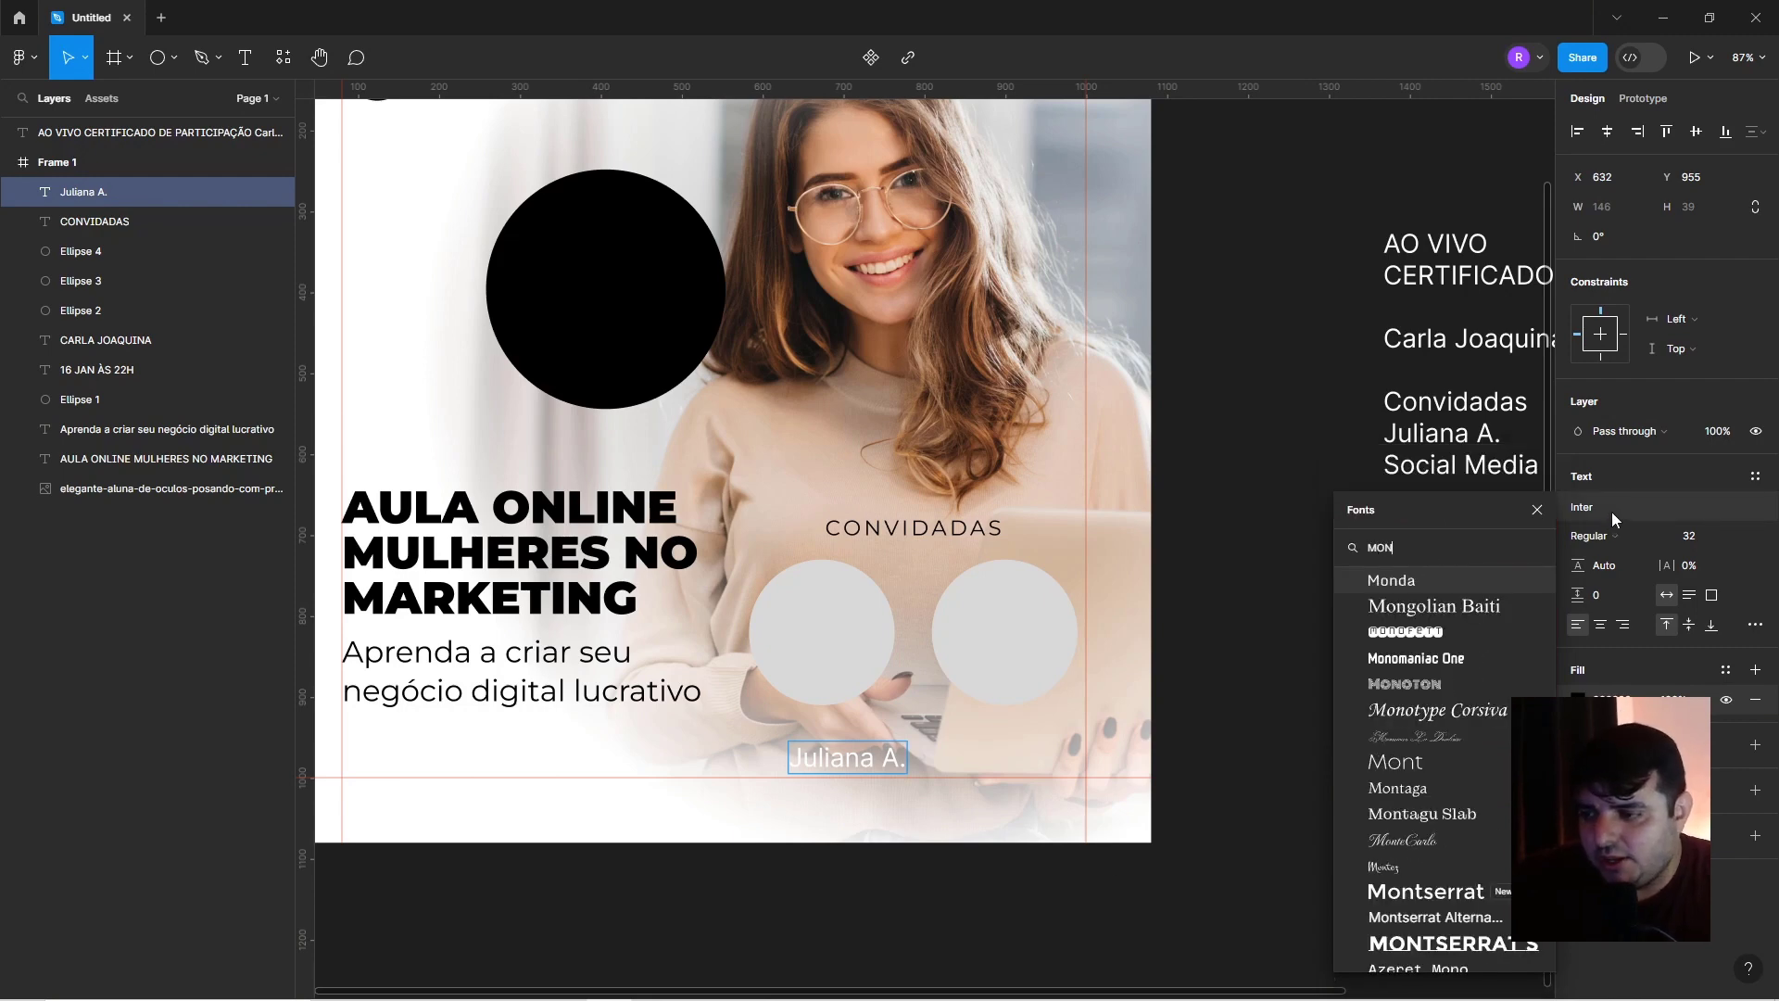
{"action": "type", "text": "tserrat"}
{"action": "key", "text": "Return"}
{"action": "key", "text": "ctrl+z"}
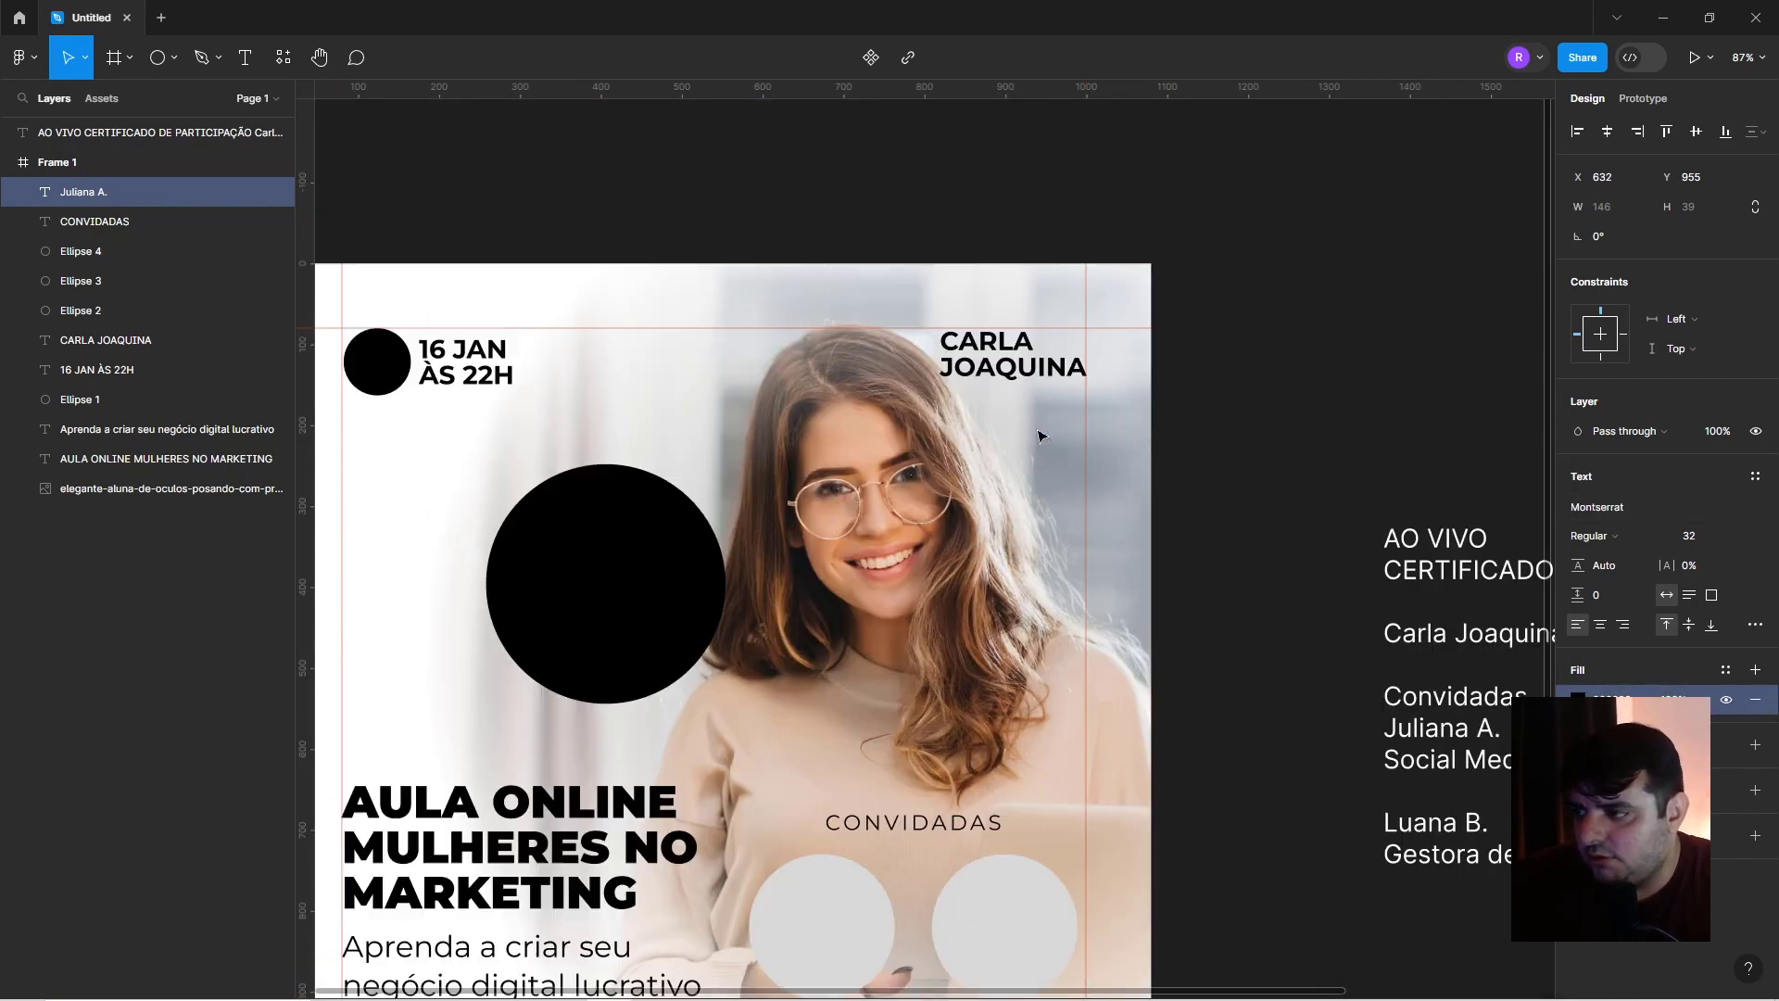
{"action": "key", "text": "ctrl+z"}
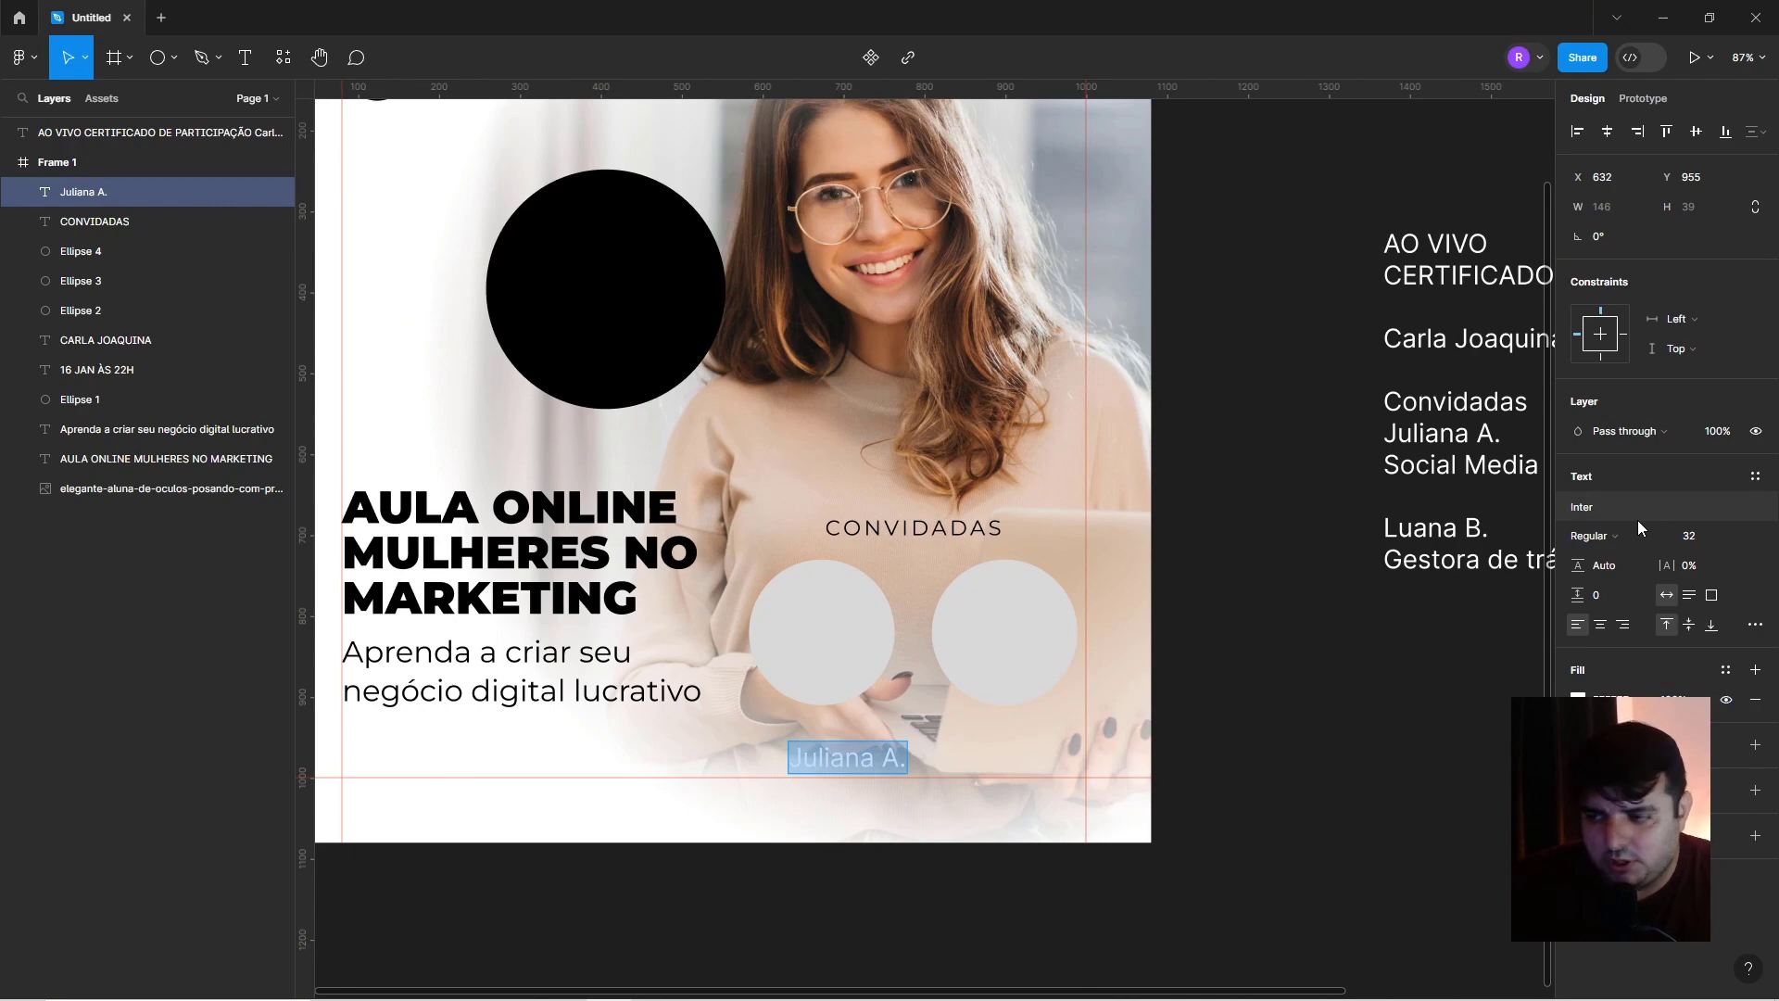
Set the pasted guest name in black Montserrat and move it beneath the circles.
{"action": "left_click", "coordinate": [1591, 507]}
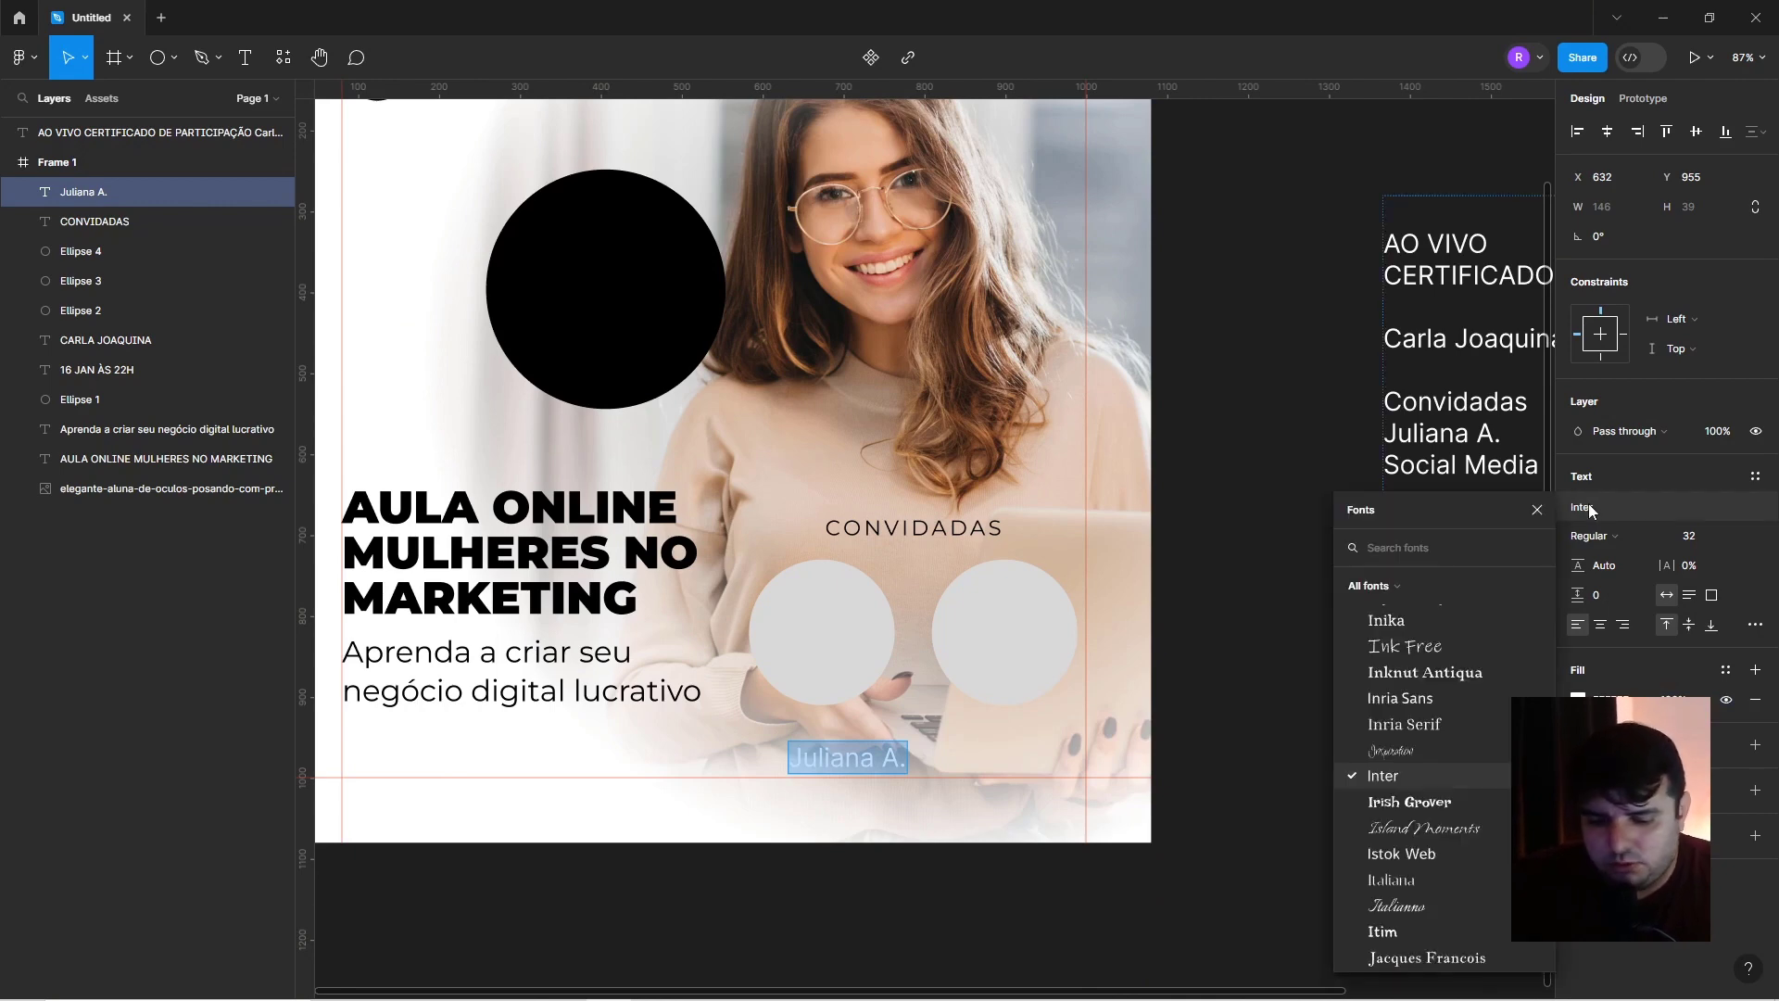
{"action": "type", "text": "mont"}
{"action": "key", "text": "Return"}
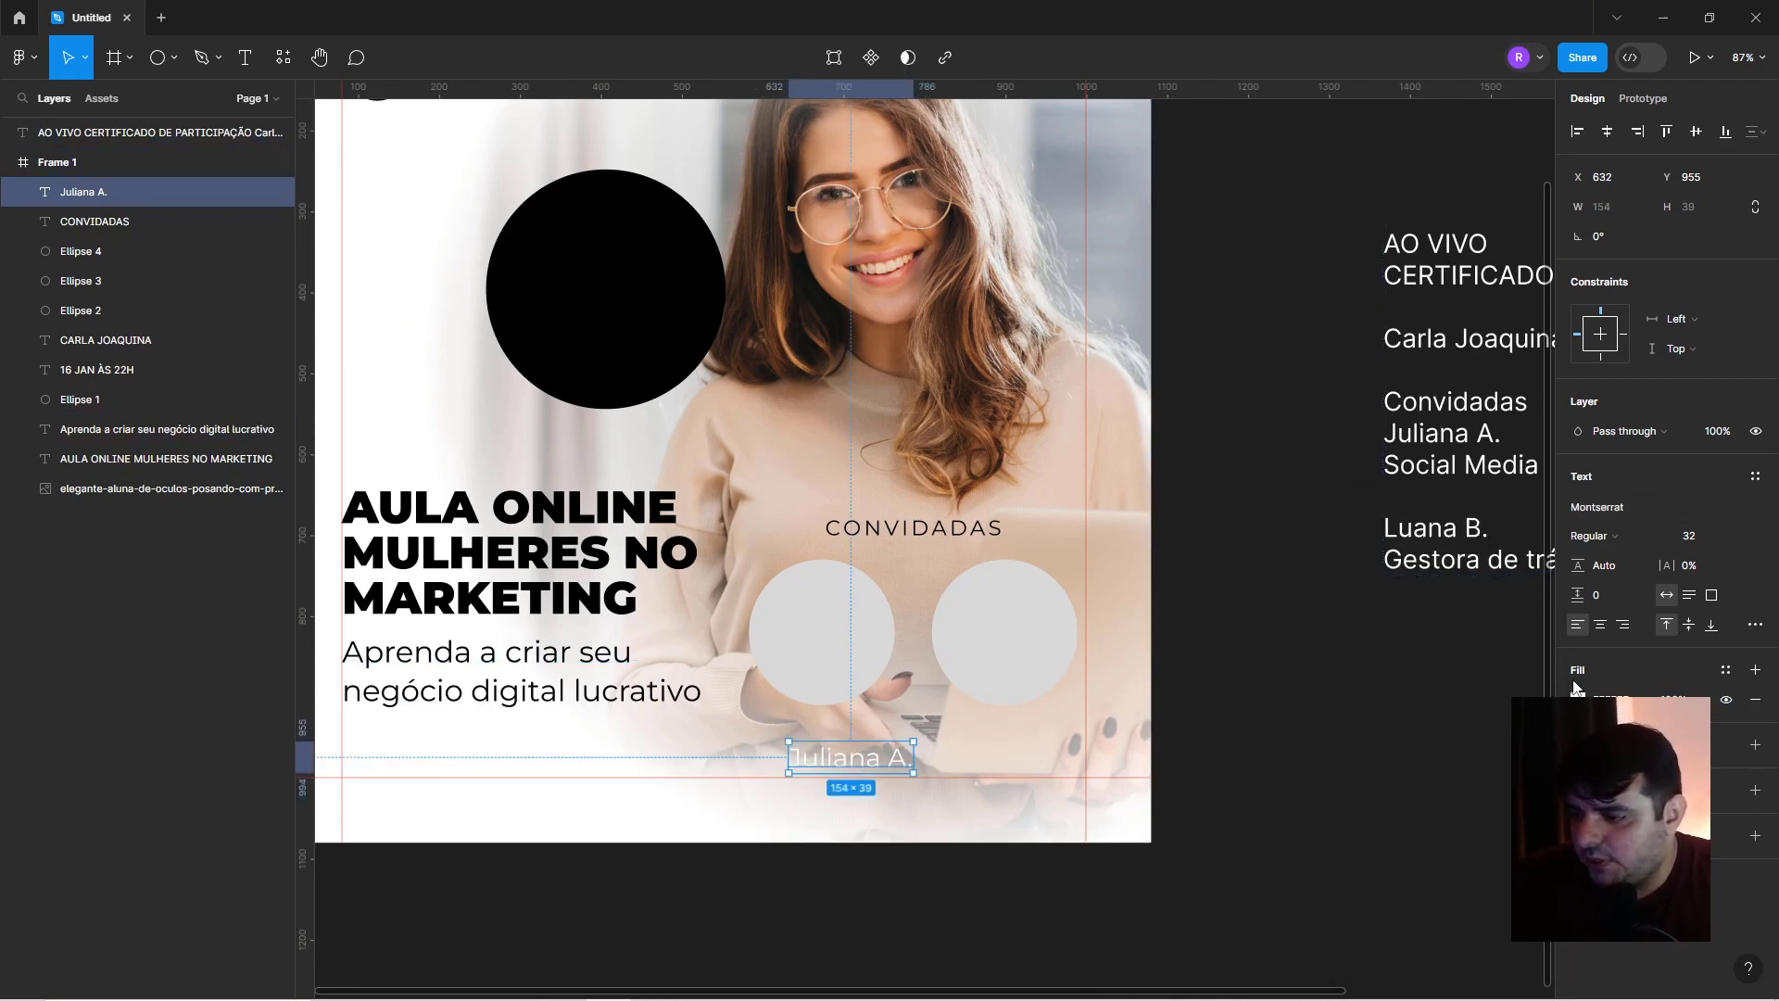
{"action": "left_click", "coordinate": [1578, 700]}
{"action": "left_click_drag", "start_coordinate": [1353, 722], "coordinate": [1333, 741]}
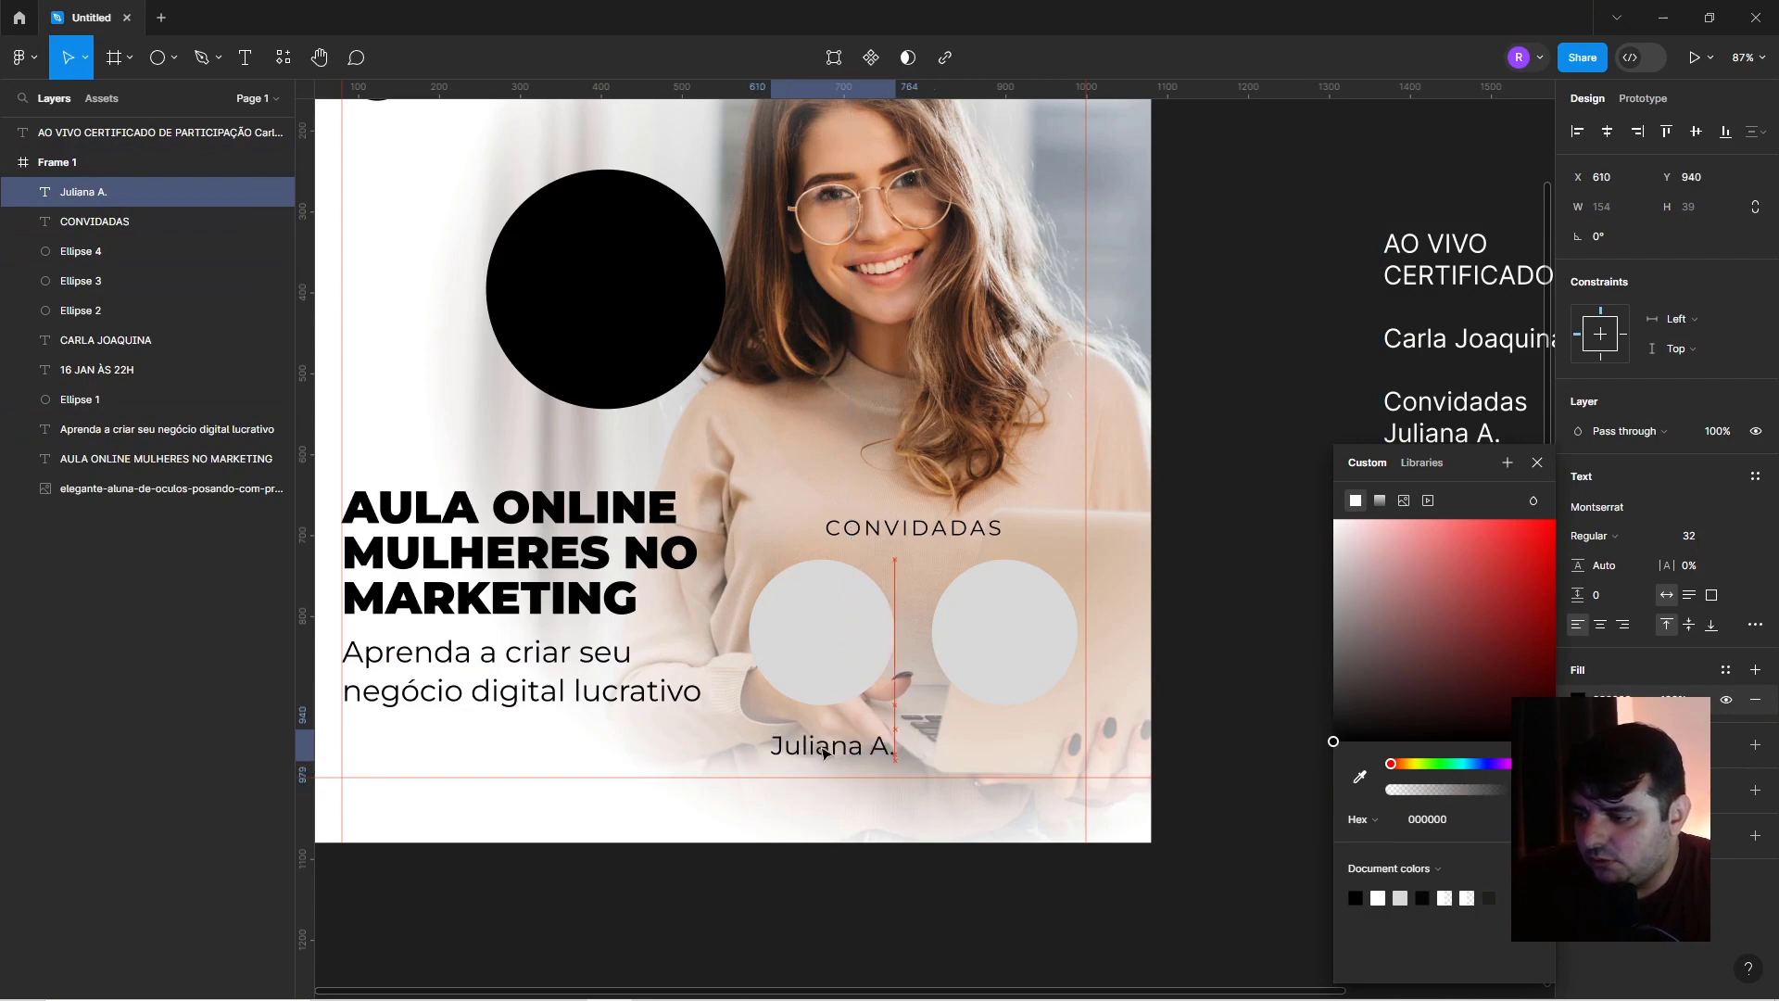
{"action": "left_click_drag", "start_coordinate": [845, 769], "coordinate": [819, 737]}
{"action": "scroll", "coordinate": [799, 577], "scroll_direction": "down", "scroll_amount": 5}
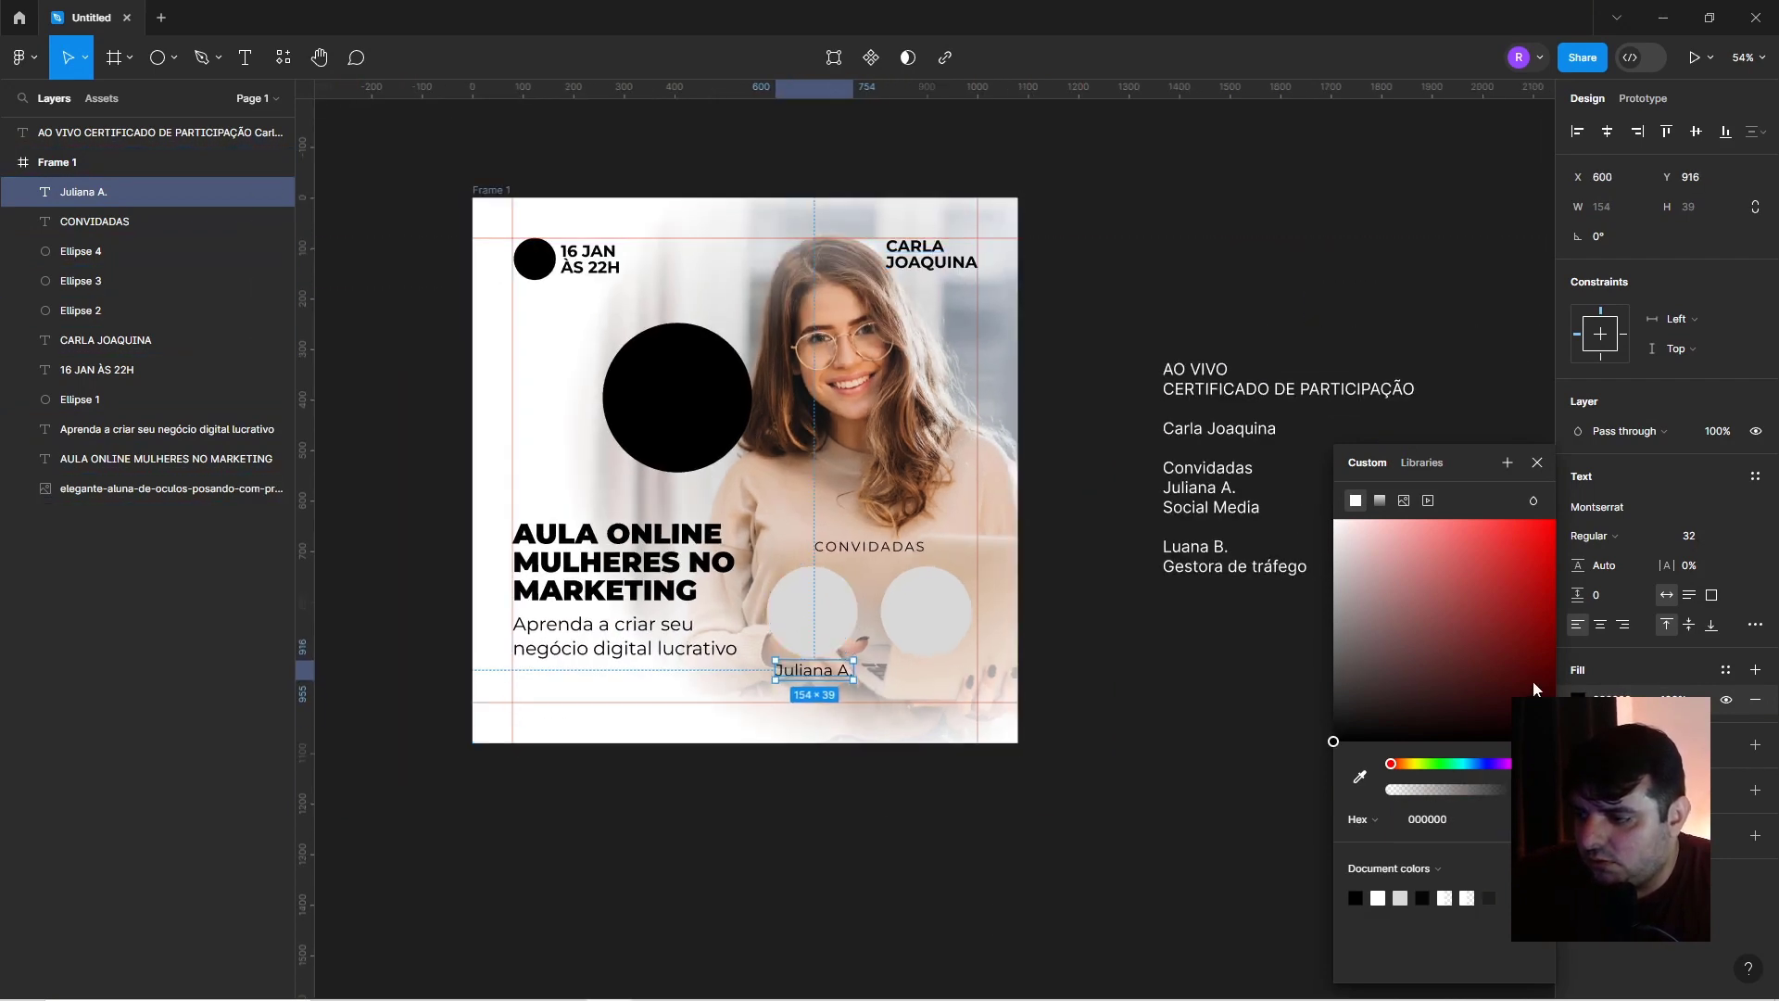
Make the guest name Bold, centre-aligned, at font size 30.
{"action": "left_click", "coordinate": [1589, 536]}
{"action": "left_click", "coordinate": [1610, 600]}
{"action": "key", "text": "ctrl+plus"}
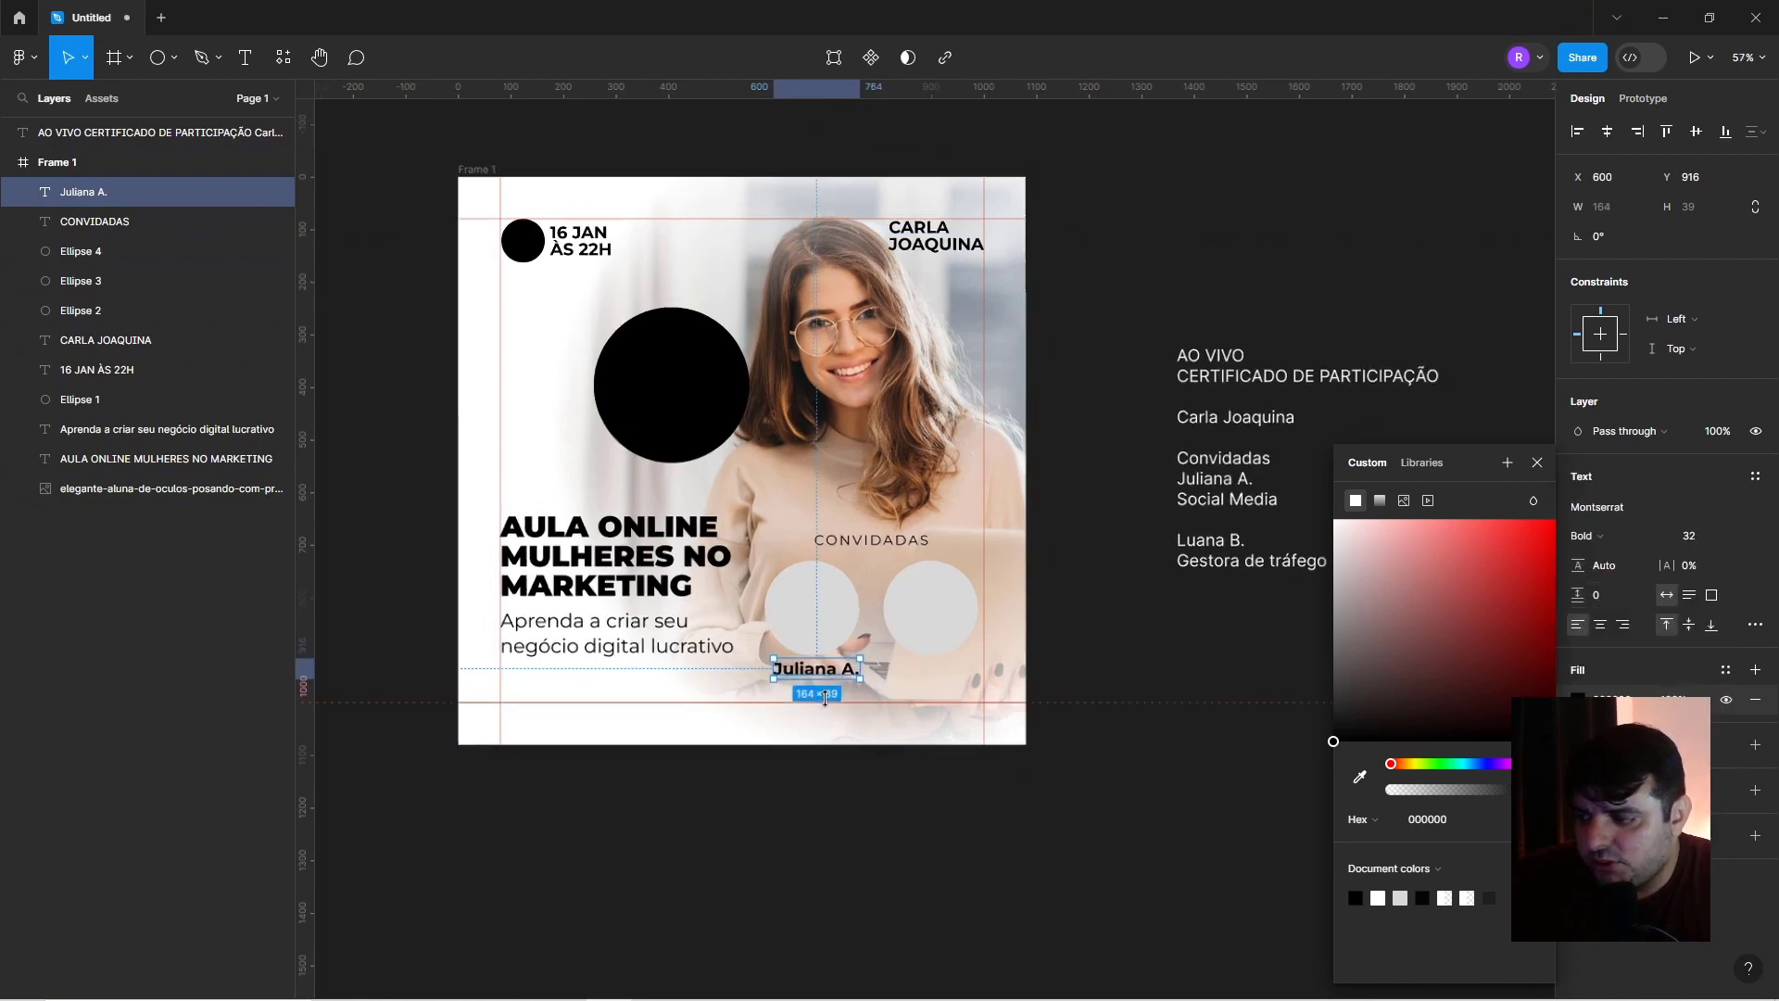
{"action": "left_click", "coordinate": [1606, 625]}
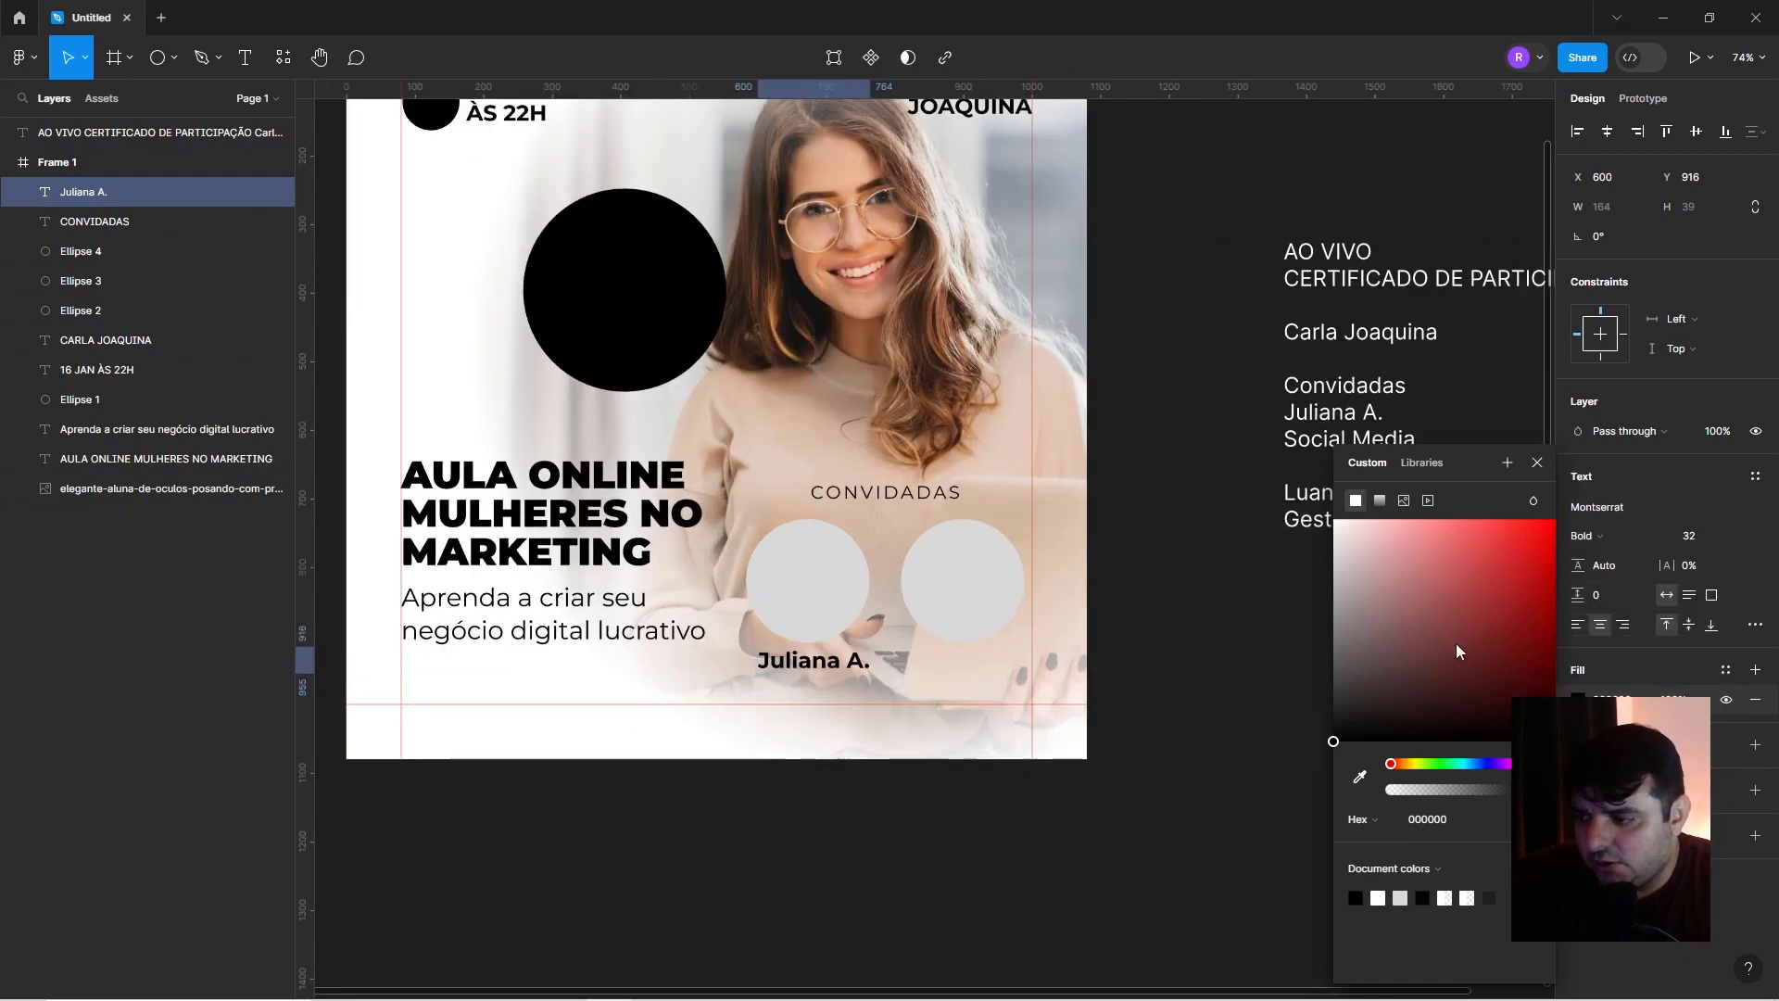
{"action": "left_click", "coordinate": [1703, 545]}
{"action": "type", "text": "30"}
{"action": "key", "text": "Return"}
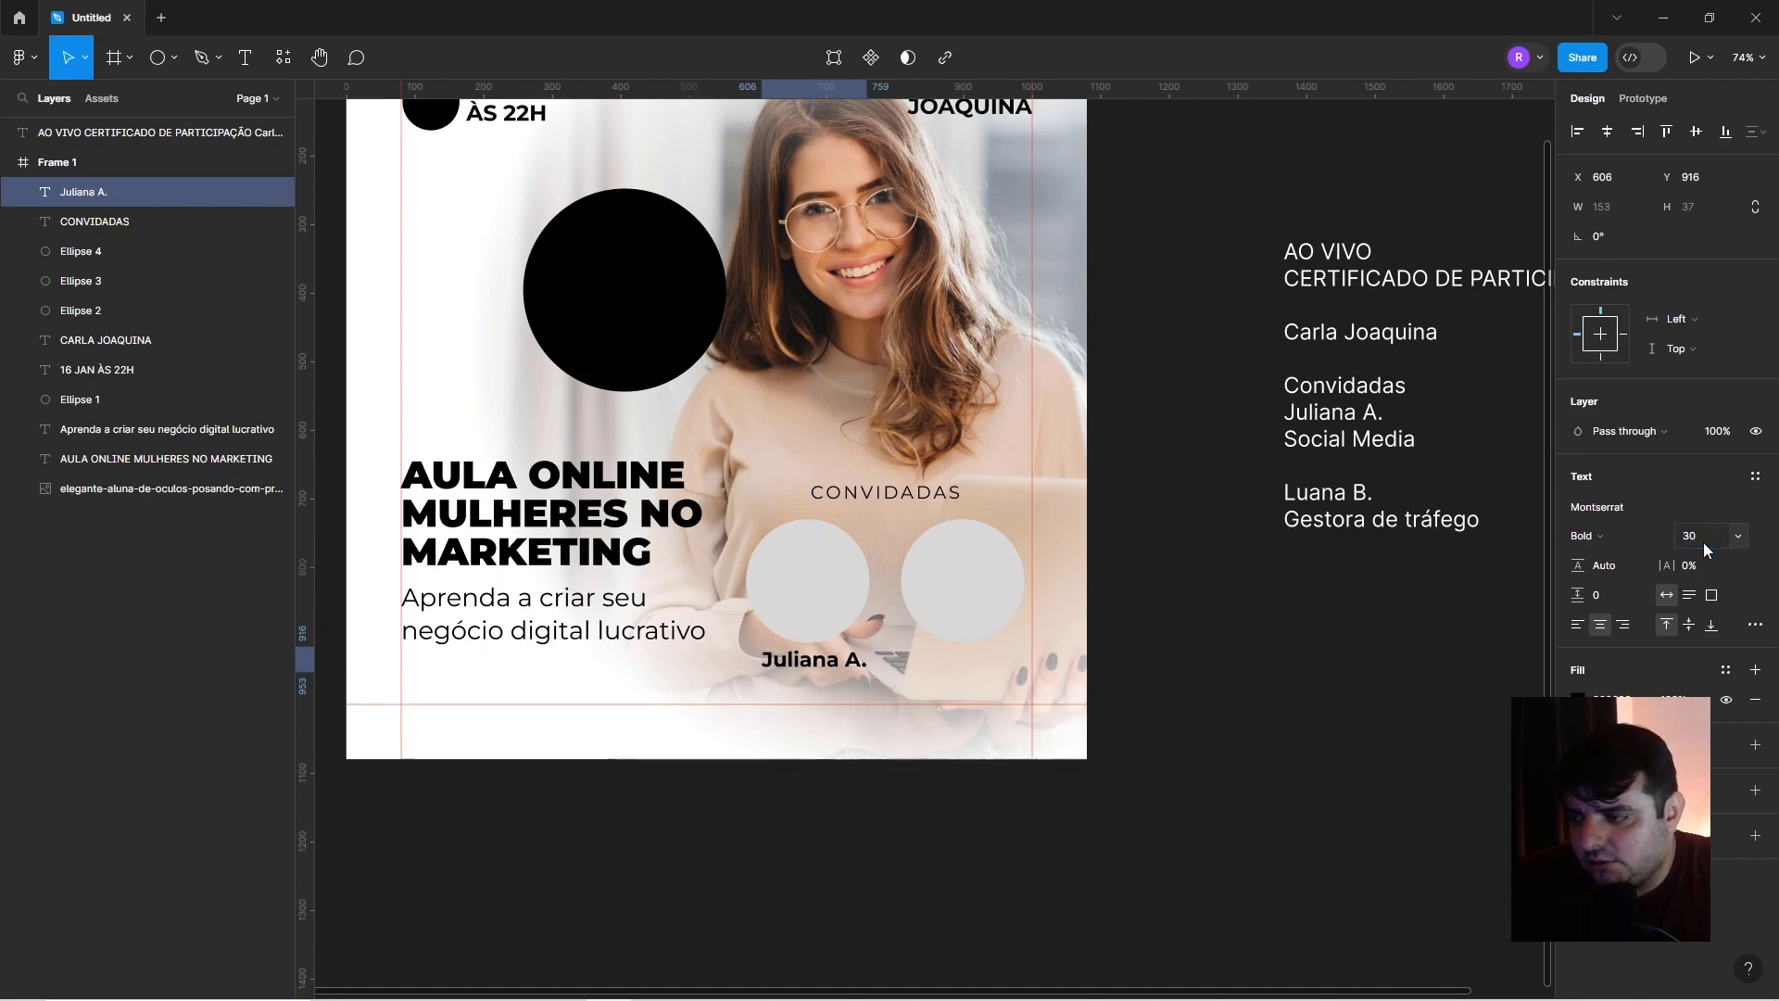
Centre the guest name under the left circle and duplicate it just below.
{"action": "left_click", "coordinate": [862, 588], "text": "shift"}
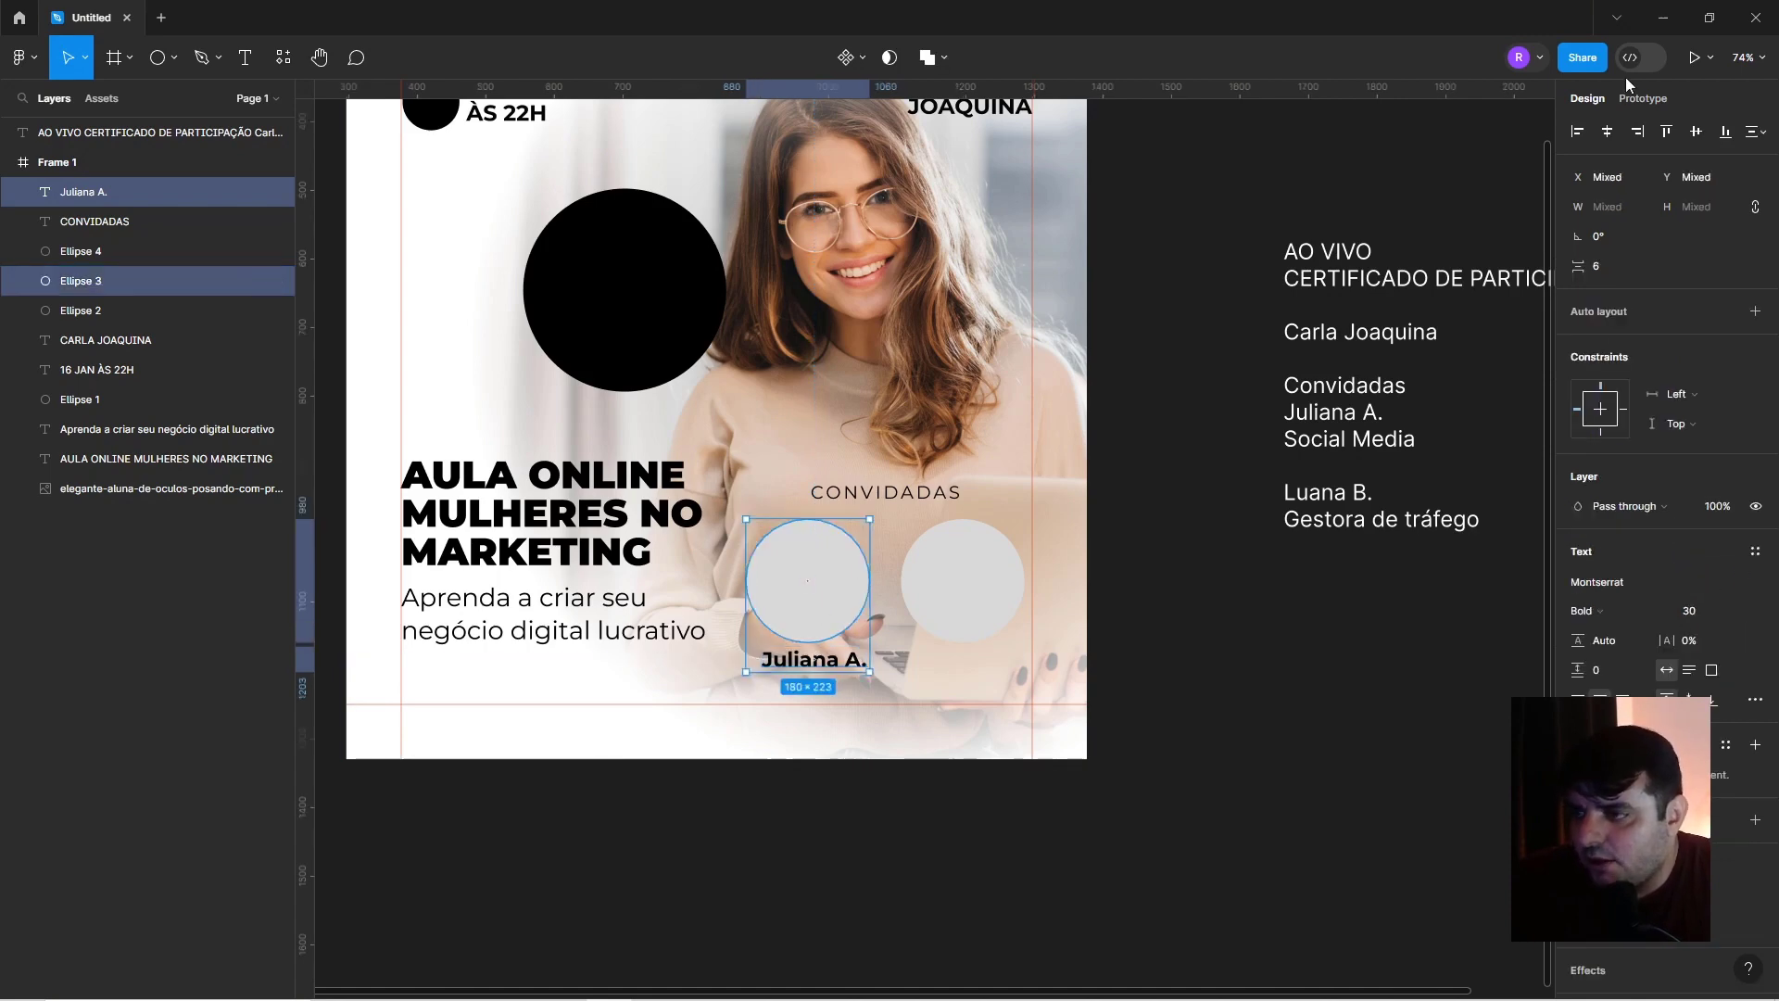
{"action": "left_click", "coordinate": [1598, 137]}
{"action": "left_click", "coordinate": [1242, 428]}
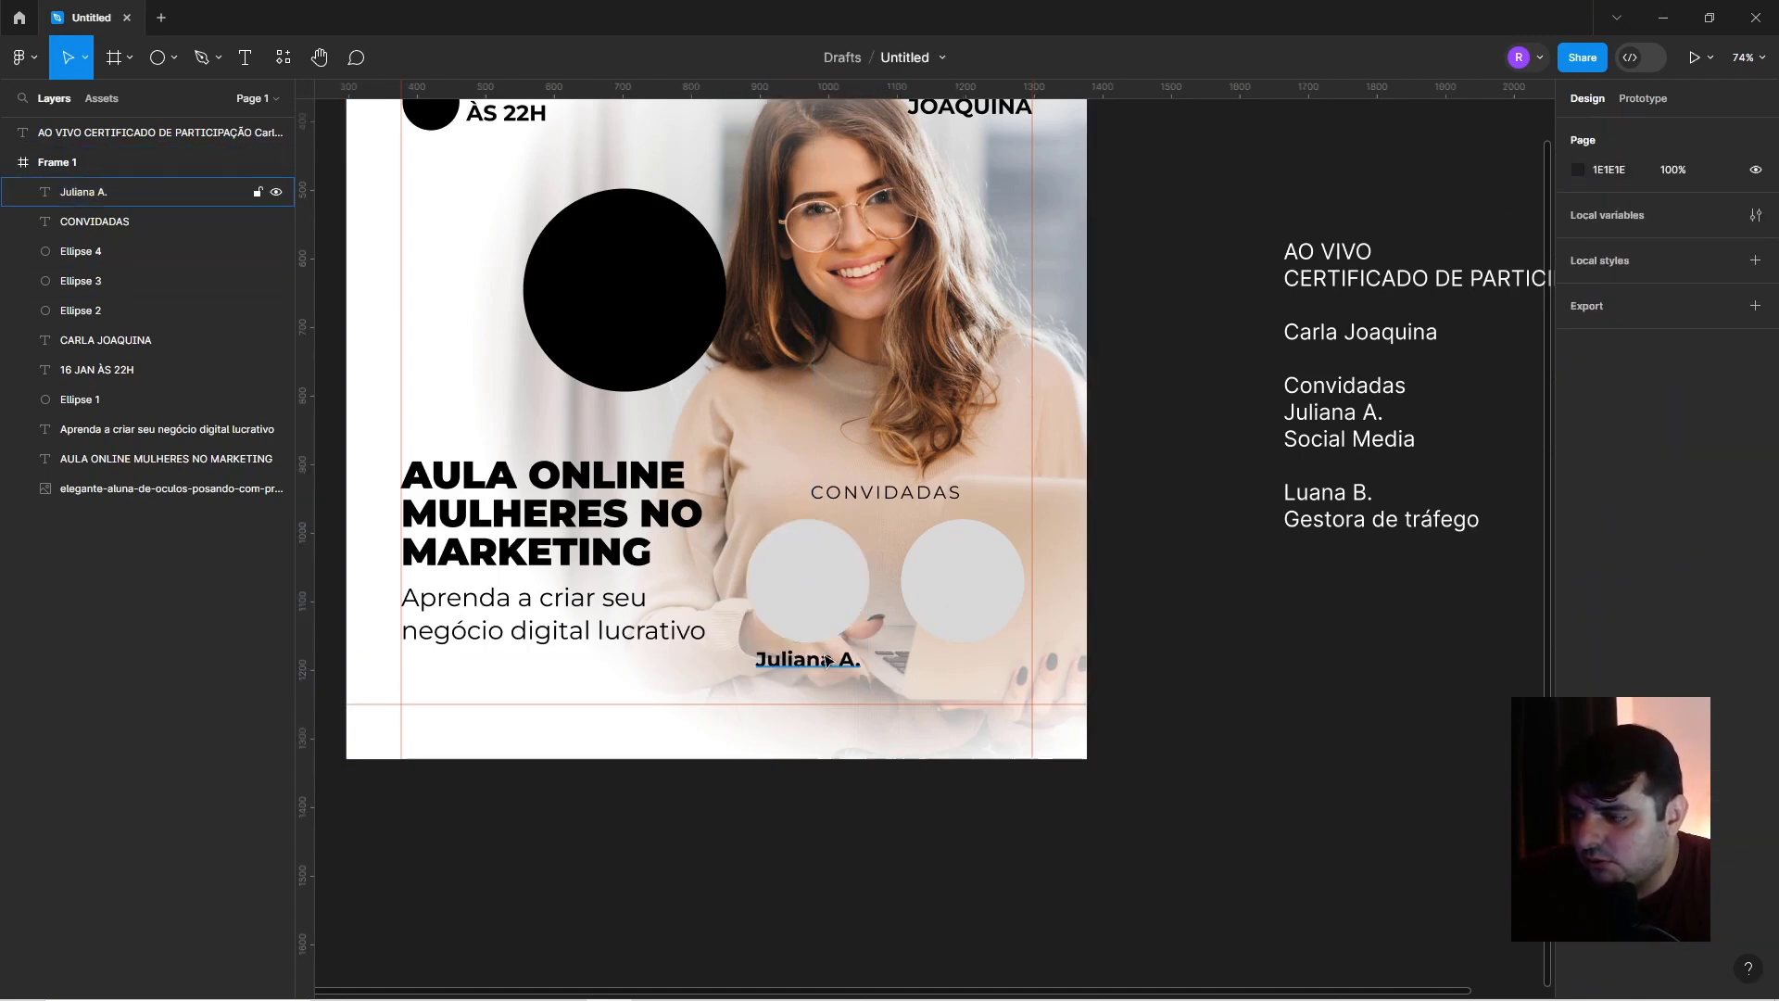
{"action": "left_click", "coordinate": [825, 664]}
{"action": "key", "text": "Down"}
{"action": "key", "text": "Down"}
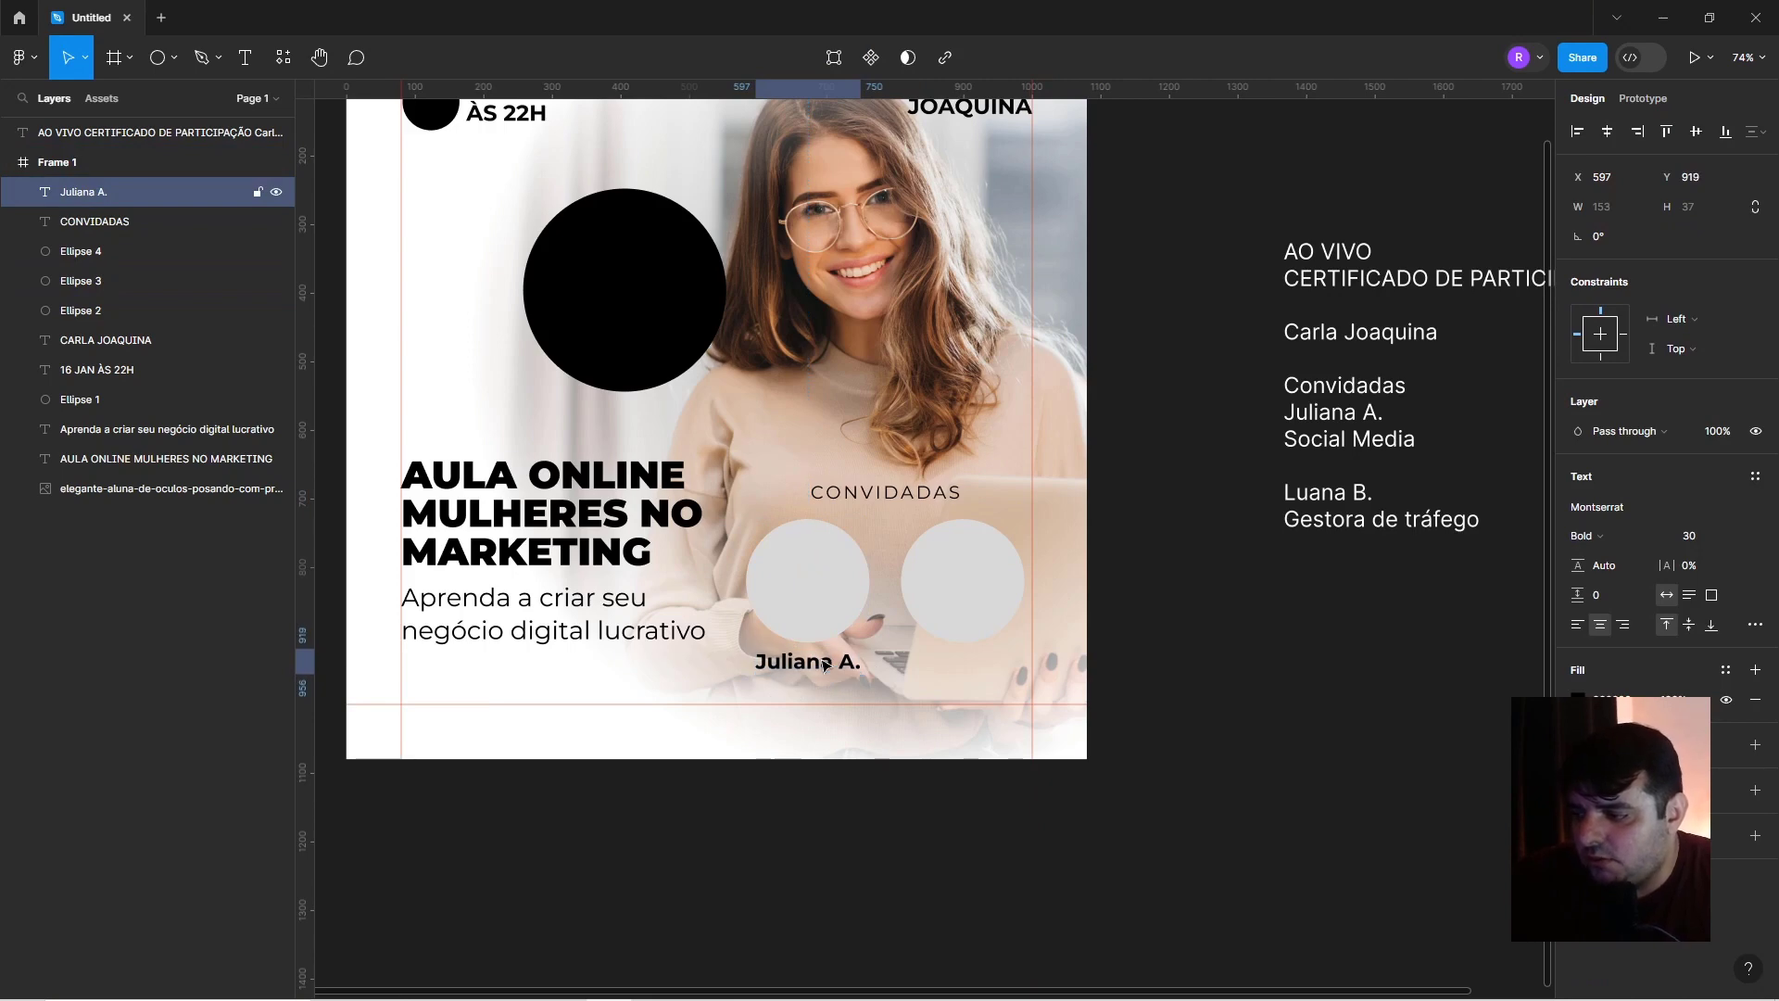
{"action": "left_click_drag", "start_coordinate": [823, 664], "coordinate": [824, 690]}
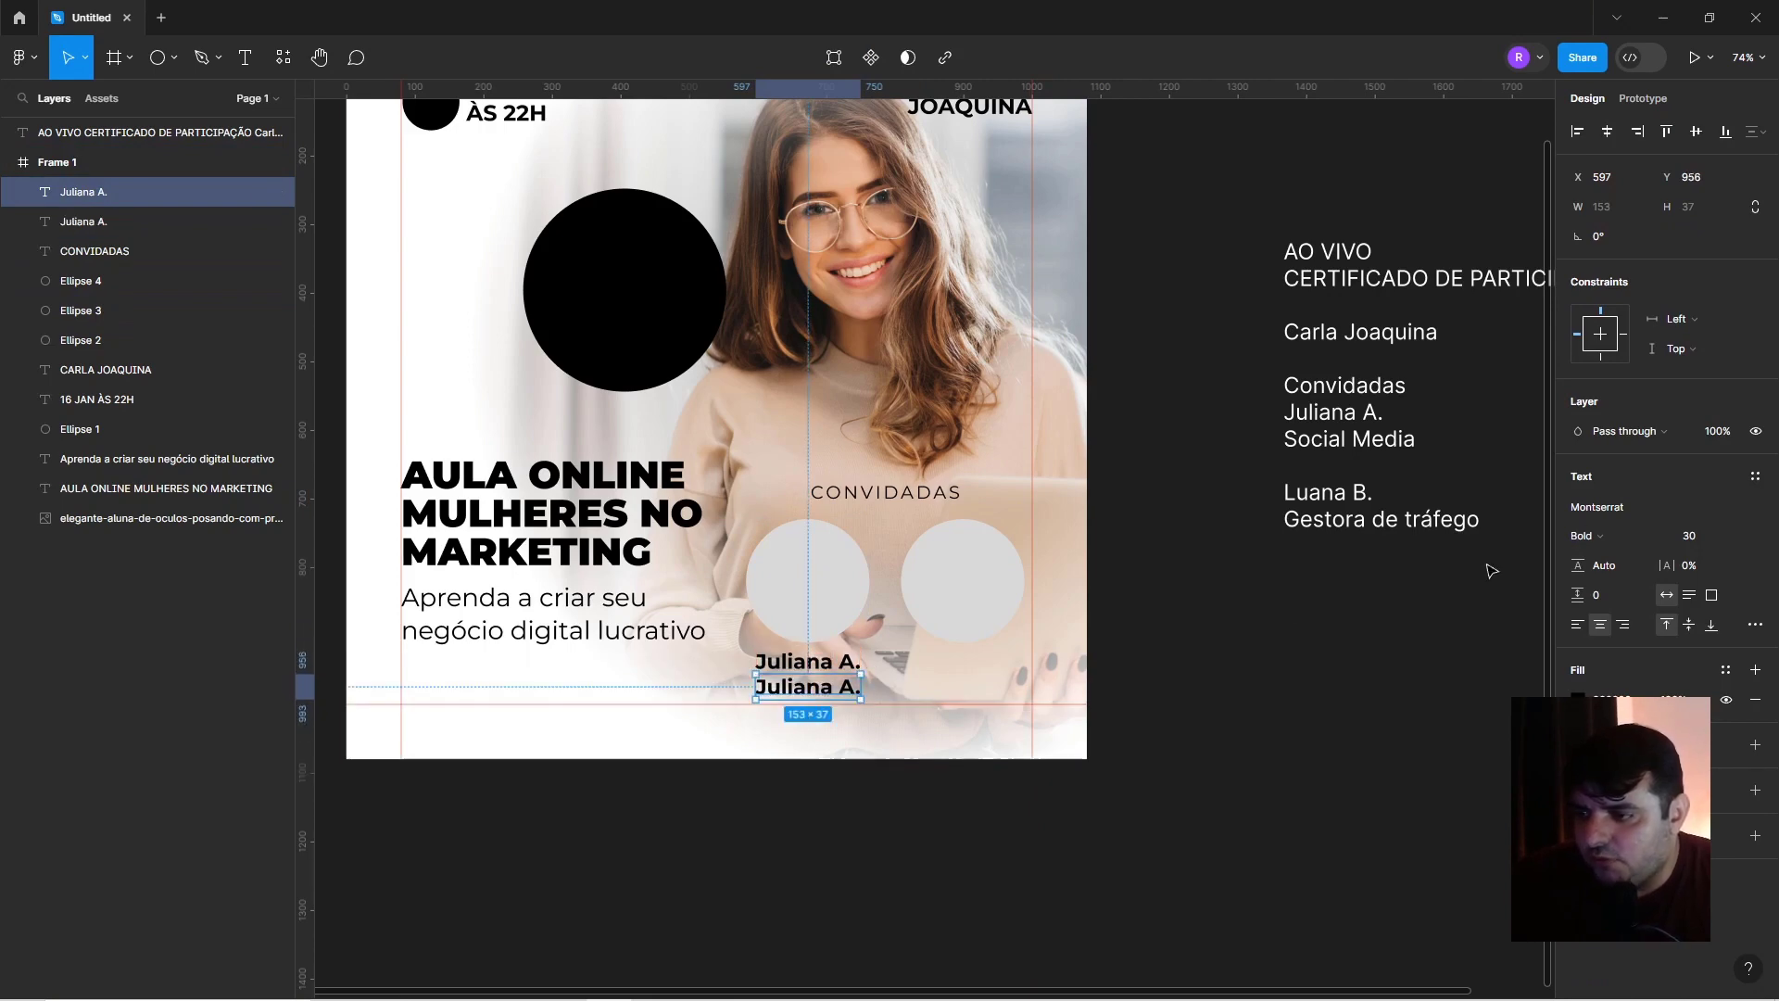
Set the duplicated name line to font size 26 and Regular weight.
{"action": "left_click", "coordinate": [1707, 537]}
{"action": "type", "text": "16"}
{"action": "key", "text": "Return"}
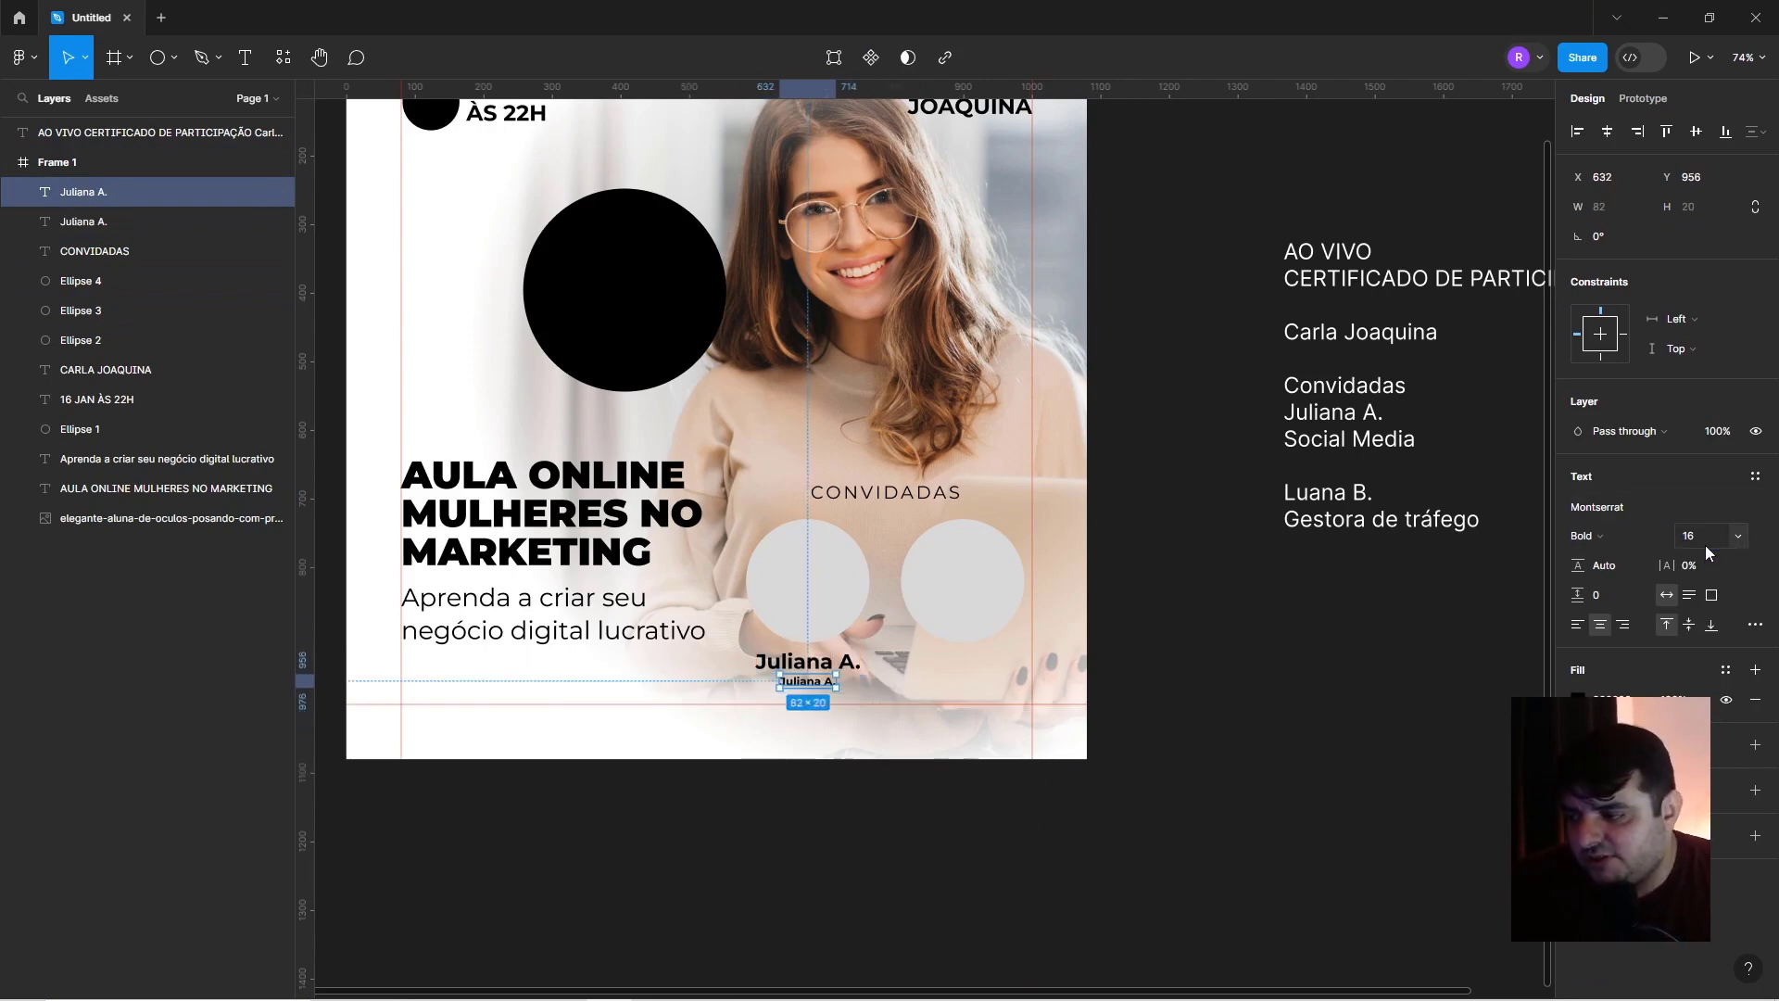
{"action": "left_click", "coordinate": [1706, 546]}
{"action": "type", "text": "26"}
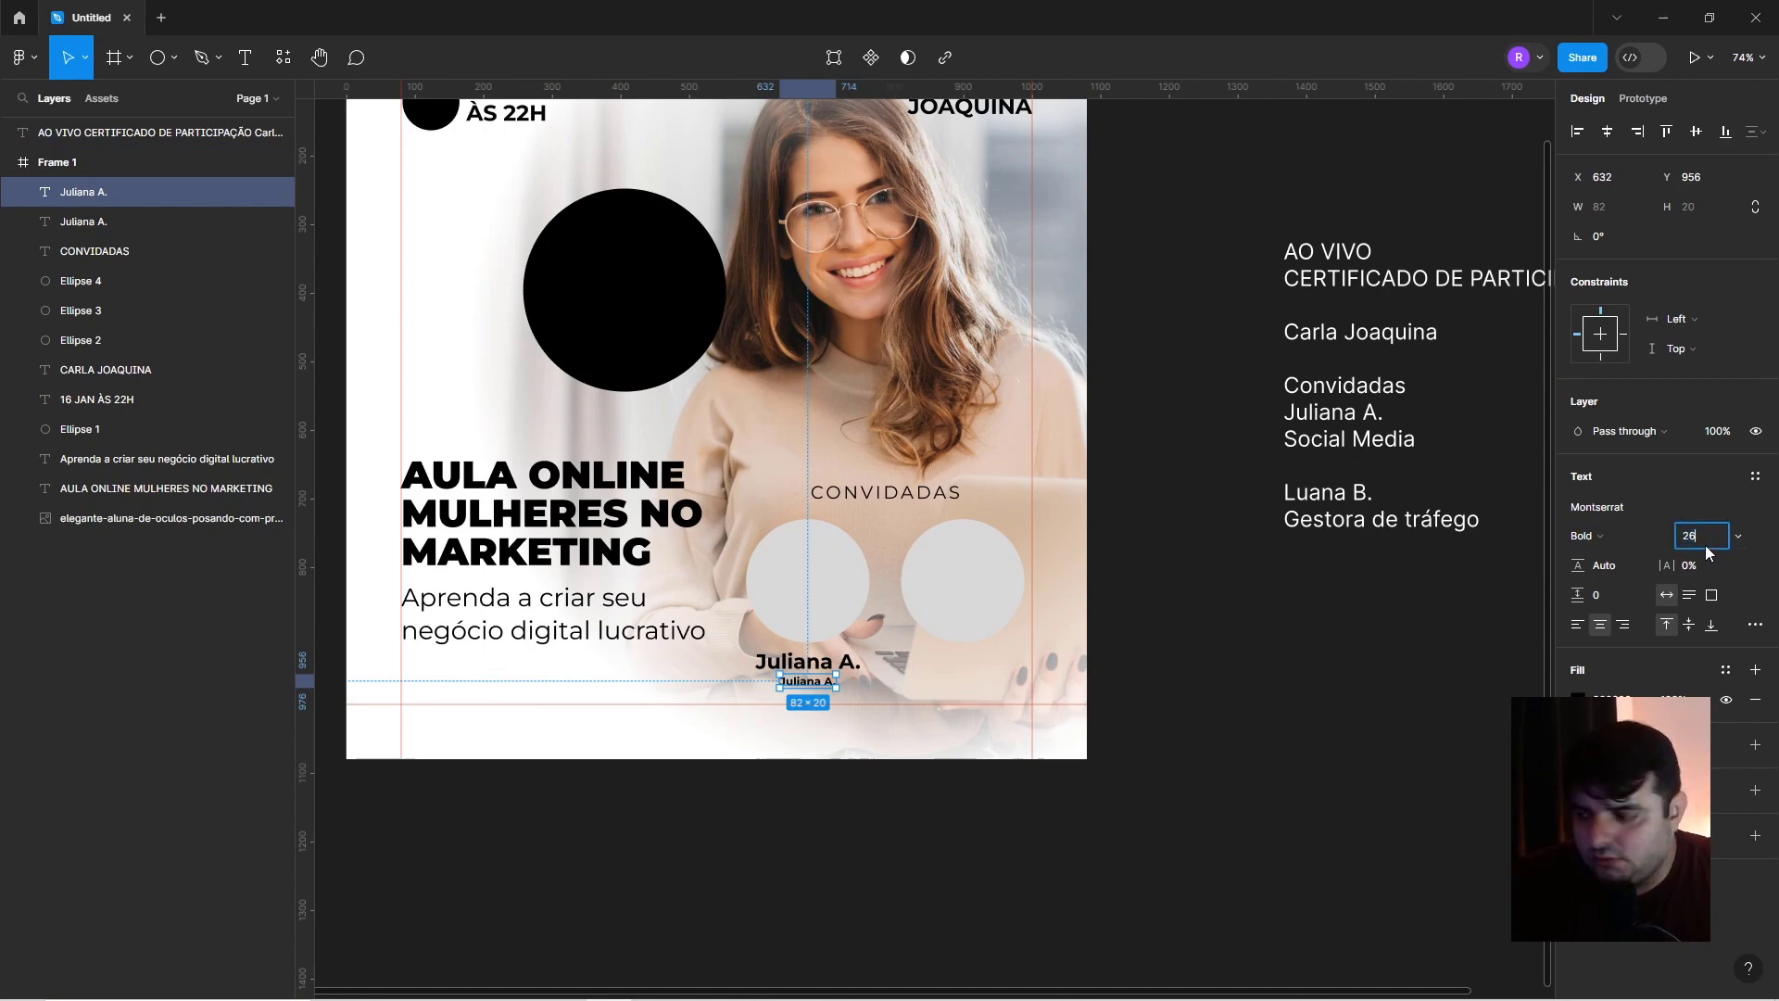
{"action": "key", "text": "Return"}
{"action": "left_click", "coordinate": [1598, 538]}
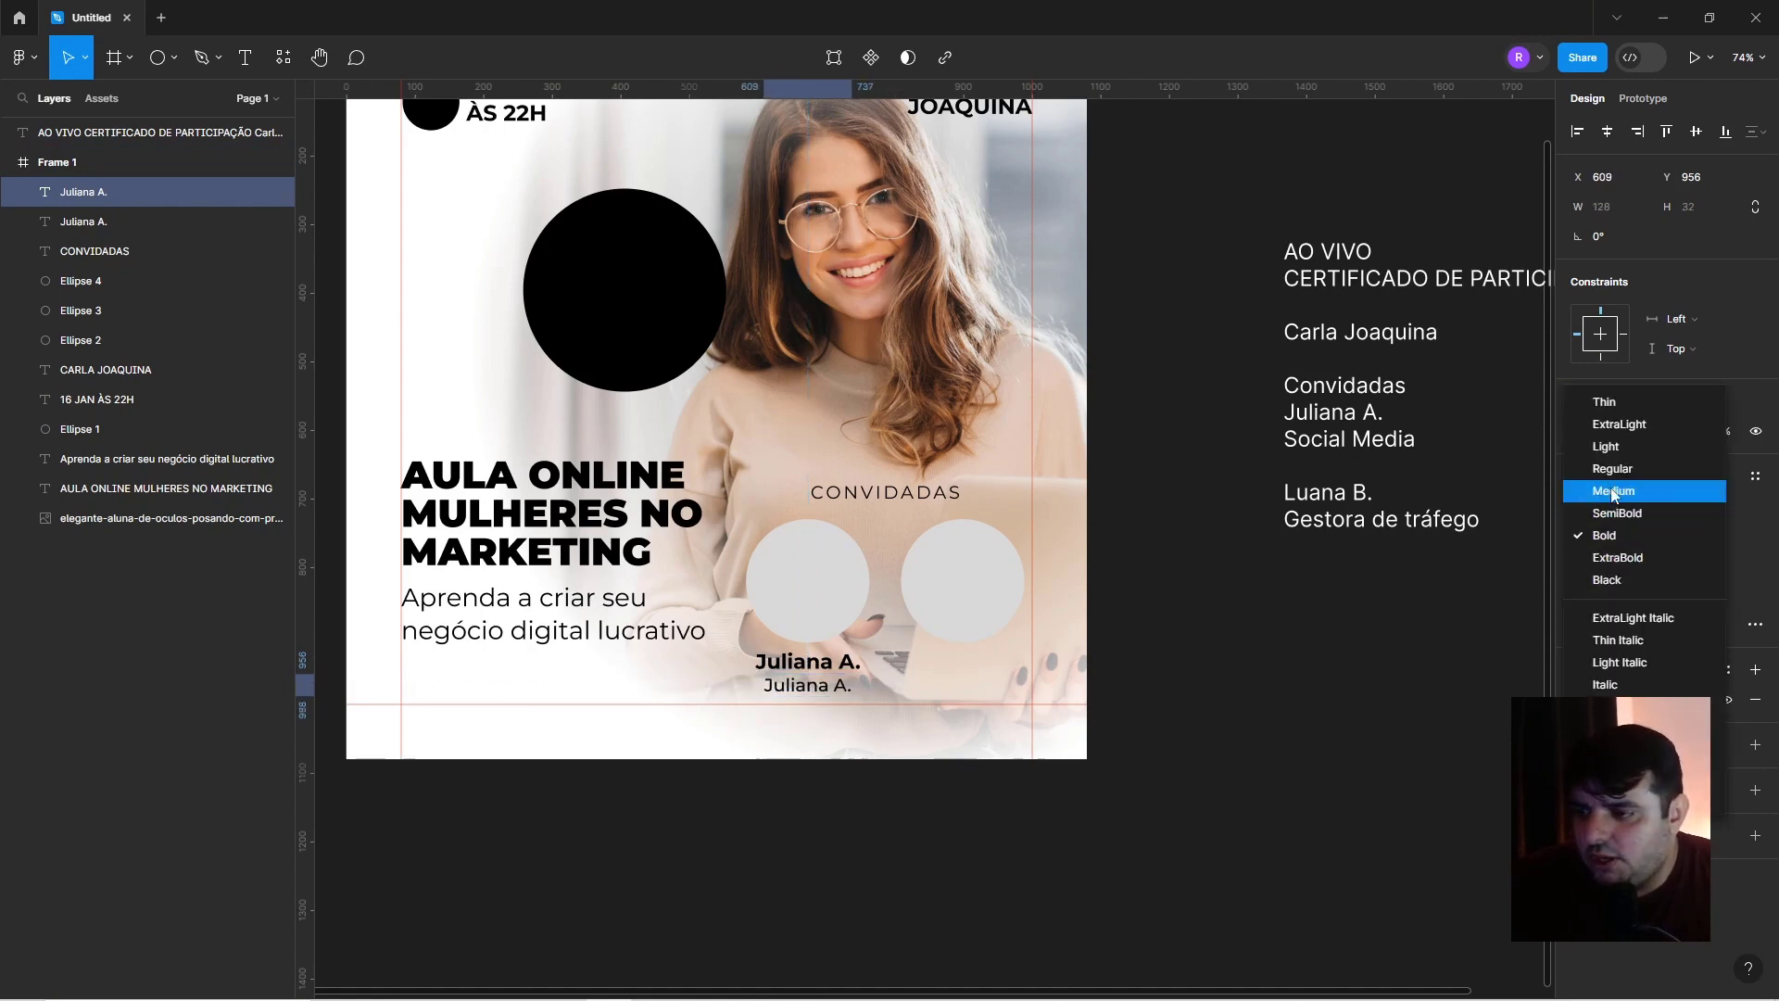
{"action": "left_click", "coordinate": [1612, 468]}
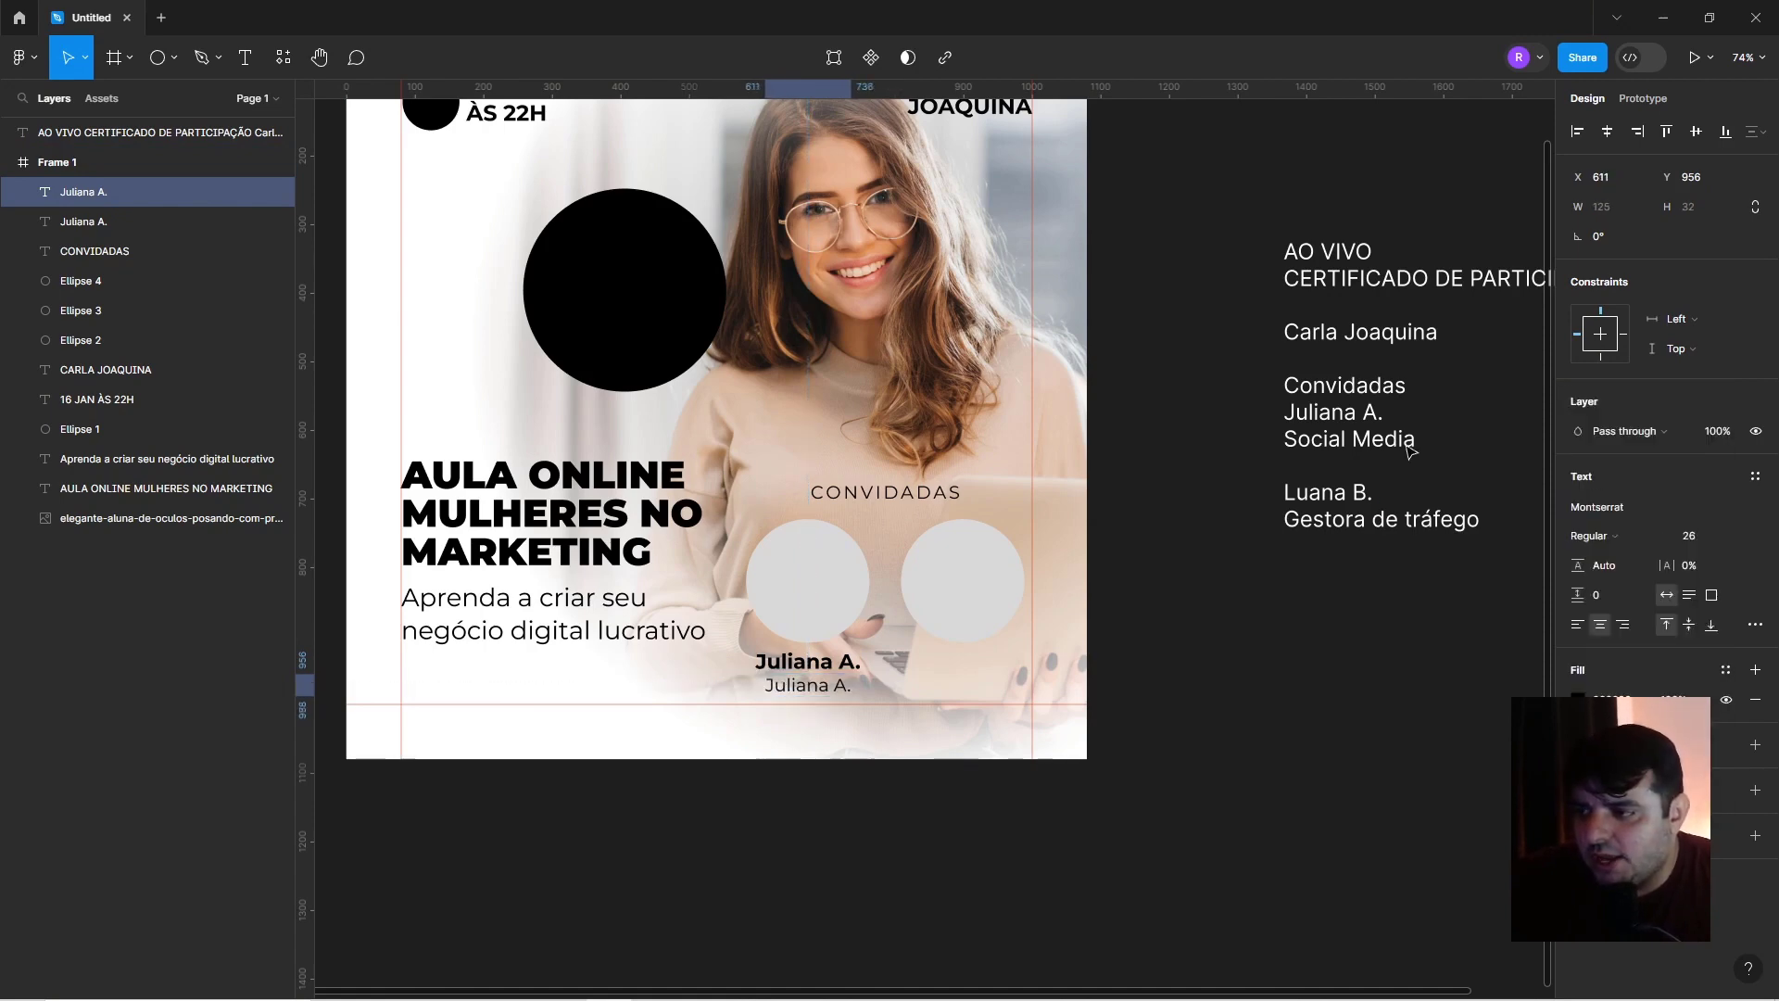
Retype the duplicate as 'Social Media' and select it together with the guest name.
{"action": "double_click", "coordinate": [790, 691]}
{"action": "type", "text": "sO"}
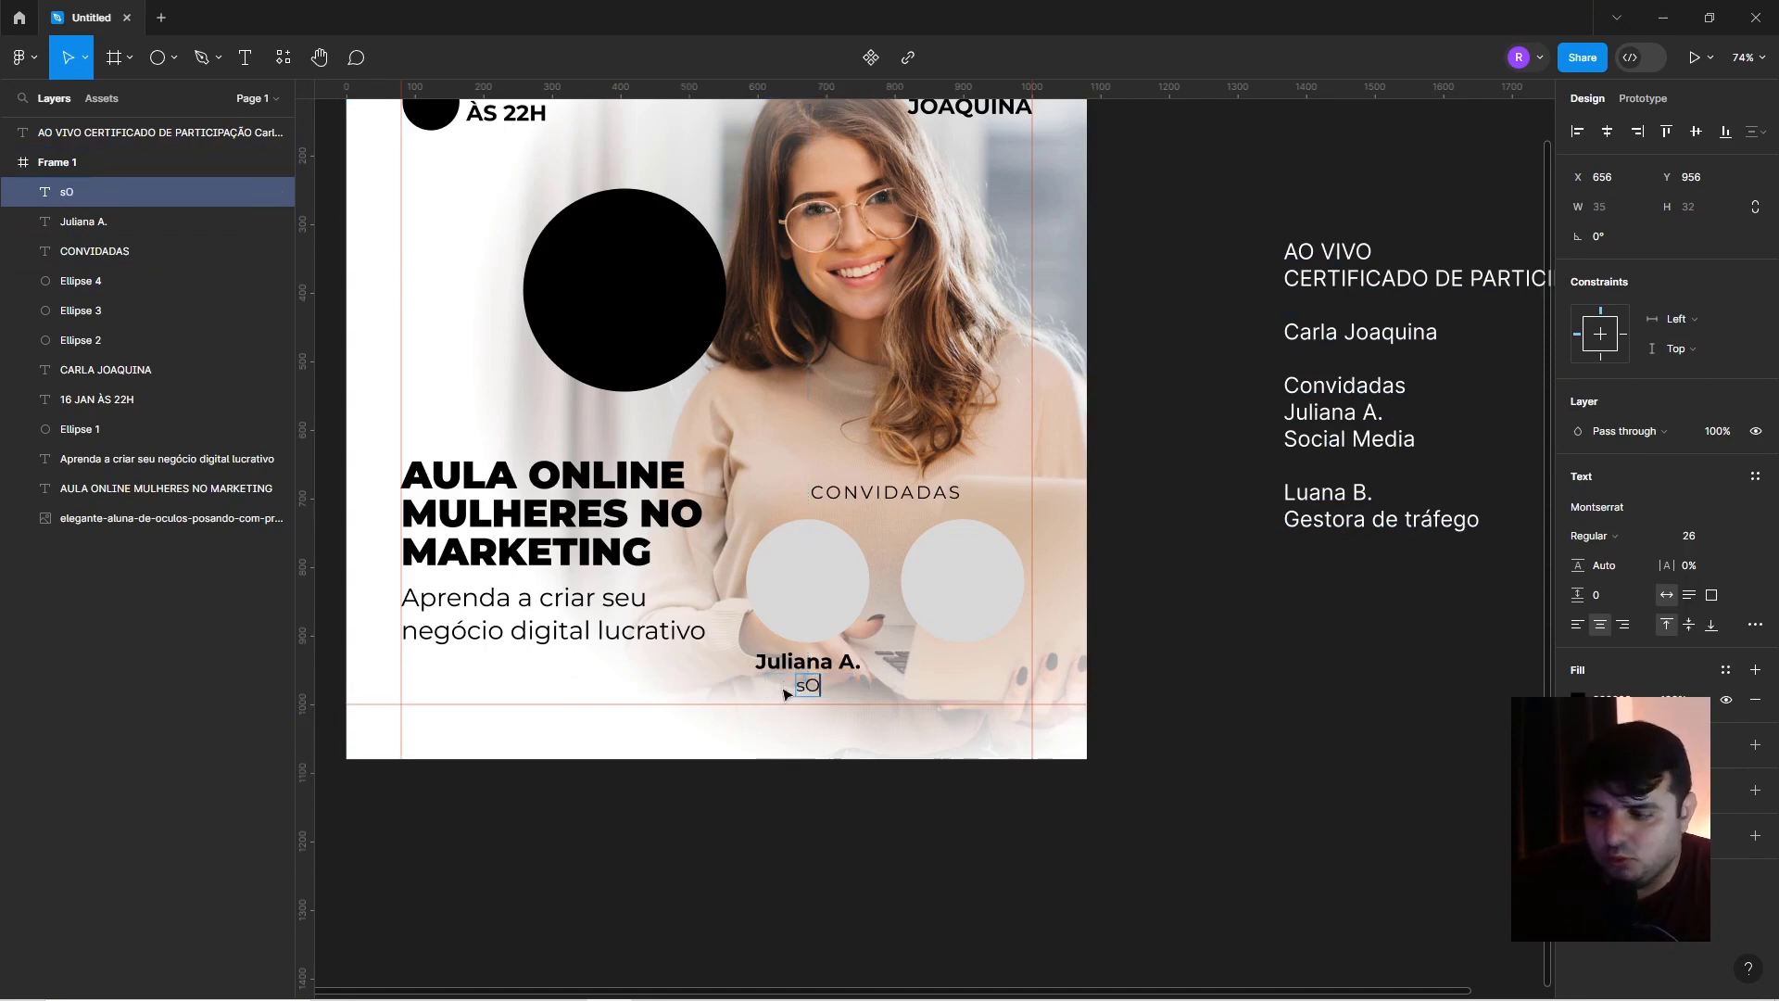
{"action": "key", "text": "Caps_Lock"}
{"action": "key", "text": "BackSpace"}
{"action": "key", "text": "BackSpace"}
{"action": "key", "text": "BackSpace"}
{"action": "type", "text": "Soci"}
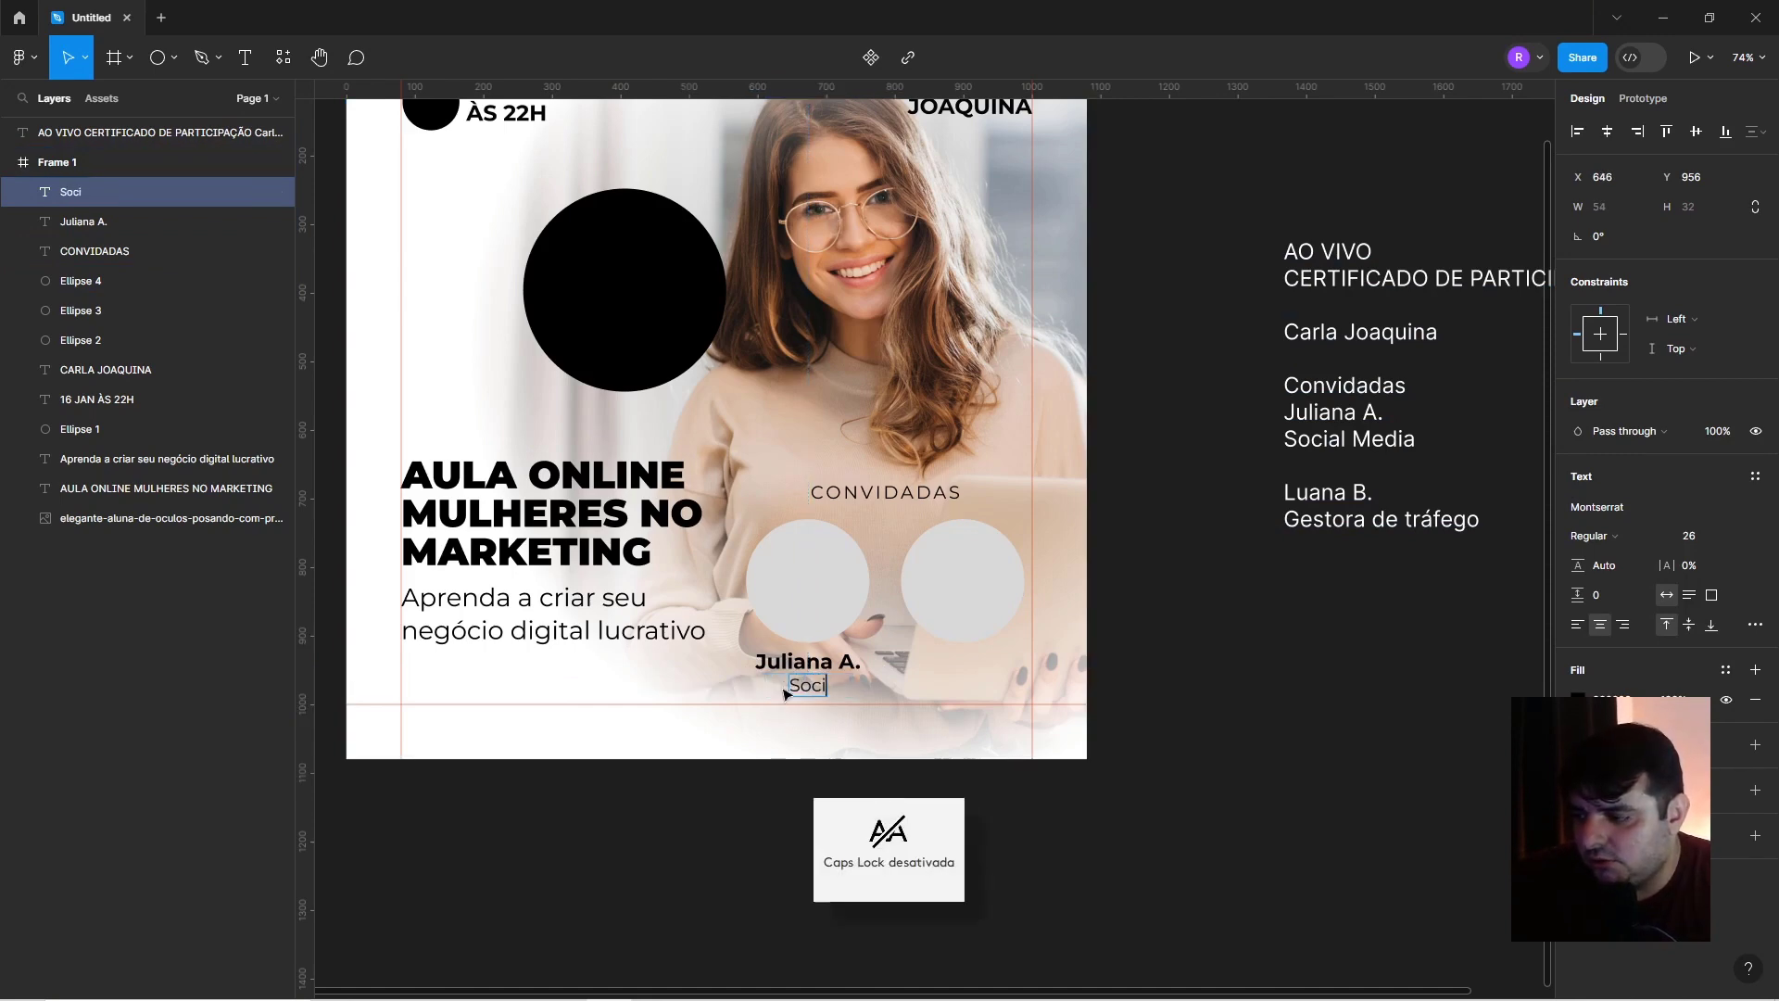
{"action": "type", "text": "al Media"}
{"action": "key", "text": "Escape"}
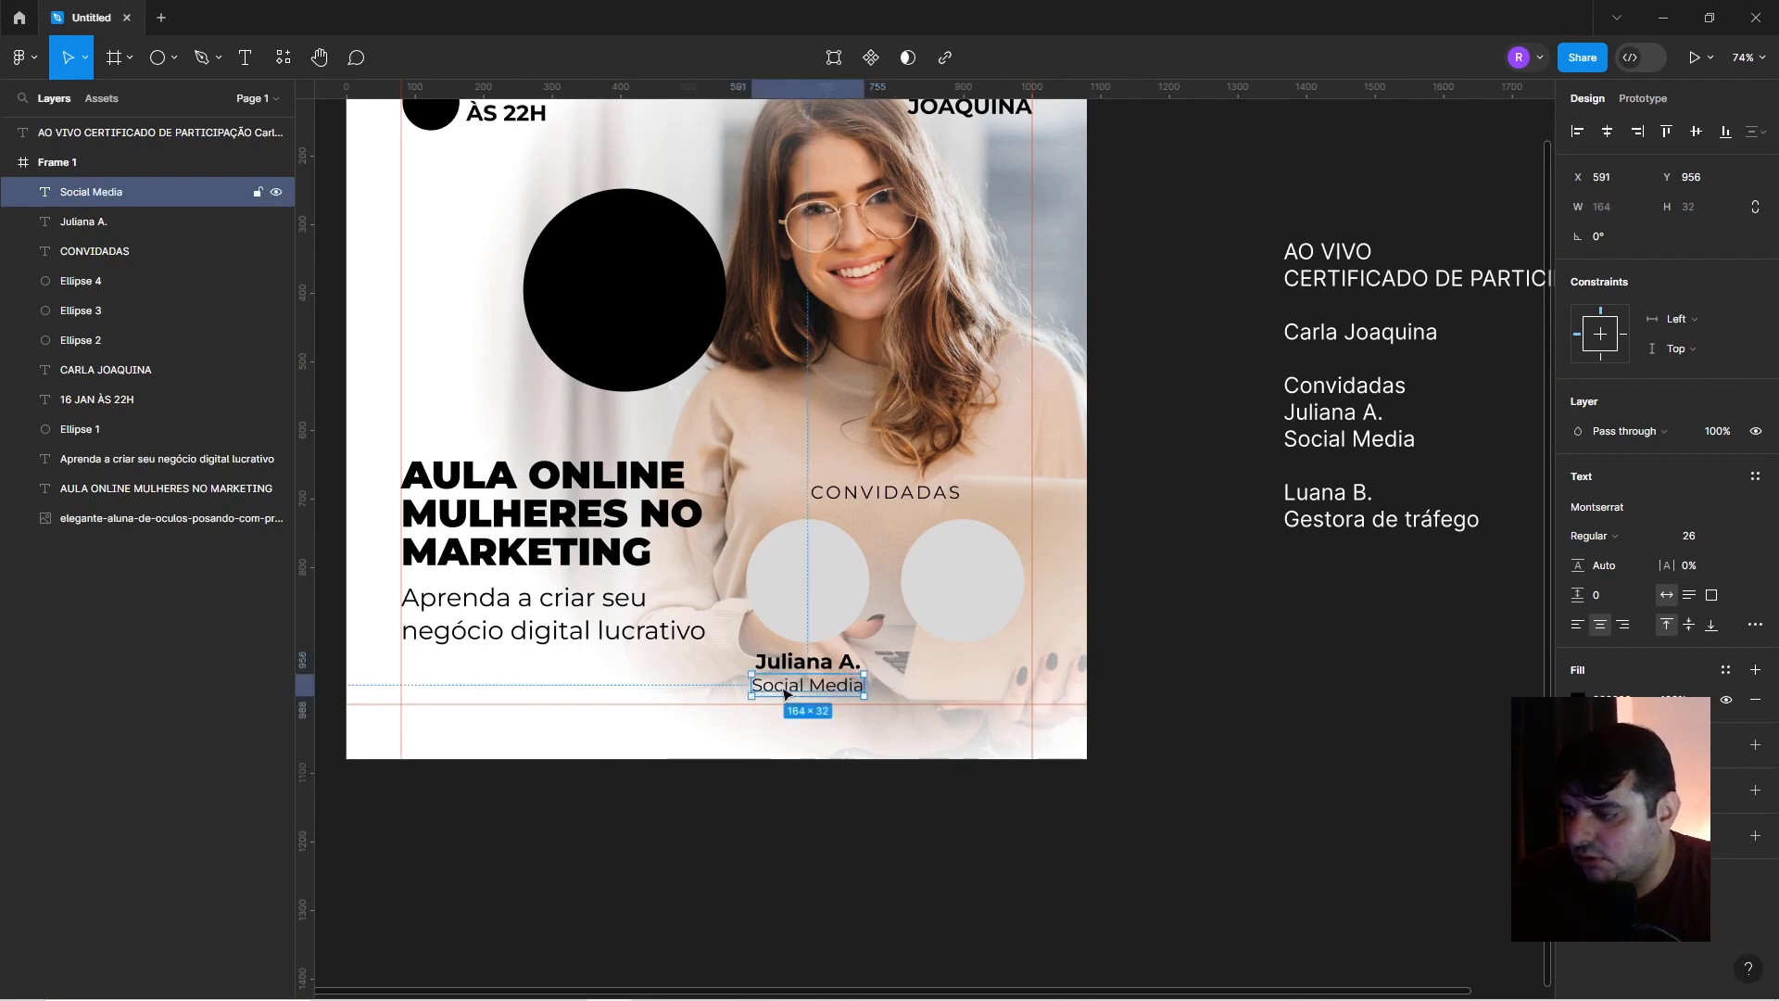
{"action": "left_click", "coordinate": [861, 664], "text": "shift"}
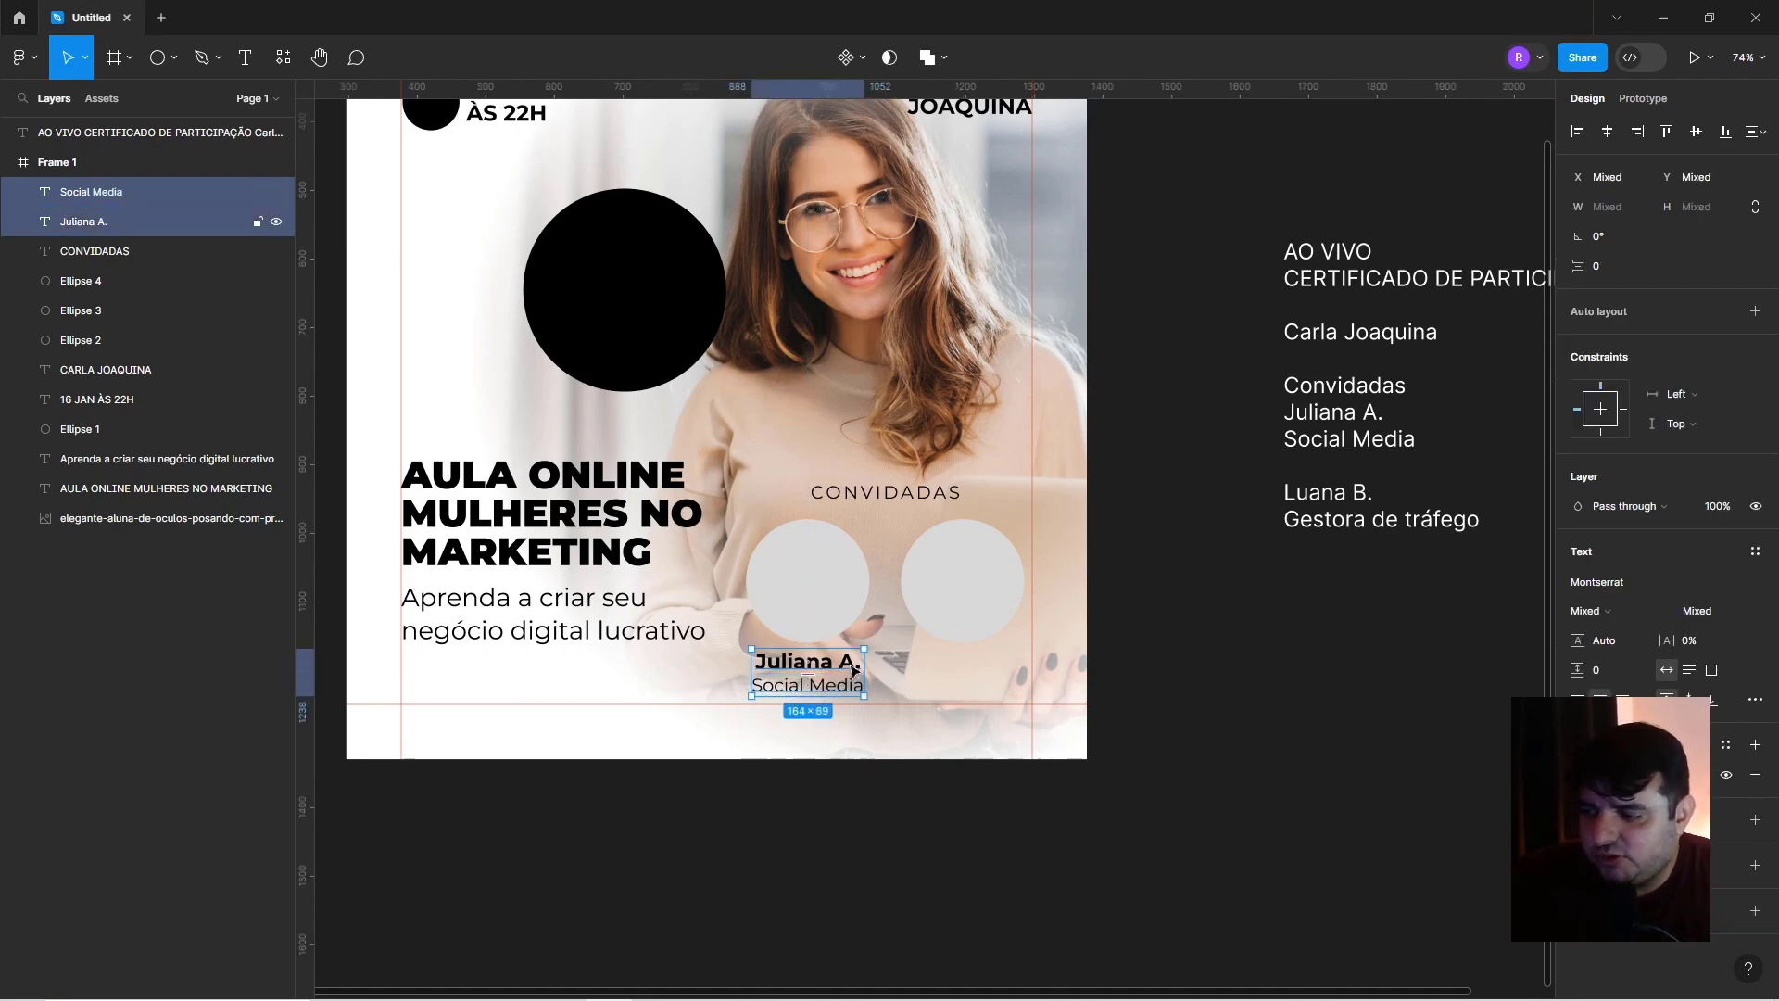
Copy the name and role pair and centre it under the right guest circle.
{"action": "left_click_drag", "start_coordinate": [846, 663], "coordinate": [999, 652]}
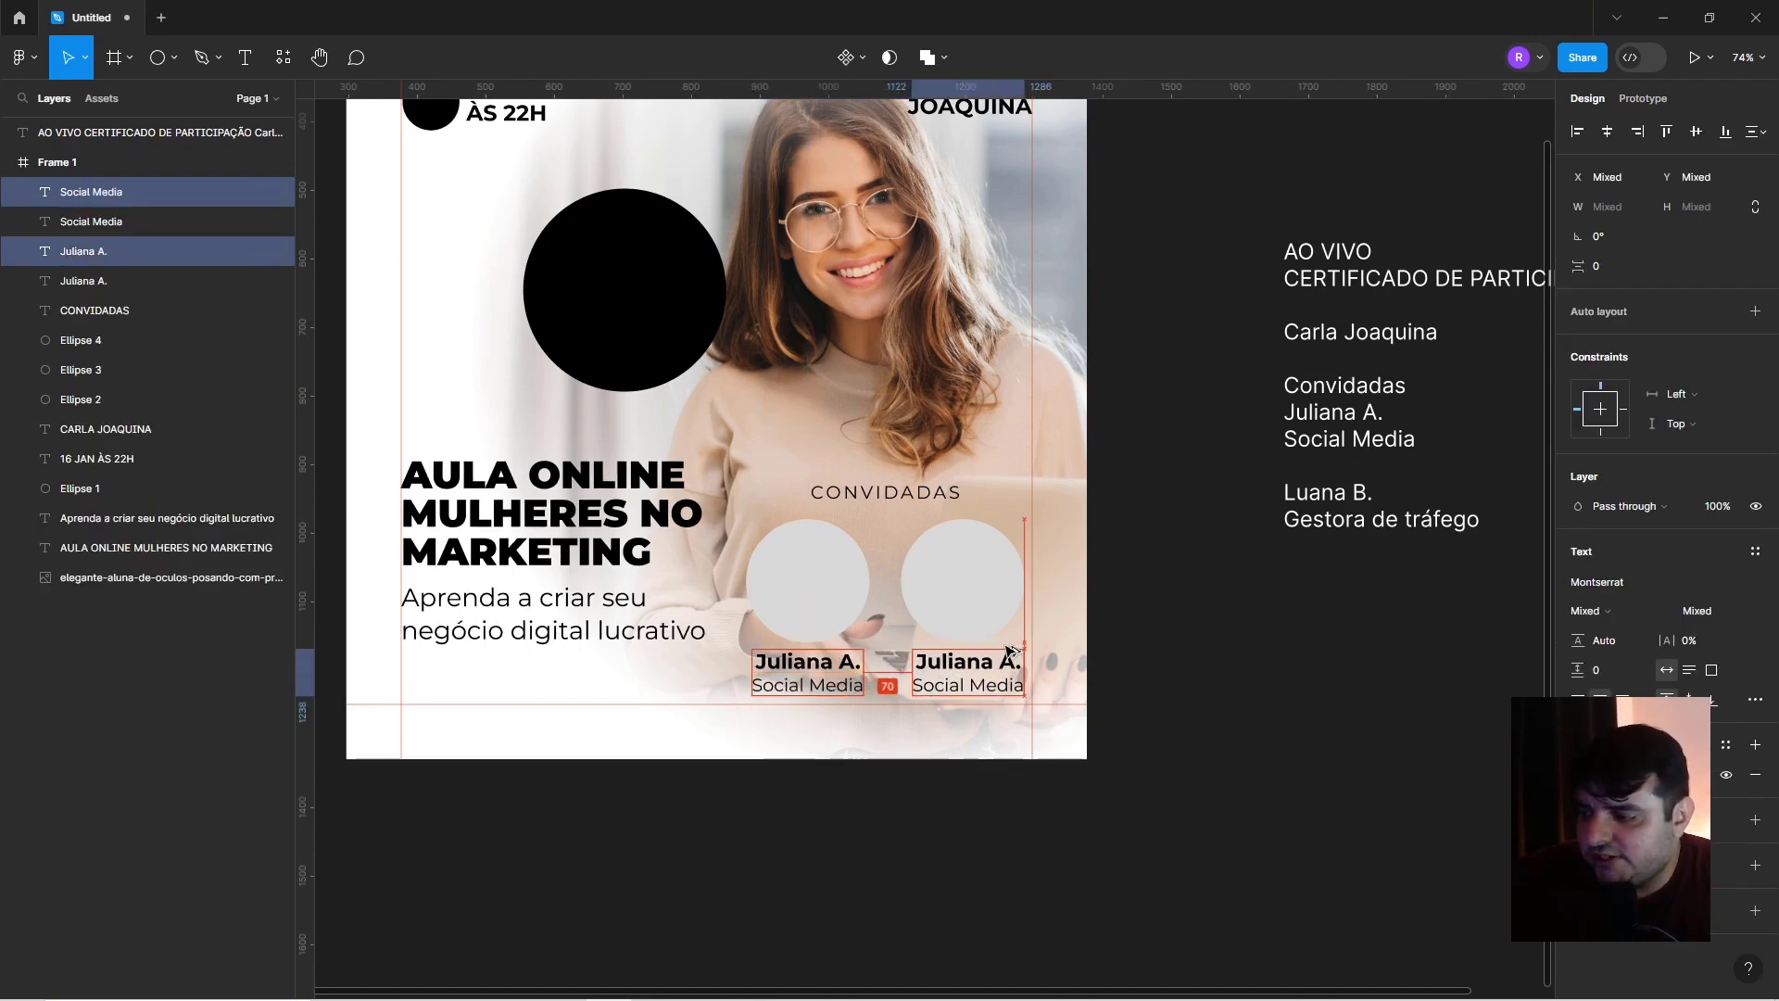
{"action": "left_click", "coordinate": [977, 607], "text": "shift"}
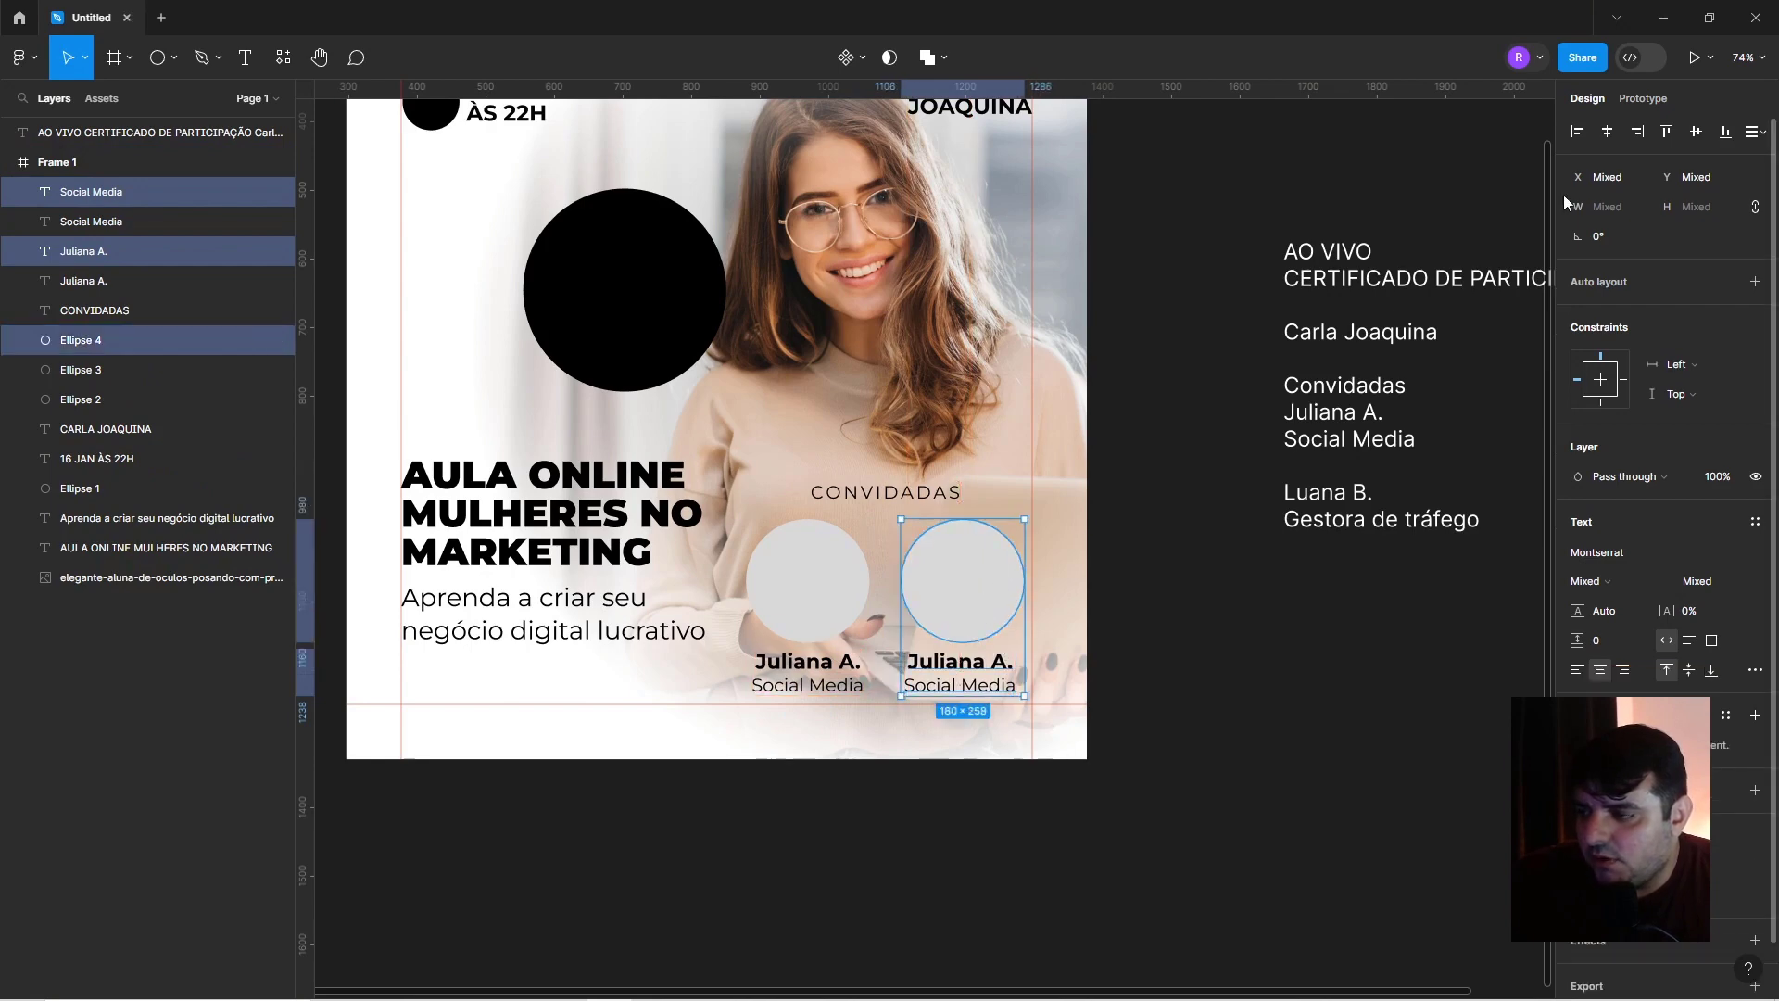
{"action": "left_click", "coordinate": [1607, 132]}
{"action": "left_click", "coordinate": [1171, 664]}
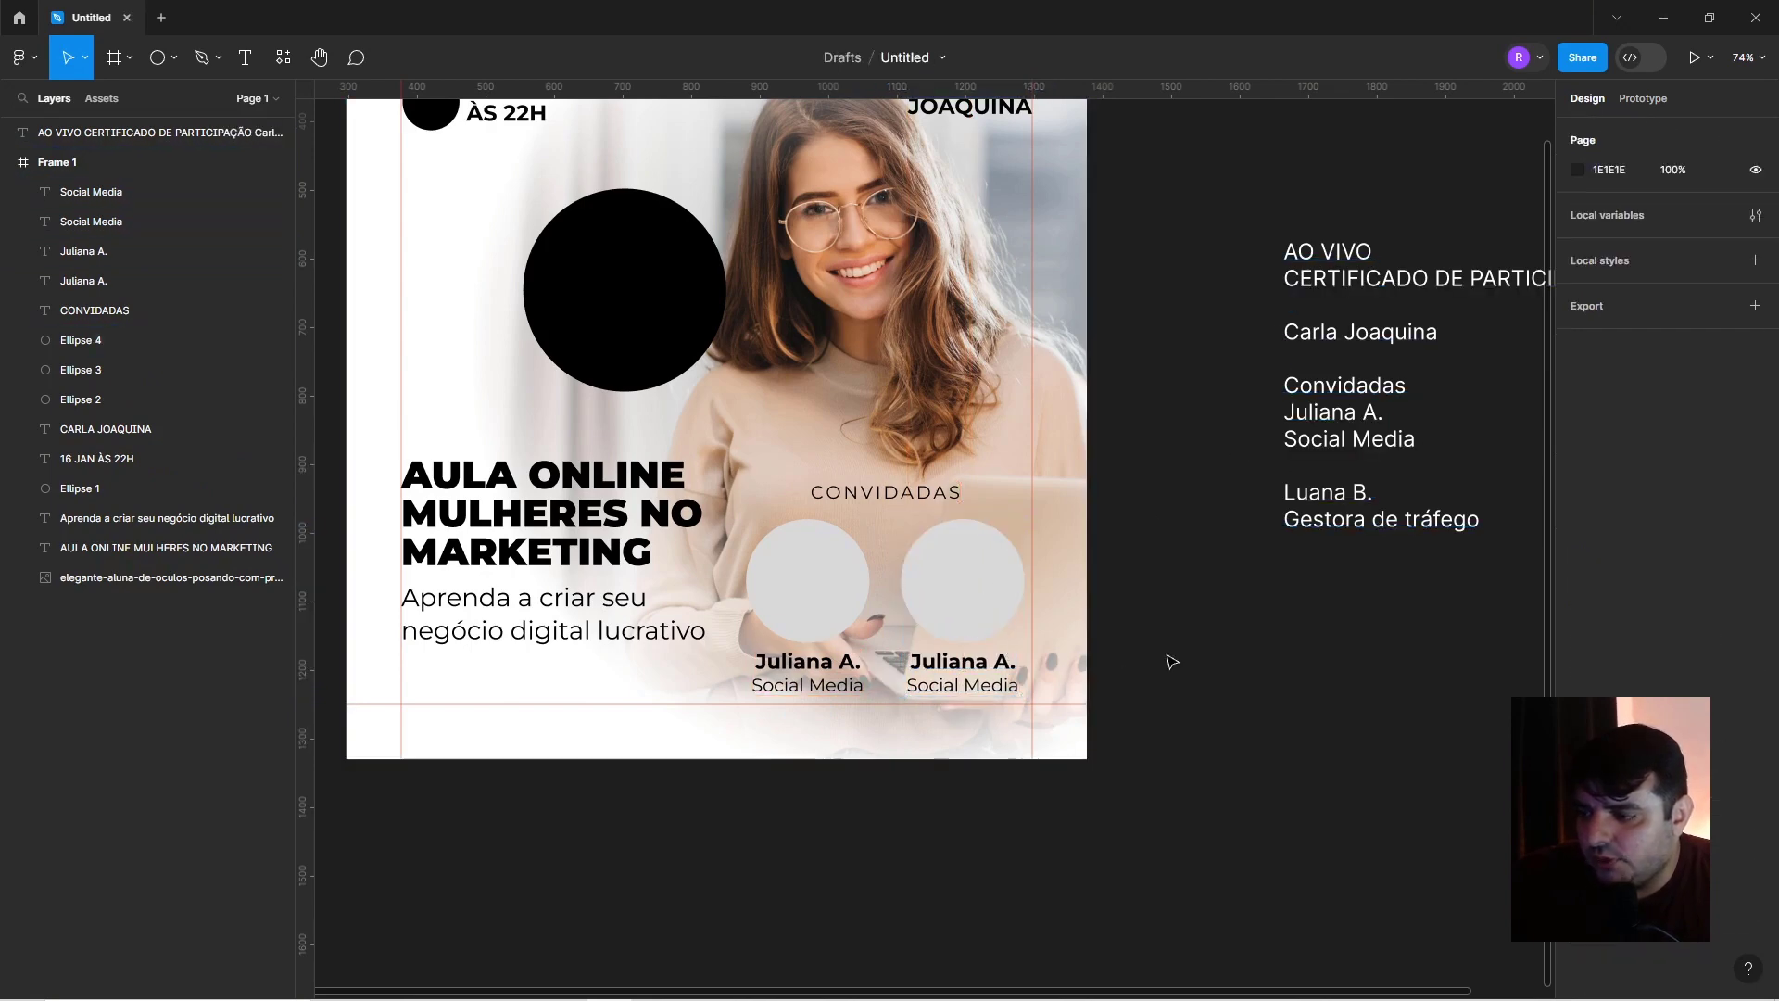
Change the copied name to the second guest's name and centre-align it.
{"action": "double_click", "coordinate": [991, 662]}
{"action": "type", "text": "Lua"}
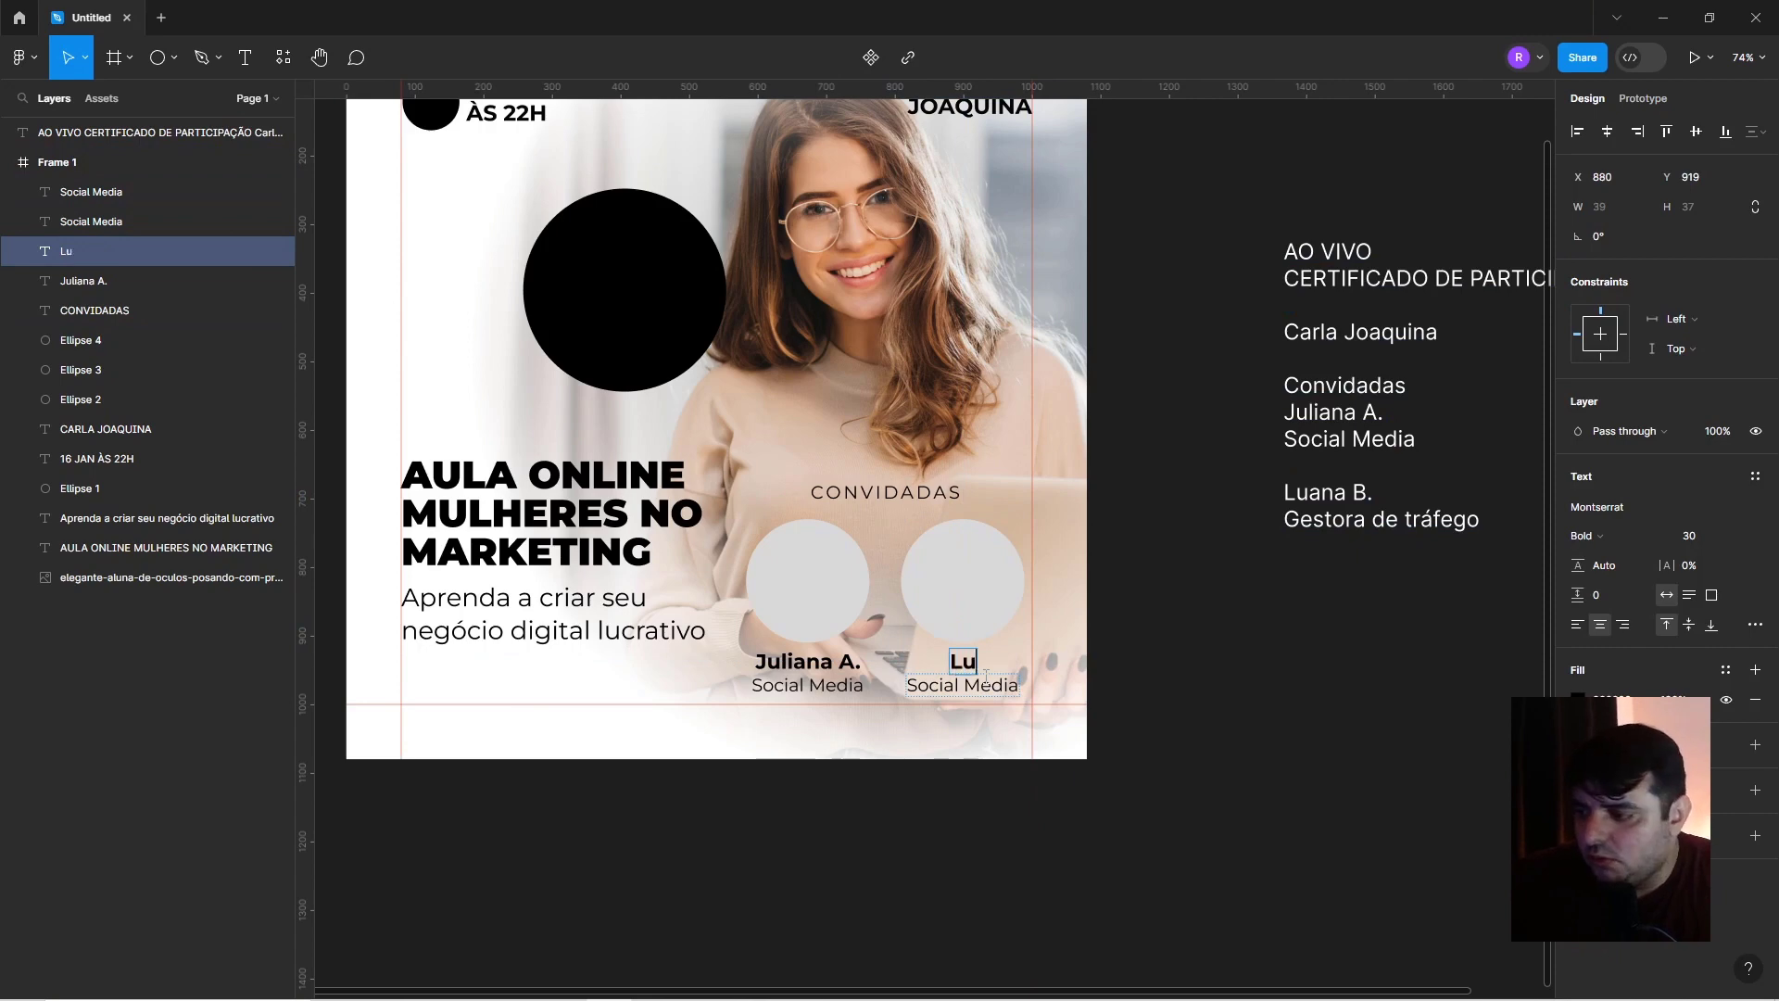
{"action": "type", "text": "na B"}
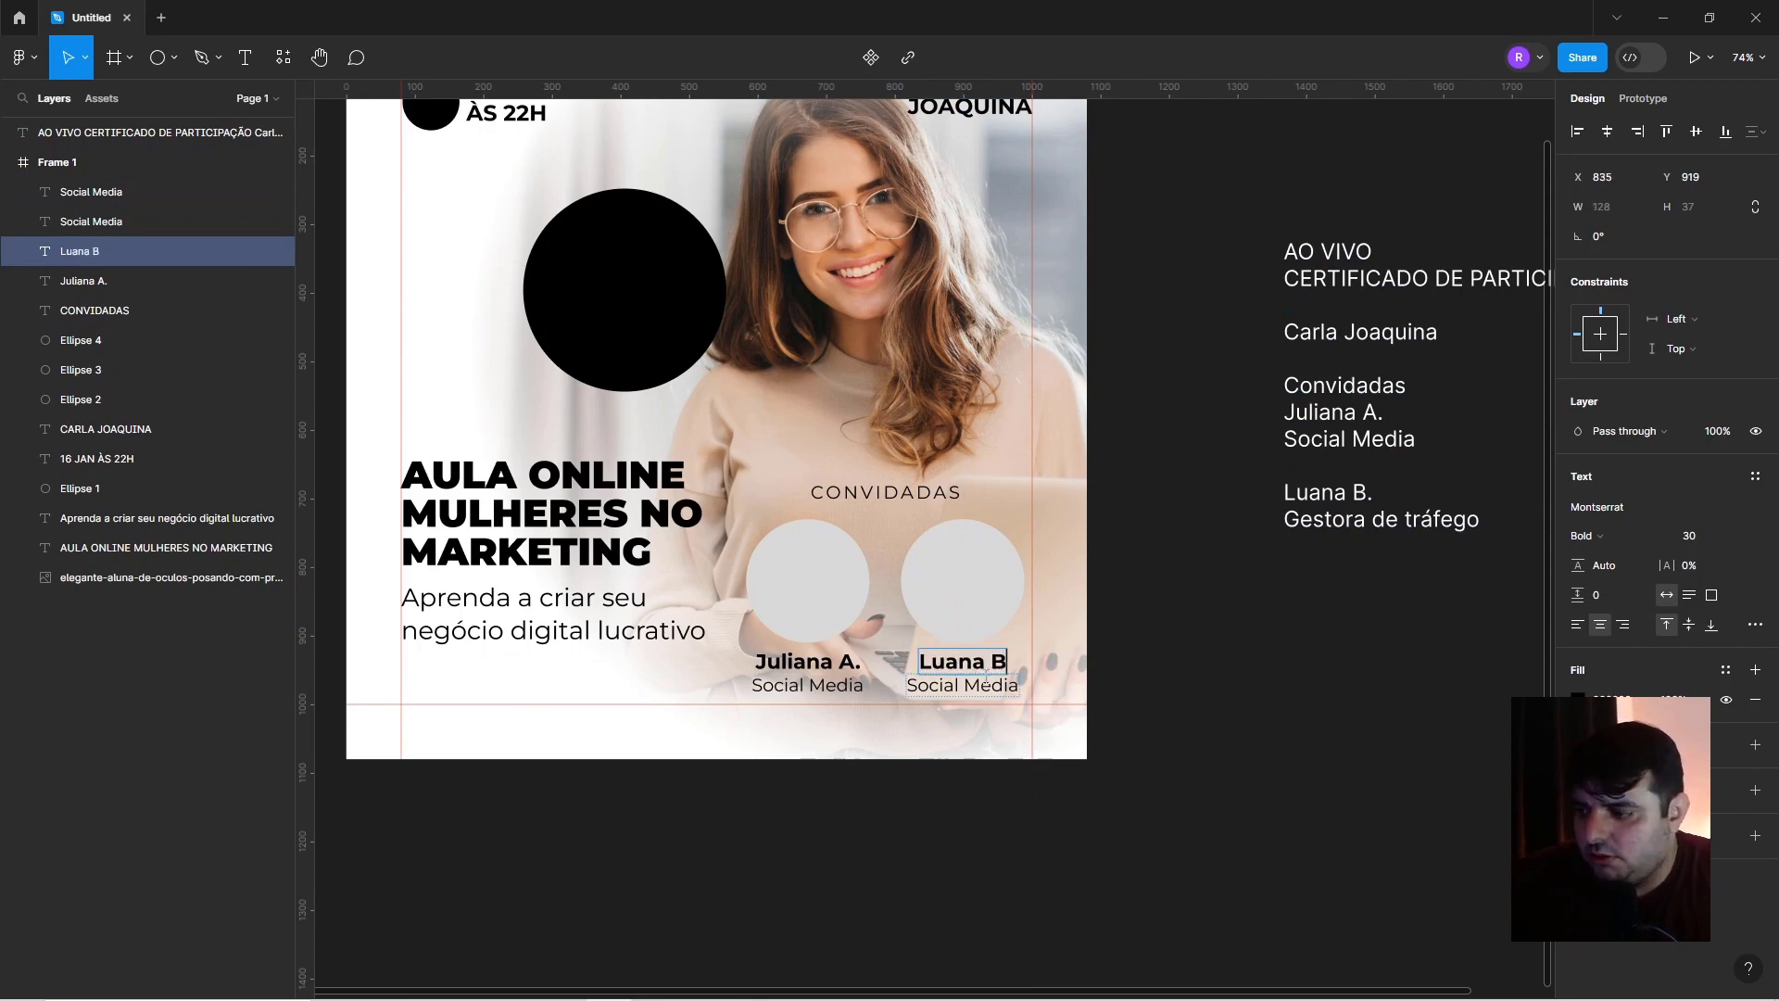
{"action": "type", "text": "."}
{"action": "key", "text": "Escape"}
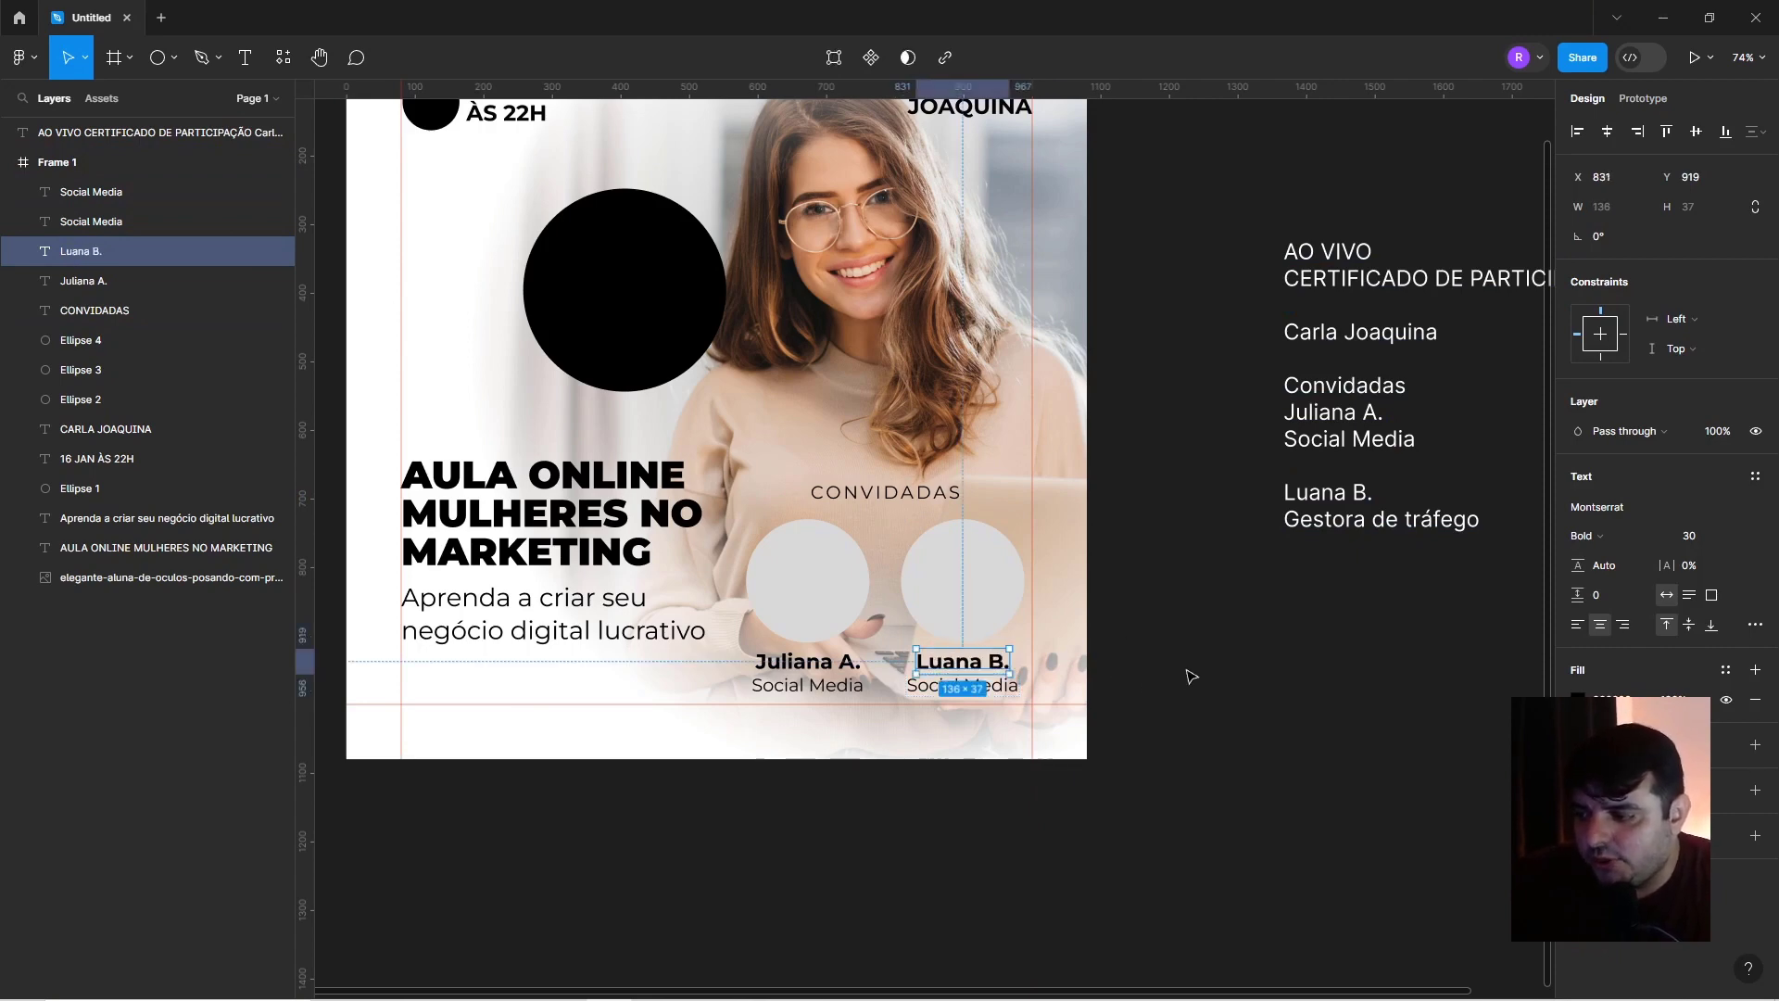
{"action": "left_click", "coordinate": [1578, 626]}
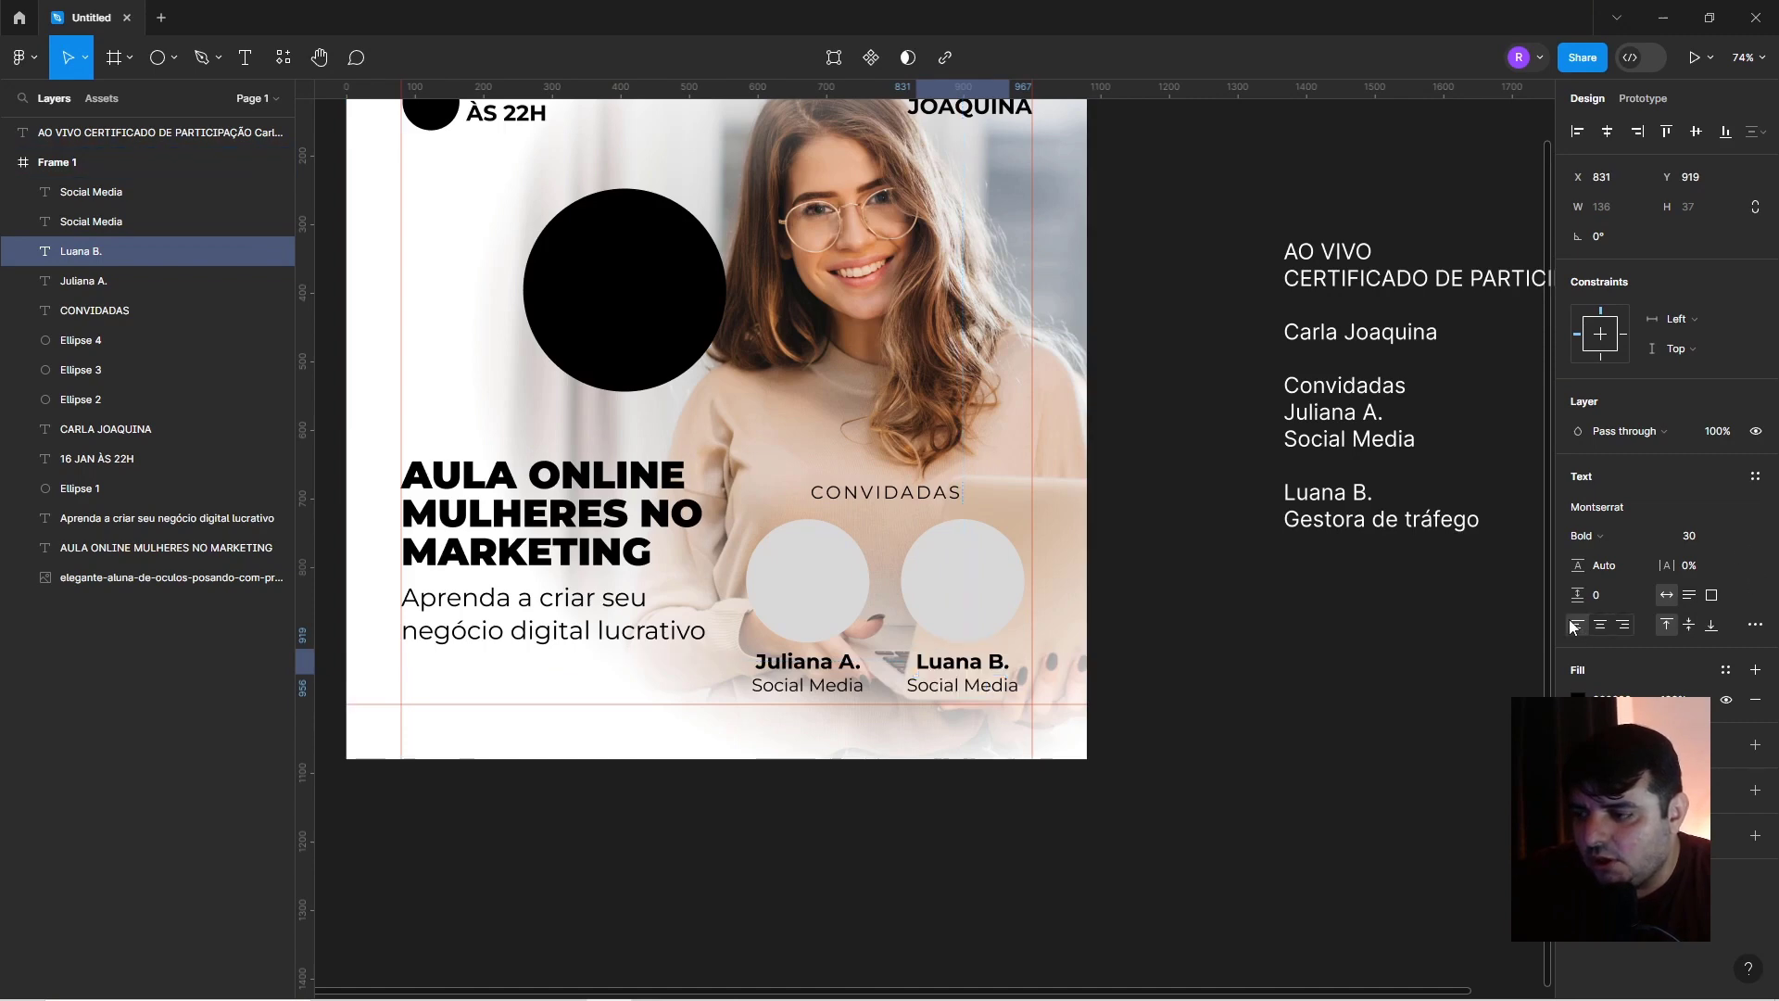
{"action": "double_click", "coordinate": [1005, 667]}
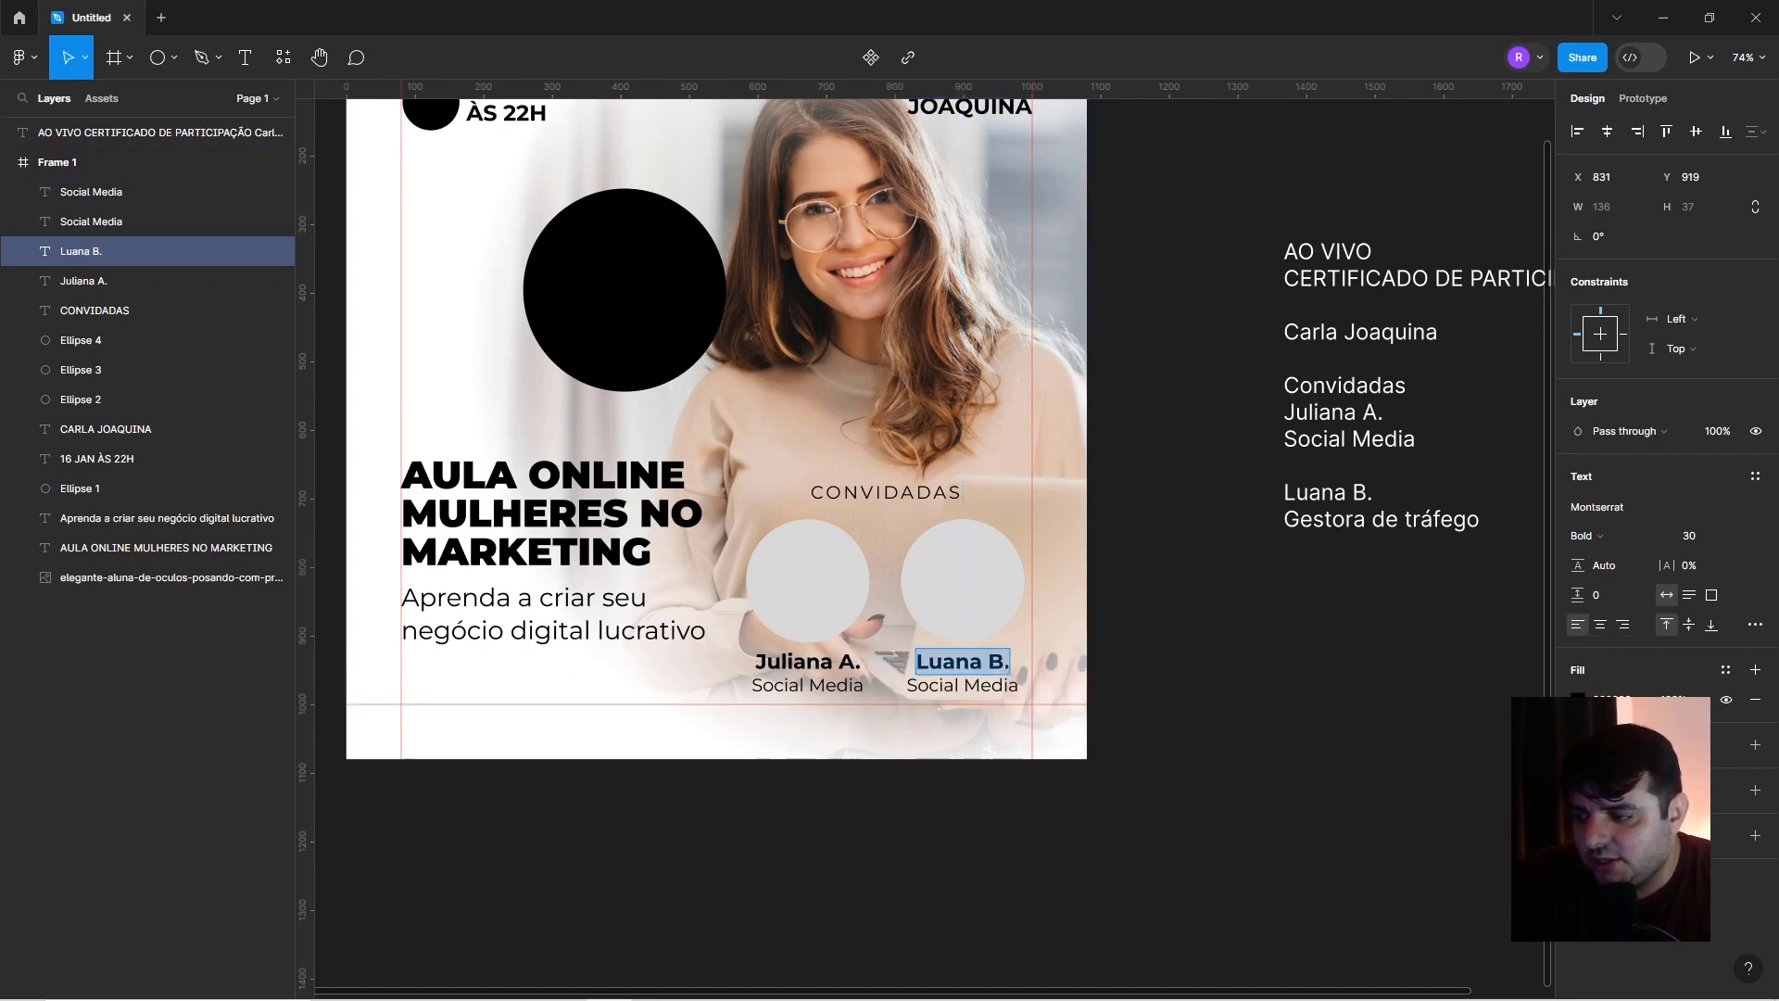
{"action": "left_click", "coordinate": [1009, 656]}
{"action": "key", "text": "BackSpace"}
{"action": "key", "text": "BackSpace"}
{"action": "key", "text": "BackSpace"}
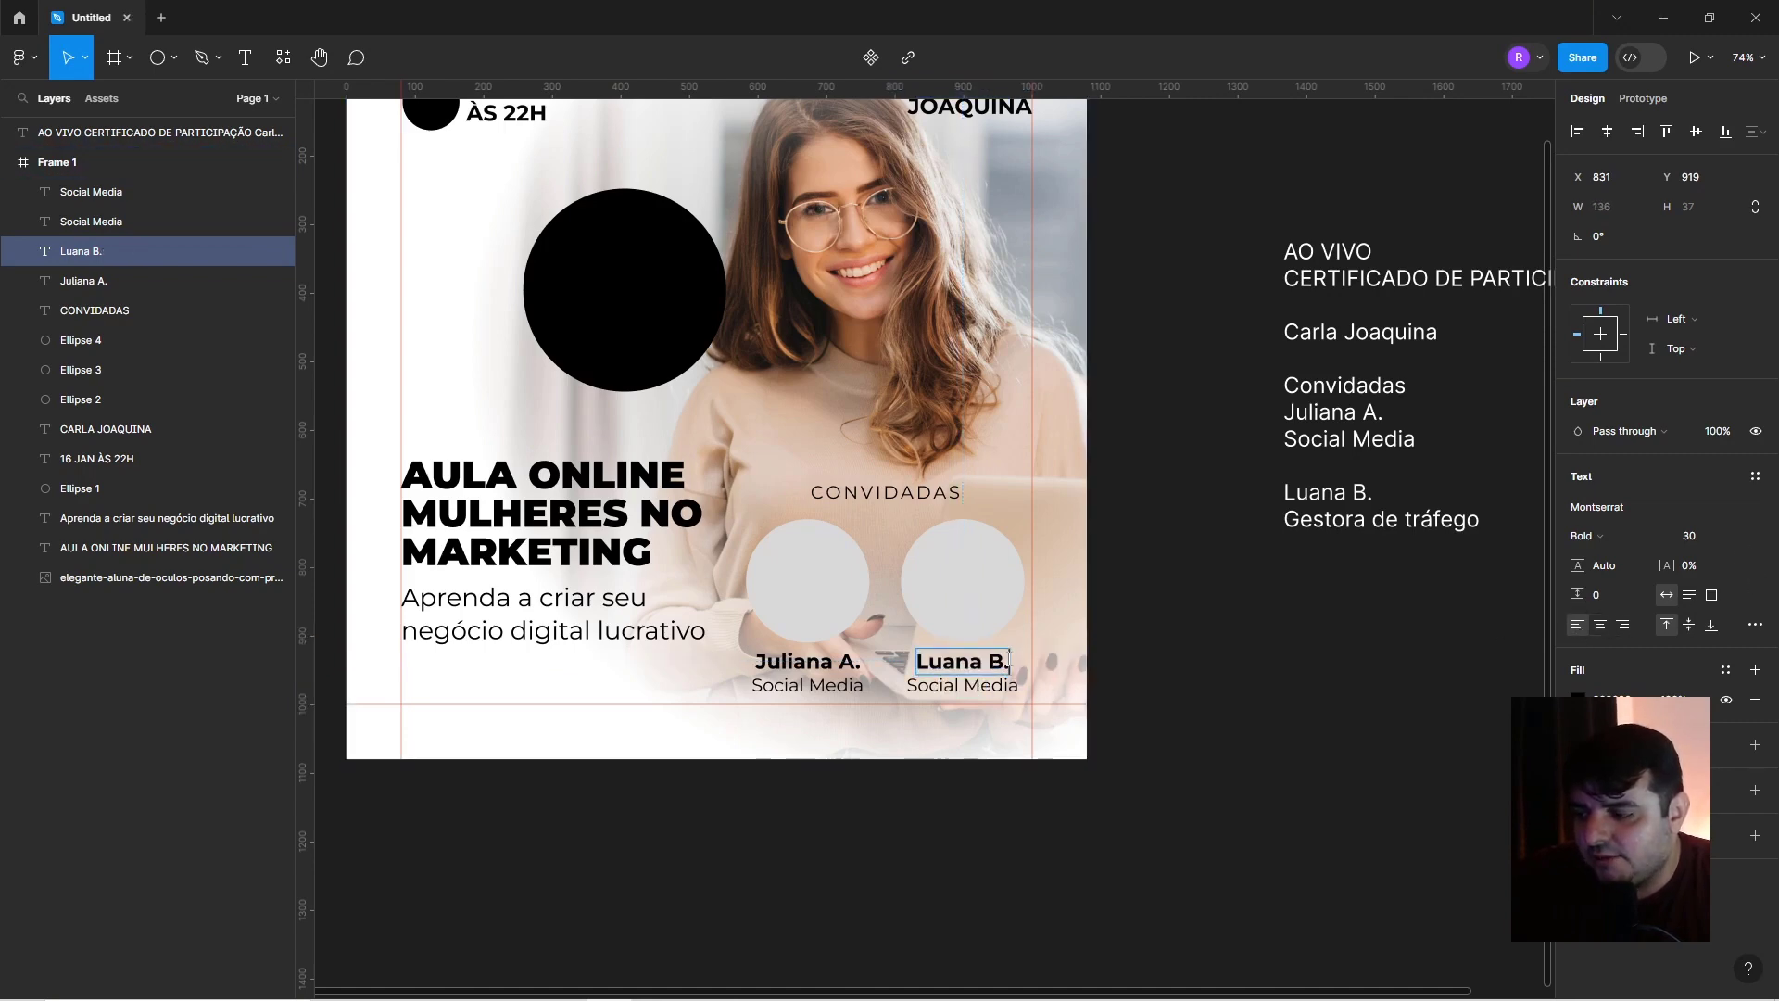
{"action": "key", "text": "ctrl+a"}
{"action": "left_click", "coordinate": [1600, 624]}
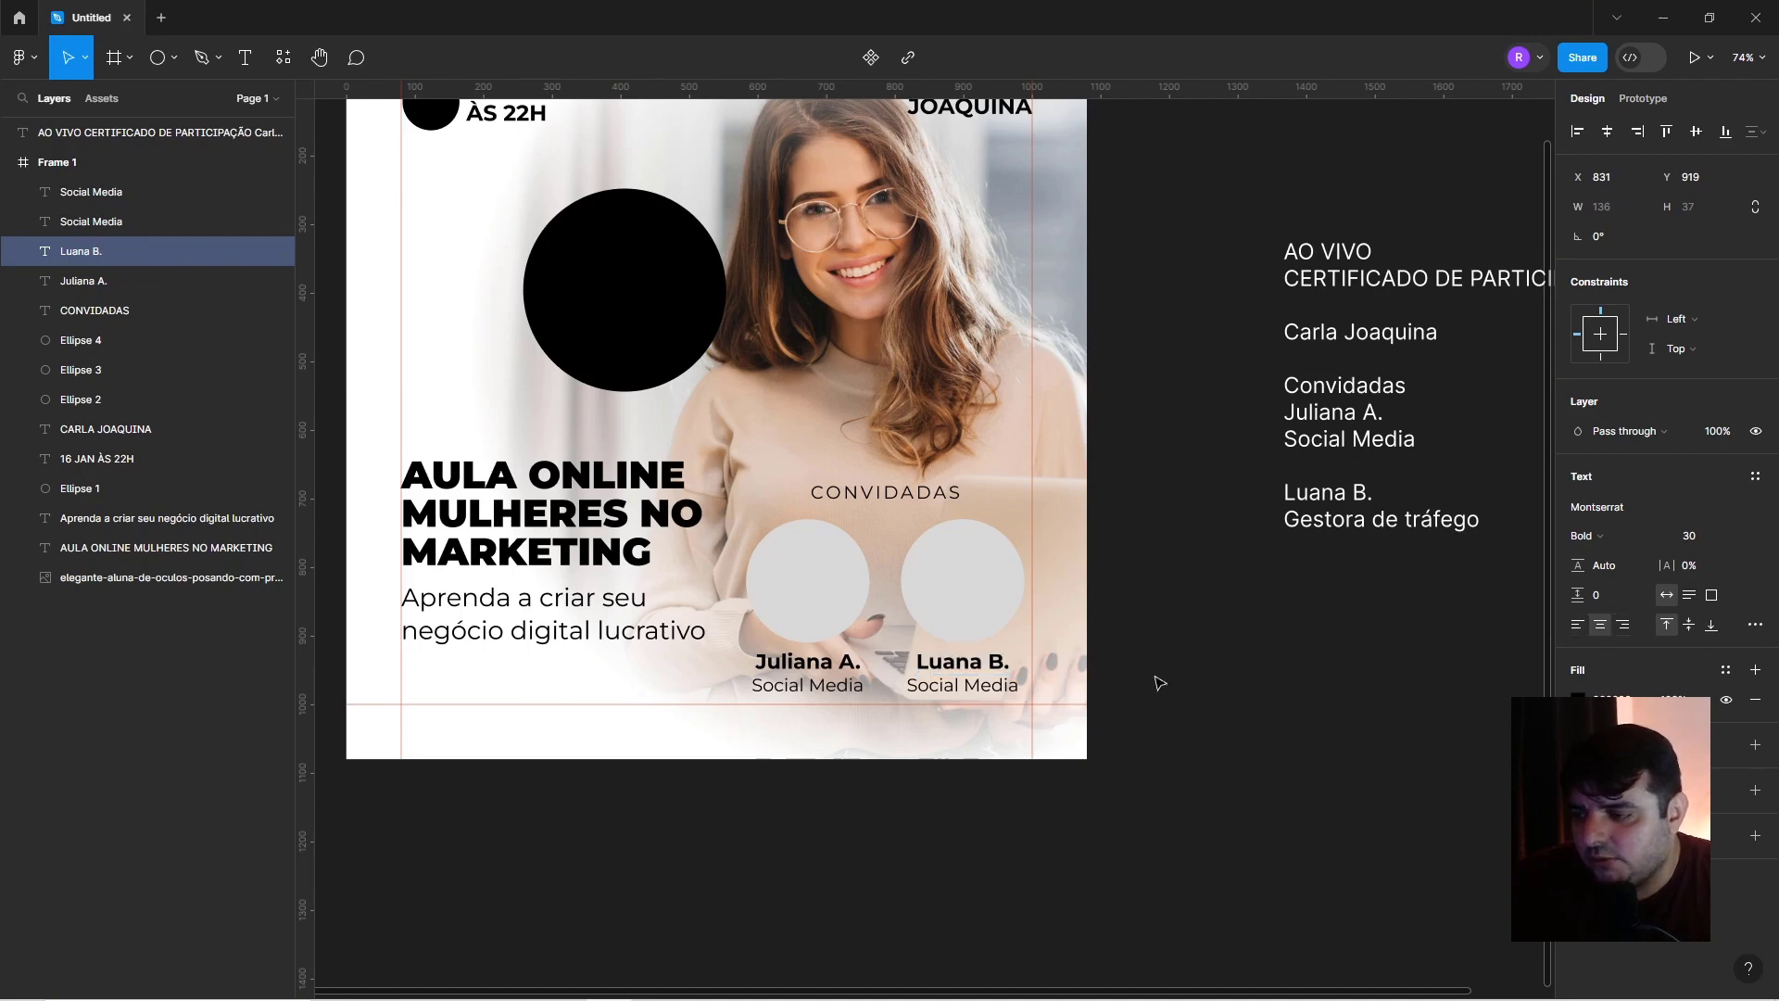
Clean up stray letters inserted into the second guest's name.
{"action": "double_click", "coordinate": [975, 662]}
{"action": "left_click", "coordinate": [1004, 662]}
{"action": "type", "text": "sdsds"}
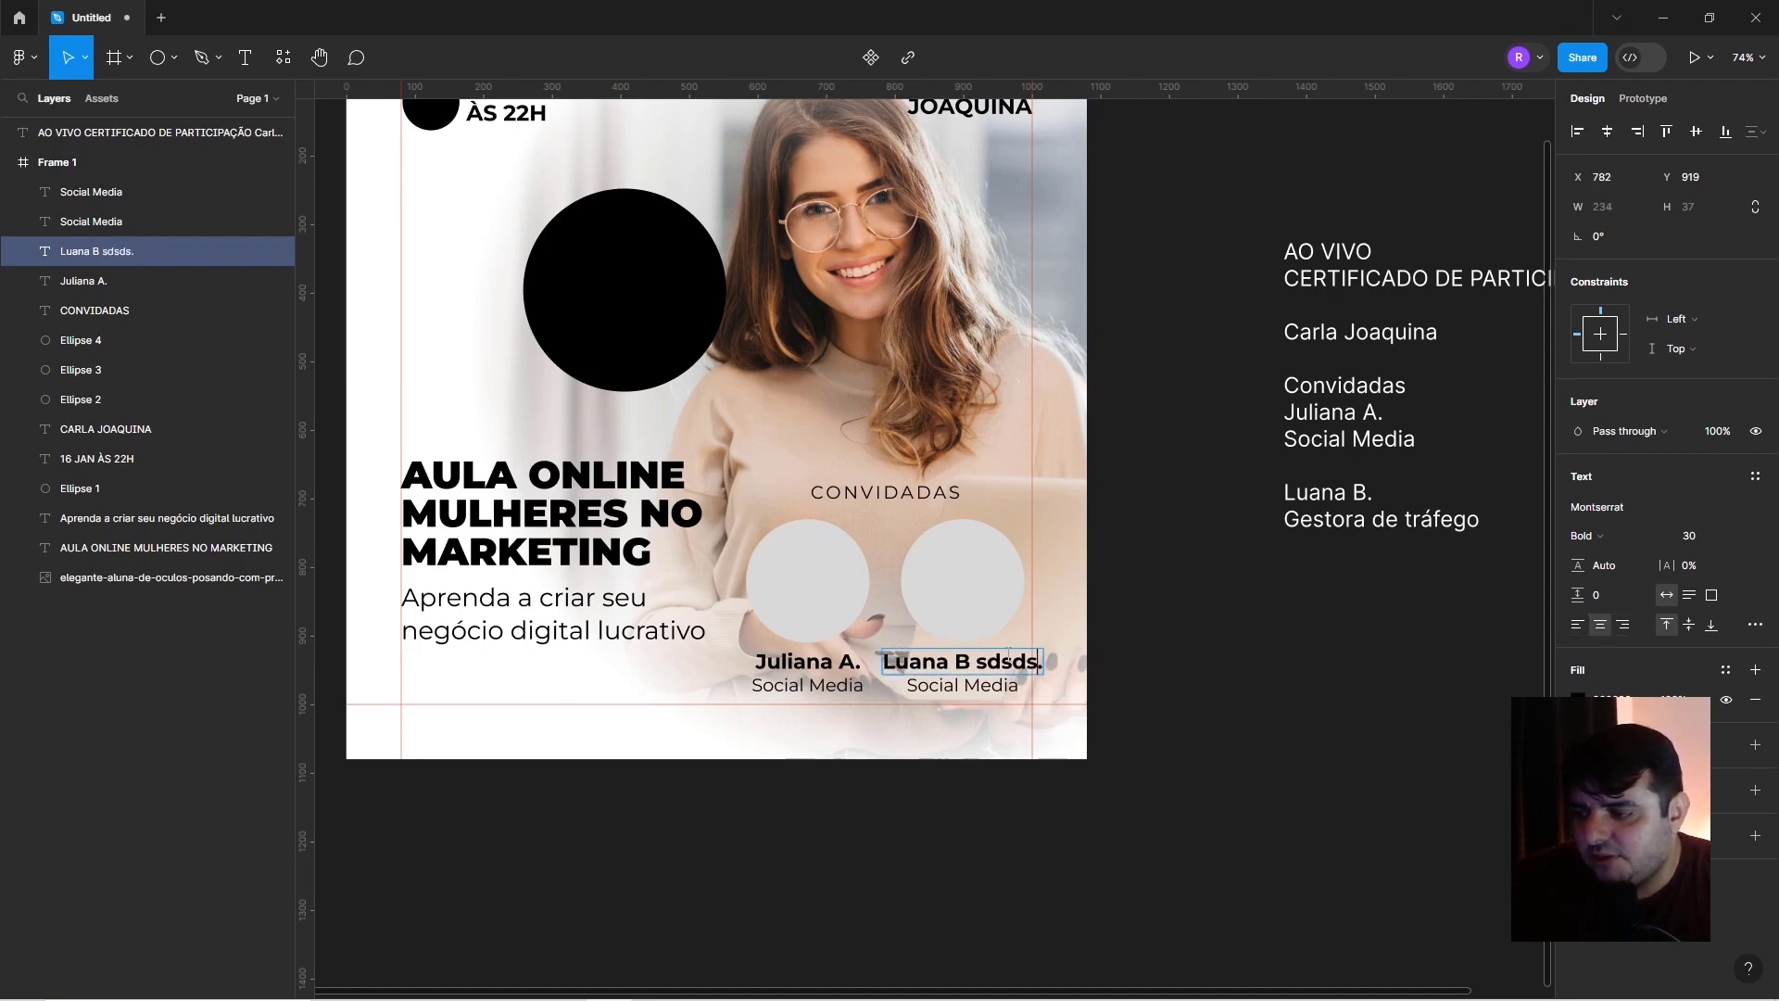
{"action": "key", "text": "shift+Left"}
{"action": "key", "text": "shift+Left"}
{"action": "key", "text": "shift+Left"}
{"action": "key", "text": "shift+Left"}
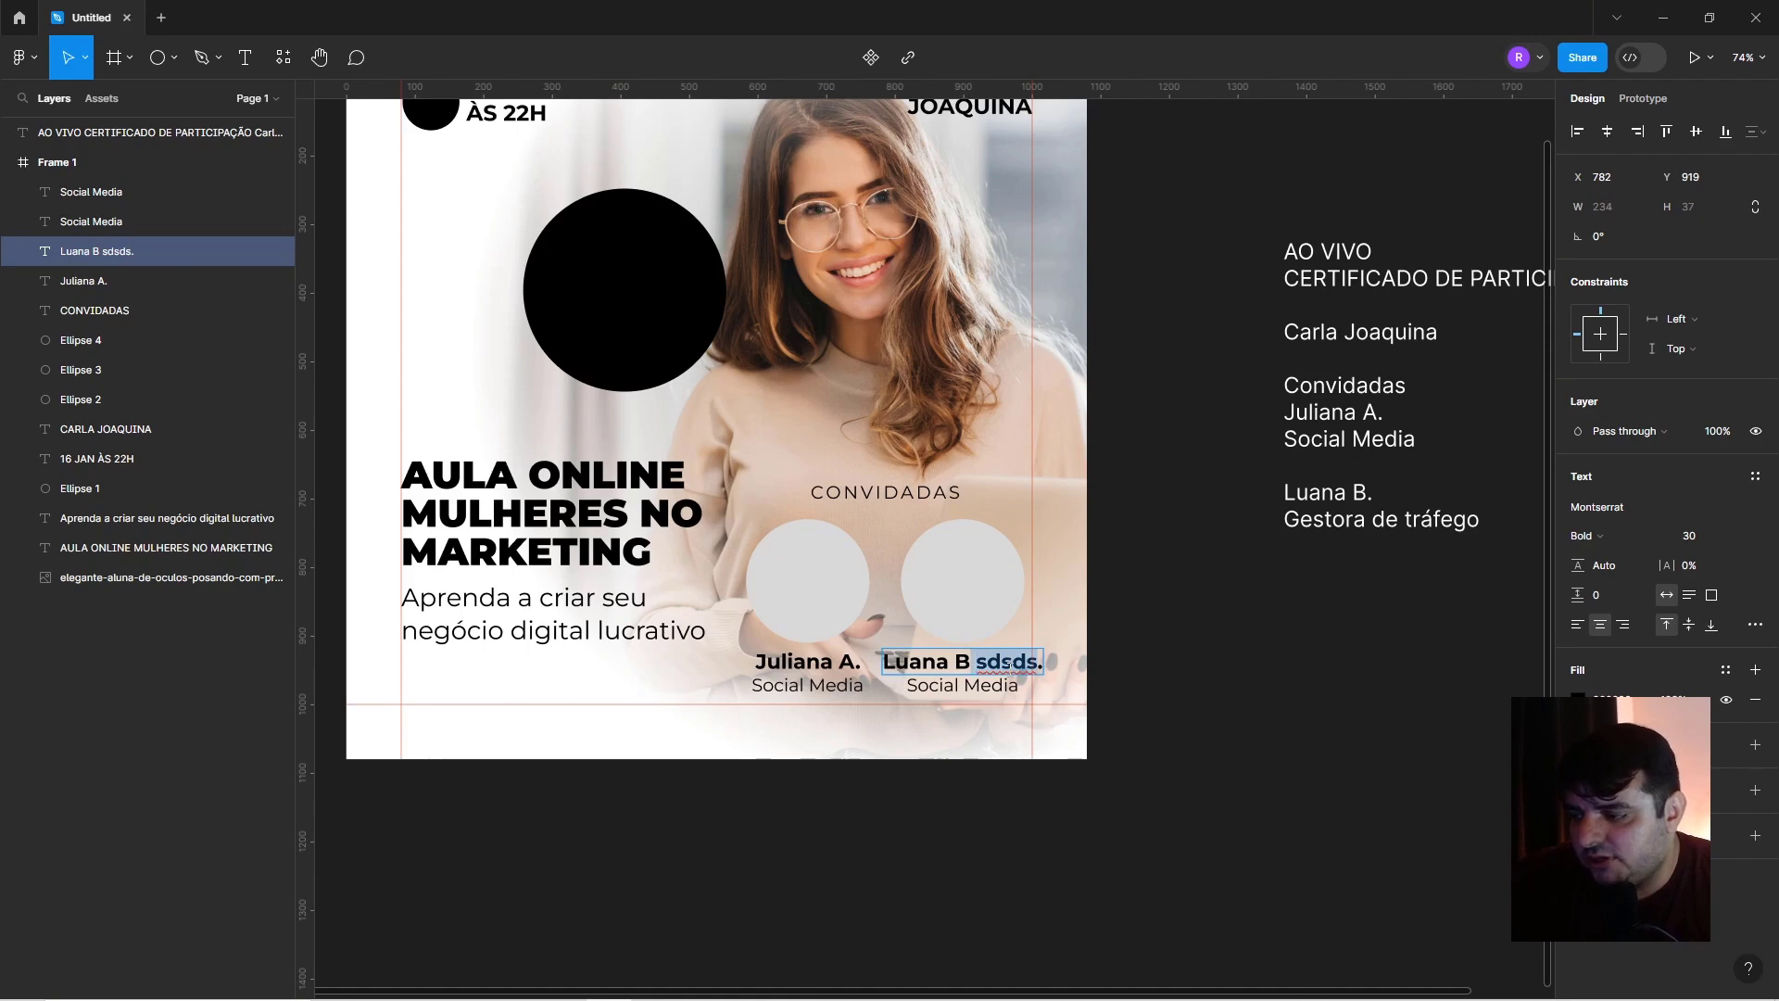
{"action": "key", "text": "BackSpace"}
{"action": "key", "text": "Escape"}
Replace the copied role with 'Gestora de tráfego' and select both role lines.
{"action": "left_click", "coordinate": [917, 684]}
{"action": "key", "text": "Return"}
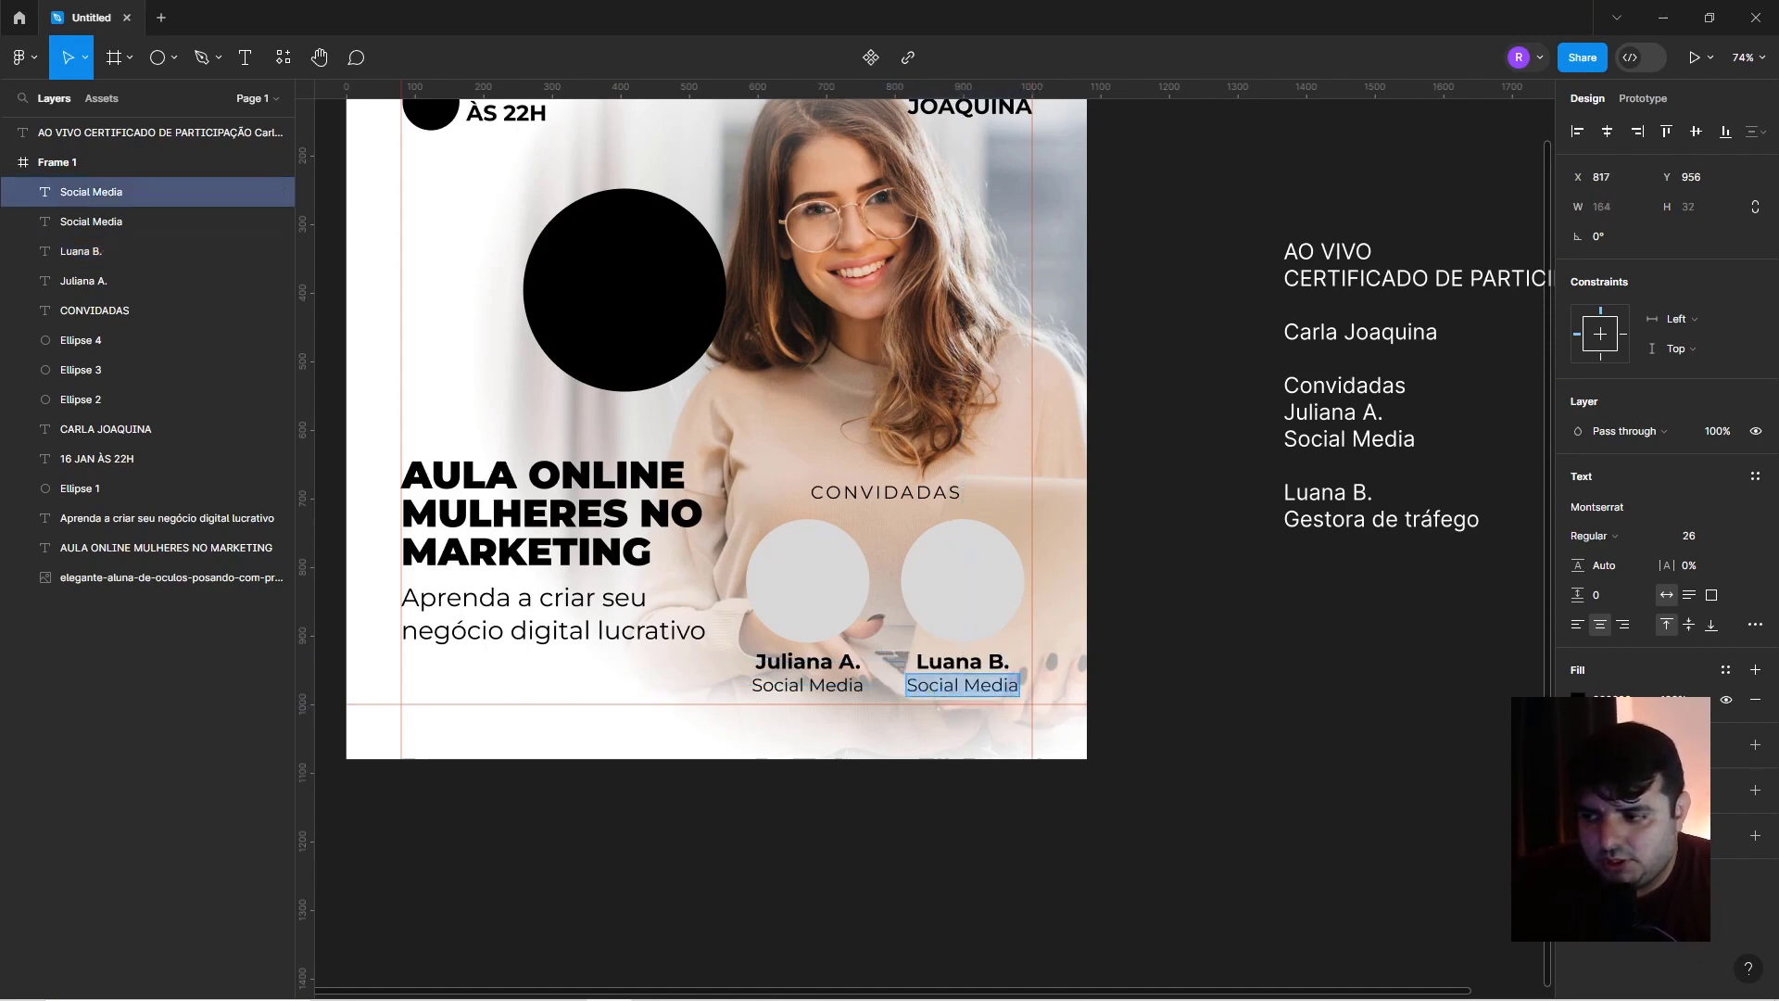
{"action": "type", "text": "Gestora"}
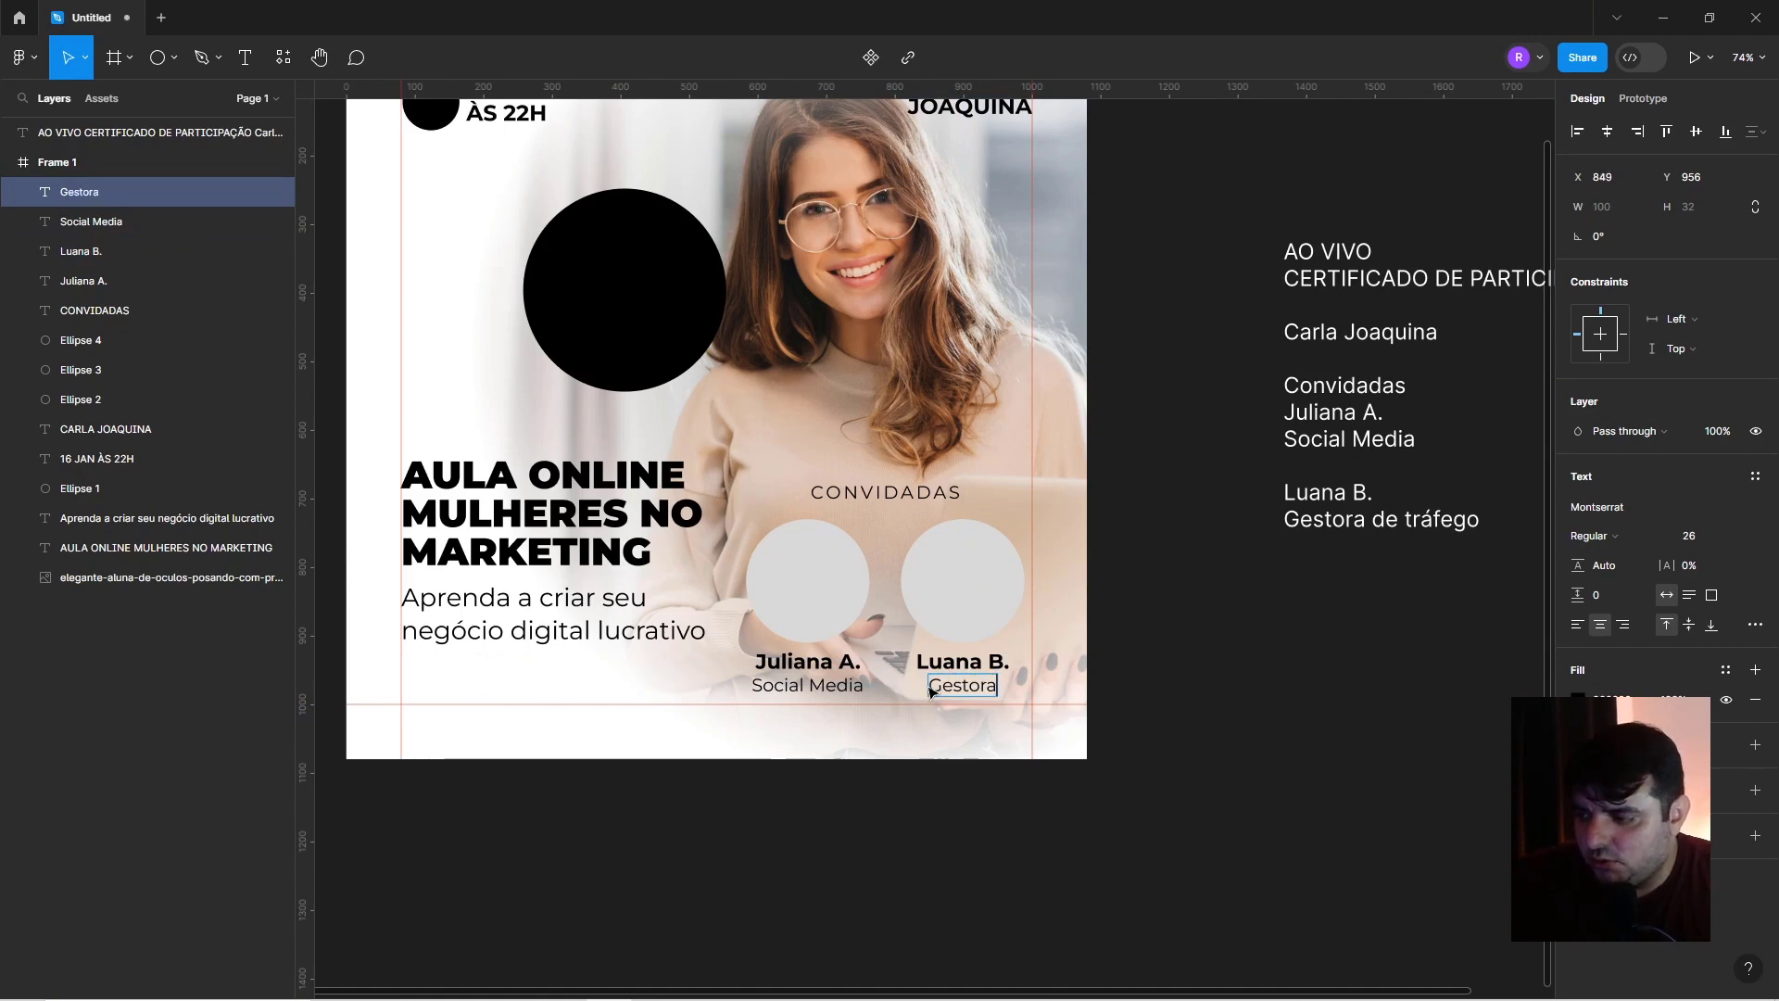
{"action": "type", "text": " de tráfego"}
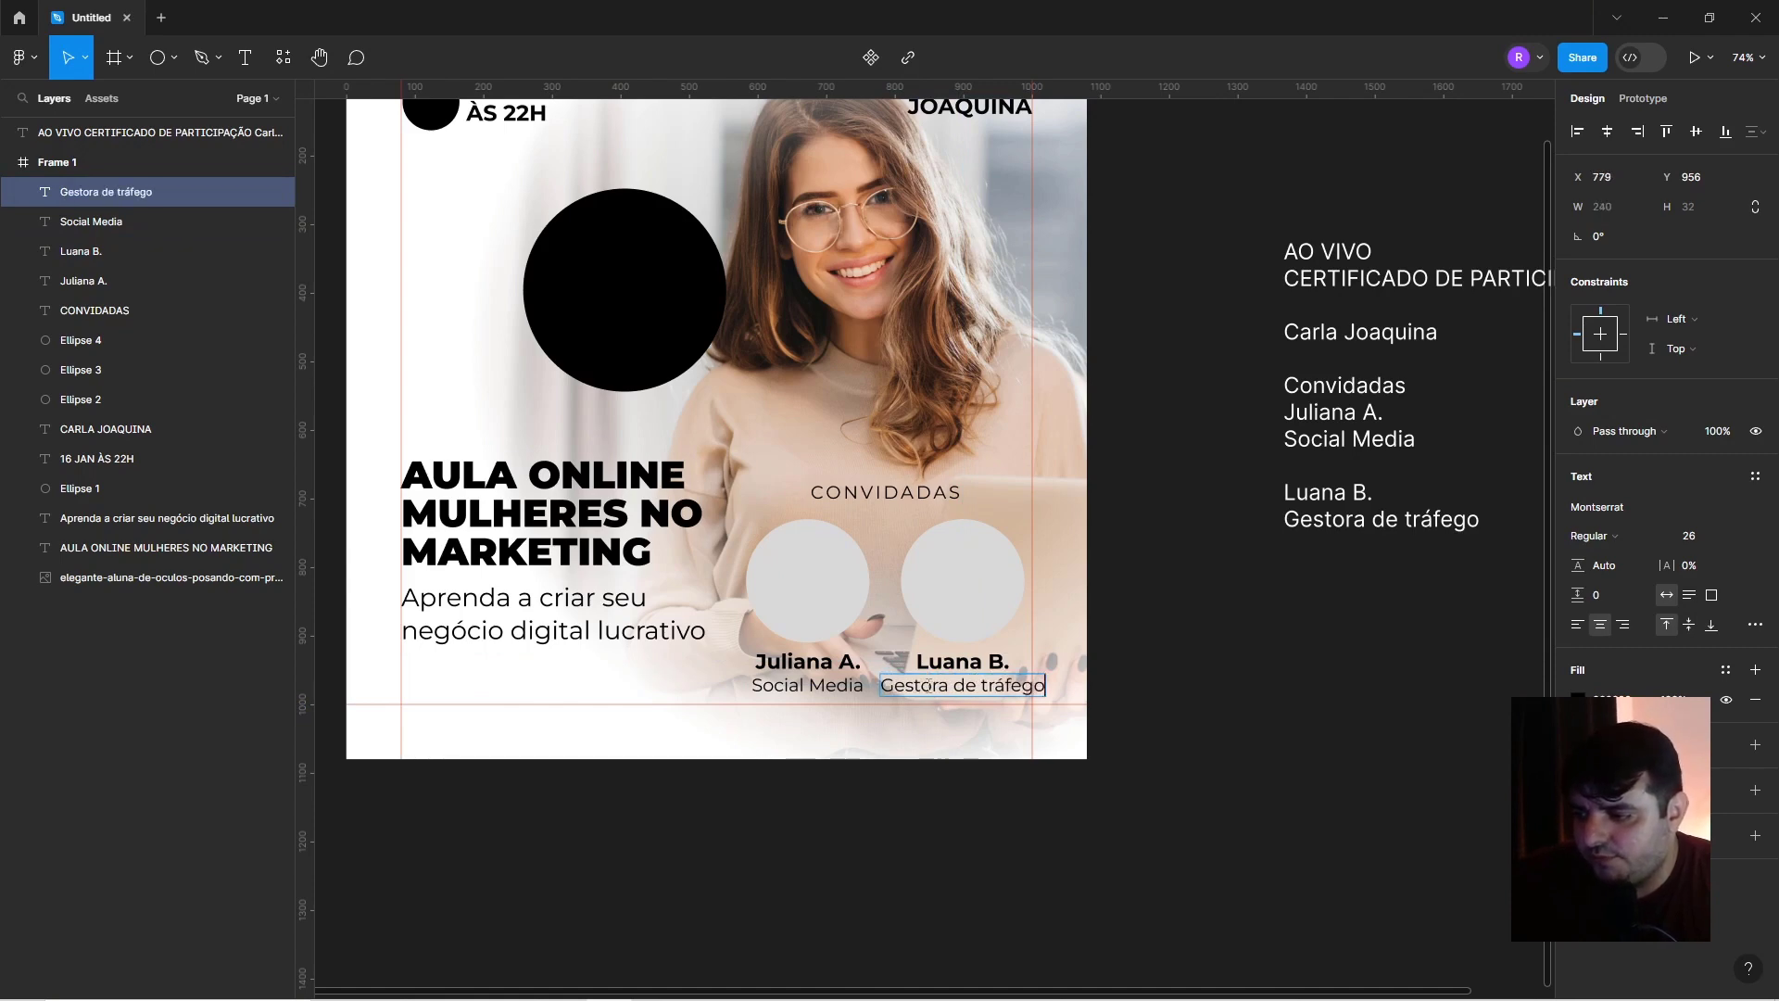
{"action": "key", "text": "Escape"}
{"action": "left_click", "coordinate": [806, 694], "text": "shift"}
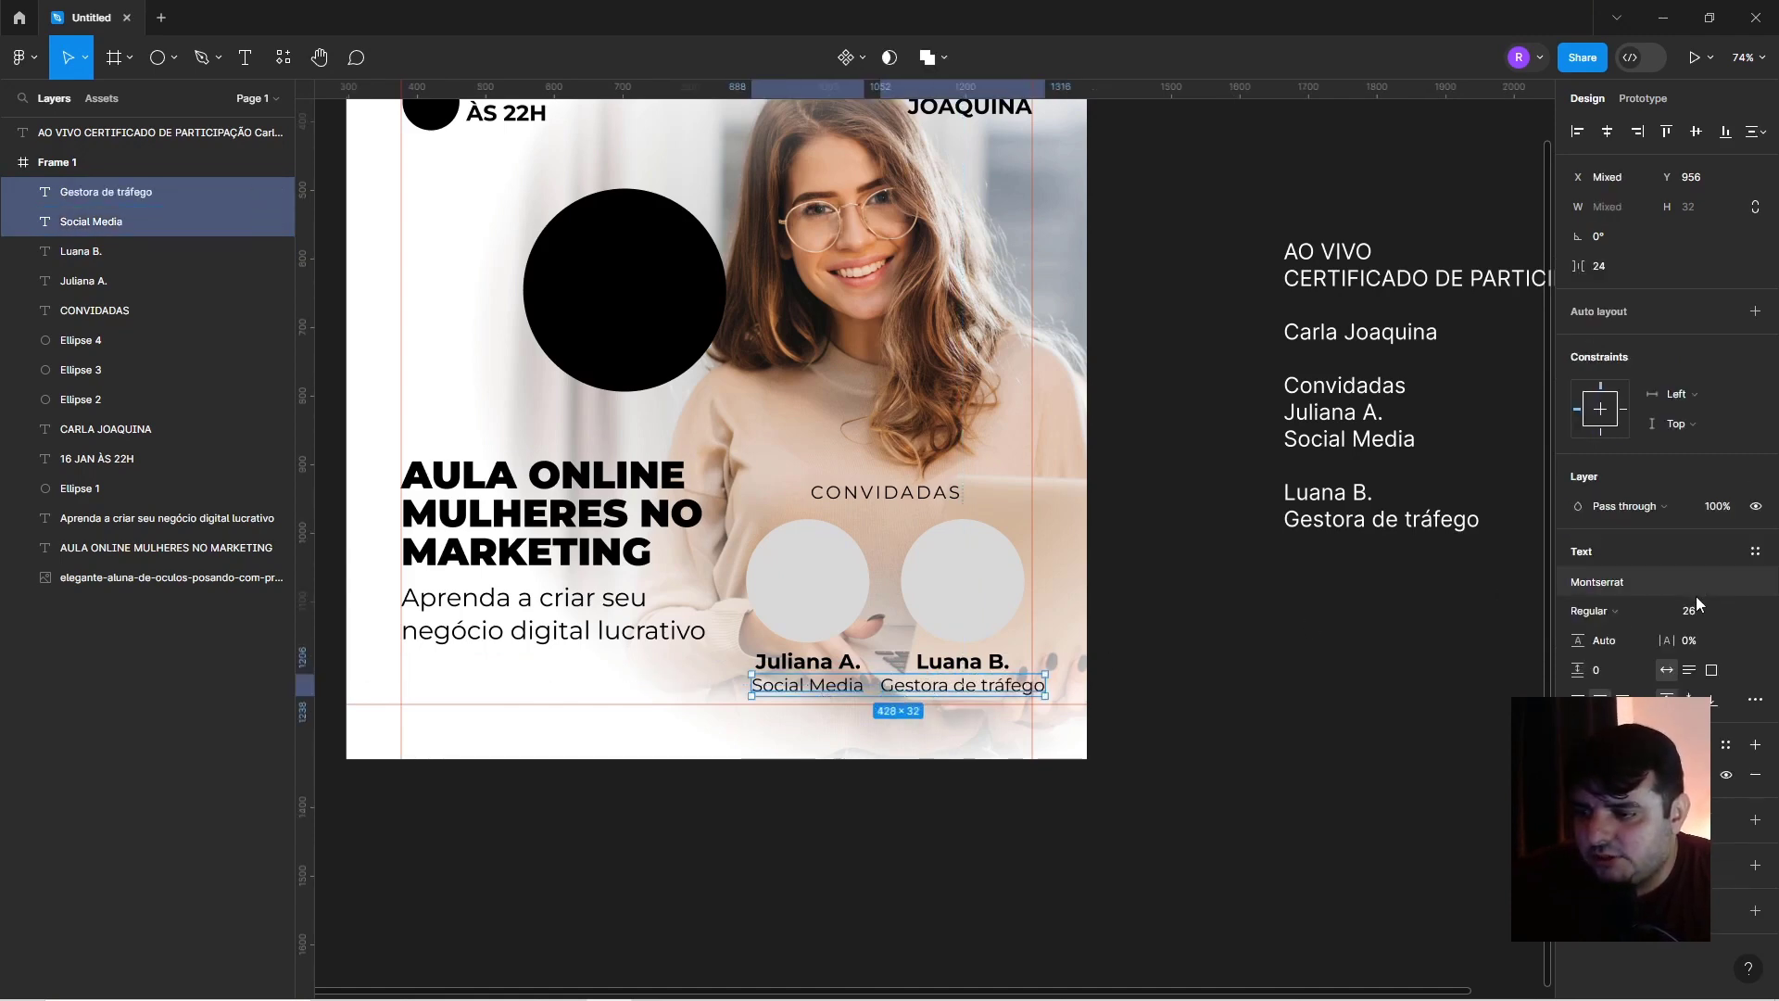
Set both guest role texts to font size 23.
{"action": "left_click", "coordinate": [1697, 612]}
{"action": "type", "text": "23"}
{"action": "key", "text": "Return"}
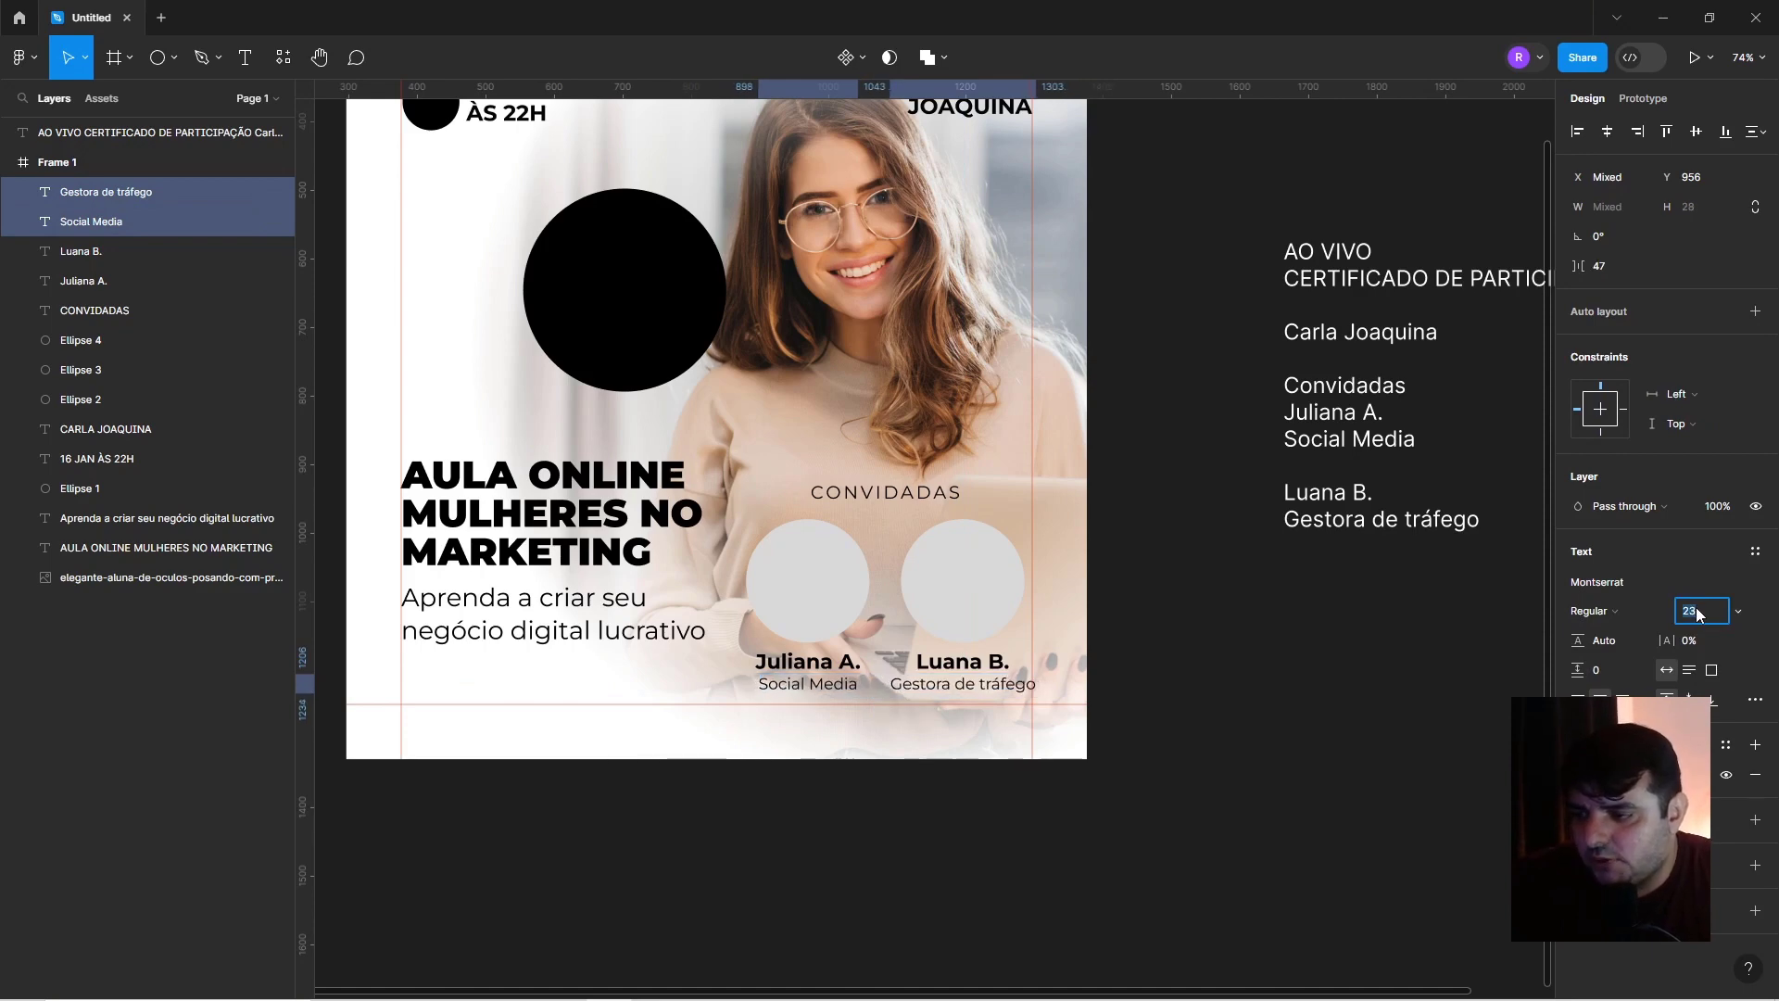
{"action": "left_click", "coordinate": [1270, 608]}
{"action": "scroll", "coordinate": [1265, 604], "scroll_direction": "down", "scroll_amount": 1}
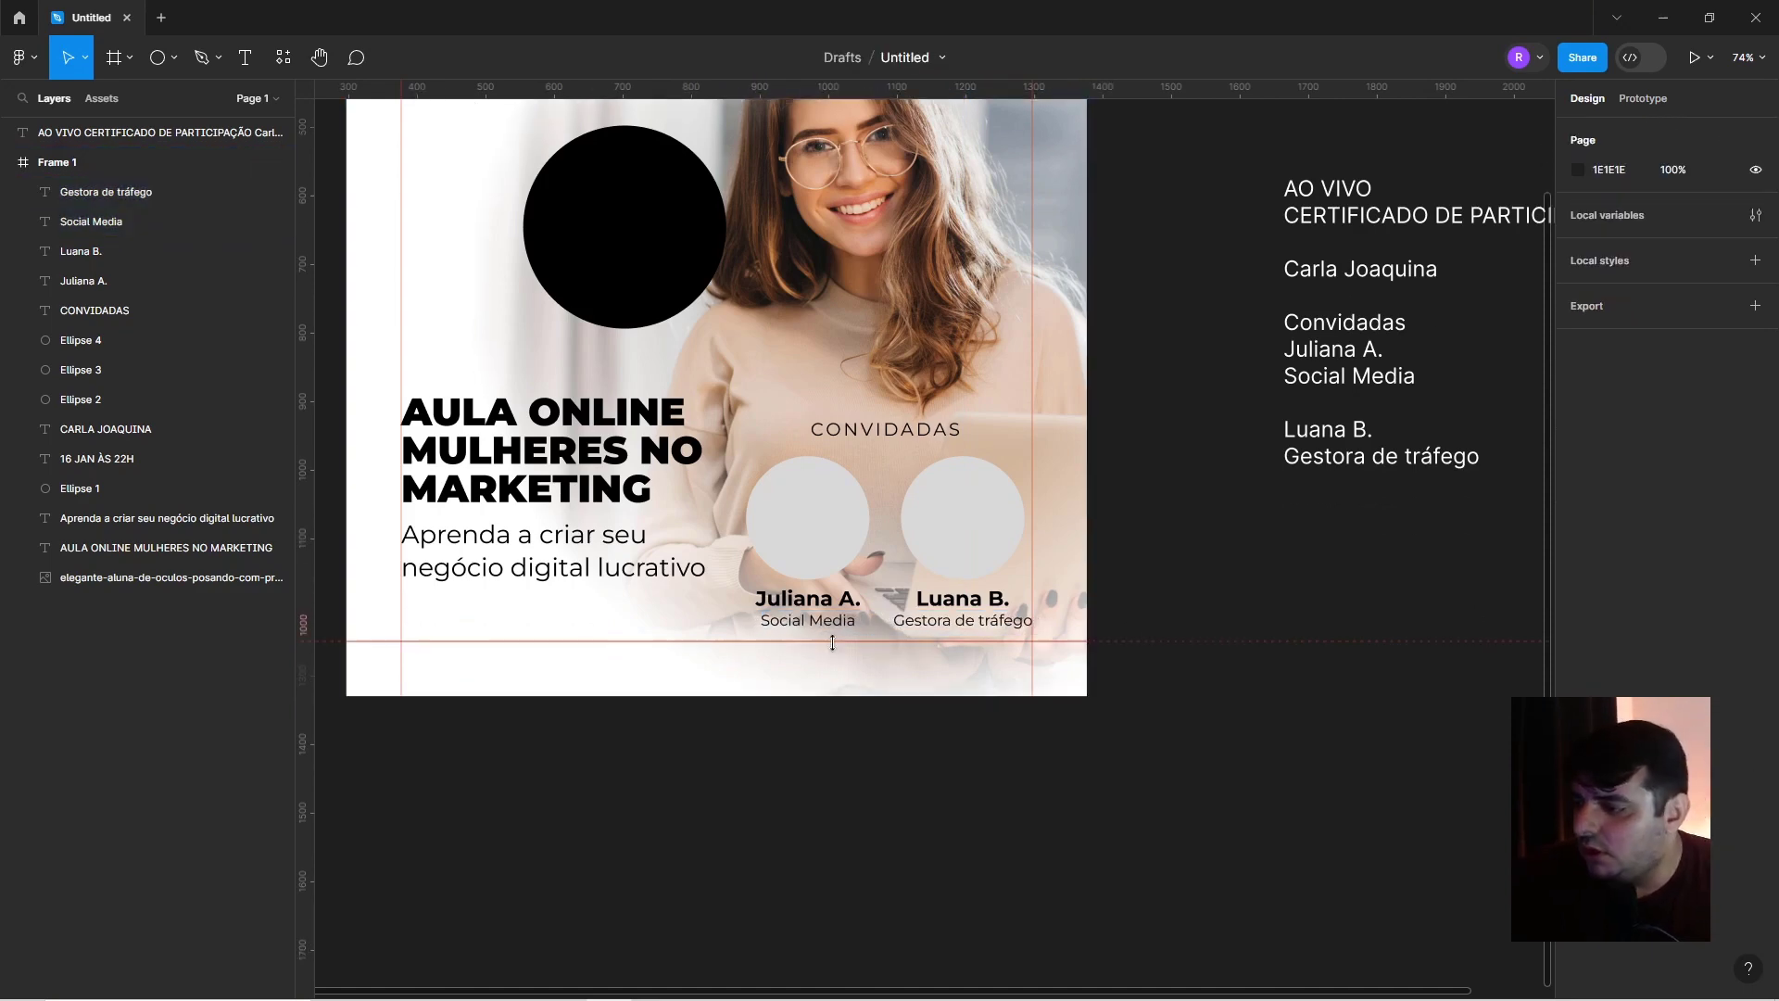
{"action": "left_click", "coordinate": [829, 621]}
{"action": "left_click", "coordinate": [802, 602], "text": "shift"}
{"action": "scroll", "coordinate": [797, 614], "scroll_direction": "up", "scroll_amount": 5, "text": "ctrl"}
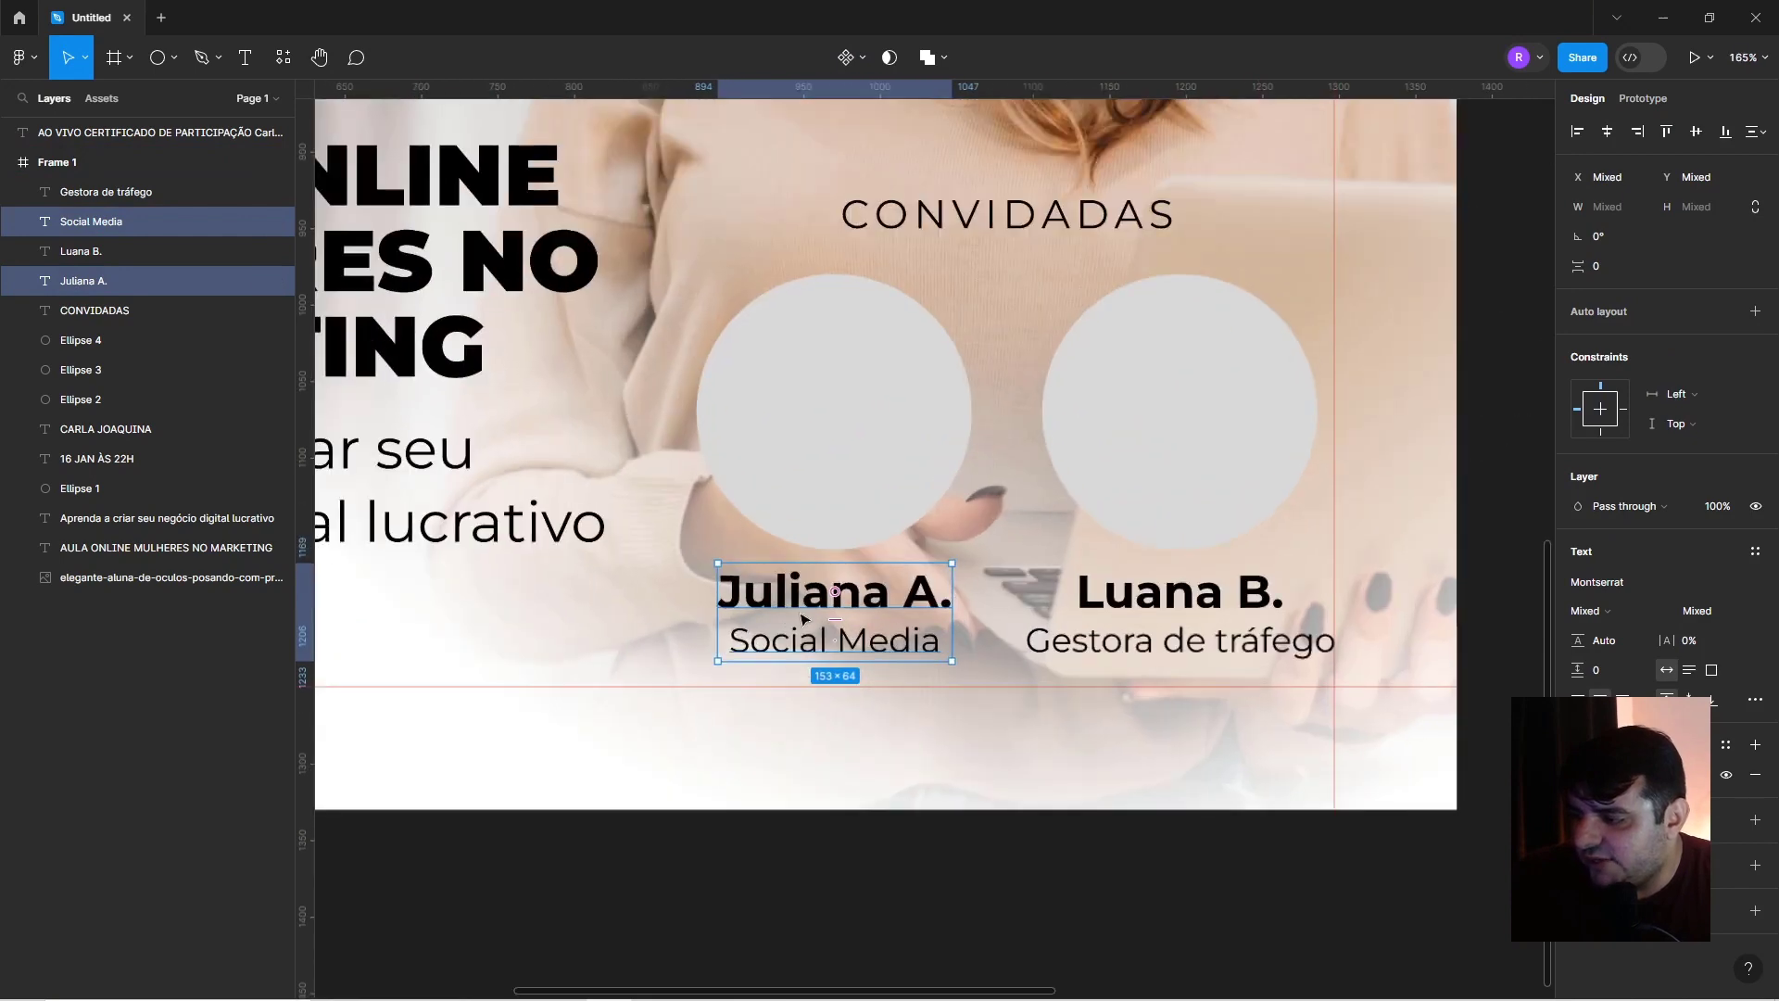
{"action": "scroll", "coordinate": [803, 619], "scroll_direction": "up", "scroll_amount": 1, "text": "ctrl"}
{"action": "left_click_drag", "start_coordinate": [842, 618], "coordinate": [841, 633]}
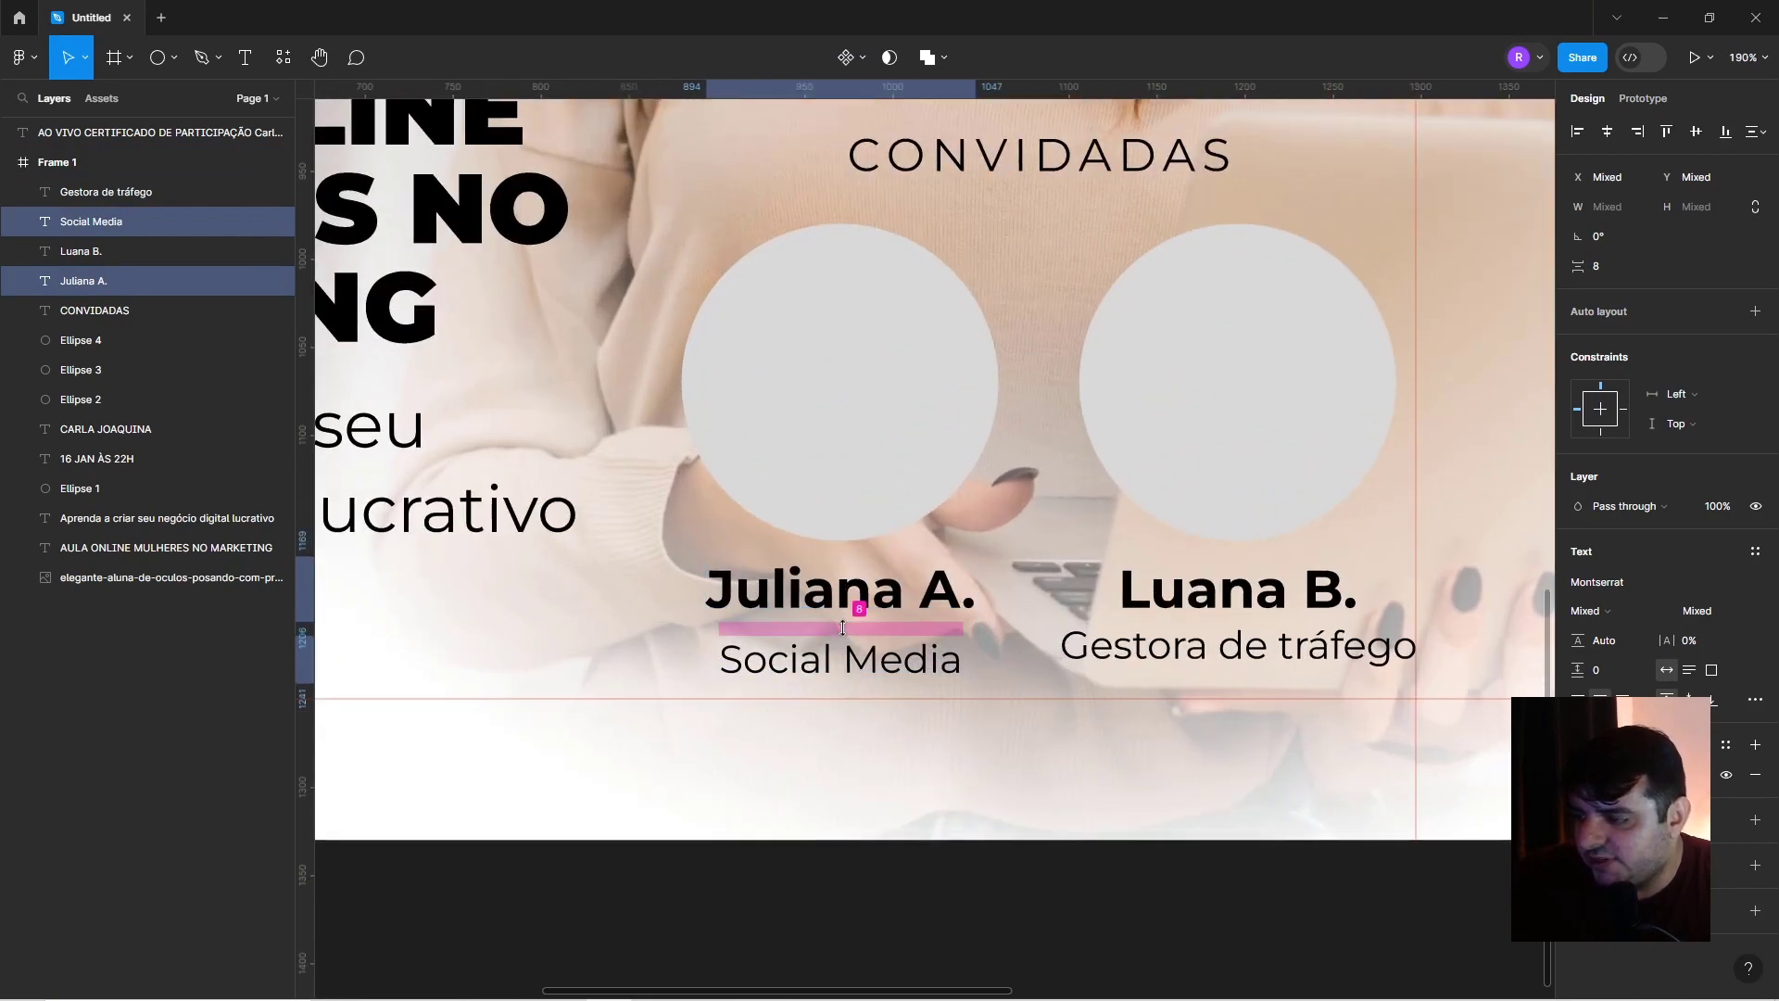
{"action": "left_click", "coordinate": [1117, 594]}
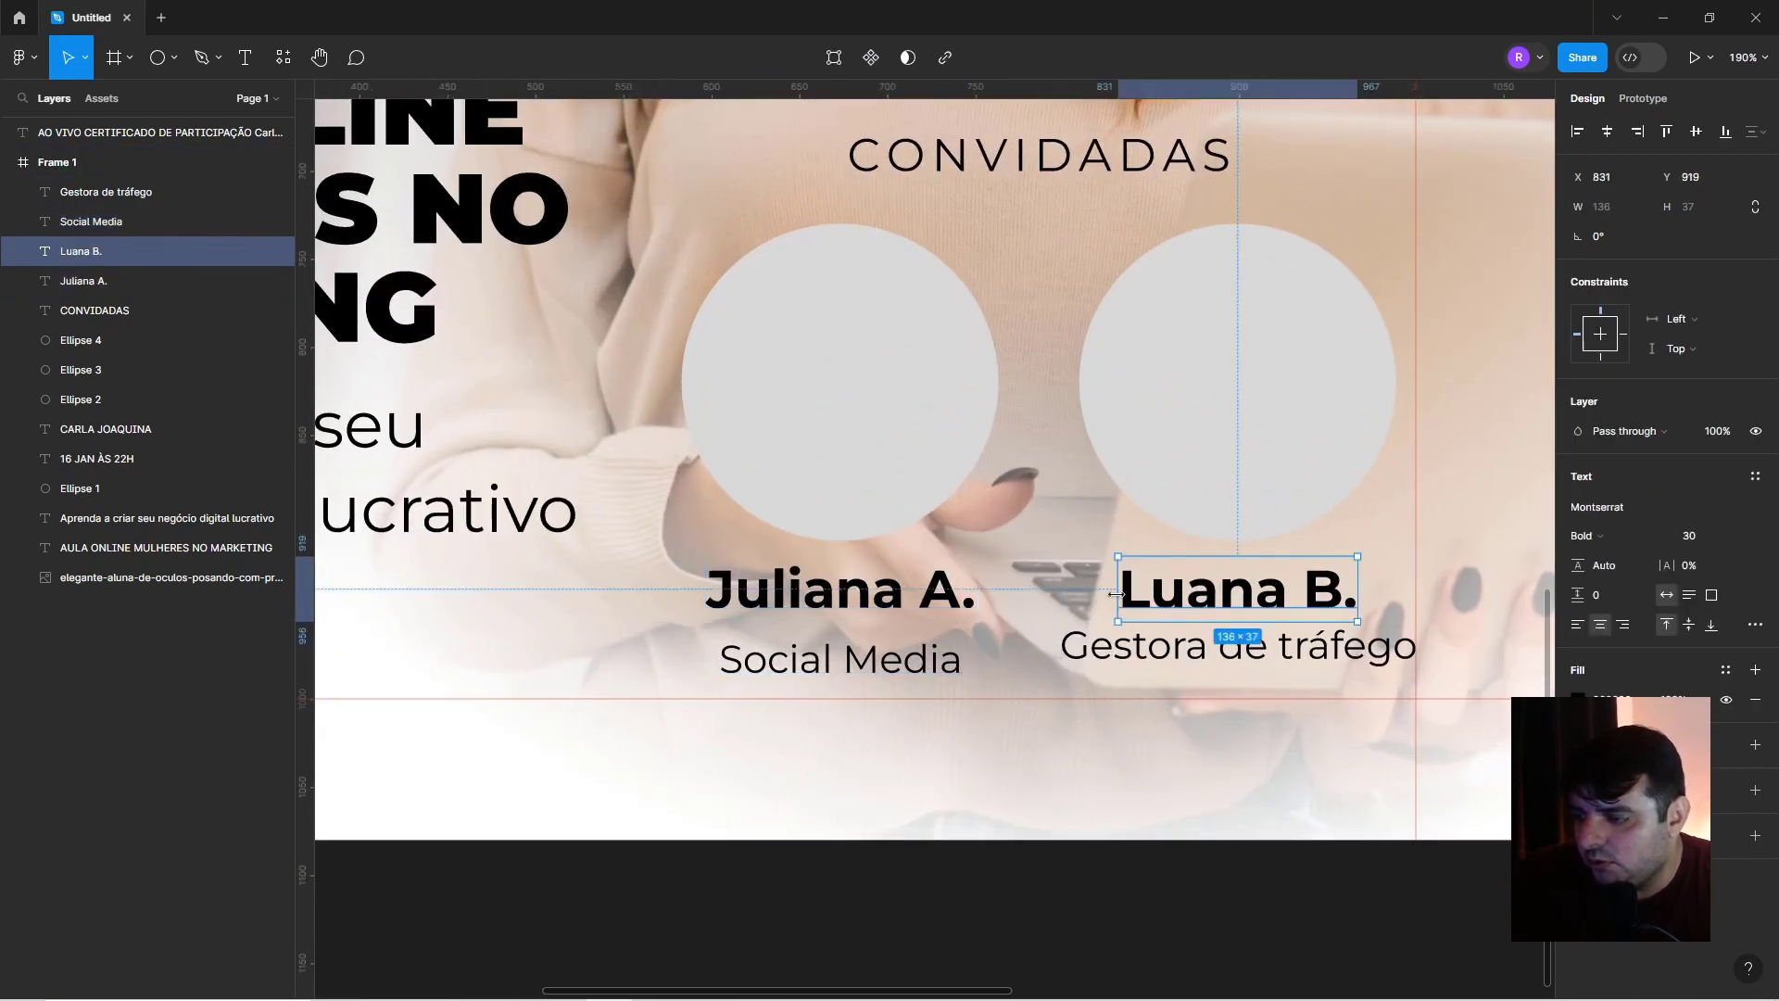
{"action": "left_click", "coordinate": [1127, 654], "text": "shift"}
{"action": "left_click_drag", "start_coordinate": [1237, 619], "coordinate": [1240, 628]}
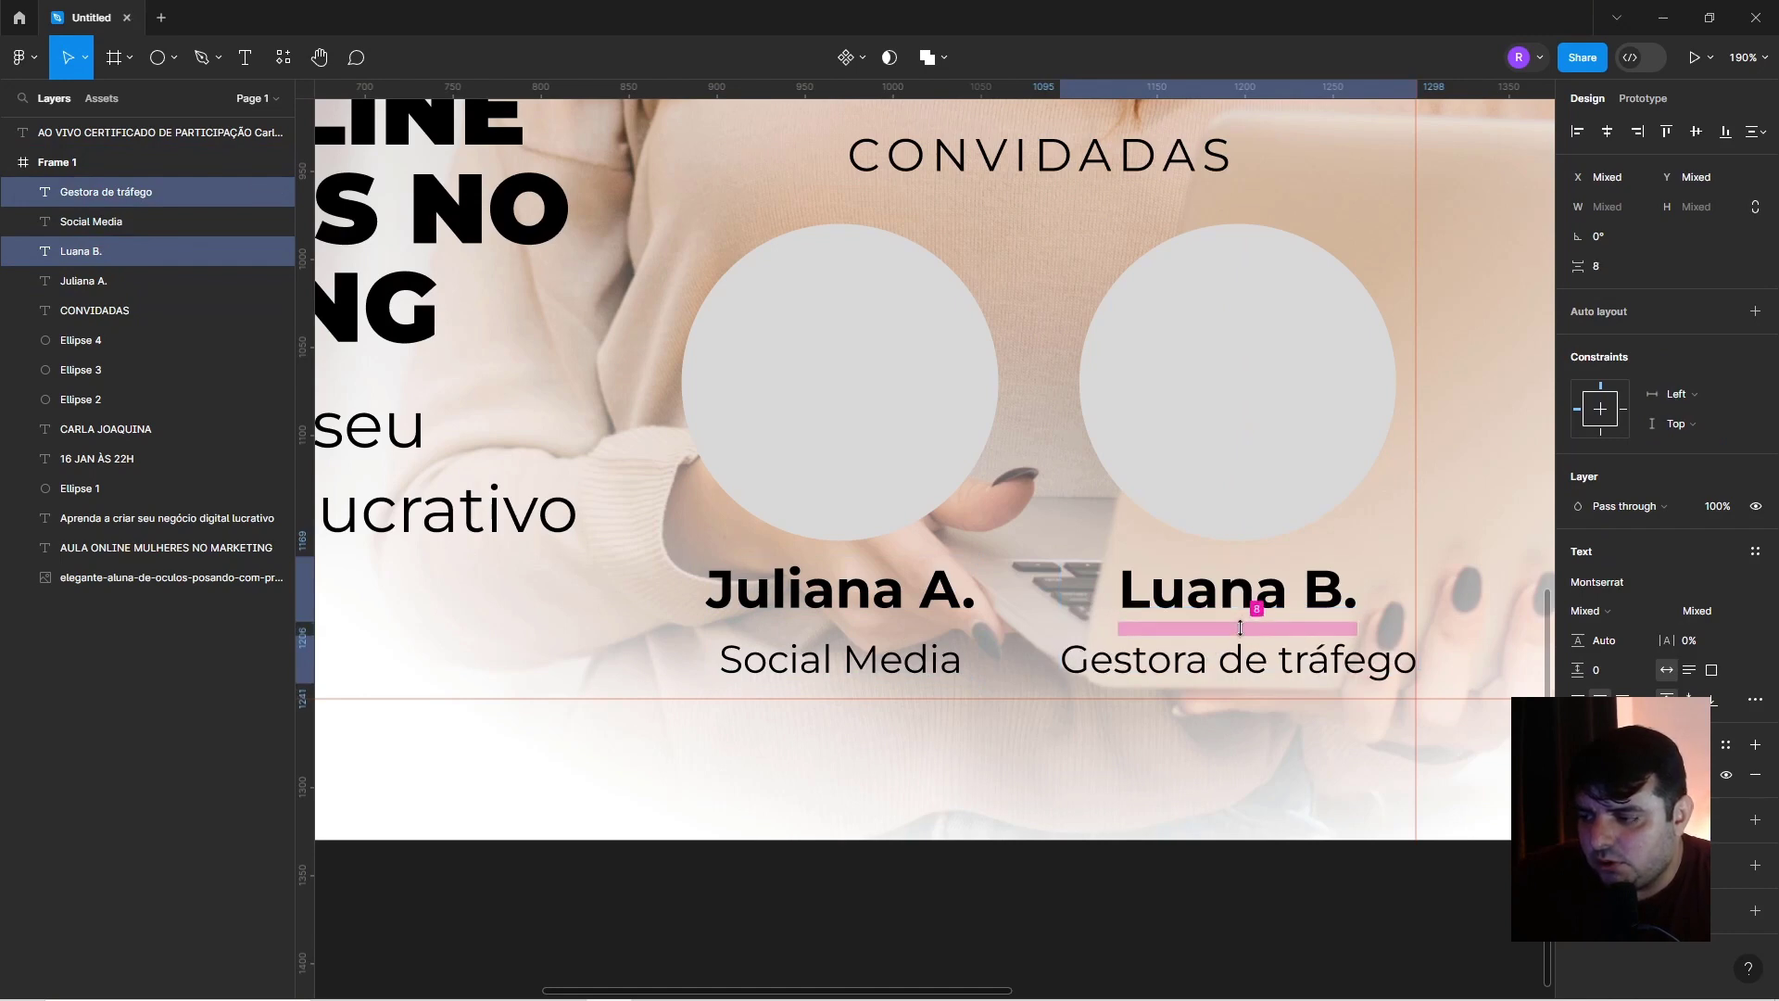
{"action": "scroll", "coordinate": [1072, 468], "scroll_direction": "down", "scroll_amount": 2}
{"action": "scroll", "coordinate": [1072, 468], "scroll_direction": "down", "scroll_amount": 2}
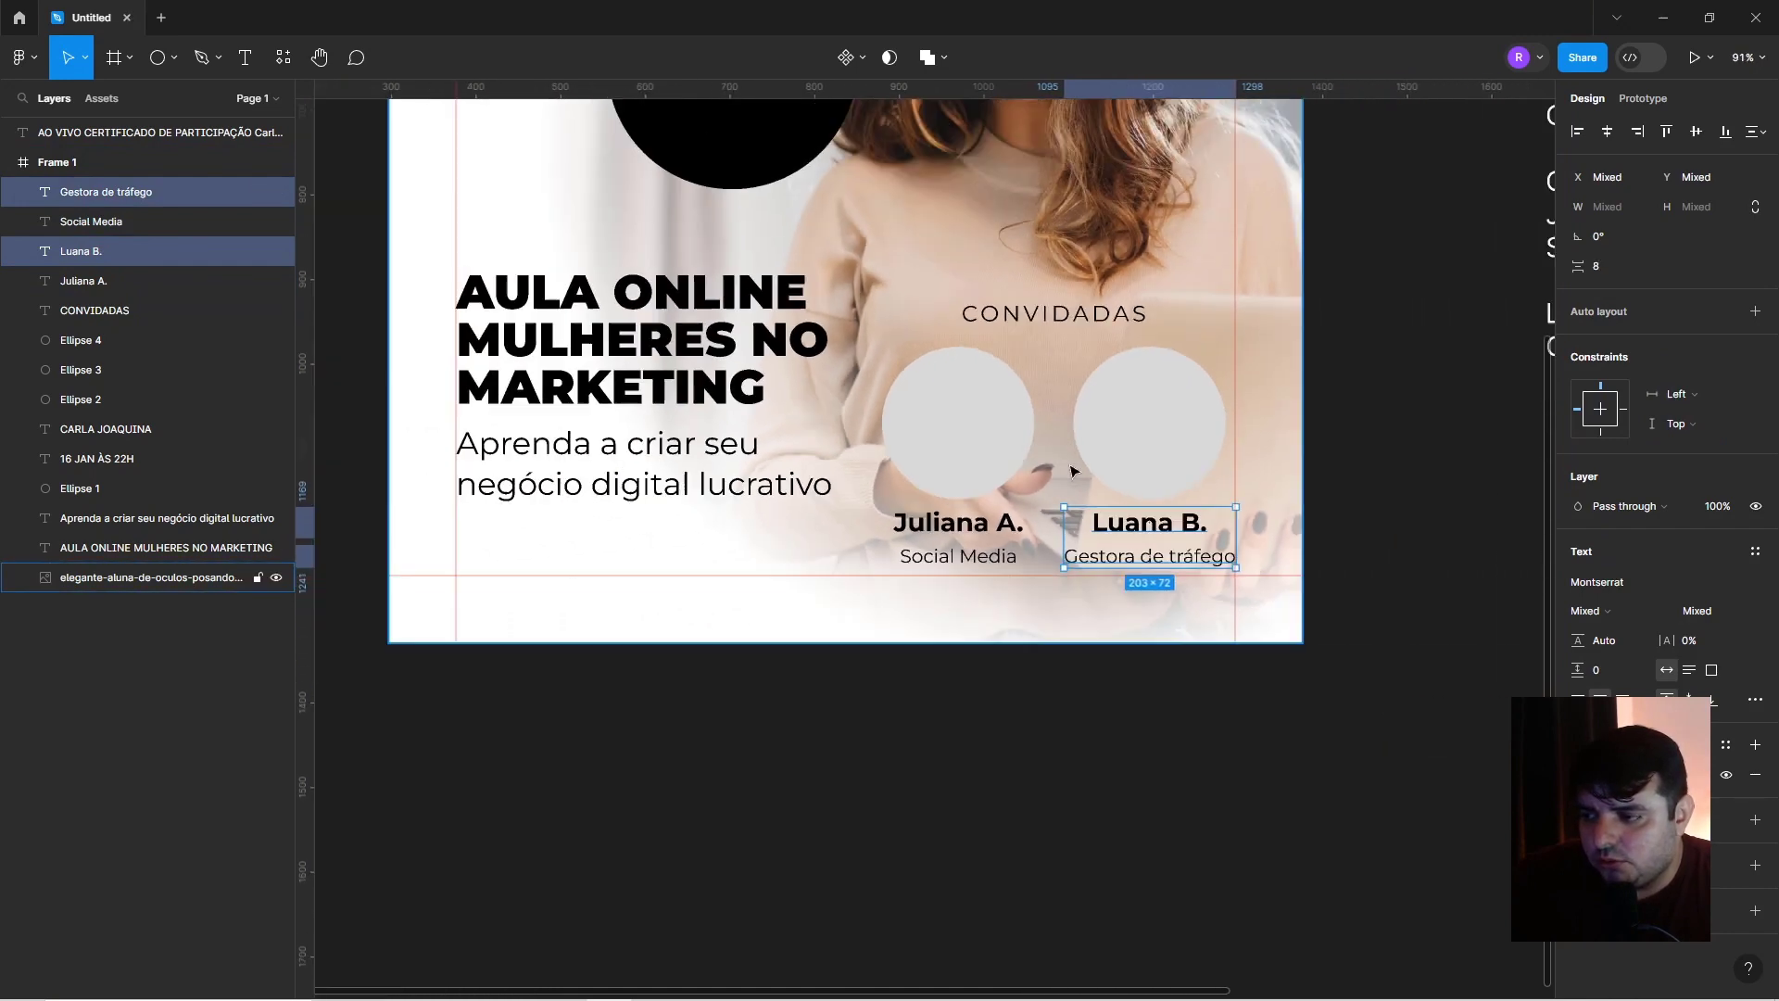
{"action": "scroll", "coordinate": [1072, 473], "scroll_direction": "up", "scroll_amount": 3}
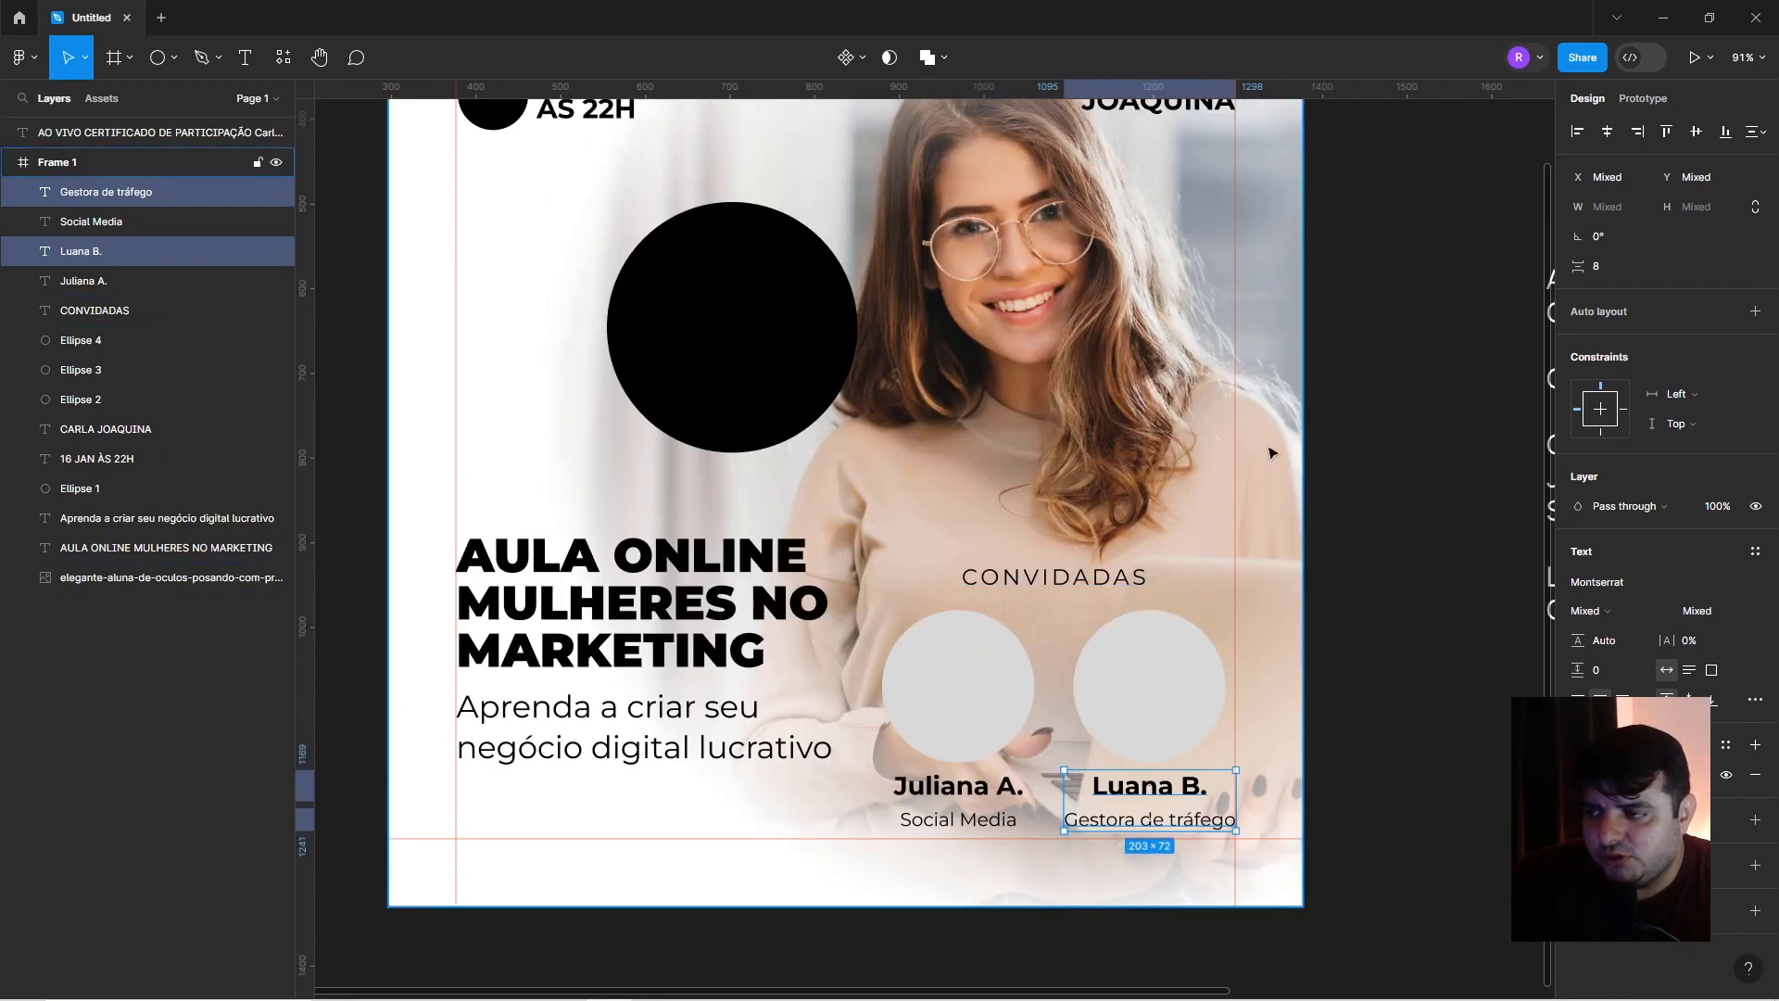
{"action": "scroll", "coordinate": [1075, 468], "scroll_direction": "down", "scroll_amount": 1}
{"action": "scroll", "coordinate": [1075, 449], "scroll_direction": "up", "scroll_amount": 2}
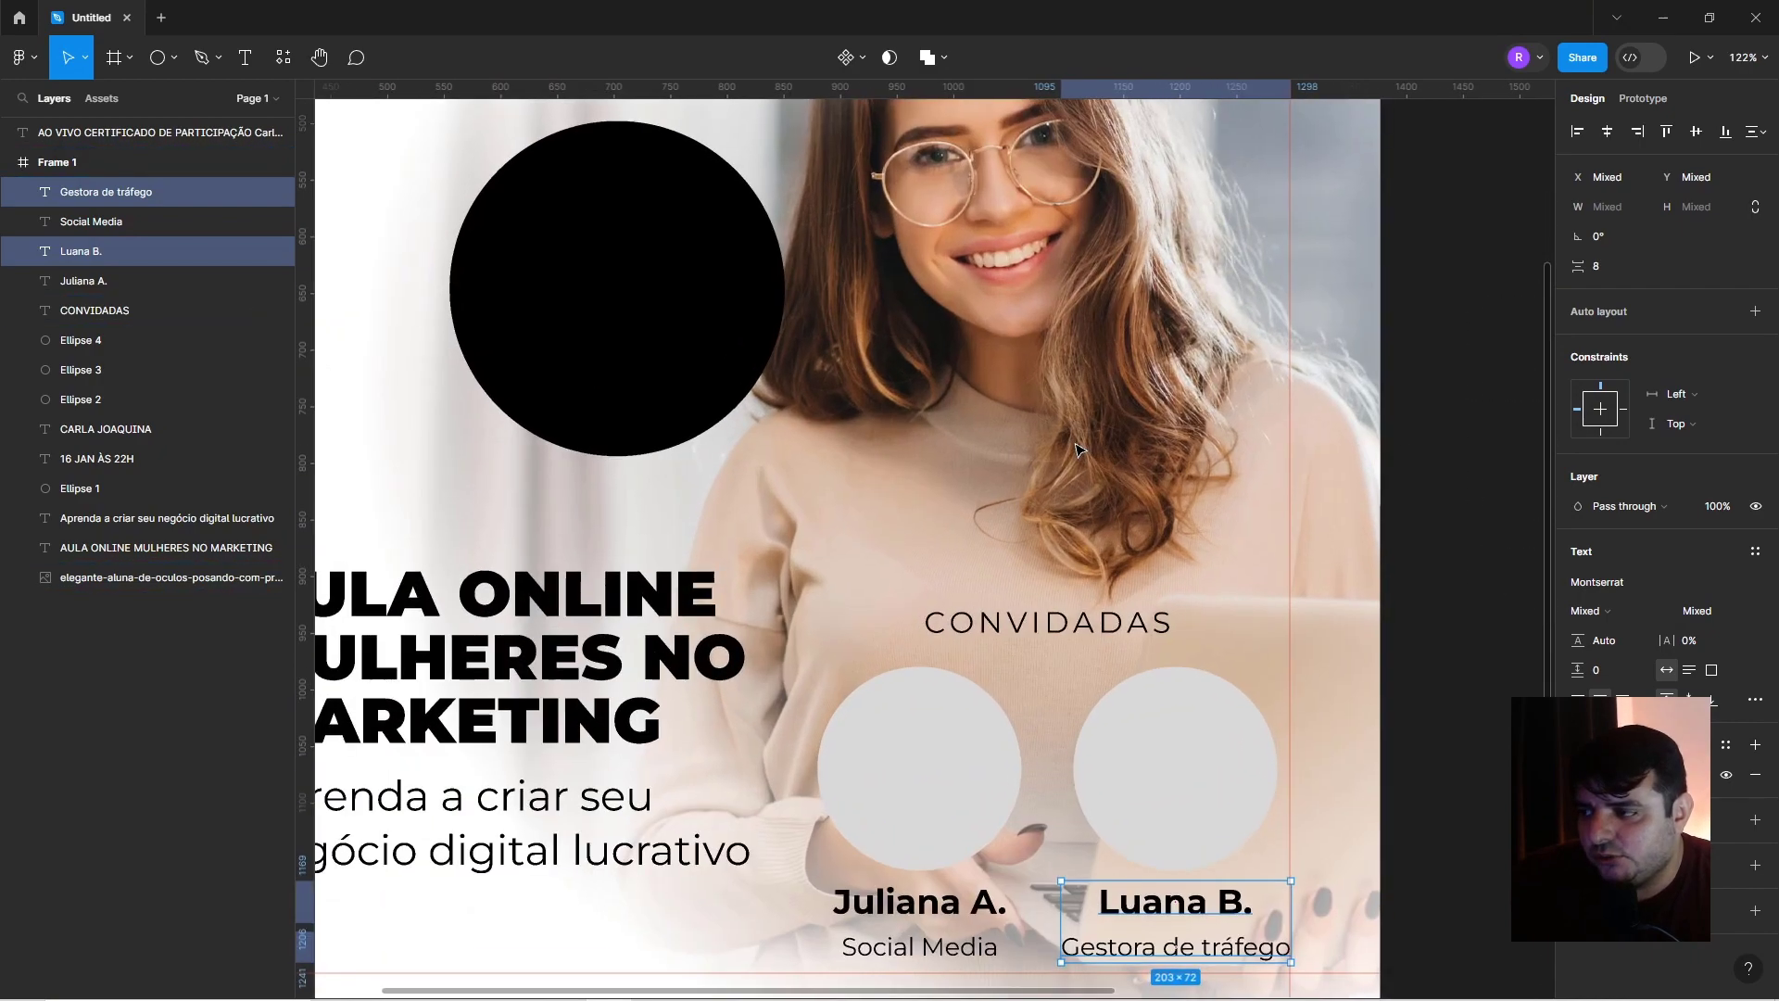
{"action": "scroll", "coordinate": [1112, 416], "scroll_direction": "down", "scroll_amount": 3}
{"action": "scroll", "coordinate": [1204, 370], "scroll_direction": "up", "scroll_amount": 1}
Move the CONVIDADAS heading, both guest circles, names and roles up together.
{"action": "left_click", "coordinate": [1253, 354]}
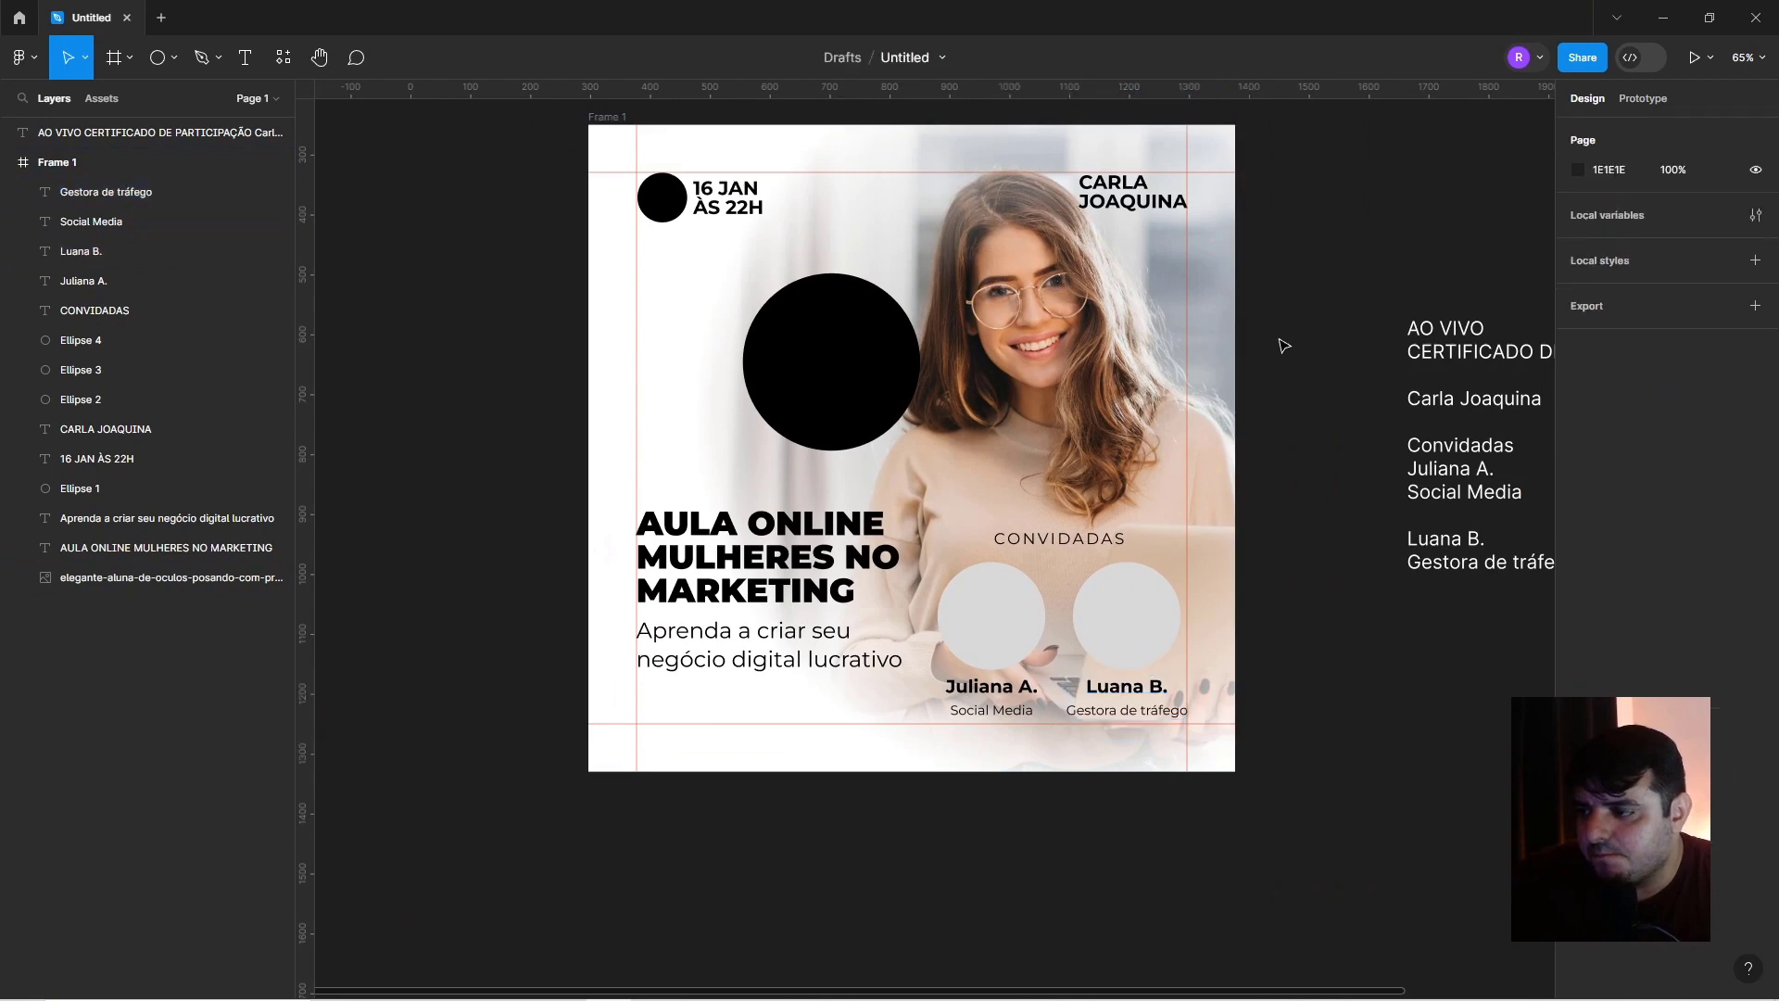
{"action": "scroll", "coordinate": [1292, 366], "scroll_direction": "left", "scroll_amount": 1}
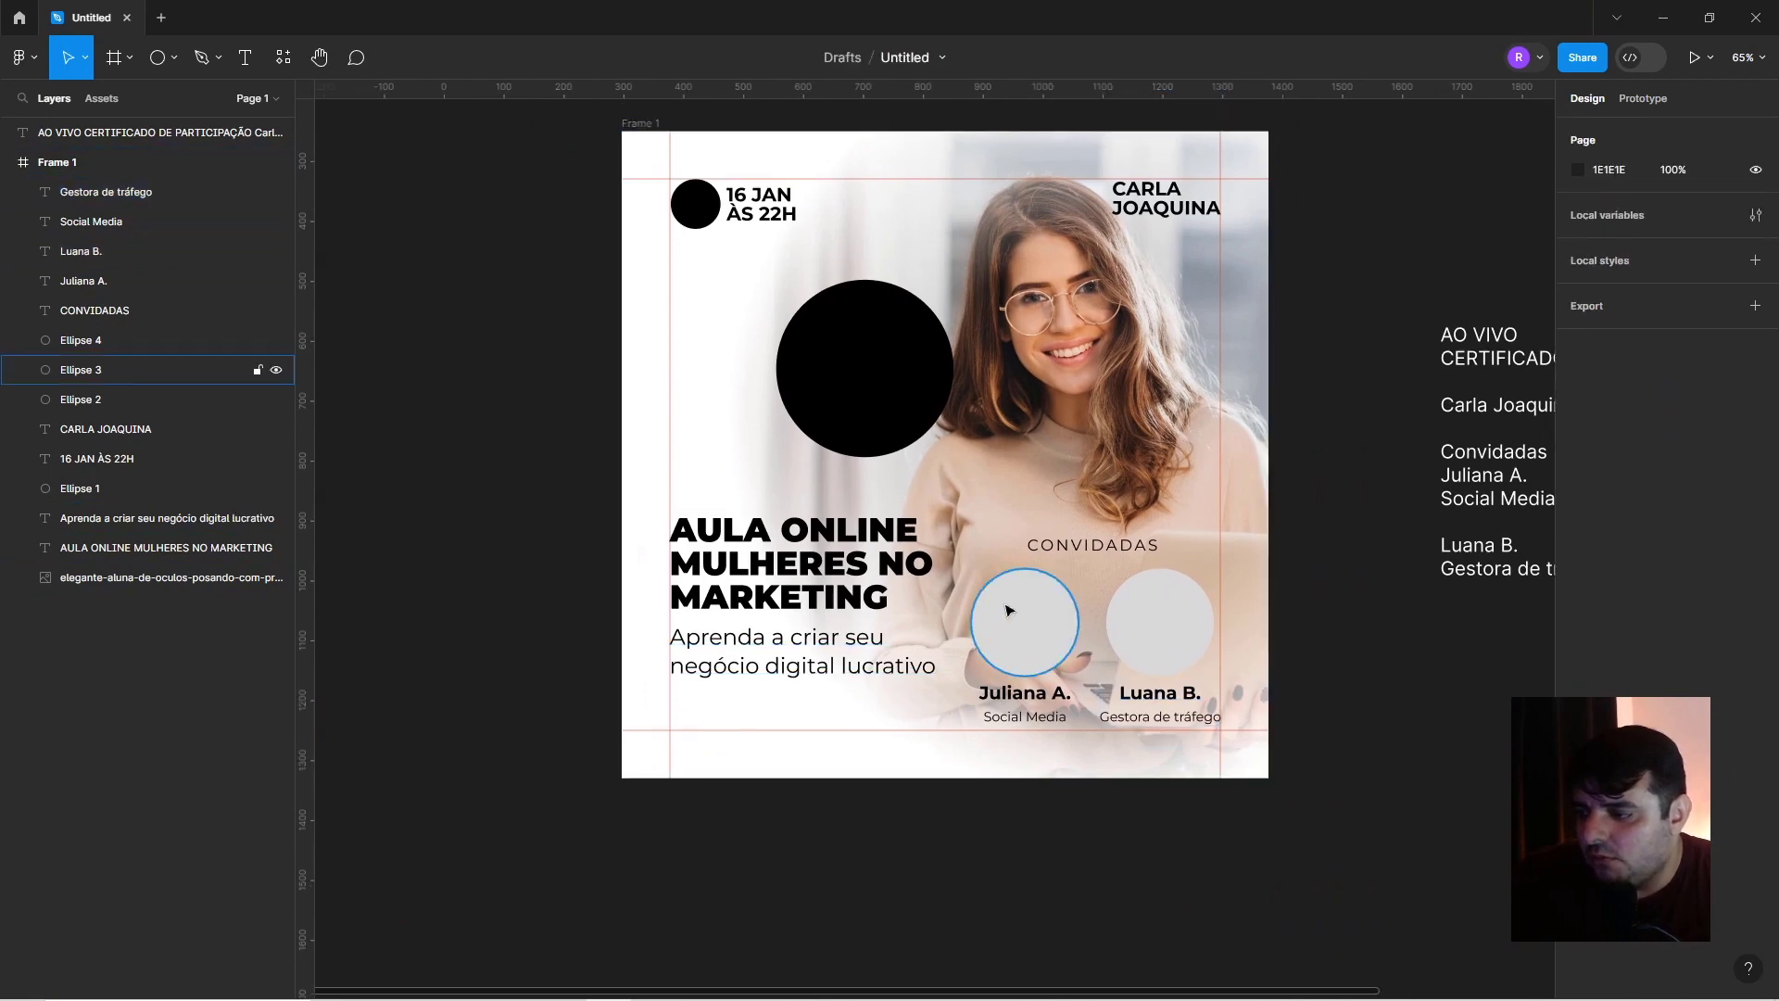
{"action": "left_click", "coordinate": [1066, 544]}
{"action": "left_click", "coordinate": [1024, 639], "text": "shift"}
{"action": "left_click", "coordinate": [1012, 713], "text": "shift"}
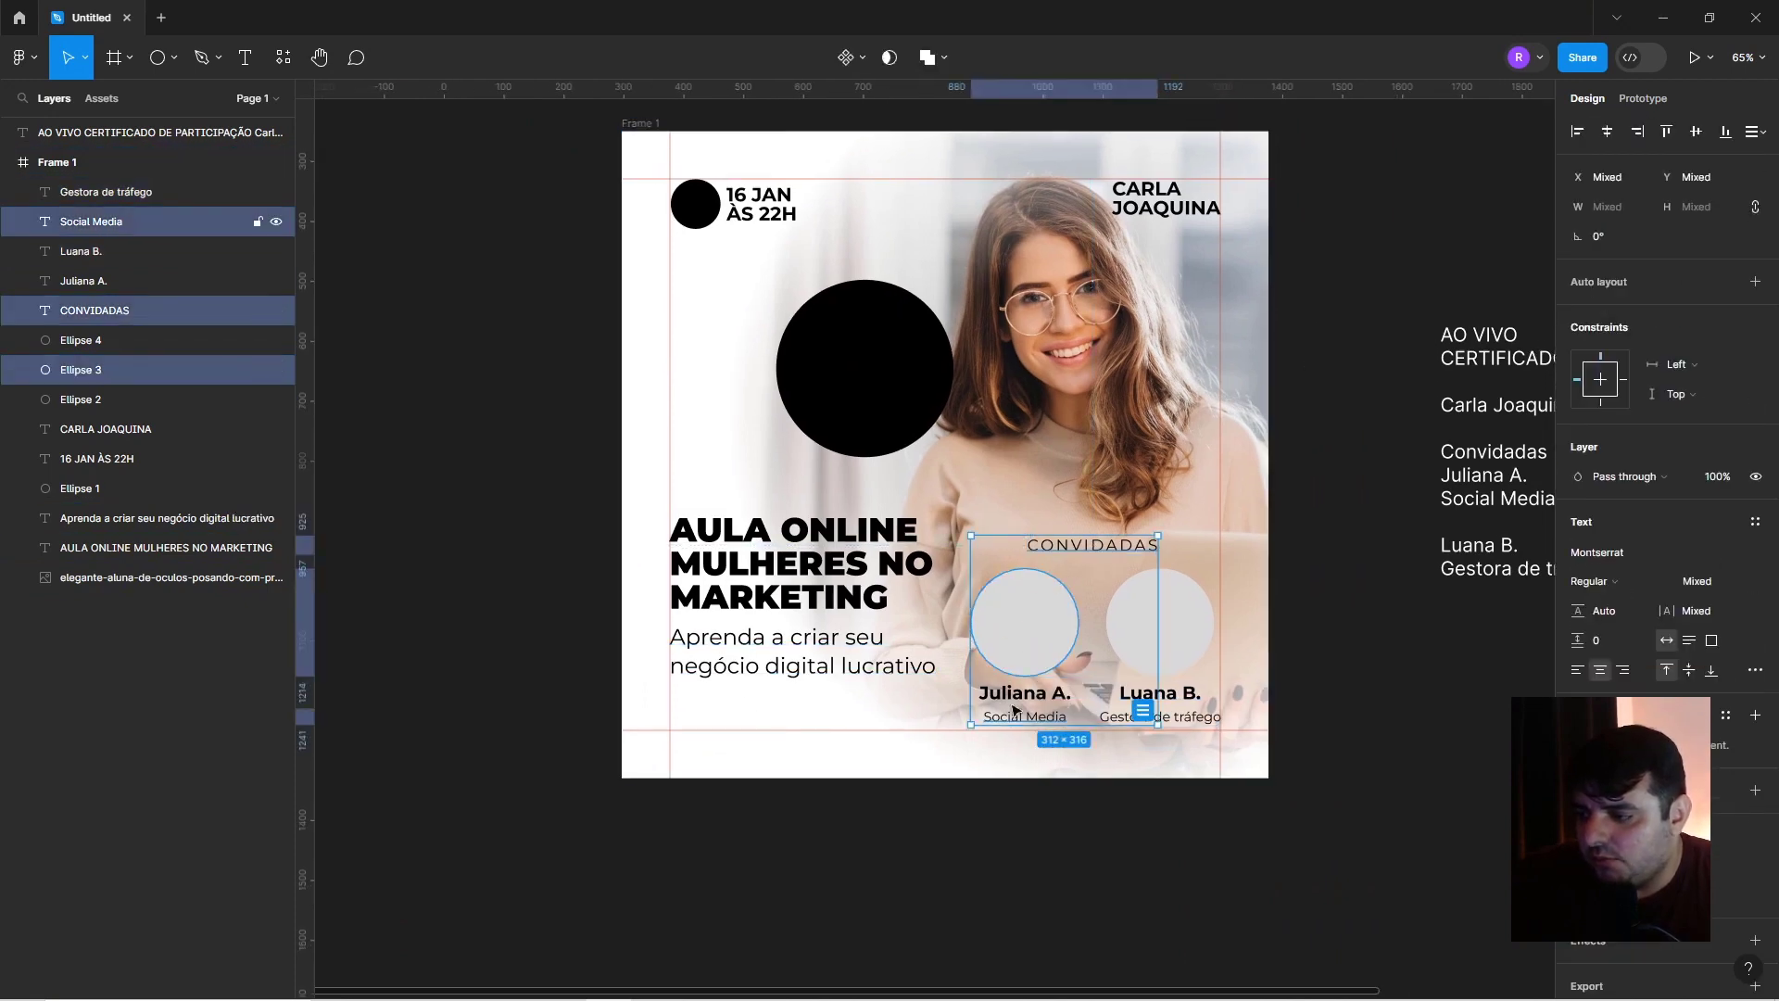
{"action": "left_click", "coordinate": [1149, 630], "text": "shift"}
{"action": "left_click", "coordinate": [1138, 695], "text": "shift"}
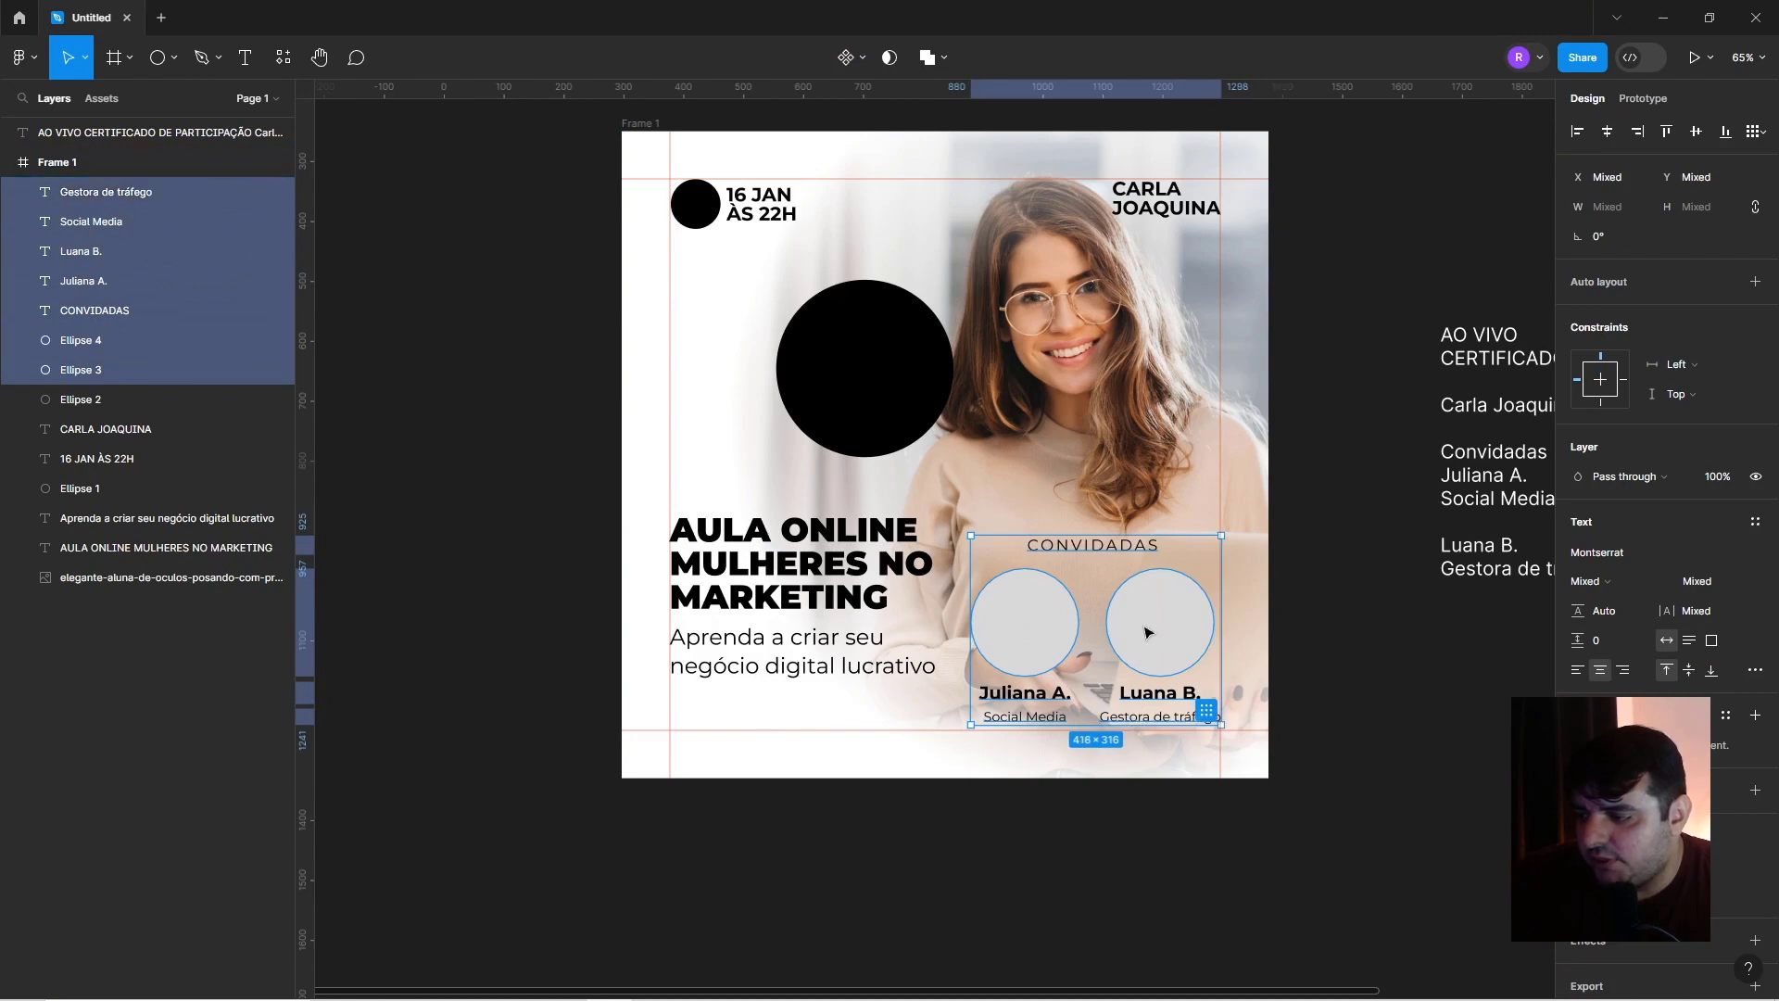
{"action": "left_click_drag", "start_coordinate": [1147, 632], "coordinate": [1149, 588]}
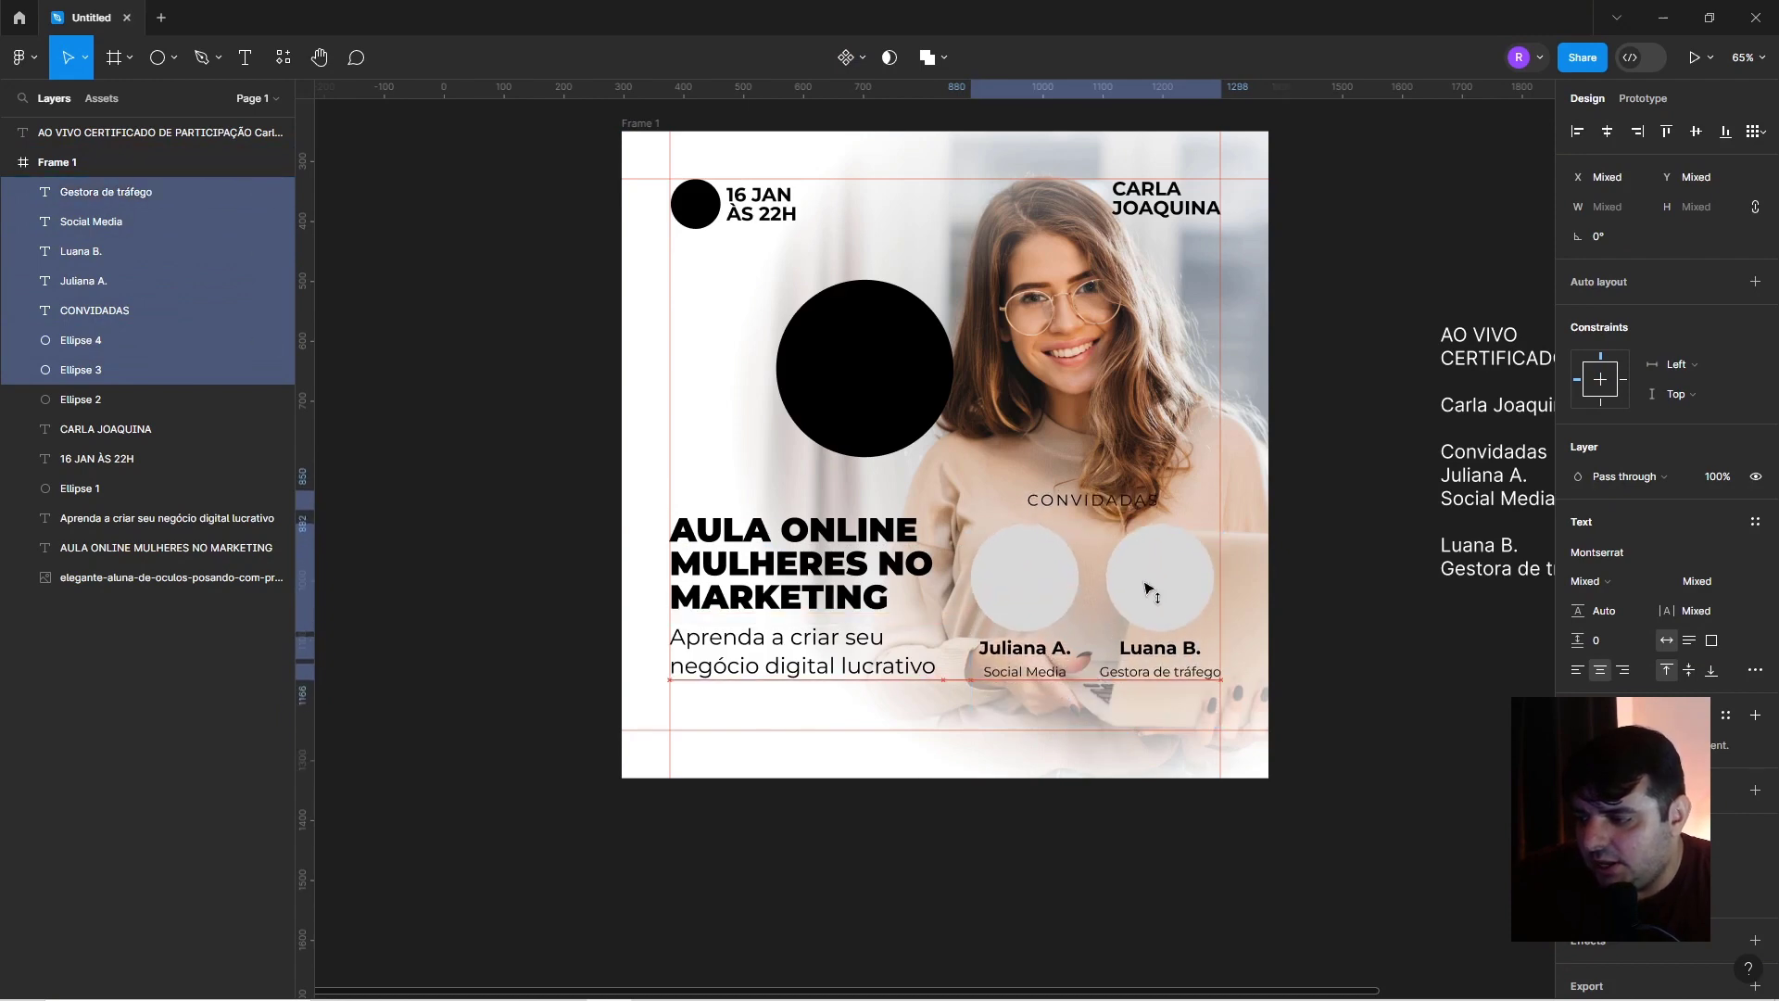
Nudge the headline, subtitle and guest block down together to line up.
{"action": "left_click", "coordinate": [794, 655], "text": "shift"}
{"action": "left_click", "coordinate": [860, 555], "text": "shift"}
{"action": "left_click_drag", "start_coordinate": [860, 554], "coordinate": [858, 566]}
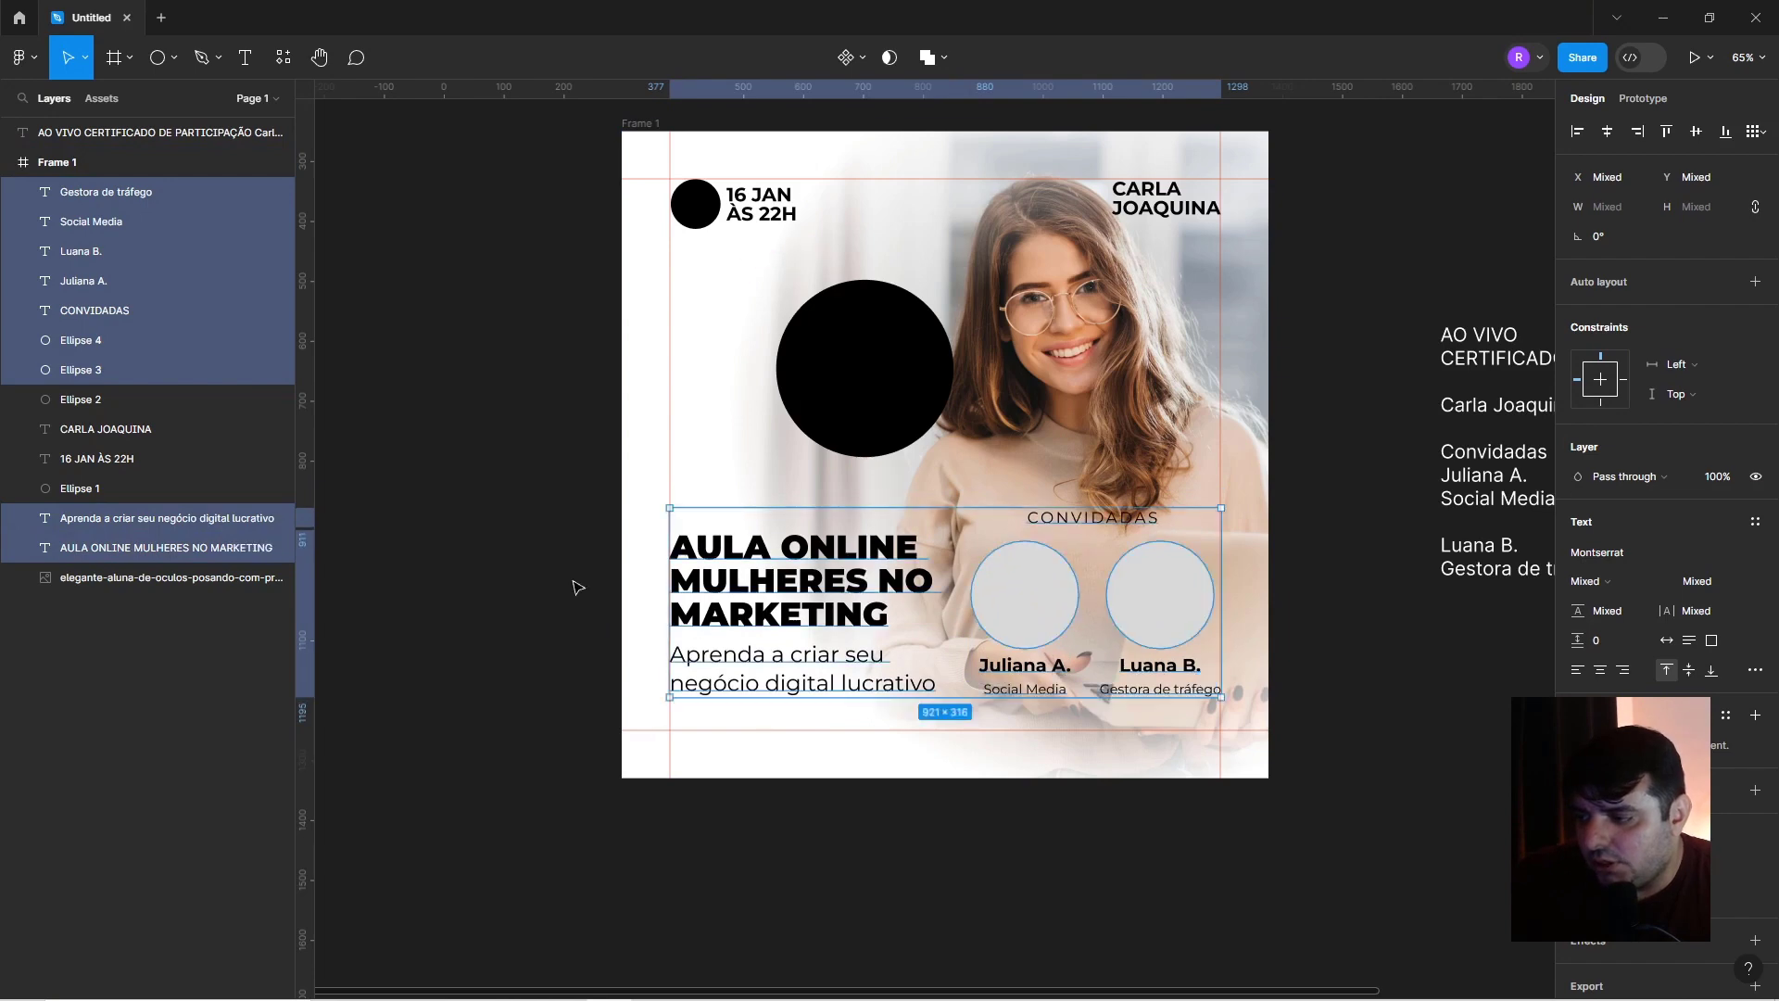
Enlarge the large black circle near the photo to 337 px.
{"action": "left_click", "coordinate": [522, 576]}
{"action": "left_click", "coordinate": [787, 398]}
{"action": "left_click_drag", "start_coordinate": [777, 380], "coordinate": [846, 391]}
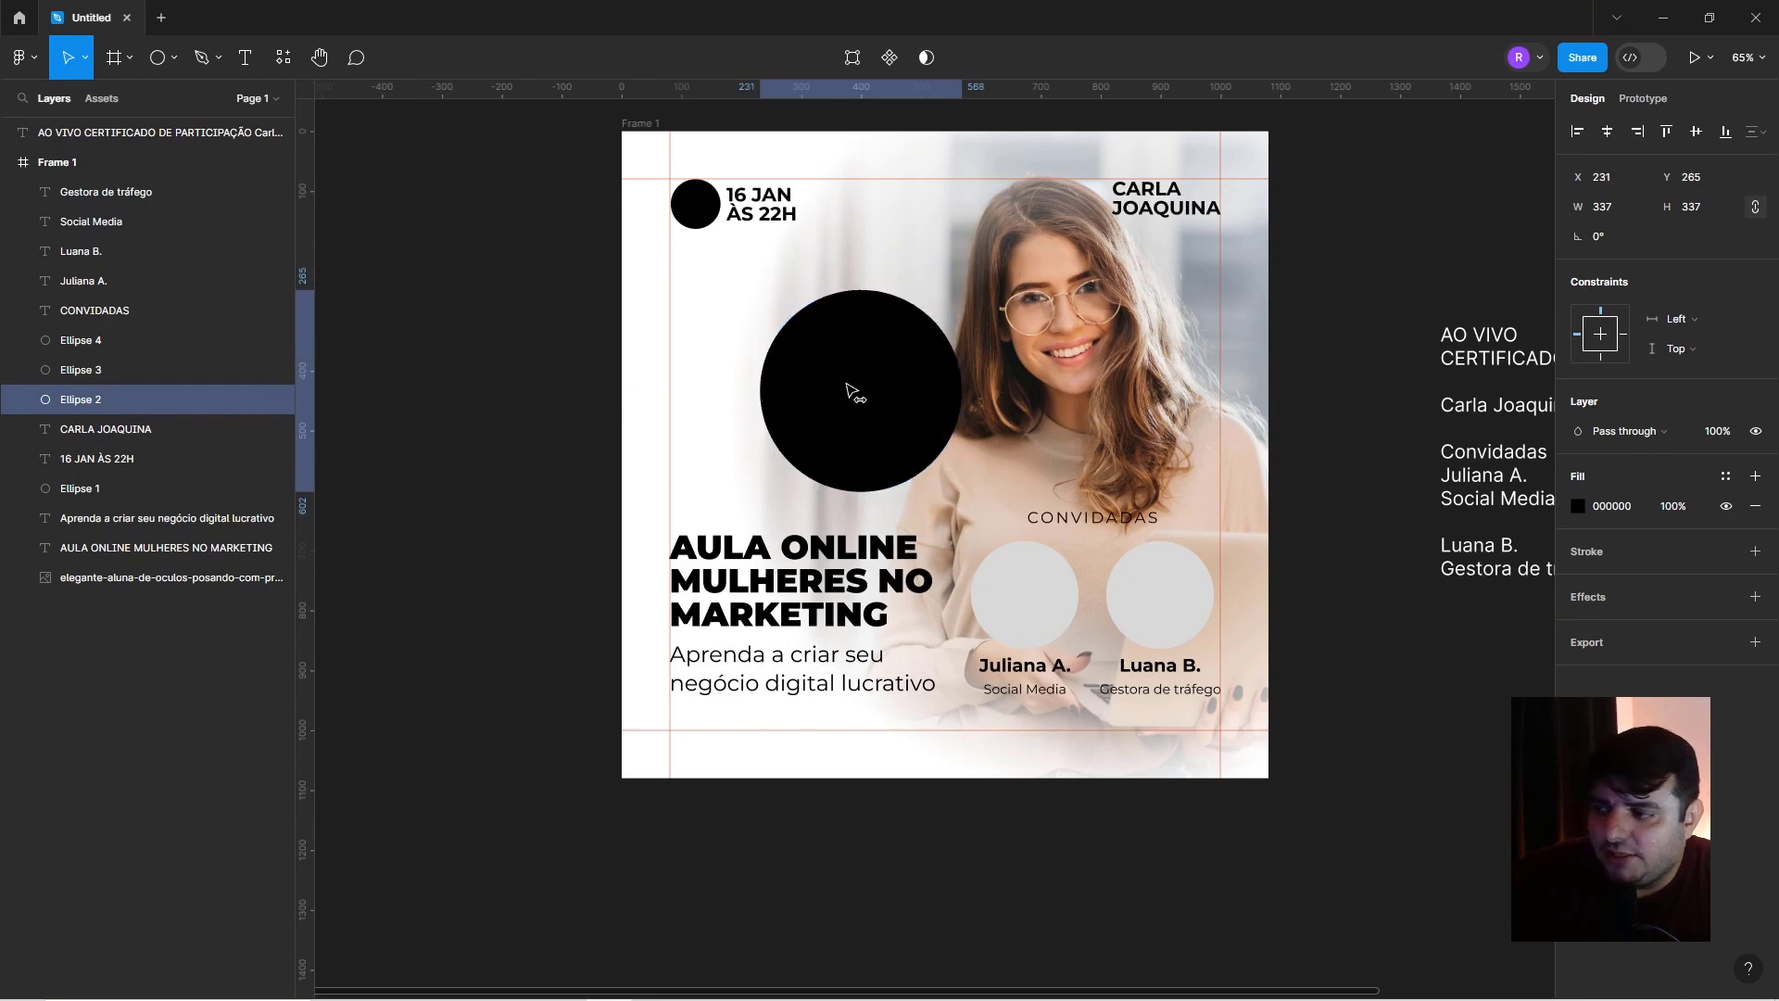
{"action": "scroll", "coordinate": [847, 391], "scroll_direction": "down", "scroll_amount": 3, "text": "ctrl"}
{"action": "left_click", "coordinate": [953, 732]}
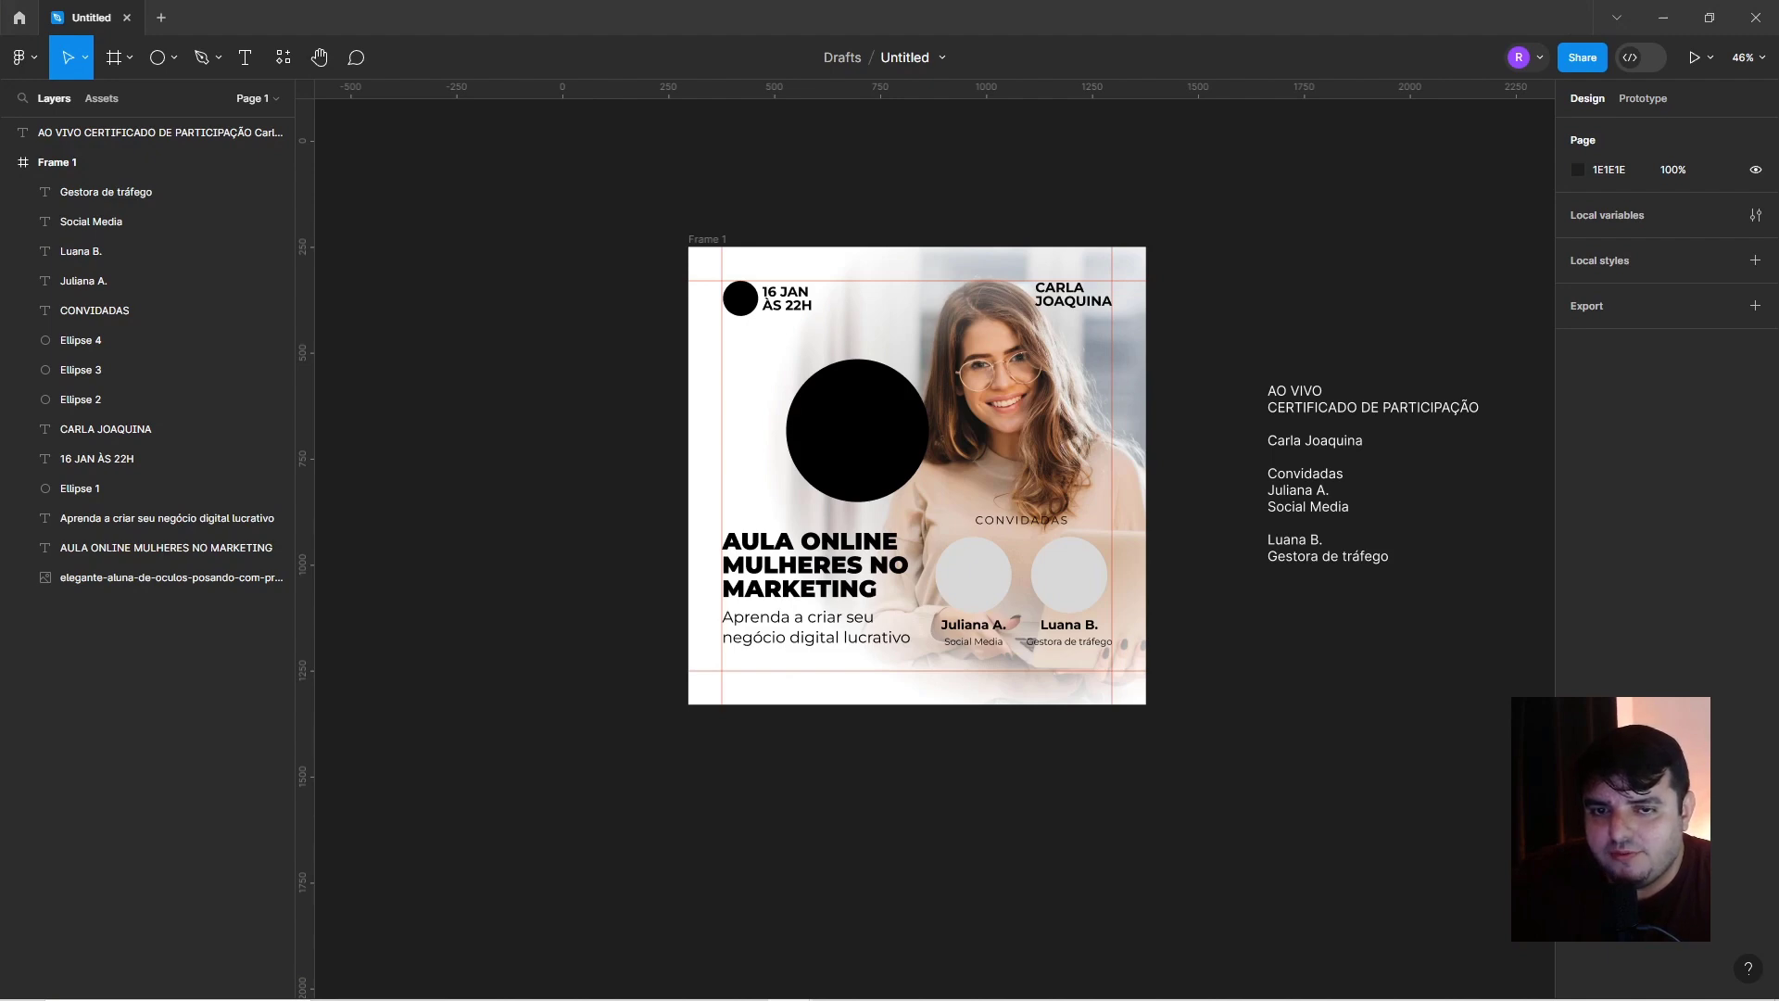
{"action": "scroll", "coordinate": [972, 584], "scroll_direction": "up", "scroll_amount": 3, "text": "ctrl"}
{"action": "left_click_drag", "start_coordinate": [973, 584], "coordinate": [973, 586]}
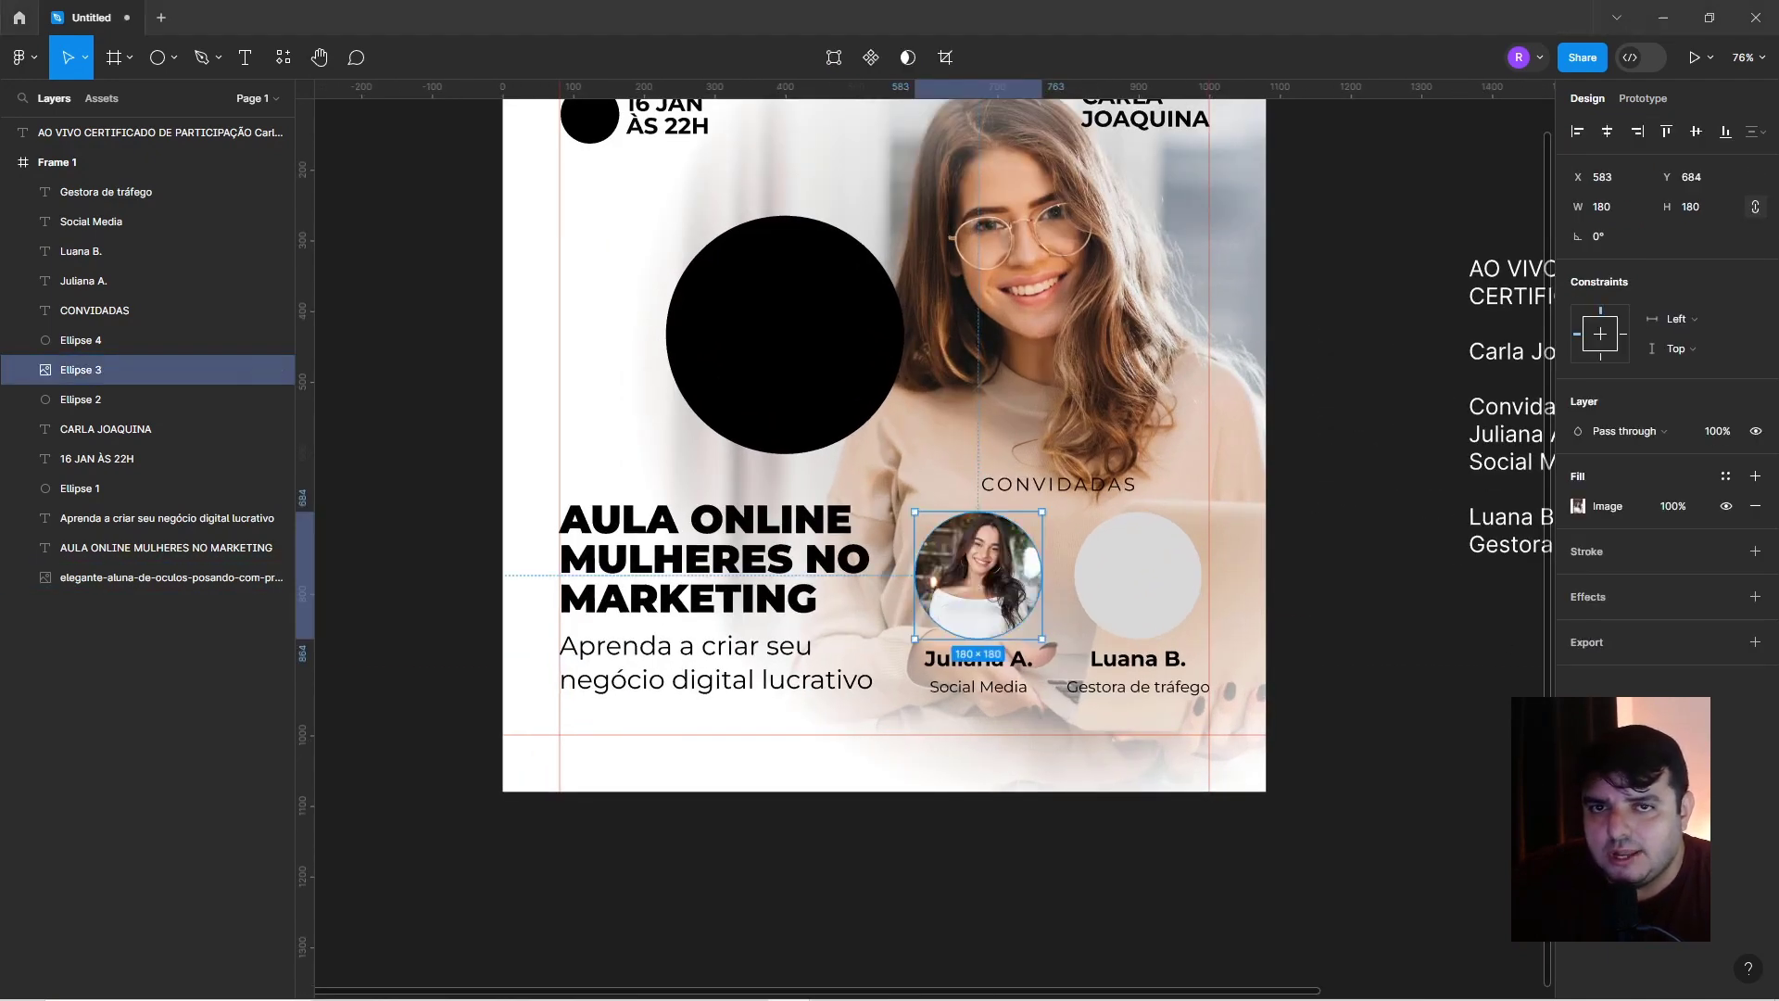
{"action": "left_click_drag", "start_coordinate": [1149, 593], "coordinate": [1138, 575]}
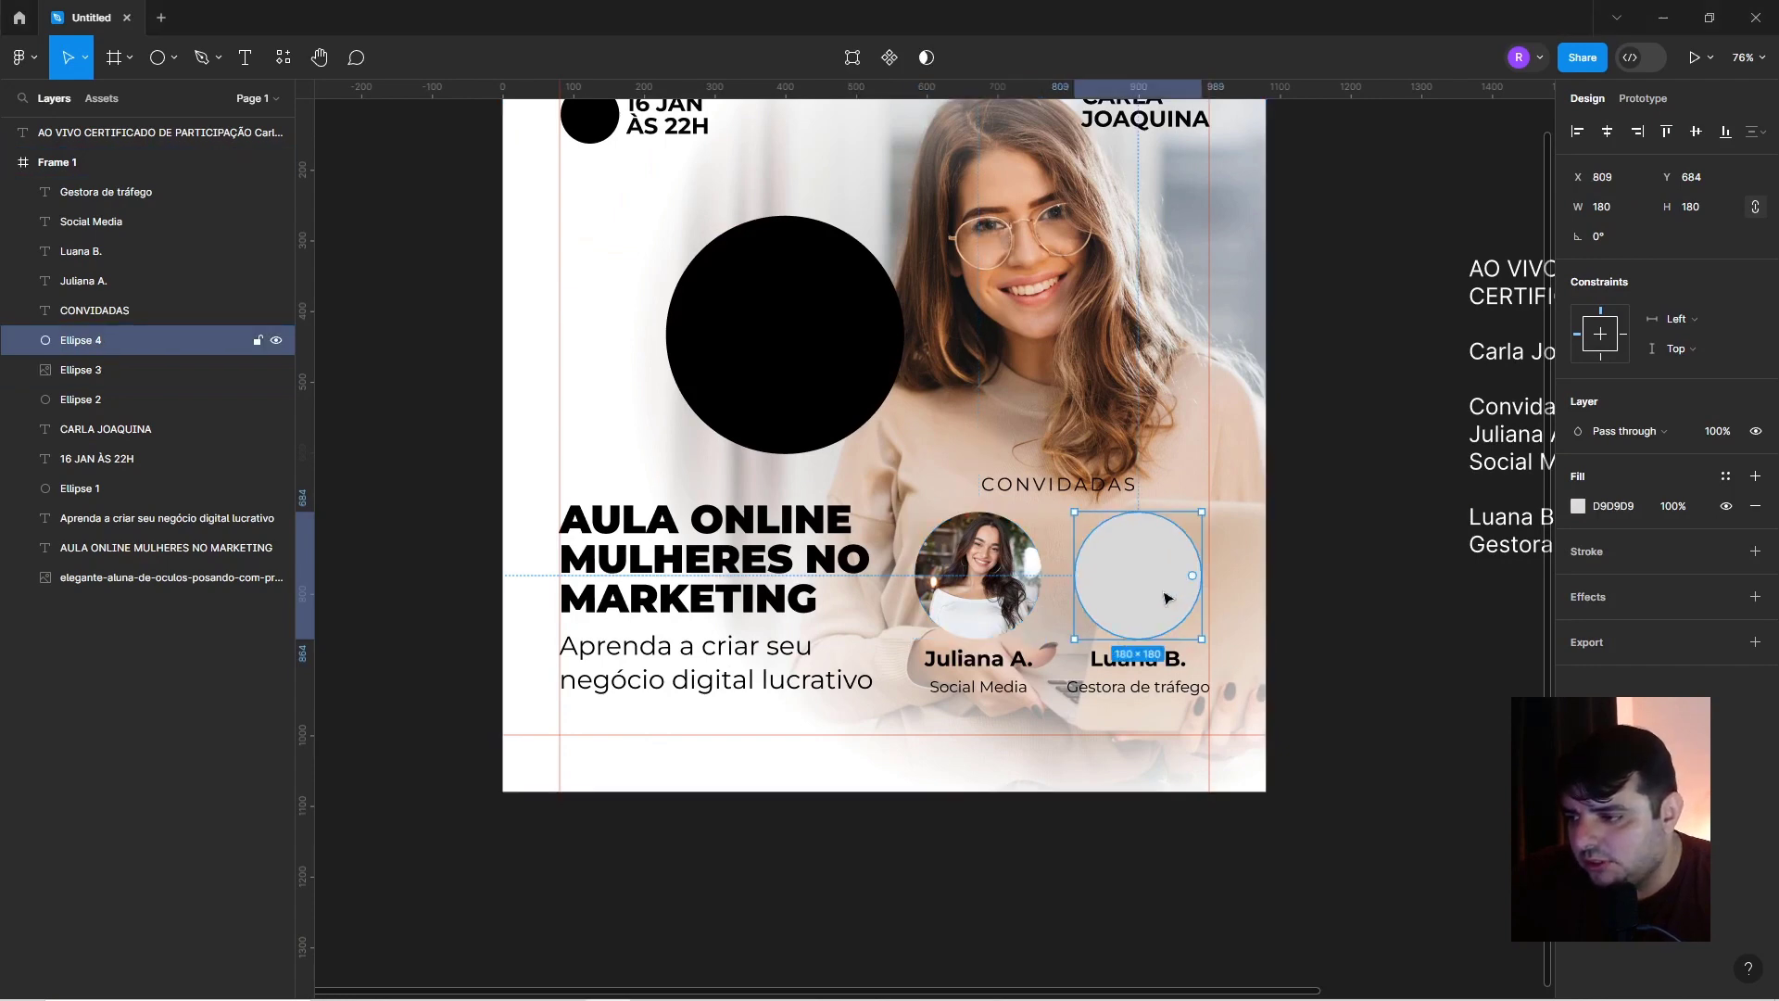
{"action": "left_click", "coordinate": [1353, 607]}
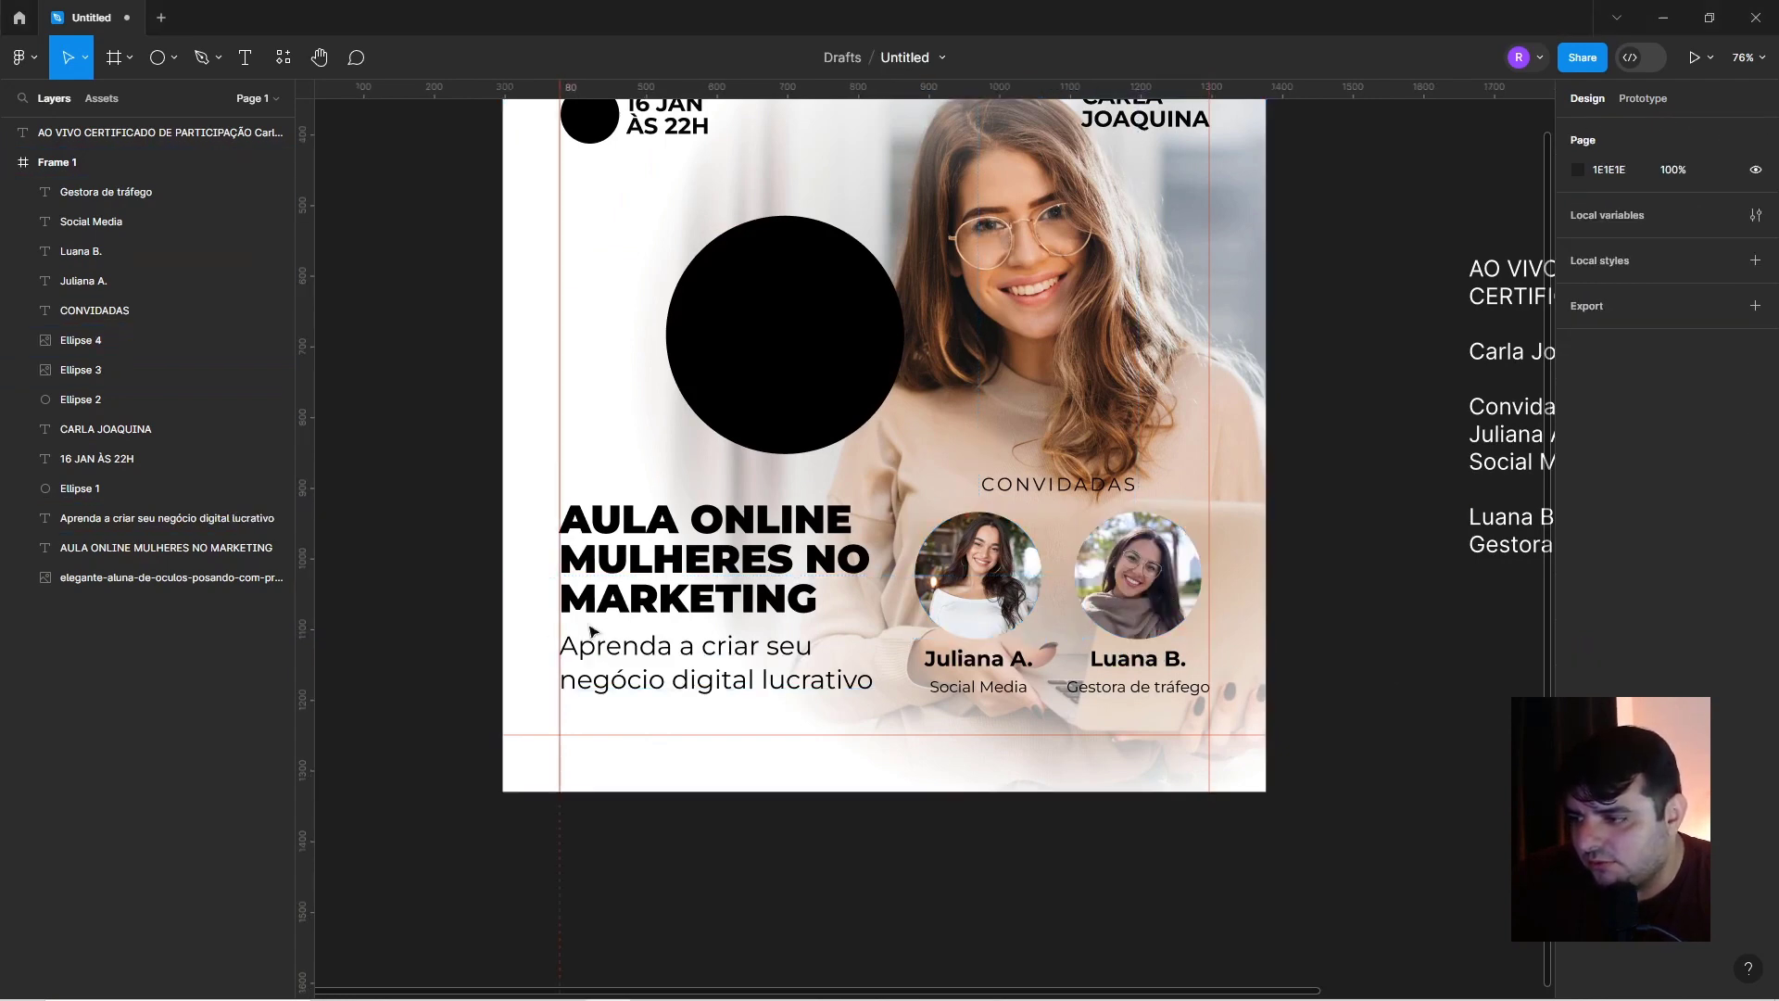
{"action": "key", "text": "shift+1"}
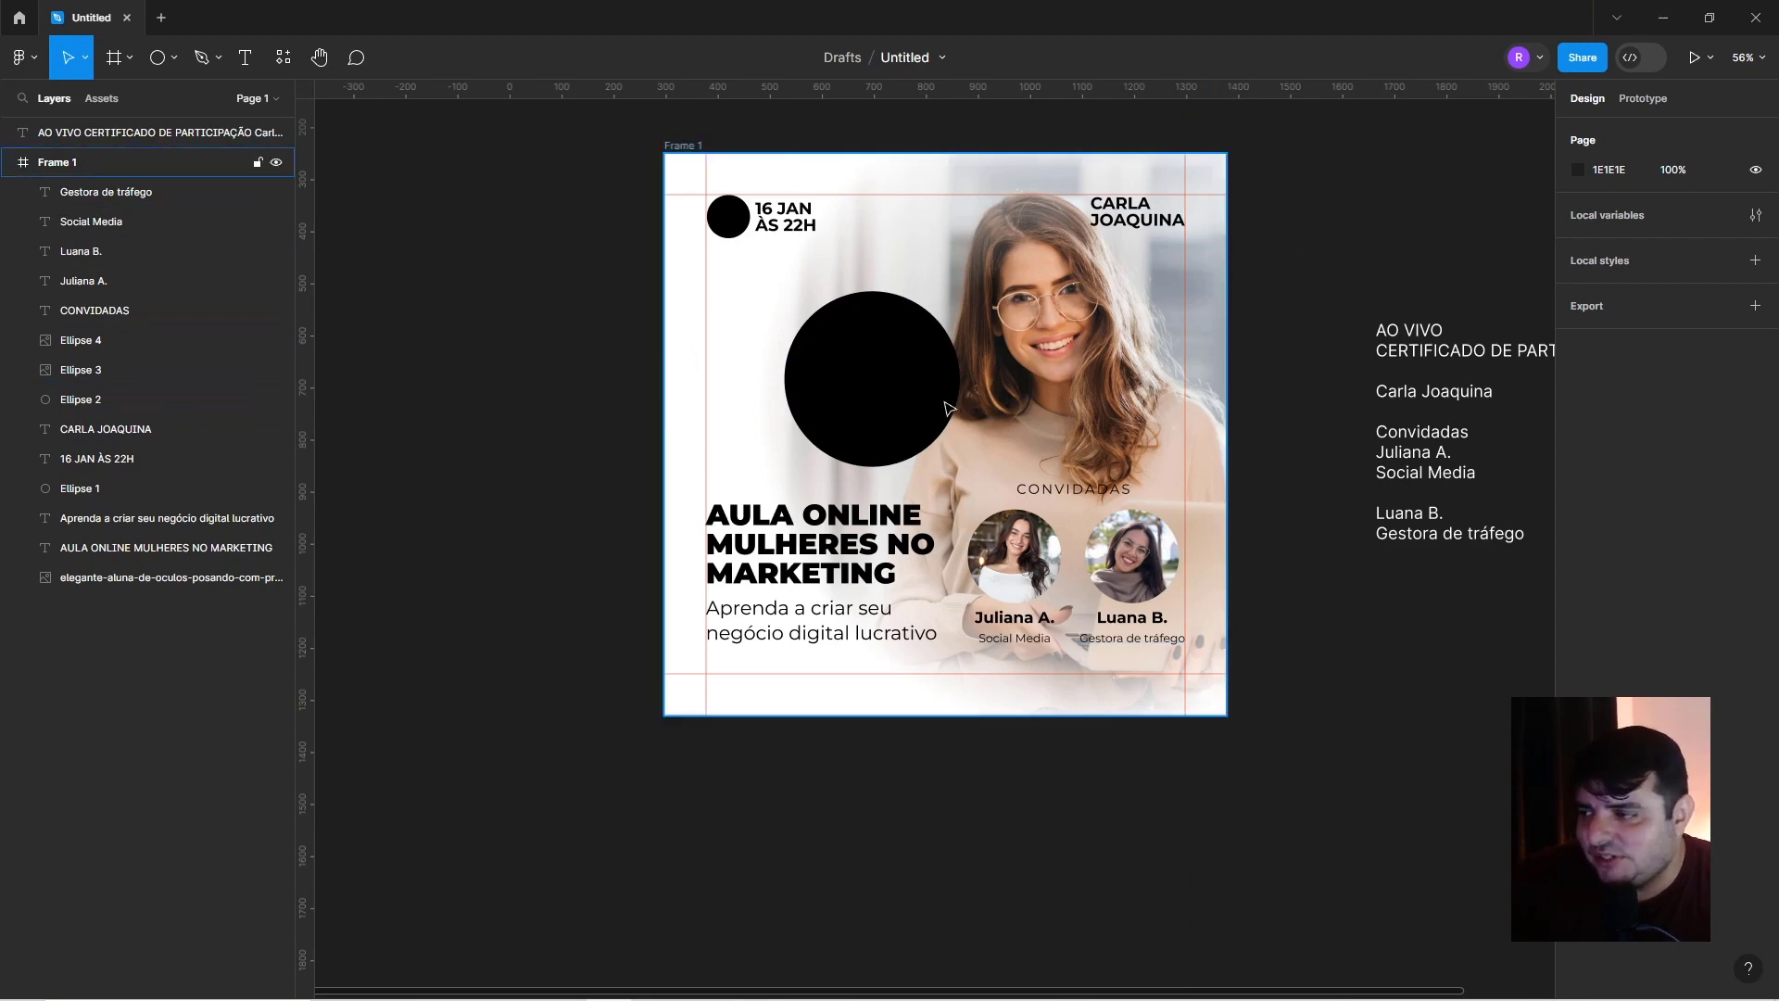
Delete the guest and host lines below CERTIFICADO DE PARTICIPAÇÃO in the side text.
{"action": "double_click", "coordinate": [1400, 420]}
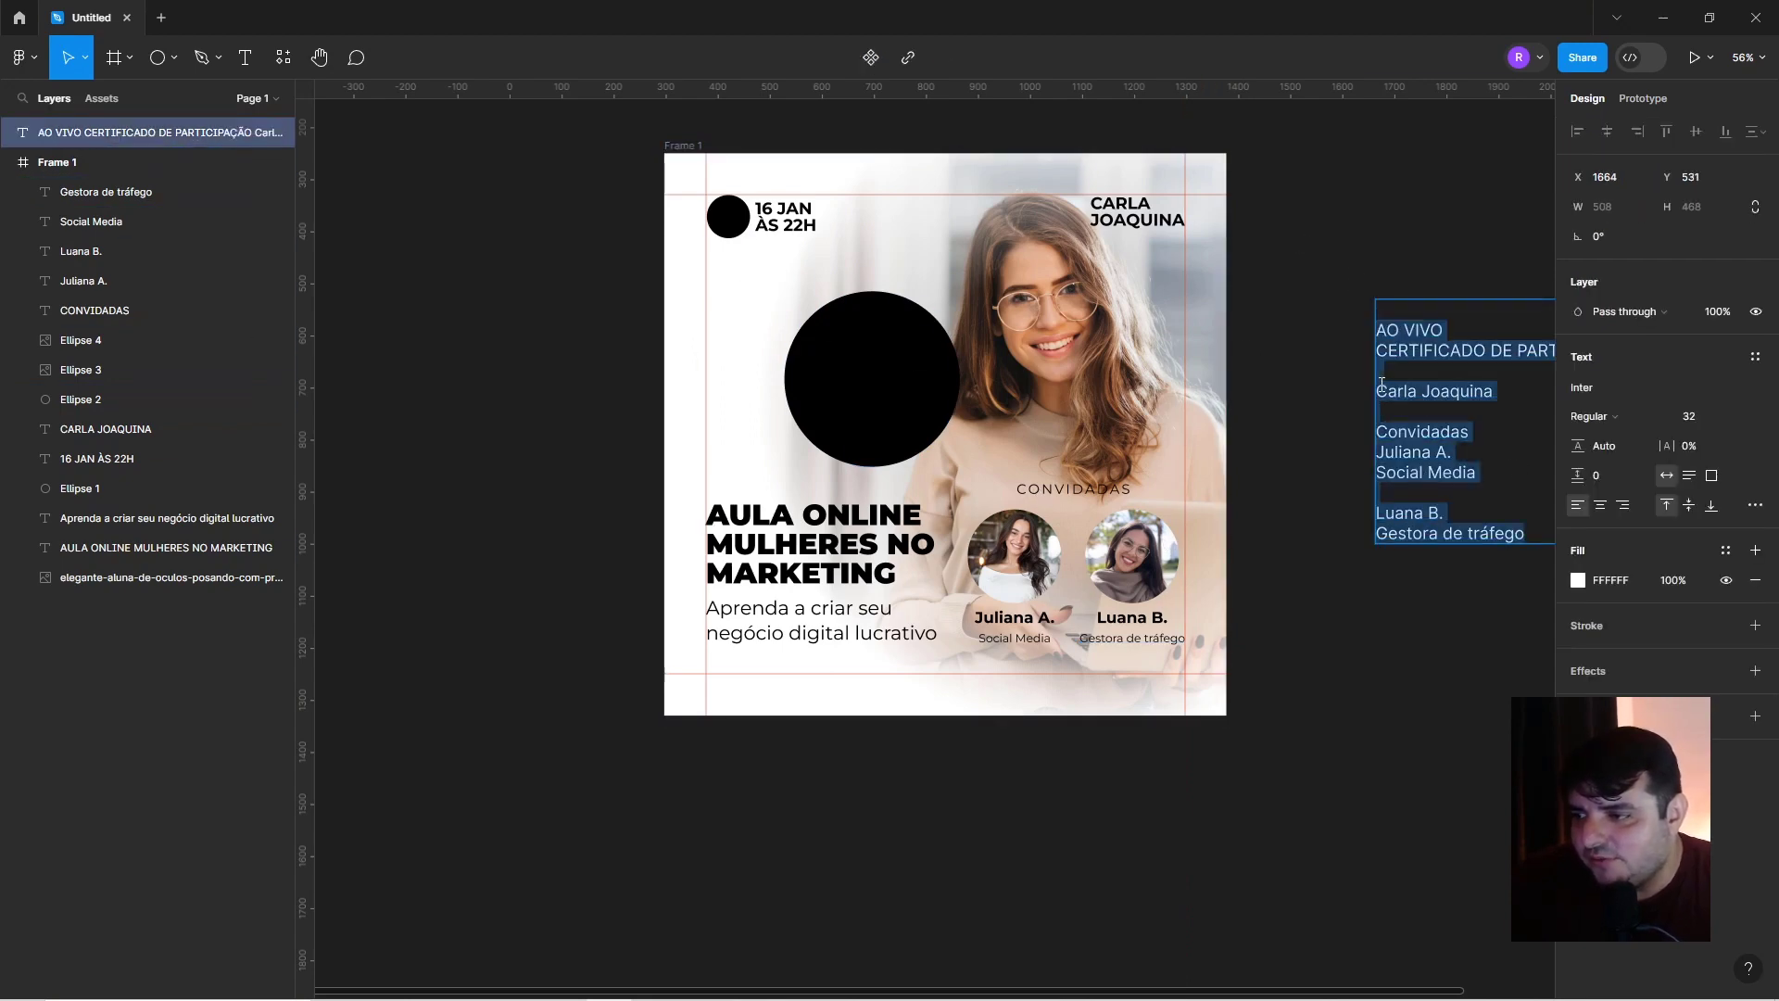
{"action": "left_click_drag", "start_coordinate": [1382, 381], "coordinate": [1555, 599]}
{"action": "key", "text": "BackSpace"}
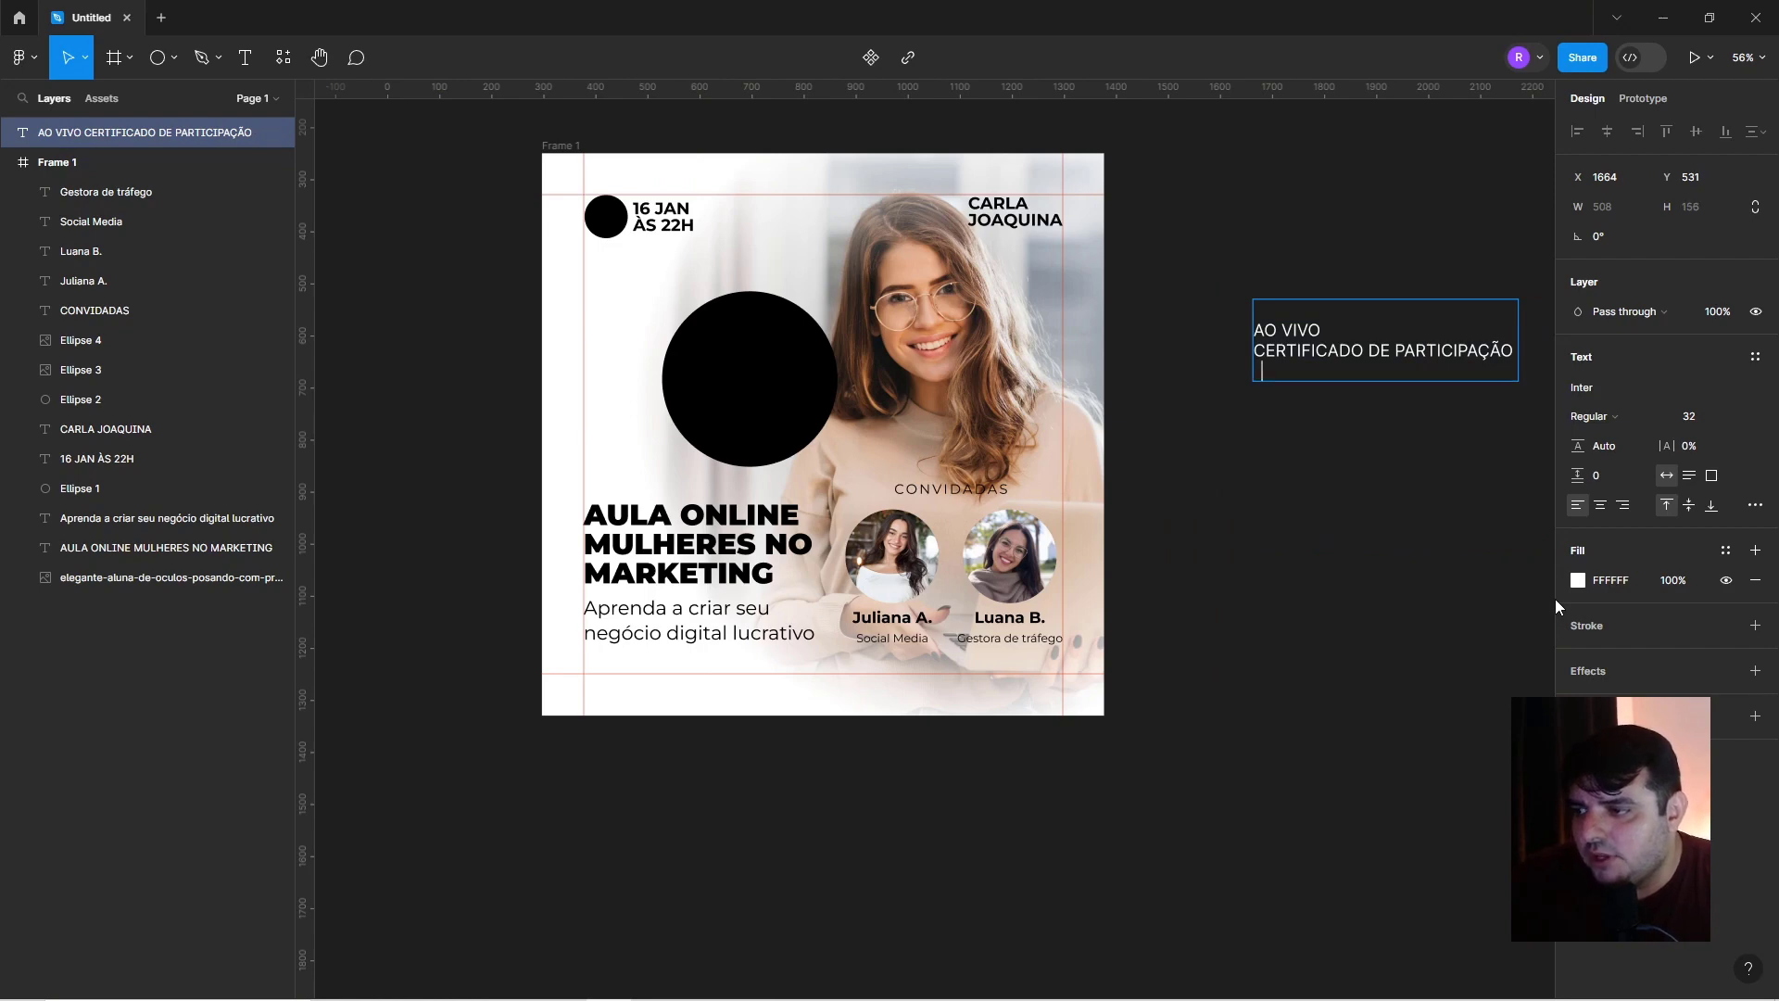
{"action": "key", "text": "Escape"}
{"action": "left_click", "coordinate": [1202, 308]}
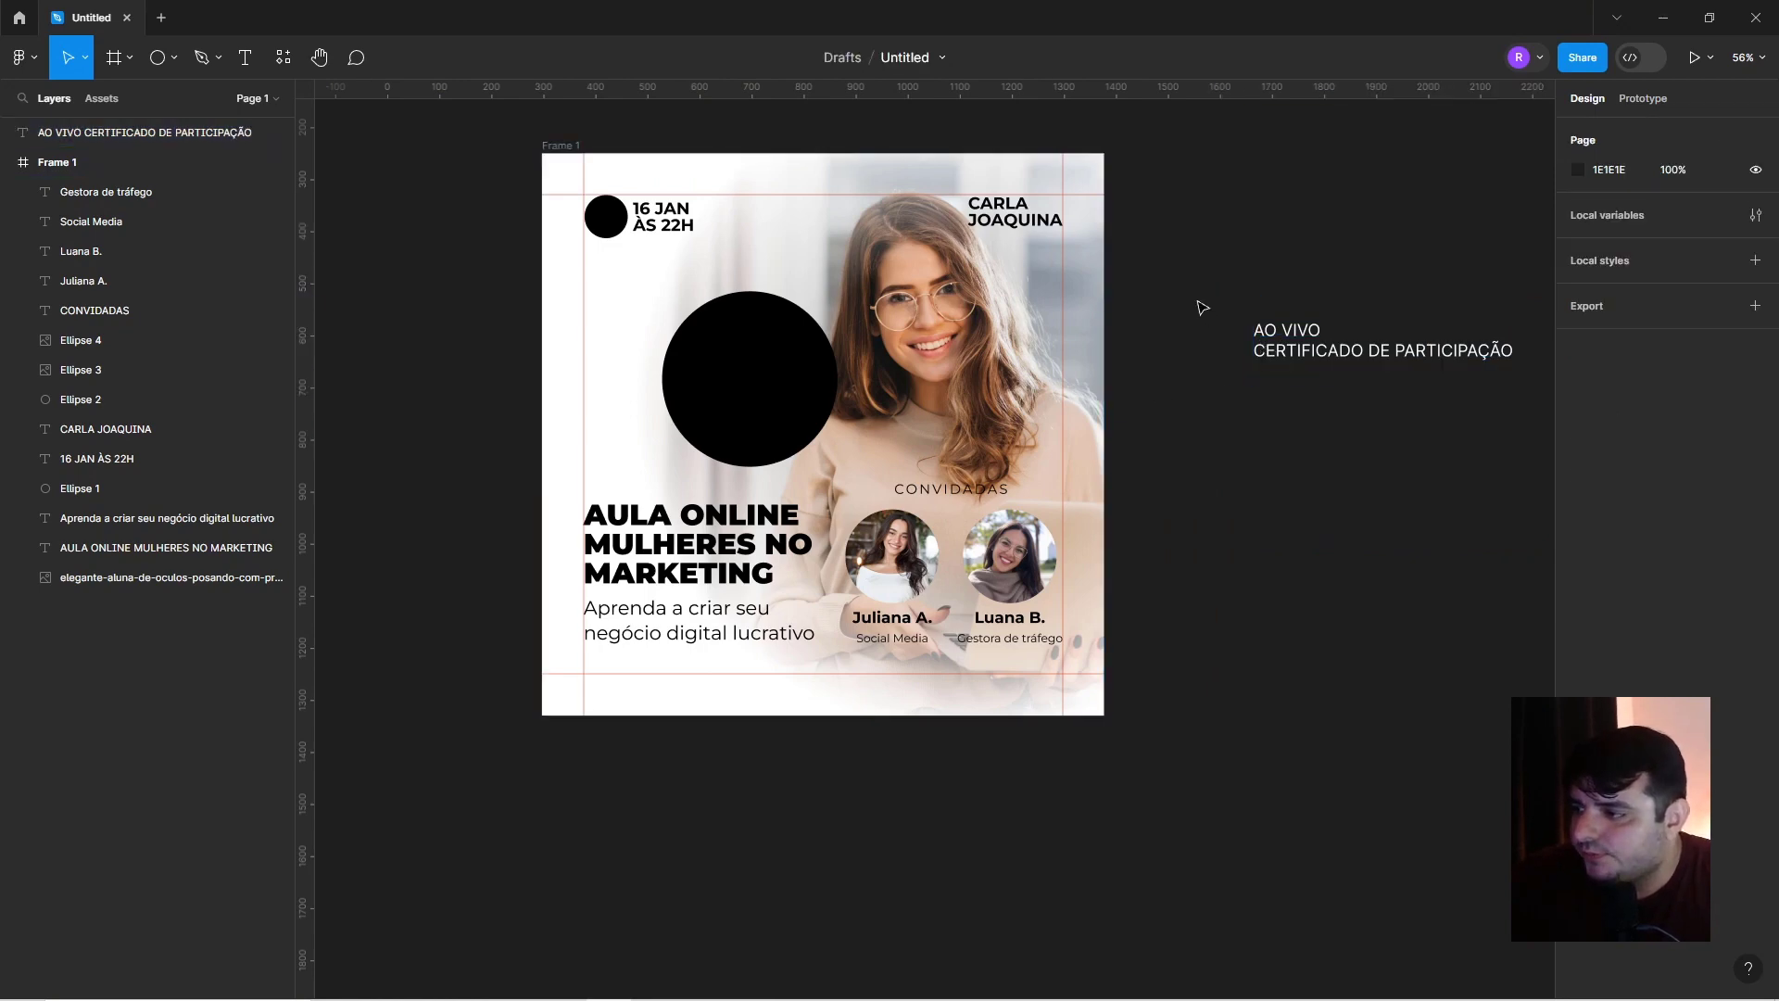
{"action": "scroll", "coordinate": [846, 500], "scroll_direction": "up", "scroll_amount": 3}
{"action": "scroll", "coordinate": [748, 461], "scroll_direction": "down", "scroll_amount": 3}
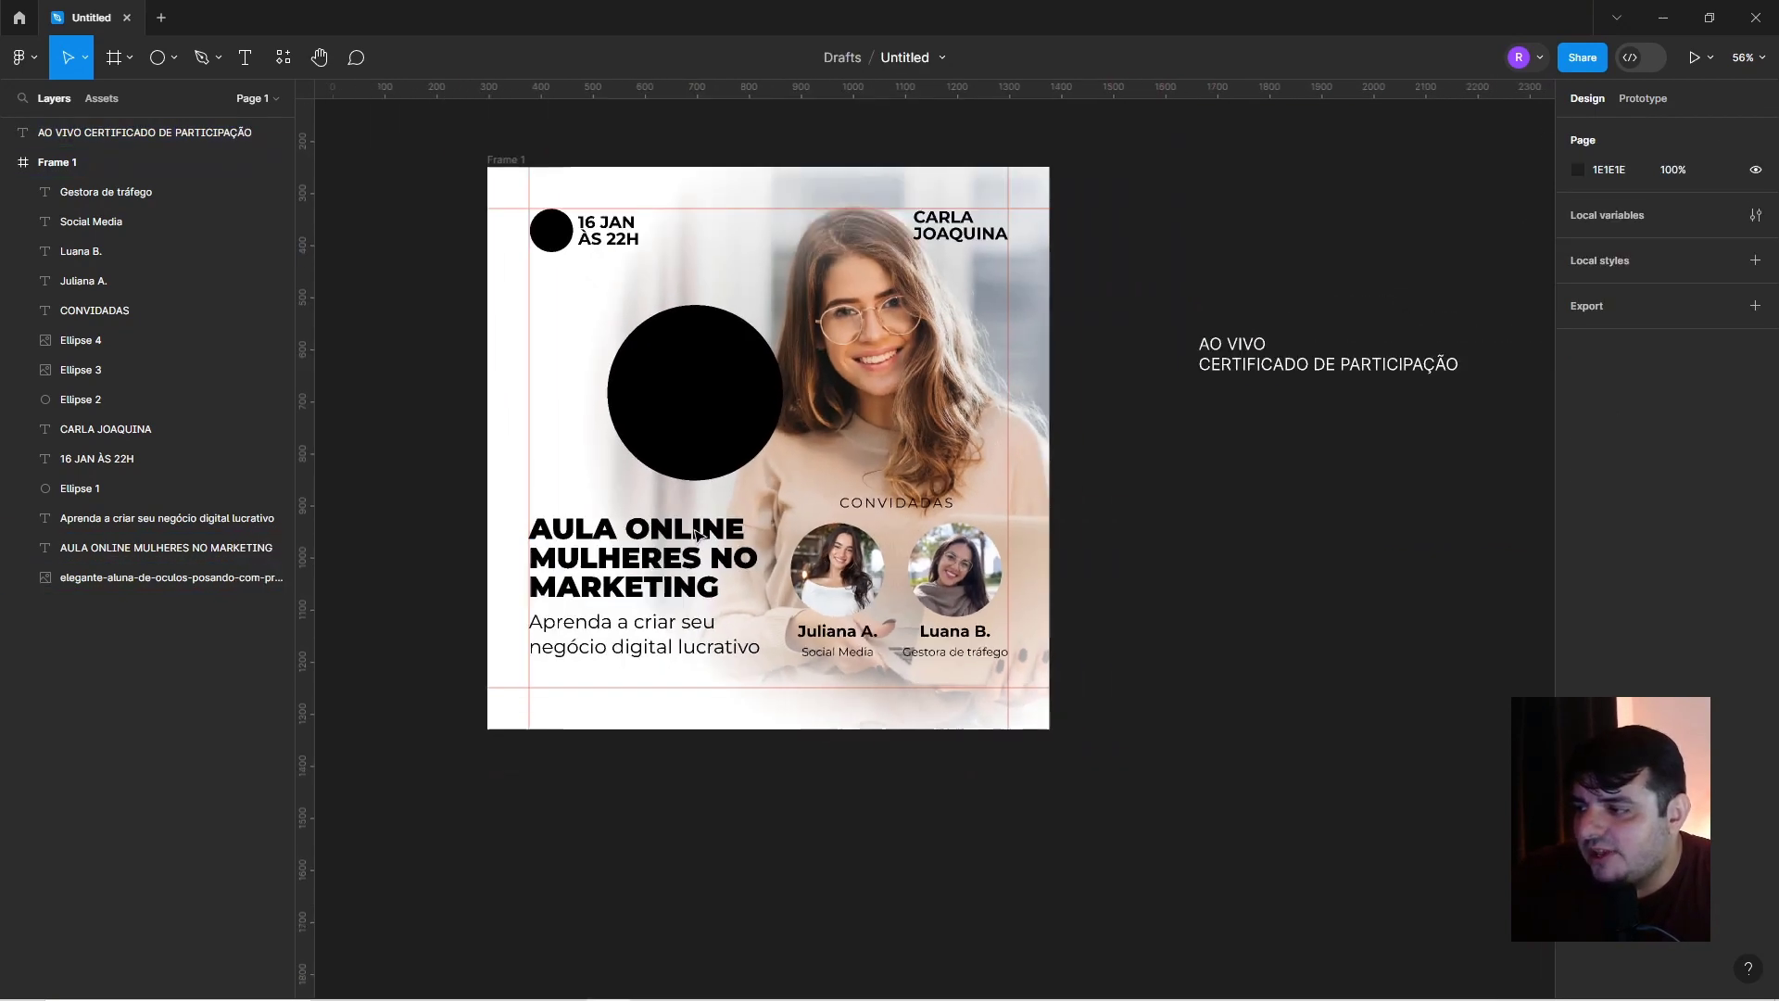
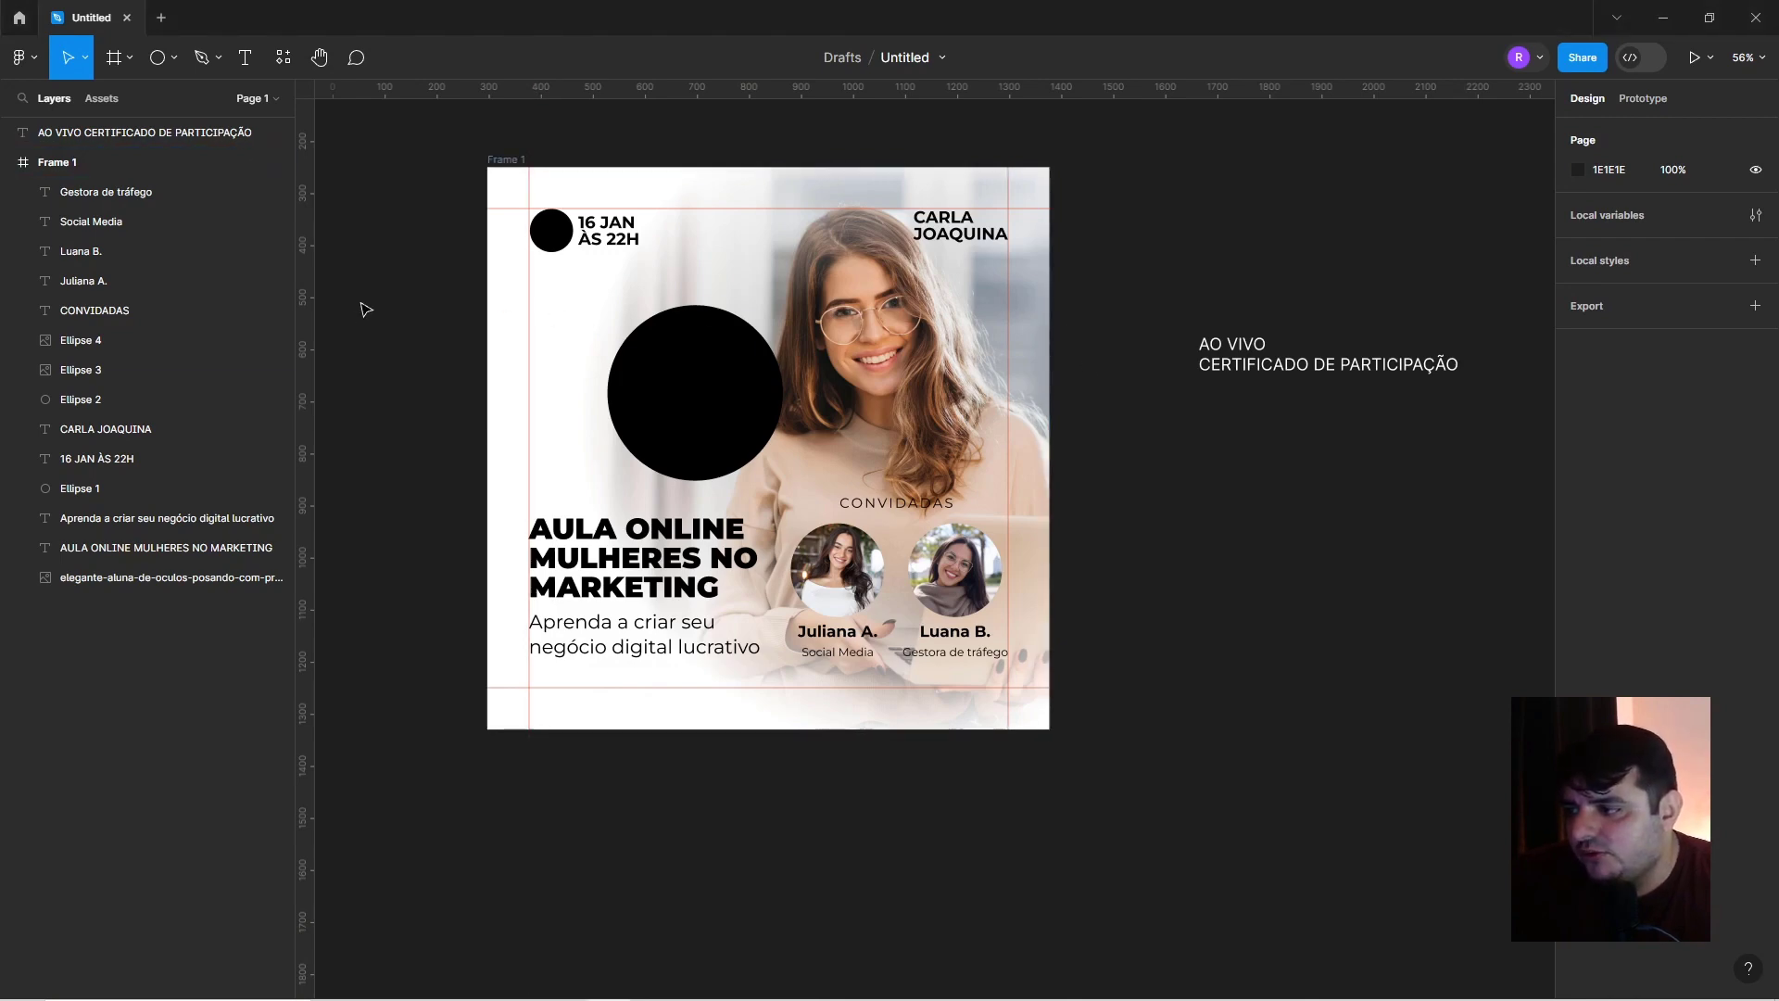
Paste the calendar icon and shrink it to 92×92.
{"action": "key", "text": "ctrl+v"}
{"action": "scroll", "coordinate": [369, 397], "scroll_direction": "left", "scroll_amount": 3}
{"action": "left_click_drag", "start_coordinate": [1232, 448], "coordinate": [568, 261]}
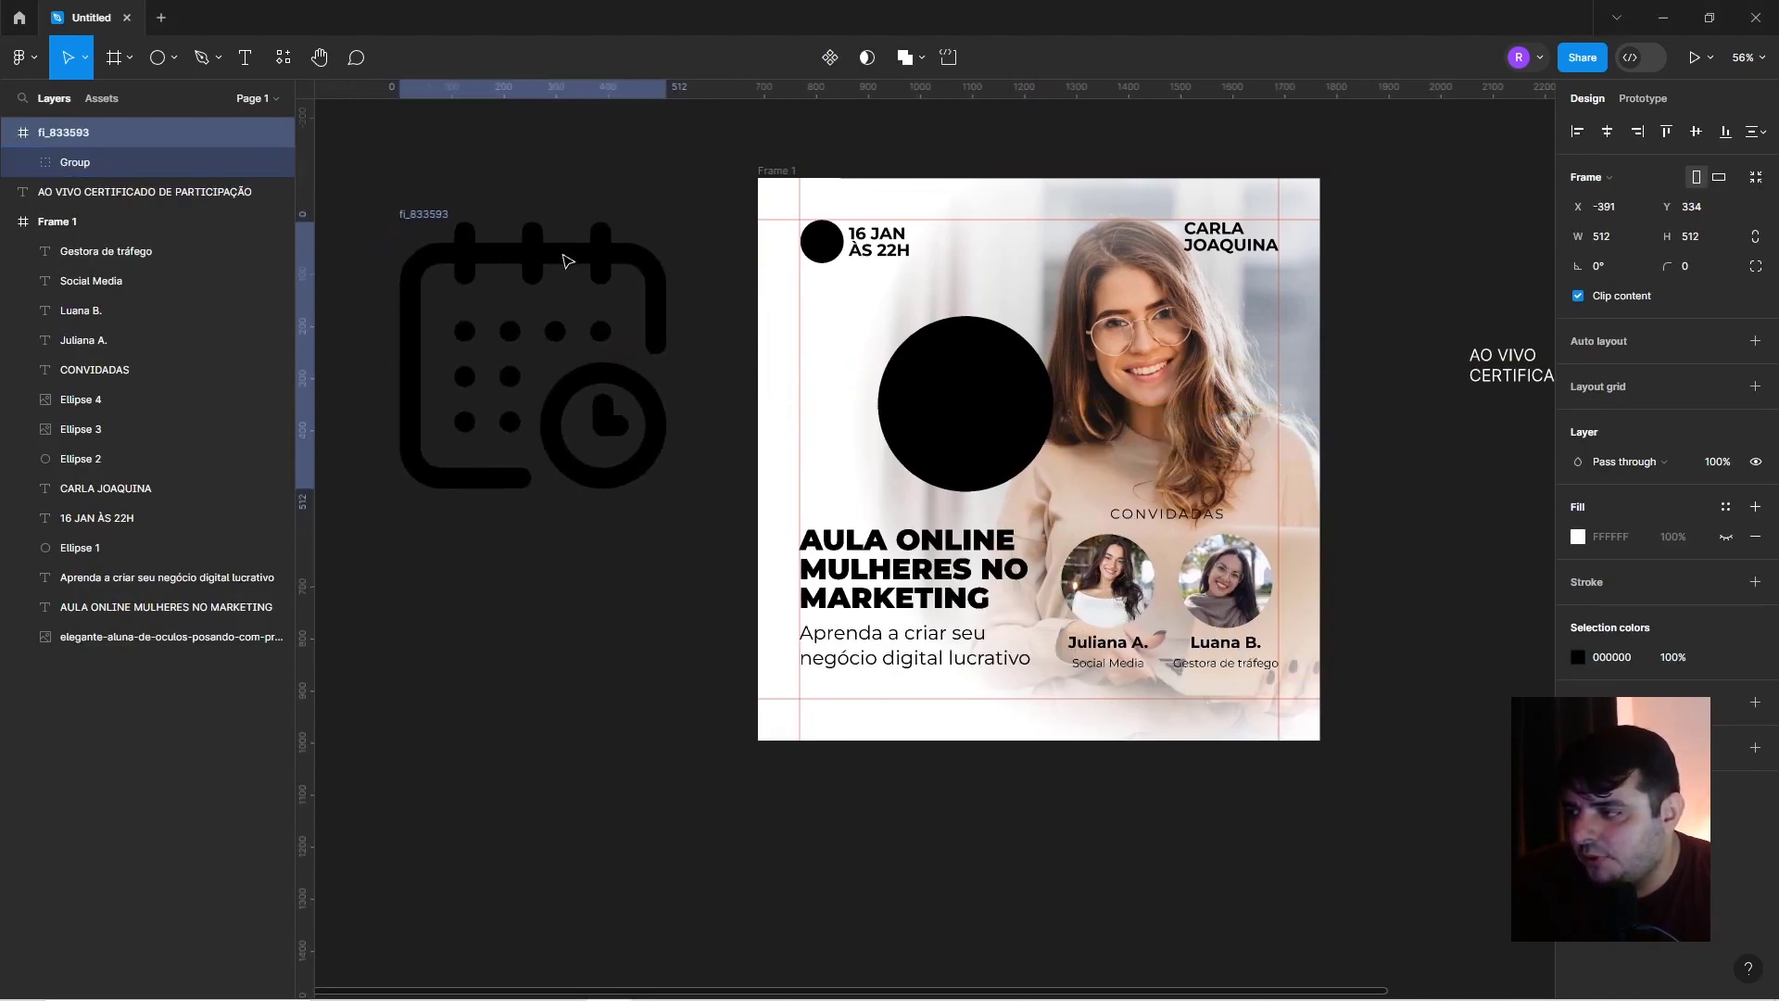
{"action": "left_click_drag", "start_coordinate": [665, 223], "coordinate": [559, 325]}
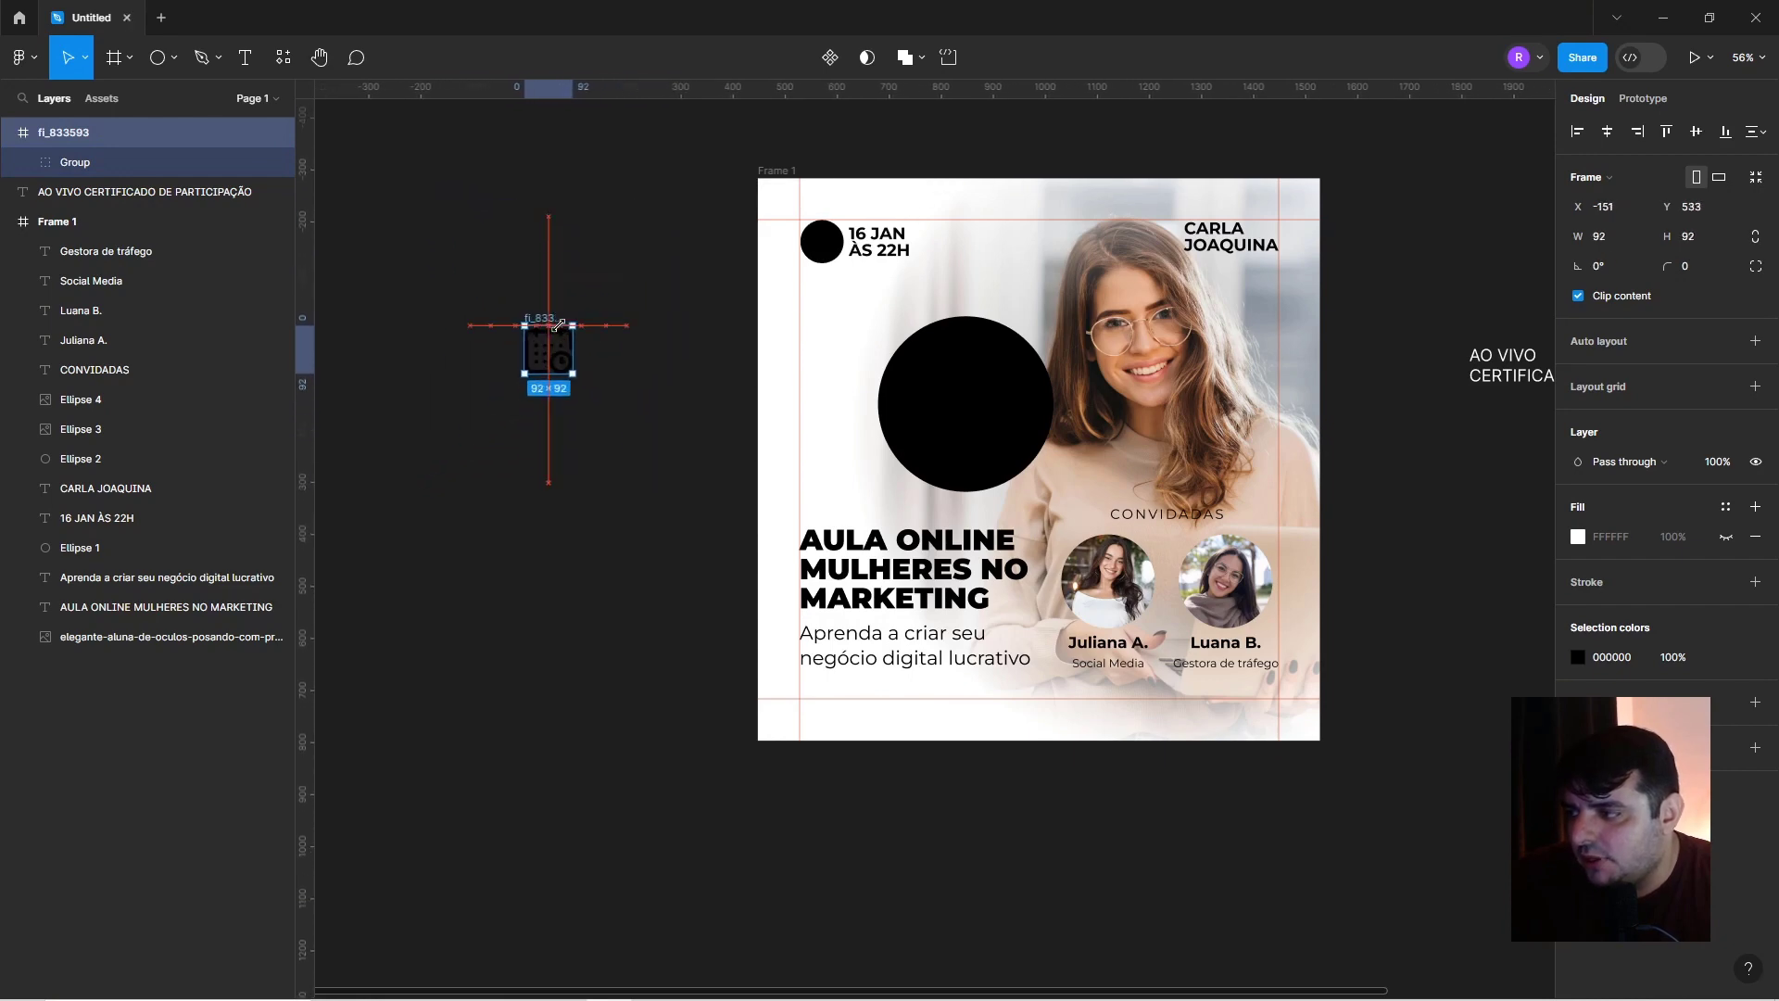
Delete the black dot and place the calendar icon beside the 16 JAN ÀS 22H date.
{"action": "left_click", "coordinate": [813, 247]}
{"action": "key", "text": "Delete"}
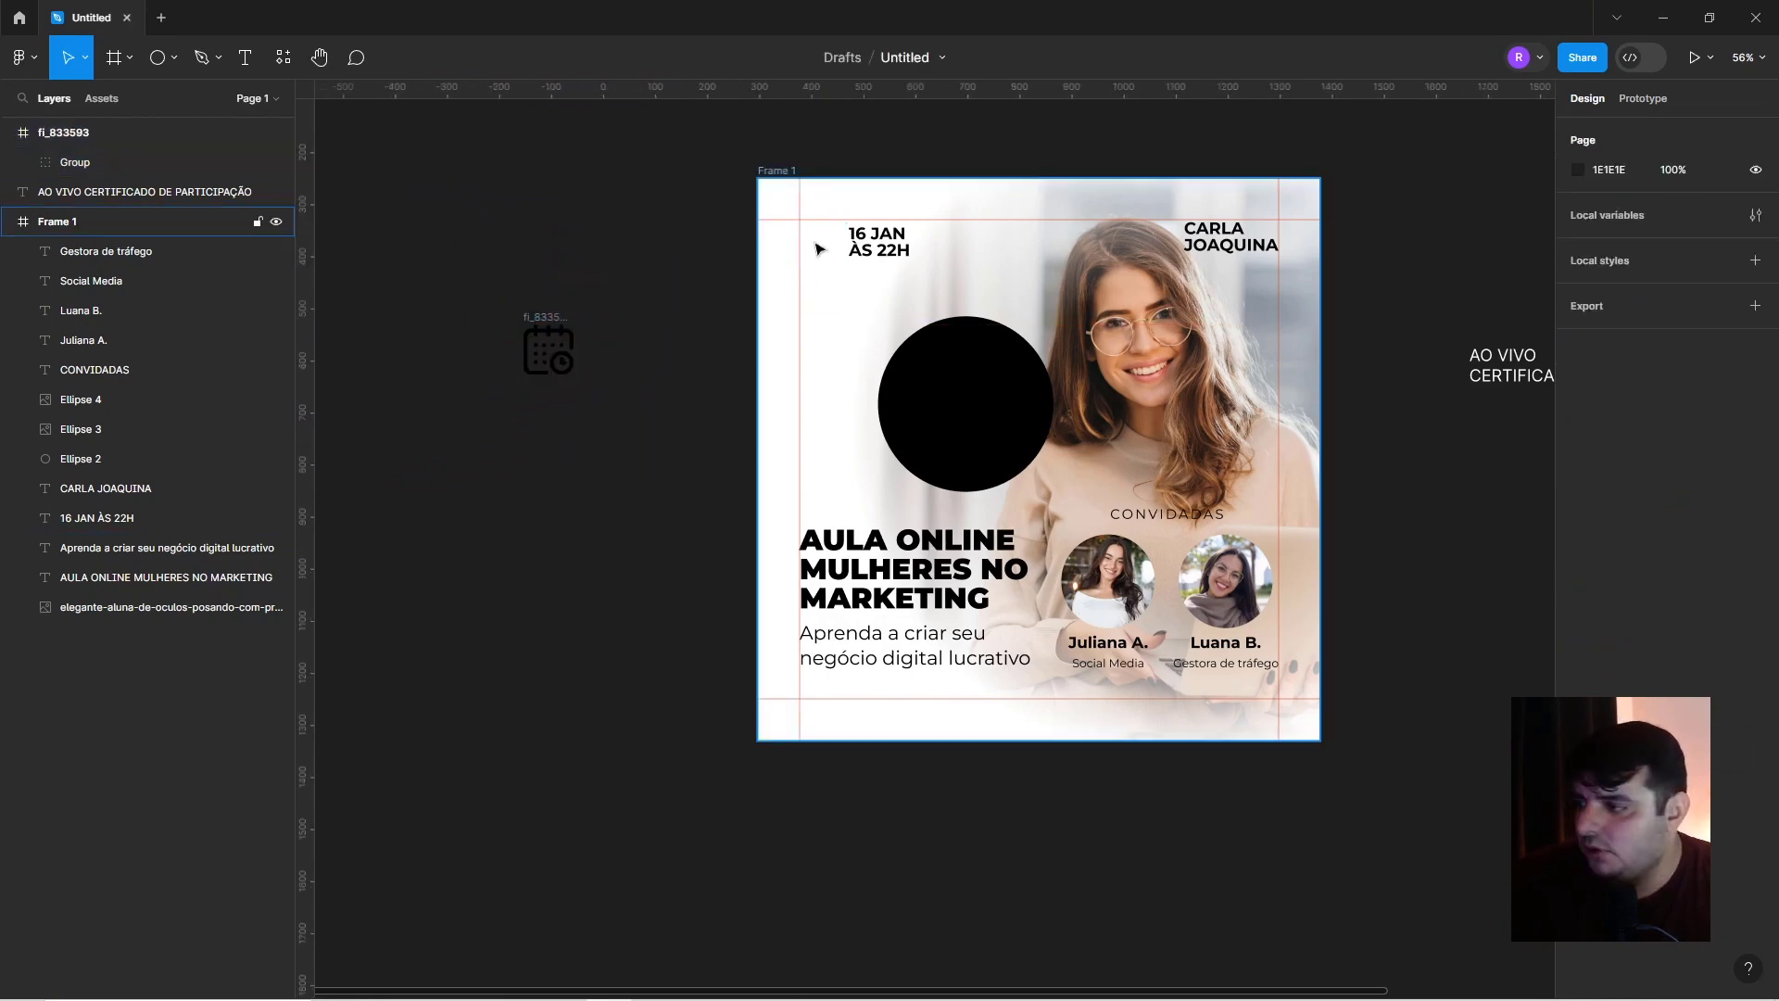
{"action": "mouse_move", "coordinate": [551, 351]}
{"action": "left_mouse_down"}
{"action": "mouse_move", "coordinate": [594, 314]}
{"action": "mouse_move", "coordinate": [836, 250]}
{"action": "mouse_move", "coordinate": [842, 211]}
{"action": "mouse_move", "coordinate": [745, 239]}
{"action": "left_mouse_up"}
{"action": "scroll", "coordinate": [837, 251], "scroll_direction": "up", "scroll_amount": 2}
{"action": "scroll", "coordinate": [837, 250], "scroll_direction": "up", "scroll_amount": 2}
{"action": "scroll", "coordinate": [880, 231], "scroll_direction": "up", "scroll_amount": 2}
Pull the date text closer to the icon and nudge both up so they sit level.
{"action": "left_click_drag", "start_coordinate": [984, 225], "coordinate": [947, 225]}
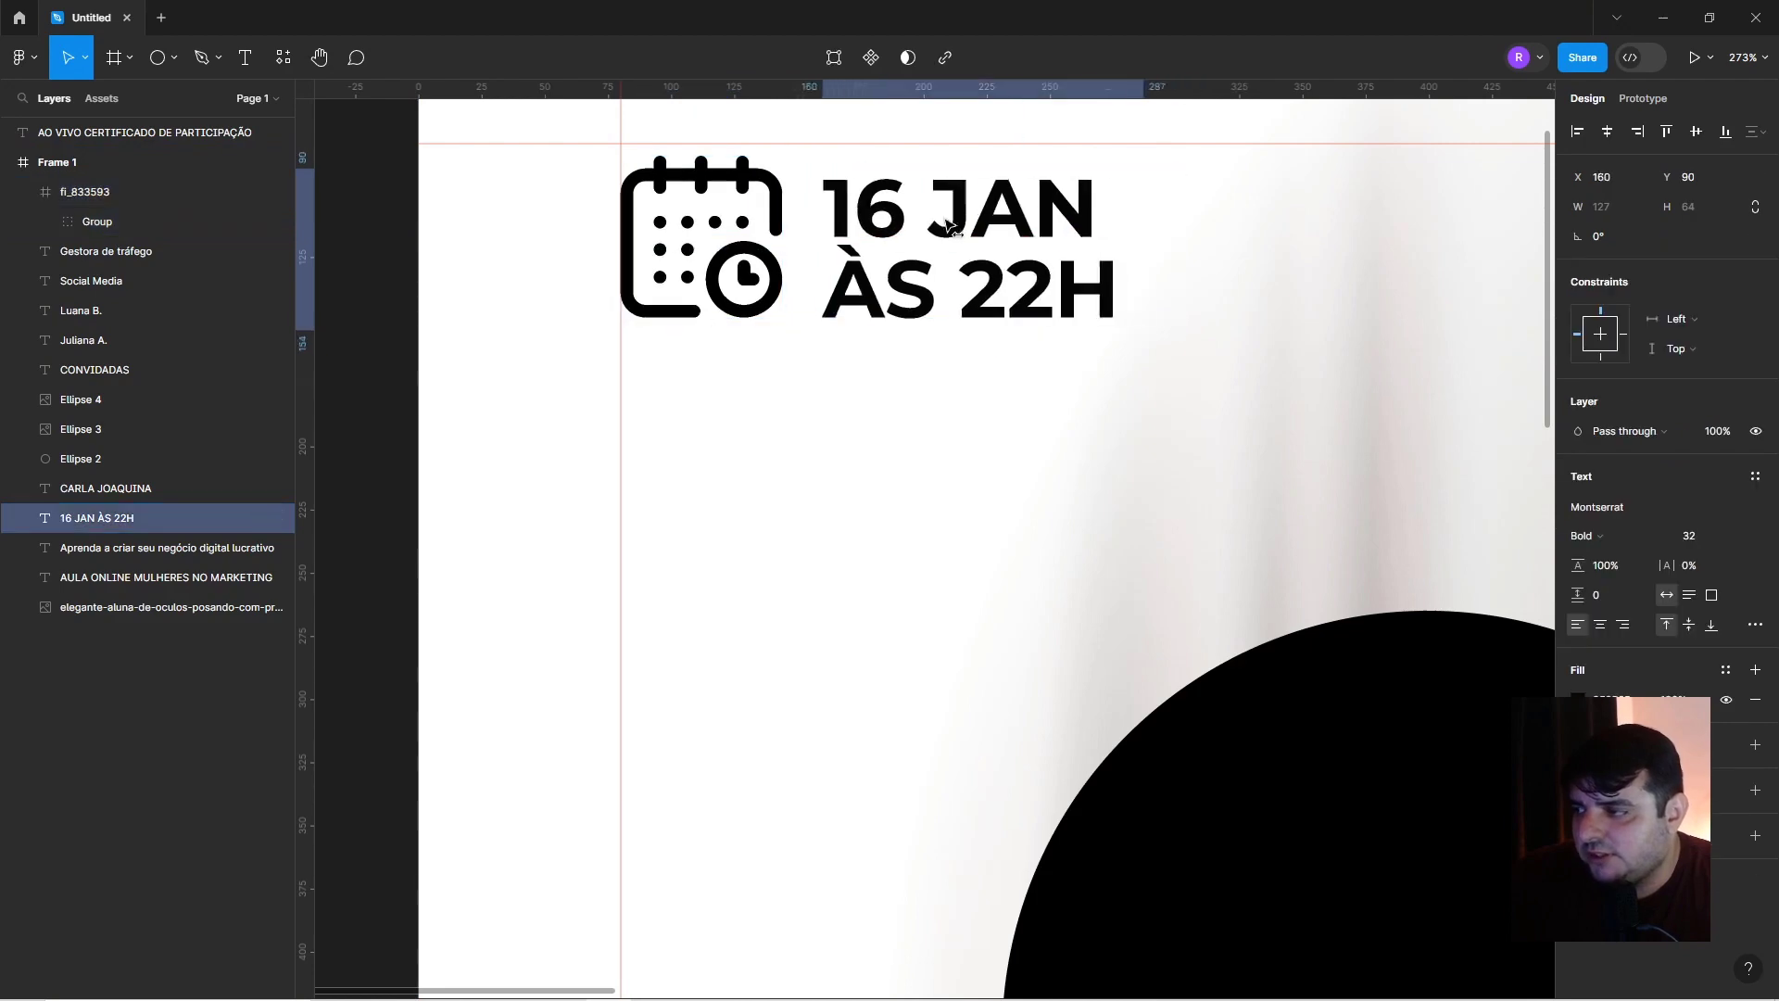
{"action": "scroll", "coordinate": [881, 263], "scroll_direction": "down", "scroll_amount": 5}
{"action": "left_click", "coordinate": [572, 333]}
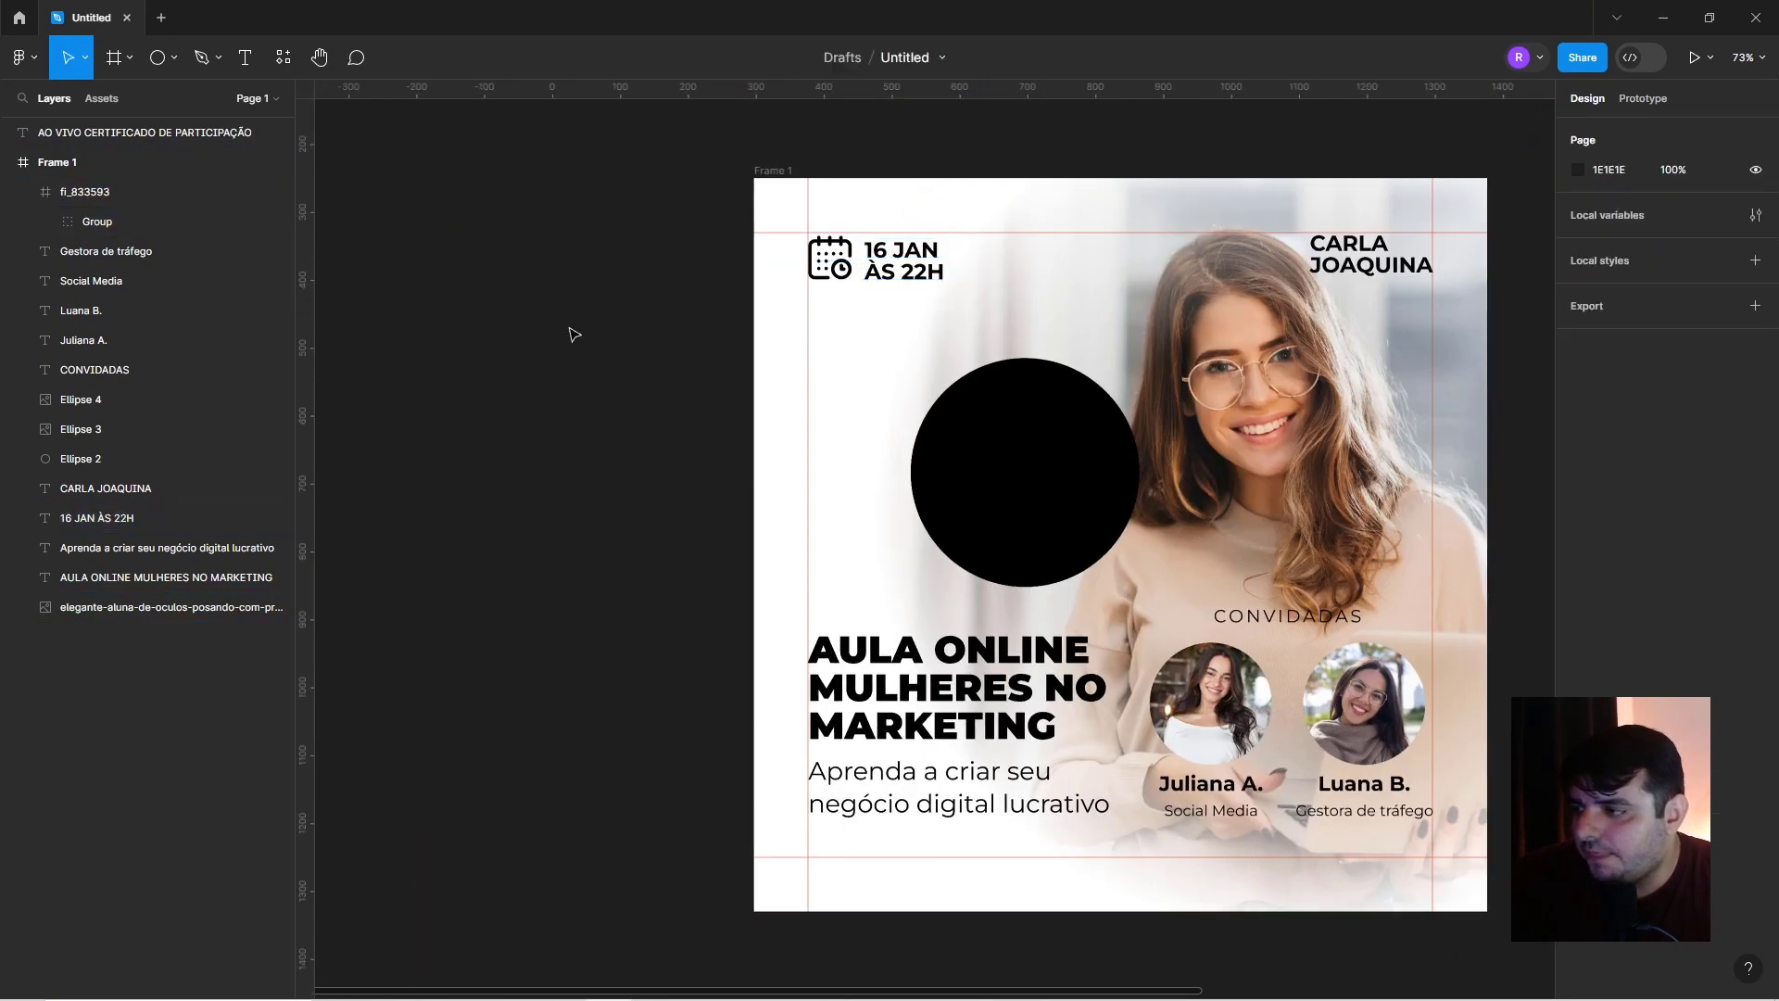
{"action": "scroll", "coordinate": [571, 333], "scroll_direction": "down", "scroll_amount": 2}
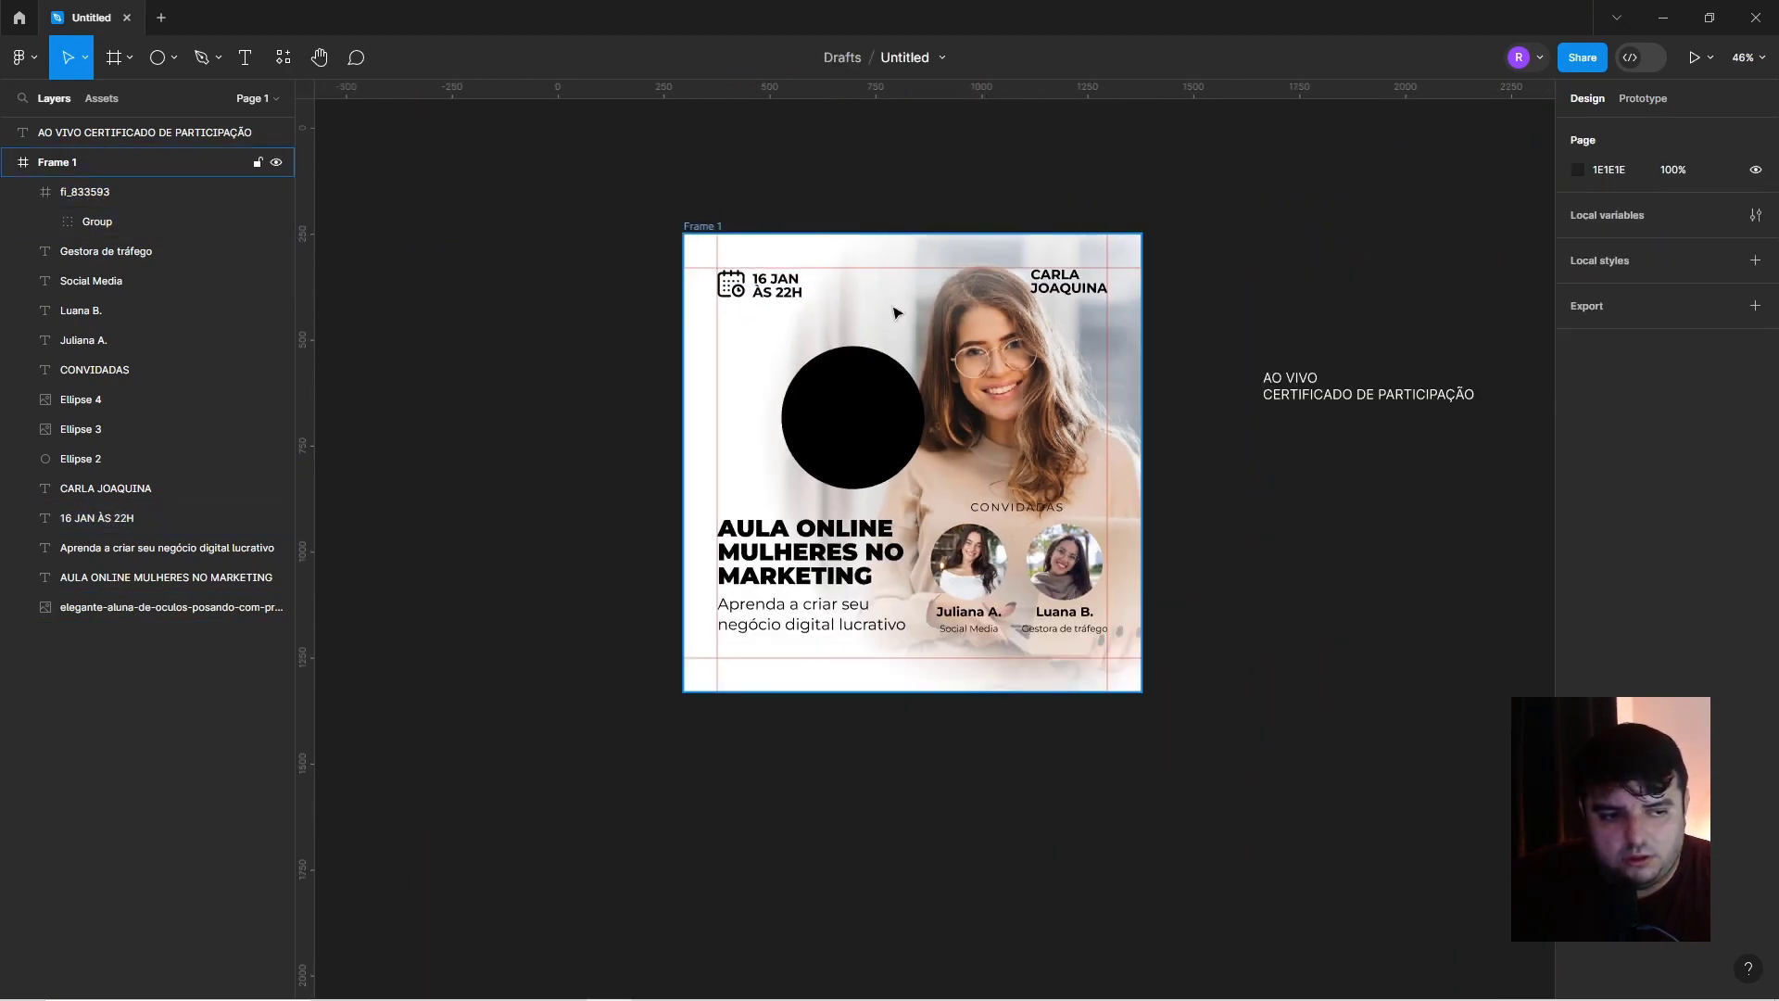
{"action": "left_click", "coordinate": [783, 286]}
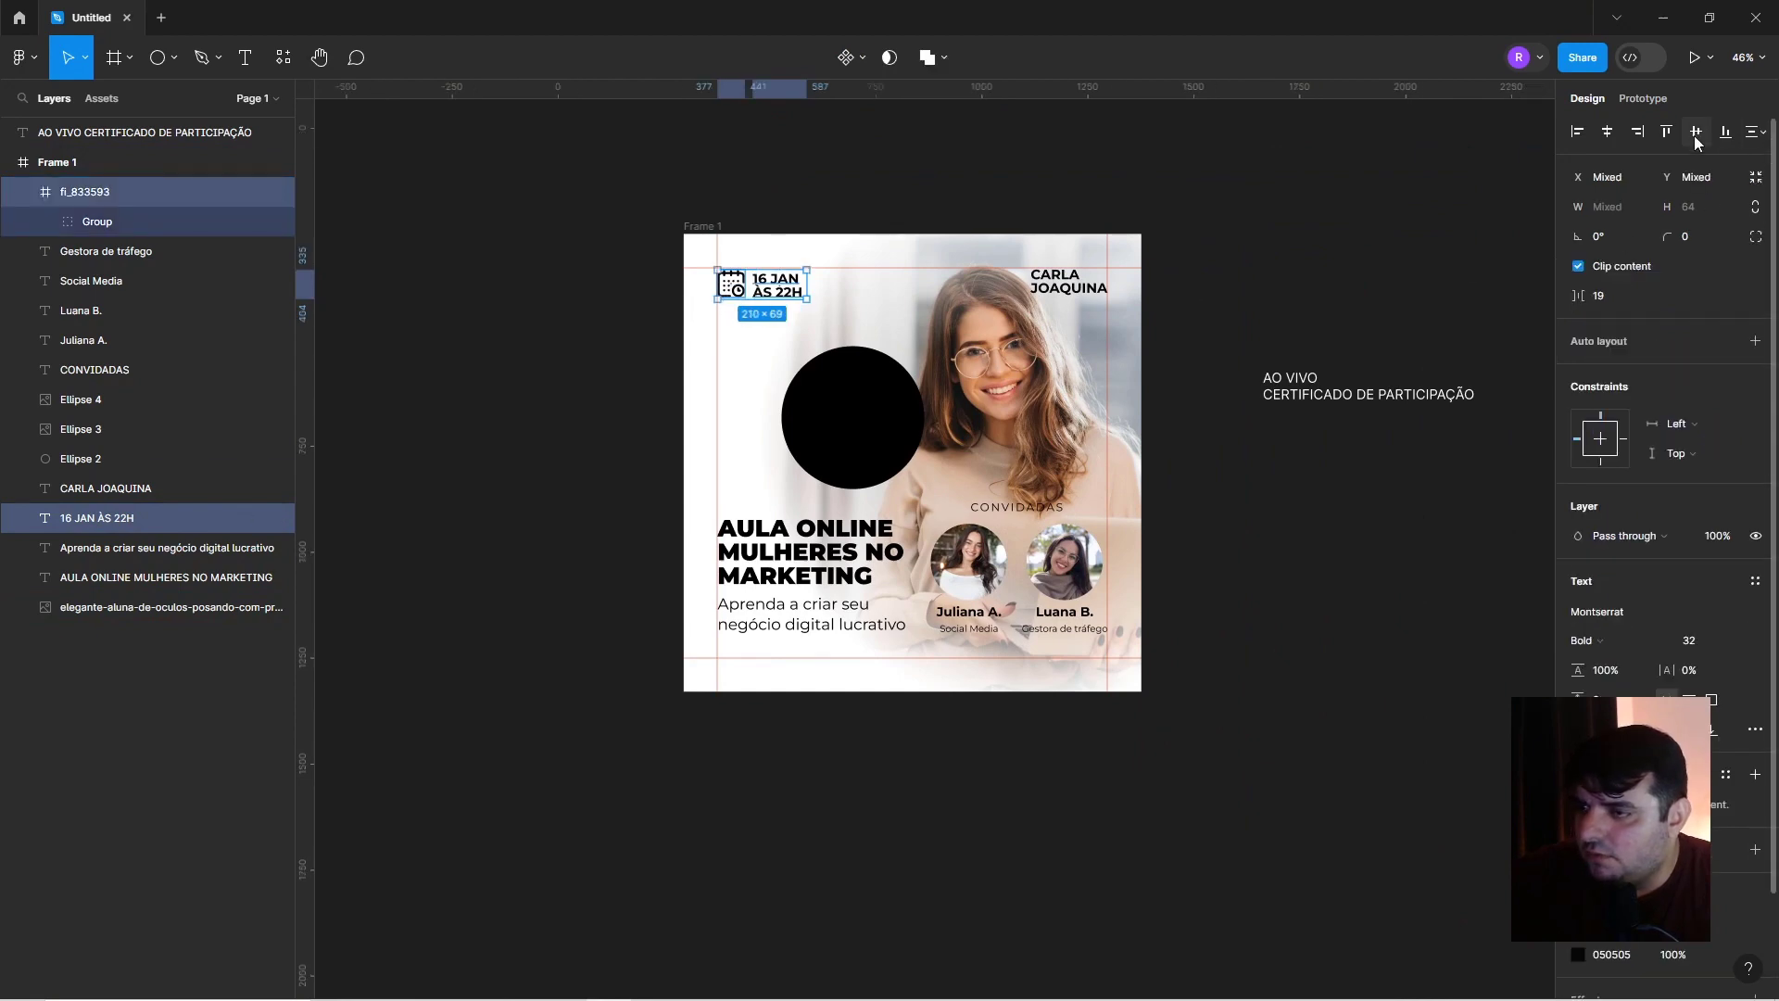
{"action": "scroll", "coordinate": [671, 267], "scroll_direction": "up", "scroll_amount": 5}
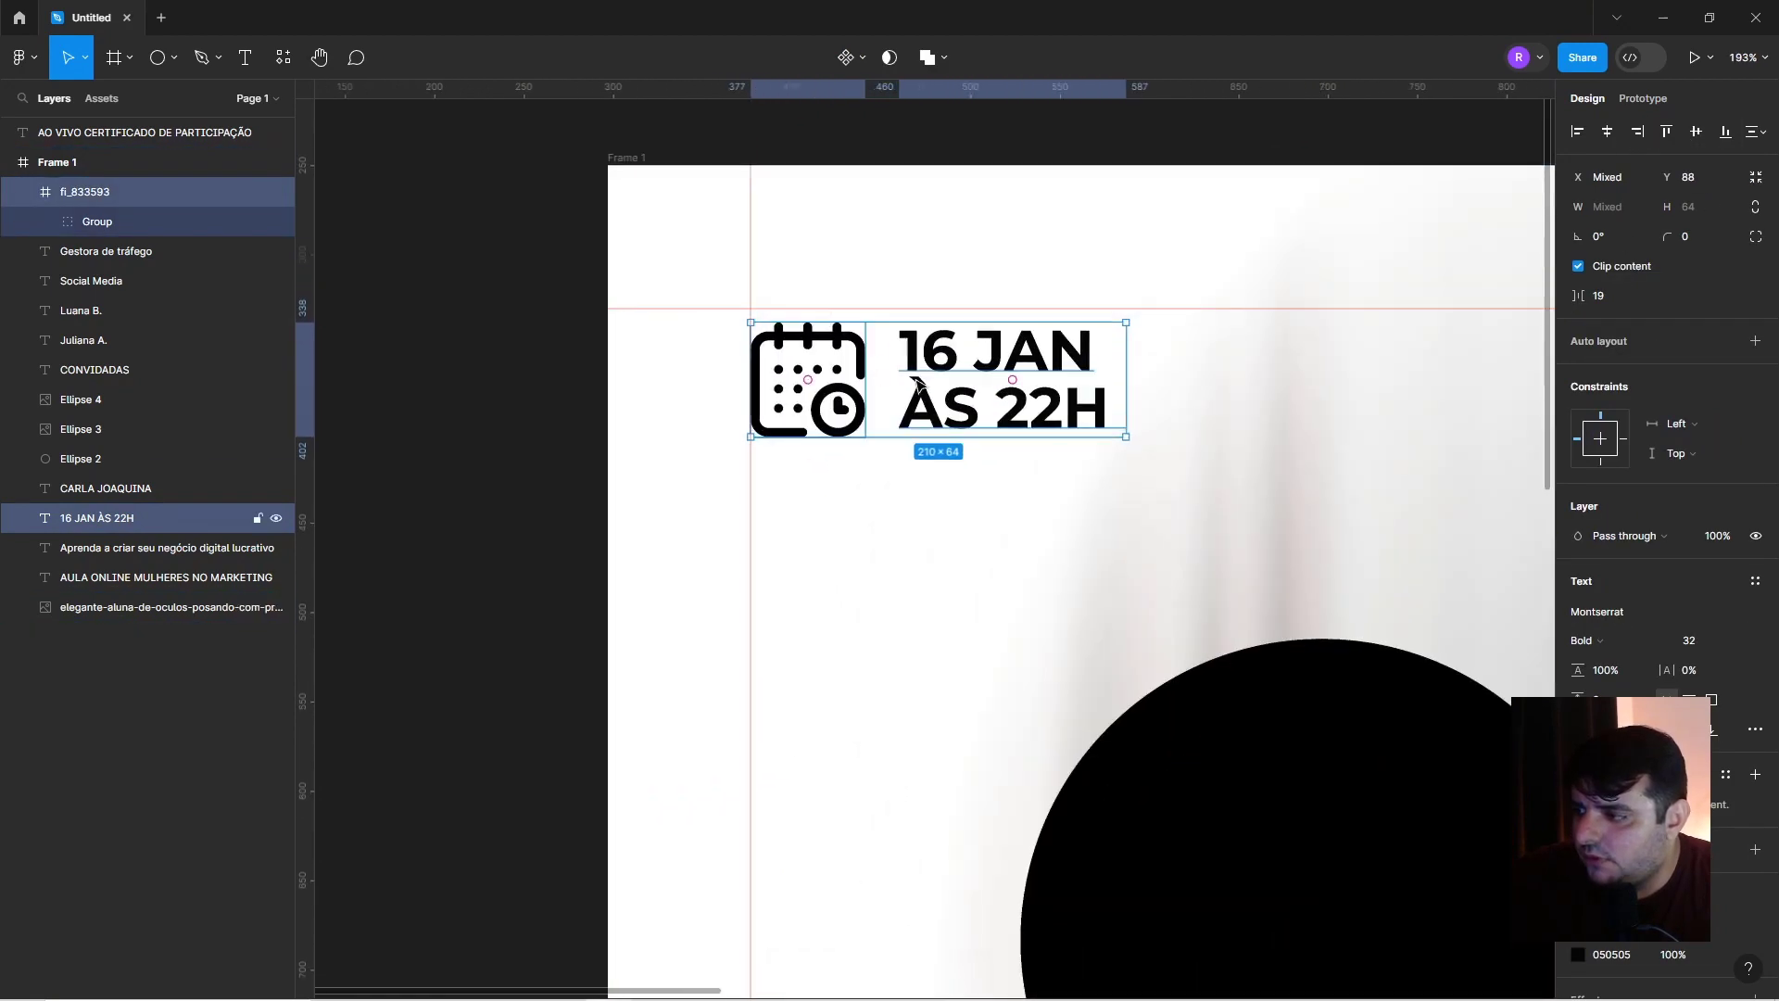
{"action": "left_click_drag", "start_coordinate": [767, 287], "coordinate": [766, 269]}
{"action": "scroll", "coordinate": [543, 371], "scroll_direction": "down", "scroll_amount": 3}
{"action": "left_click", "coordinate": [455, 371]}
{"action": "scroll", "coordinate": [1021, 442], "scroll_direction": "down", "scroll_amount": 3}
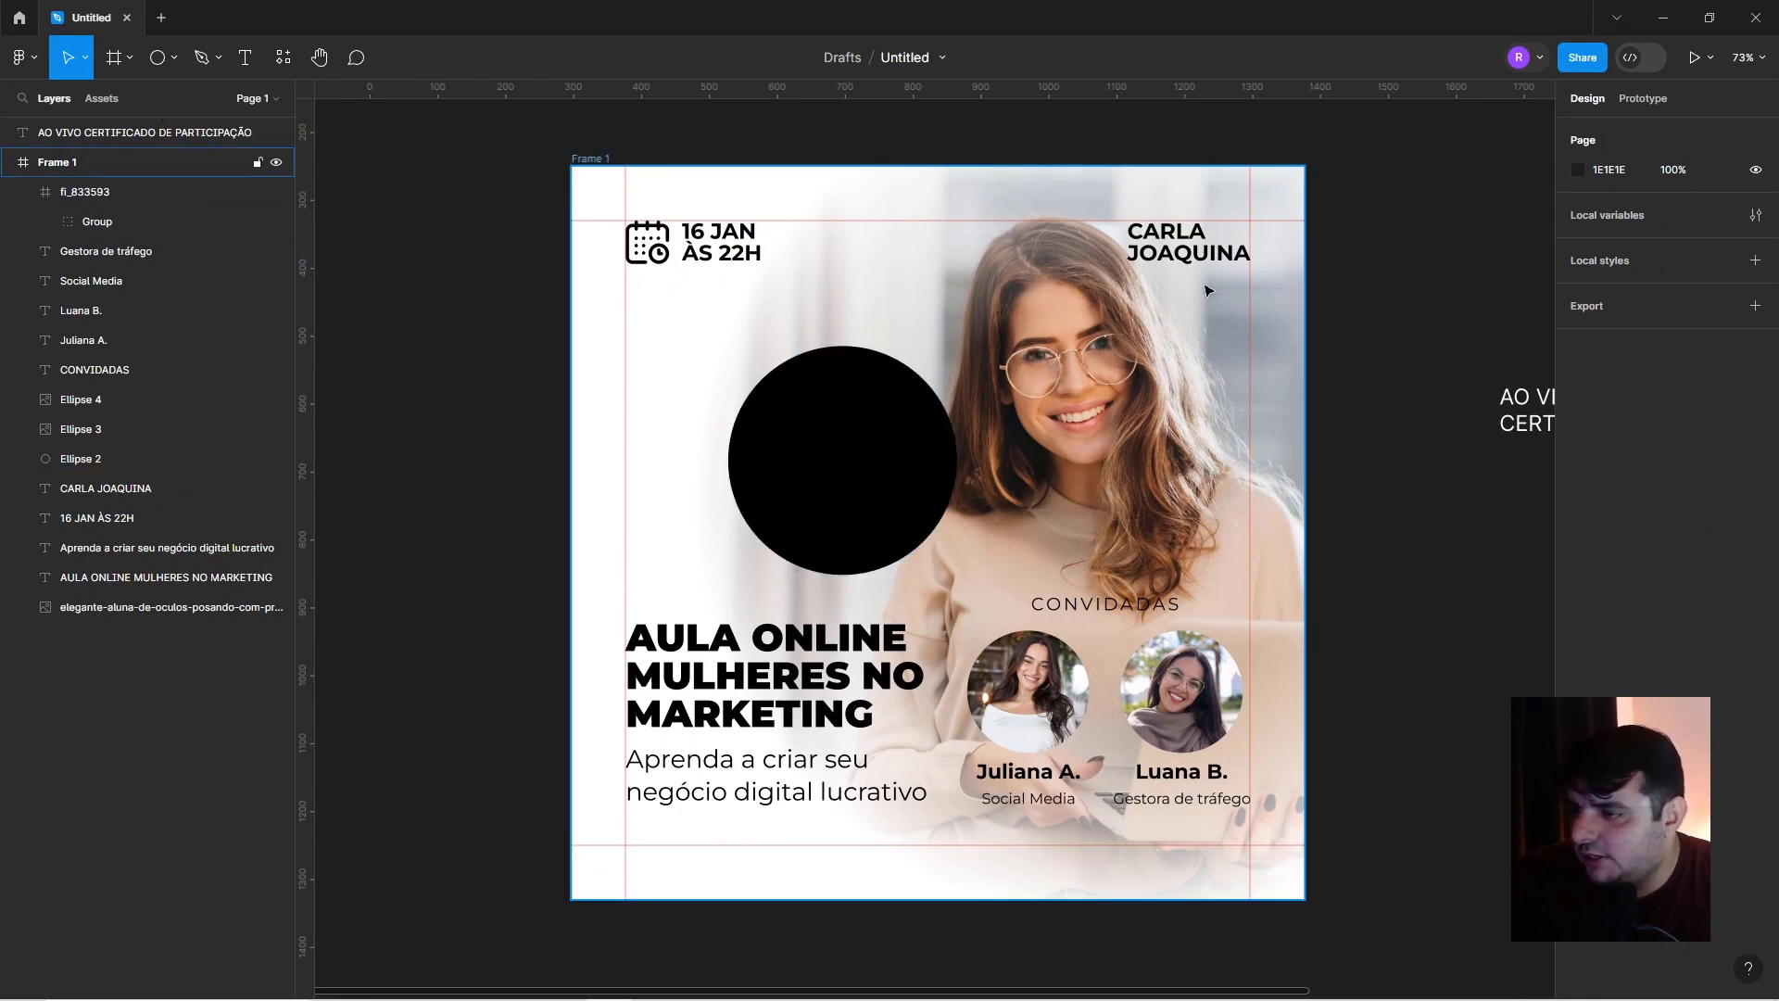
{"action": "left_click_drag", "start_coordinate": [1454, 334], "coordinate": [1100, 279]}
{"action": "left_click", "coordinate": [1209, 361]}
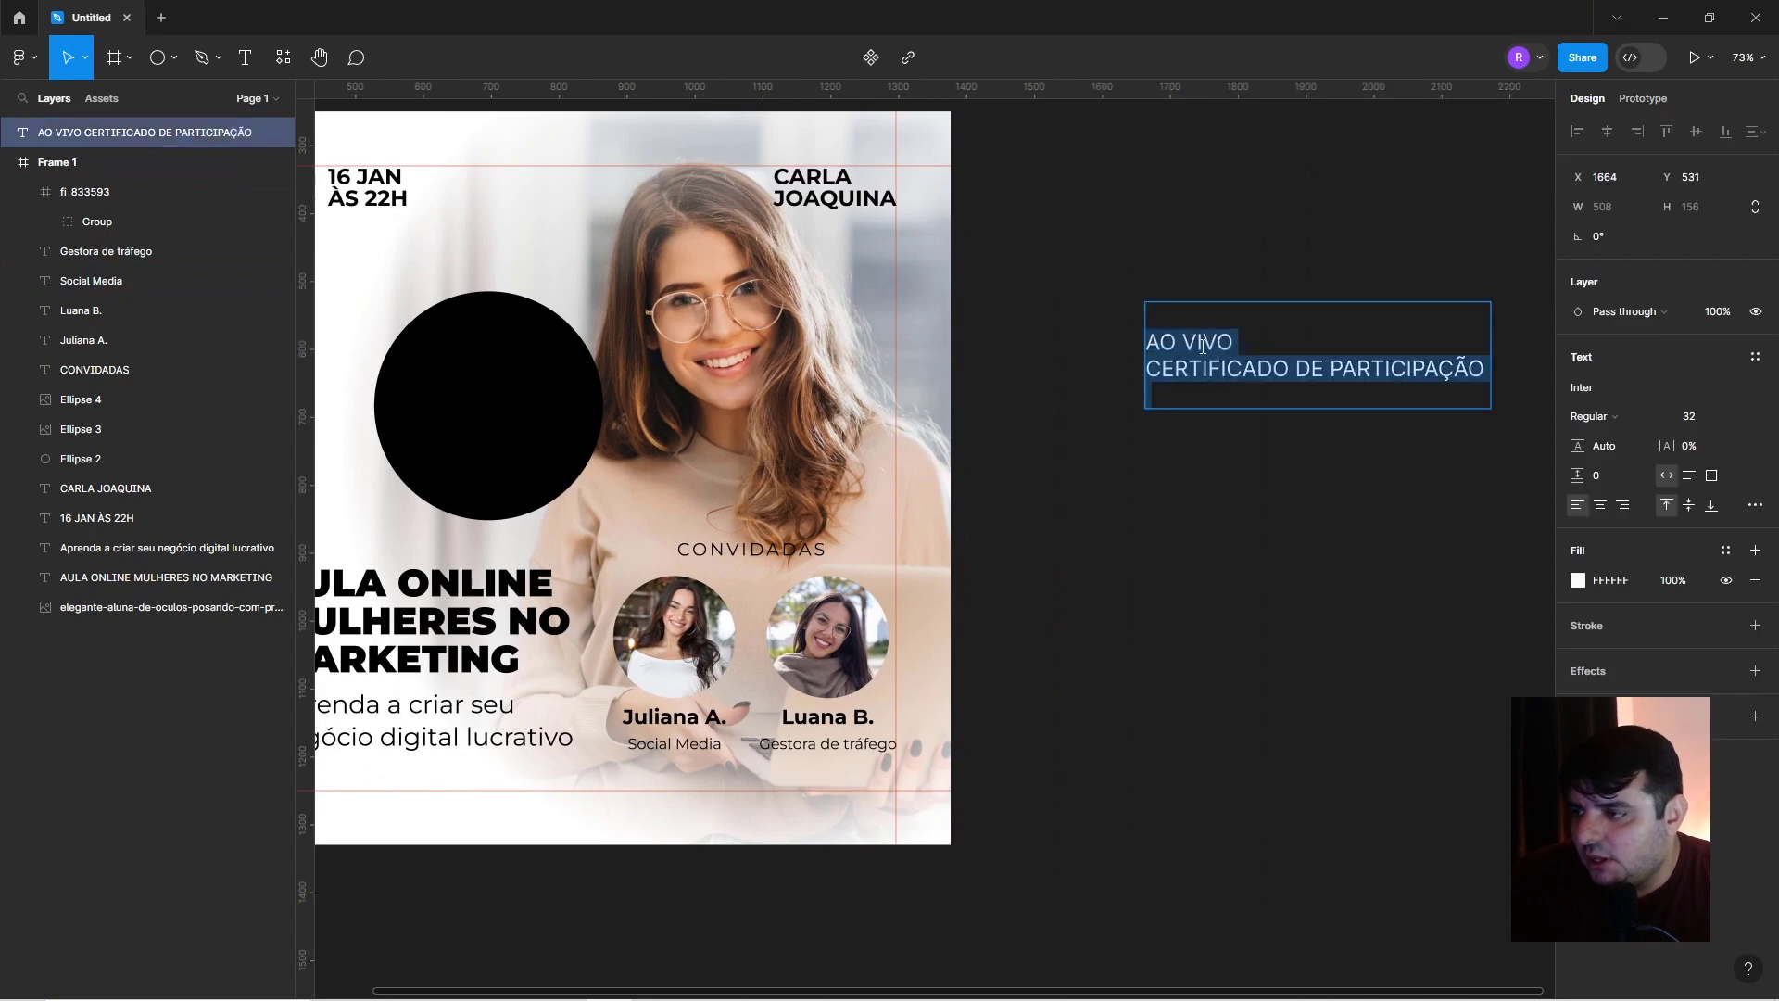
{"action": "key", "text": "Delete"}
{"action": "key", "text": "t"}
{"action": "left_click", "coordinate": [1147, 313]}
{"action": "key", "text": "ctrl+v"}
{"action": "key", "text": "Escape"}
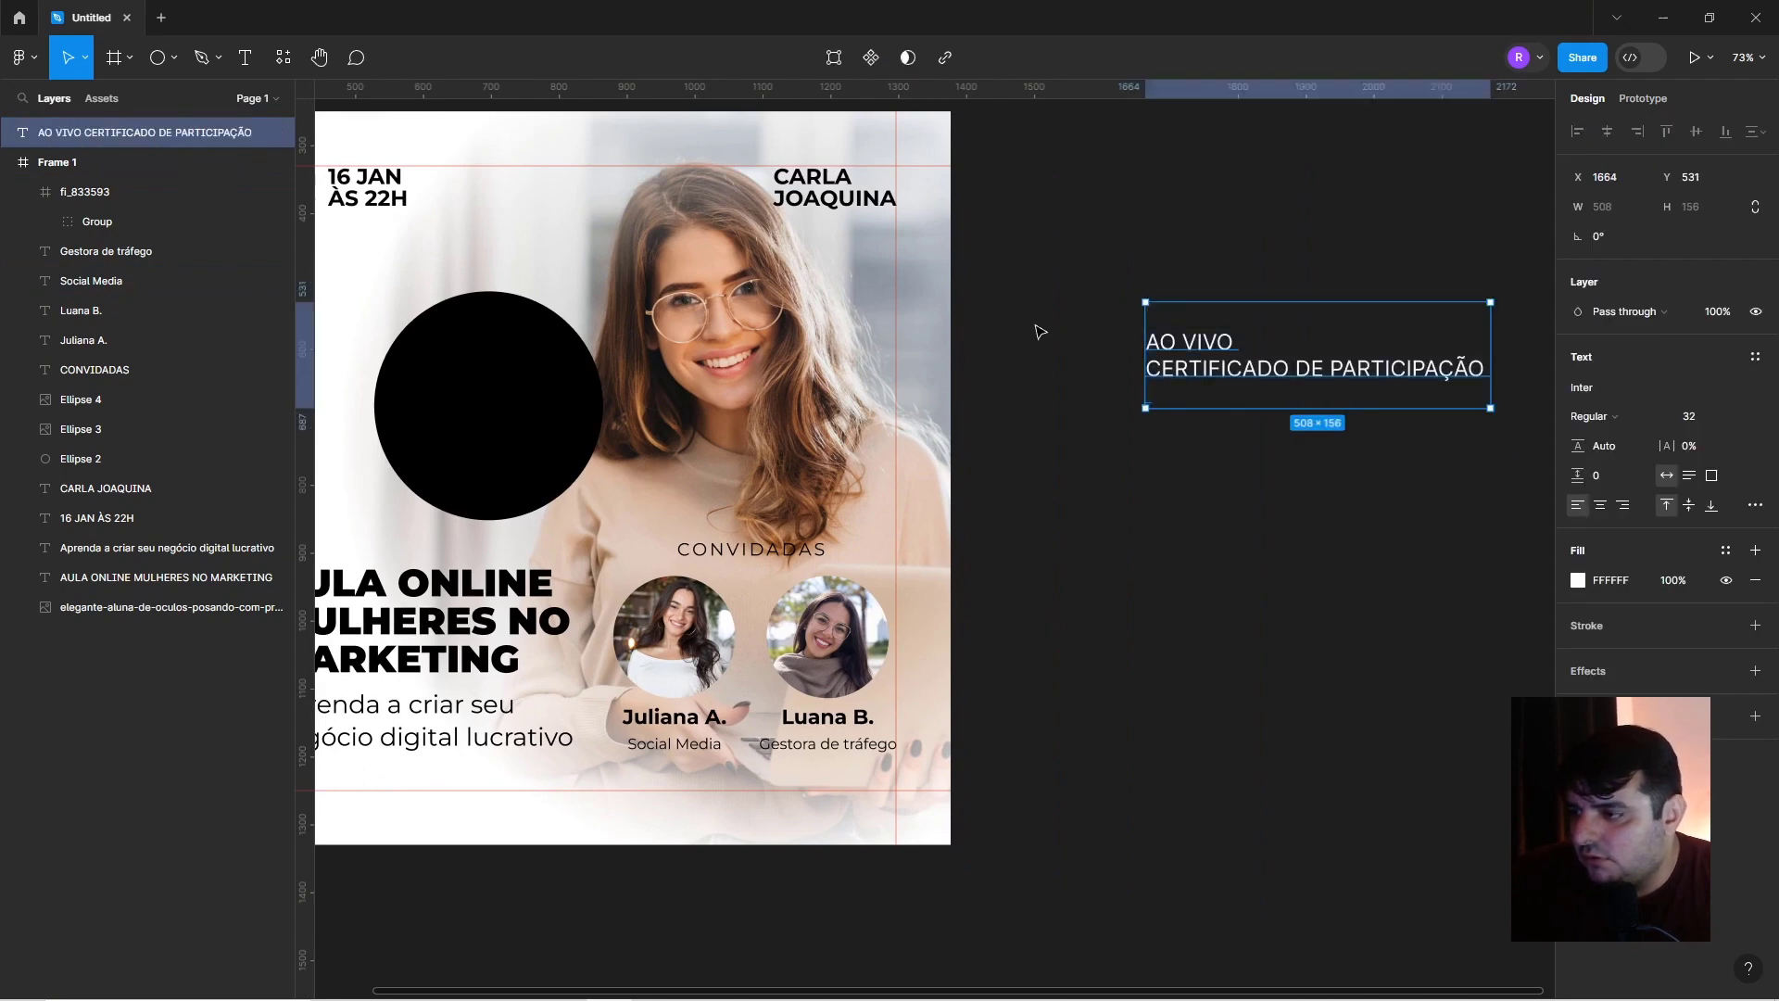
{"action": "key", "text": "Escape"}
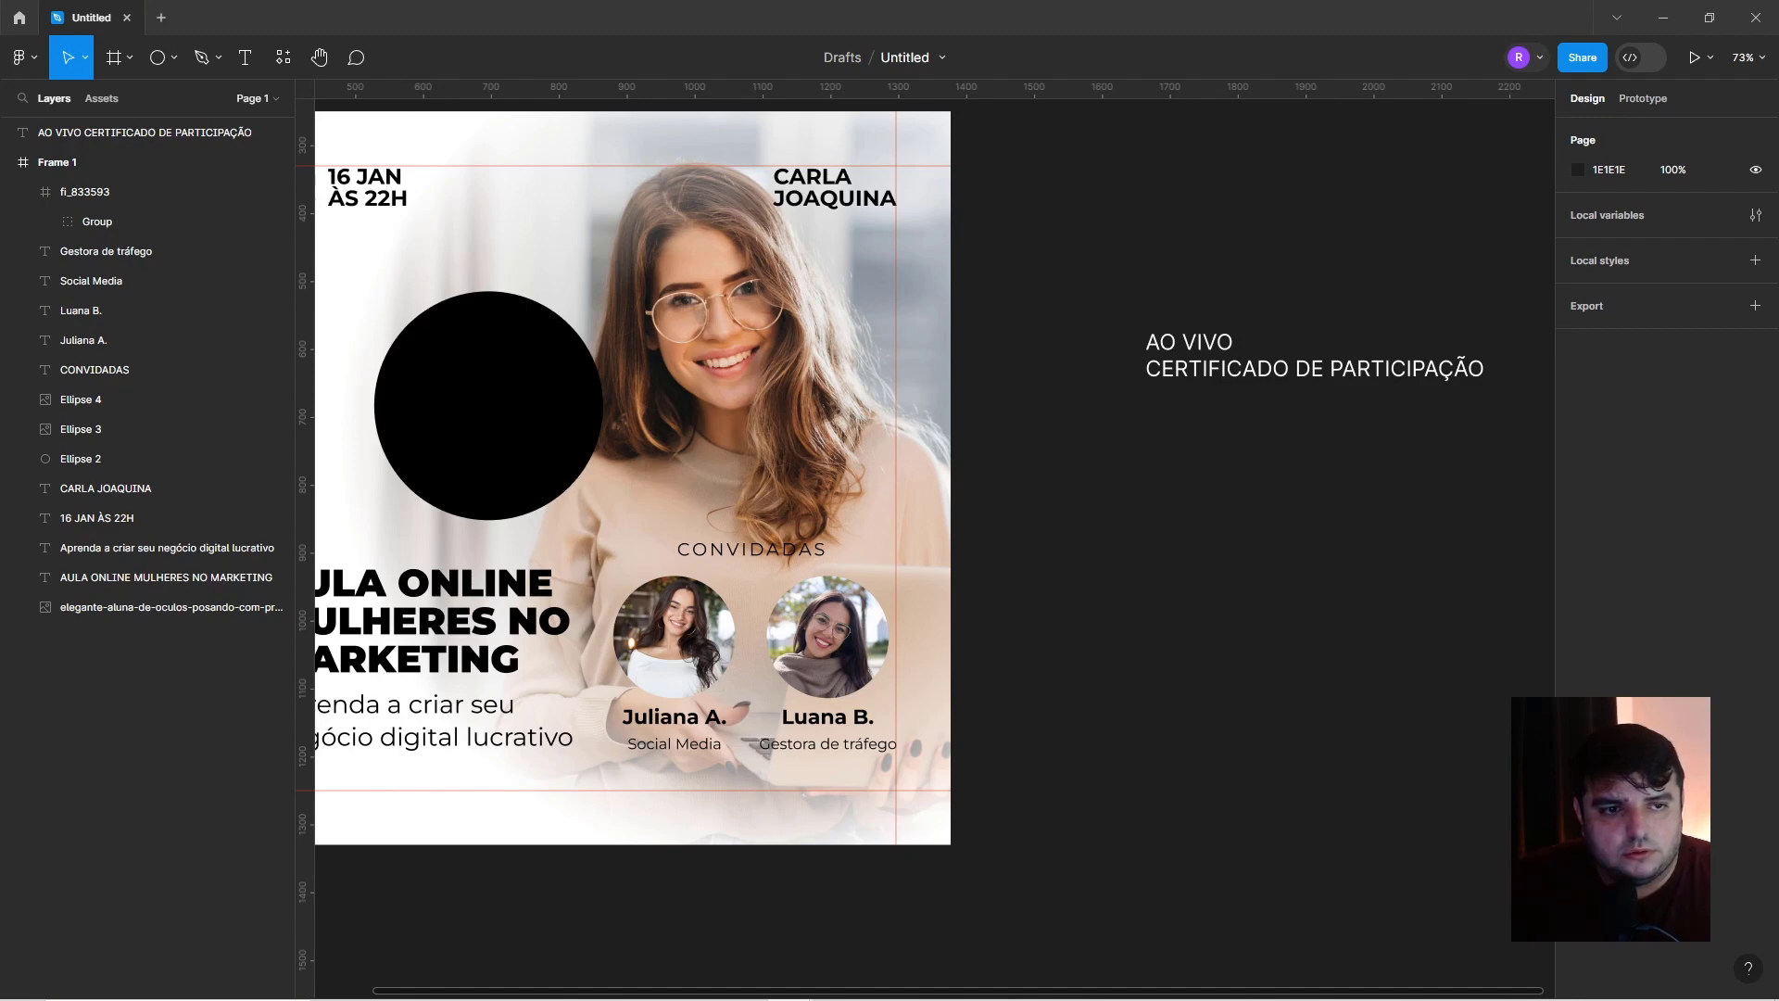
{"action": "key", "text": "ctrl+z"}
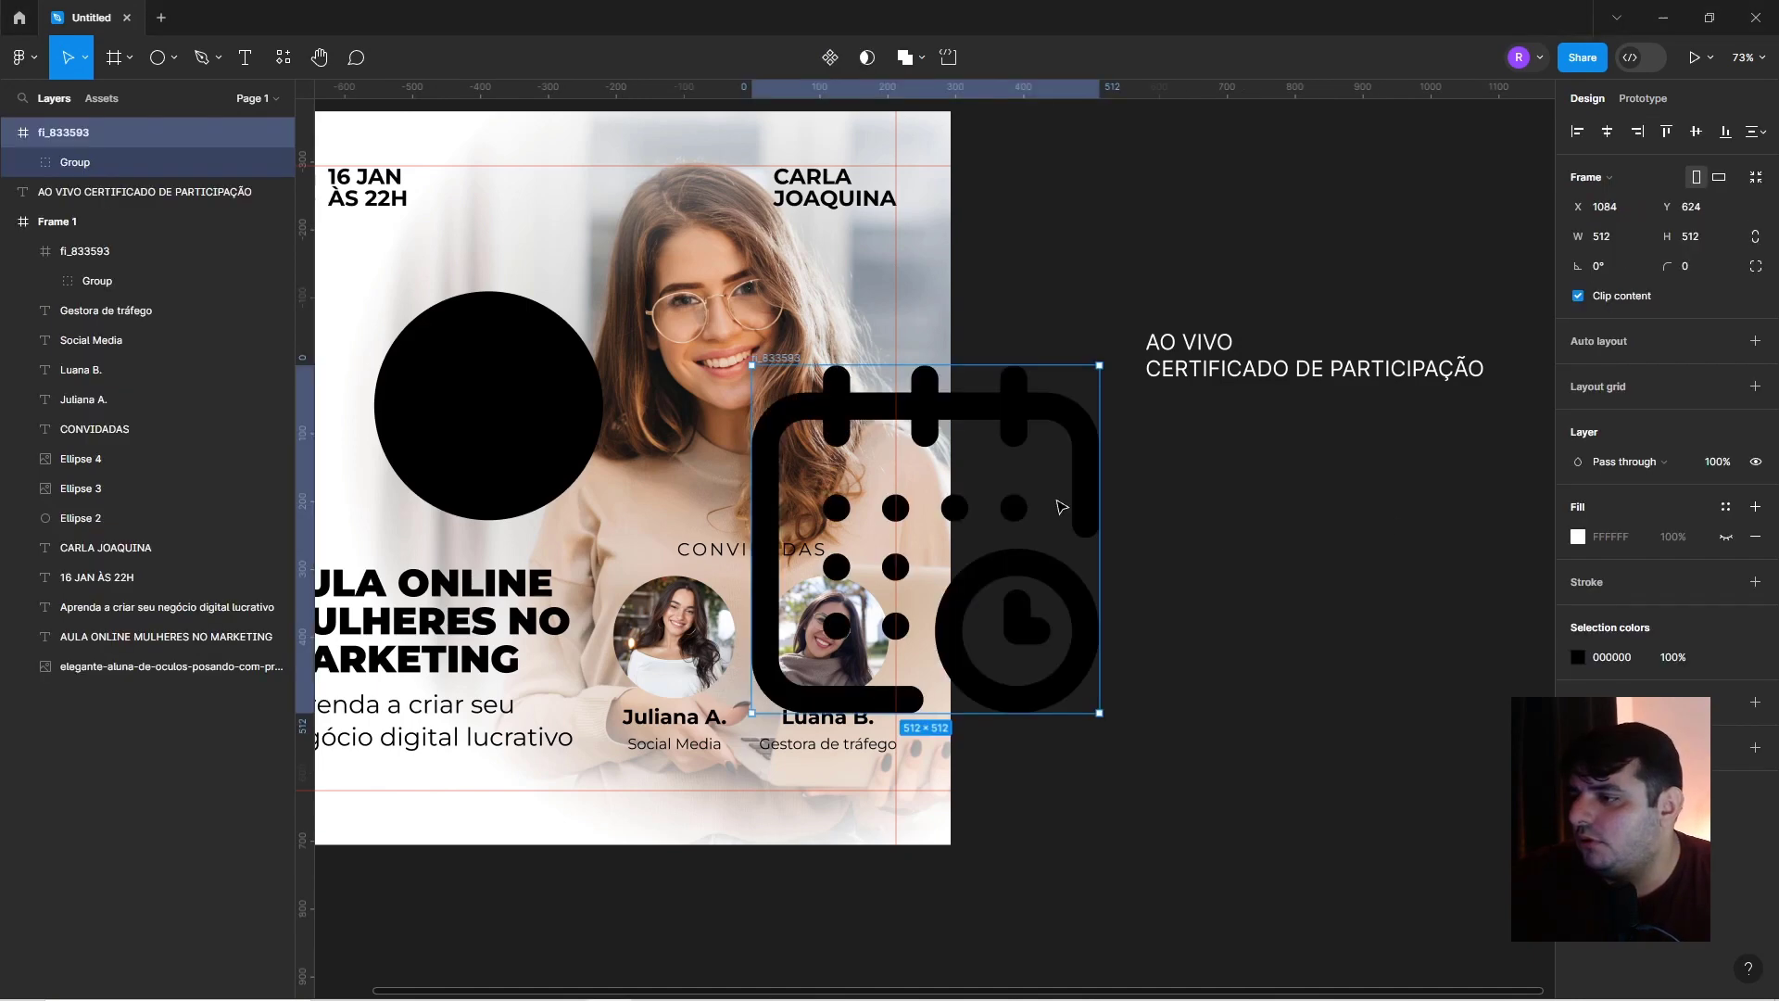
{"action": "key", "text": "ctrl+shift+z"}
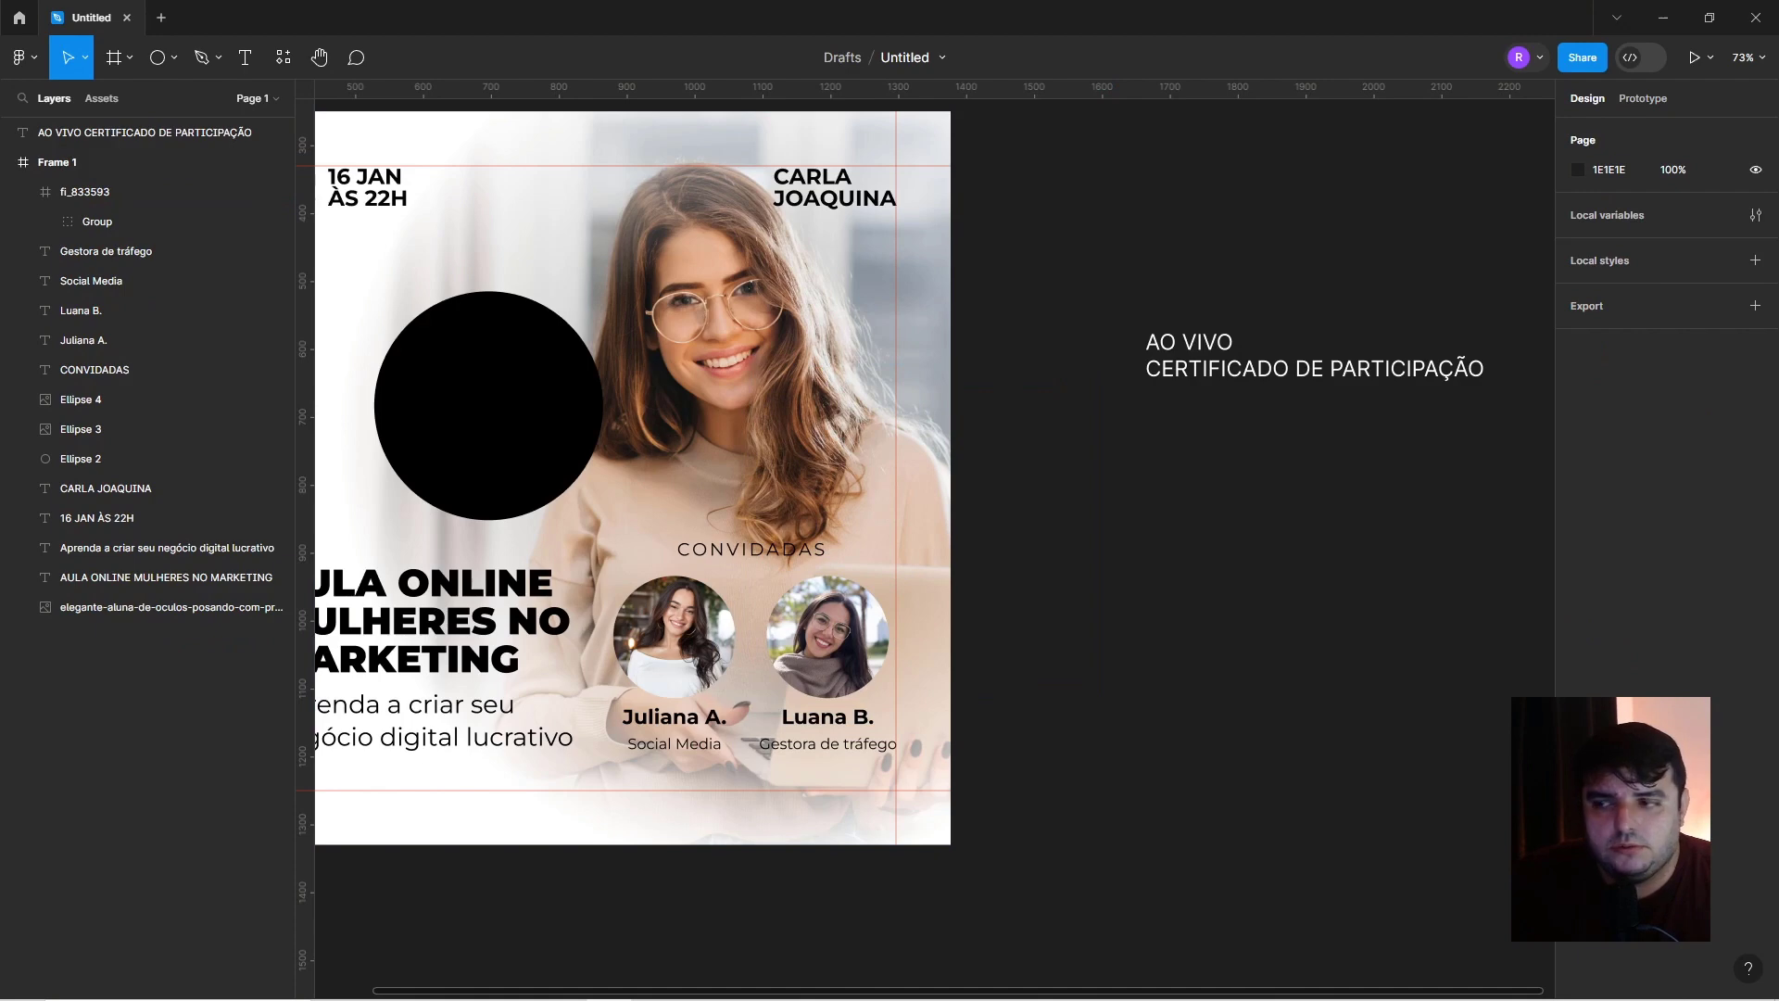
{"action": "key", "text": "ctrl+shift+z"}
{"action": "key", "text": "ctrl+z"}
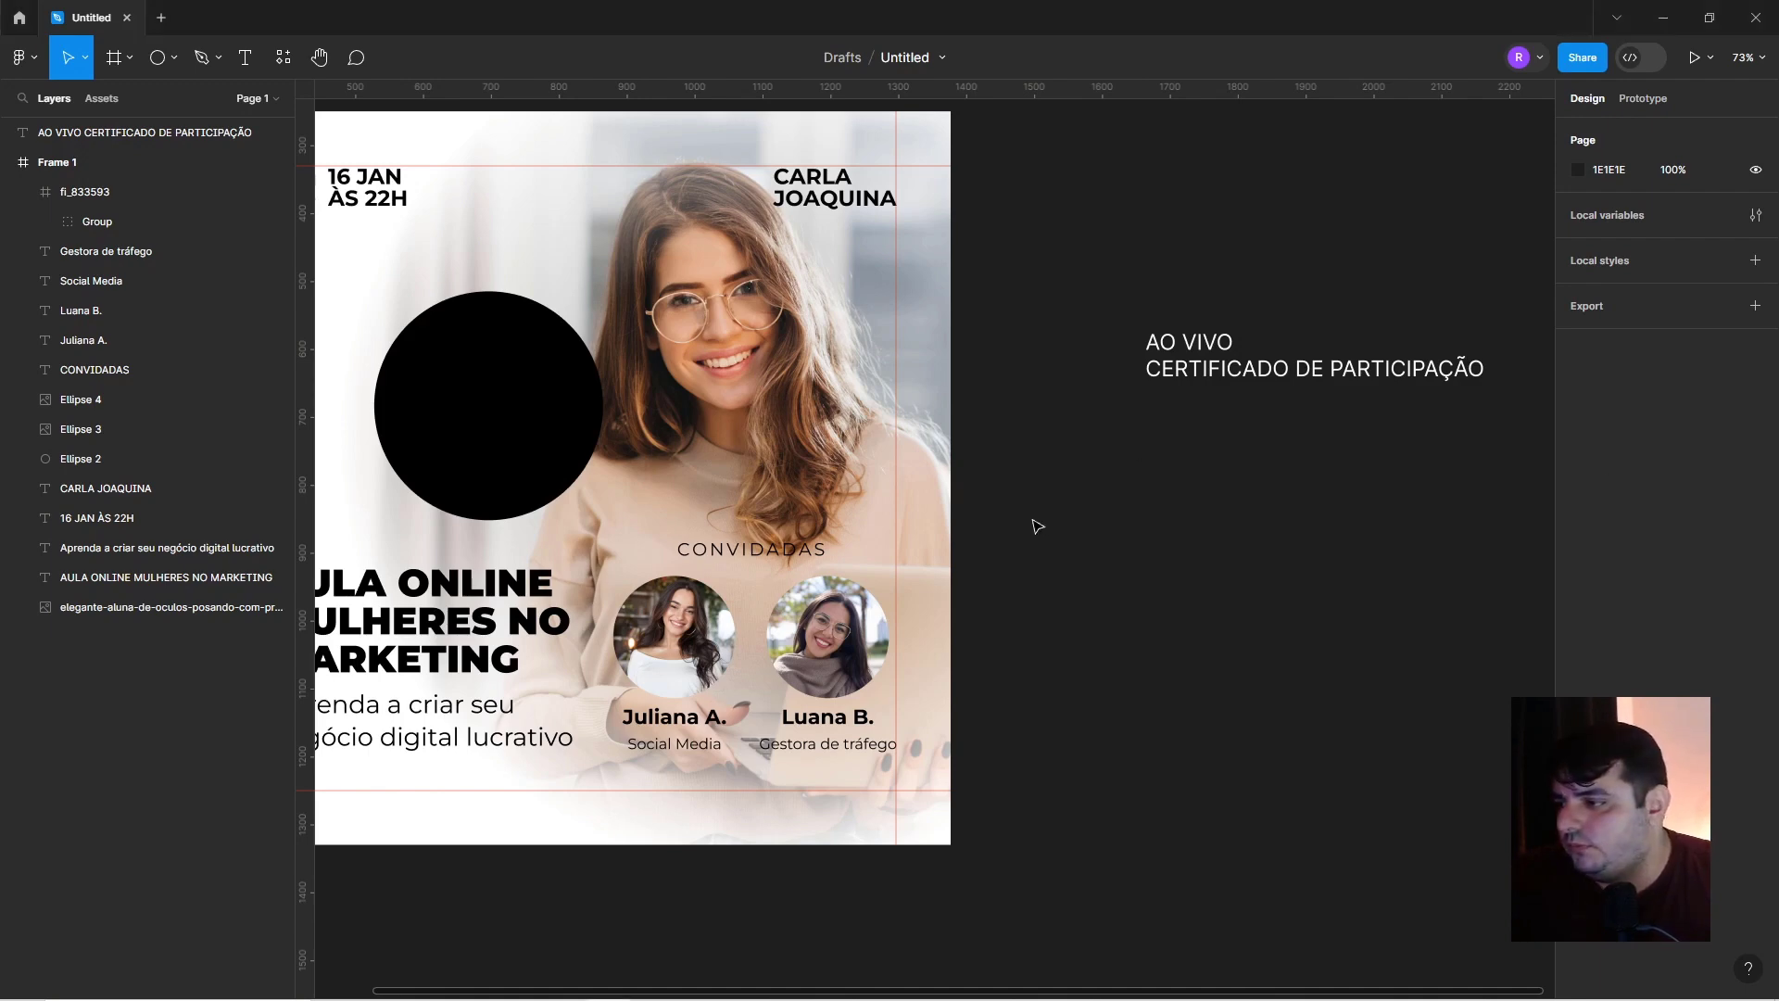
{"action": "key", "text": "ctrl+v"}
Resize the LIVE icon, colour it white (FFFFFF) and centre it in the black circle.
{"action": "left_click_drag", "start_coordinate": [933, 510], "coordinate": [1197, 508]}
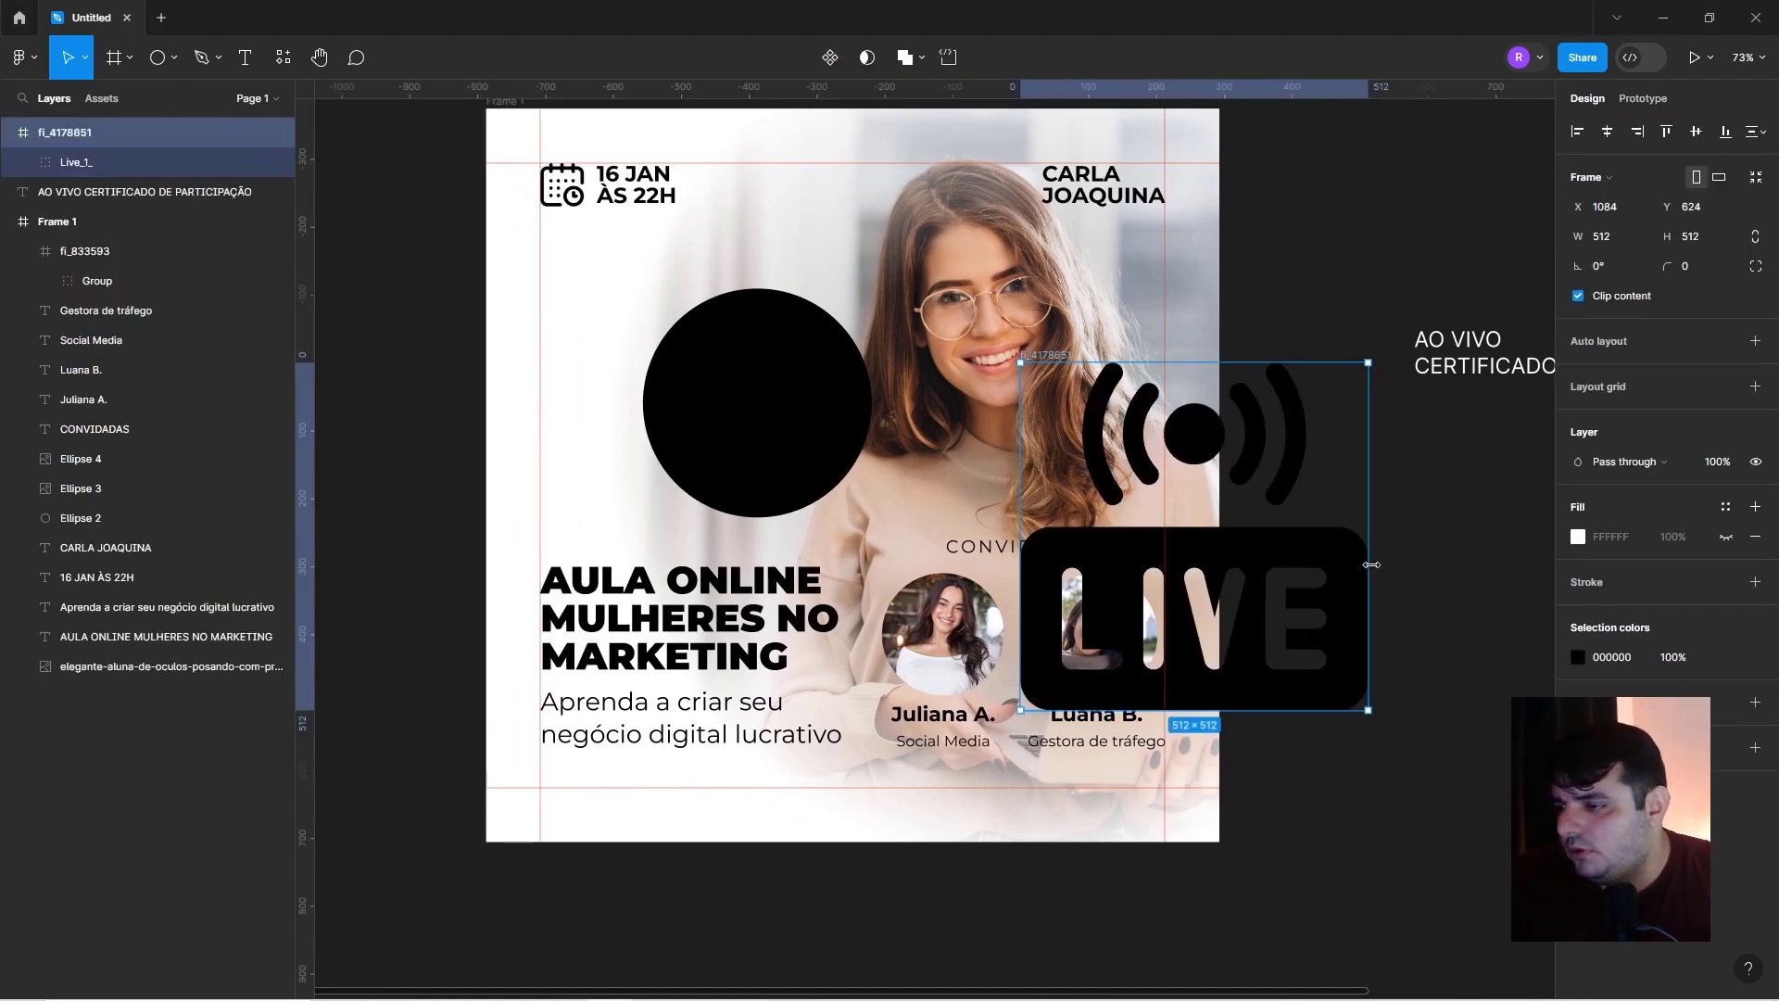
{"action": "mouse_move", "coordinate": [1371, 565]}
{"action": "left_mouse_down"}
{"action": "mouse_move", "coordinate": [1096, 575]}
{"action": "mouse_move", "coordinate": [778, 427]}
{"action": "left_mouse_up"}
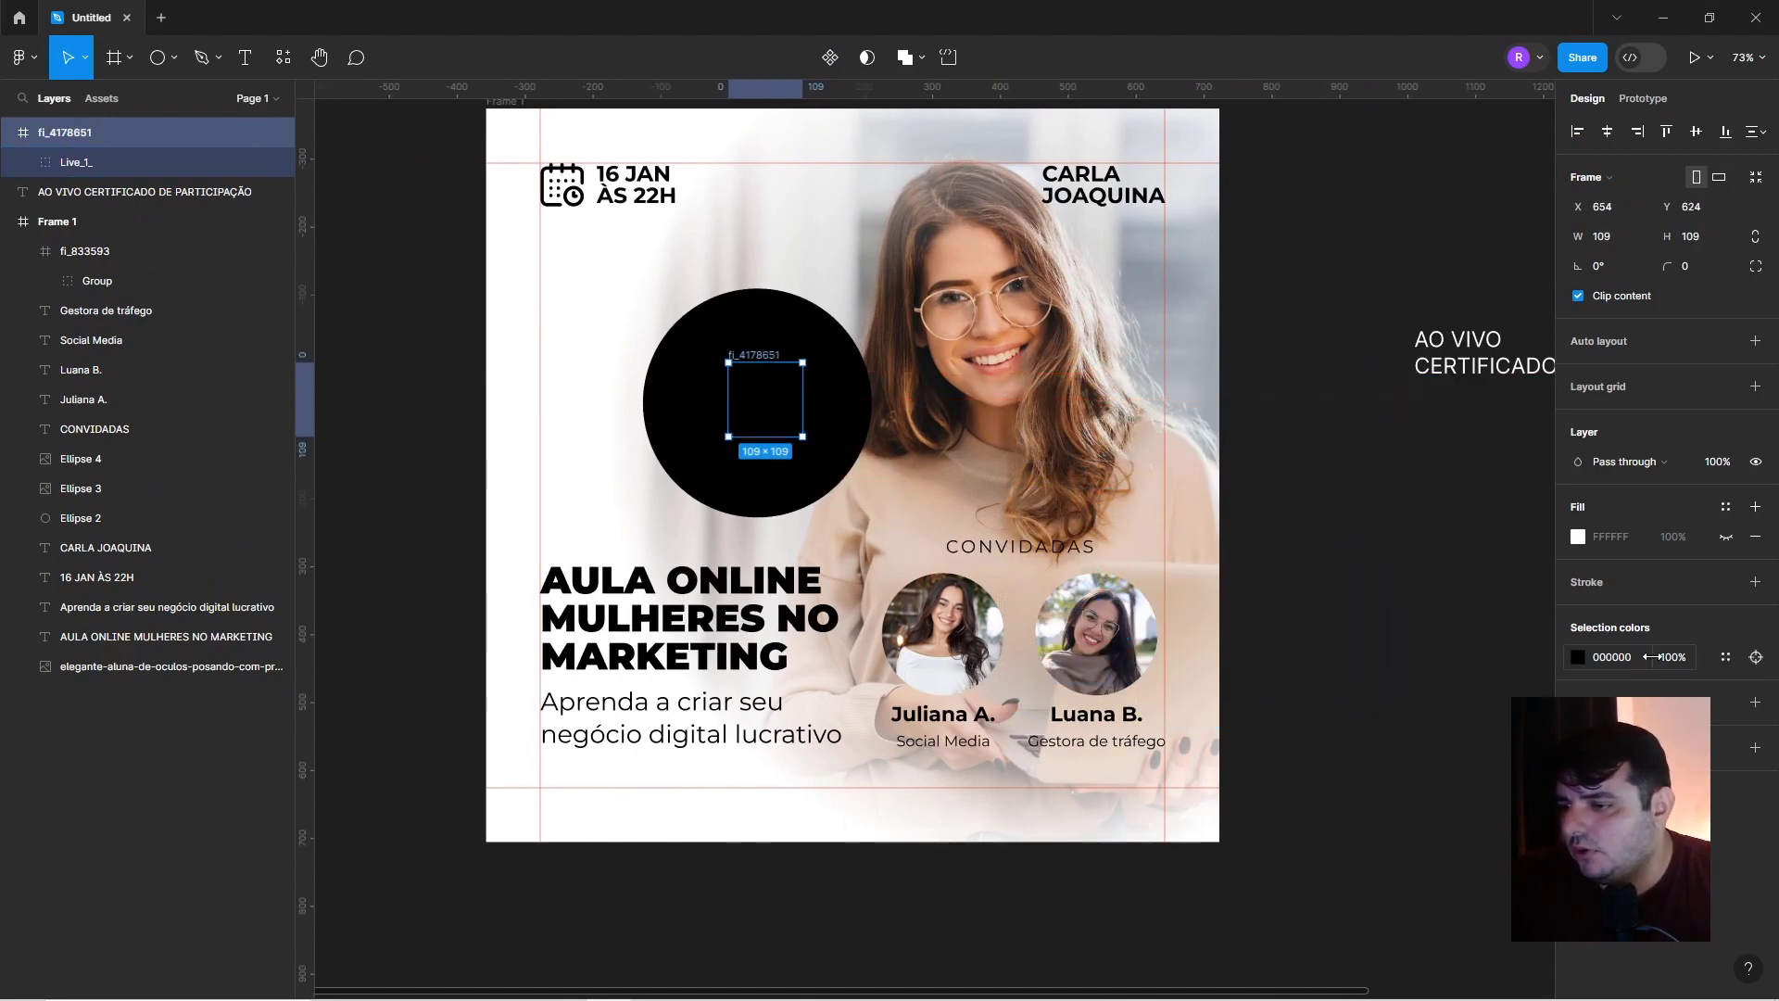
{"action": "left_click", "coordinate": [1578, 657]}
{"action": "left_click_drag", "start_coordinate": [1408, 547], "coordinate": [1332, 519]}
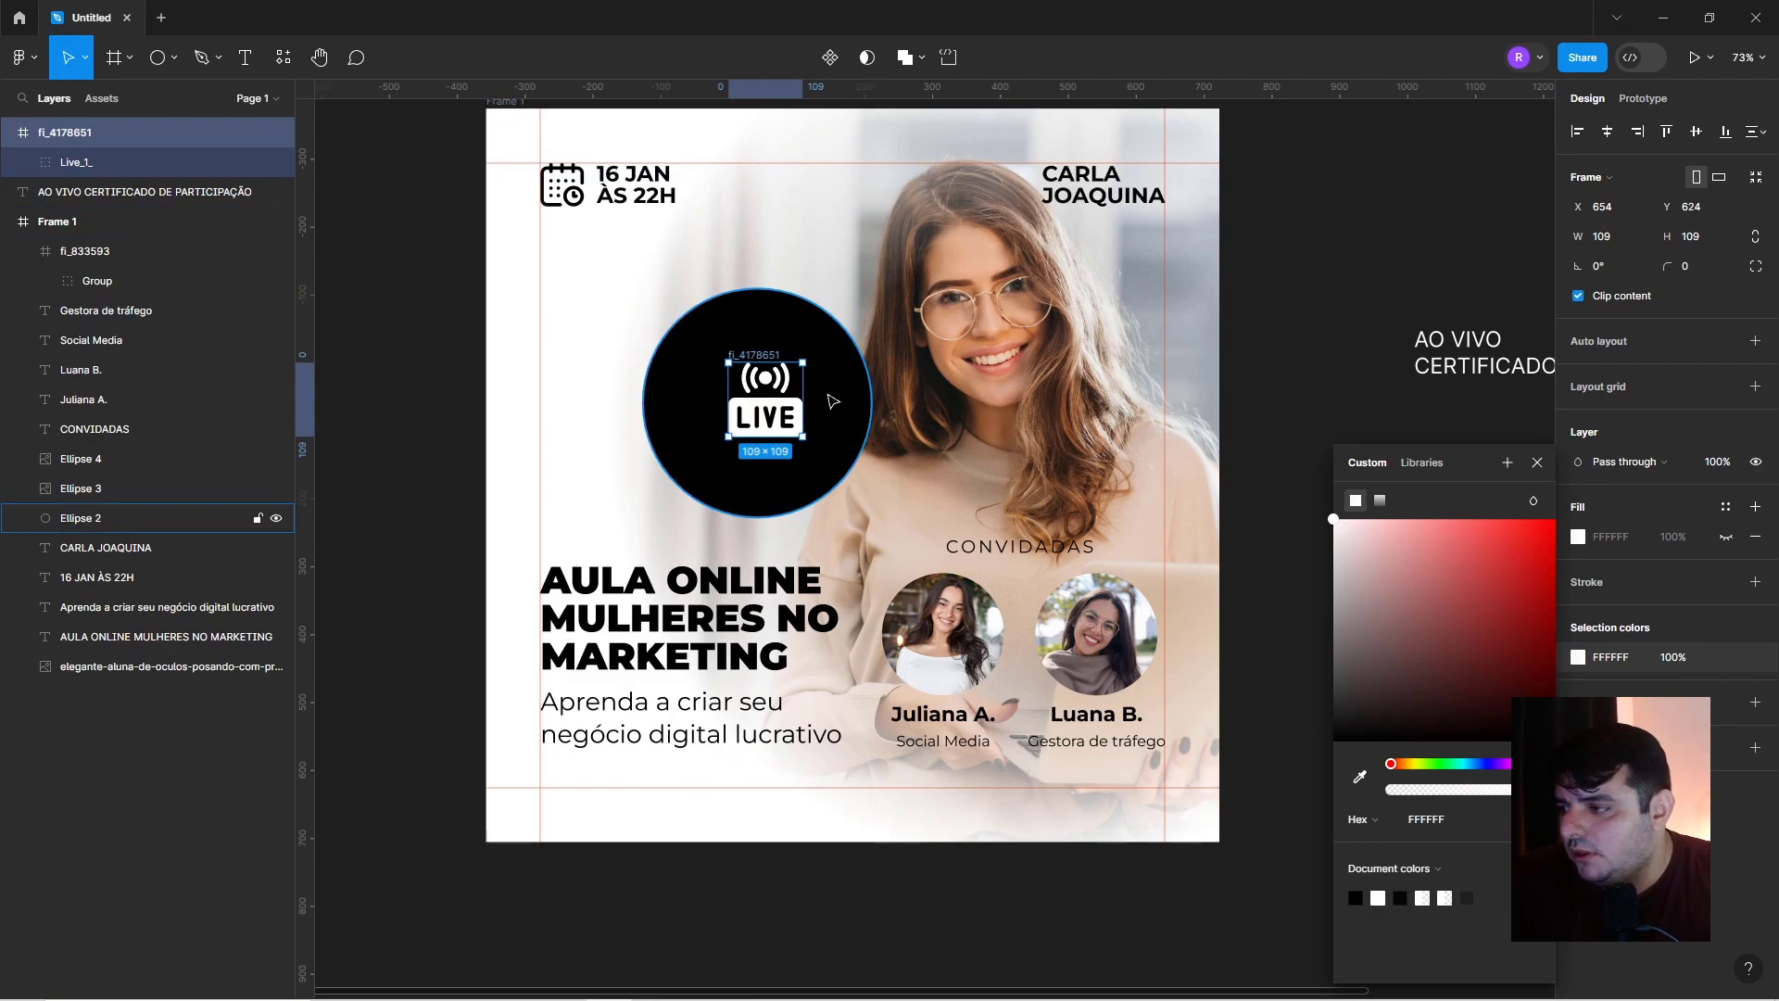
{"action": "mouse_move", "coordinate": [803, 437]}
{"action": "left_mouse_down"}
{"action": "mouse_move", "coordinate": [820, 454]}
{"action": "mouse_move", "coordinate": [774, 414]}
{"action": "left_mouse_up"}
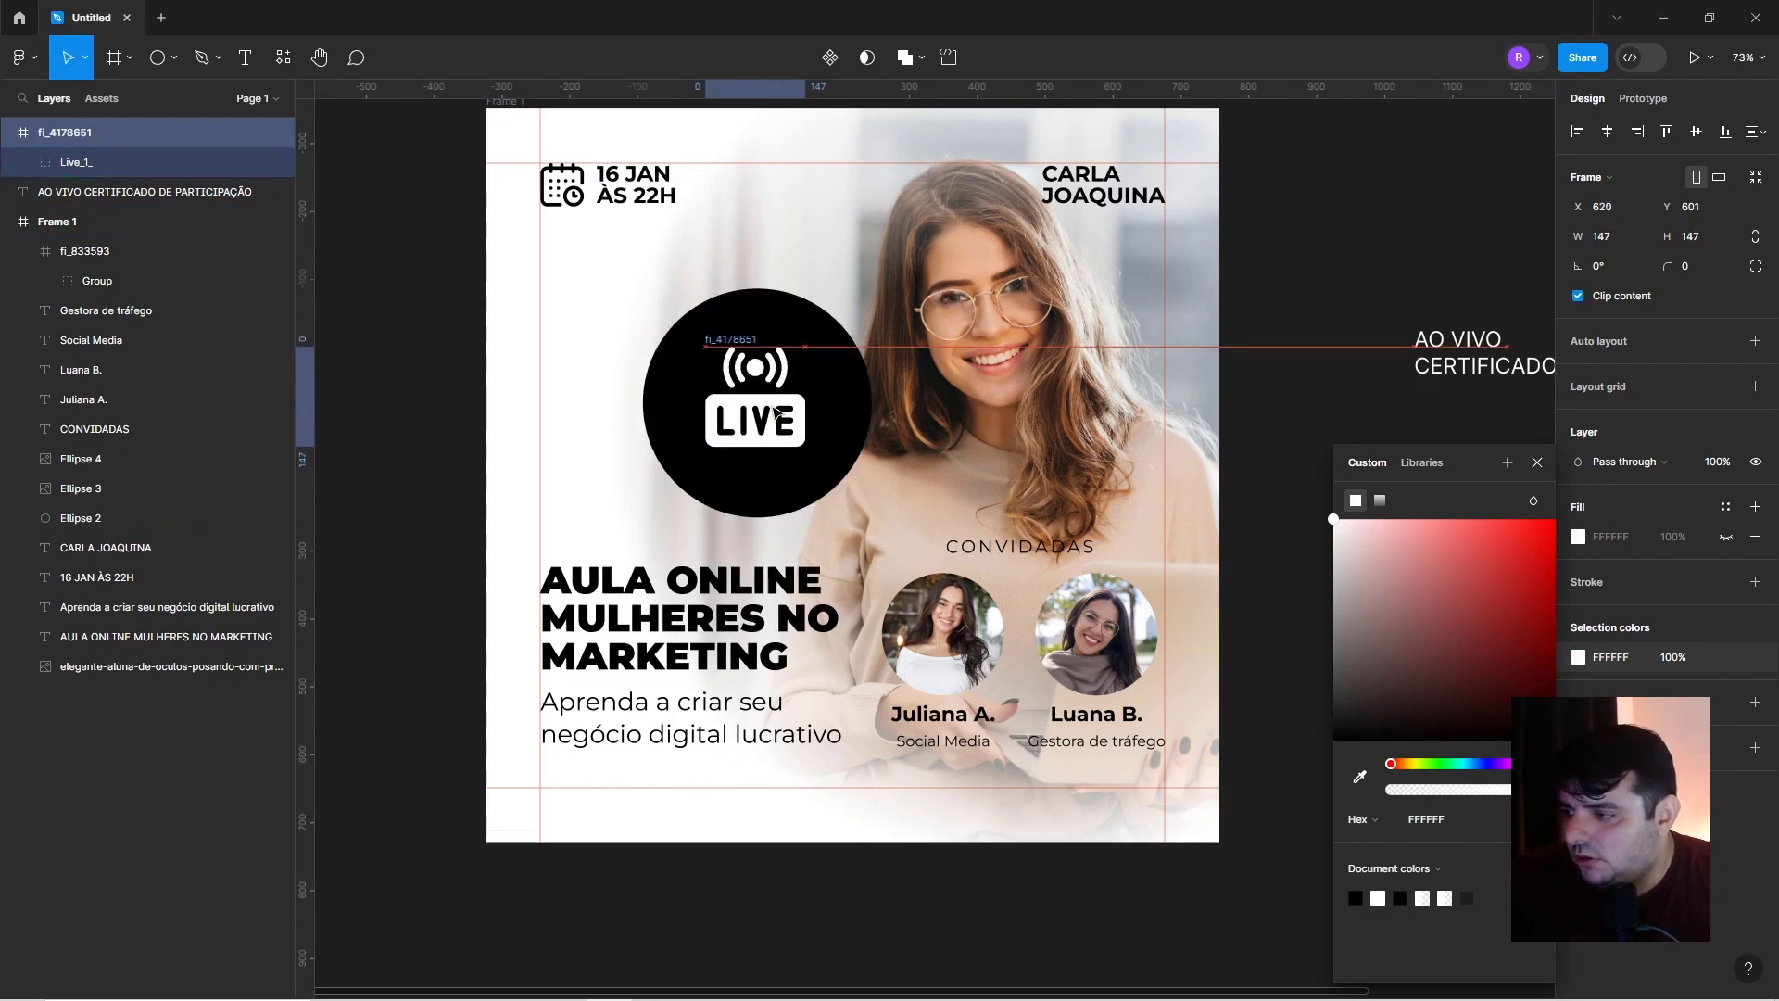
{"action": "left_click", "coordinate": [429, 368]}
{"action": "scroll", "coordinate": [432, 369], "scroll_direction": "down", "scroll_amount": 5}
{"action": "scroll", "coordinate": [426, 352], "scroll_direction": "up", "scroll_amount": 8}
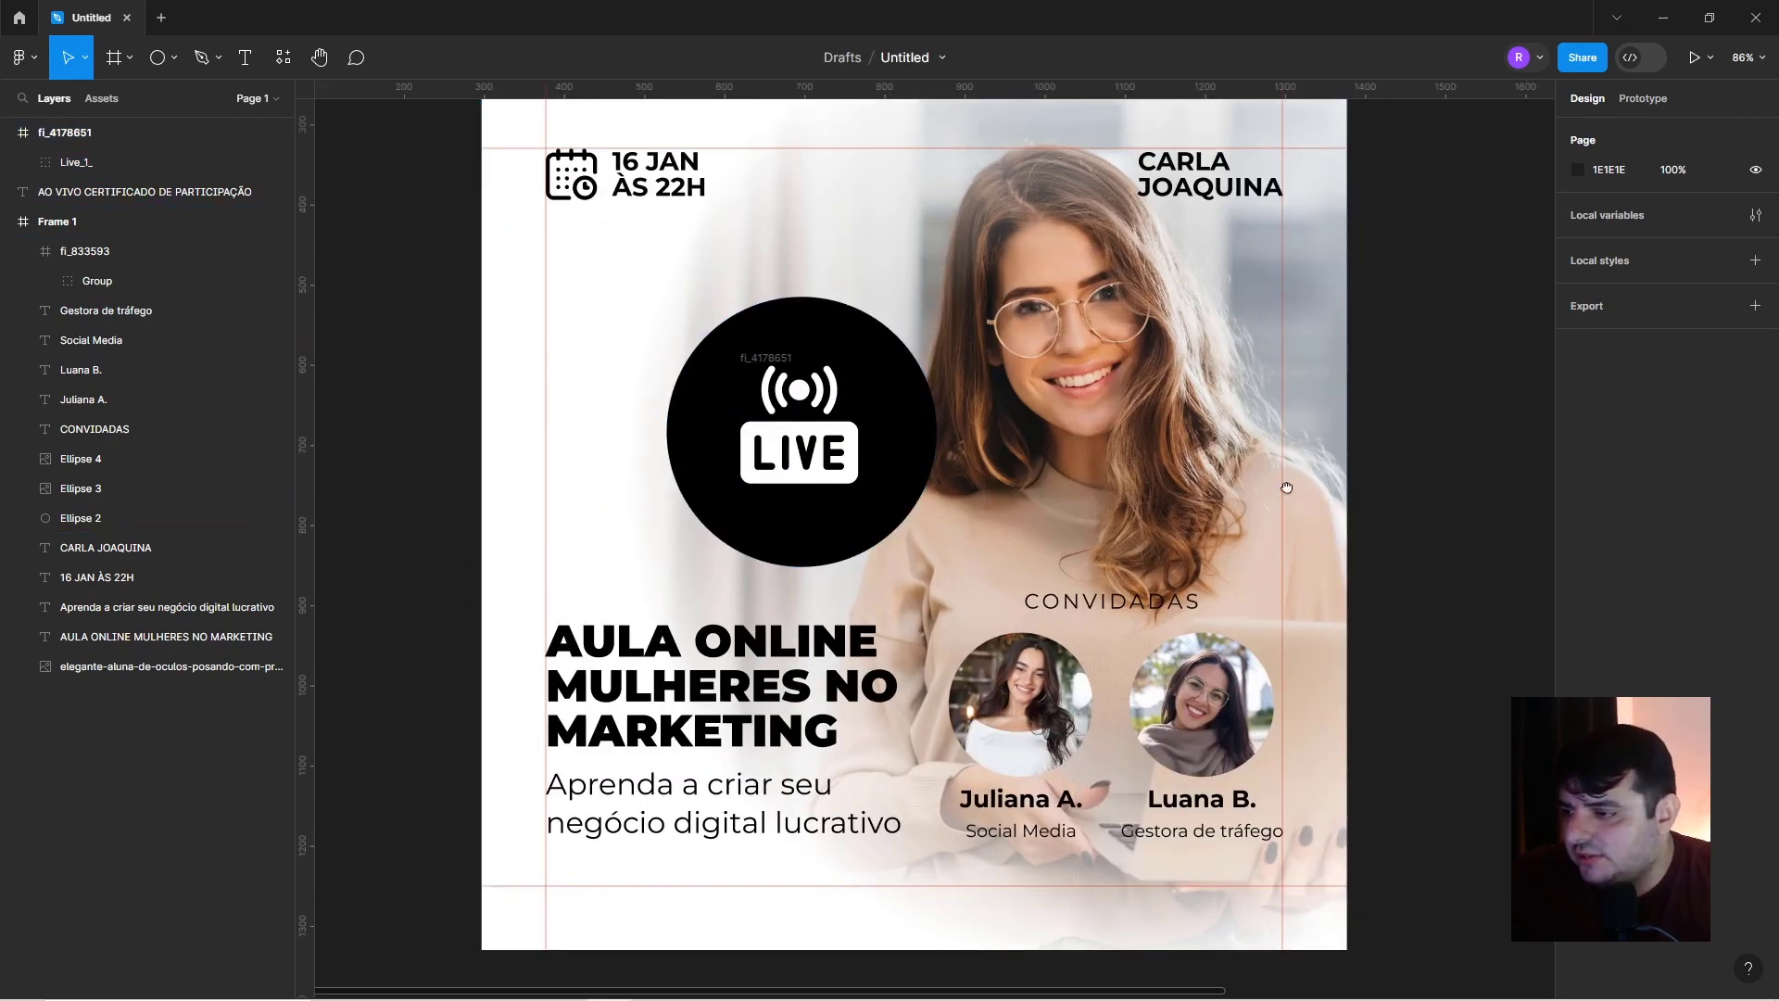
{"action": "scroll", "coordinate": [1063, 445], "scroll_direction": "right", "scroll_amount": 5}
{"action": "scroll", "coordinate": [1093, 406], "scroll_direction": "down", "scroll_amount": 3}
{"action": "left_click_drag", "start_coordinate": [1031, 446], "coordinate": [1139, 434]}
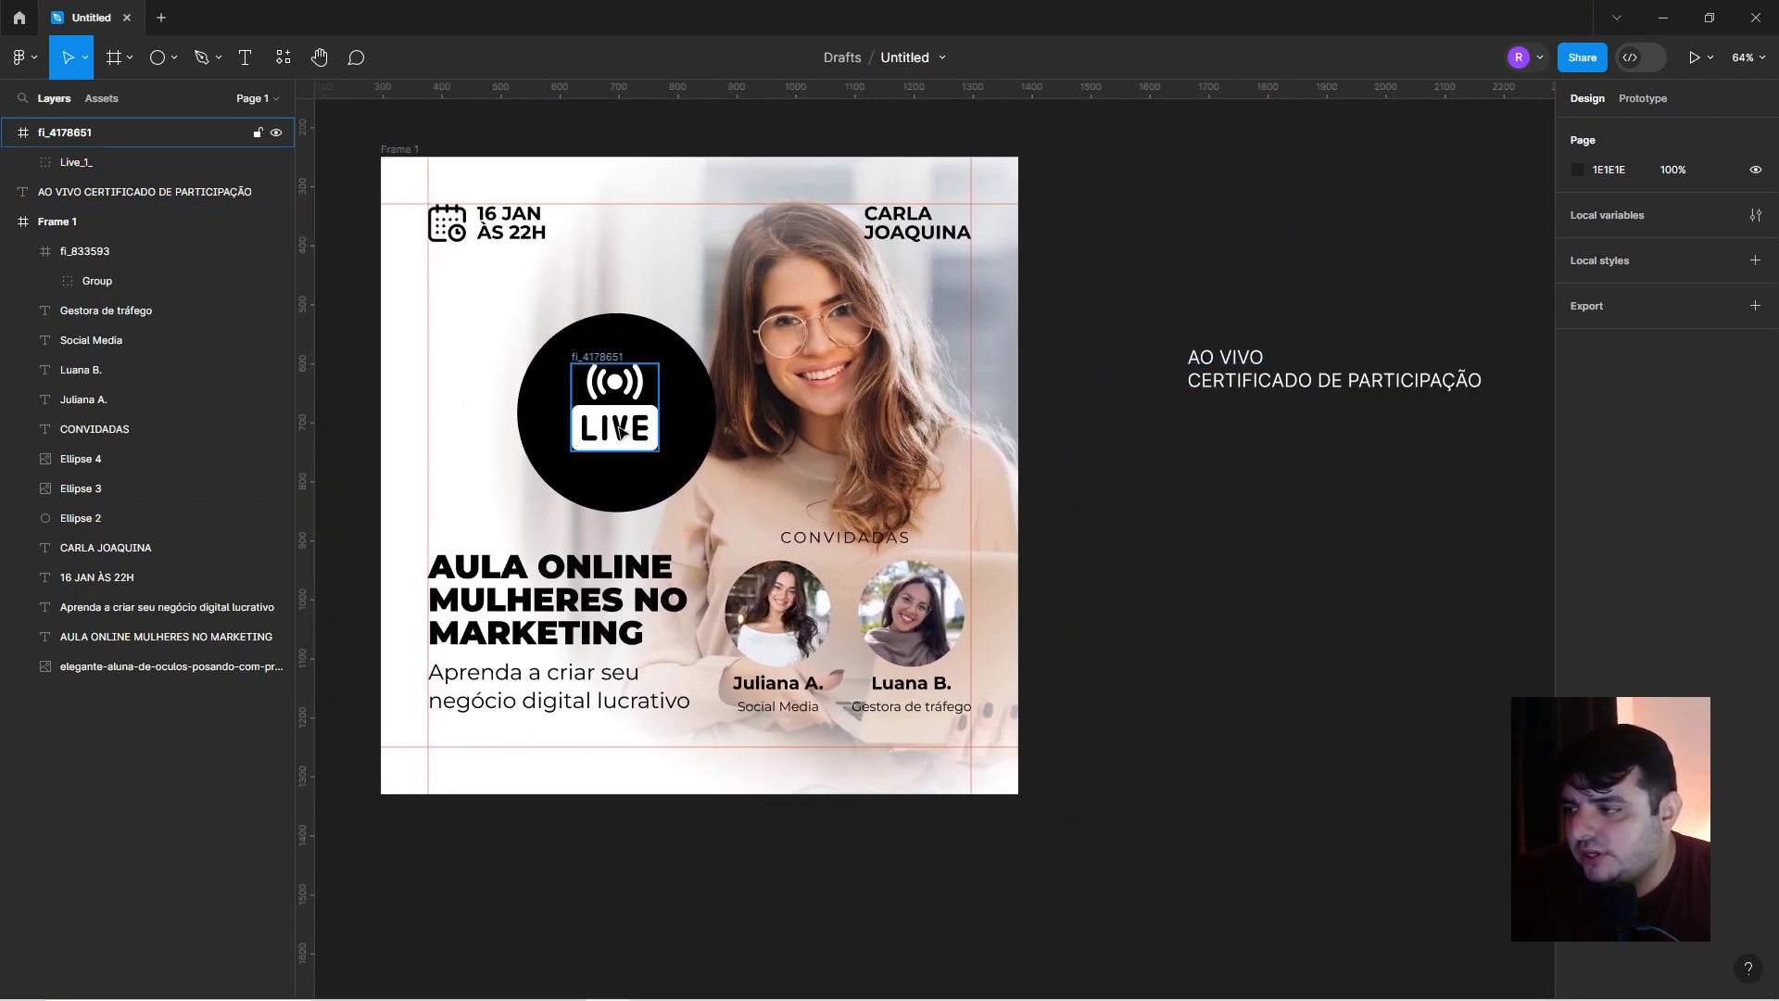
{"action": "scroll", "coordinate": [481, 368], "scroll_direction": "up", "scroll_amount": 3}
Duplicate the date text and retype it as the two-line caption AULA AO VIVO.
{"action": "scroll", "coordinate": [481, 369], "scroll_direction": "down", "scroll_amount": 1}
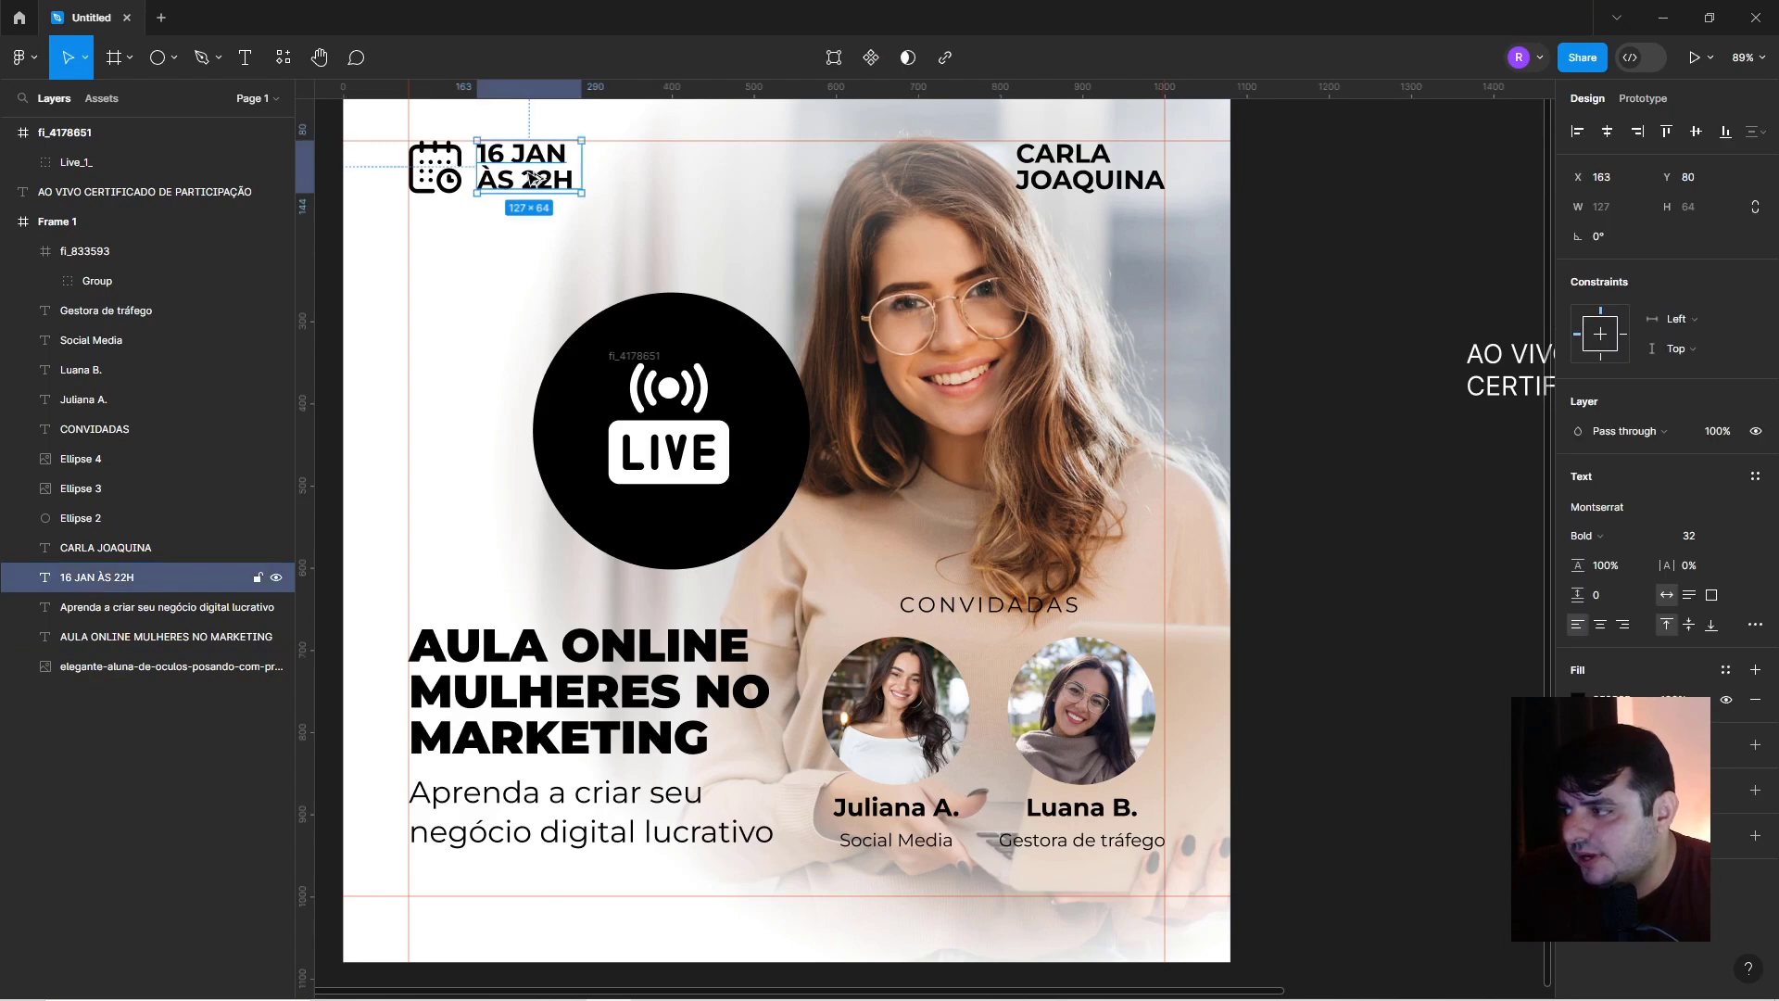
{"action": "left_click_drag", "start_coordinate": [530, 179], "coordinate": [491, 323], "text": "alt"}
{"action": "double_click", "coordinate": [491, 321]}
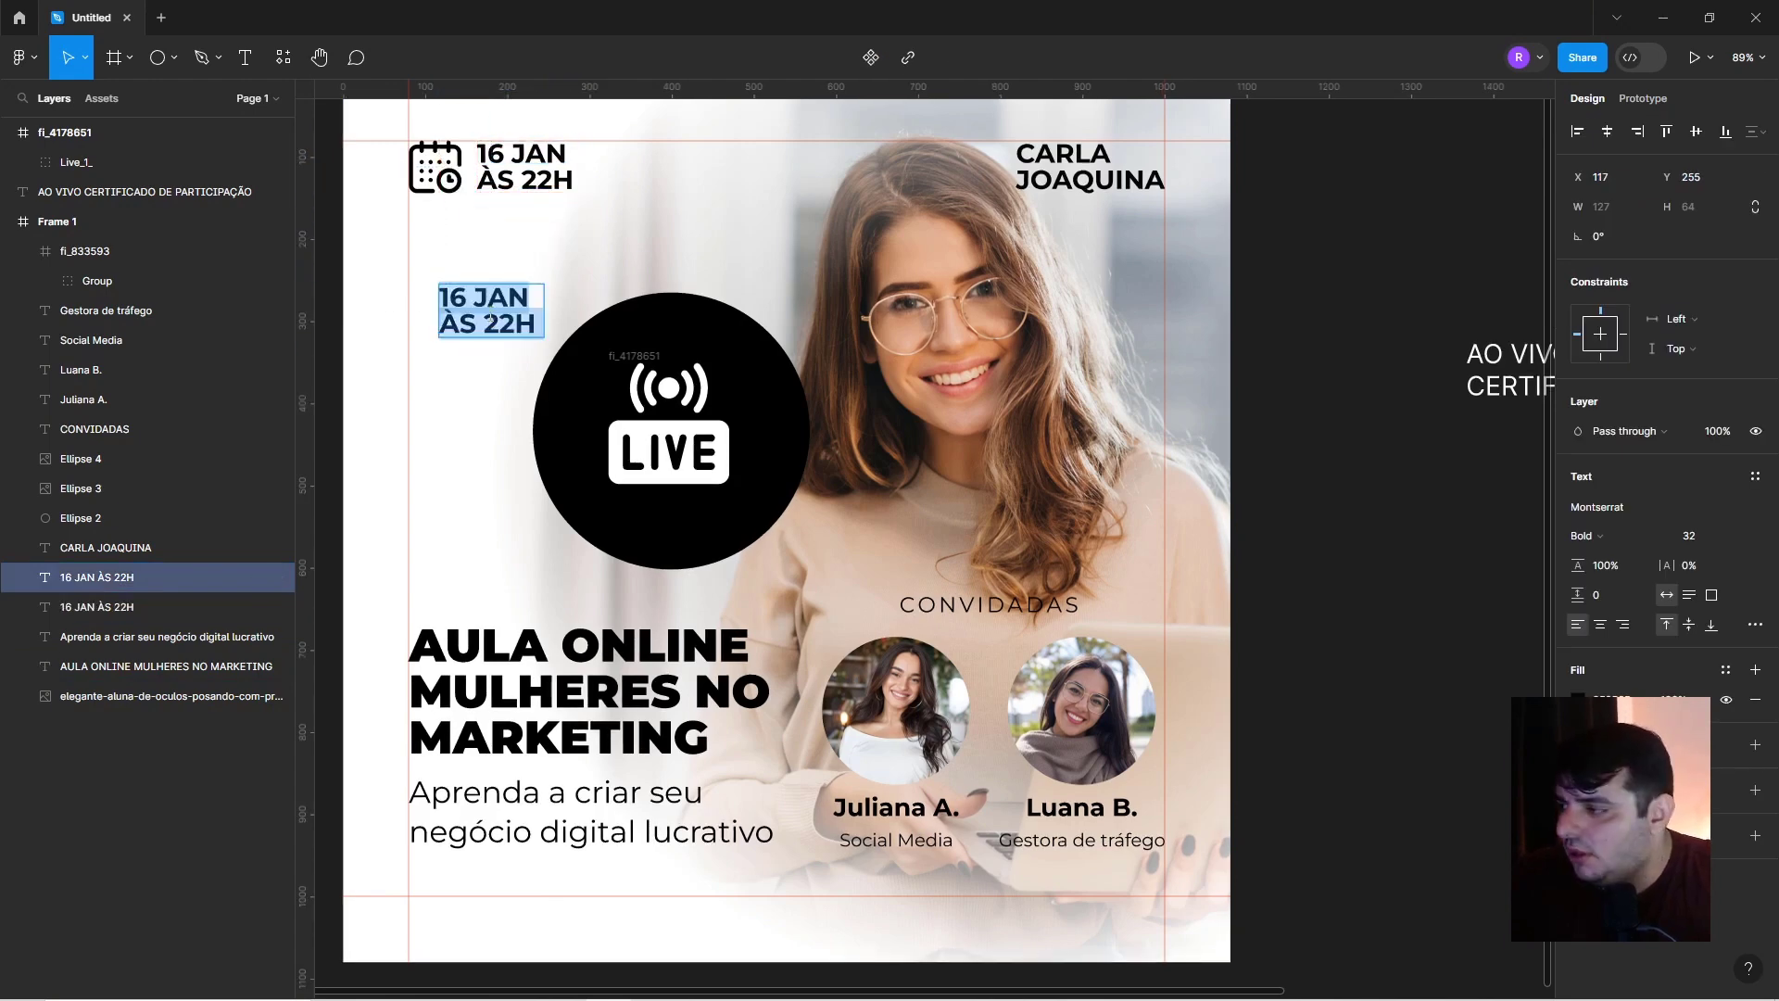
{"action": "type", "text": "ao"}
{"action": "key", "text": "ctrl+a"}
{"action": "key", "text": "Caps_Lock"}
{"action": "type", "text": "A"}
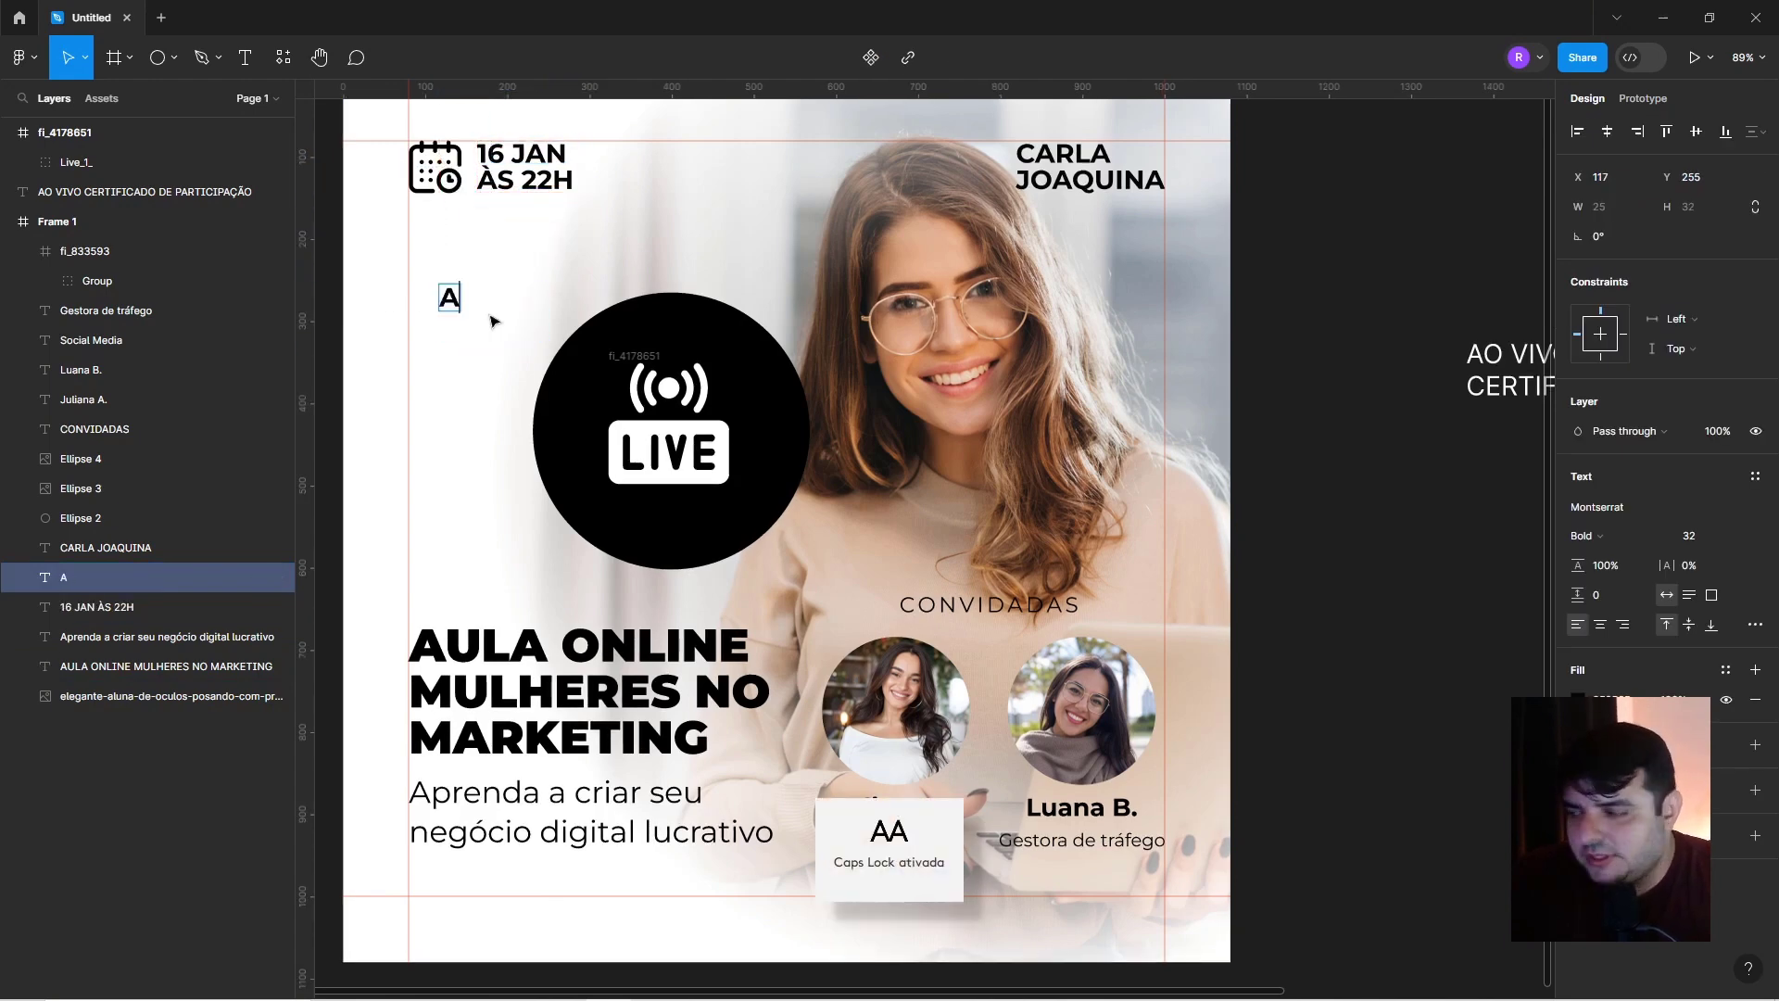
{"action": "type", "text": "AU"}
{"action": "key", "text": "BackSpace"}
{"action": "key", "text": "BackSpace"}
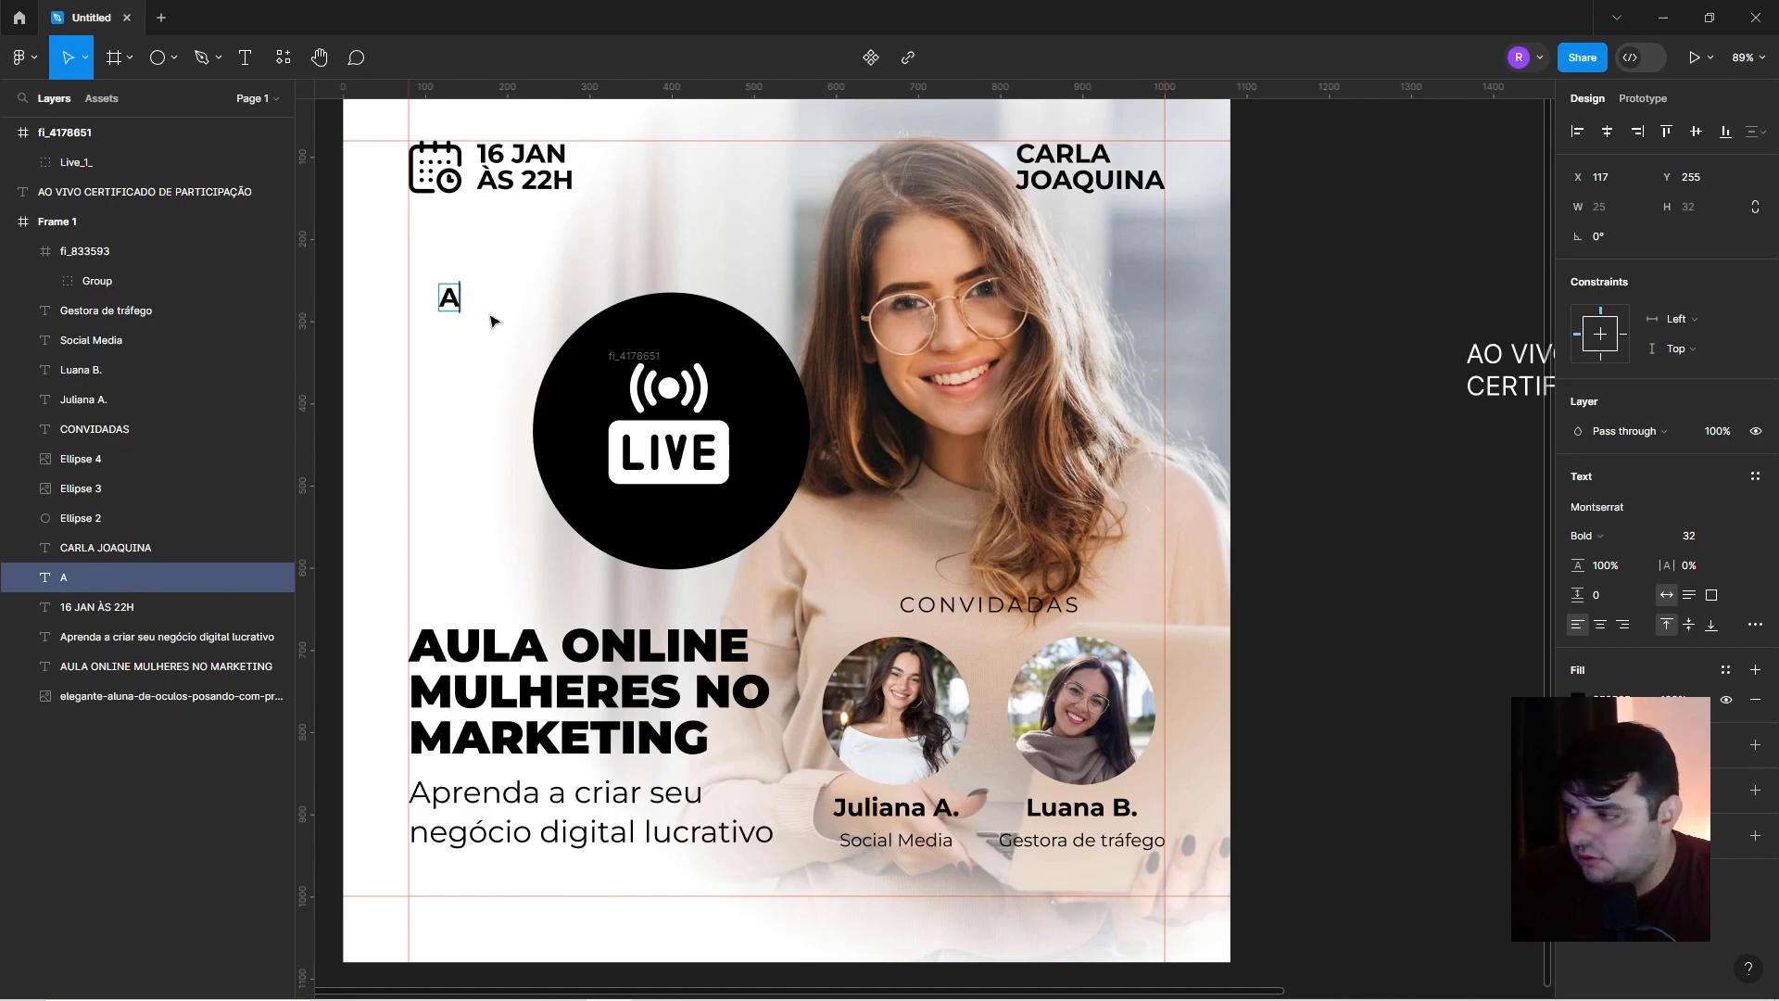
{"action": "type", "text": "ULKA"}
{"action": "key", "text": "BackSpace"}
{"action": "key", "text": "BackSpace"}
{"action": "key", "text": "Return"}
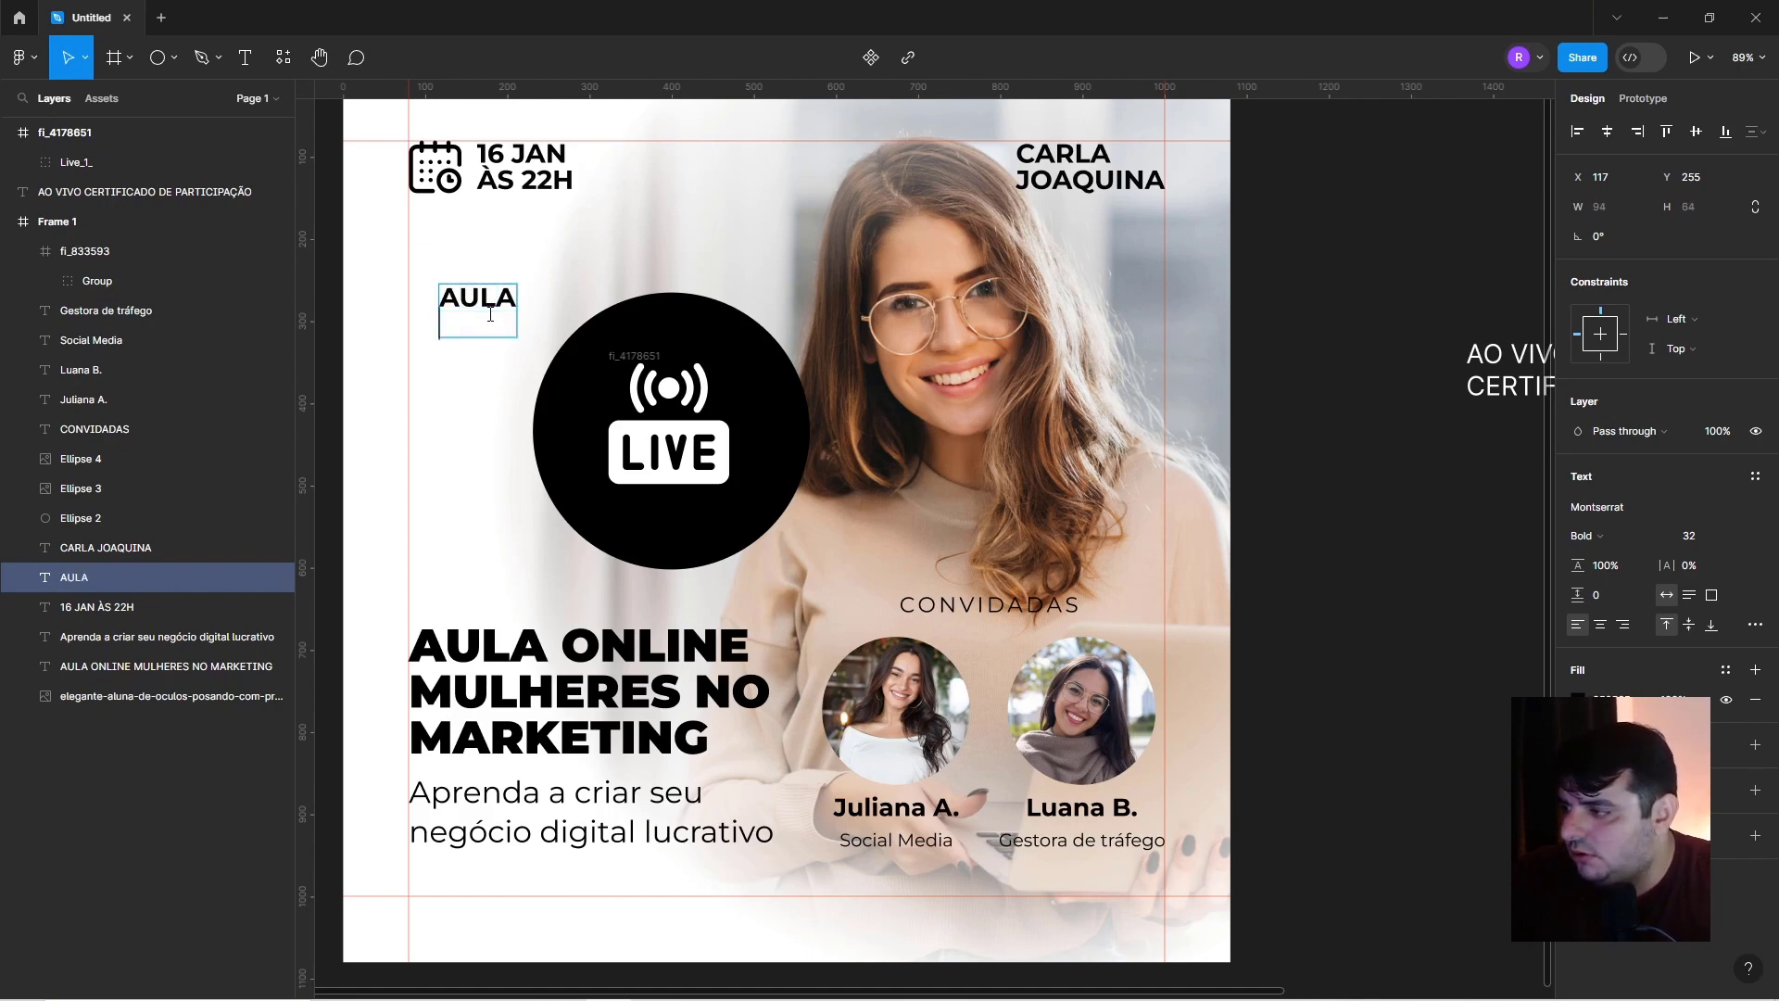
{"action": "type", "text": "IVO"}
{"action": "key", "text": "Escape"}
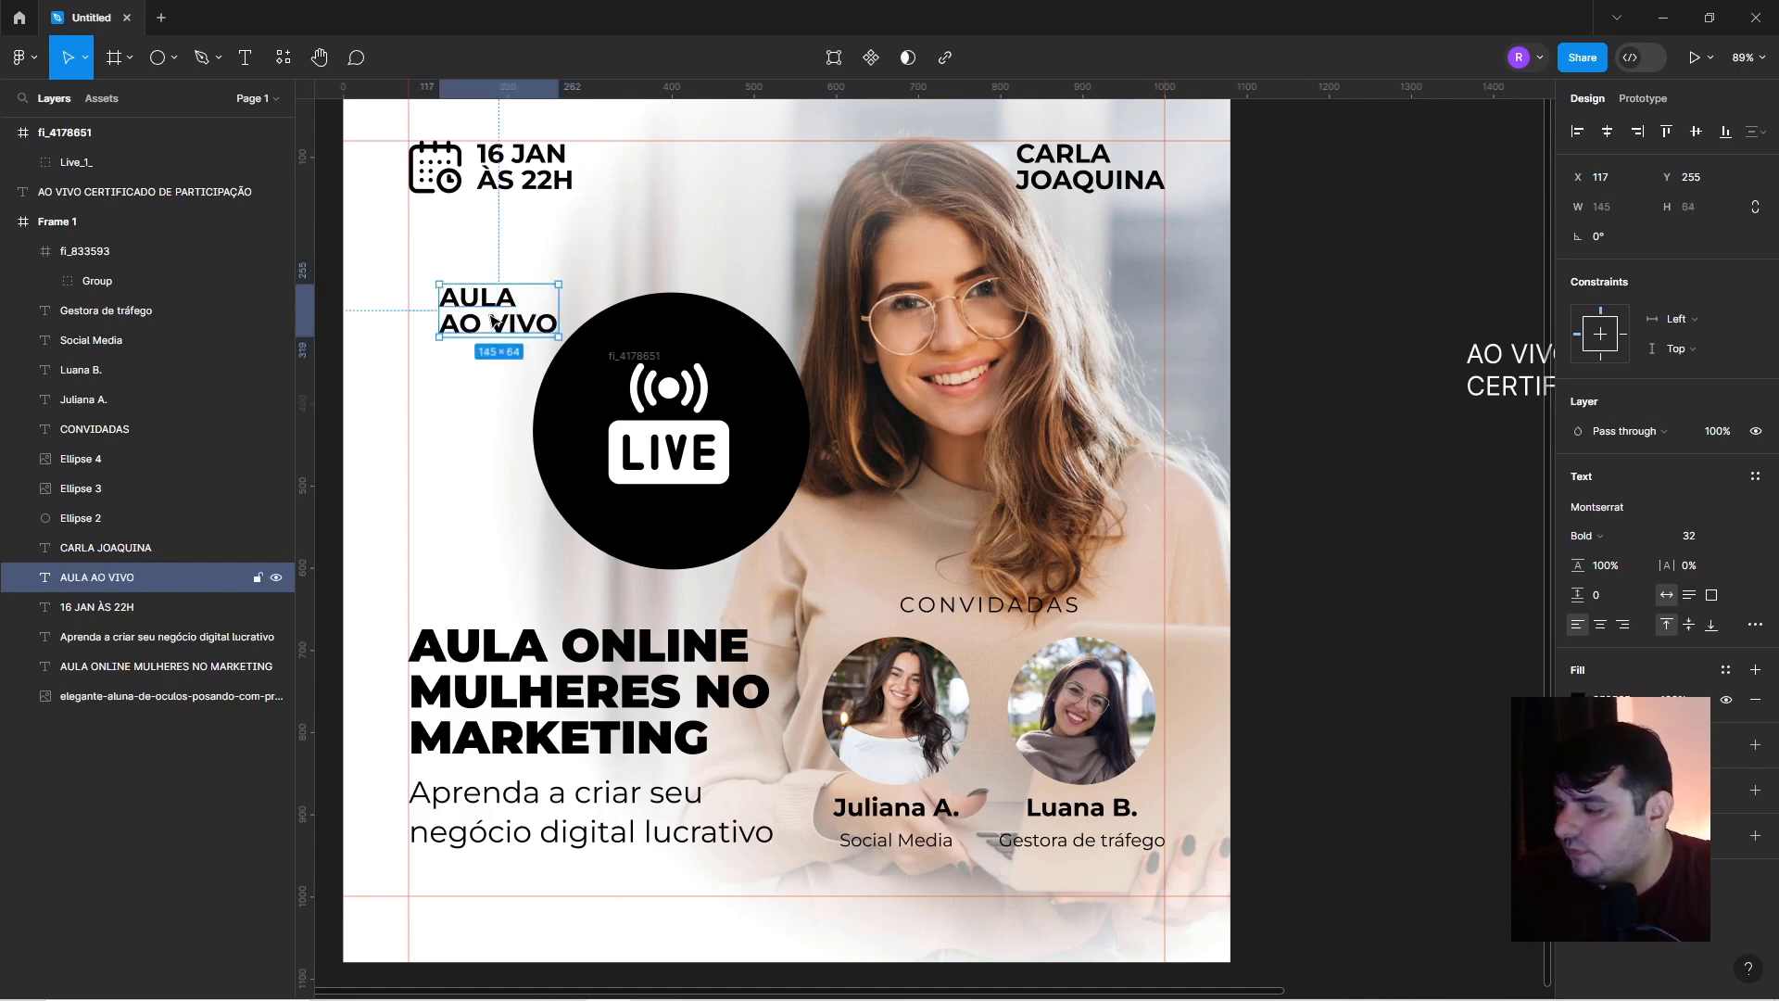
Centre-align the caption, place it below the LIVE icon, and move the black circle aside.
{"action": "key", "text": "Return"}
{"action": "left_click", "coordinate": [1600, 623]}
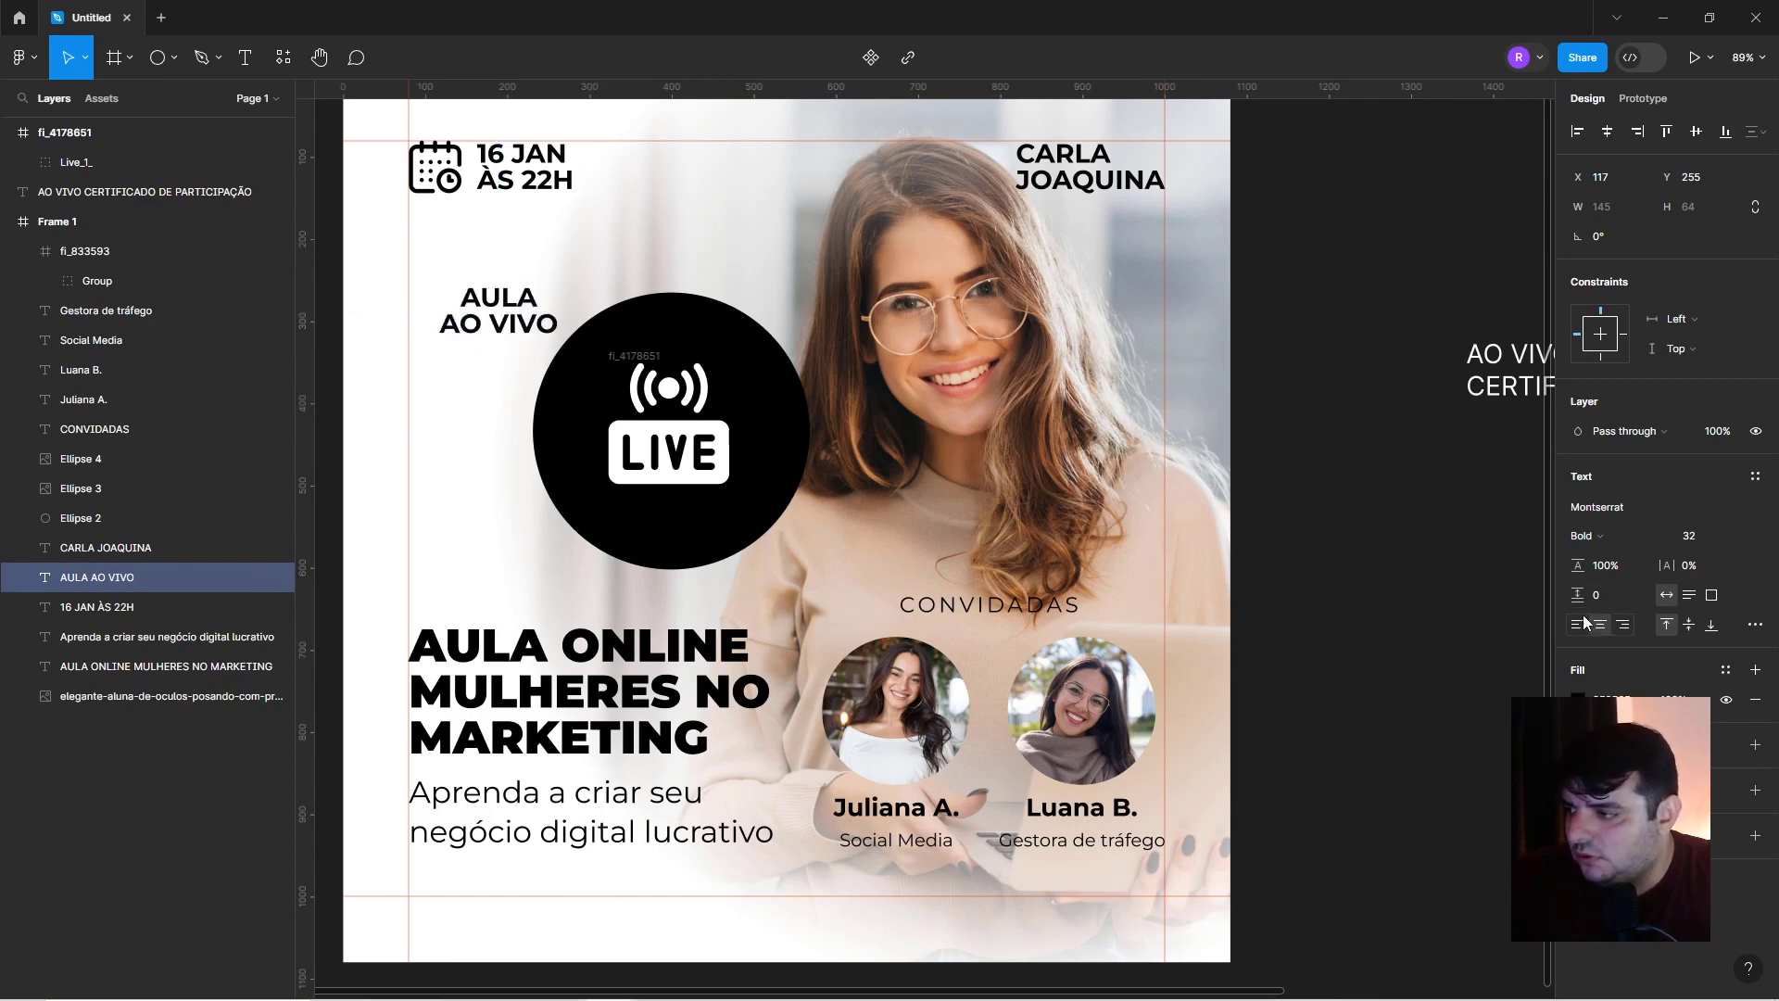
{"action": "key", "text": "Escape"}
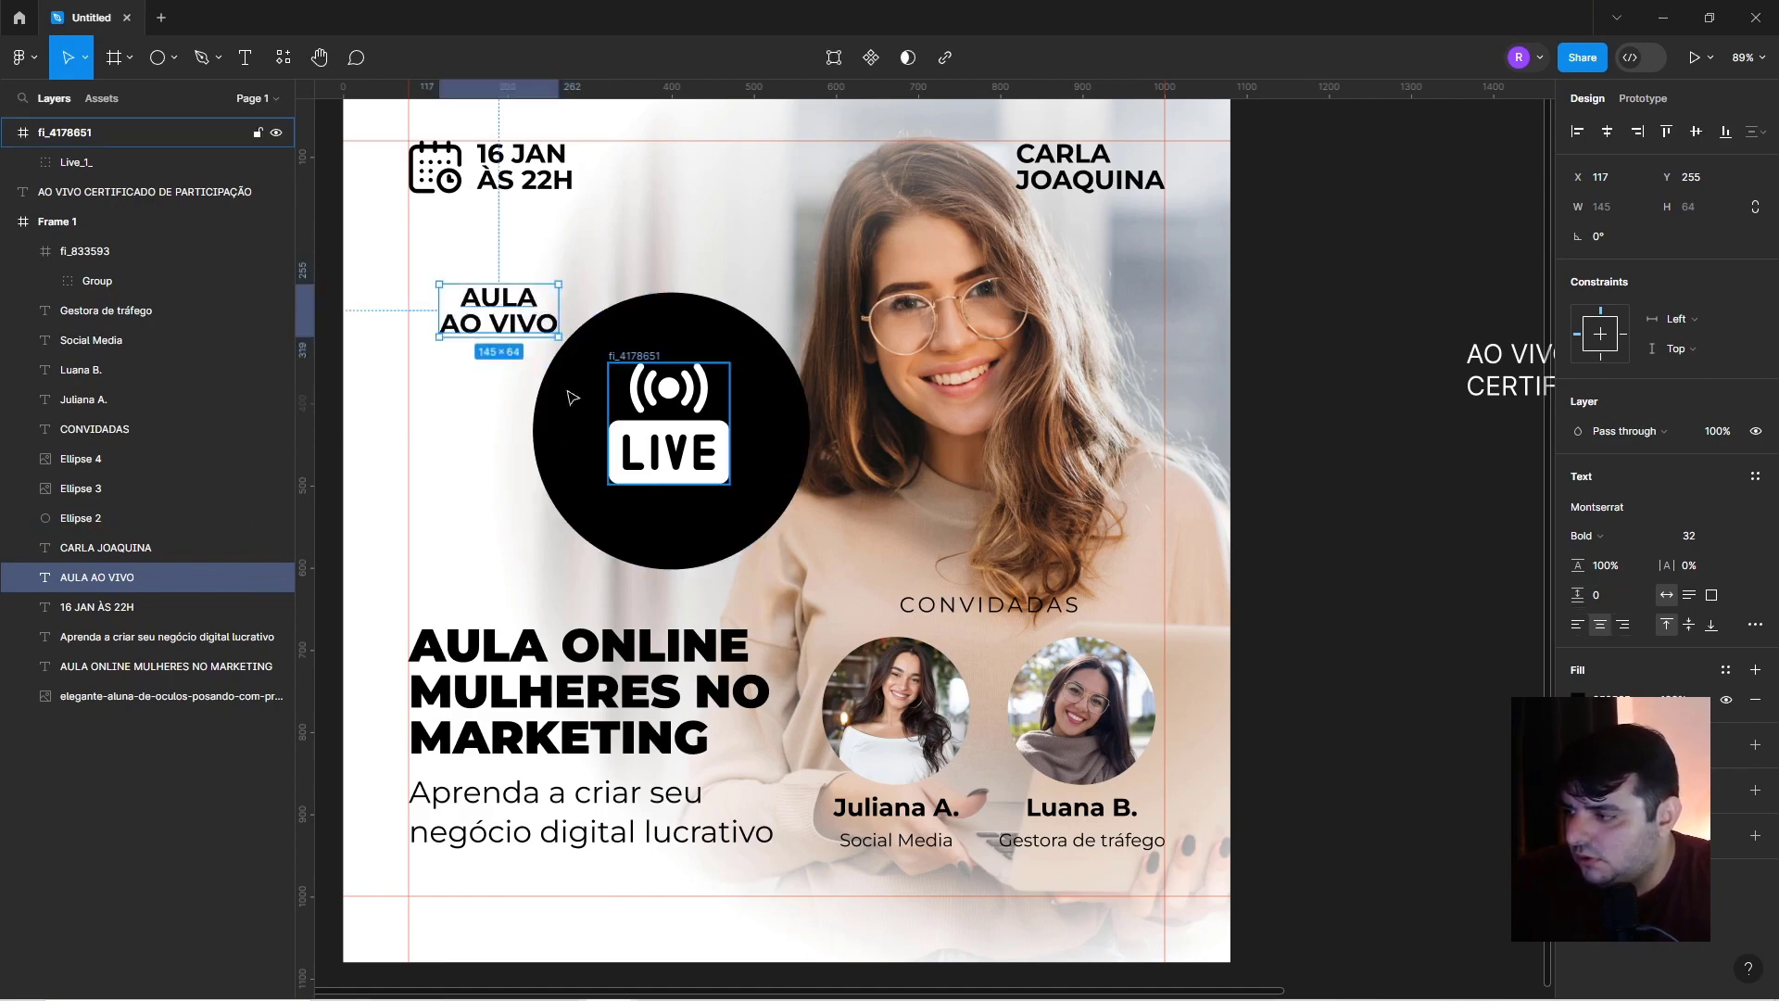
{"action": "left_click_drag", "start_coordinate": [479, 312], "coordinate": [691, 519]}
{"action": "left_click", "coordinate": [667, 454]}
{"action": "left_click", "coordinate": [782, 417]}
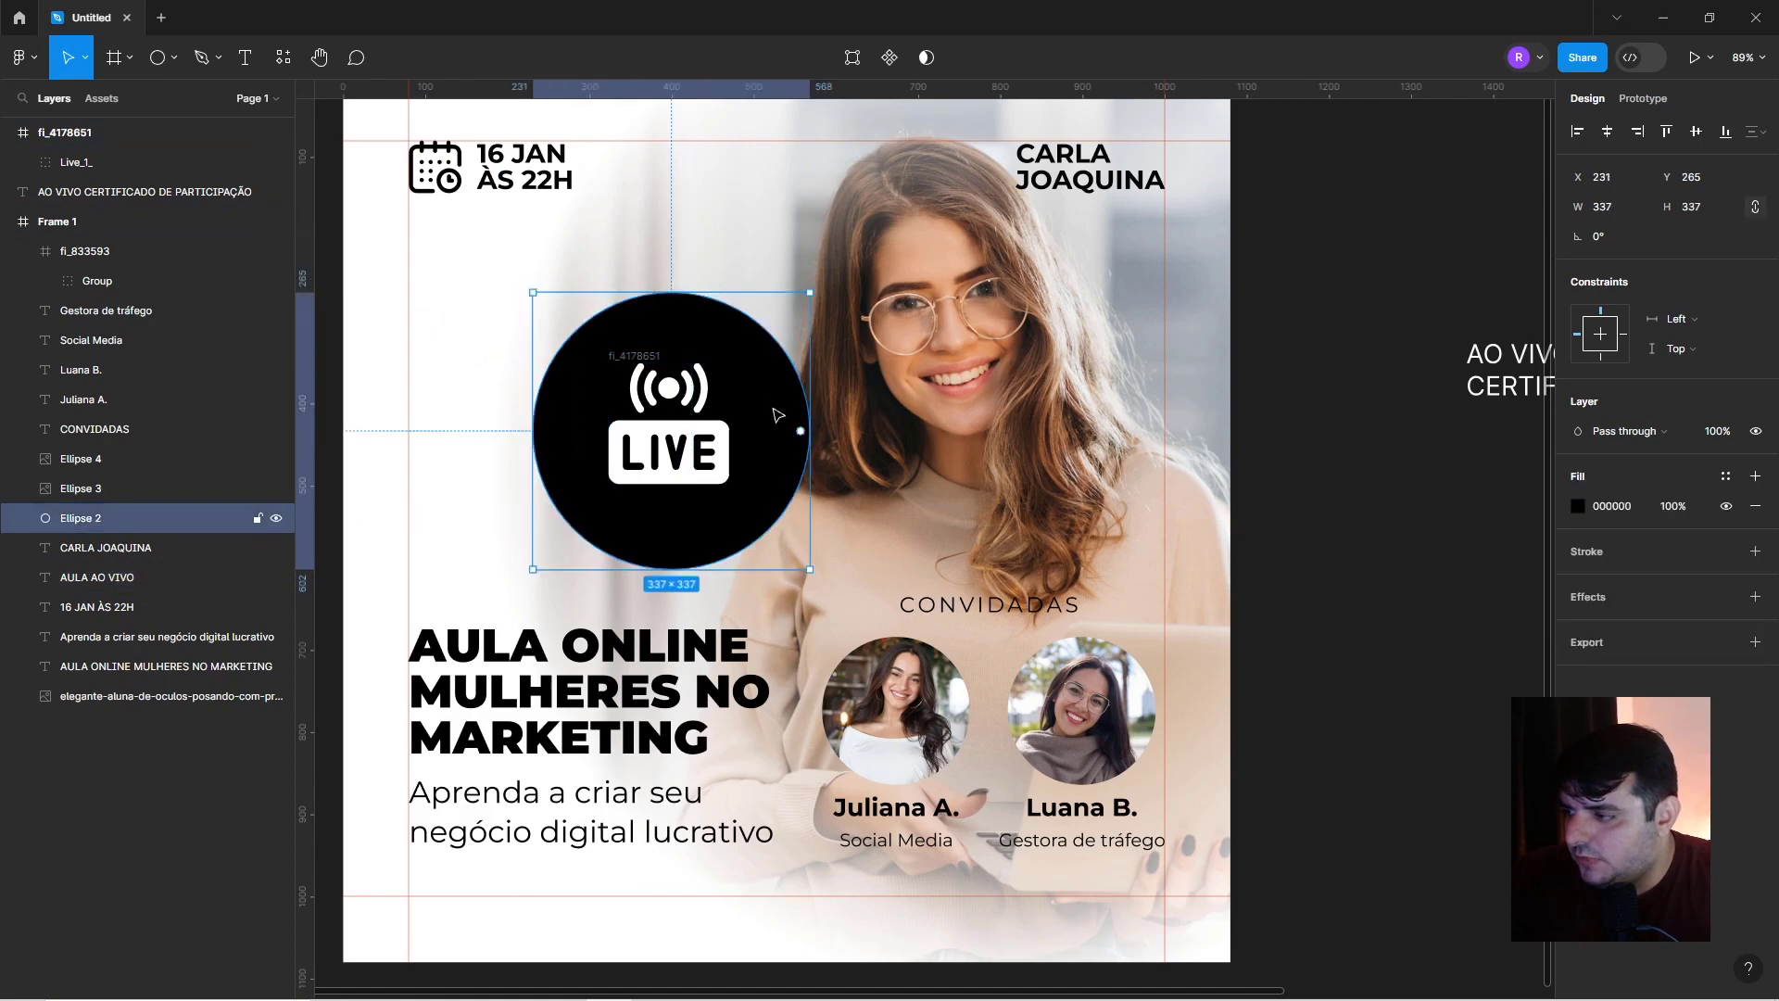
{"action": "left_click_drag", "start_coordinate": [782, 417], "coordinate": [417, 394]}
Make the LIVE icon black and centre the AULA AO VIVO caption beneath it.
{"action": "left_click", "coordinate": [712, 460]}
{"action": "left_click", "coordinate": [1578, 657]}
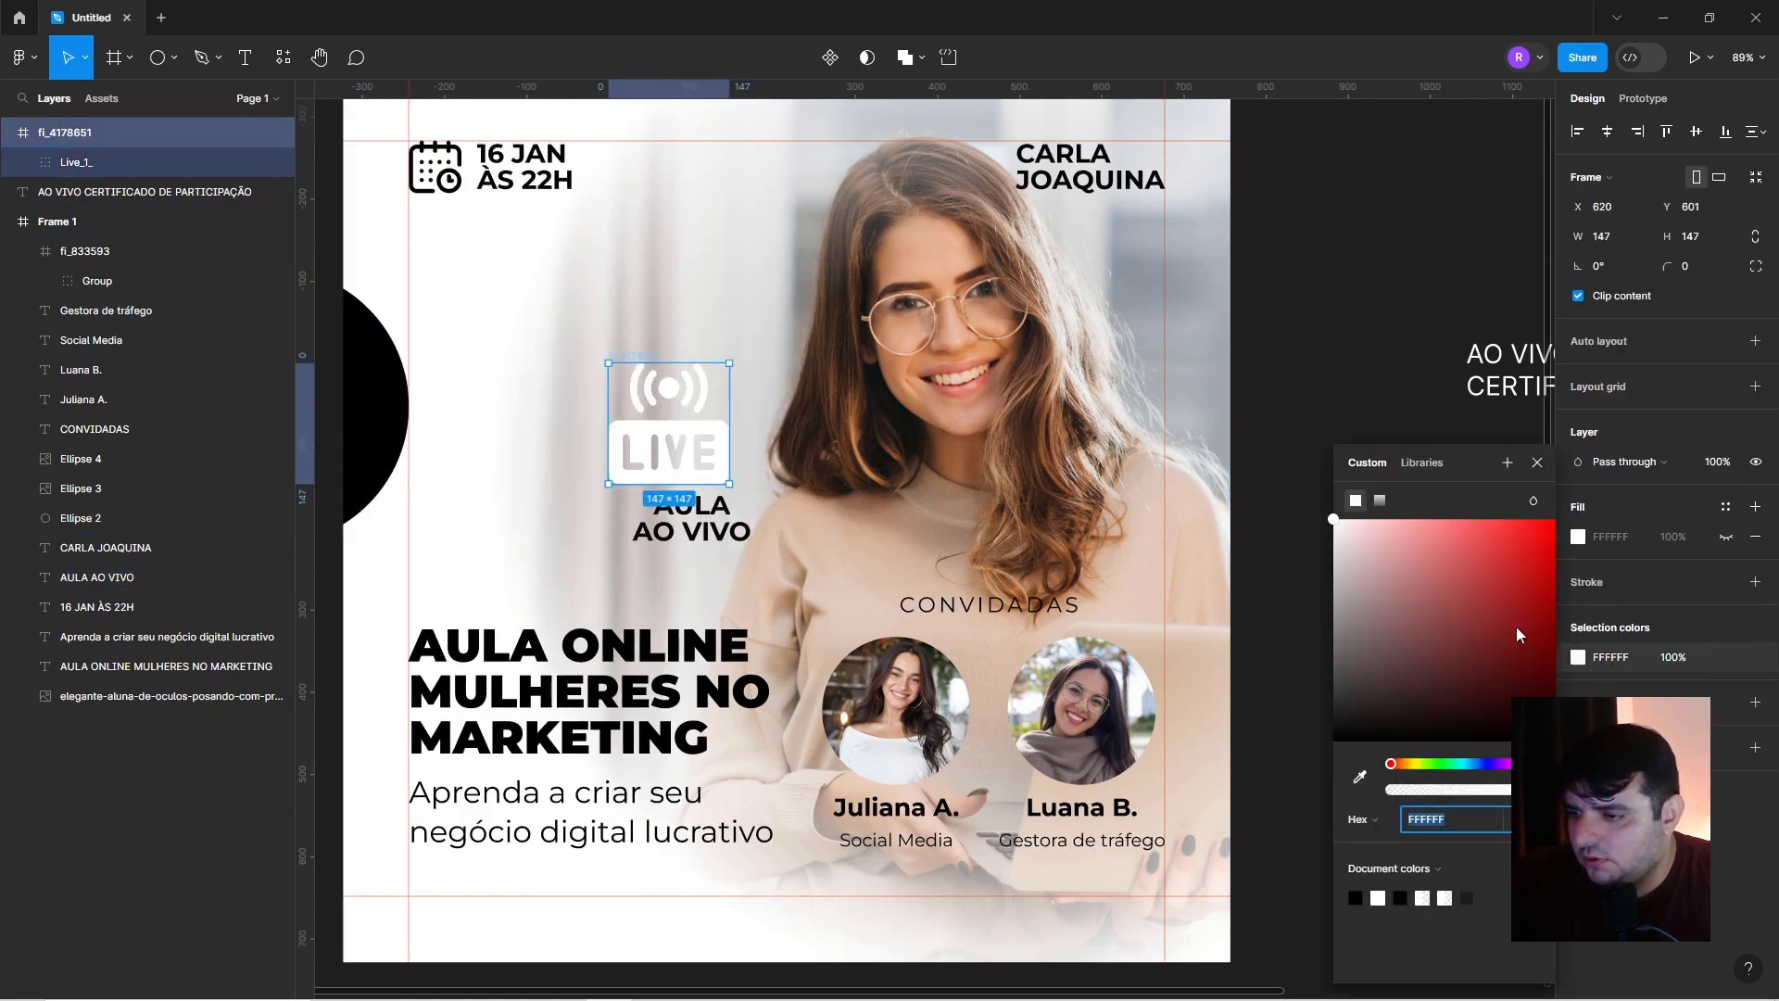
{"action": "left_click", "coordinate": [1334, 737]}
{"action": "left_click", "coordinate": [97, 576], "text": "shift"}
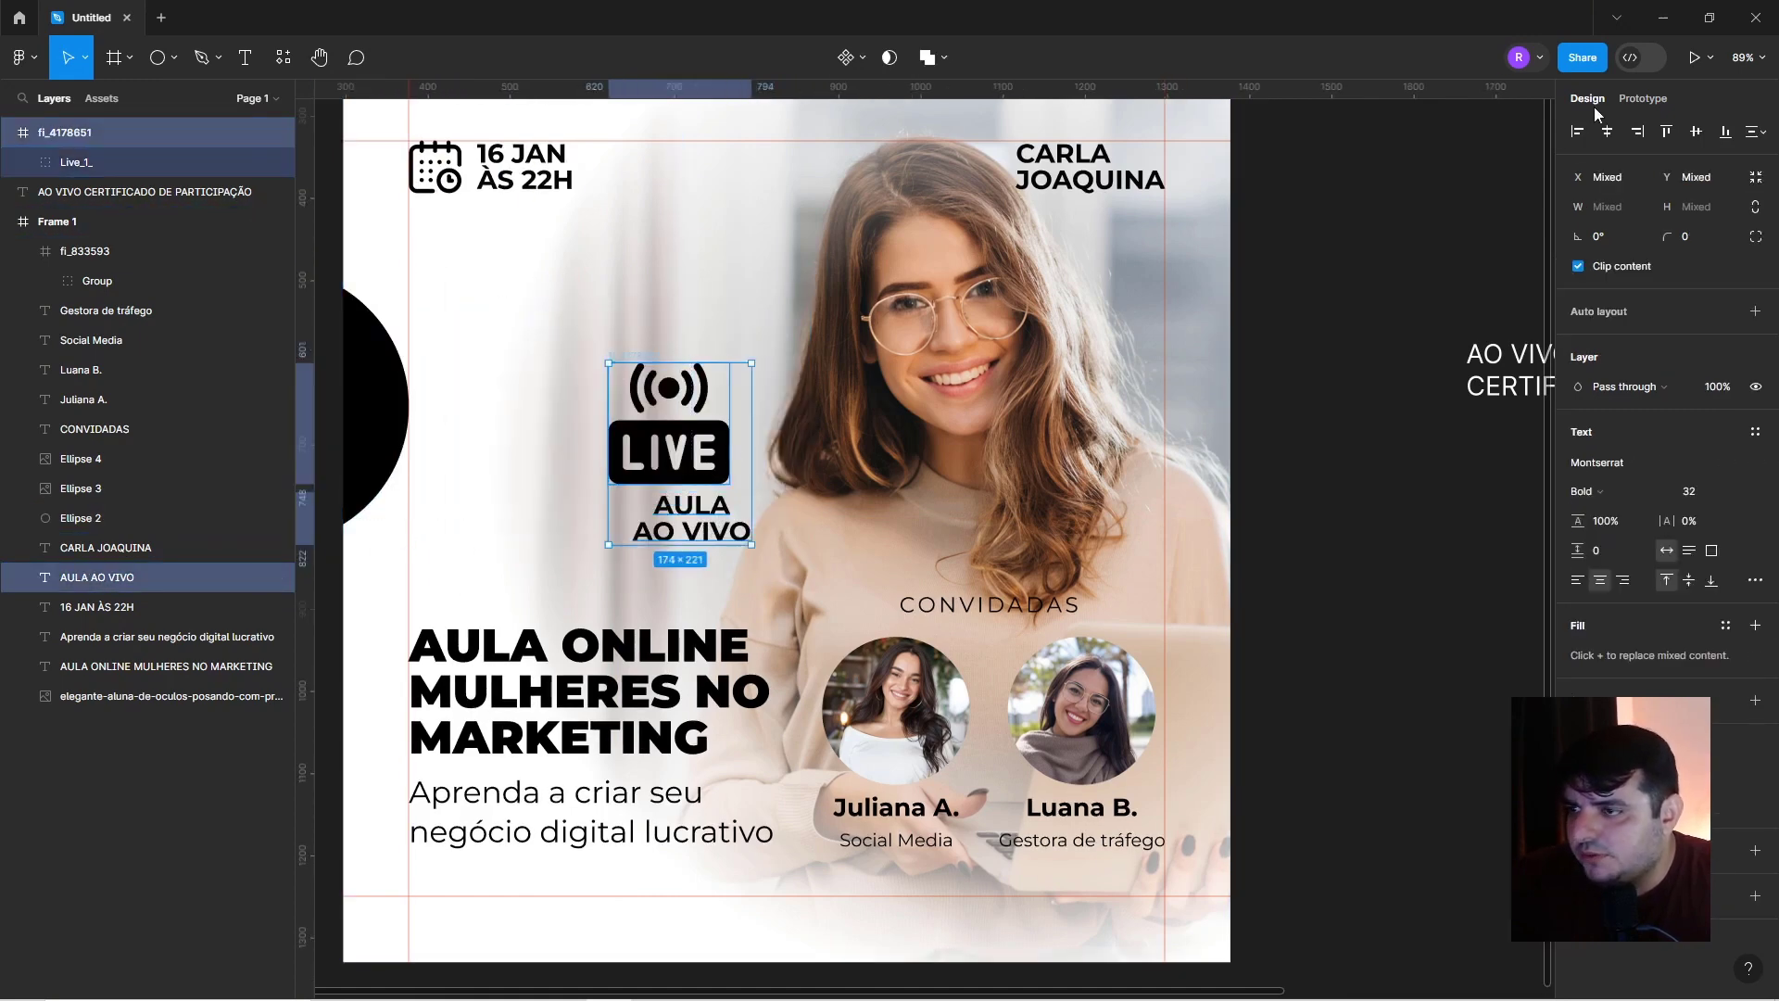
{"action": "left_click", "coordinate": [1607, 131]}
{"action": "left_click_drag", "start_coordinate": [694, 458], "coordinate": [667, 400]}
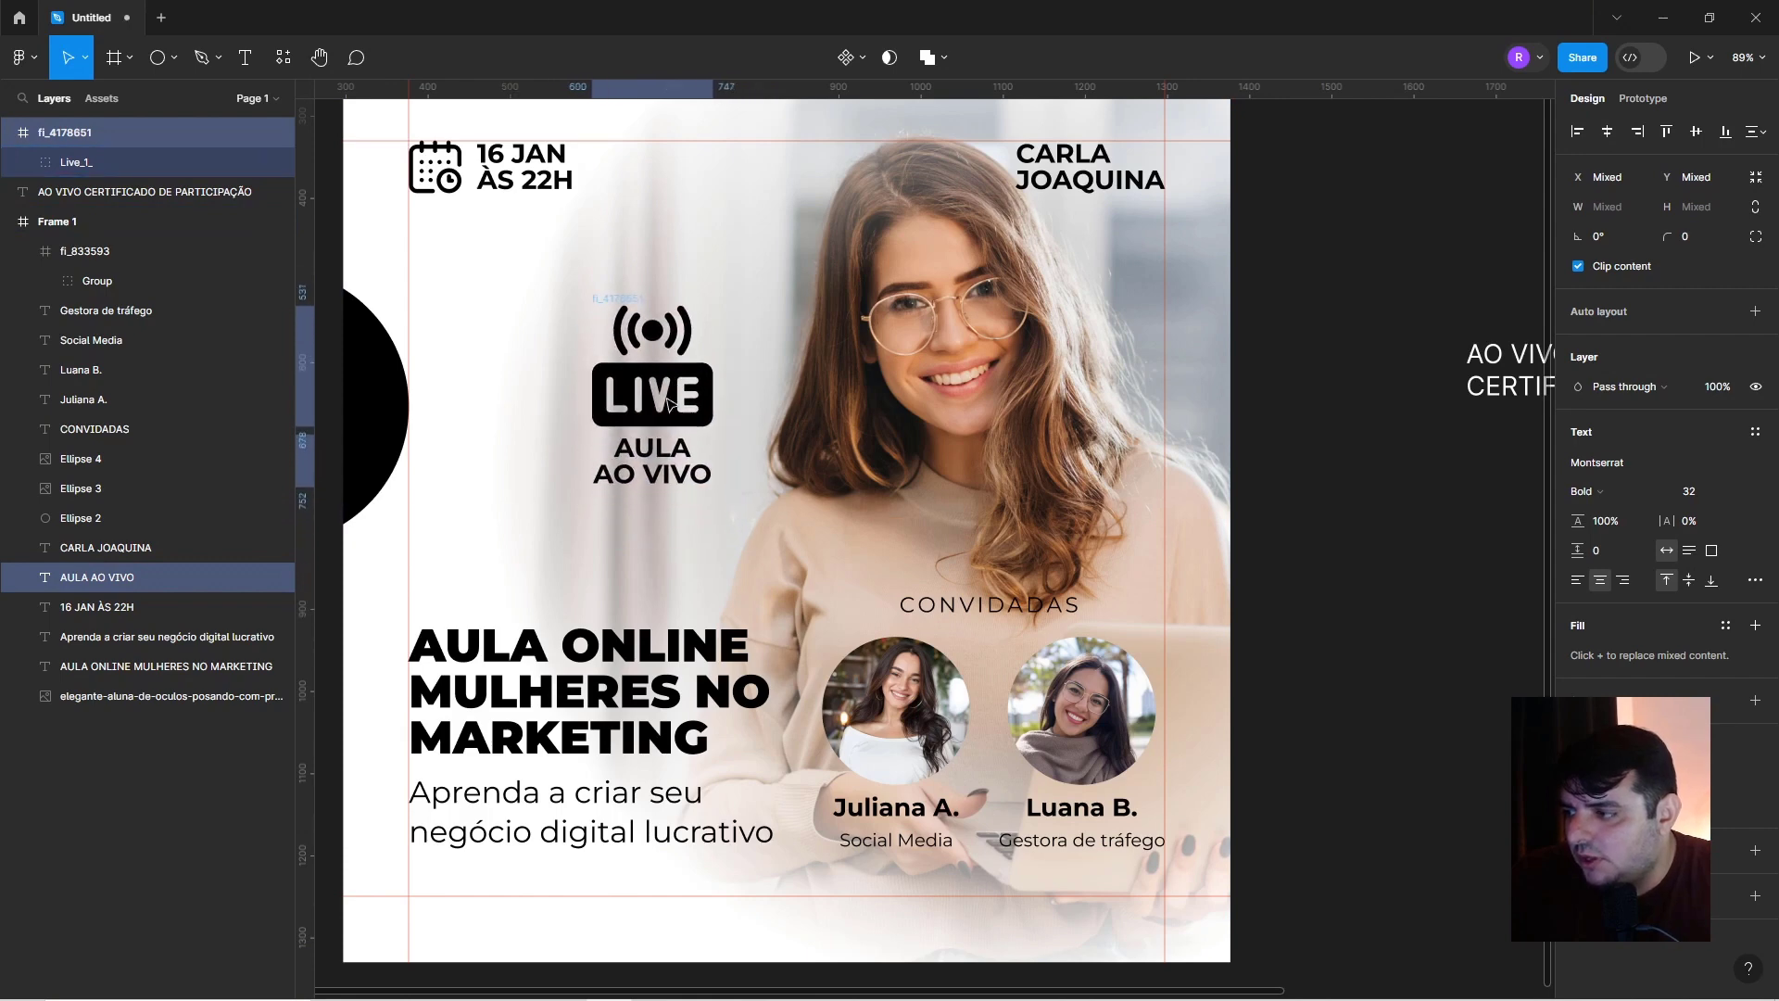
{"action": "left_click", "coordinate": [673, 466]}
{"action": "left_click_drag", "start_coordinate": [672, 466], "coordinate": [663, 471]}
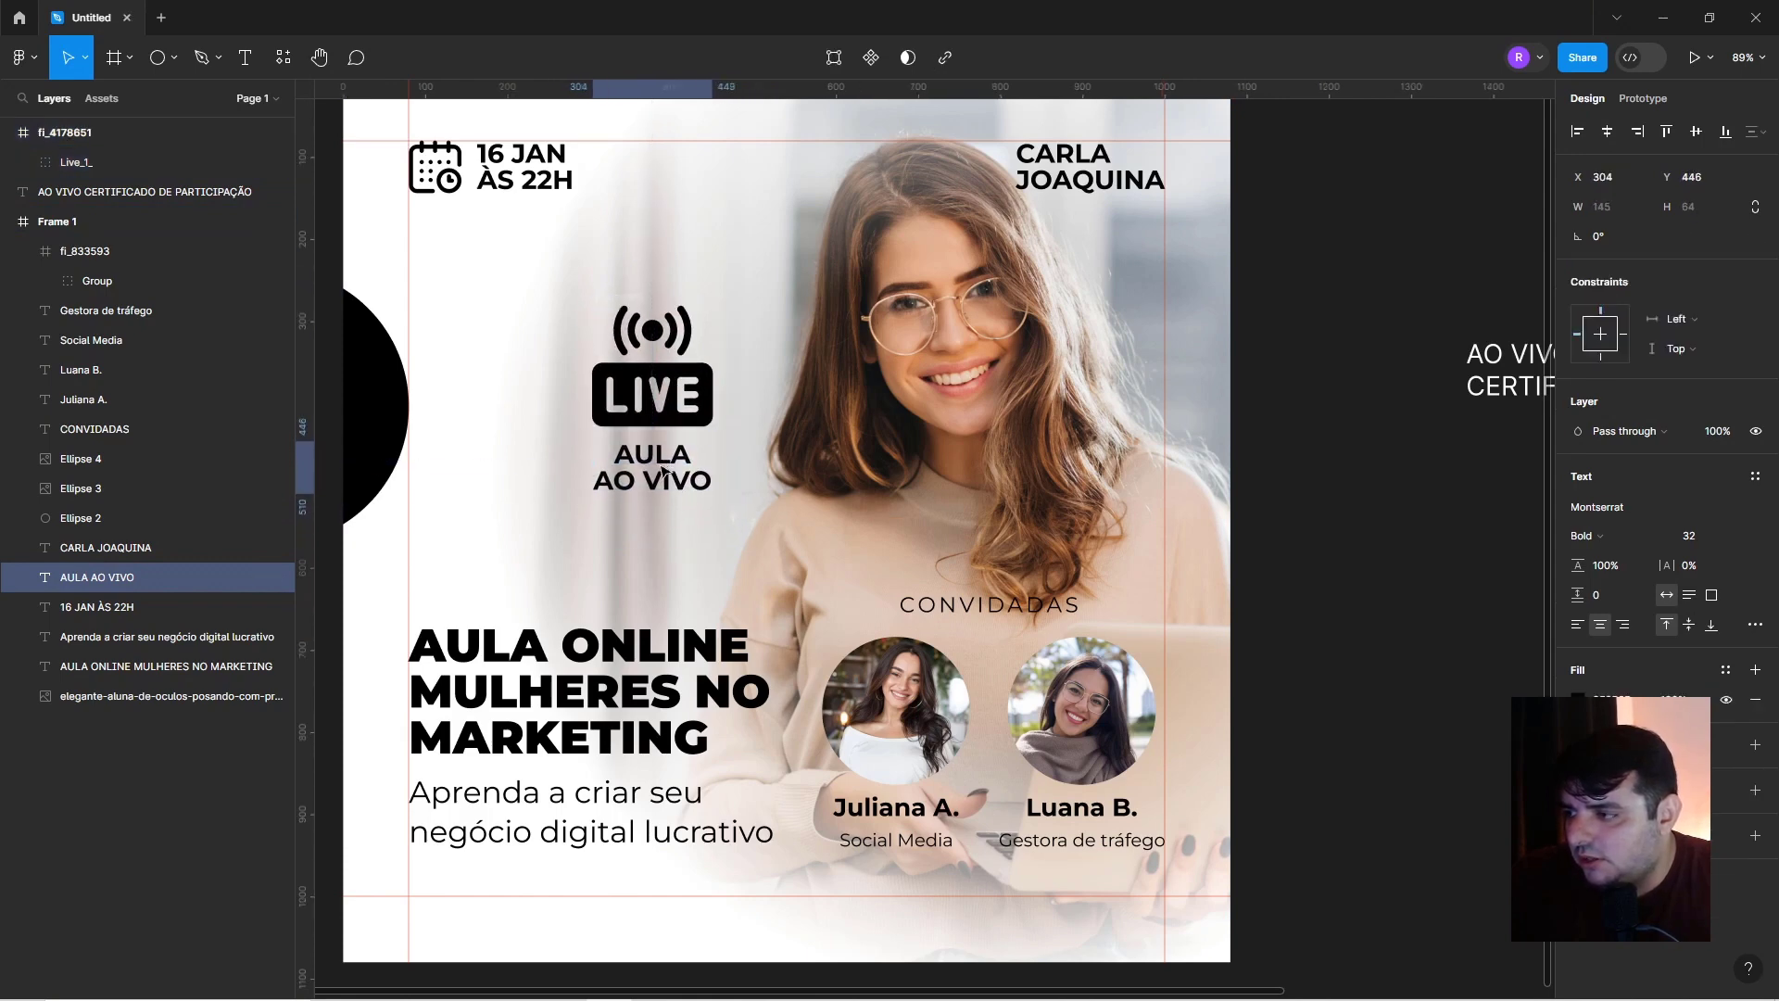
Delete the black half-circle at the post's left edge.
{"action": "left_click", "coordinate": [393, 420]}
{"action": "key", "text": "Delete"}
{"action": "key", "text": "shift+1"}
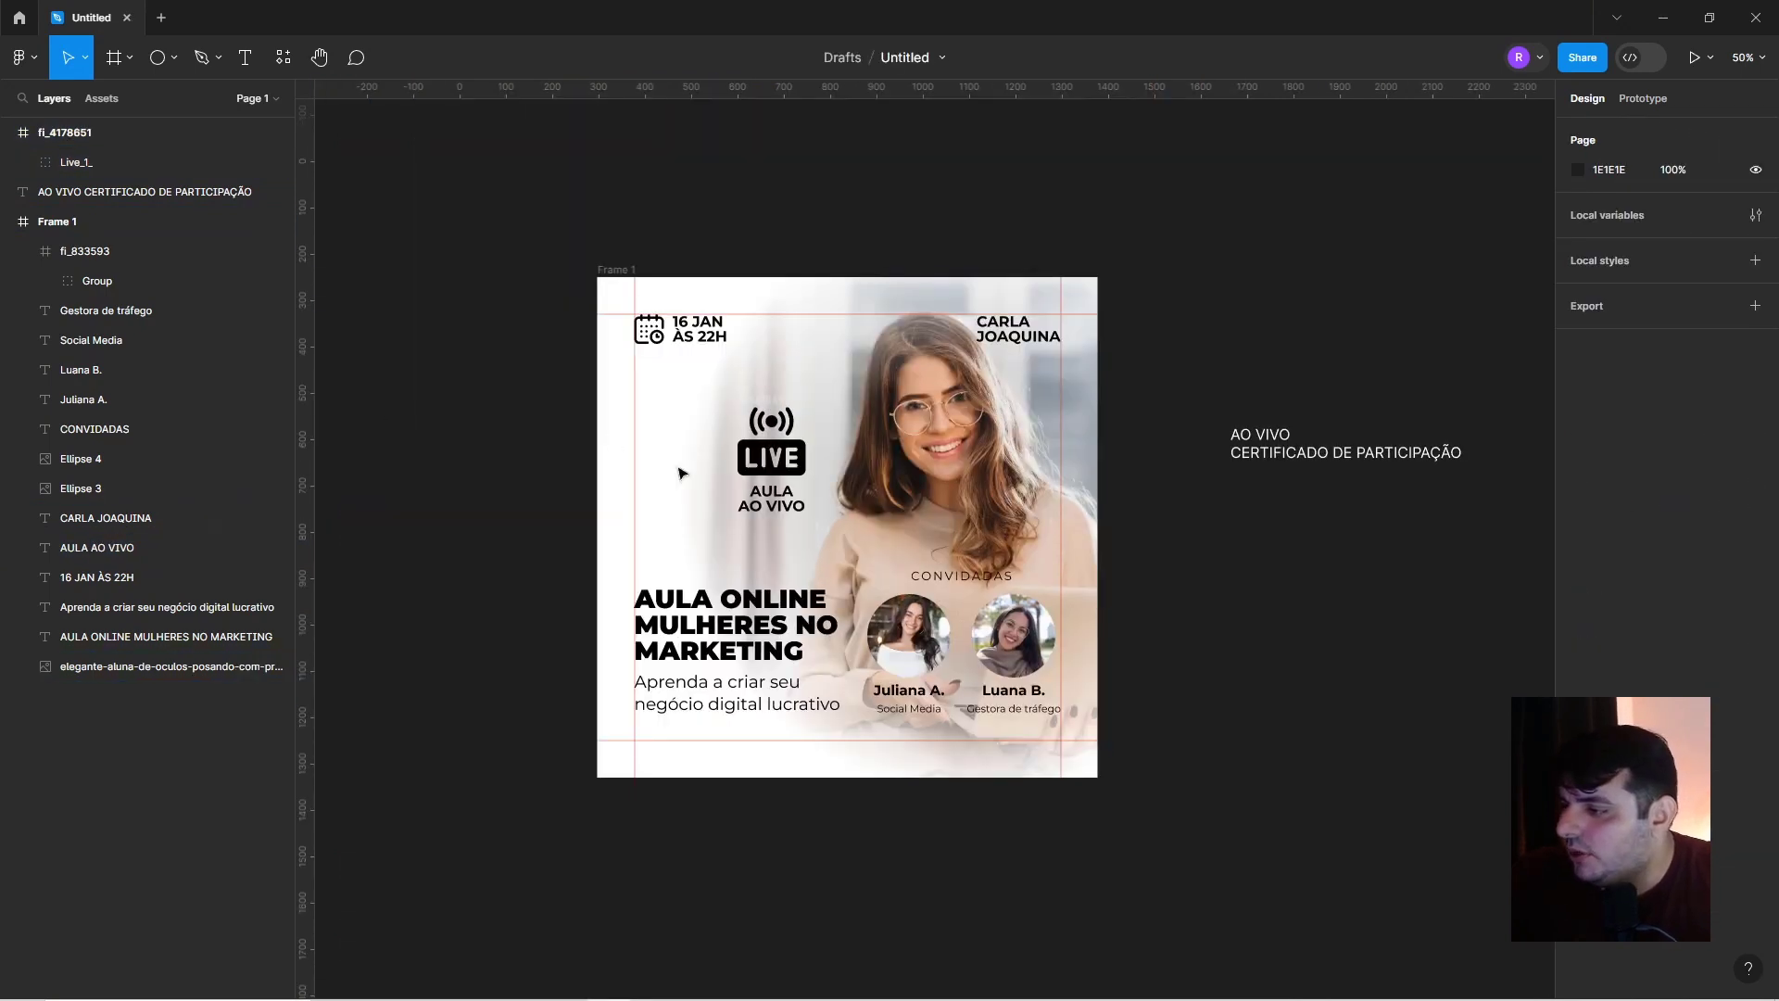
Delete the AO VIVO line from the certificate text and add COM before CERTIFICADO.
{"action": "scroll", "coordinate": [683, 468], "scroll_direction": "up", "scroll_amount": 5}
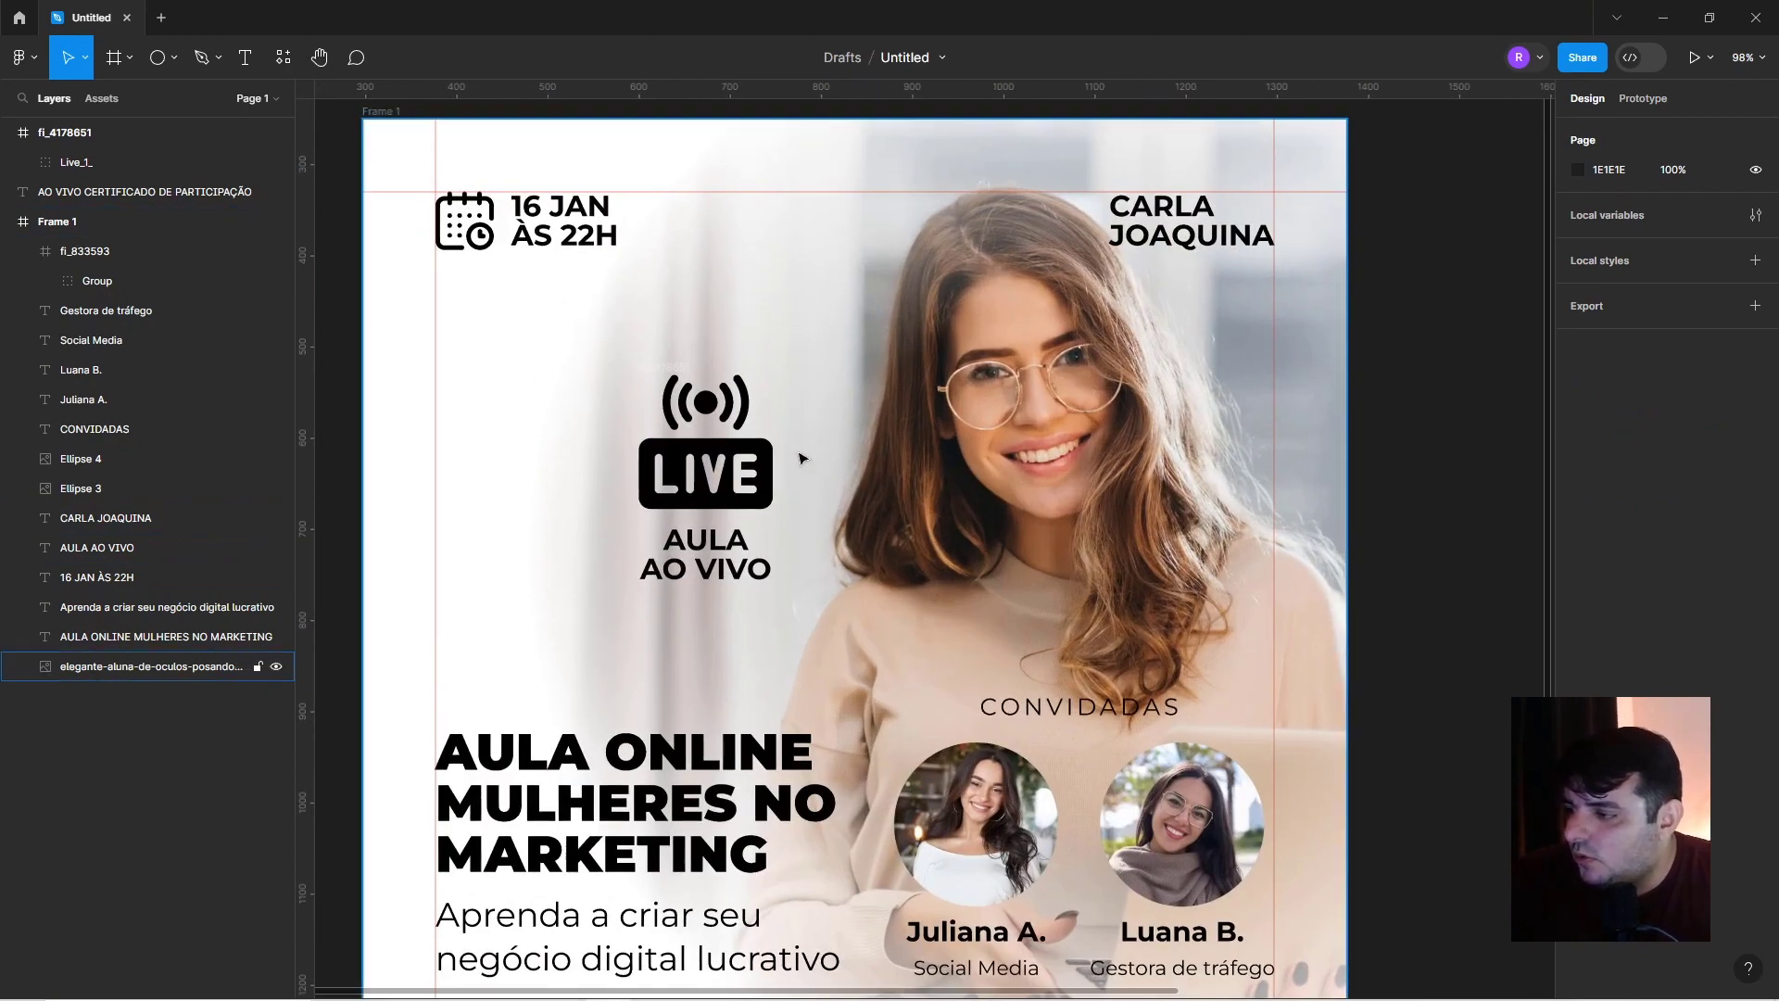
{"action": "scroll", "coordinate": [794, 456], "scroll_direction": "down", "scroll_amount": 3}
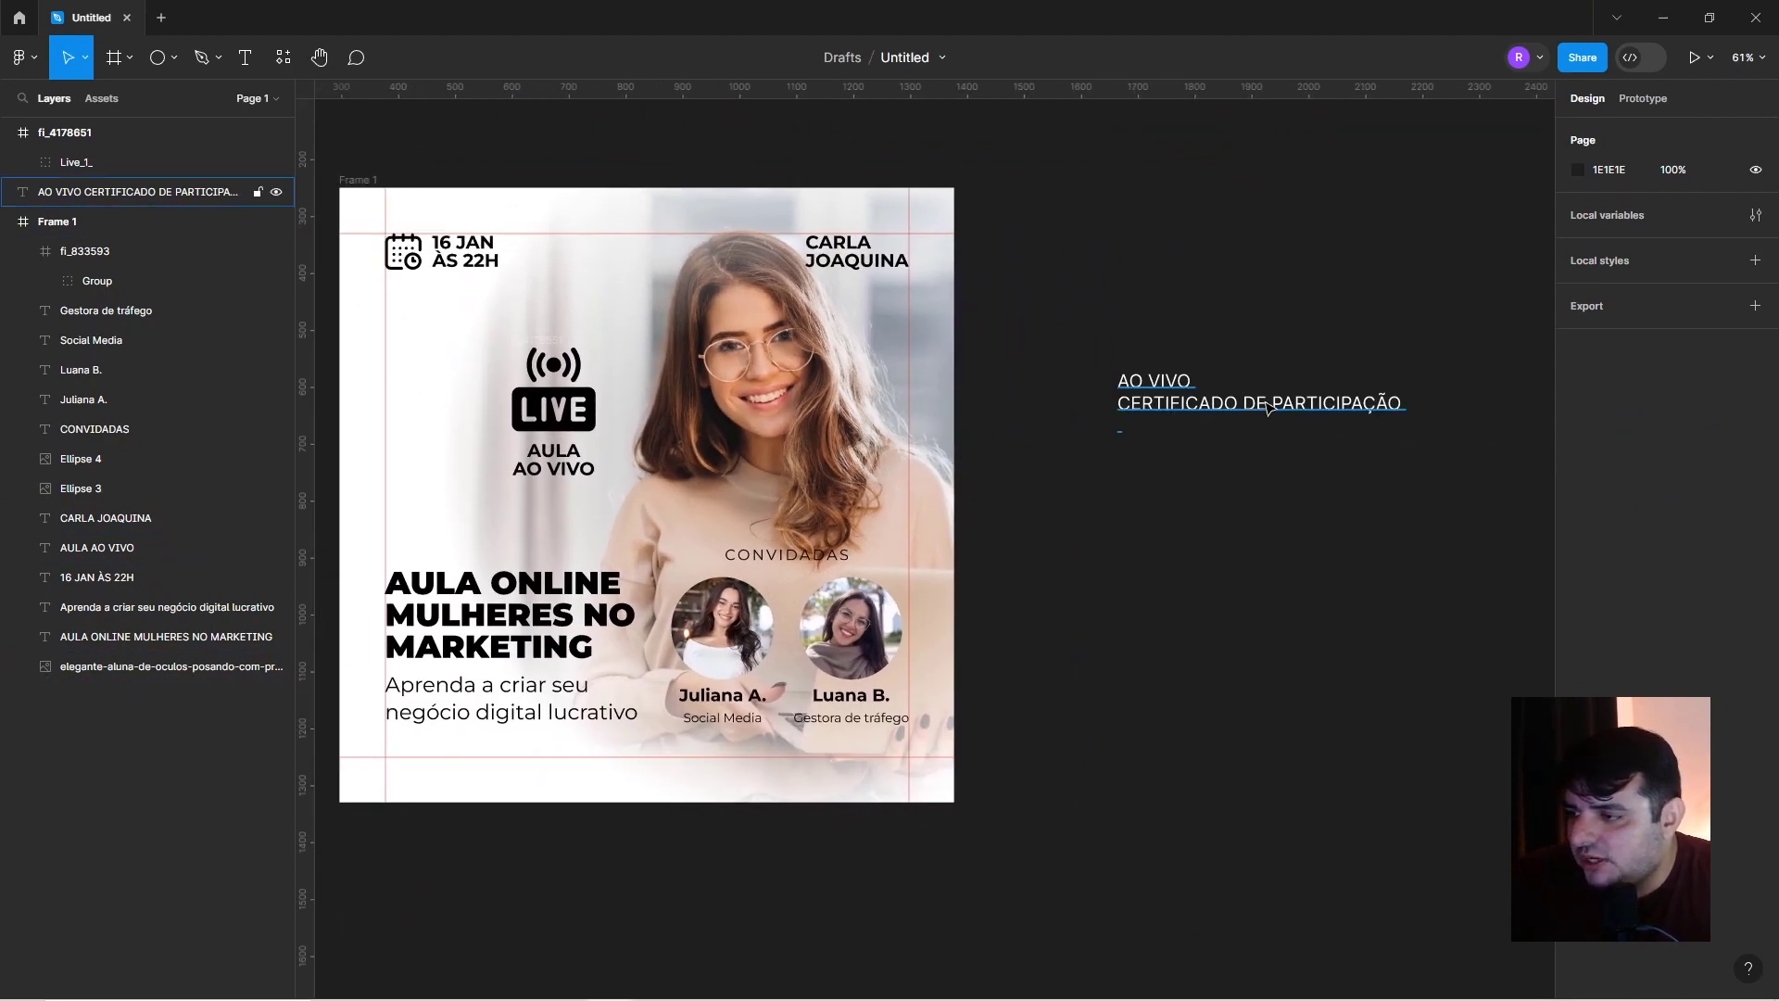
{"action": "scroll", "coordinate": [600, 351], "scroll_direction": "up", "scroll_amount": 3}
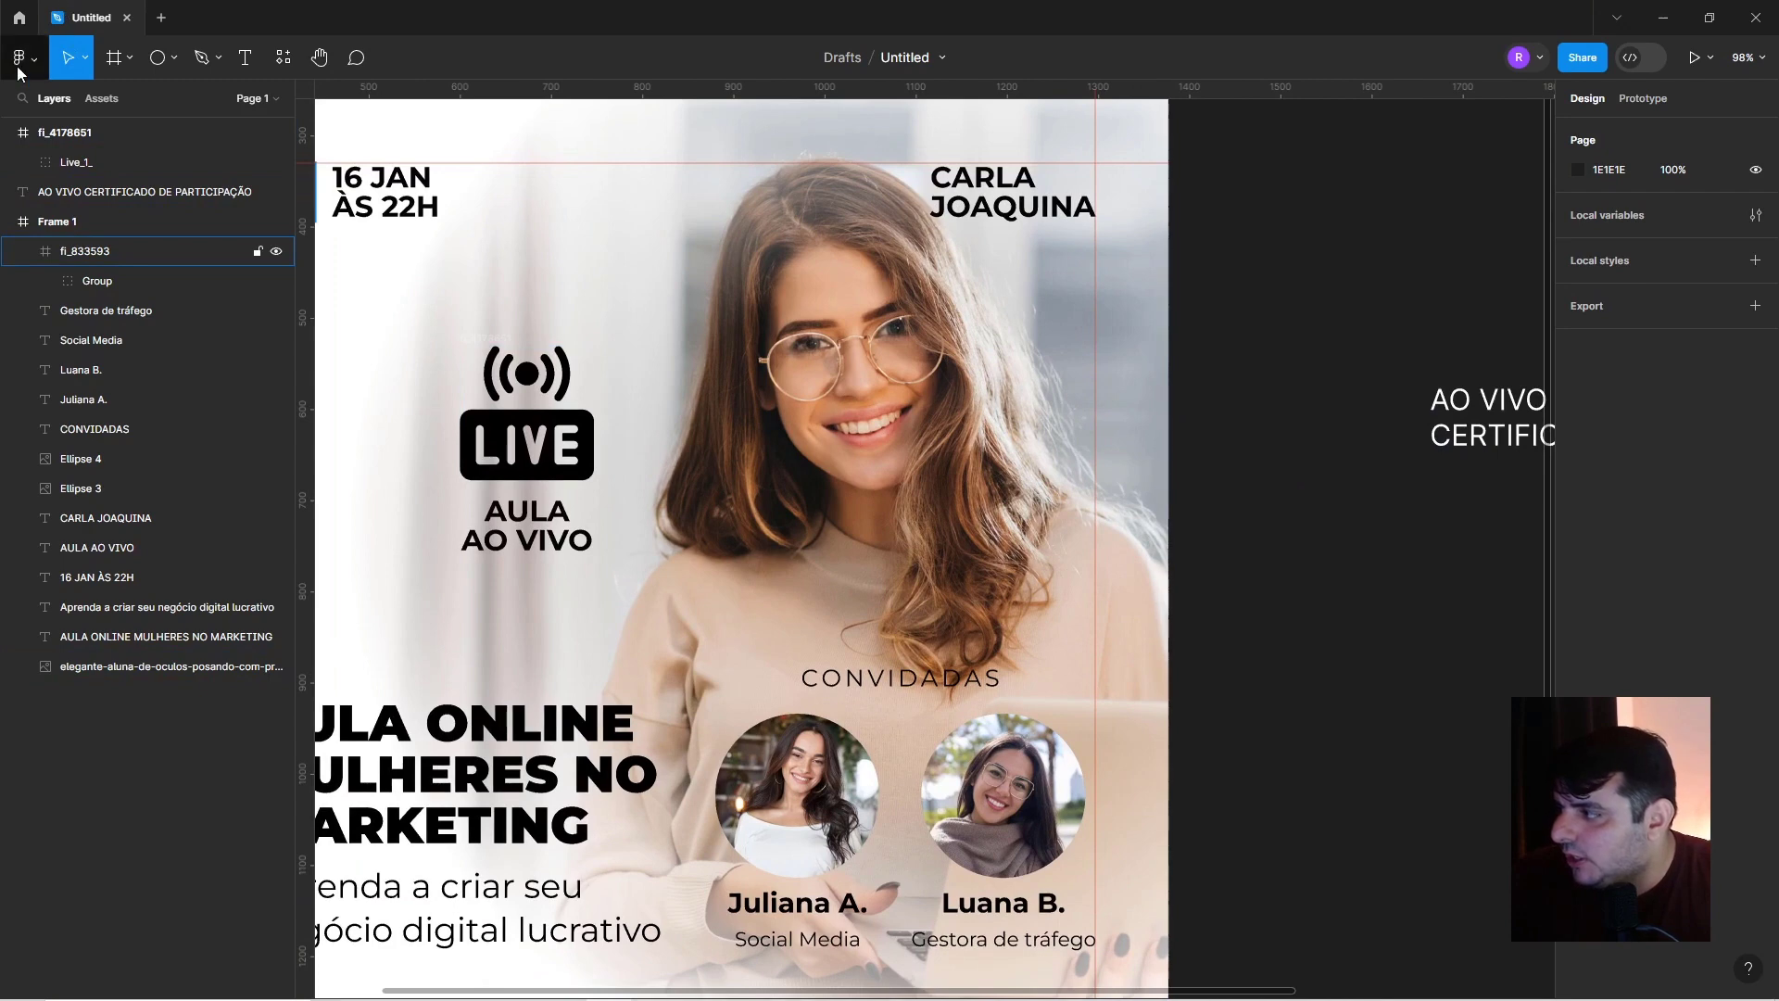
{"action": "scroll", "coordinate": [1309, 358], "scroll_direction": "down", "scroll_amount": 3}
{"action": "left_click_drag", "start_coordinate": [1309, 359], "coordinate": [948, 318]}
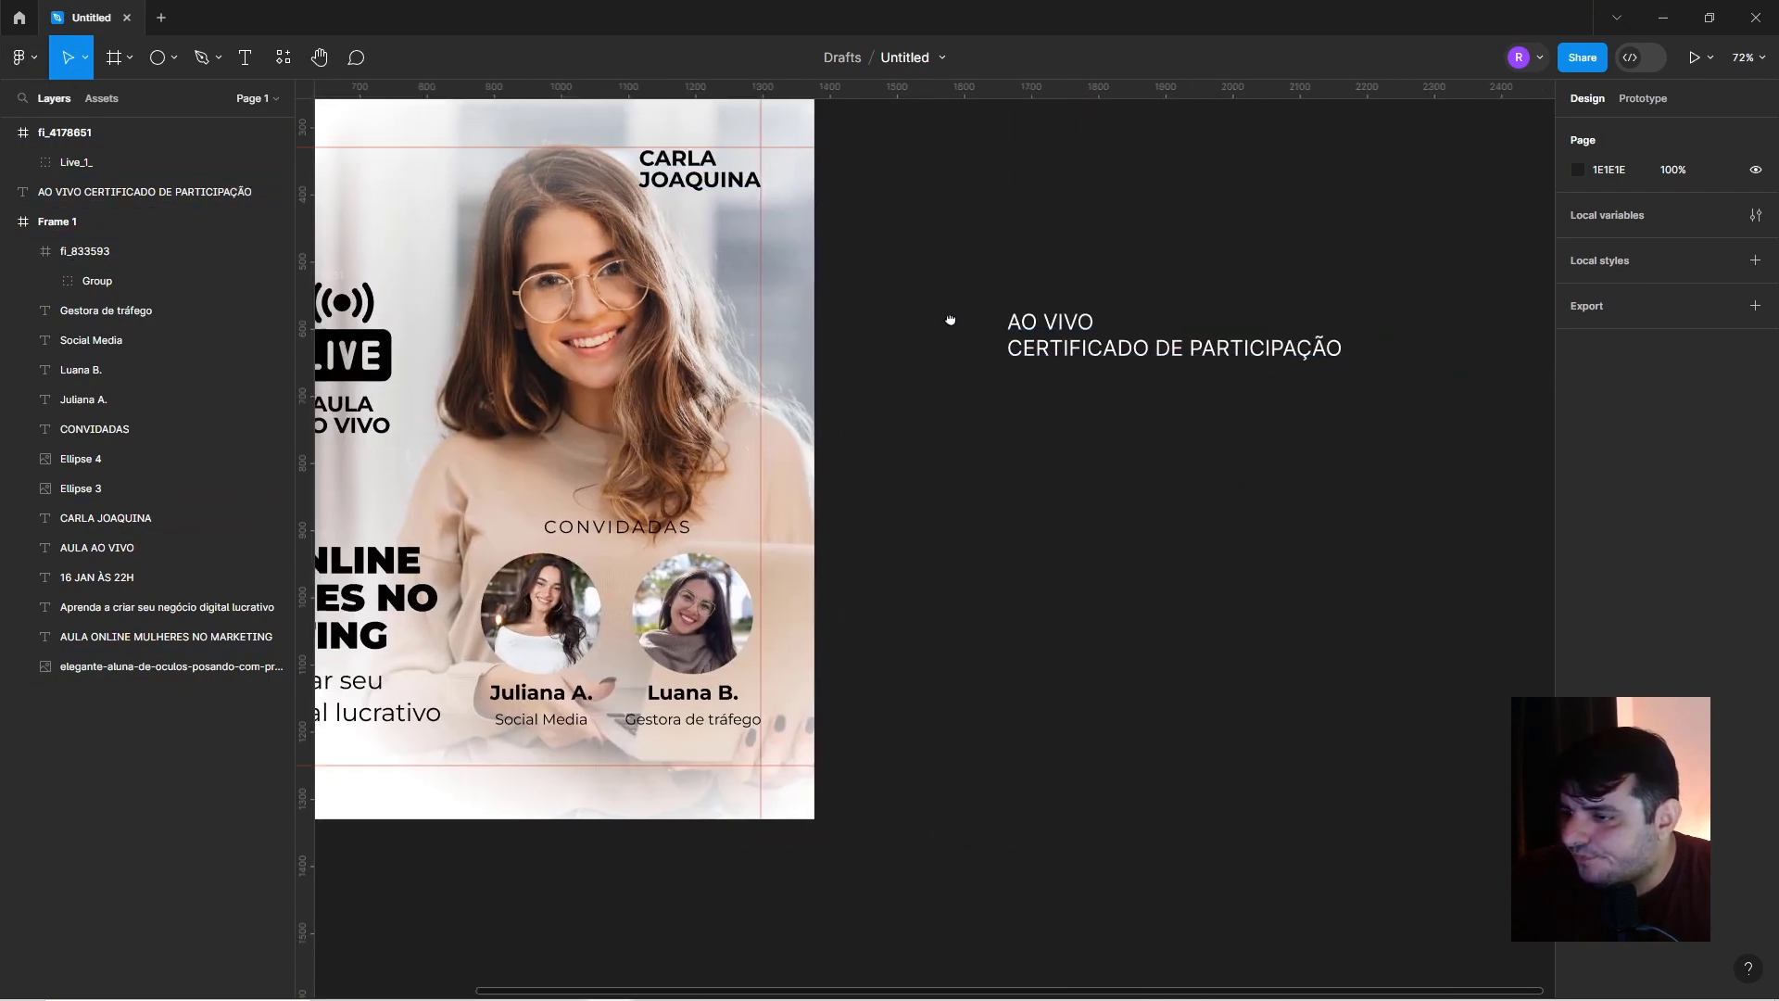
{"action": "double_click", "coordinate": [1062, 327]}
{"action": "triple_click", "coordinate": [1062, 326]}
{"action": "key", "text": "BackSpace"}
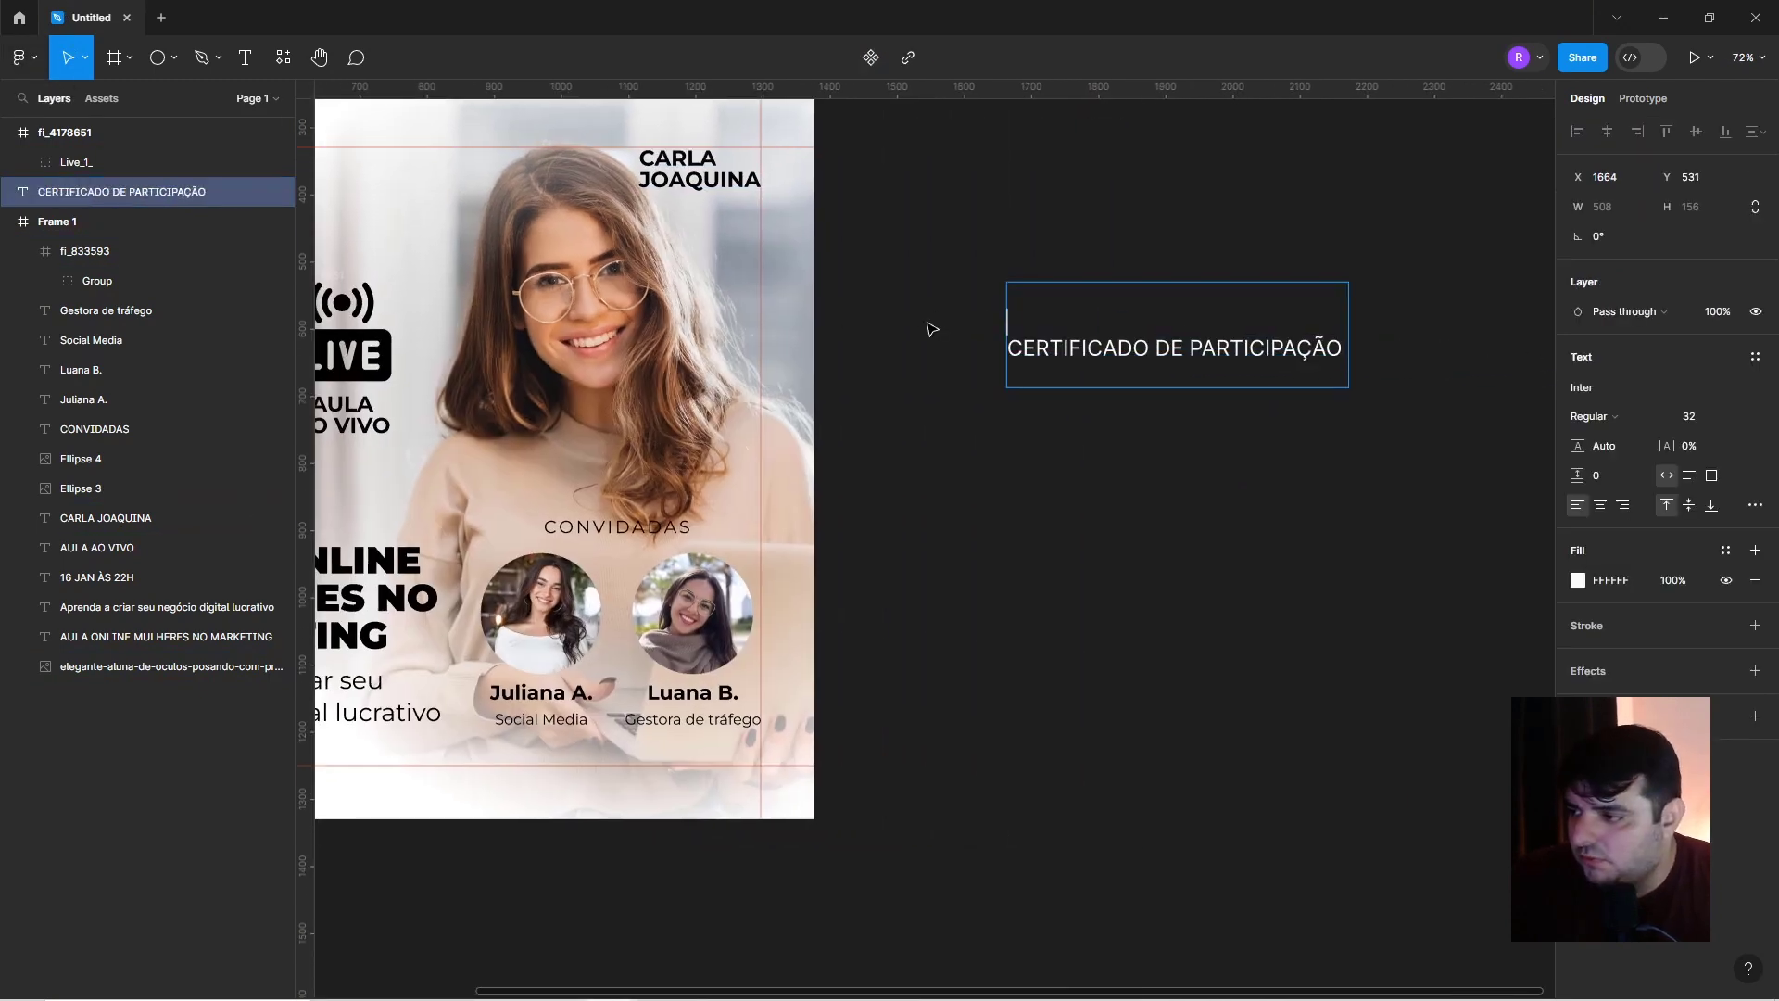
{"action": "key", "text": "Delete"}
{"action": "type", "text": "COM"}
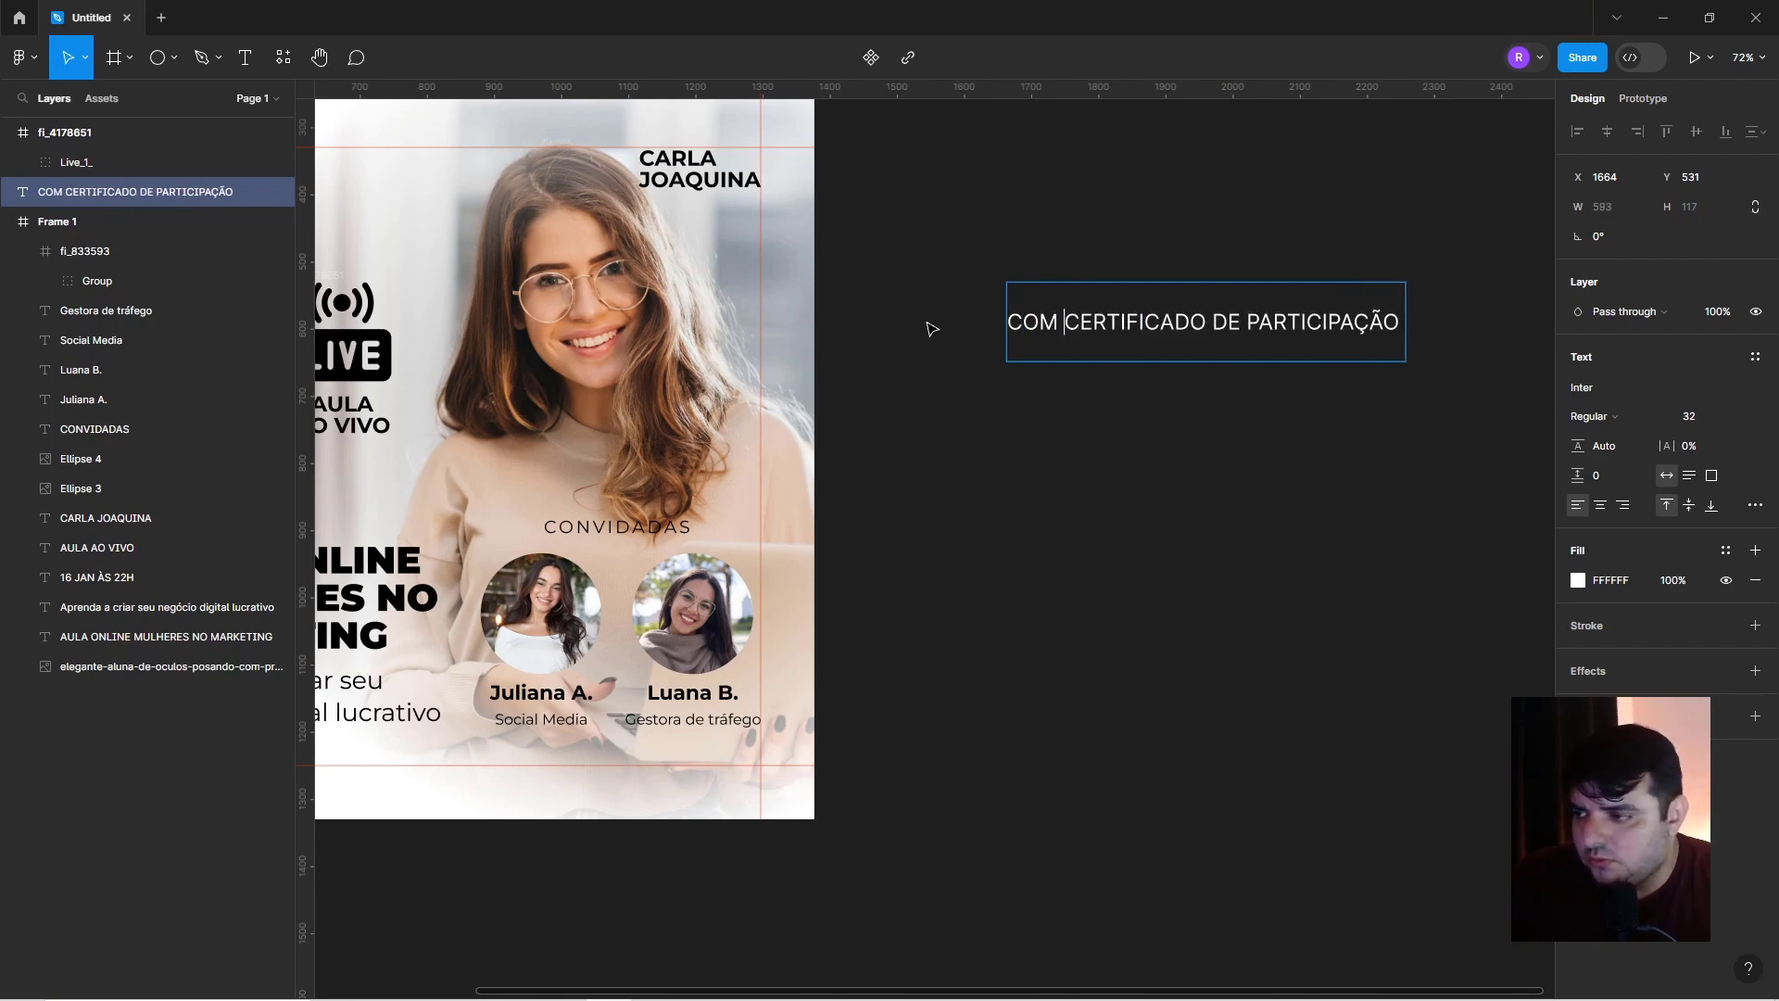
Set the certificate text to Montserrat and remove its empty lines.
{"action": "key", "text": "ctrl+a"}
{"action": "left_click", "coordinate": [1609, 383]}
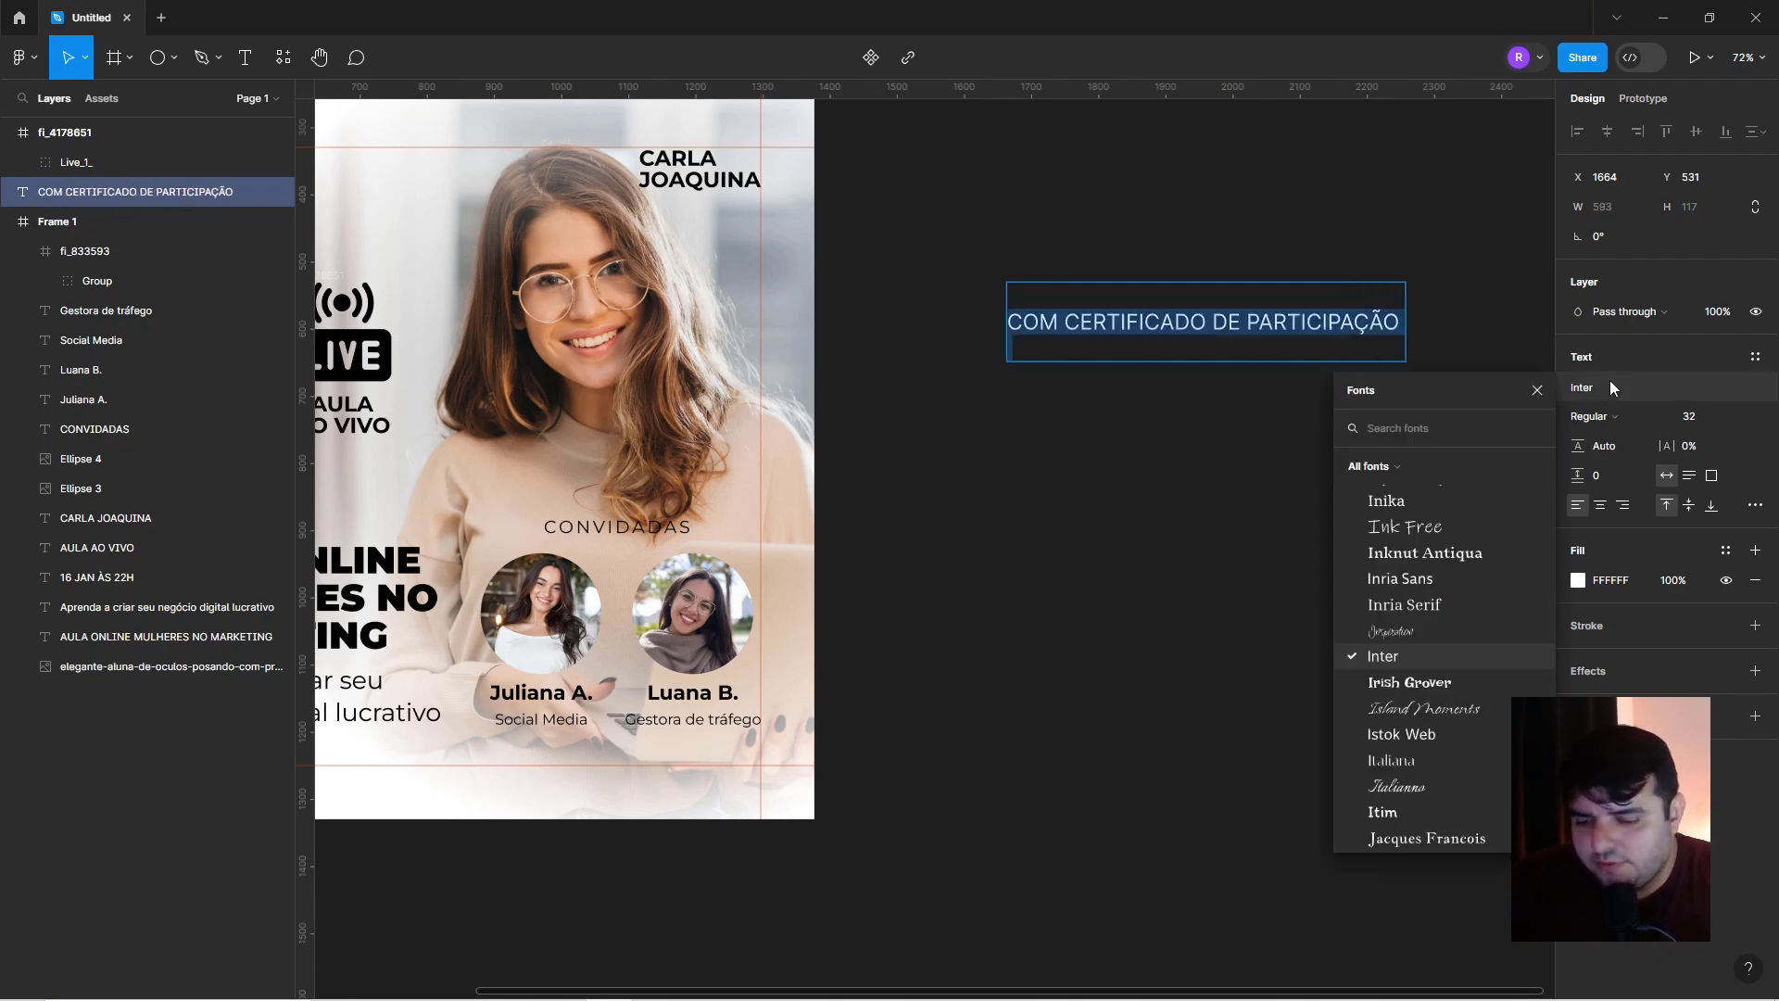
{"action": "type", "text": "mont"}
{"action": "key", "text": "Return"}
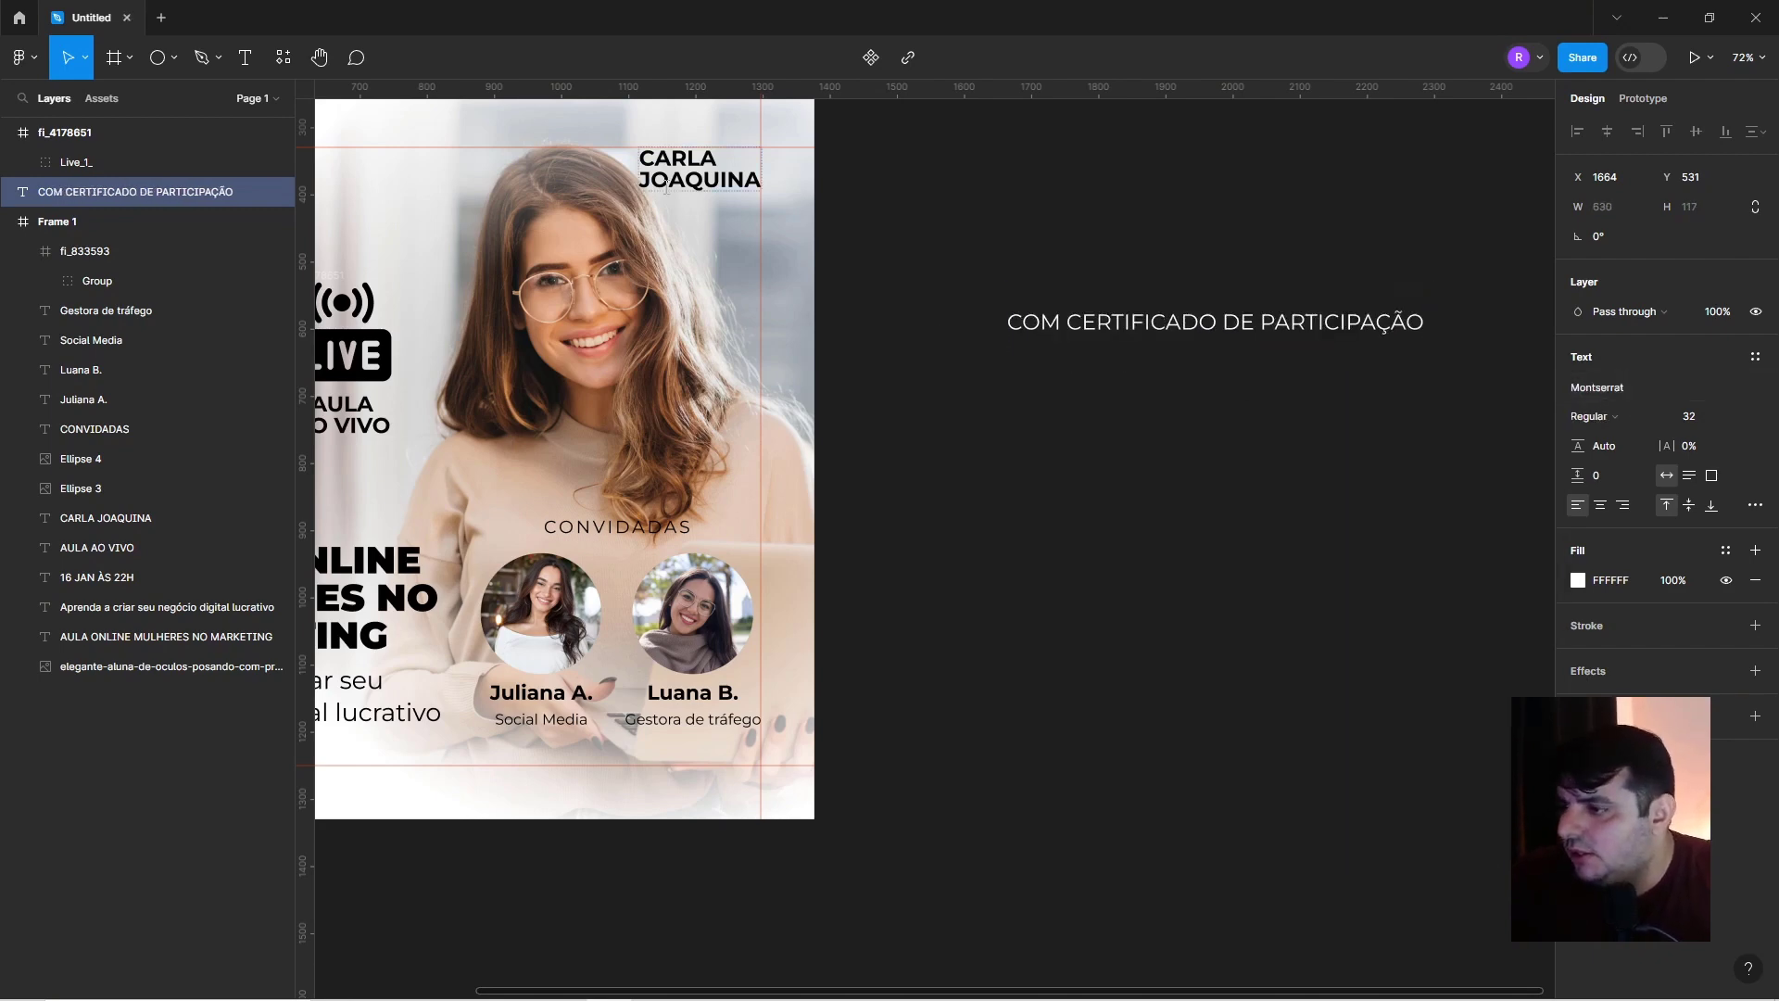
{"action": "double_click", "coordinate": [1218, 312]}
{"action": "left_click", "coordinate": [1106, 342]}
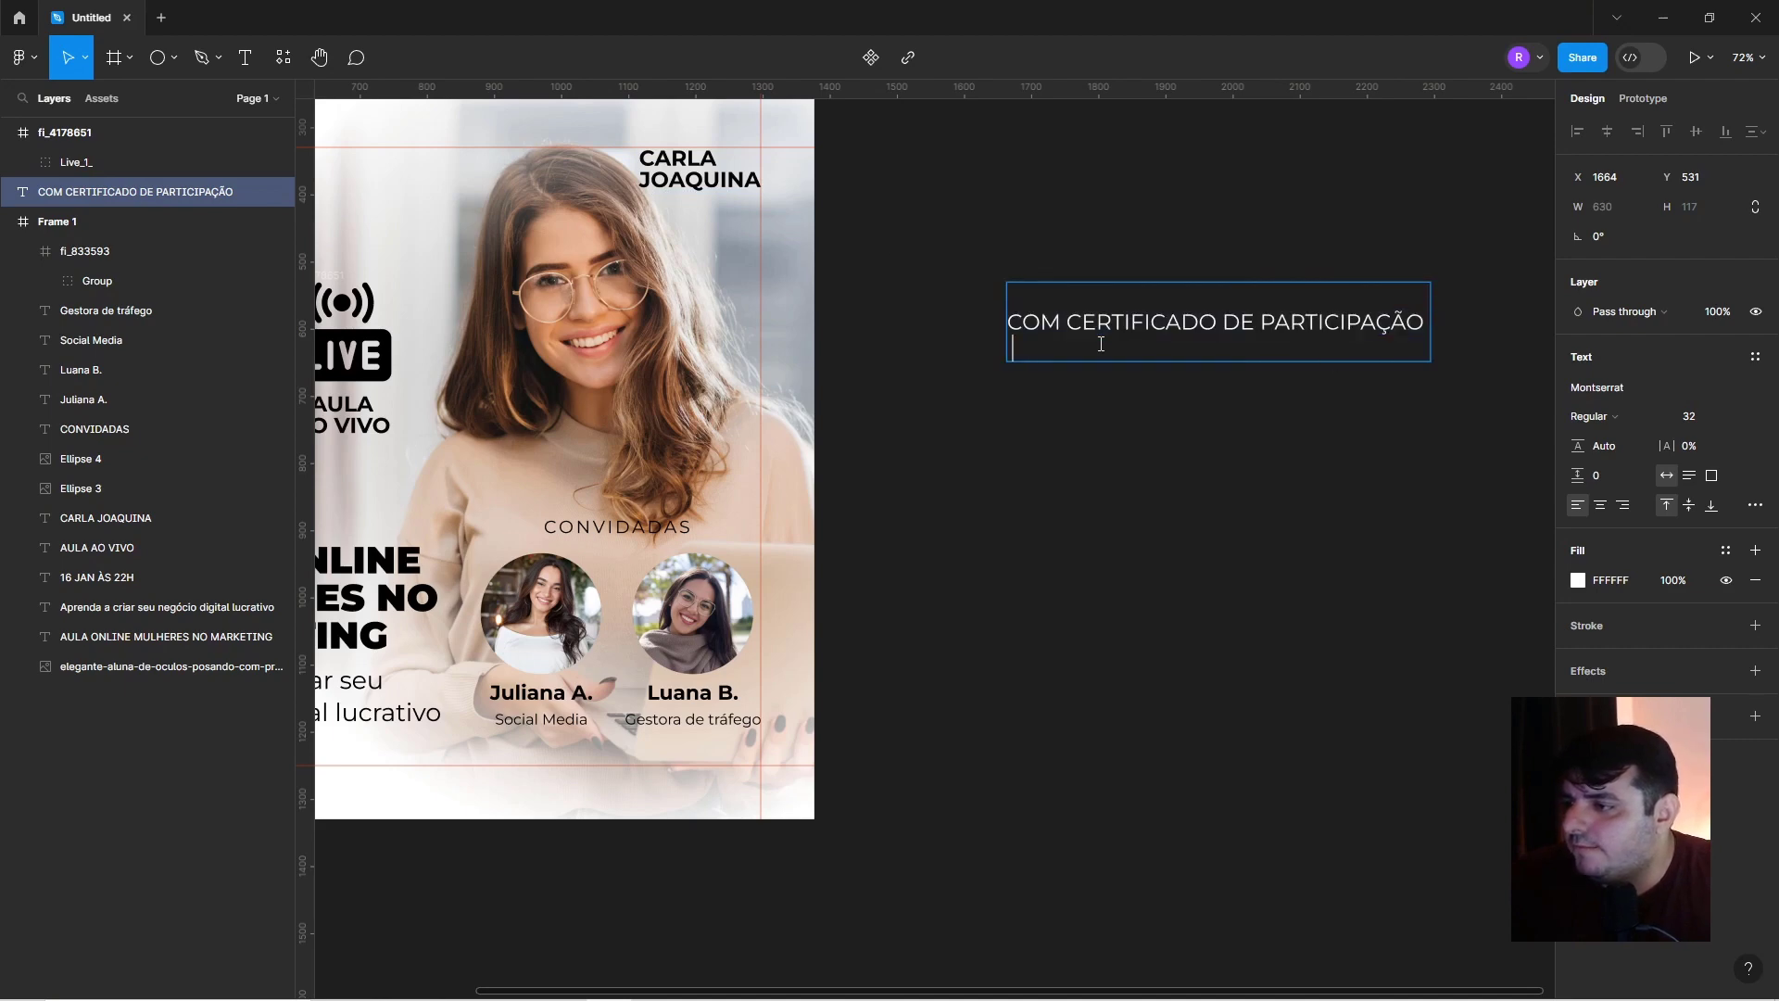
{"action": "key", "text": "BackSpace"}
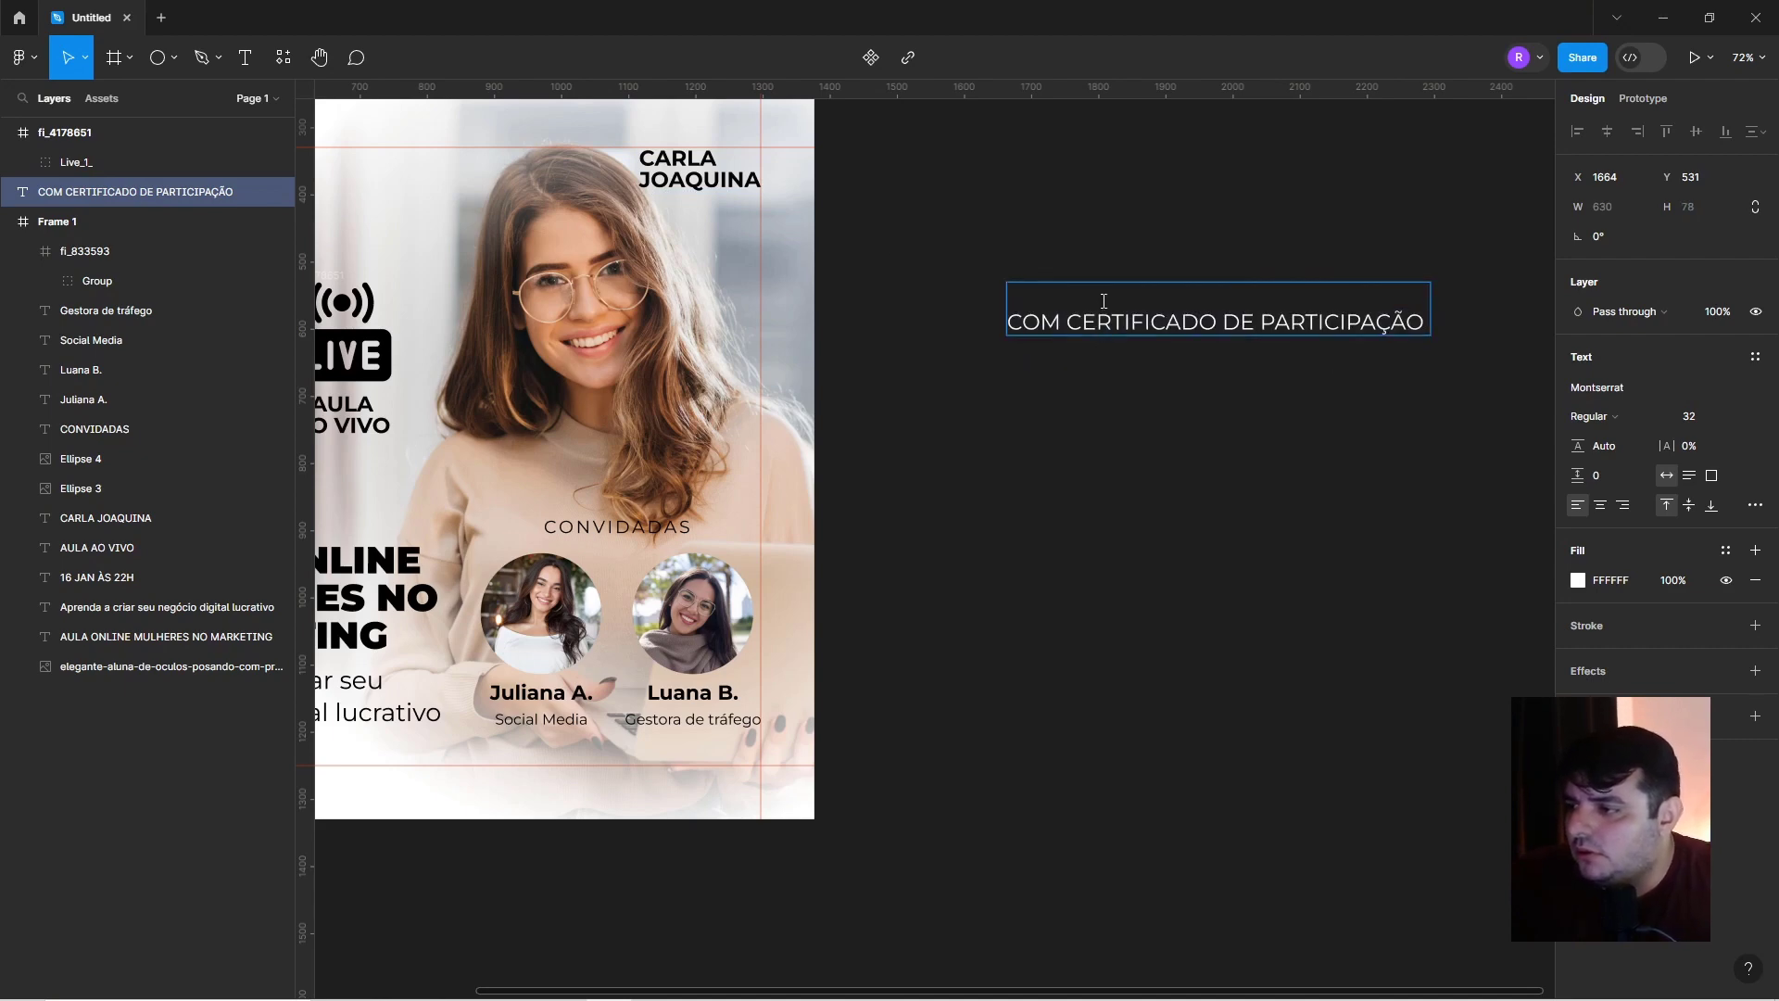
{"action": "left_click", "coordinate": [1104, 301]}
{"action": "key", "text": "Delete"}
{"action": "key", "text": "ctrl+a"}
Try the Type Tool plugin, then set the certificate text fill to red FF0000.
{"action": "left_click", "coordinate": [5, 57]}
{"action": "mouse_move", "coordinate": [57, 311]}
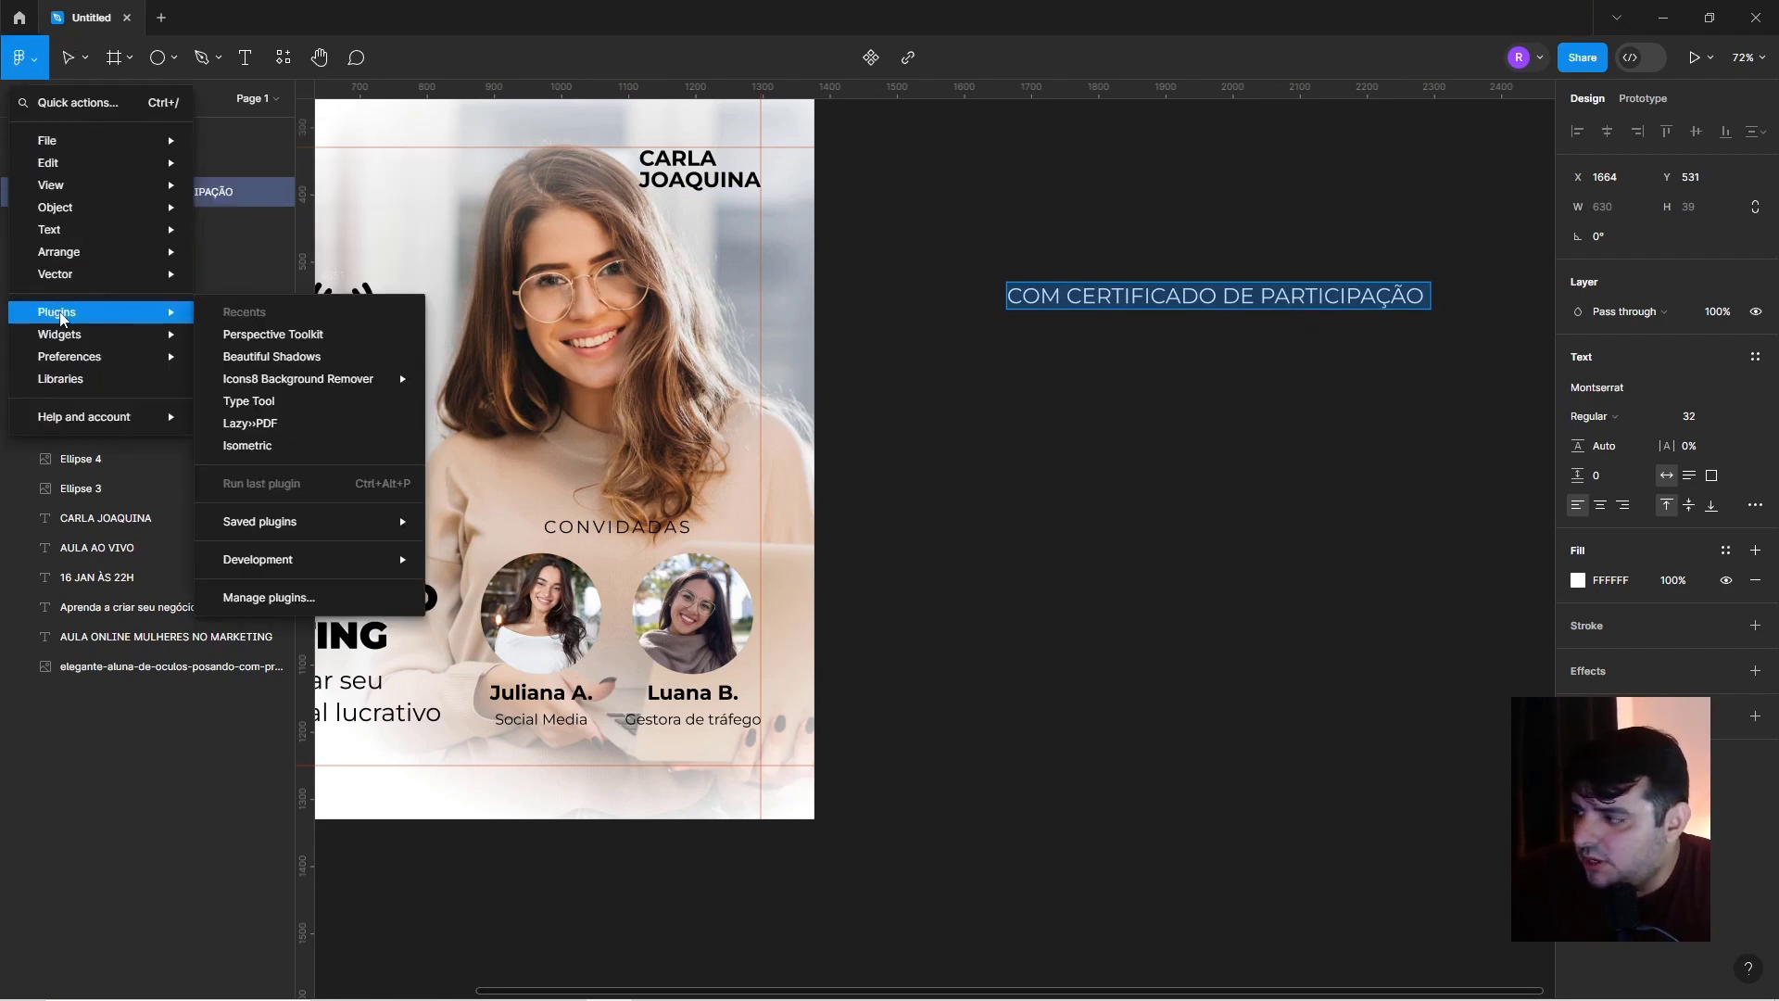
{"action": "left_click", "coordinate": [287, 403]}
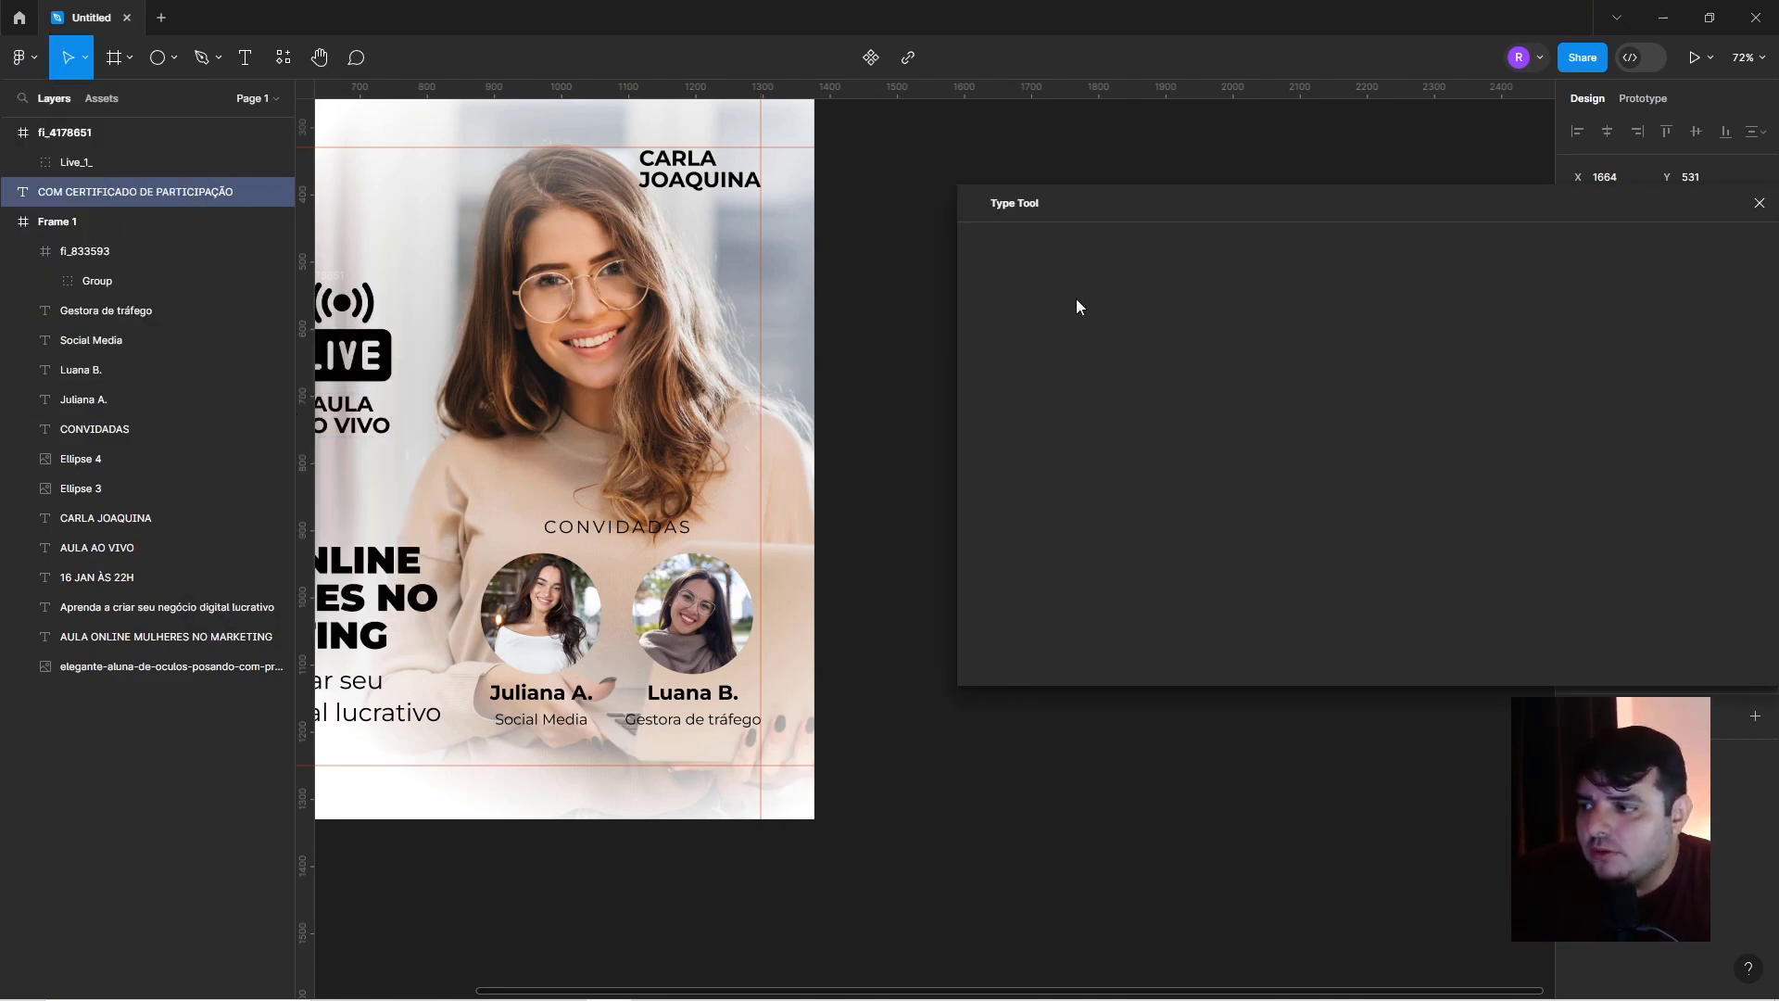
{"action": "left_click_drag", "start_coordinate": [1330, 215], "coordinate": [1162, 457]}
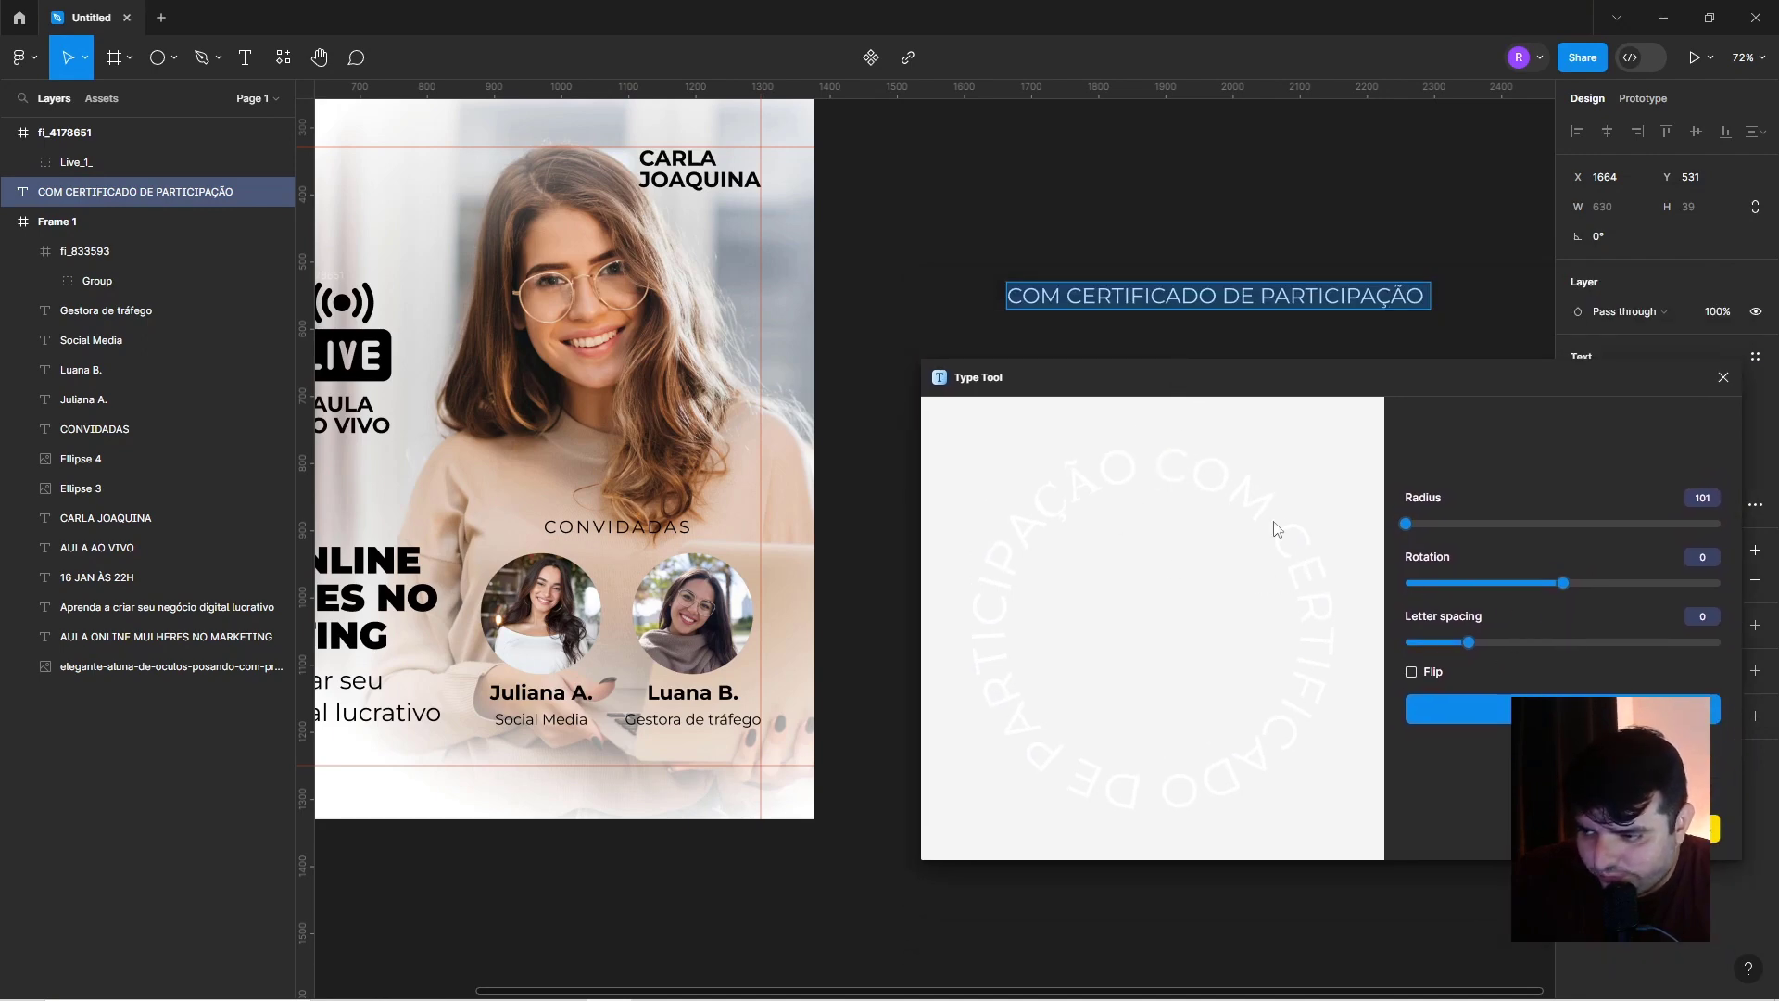
{"action": "left_click", "coordinate": [1724, 377]}
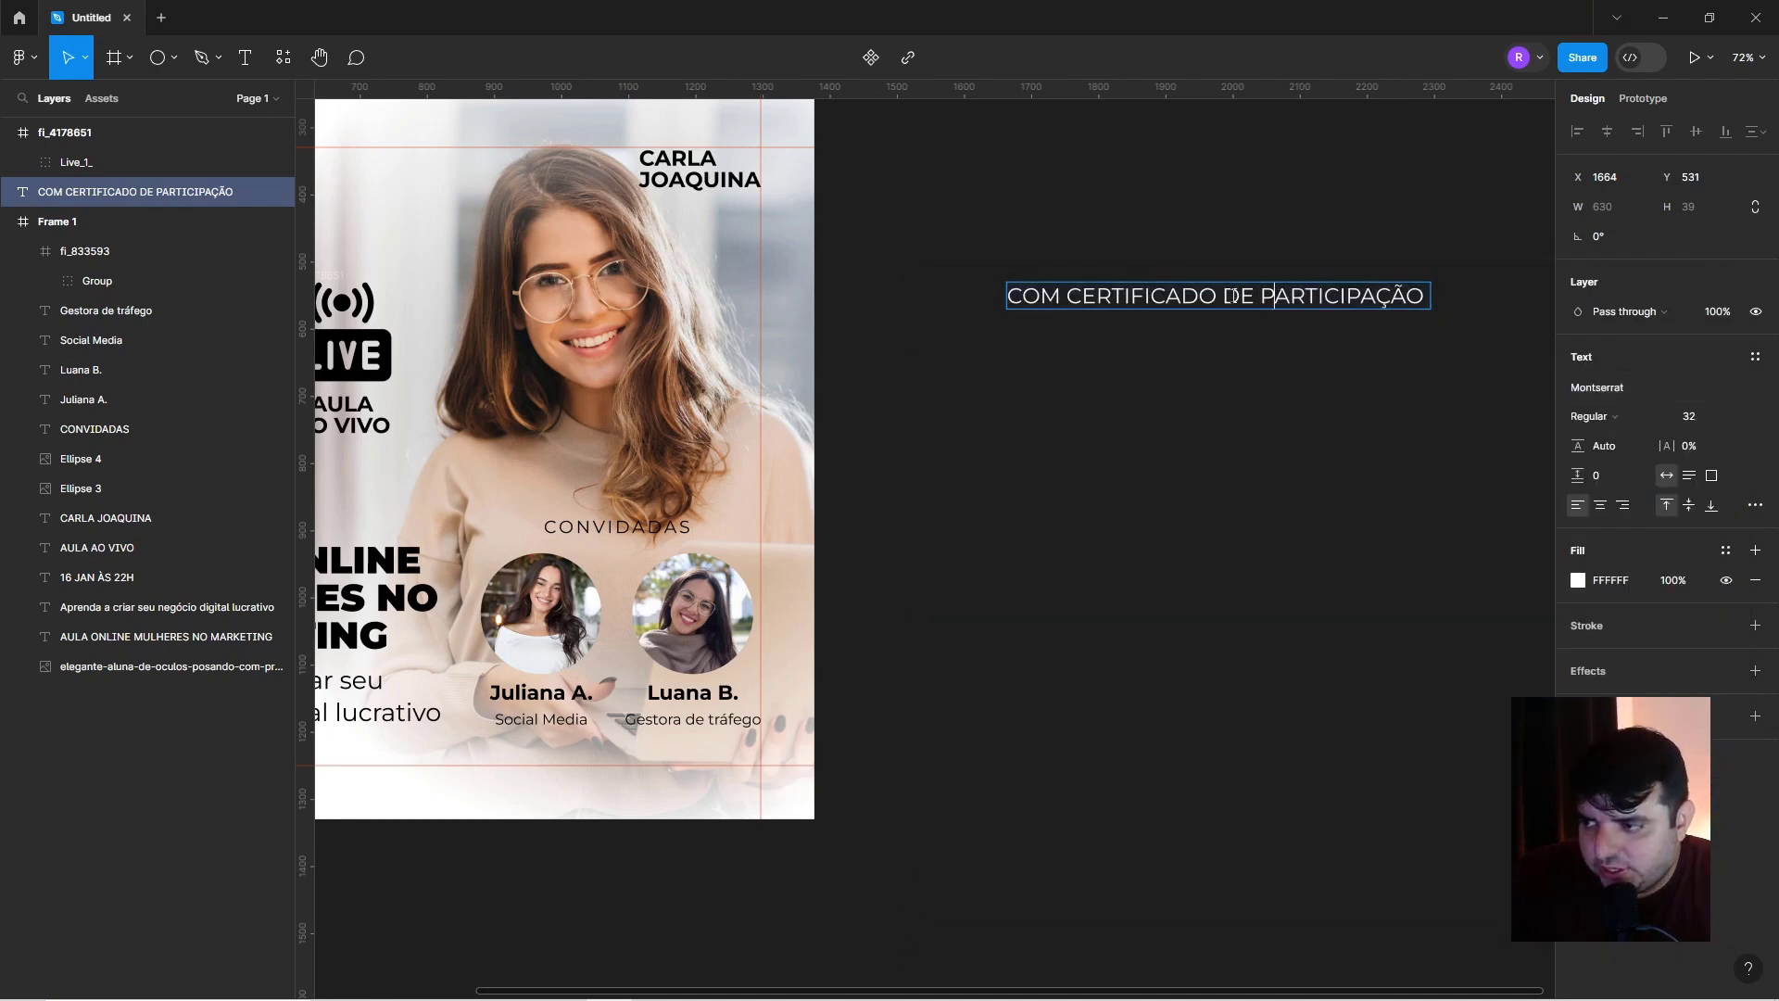
{"action": "left_click", "coordinate": [1579, 581]}
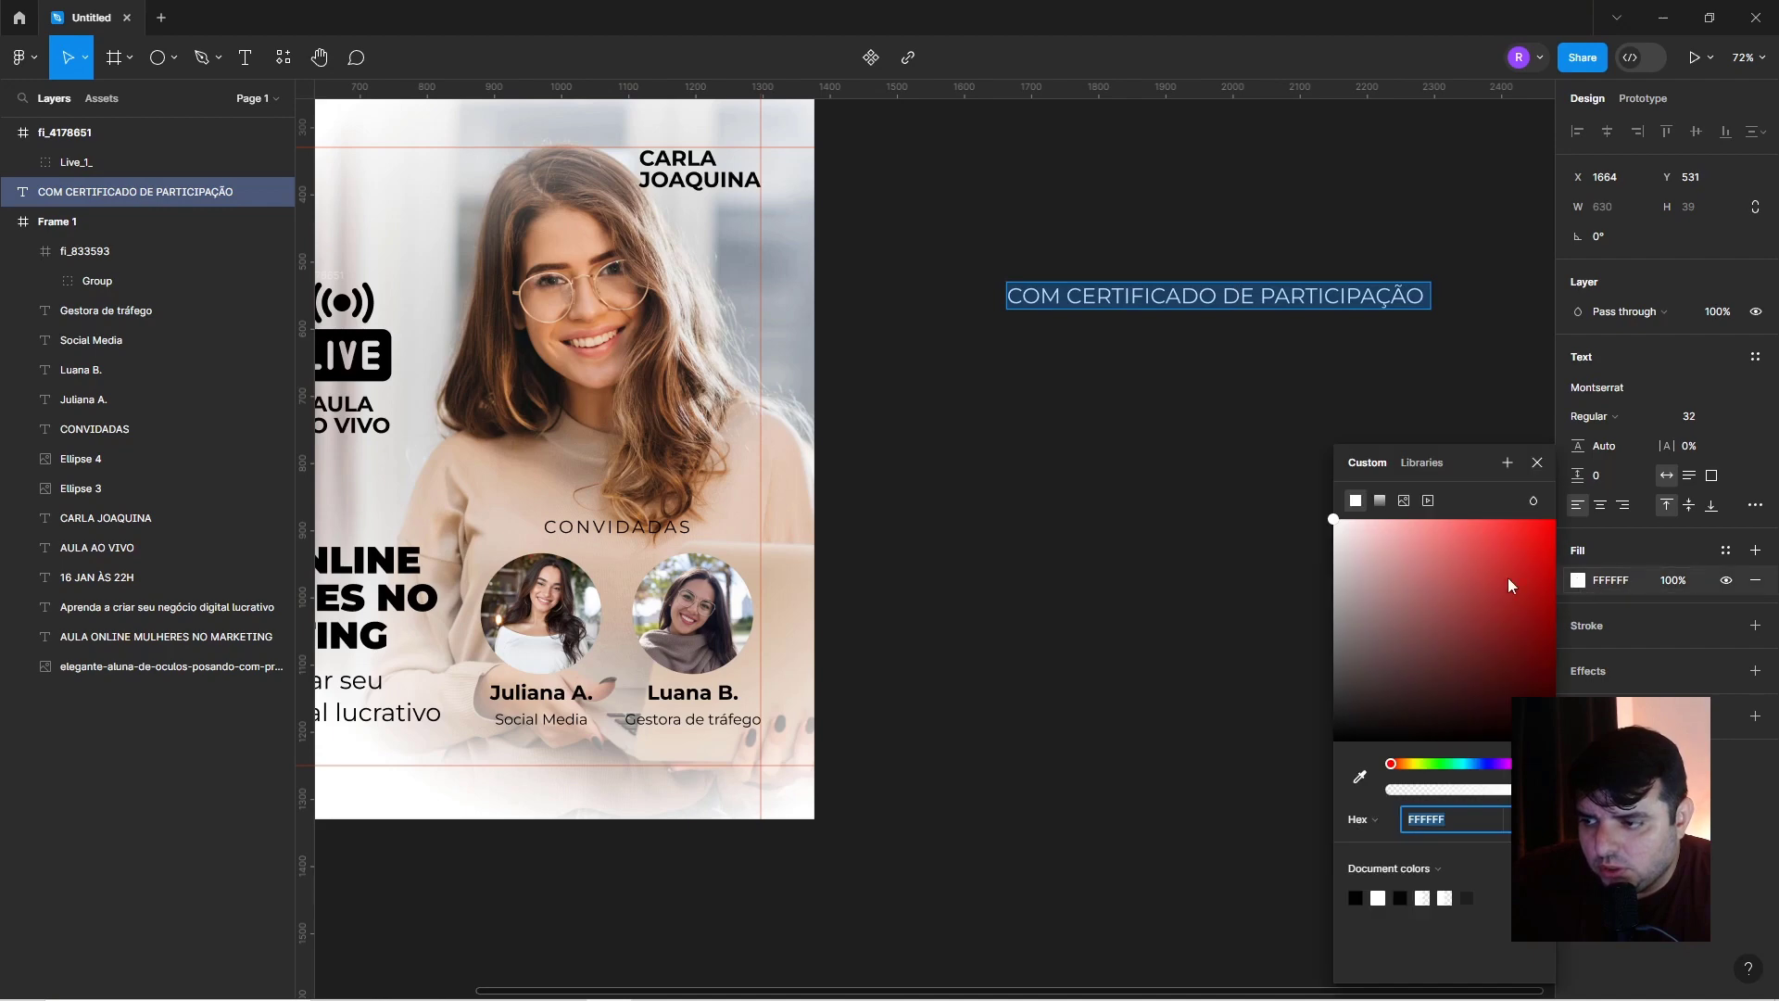
{"action": "left_click_drag", "start_coordinate": [1508, 576], "coordinate": [1632, 453]}
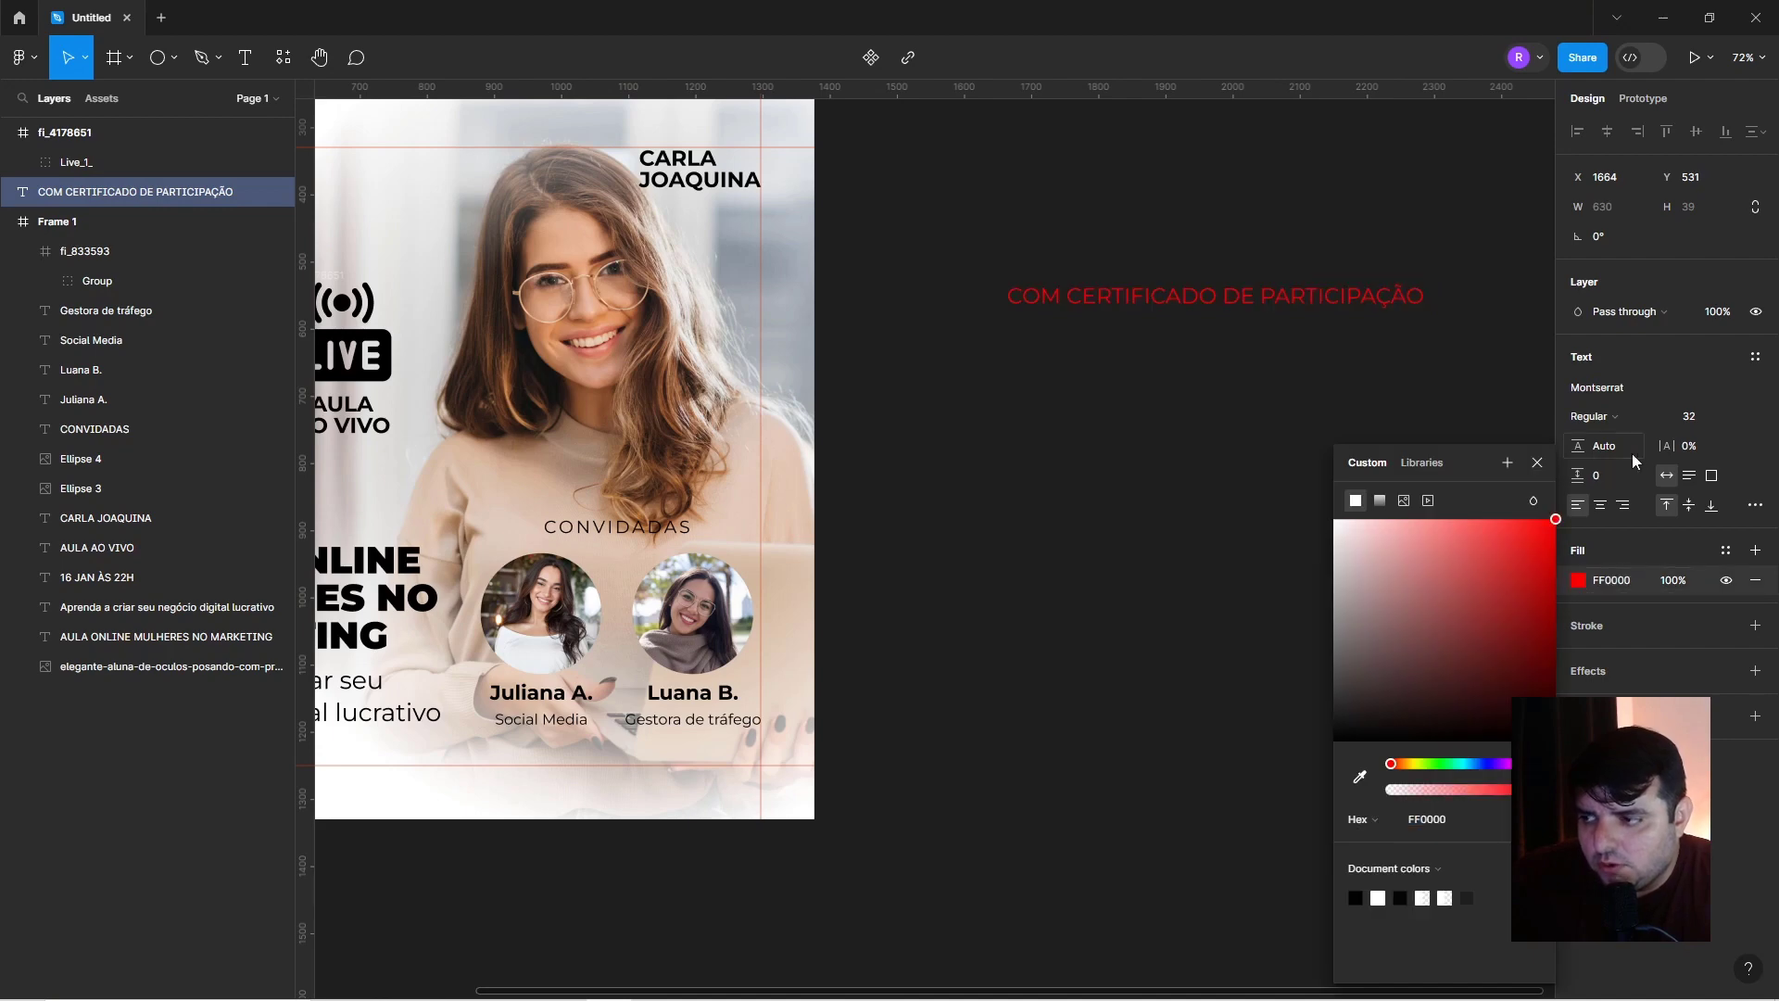
Curve the text into a circle with Type Tool, rotation -40 and radius 106.
{"action": "left_click", "coordinate": [21, 58]}
{"action": "mouse_move", "coordinate": [58, 311]}
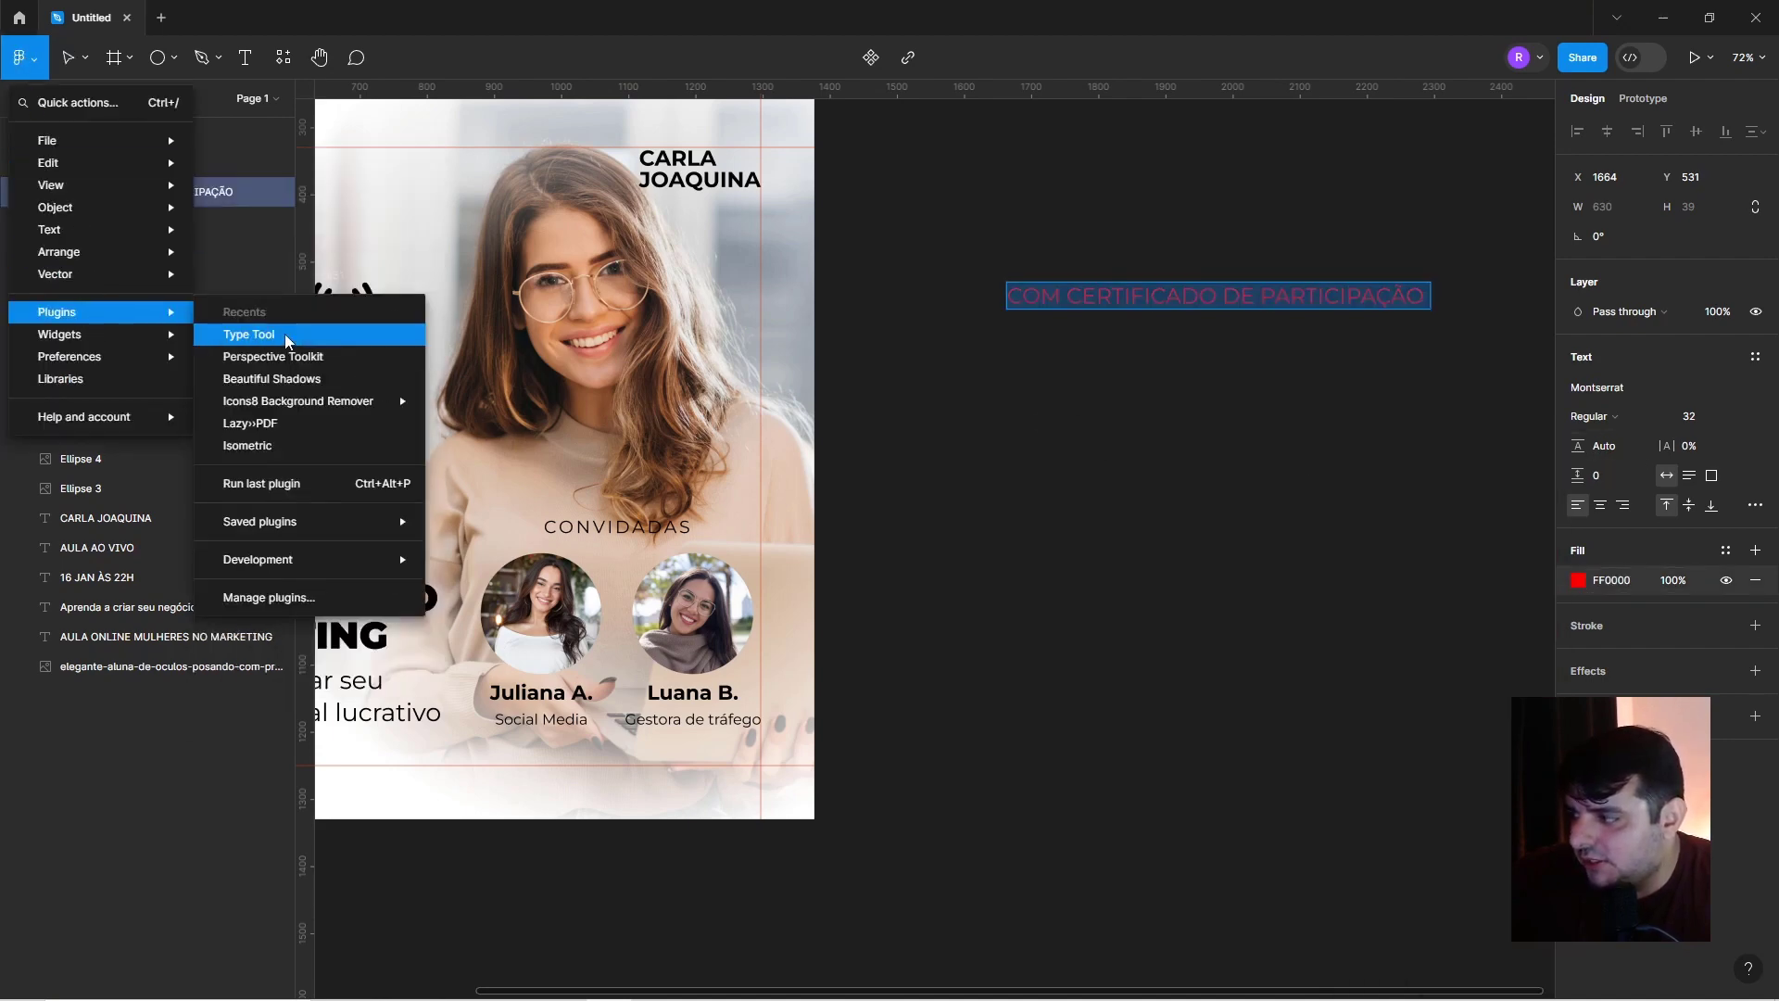
{"action": "left_click", "coordinate": [278, 335]}
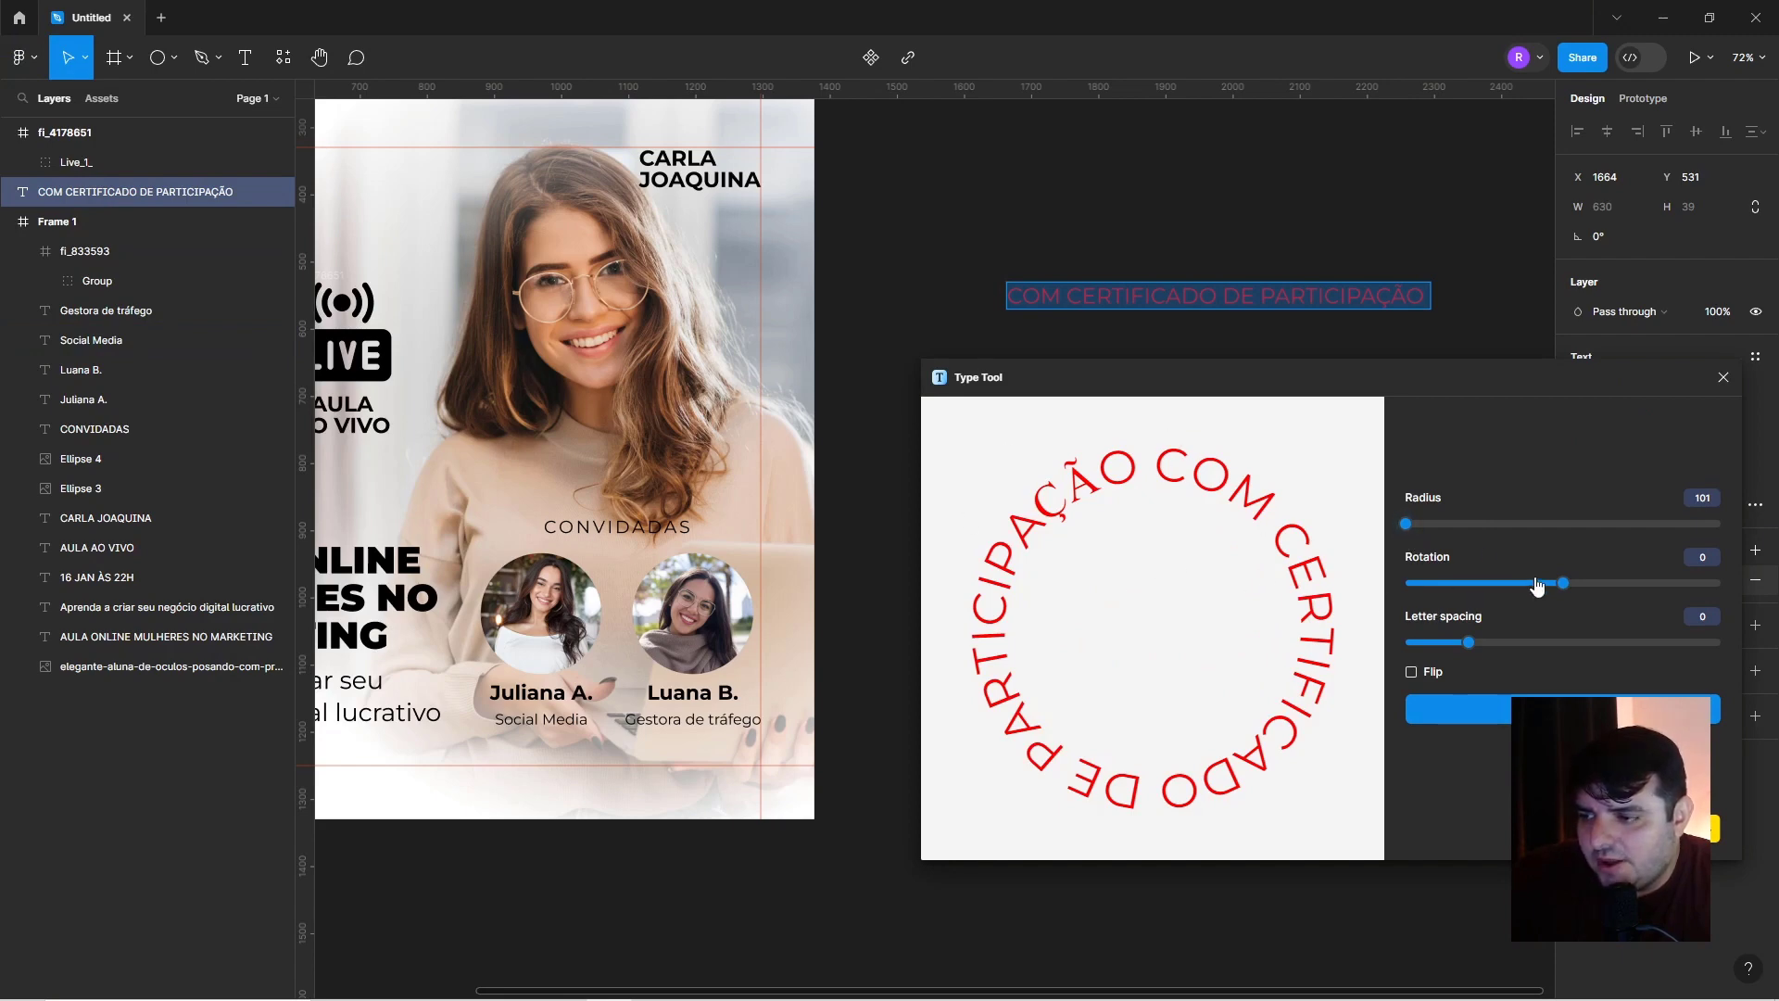
{"action": "left_click_drag", "start_coordinate": [1564, 582], "coordinate": [1527, 582]}
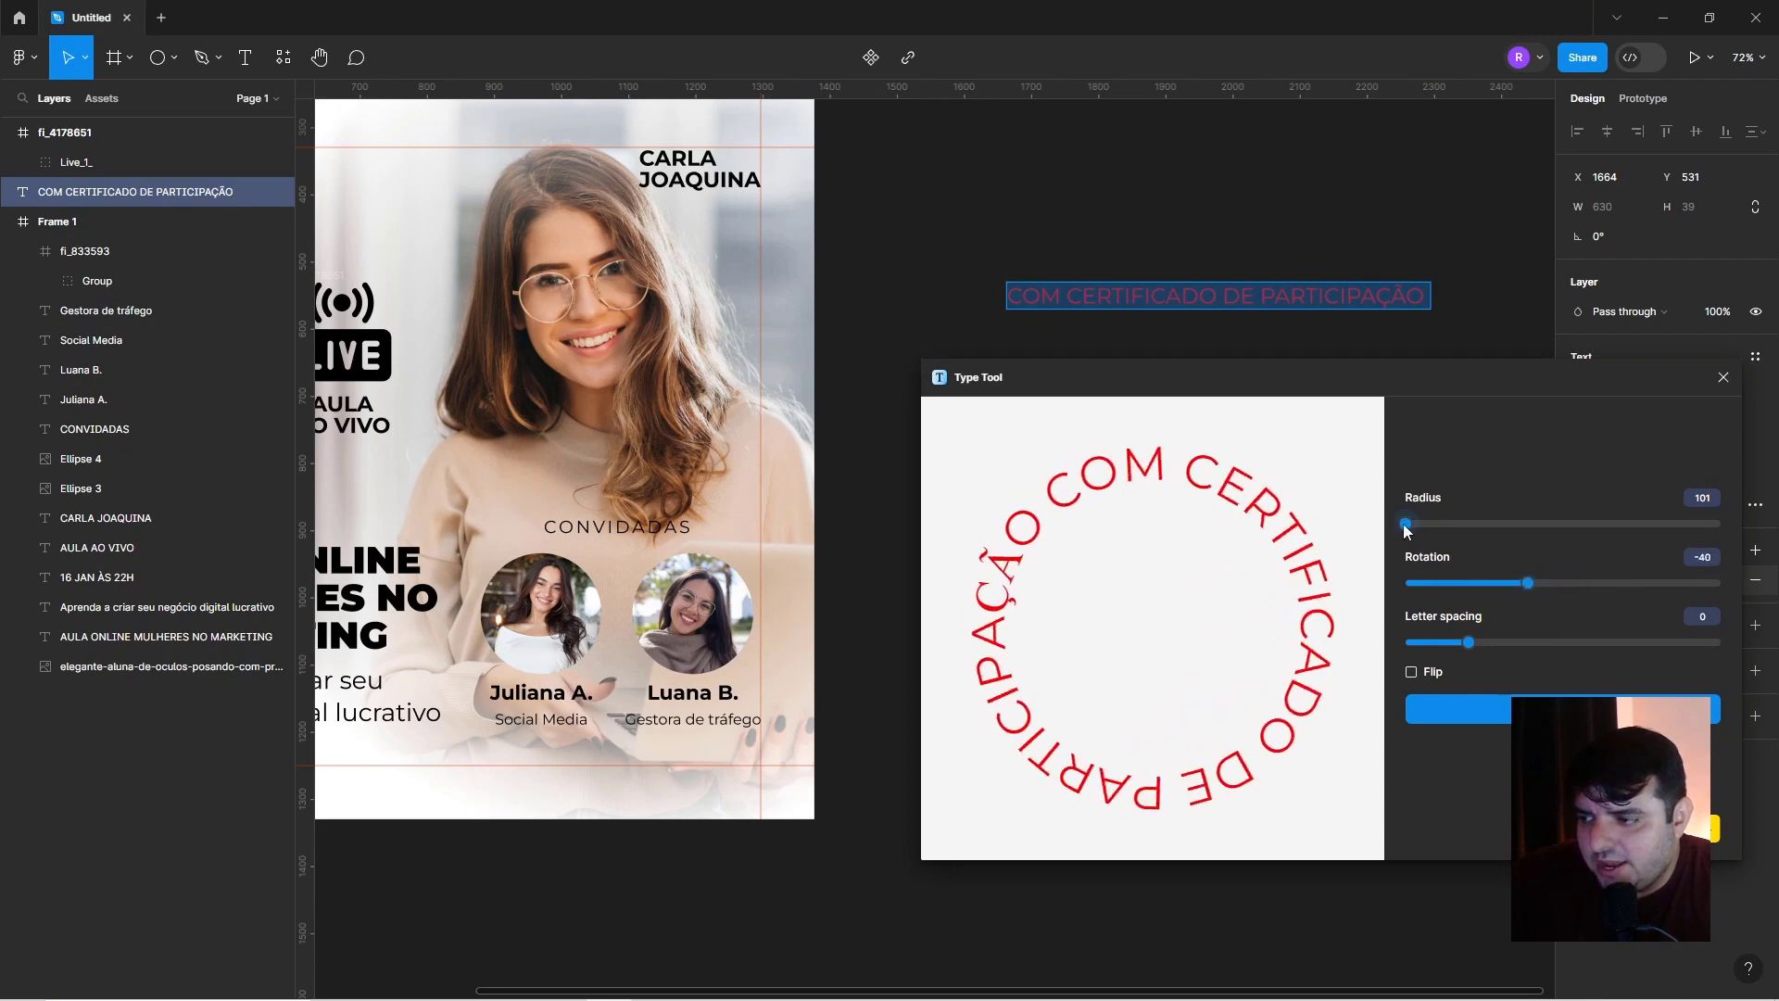
{"action": "left_click_drag", "start_coordinate": [1405, 524], "coordinate": [1410, 524]}
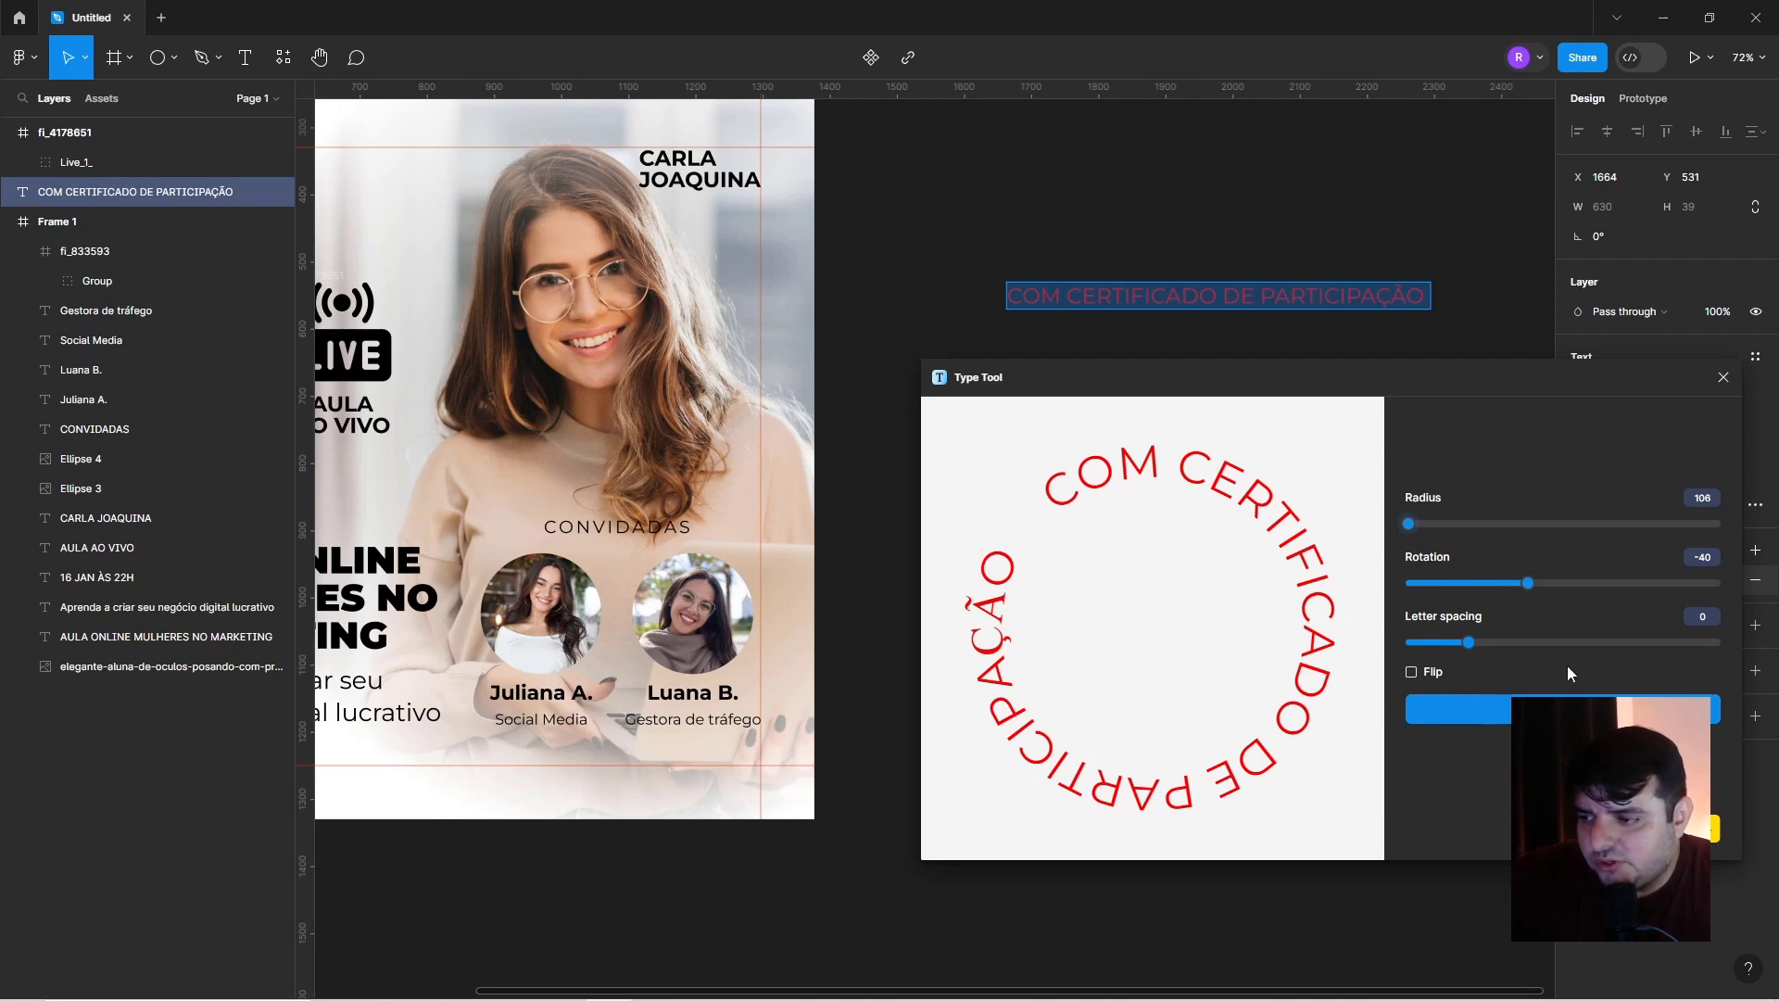
{"action": "left_click", "coordinate": [1569, 709]}
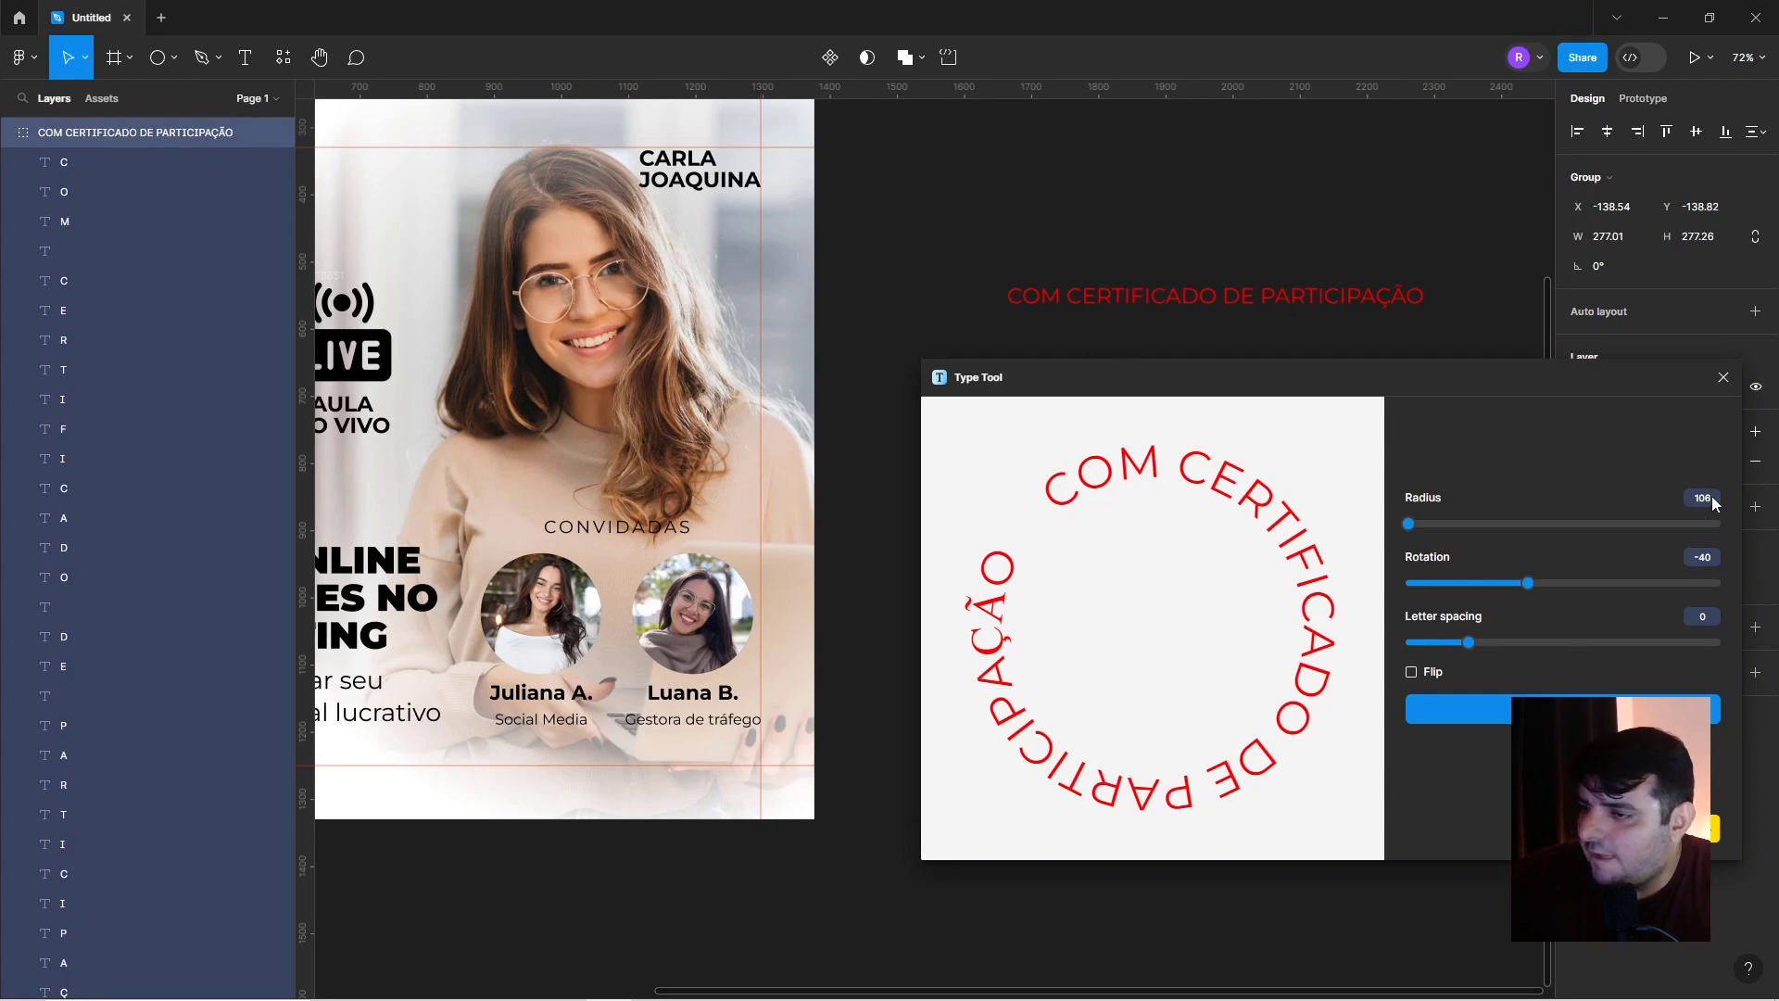
Draw a small ellipse dot in the gap between the circular text's ends.
{"action": "left_click", "coordinate": [1723, 377]}
{"action": "scroll", "coordinate": [1219, 393], "scroll_direction": "down", "scroll_amount": 5}
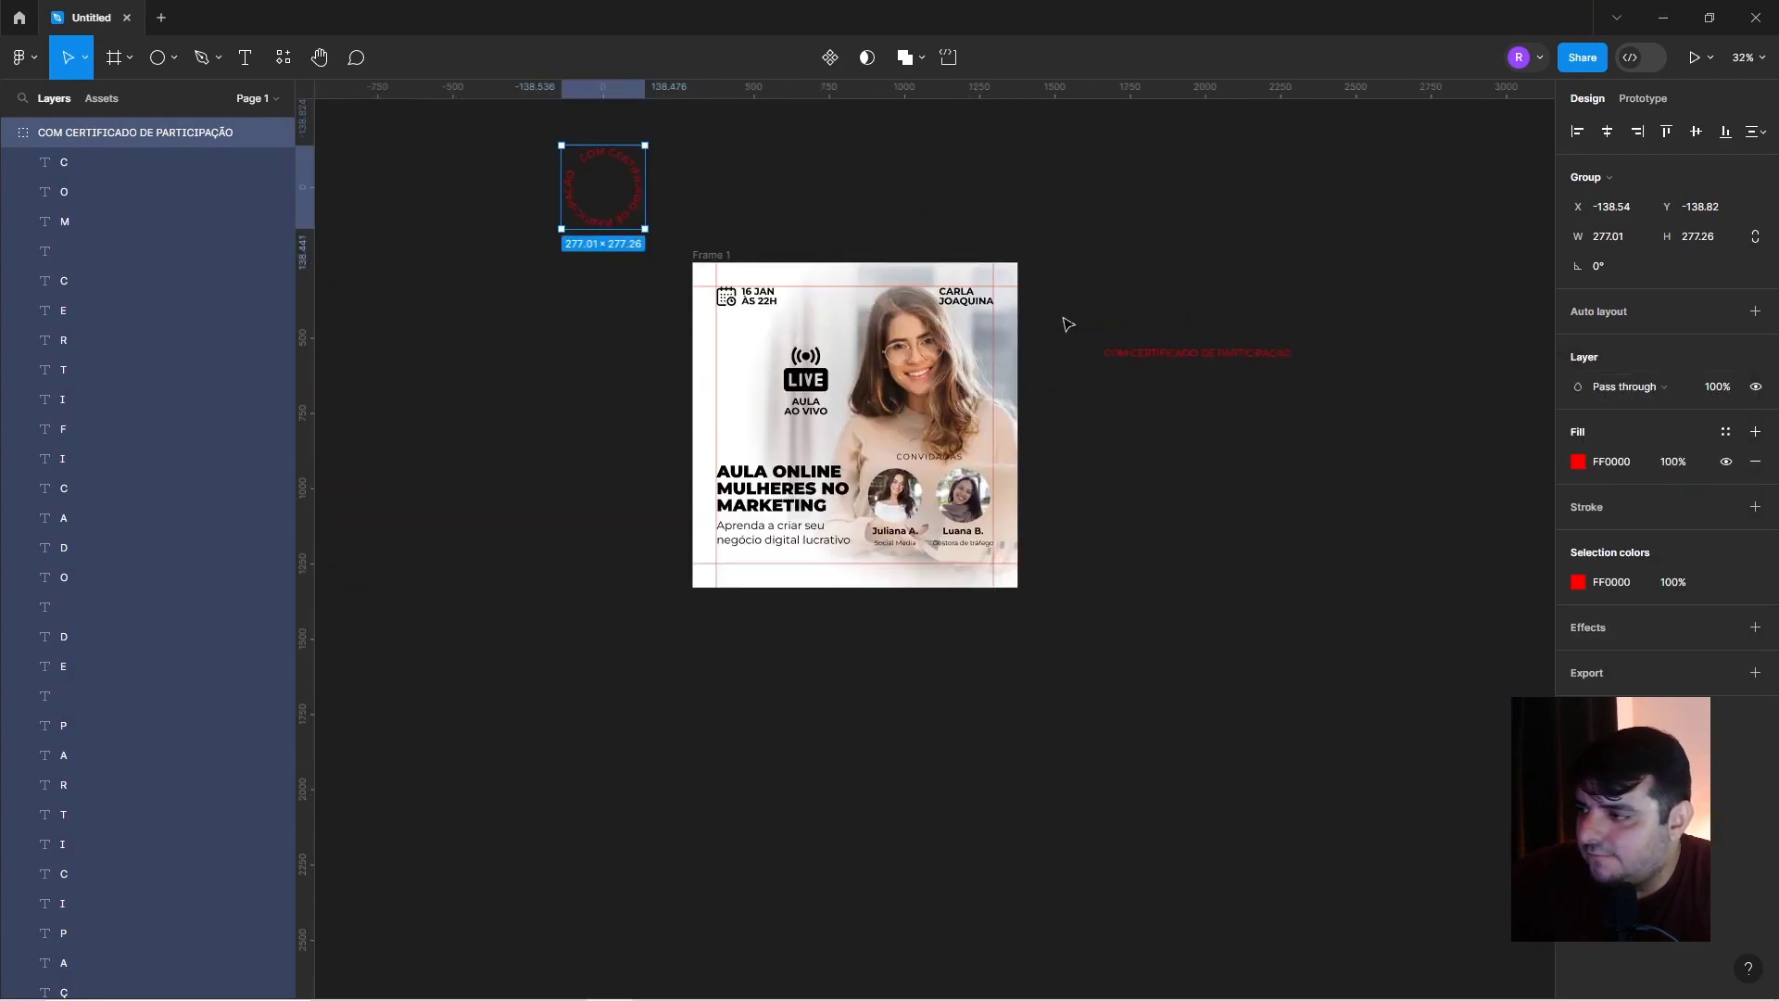
{"action": "scroll", "coordinate": [627, 180], "scroll_direction": "up", "scroll_amount": 3}
{"action": "scroll", "coordinate": [529, 167], "scroll_direction": "up", "scroll_amount": 2}
{"action": "scroll", "coordinate": [522, 241], "scroll_direction": "up", "scroll_amount": 5}
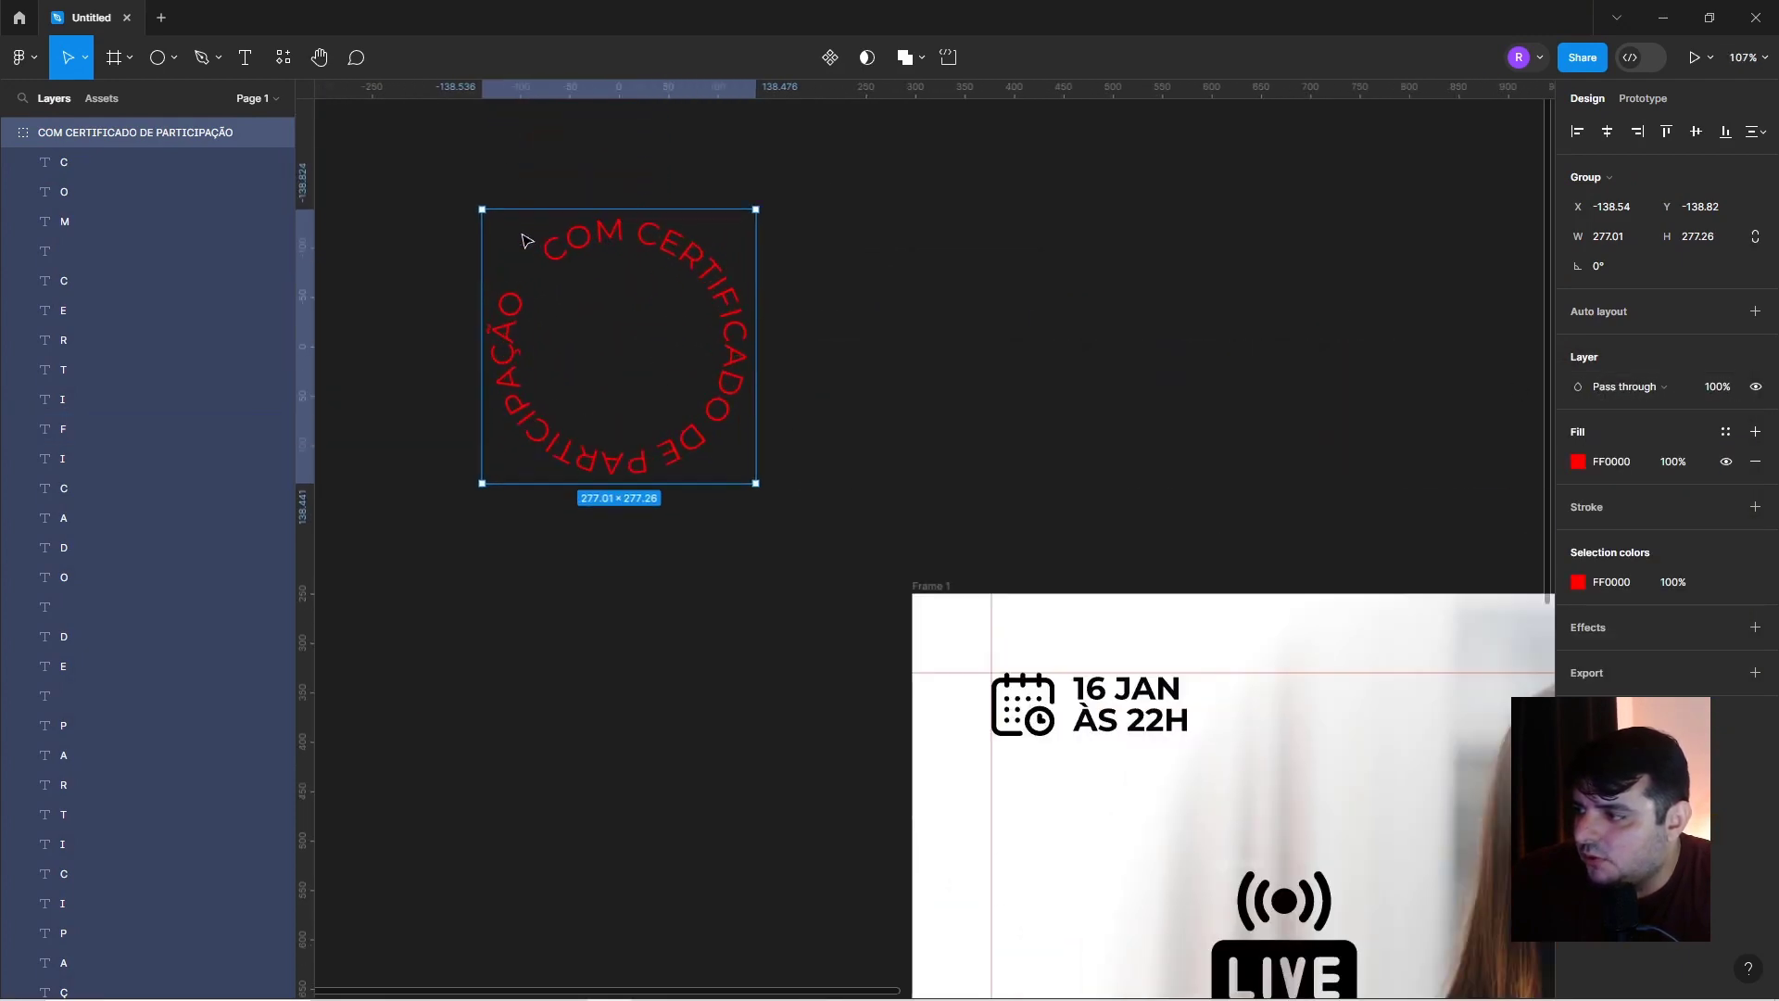
{"action": "scroll", "coordinate": [459, 227], "scroll_direction": "up", "scroll_amount": 5}
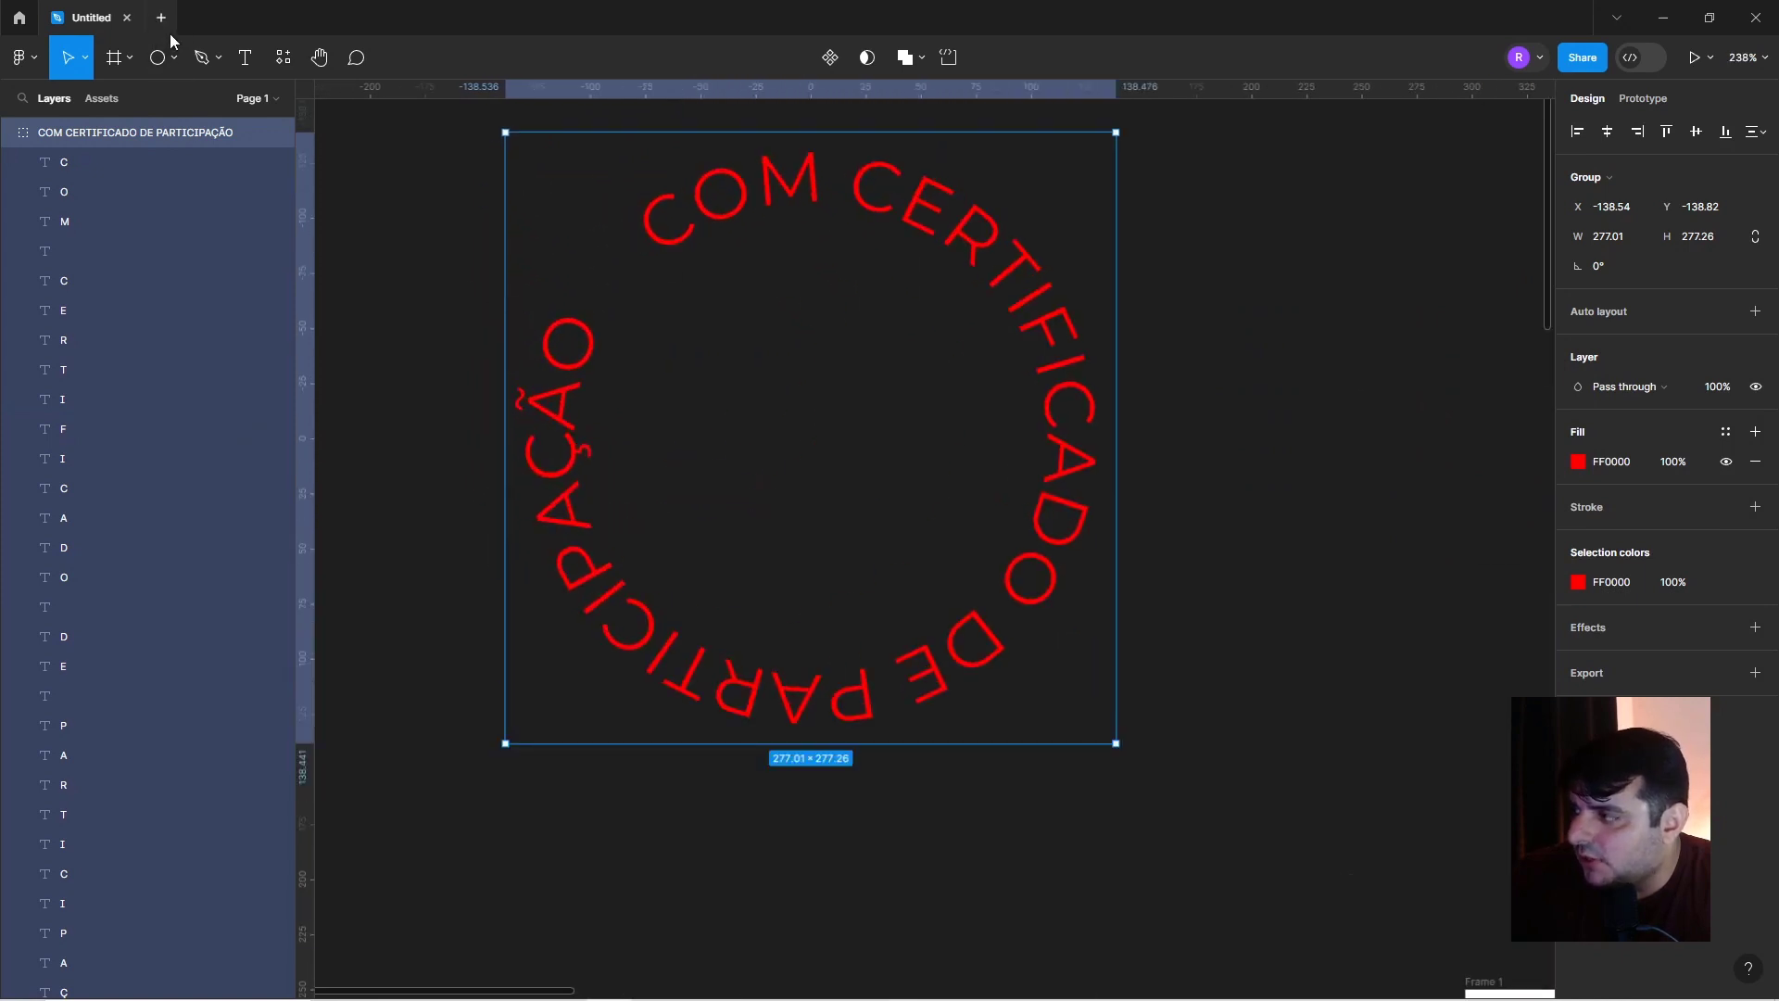
{"action": "key", "text": "o"}
{"action": "left_click_drag", "start_coordinate": [623, 277], "coordinate": [598, 254]}
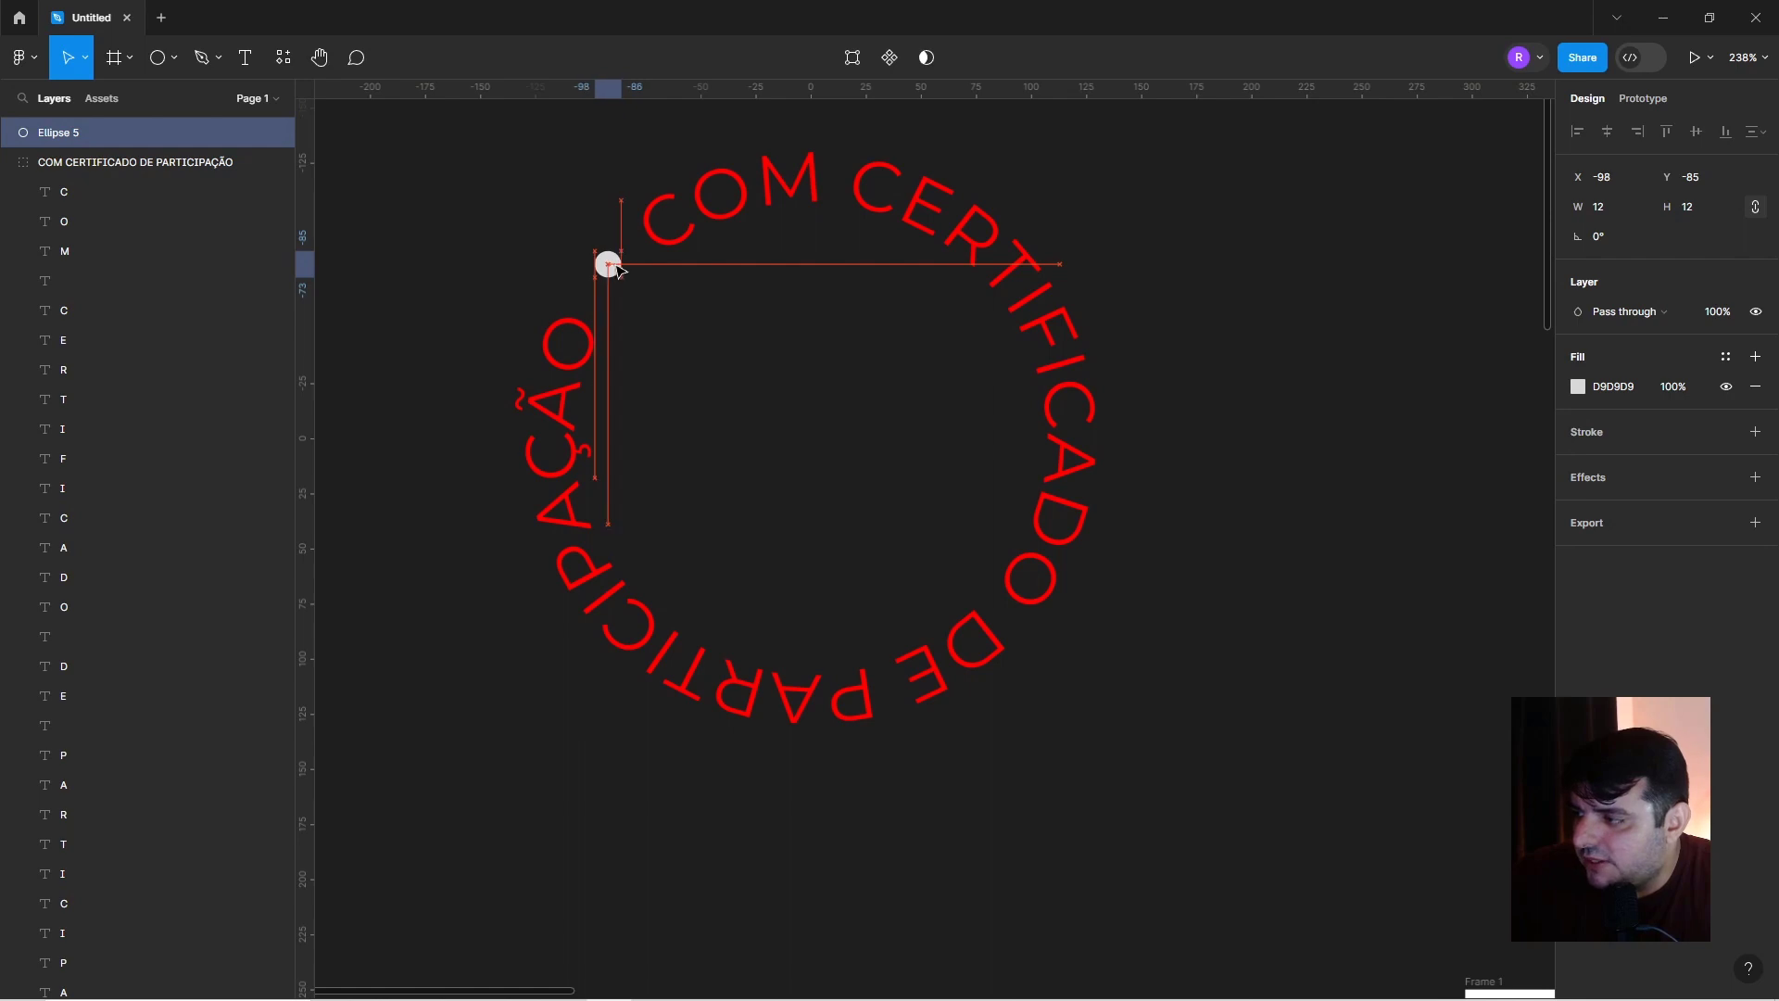
Colour the dot the same red as the text and select it with the ring.
{"action": "key", "text": "i"}
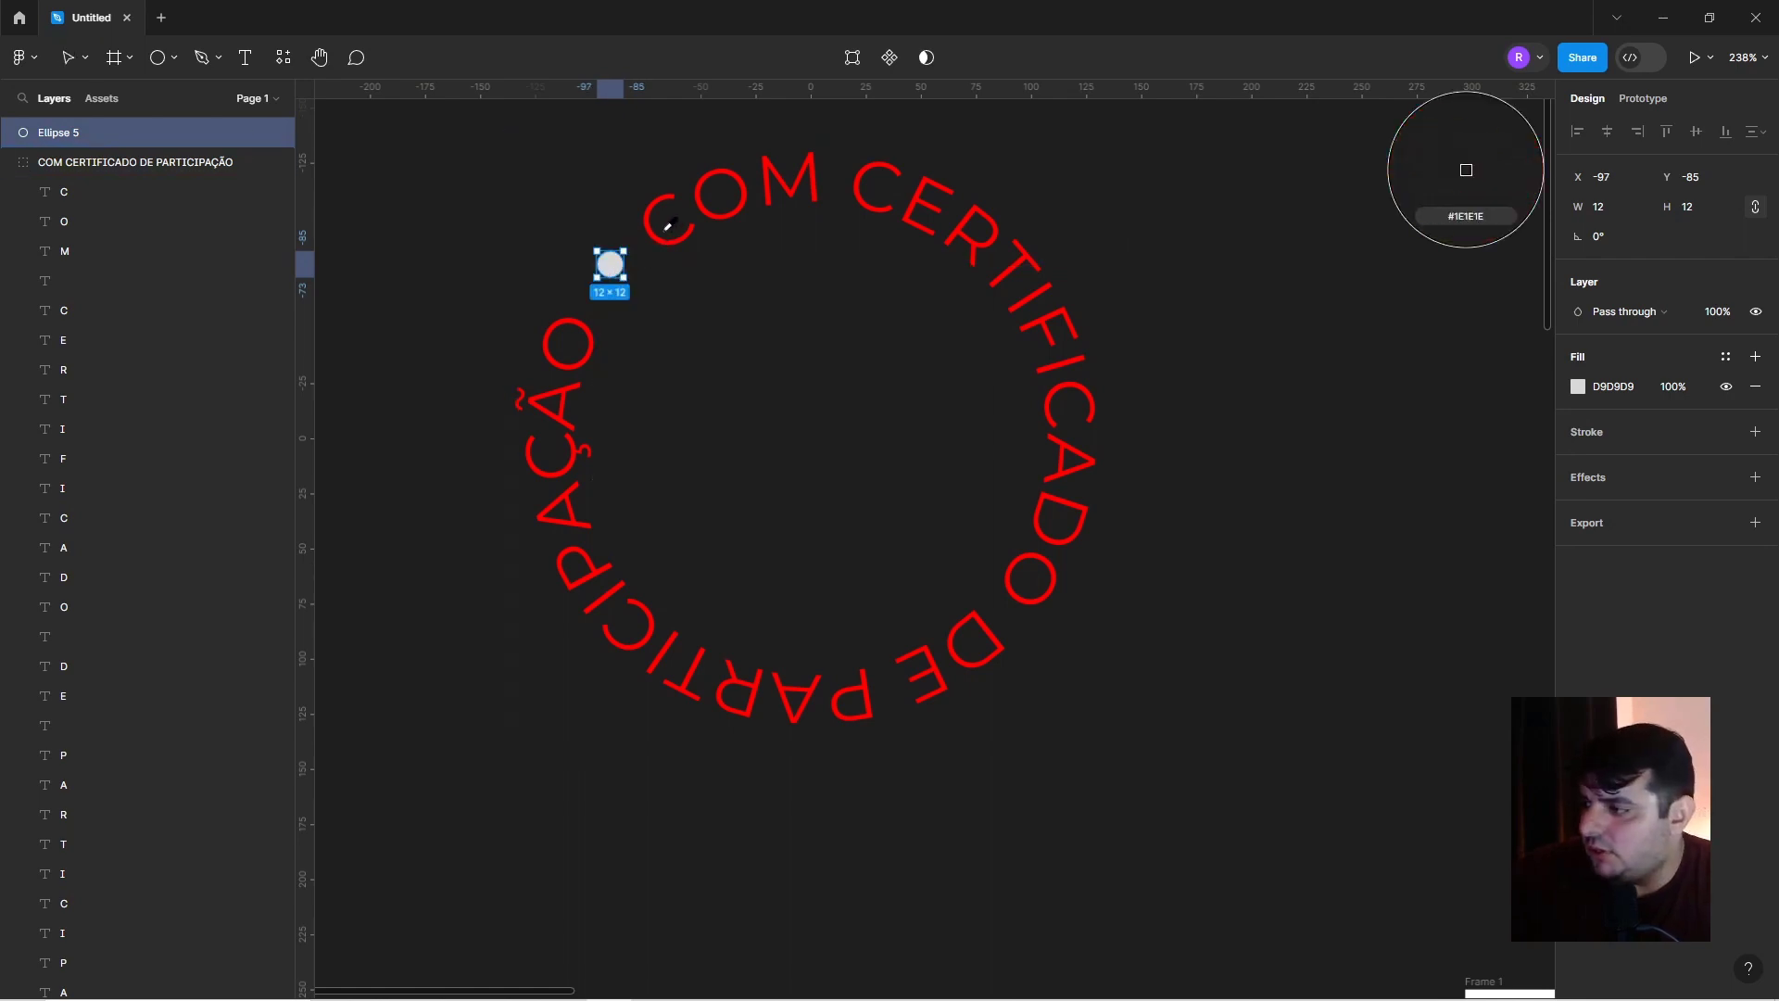
{"action": "key", "text": "Escape"}
{"action": "key", "text": "i"}
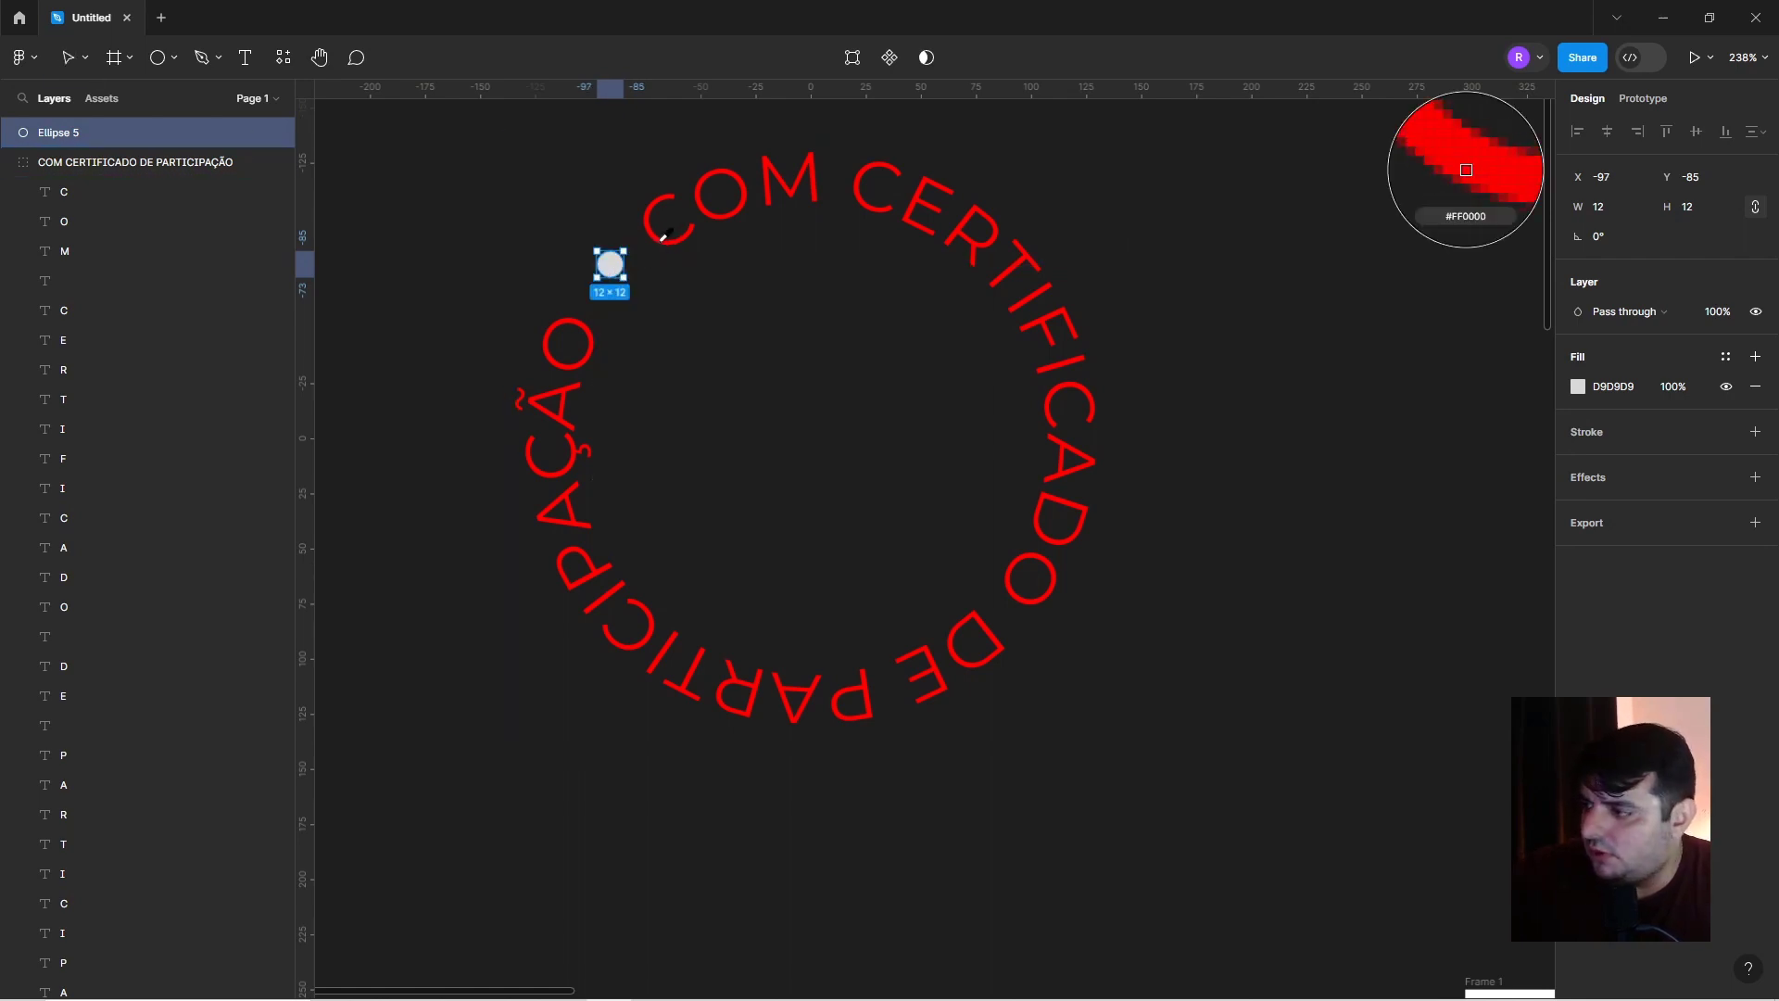
{"action": "left_click", "coordinate": [663, 246]}
{"action": "scroll", "coordinate": [574, 236], "scroll_direction": "down", "scroll_amount": 5}
{"action": "left_click", "coordinate": [548, 234]}
{"action": "left_click_drag", "start_coordinate": [523, 185], "coordinate": [732, 380]}
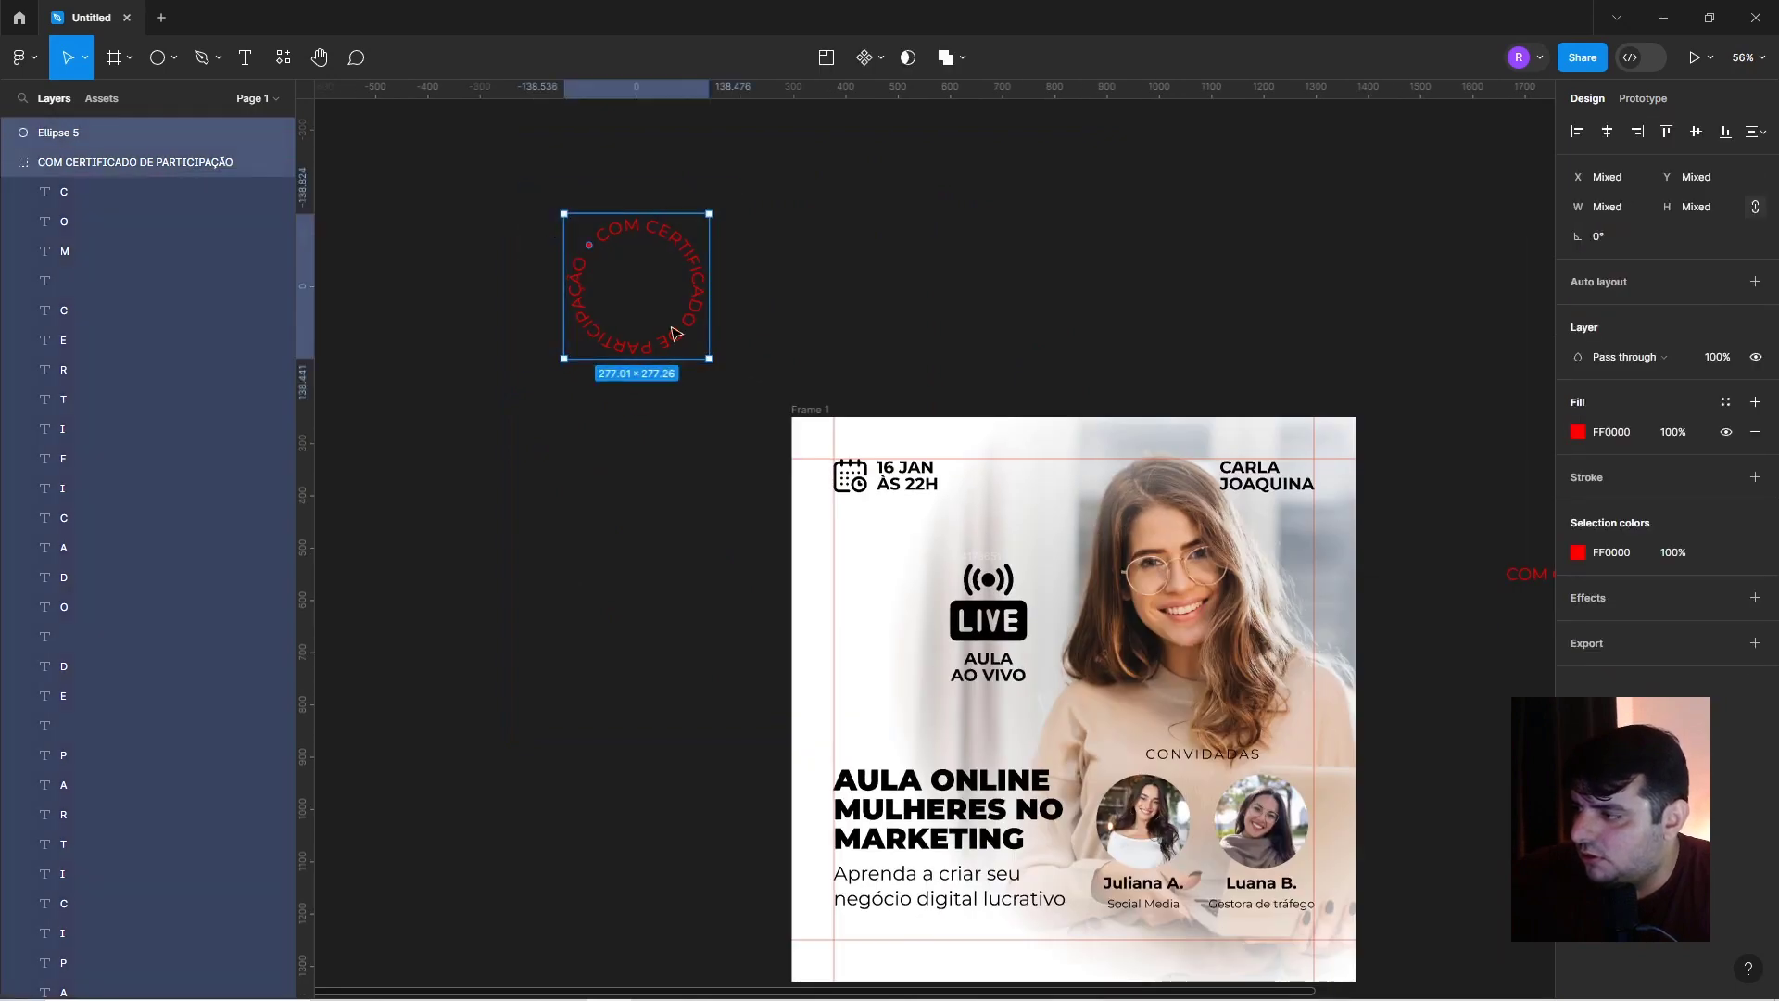
{"action": "key", "text": "shift+2"}
{"action": "scroll", "coordinate": [922, 390], "scroll_direction": "down", "scroll_amount": 2}
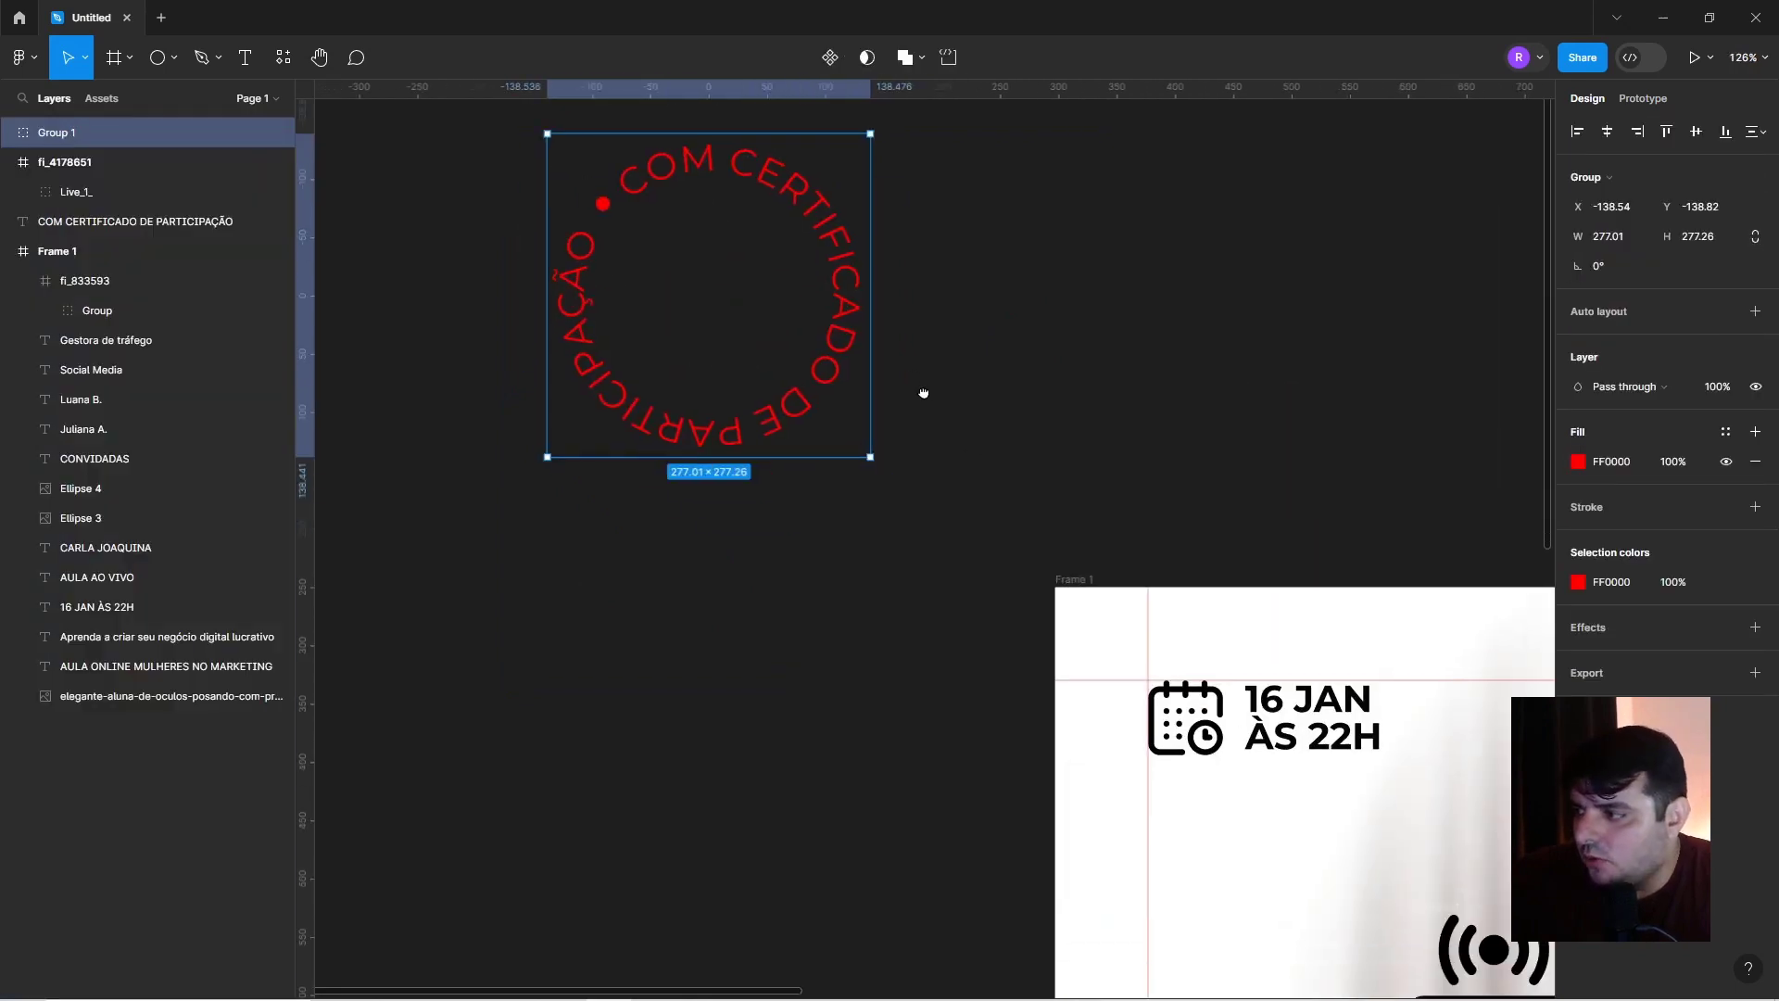
Place the circular text ring over the LIVE icon and shrink its red dot.
{"action": "mouse_move", "coordinate": [827, 246]}
{"action": "left_mouse_down"}
{"action": "mouse_move", "coordinate": [965, 609]}
{"action": "mouse_move", "coordinate": [1047, 610]}
{"action": "mouse_move", "coordinate": [1011, 572]}
{"action": "left_mouse_up"}
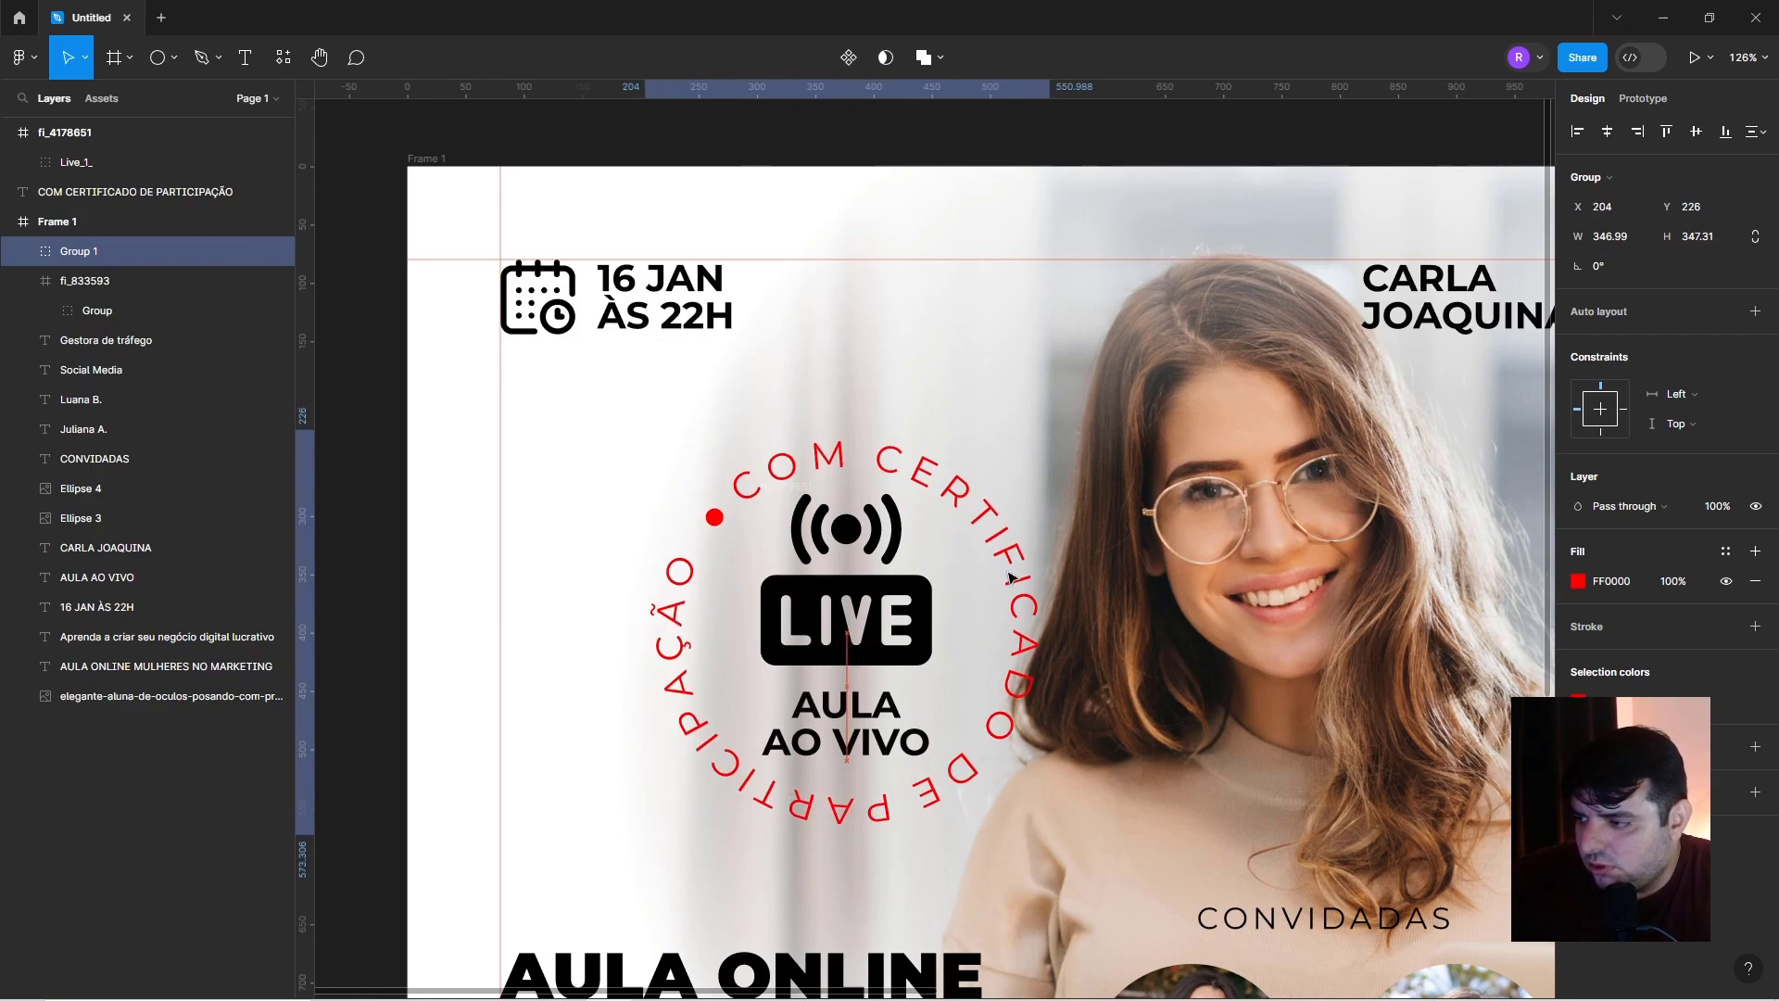
{"action": "scroll", "coordinate": [1011, 572], "scroll_direction": "down", "scroll_amount": 3}
{"action": "double_click", "coordinate": [597, 331]}
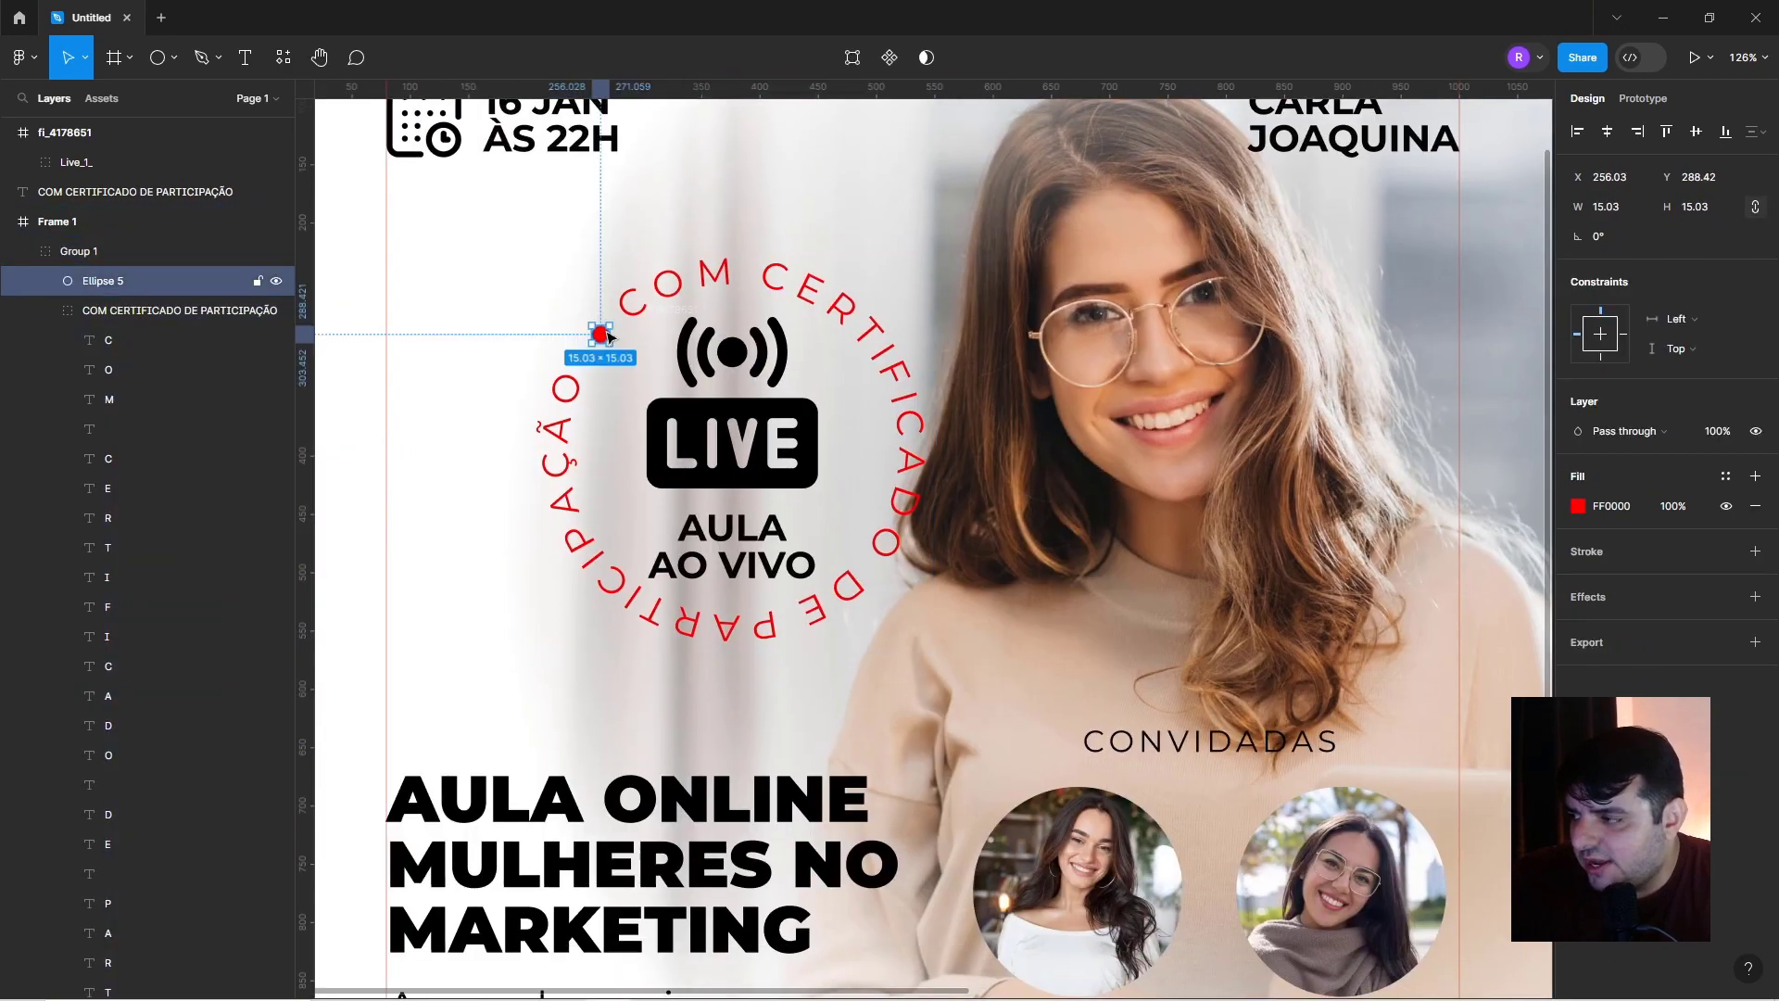
{"action": "scroll", "coordinate": [630, 350], "scroll_direction": "up", "scroll_amount": 5}
{"action": "left_click_drag", "start_coordinate": [630, 350], "coordinate": [607, 342]}
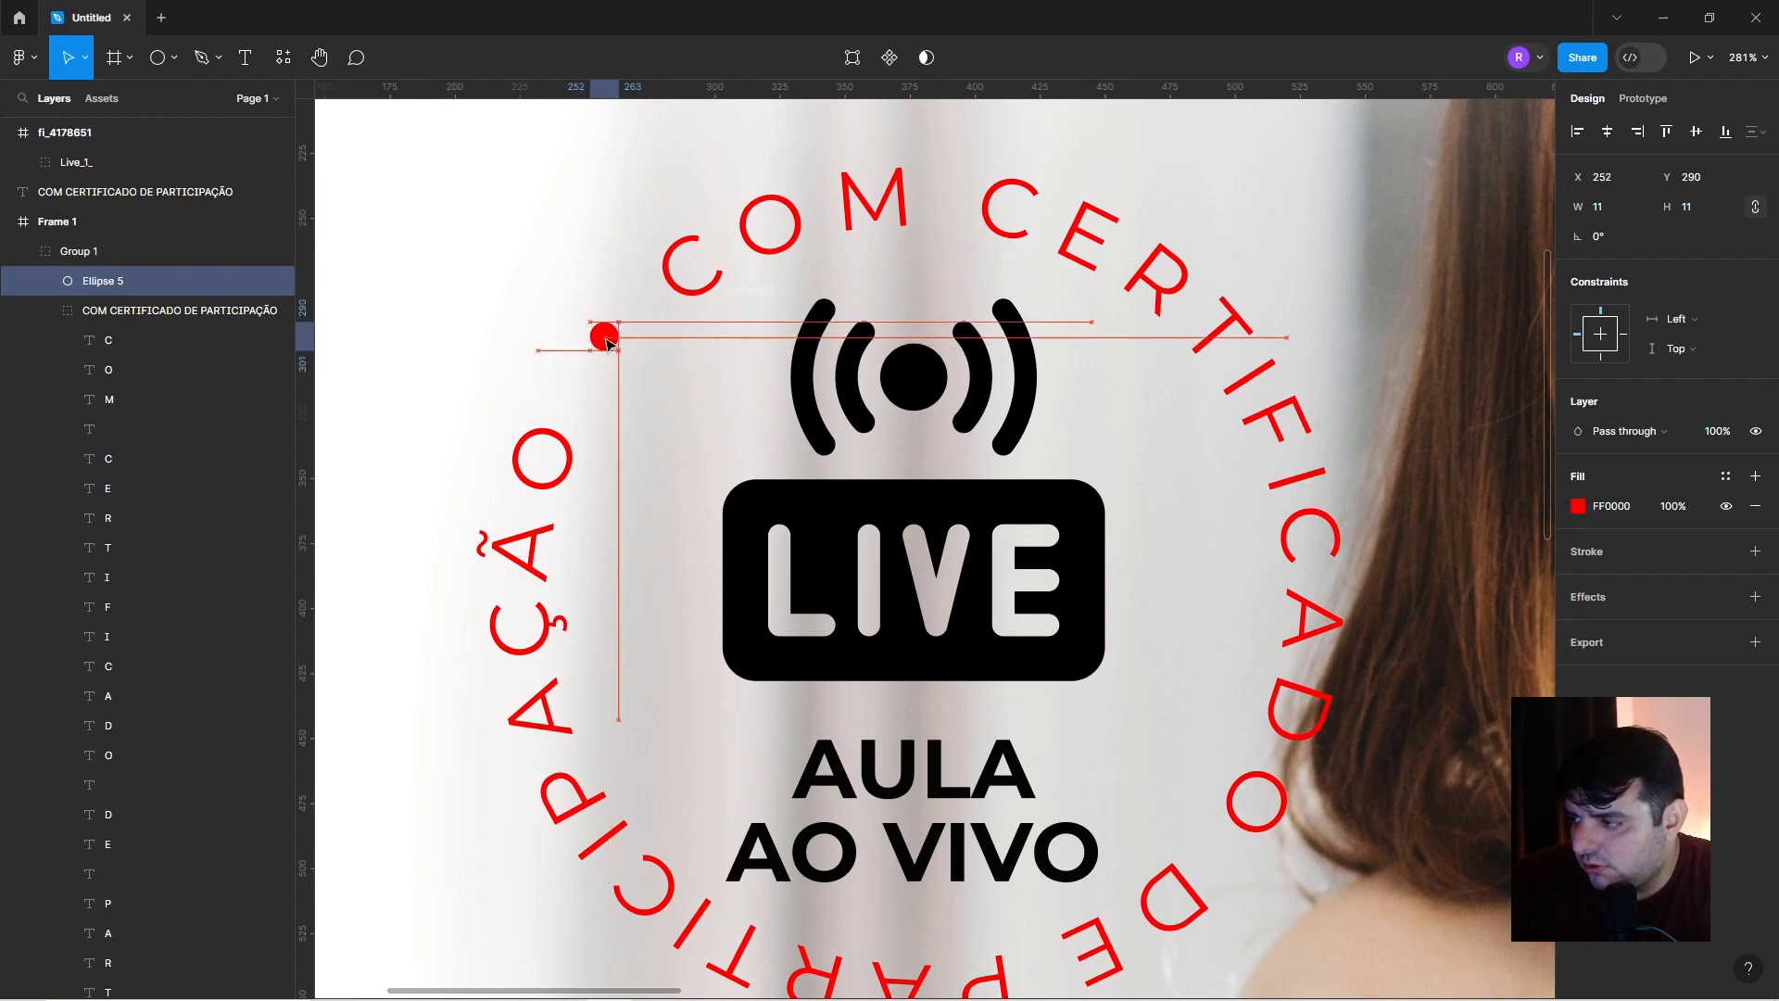
Narrow the LIVE icon and AULA AO VIVO caption, move them up and centre them.
{"action": "scroll", "coordinate": [607, 343], "scroll_direction": "down", "scroll_amount": 3}
{"action": "scroll", "coordinate": [607, 343], "scroll_direction": "down", "scroll_amount": 3}
{"action": "left_click", "coordinate": [757, 421]}
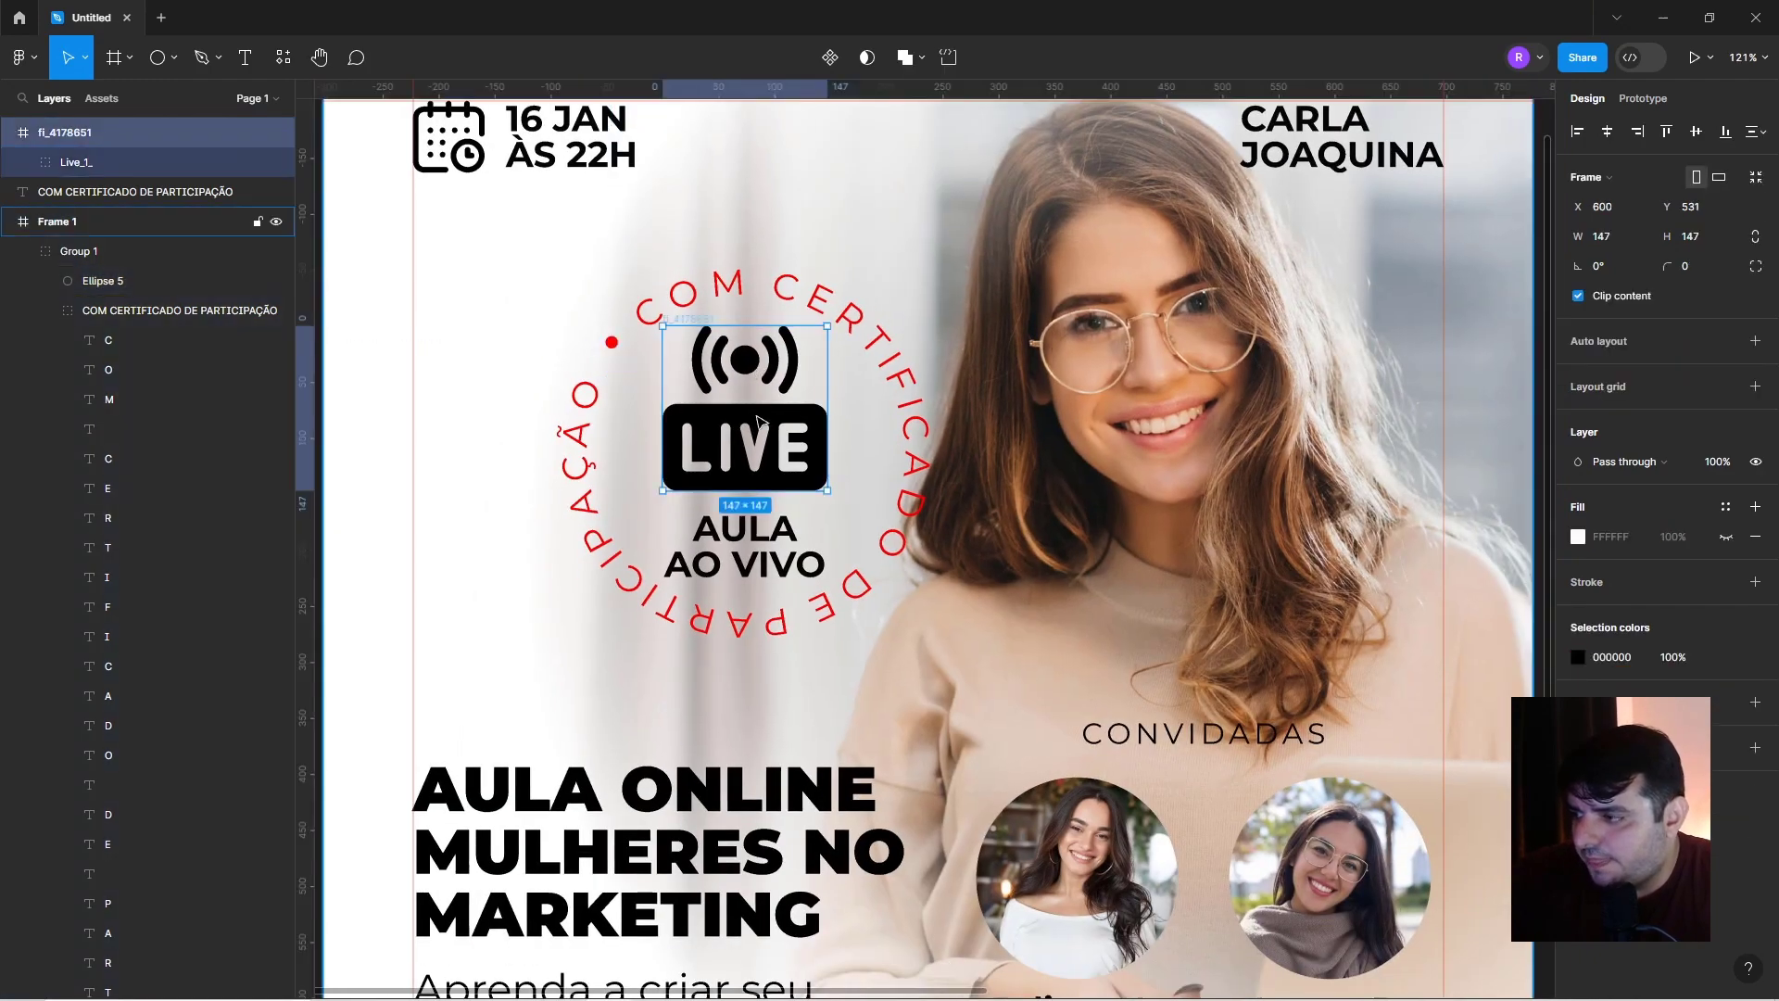
{"action": "left_click", "coordinate": [758, 533], "text": "shift"}
{"action": "left_click_drag", "start_coordinate": [827, 474], "coordinate": [808, 473]}
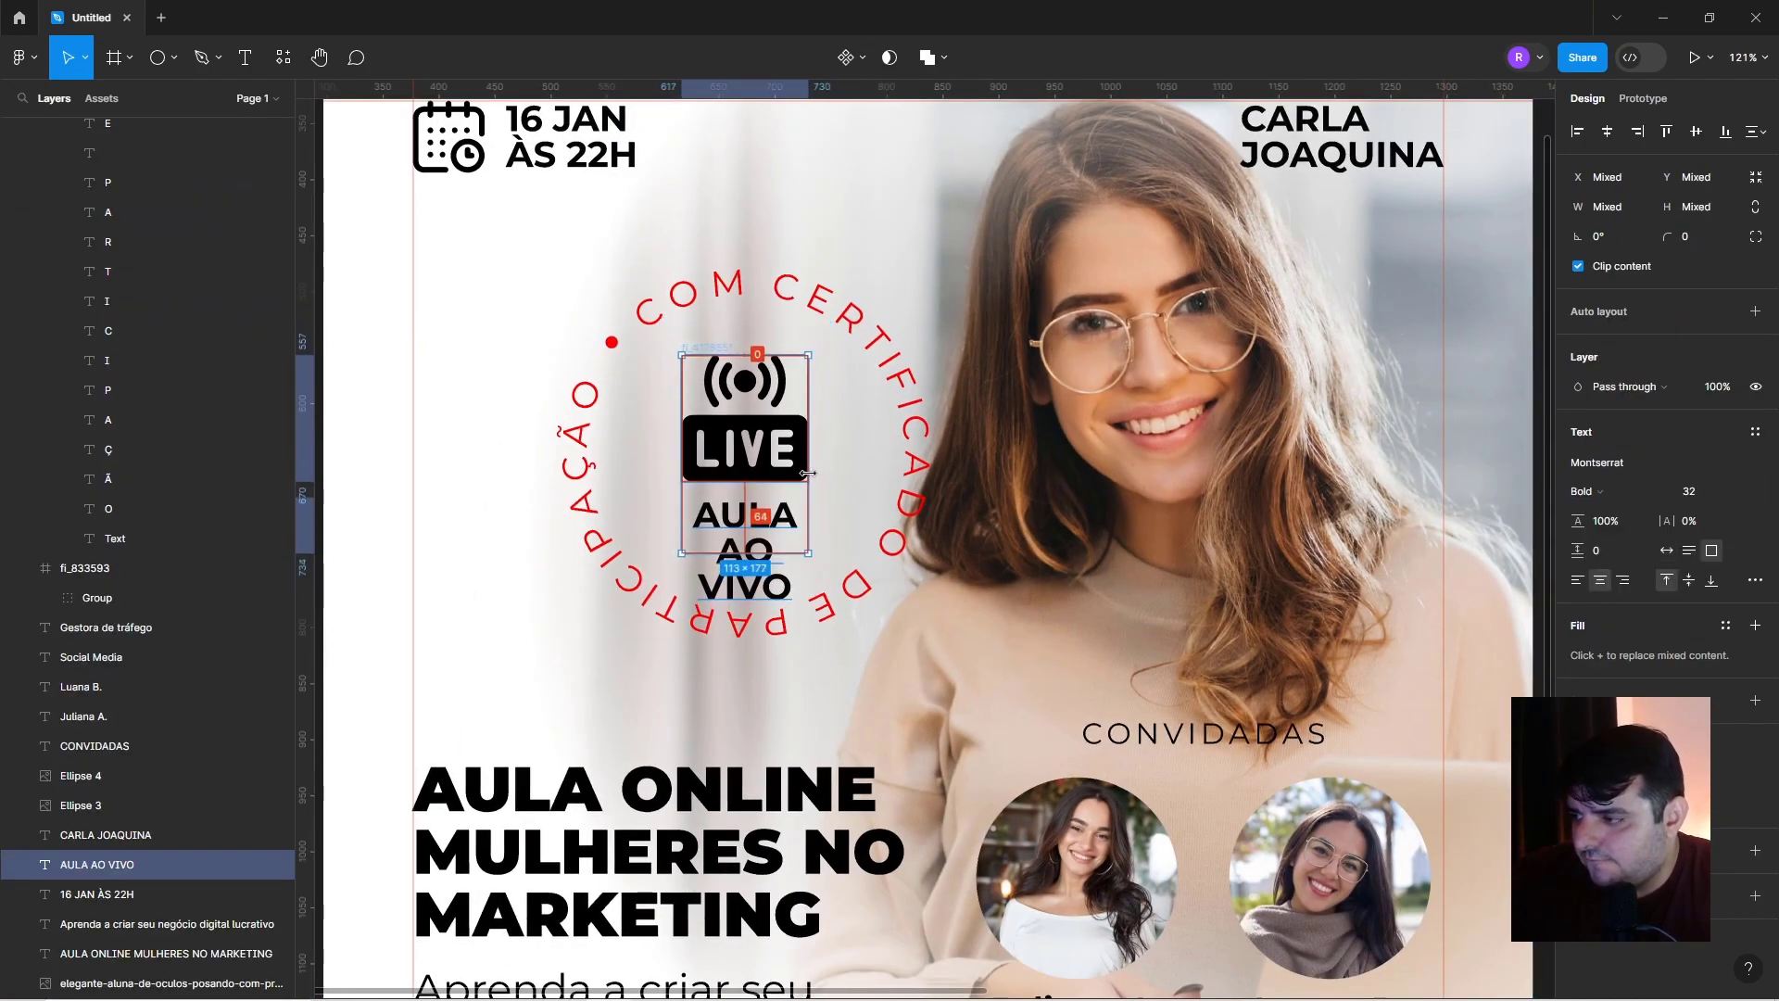
{"action": "left_click_drag", "start_coordinate": [762, 552], "coordinate": [839, 501]}
{"action": "left_click", "coordinate": [782, 516]}
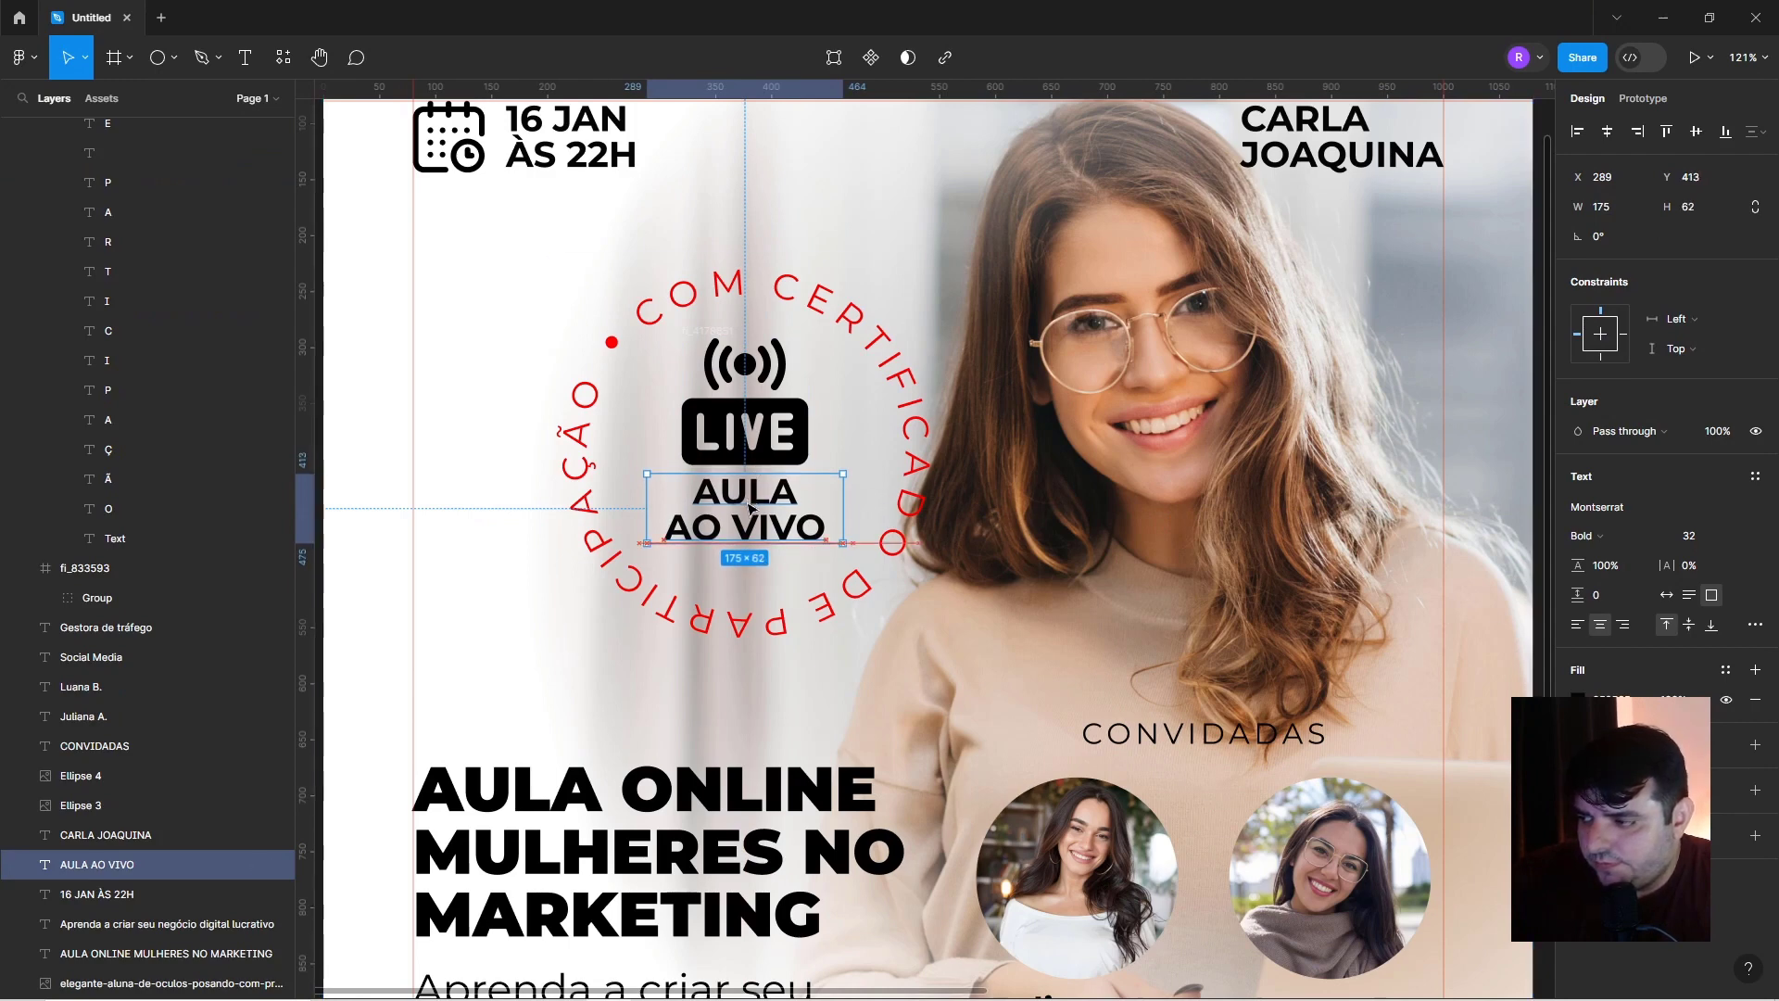
{"action": "left_click", "coordinate": [745, 389], "text": "shift"}
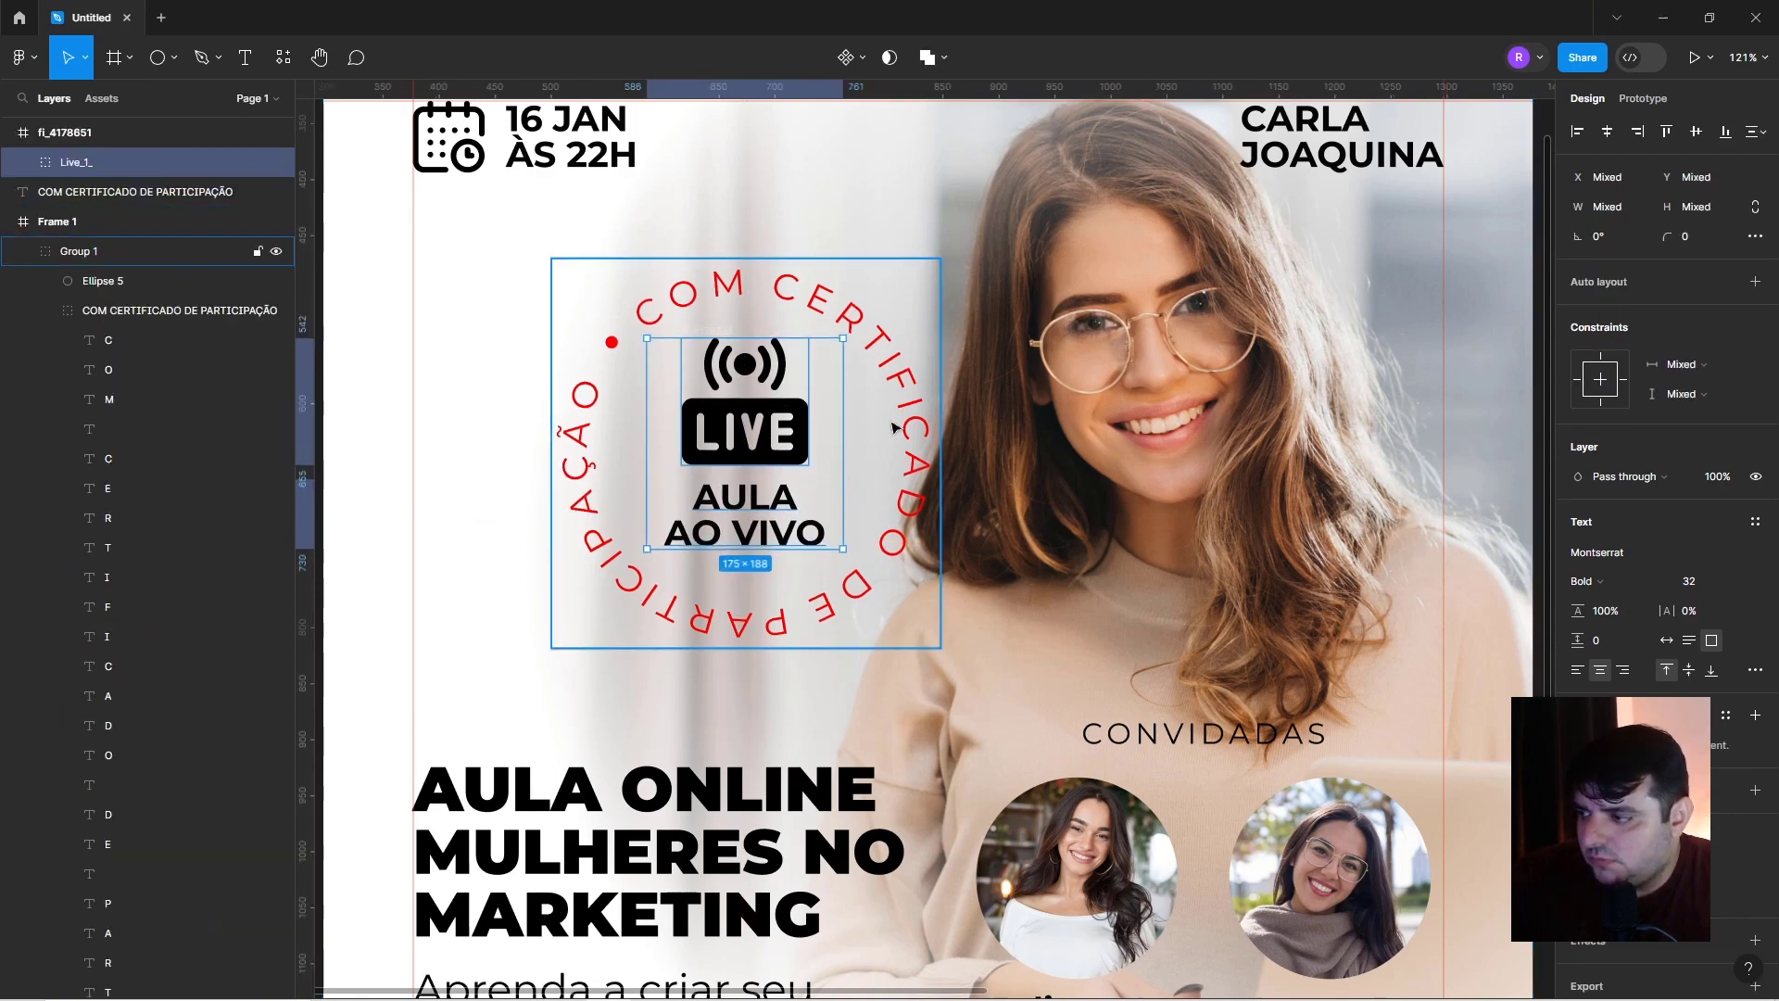
{"action": "left_click", "coordinate": [1608, 136]}
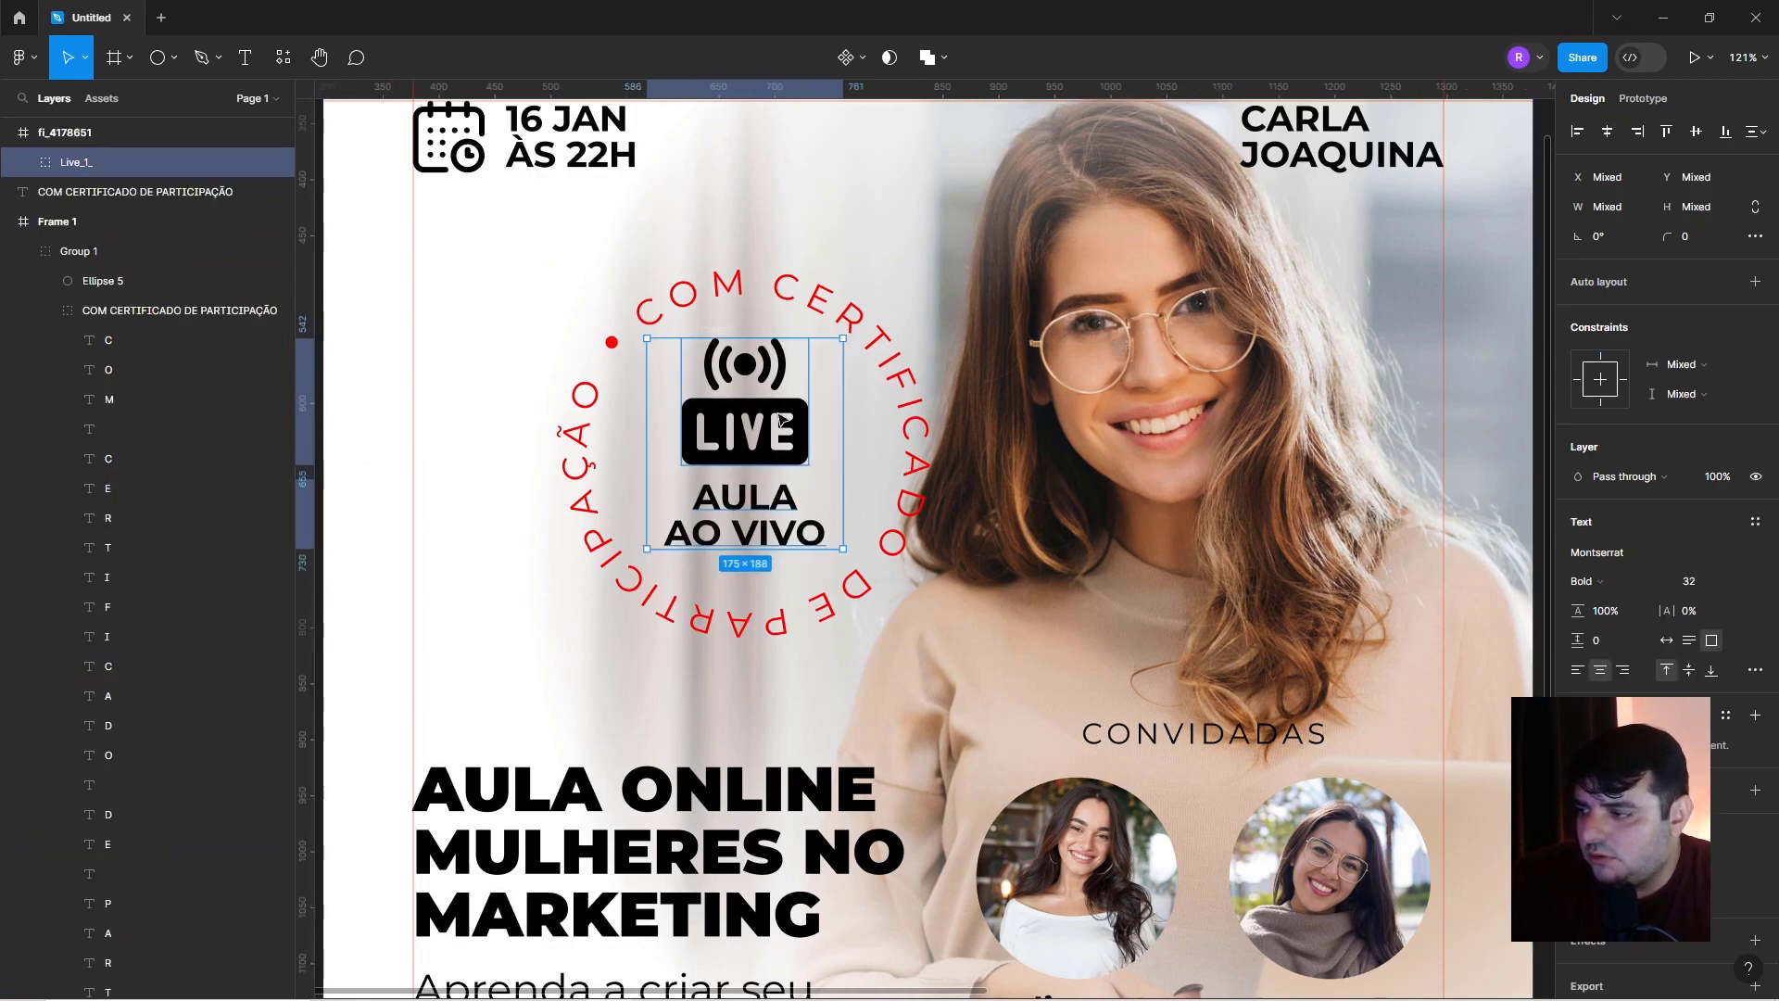
Group the LIVE icon with its caption and centre the group inside the ring.
{"action": "key", "text": "Delete"}
{"action": "key", "text": "ctrl+z"}
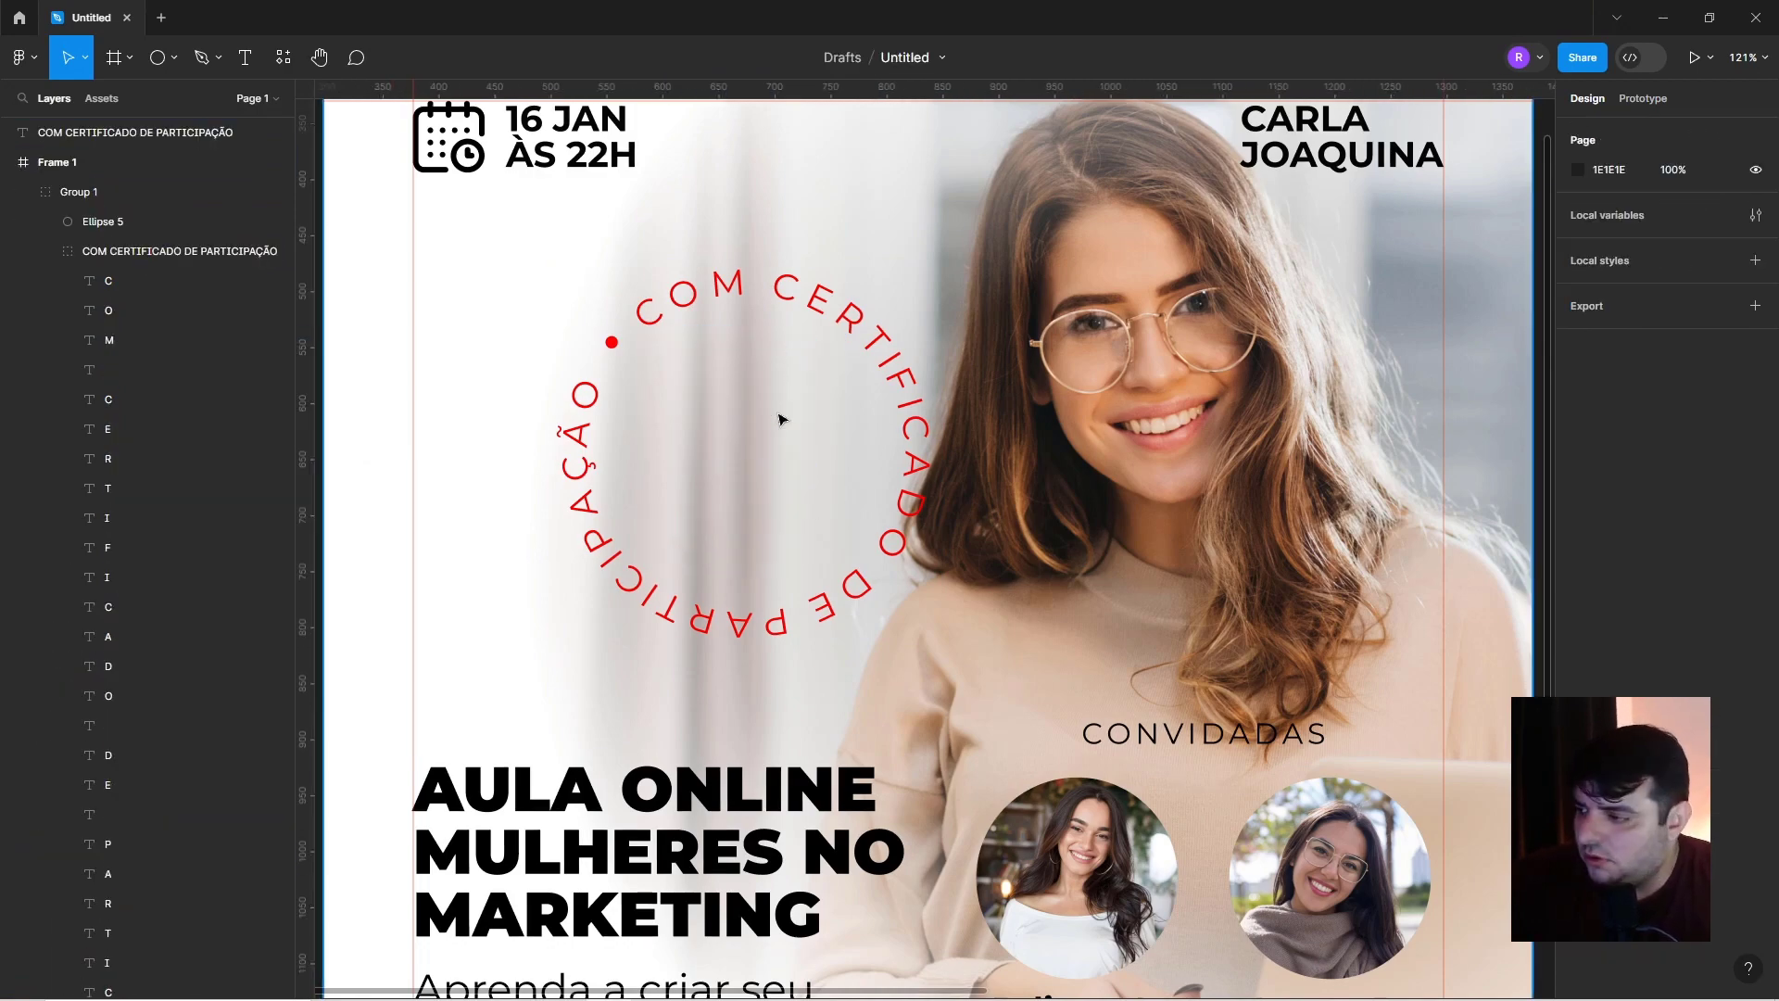
{"action": "key", "text": "ctrl+z"}
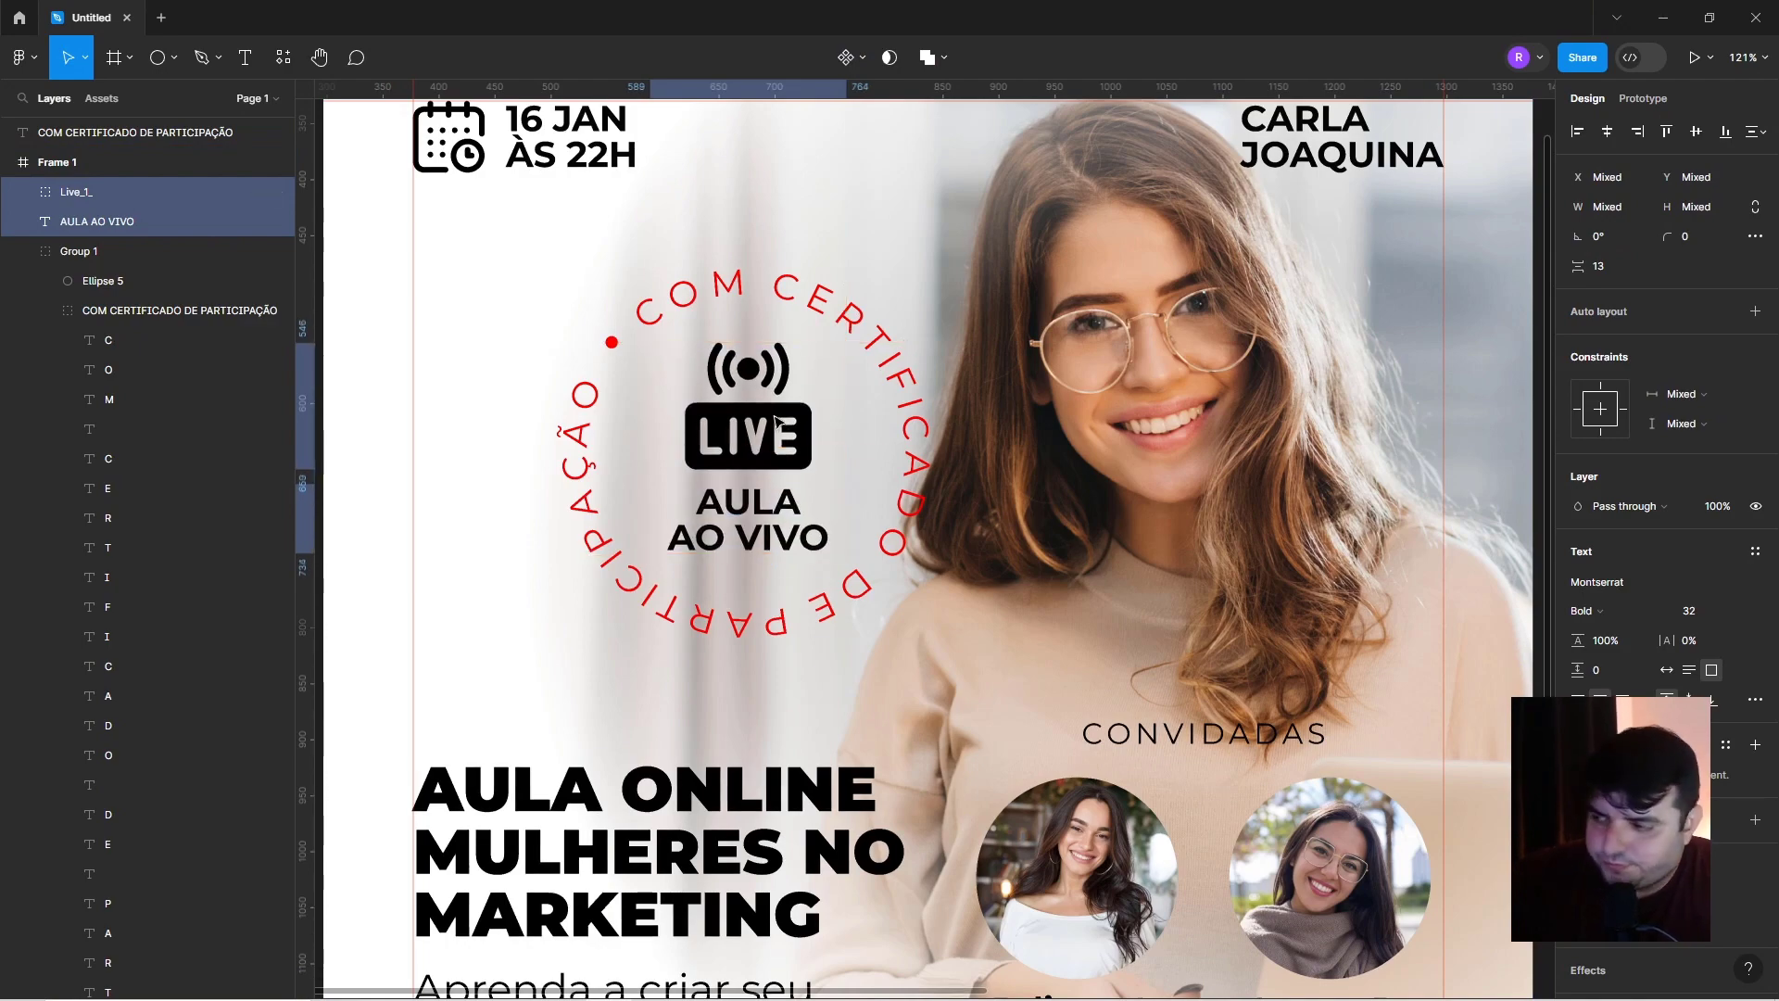
{"action": "key", "text": "ctrl+g"}
{"action": "left_click", "coordinate": [841, 317], "text": "shift"}
{"action": "left_click", "coordinate": [1609, 127]}
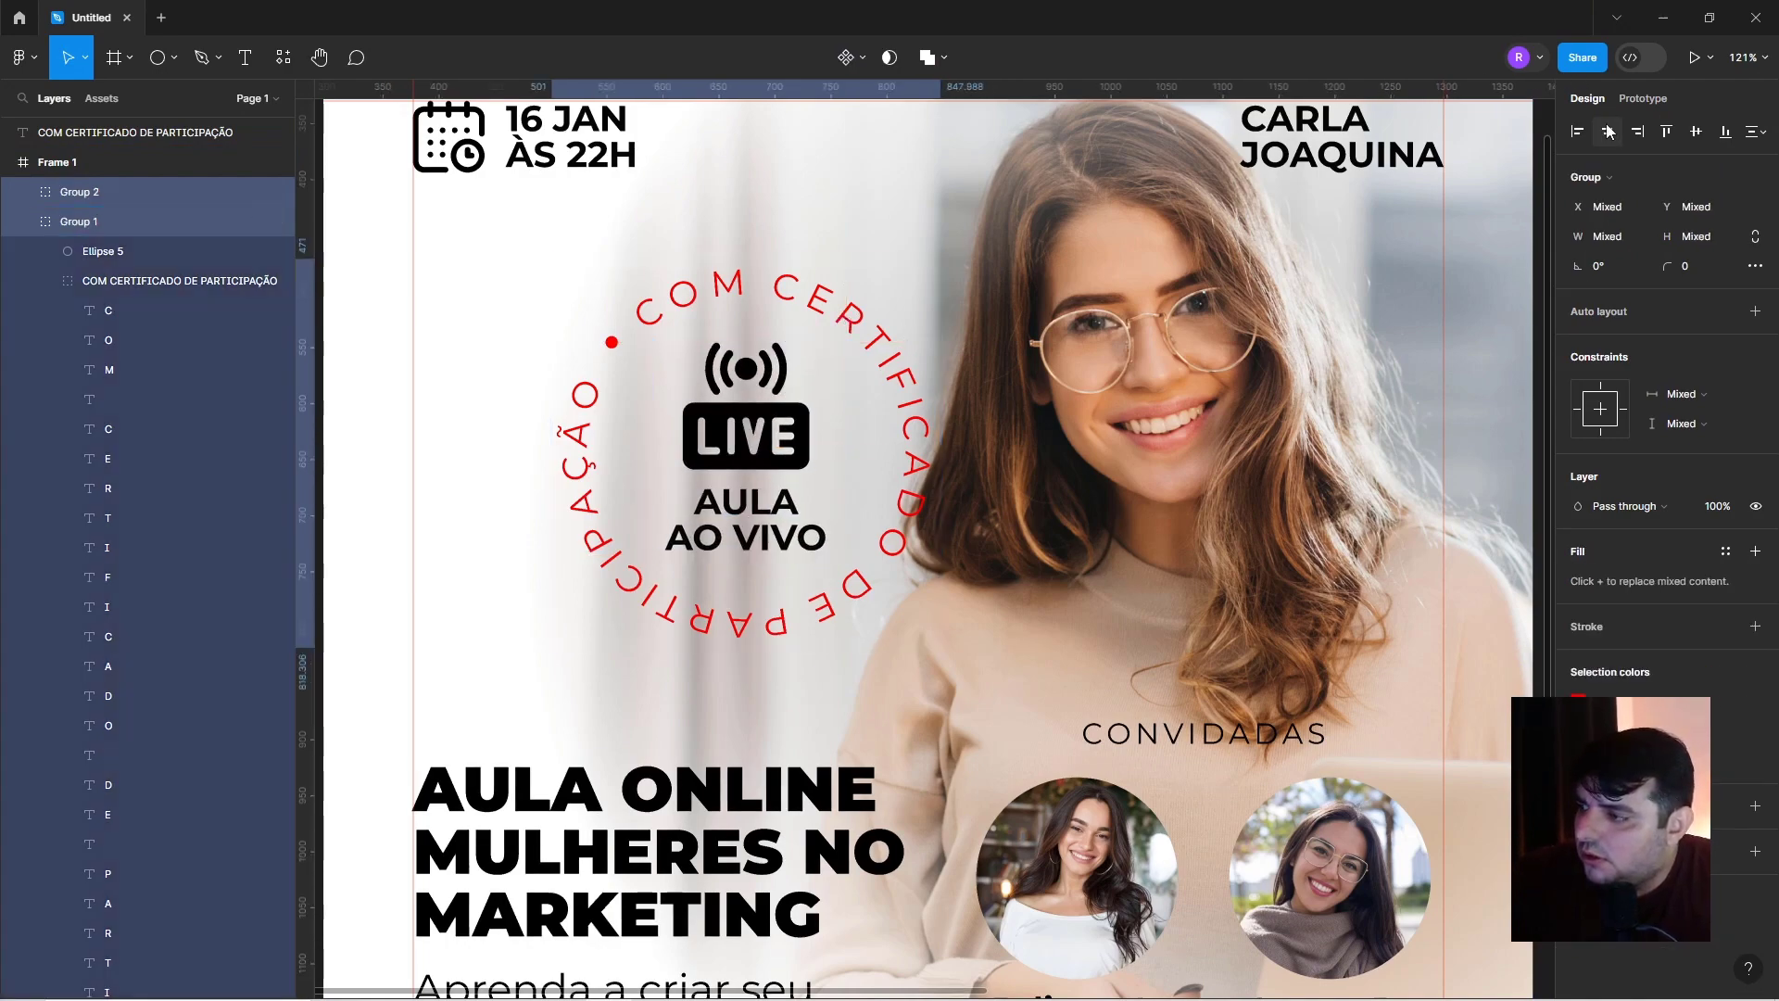
{"action": "scroll", "coordinate": [737, 370], "scroll_direction": "down", "scroll_amount": 5}
{"action": "left_click", "coordinate": [417, 340]}
{"action": "scroll", "coordinate": [438, 300], "scroll_direction": "up", "scroll_amount": 2}
{"action": "left_click", "coordinate": [814, 324]}
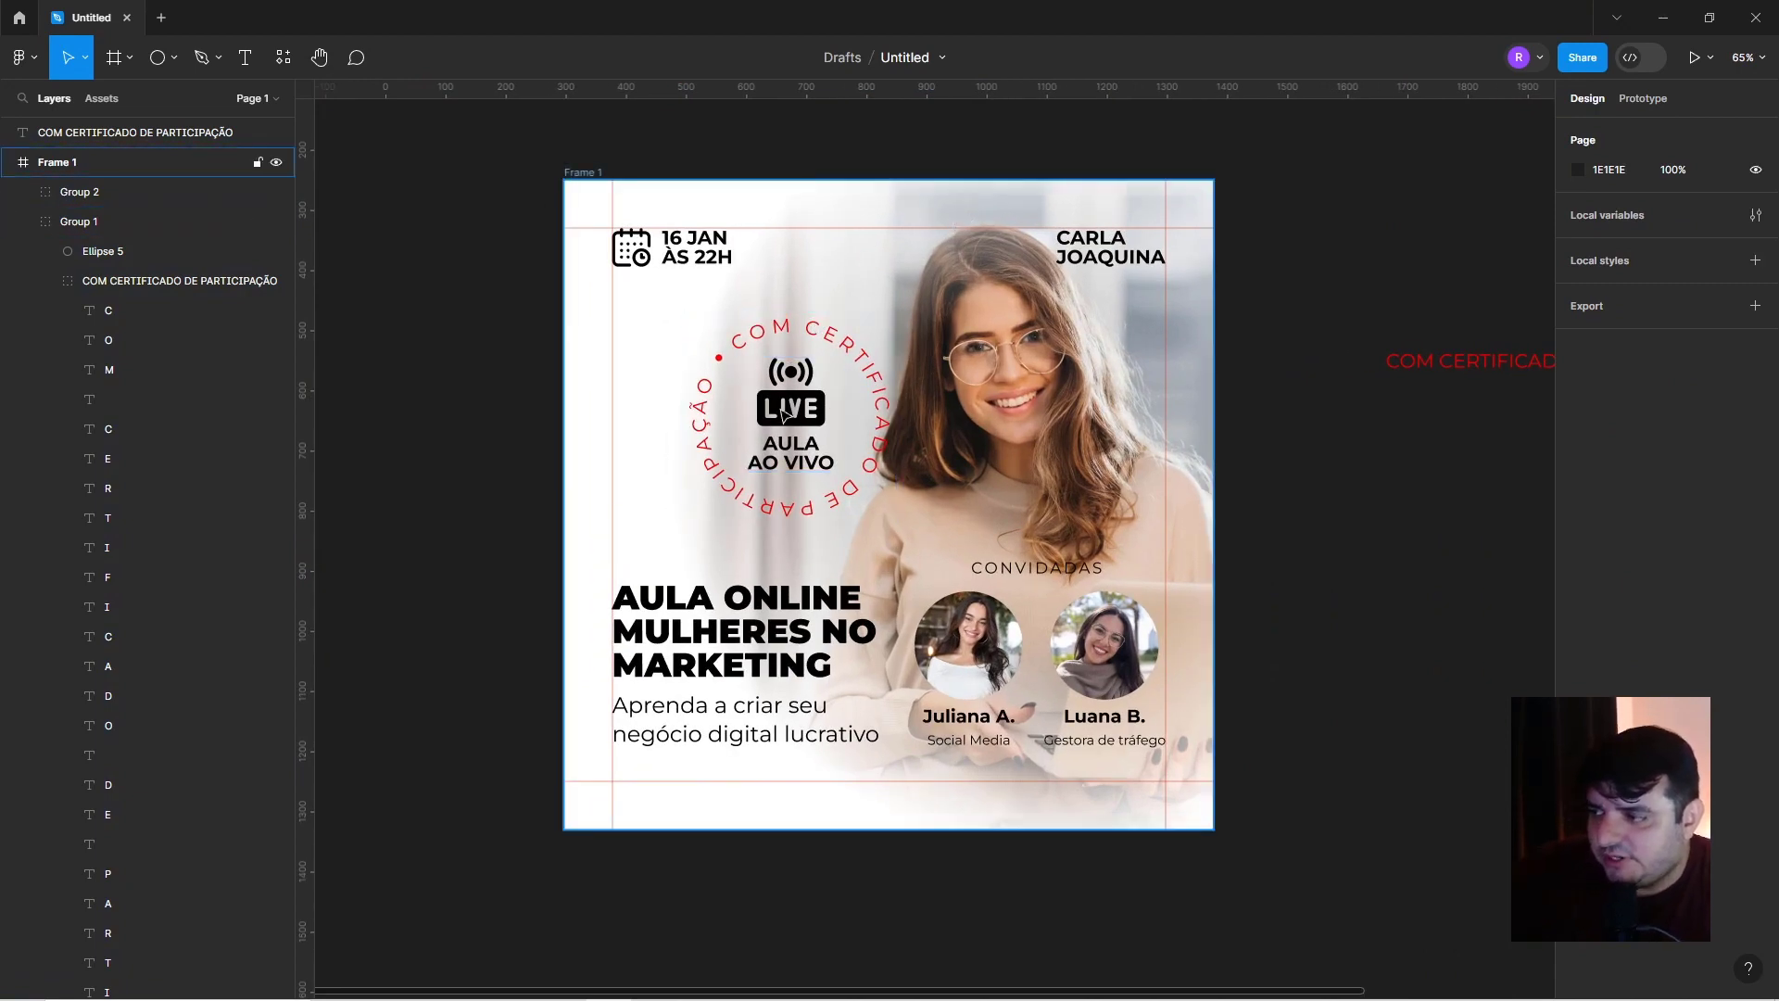
Shift the COM CERTIFICADO badge and LIVE group slightly left, undoing the accidental post move.
{"action": "left_click", "coordinate": [783, 414]}
{"action": "left_click_drag", "start_coordinate": [911, 309], "coordinate": [880, 297]}
{"action": "key", "text": "ctrl+z"}
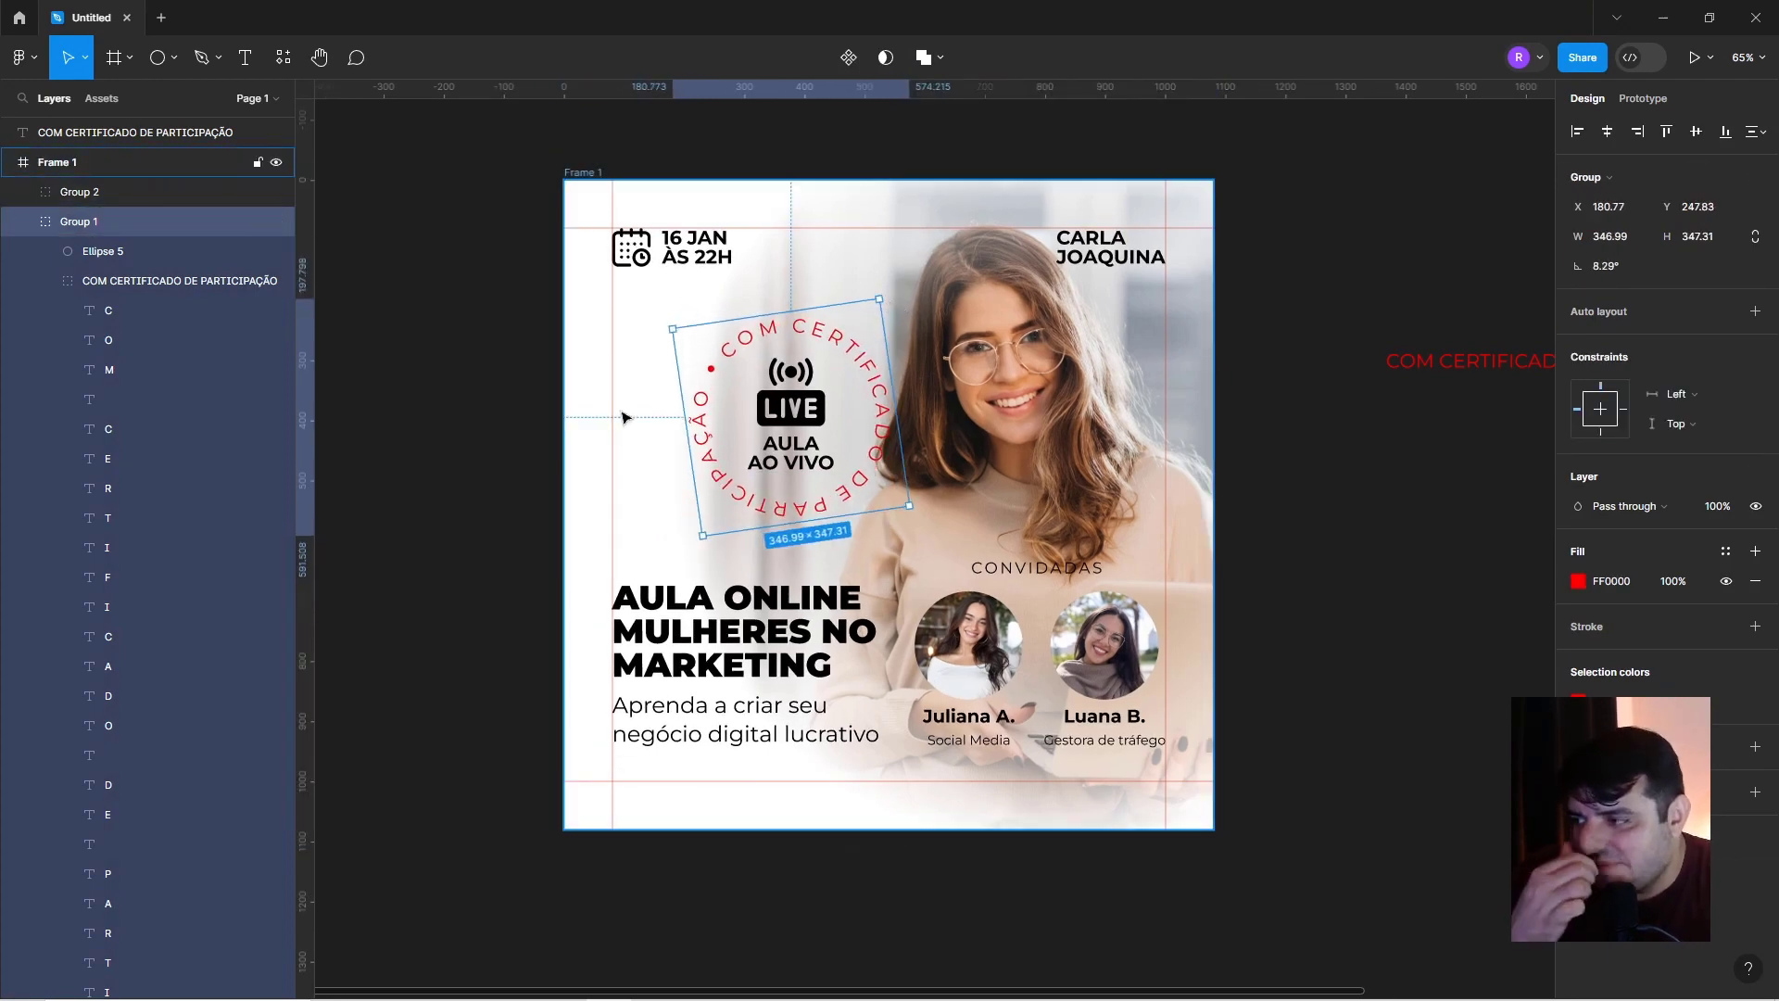
{"action": "left_click", "coordinate": [547, 410]}
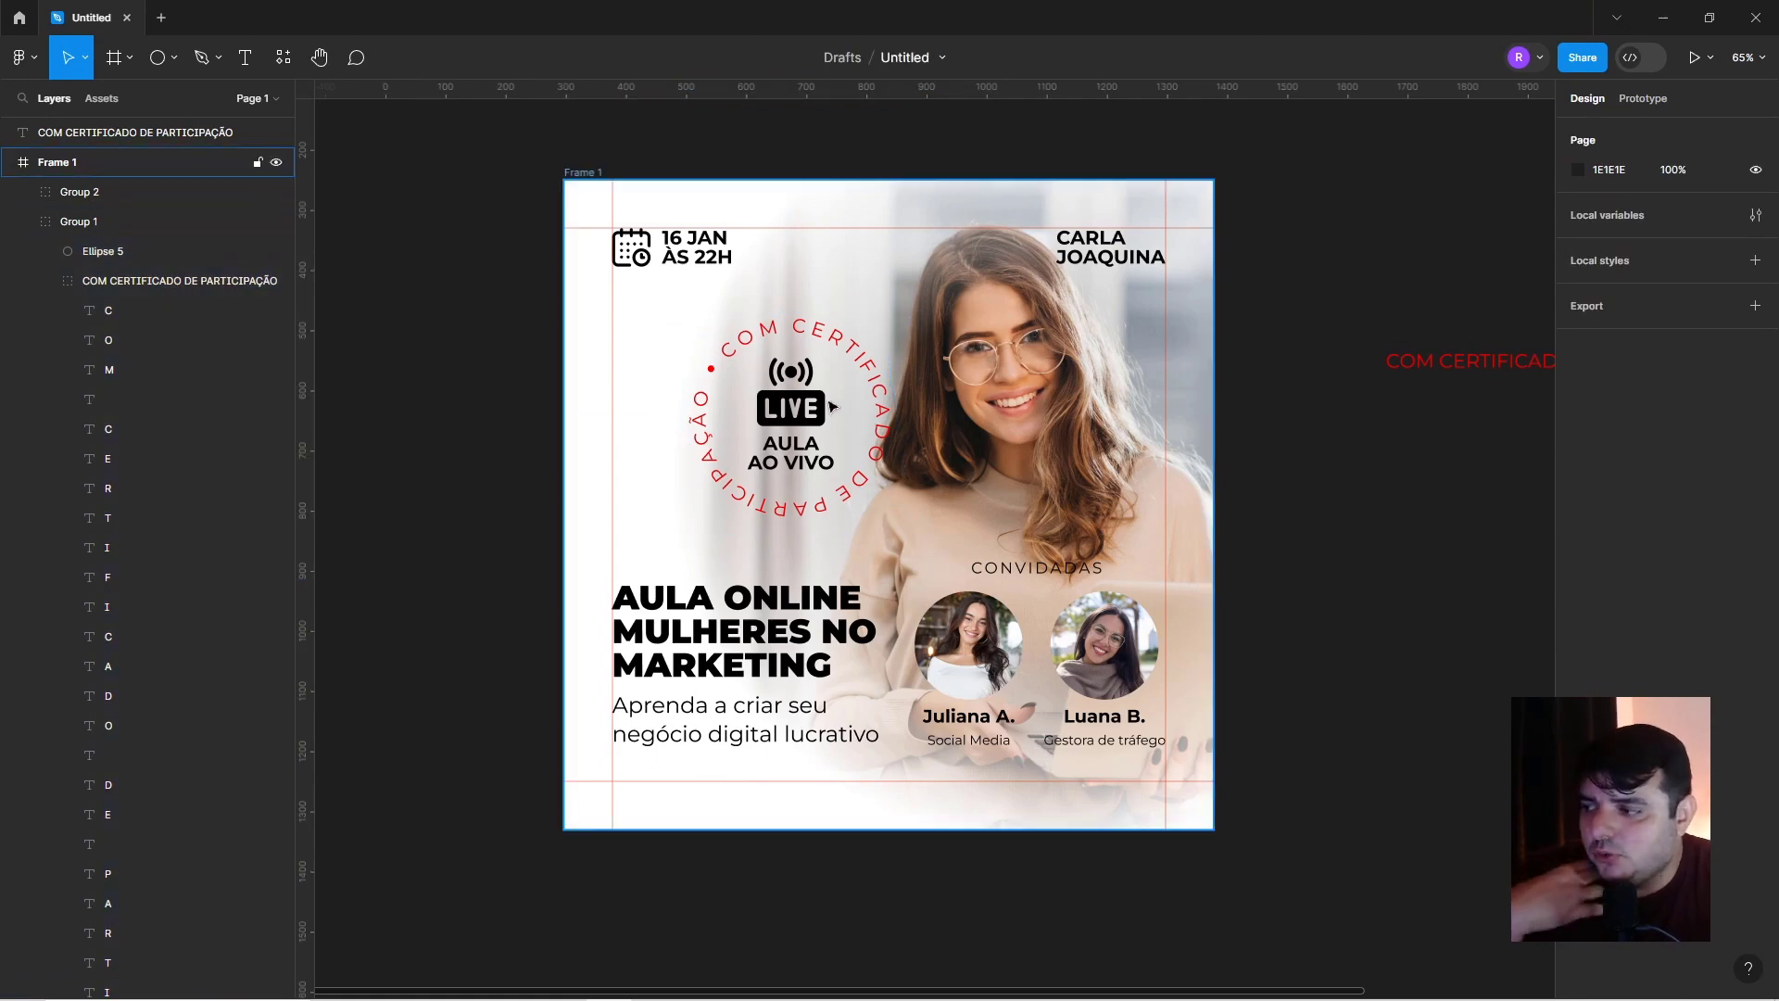
{"action": "left_click", "coordinate": [792, 407]}
{"action": "left_click", "coordinate": [864, 351], "text": "shift"}
{"action": "key", "text": "ctrl+z"}
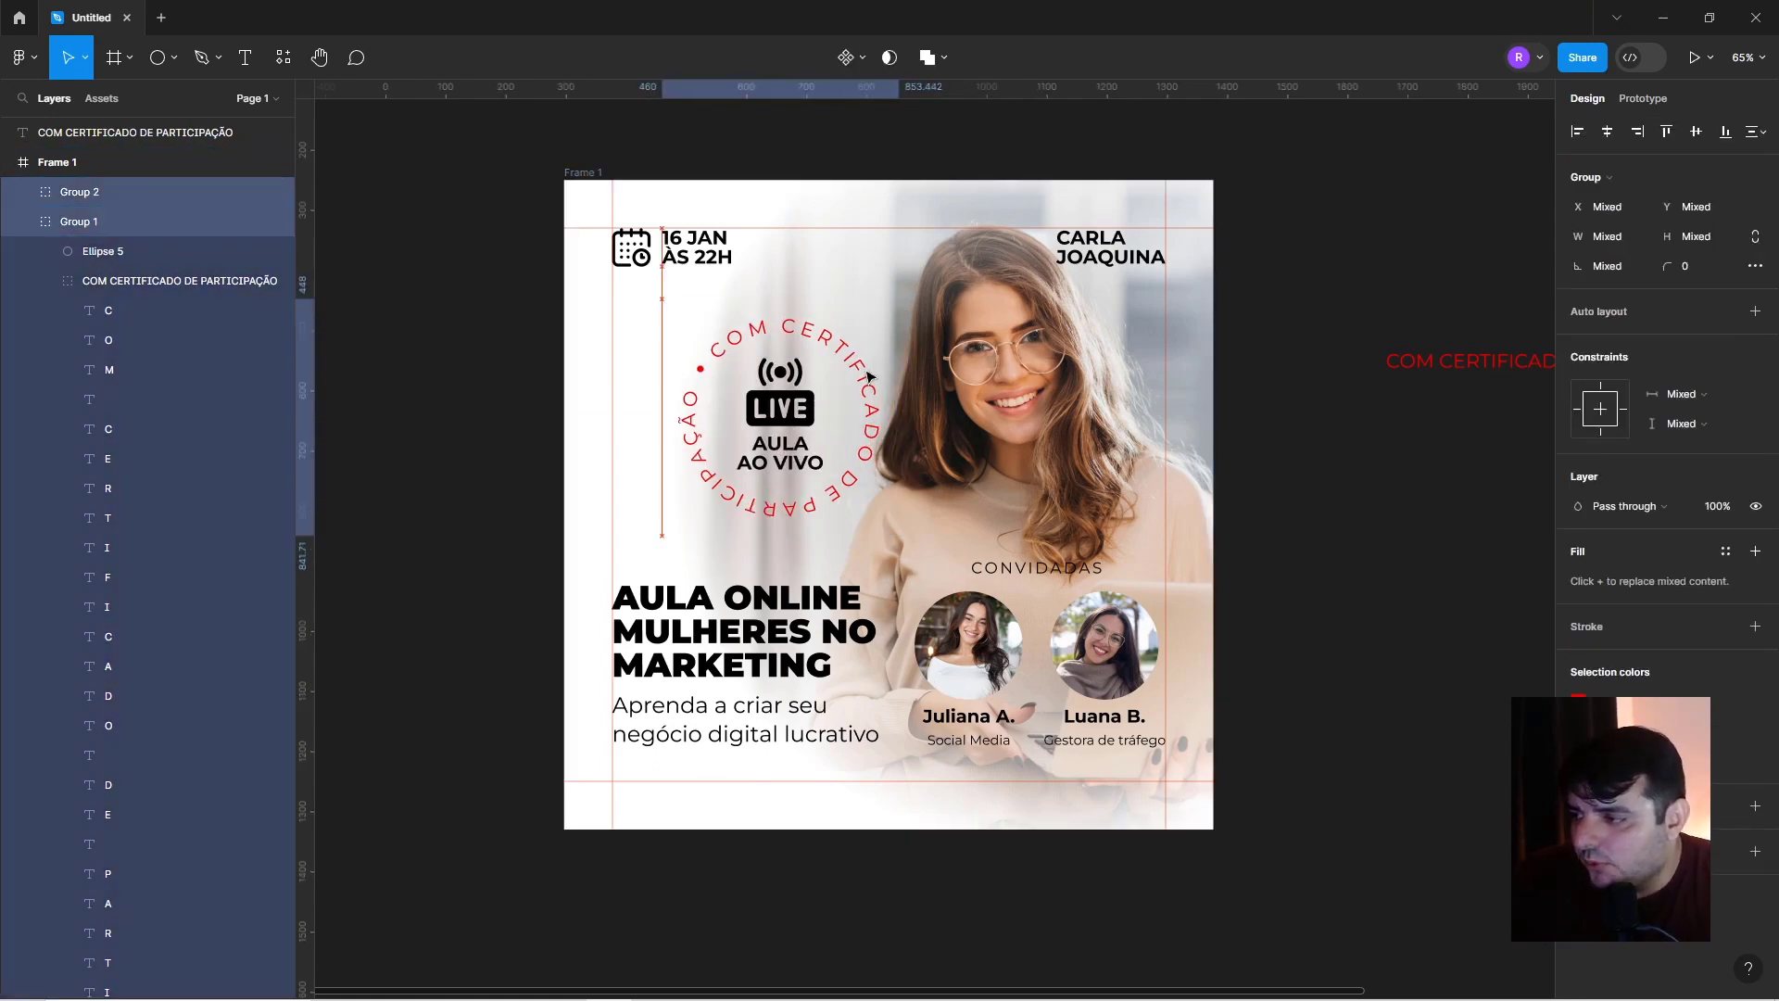
{"action": "key", "text": "ctrl+z"}
{"action": "key", "text": "ctrl+z"}
{"action": "left_click", "coordinate": [540, 363]}
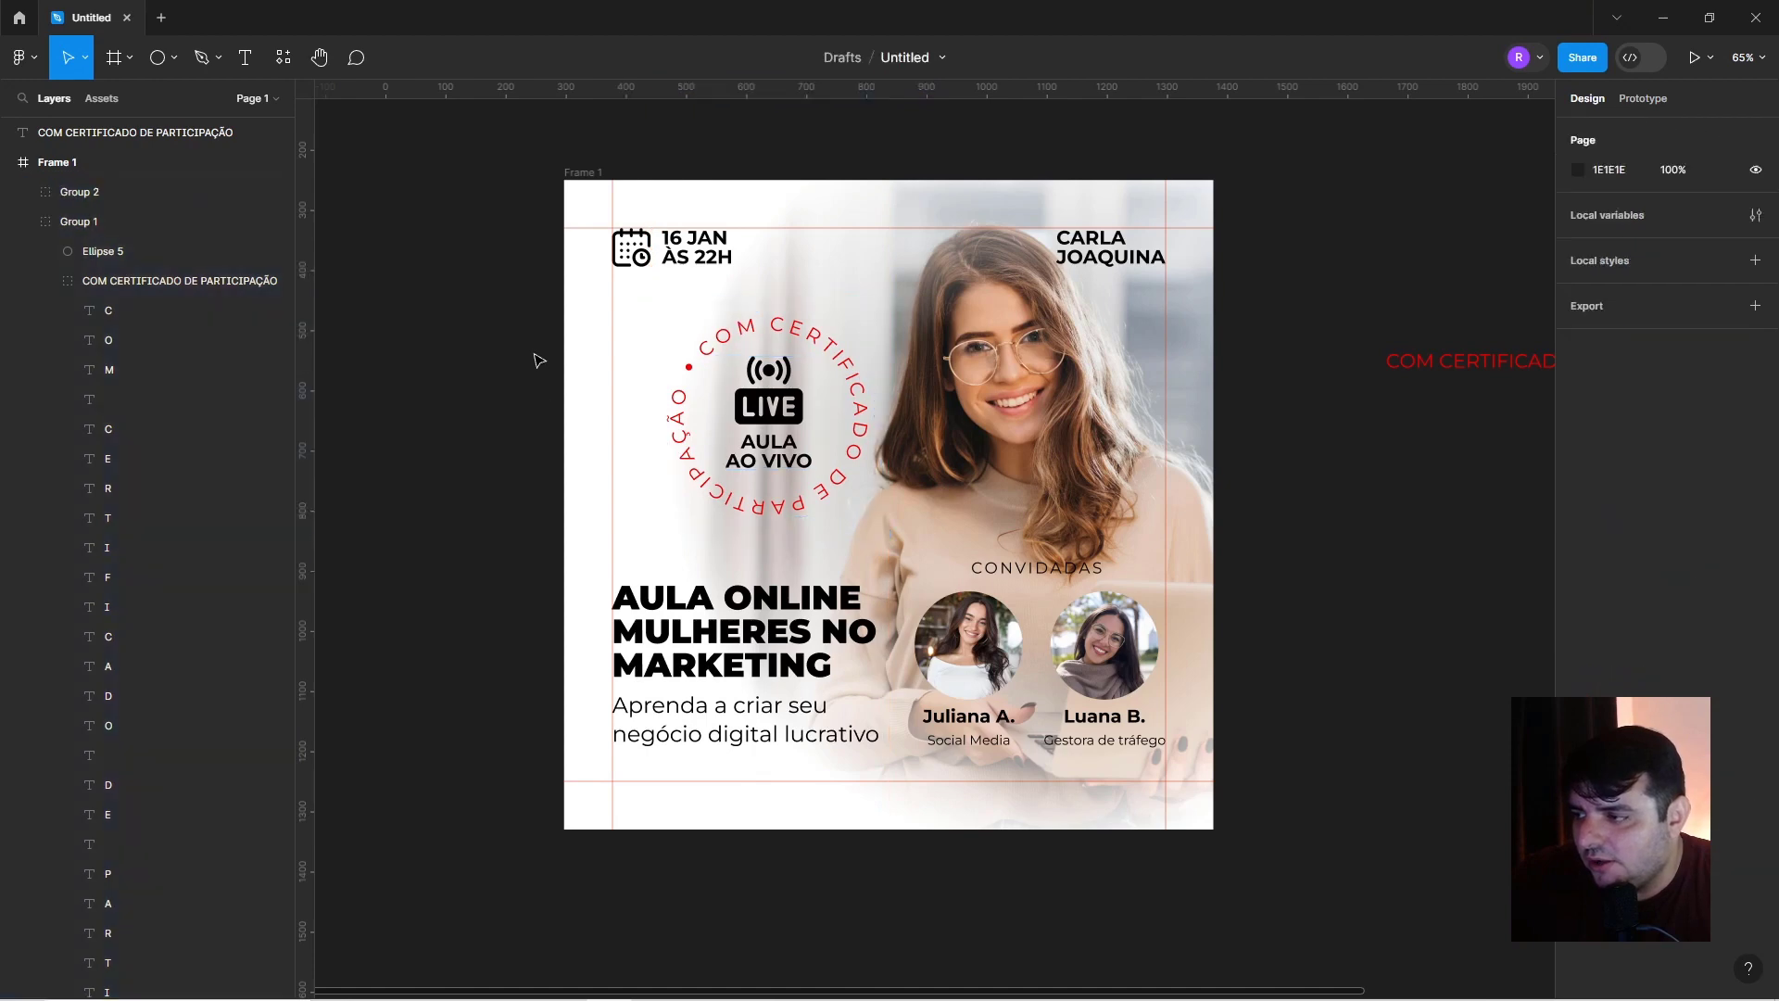
{"action": "left_click", "coordinate": [1106, 261]}
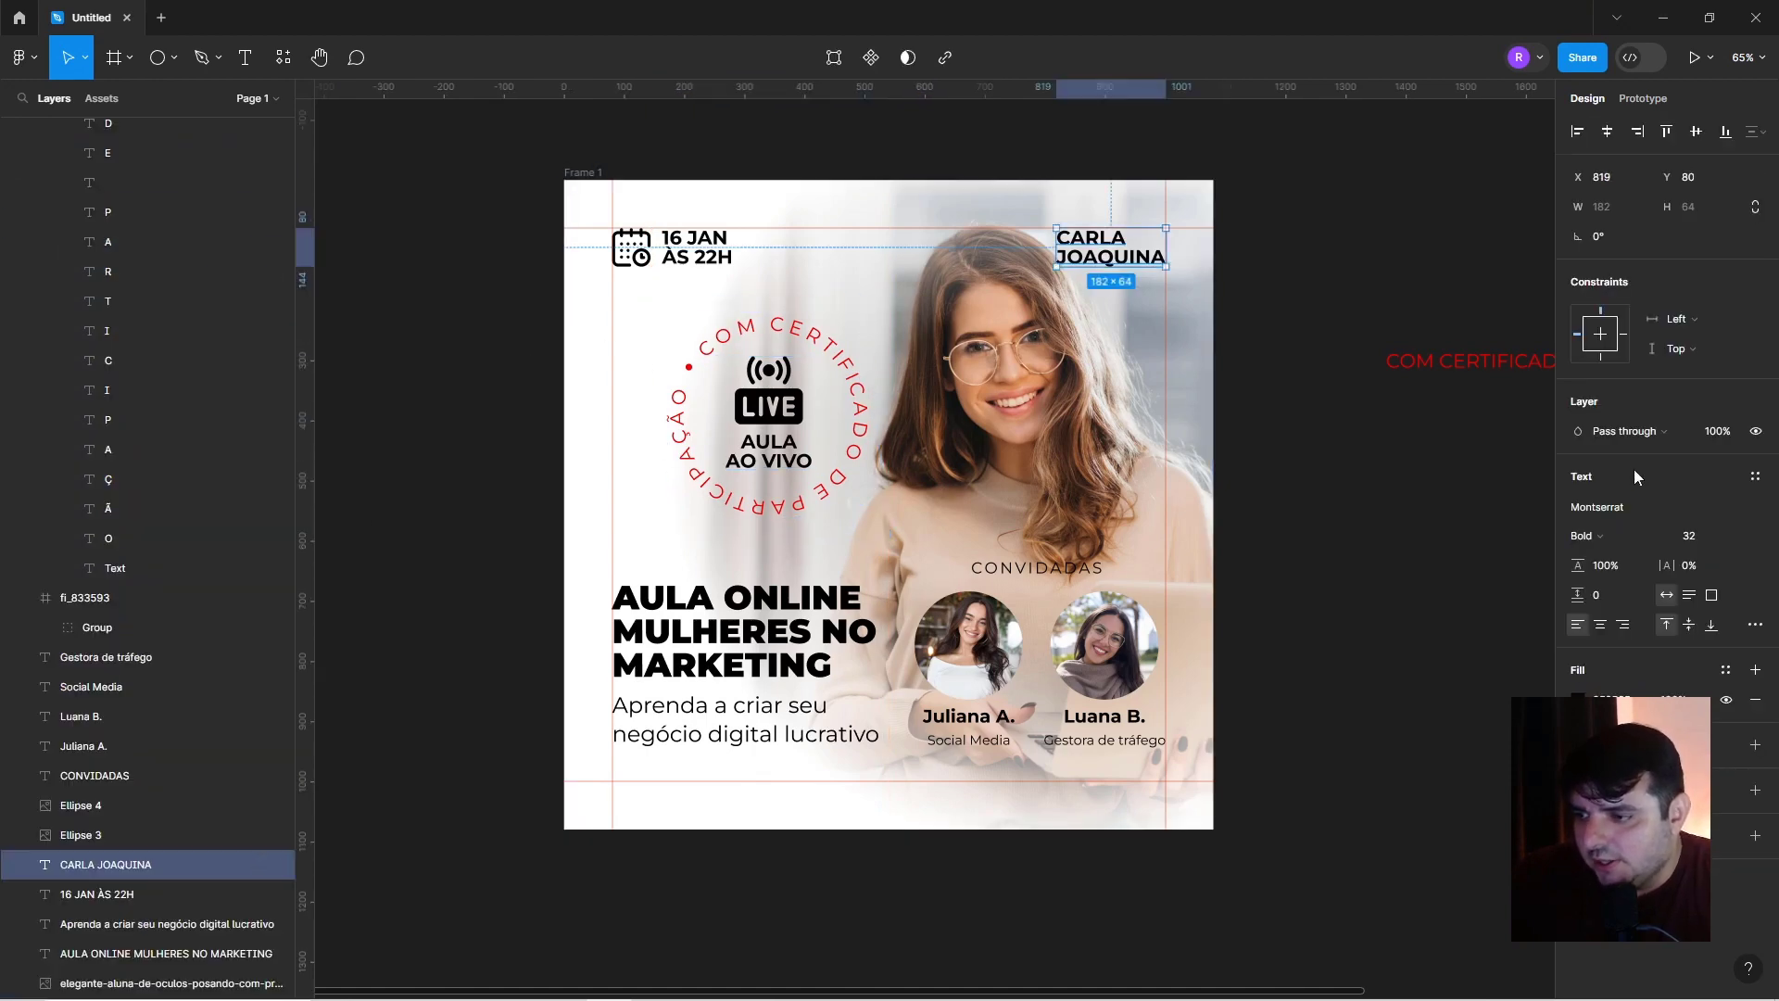
{"action": "left_click", "coordinate": [1579, 698]}
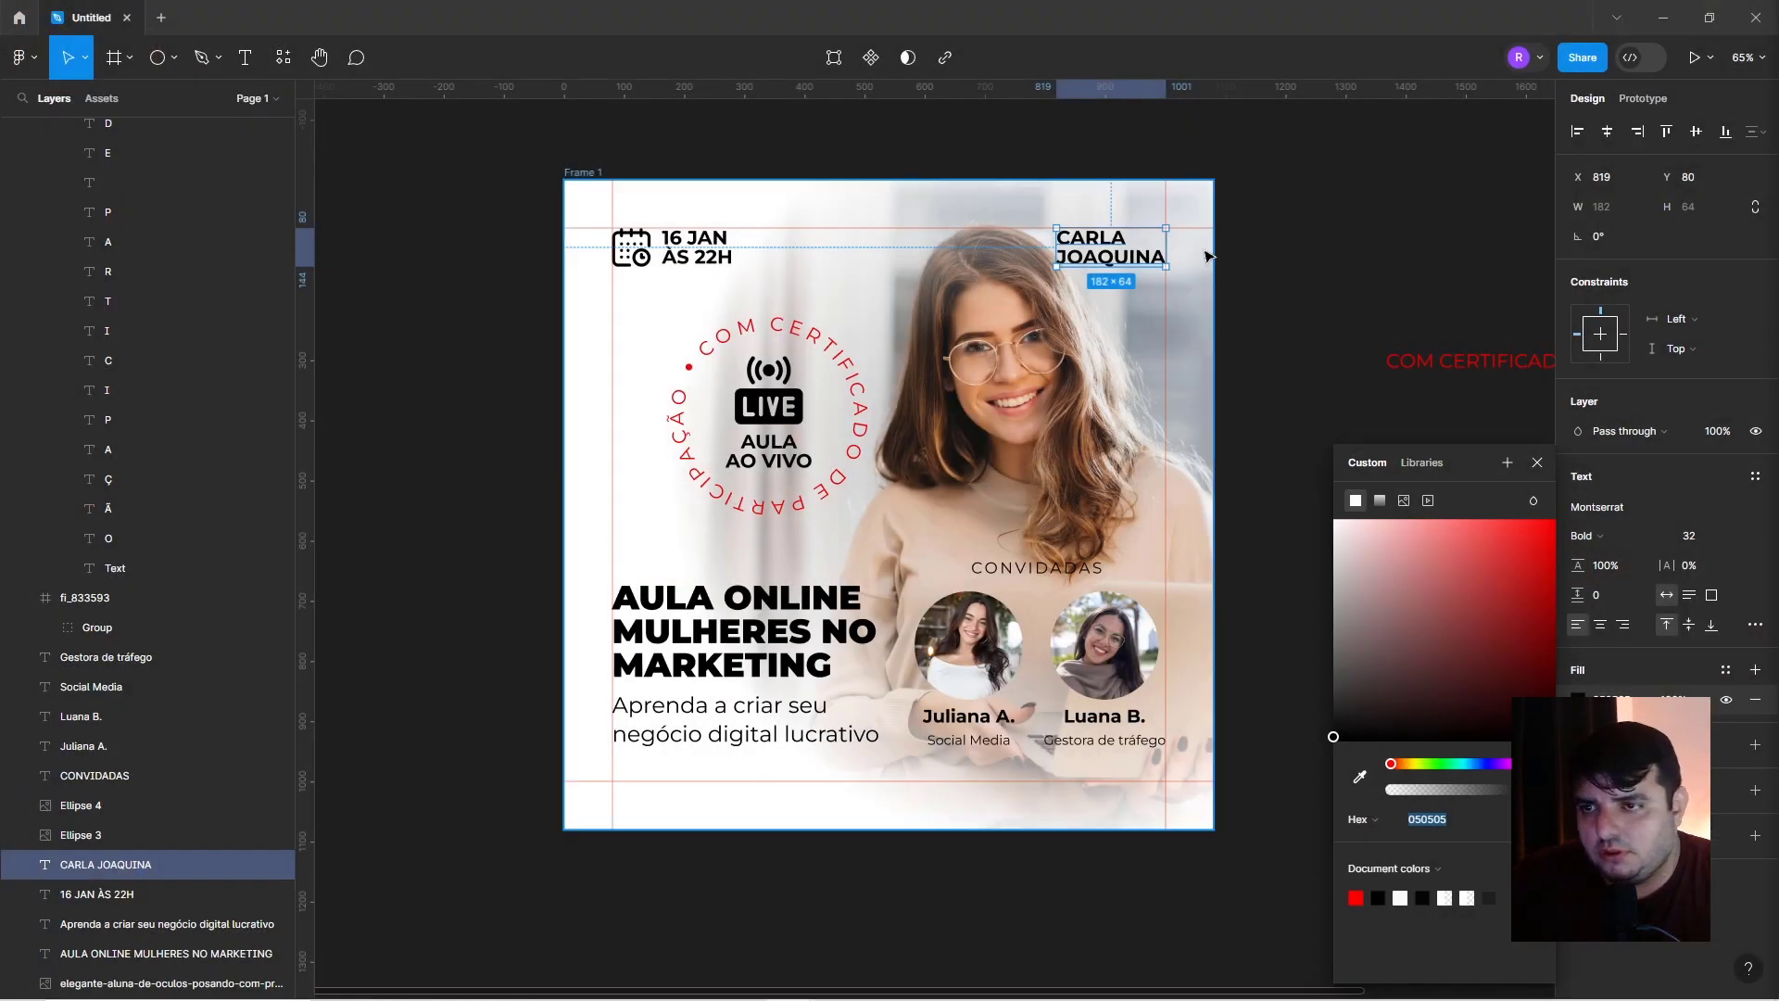
{"action": "left_click", "coordinate": [1299, 418]}
{"action": "scroll", "coordinate": [1115, 239], "scroll_direction": "up", "scroll_amount": 5}
{"action": "left_click", "coordinate": [1116, 244]}
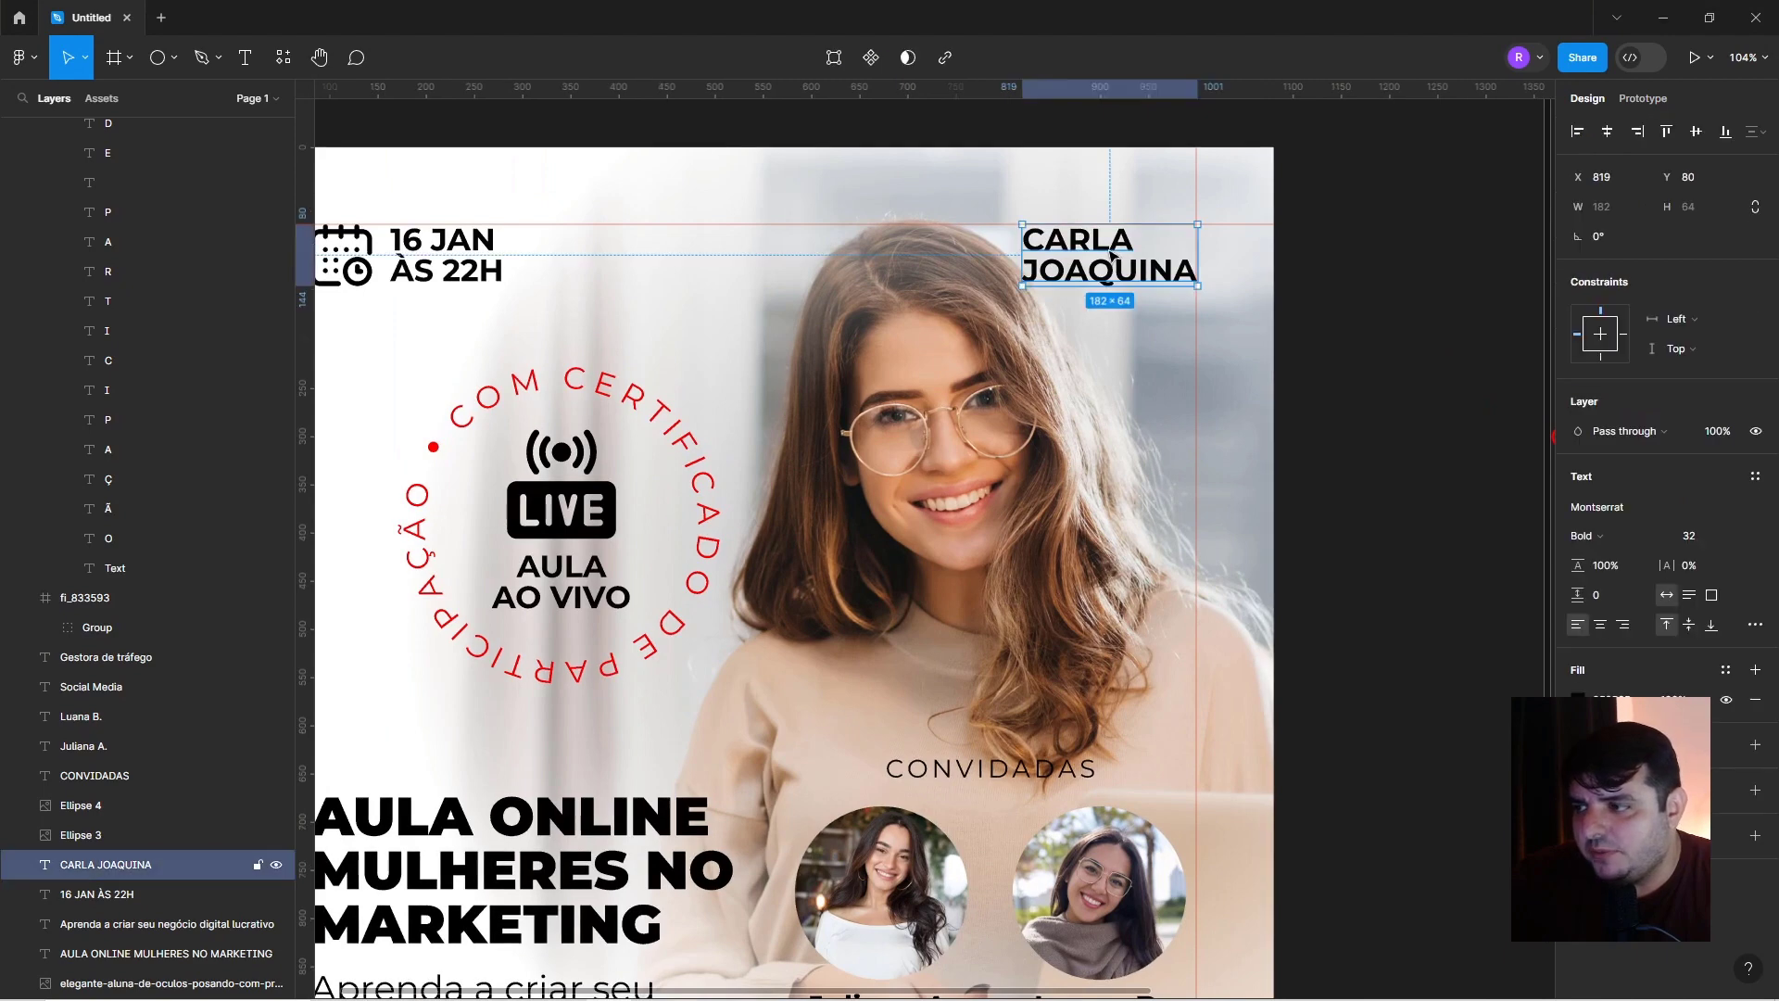
{"action": "scroll", "coordinate": [1204, 294], "scroll_direction": "down", "scroll_amount": 3}
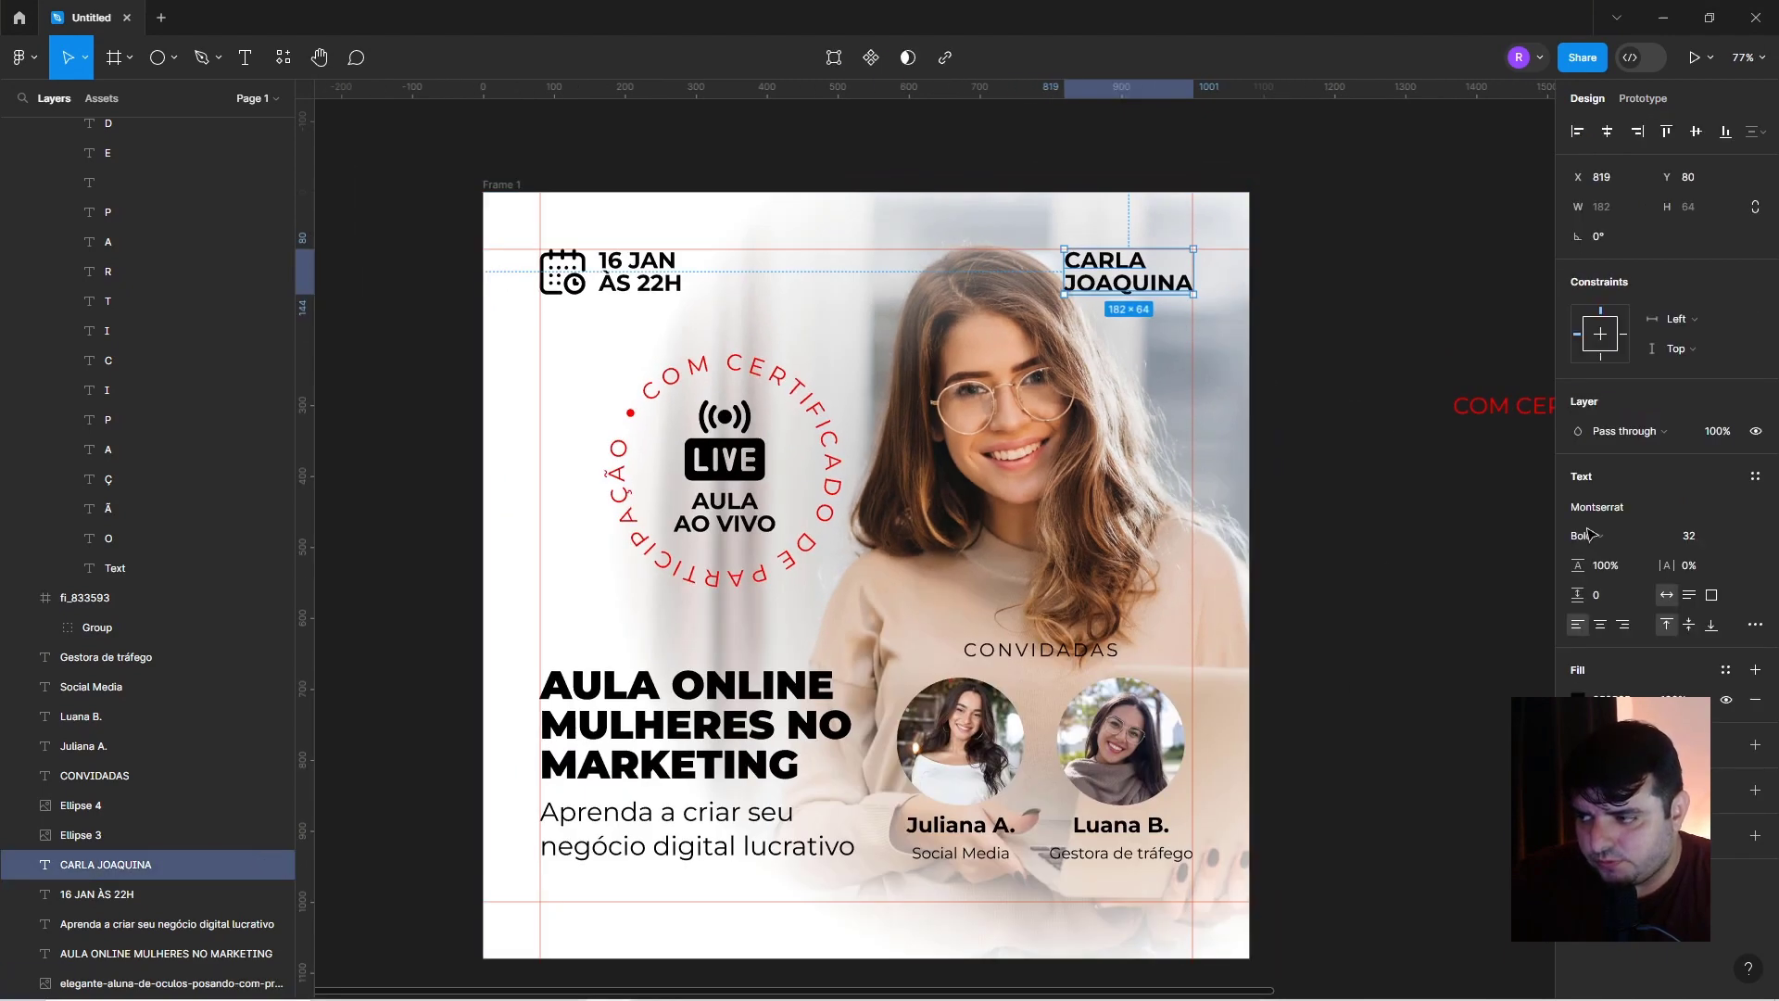
Adjust the heading's hue and saturation to a muted gold, hex B88624.
{"action": "left_click", "coordinate": [1579, 697]}
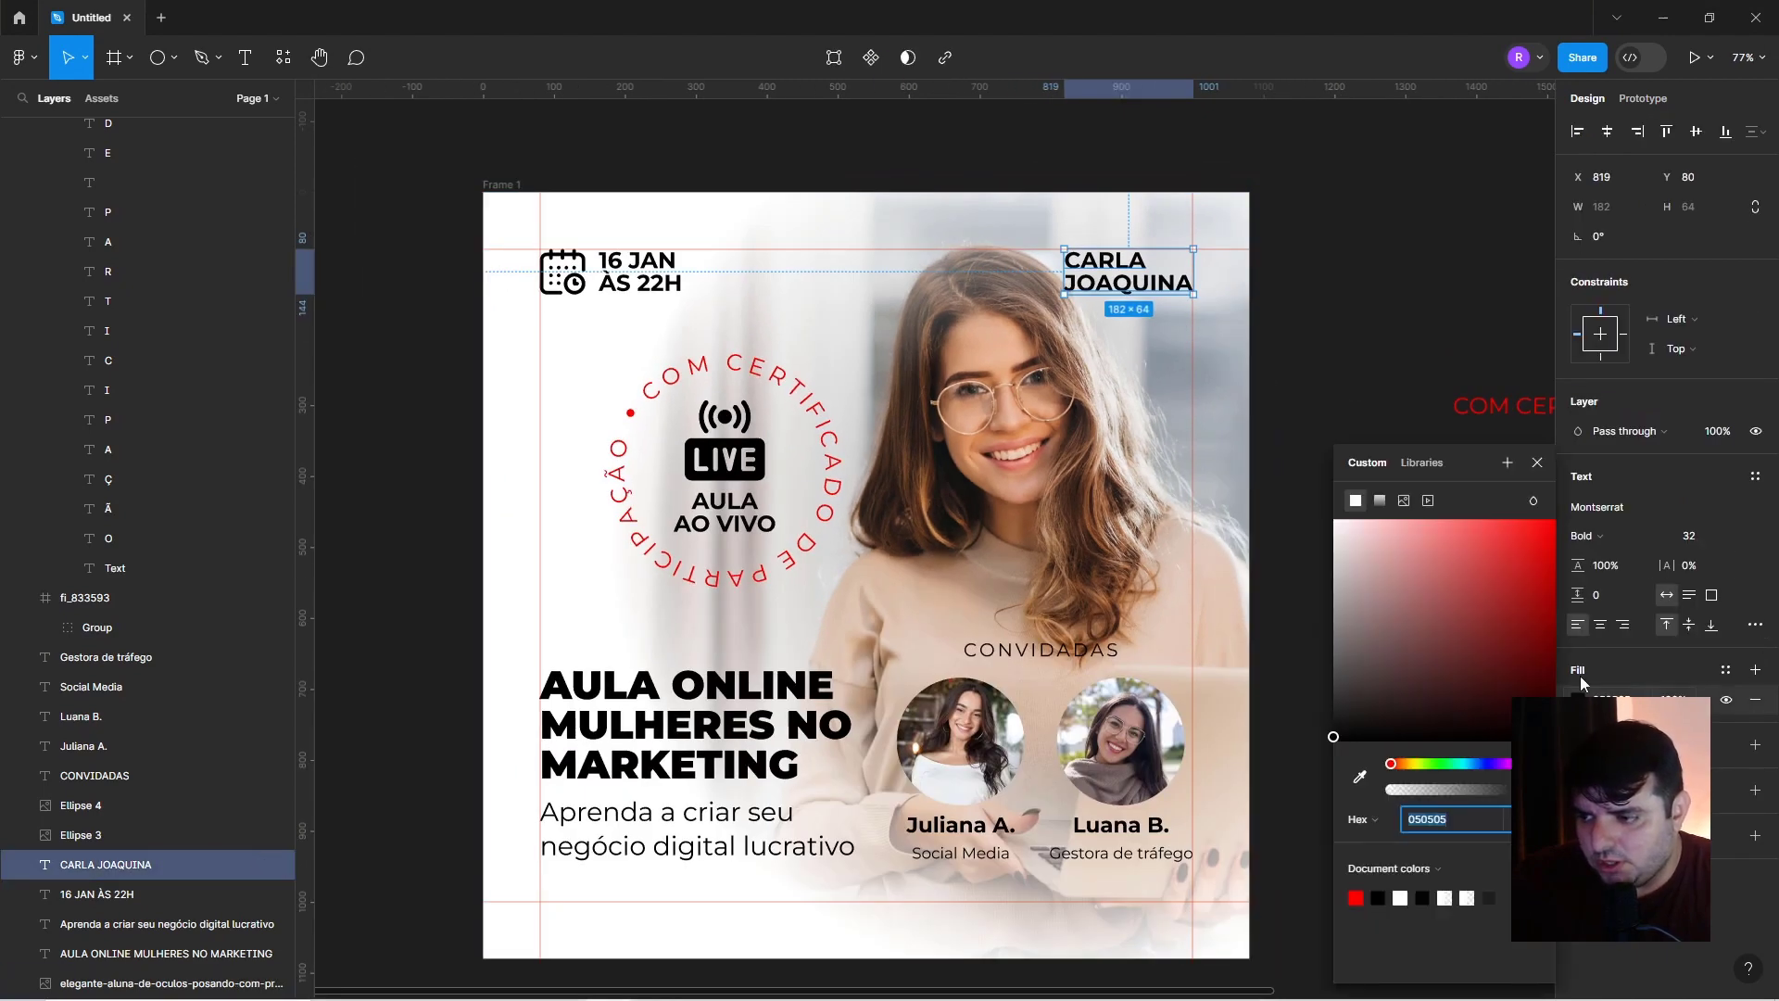
{"action": "left_click", "coordinate": [1402, 764]}
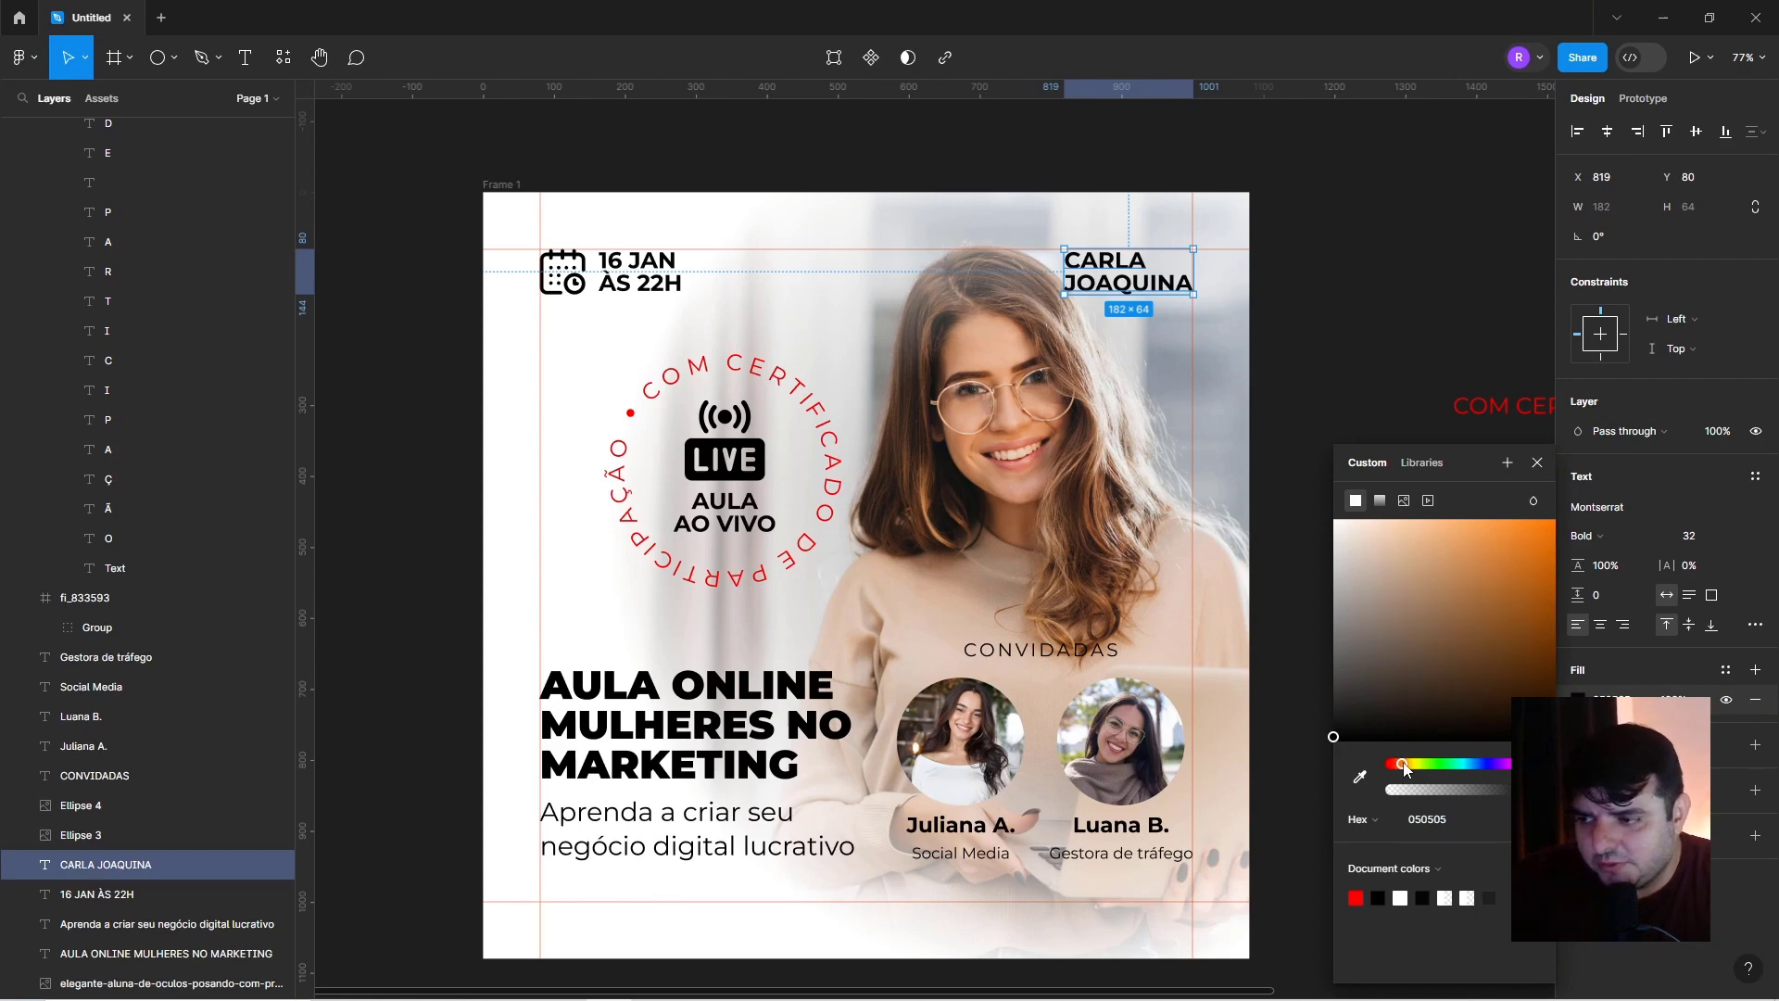
{"action": "left_click_drag", "start_coordinate": [1404, 765], "coordinate": [1407, 766]}
{"action": "left_click_drag", "start_coordinate": [1530, 541], "coordinate": [1559, 576]}
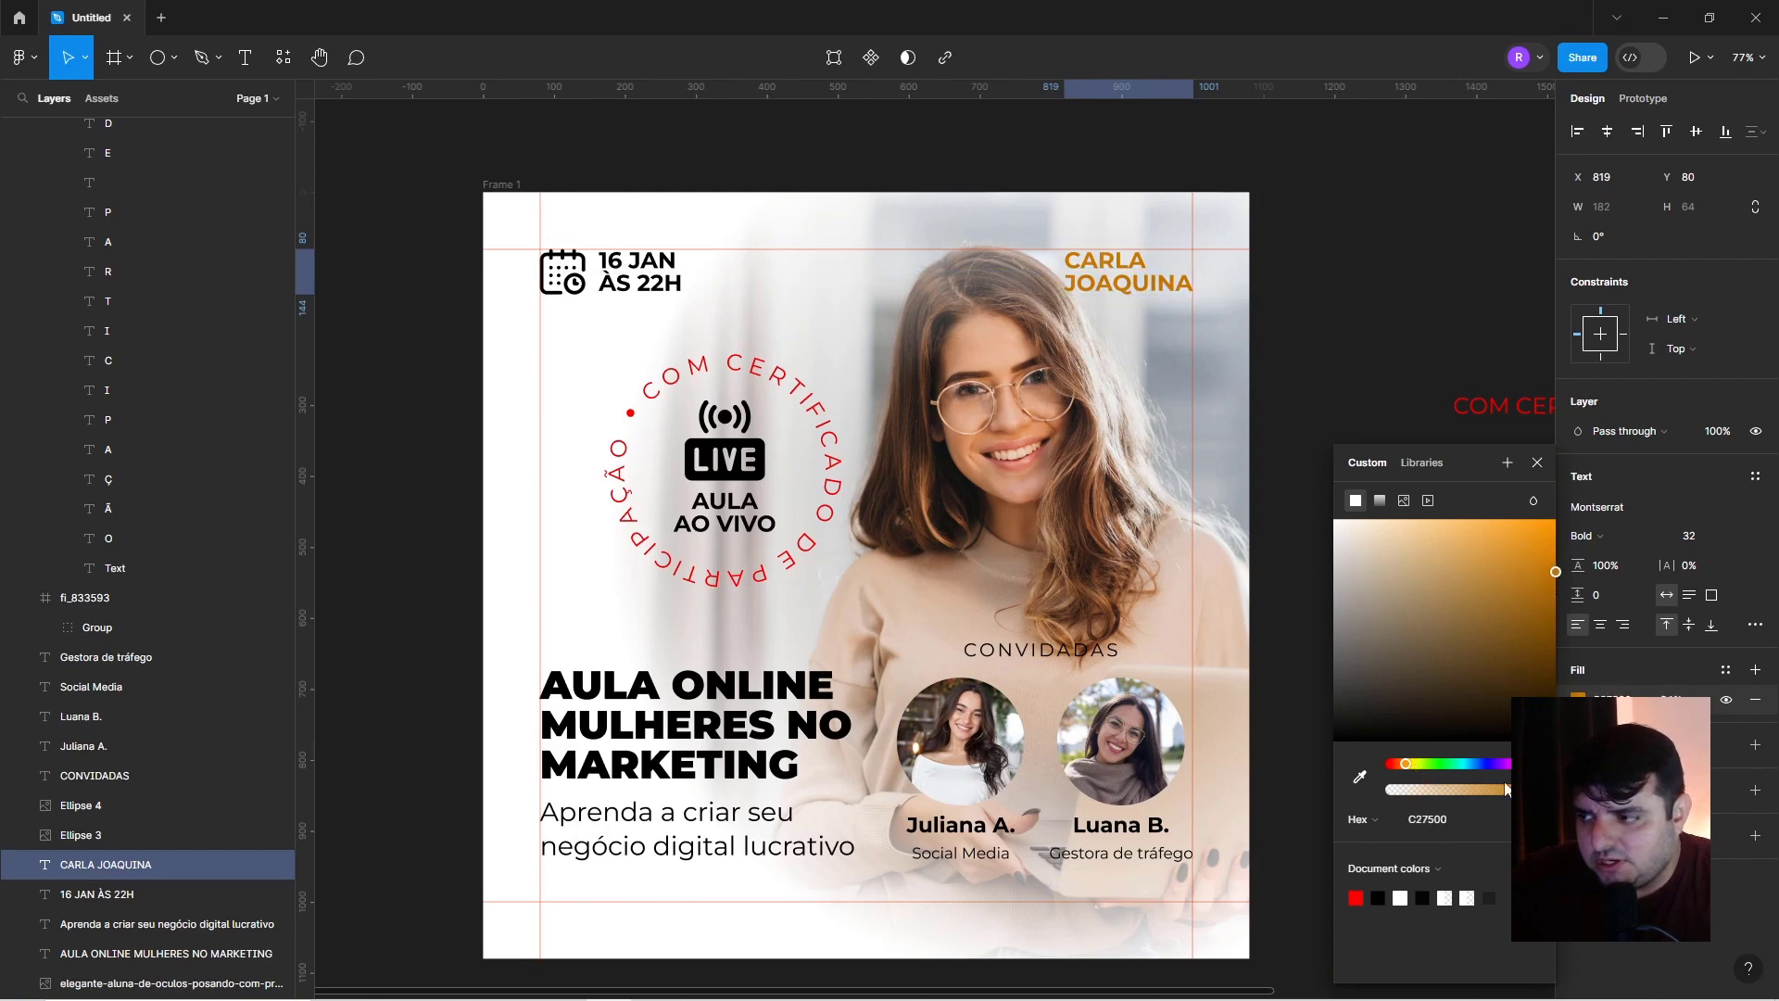
{"action": "left_click_drag", "start_coordinate": [1408, 768], "coordinate": [1406, 767]}
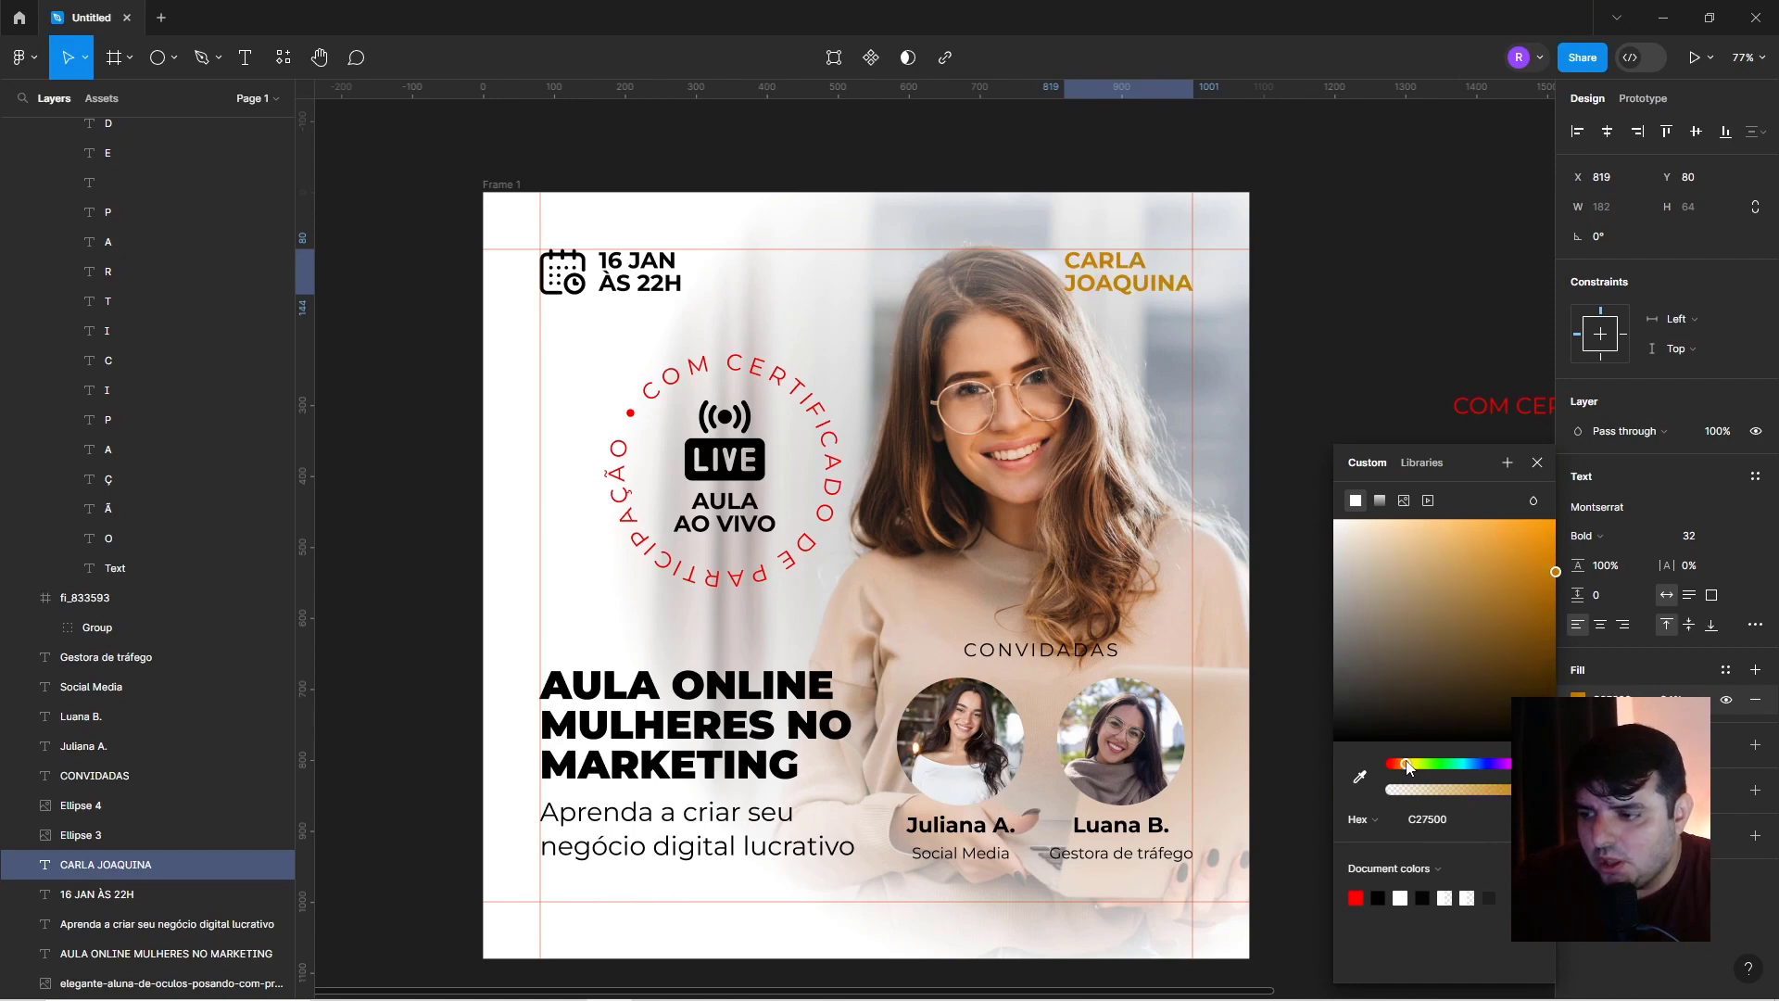
{"action": "left_click_drag", "start_coordinate": [1514, 571], "coordinate": [1512, 583]}
{"action": "left_click", "coordinate": [1390, 356]}
{"action": "scroll", "coordinate": [1376, 337], "scroll_direction": "down", "scroll_amount": 3}
Fill the calendar icon with gold BA8B2F sampled from the CARLA heading.
{"action": "scroll", "coordinate": [1100, 303], "scroll_direction": "up", "scroll_amount": 1}
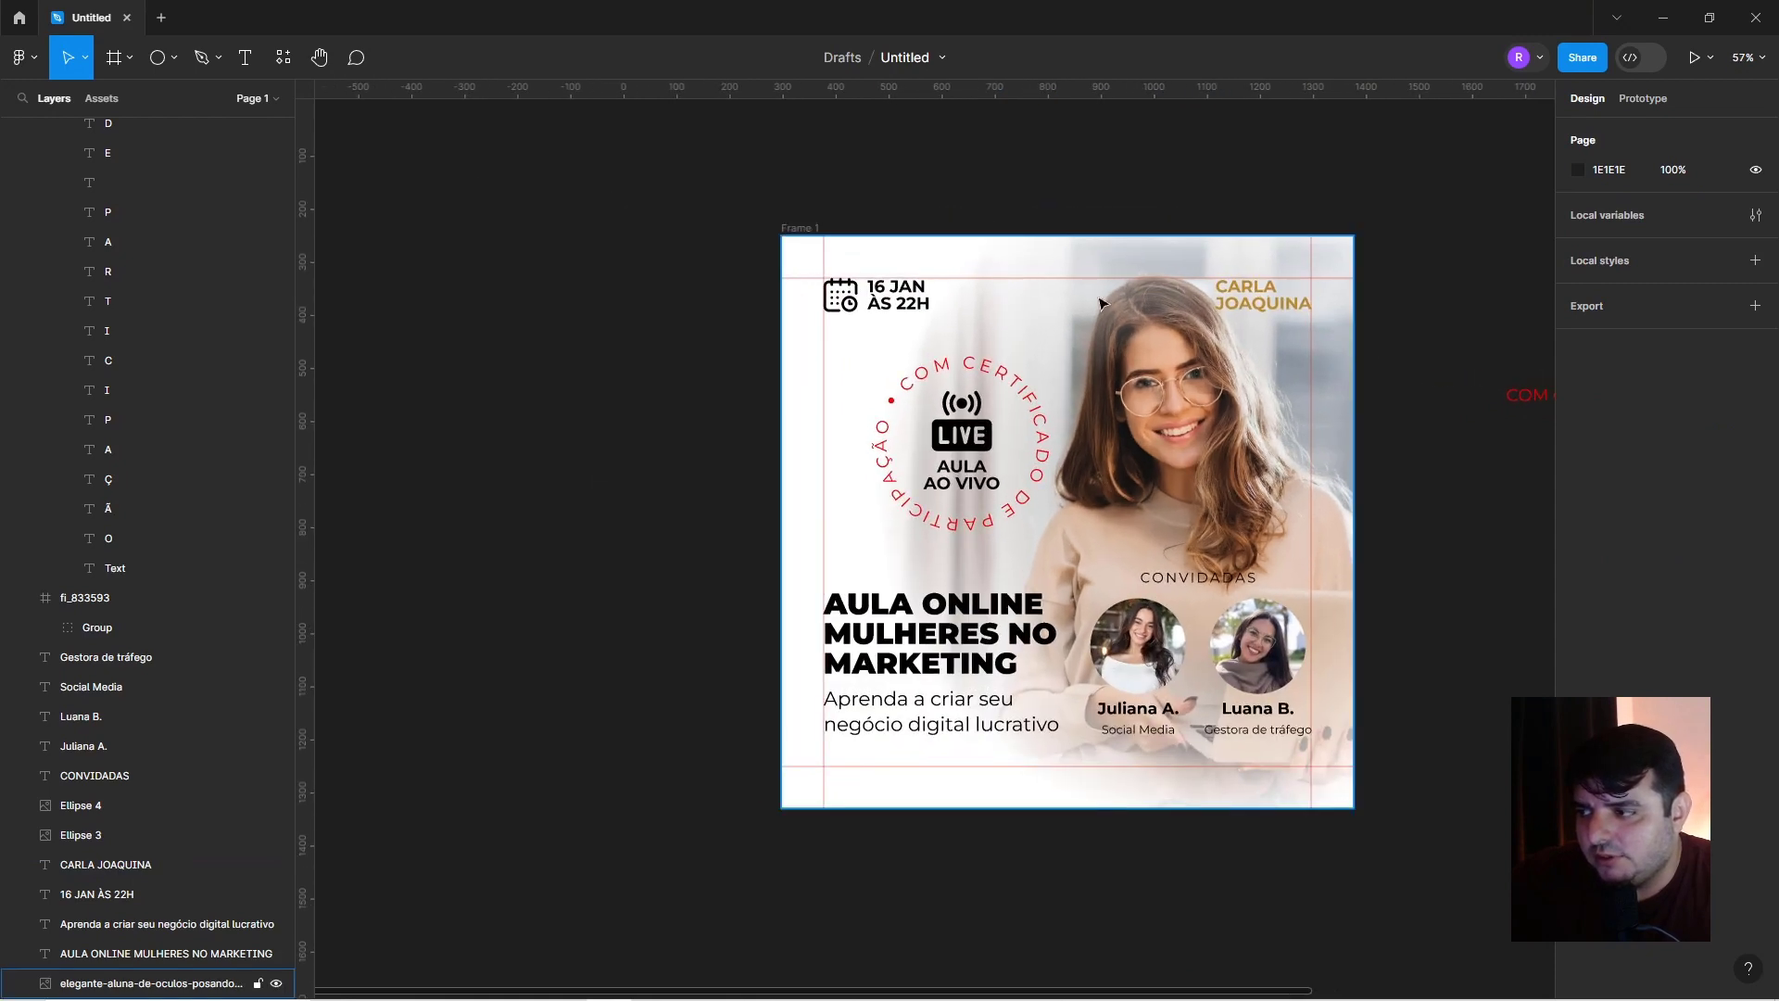
{"action": "scroll", "coordinate": [798, 309], "scroll_direction": "up", "scroll_amount": 3}
{"action": "left_click", "coordinate": [843, 292]}
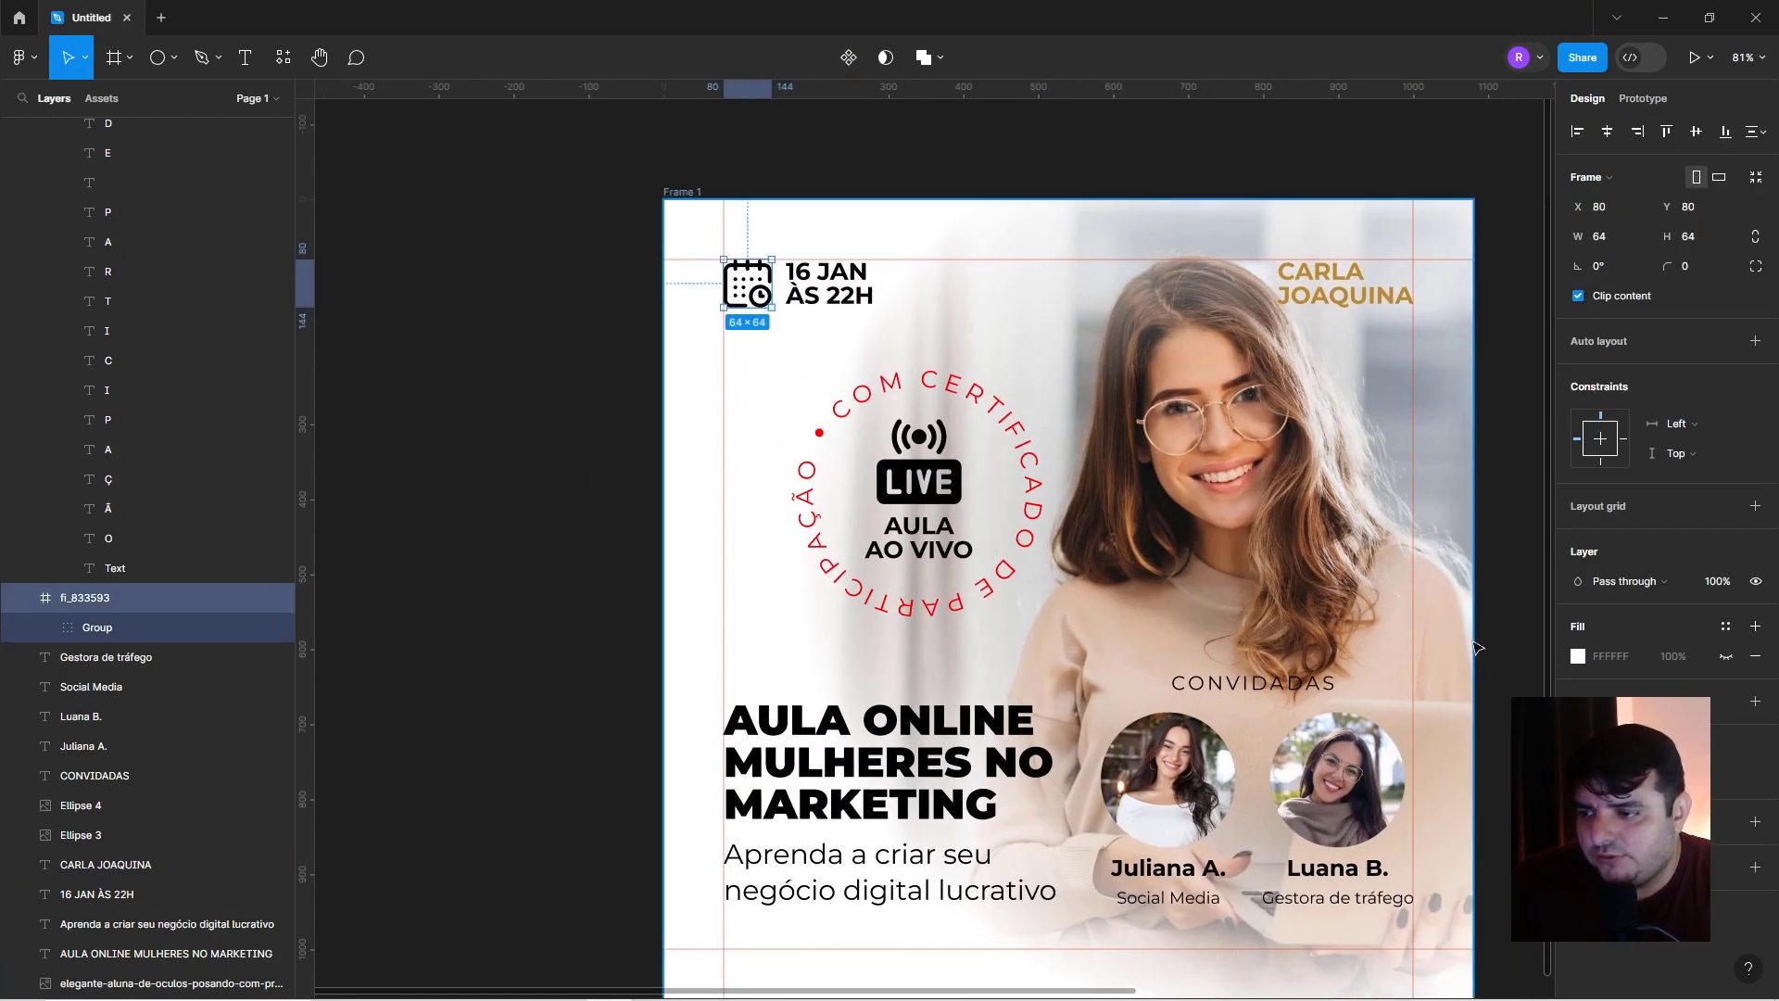
{"action": "mouse_move", "coordinate": [1654, 654]}
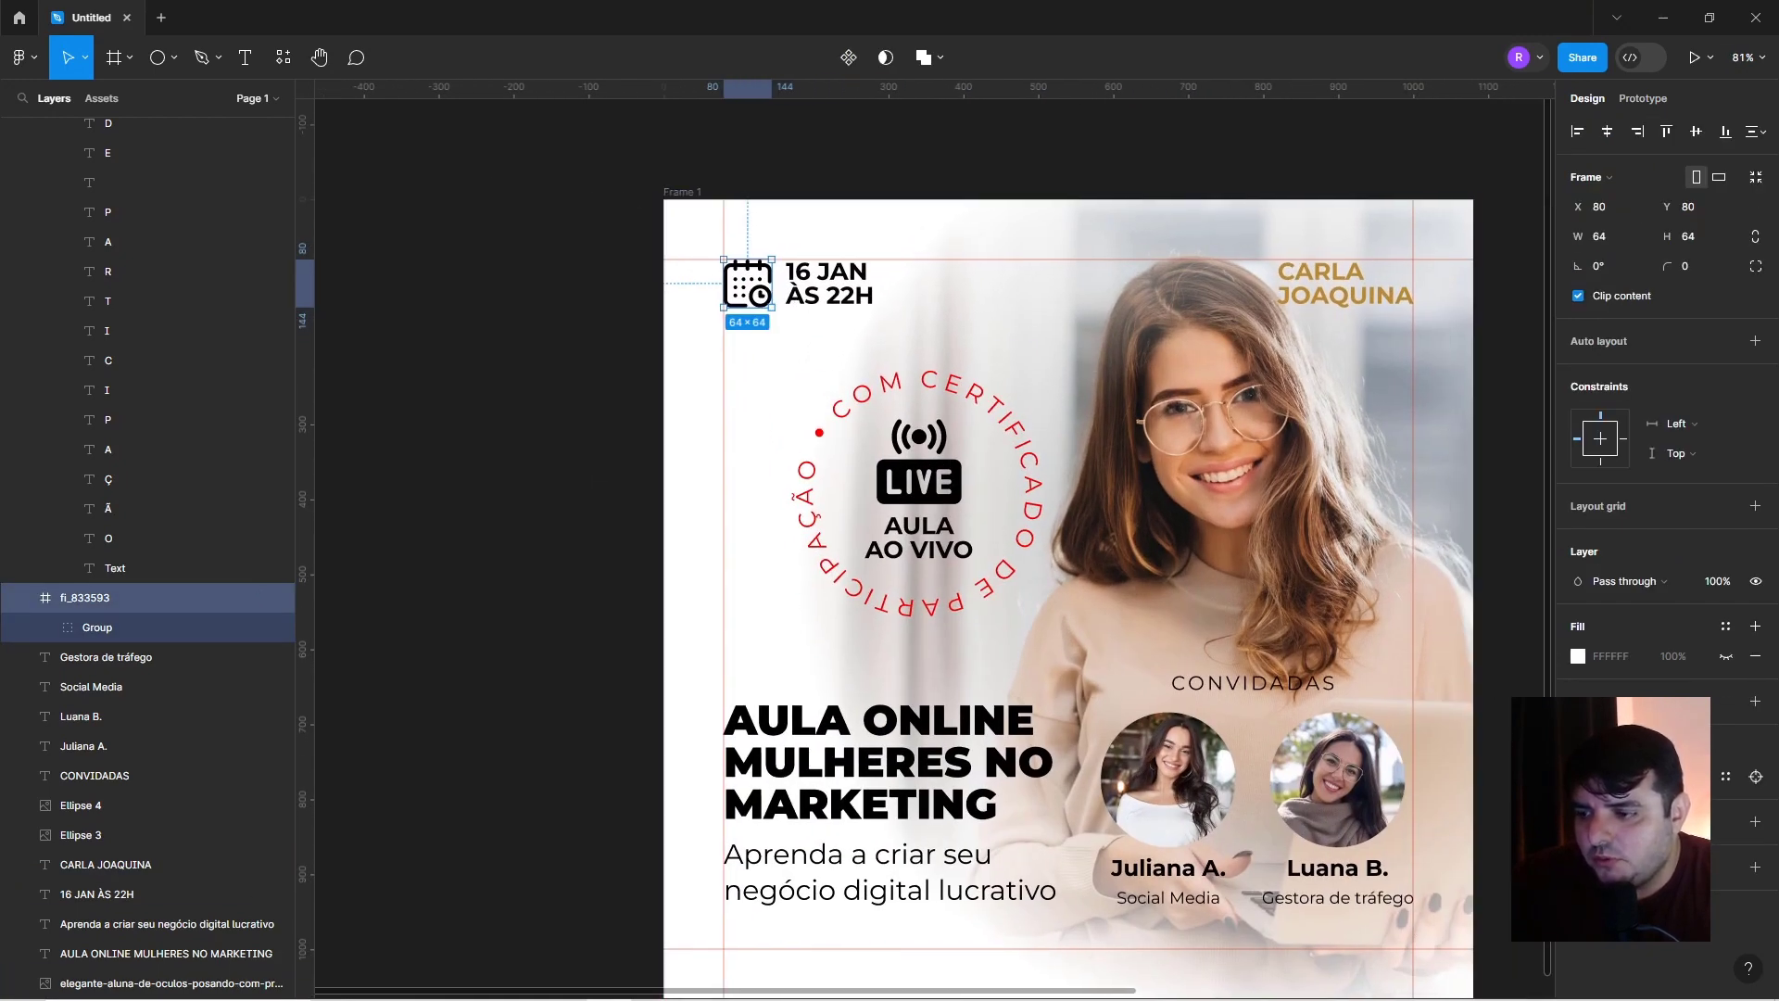
{"action": "left_click", "coordinate": [1578, 776]}
{"action": "left_click", "coordinate": [1360, 777]}
{"action": "scroll", "coordinate": [1395, 297], "scroll_direction": "up", "scroll_amount": 5}
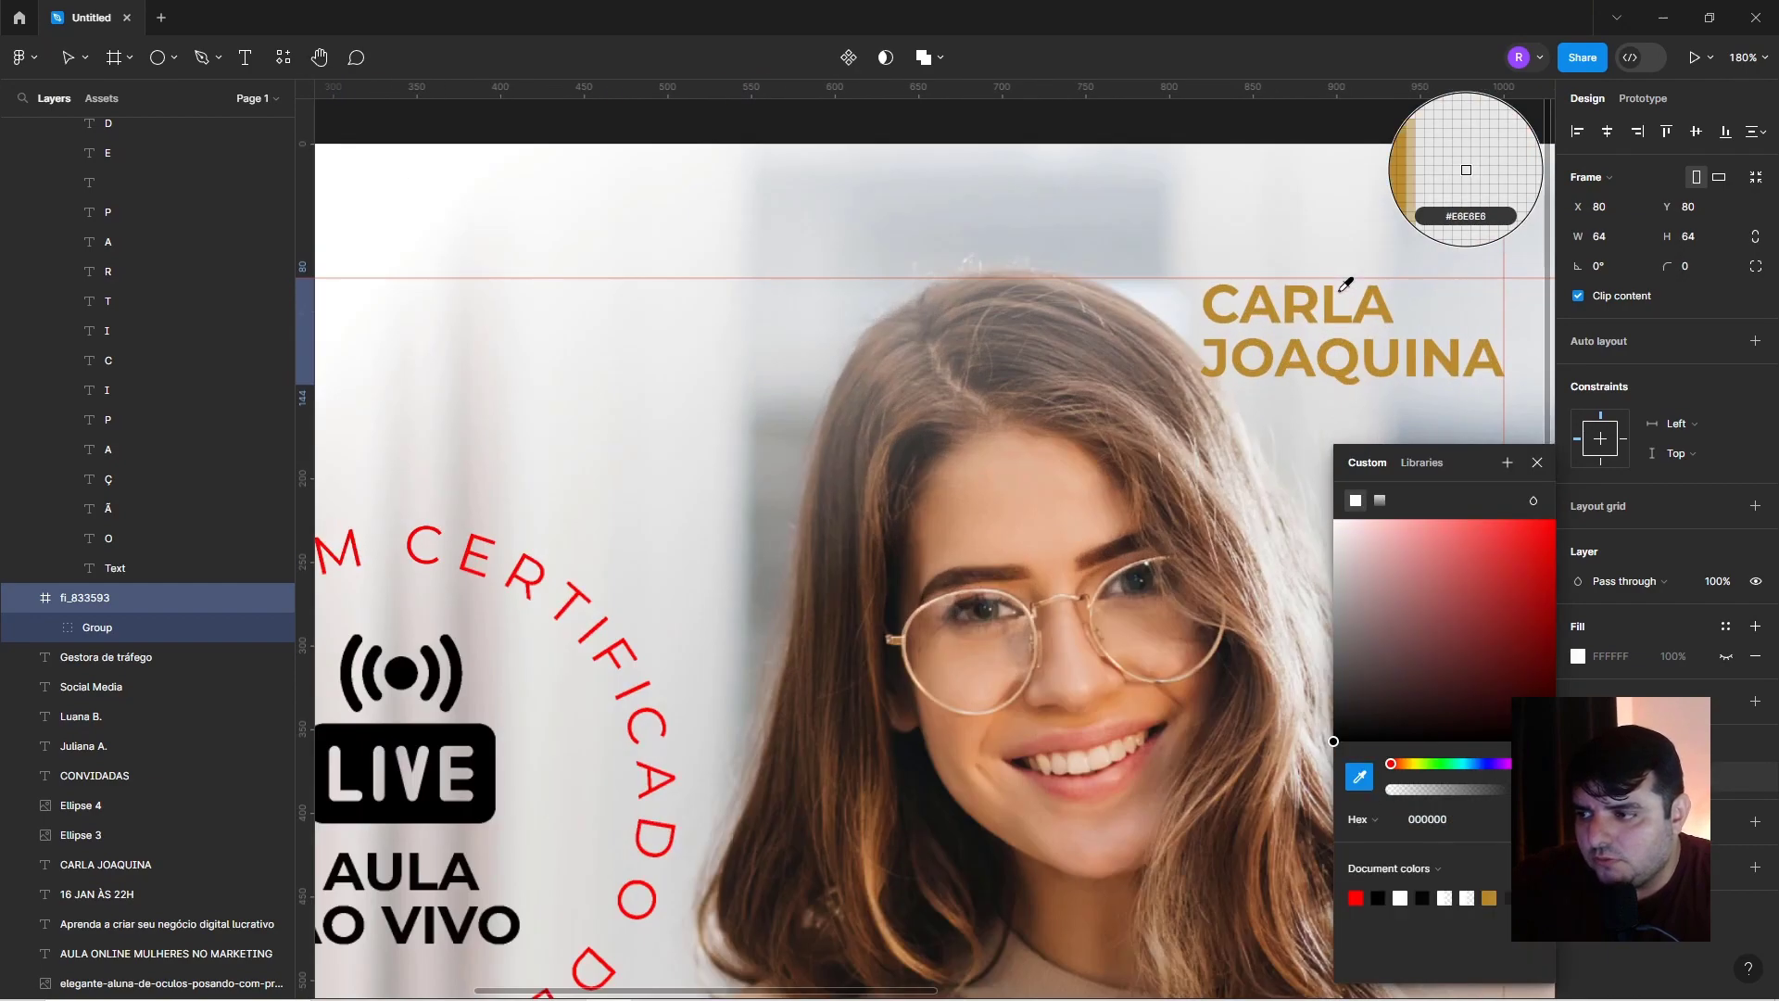
{"action": "scroll", "coordinate": [1395, 297], "scroll_direction": "up", "scroll_amount": 3}
{"action": "left_click", "coordinate": [1396, 299]}
{"action": "scroll", "coordinate": [1205, 305], "scroll_direction": "down", "scroll_amount": 5}
{"action": "scroll", "coordinate": [1066, 231], "scroll_direction": "down", "scroll_amount": 3}
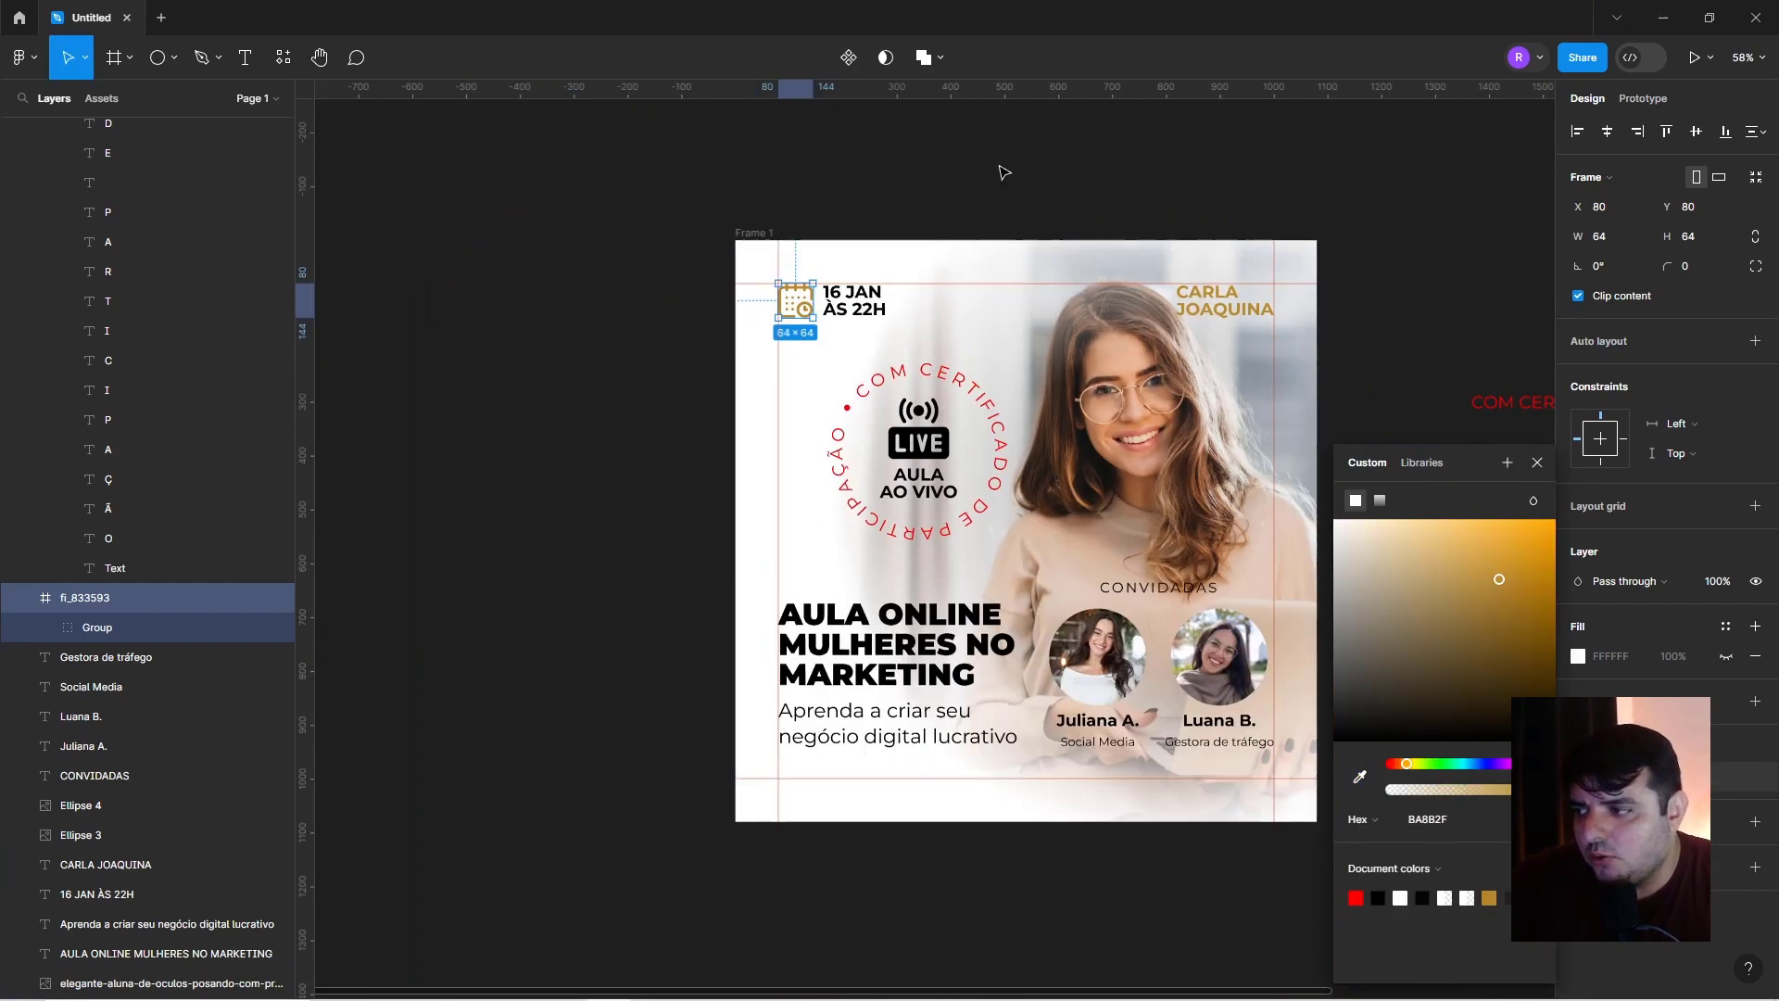
{"action": "left_click", "coordinate": [1001, 170]}
Select the 16 JAN ÀS 22H text, the certificate badge, then the calendar icon.
{"action": "scroll", "coordinate": [1022, 331], "scroll_direction": "up", "scroll_amount": 1}
{"action": "left_click", "coordinate": [820, 301]}
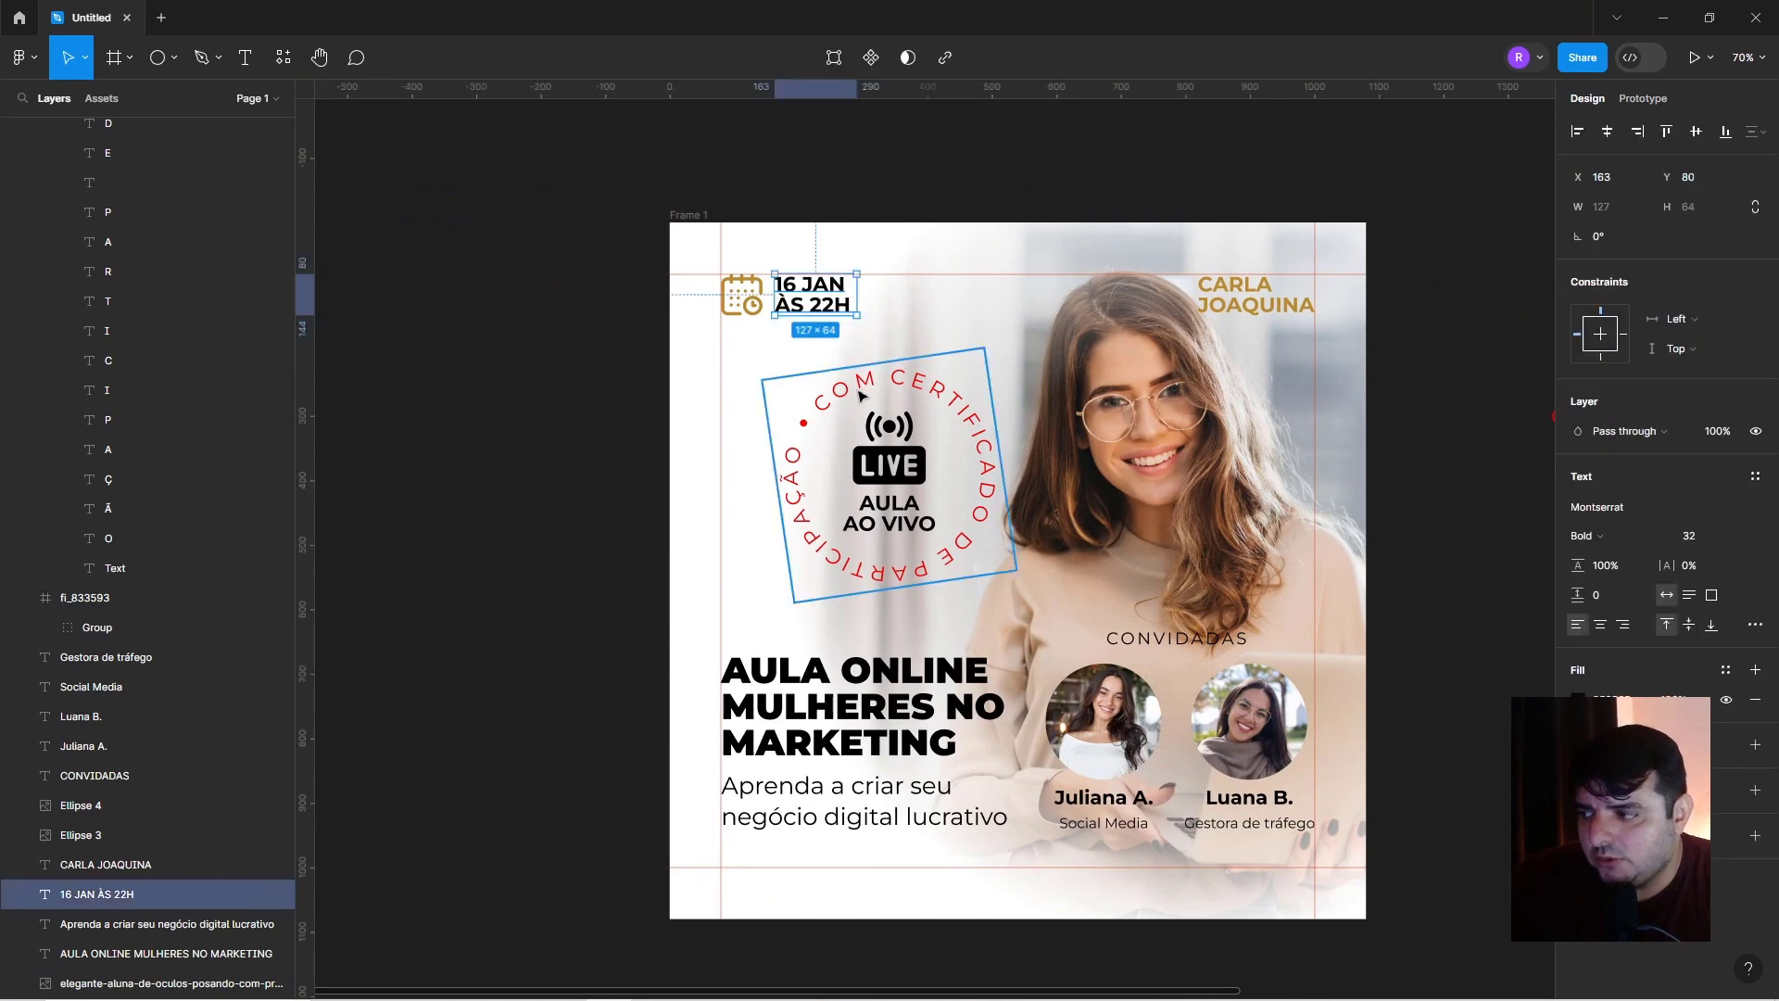
{"action": "left_click", "coordinate": [854, 387]}
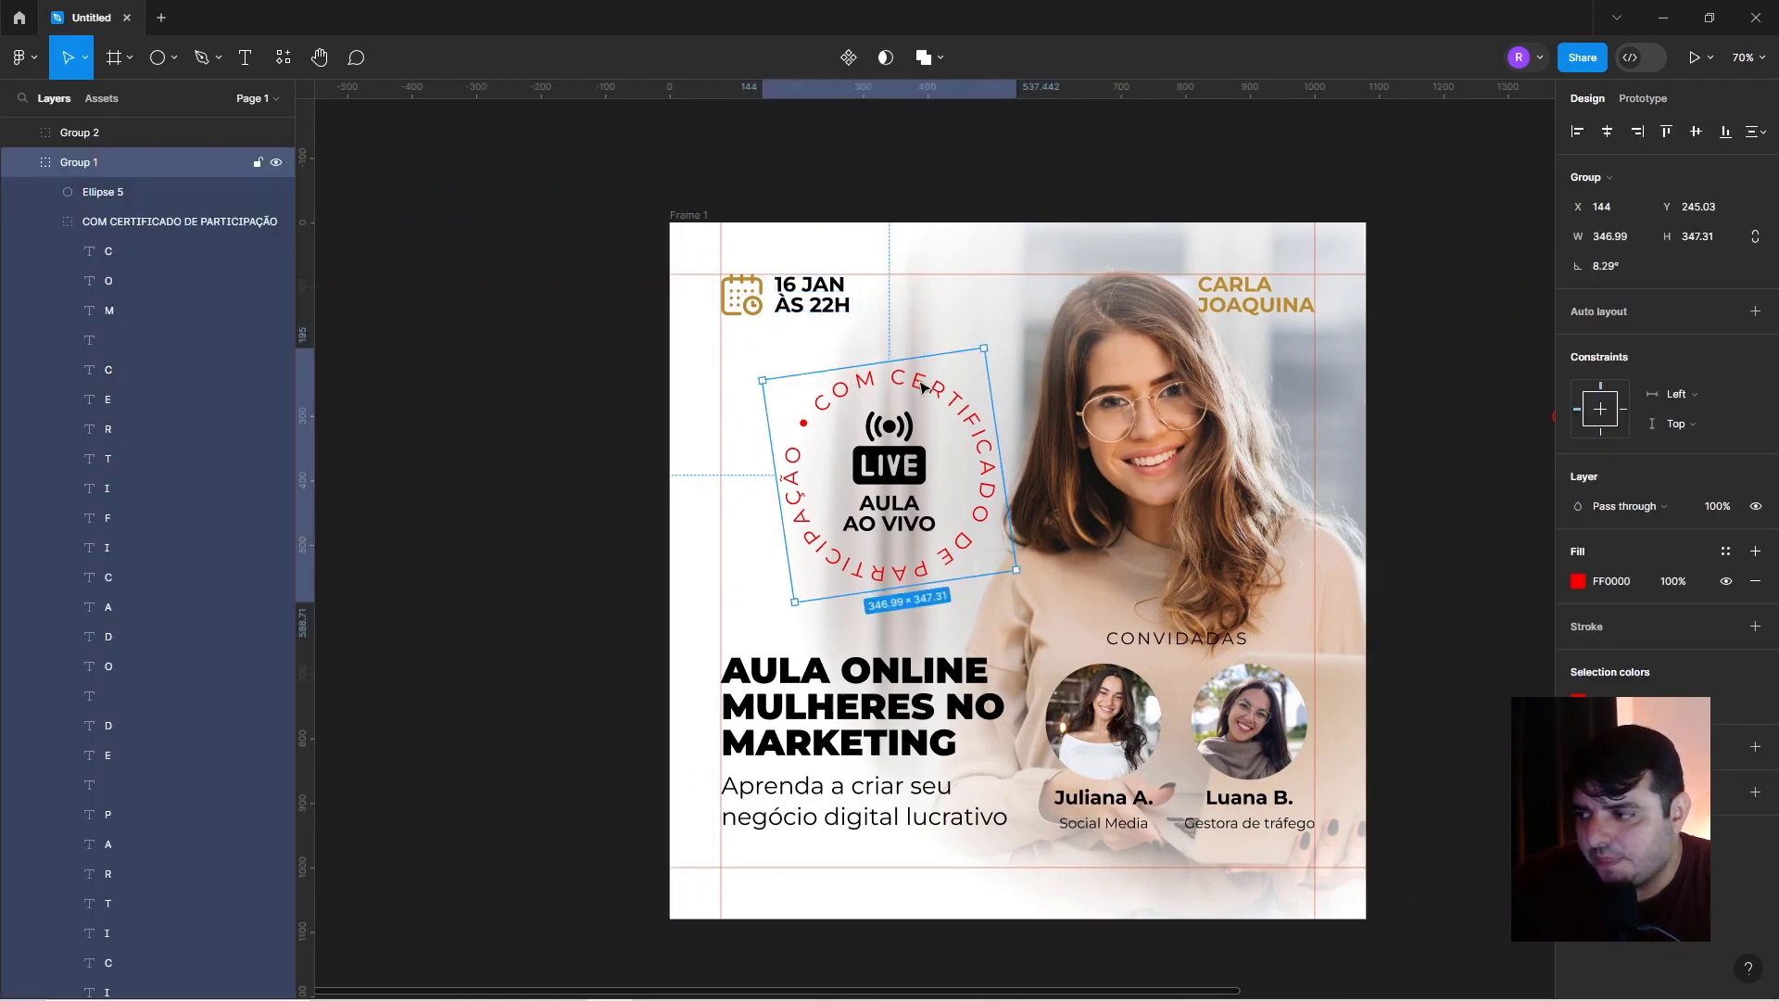
{"action": "left_click", "coordinate": [743, 298]}
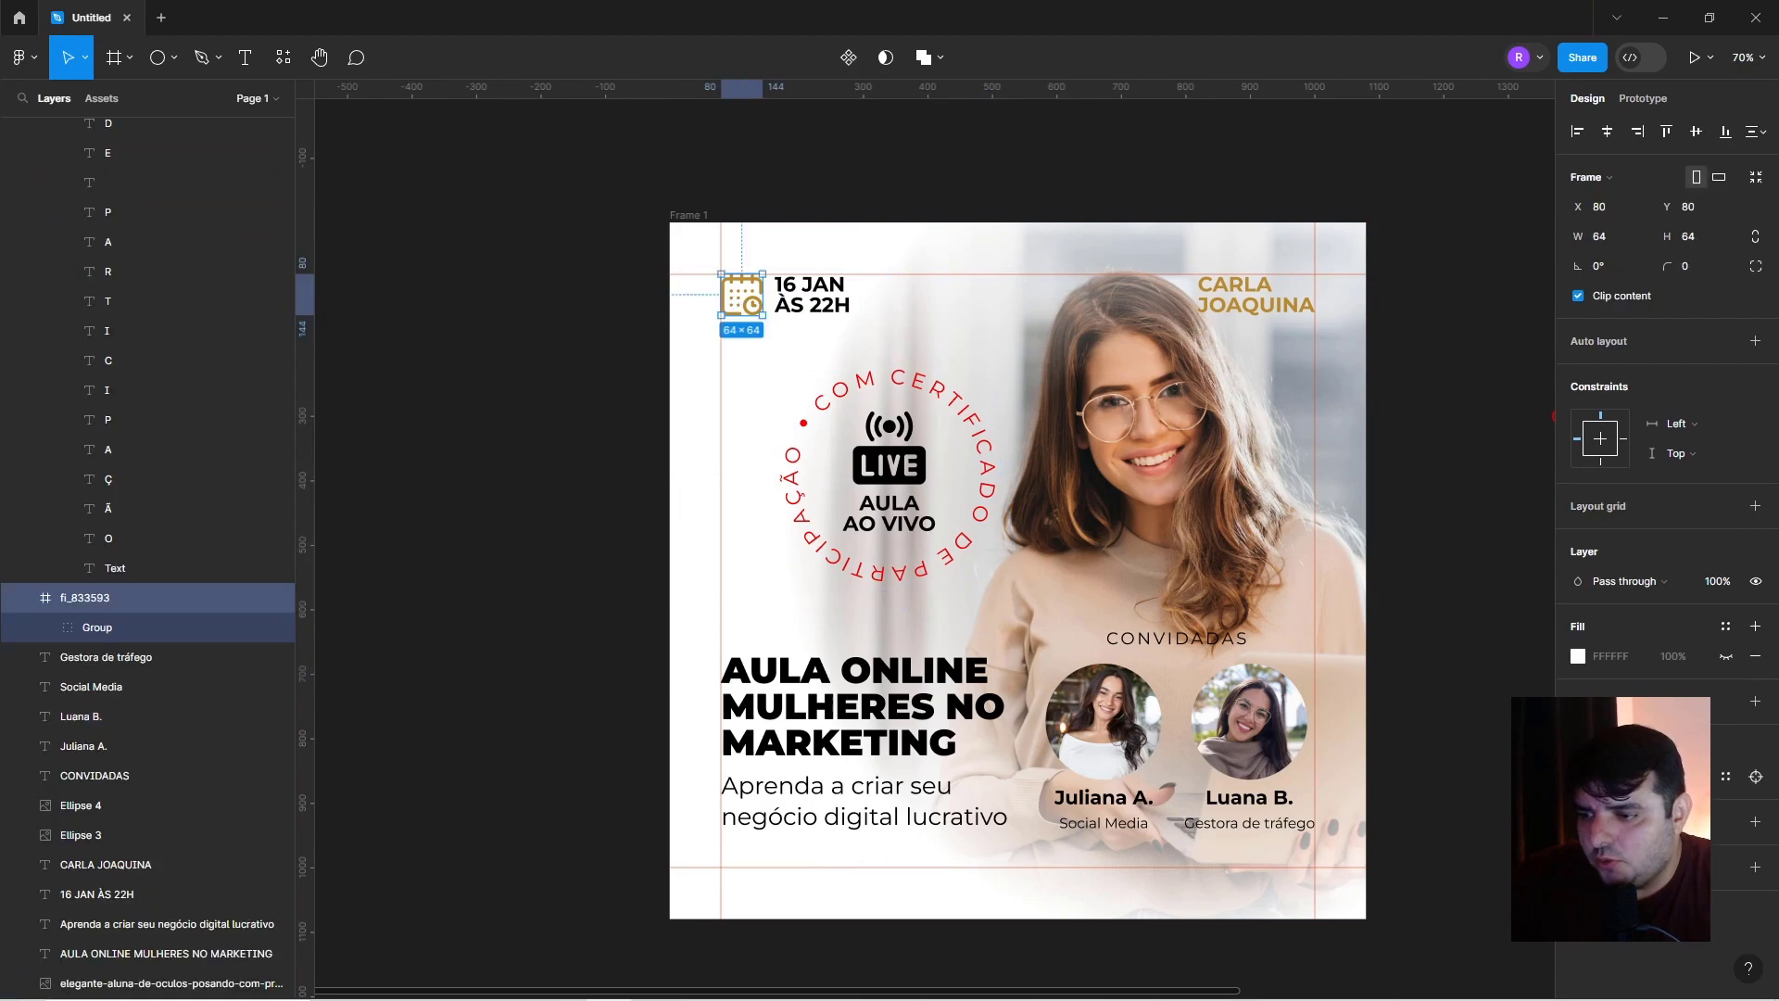
Apply the BA8B2F gold fill to the circular certificate text group.
{"action": "left_click", "coordinate": [972, 419]}
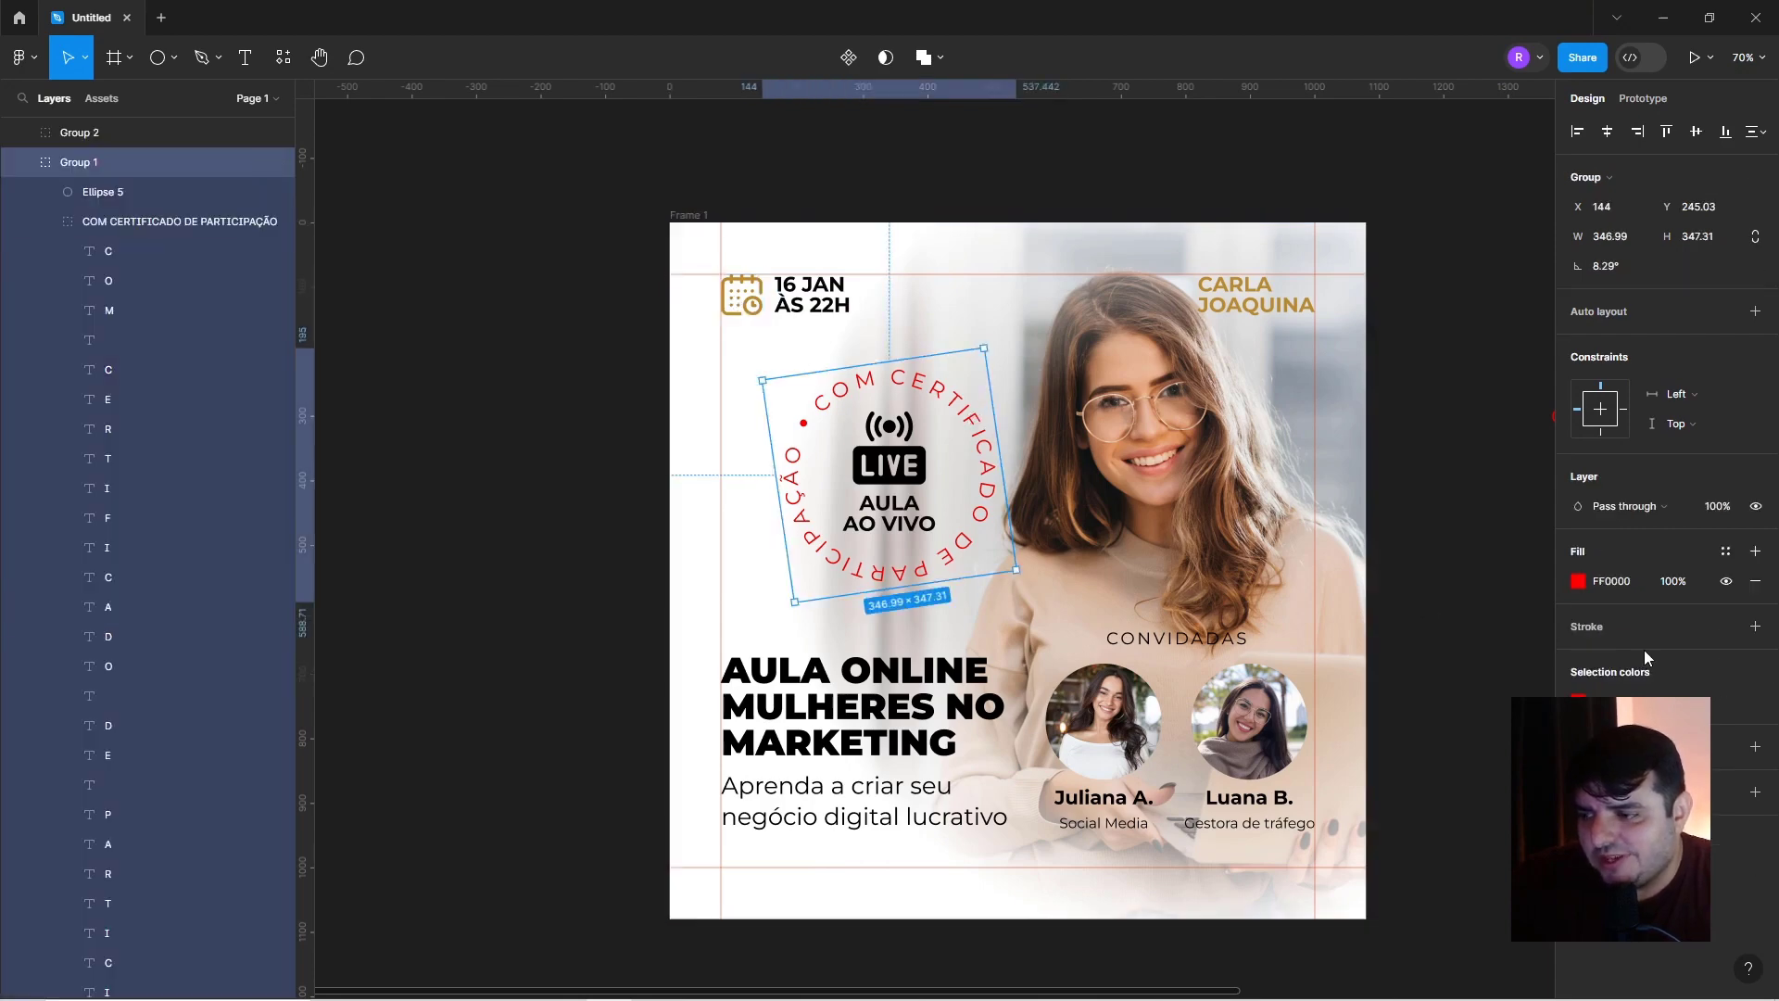
{"action": "type", "text": "BA8B2F"}
{"action": "key", "text": "Return"}
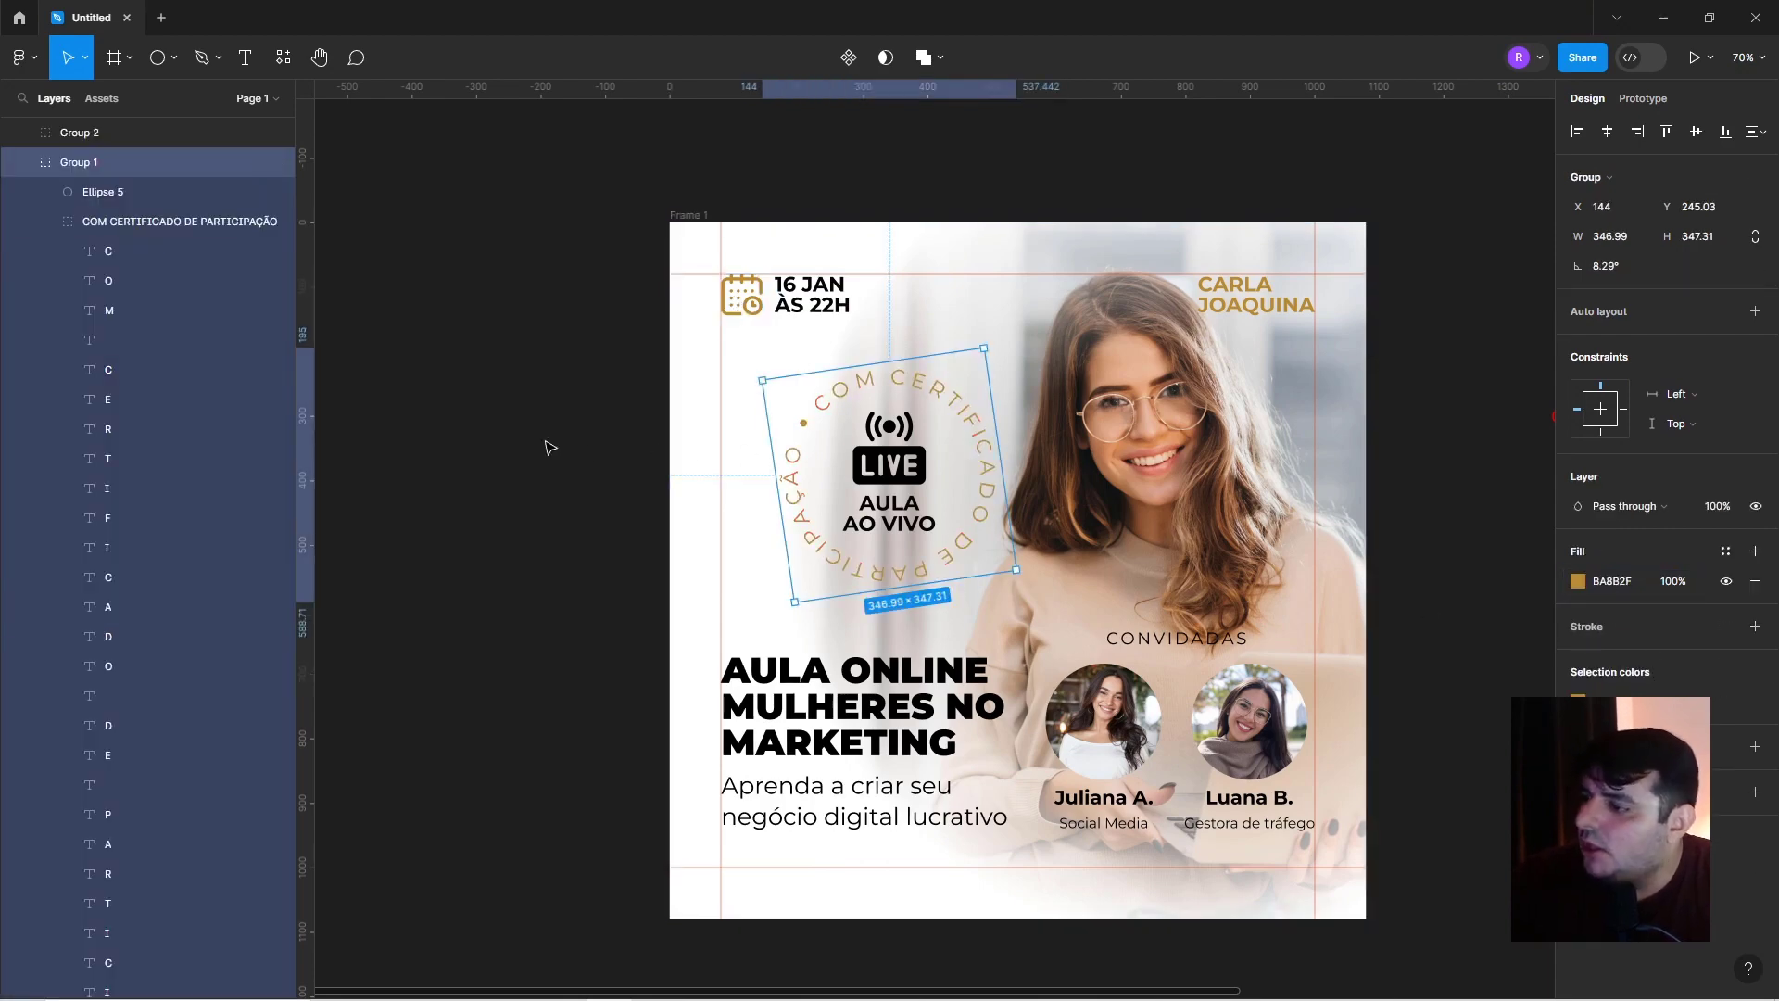
{"action": "left_click", "coordinate": [548, 381]}
{"action": "scroll", "coordinate": [768, 410], "scroll_direction": "up", "scroll_amount": 10}
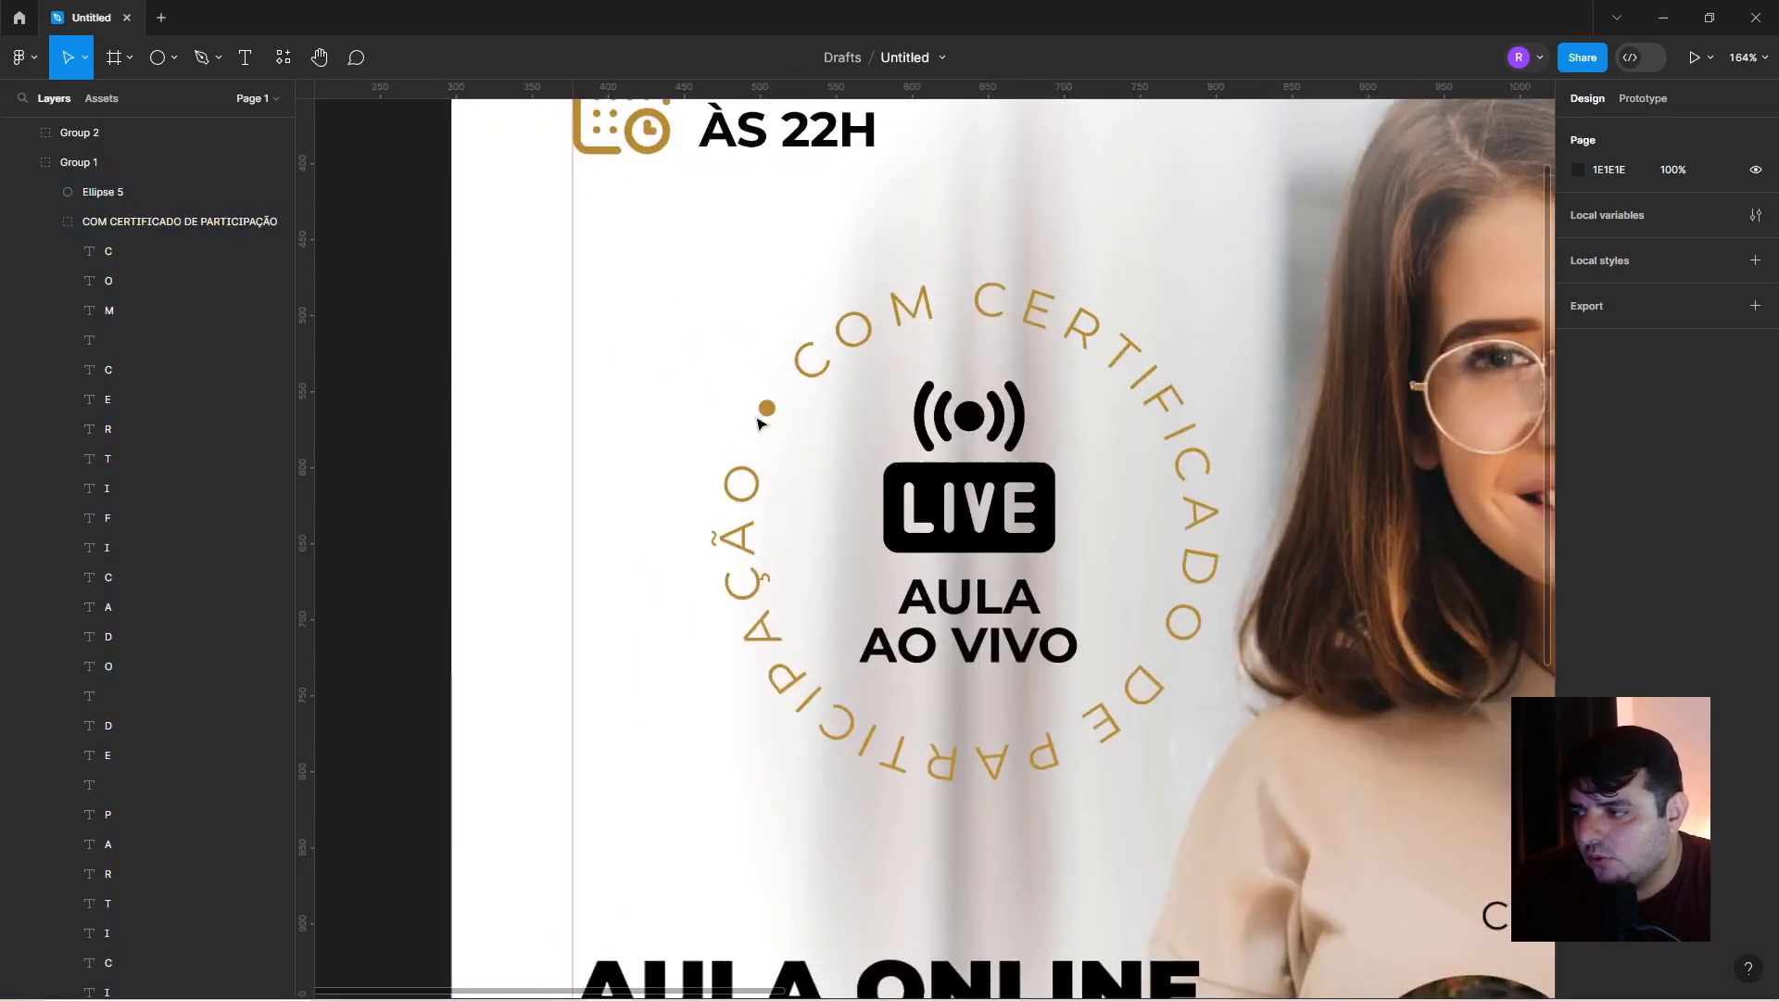
{"action": "left_click", "coordinate": [768, 408]}
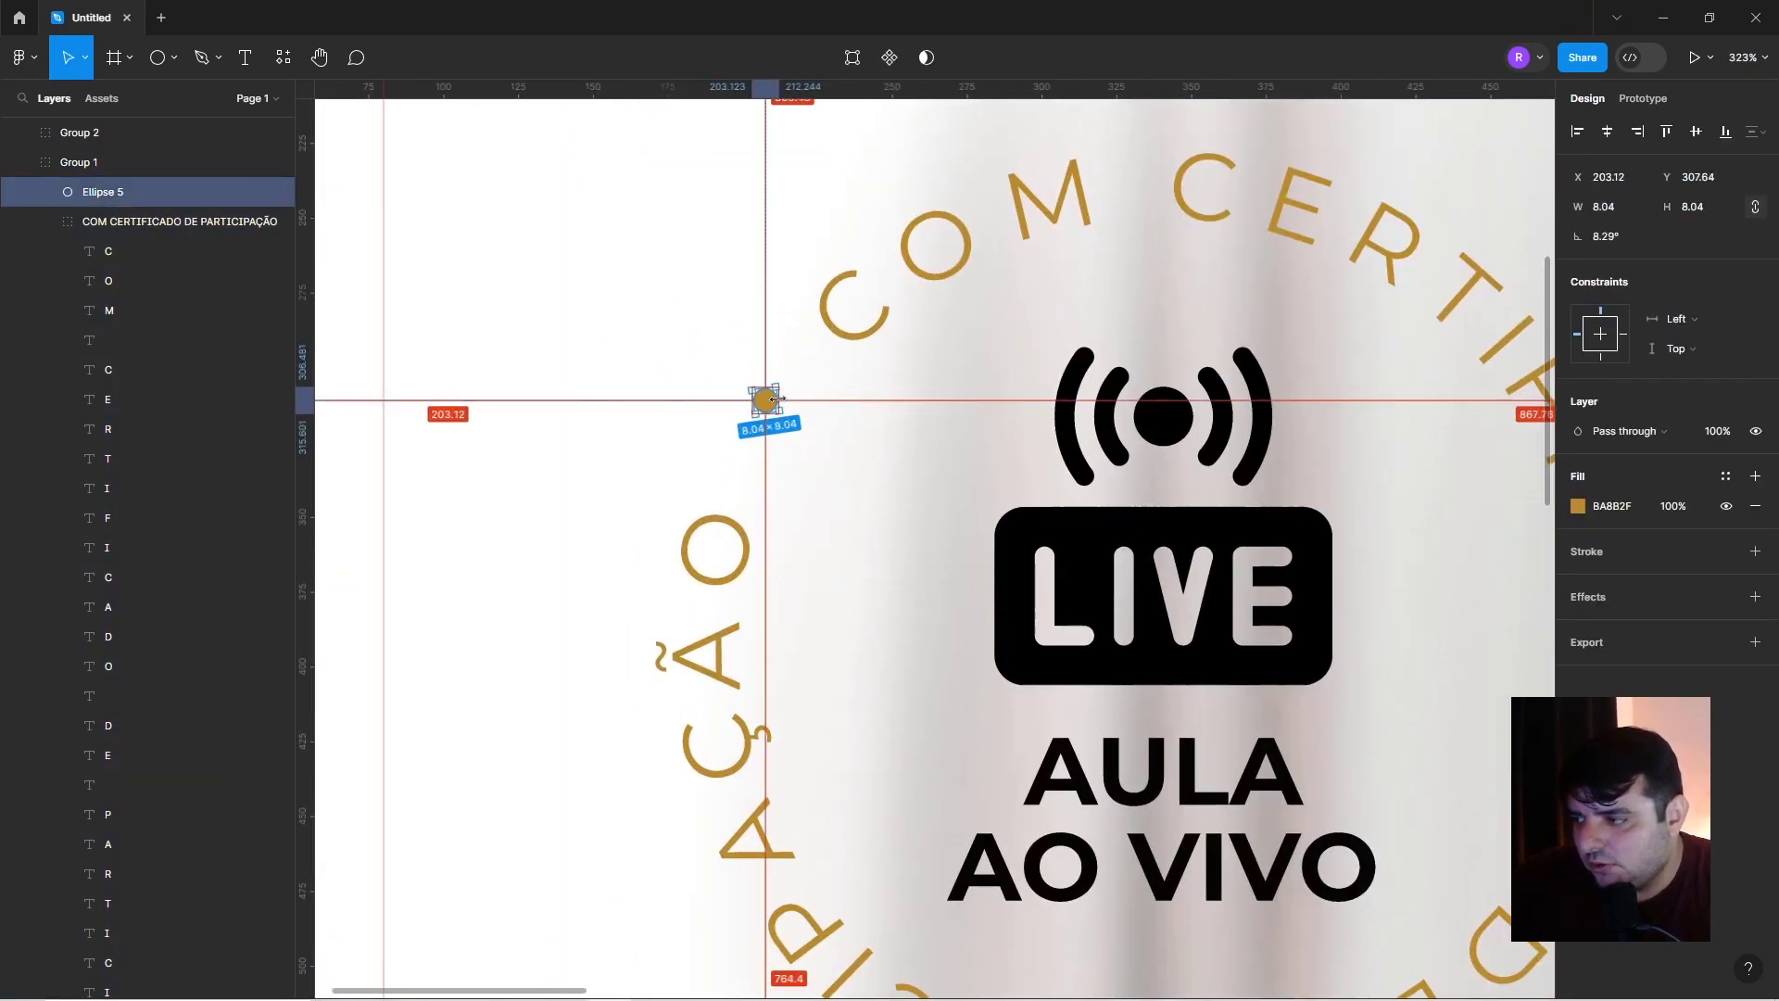
{"action": "scroll", "coordinate": [776, 398], "scroll_direction": "down", "scroll_amount": 6}
{"action": "scroll", "coordinate": [663, 448], "scroll_direction": "down", "scroll_amount": 4}
{"action": "left_click", "coordinate": [528, 441]}
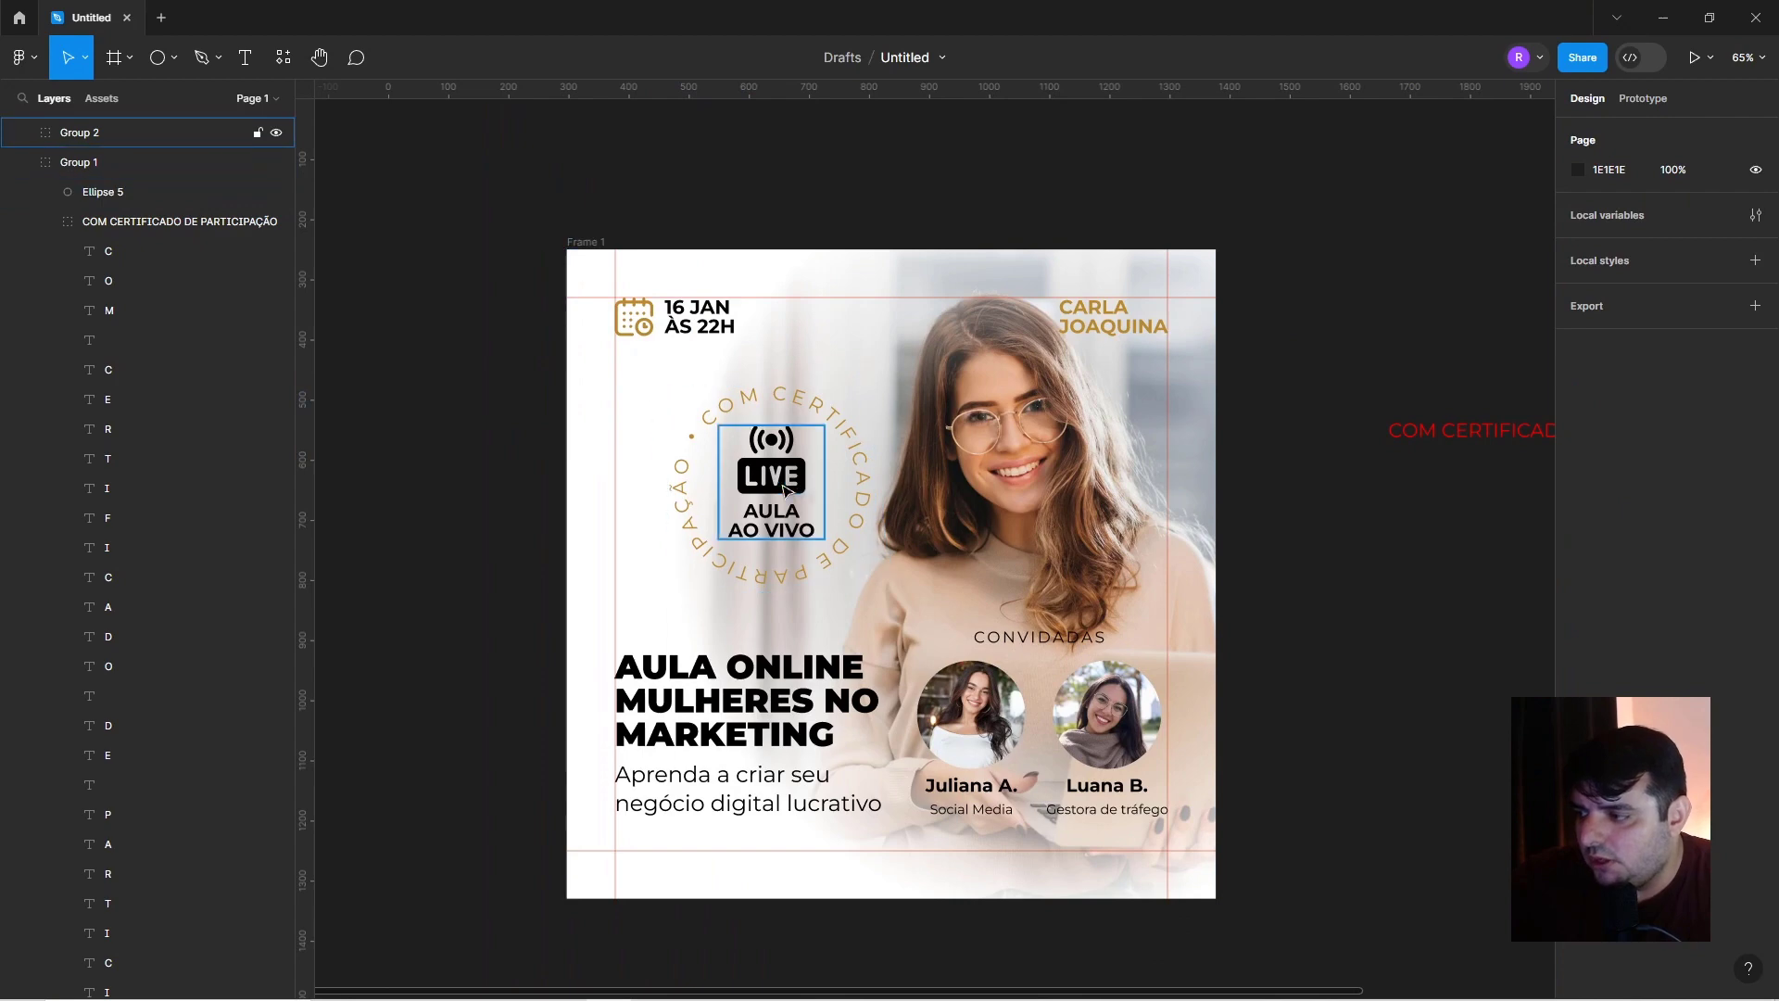
{"action": "scroll", "coordinate": [783, 491], "scroll_direction": "up", "scroll_amount": 3}
{"action": "scroll", "coordinate": [783, 491], "scroll_direction": "up", "scroll_amount": 3}
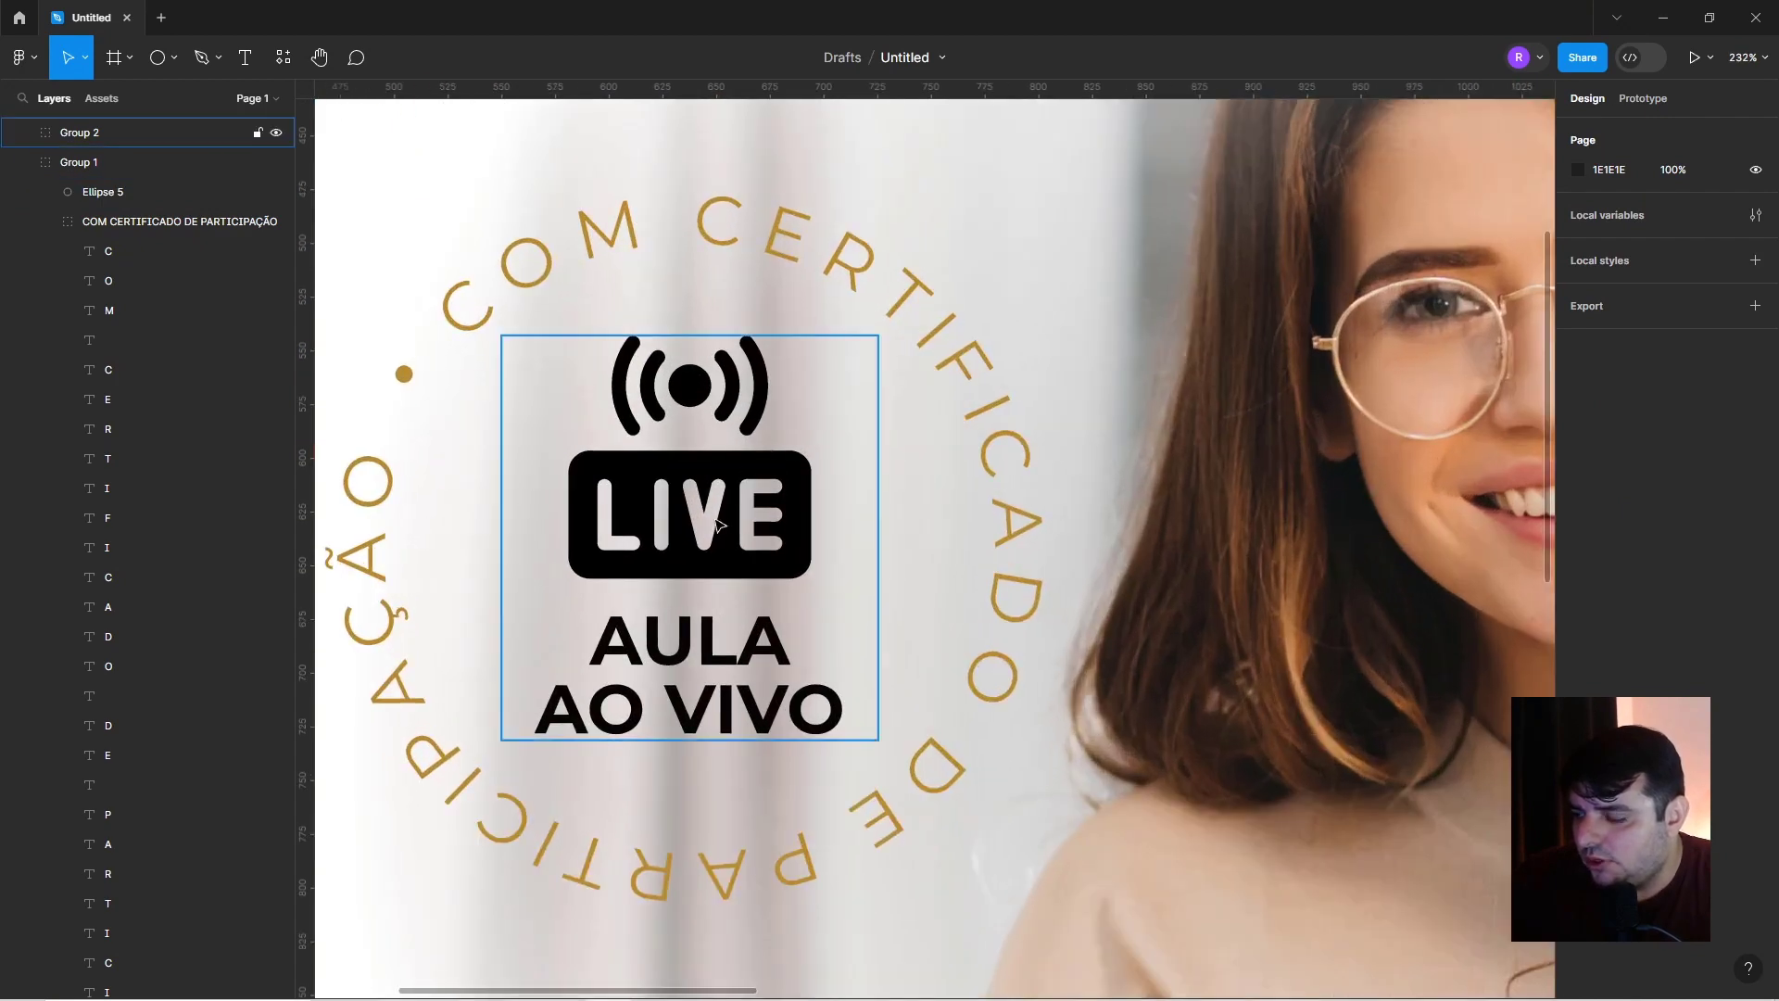
{"action": "scroll", "coordinate": [718, 519], "scroll_direction": "down", "scroll_amount": 1}
Fill the LIVE badge shape and broadcast waves with BA8B2F gold.
{"action": "left_click", "coordinate": [718, 493], "text": "ctrl"}
{"action": "left_click", "coordinate": [739, 433], "text": "ctrl+shift"}
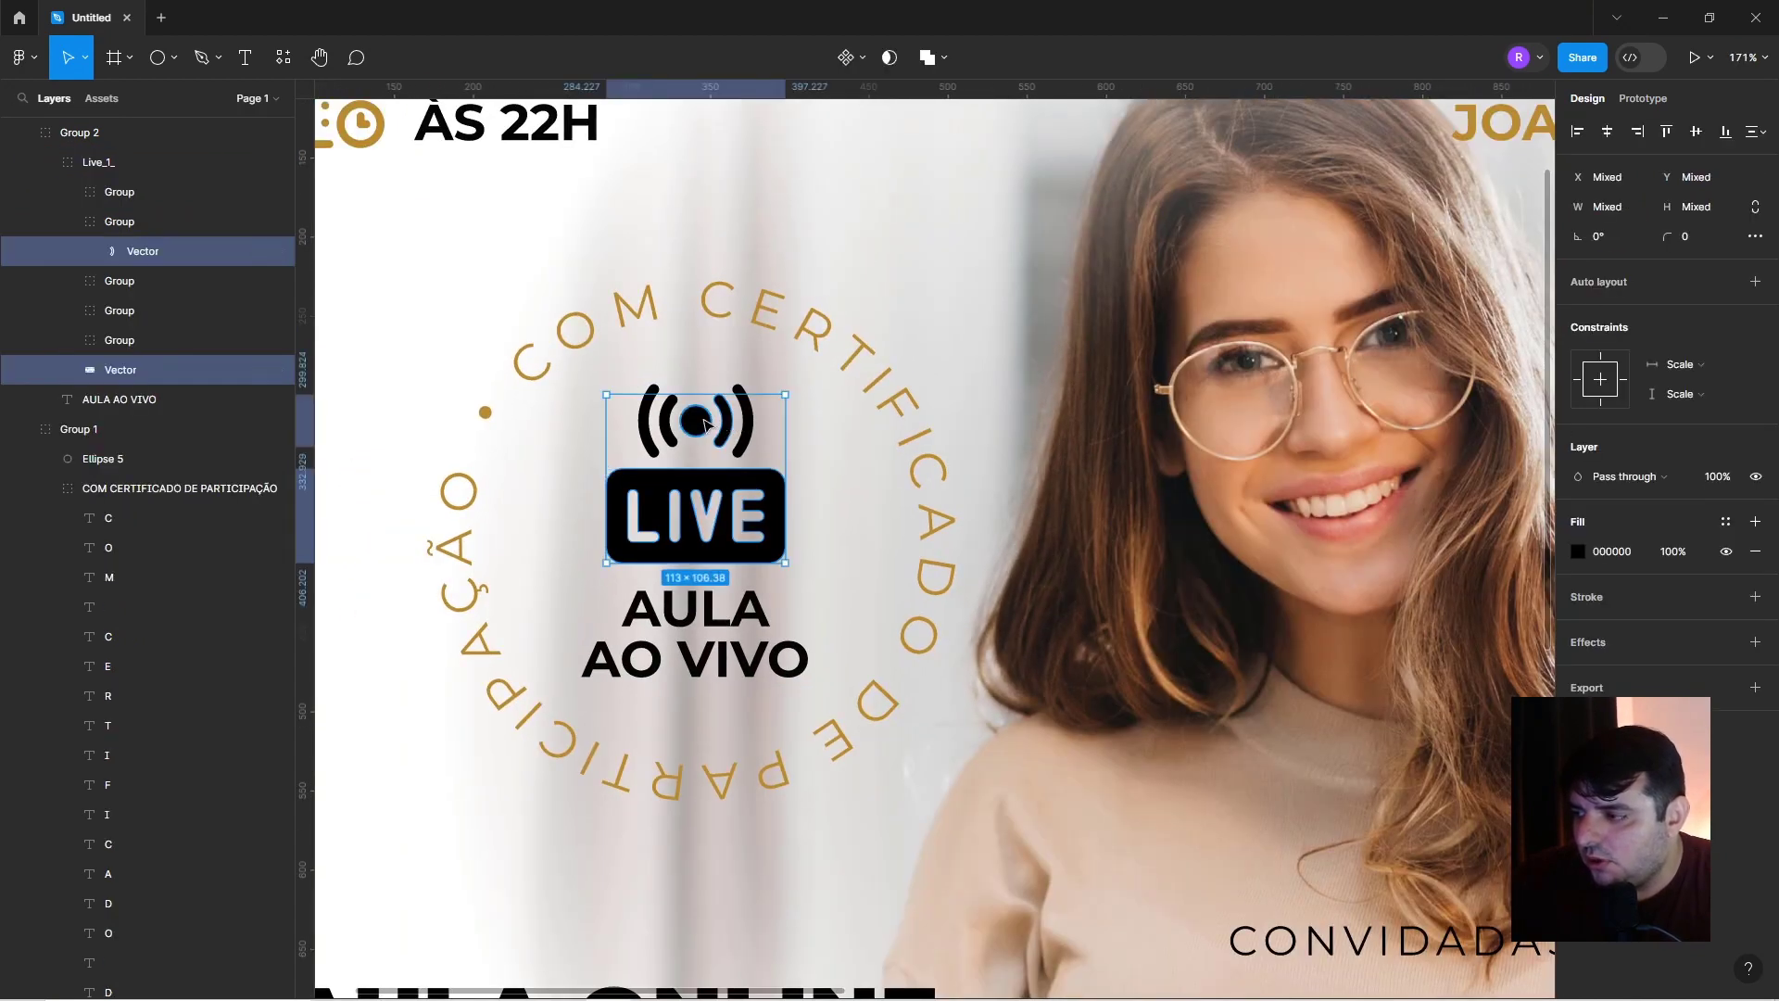
{"action": "left_click", "coordinate": [668, 421], "text": "ctrl+shift"}
{"action": "left_click", "coordinate": [758, 417], "text": "ctrl+shift"}
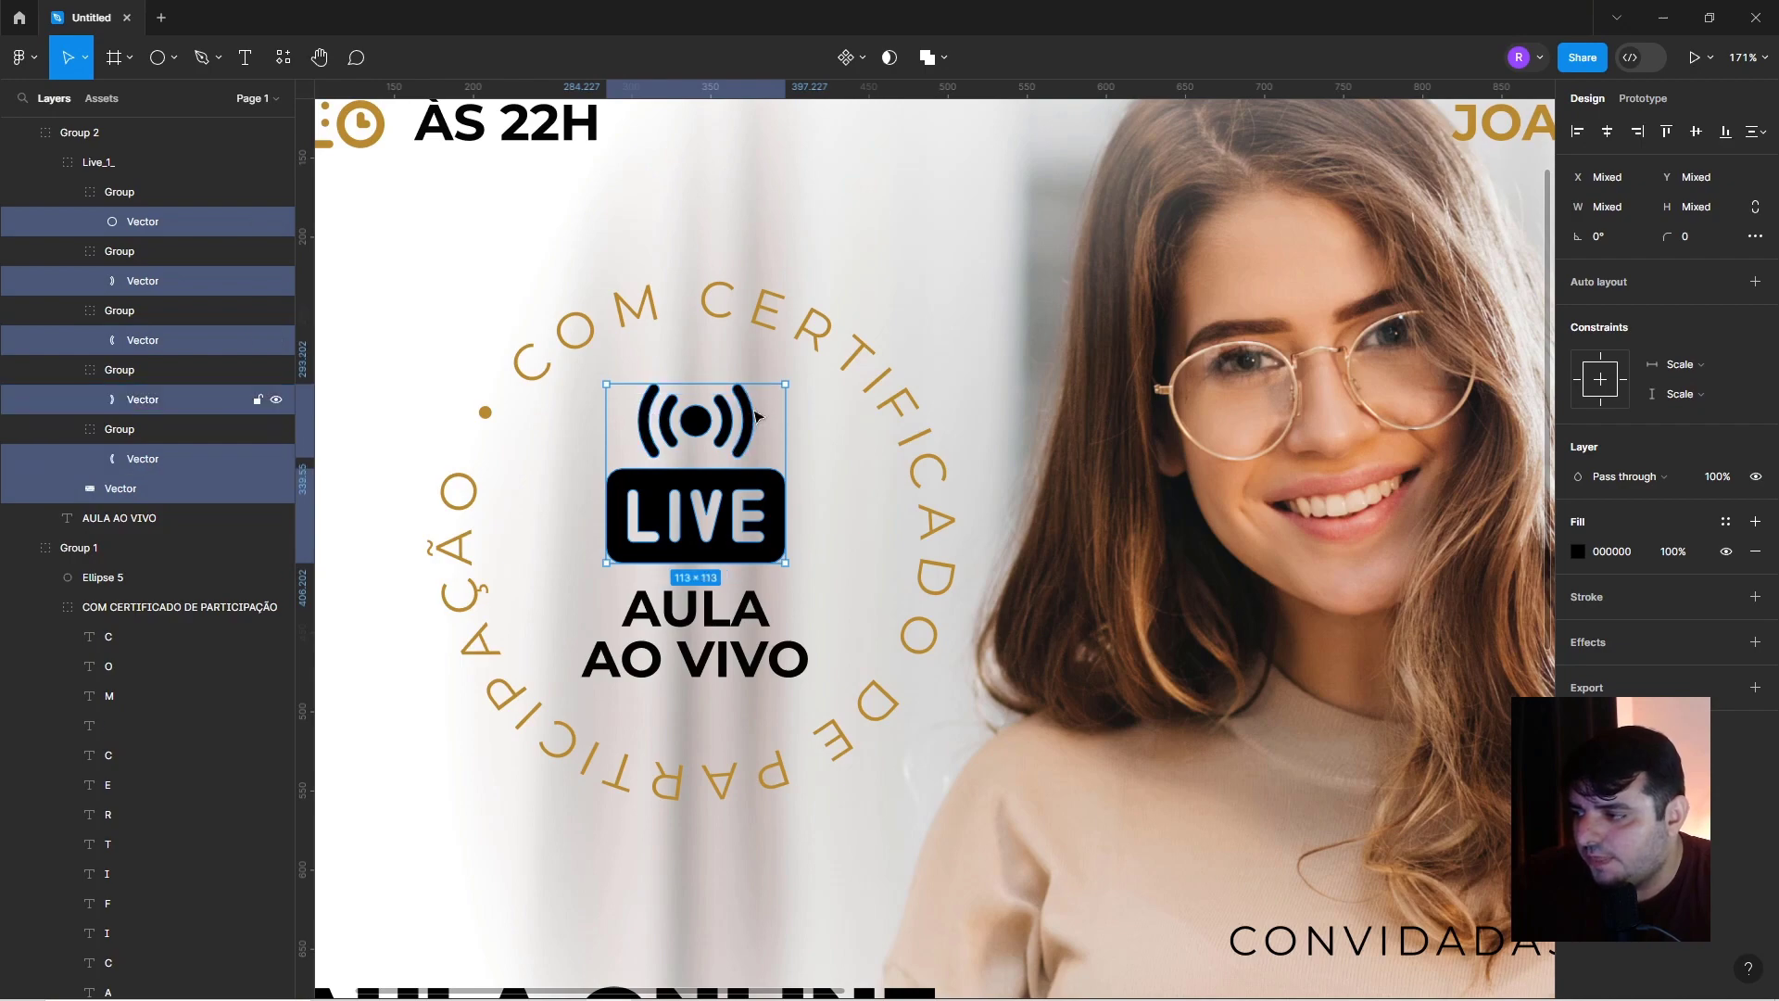
{"action": "left_click", "coordinate": [1612, 552]}
{"action": "key", "text": "ctrl+v"}
{"action": "key", "text": "Return"}
{"action": "key", "text": "Escape"}
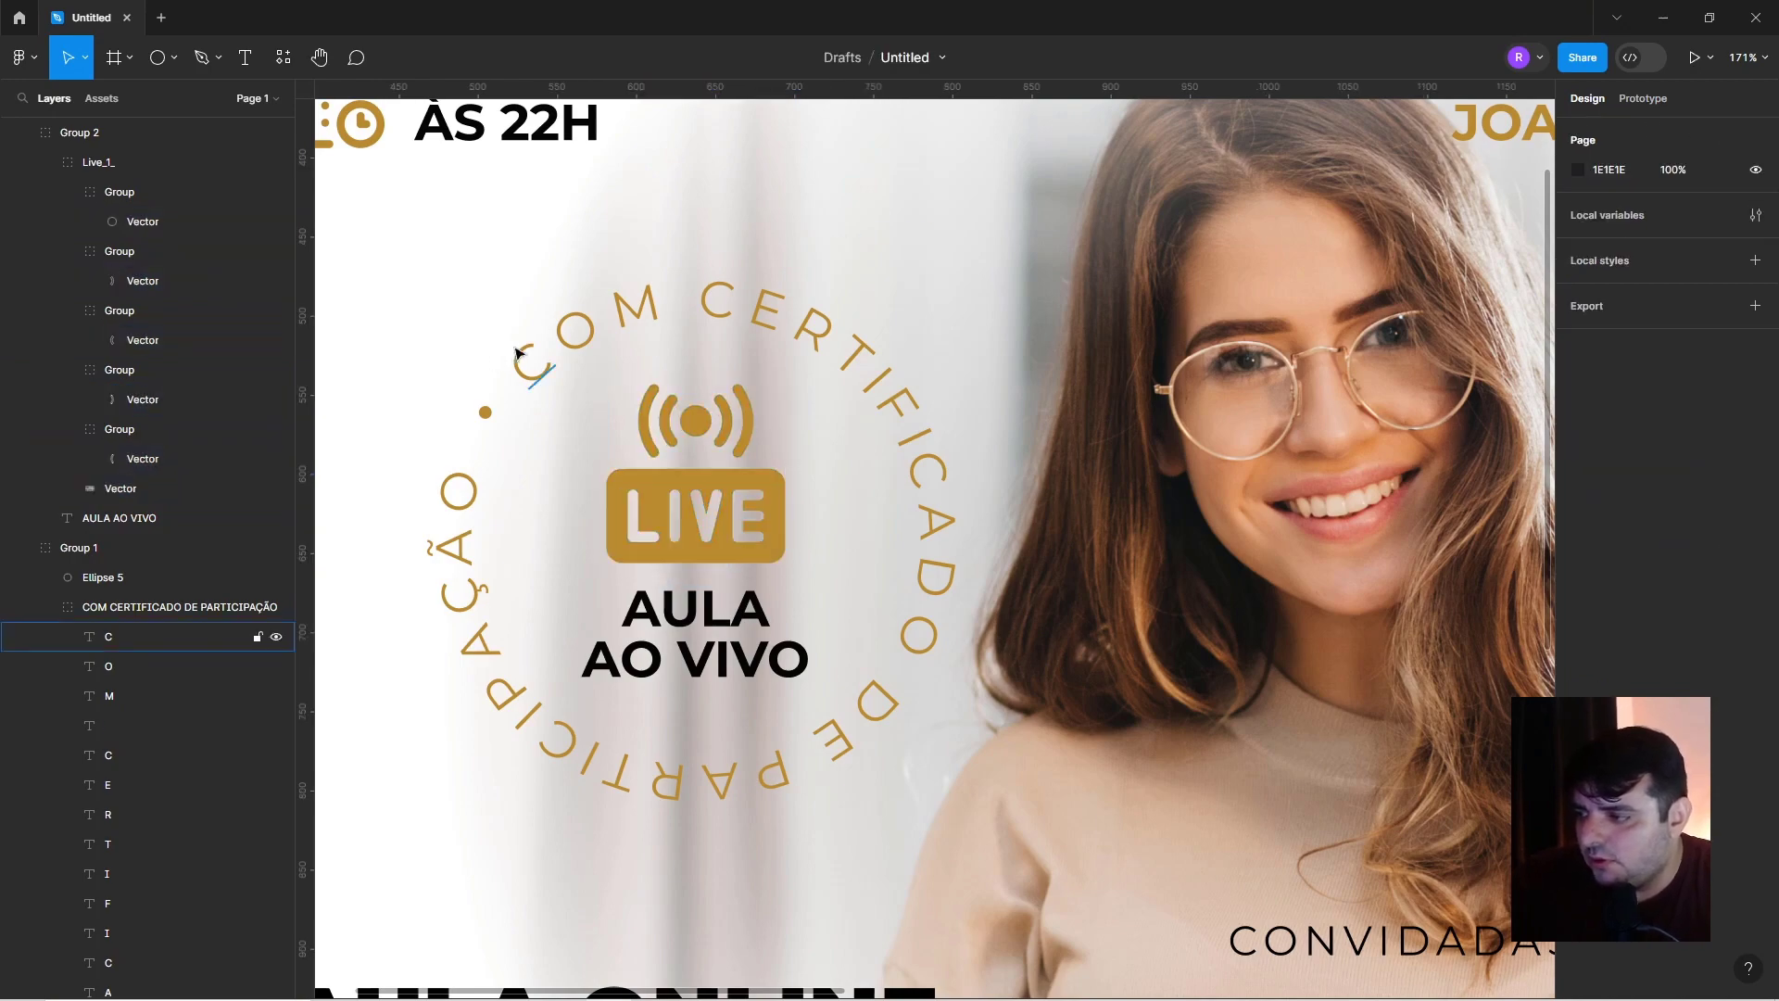
{"action": "key", "text": "shift+1"}
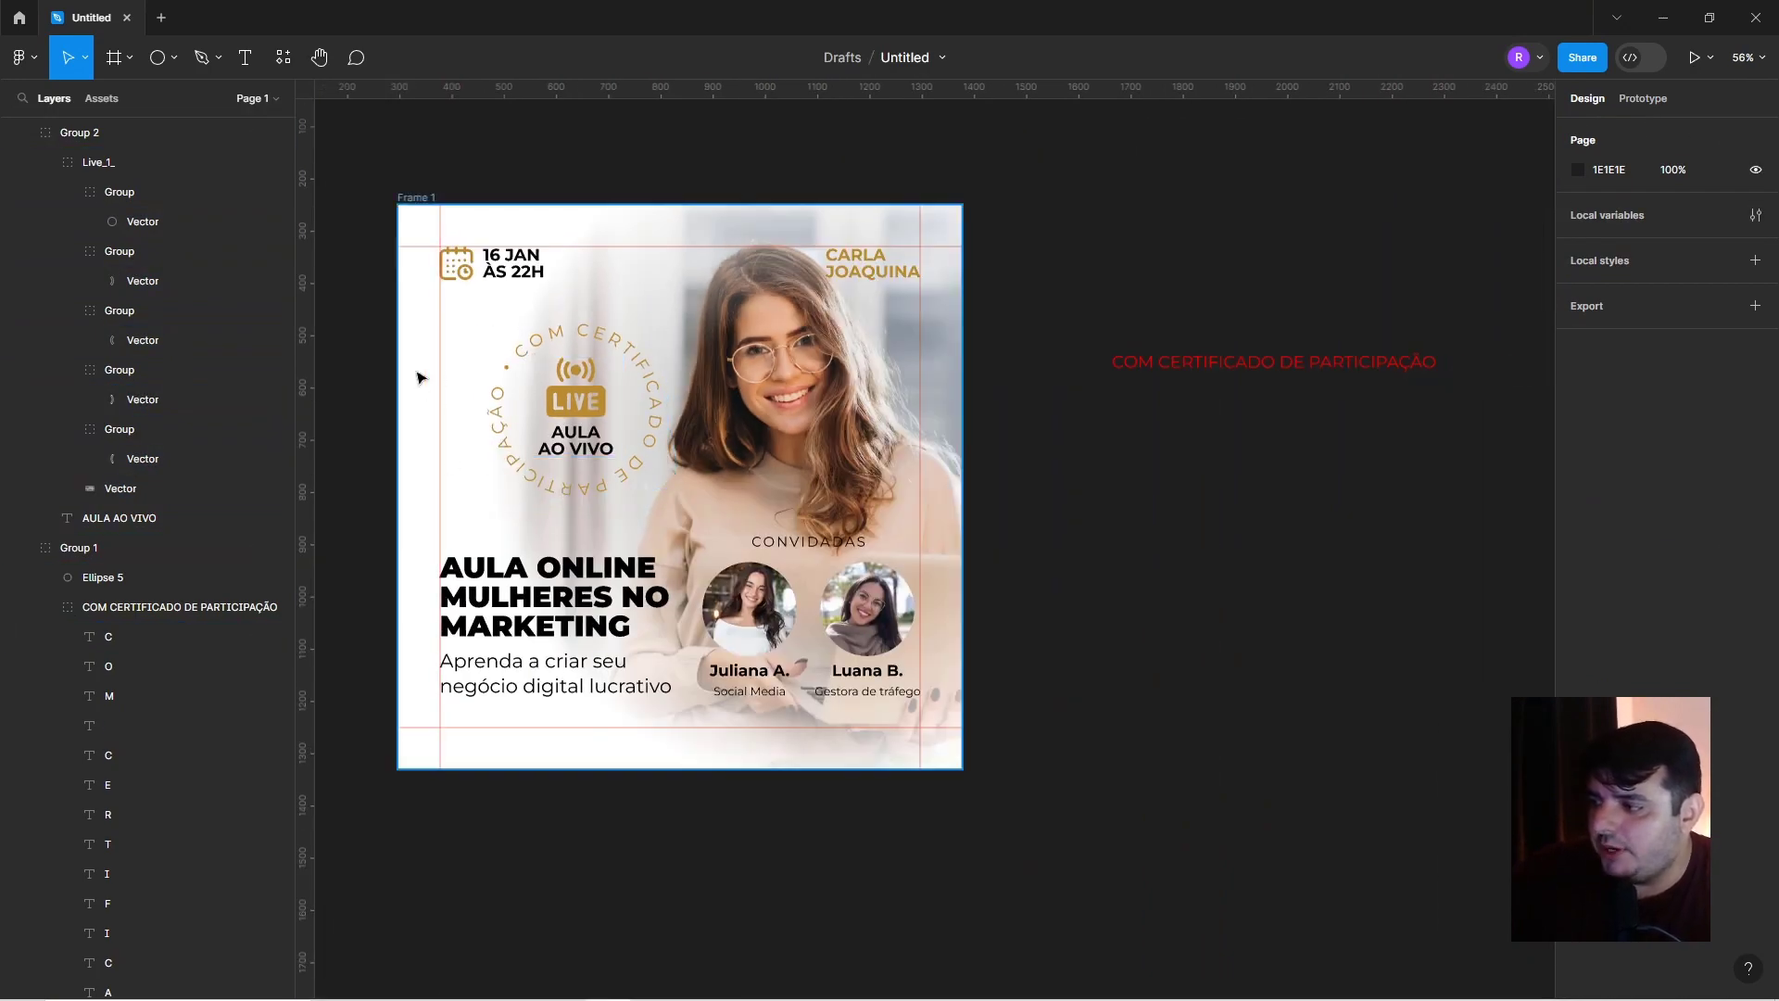
{"action": "left_click", "coordinate": [567, 375]}
{"action": "scroll", "coordinate": [572, 385], "scroll_direction": "up", "scroll_amount": 5}
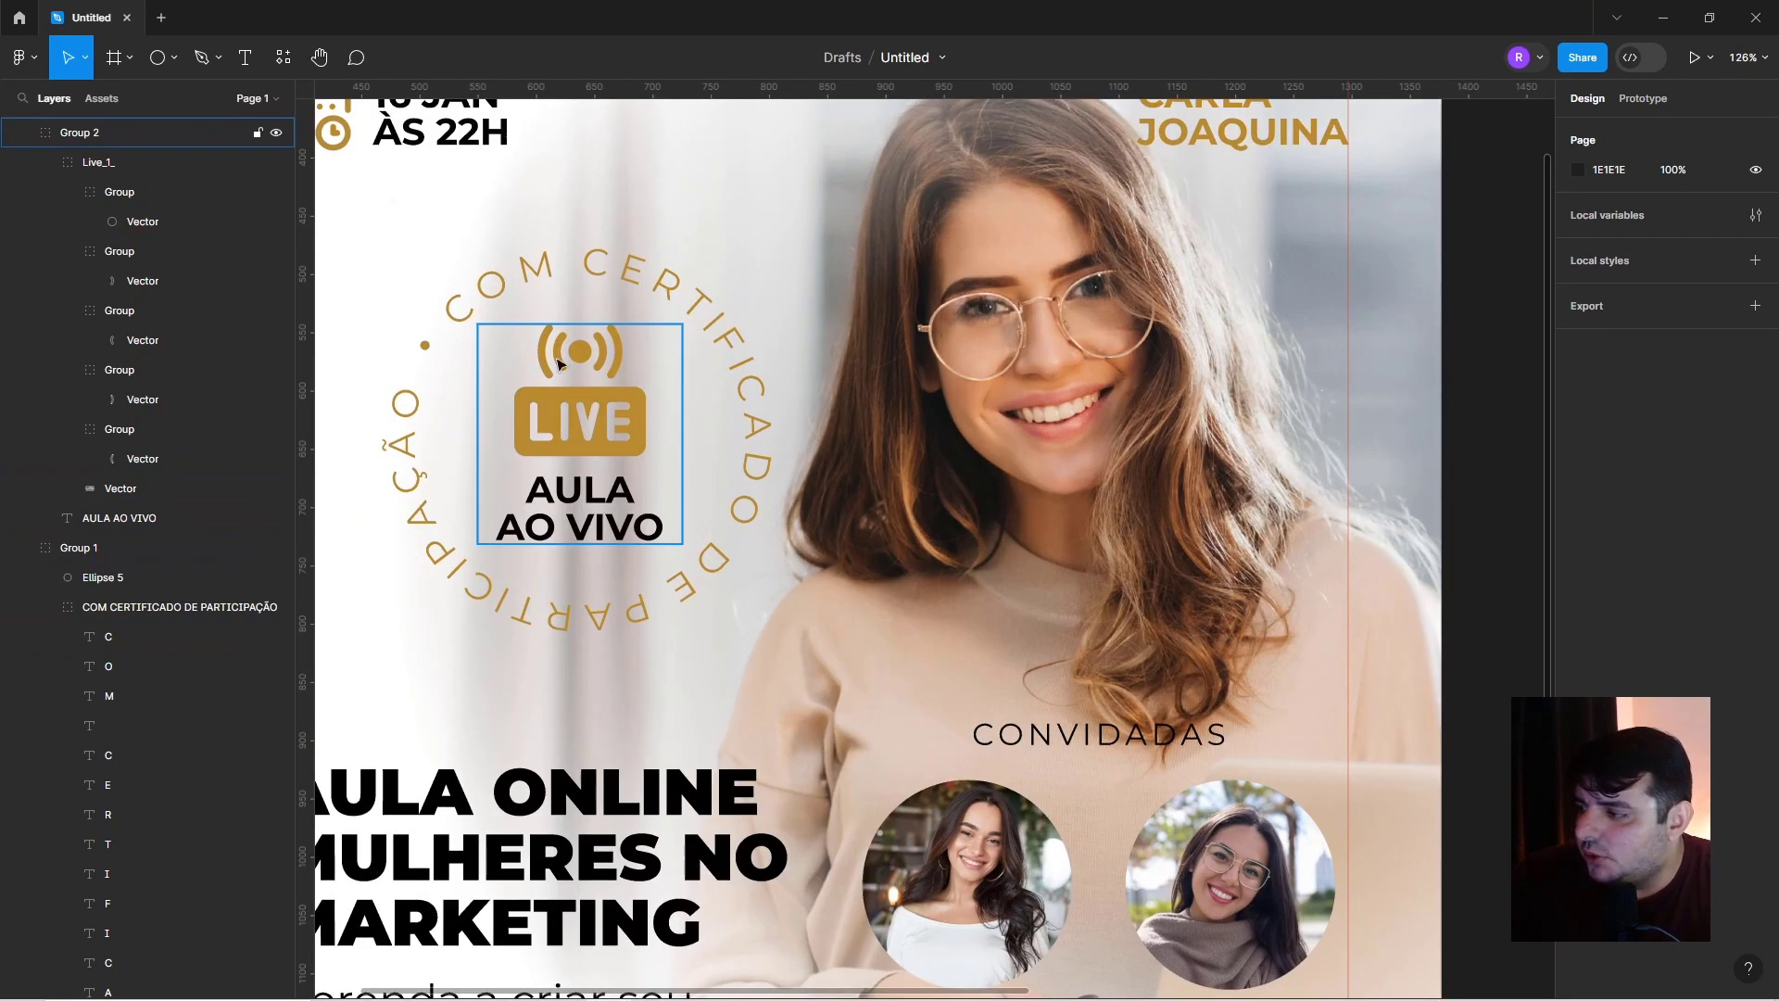
{"action": "key", "text": "Escape"}
{"action": "scroll", "coordinate": [673, 399], "scroll_direction": "down", "scroll_amount": 2}
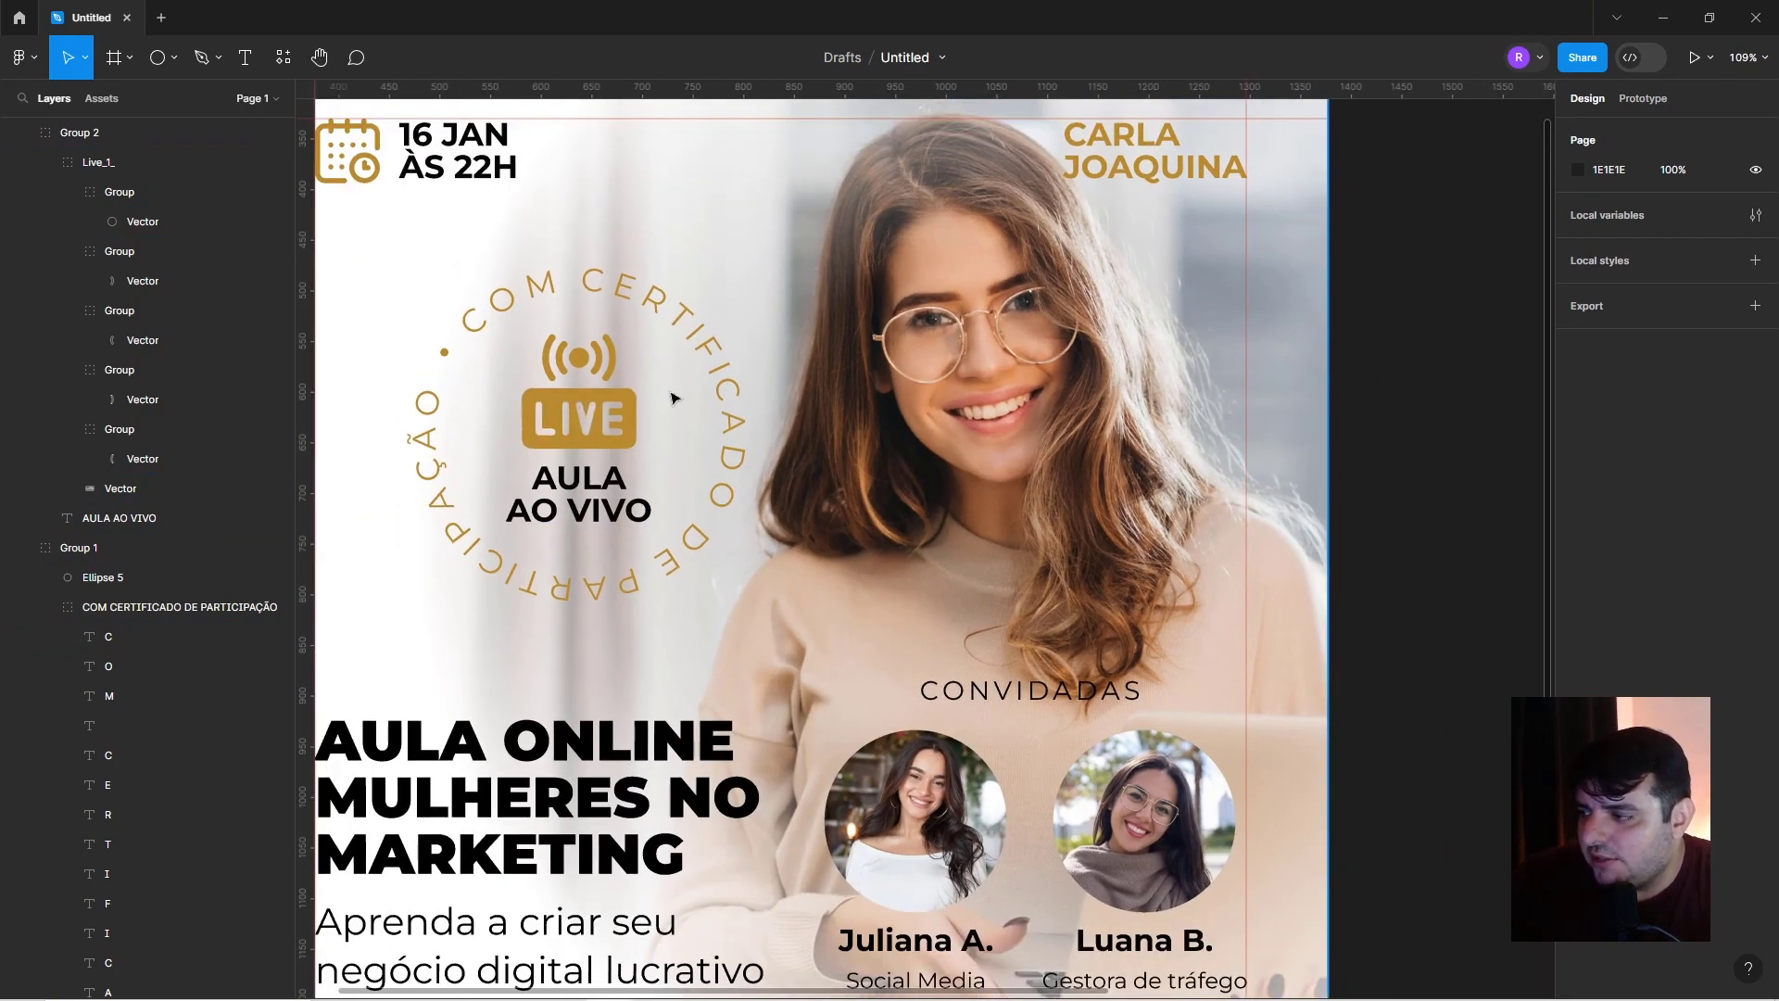
Set the broadcast icon's centre dot fill to black, 000000.
{"action": "left_click", "coordinate": [143, 222]}
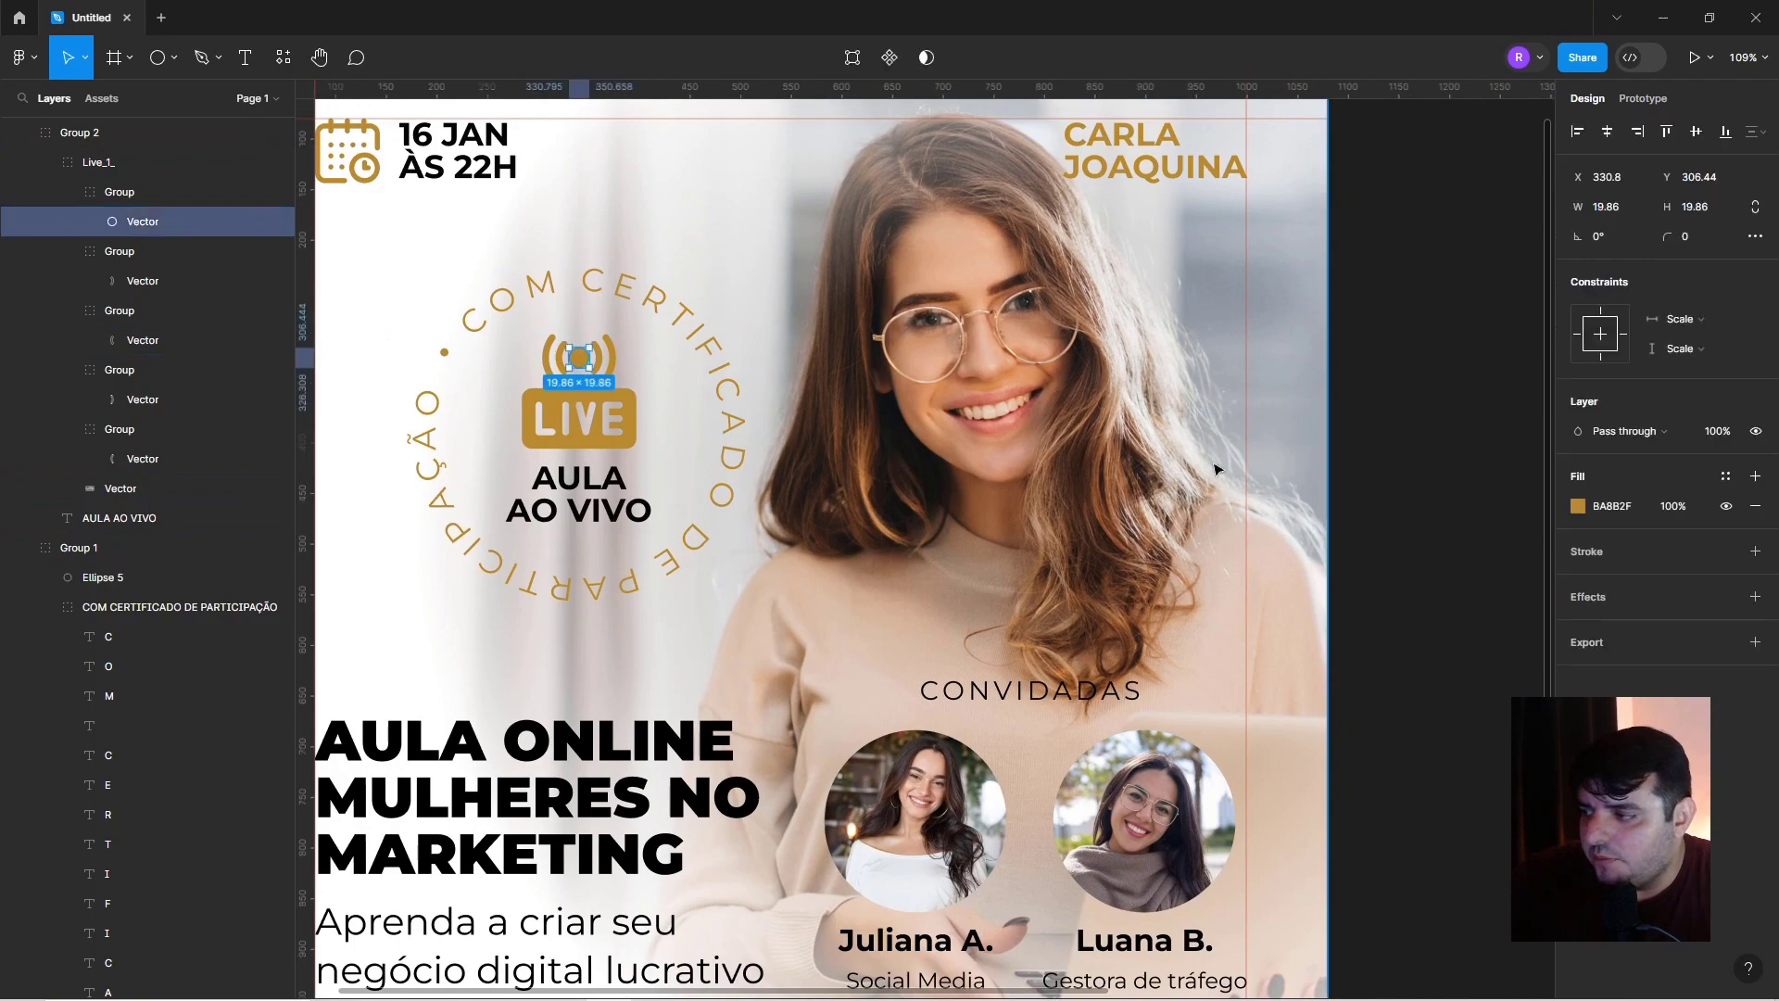
{"action": "left_click", "coordinate": [1578, 506]}
{"action": "type", "text": "000000"}
{"action": "key", "text": "Return"}
{"action": "key", "text": "Escape"}
{"action": "key", "text": "Escape"}
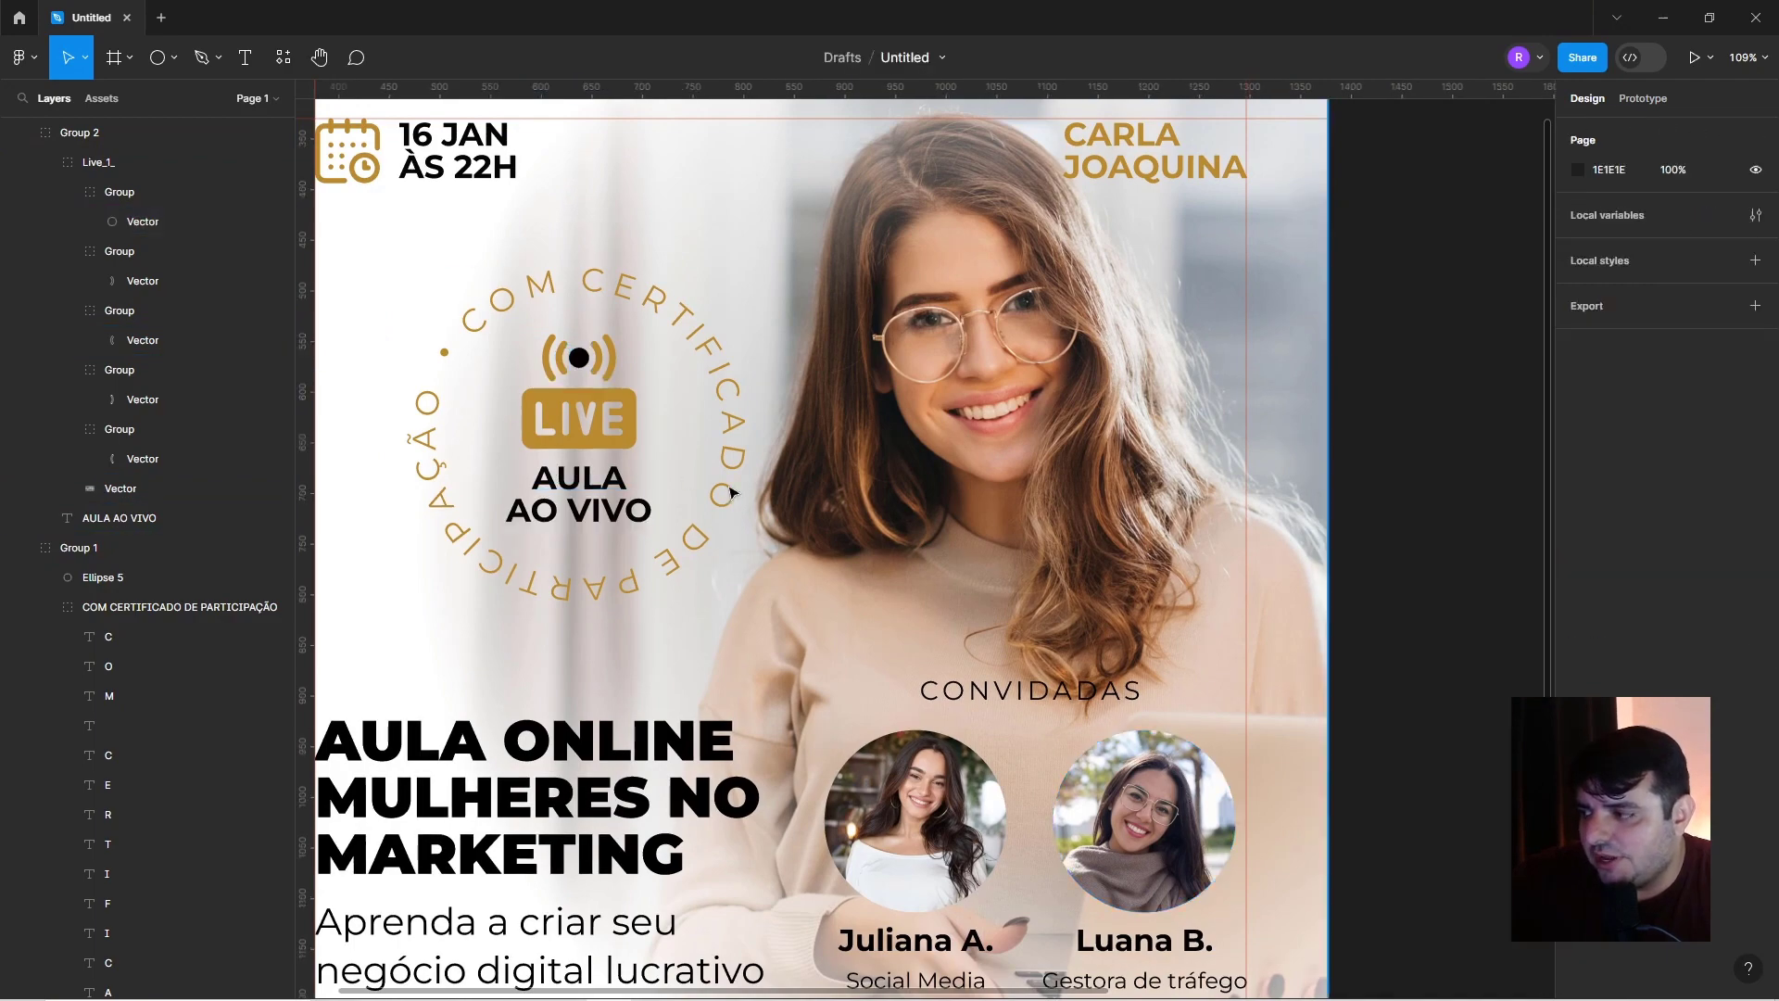
{"action": "scroll", "coordinate": [1301, 429], "scroll_direction": "down", "scroll_amount": 3}
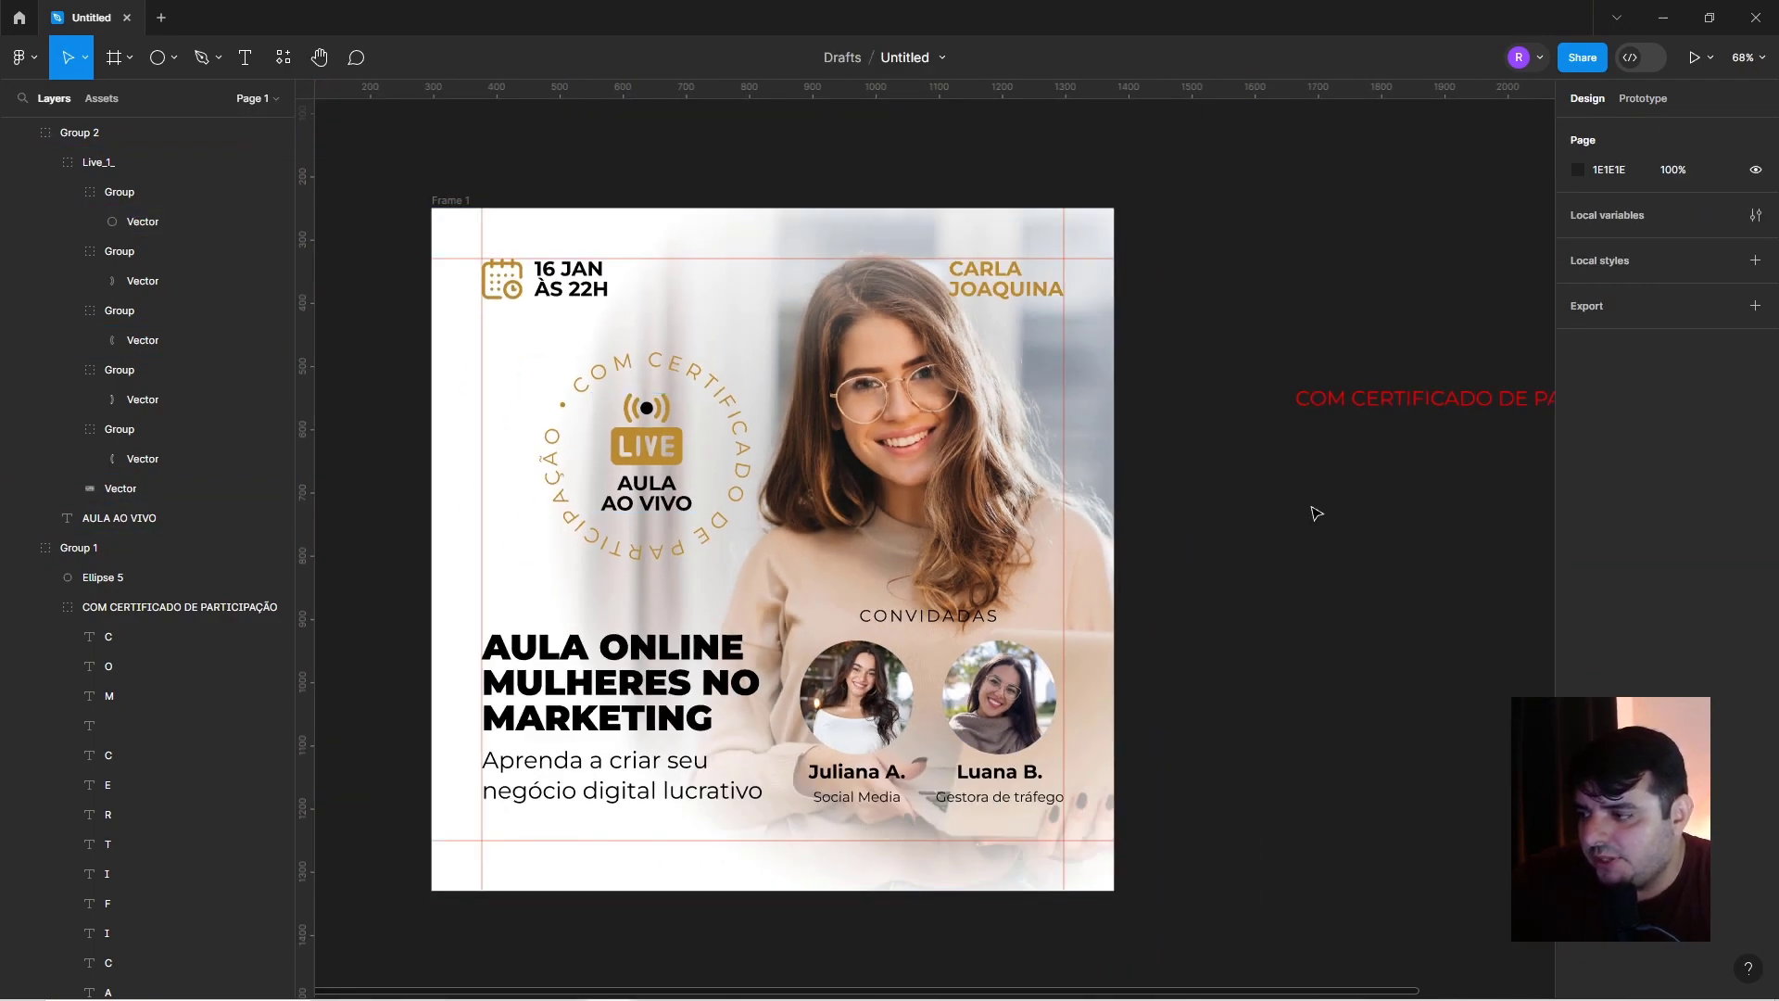
Colour the AULA ONLINE MULHERES NO MARKETING headline with gold sampled from the design.
{"action": "left_click", "coordinate": [601, 695]}
{"action": "left_click", "coordinate": [1578, 700]}
{"action": "left_click", "coordinate": [1359, 776]}
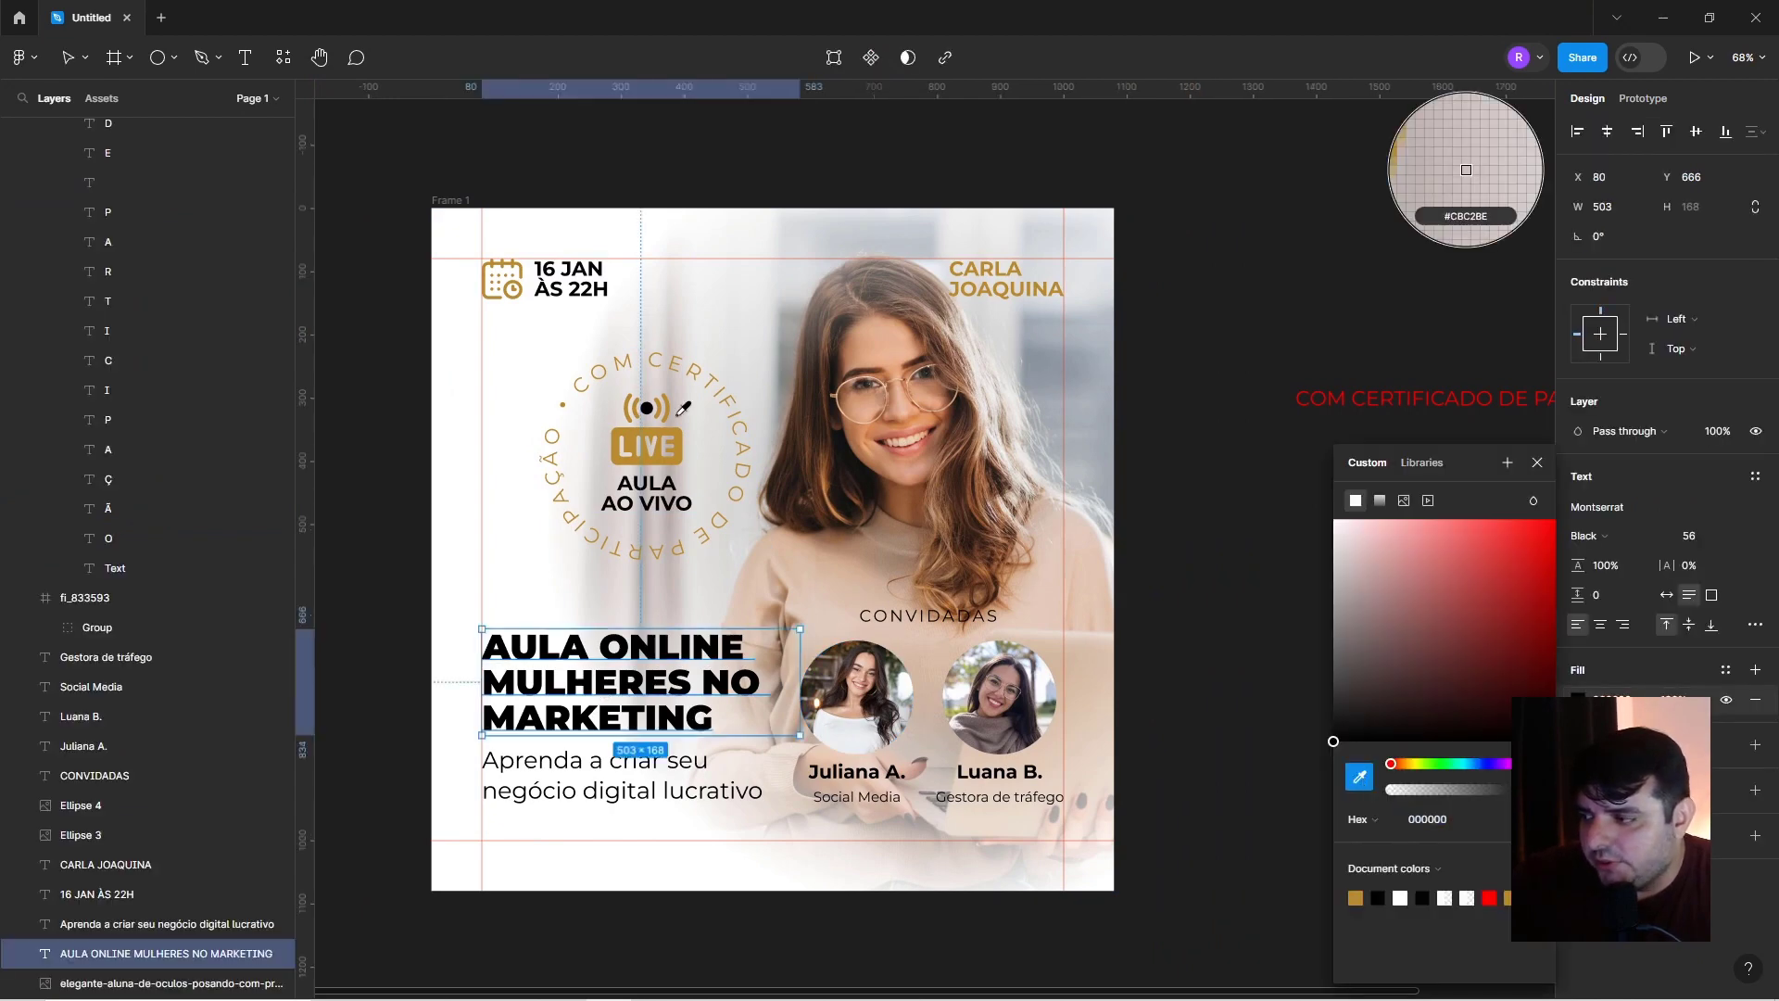
{"action": "left_click", "coordinate": [681, 417]}
{"action": "key", "text": "Escape"}
{"action": "left_click", "coordinate": [421, 505]}
{"action": "scroll", "coordinate": [427, 491], "scroll_direction": "down", "scroll_amount": 2}
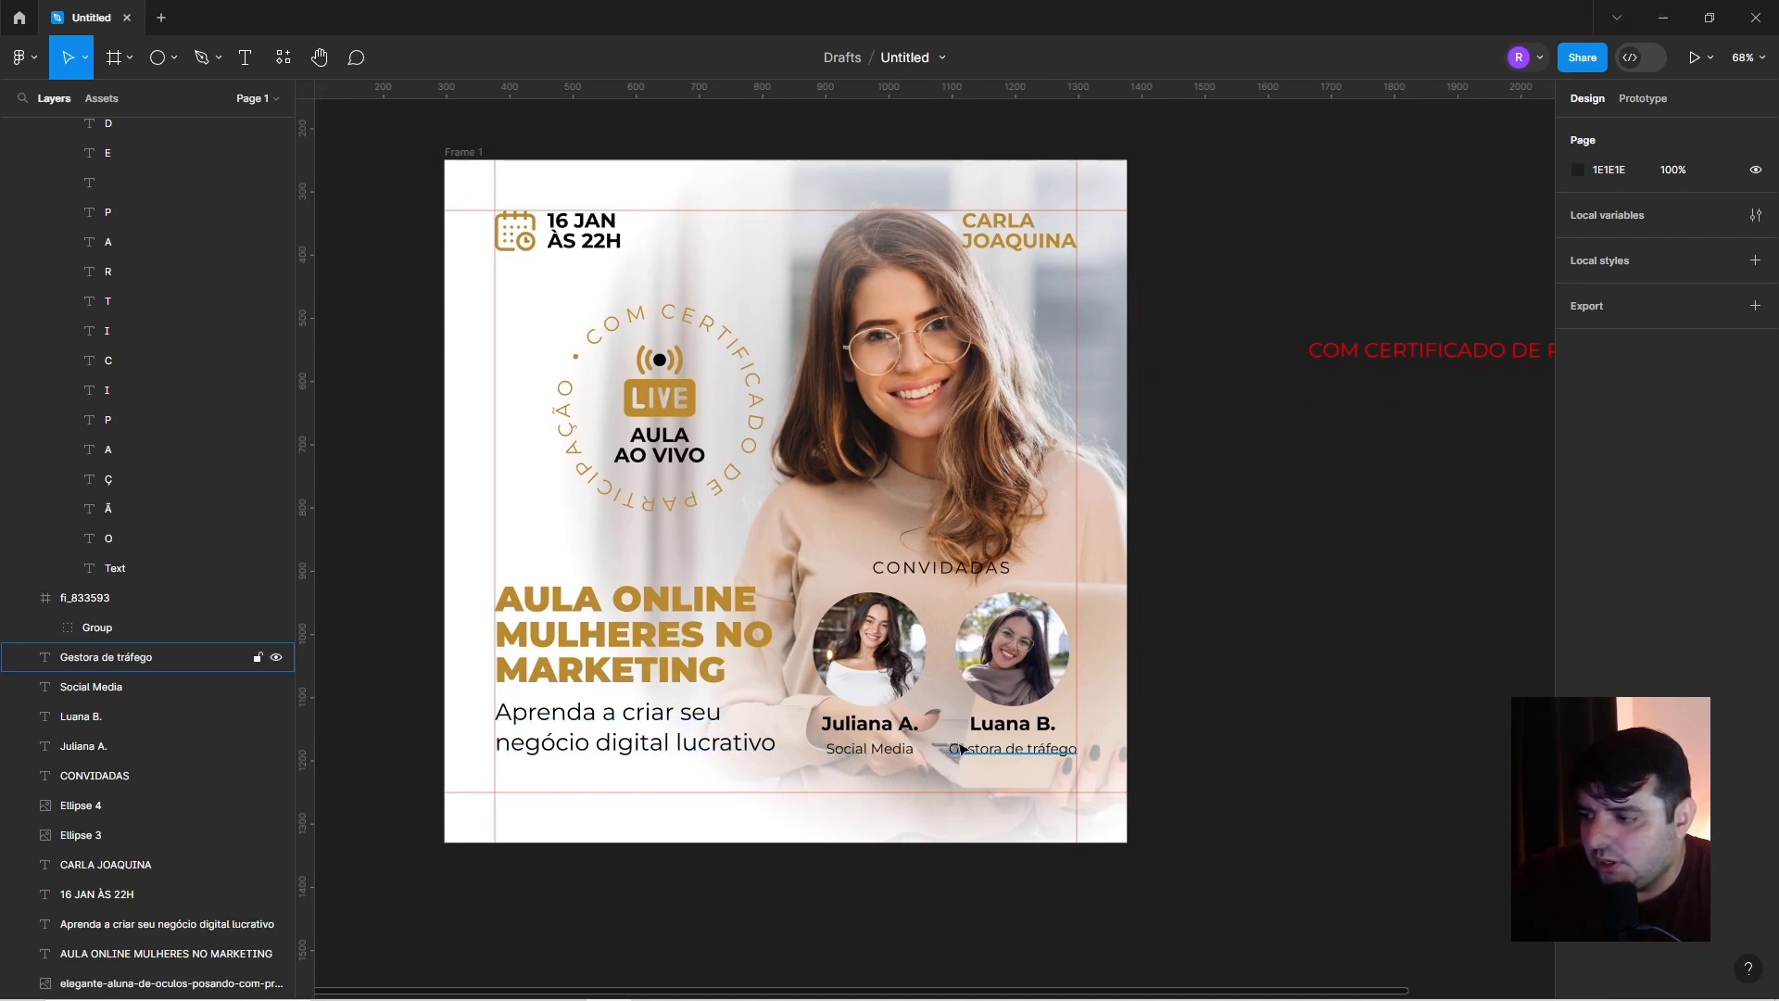
{"action": "left_click", "coordinate": [867, 723]}
{"action": "left_click", "coordinate": [1044, 729], "text": "shift"}
{"action": "left_click", "coordinate": [1580, 774]}
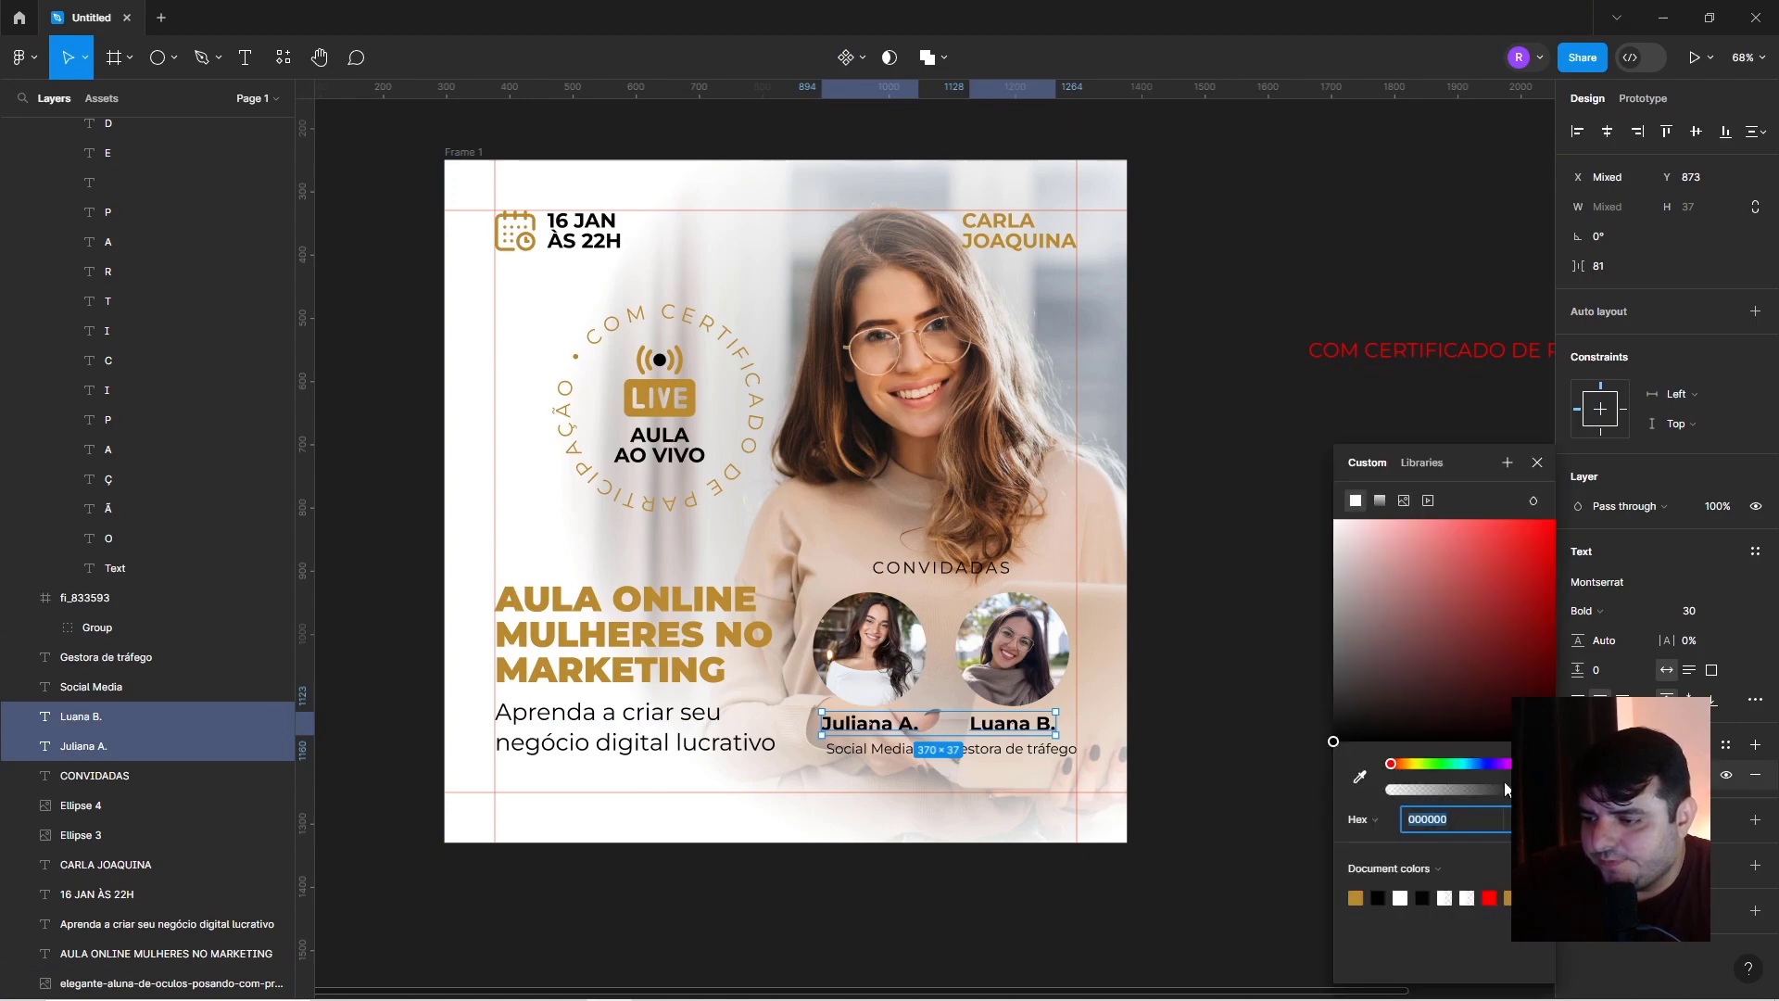
{"action": "left_click", "coordinate": [1360, 777]}
{"action": "left_click", "coordinate": [694, 385]}
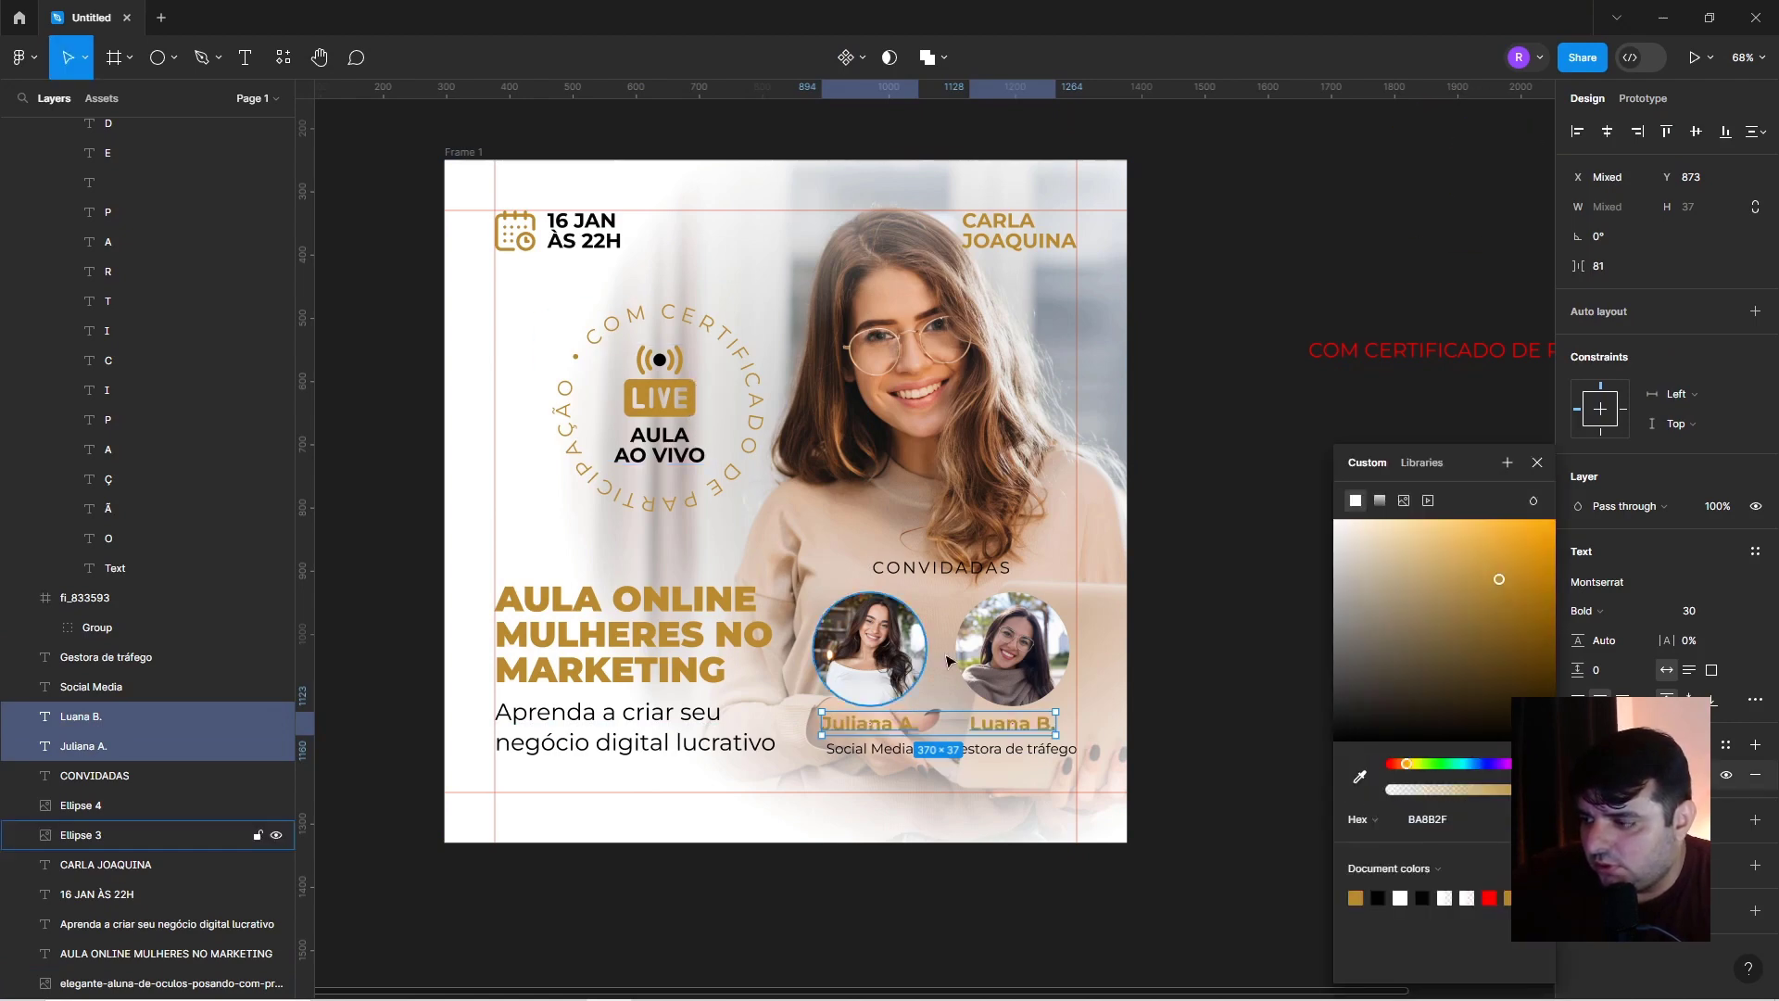
{"action": "key", "text": "Escape"}
{"action": "left_click", "coordinate": [1342, 668]}
{"action": "scroll", "coordinate": [912, 780], "scroll_direction": "up", "scroll_amount": 5, "text": "ctrl"}
{"action": "scroll", "coordinate": [913, 781], "scroll_direction": "down", "scroll_amount": 5, "text": "ctrl"}
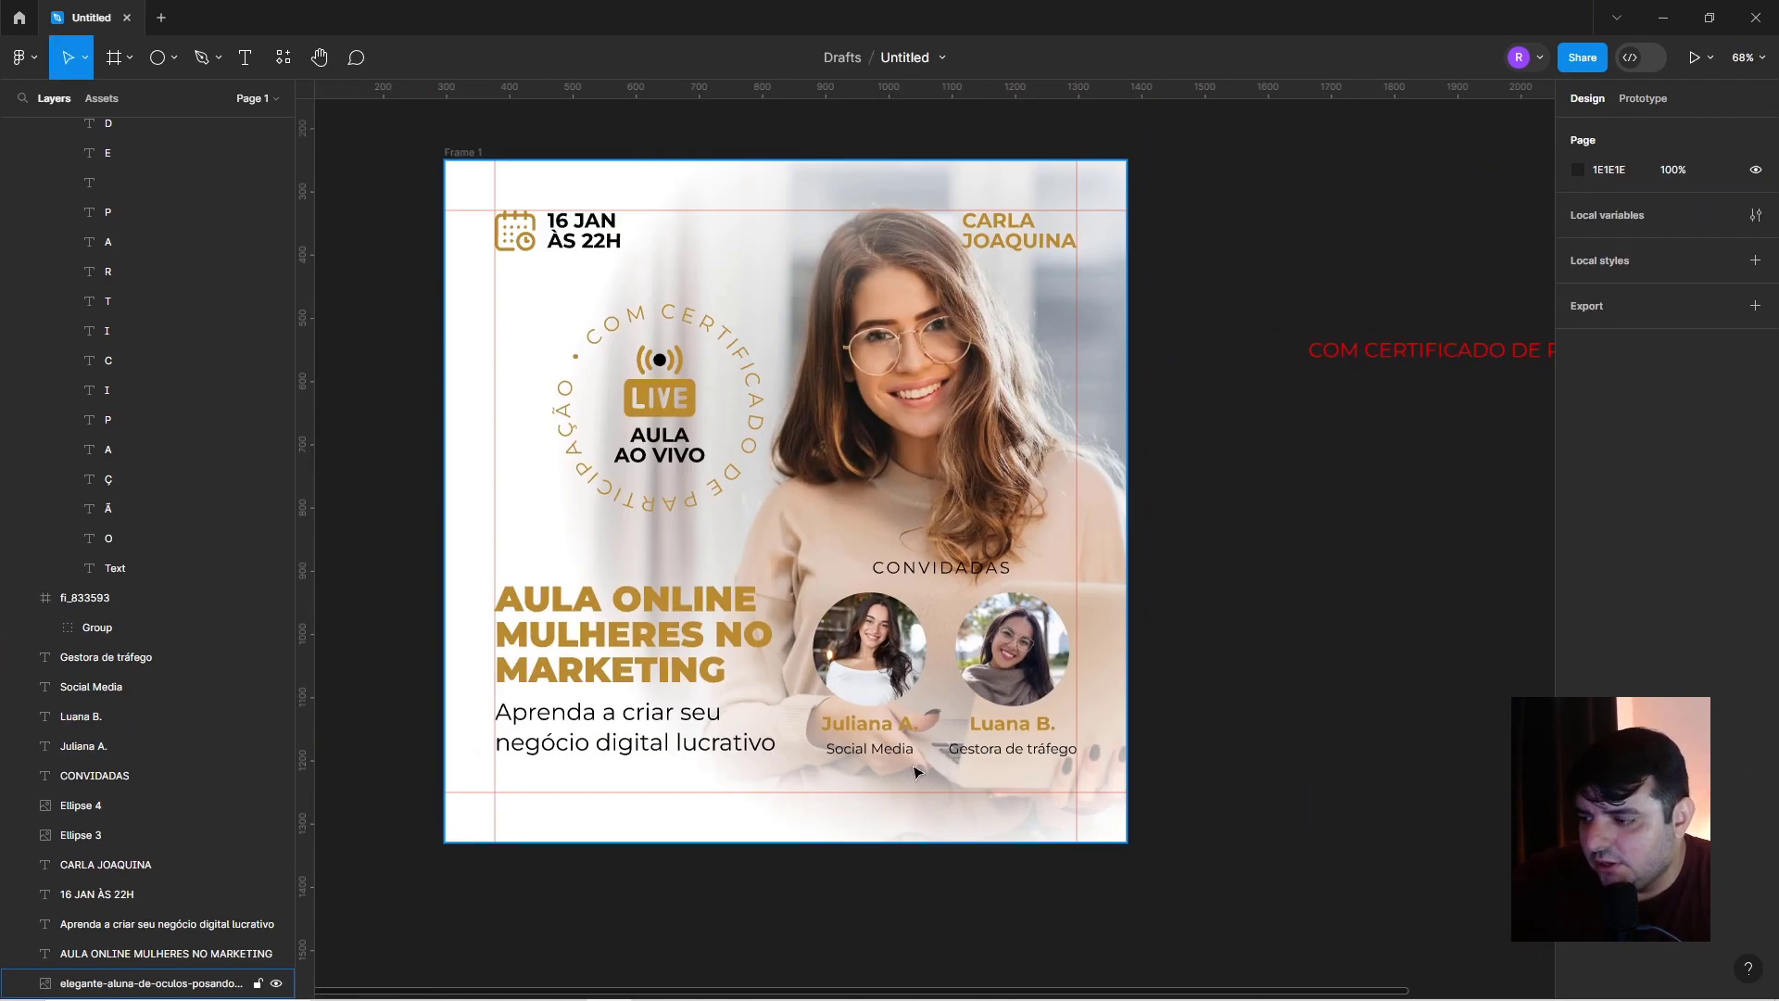
{"action": "key", "text": "ctrl+z"}
{"action": "scroll", "coordinate": [924, 605], "scroll_direction": "up", "scroll_amount": 3, "text": "ctrl"}
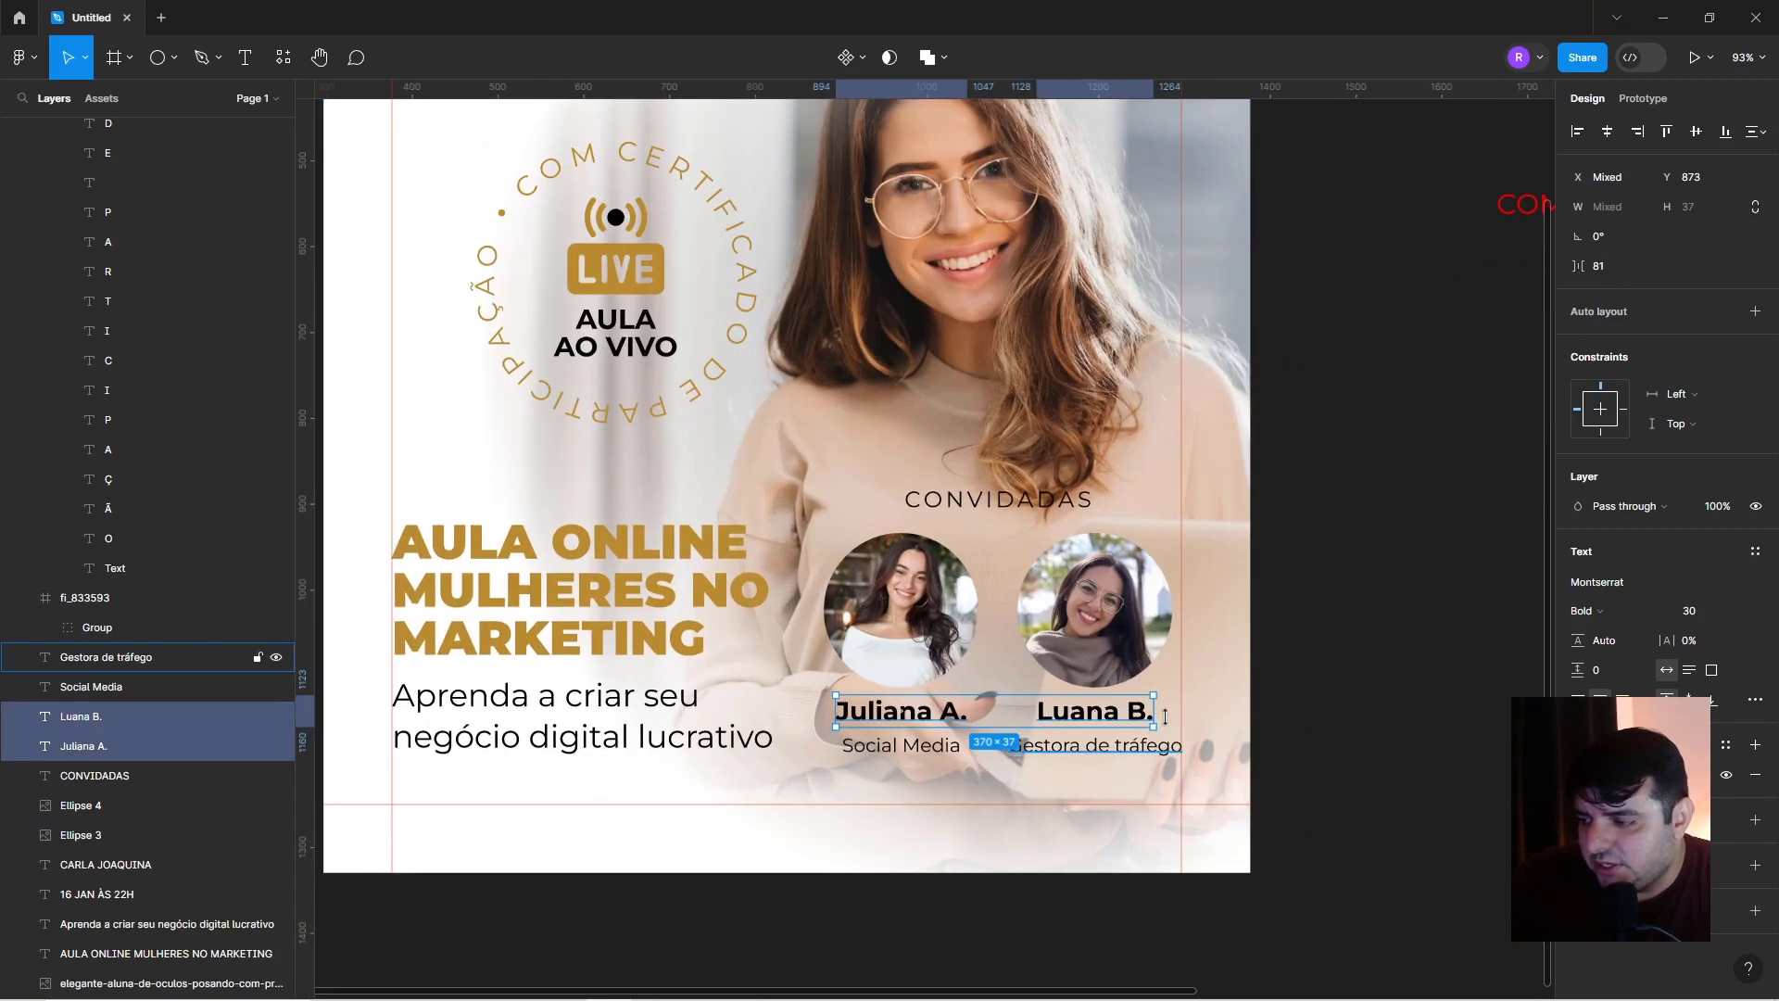
{"action": "left_click", "coordinate": [1256, 676]}
{"action": "scroll", "coordinate": [1256, 677], "scroll_direction": "down", "scroll_amount": 2}
Give both round guest photos a 4 px gold outline.
{"action": "left_click", "coordinate": [1052, 575]}
{"action": "left_click", "coordinate": [860, 565], "text": "shift"}
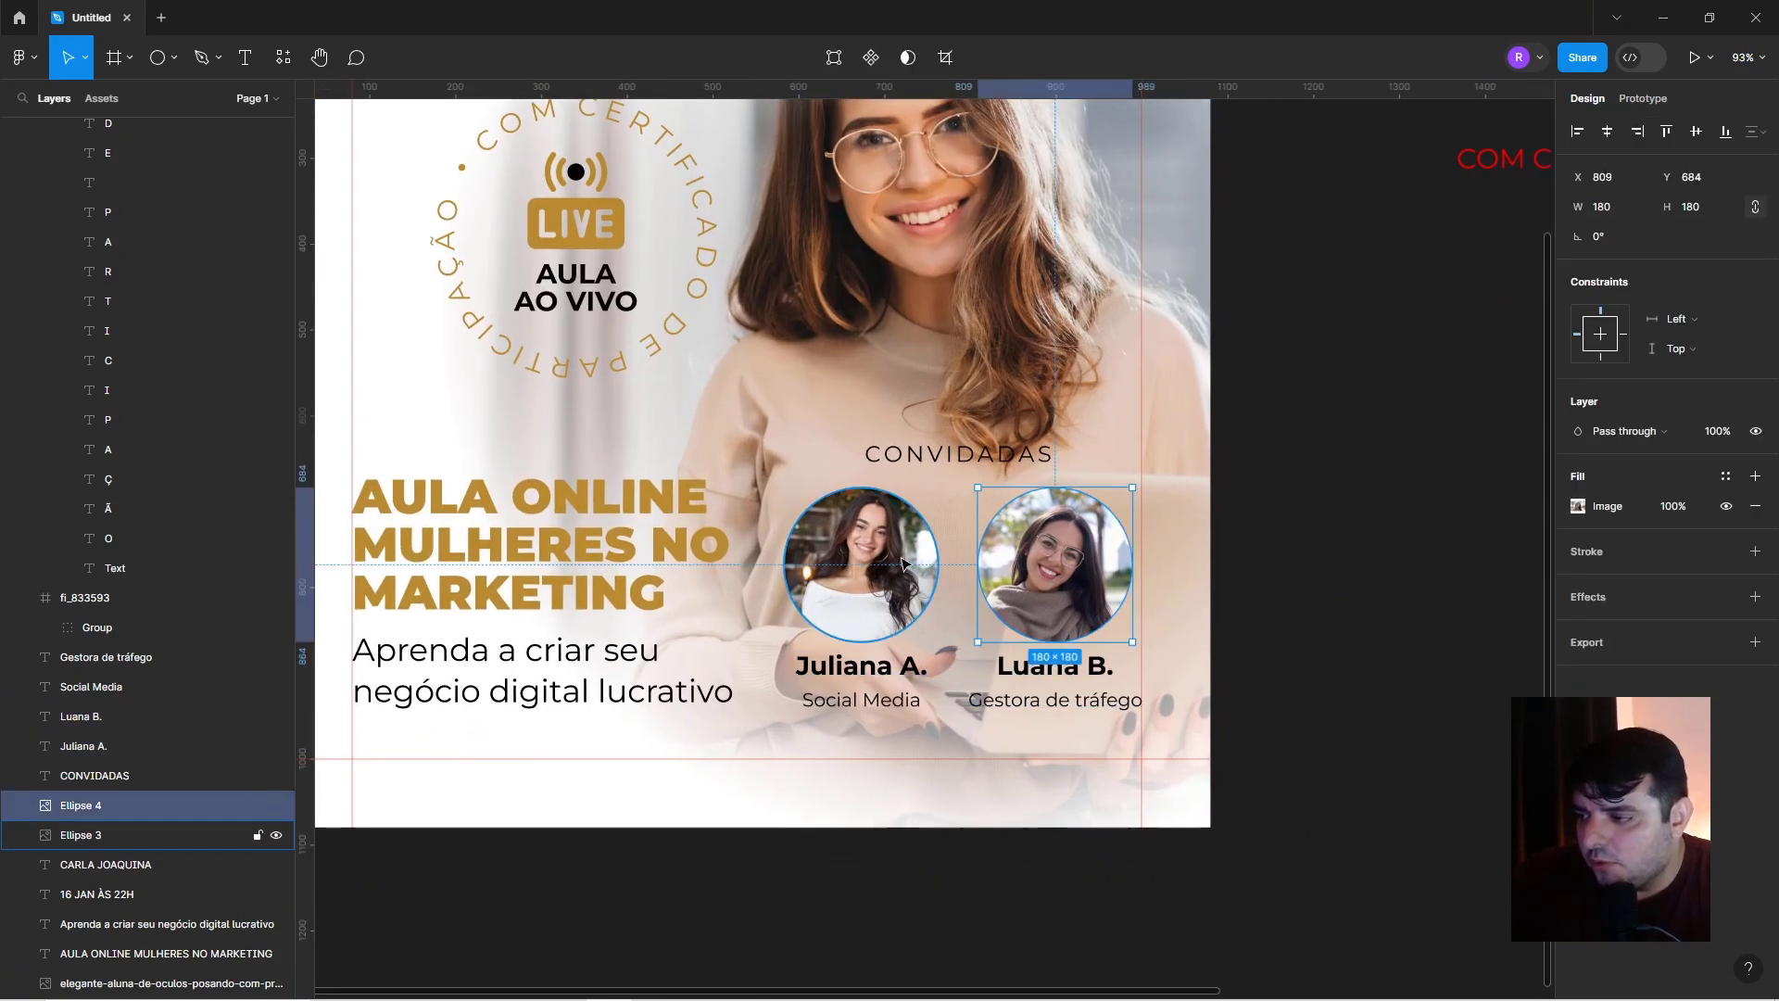
{"action": "left_click", "coordinate": [1754, 627]}
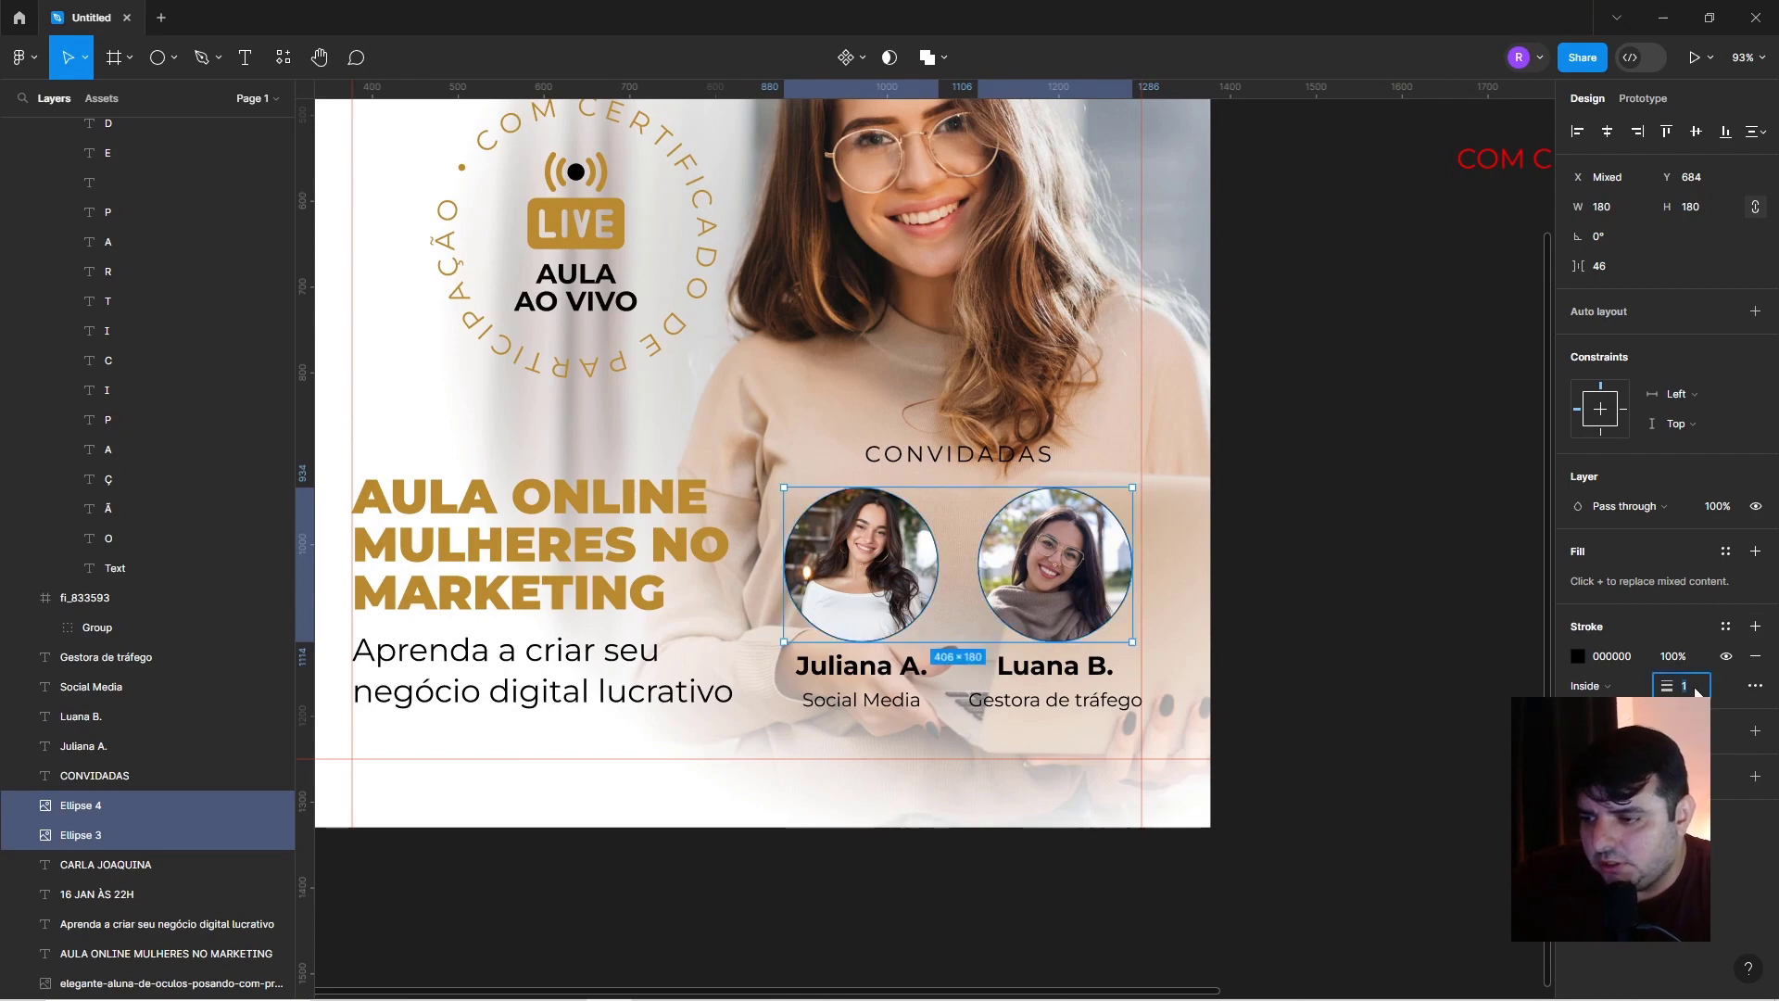
{"action": "key", "text": "Up"}
{"action": "key", "text": "Up"}
{"action": "key", "text": "Up"}
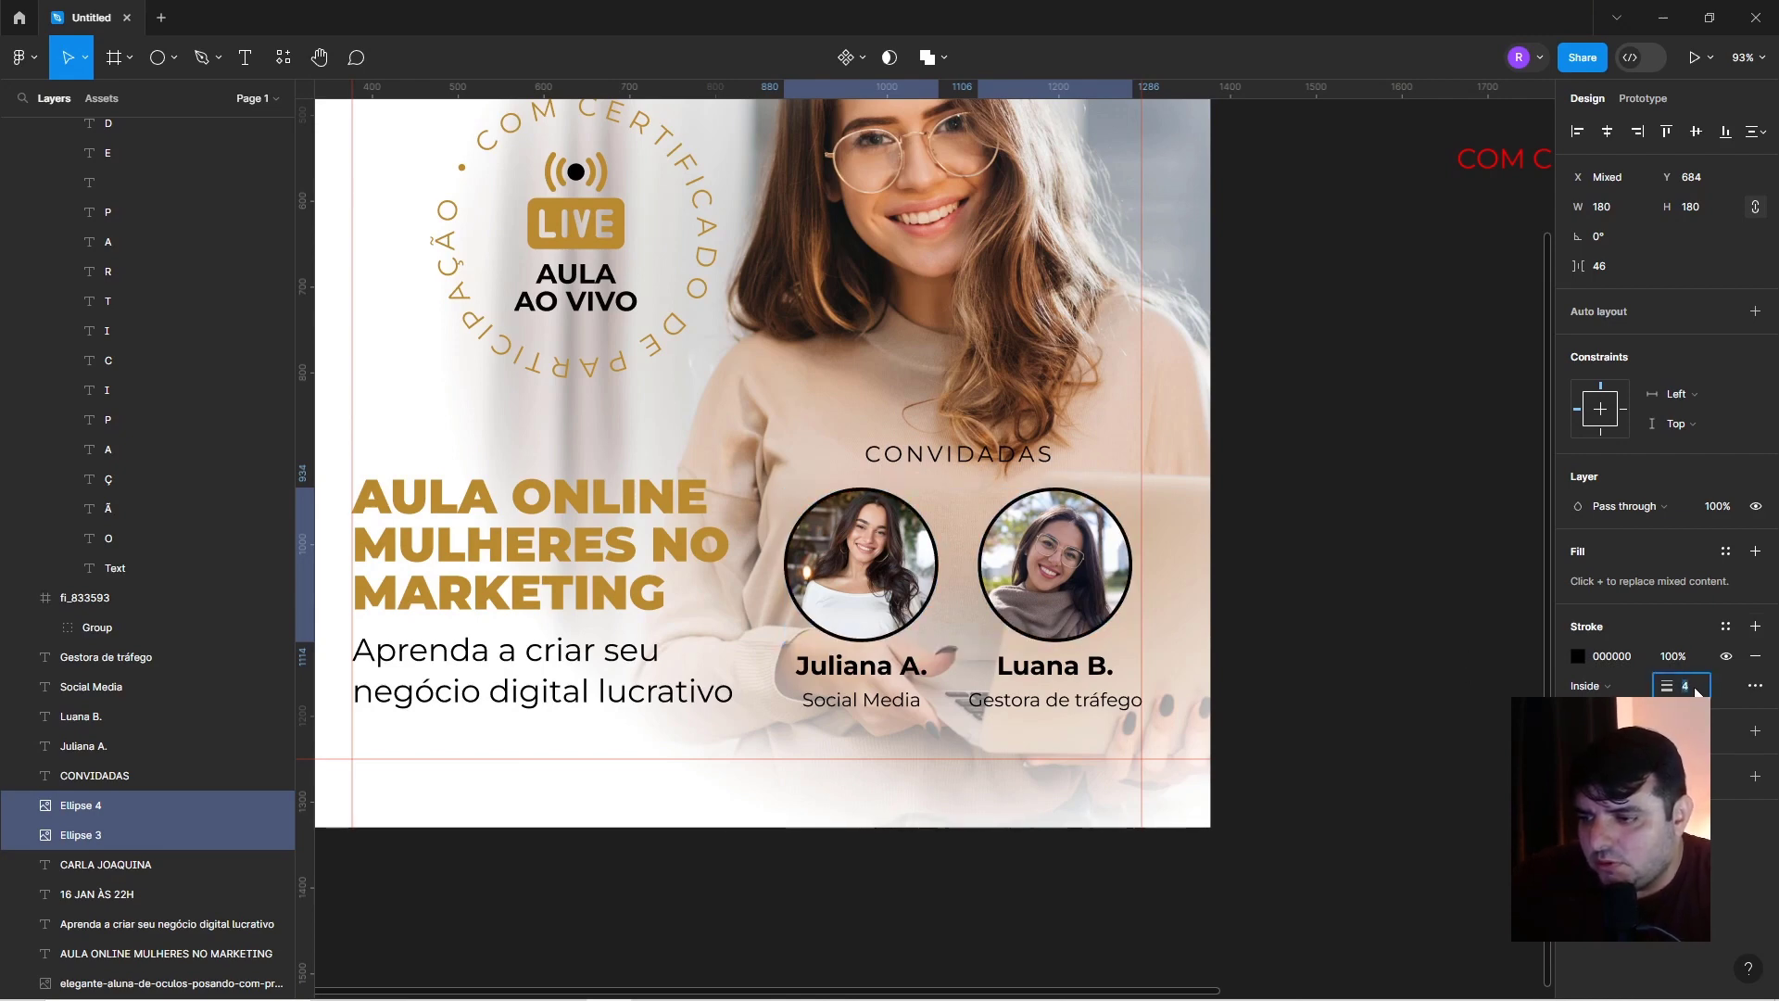
{"action": "type", "text": "BA8B2F"}
{"action": "key", "text": "Escape"}
{"action": "scroll", "coordinate": [1280, 441], "scroll_direction": "down", "scroll_amount": 3}
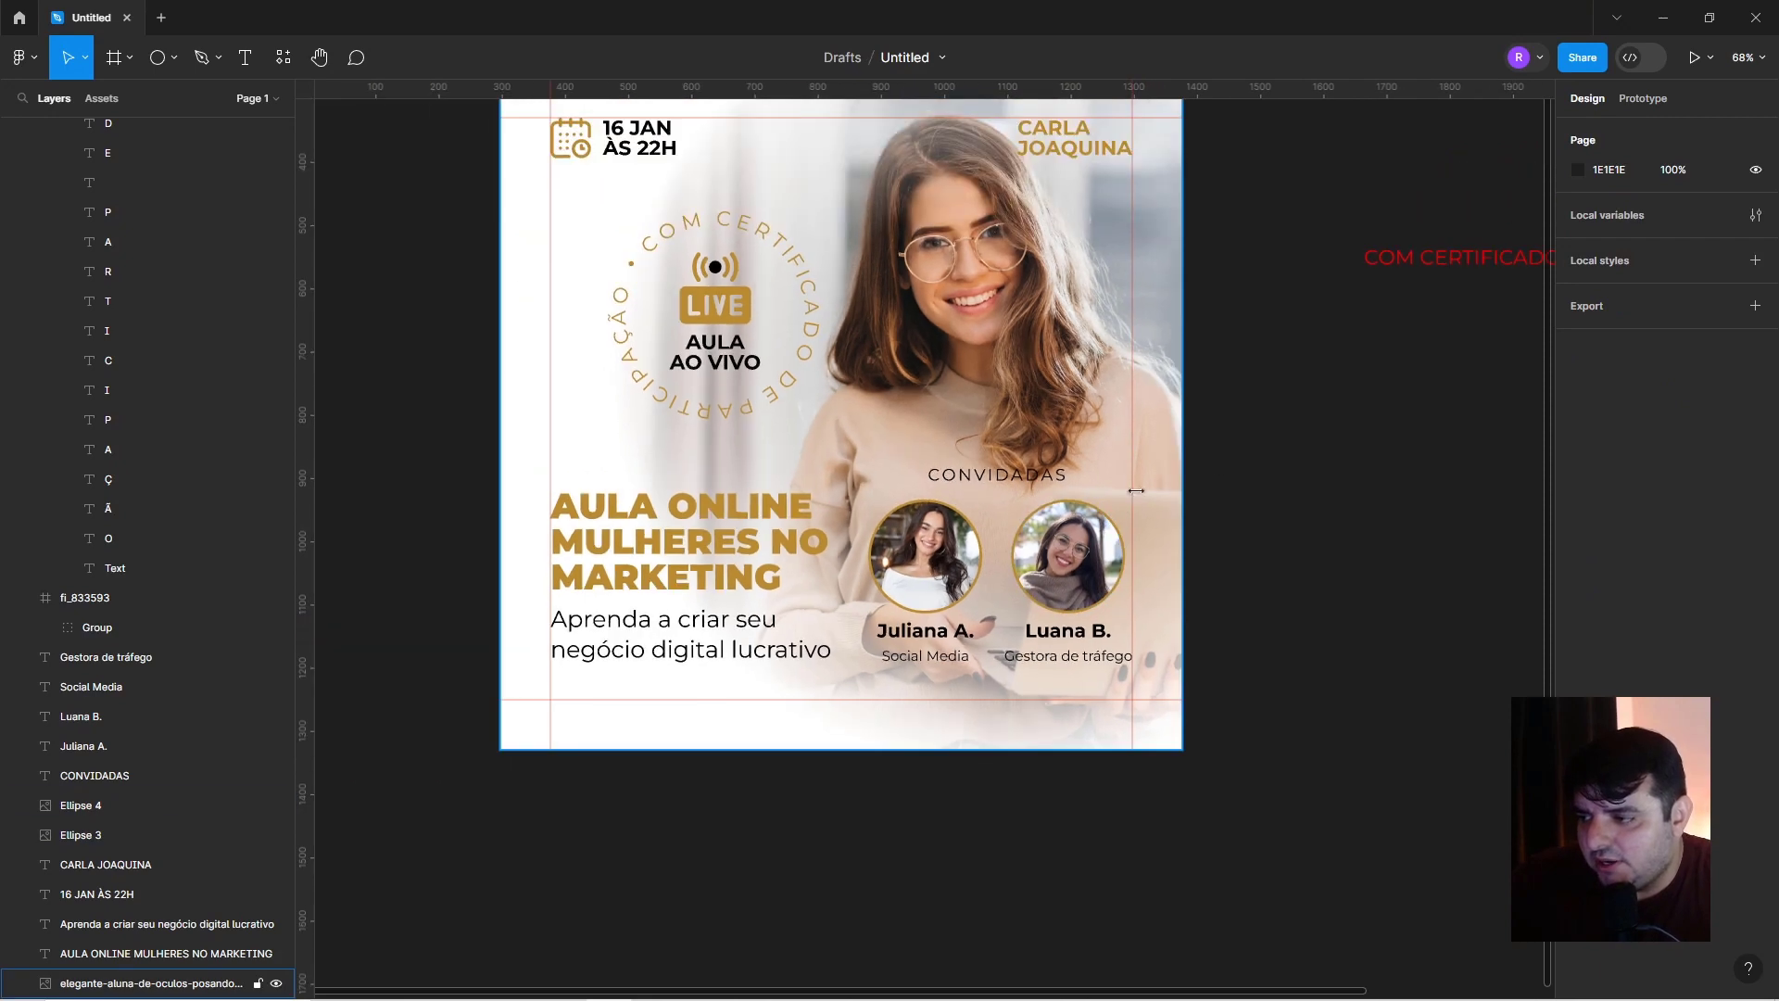
Move the guide up below CONVIDADAS and enlarge both guest photos to meet it.
{"action": "left_click", "coordinate": [1057, 479]}
{"action": "scroll", "coordinate": [1057, 500], "scroll_direction": "up", "scroll_amount": 2}
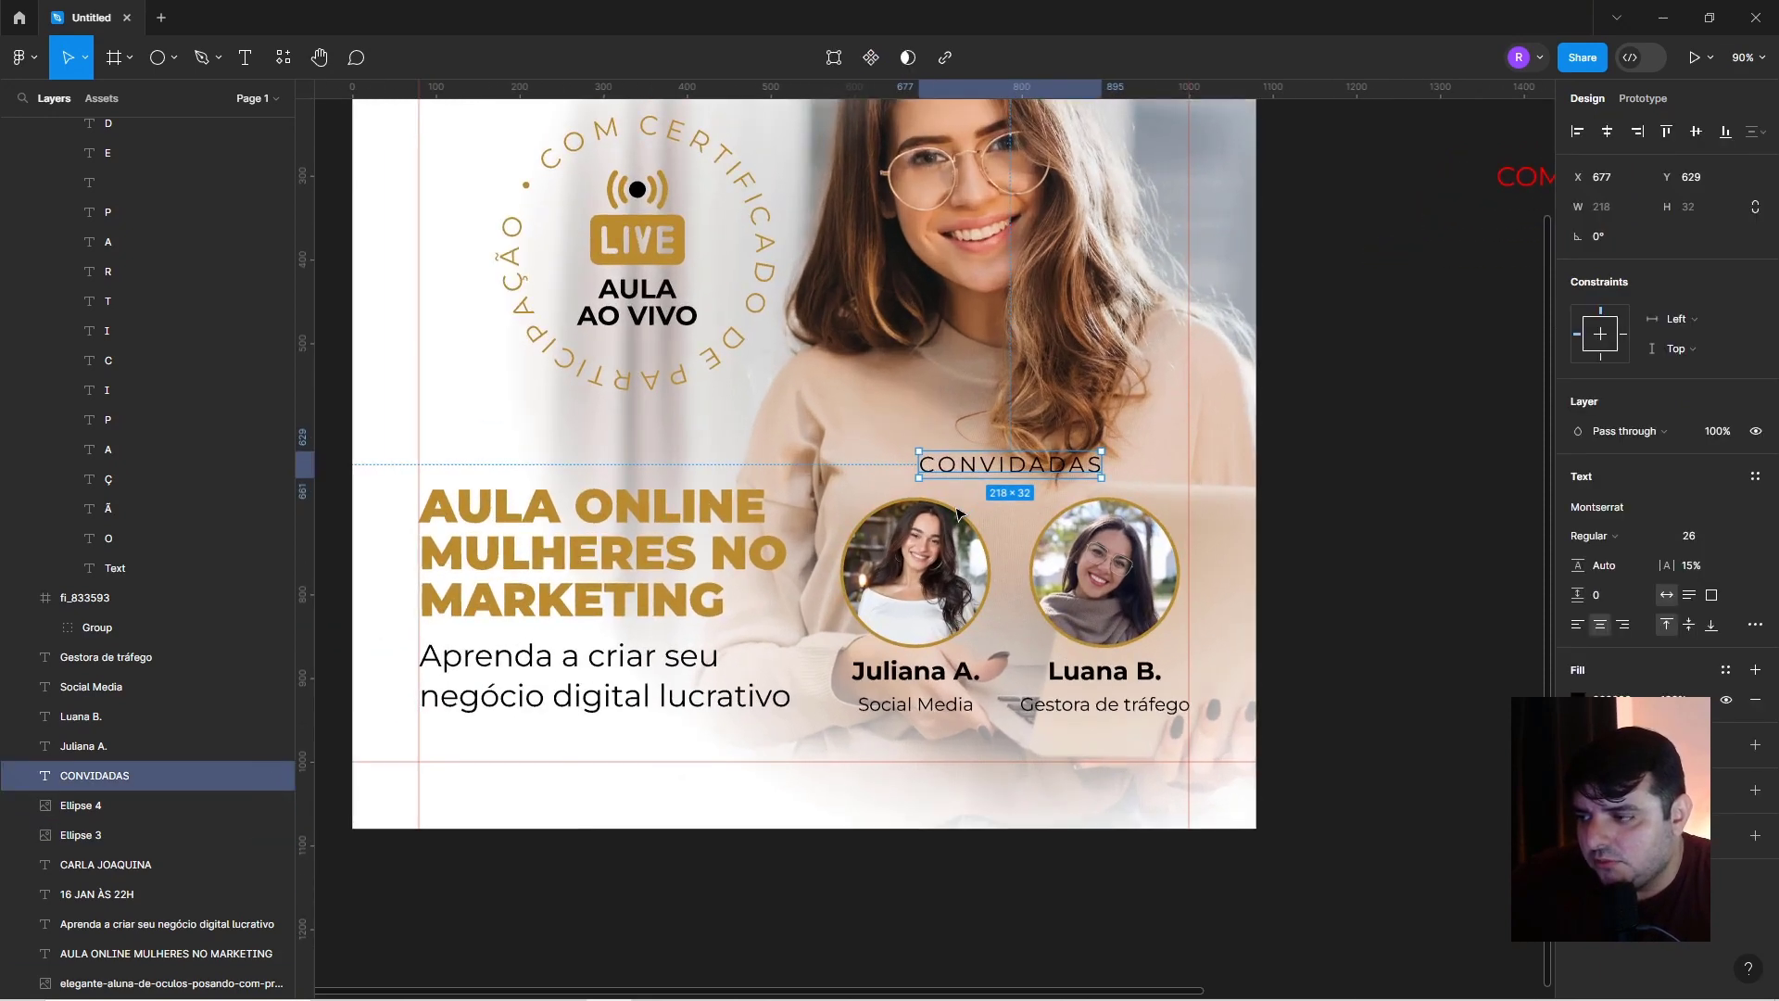
{"action": "scroll", "coordinate": [1054, 515], "scroll_direction": "up", "scroll_amount": 1}
{"action": "scroll", "coordinate": [1020, 516], "scroll_direction": "up", "scroll_amount": 1}
{"action": "scroll", "coordinate": [1001, 508], "scroll_direction": "up", "scroll_amount": 1}
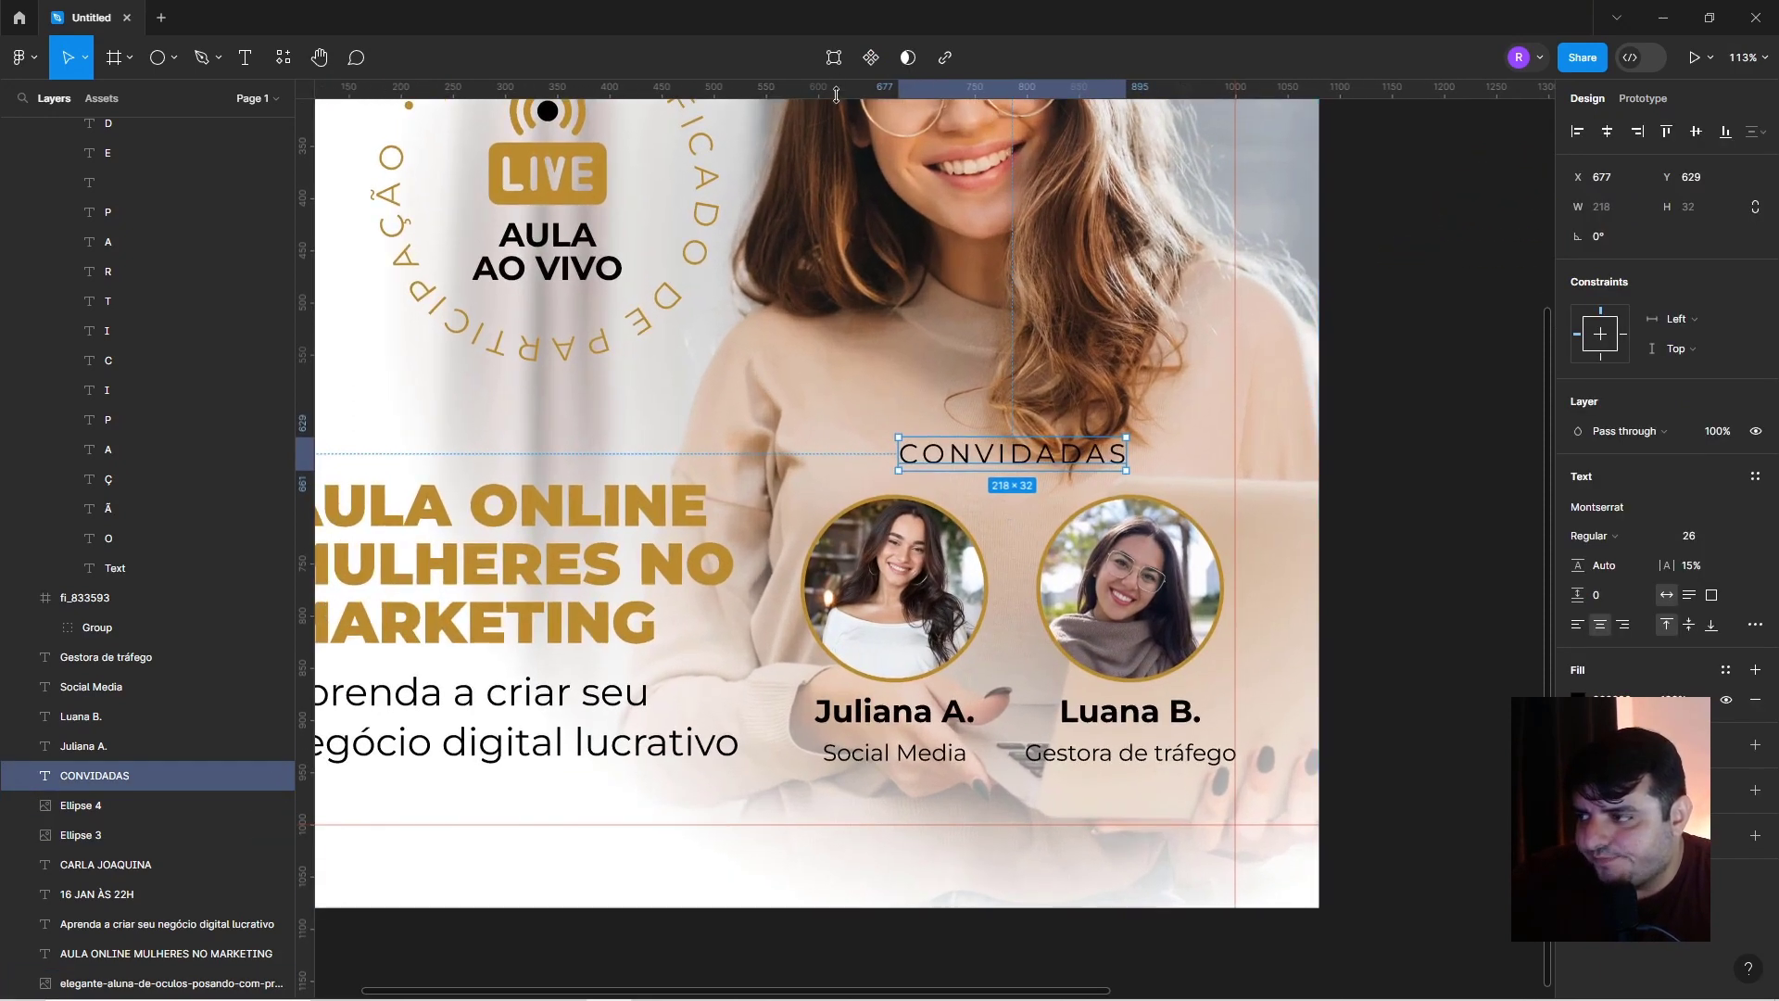
{"action": "left_click_drag", "start_coordinate": [704, 490], "coordinate": [697, 486]}
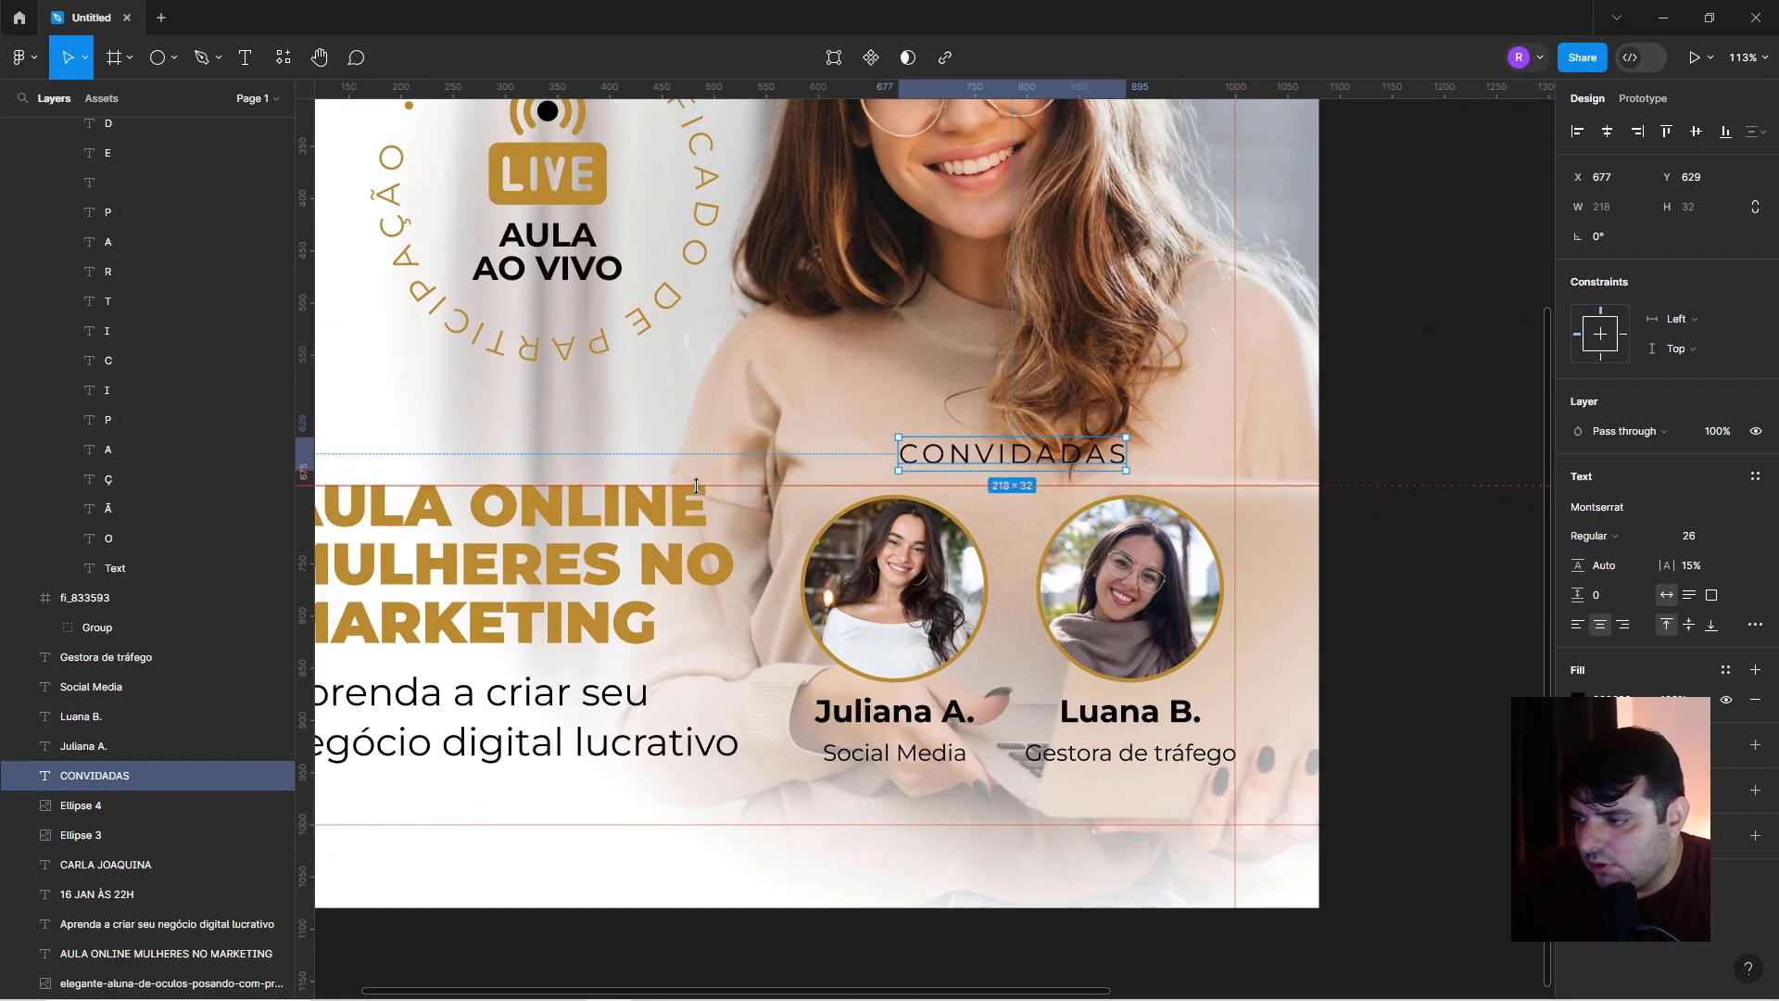
{"action": "left_click", "coordinate": [894, 556]}
{"action": "left_click", "coordinate": [1131, 556], "text": "shift"}
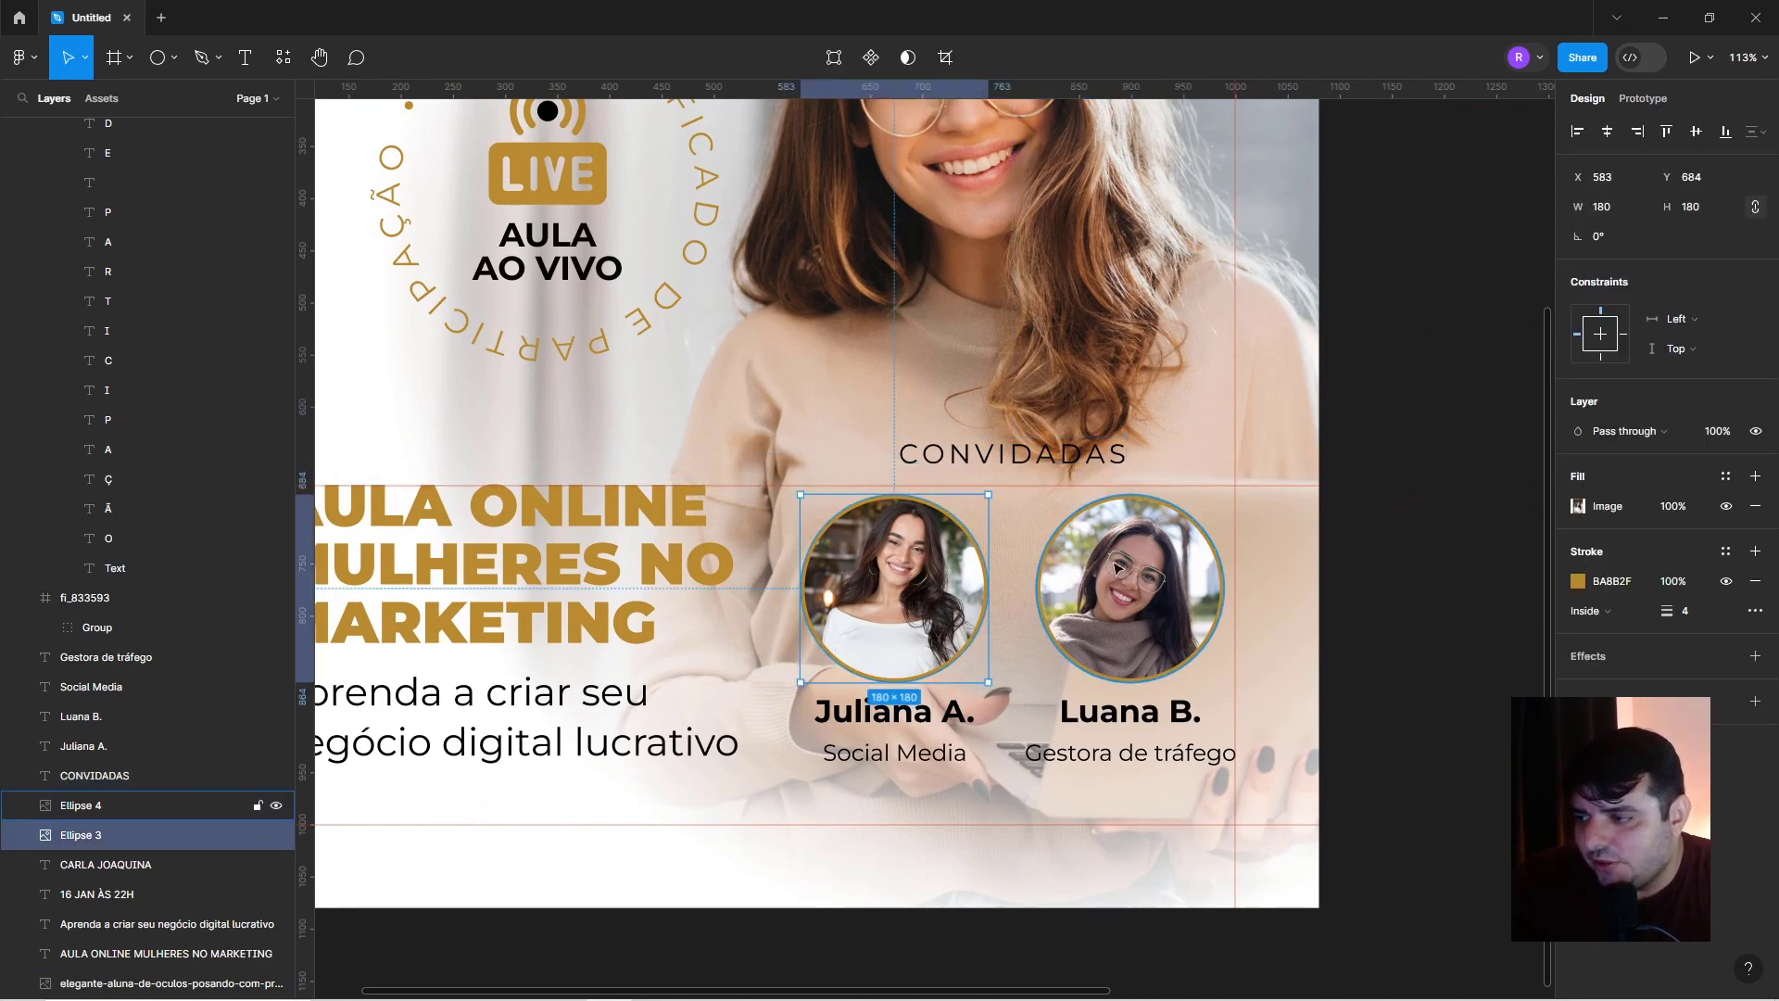
{"action": "left_click_drag", "start_coordinate": [1044, 489], "coordinate": [1044, 484]}
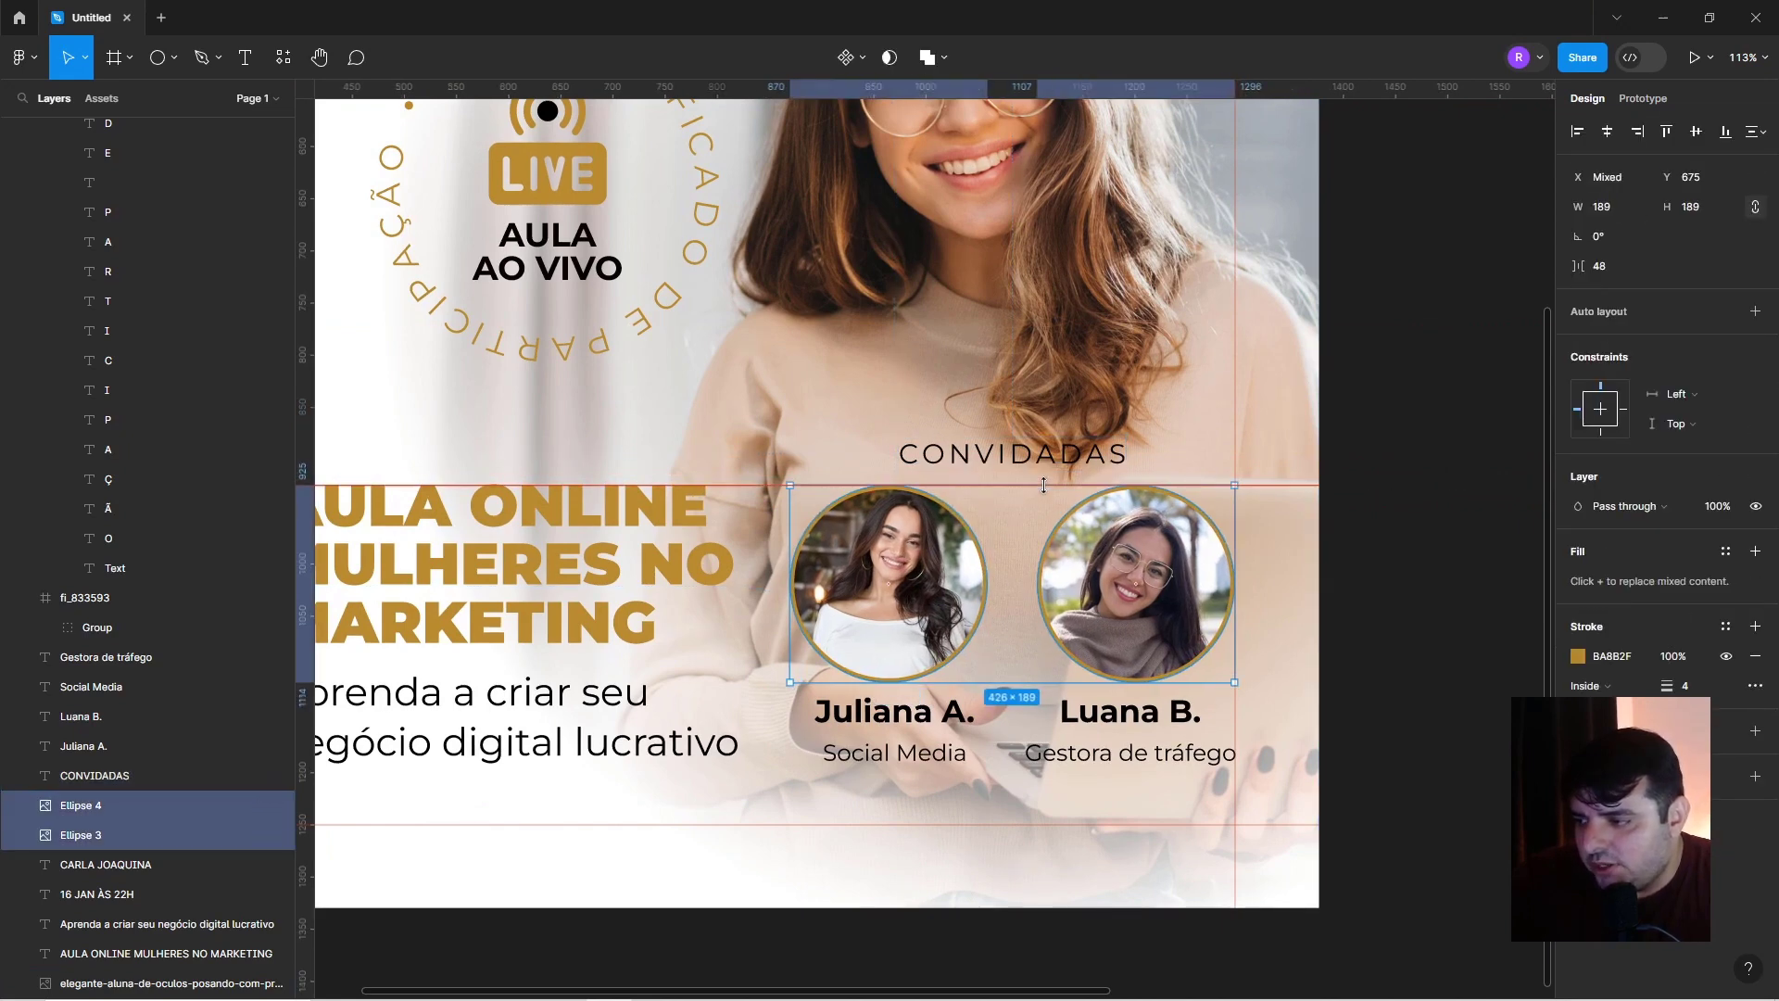
{"action": "scroll", "coordinate": [1384, 524], "scroll_direction": "down", "scroll_amount": 5, "text": "ctrl"}
Centre each guest's name and role beneath her photo.
{"action": "left_click", "coordinate": [83, 805]}
{"action": "left_click", "coordinate": [106, 656], "text": "shift"}
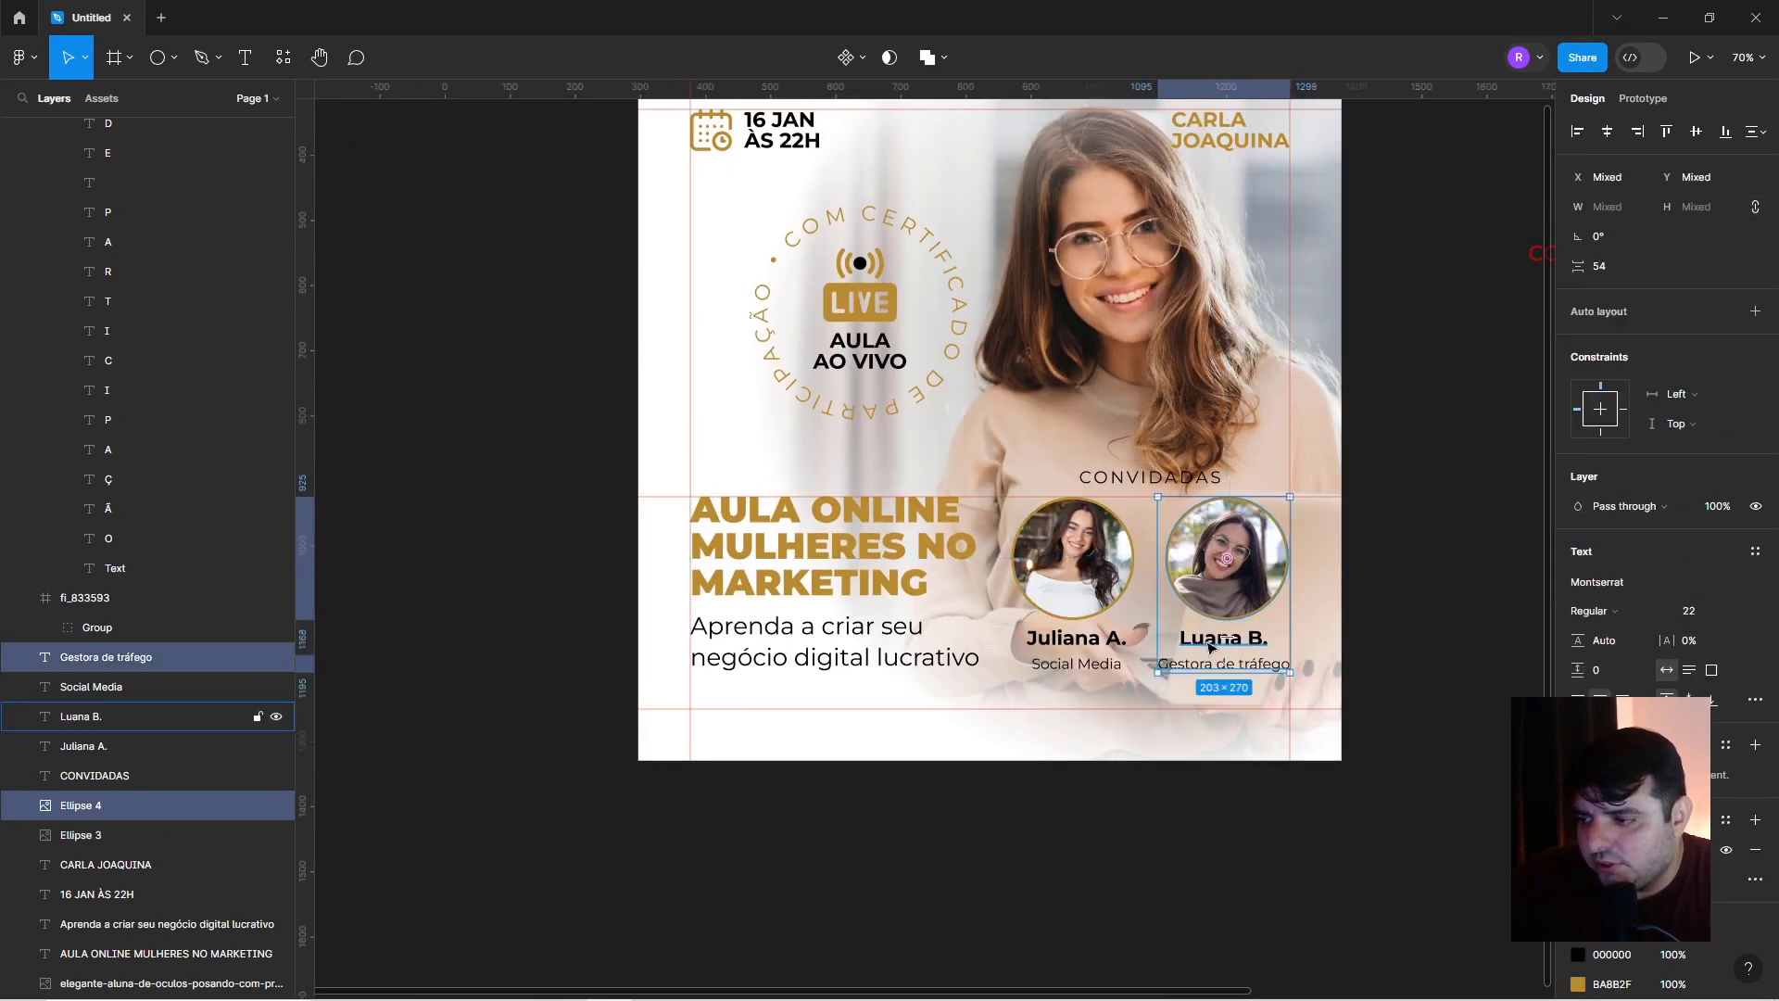
{"action": "left_click", "coordinate": [82, 716], "text": "shift"}
{"action": "left_click", "coordinate": [1072, 556]}
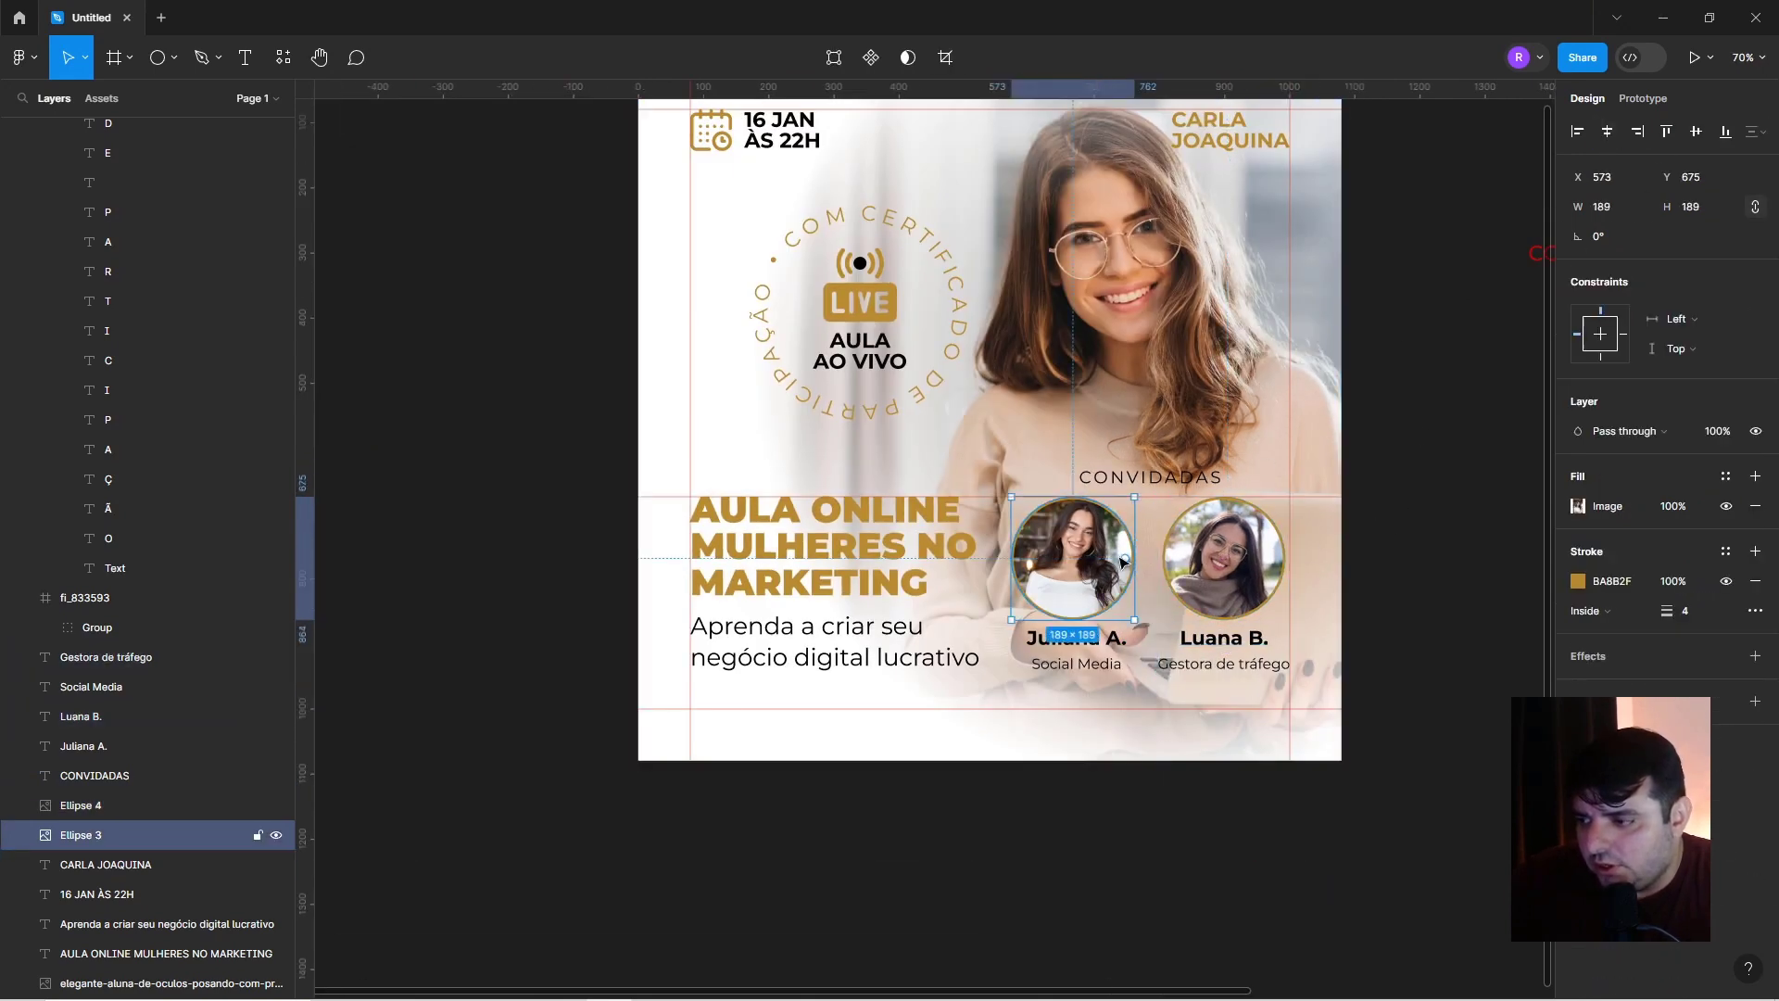
{"action": "left_click", "coordinate": [1084, 639], "text": "shift"}
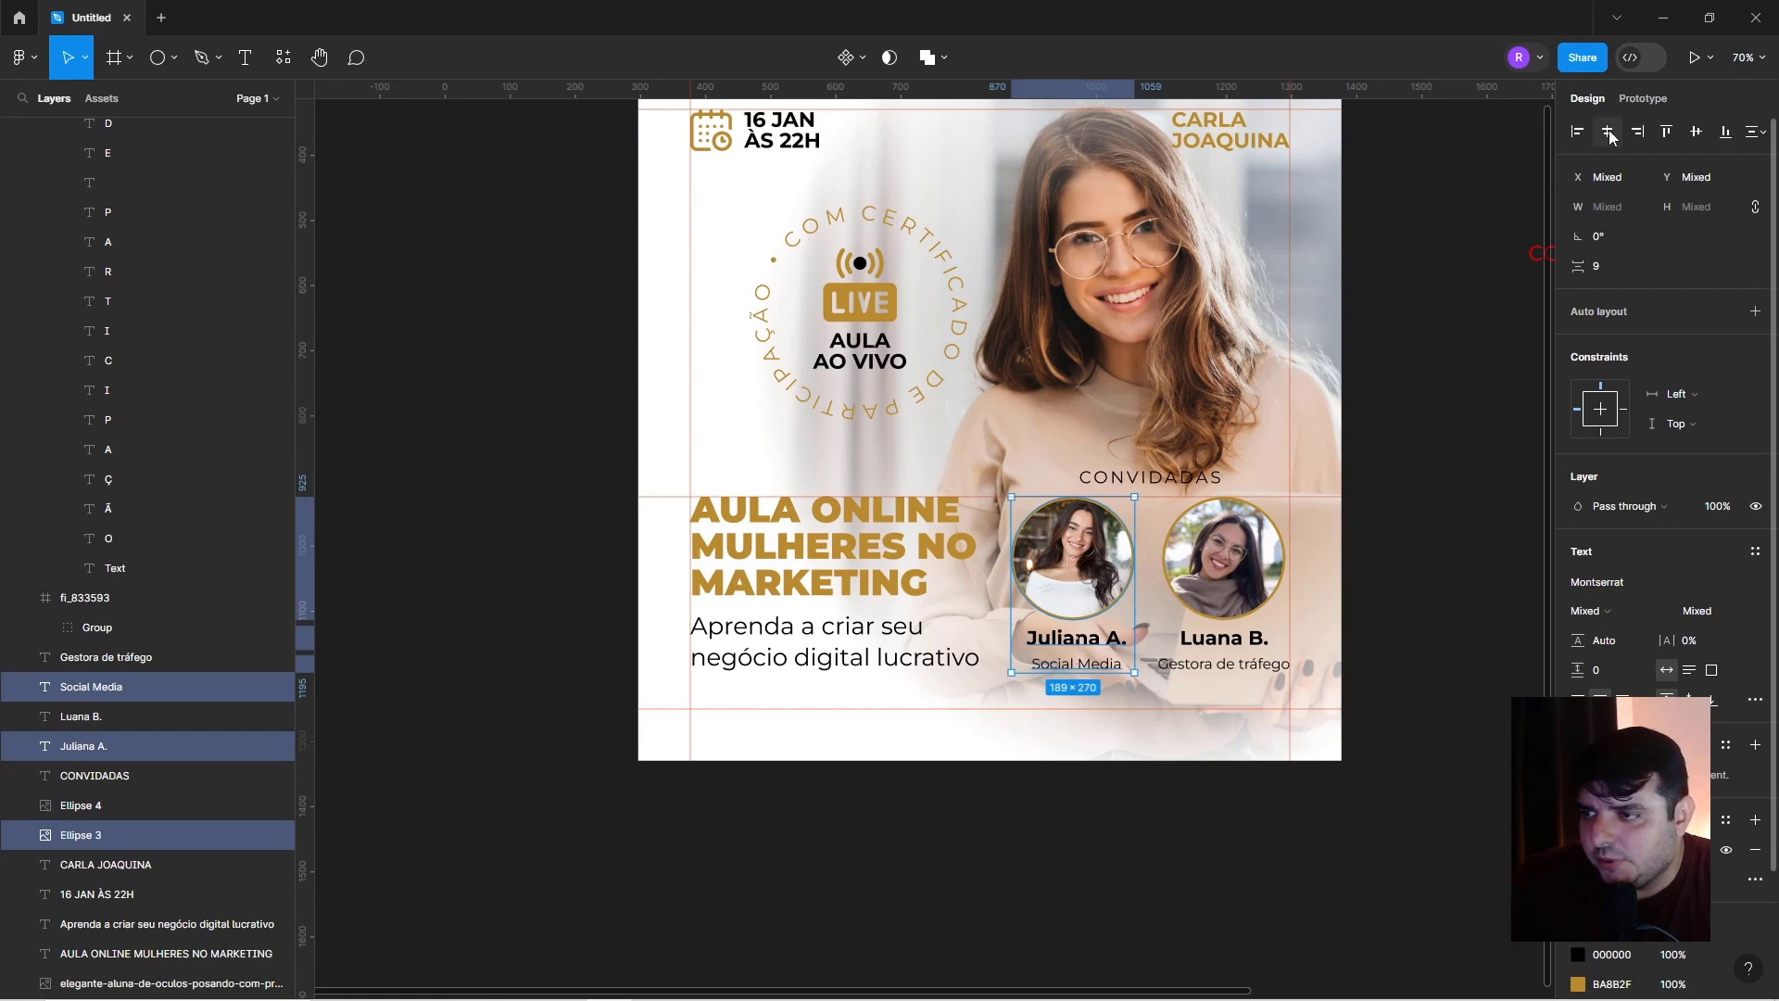
{"action": "left_click", "coordinate": [1485, 425]}
{"action": "left_click_drag", "start_coordinate": [1451, 444], "coordinate": [1357, 477]}
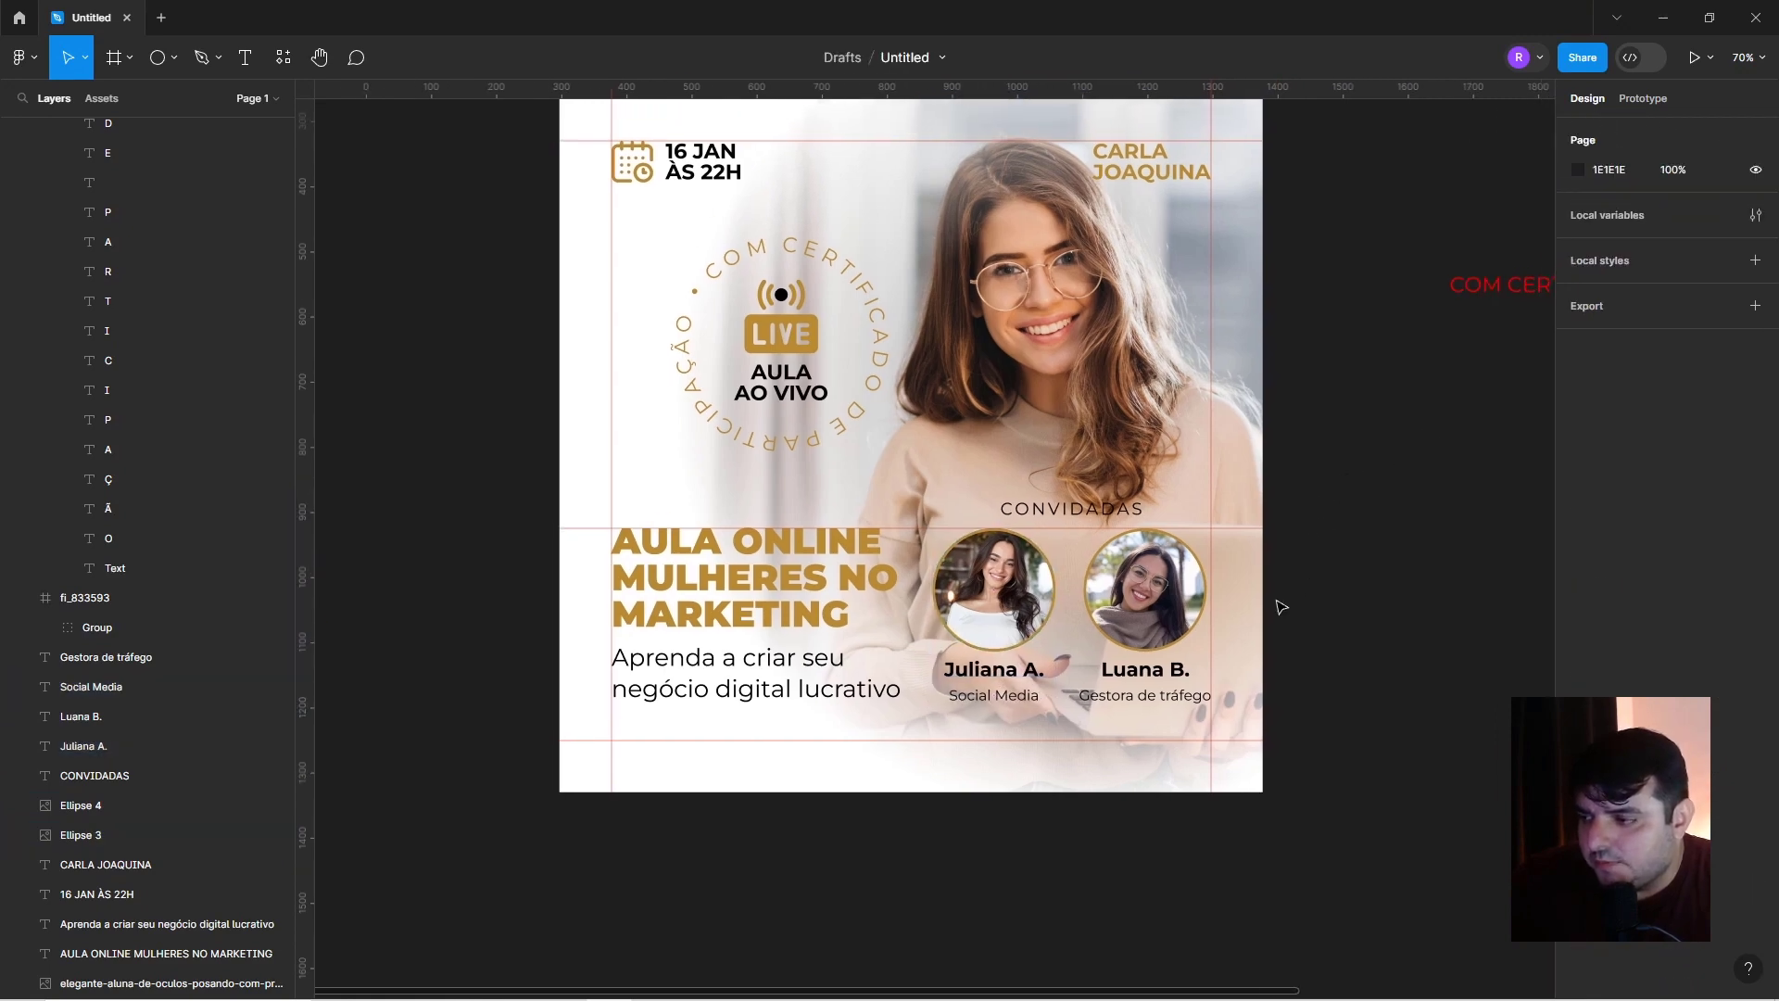
{"action": "scroll", "coordinate": [1141, 517], "scroll_direction": "up", "scroll_amount": 5}
{"action": "scroll", "coordinate": [1141, 517], "scroll_direction": "up", "scroll_amount": 2}
{"action": "left_click", "coordinate": [929, 509]}
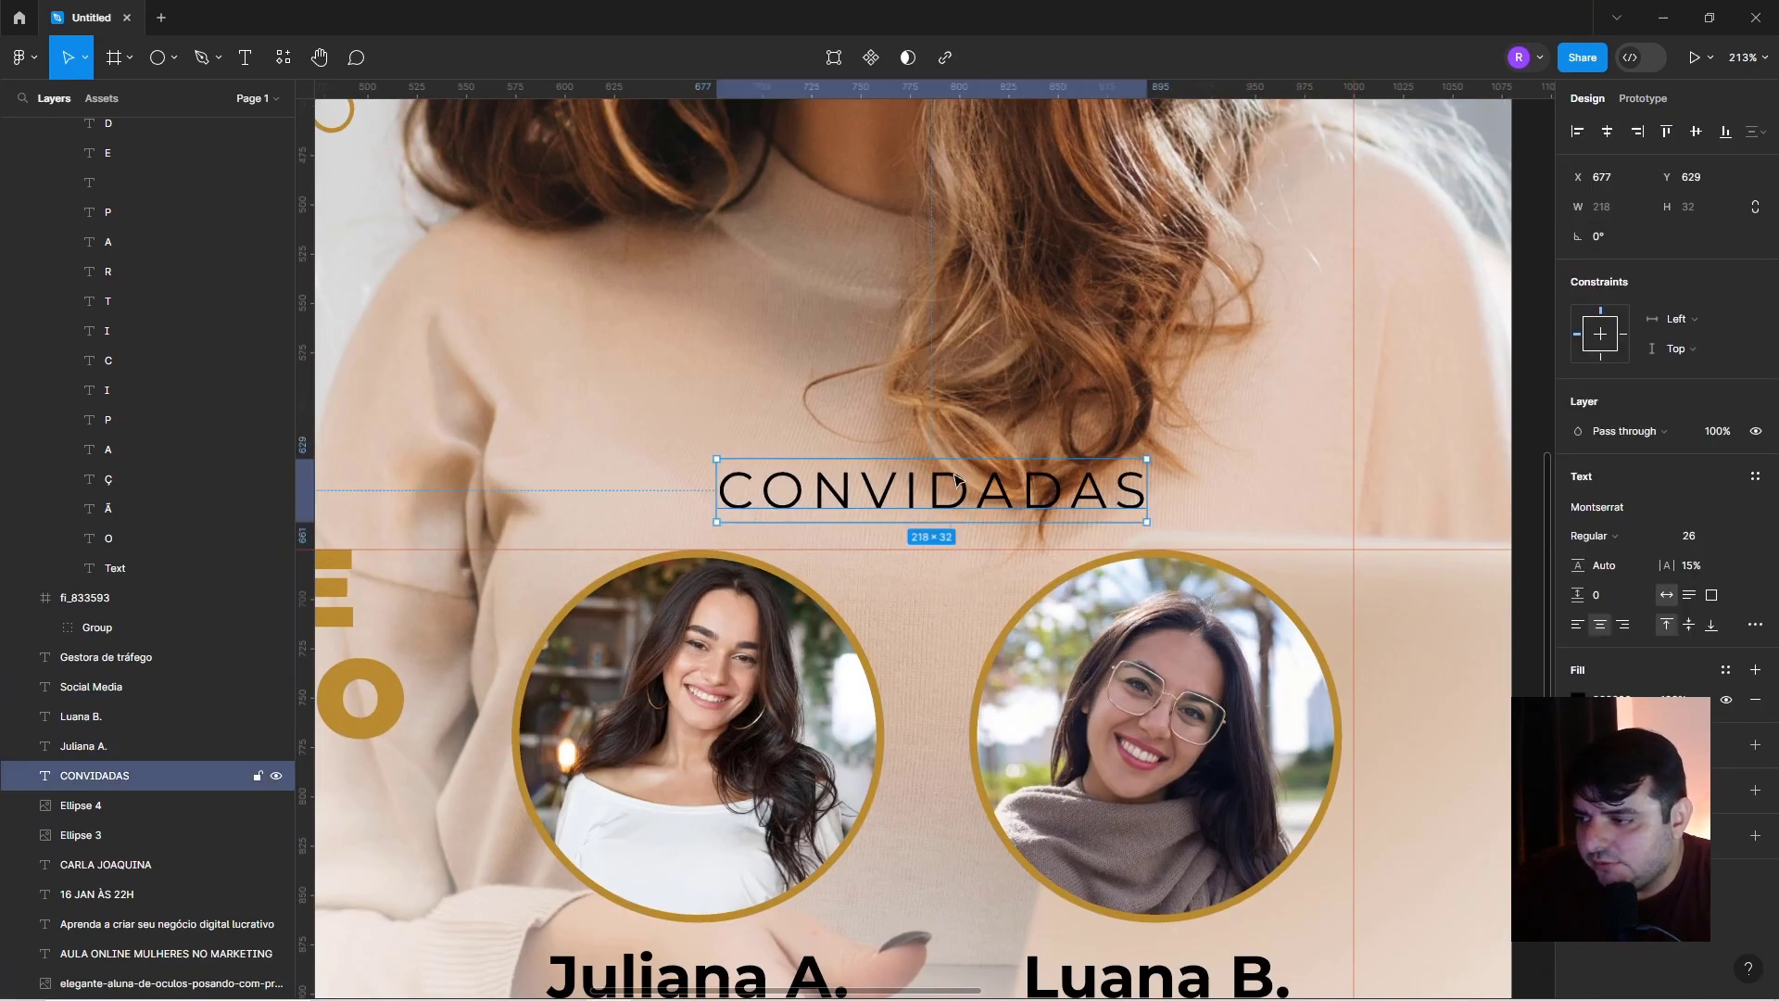
Draw a rectangle bar behind the CONVIDADAS heading, with the heading in front.
{"action": "left_click", "coordinate": [174, 58]}
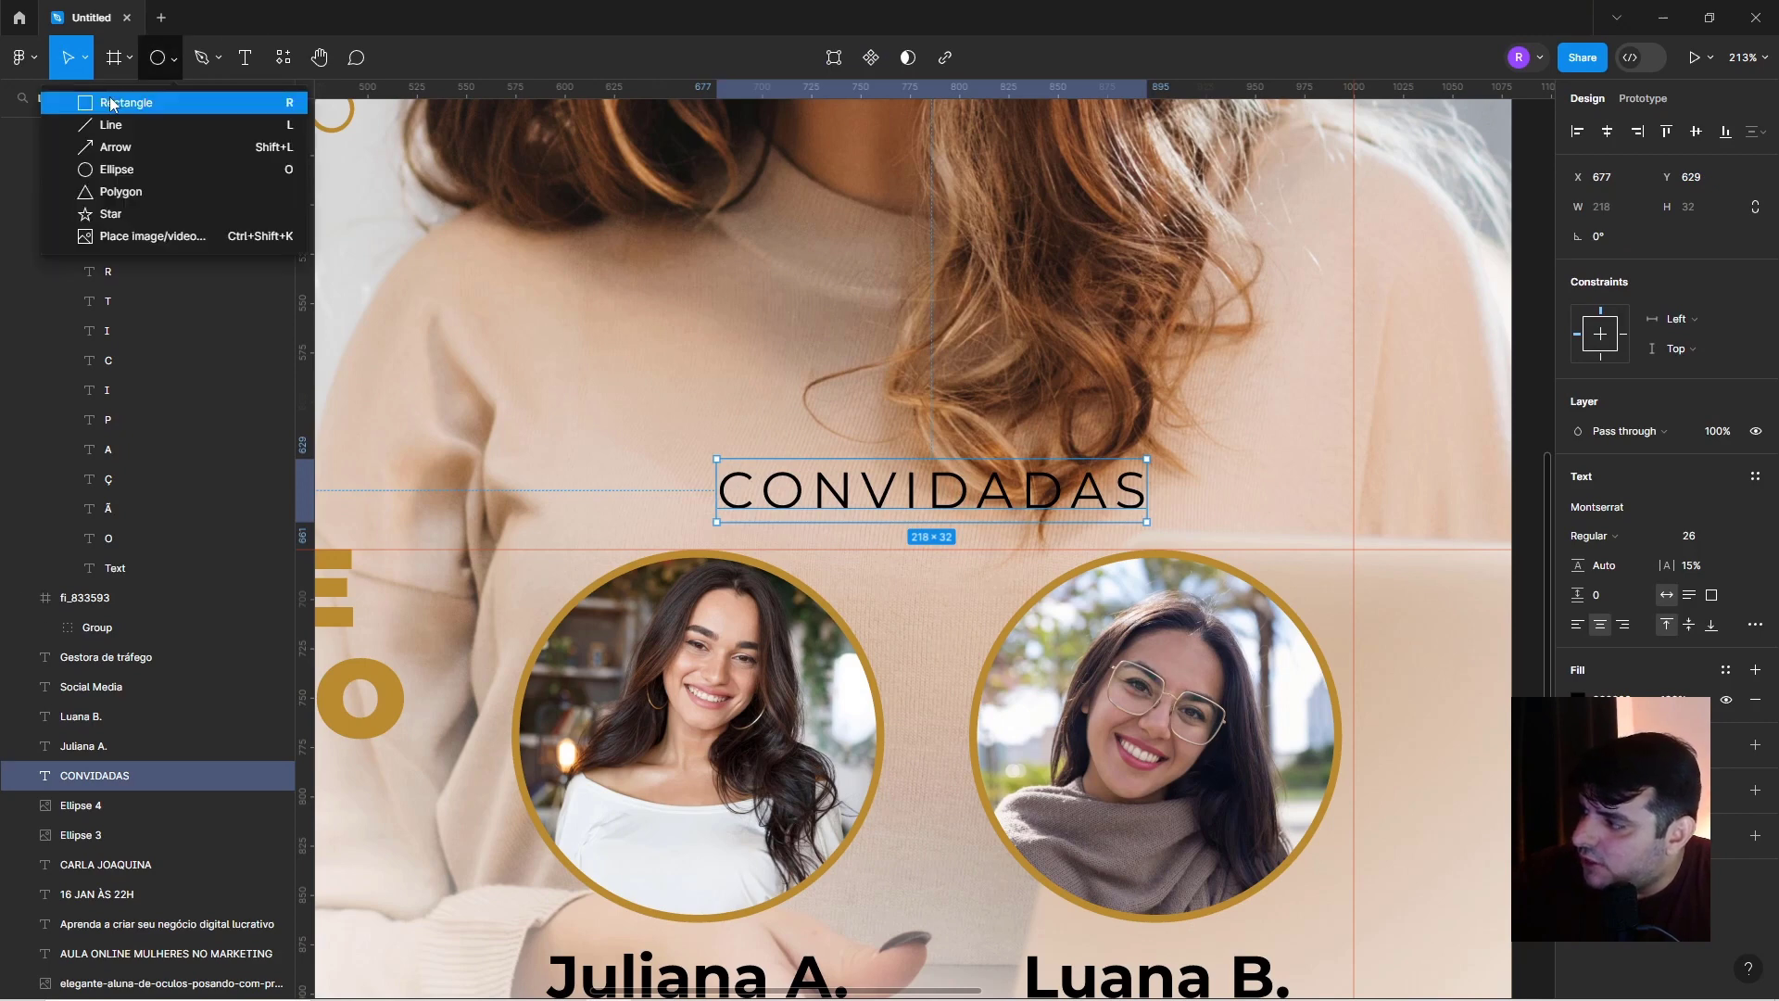
{"action": "left_click", "coordinate": [111, 103]}
{"action": "left_click_drag", "start_coordinate": [699, 448], "coordinate": [1173, 532]}
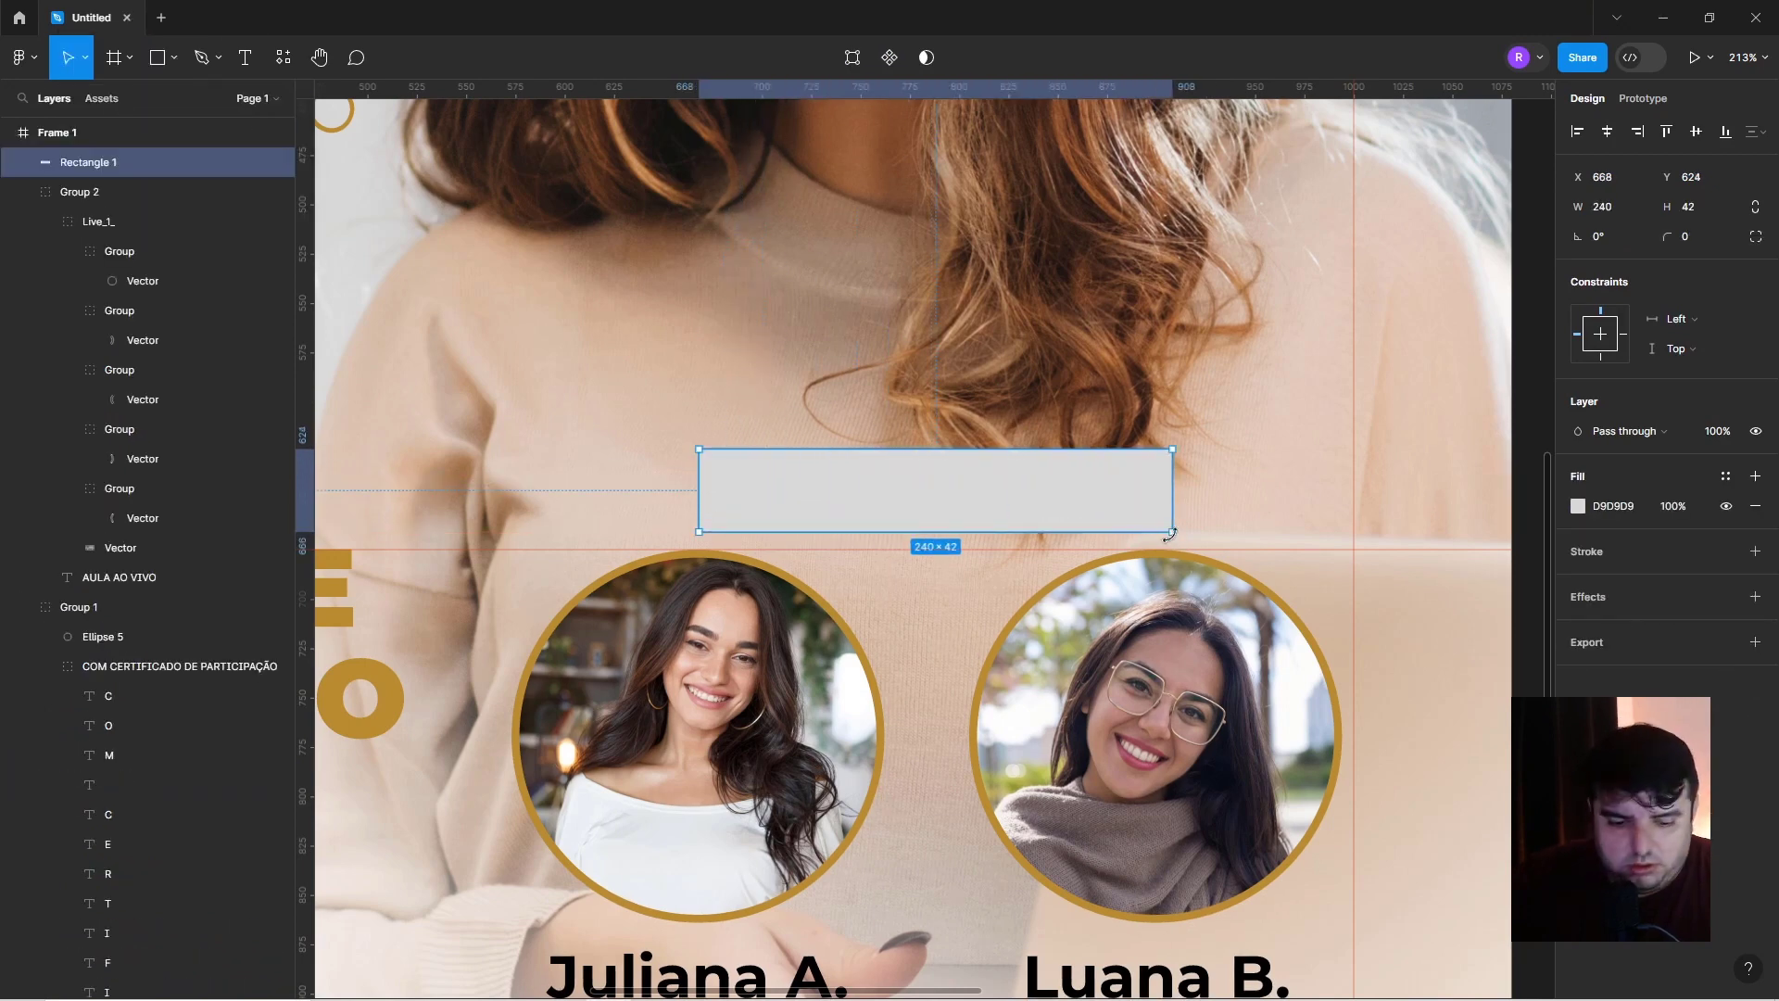
{"action": "left_click_drag", "start_coordinate": [1124, 489], "coordinate": [1026, 496]}
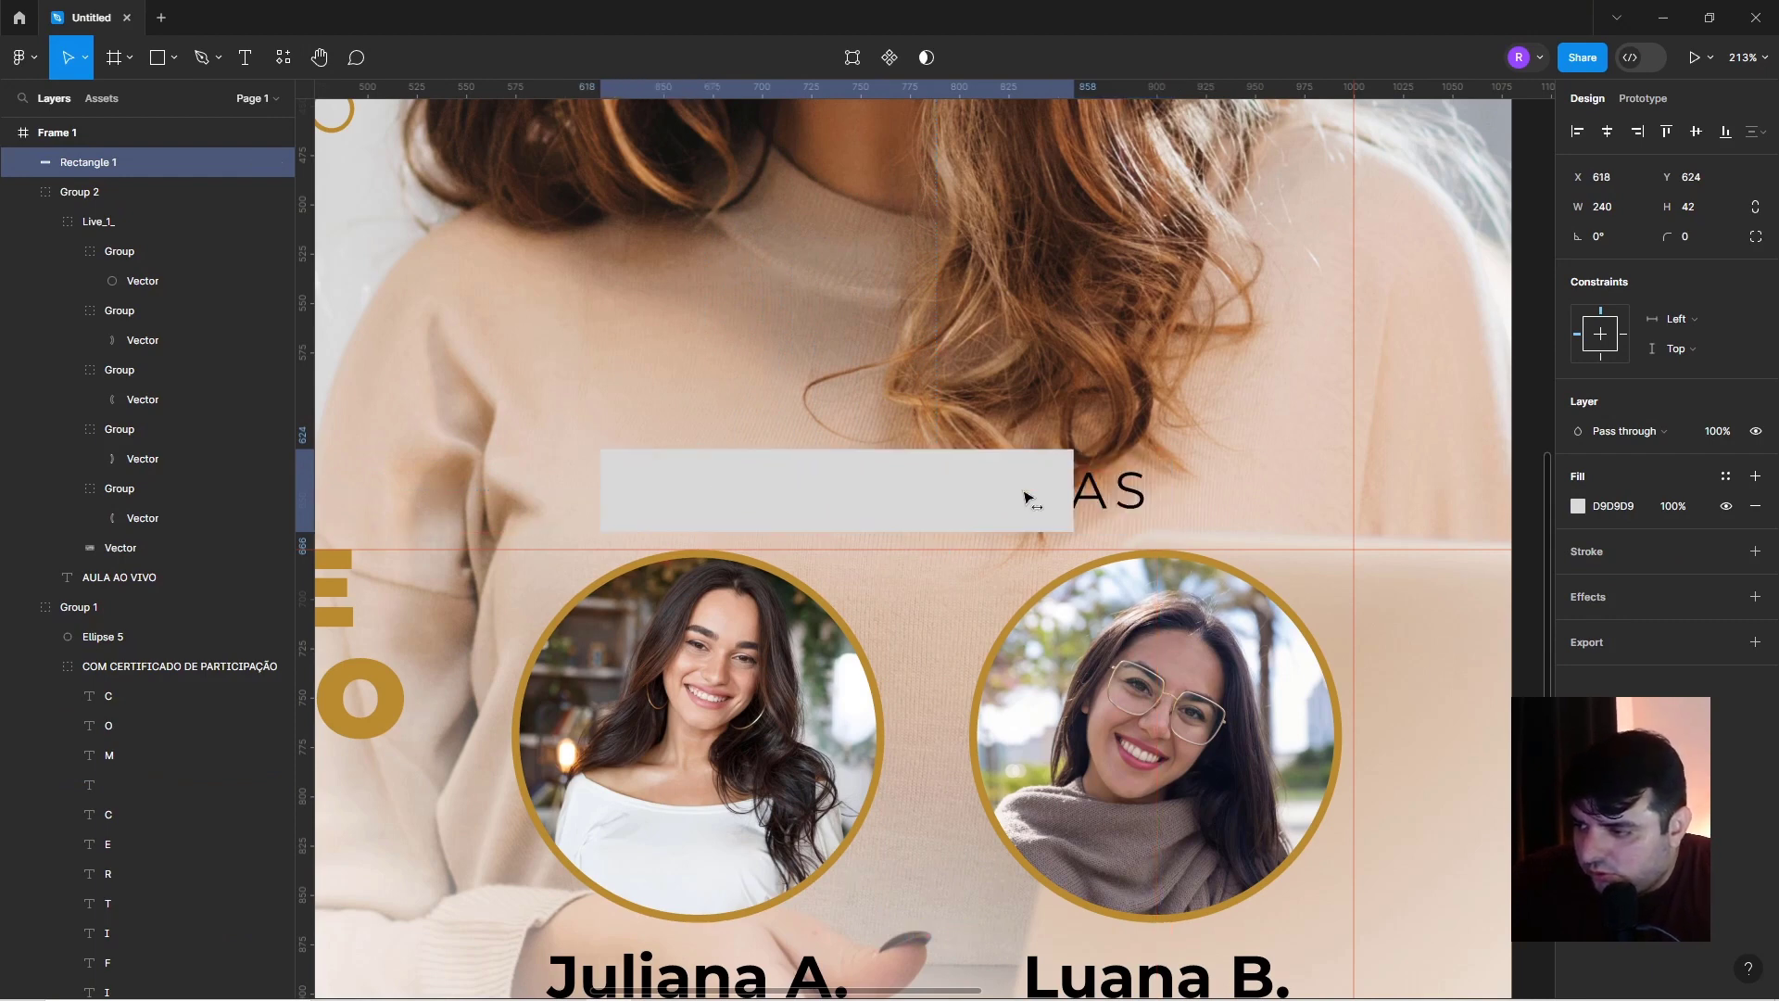
{"action": "left_click", "coordinate": [1107, 497]}
{"action": "right_click", "coordinate": [1107, 497]}
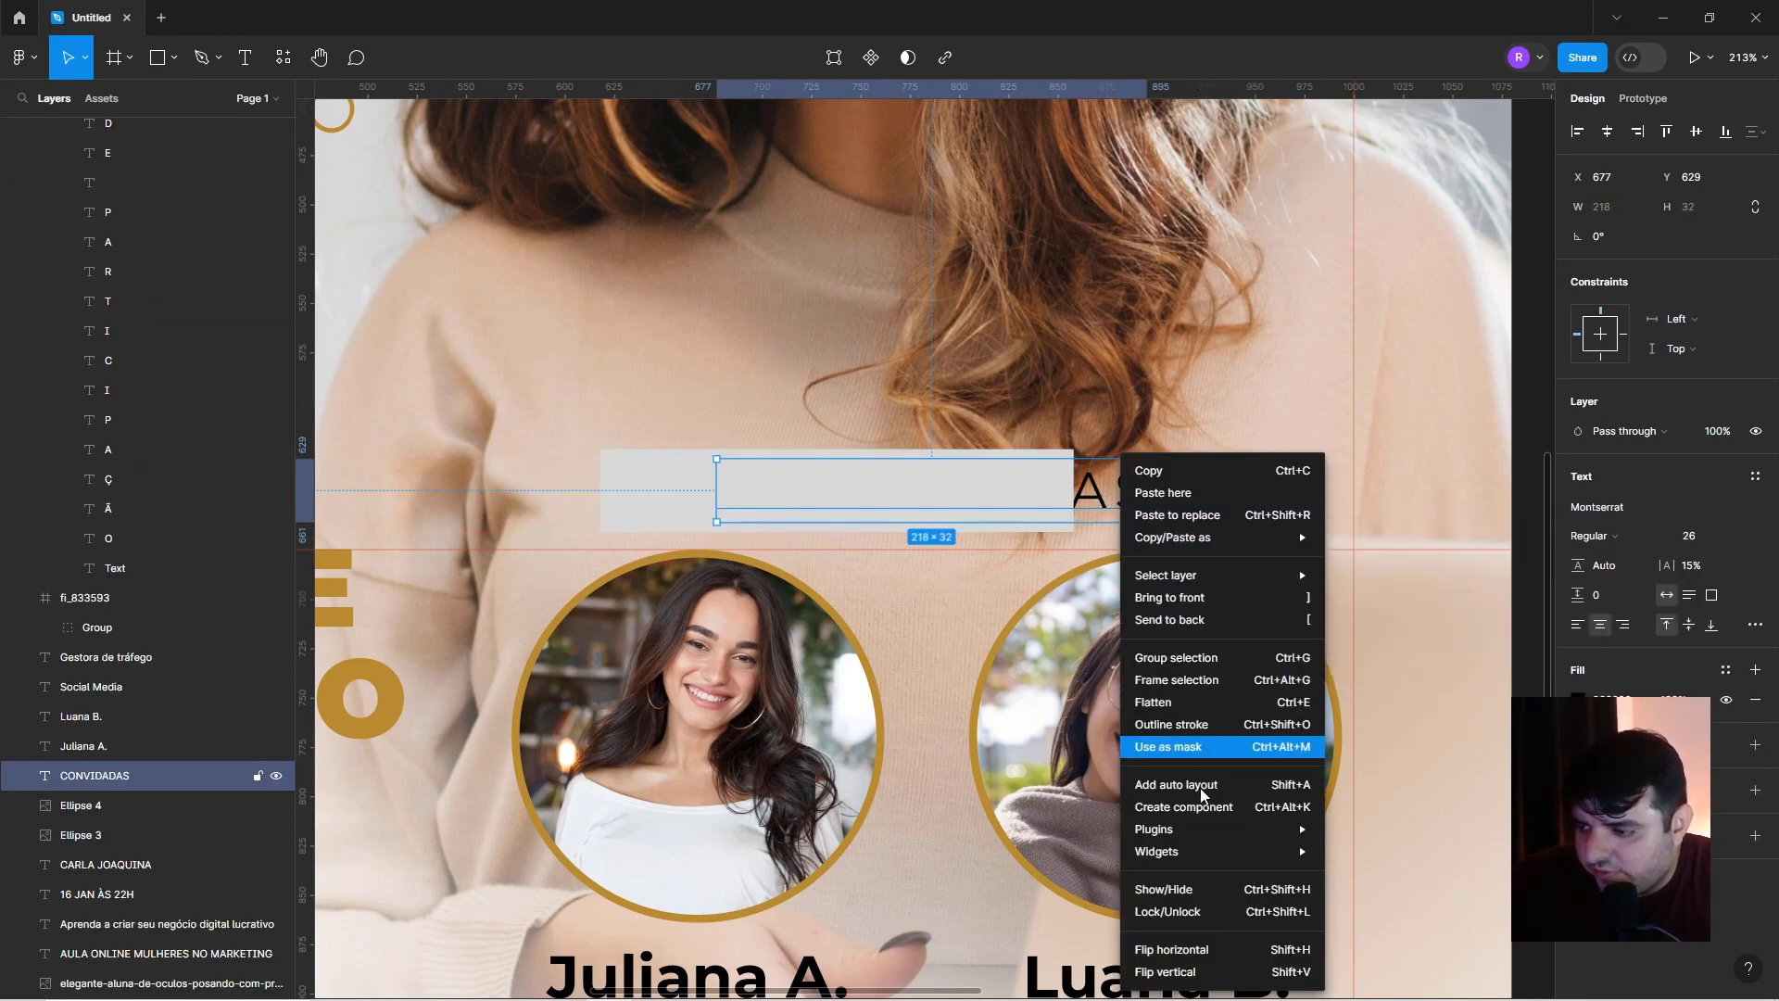
{"action": "left_click", "coordinate": [1169, 597]}
{"action": "mouse_move", "coordinate": [686, 496]}
{"action": "left_mouse_down"}
{"action": "mouse_move", "coordinate": [762, 505]}
{"action": "mouse_move", "coordinate": [783, 475]}
{"action": "left_mouse_up"}
{"action": "right_click", "coordinate": [720, 458]}
{"action": "left_click", "coordinate": [770, 486], "text": "shift"}
Fill the bar with gold sampled from the design using the eyedropper.
{"action": "scroll", "coordinate": [783, 476], "scroll_direction": "down", "scroll_amount": 5}
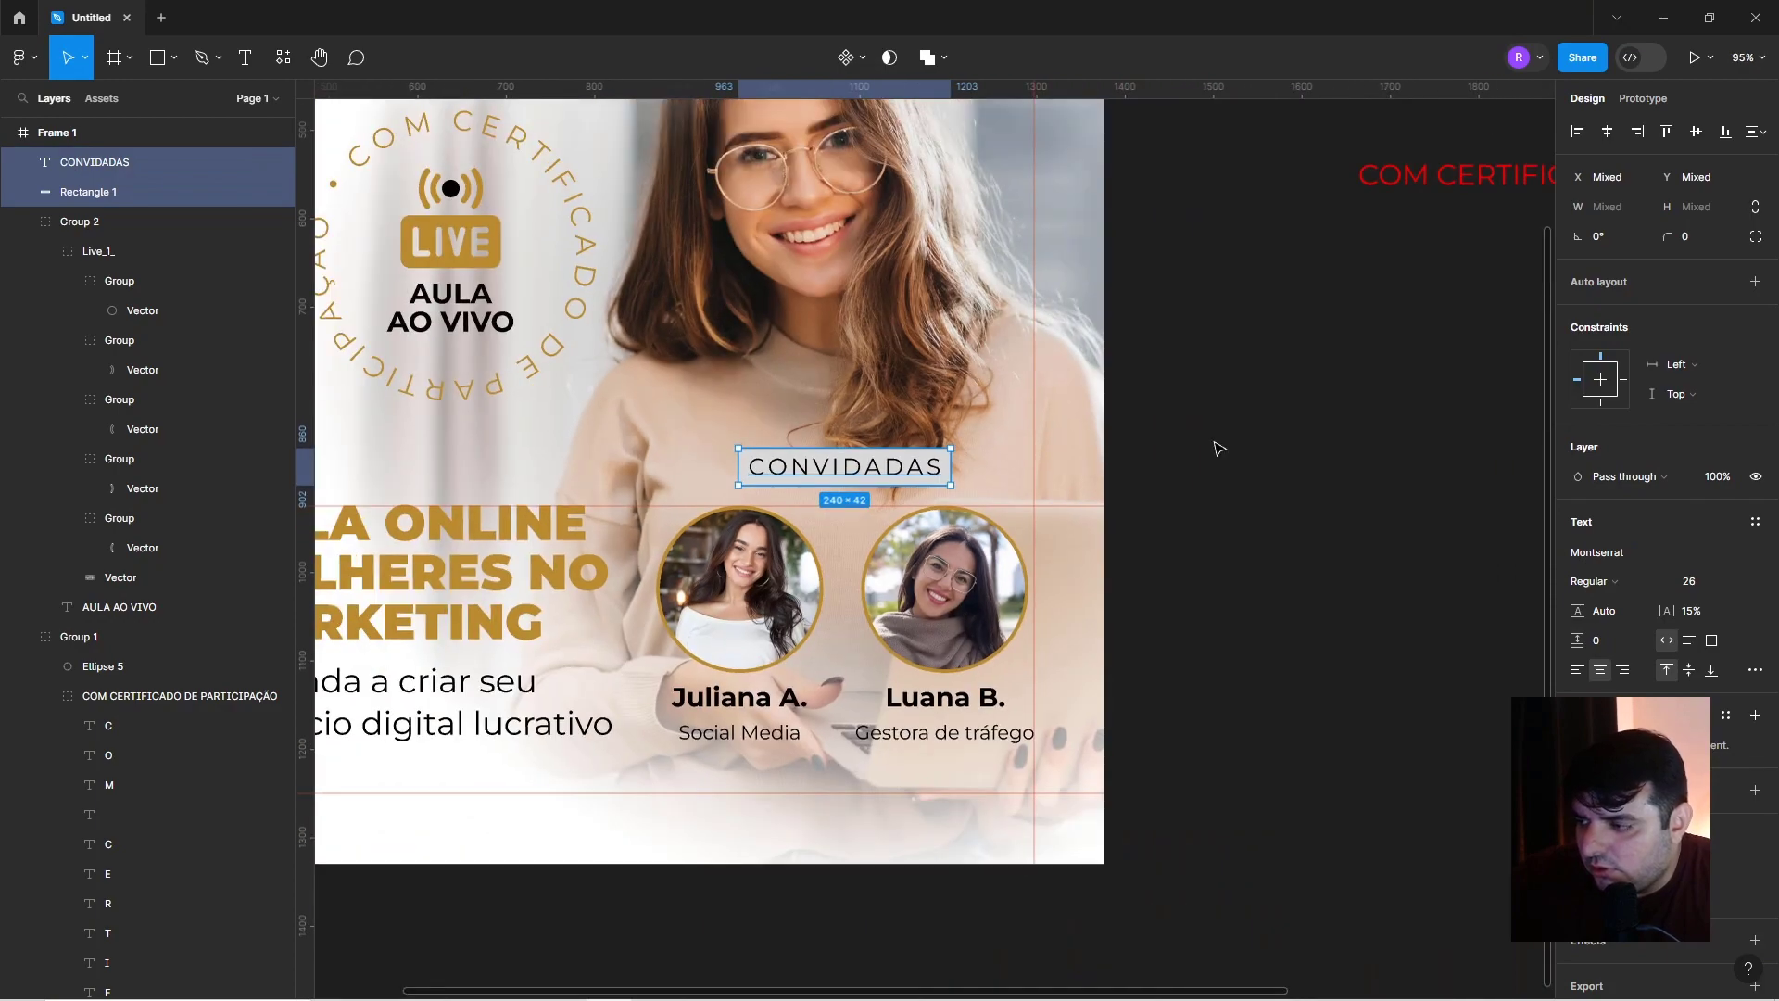
{"action": "left_click", "coordinate": [1266, 463]}
{"action": "left_click", "coordinate": [943, 470]}
{"action": "key", "text": "i"}
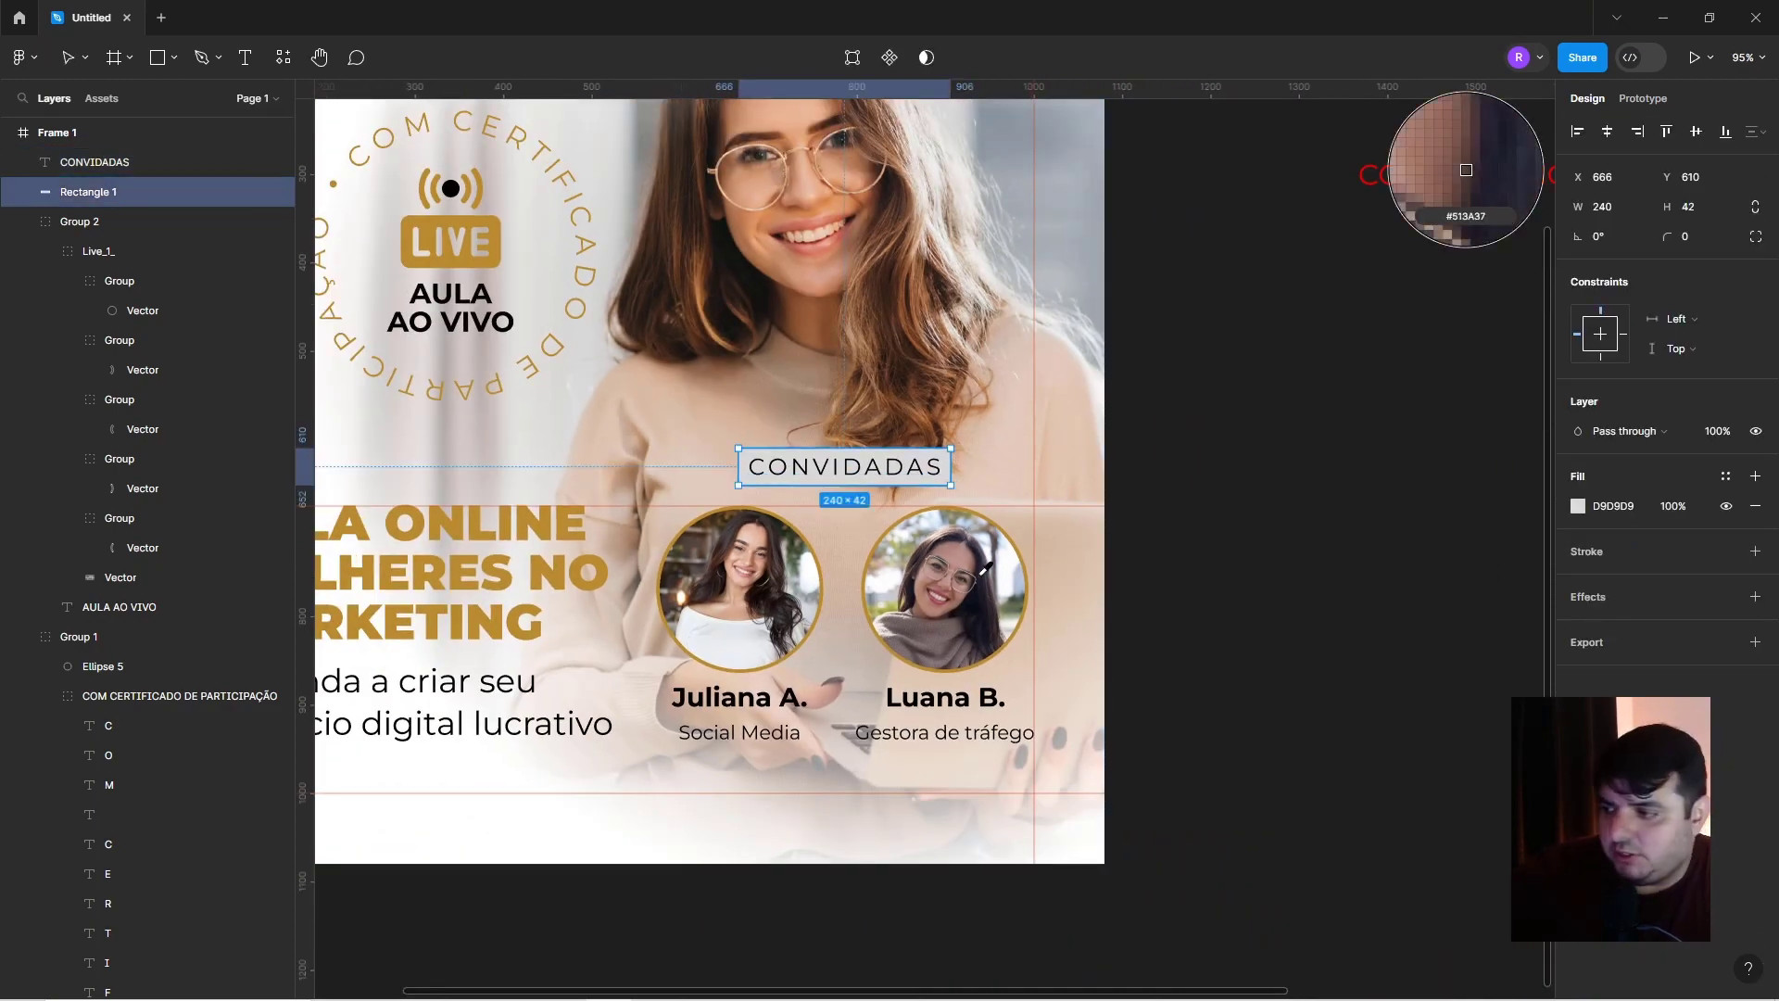
{"action": "scroll", "coordinate": [797, 611], "scroll_direction": "up", "scroll_amount": 5}
{"action": "left_click", "coordinate": [846, 528]}
Make the CONVIDADAS heading text white and SemiBold.
{"action": "left_click", "coordinate": [862, 299]}
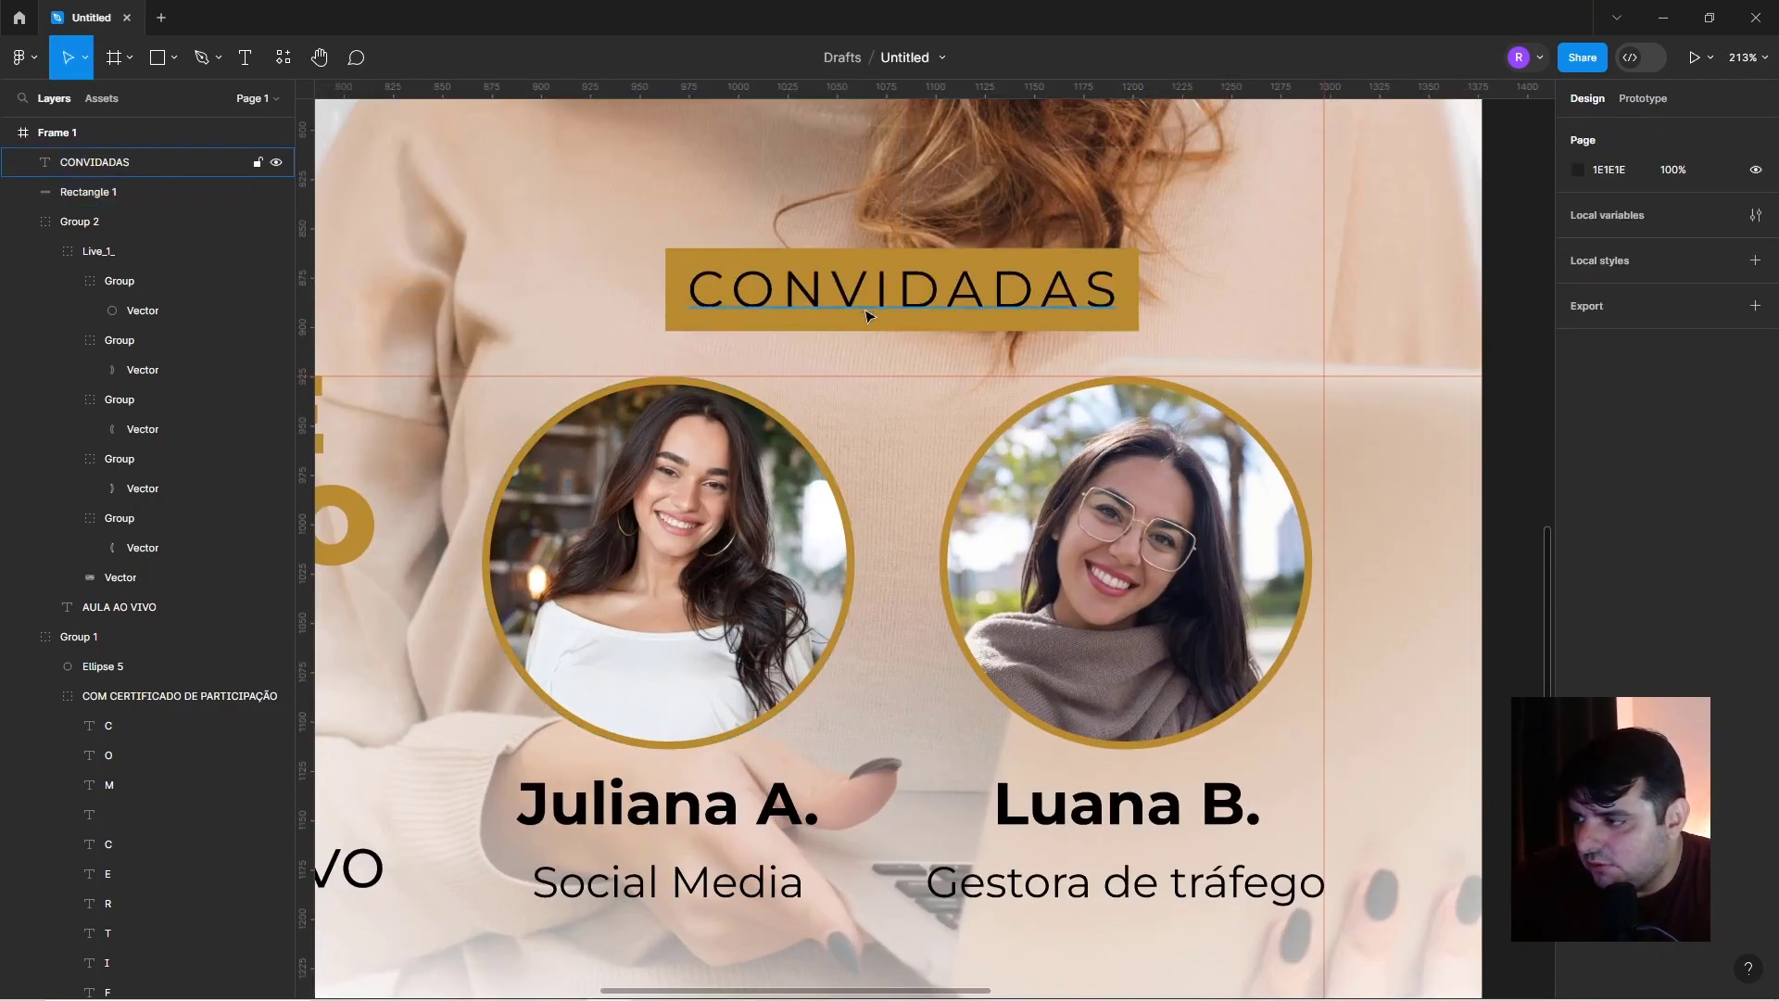
{"action": "scroll", "coordinate": [862, 301], "scroll_direction": "down", "scroll_amount": 5}
{"action": "left_click", "coordinate": [1578, 700]}
{"action": "left_click", "coordinate": [1401, 898]}
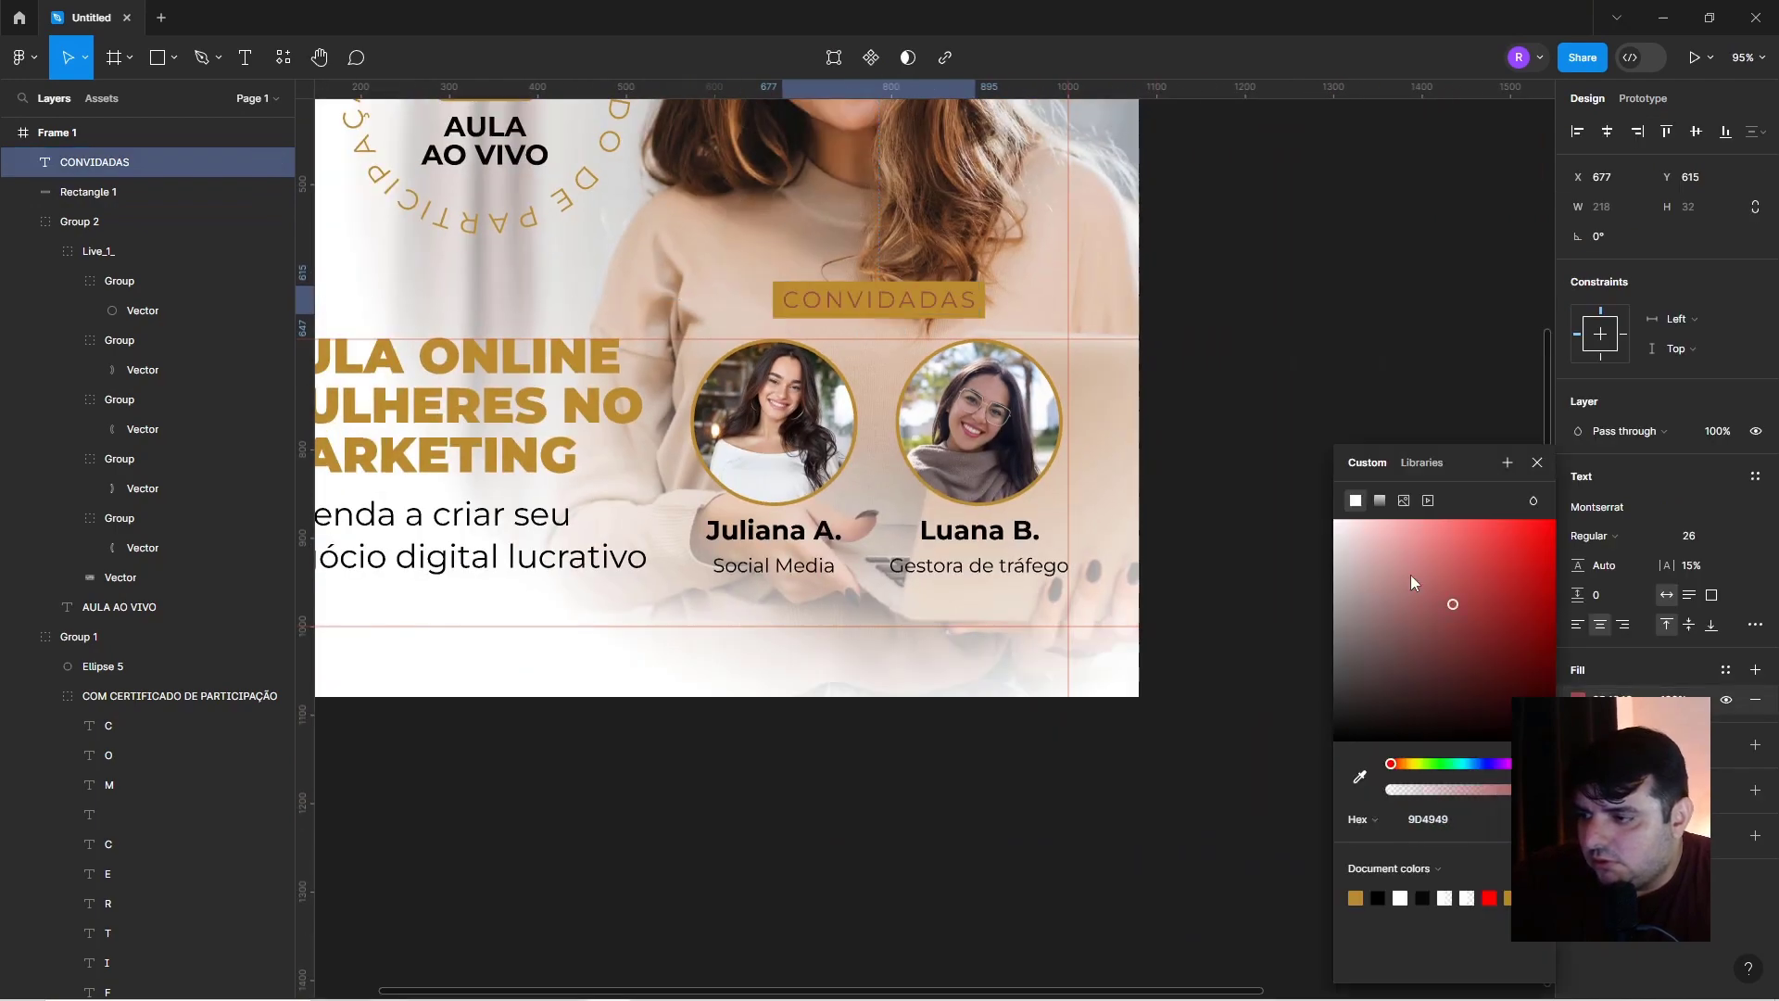
{"action": "left_click", "coordinate": [1594, 536]}
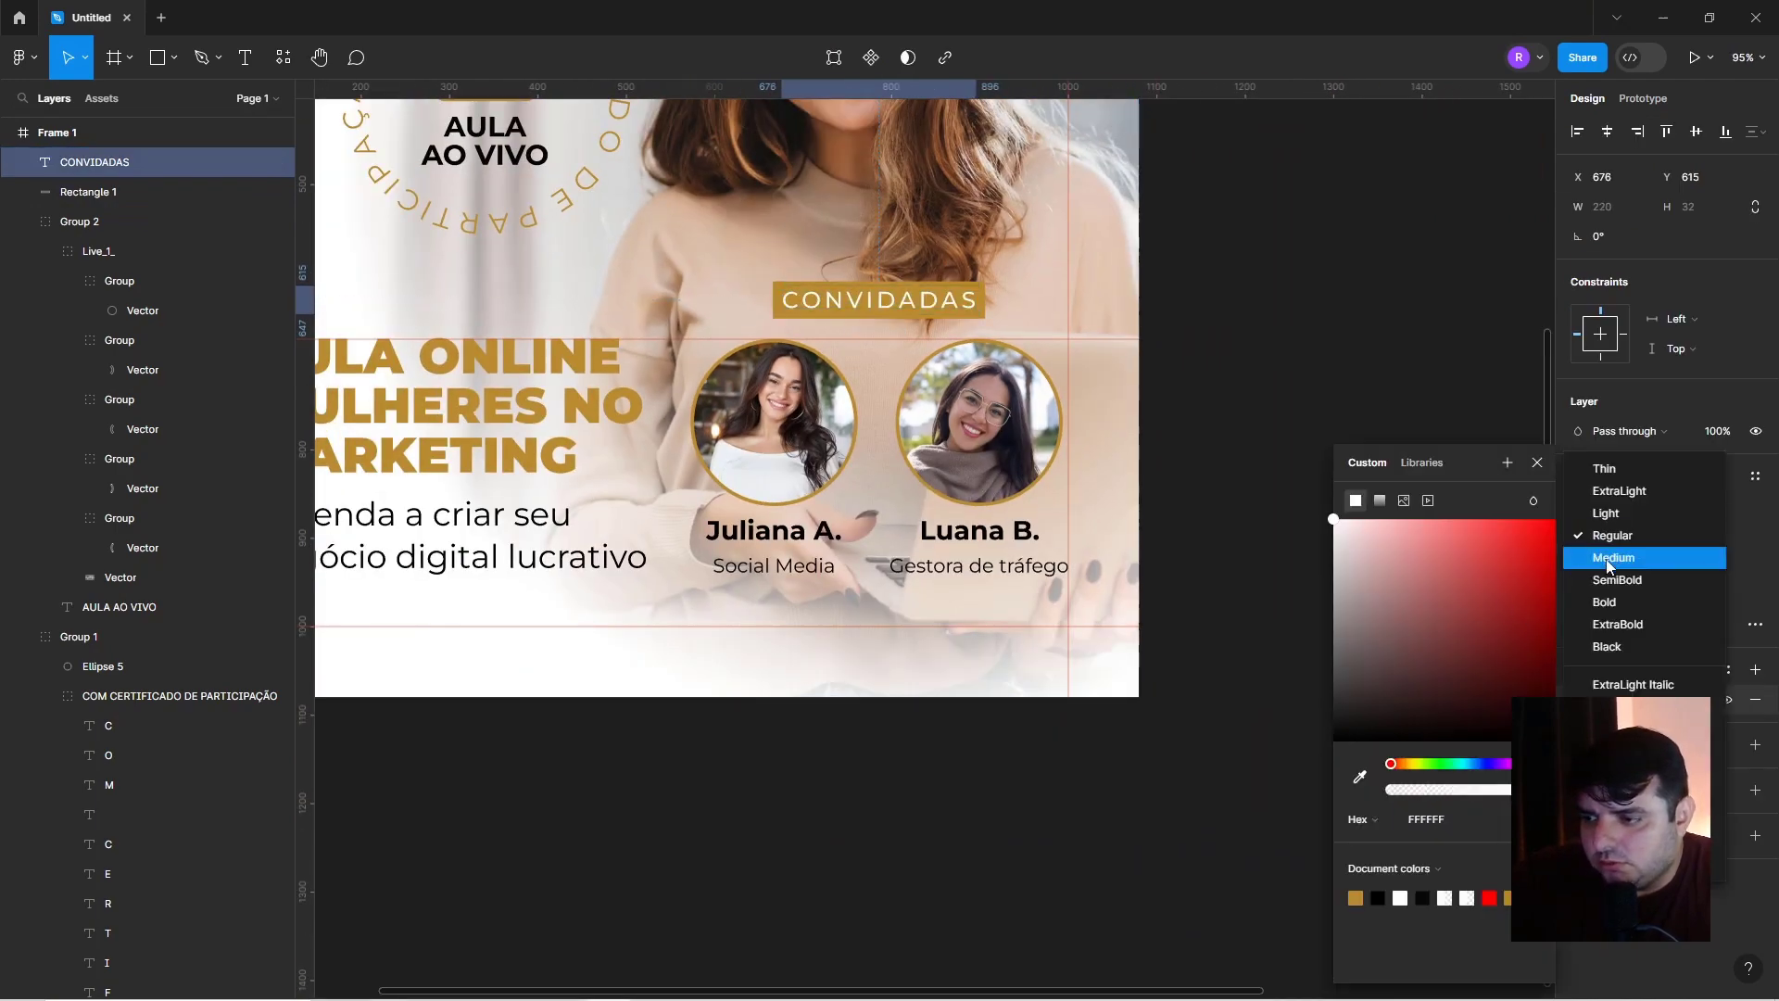
{"action": "left_click", "coordinate": [1668, 602]}
{"action": "left_click", "coordinate": [1298, 417]}
{"action": "scroll", "coordinate": [970, 297], "scroll_direction": "up", "scroll_amount": 5}
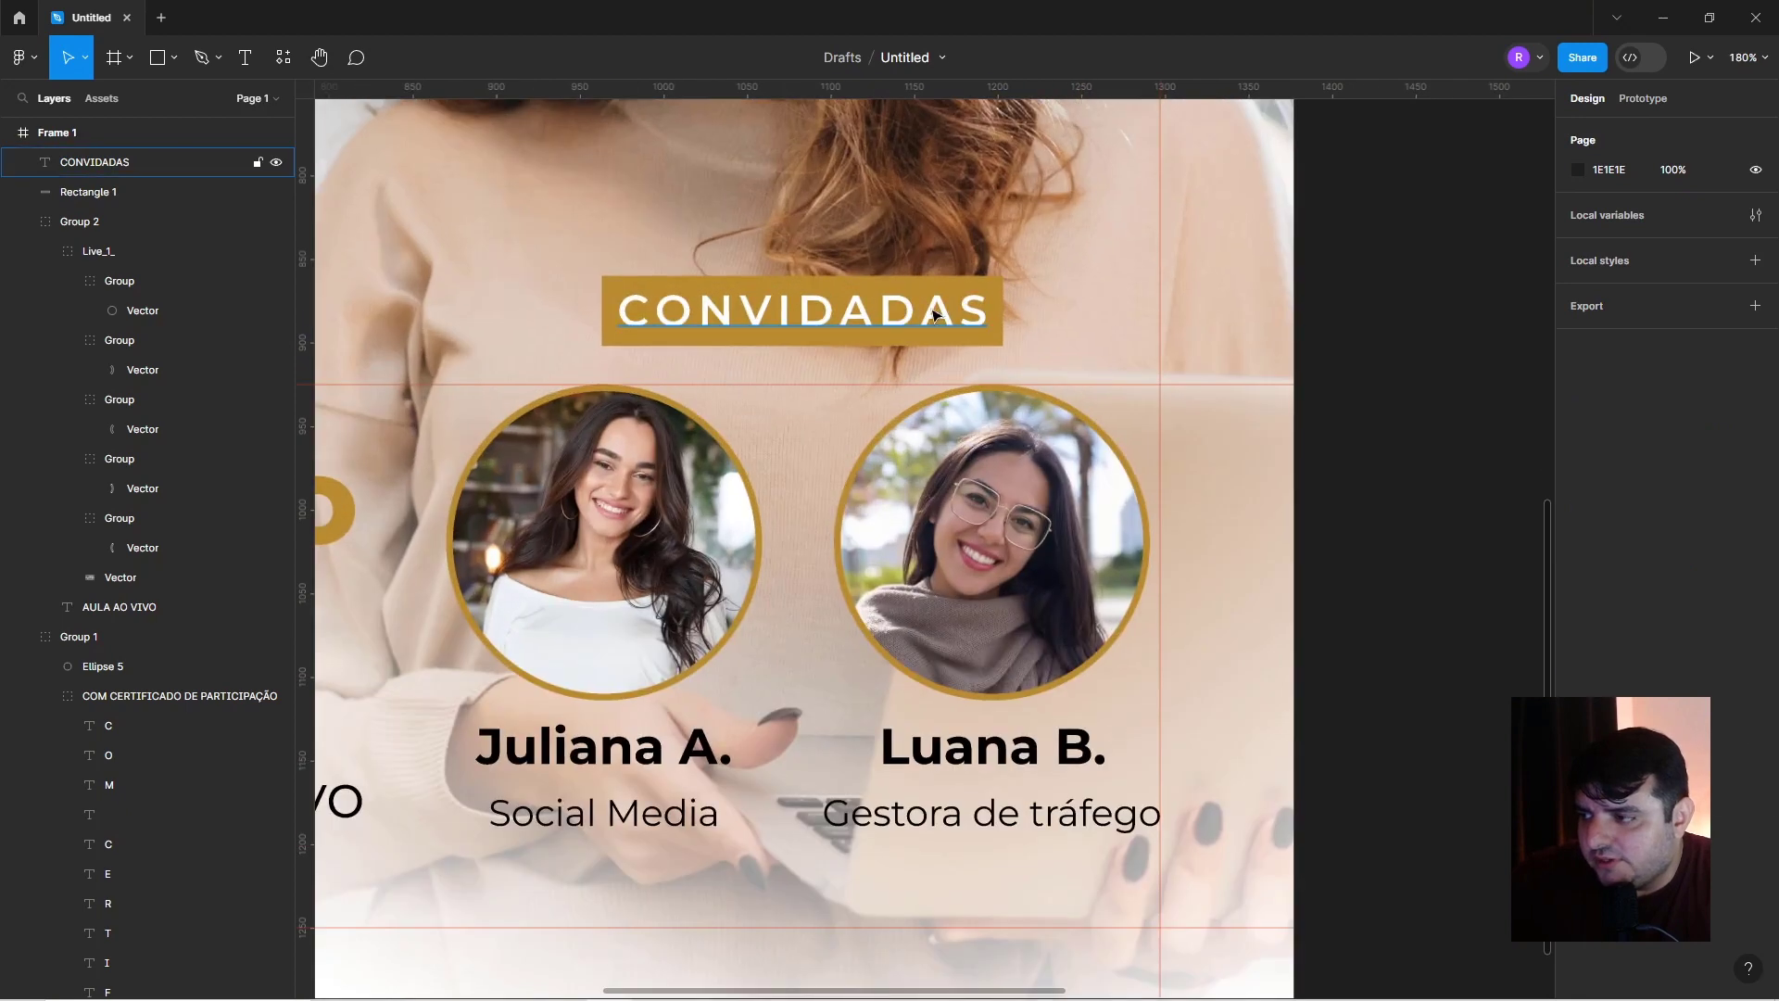
Set the CONVIDADAS heading's letter spacing to 10%.
{"action": "left_click", "coordinate": [973, 310]}
{"action": "left_click", "coordinate": [1687, 568]}
{"action": "type", "text": "10"}
{"action": "key", "text": "Return"}
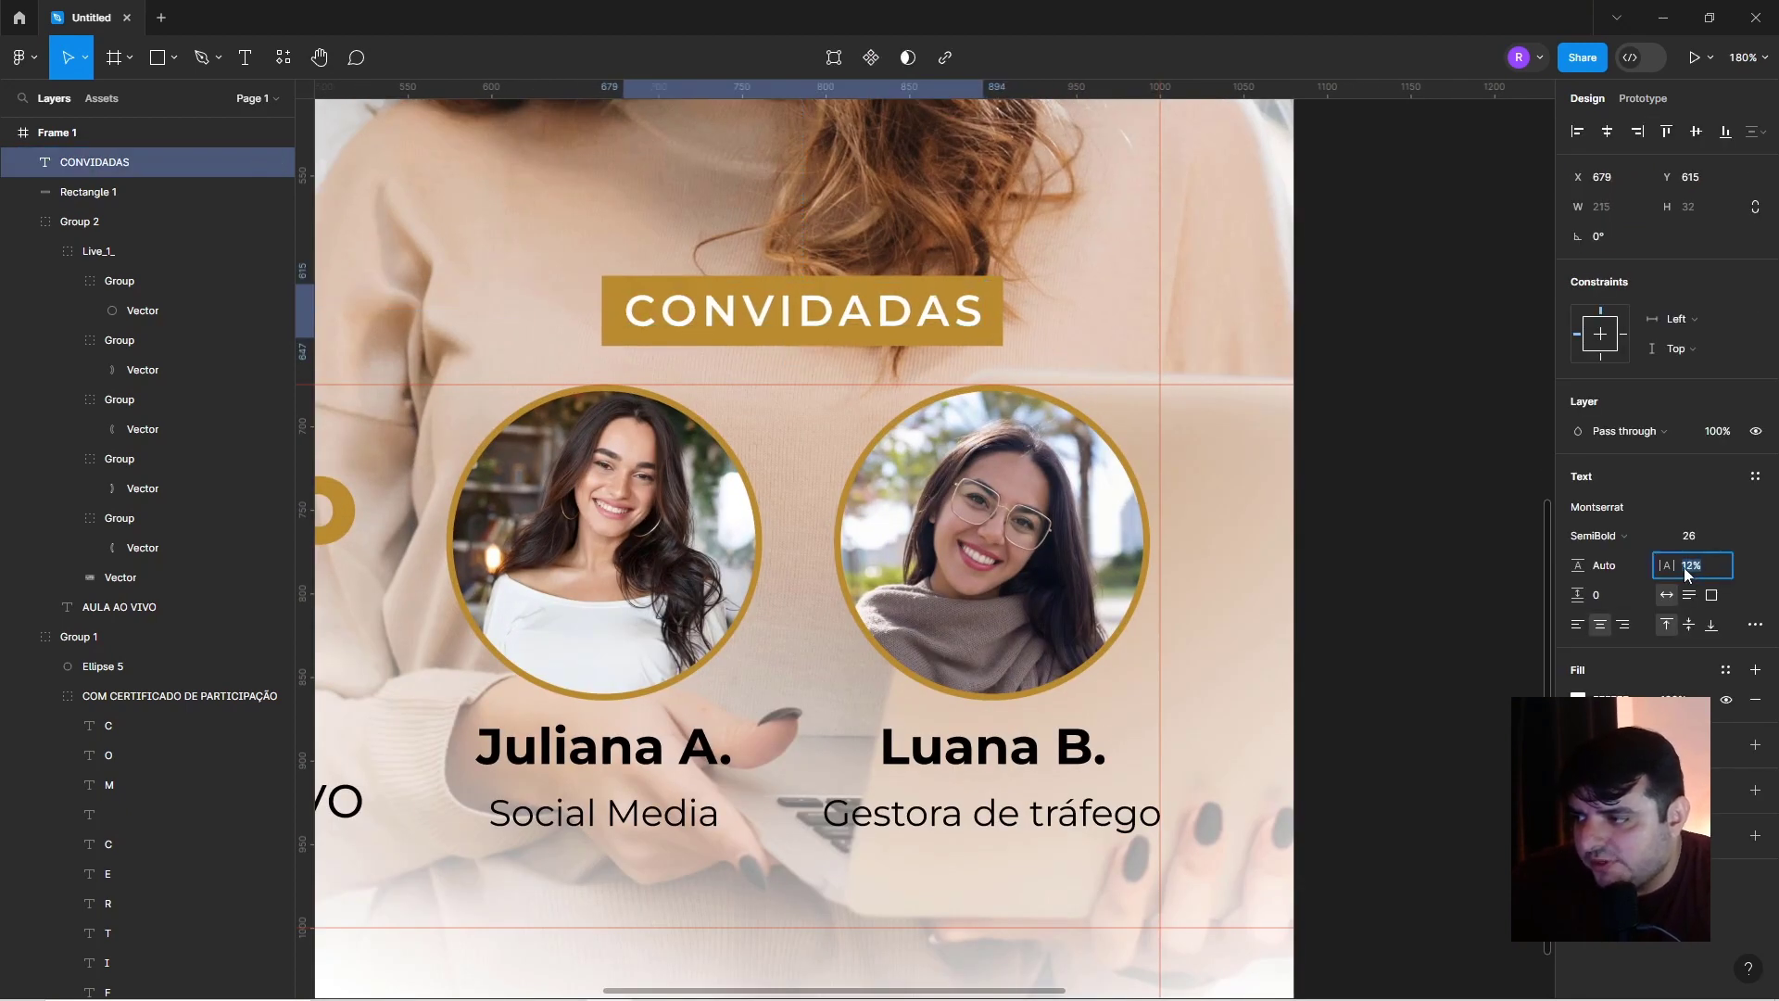
{"action": "key", "text": "Escape"}
{"action": "scroll", "coordinate": [1078, 326], "scroll_direction": "down", "scroll_amount": 5}
{"action": "scroll", "coordinate": [1078, 327], "scroll_direction": "down", "scroll_amount": 3}
{"action": "scroll", "coordinate": [1077, 326], "scroll_direction": "up", "scroll_amount": 3}
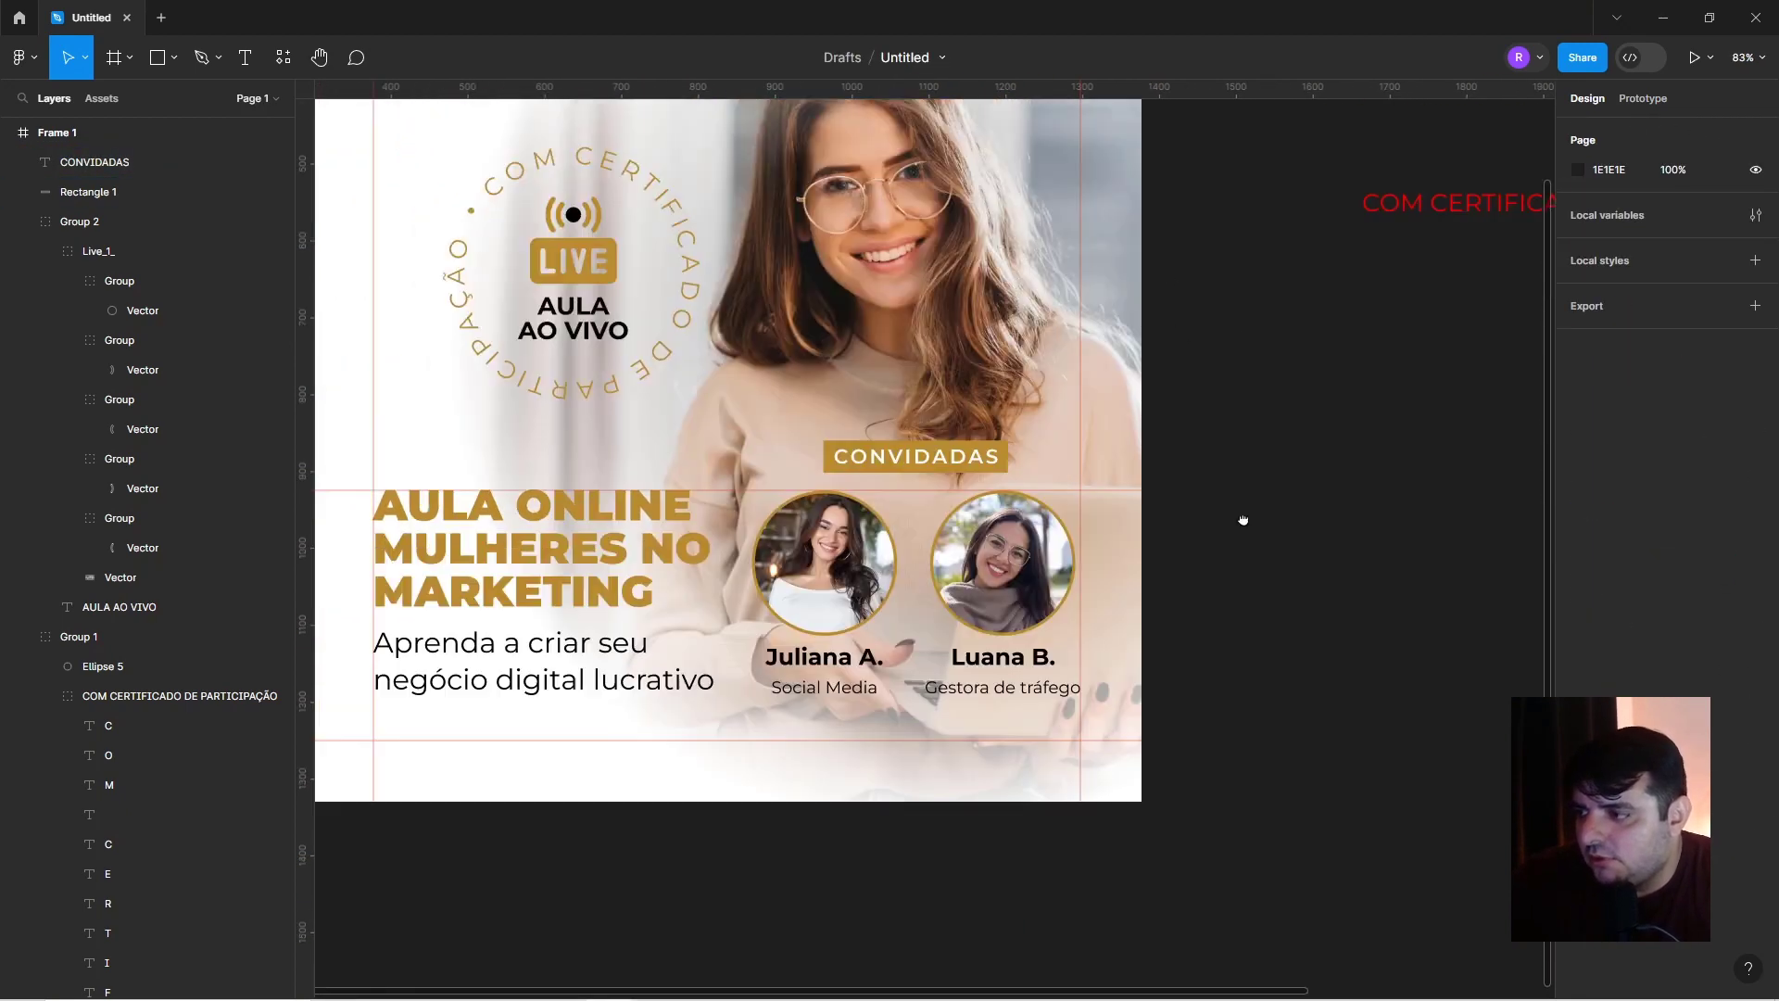
{"action": "scroll", "coordinate": [967, 621], "scroll_direction": "up", "scroll_amount": 2}
{"action": "scroll", "coordinate": [967, 622], "scroll_direction": "down", "scroll_amount": 3}
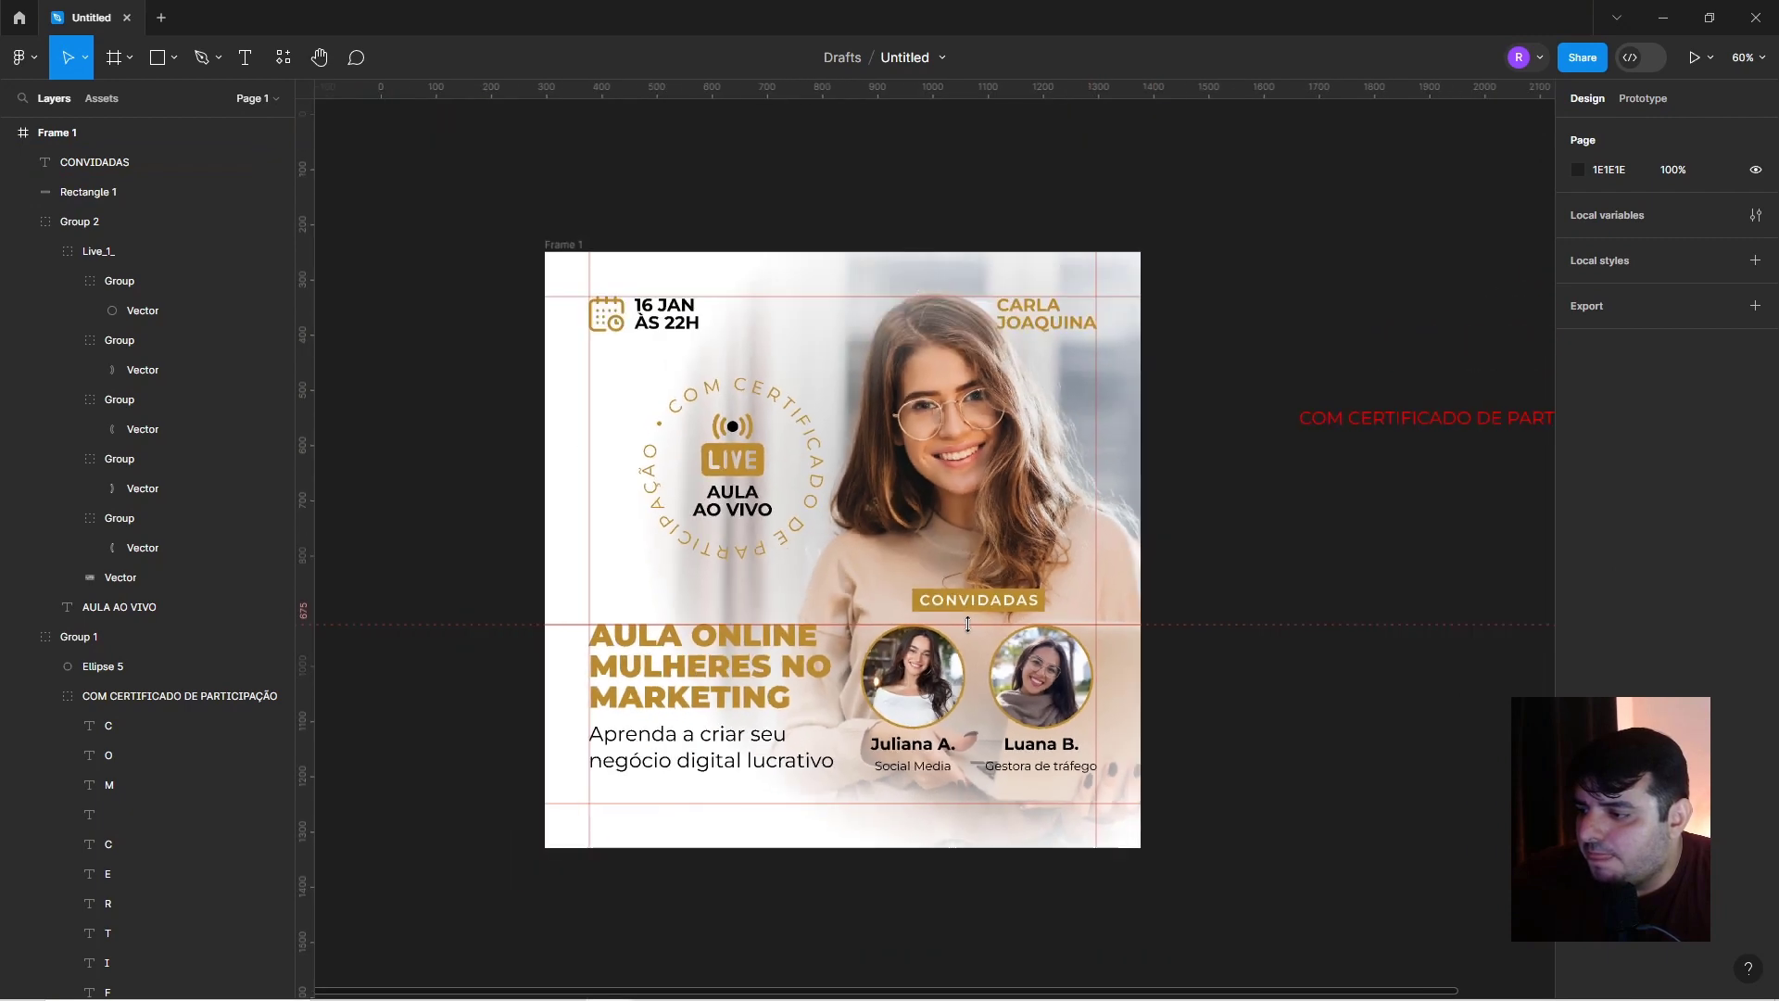
Shift-select the title, subtitle, guest photos, names, heading and gold bar, and move them lower.
{"action": "left_click", "coordinate": [871, 629]}
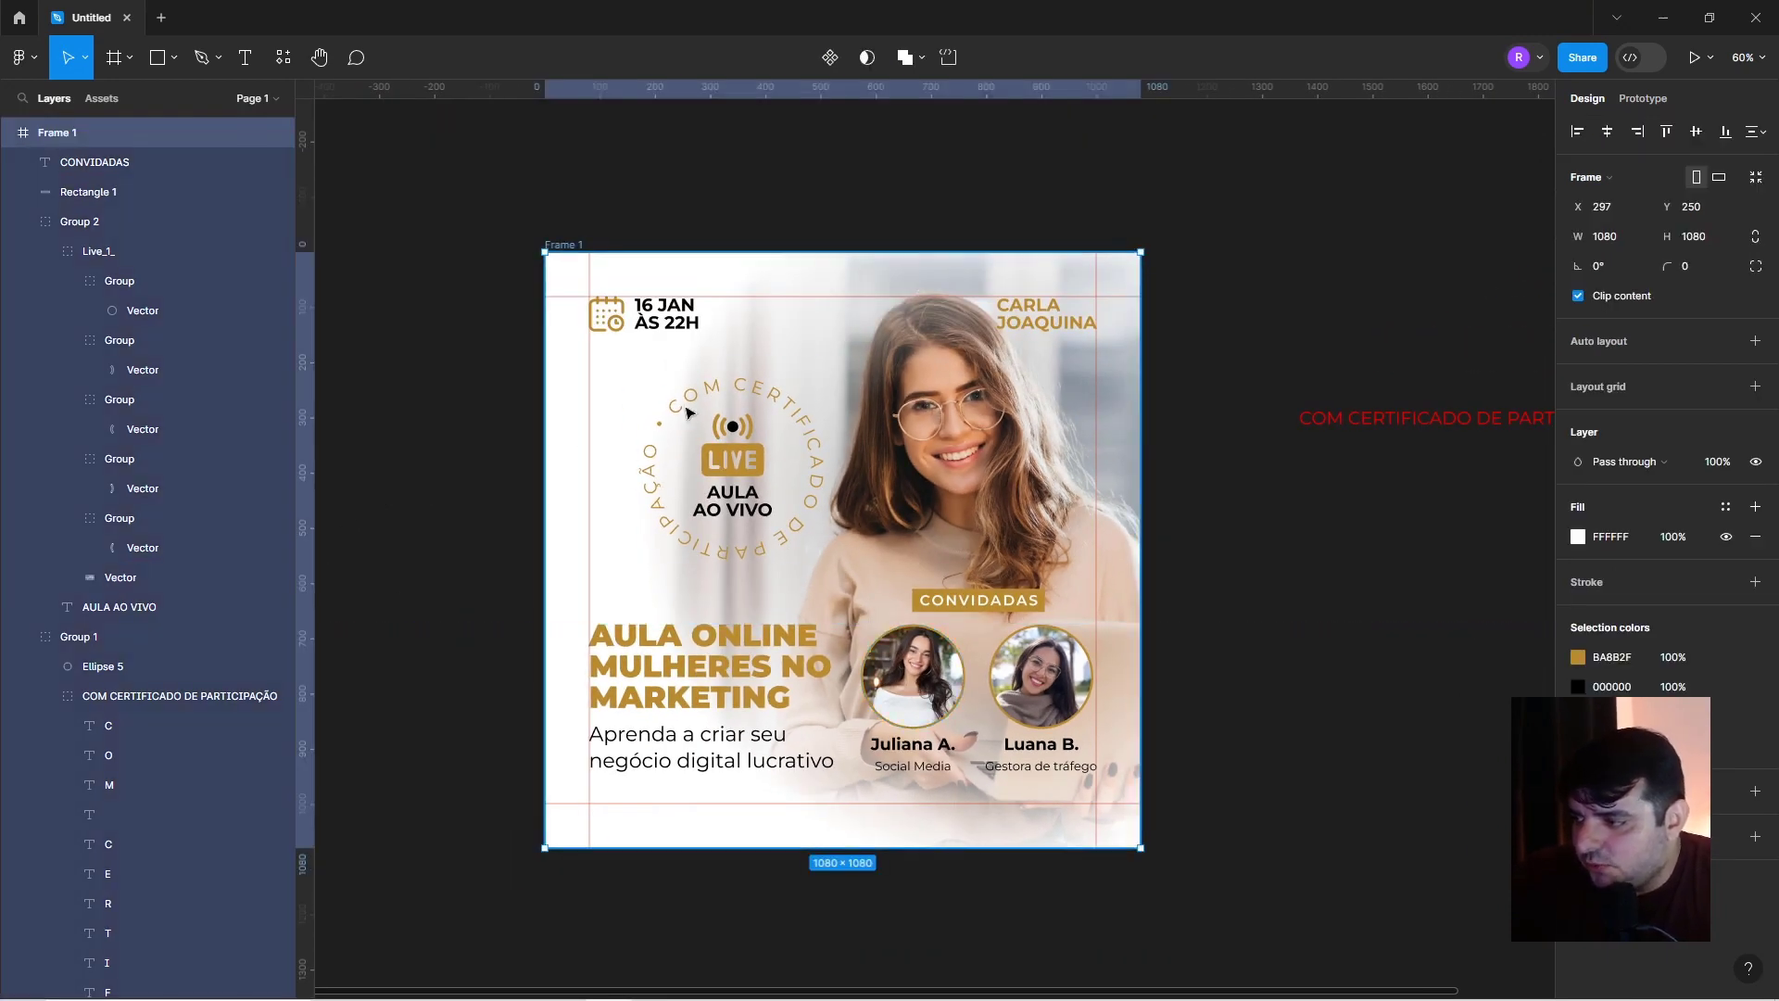
{"action": "left_click", "coordinate": [705, 746]}
{"action": "left_click", "coordinate": [681, 688], "text": "shift"}
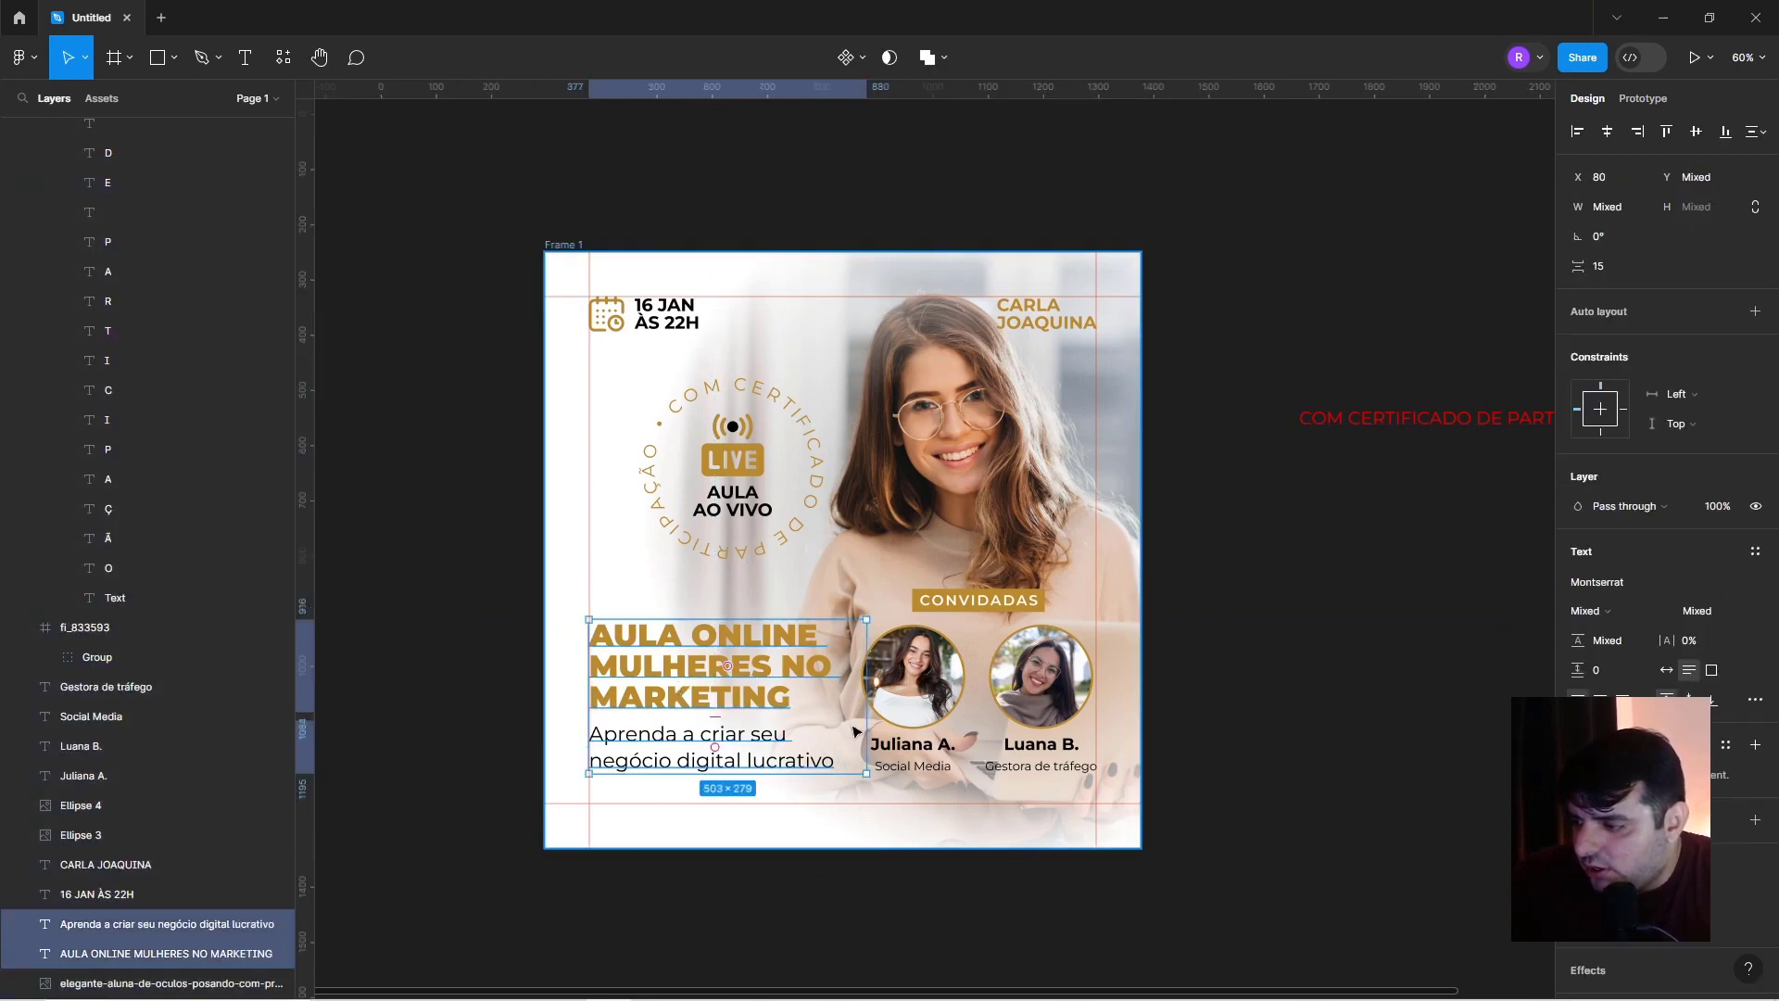
{"action": "left_click", "coordinate": [913, 695], "text": "shift"}
{"action": "left_click", "coordinate": [912, 766], "text": "shift"}
{"action": "left_click", "coordinate": [1052, 761], "text": "shift"}
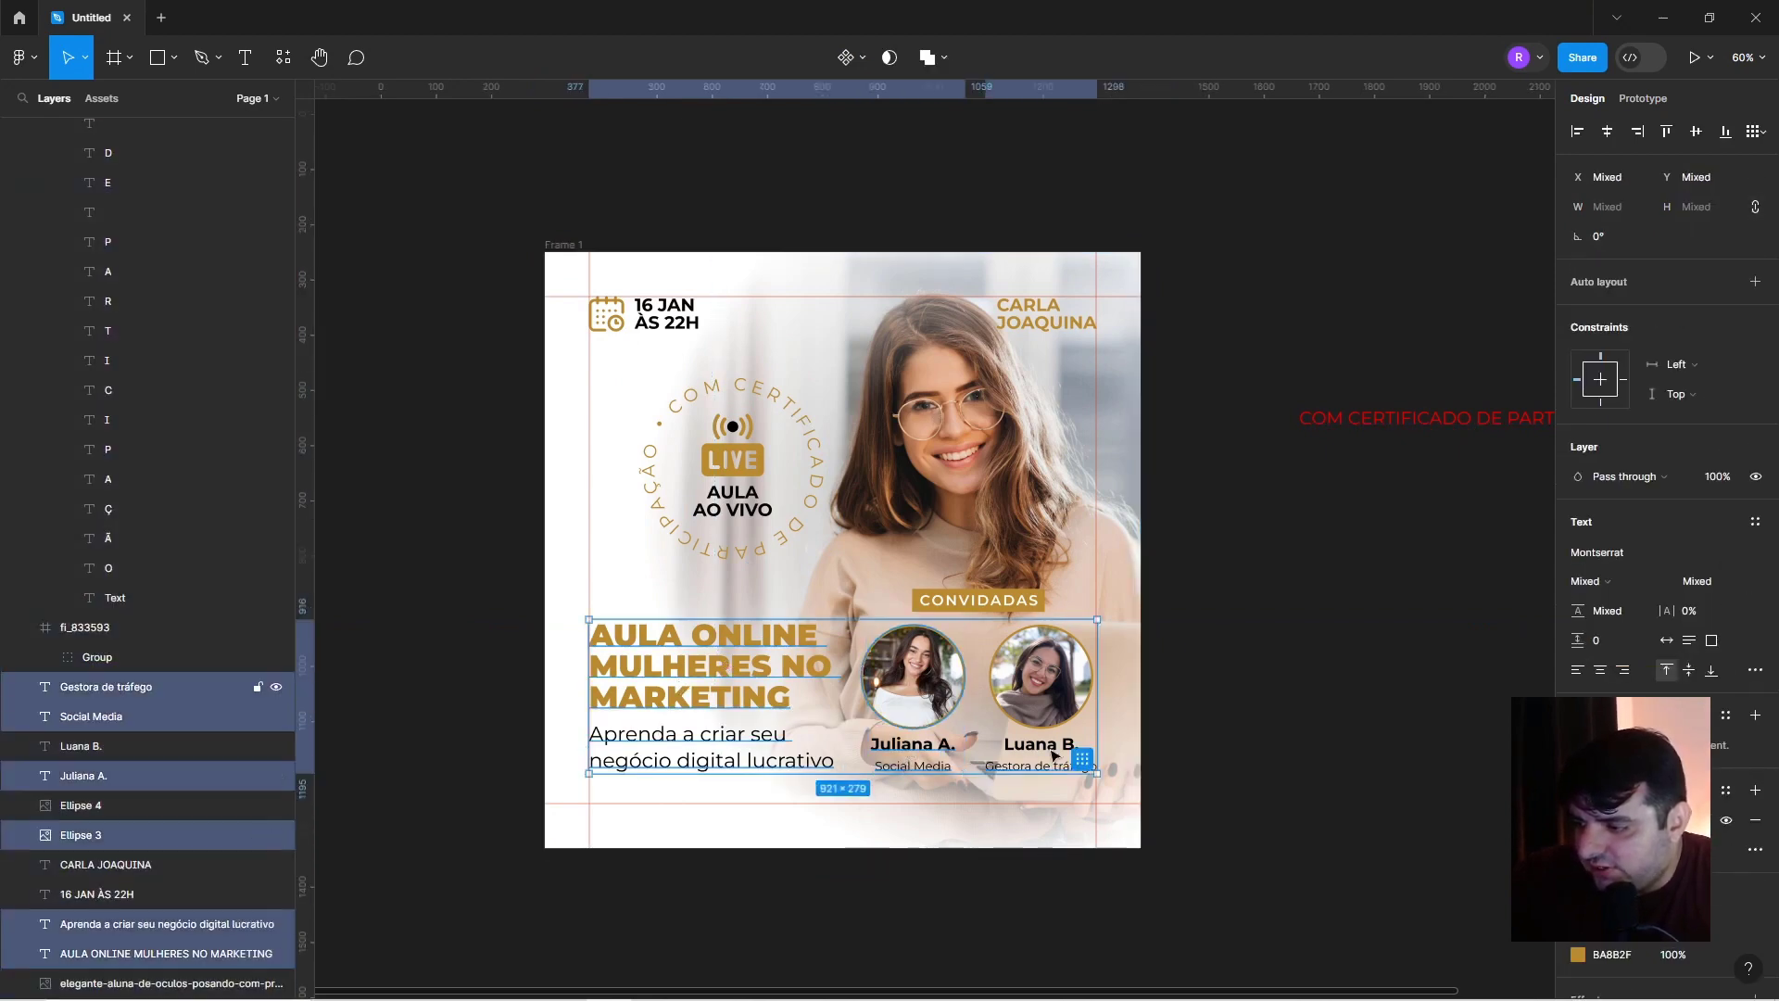
{"action": "left_click", "coordinate": [1065, 718], "text": "shift"}
{"action": "left_click", "coordinate": [1038, 598], "text": "shift"}
{"action": "scroll", "coordinate": [1039, 593], "scroll_direction": "up", "scroll_amount": 5}
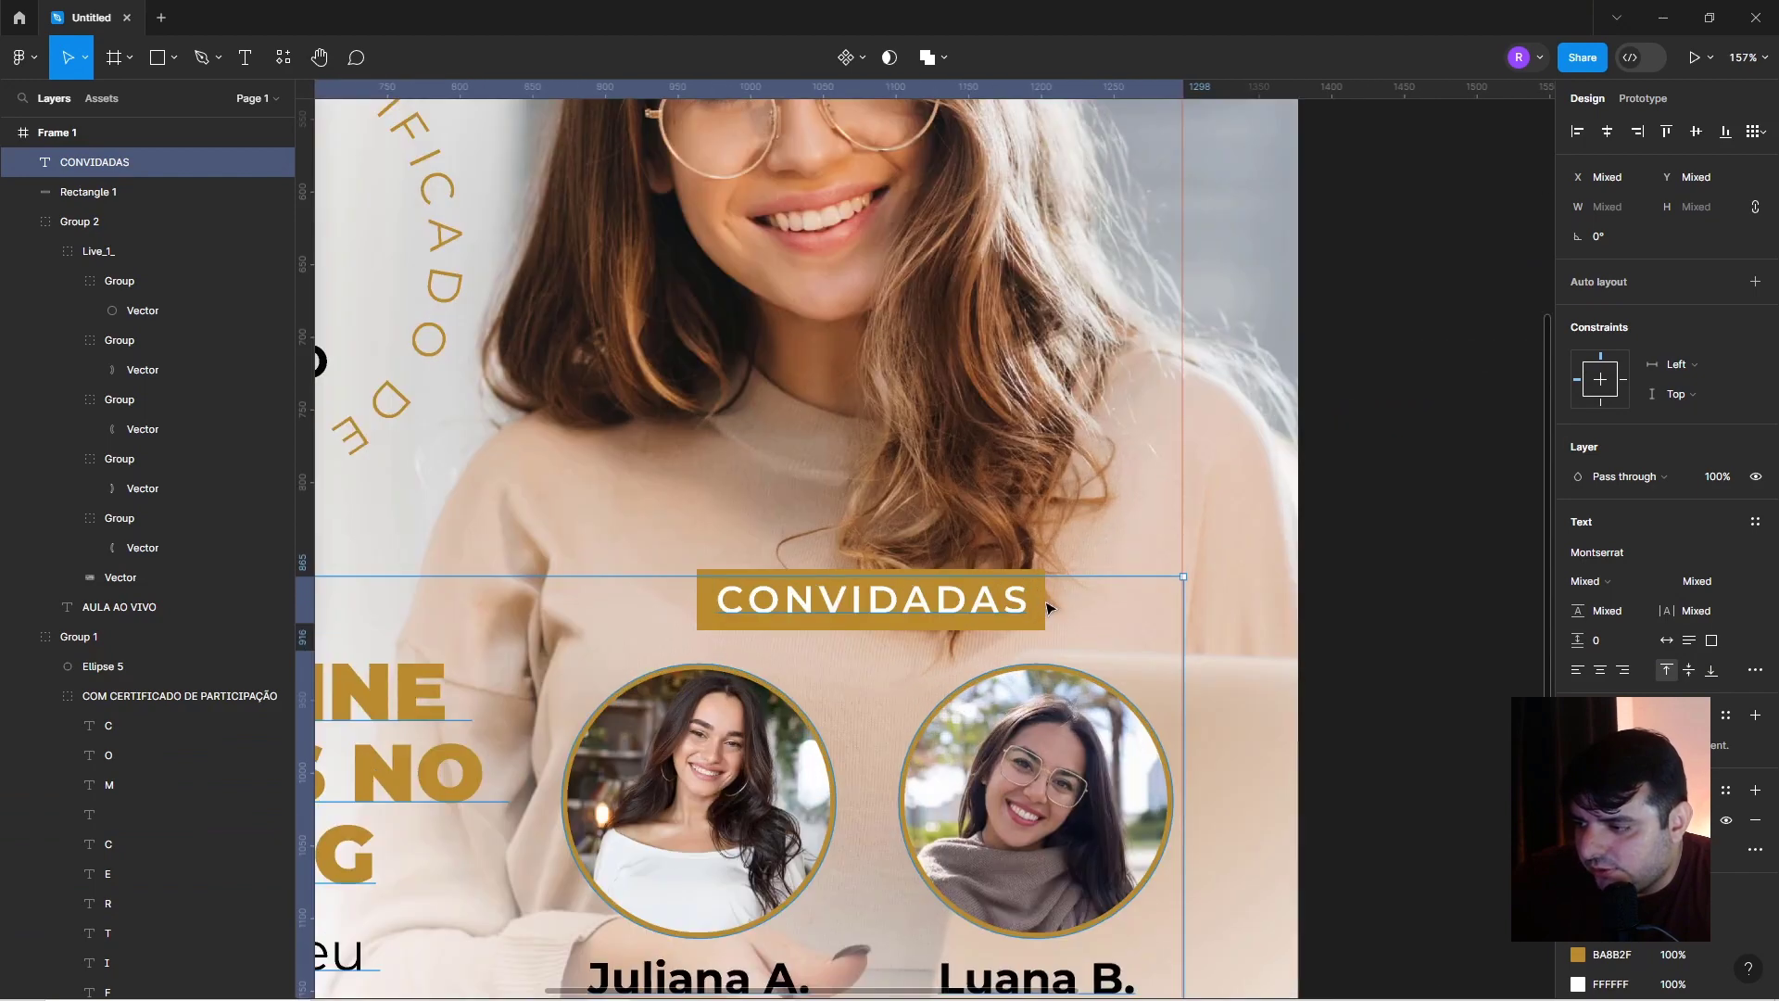
{"action": "left_click", "coordinate": [1045, 601], "text": "shift"}
{"action": "scroll", "coordinate": [1045, 600], "scroll_direction": "down", "scroll_amount": 3}
{"action": "left_click_drag", "start_coordinate": [952, 655], "coordinate": [954, 689]}
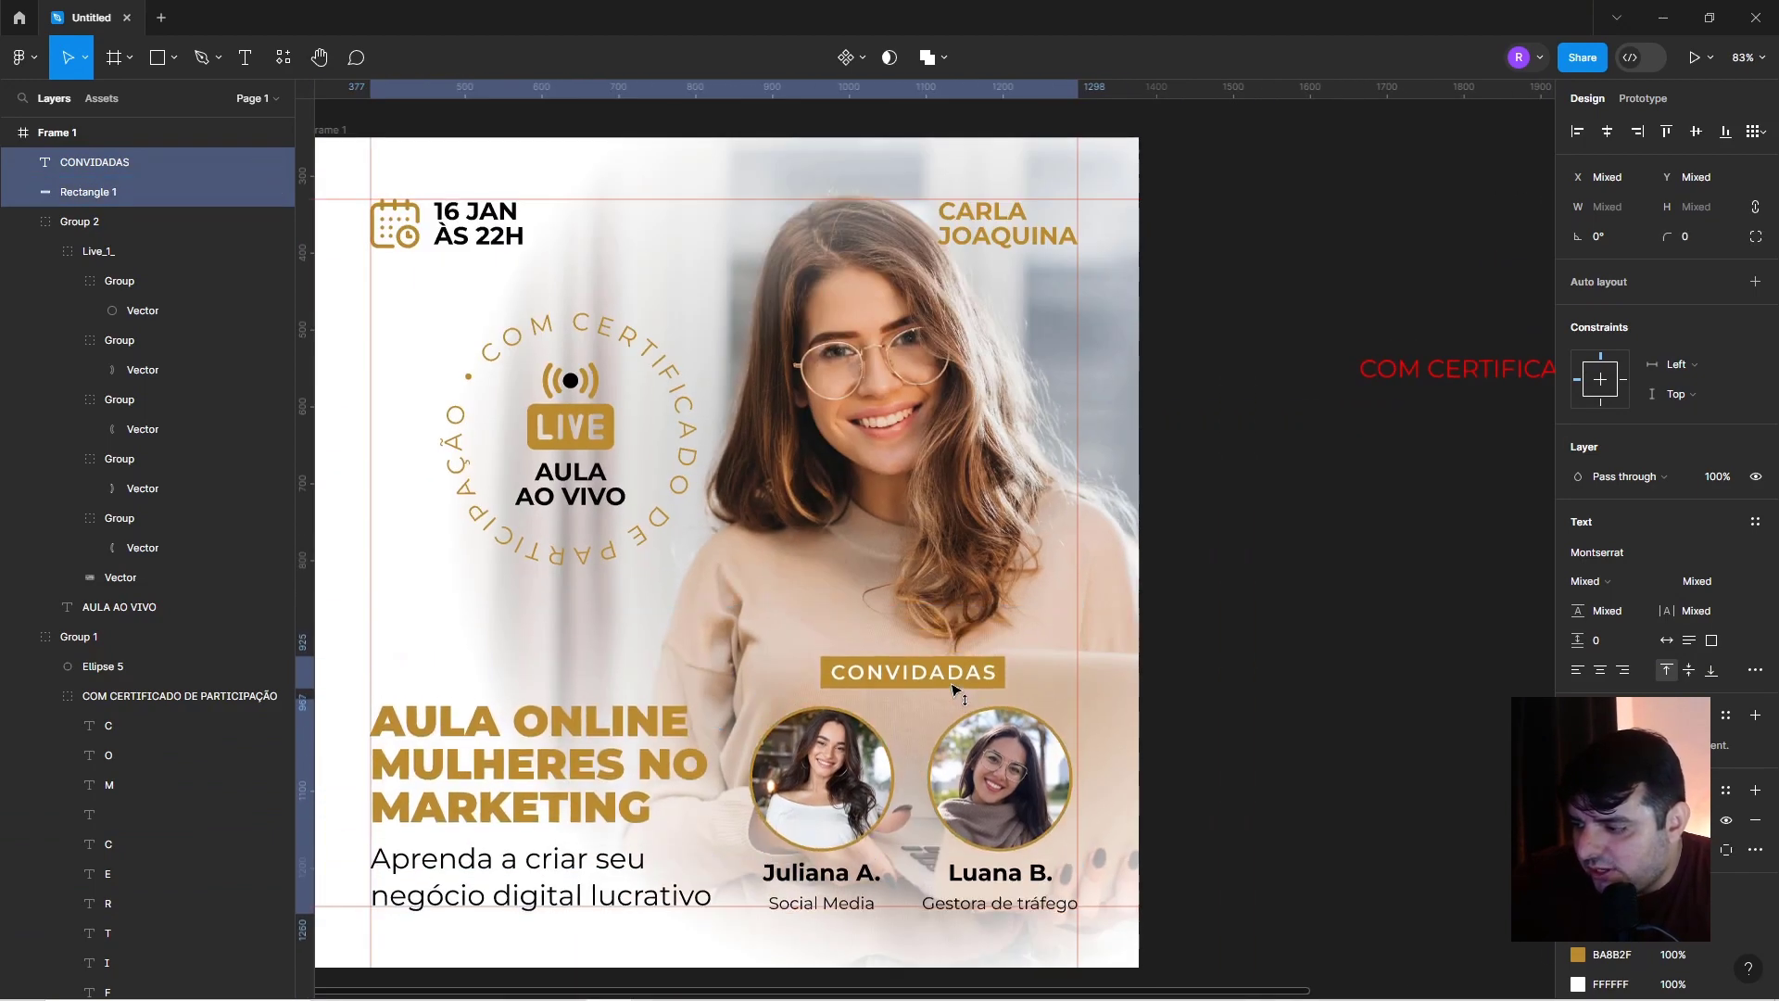
{"action": "key", "text": "Escape"}
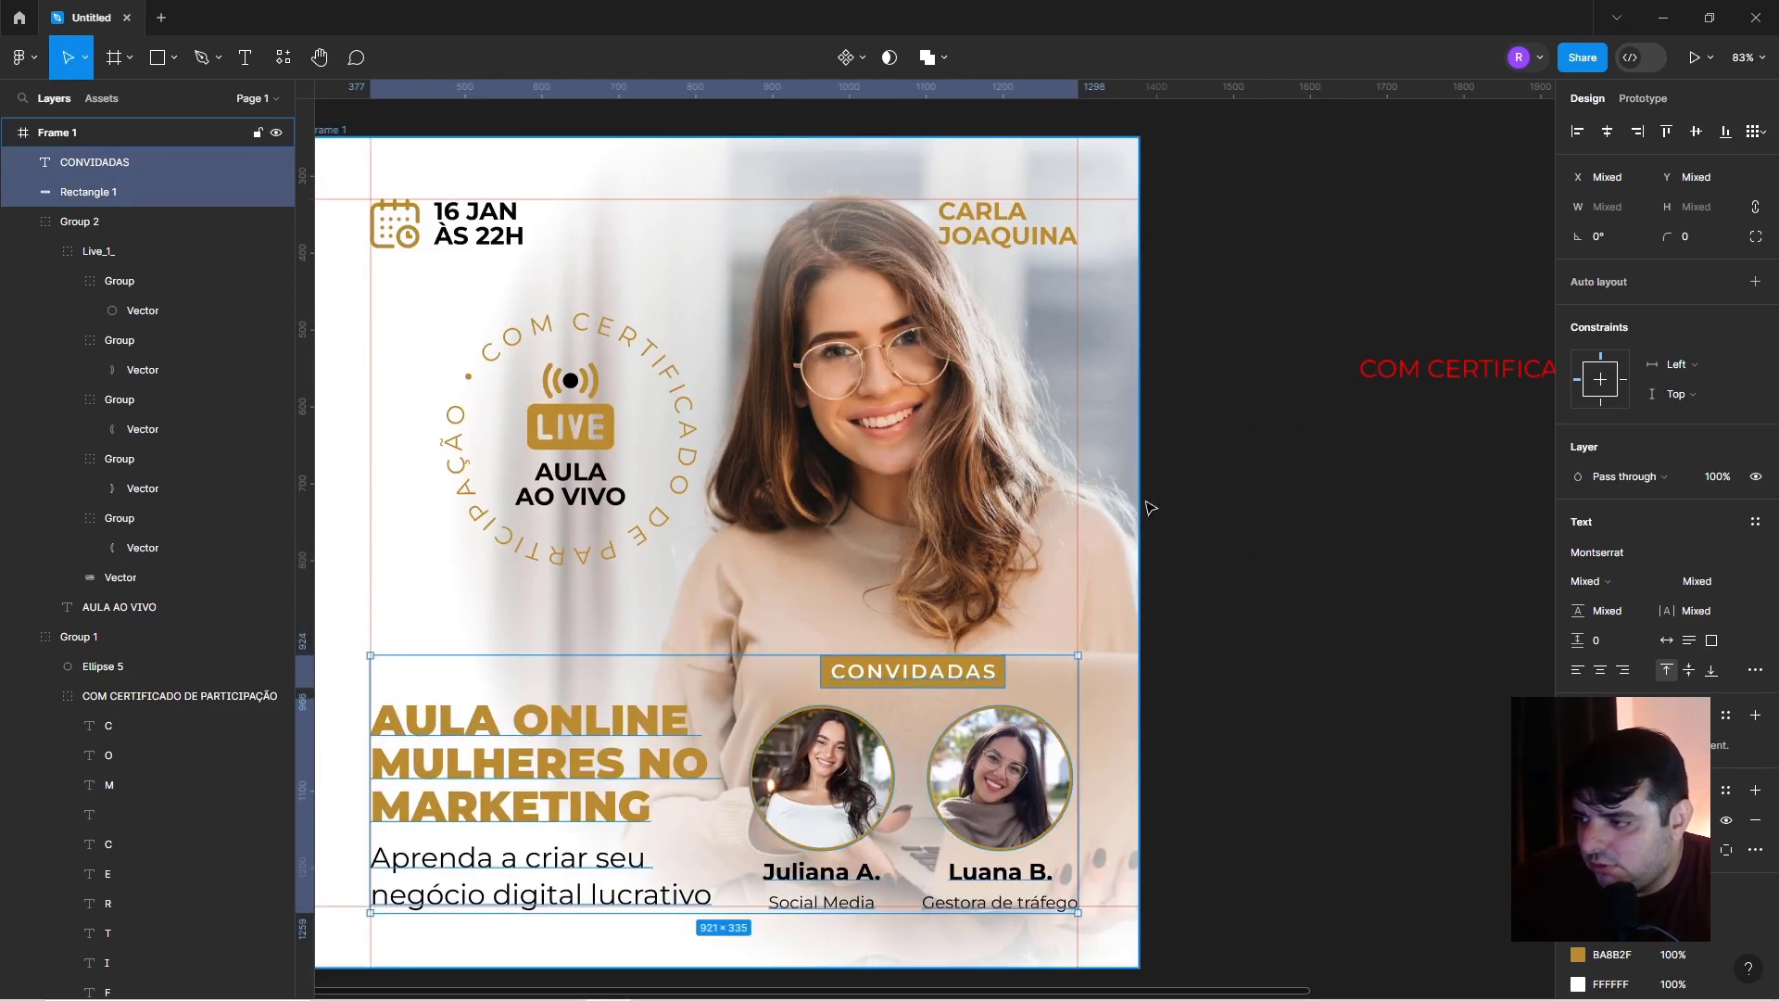
{"action": "key", "text": "Escape"}
{"action": "scroll", "coordinate": [1174, 493], "scroll_direction": "down", "scroll_amount": 3}
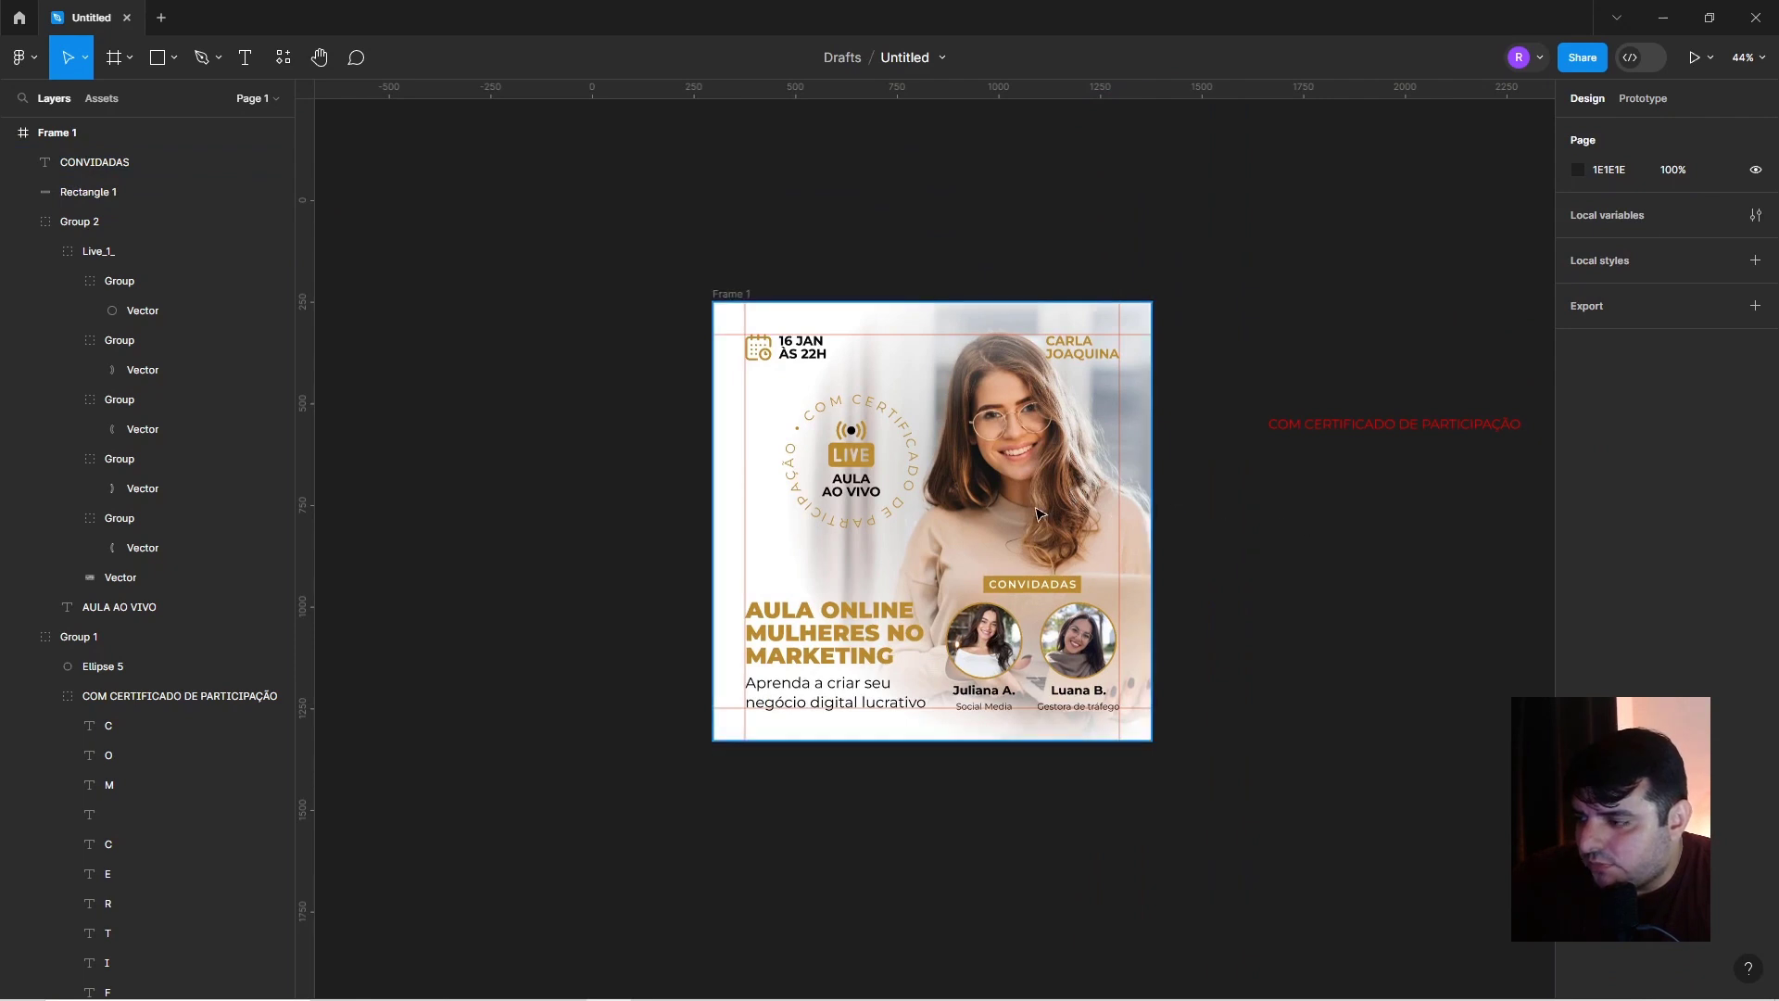
Group the LIVE badge with its circular text and nudge the group.
{"action": "left_click", "coordinate": [850, 459]}
{"action": "left_click", "coordinate": [879, 410], "text": "shift"}
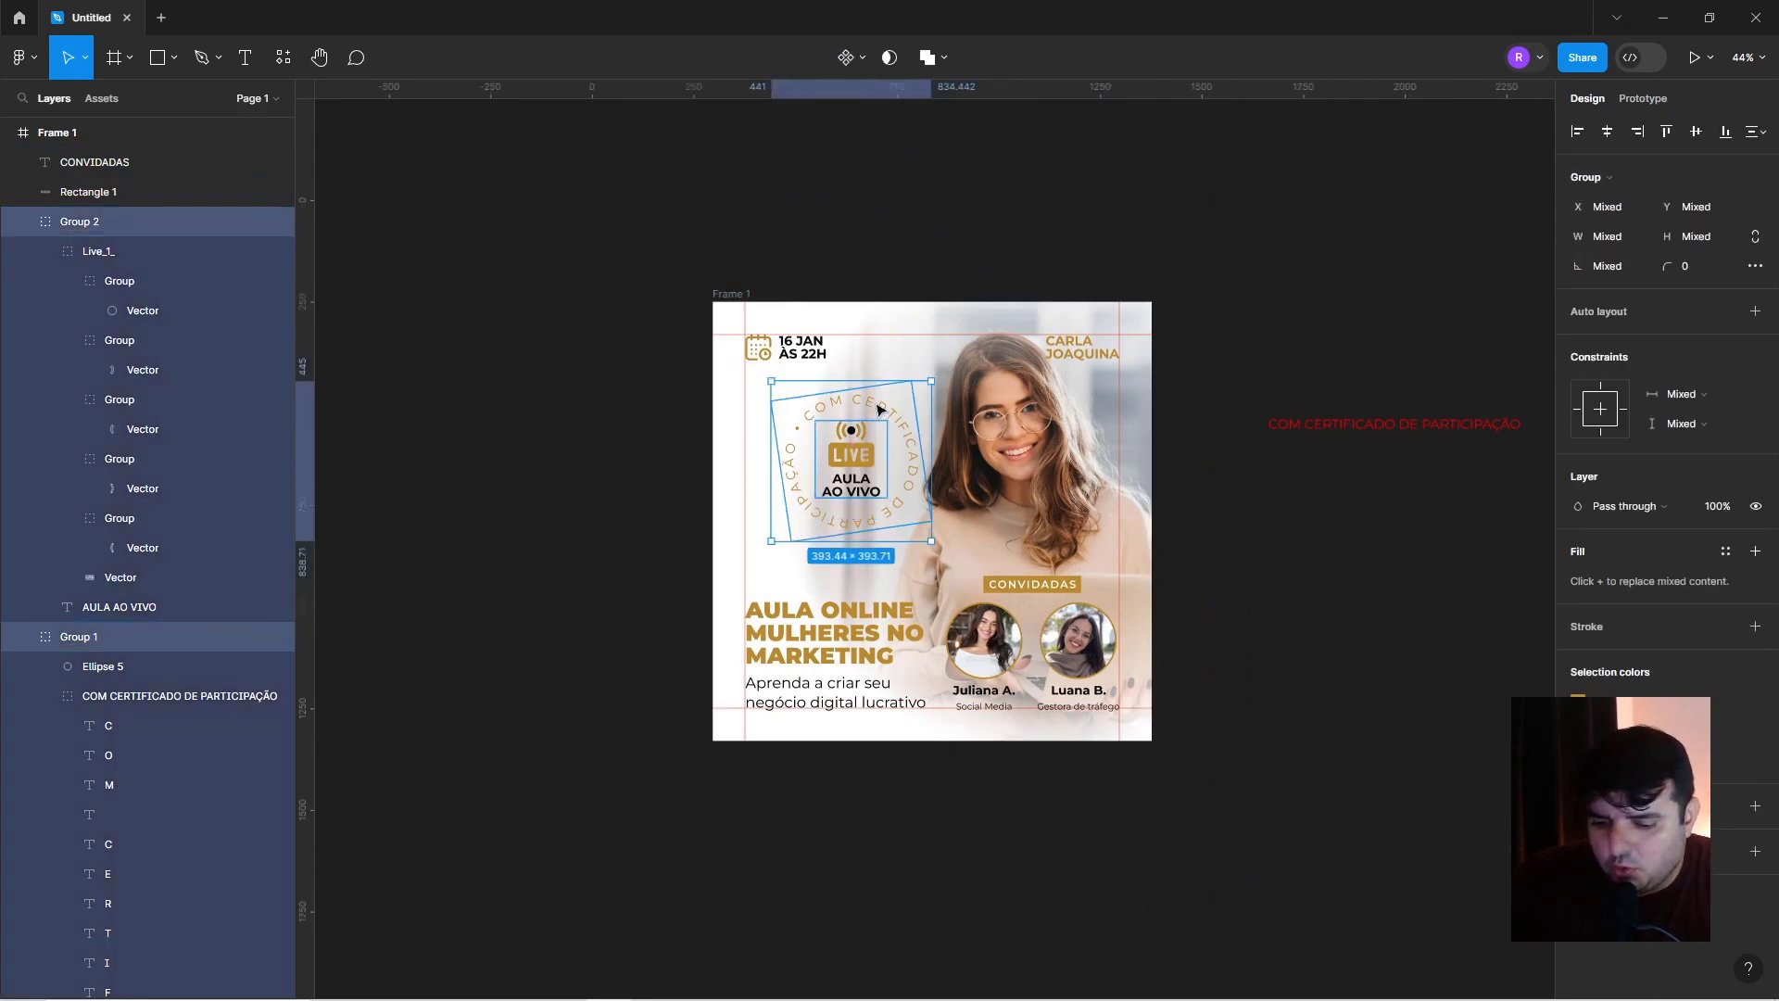
{"action": "key", "text": "ctrl+g"}
{"action": "left_click_drag", "start_coordinate": [848, 461], "coordinate": [843, 457]}
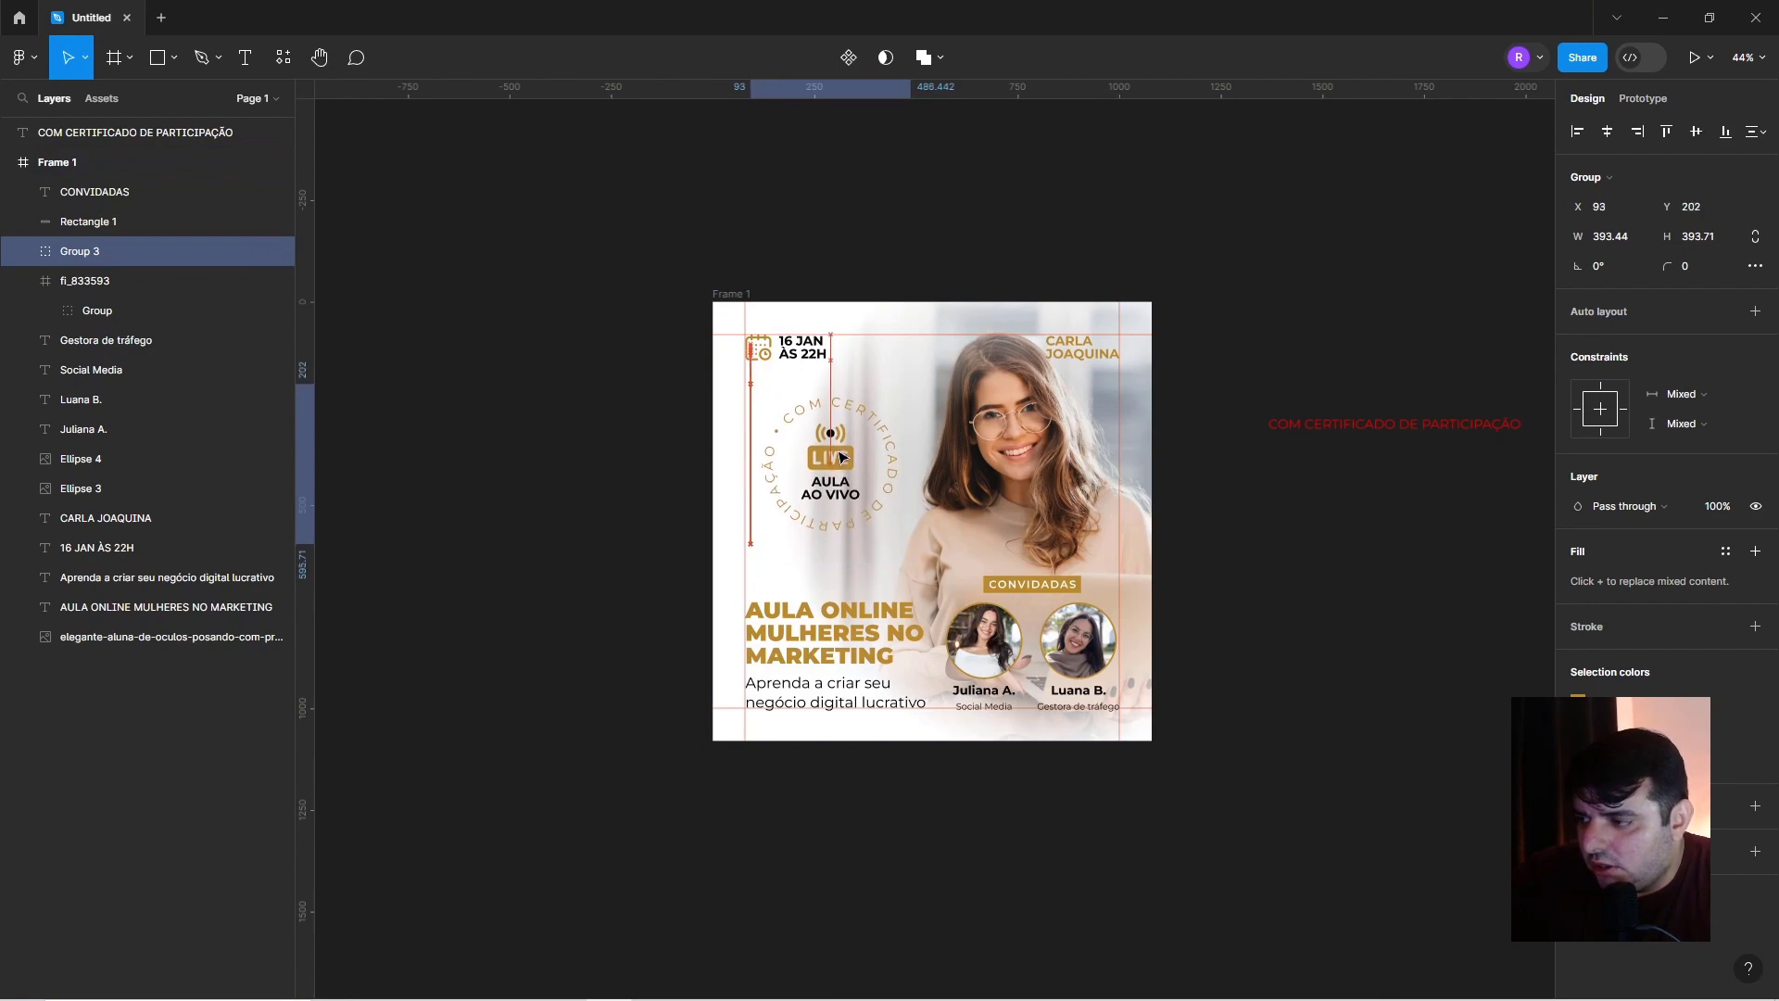
Make the circular text around the badge black.
{"action": "scroll", "coordinate": [838, 436], "scroll_direction": "up", "scroll_amount": 3}
{"action": "scroll", "coordinate": [834, 417], "scroll_direction": "up", "scroll_amount": 2}
{"action": "double_click", "coordinate": [935, 556]}
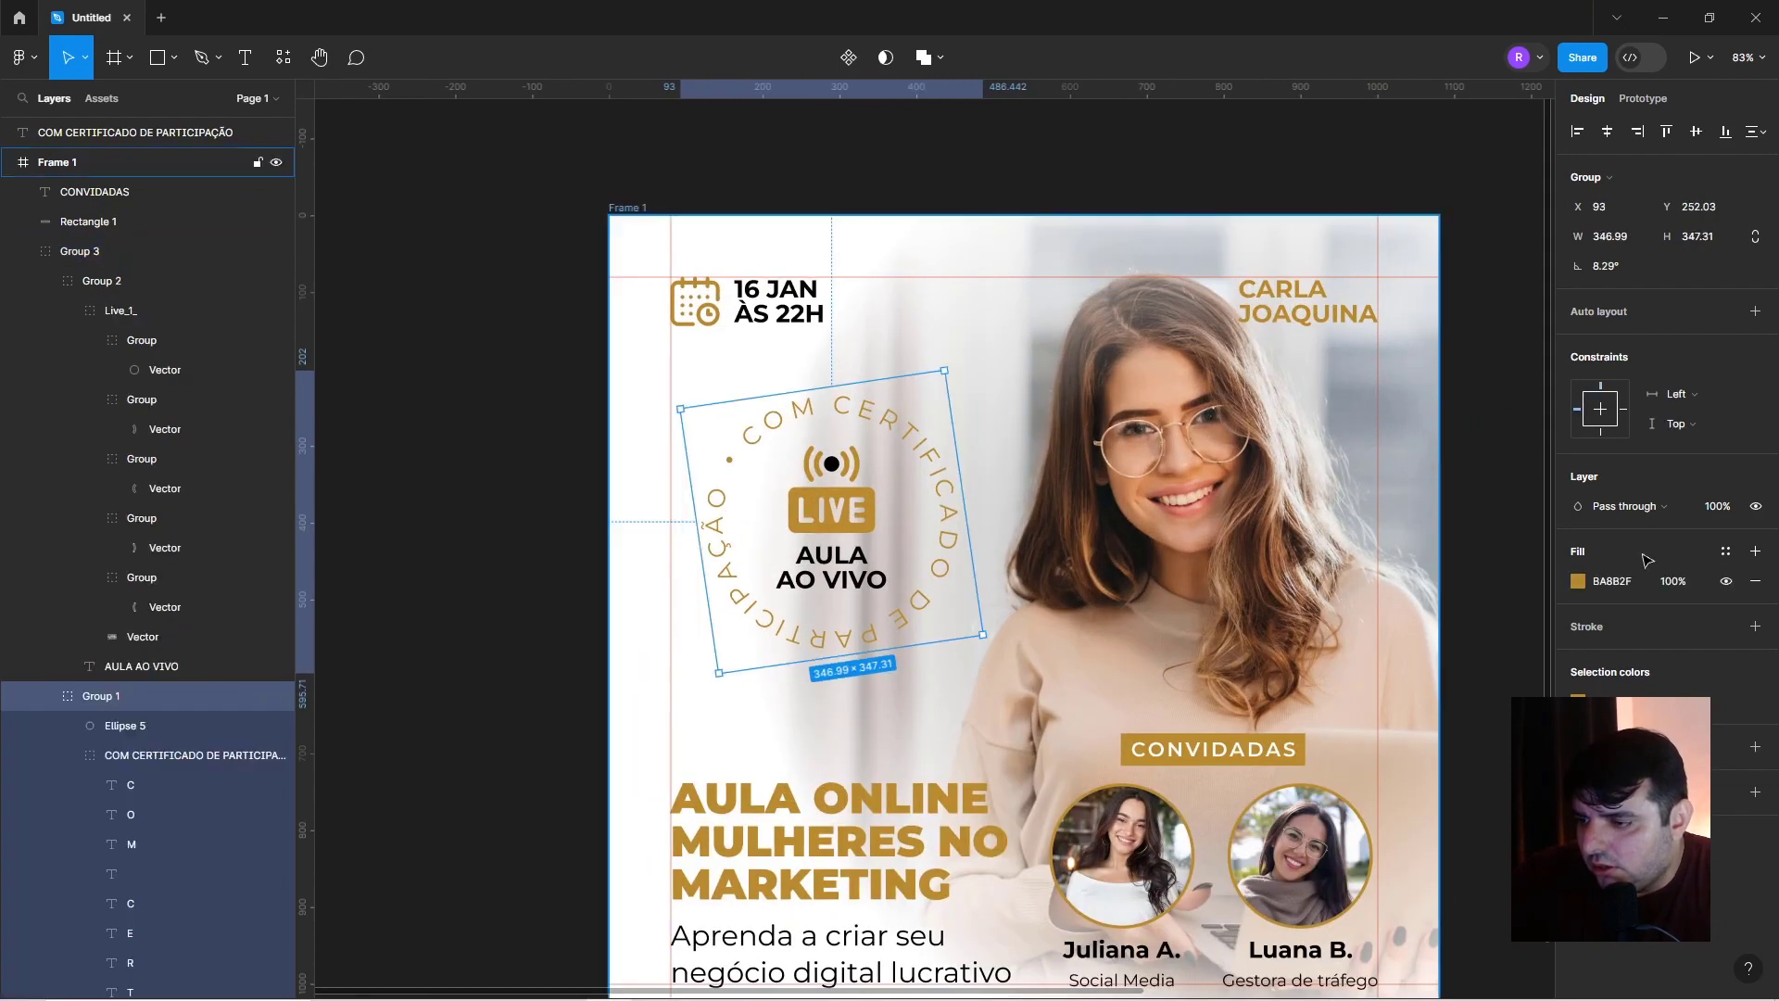
{"action": "left_click", "coordinate": [1578, 581]}
{"action": "left_click", "coordinate": [1378, 897]}
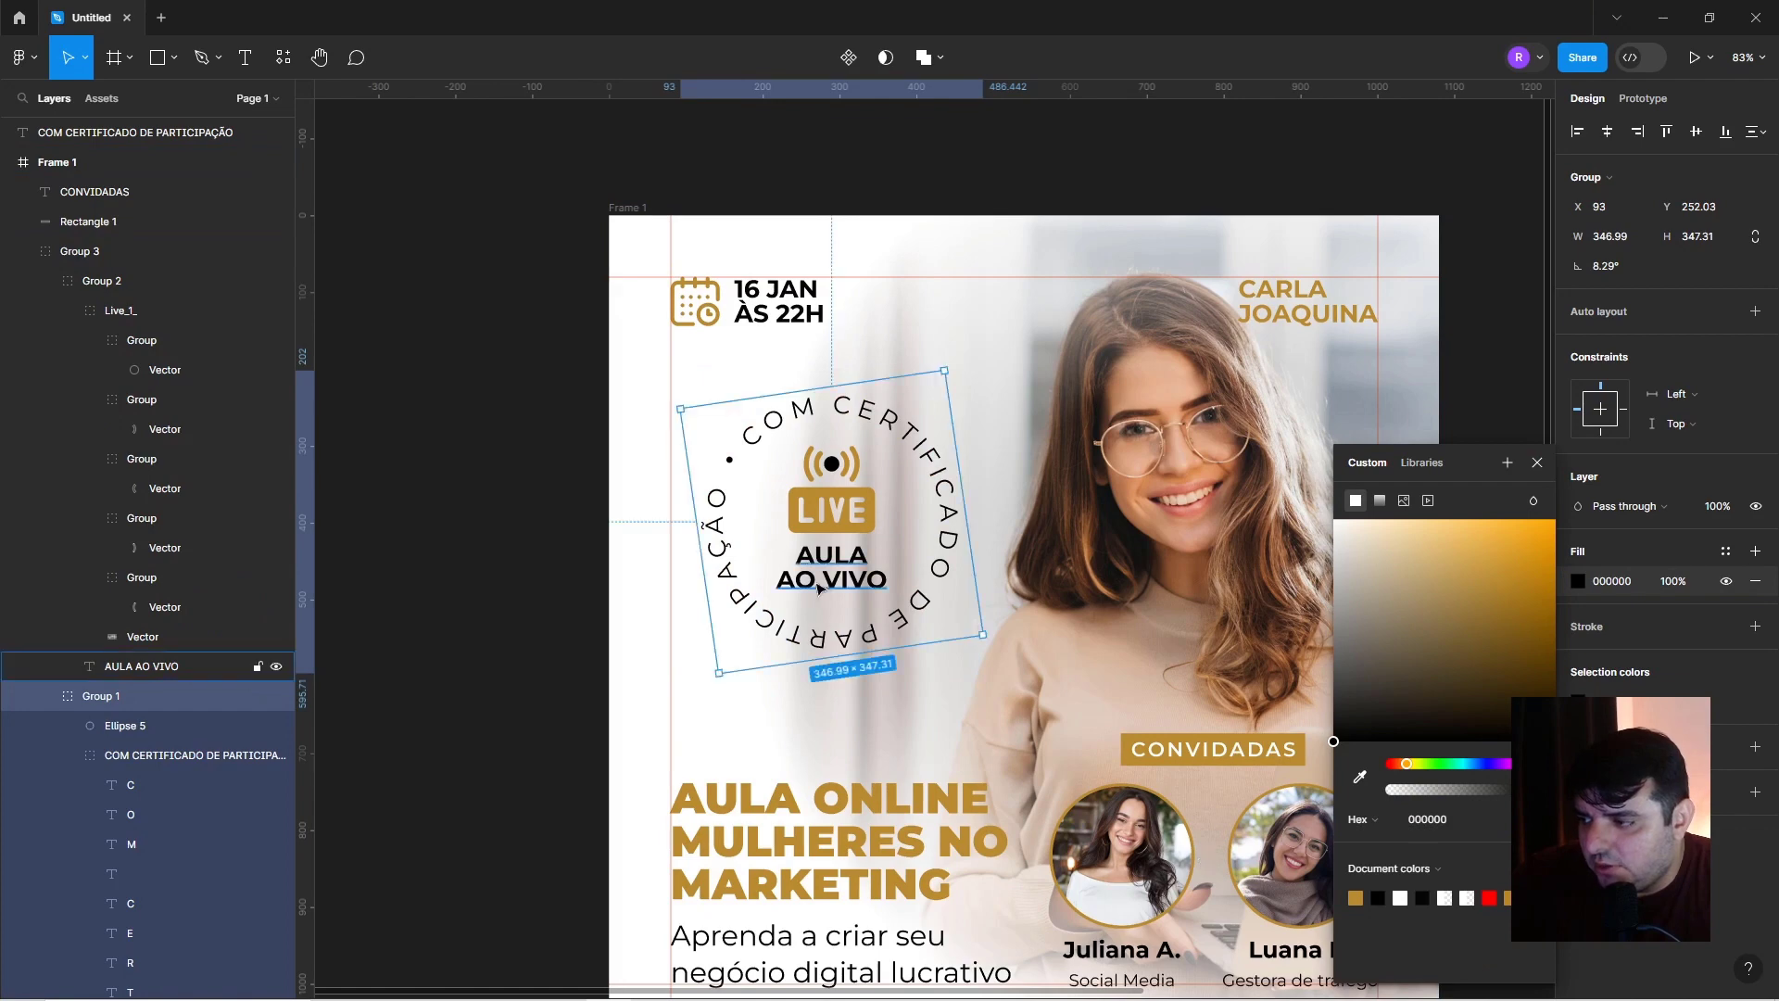
{"action": "scroll", "coordinate": [819, 587], "scroll_direction": "down", "scroll_amount": 2}
{"action": "left_click", "coordinate": [544, 564]}
{"action": "scroll", "coordinate": [545, 563], "scroll_direction": "down", "scroll_amount": 3}
{"action": "scroll", "coordinate": [545, 563], "scroll_direction": "up", "scroll_amount": 4}
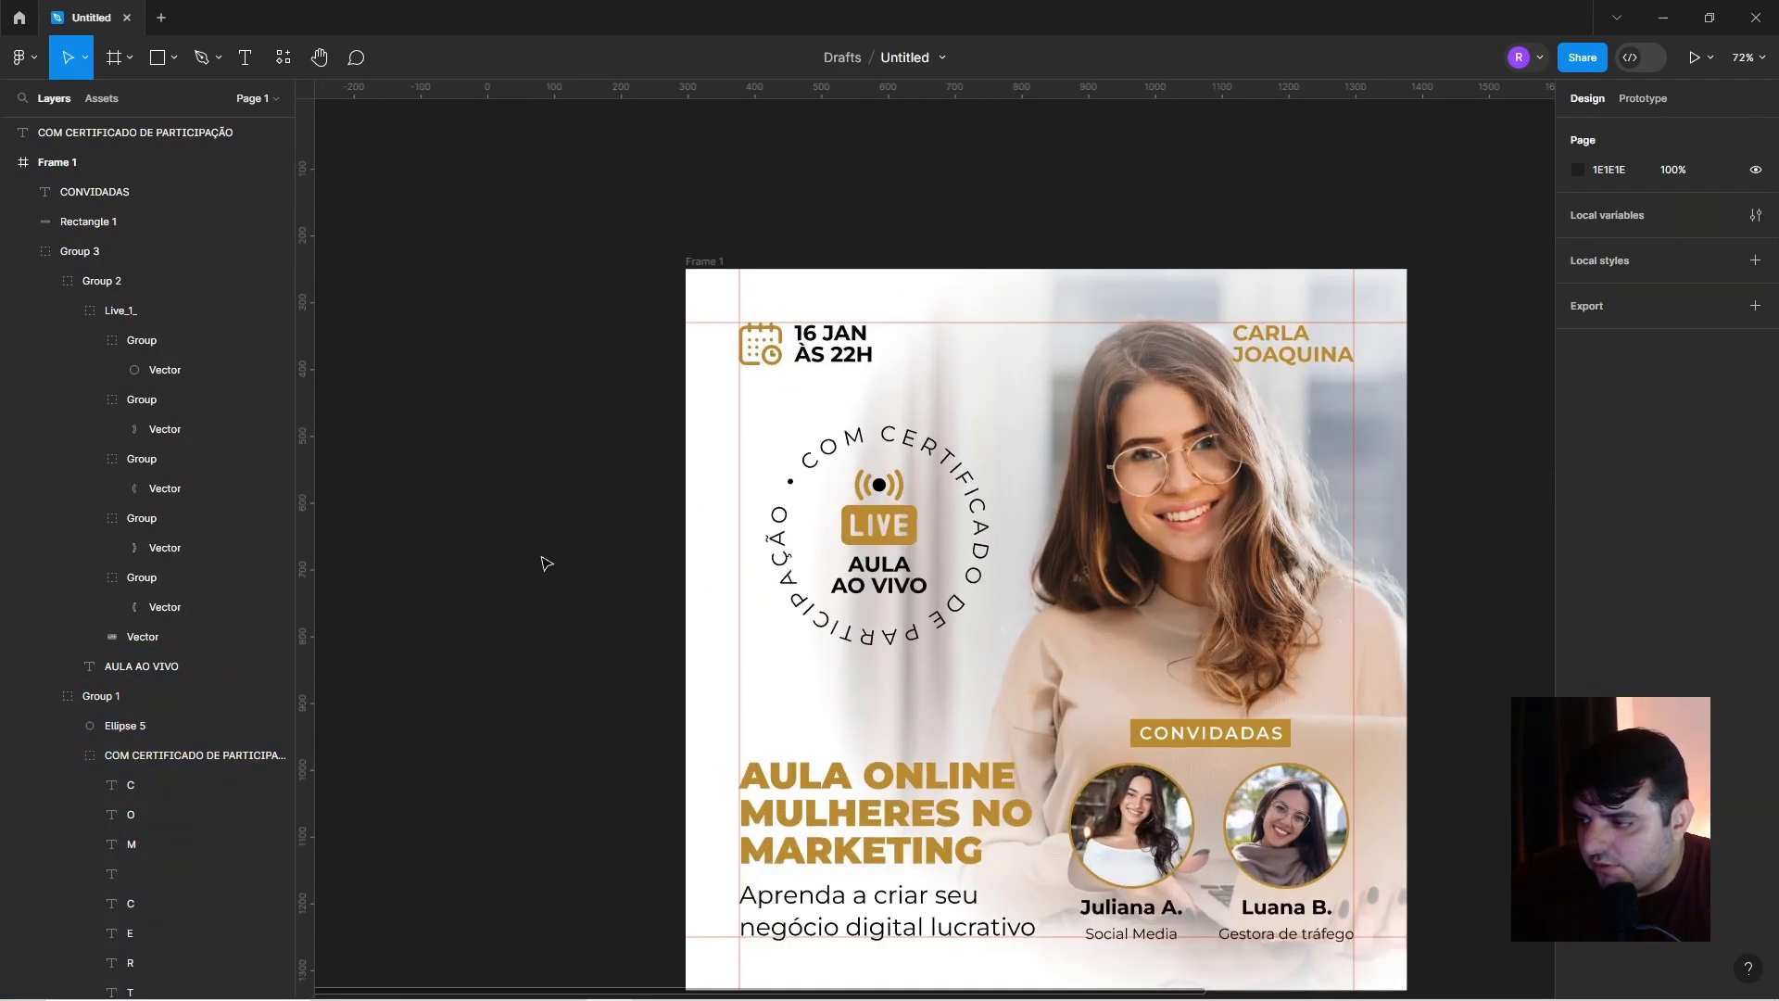
{"action": "scroll", "coordinate": [751, 450], "scroll_direction": "up", "scroll_amount": 3}
Recolour the small circle dot and the LIVE icon's dot gold with the eyedropper.
{"action": "left_click", "coordinate": [825, 509], "text": "ctrl"}
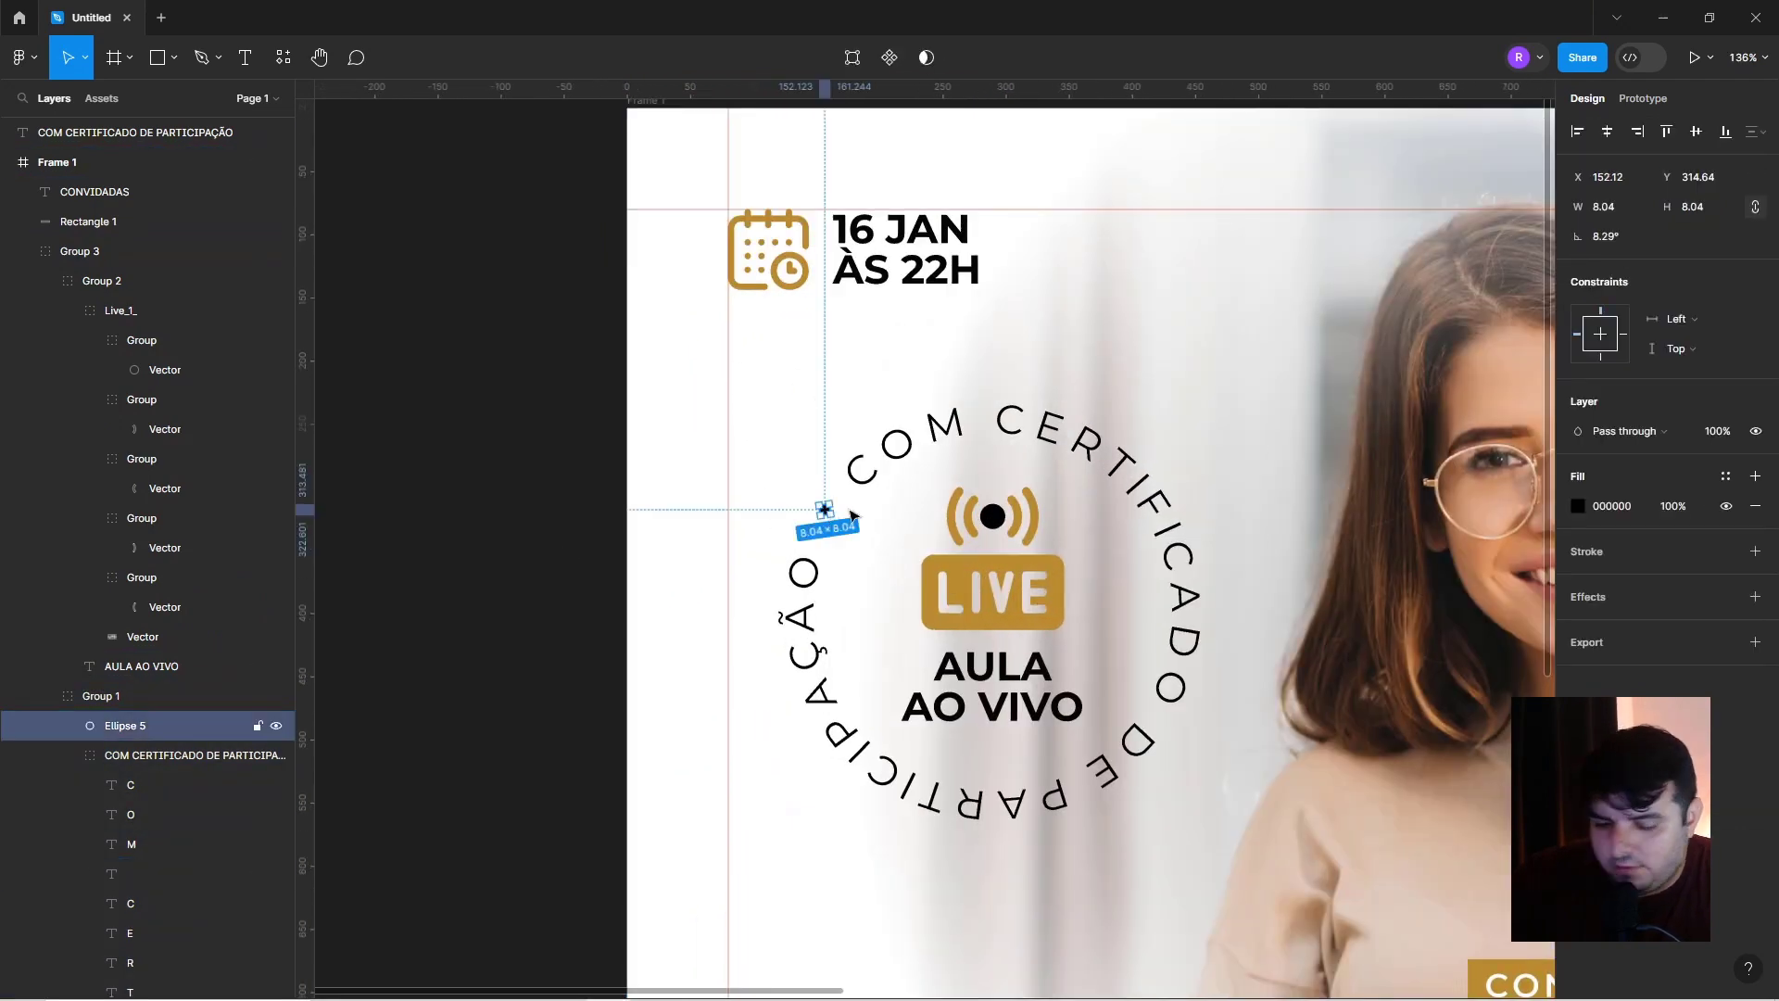
{"action": "key", "text": "i"}
{"action": "left_click", "coordinate": [1029, 583]}
{"action": "left_click", "coordinate": [992, 517], "text": "ctrl"}
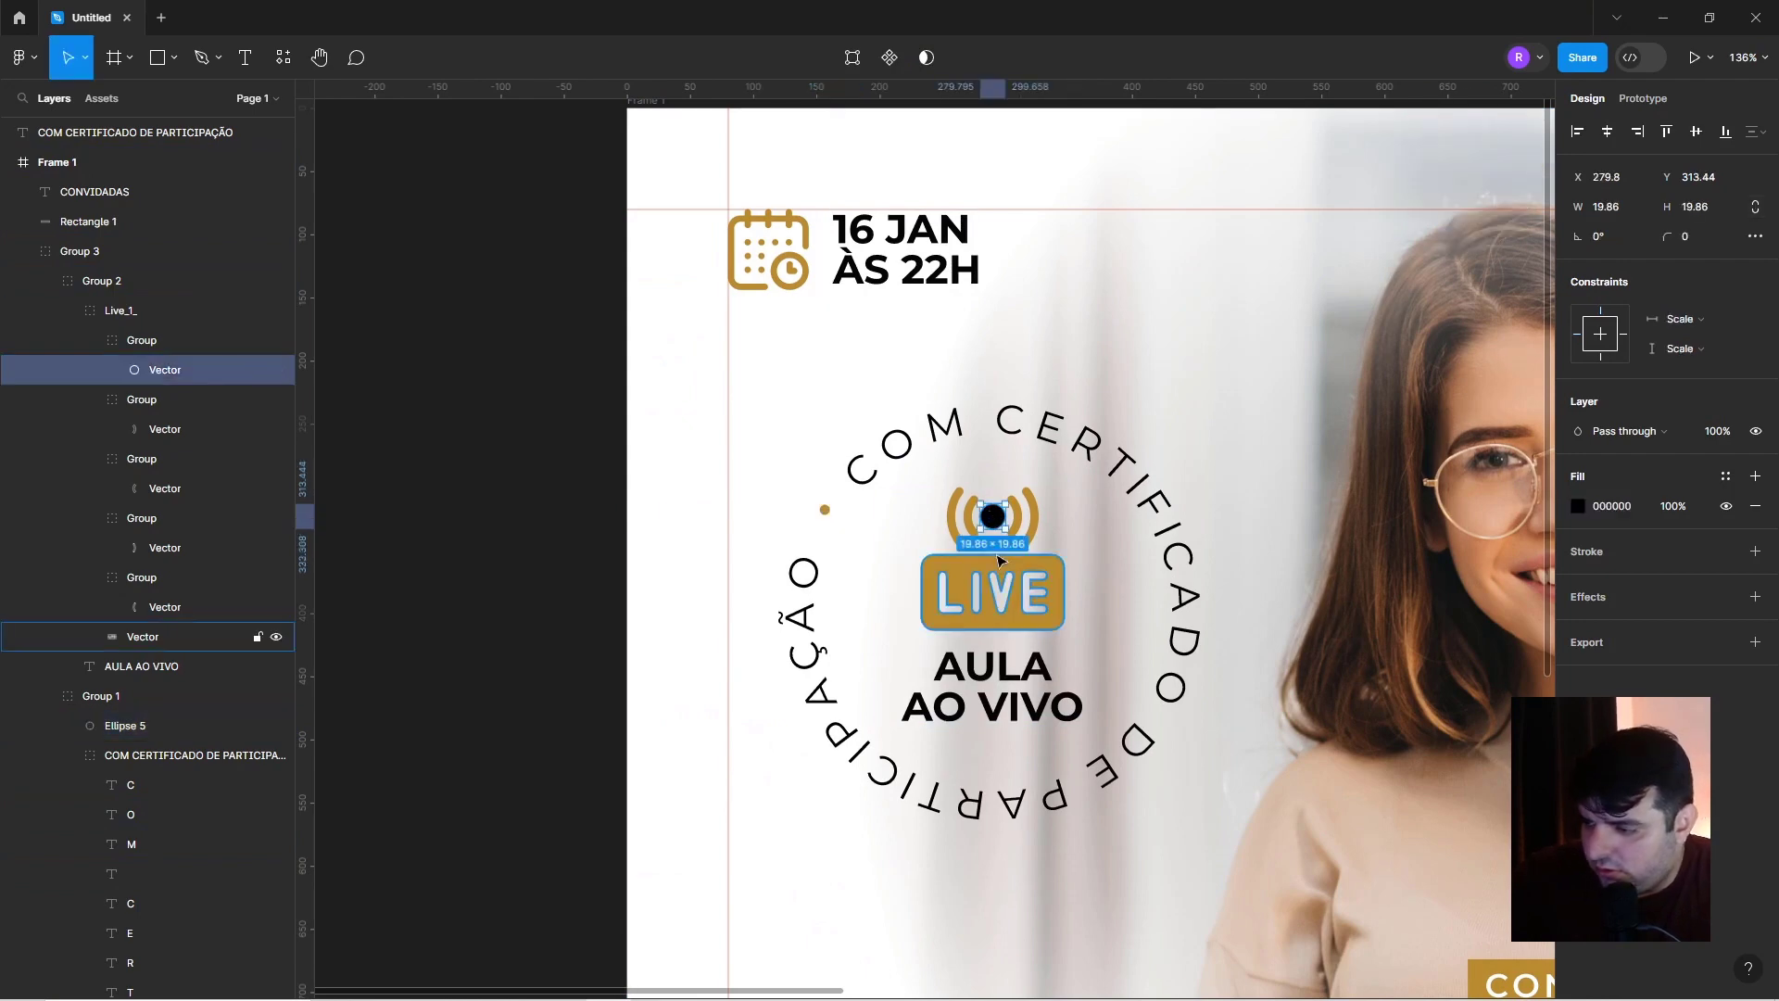
{"action": "key", "text": "i"}
{"action": "left_click", "coordinate": [1004, 591]}
{"action": "key", "text": "Escape"}
Tilt the LIVE badge group by about ten degrees.
{"action": "scroll", "coordinate": [587, 525], "scroll_direction": "down", "scroll_amount": 5}
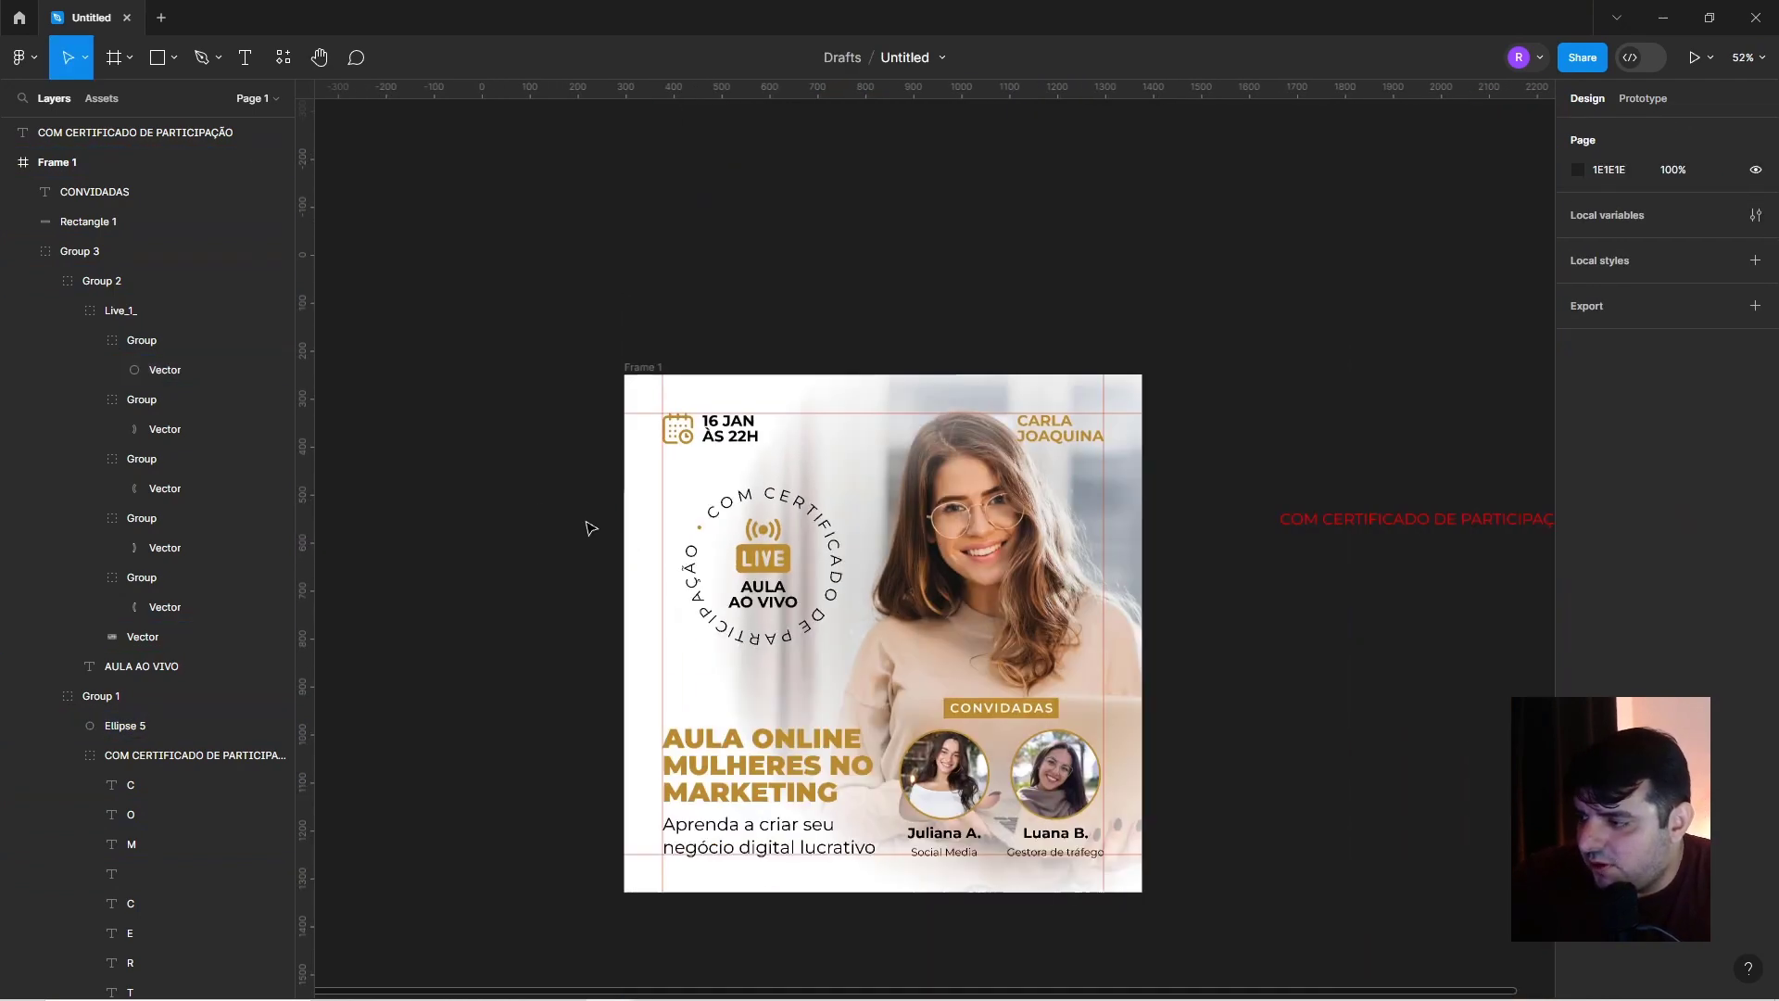
{"action": "left_click_drag", "start_coordinate": [512, 570], "coordinate": [456, 455]}
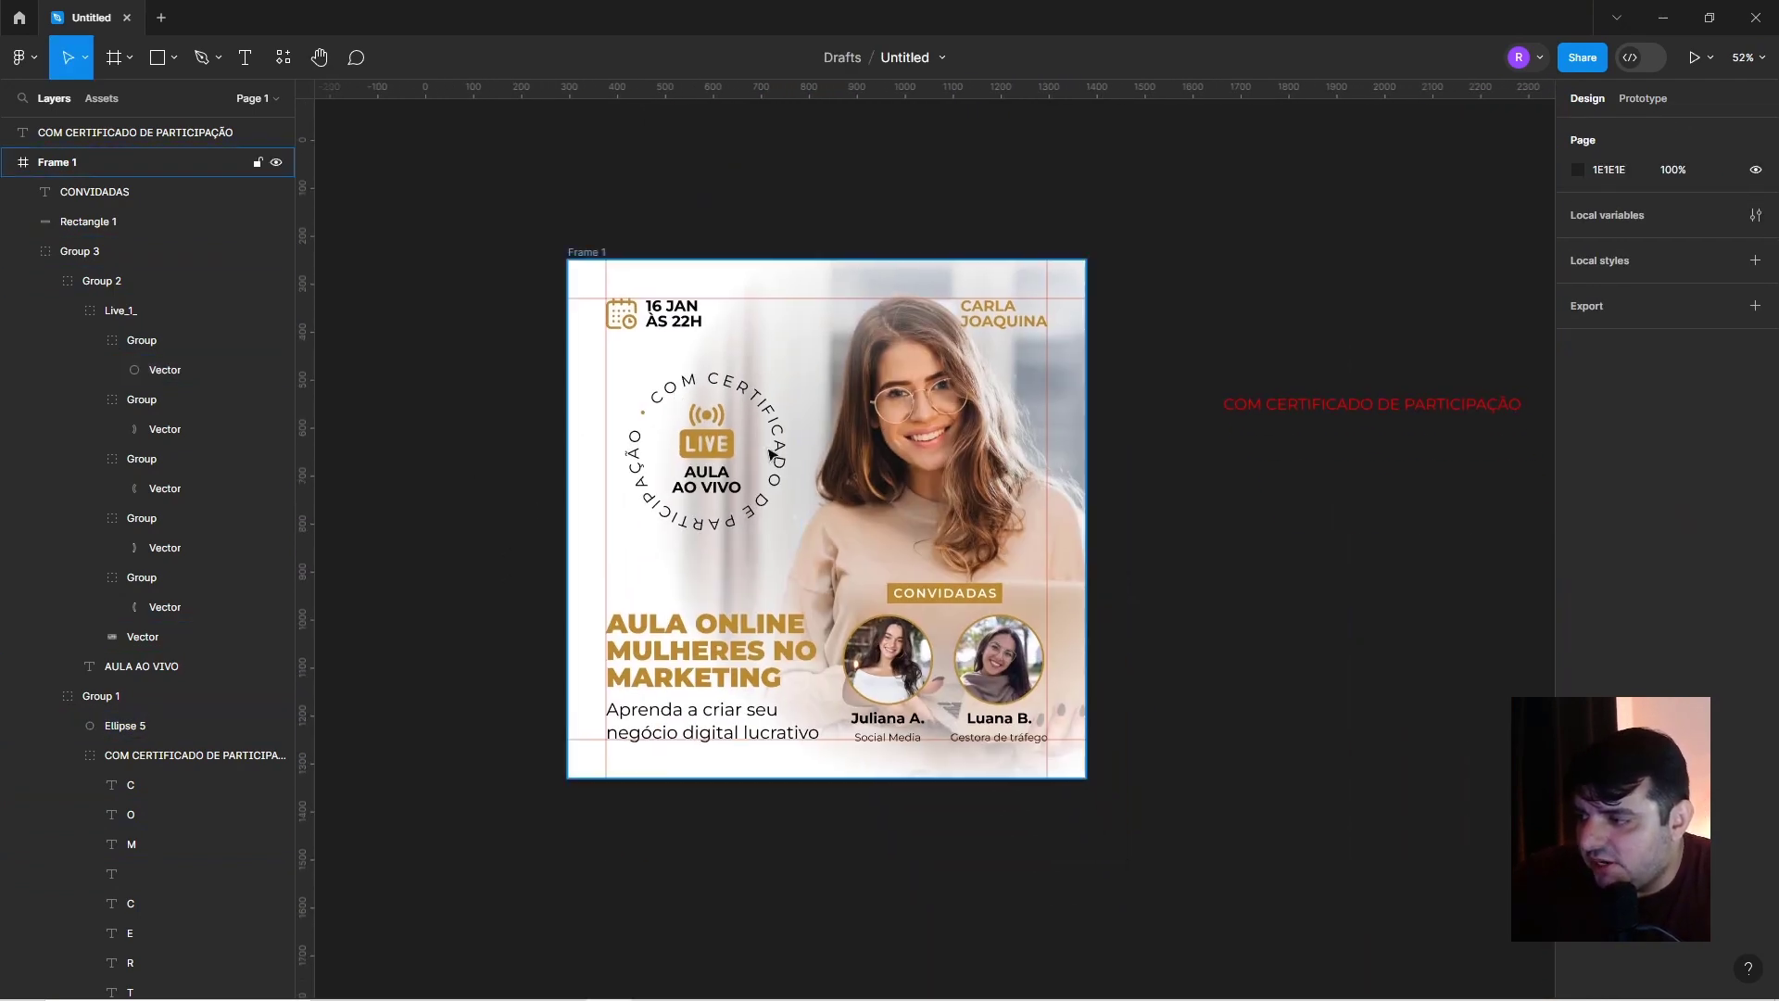
{"action": "left_click", "coordinate": [732, 457]}
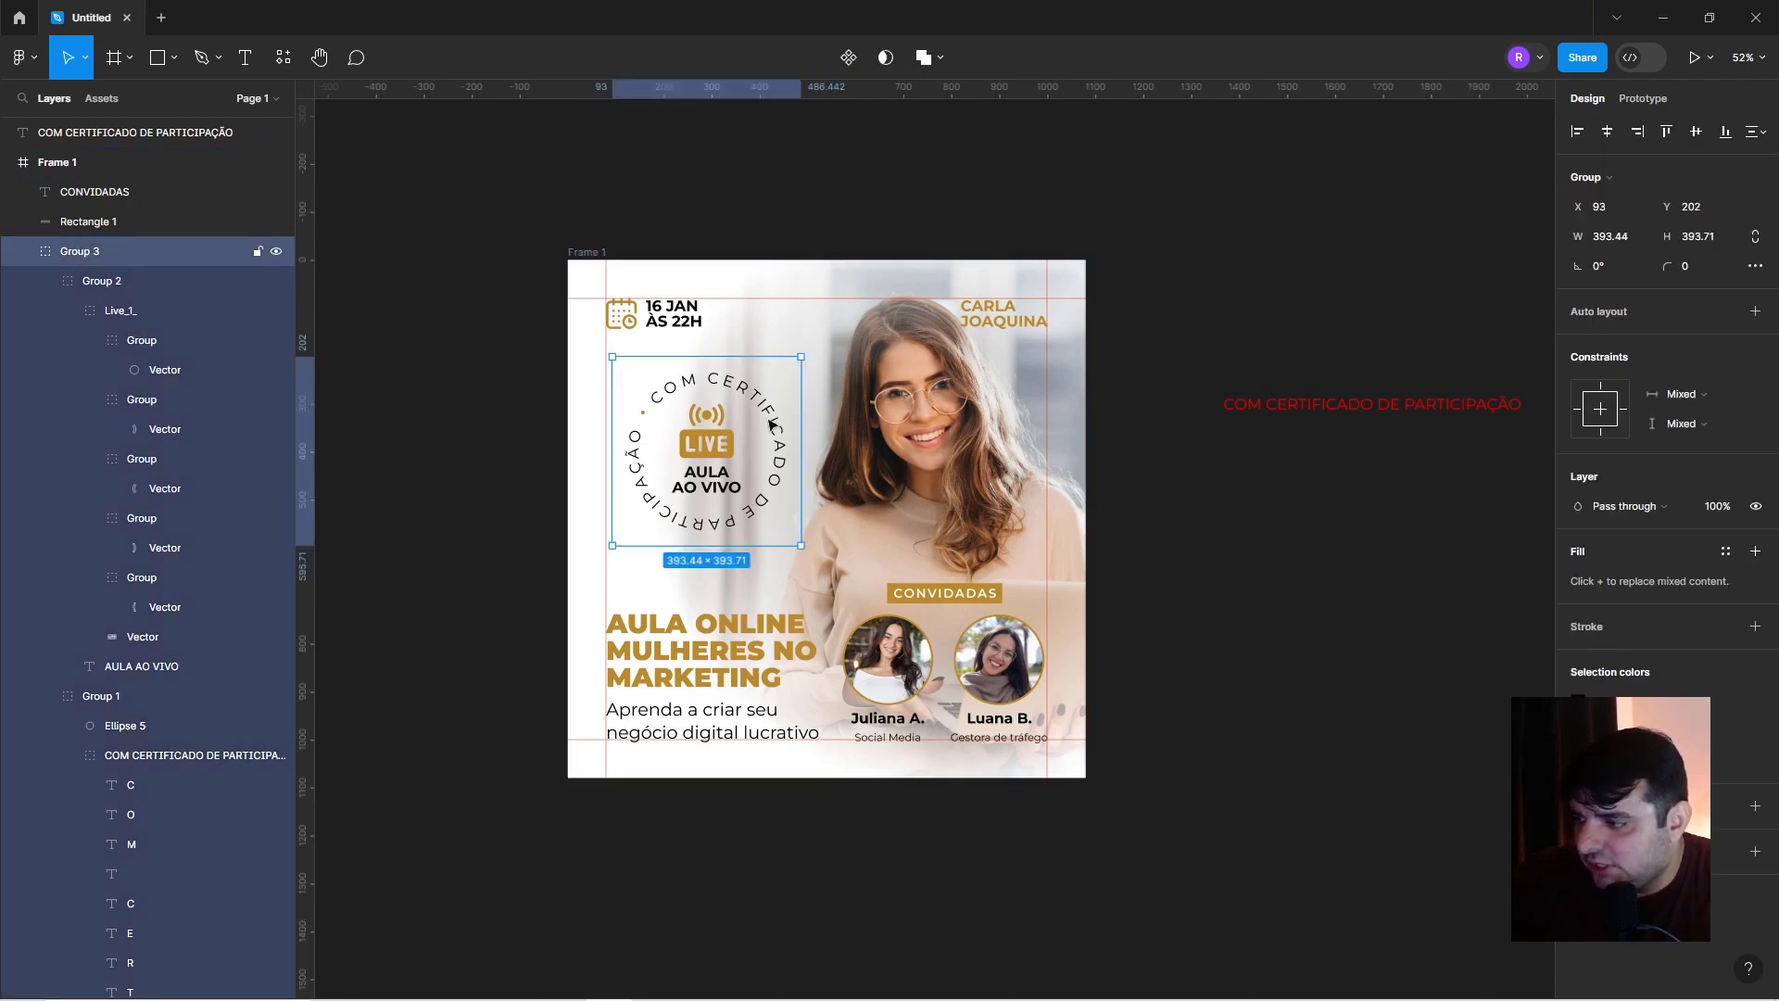
{"action": "left_click_drag", "start_coordinate": [811, 352], "coordinate": [804, 358]}
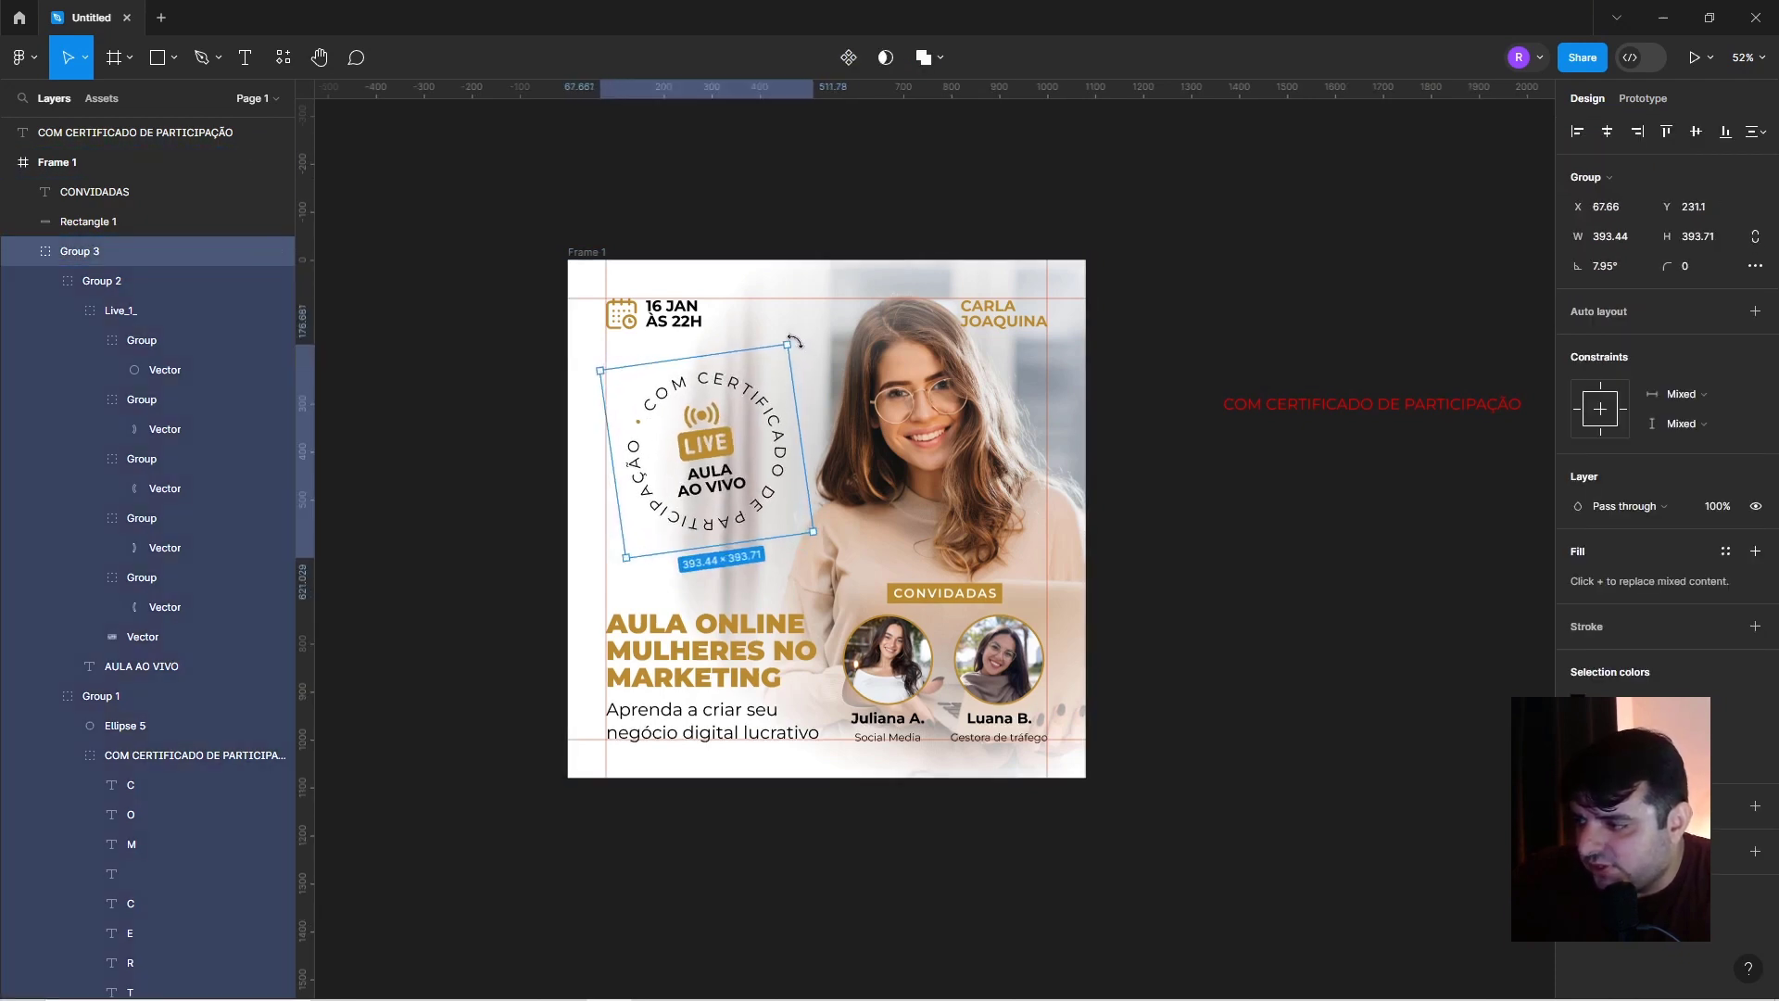
{"action": "key", "text": "ctrl+z"}
Enlarge and reposition the background photo within its image-fill crop.
{"action": "left_click", "coordinate": [1019, 417]}
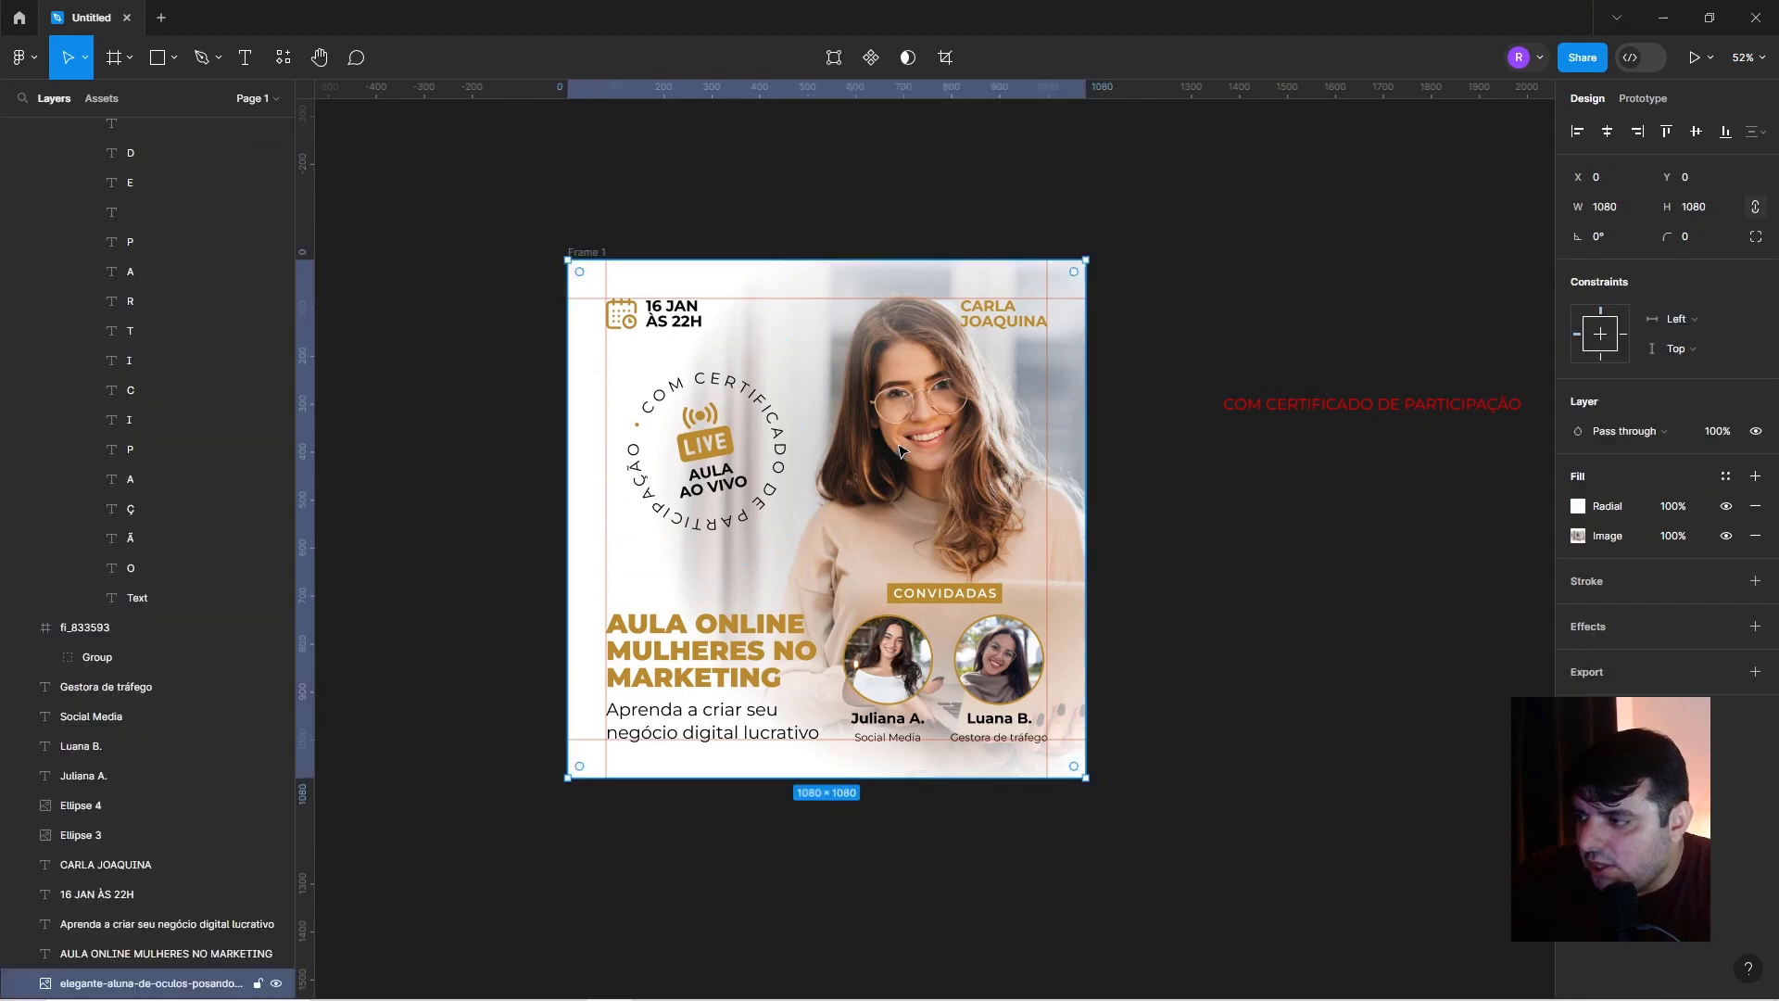
{"action": "left_click", "coordinate": [1578, 536]}
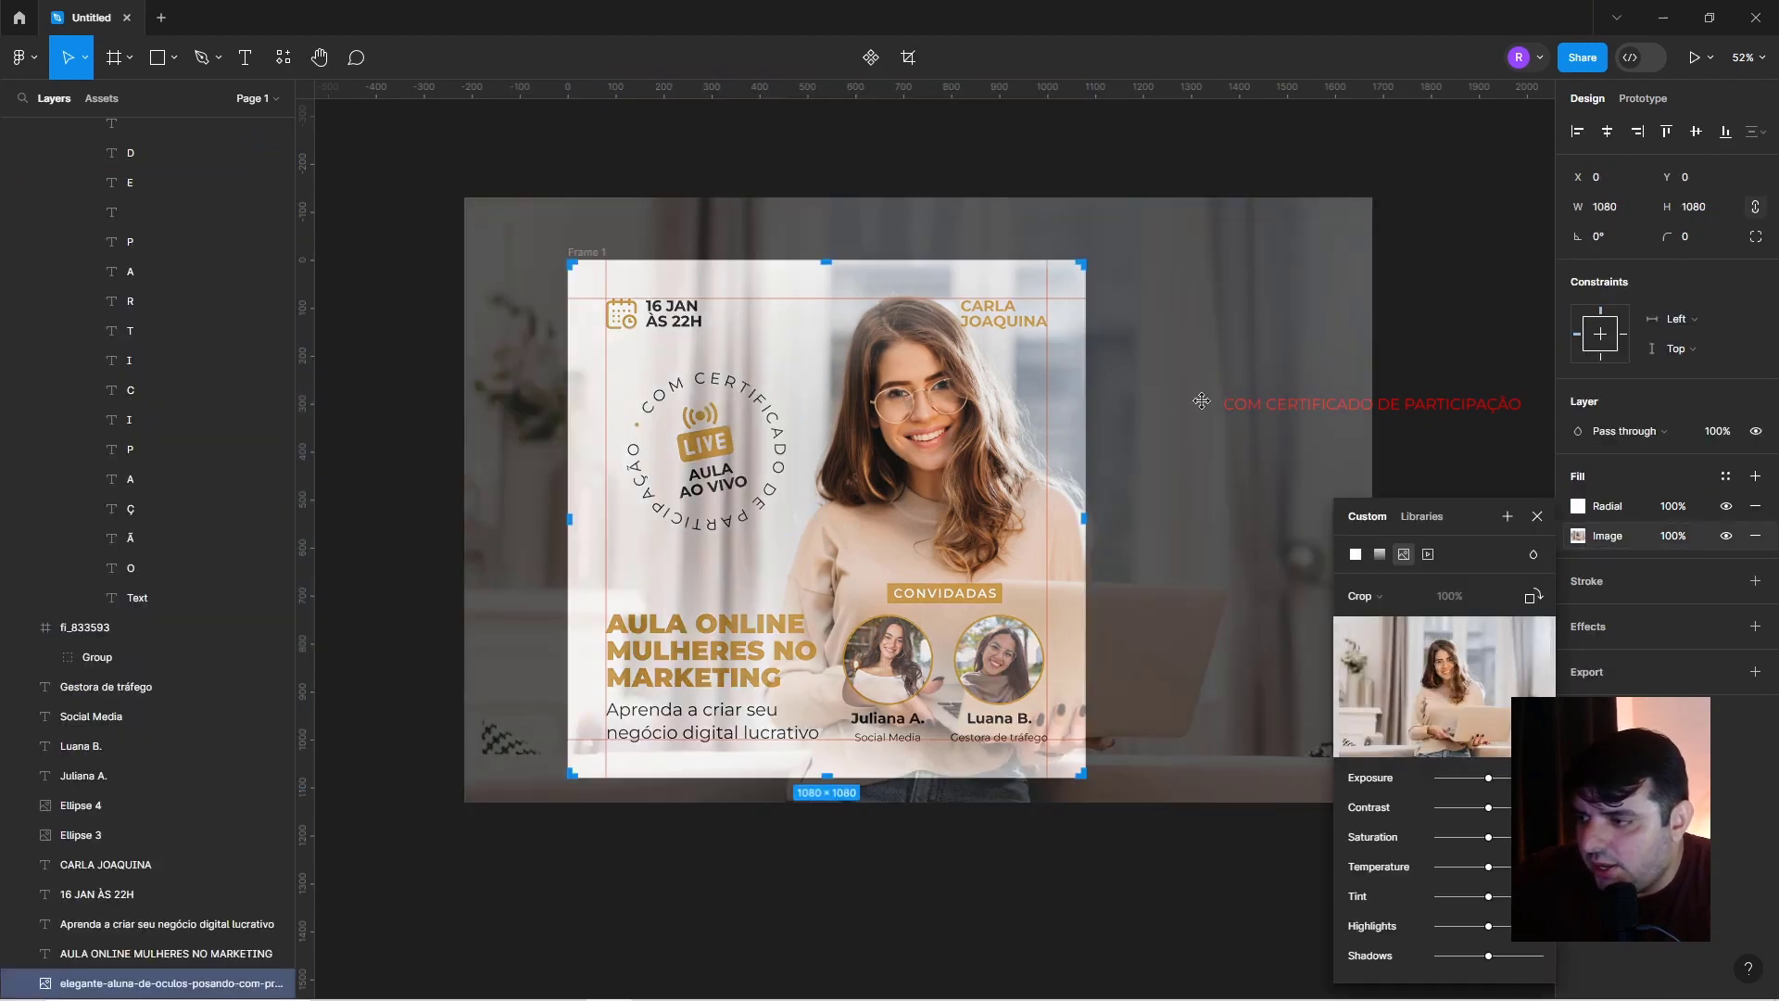
{"action": "left_click_drag", "start_coordinate": [1237, 396], "coordinate": [1219, 406]}
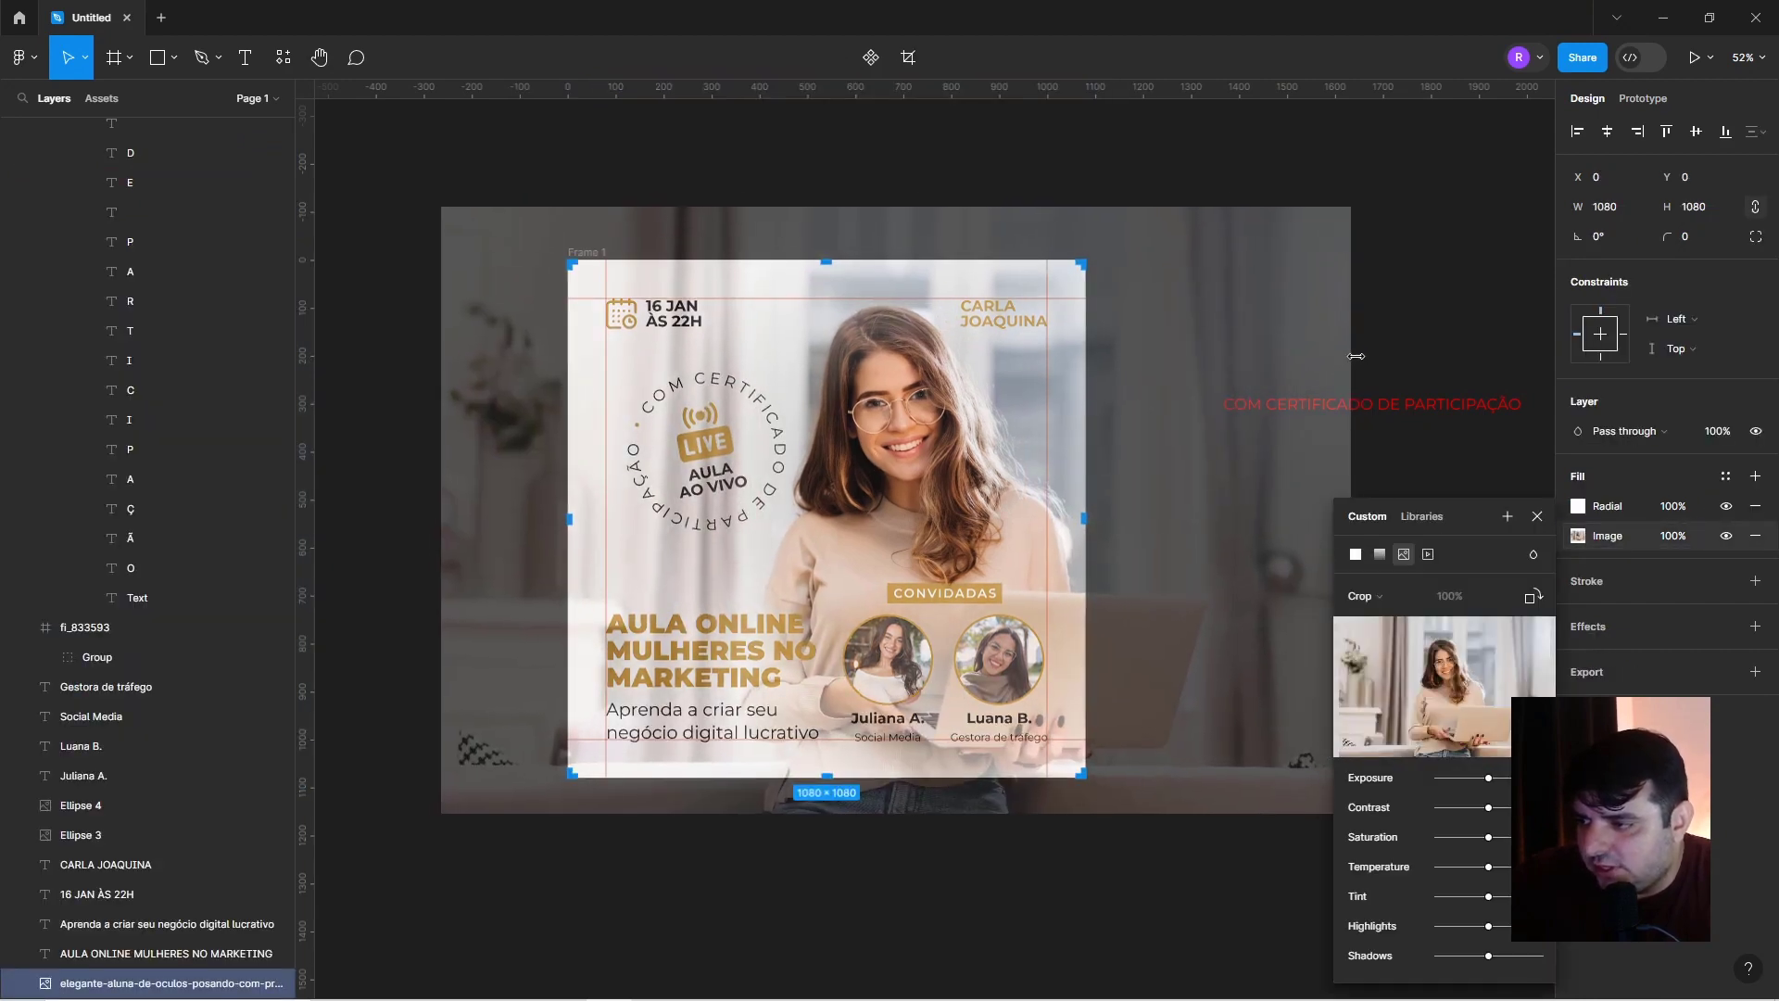
{"action": "left_click_drag", "start_coordinate": [1351, 380], "coordinate": [1423, 303]}
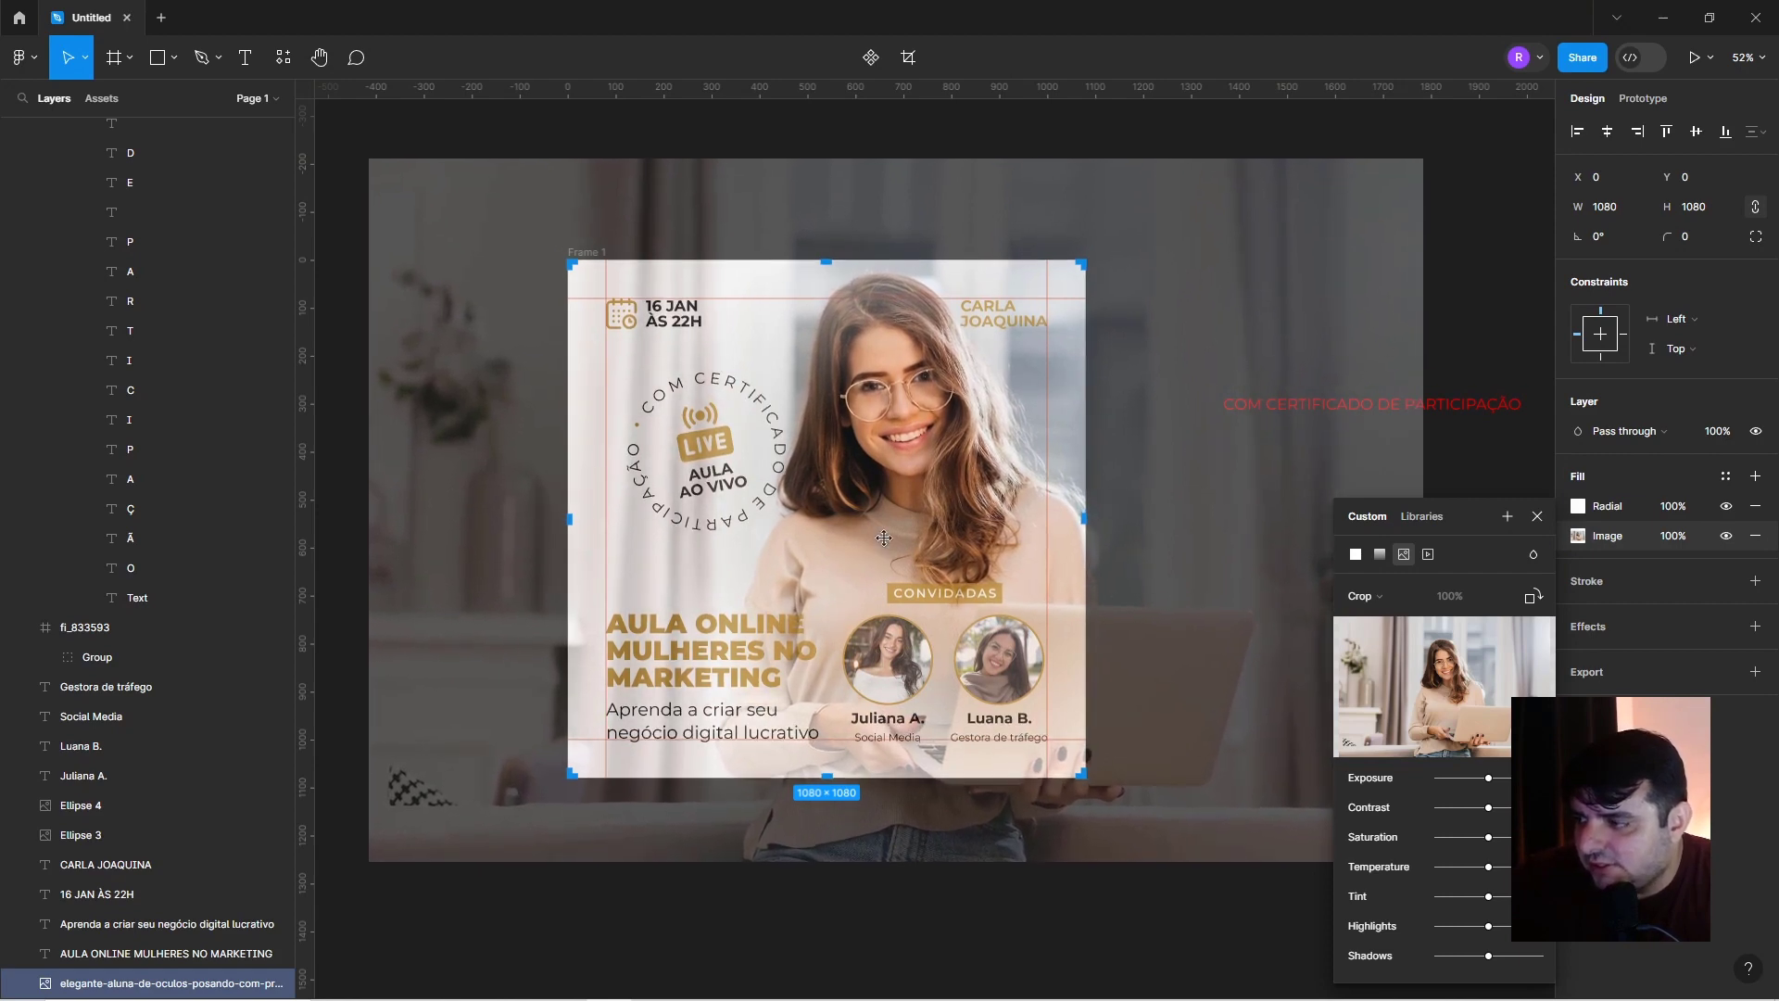
{"action": "left_click_drag", "start_coordinate": [883, 537], "coordinate": [873, 533]}
{"action": "key", "text": "Escape"}
{"action": "left_click", "coordinate": [475, 637]}
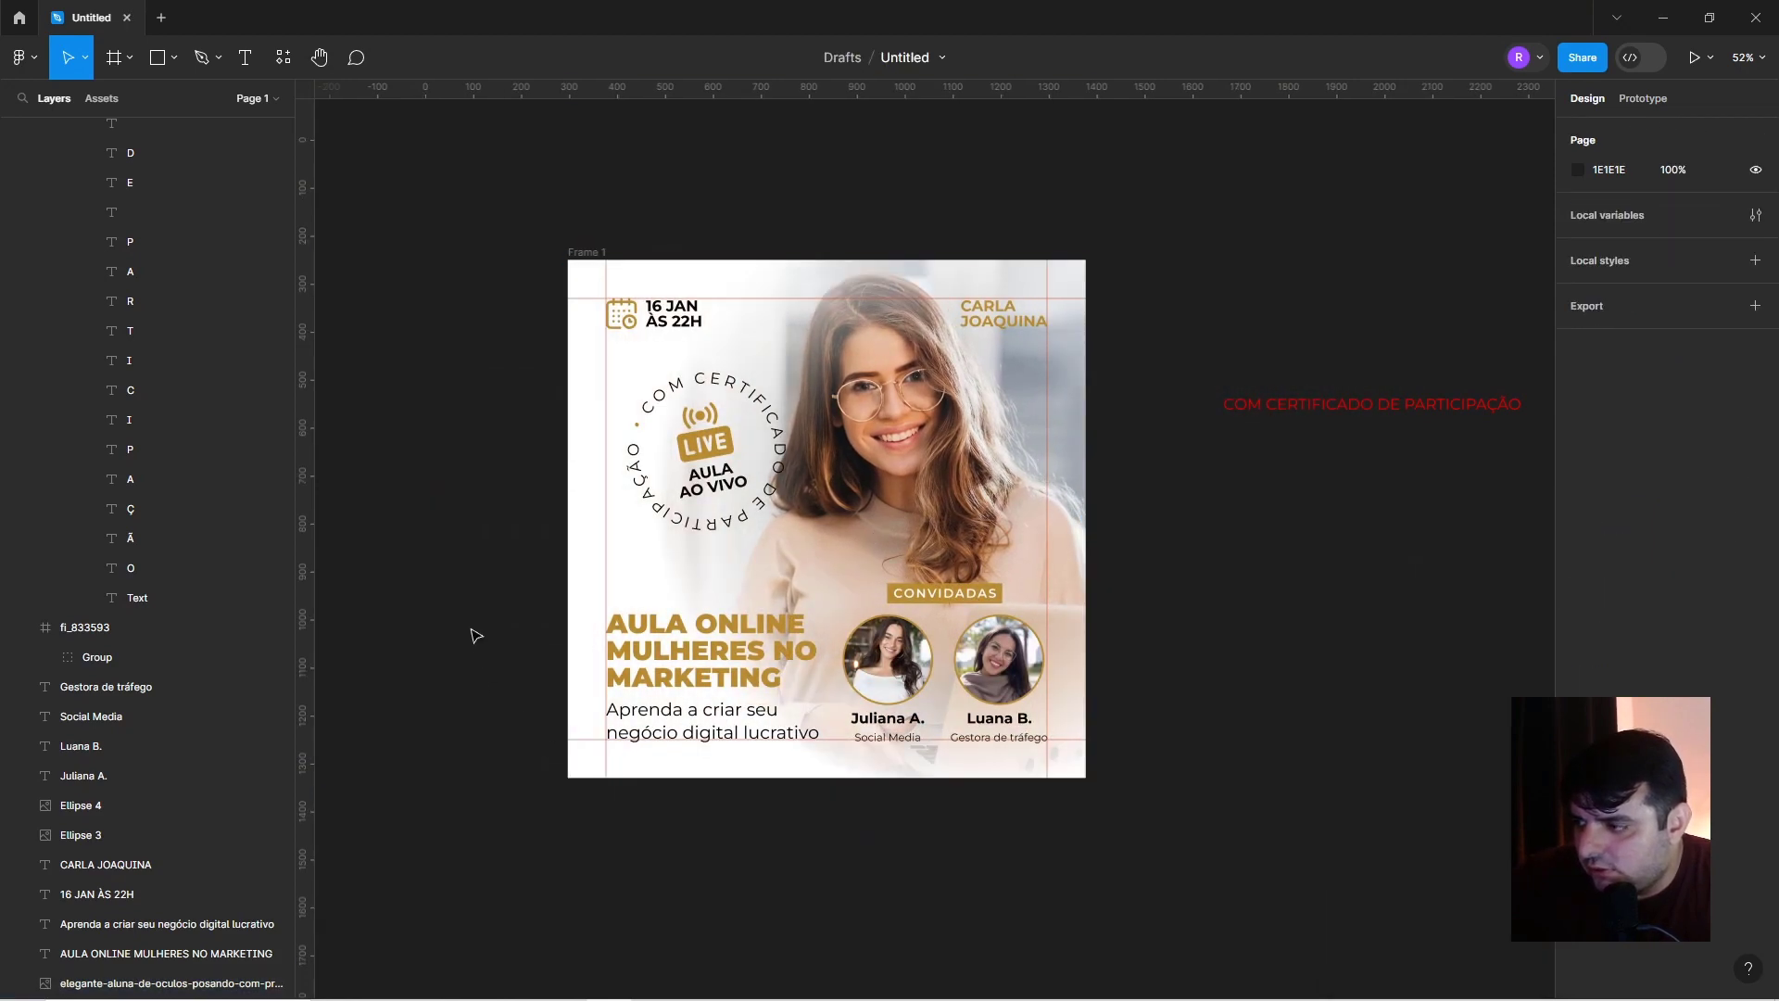
Nudge the LIVE badge slightly left and delete the red COM CERTIFICADO DE PARTICIPAÇÃO text.
{"action": "left_click_drag", "start_coordinate": [723, 448], "coordinate": [712, 451]}
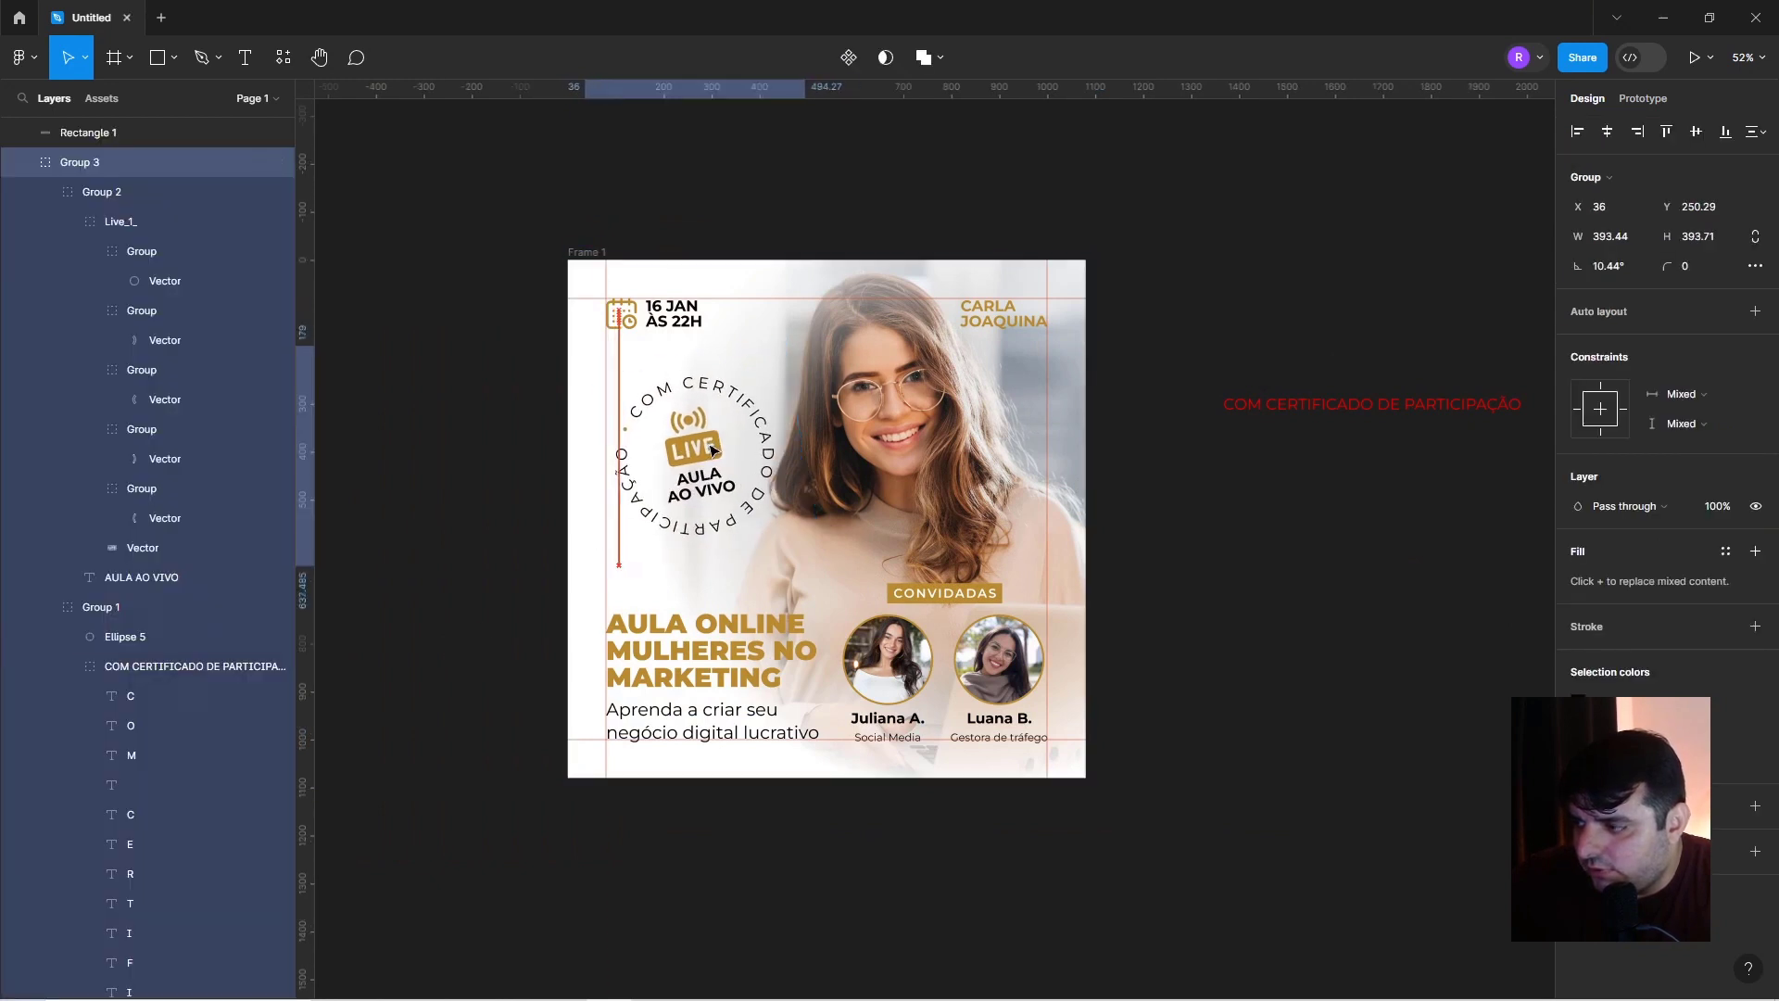
{"action": "left_click", "coordinate": [1223, 280]}
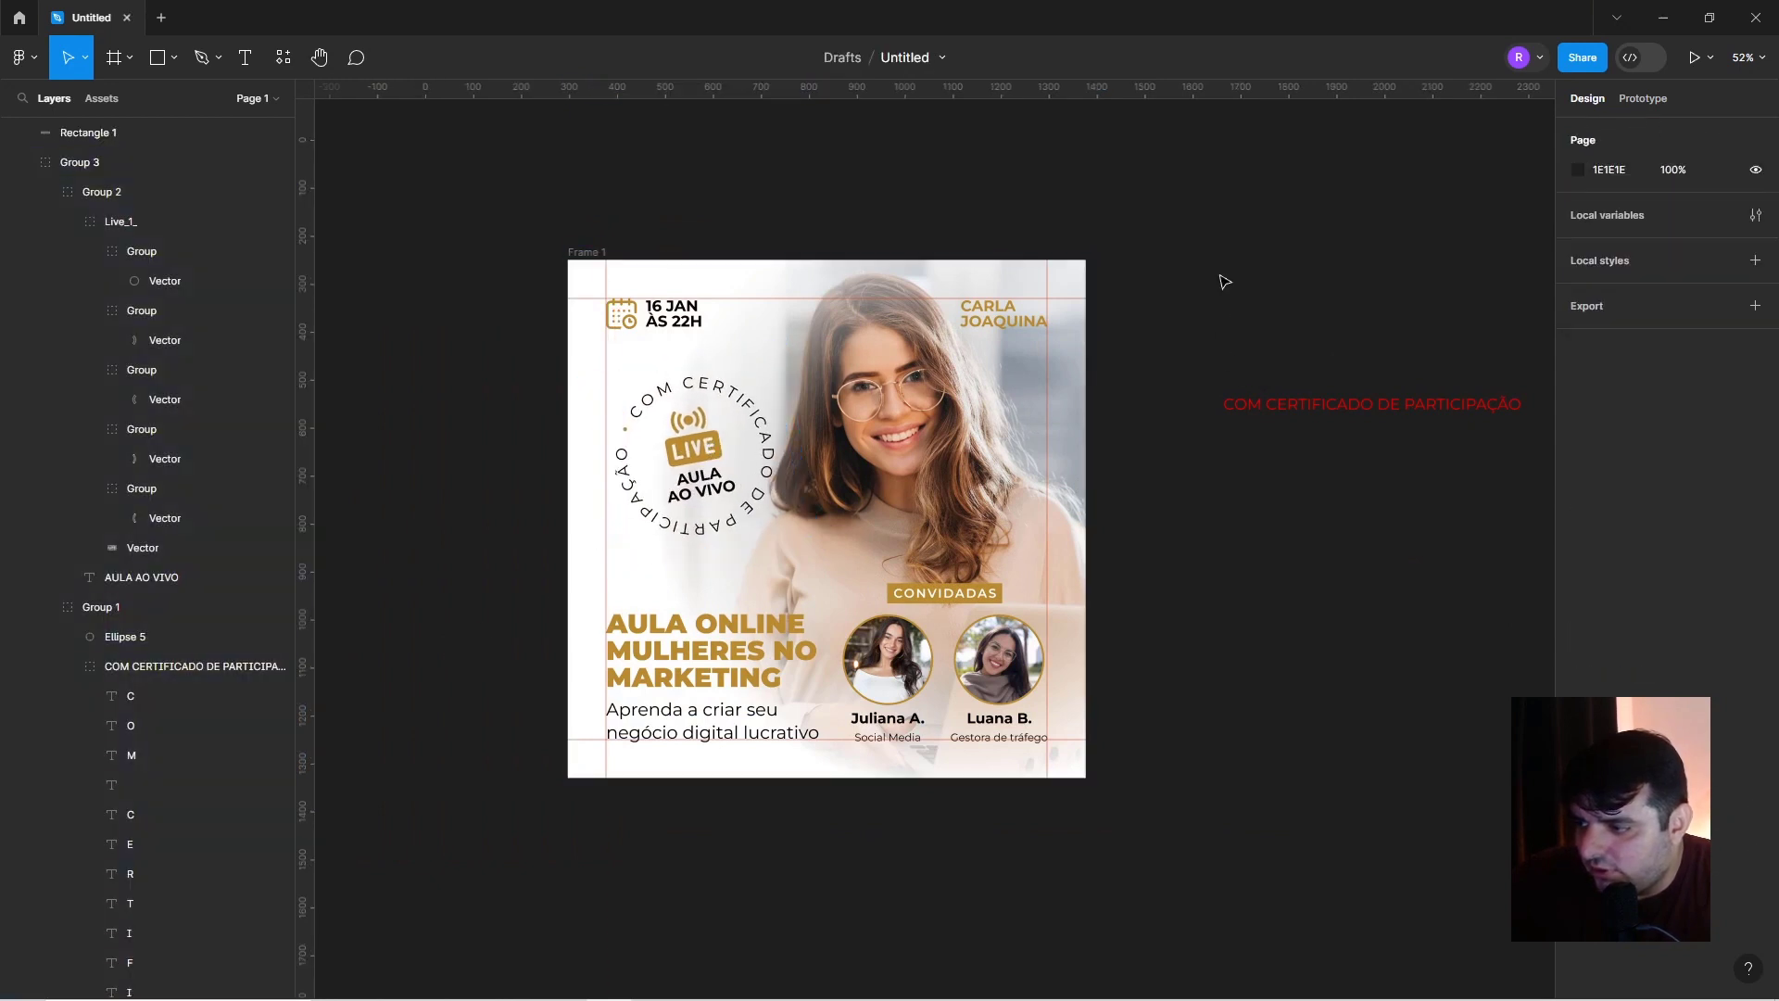
{"action": "left_click", "coordinate": [1291, 408]}
{"action": "key", "text": "Delete"}
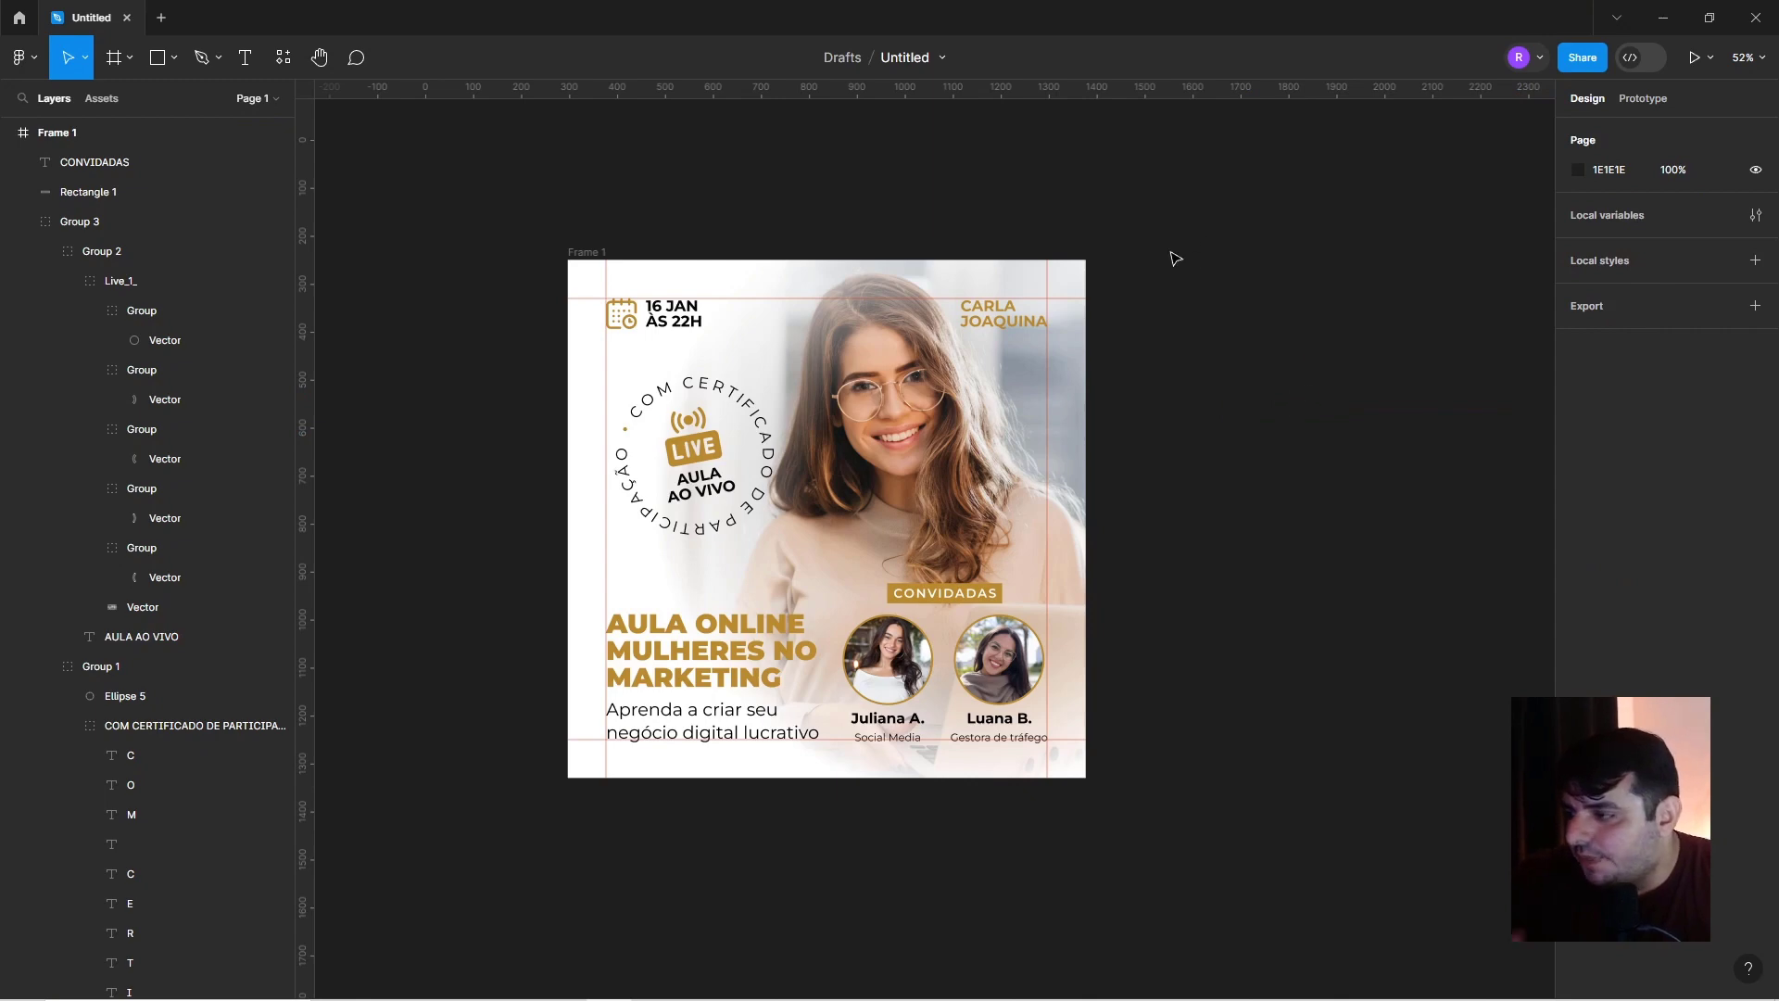
Remove the right-hand vertical guide, restoring Frame 1 after an accidental deletion.
{"action": "left_click", "coordinate": [896, 295]}
{"action": "key", "text": "Escape"}
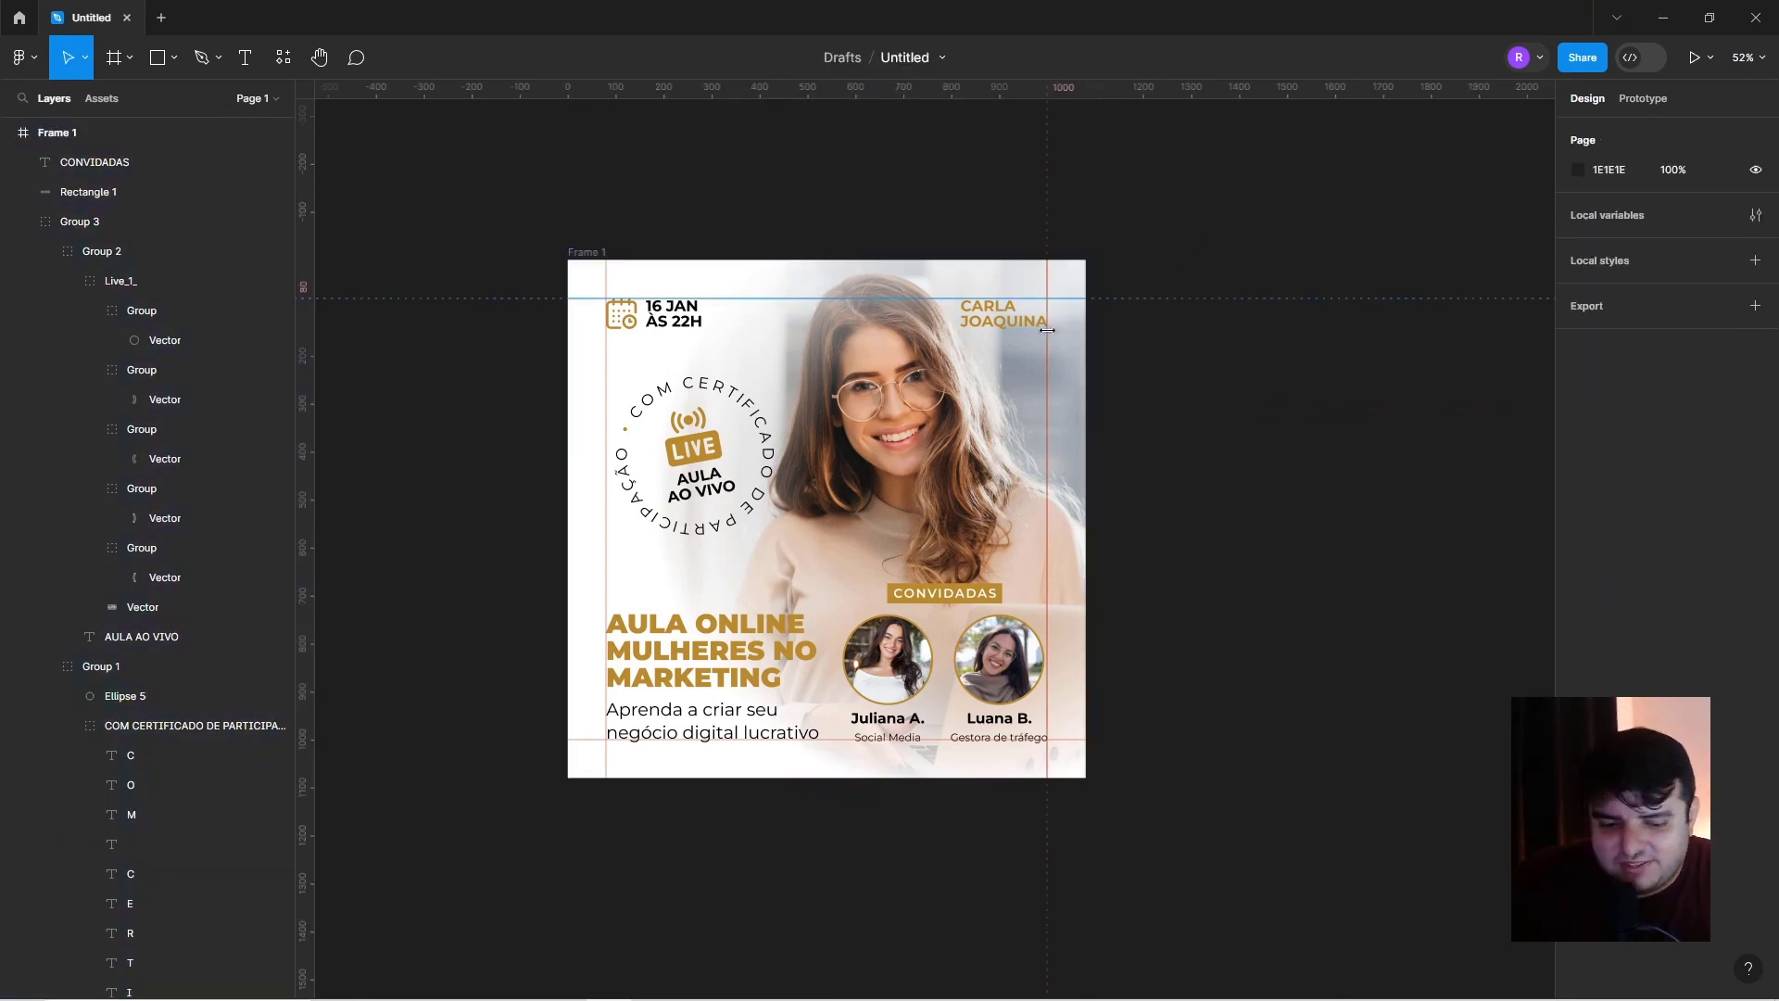
{"action": "left_click_drag", "start_coordinate": [1047, 329], "coordinate": [601, 357]}
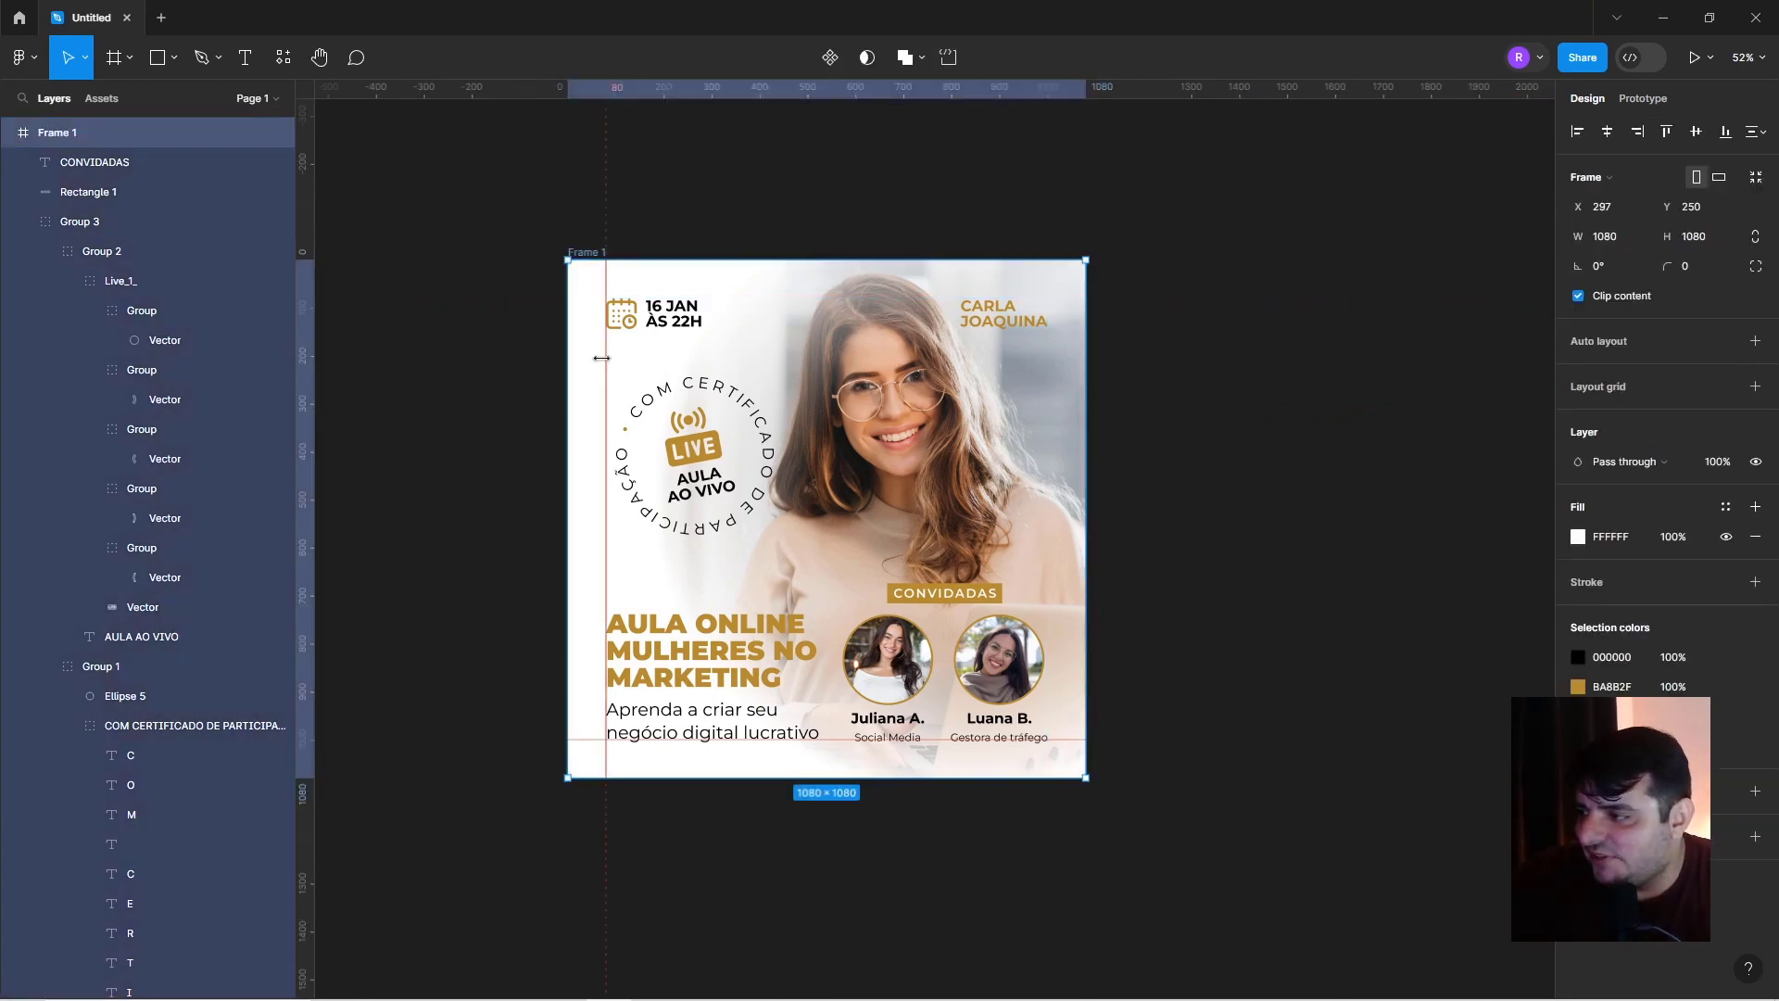
{"action": "key", "text": "Delete"}
{"action": "key", "text": "ctrl+z"}
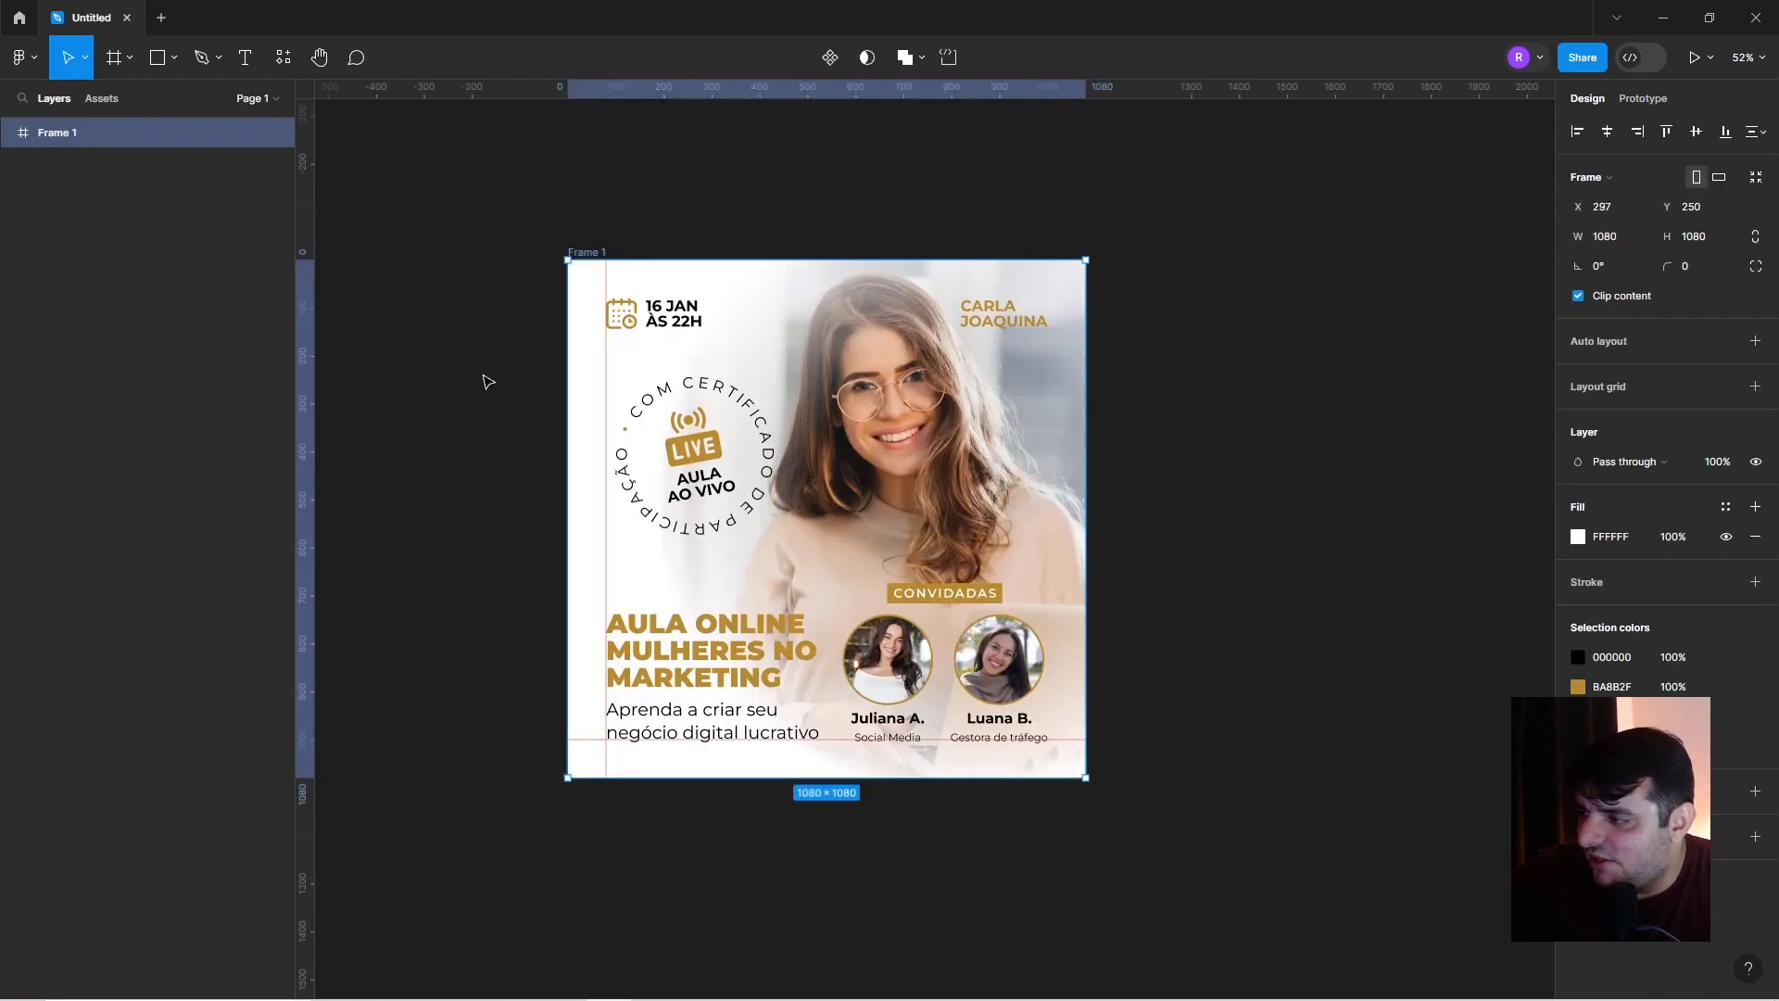
{"action": "key", "text": "Escape"}
{"action": "left_click", "coordinate": [616, 404]}
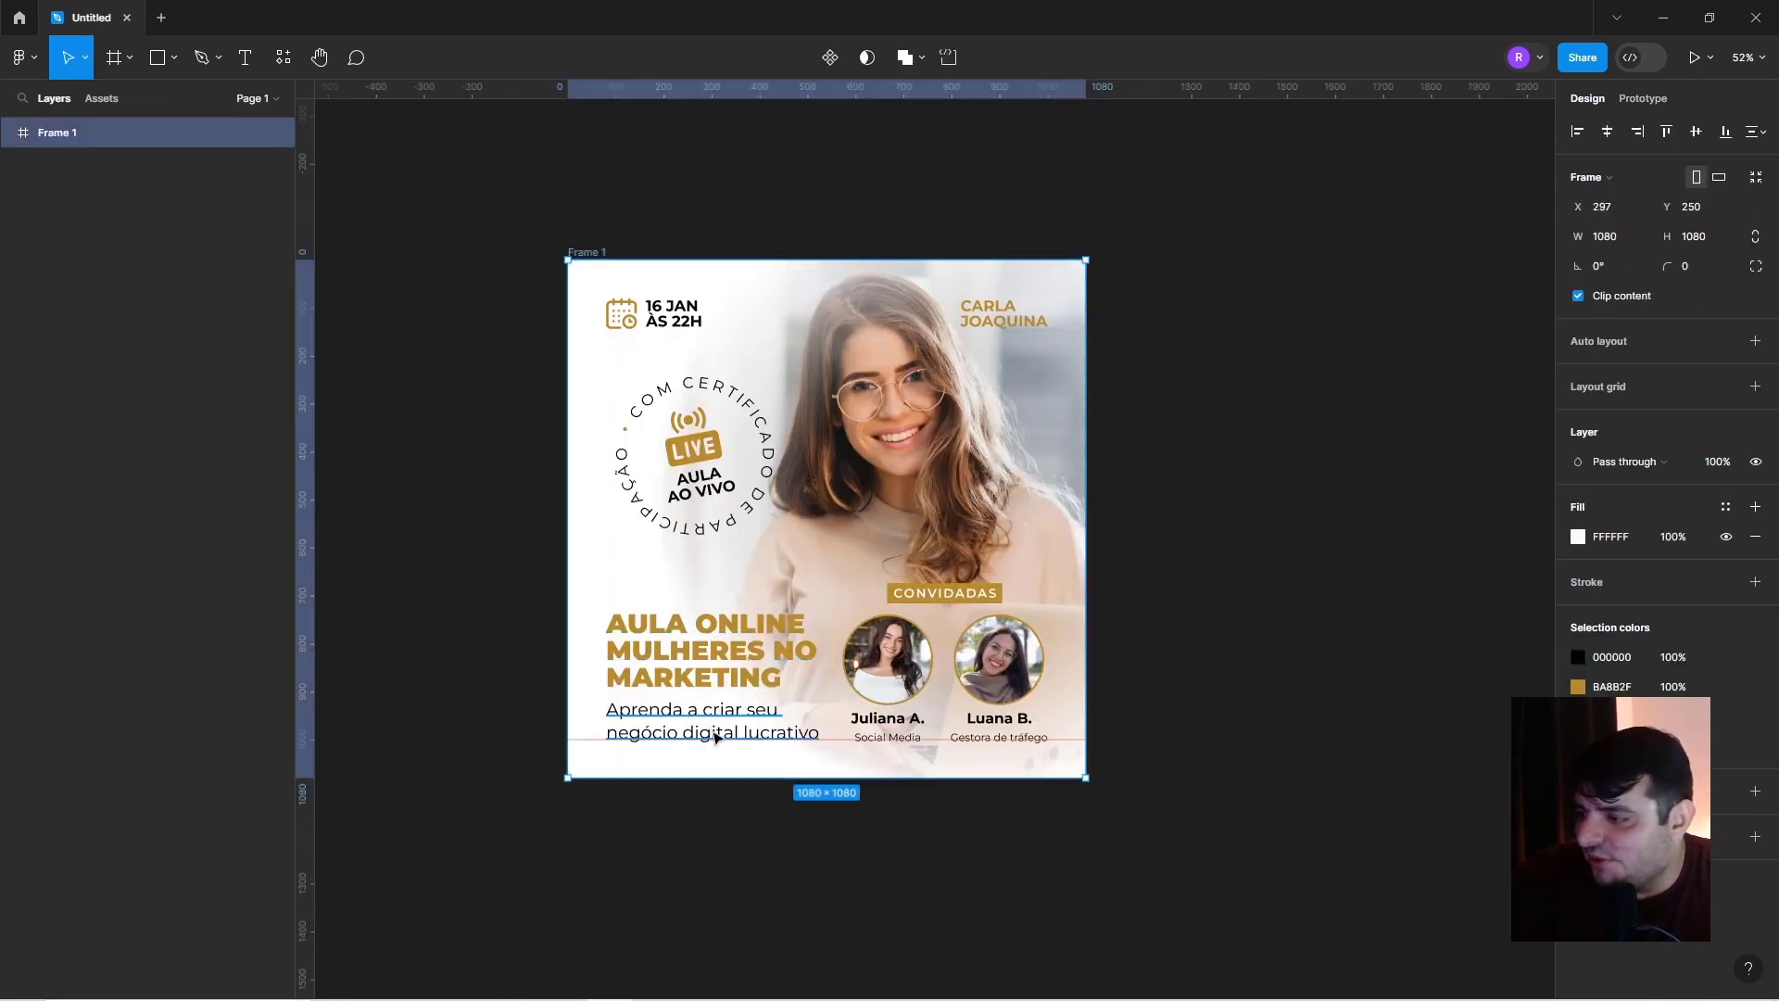
Deselect the poster frame so the guides no longer show.
{"action": "left_click", "coordinate": [396, 626]}
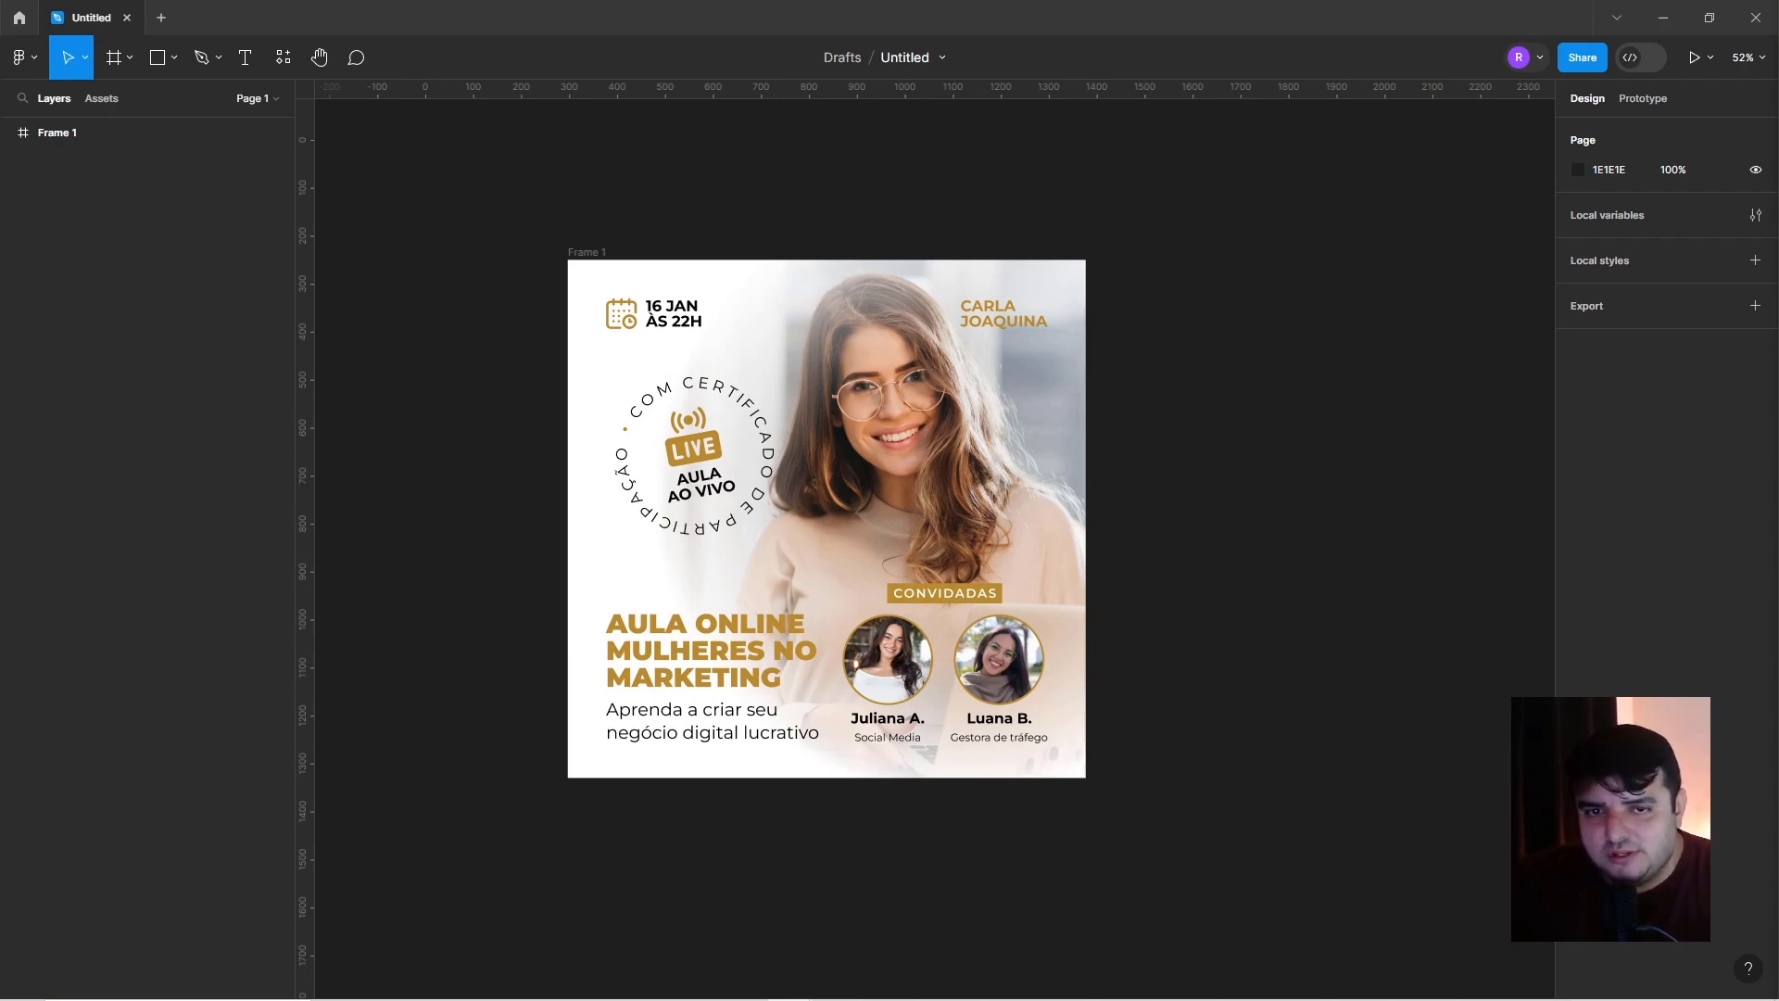
Scale the background photo up in Crop mode of its image fill.
{"action": "left_click", "coordinate": [928, 404]}
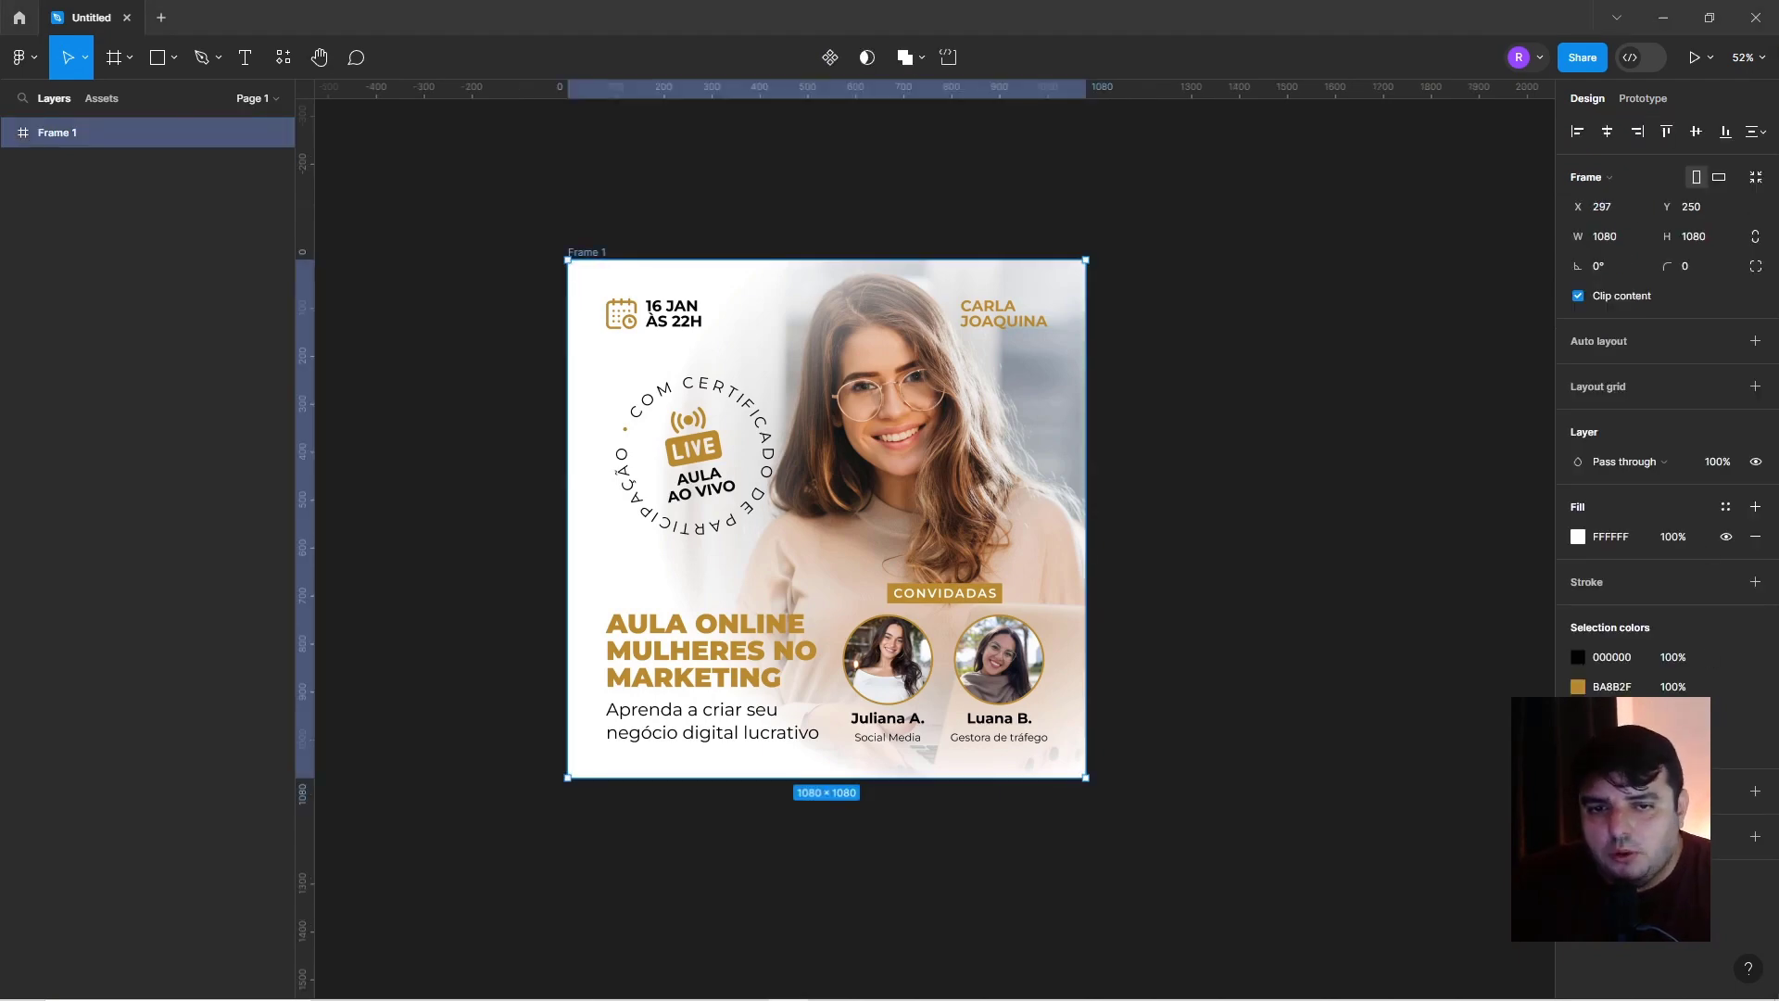
{"action": "left_click", "coordinate": [1290, 457]}
{"action": "left_click", "coordinate": [959, 457]}
{"action": "double_click", "coordinate": [959, 457]}
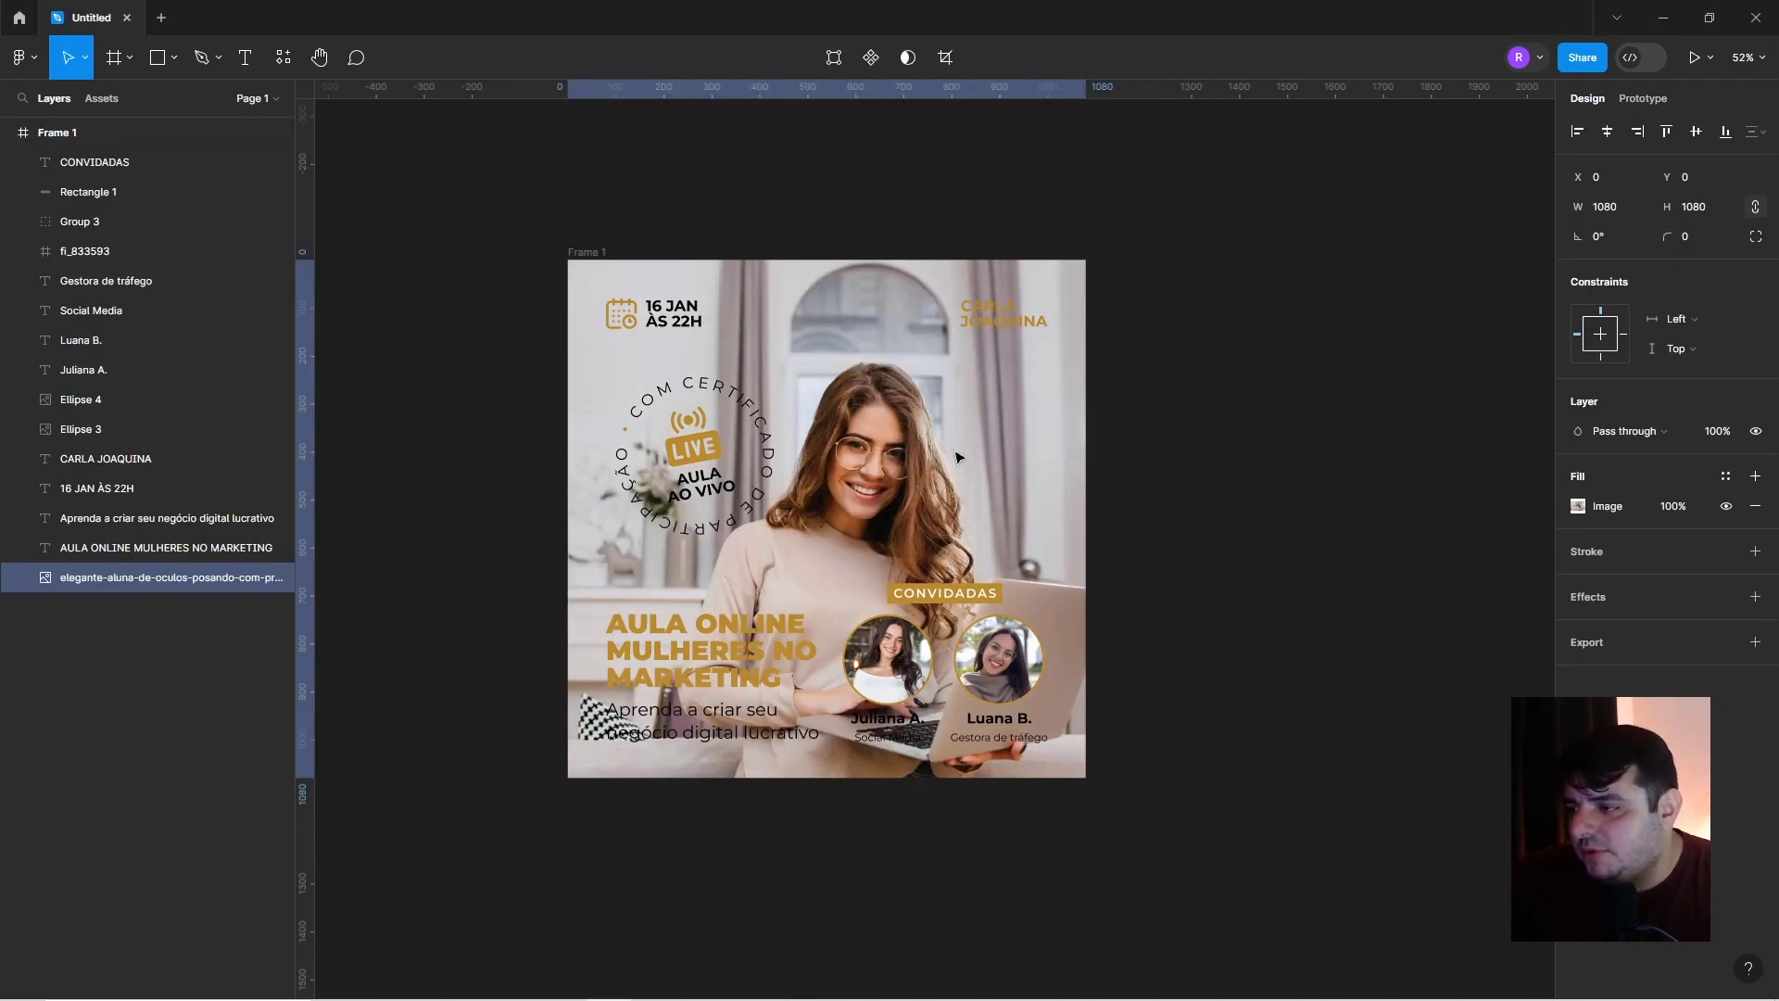
{"action": "key", "text": "Escape"}
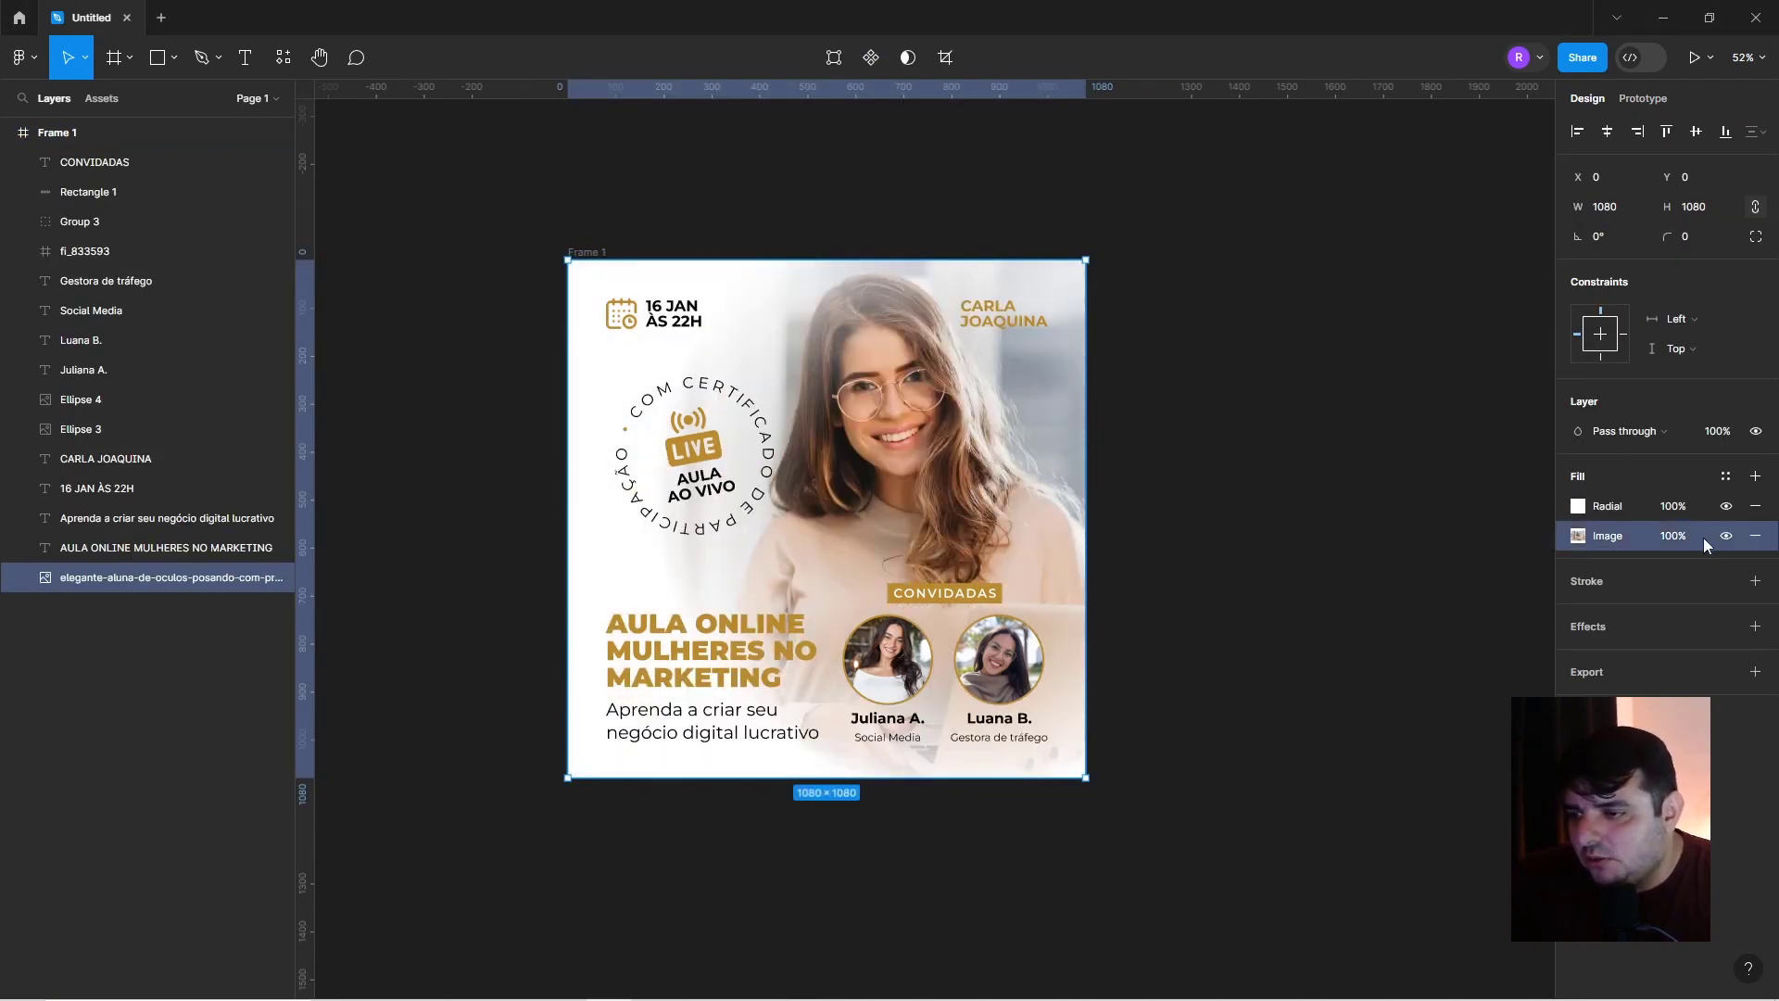
{"action": "key", "text": "ctrl+v"}
{"action": "left_click", "coordinate": [1596, 538]}
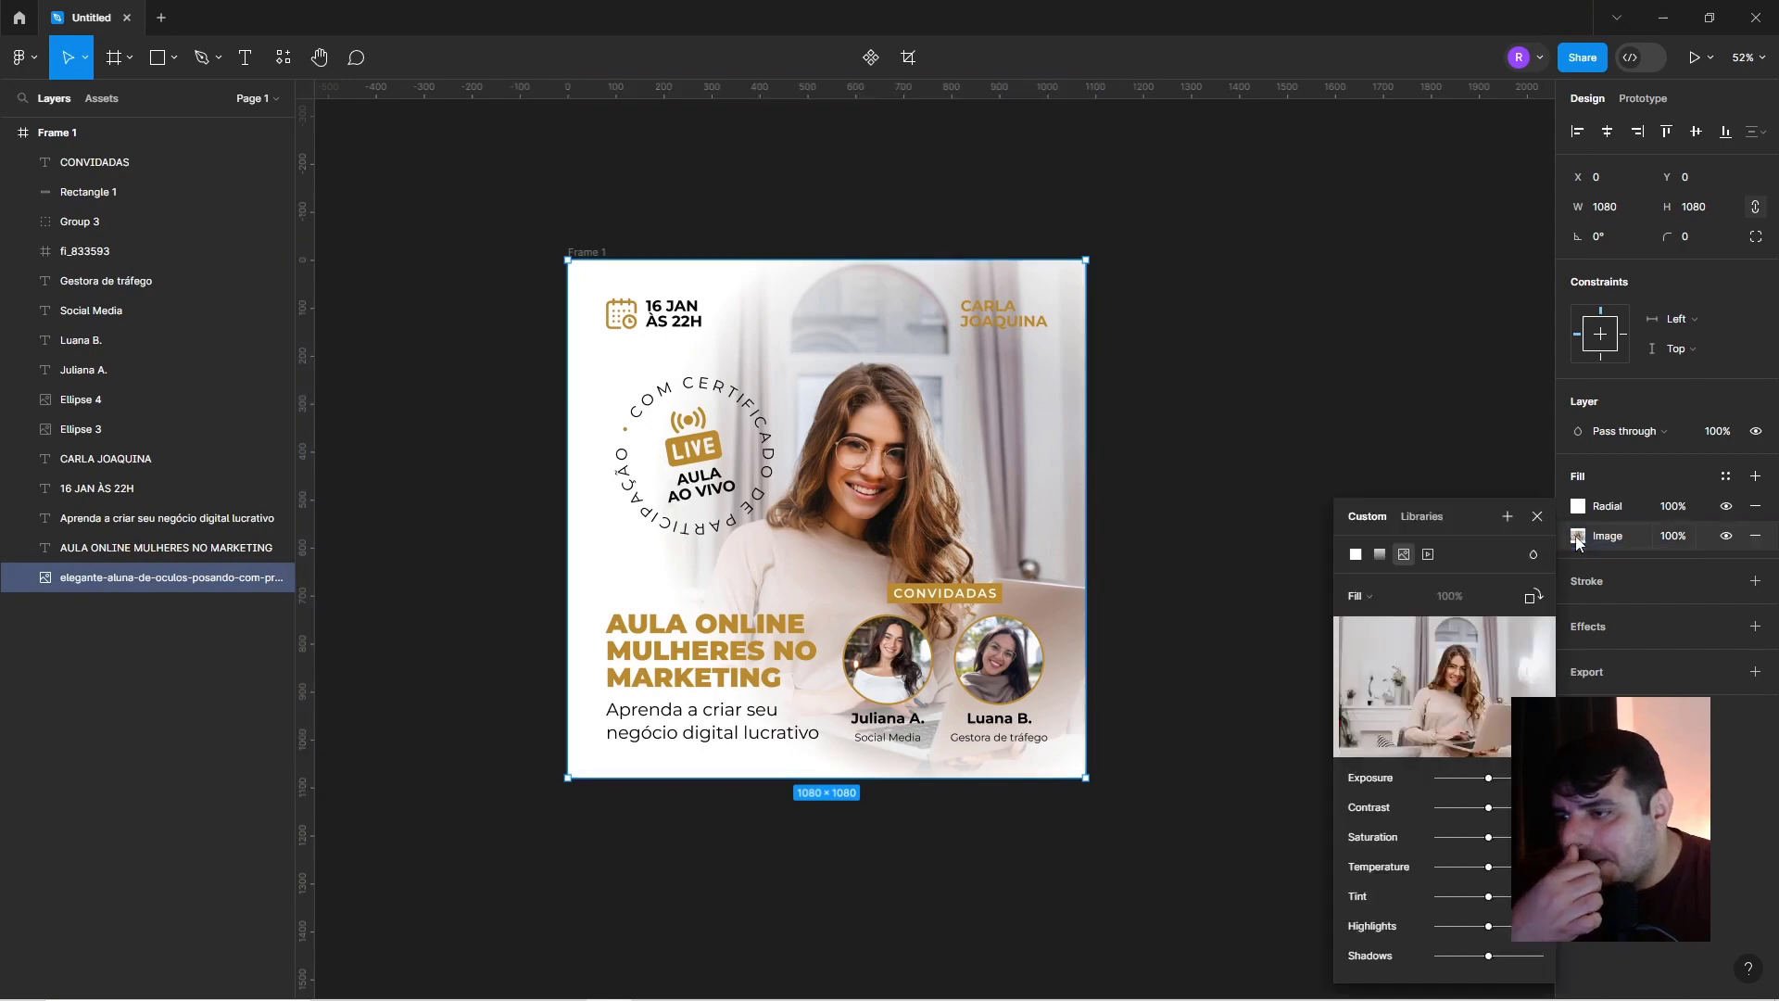
{"action": "left_click", "coordinate": [1364, 596]}
{"action": "left_click", "coordinate": [1364, 637]}
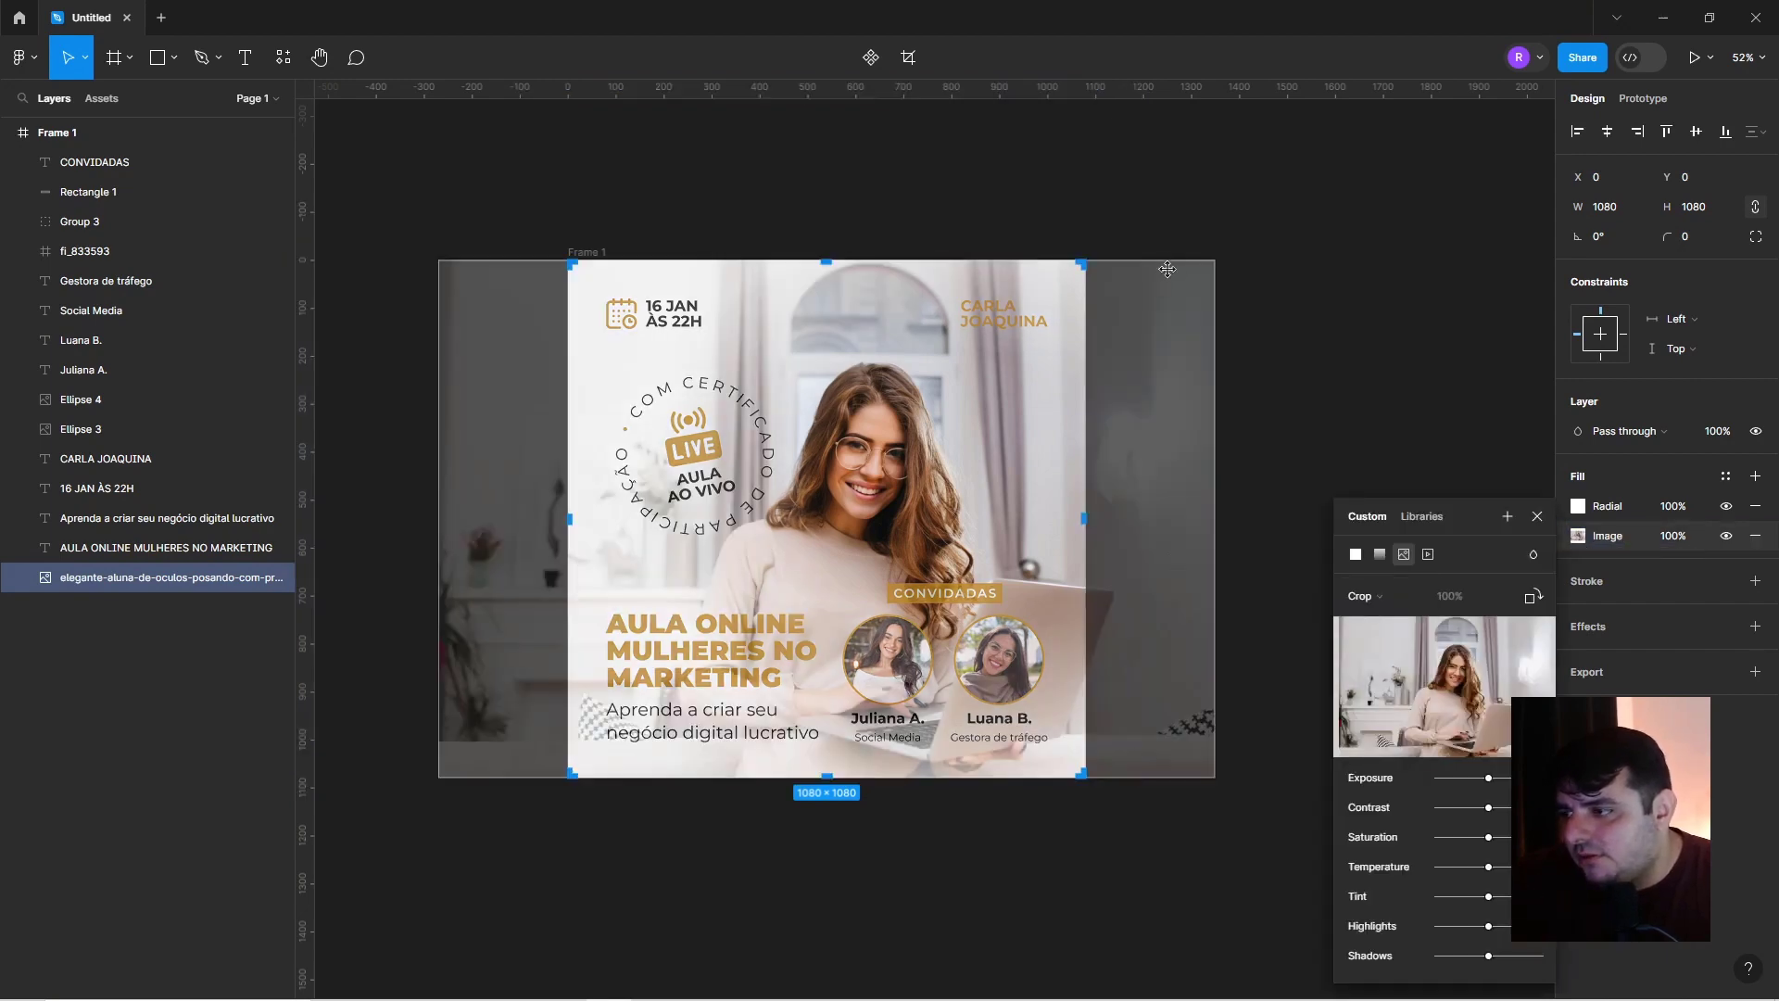
{"action": "left_click_drag", "start_coordinate": [1167, 261], "coordinate": [1252, 122]}
{"action": "key", "text": "Return"}
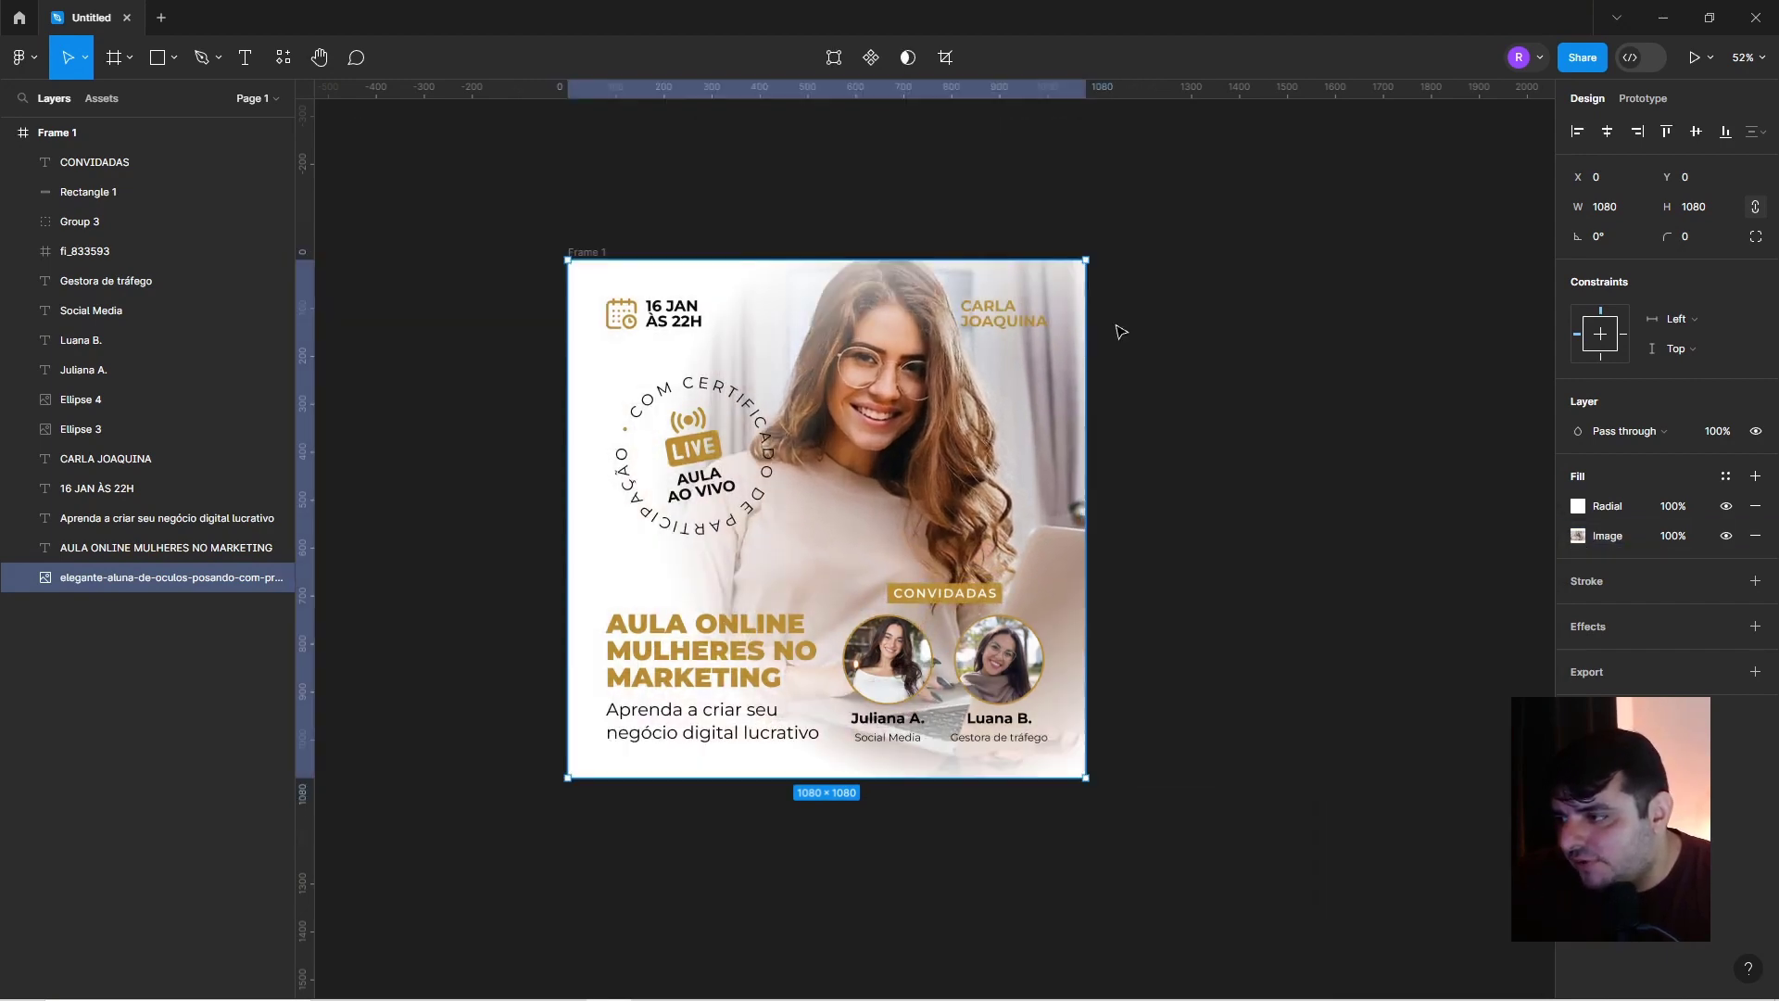
Select the two round guest photos, then deselect everything.
{"action": "left_click", "coordinate": [1098, 681]}
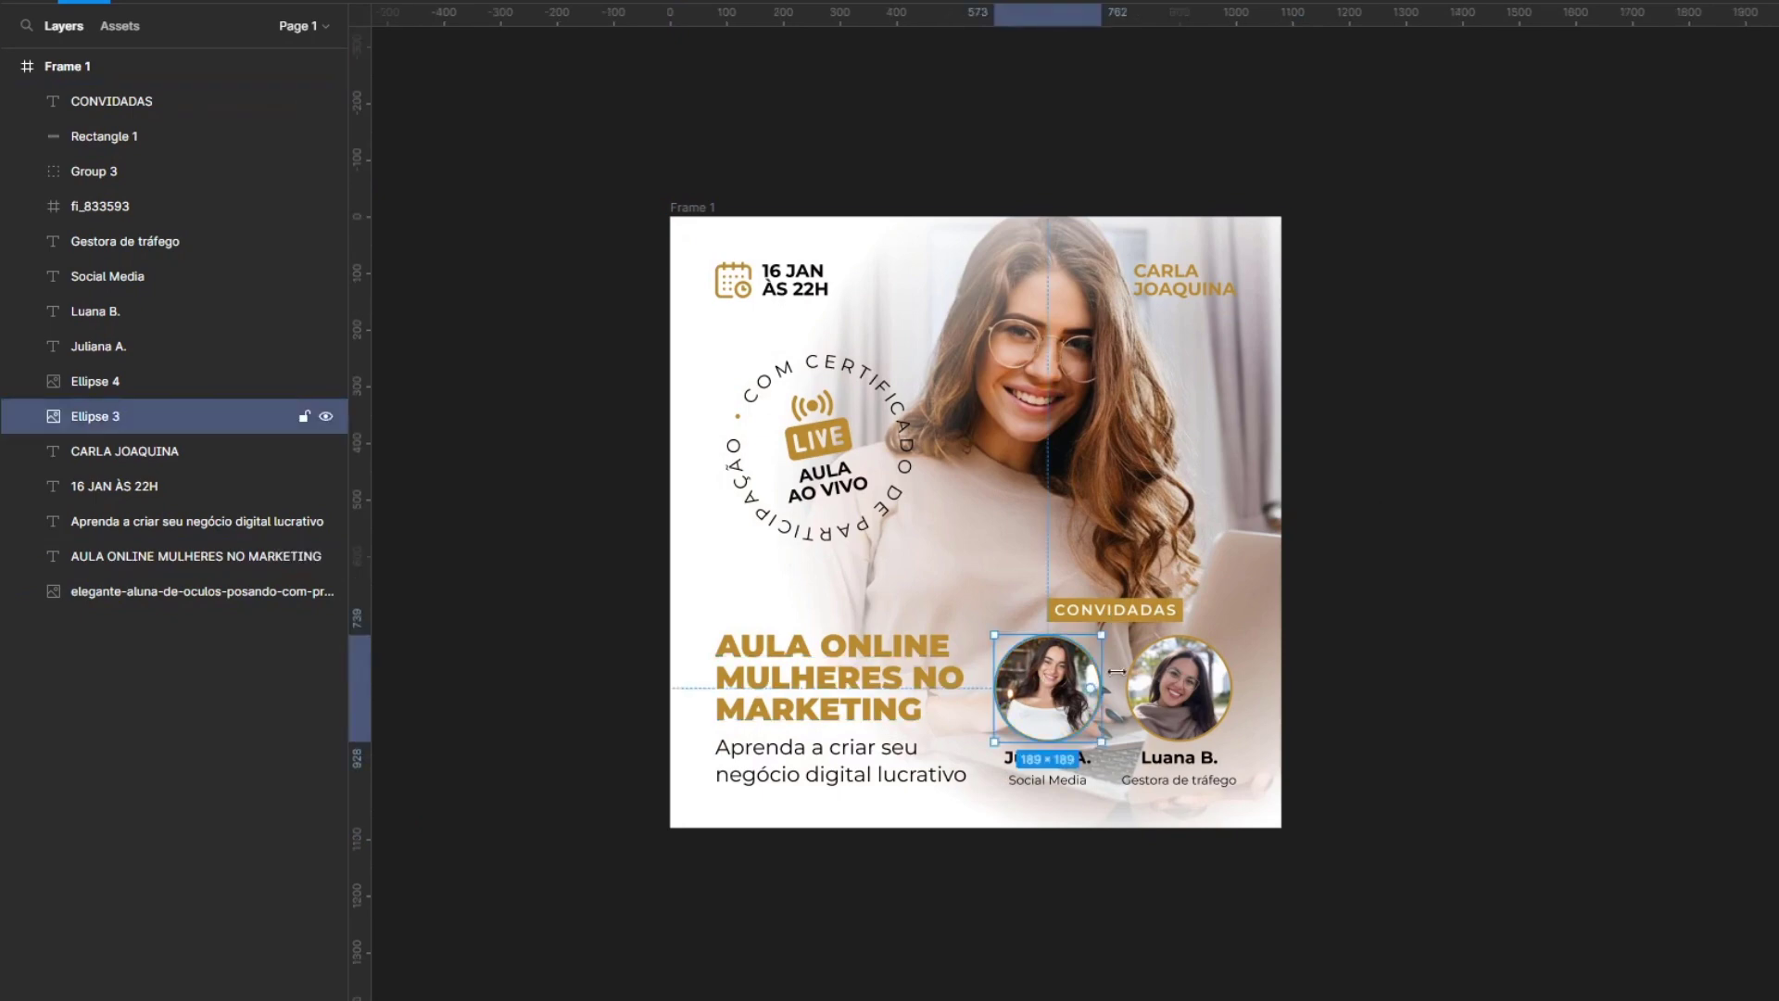
{"action": "left_click", "coordinate": [1178, 691], "text": "shift"}
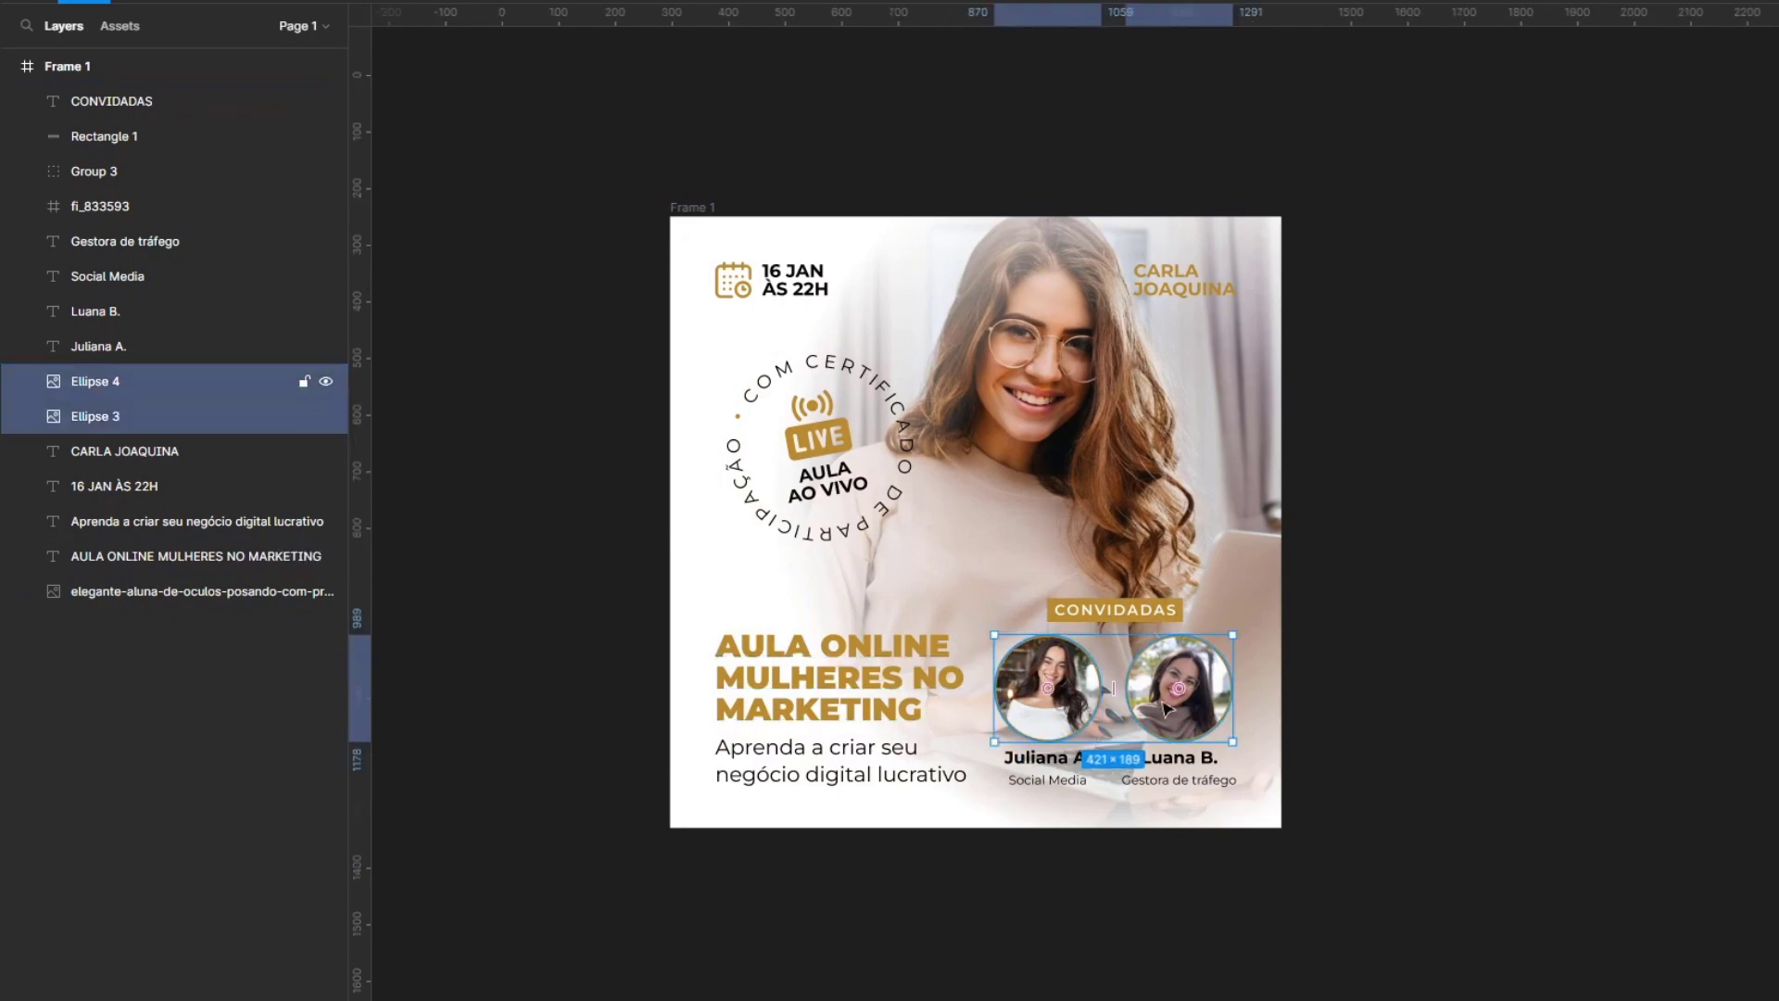
{"action": "left_click", "coordinate": [1179, 757]}
{"action": "left_click", "coordinate": [1610, 675]}
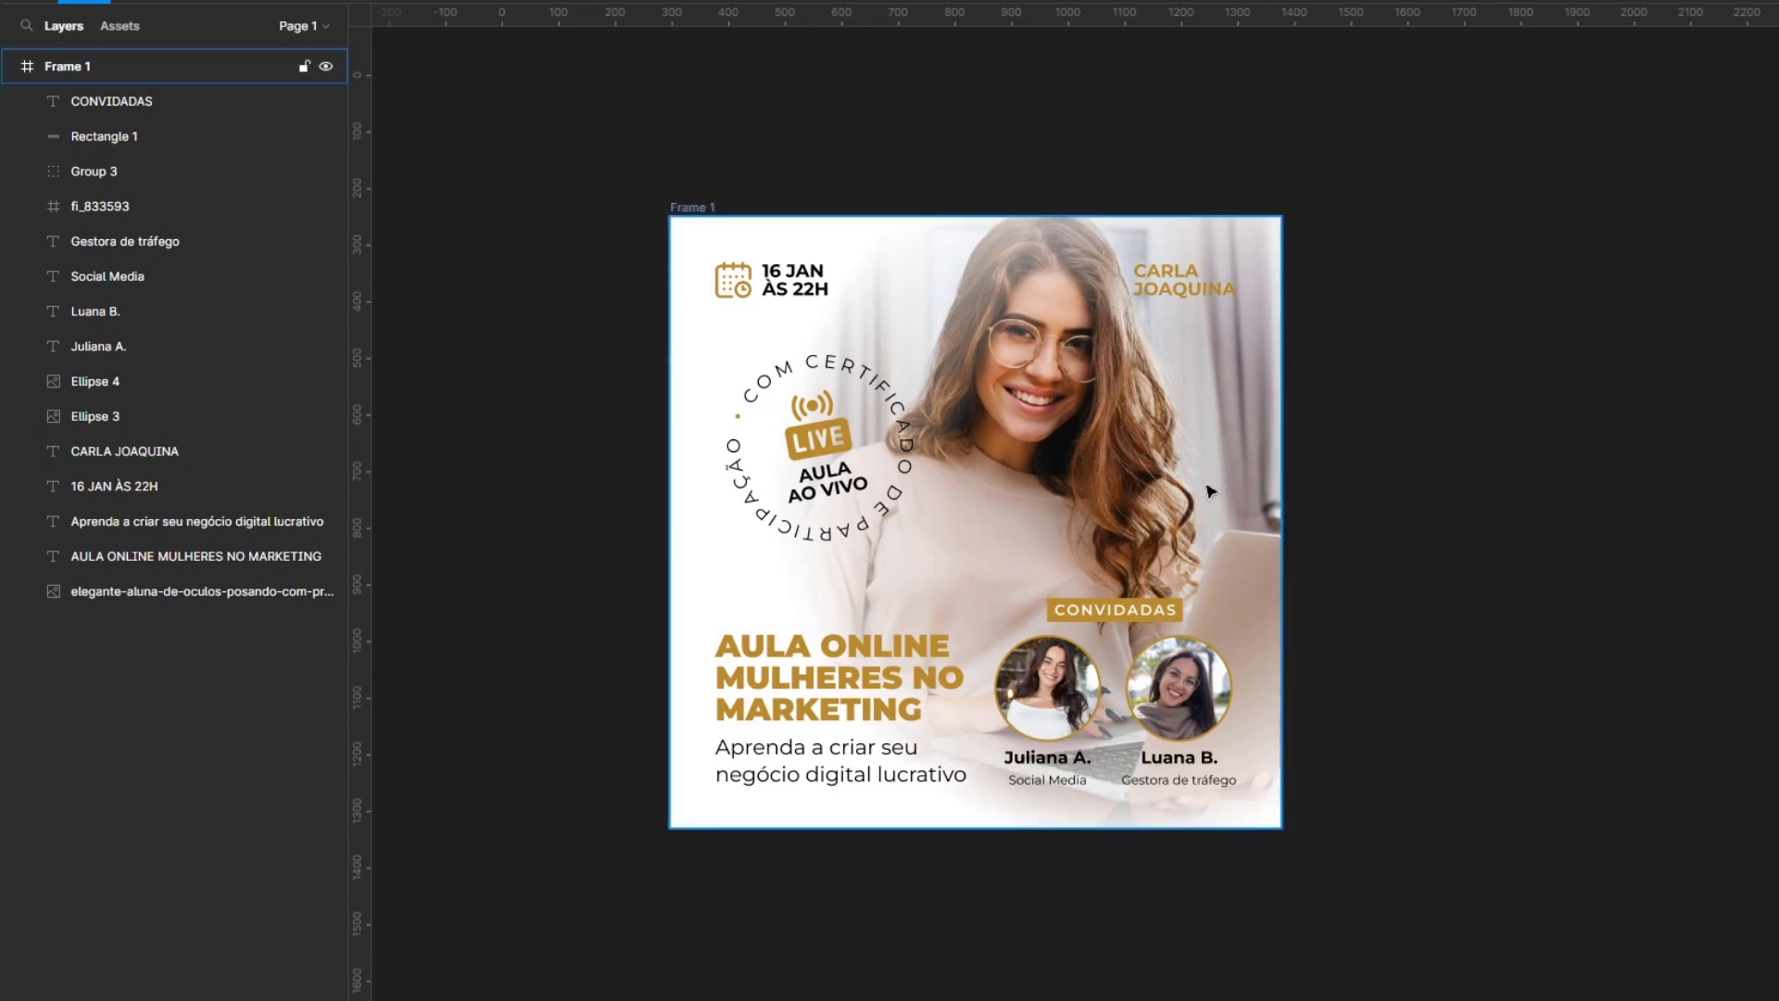
Shift the background photo about 70 px right within its crop.
{"action": "scroll", "coordinate": [1340, 443], "scroll_direction": "down", "scroll_amount": 2}
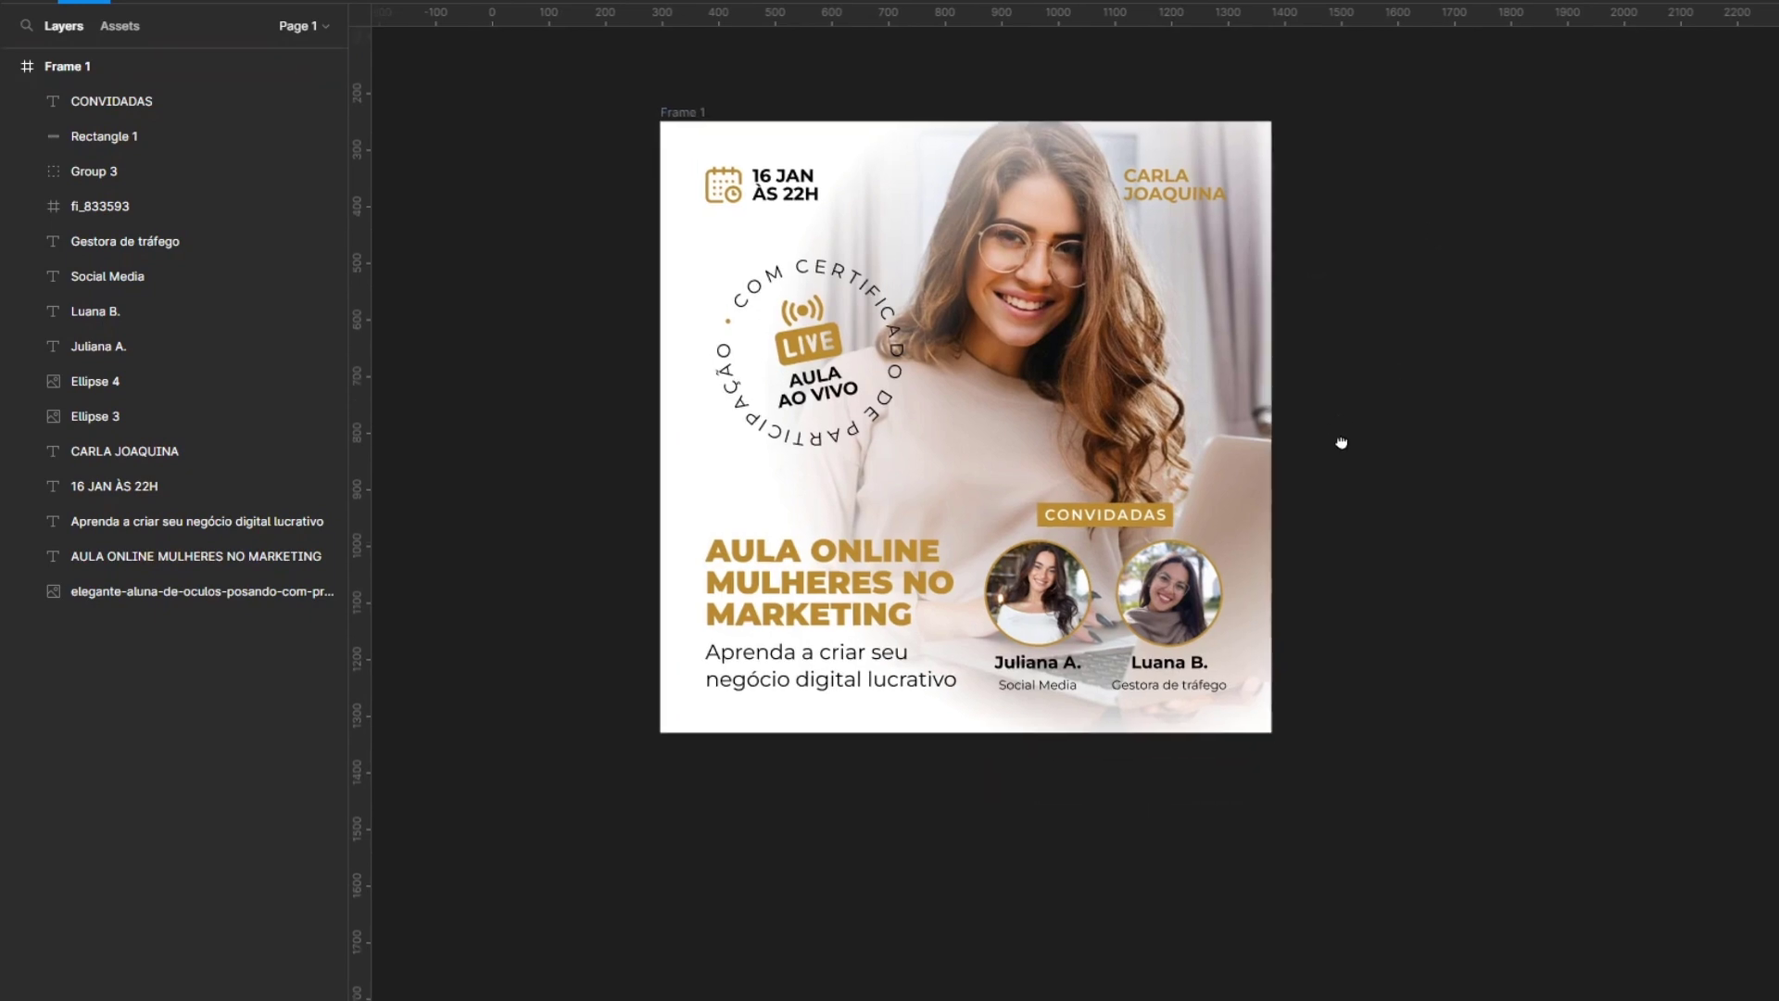
{"action": "scroll", "coordinate": [1341, 443], "scroll_direction": "up", "scroll_amount": 3}
{"action": "scroll", "coordinate": [1316, 278], "scroll_direction": "down", "scroll_amount": 1}
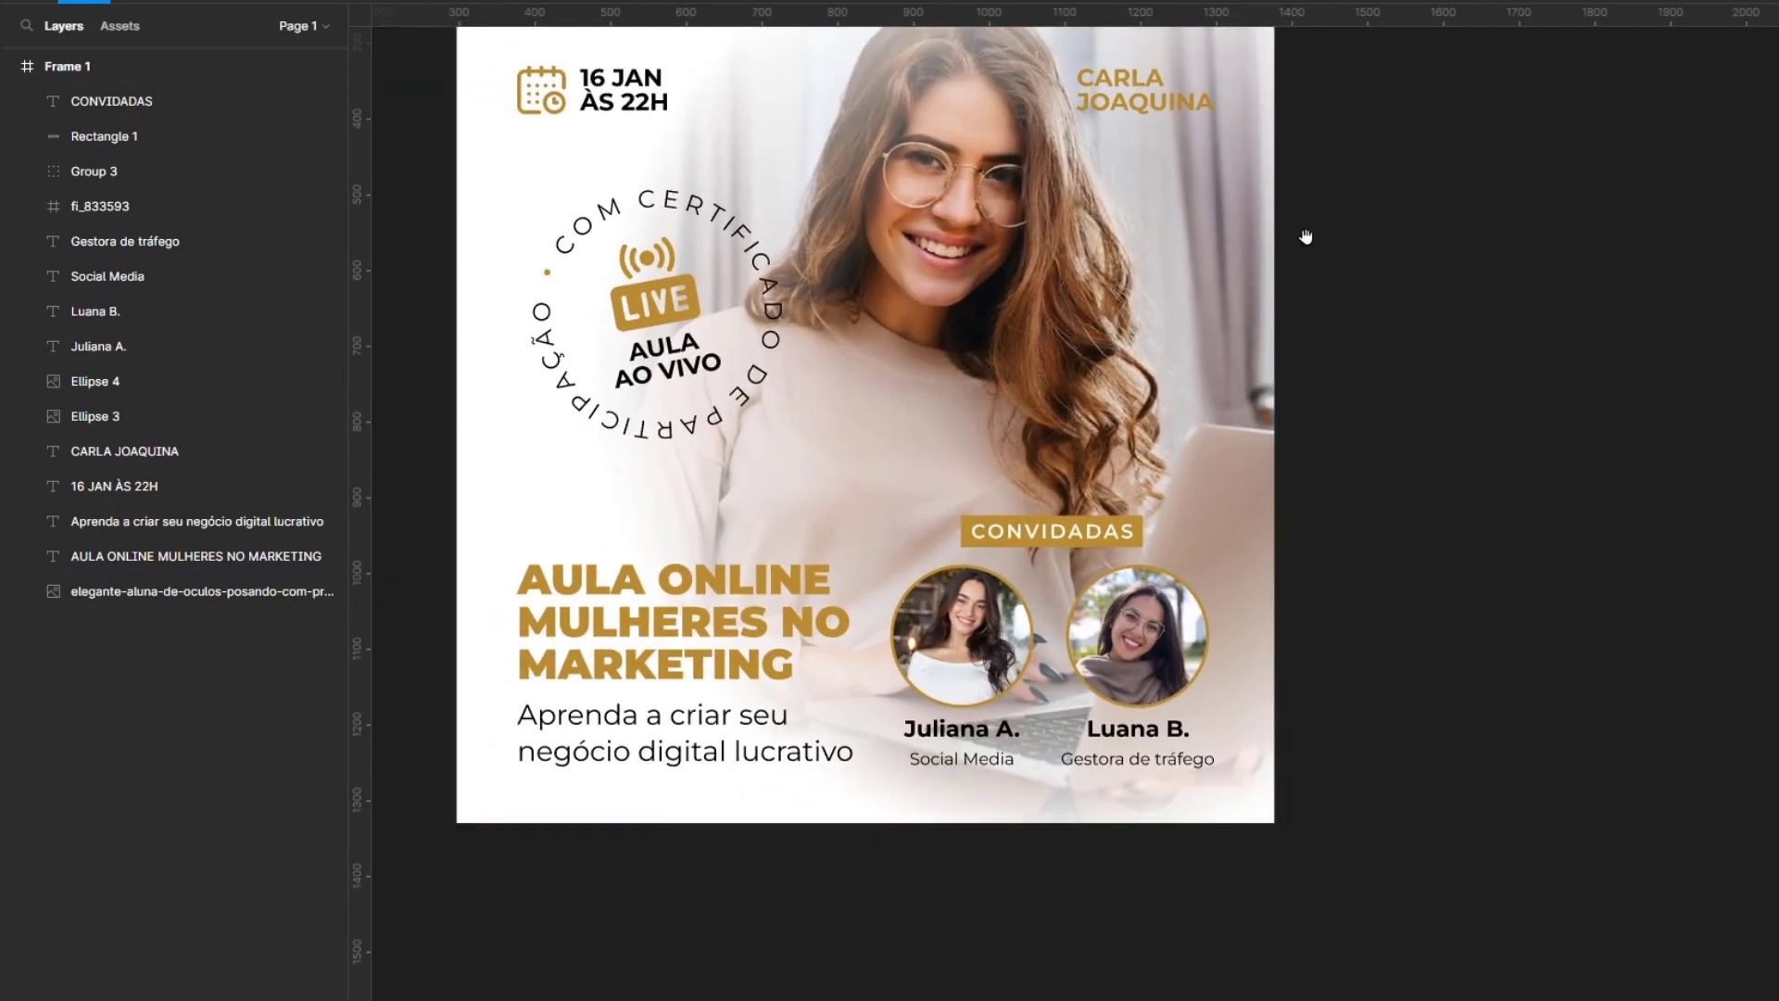
{"action": "left_click_drag", "start_coordinate": [1306, 237], "coordinate": [1412, 372]}
{"action": "left_click", "coordinate": [1367, 398]}
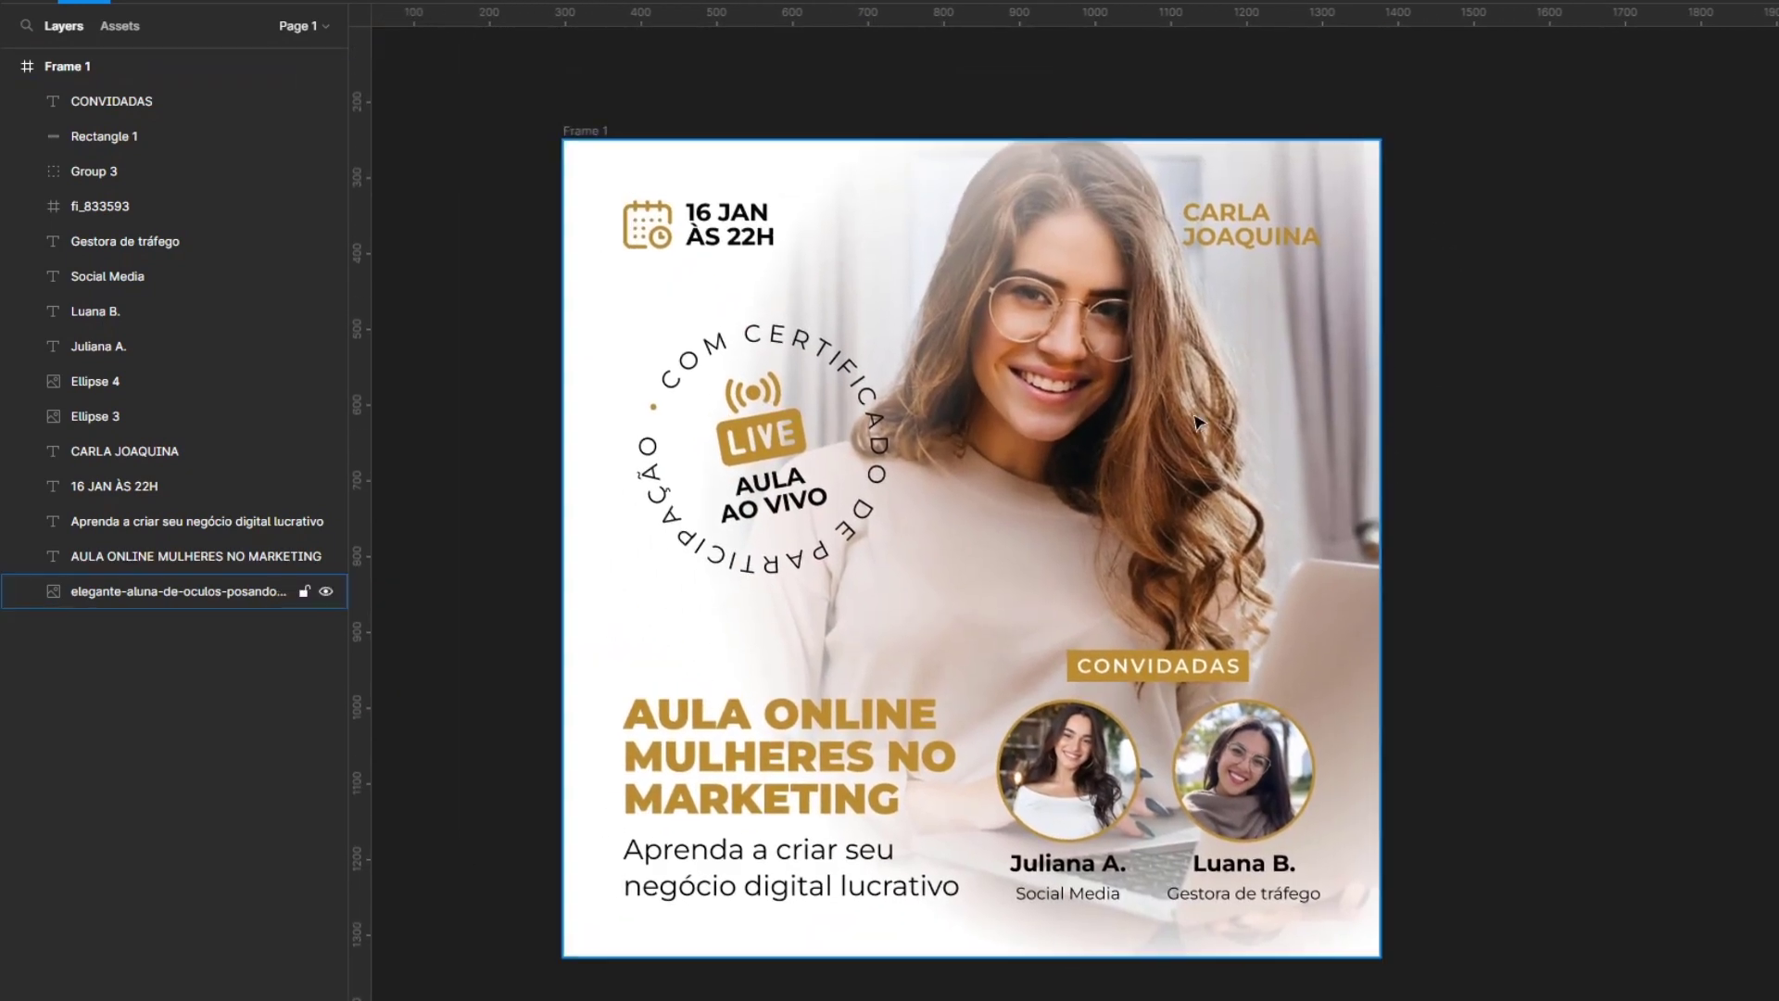
{"action": "double_click", "coordinate": [1338, 469]}
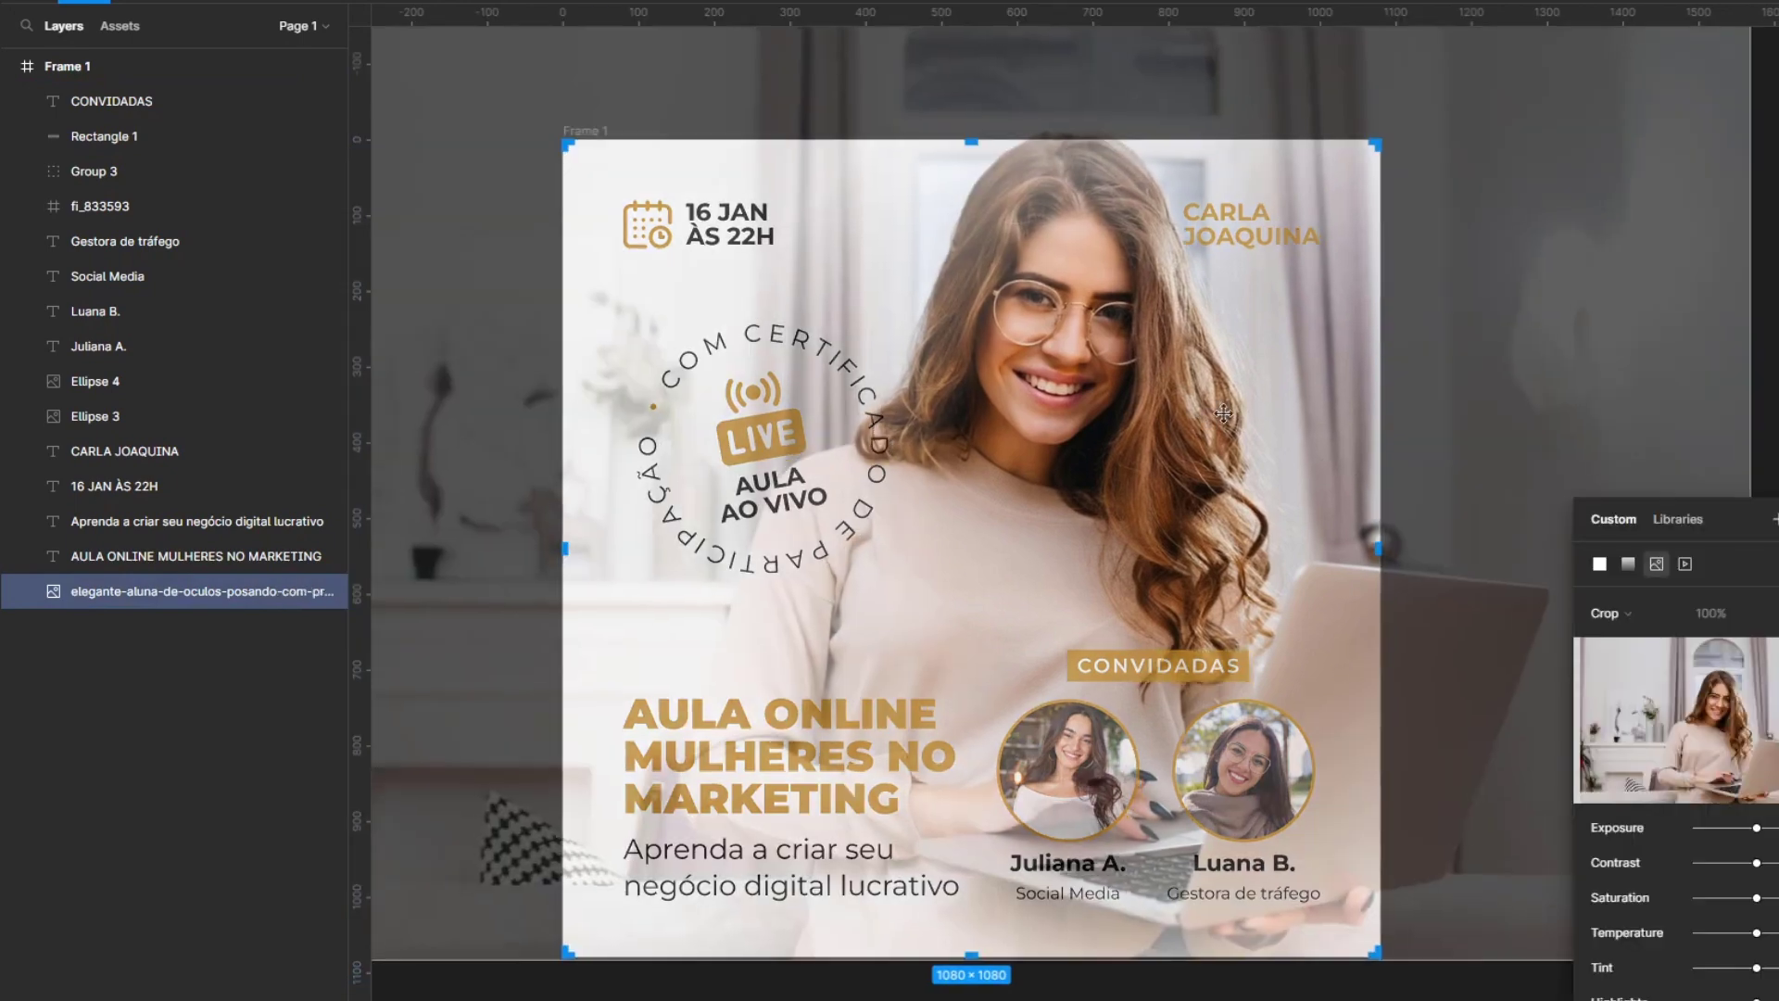
{"action": "left_click_drag", "start_coordinate": [1242, 409], "coordinate": [1307, 417]}
{"action": "key", "text": "Escape"}
{"action": "left_click", "coordinate": [1545, 367]}
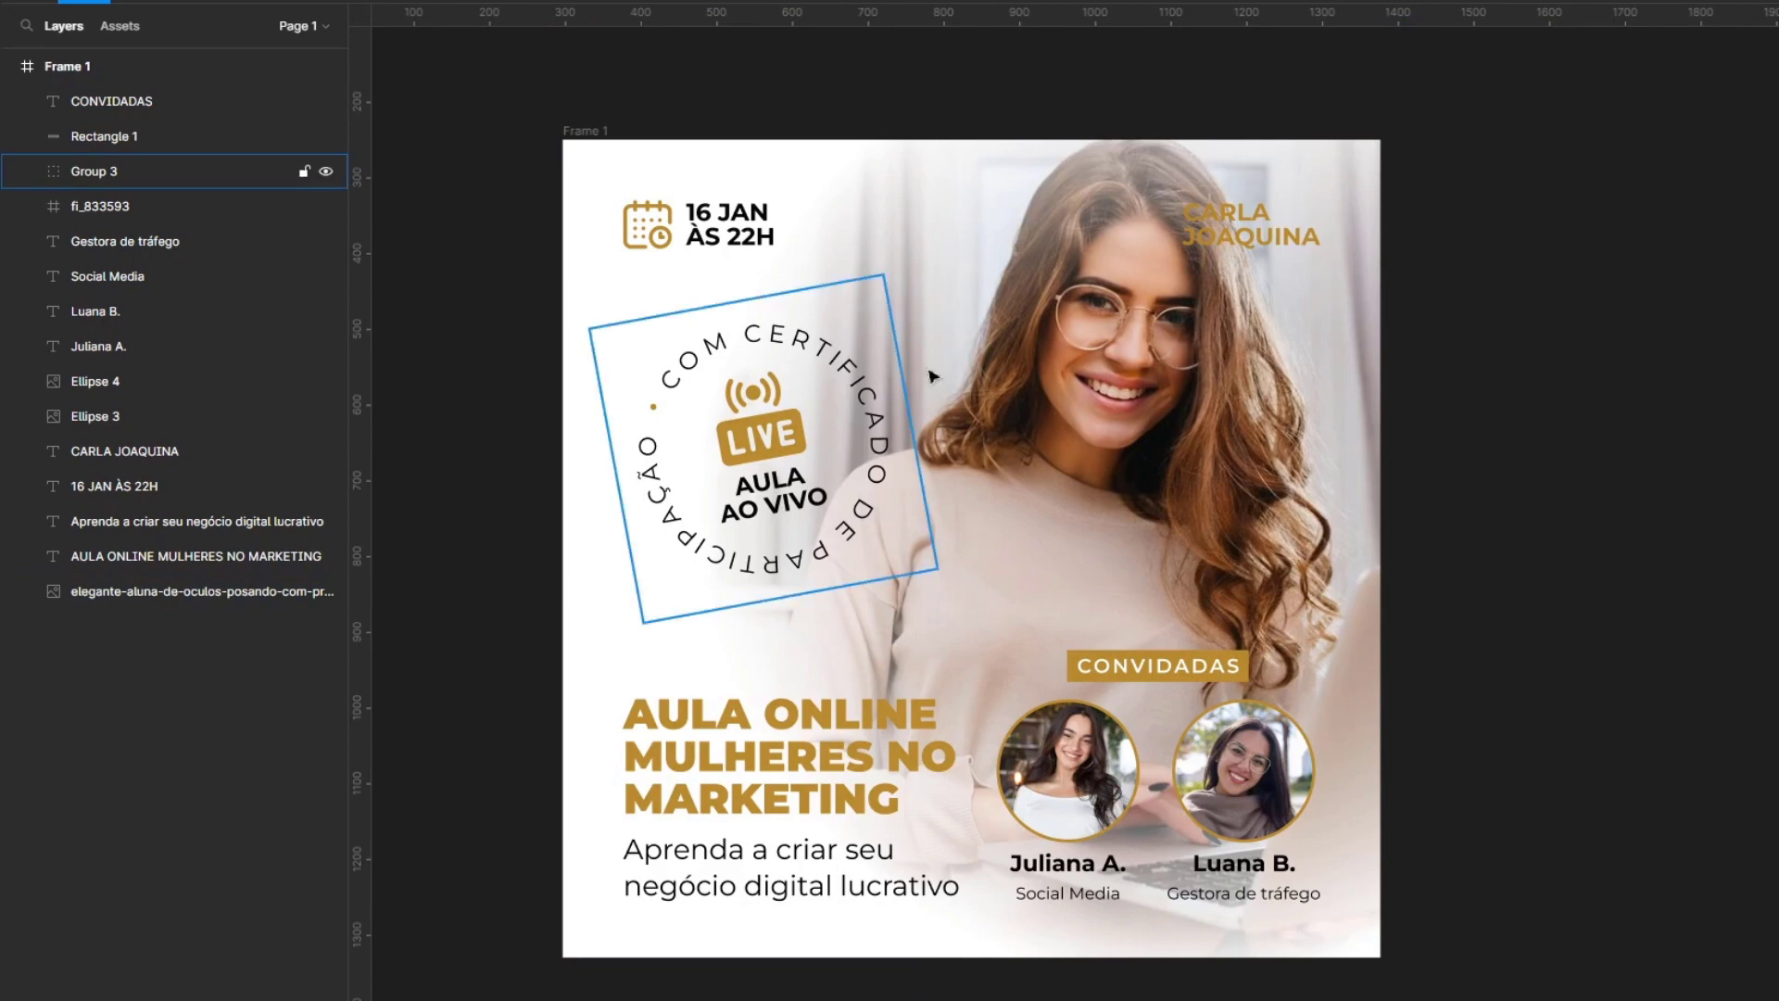
{"action": "scroll", "coordinate": [794, 370], "scroll_direction": "down", "scroll_amount": 3}
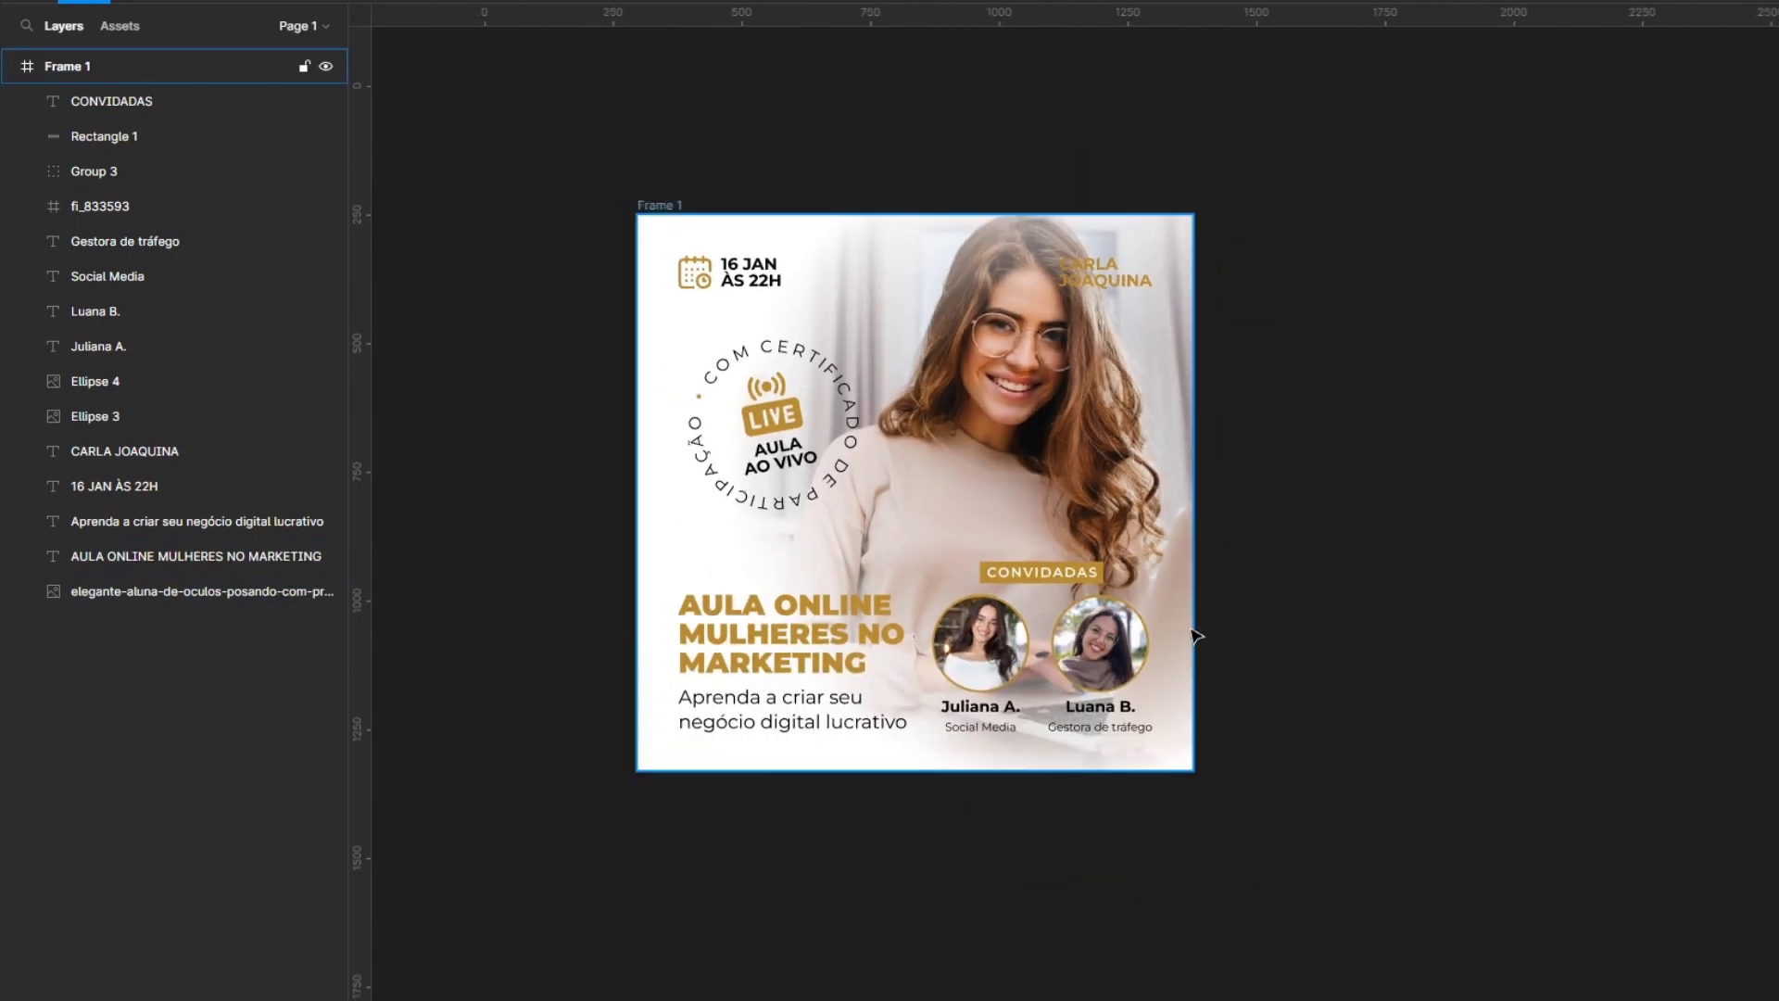